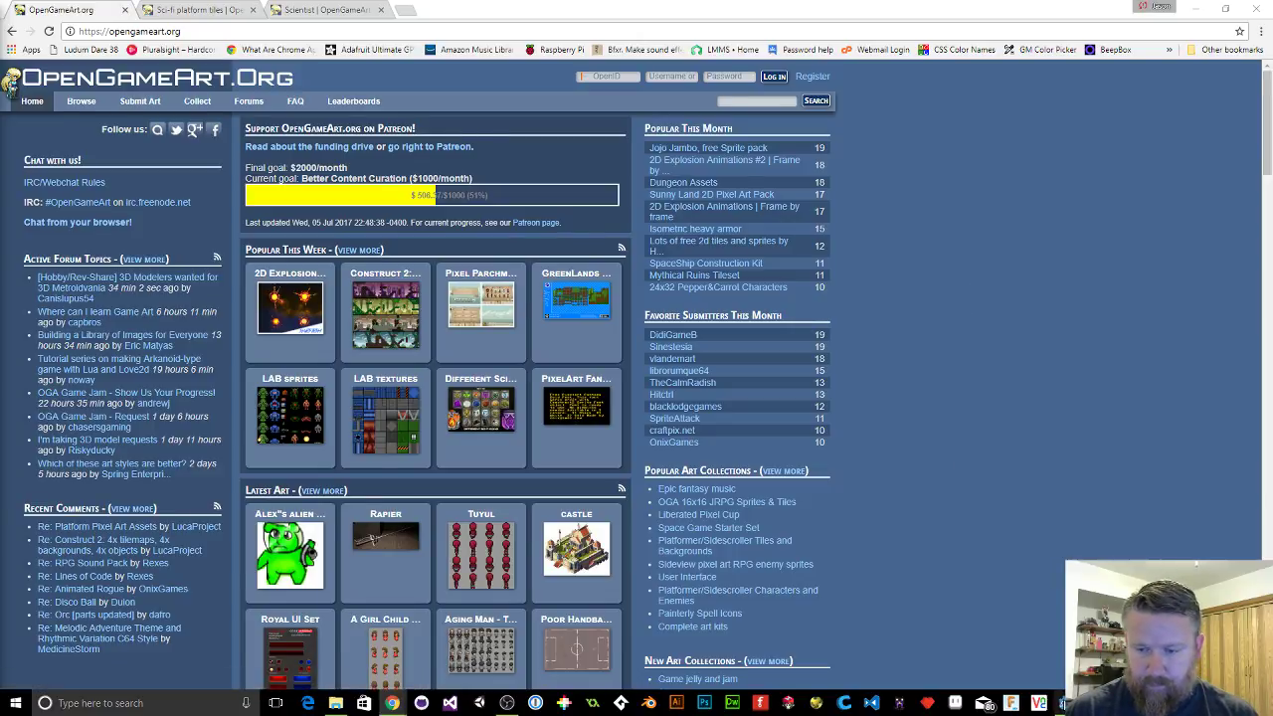
pyautogui.press('super+d')
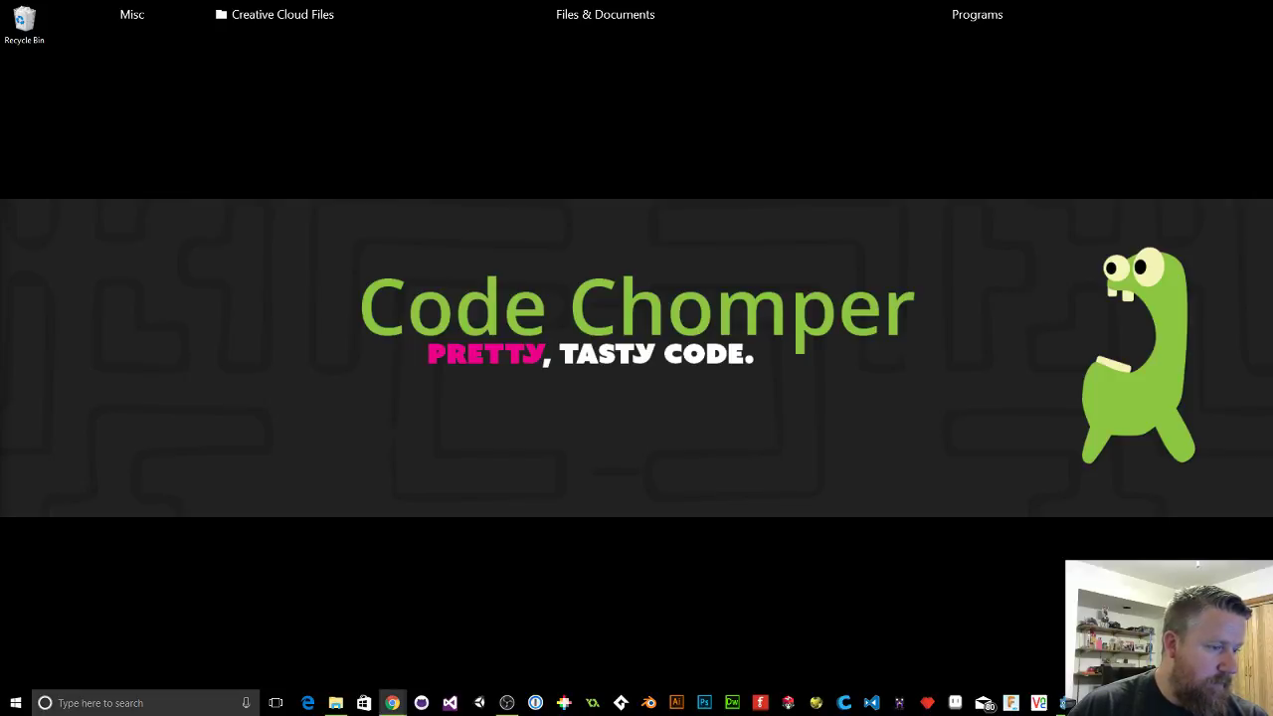
pyautogui.press('XF86AudioMute')
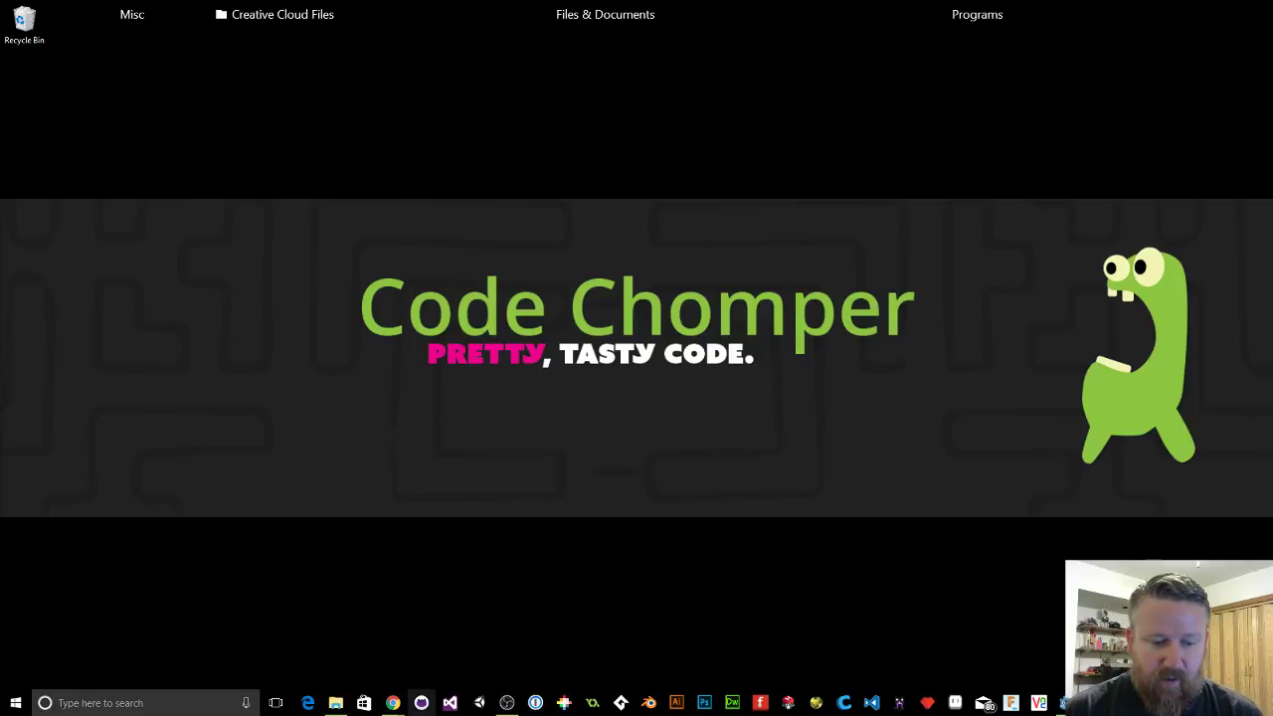
# Step: Return to the OpenGameArt browser window and view the Sci-fi platform tiles and Scientist asset pages
pyautogui.moveTo(393, 701)
pyautogui.click(456, 676)
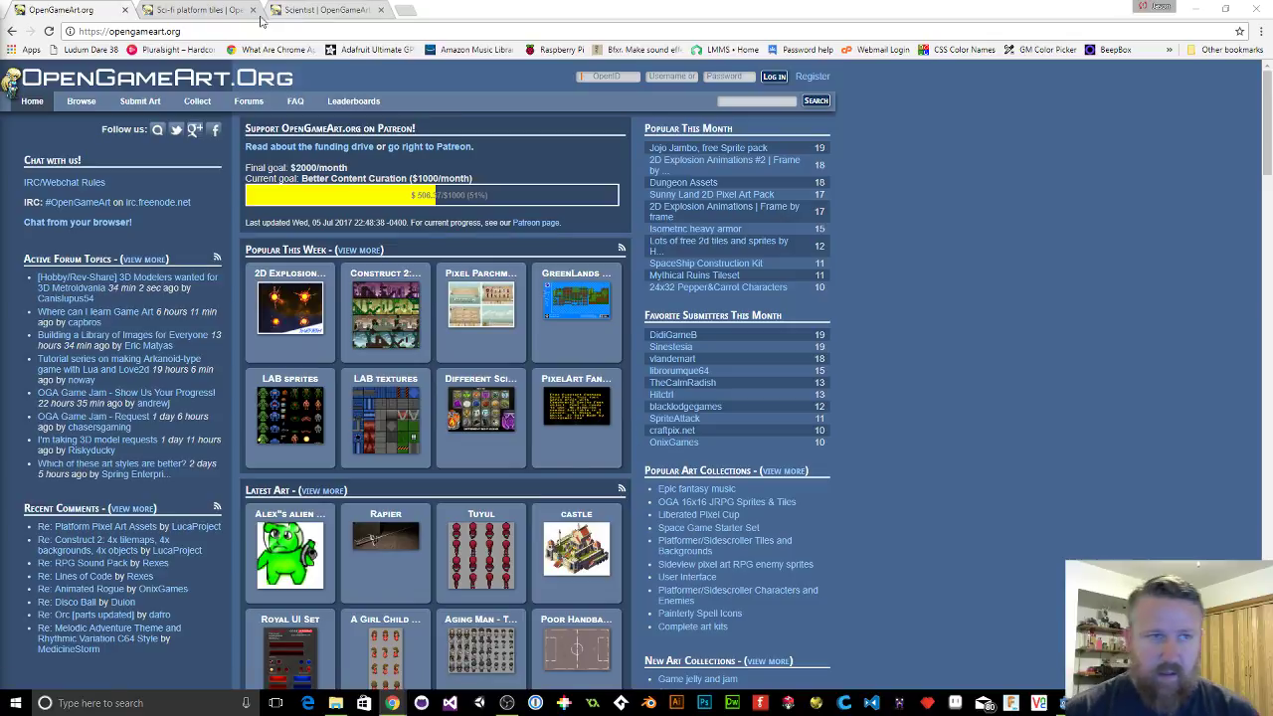
pyautogui.click(184, 11)
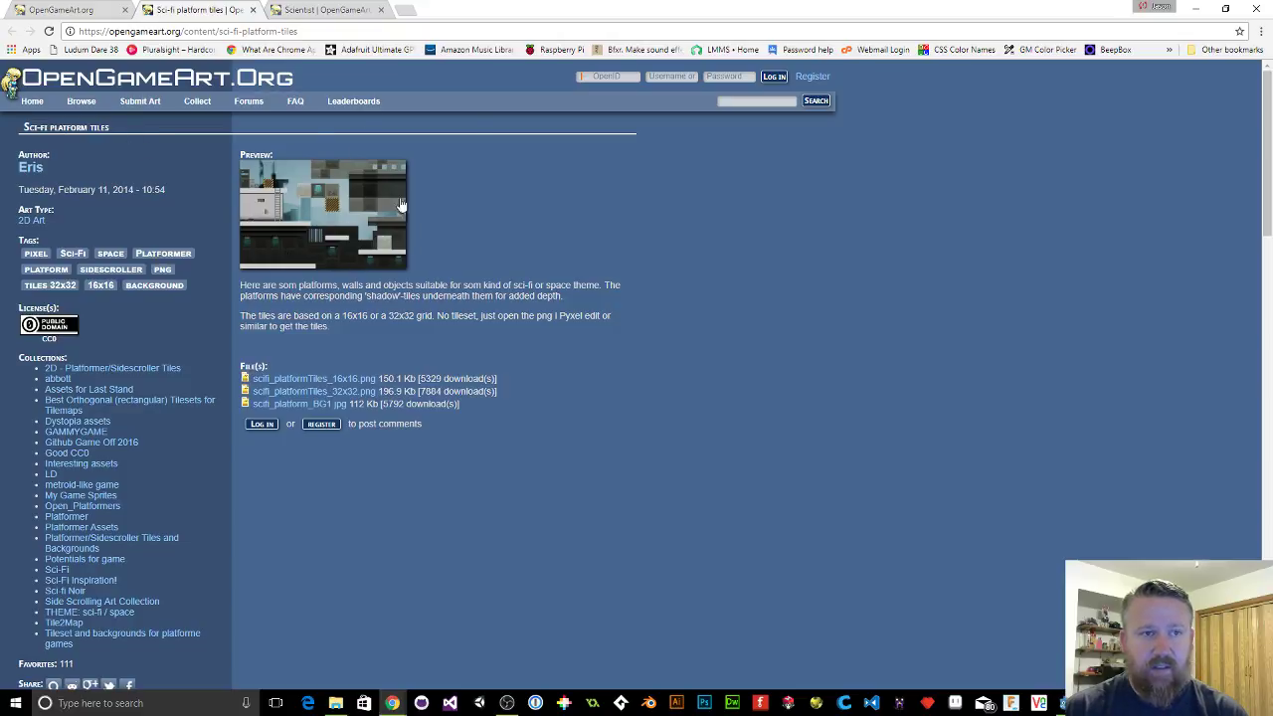
pyautogui.click(328, 10)
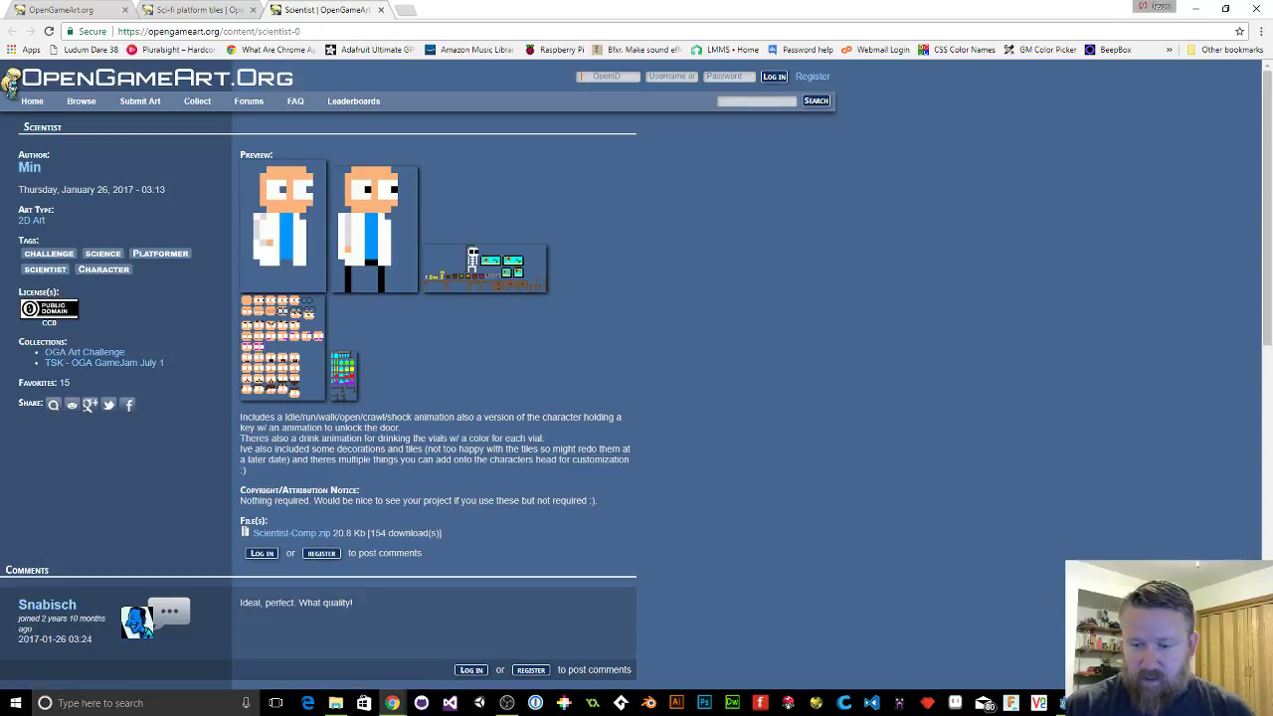
# Step: Switch to Godot and examine the platform layout in the level1 scene
pyautogui.click(989, 703)
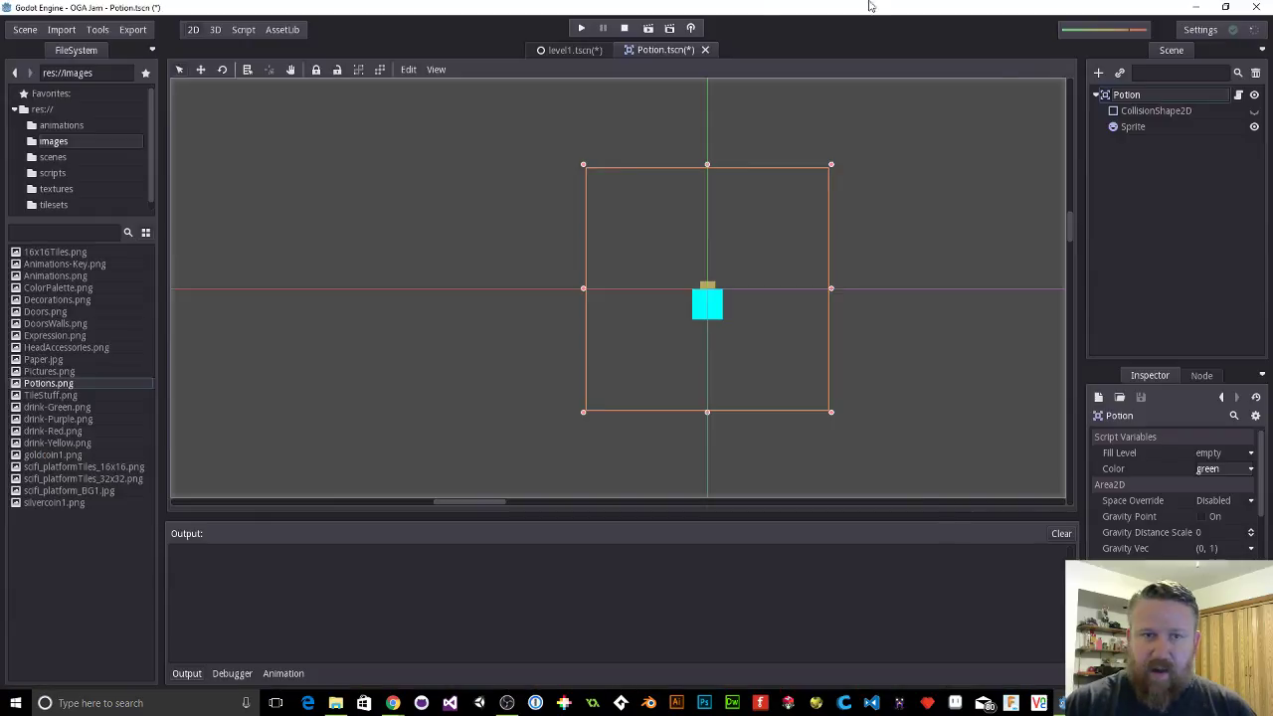
pyautogui.click(574, 56)
pyautogui.scroll(-6, 688, 225)
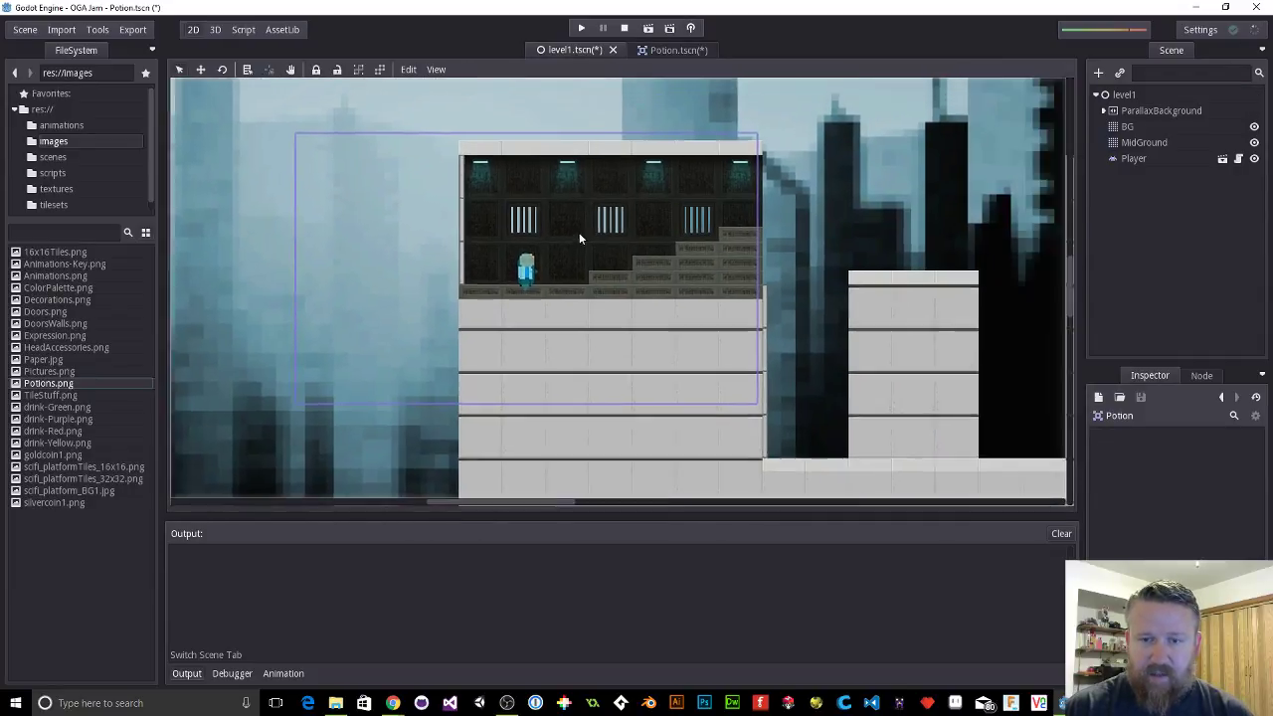
pyautogui.moveTo(580, 239); pyautogui.dragTo(402, 254)
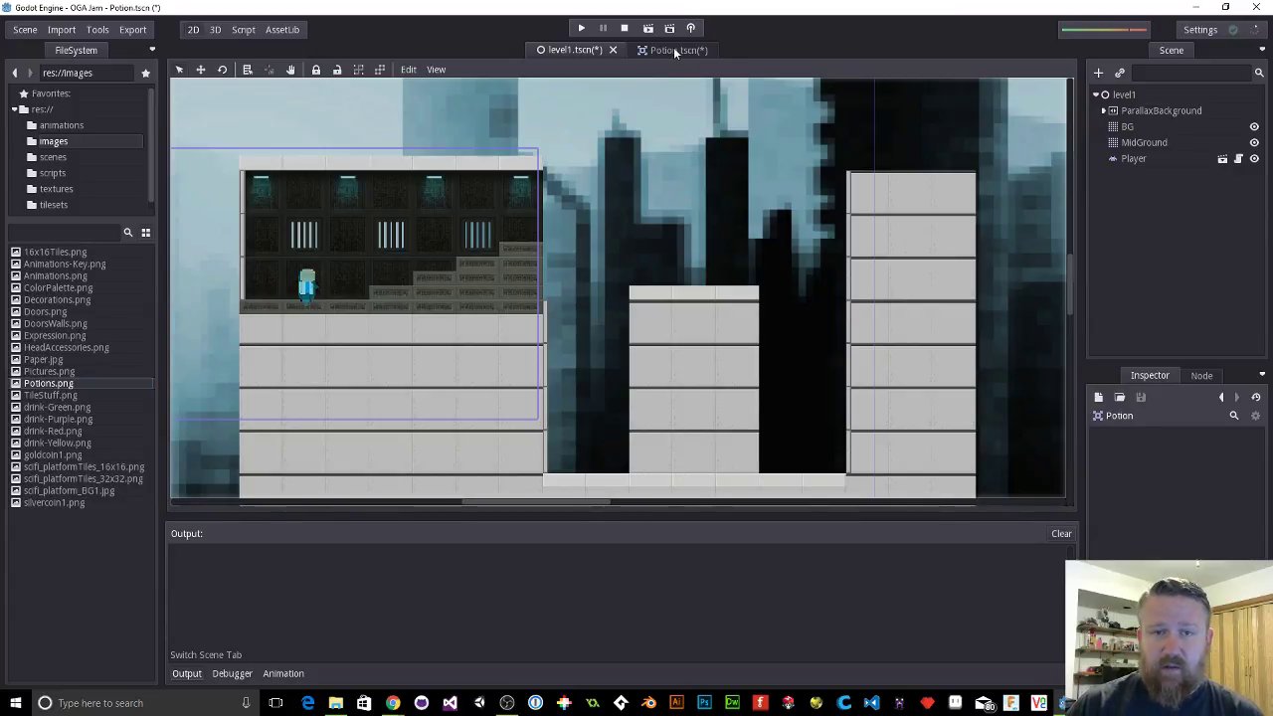
# Step: Run the project and test the scientist's walking and jumping up the stairs inside the dark building
pyautogui.click(582, 30)
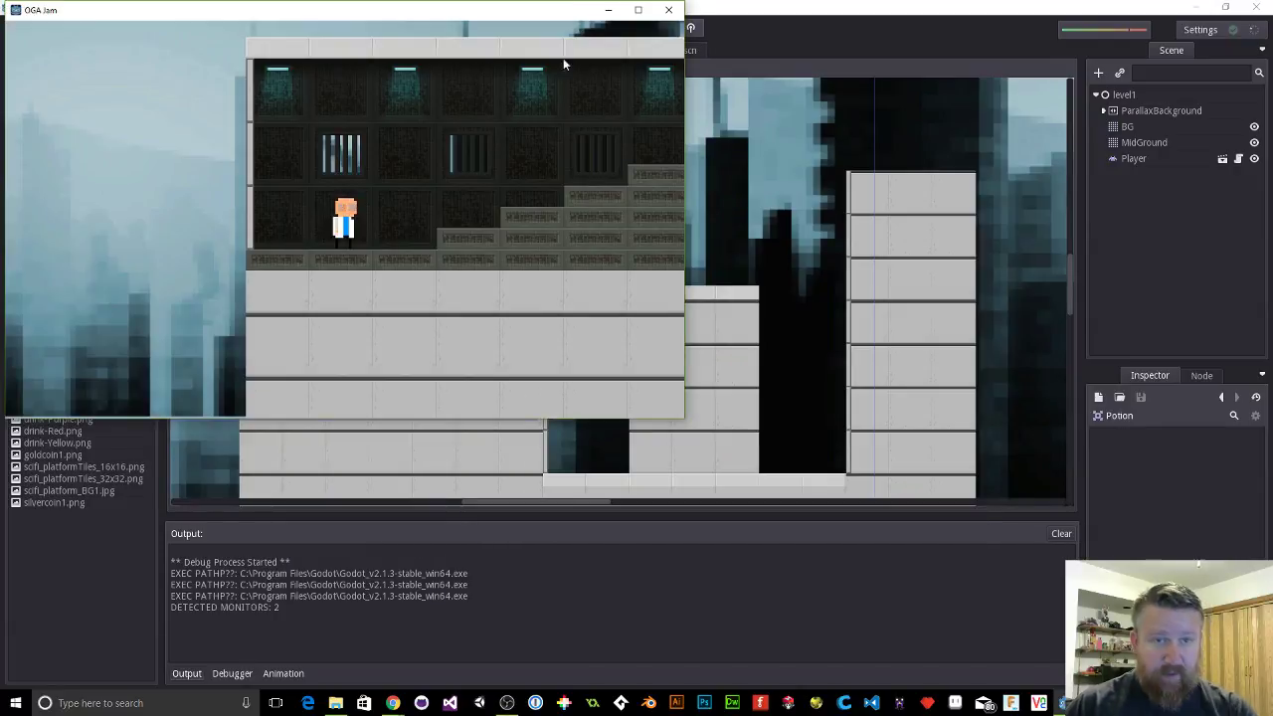
pyautogui.moveTo(506, 12); pyautogui.dragTo(747, 92)
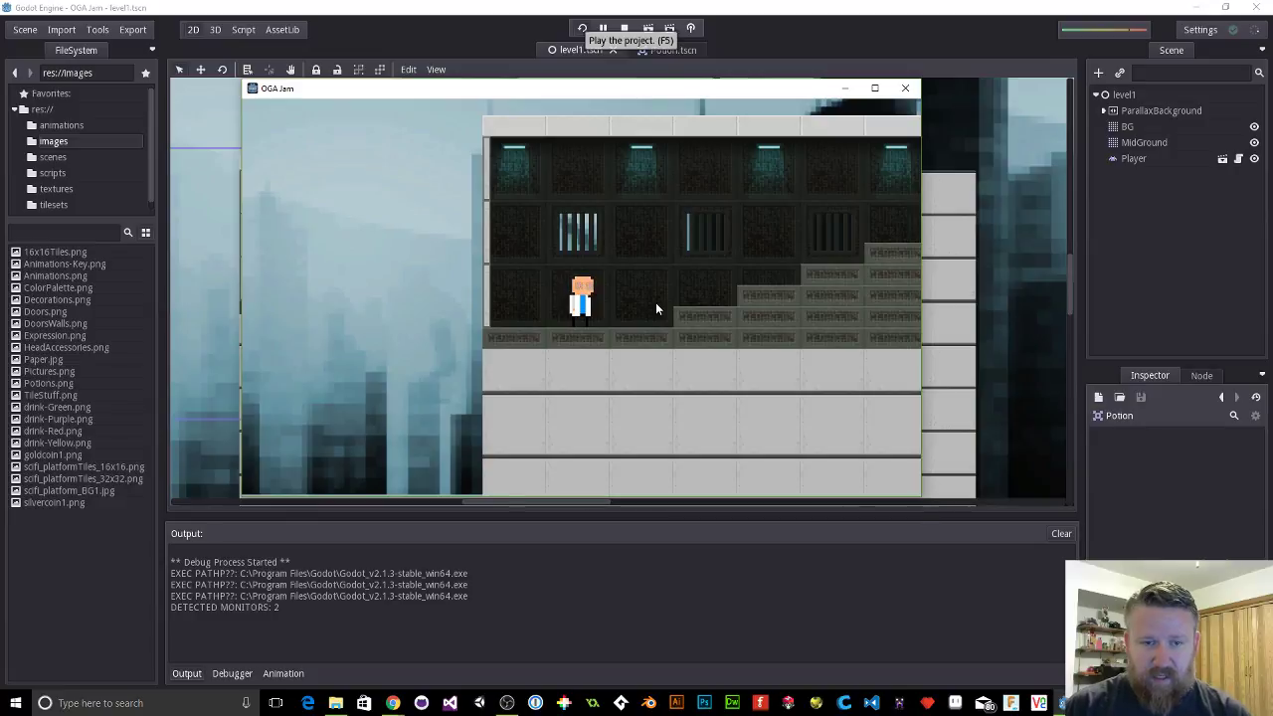
pyautogui.press('Left')
pyautogui.press('Right')
pyautogui.press('Left')
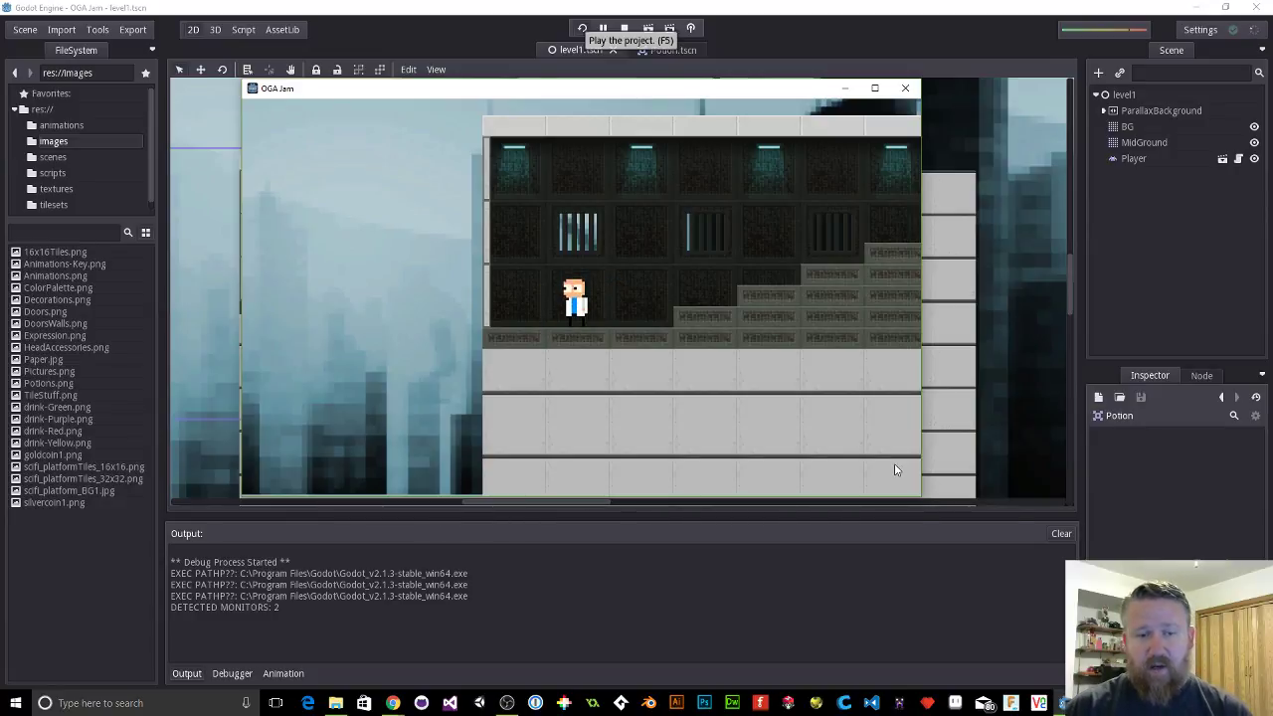
pyautogui.press('Right')
pyautogui.press('Left')
pyautogui.press('Right')
pyautogui.press('Up')
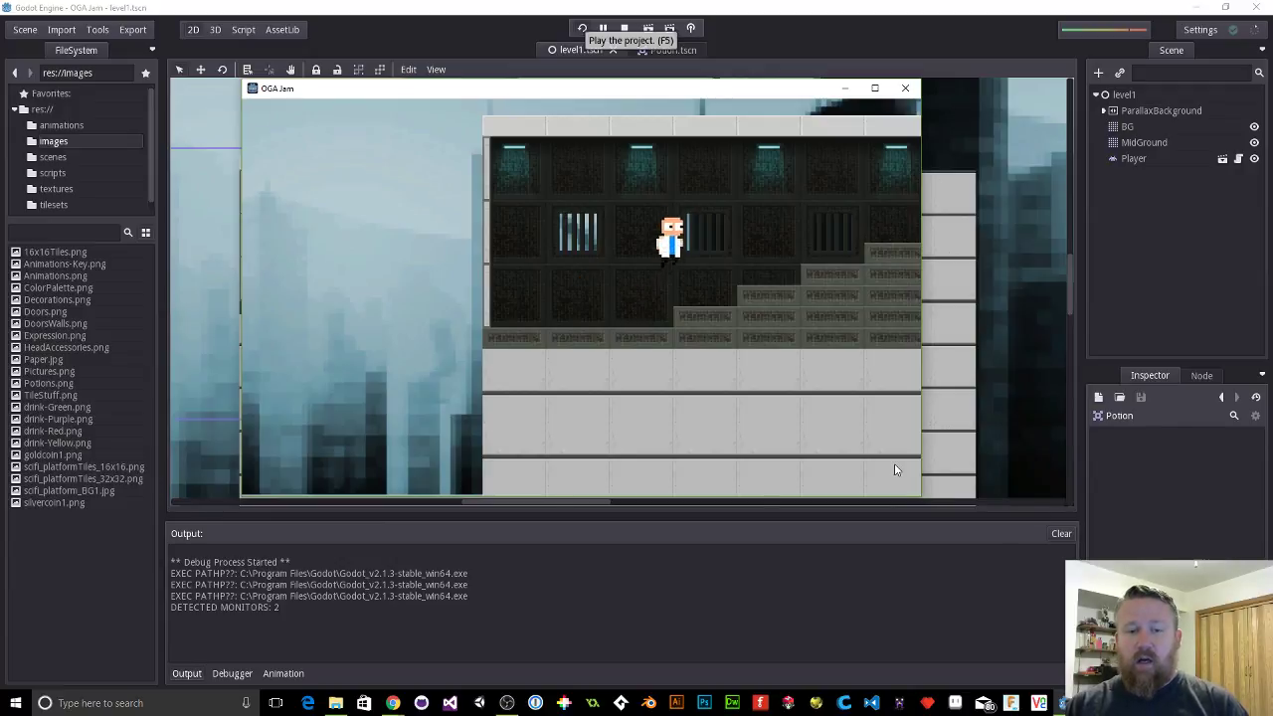
pyautogui.press('Right')
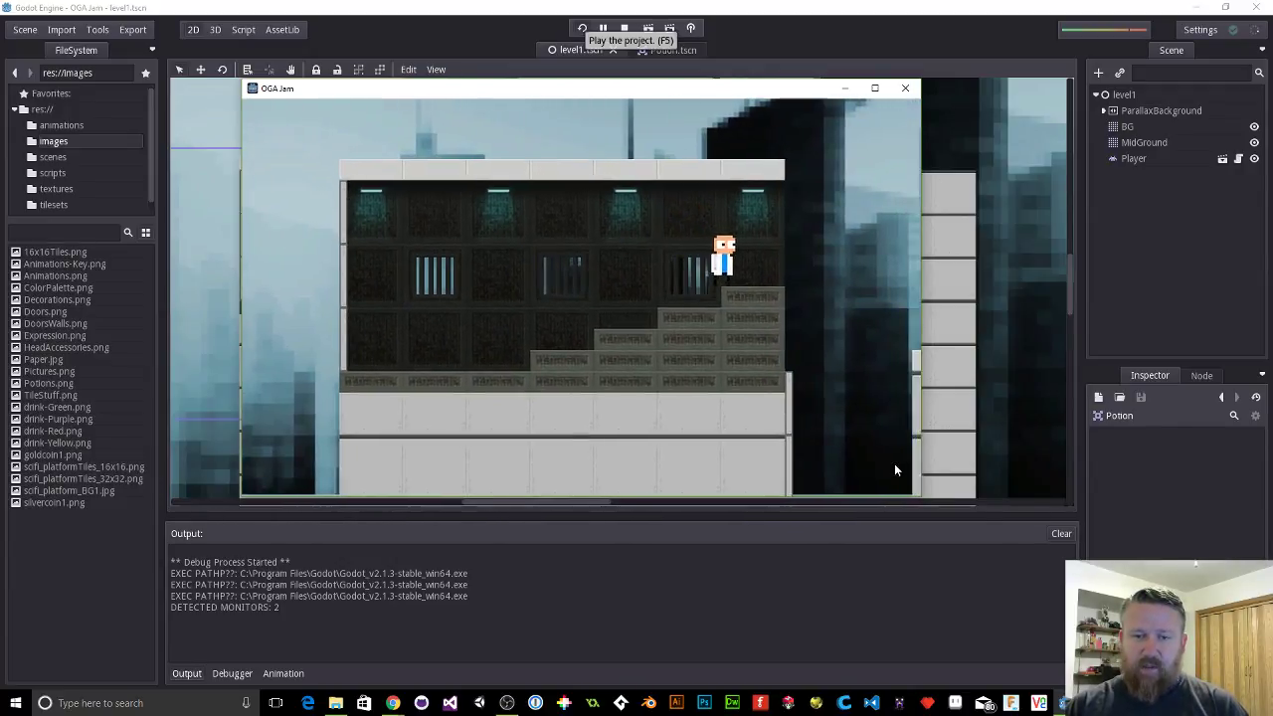
# Step: Walk the scientist off the building's edge and along the lower ground past the middle tower
pyautogui.press('Right')
pyautogui.press('Left')
pyautogui.press('Right')
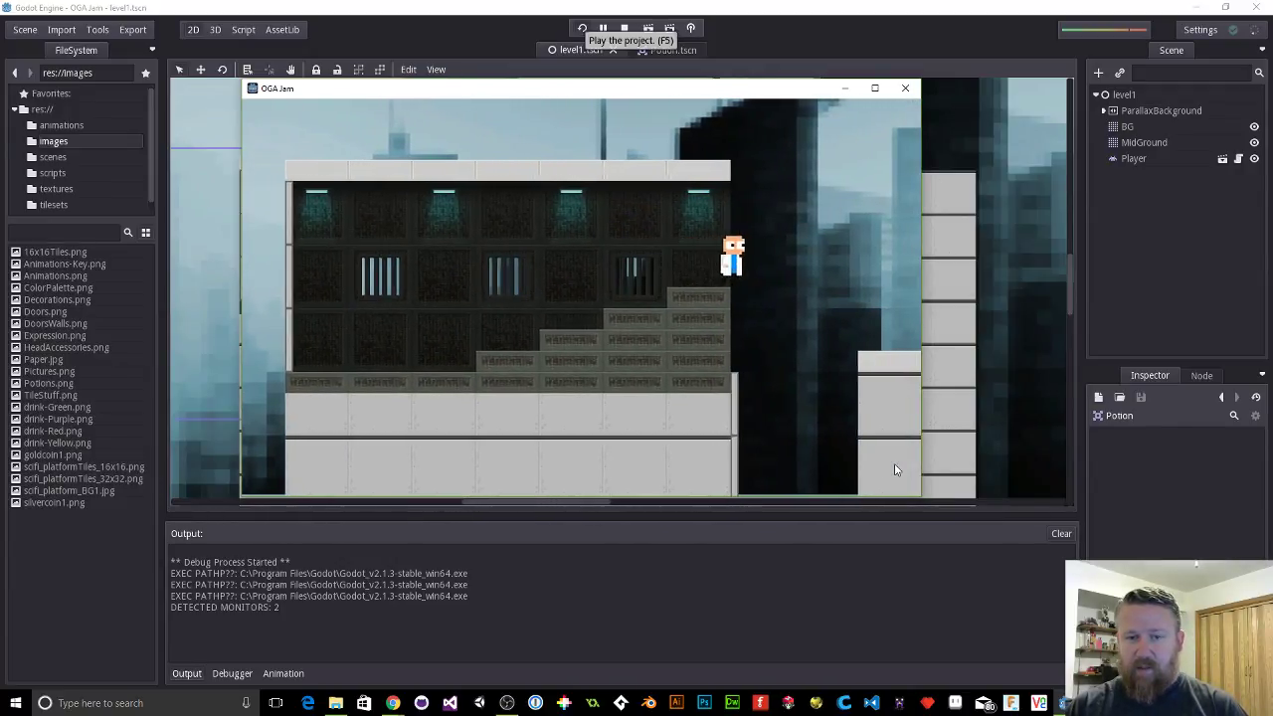
pyautogui.press('Right')
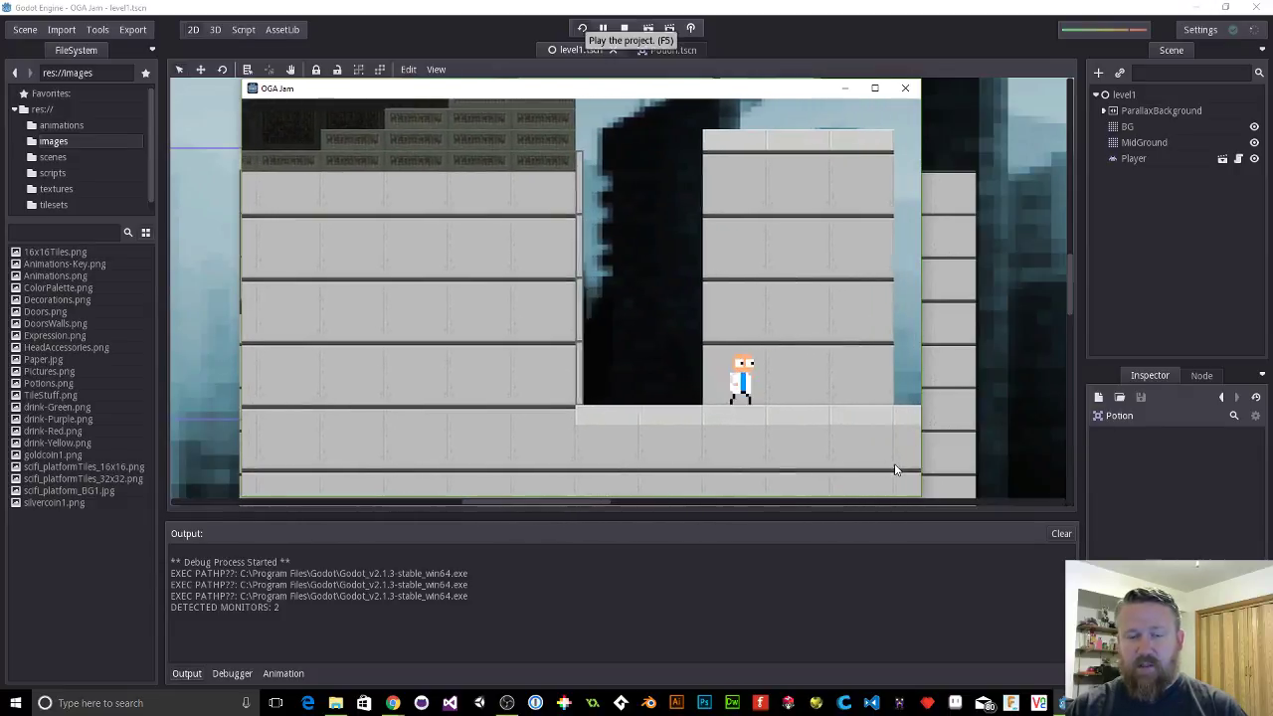
pyautogui.press('Right')
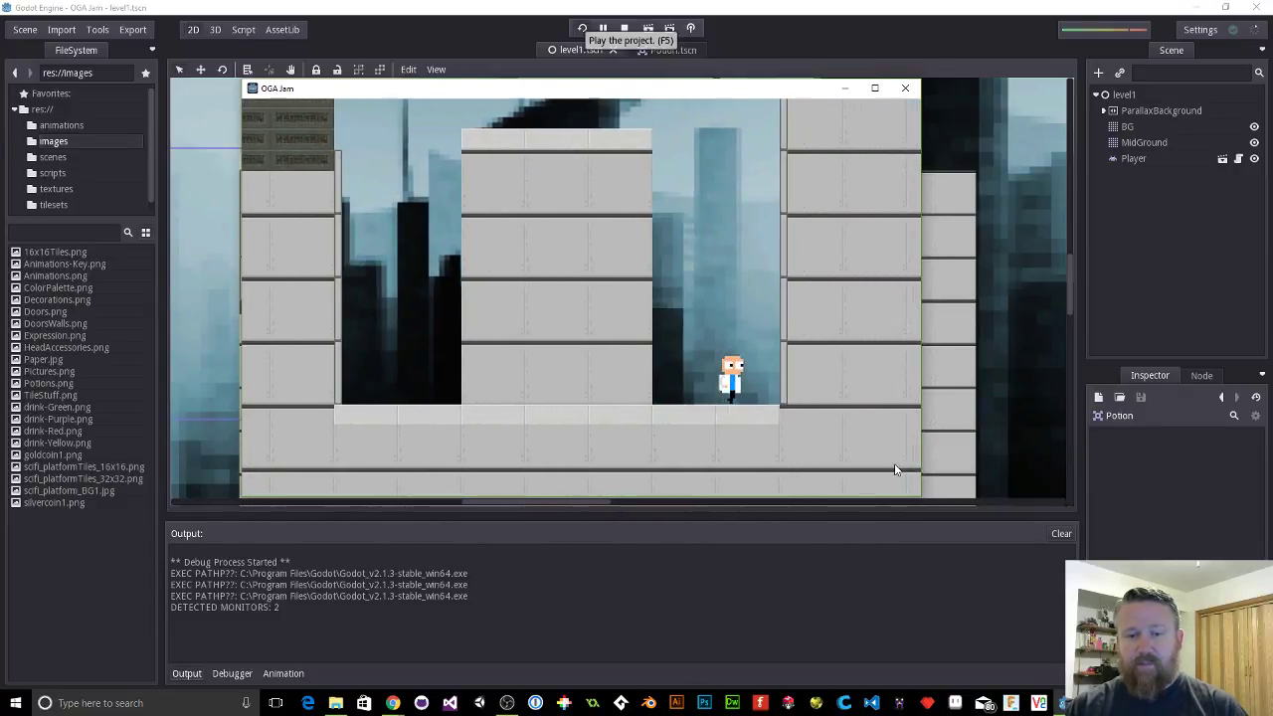
# Step: Test walking the scientist back and forth on the lower ground in front of the middle tower, and close the game
pyautogui.press('Left')
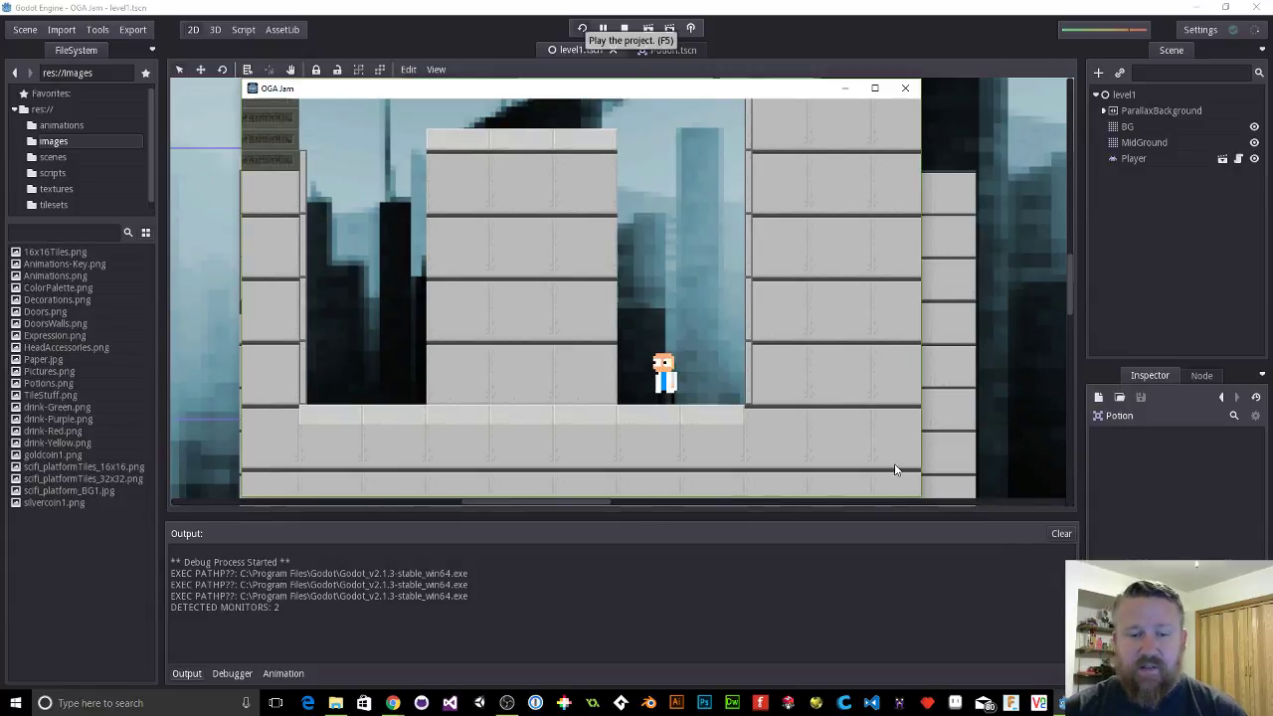
pyautogui.press('Left')
pyautogui.press('Left')
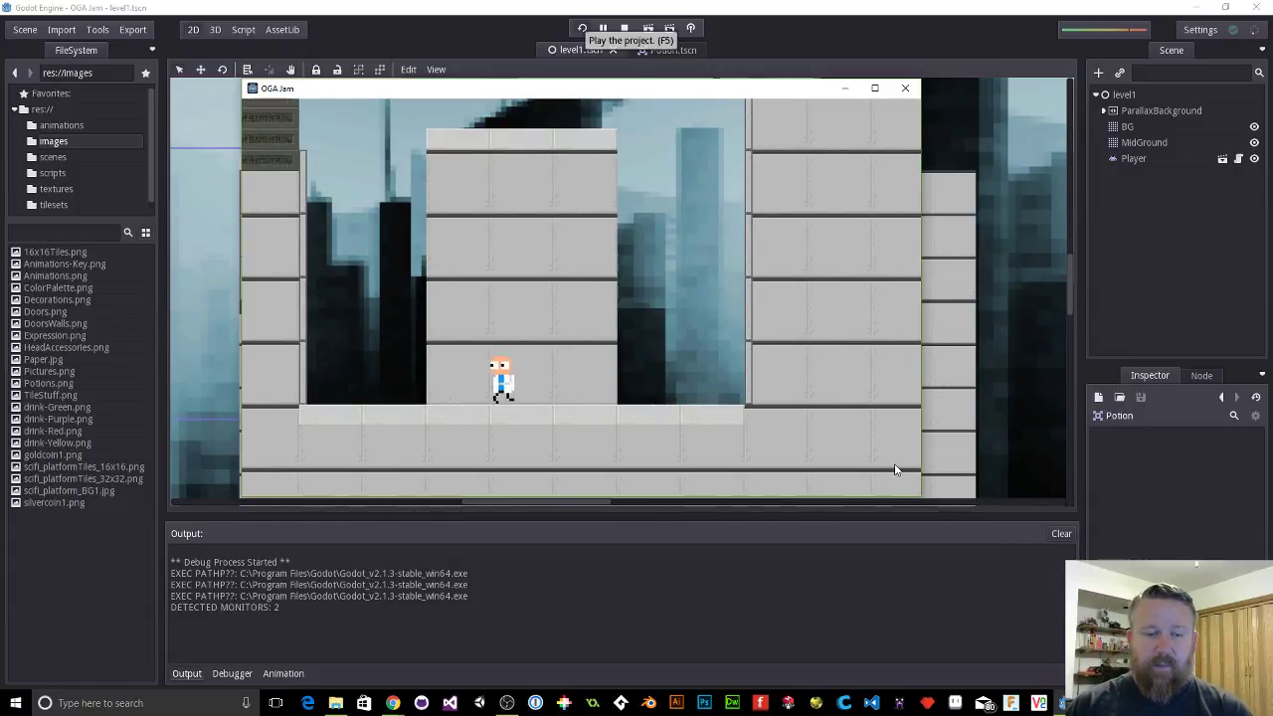
pyautogui.press('Right')
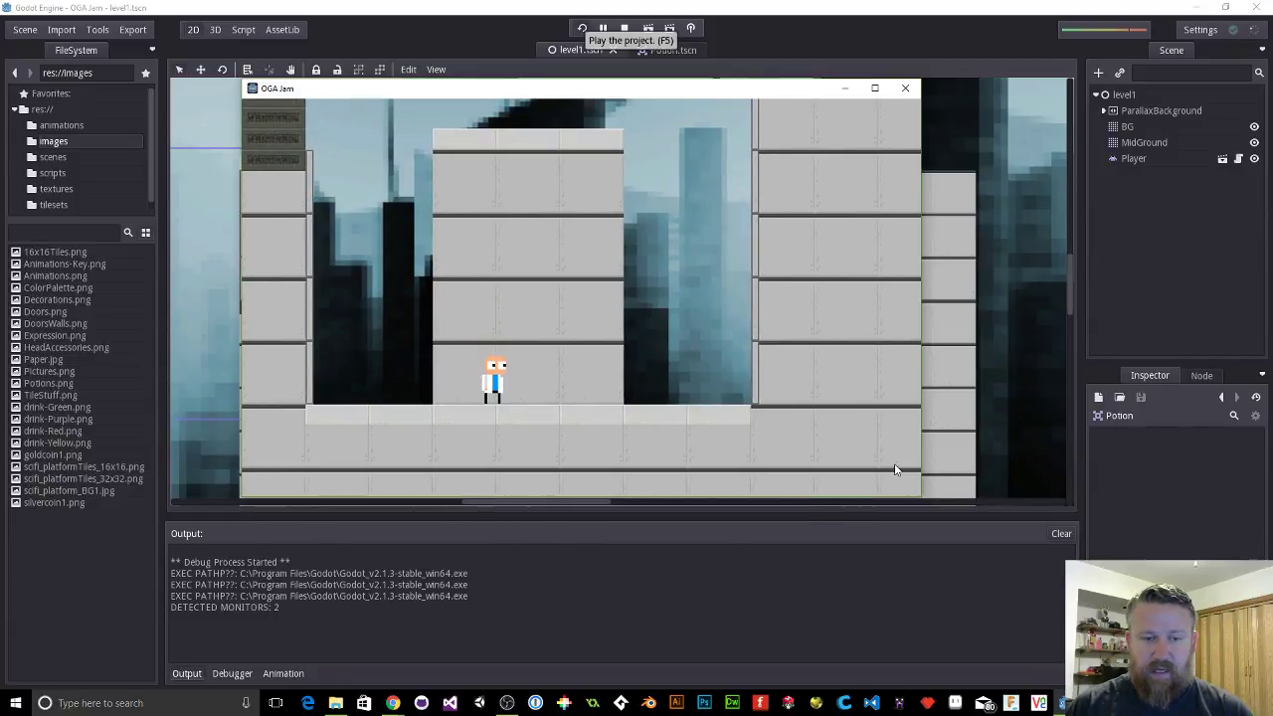
pyautogui.press('Right')
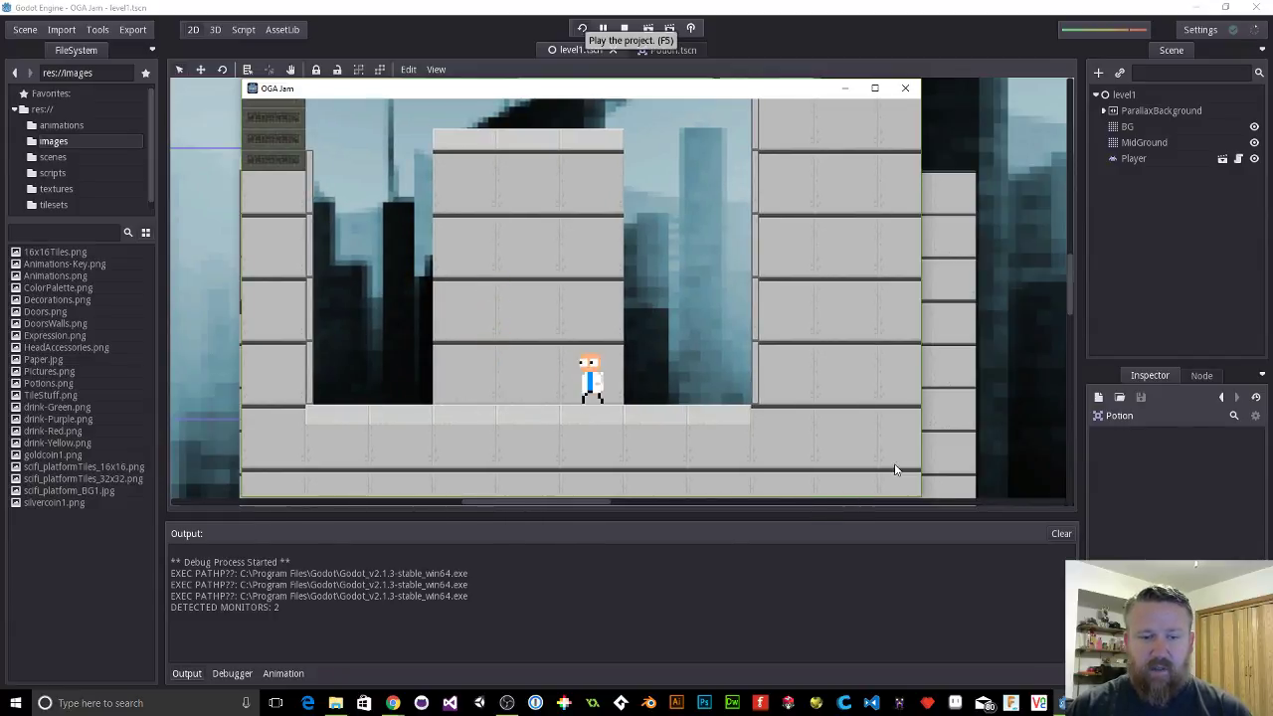
pyautogui.press('Left')
pyautogui.press('Up')
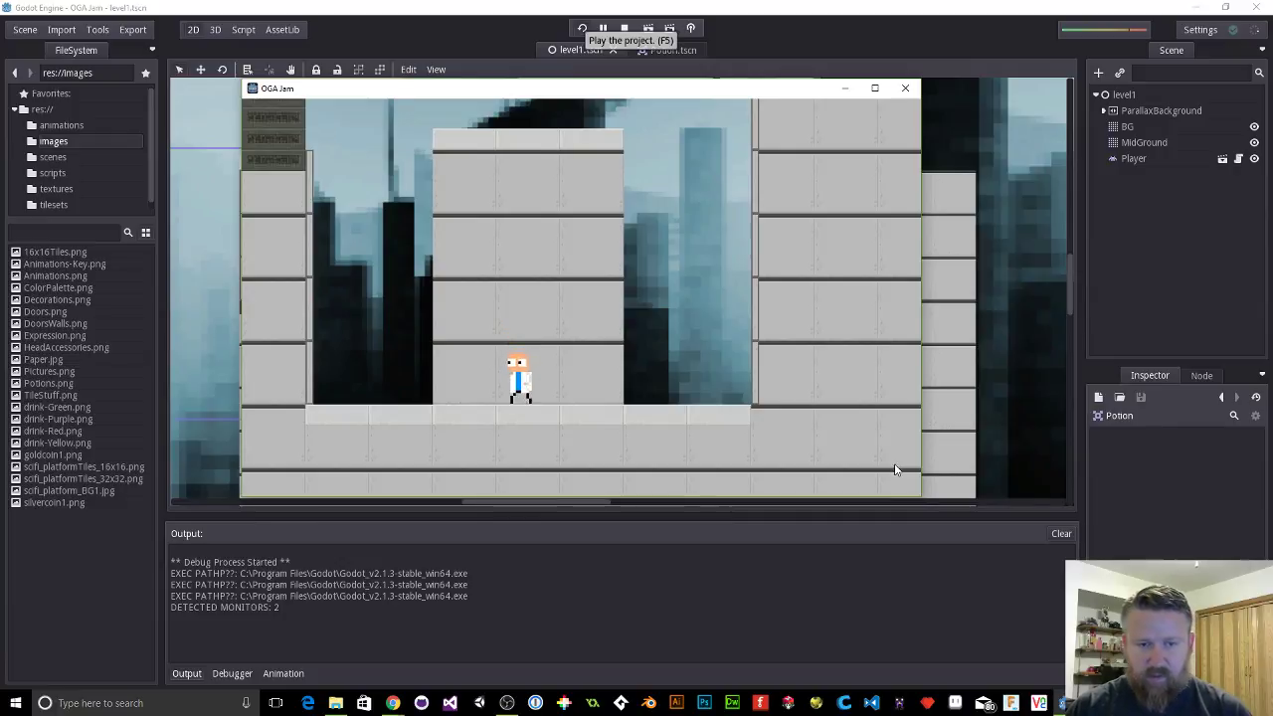
pyautogui.press('Left')
pyautogui.press('Right')
pyautogui.press('Left')
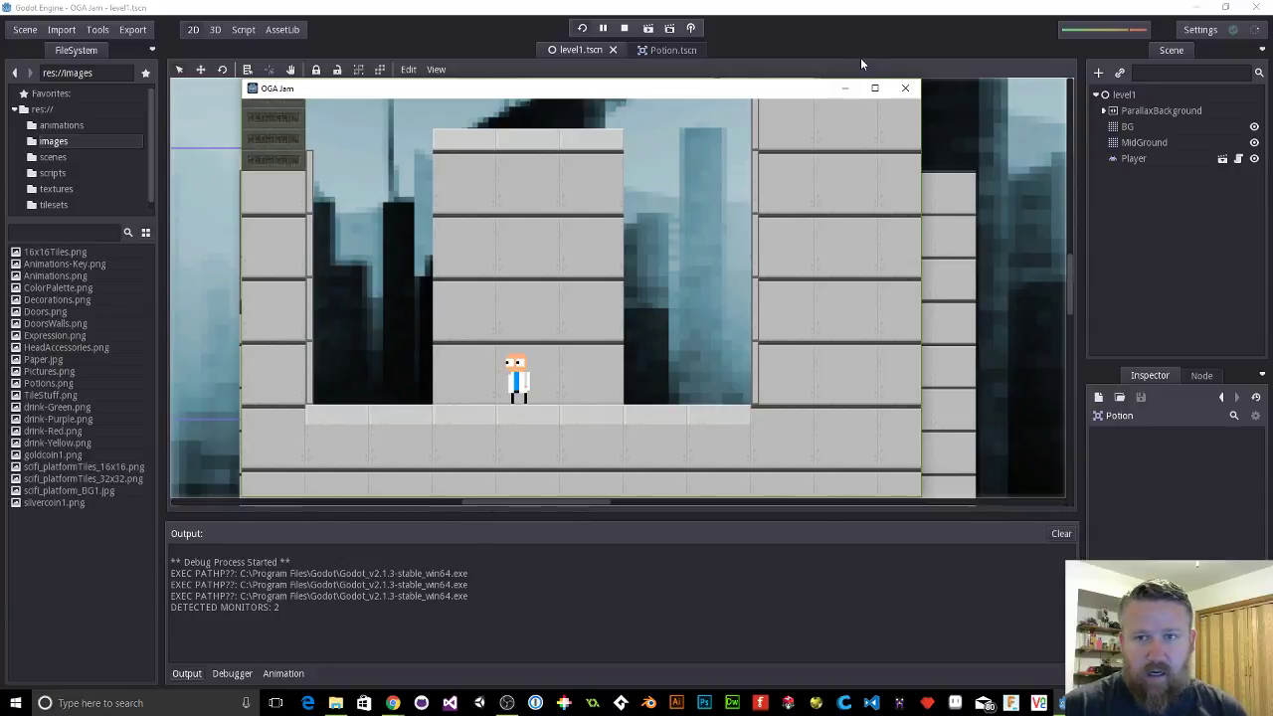
pyautogui.click(905, 88)
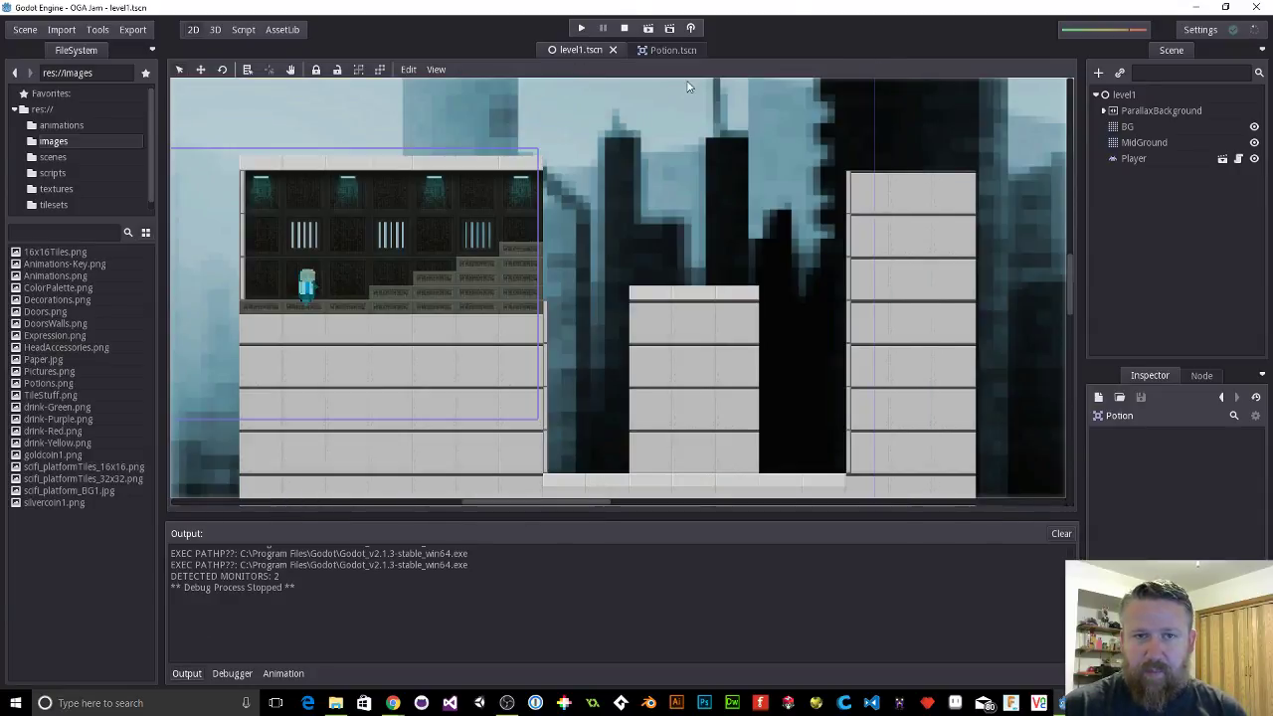
# Step: Open the Potion scene and inspect its CollisionShape2D and Sprite nodes, showing the collision shape briefly and hiding it again
pyautogui.click(671, 49)
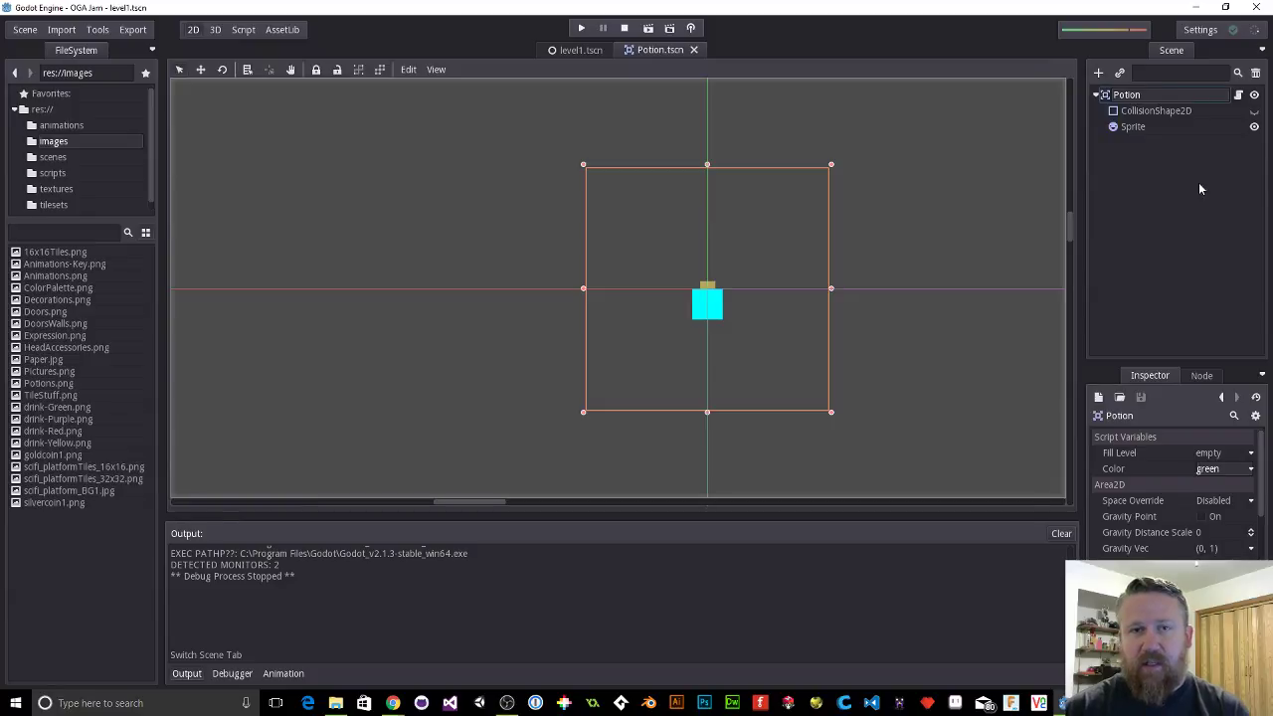
pyautogui.click(1167, 112)
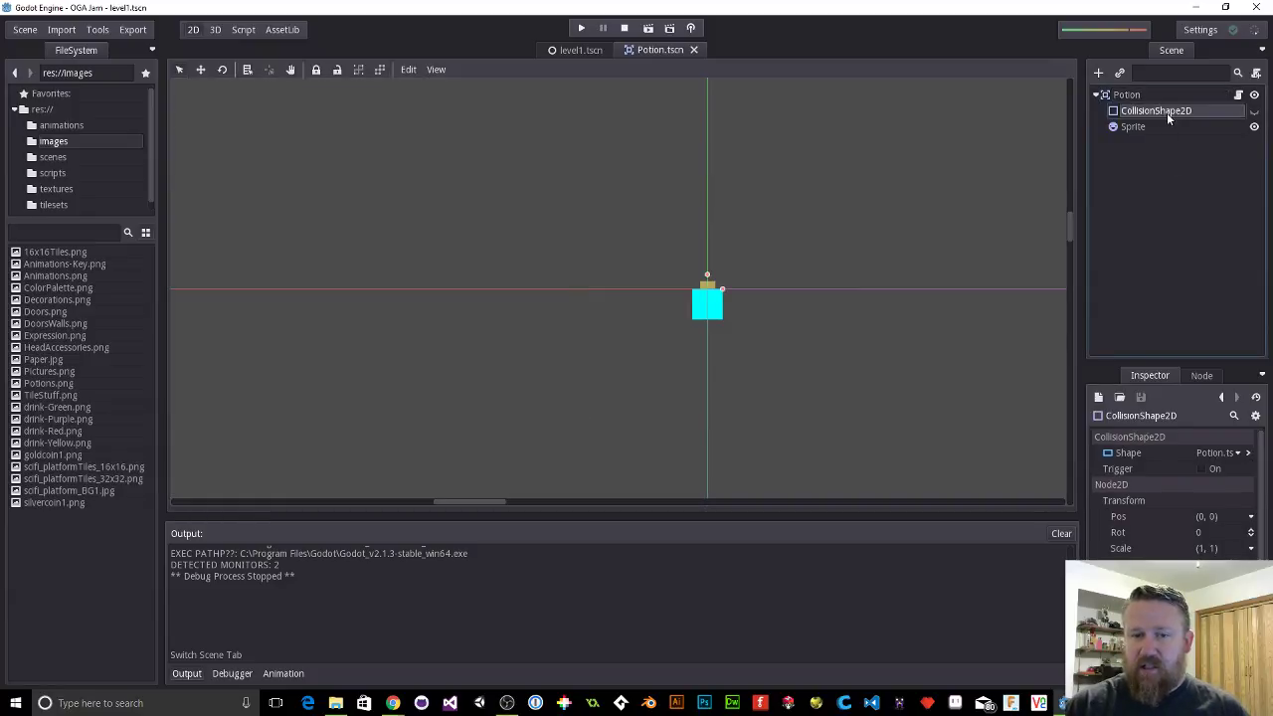
pyautogui.click(1253, 111)
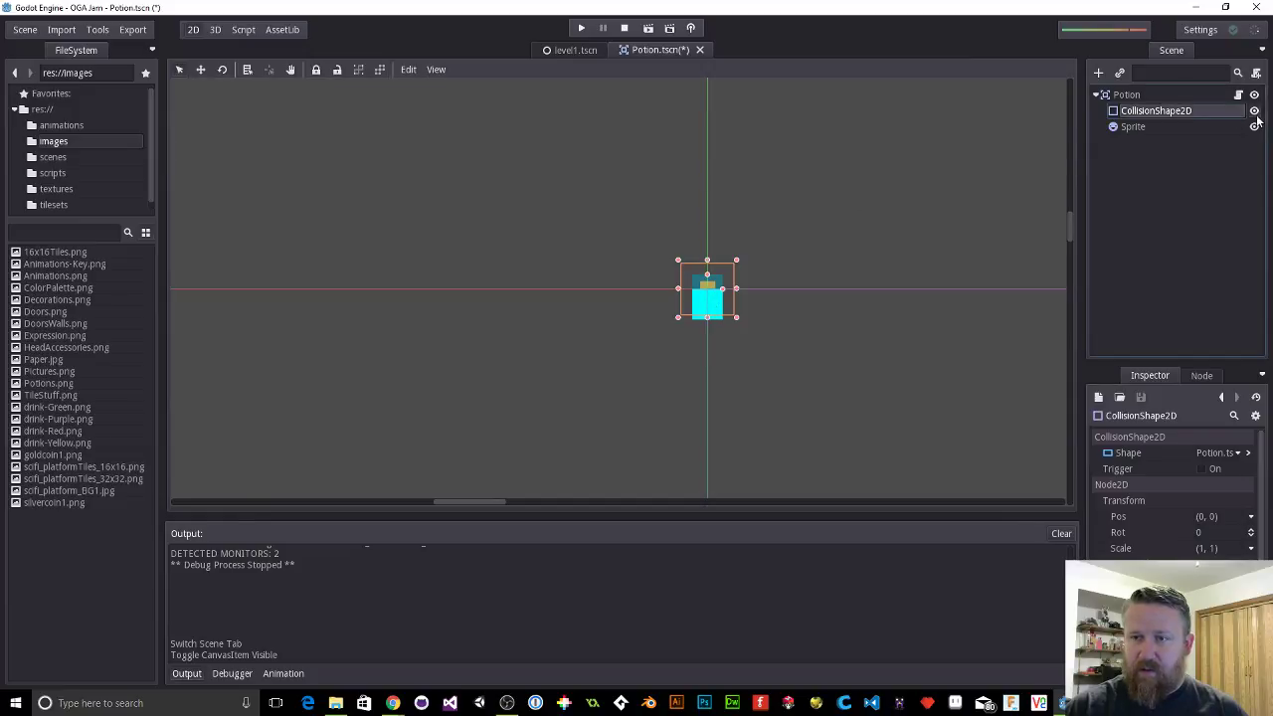
pyautogui.click(1254, 113)
pyautogui.click(1130, 127)
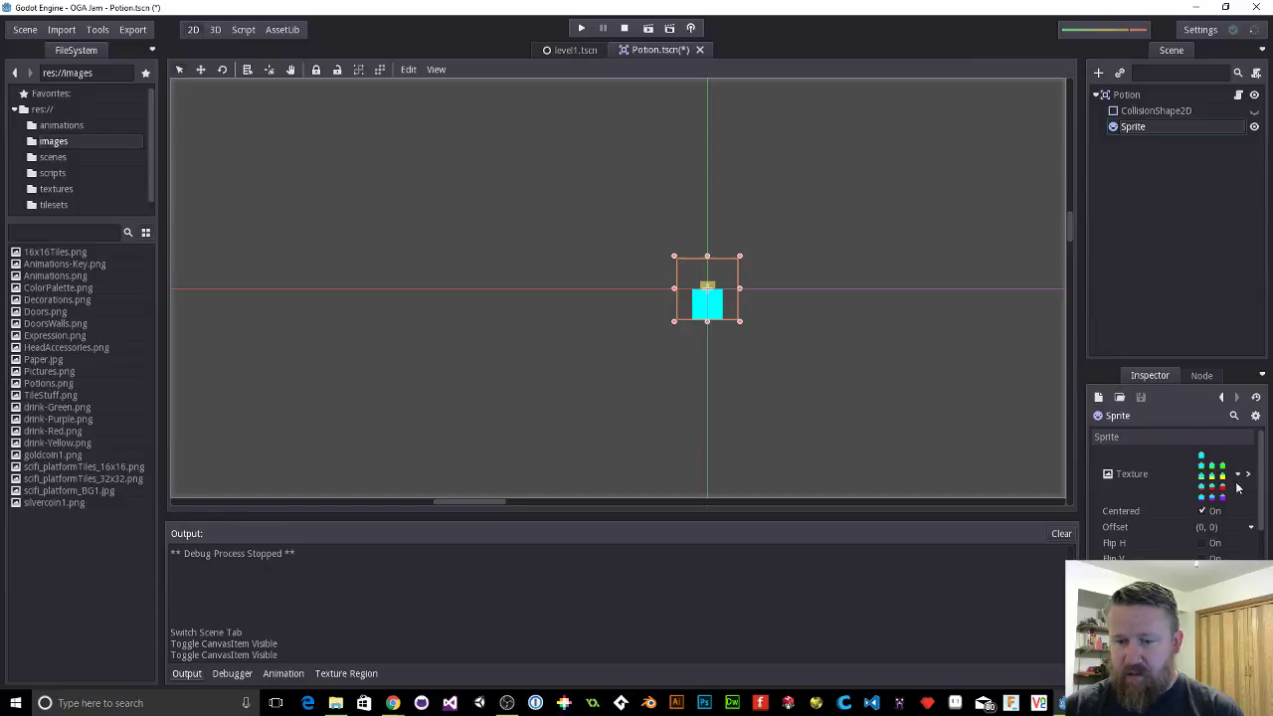
# Step: Open the OGA Jam project's images folder in File Explorer and select Potions.png
pyautogui.click(335, 703)
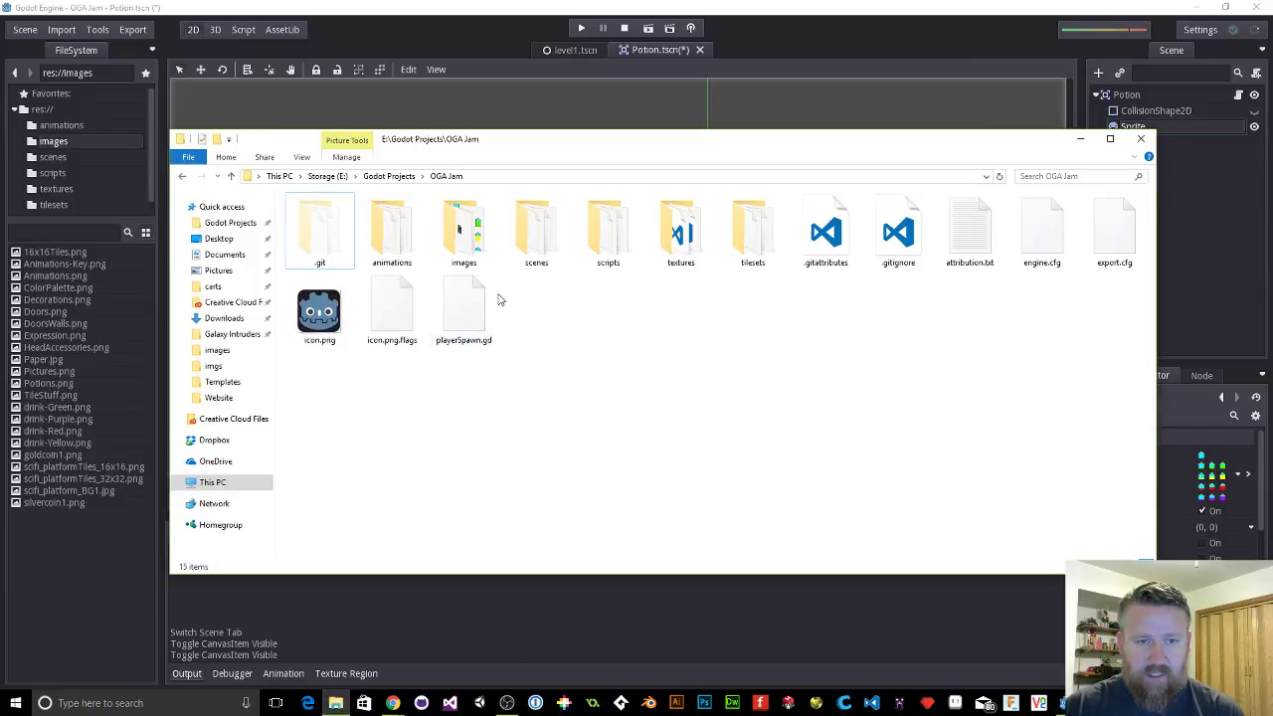
pyautogui.doubleClick(464, 239)
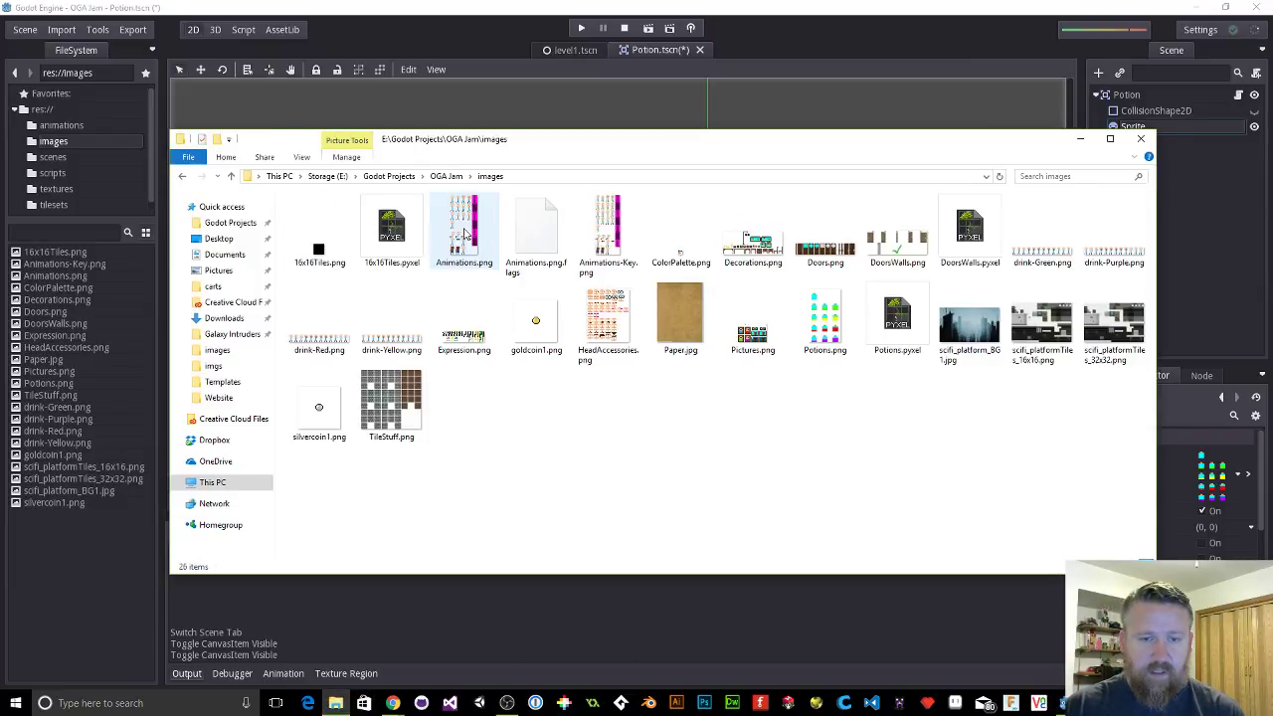
pyautogui.click(838, 316)
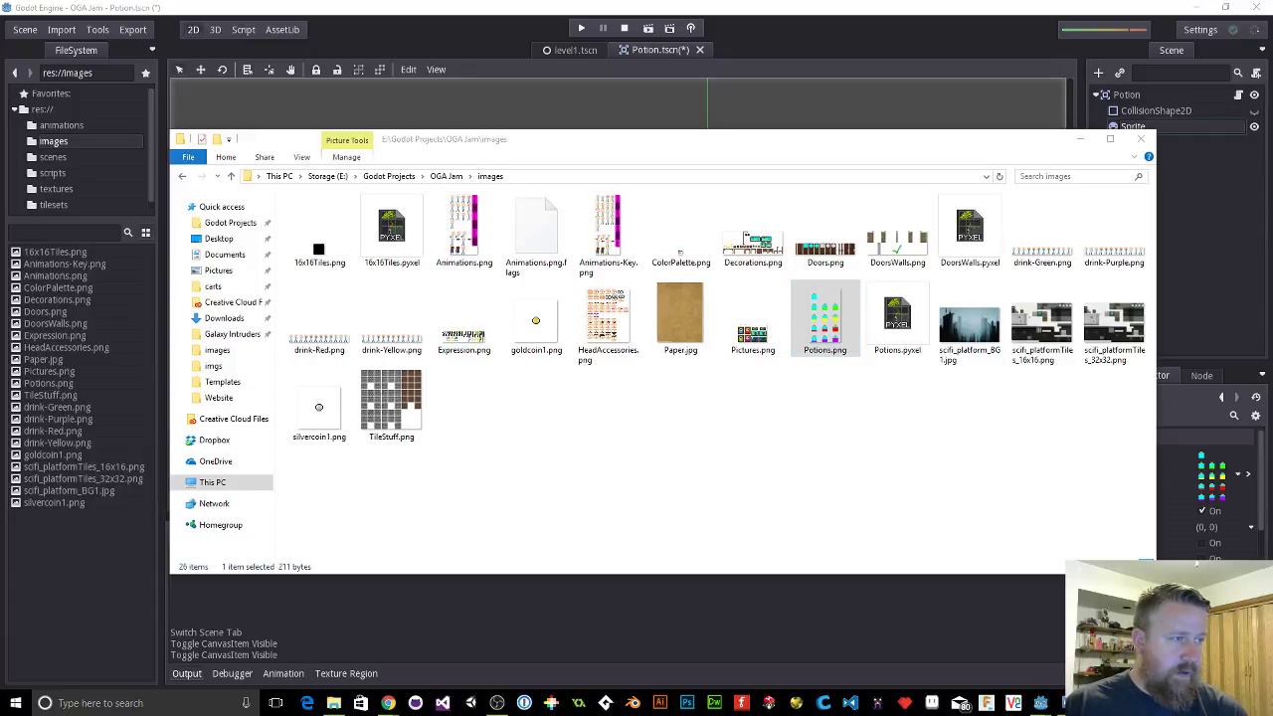
# Step: Try viewing Potions.png in Visual Studio Code and close the editor
pyautogui.rightClick(824, 326)
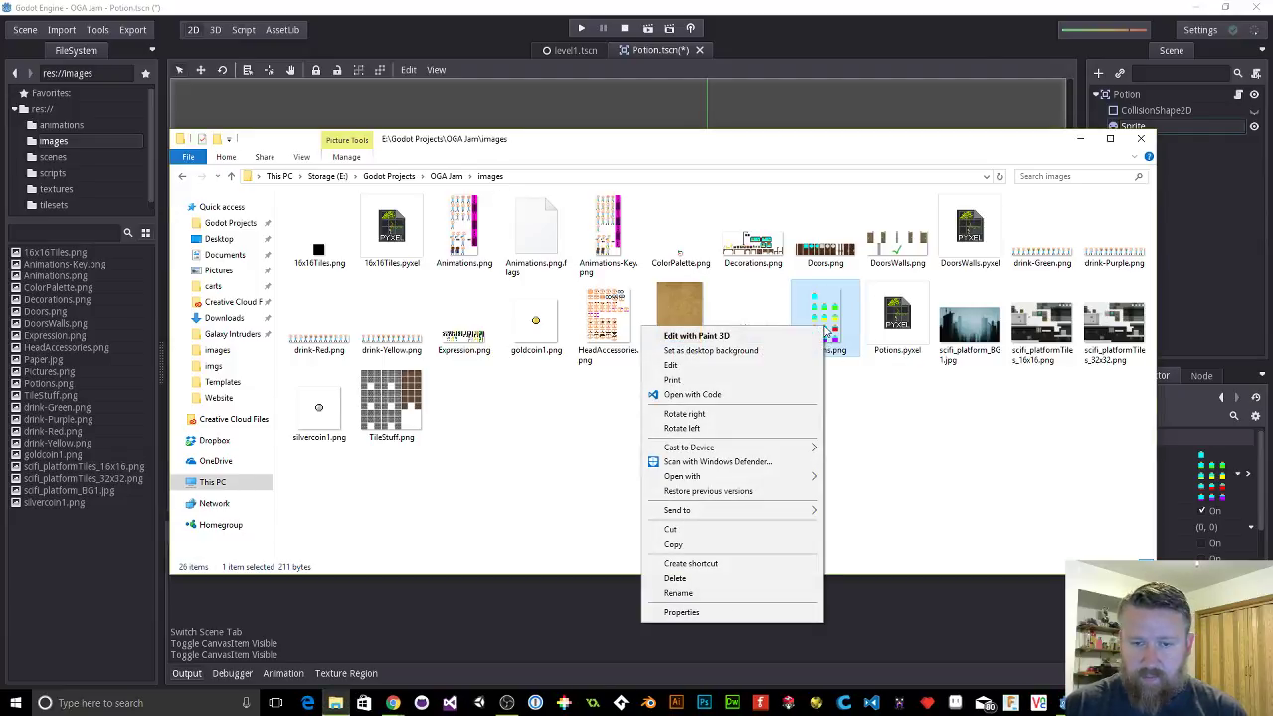
pyautogui.click(724, 394)
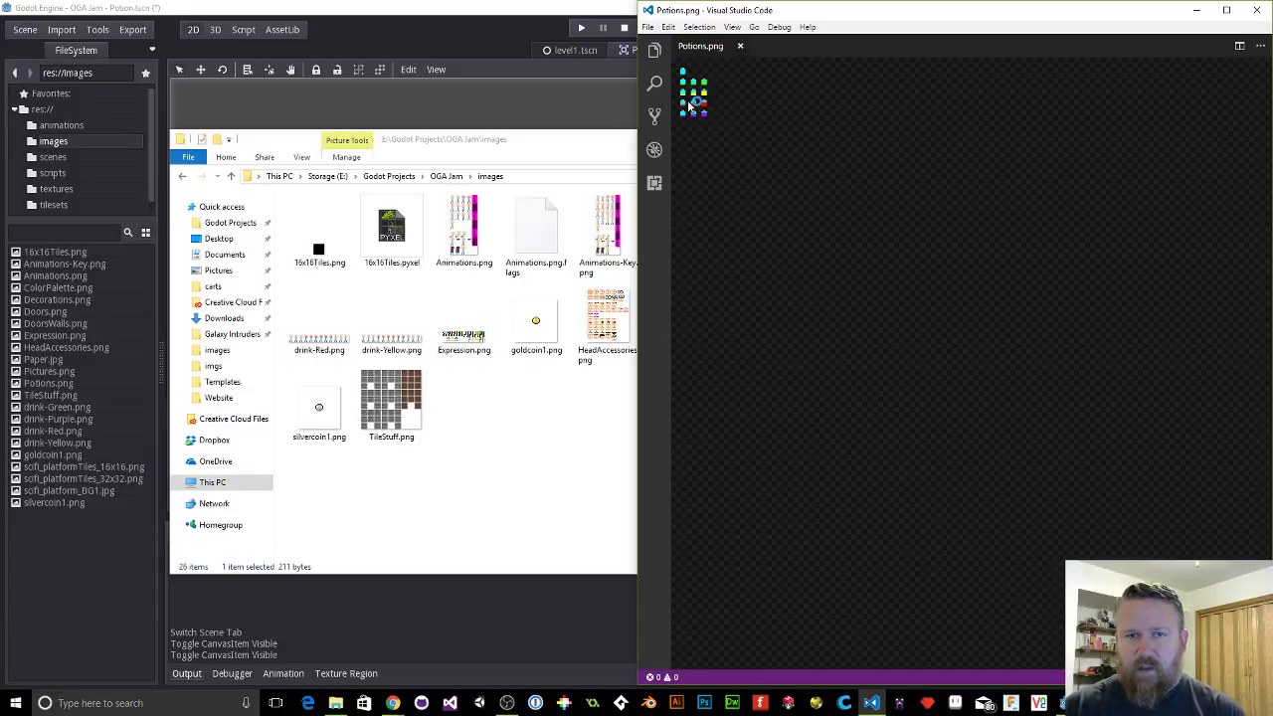
pyautogui.click(1256, 9)
# Step: Open Potions.png in the Photos app to view the potion sprite sheet
pyautogui.rightClick(821, 305)
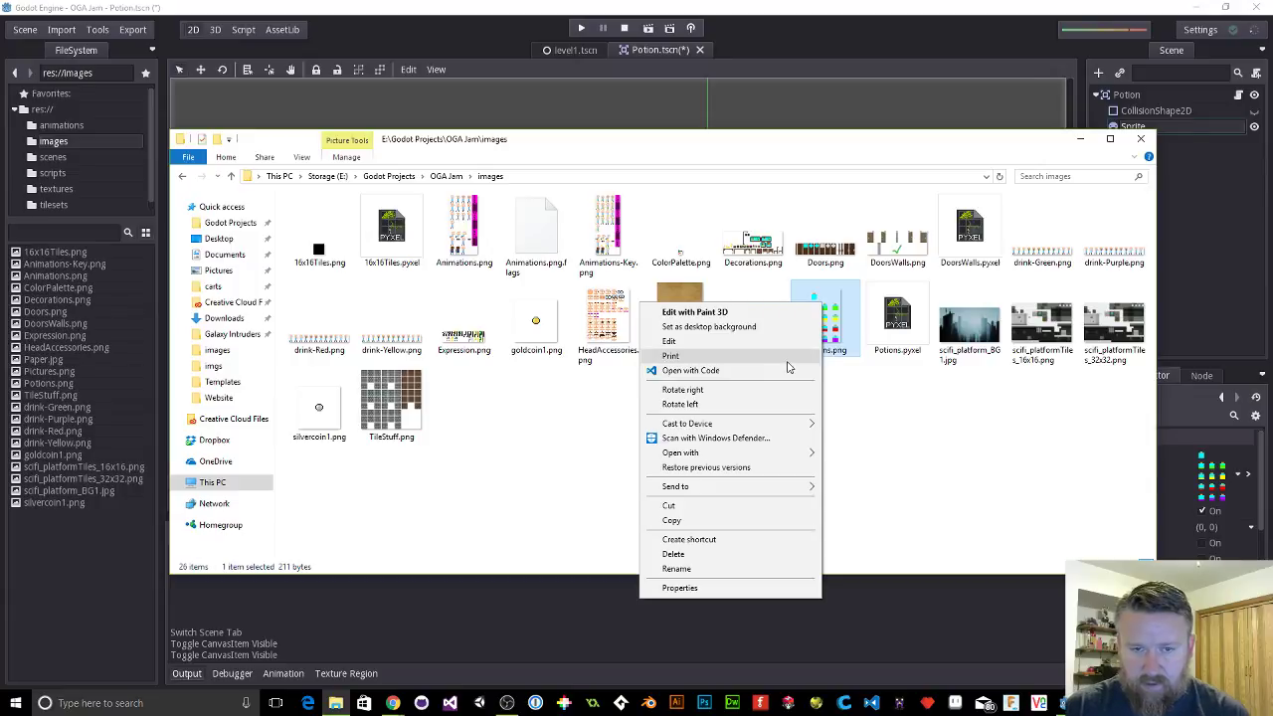
pyautogui.click(775, 454)
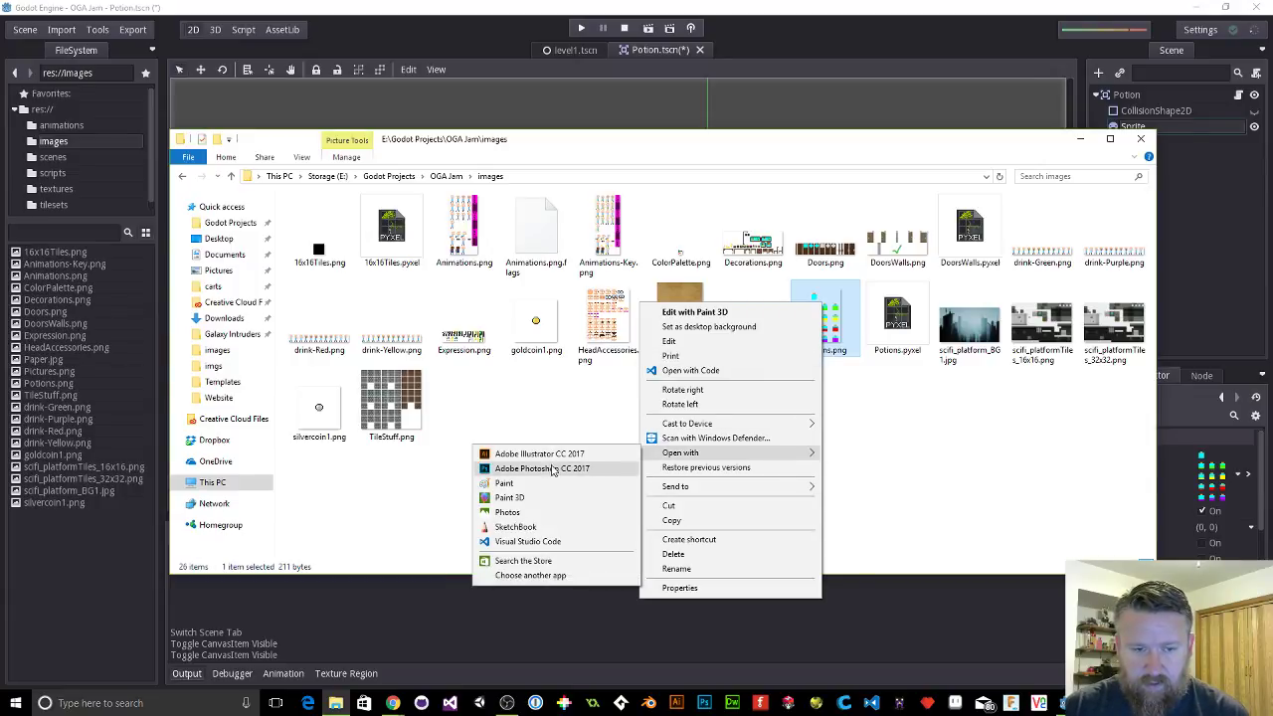
pyautogui.click(535, 513)
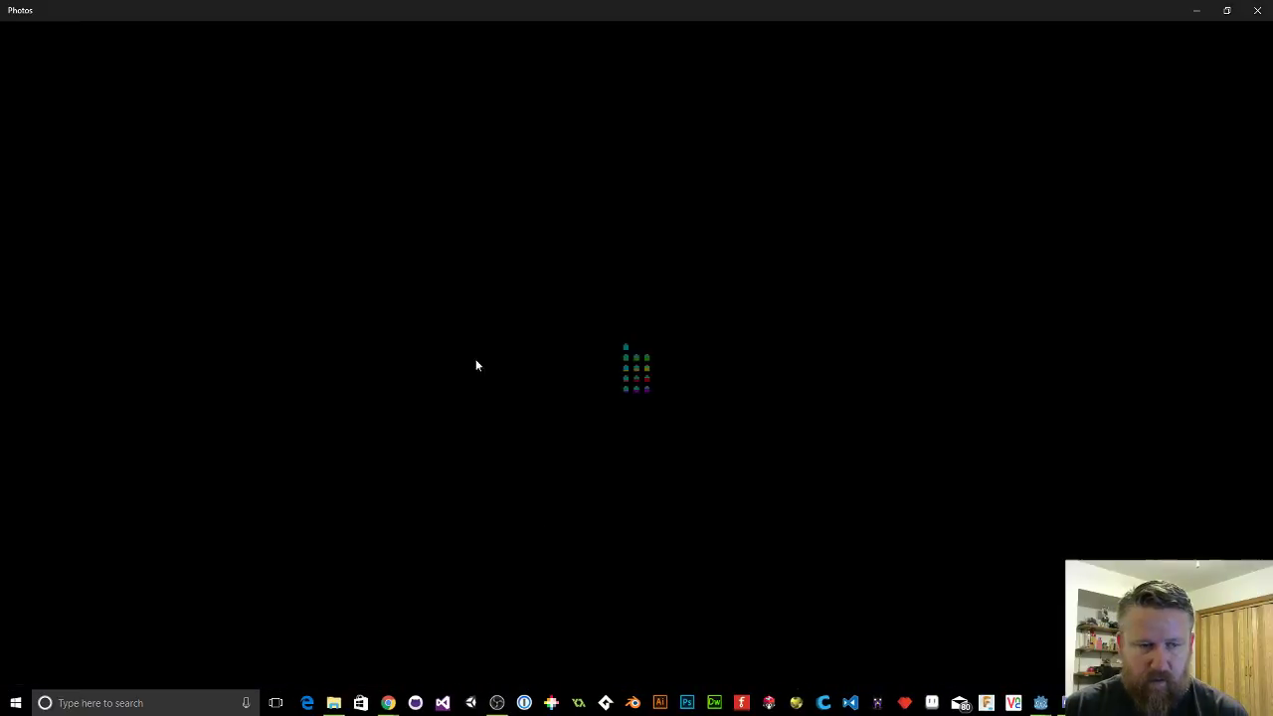
# Step: Enlarge the potion sprite sheet in Photos to examine its frames, and close both Photos and the File Explorer window
pyautogui.scroll(3, 616, 338)
pyautogui.scroll(-1, 648, 381)
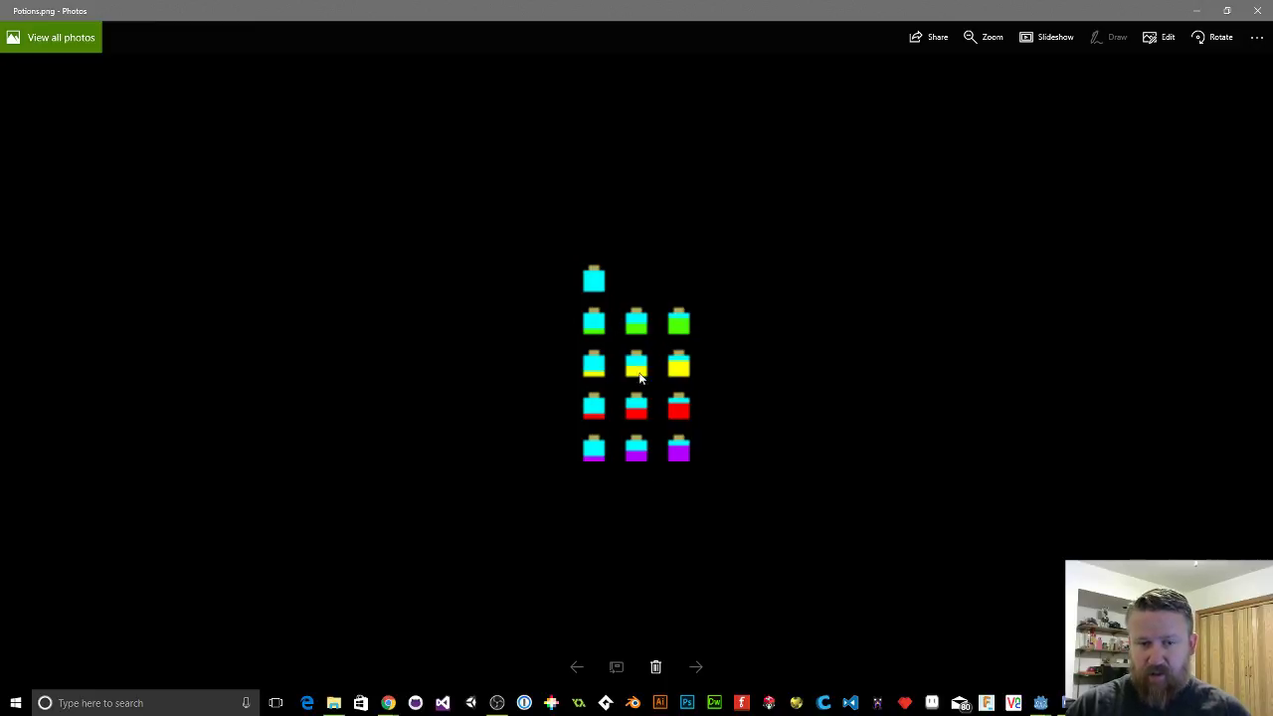
pyautogui.click(1258, 12)
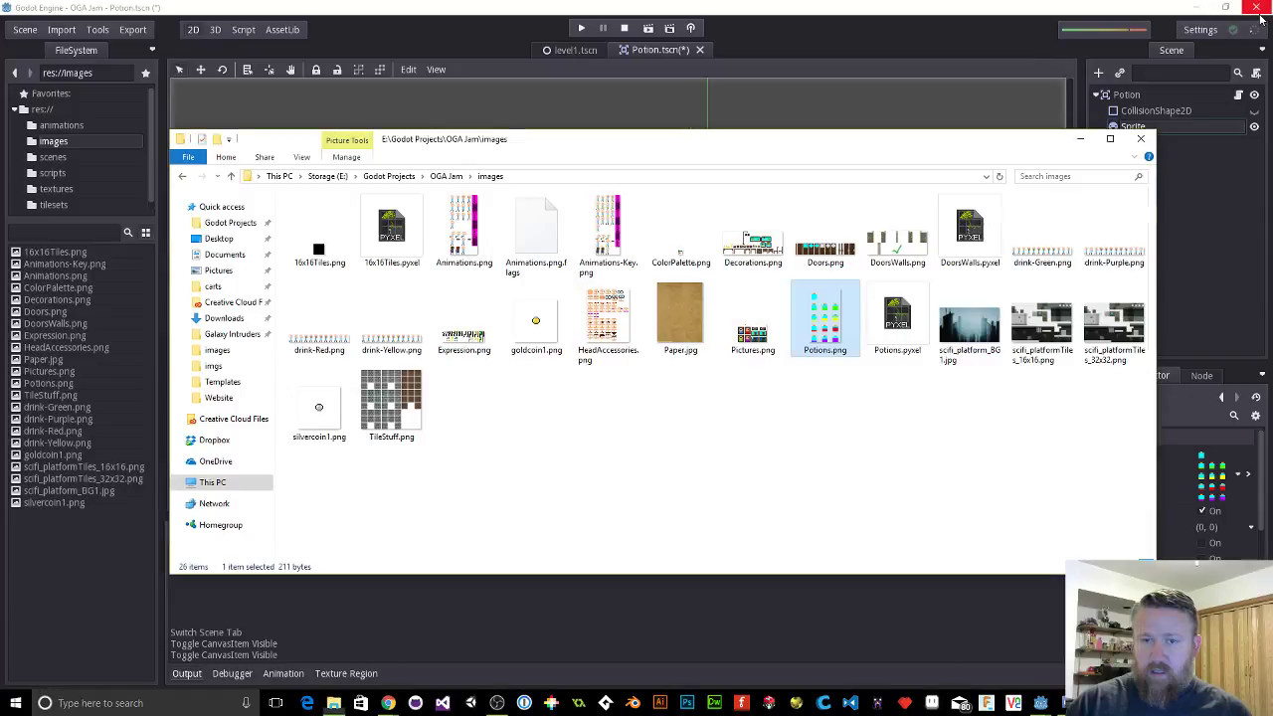
pyautogui.click(1140, 138)
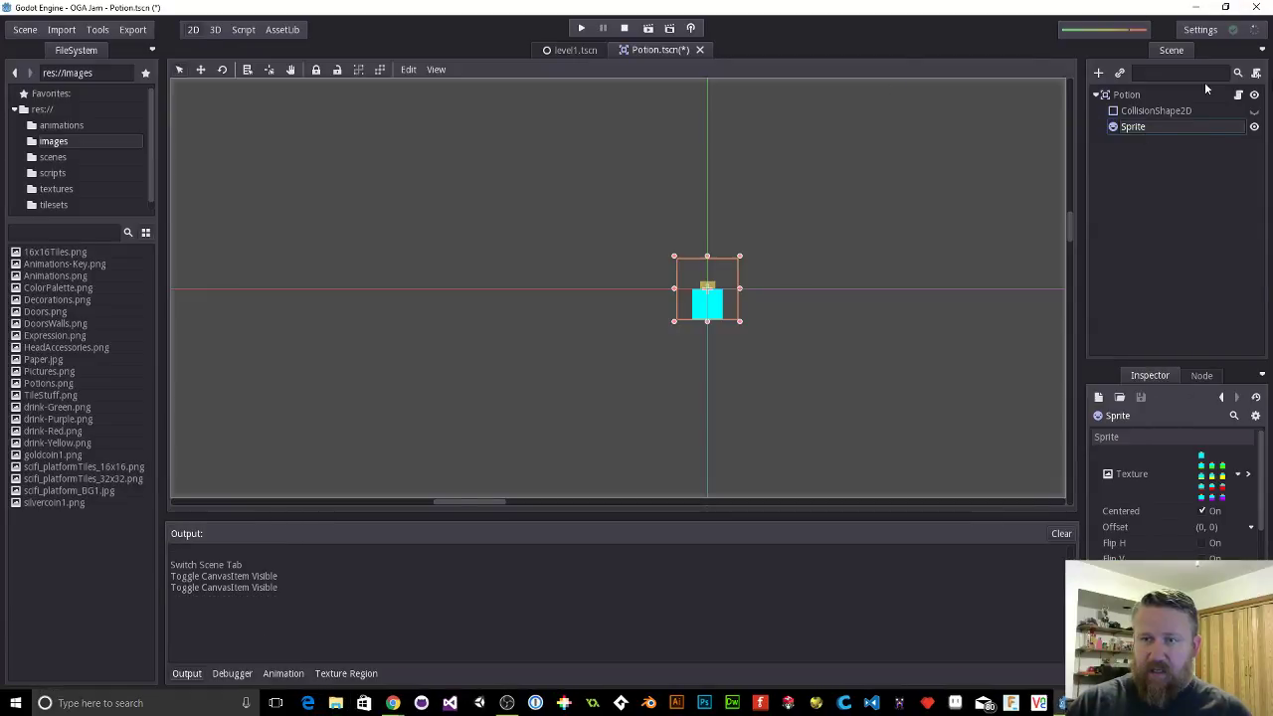
# Step: Open the script attached to the Potion node and examine the tool keyword on its first line
pyautogui.click(1238, 94)
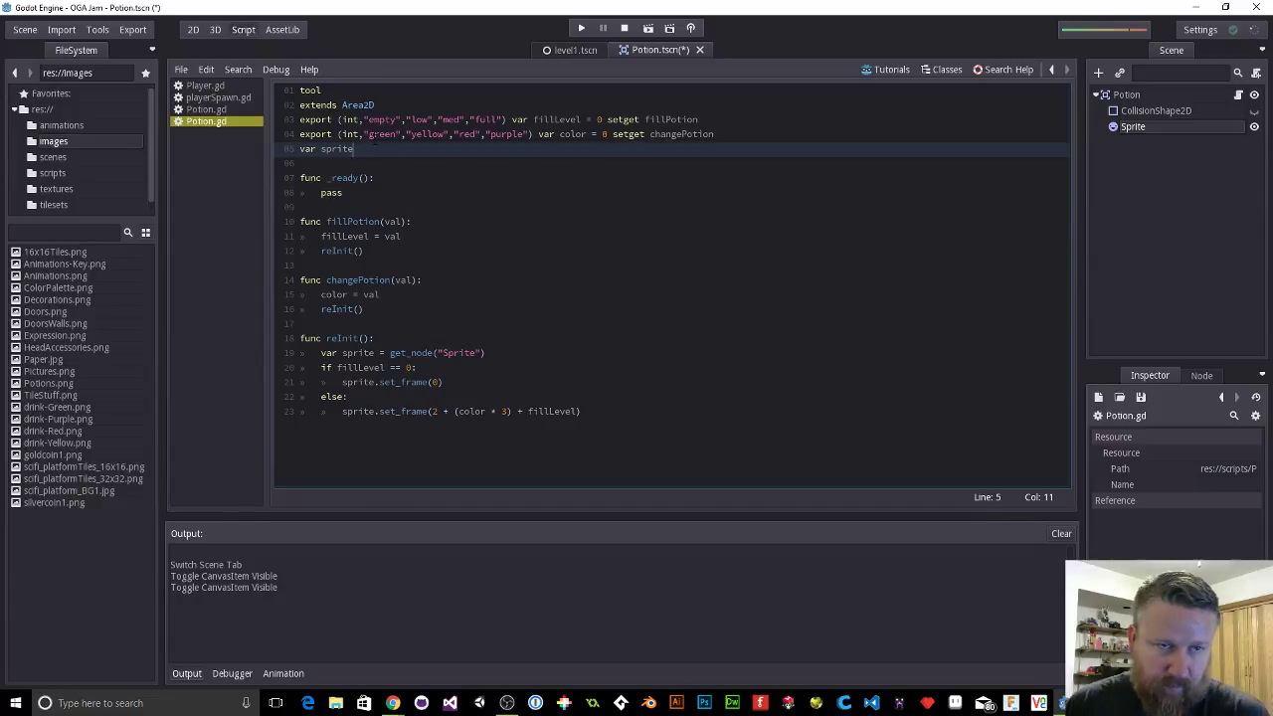
pyautogui.press('Up')
pyautogui.press('Up')
pyautogui.press('Up')
pyautogui.press('Up')
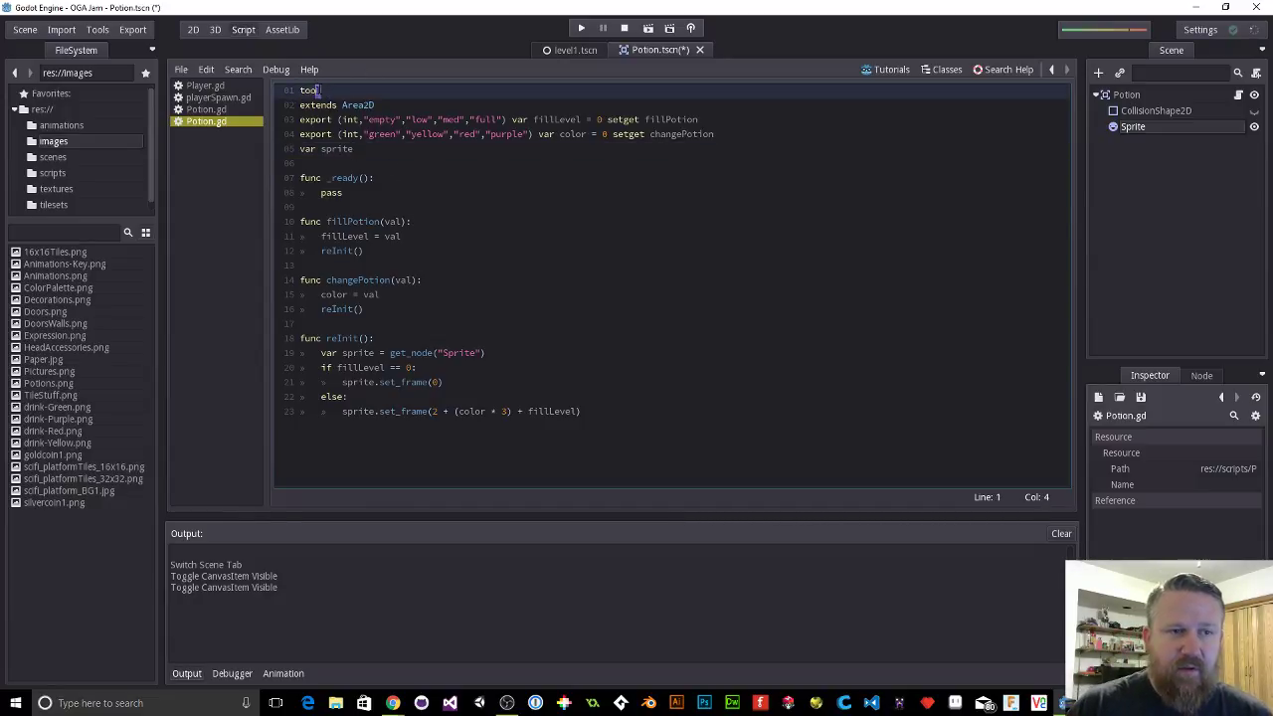
pyautogui.moveTo(298, 90); pyautogui.dragTo(342, 91)
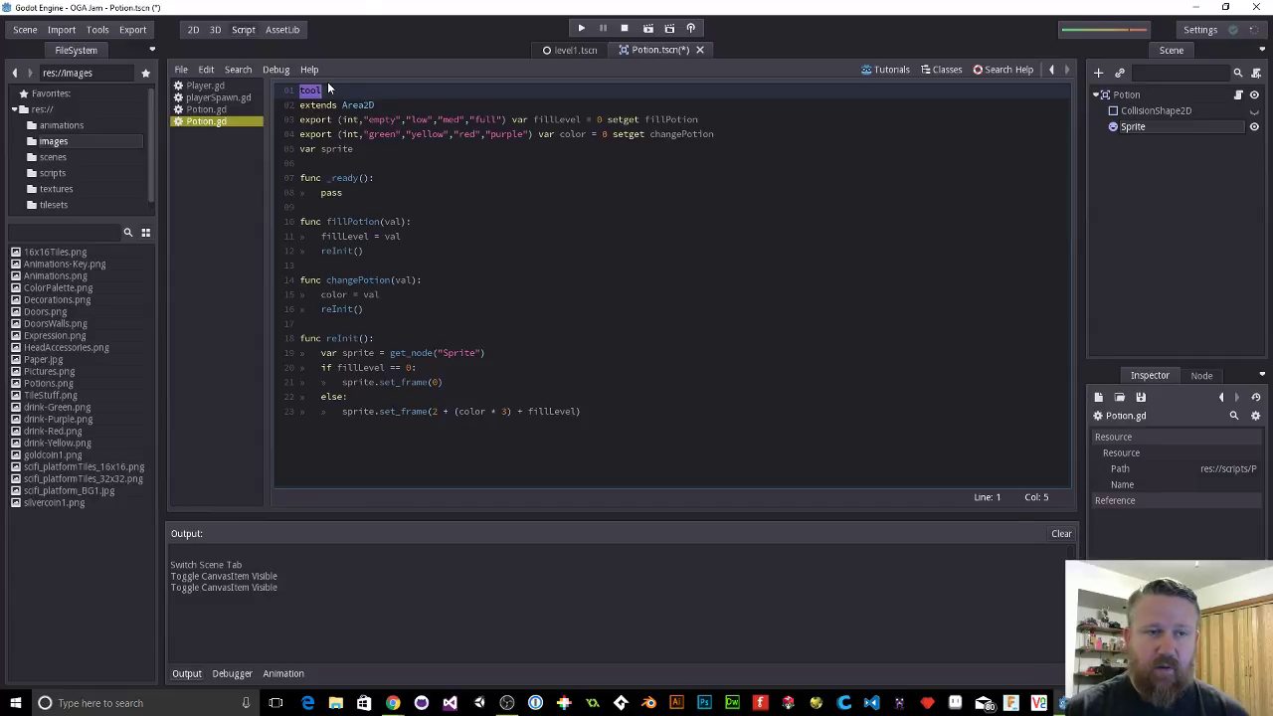
# Step: Examine the fillLevel export line in the Potion script, including its option list, variable declaration and setget call to fillPotion
pyautogui.moveTo(304, 119); pyautogui.dragTo(366, 119)
pyautogui.click(359, 119)
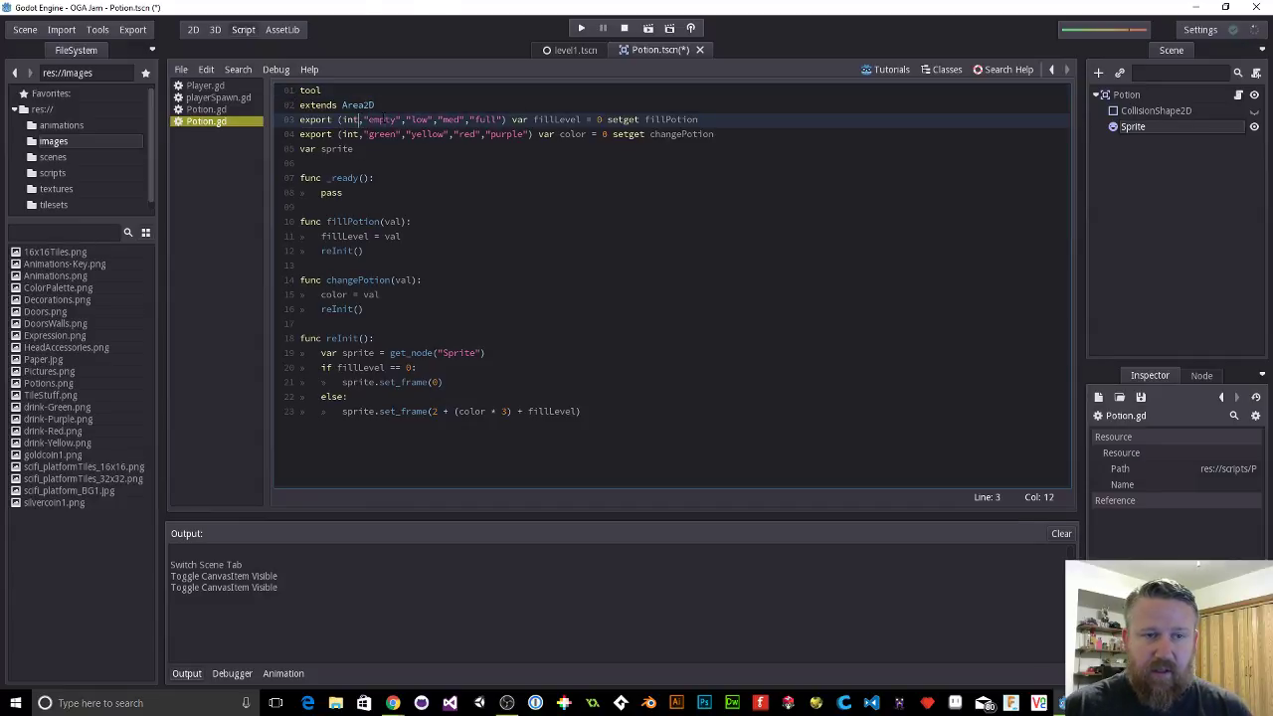
pyautogui.click(421, 119)
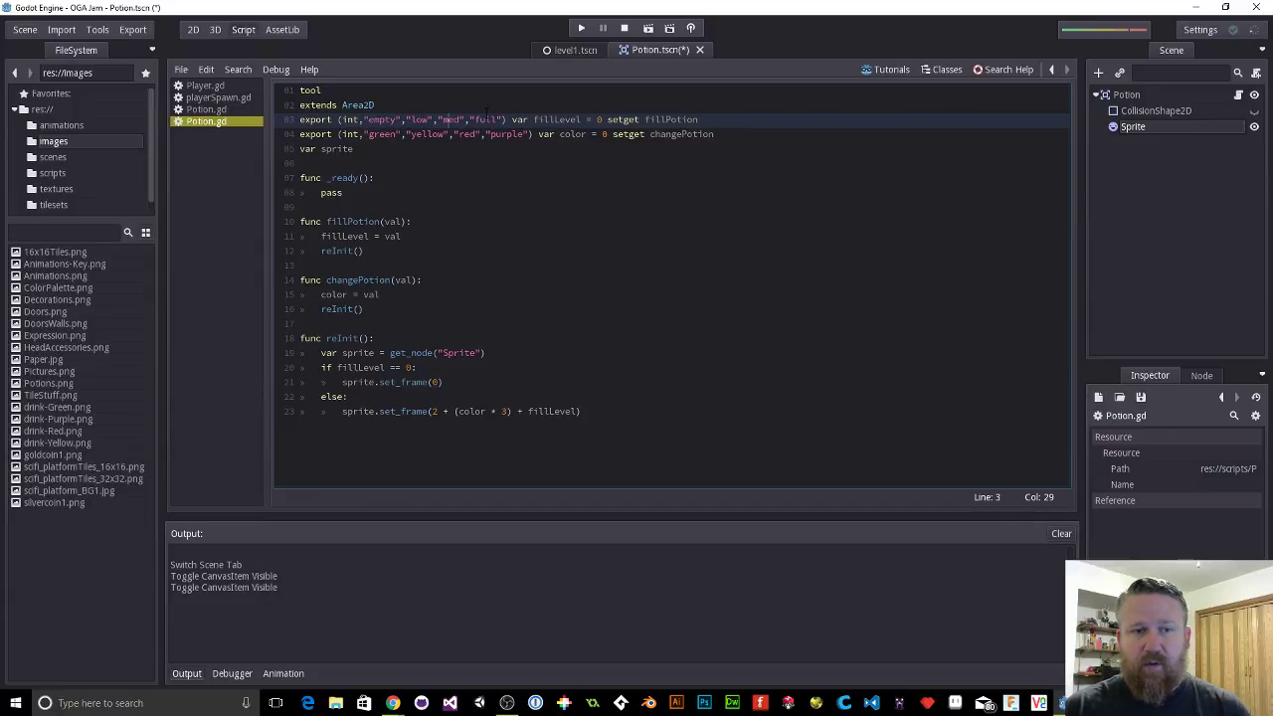
pyautogui.click(486, 112)
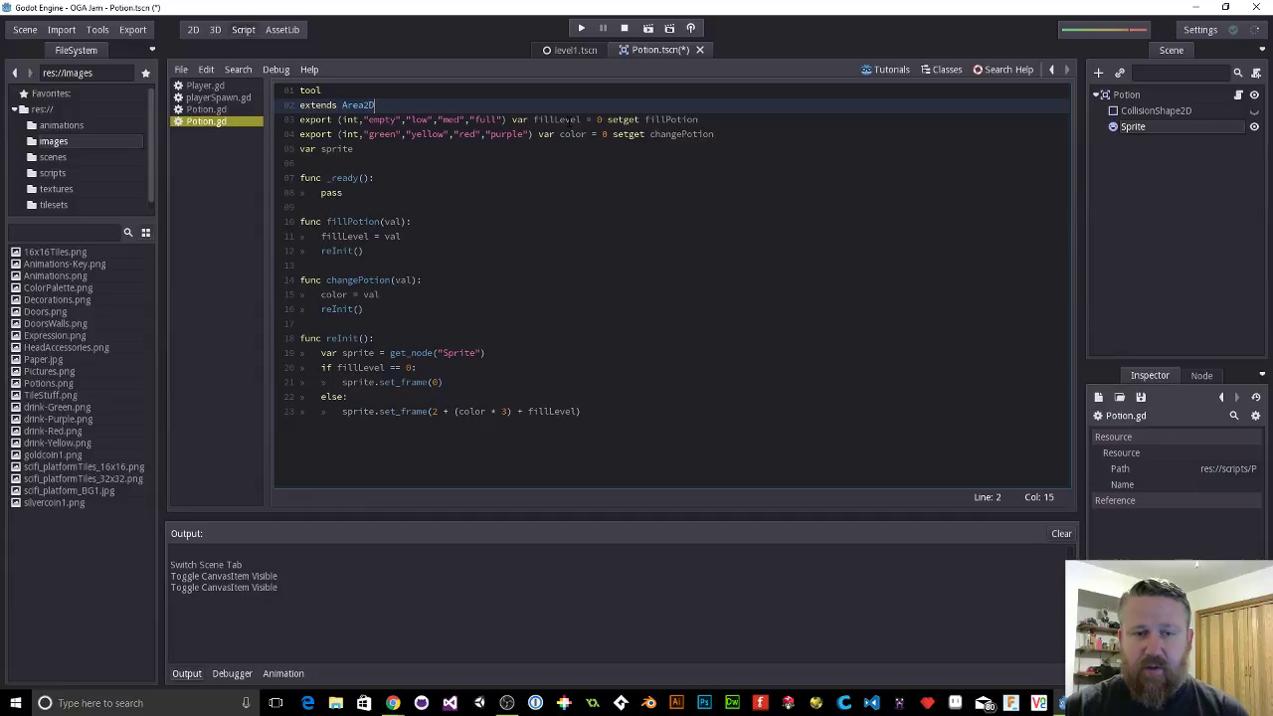
pyautogui.moveTo(511, 120); pyautogui.dragTo(598, 121)
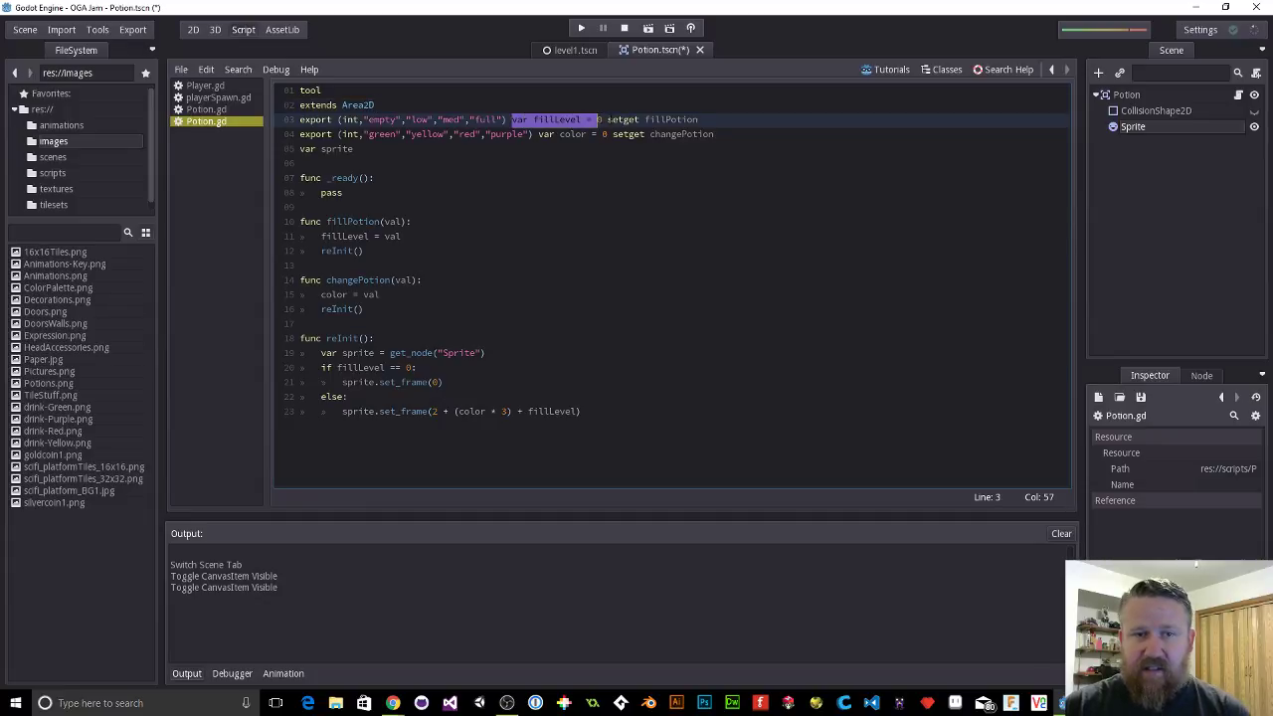
pyautogui.click(608, 119)
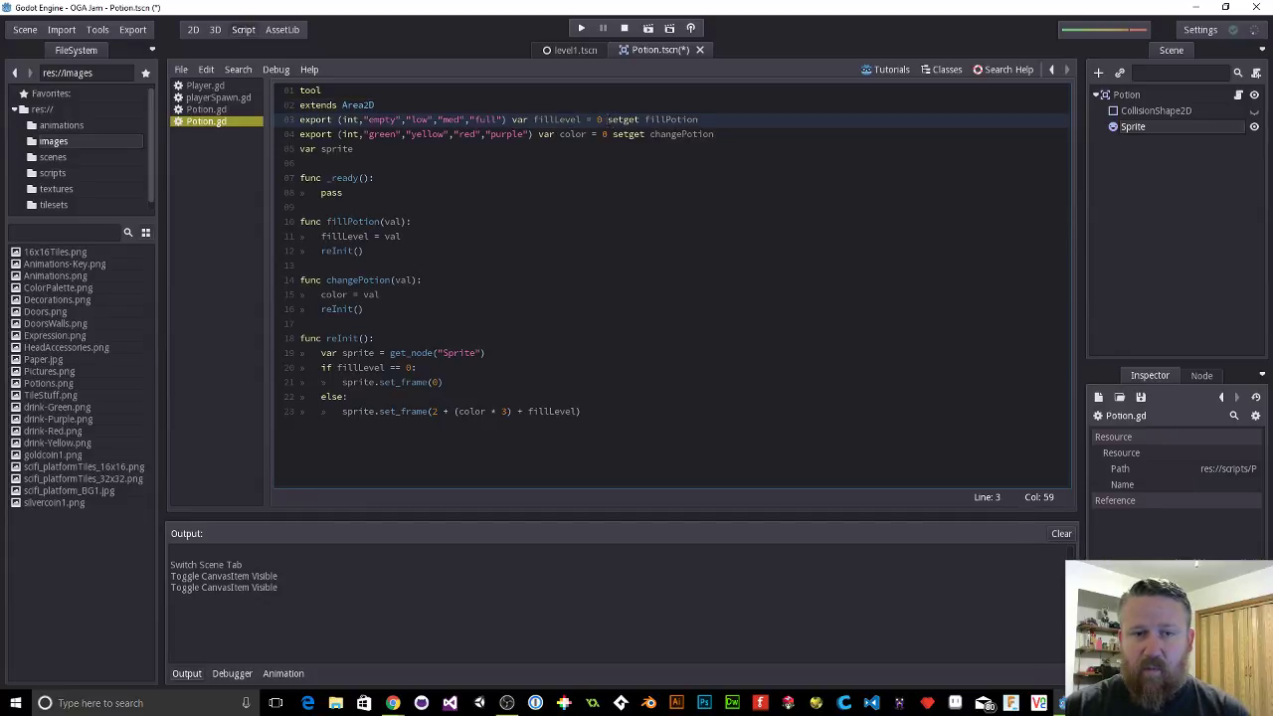
pyautogui.moveTo(607, 120); pyautogui.dragTo(639, 119)
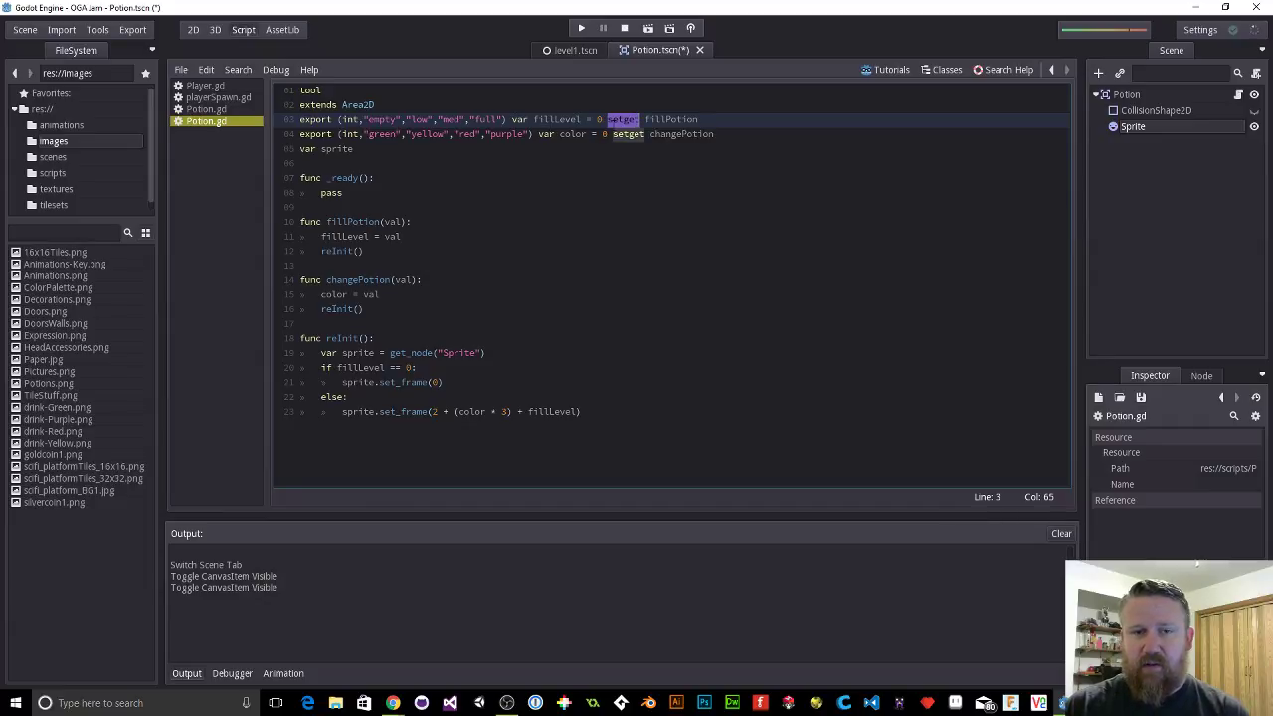
pyautogui.moveTo(645, 120); pyautogui.dragTo(700, 119)
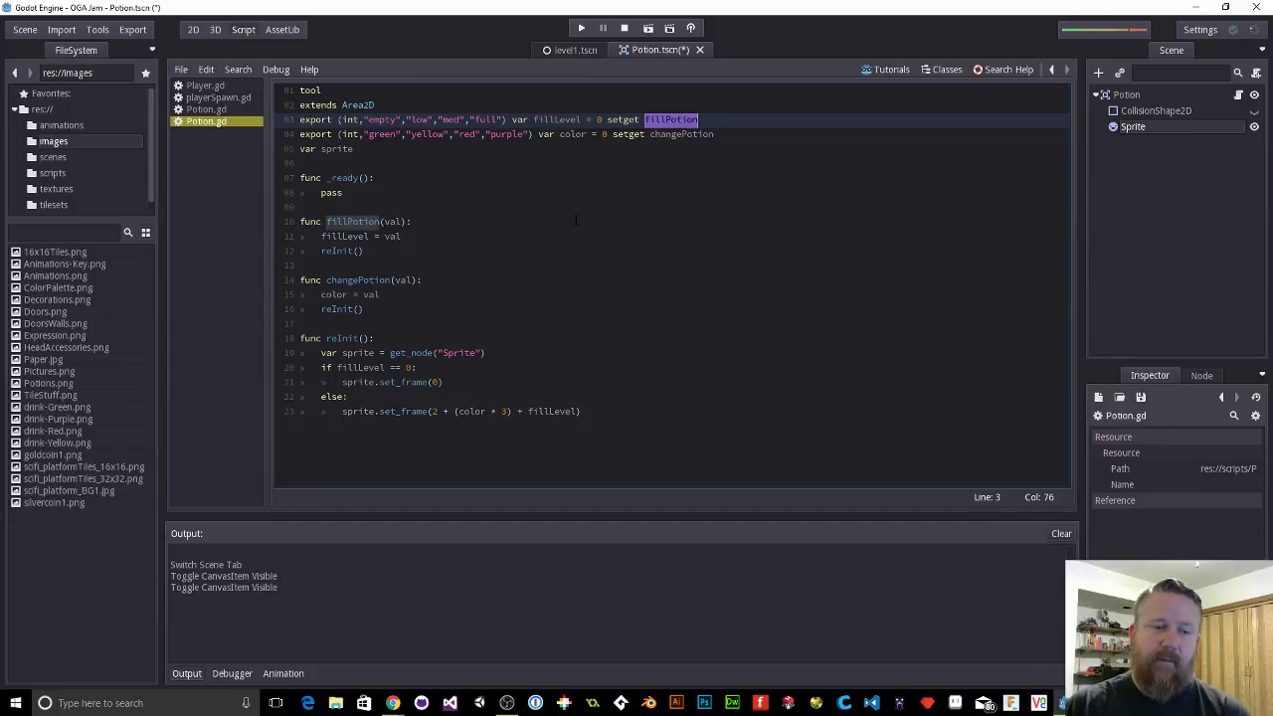
# Step: Examine the fillPotion function, covering the fillLevel assignment and the reInit() call
pyautogui.click(320, 221)
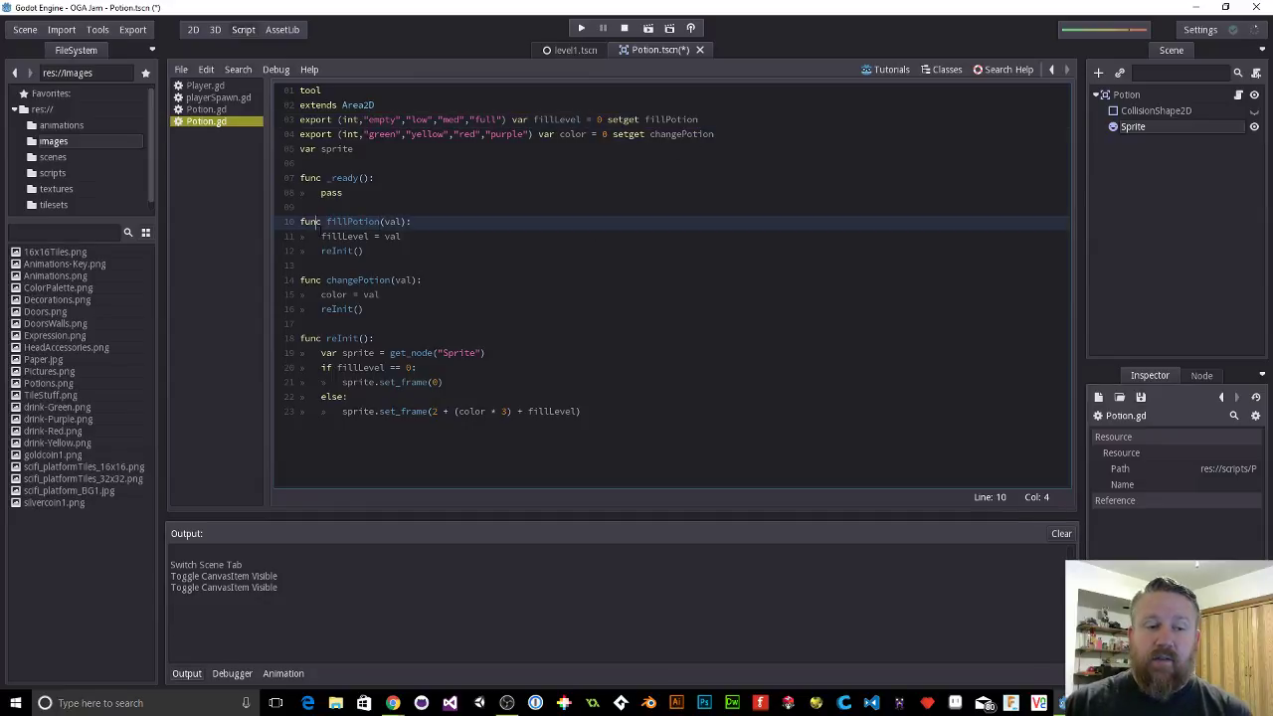
pyautogui.doubleClick(346, 236)
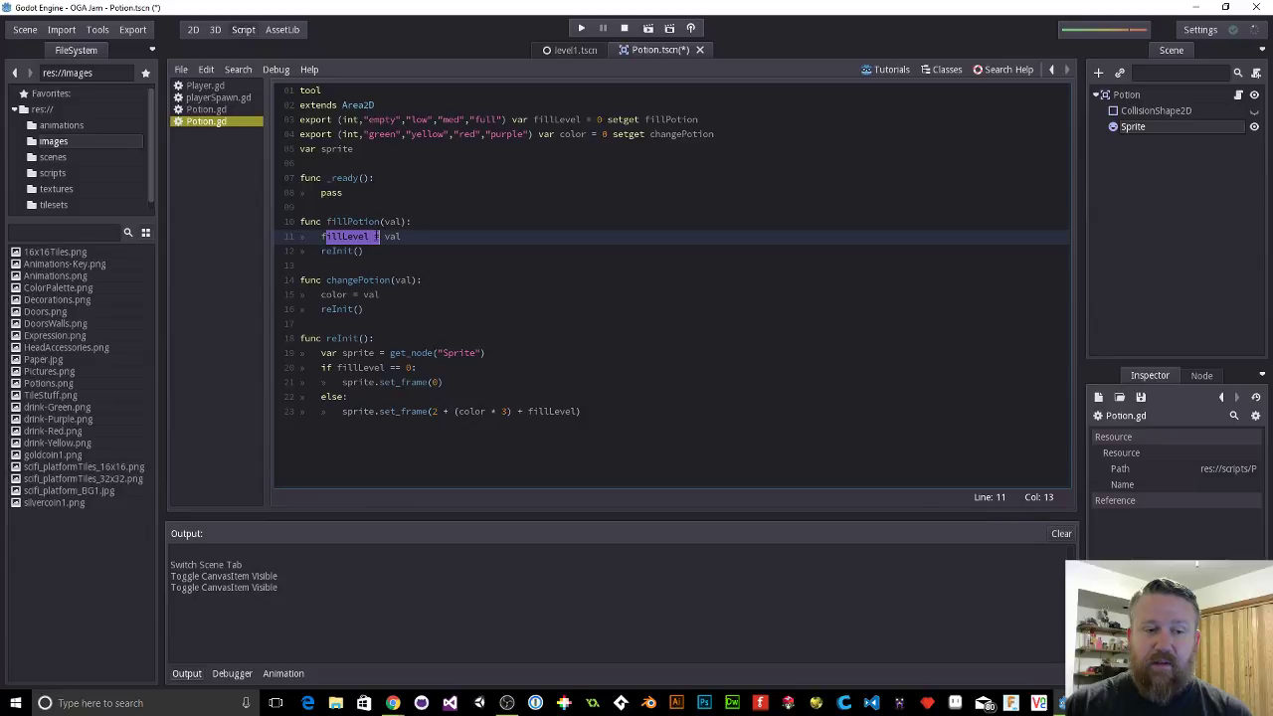
pyautogui.click(378, 237)
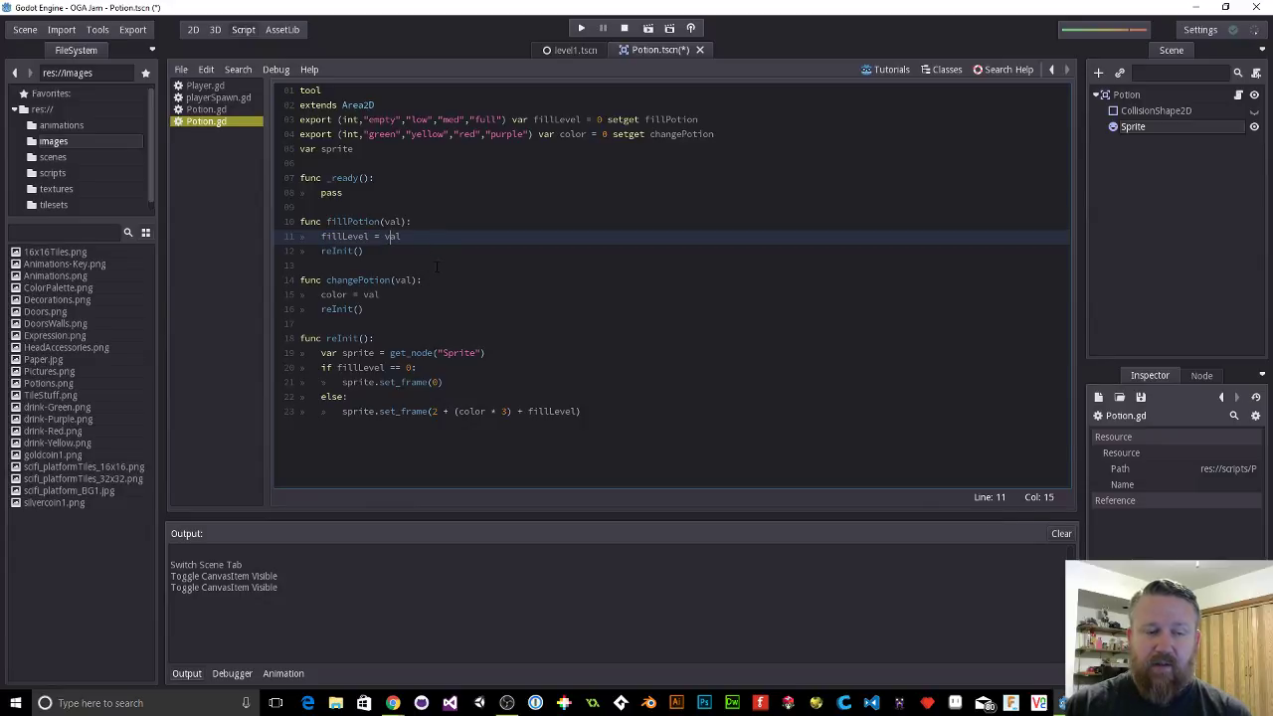
pyautogui.moveTo(320, 250); pyautogui.dragTo(364, 250)
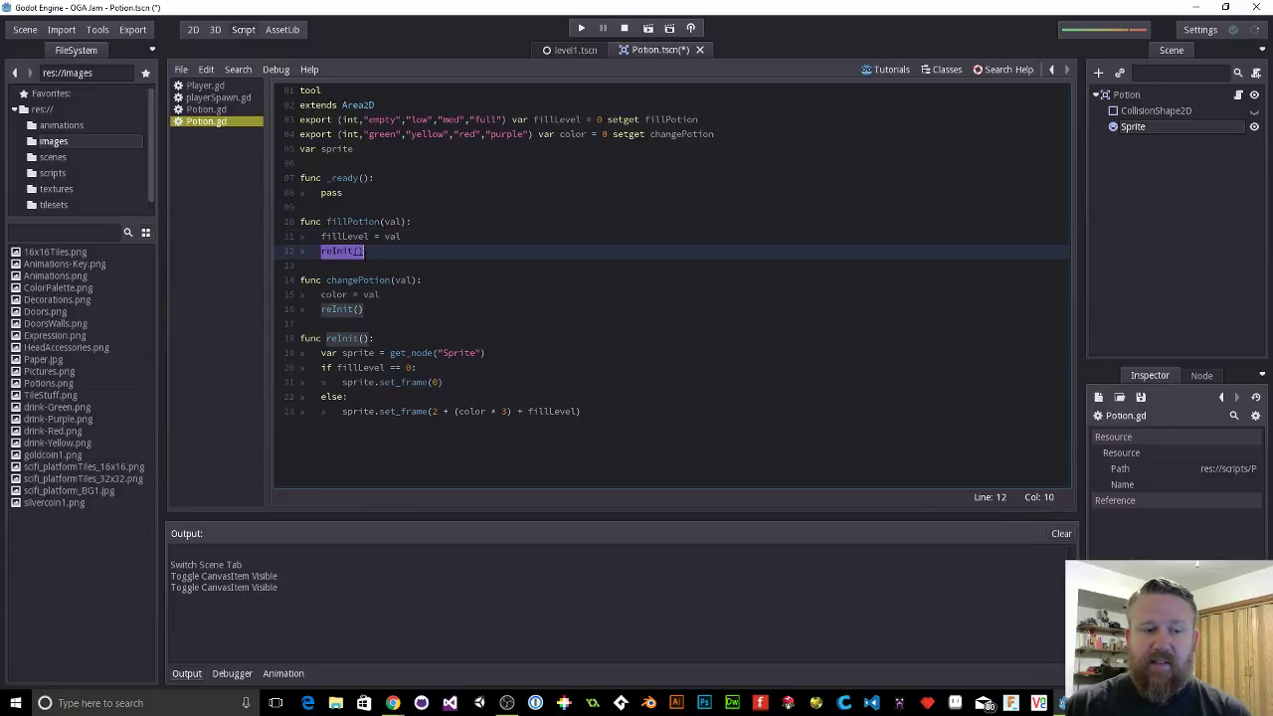
# Step: Examine the start of the reInit function, covering the Sprite node lookup and the set_frame(0) line
pyautogui.click(338, 353)
pyautogui.moveTo(320, 353); pyautogui.dragTo(426, 353)
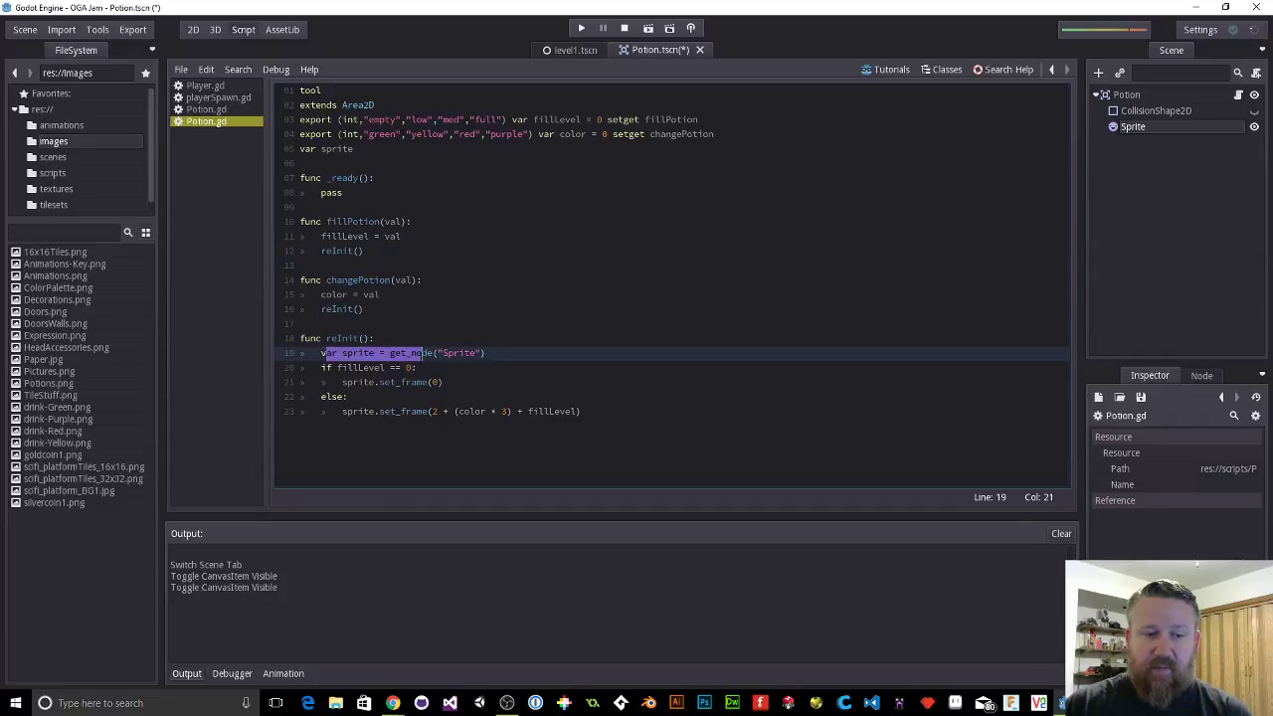
pyautogui.click(479, 366)
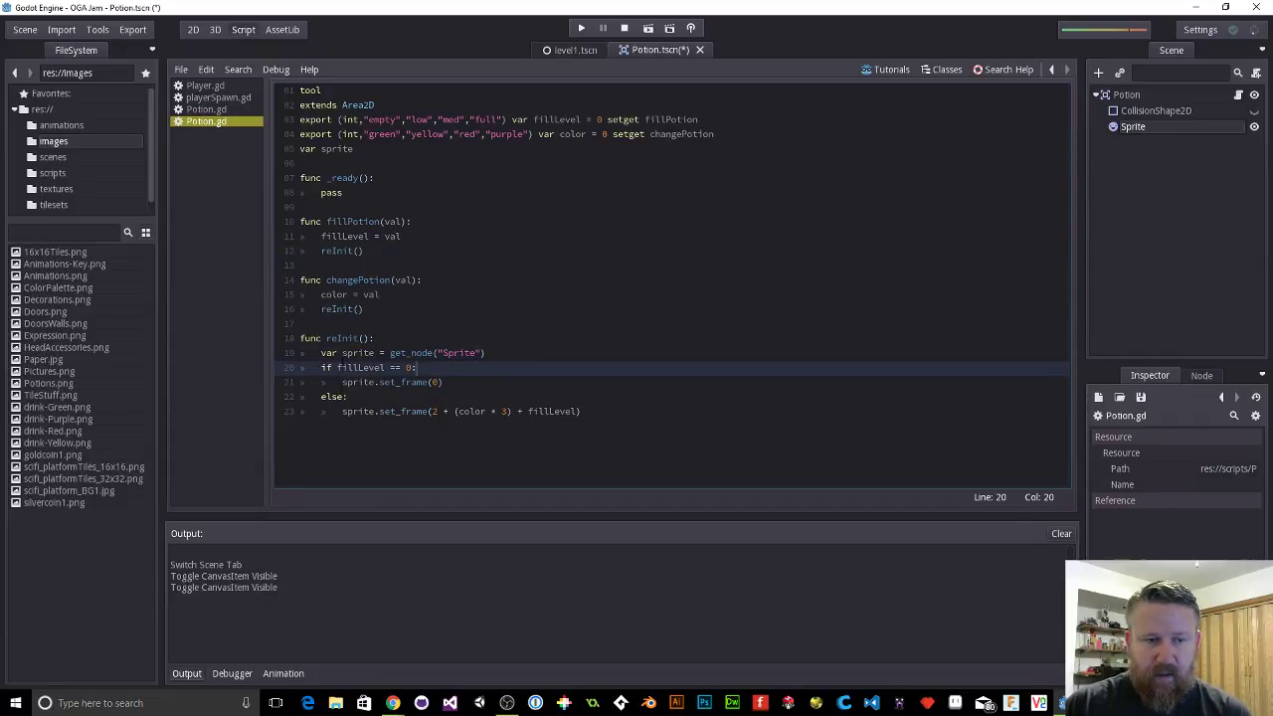
pyautogui.moveTo(342, 381); pyautogui.dragTo(444, 383)
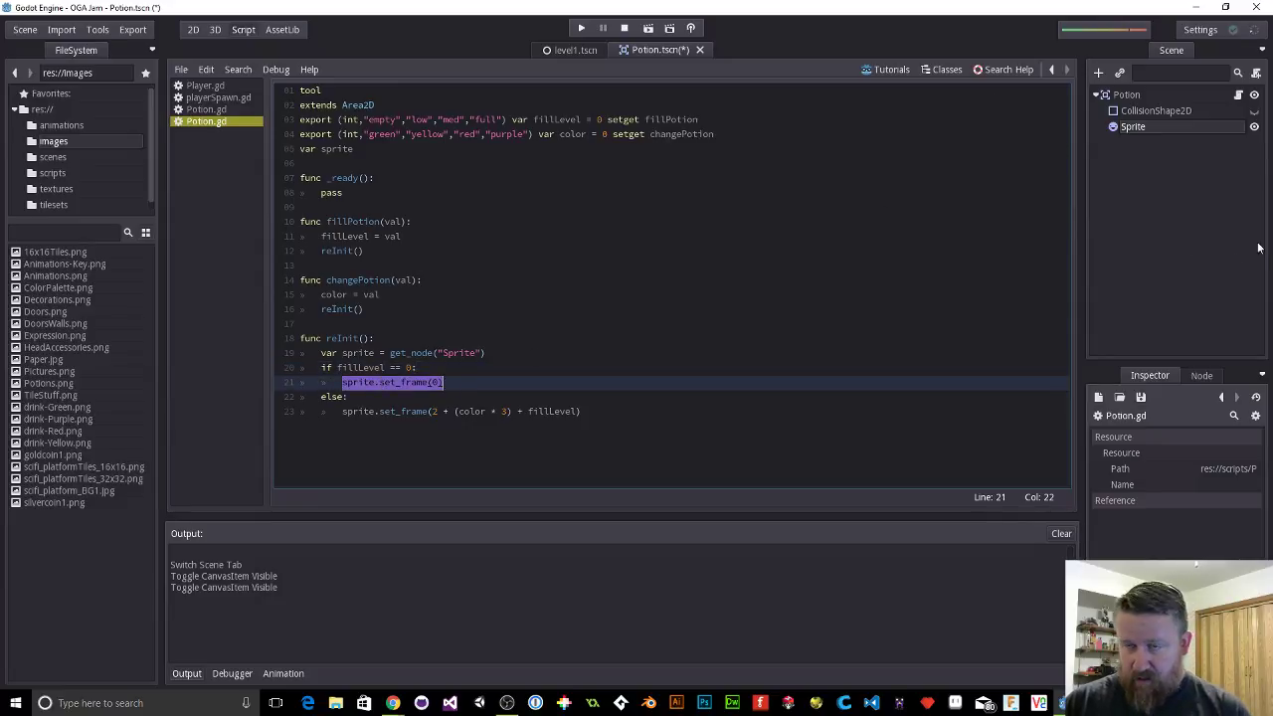
# Step: Check the Sprite node's frames in the 2D view and return to the script to compare the fillLevel == 0 branch with the "empty" option
pyautogui.click(1133, 128)
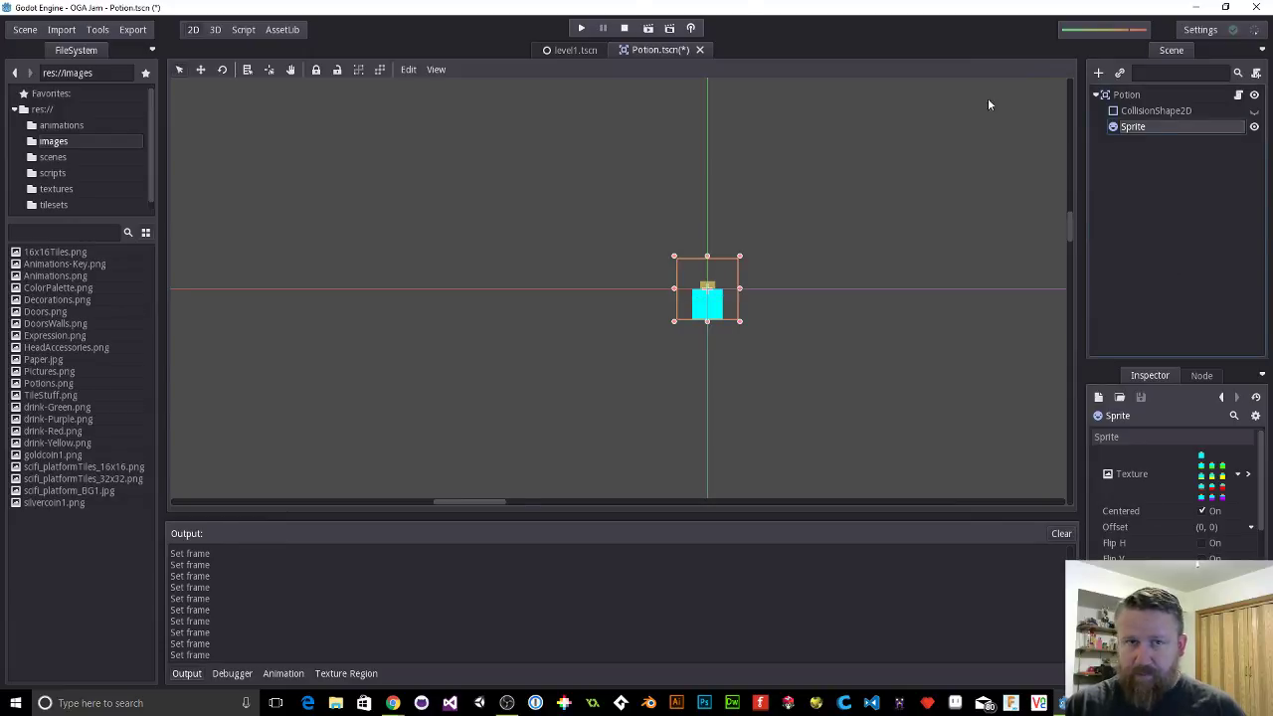
pyautogui.click(238, 31)
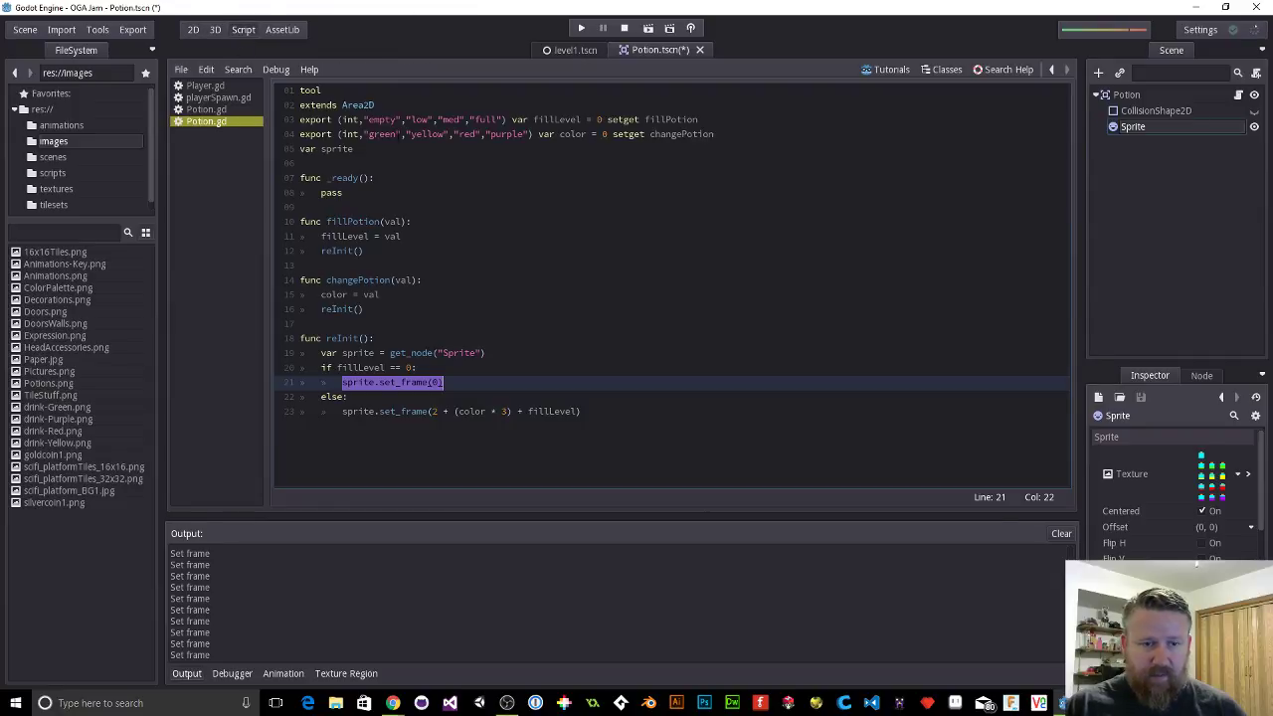
pyautogui.click(435, 382)
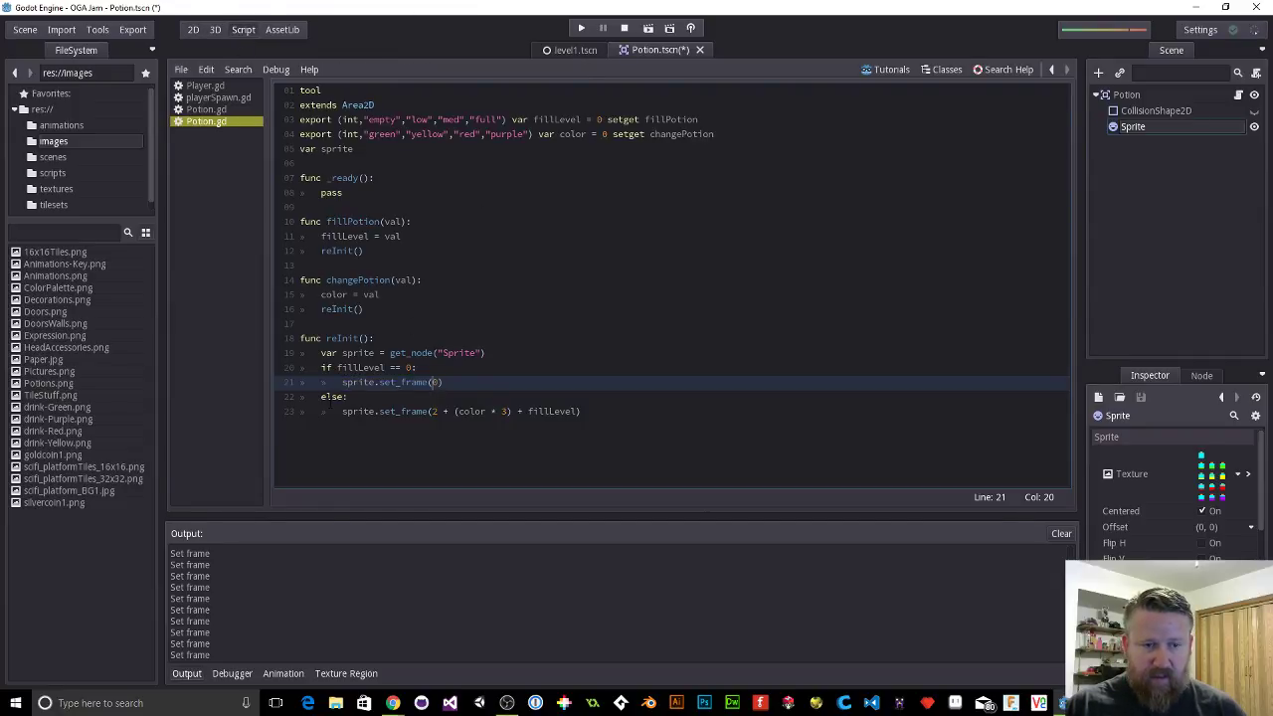
pyautogui.moveTo(353, 382); pyautogui.dragTo(451, 381)
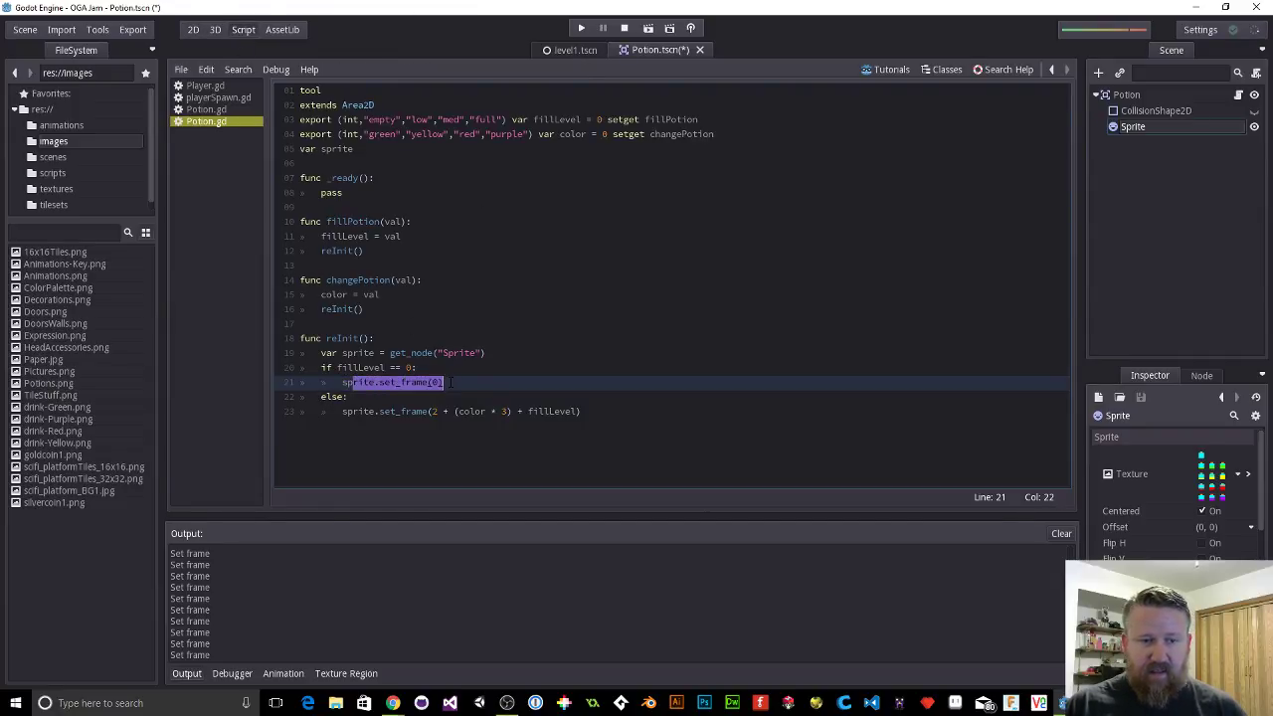
pyautogui.moveTo(353, 367); pyautogui.dragTo(417, 367)
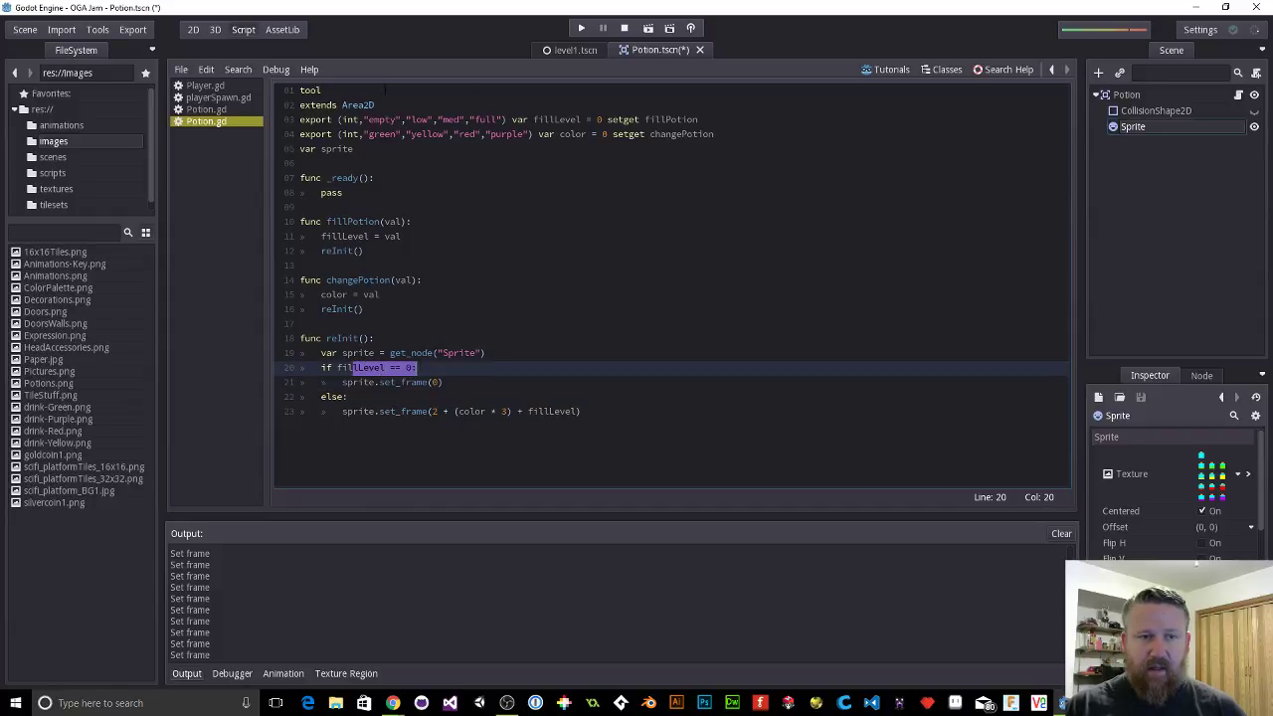
pyautogui.moveTo(375, 119); pyautogui.dragTo(391, 120)
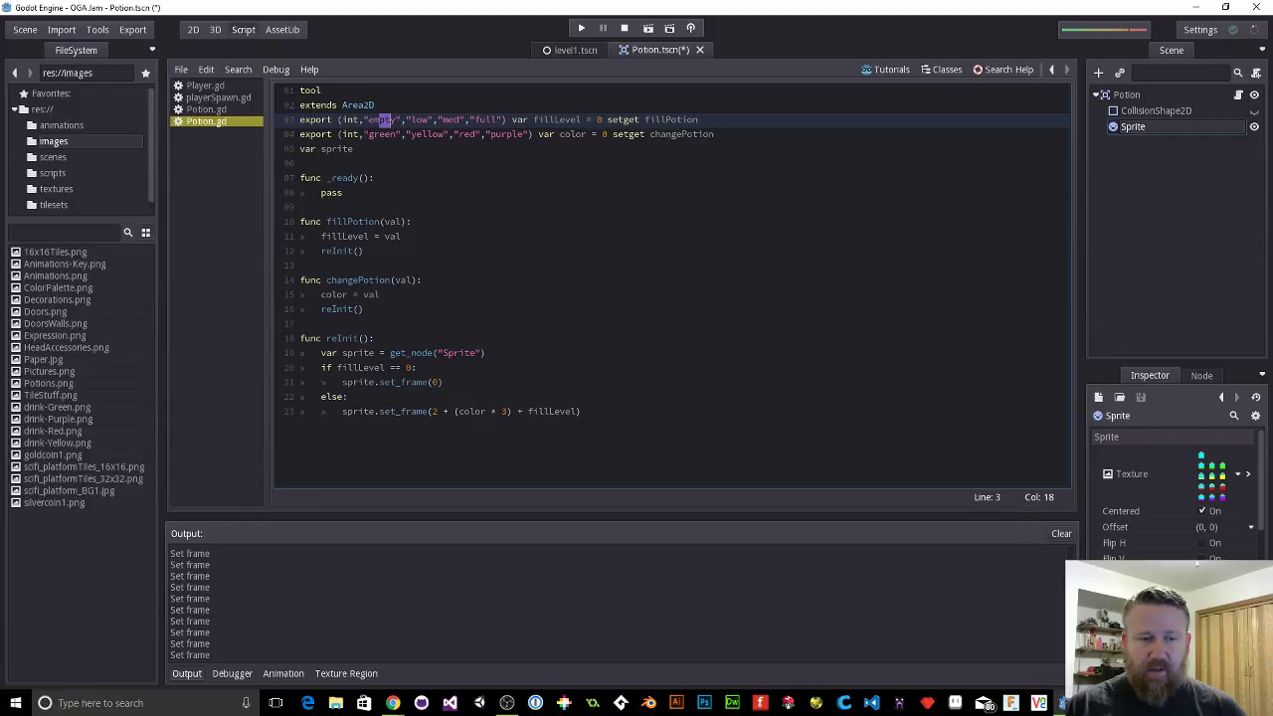
pyautogui.moveTo(337, 367); pyautogui.dragTo(474, 382)
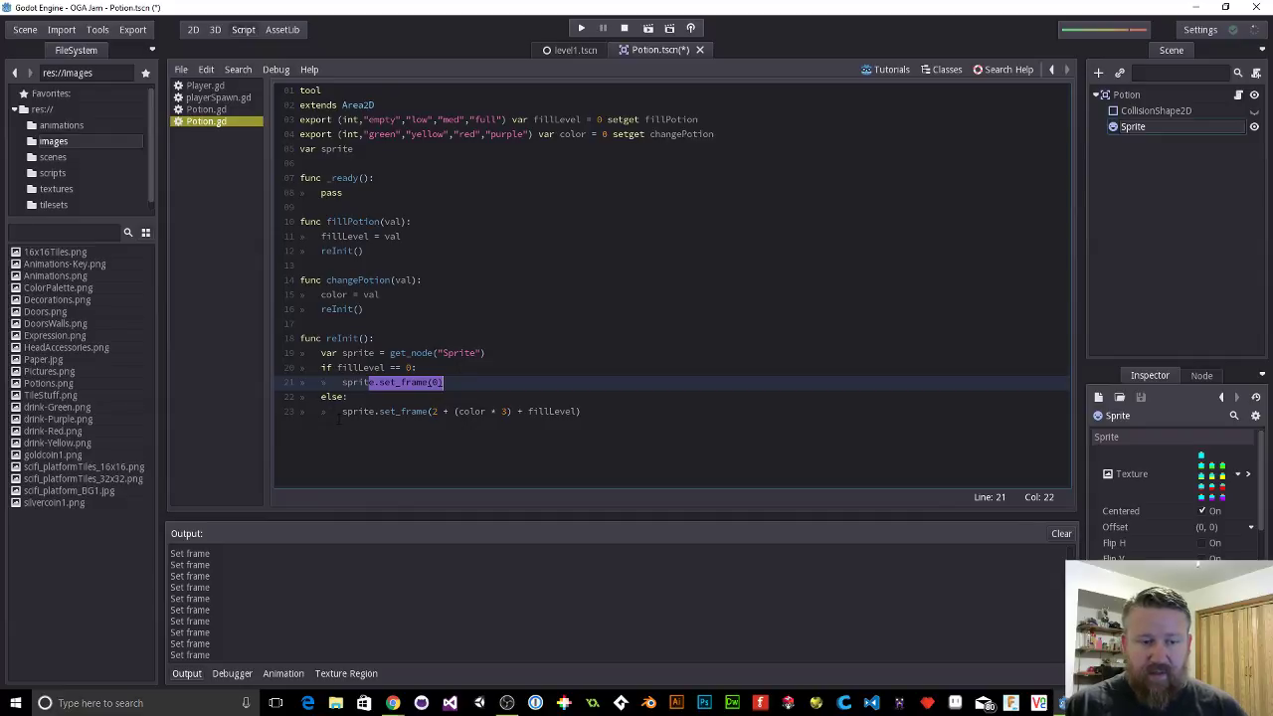
# Step: Examine the else branch's frame formula in reInit: the 2 offset, color * 3 and fillLevel
pyautogui.moveTo(338, 416); pyautogui.dragTo(402, 414)
pyautogui.click(428, 438)
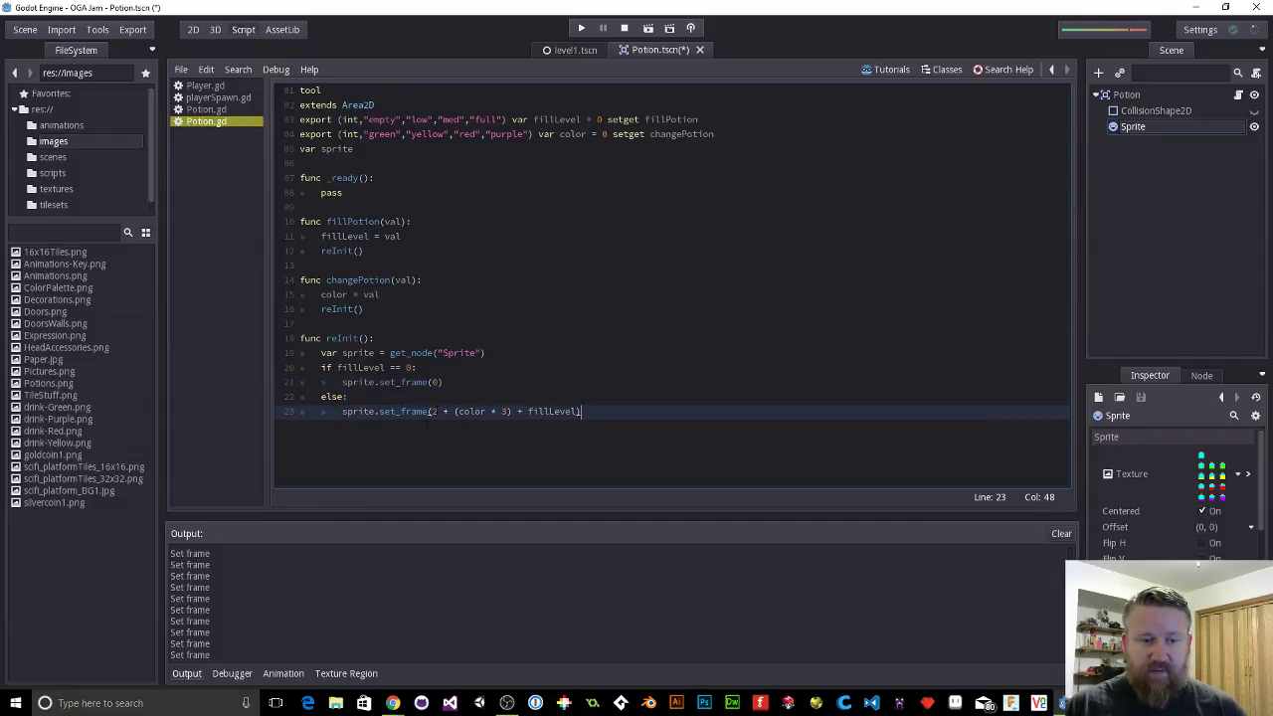
pyautogui.doubleClick(435, 411)
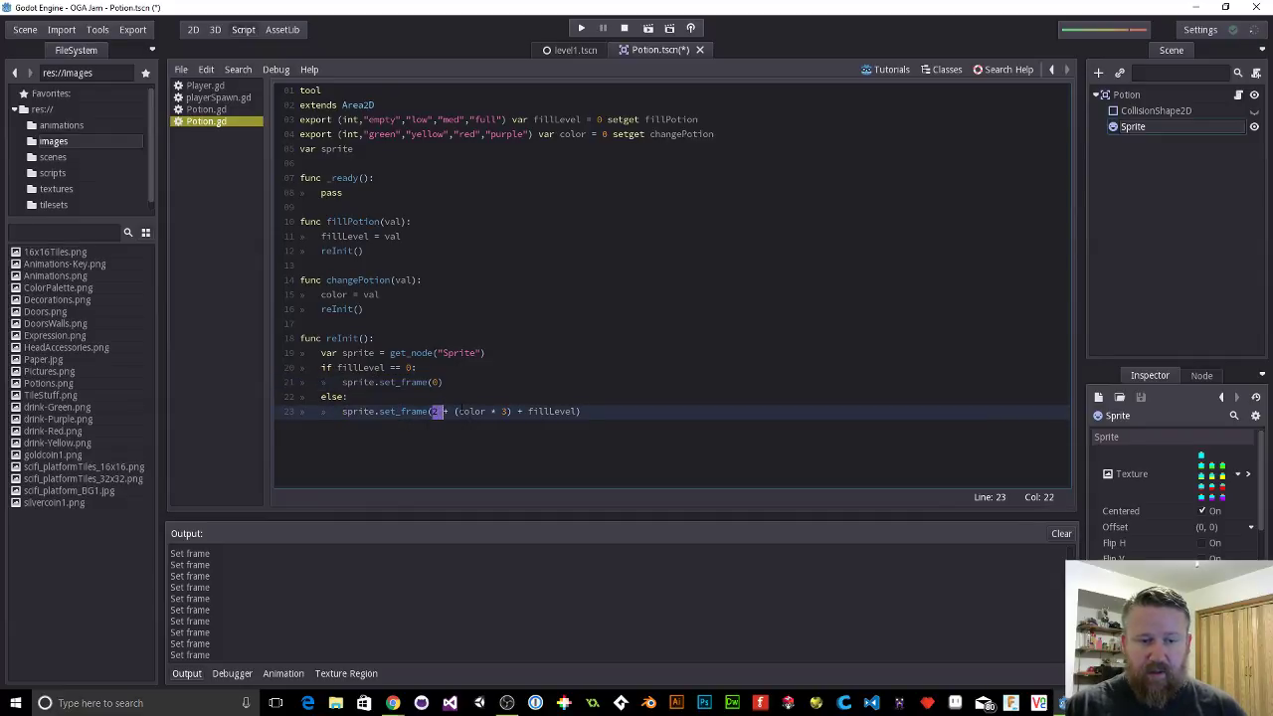
pyautogui.moveTo(455, 410); pyautogui.dragTo(506, 411)
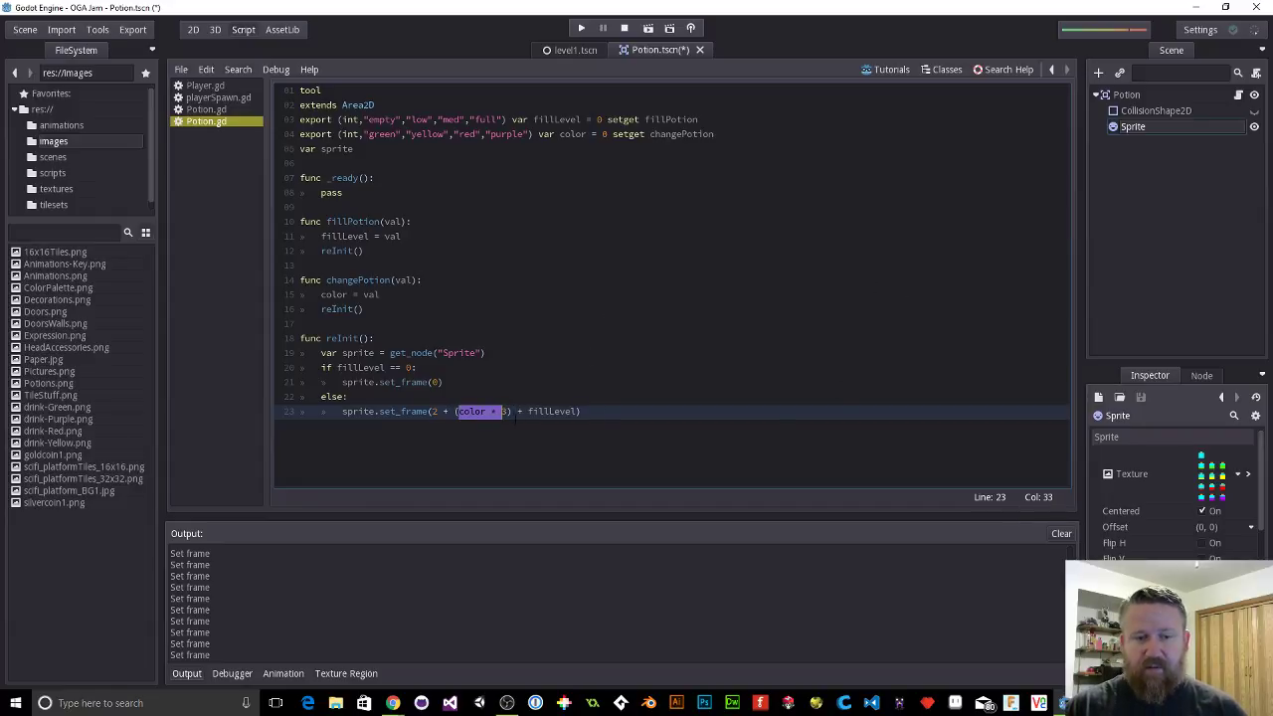
pyautogui.moveTo(528, 410); pyautogui.dragTo(559, 412)
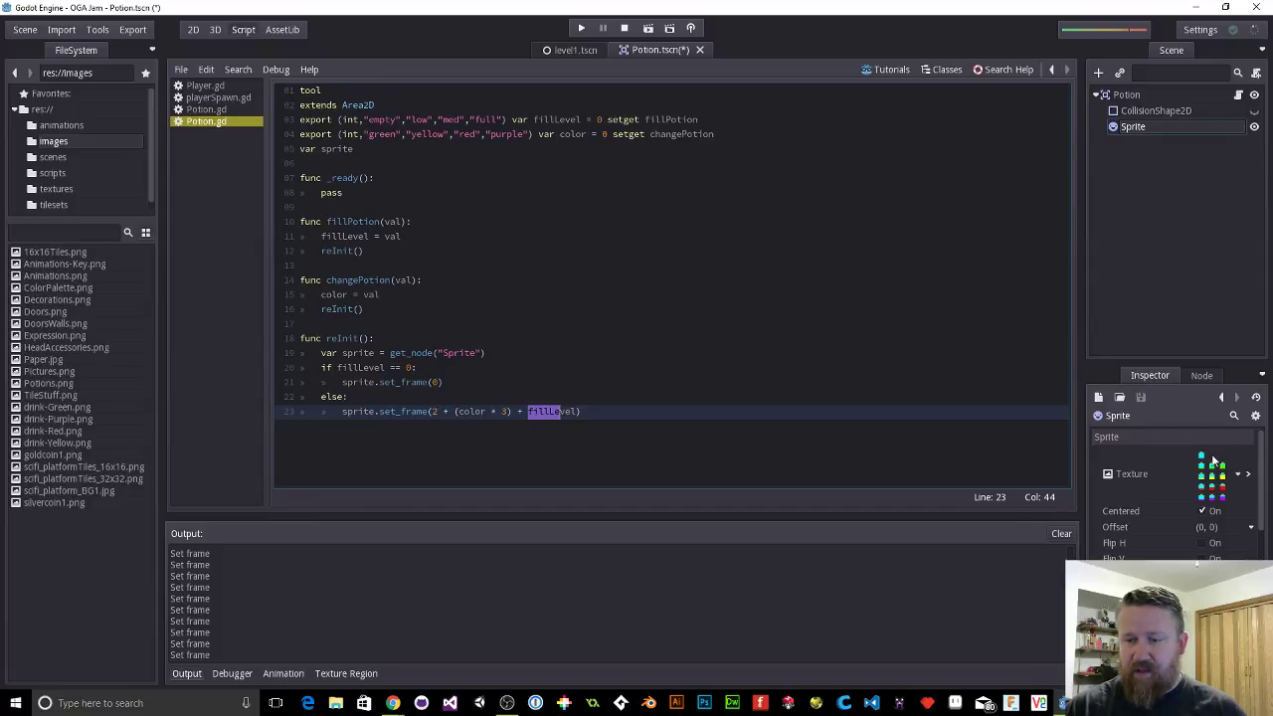
pyautogui.click(611, 412)
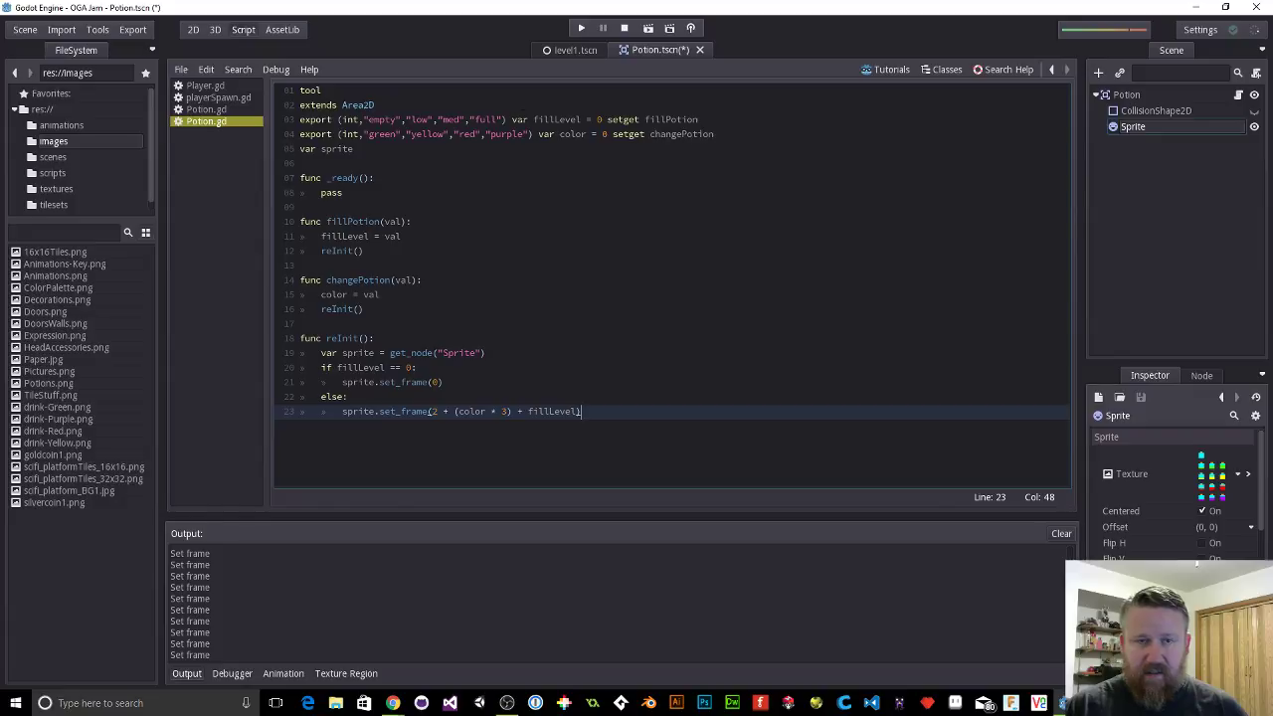
# Step: Show the Potion scene in the 2D view, select the Potion root node and set its Fill Level to low
pyautogui.click(193, 29)
pyautogui.scroll(8, 733, 321)
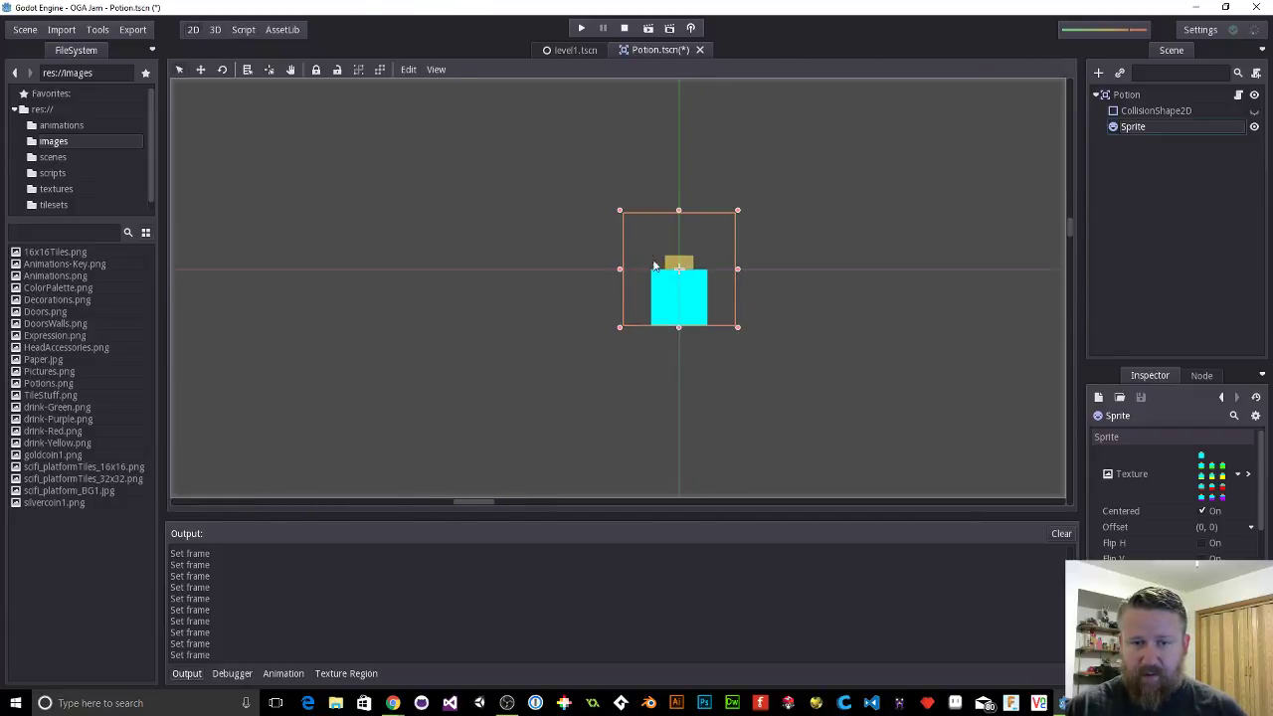
pyautogui.click(1016, 206)
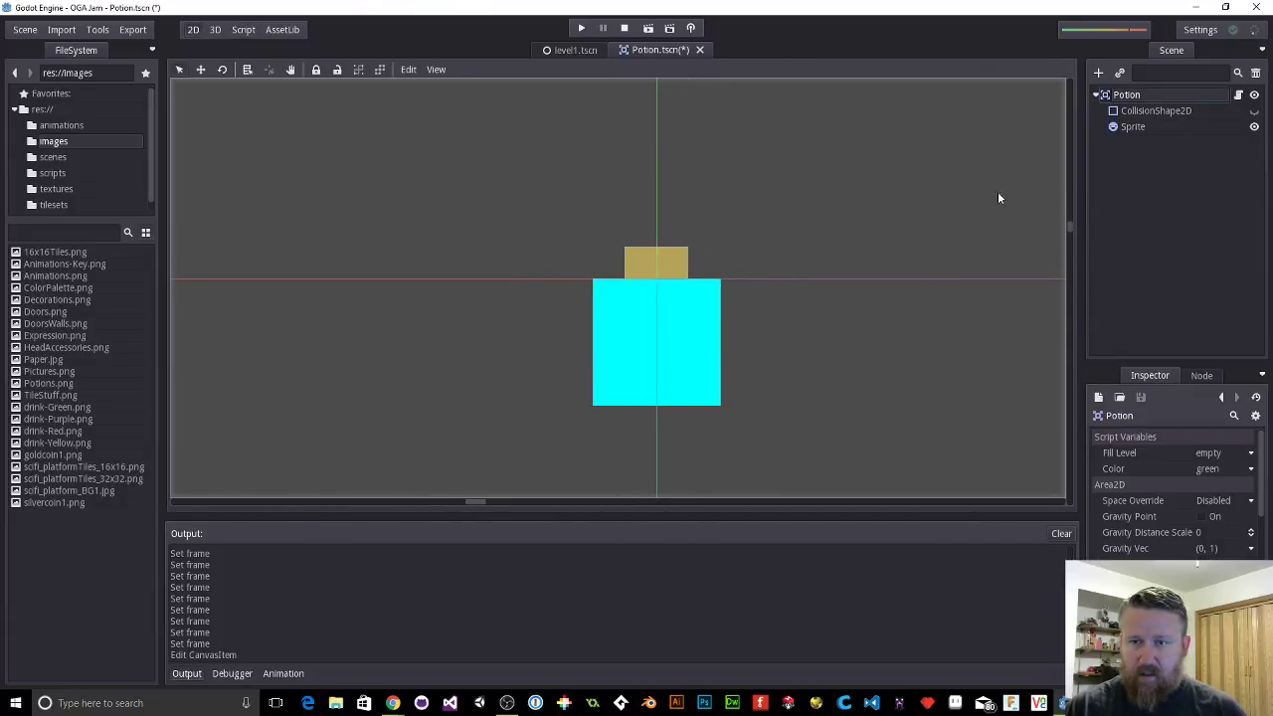
pyautogui.click(1211, 453)
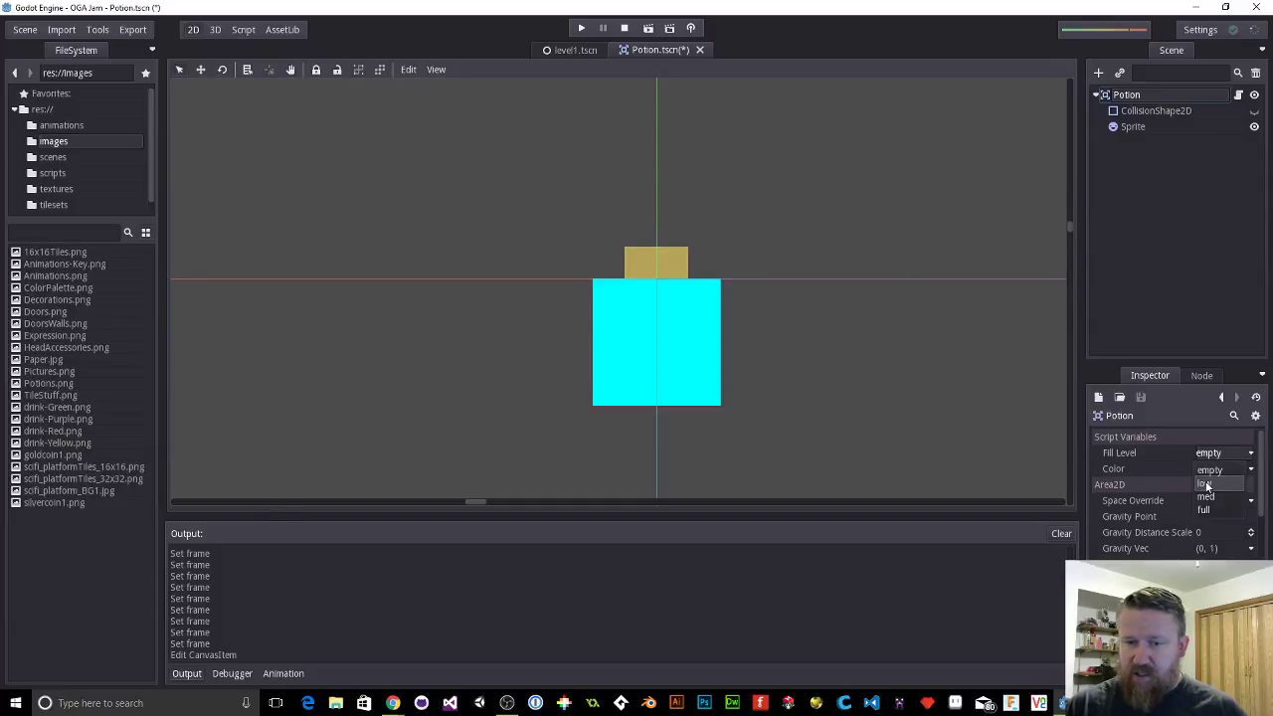
pyautogui.click(1206, 484)
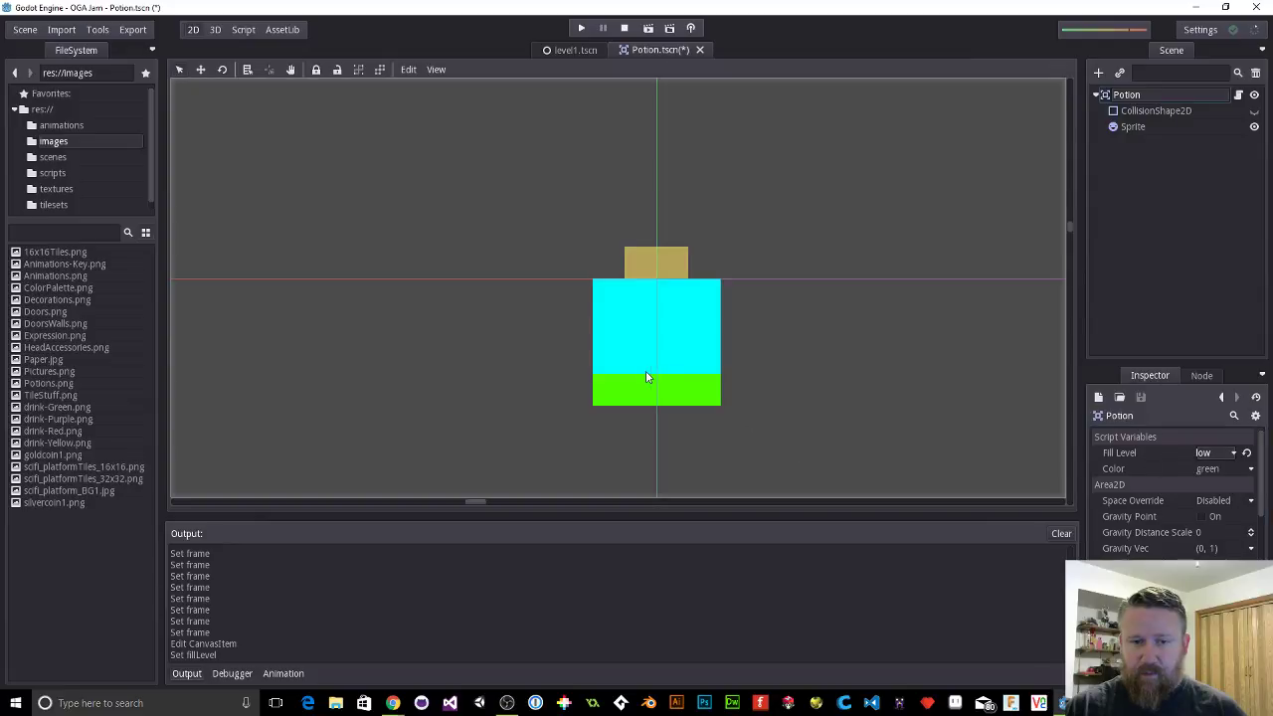
# Step: Set the potion's Color to red and raise its Fill Level to med and then full
pyautogui.click(1208, 468)
pyautogui.click(1208, 516)
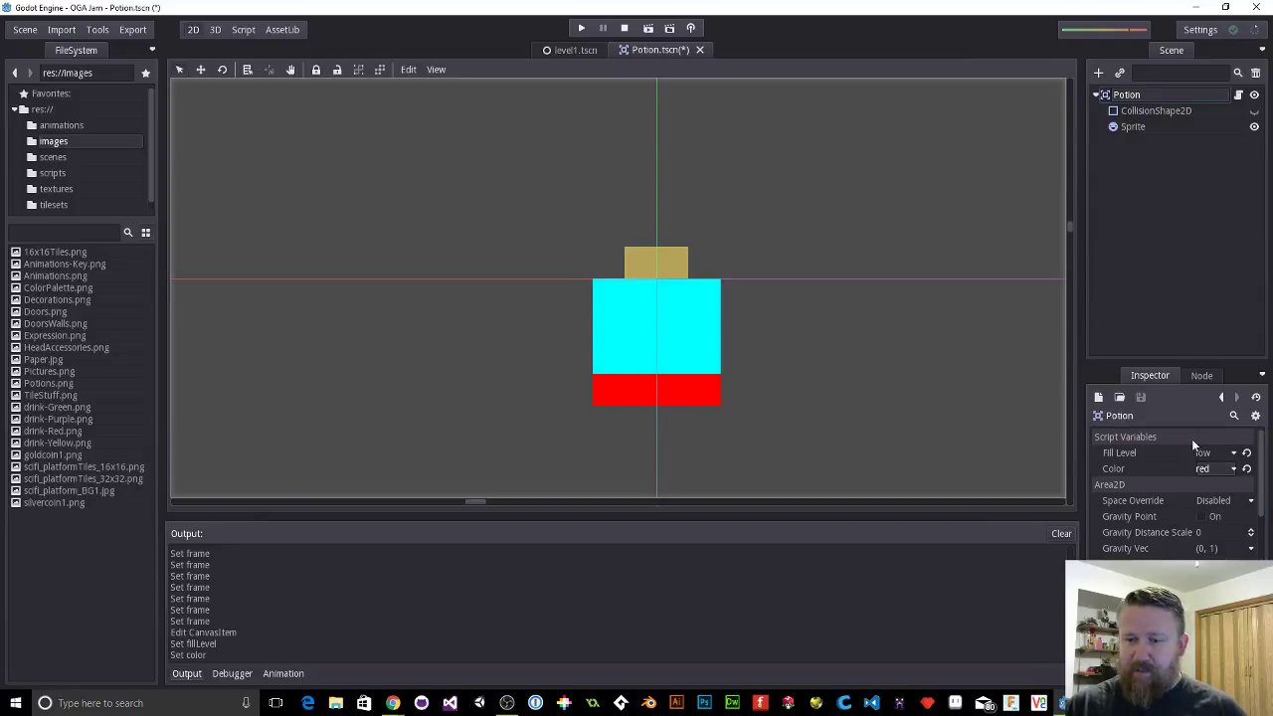
pyautogui.click(1213, 452)
pyautogui.click(1208, 501)
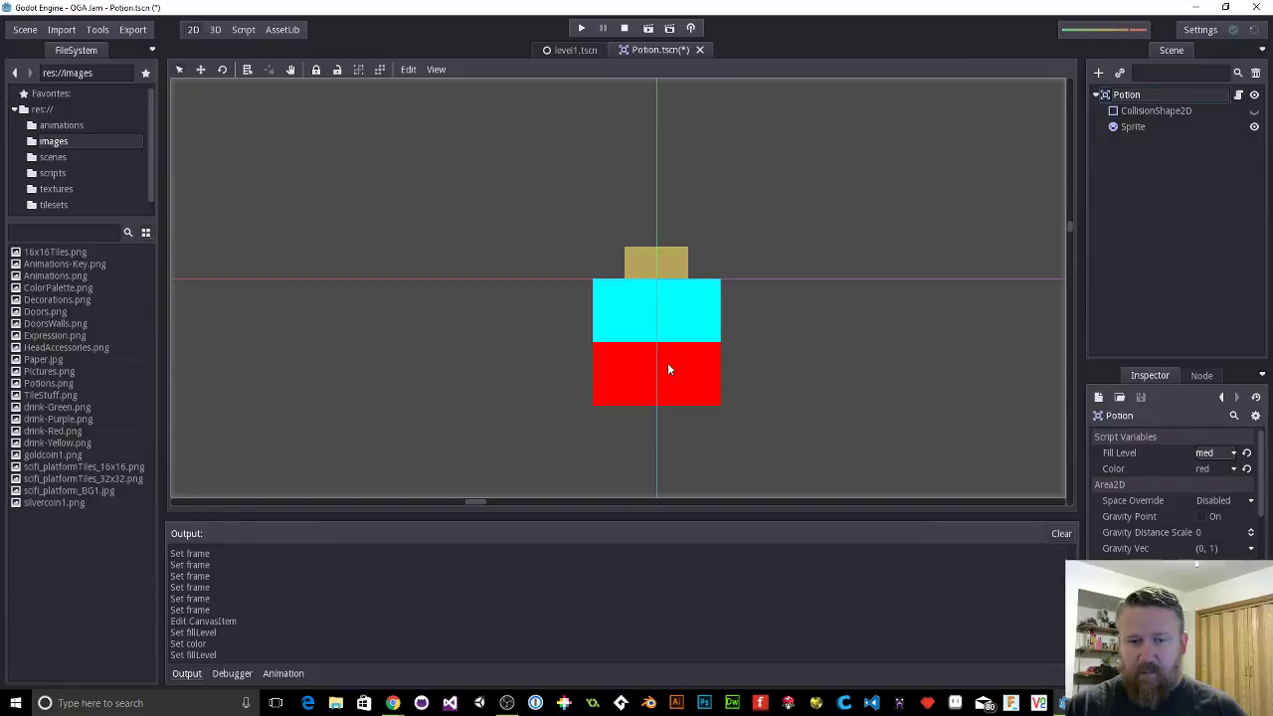
pyautogui.click(1213, 452)
pyautogui.click(1208, 516)
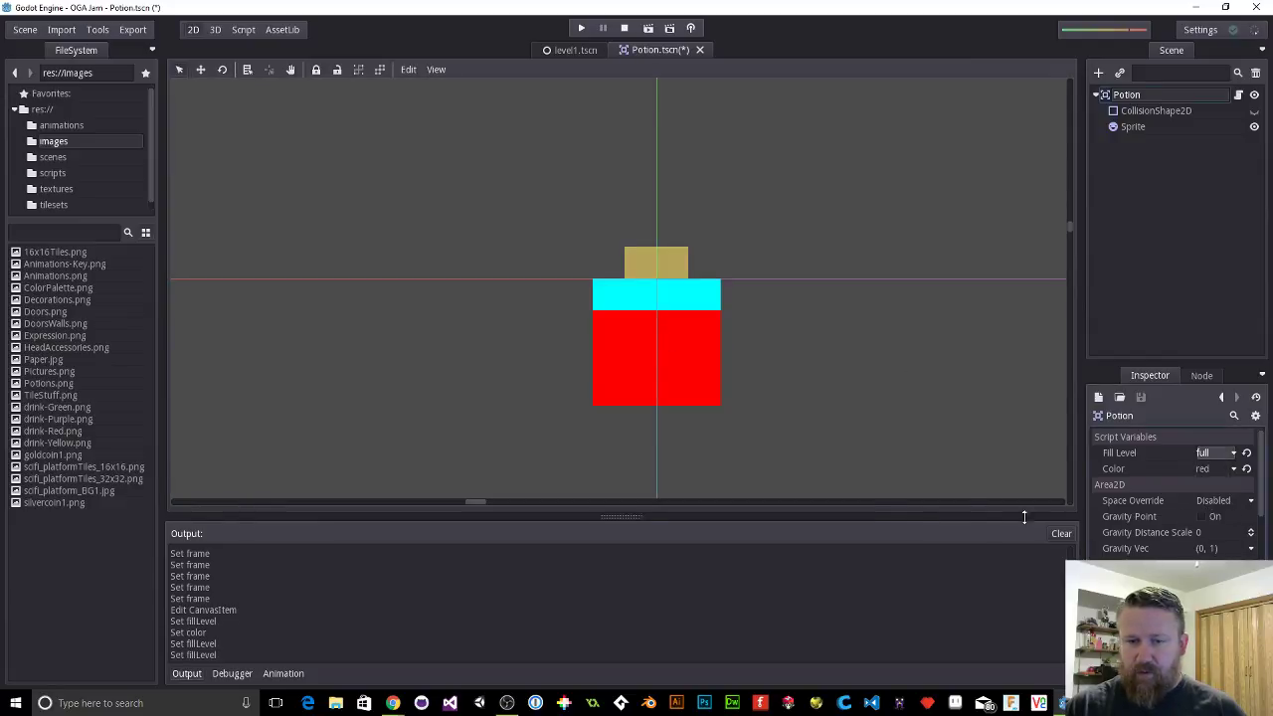
# Step: Cycle the potion's Color through yellow, red and purple, and set its Fill Level to low
pyautogui.click(1207, 469)
pyautogui.click(1207, 502)
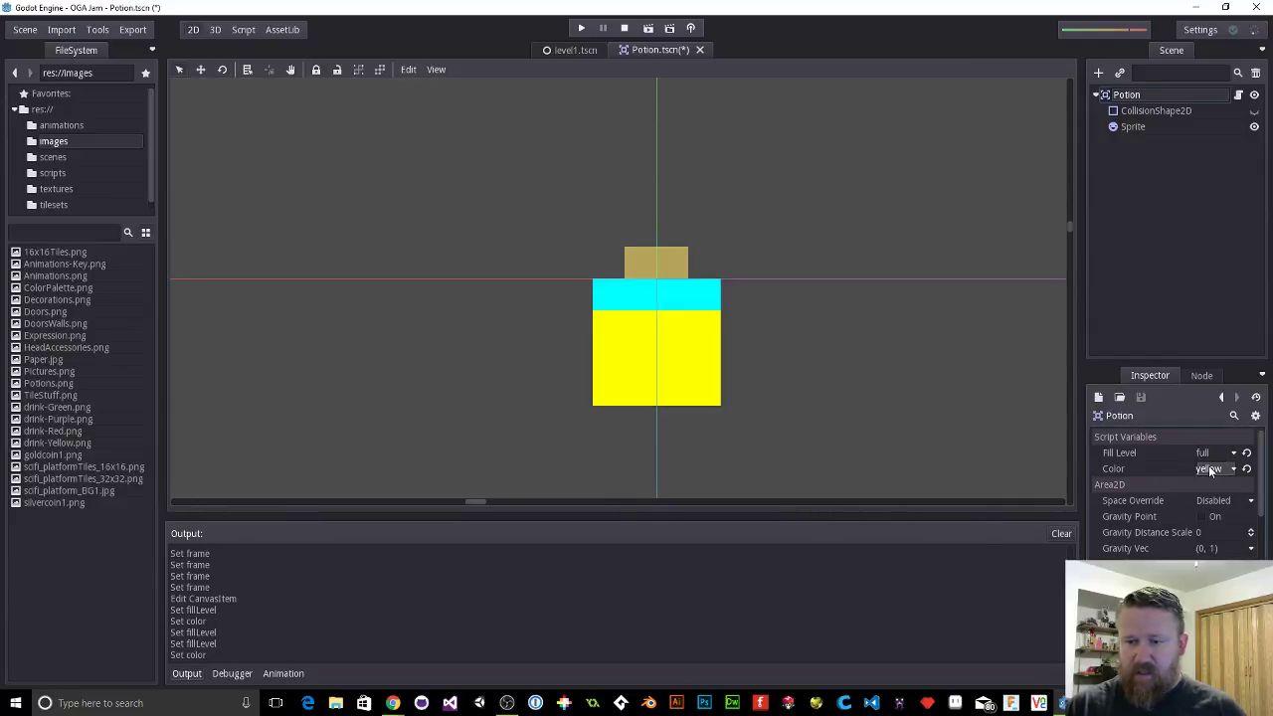
pyautogui.click(1210, 469)
pyautogui.click(1205, 513)
pyautogui.click(1223, 469)
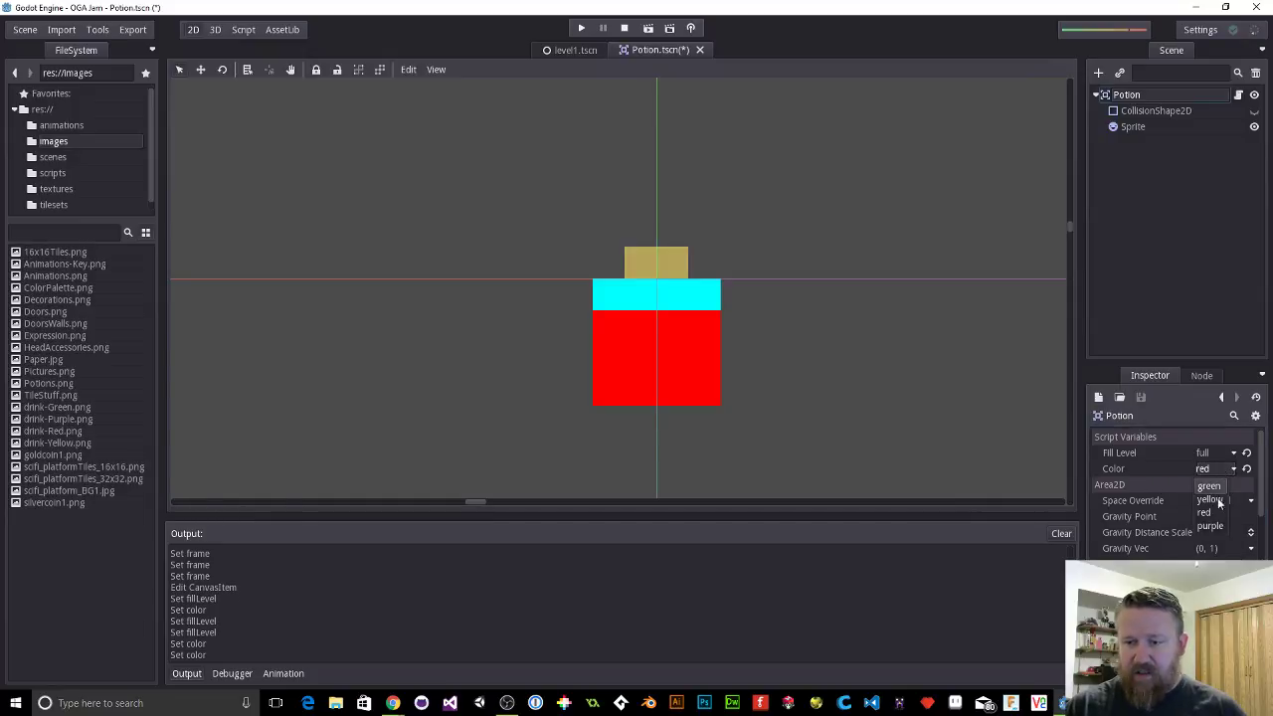
pyautogui.click(1209, 525)
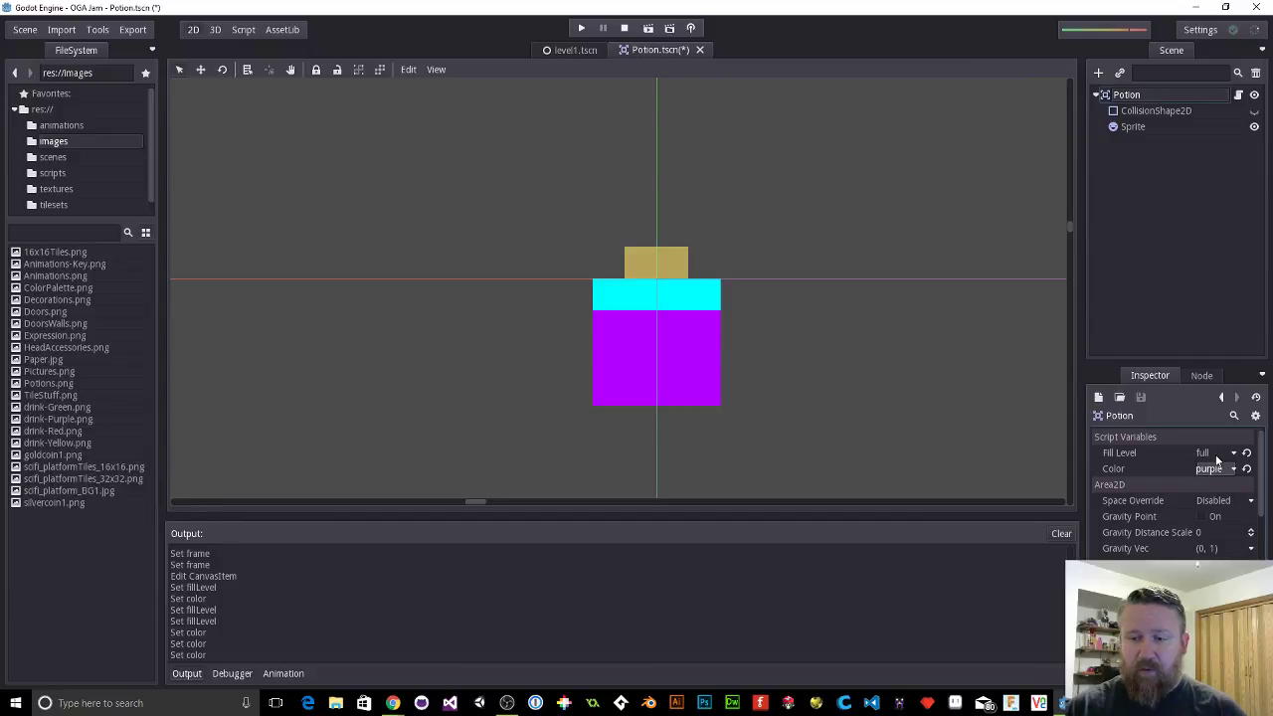
pyautogui.click(1217, 456)
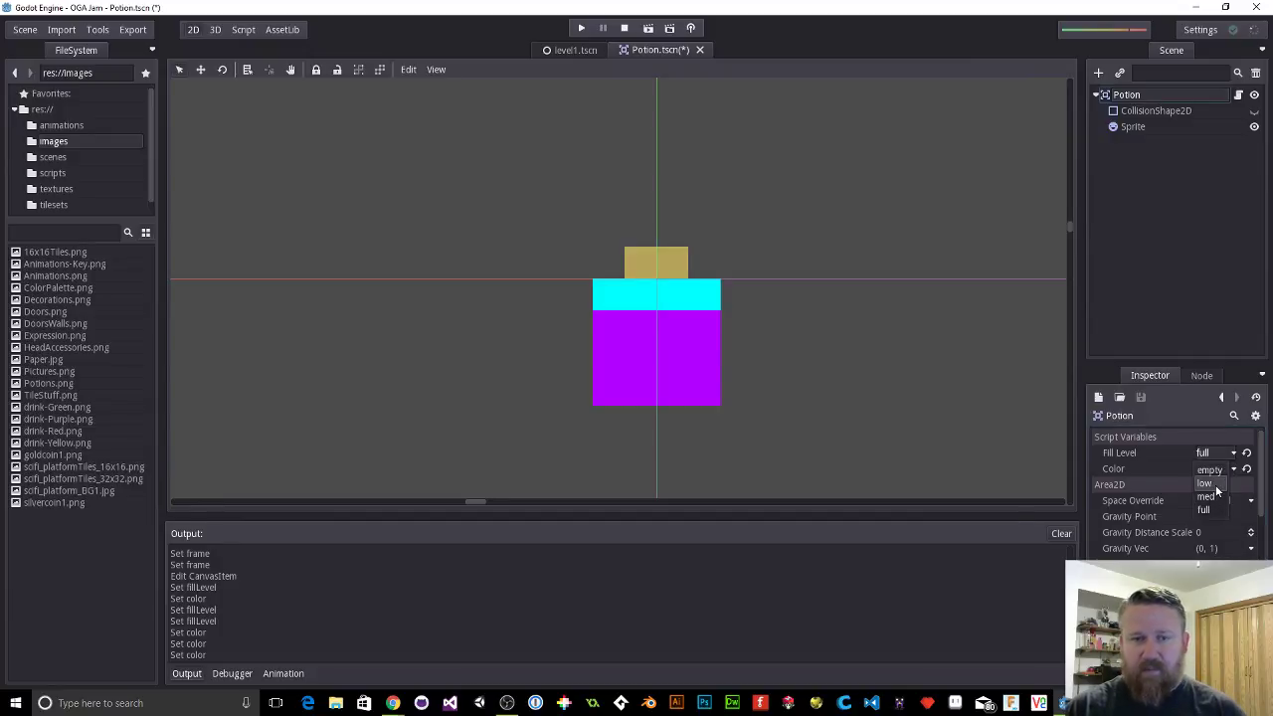
pyautogui.click(1215, 484)
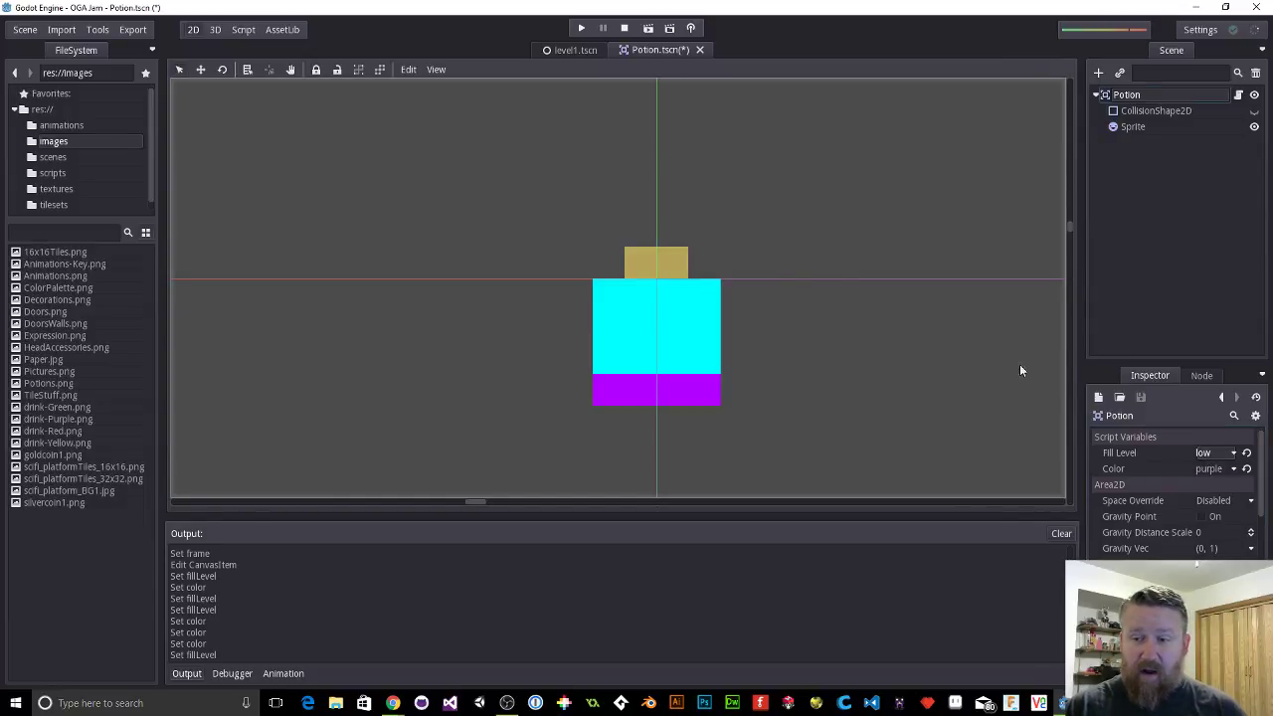
# Step: Reset the potion's Fill Level to empty and its Color to green, and save the Potion scene
pyautogui.click(1211, 453)
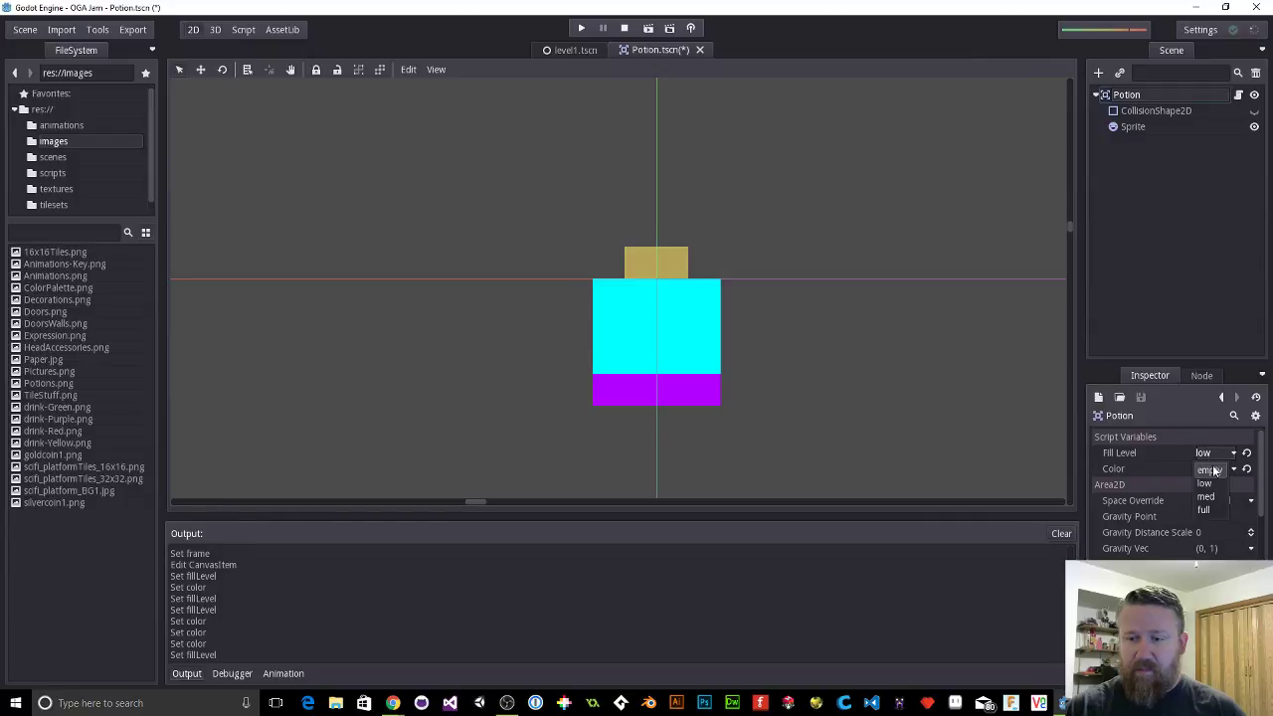
pyautogui.click(1209, 470)
pyautogui.click(1215, 470)
pyautogui.click(1215, 495)
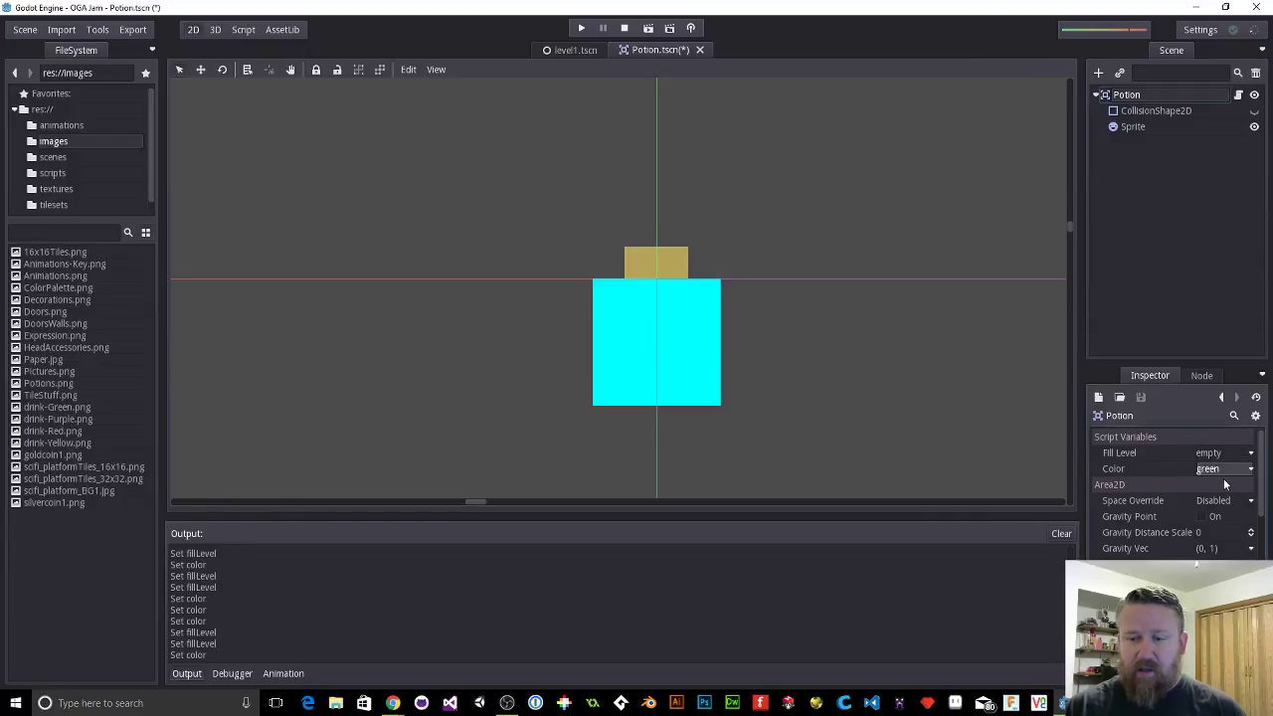
pyautogui.click(691, 202)
pyautogui.hotkey('ctrl', 's')
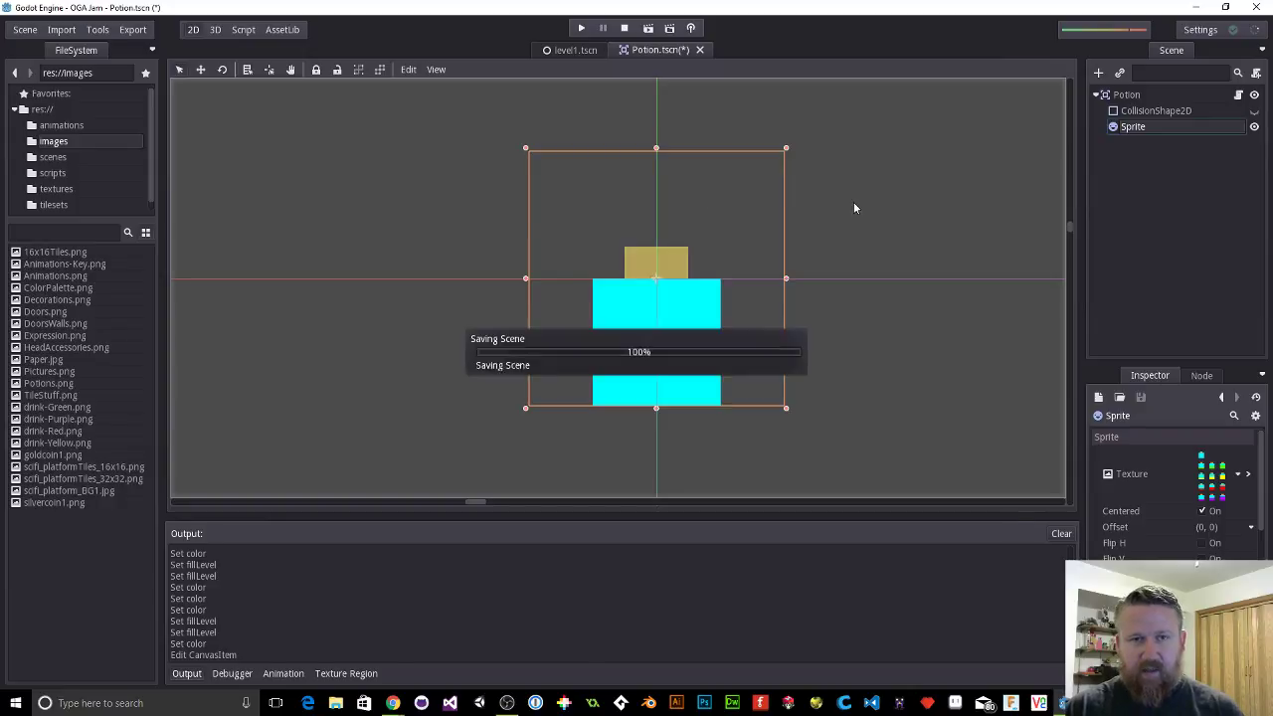
# Step: Instance Potion.tscn as a child of the level1 root node in the level1 scene
pyautogui.click(572, 47)
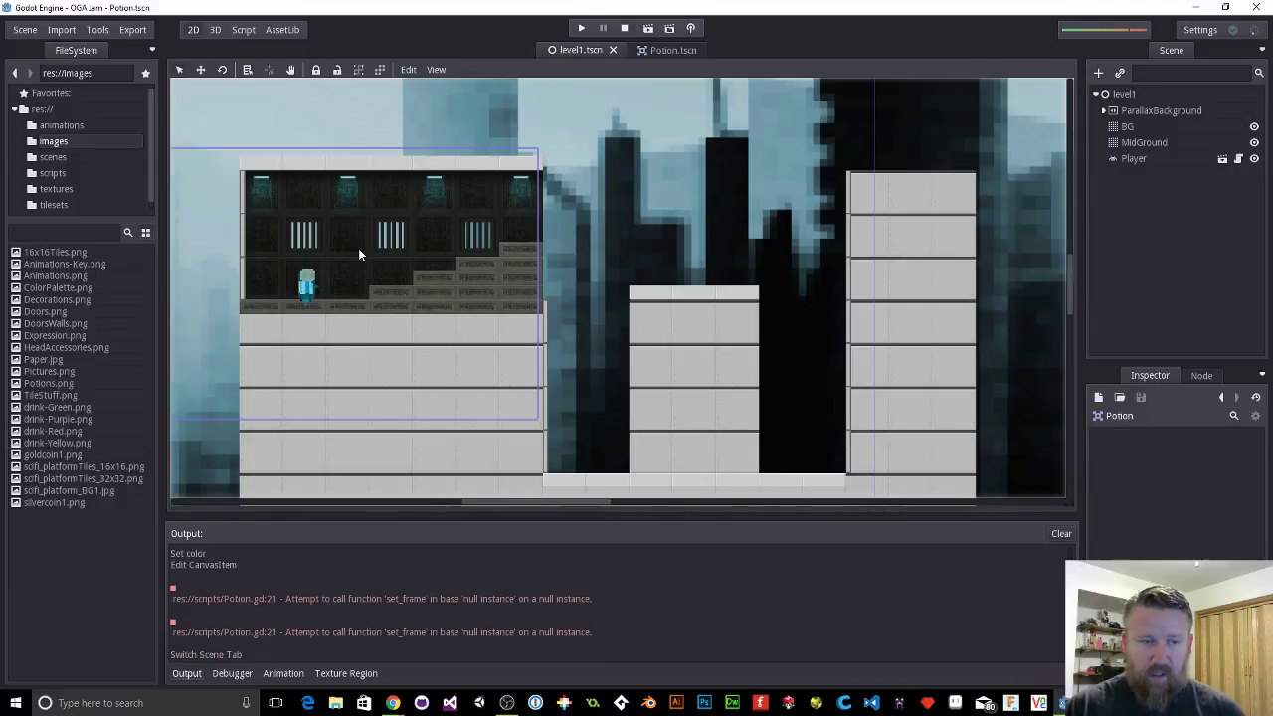
pyautogui.scroll(2, 357, 248)
pyautogui.click(1123, 95)
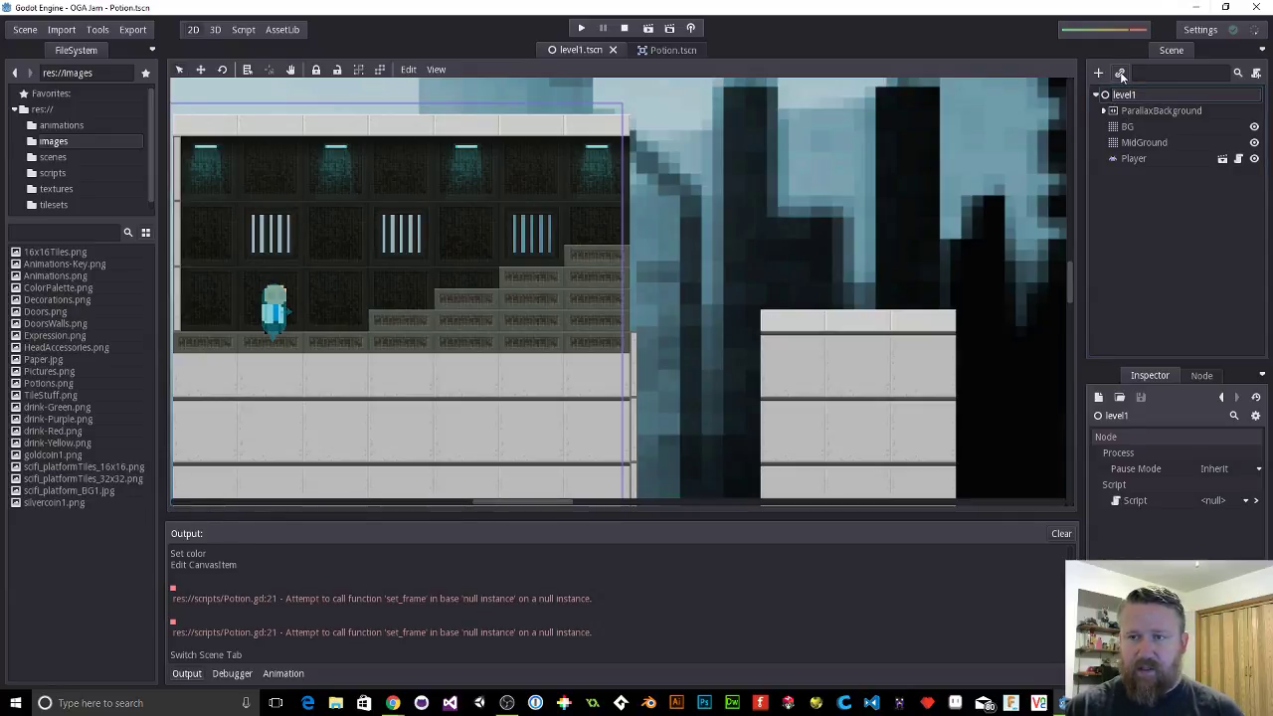
pyautogui.click(1120, 72)
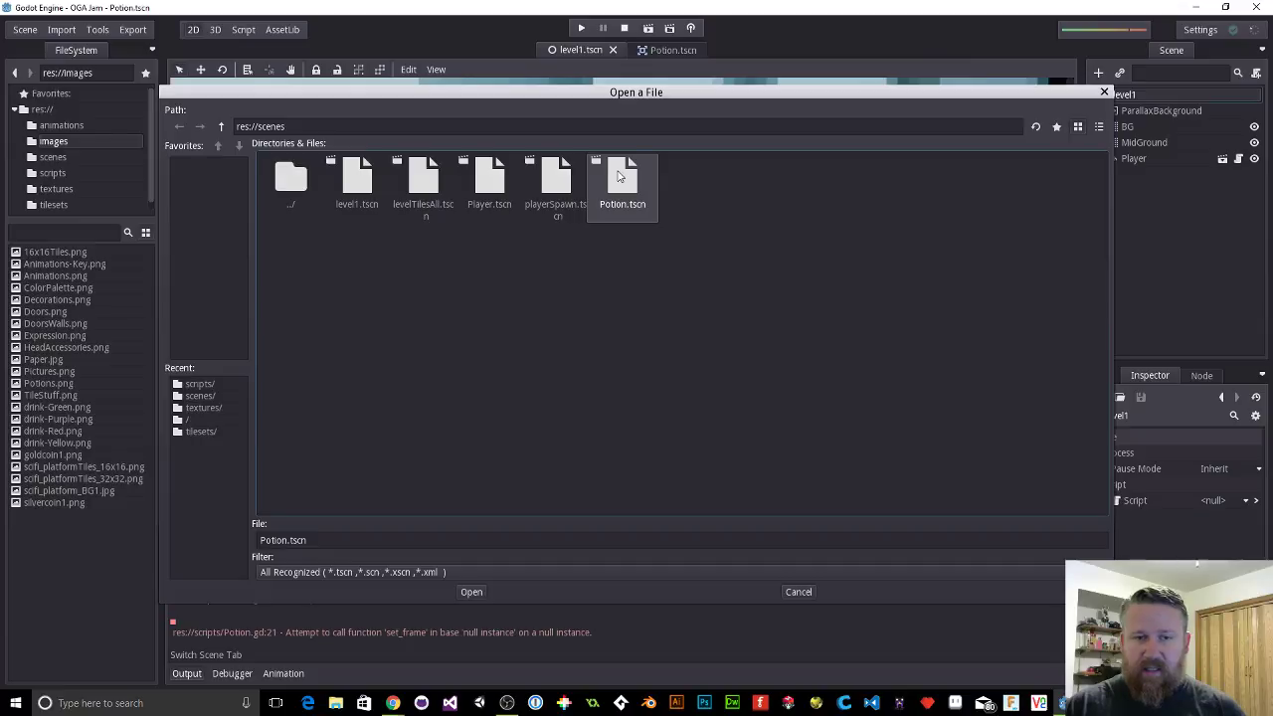
pyautogui.doubleClick(619, 176)
# Step: Move the new potion instance into the room and place it on the lowest stair beside the player
pyautogui.scroll(-3, 522, 205)
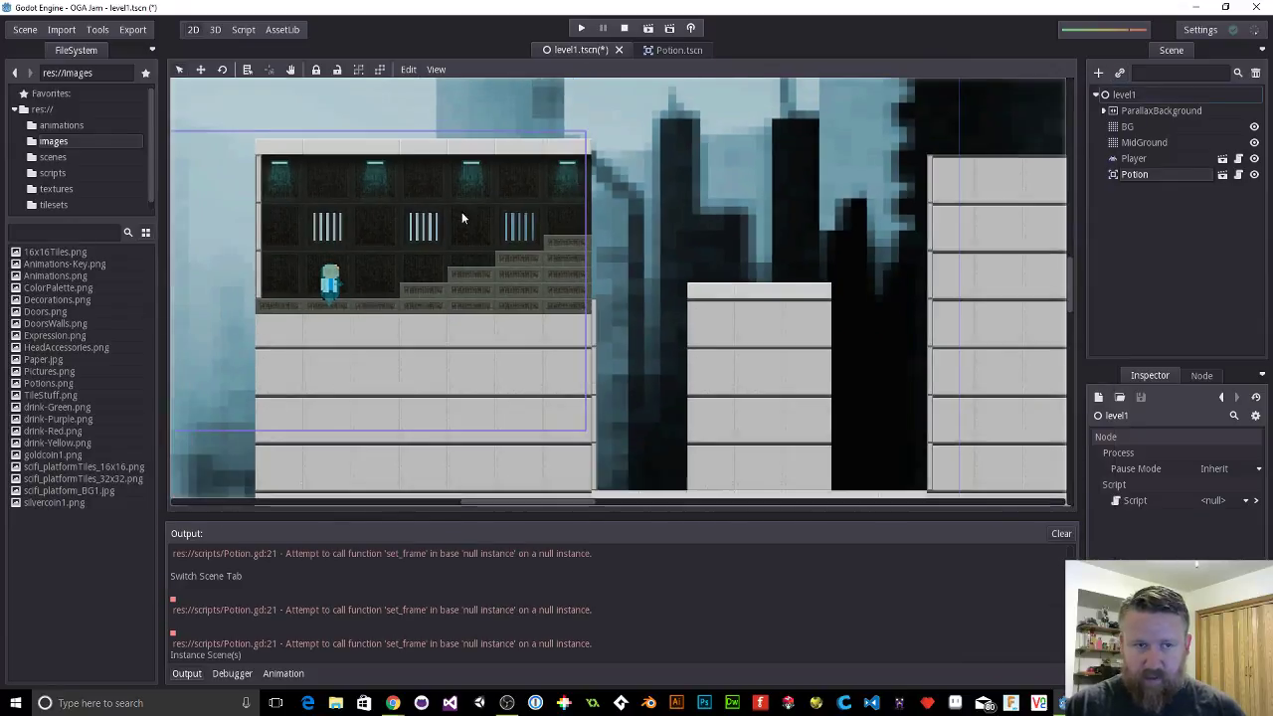
pyautogui.moveTo(462, 212); pyautogui.dragTo(990, 374)
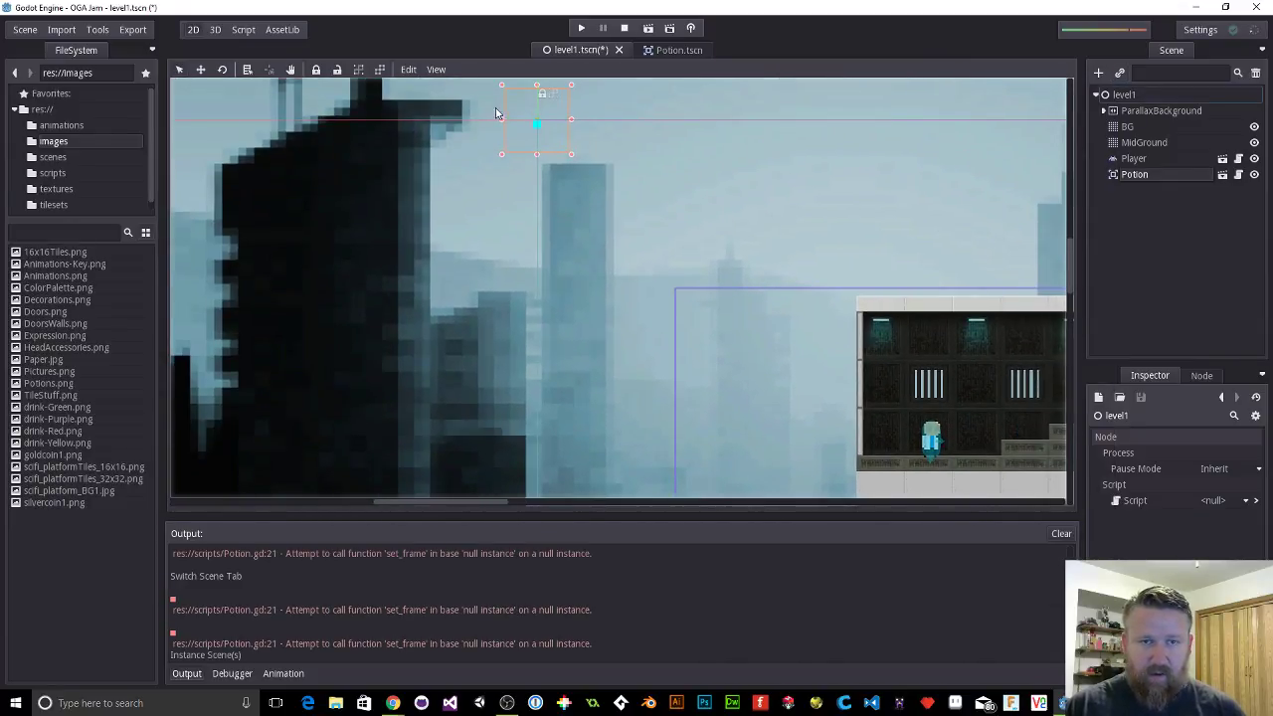
pyautogui.moveTo(538, 124); pyautogui.dragTo(663, 275)
pyautogui.scroll(4, 662, 276)
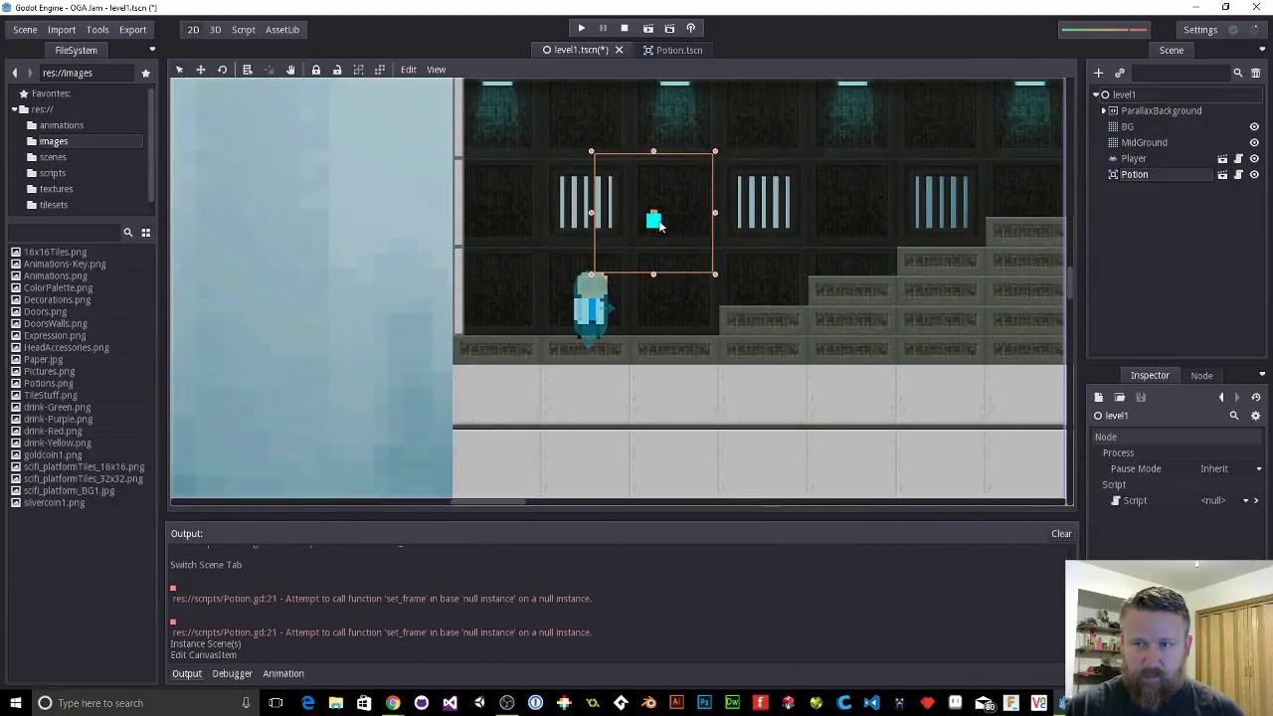
pyautogui.moveTo(658, 221); pyautogui.dragTo(755, 303)
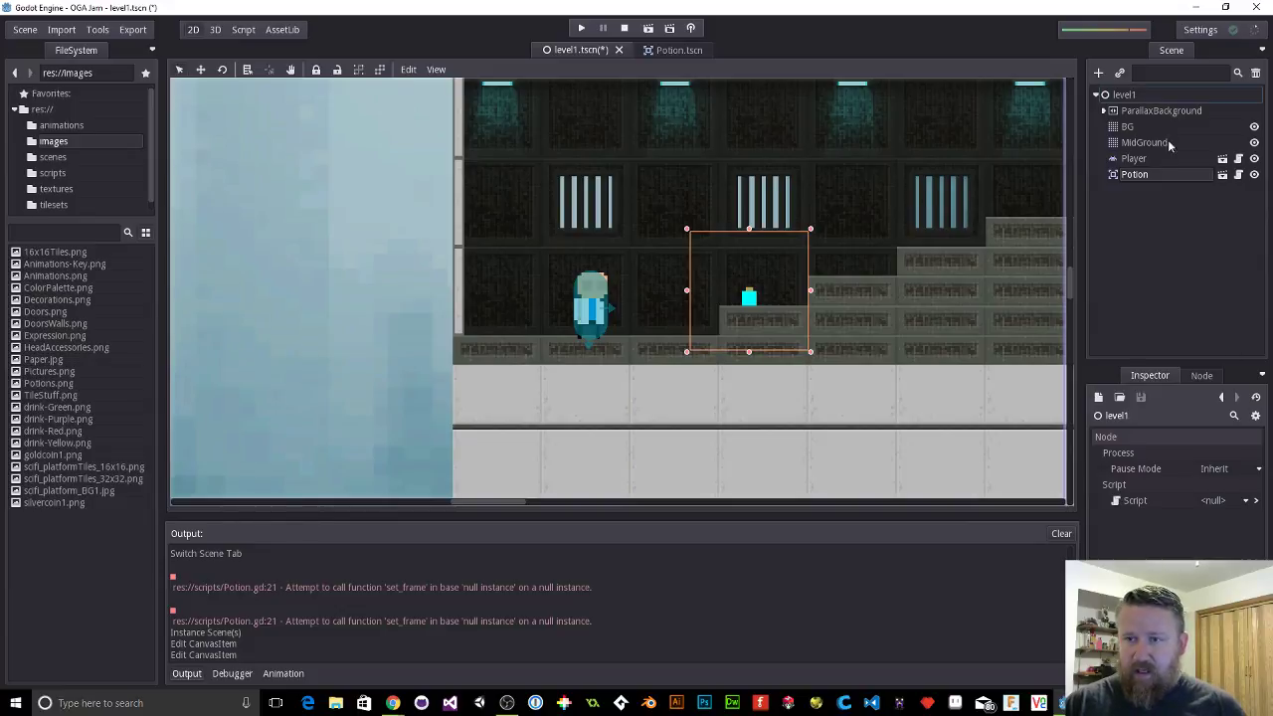
# Step: Set the level1 Potion instance's Fill Level to med and its Color to red, keeping MidGround in its original position
pyautogui.click(1132, 174)
pyautogui.click(1208, 454)
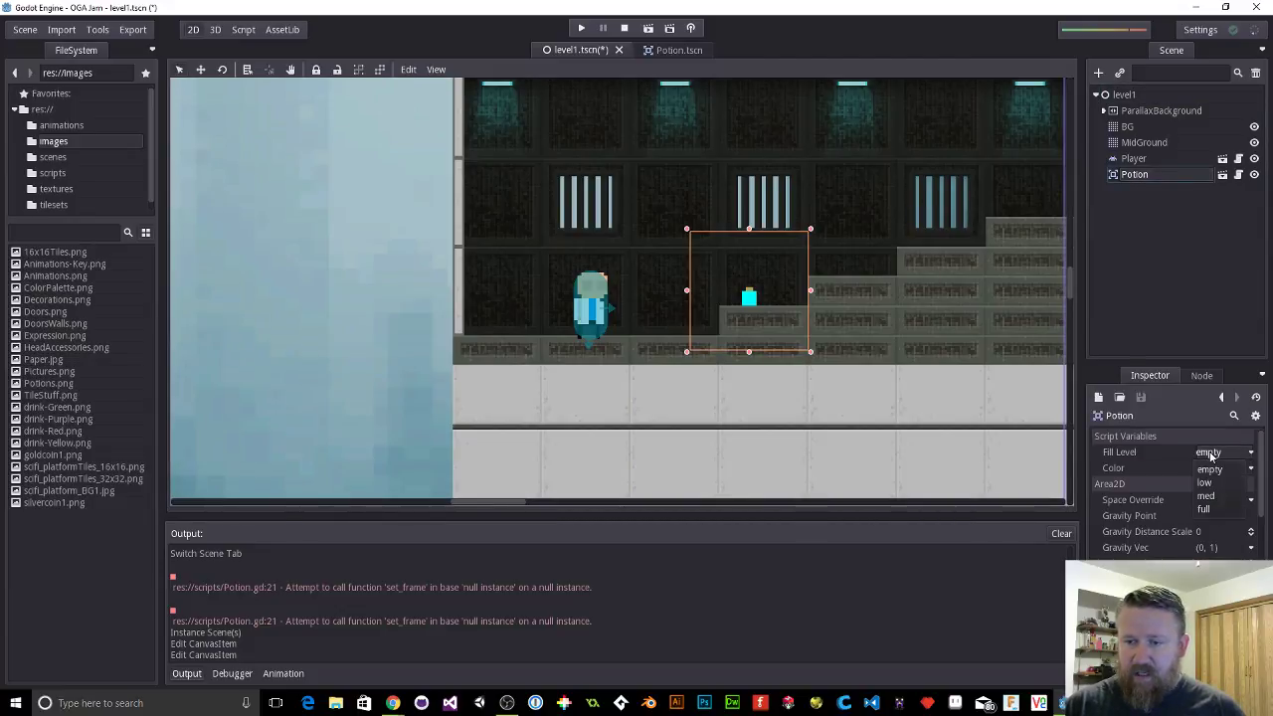
pyautogui.click(1205, 496)
pyautogui.click(1209, 467)
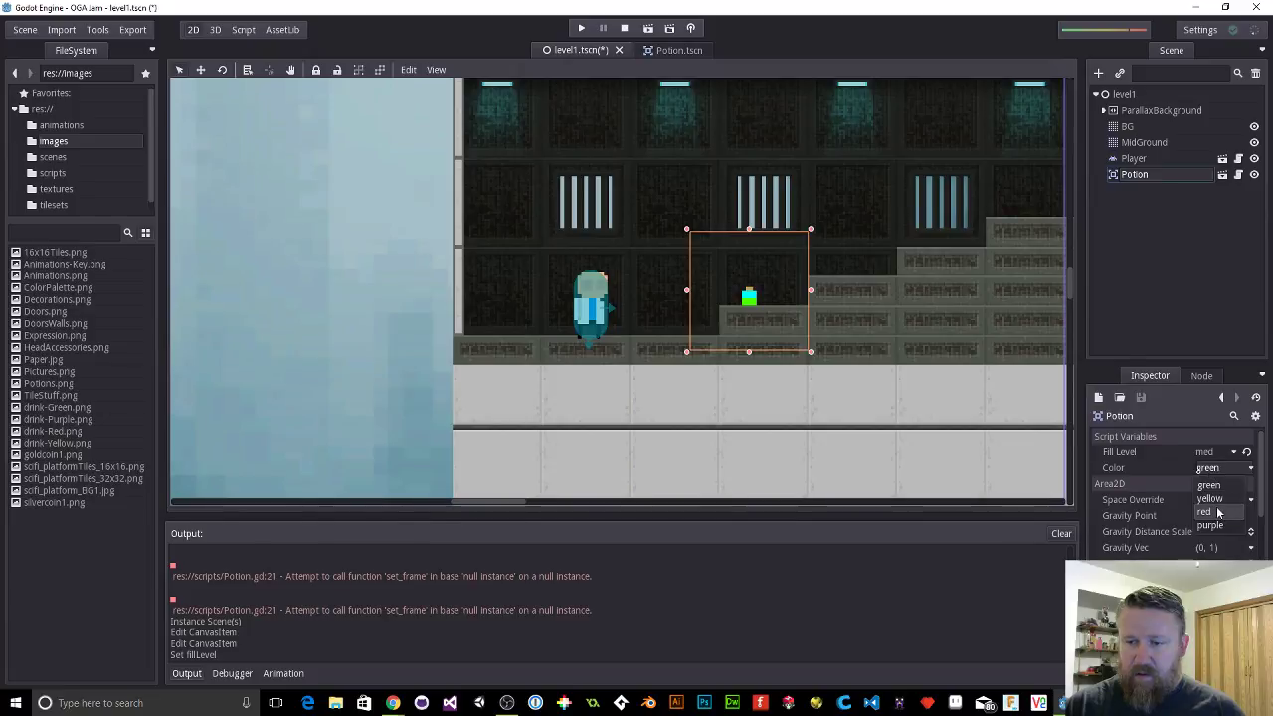
pyautogui.click(1205, 511)
pyautogui.click(848, 334)
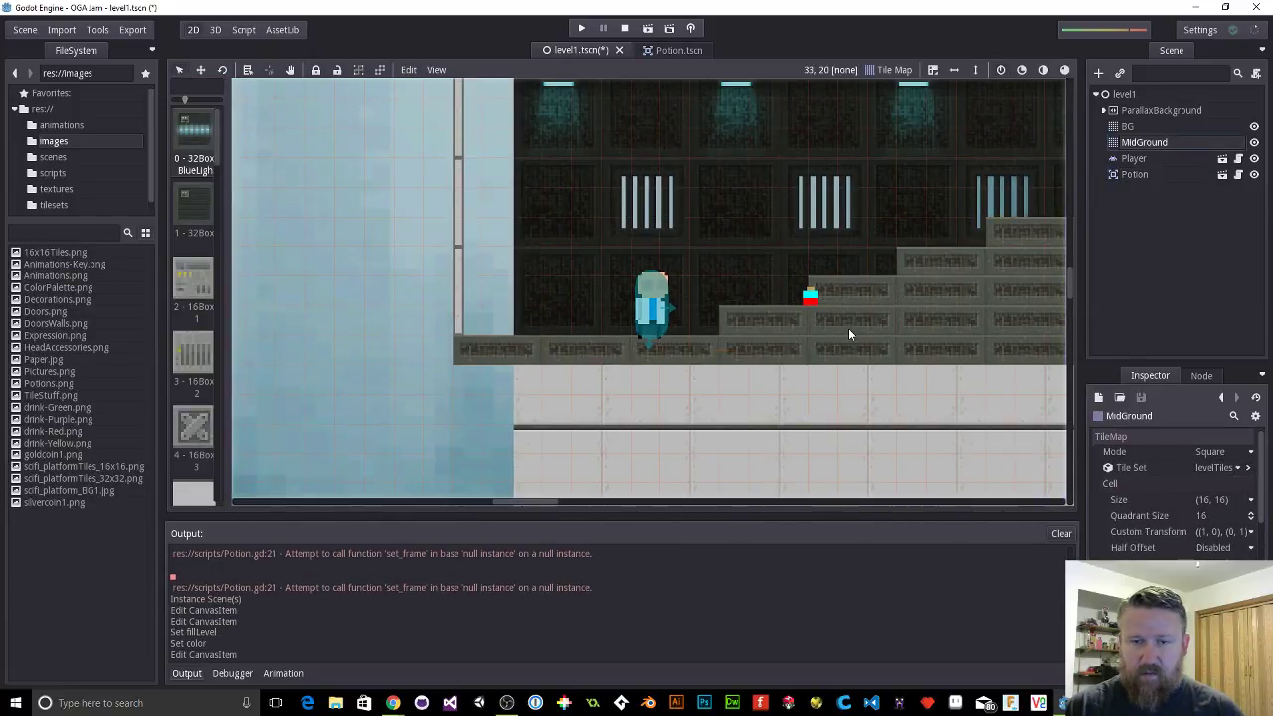
pyautogui.hotkey('ctrl', 'z')
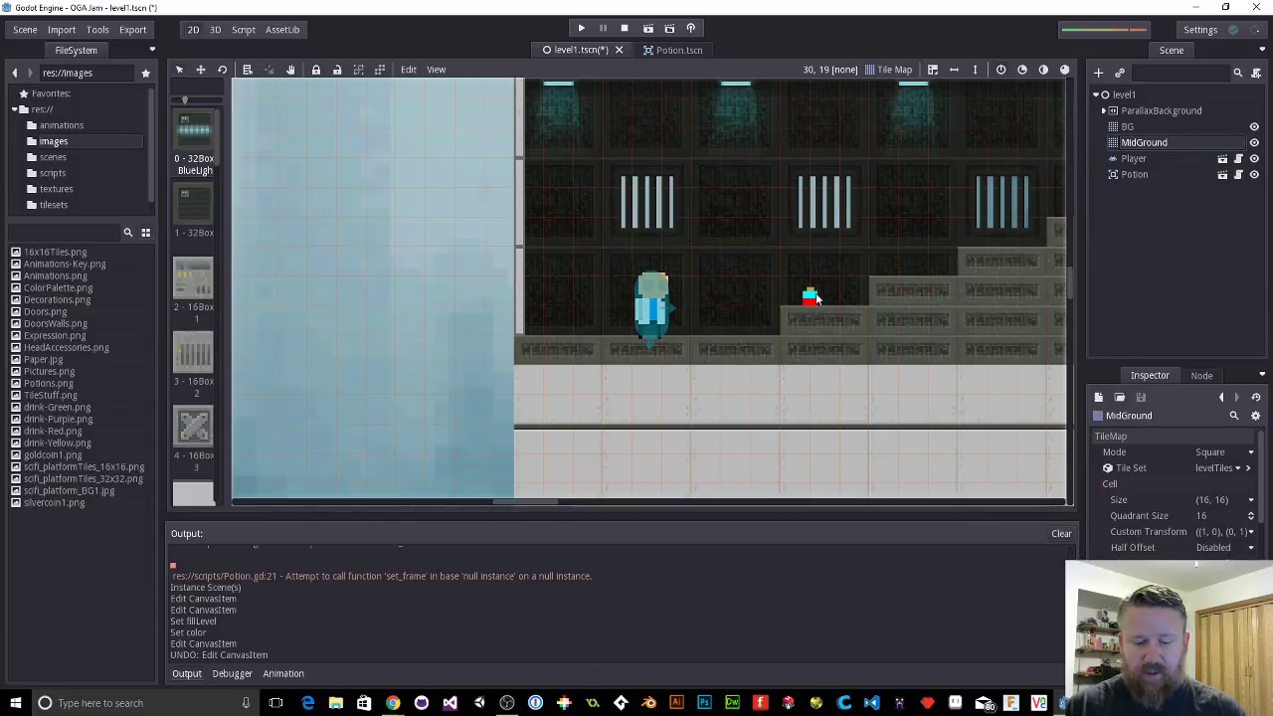
# Step: Run the project, check the debugger error against the Potion and level1 scenes, and stop the run
pyautogui.press('F5')
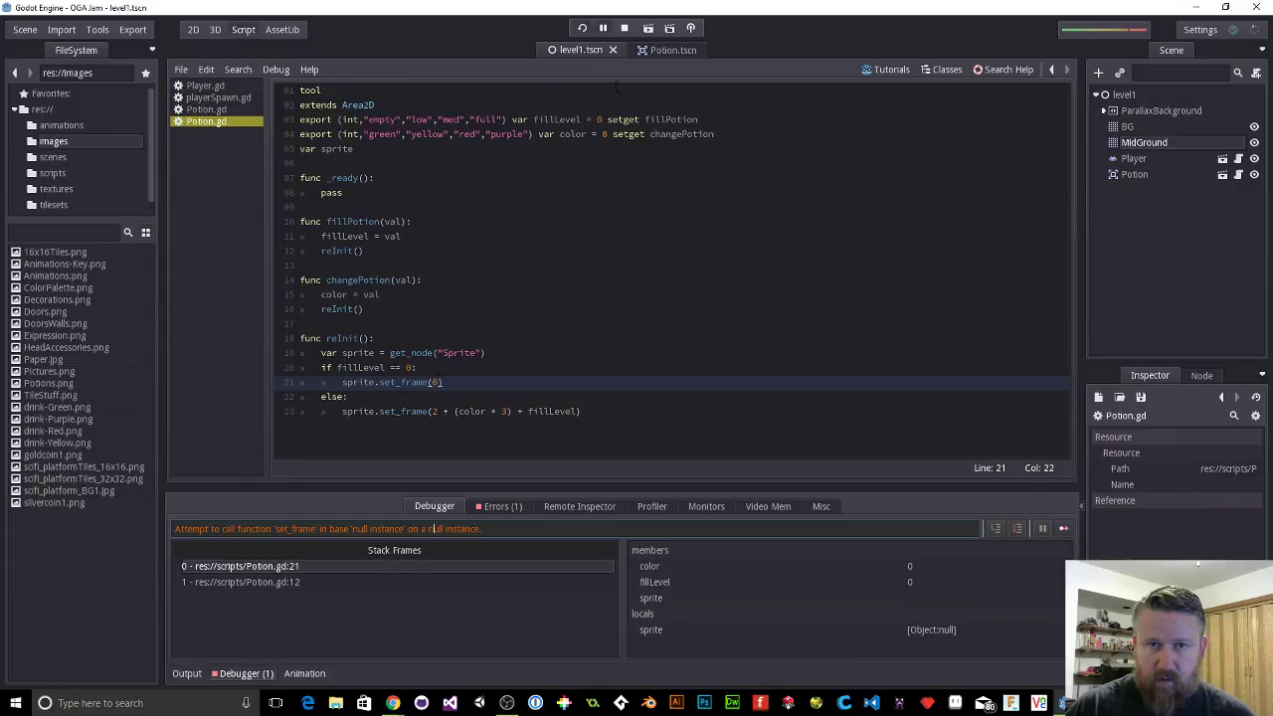
pyautogui.click(652, 52)
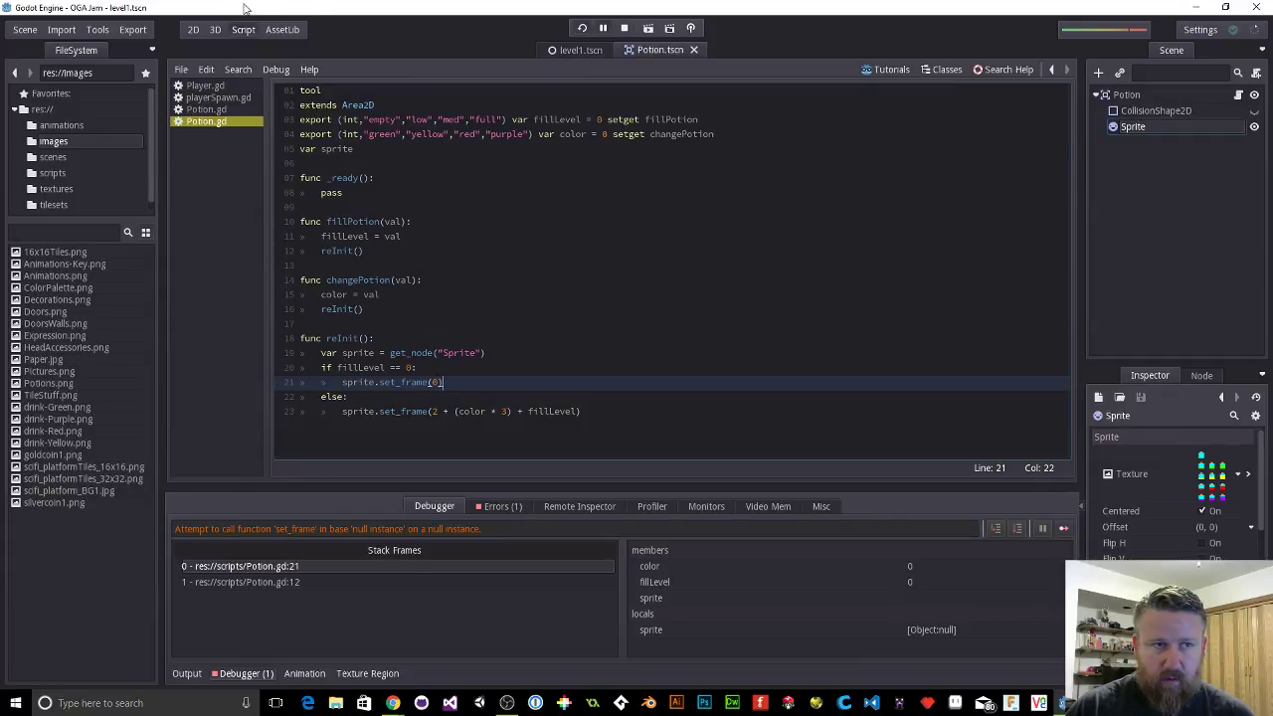
pyautogui.click(571, 50)
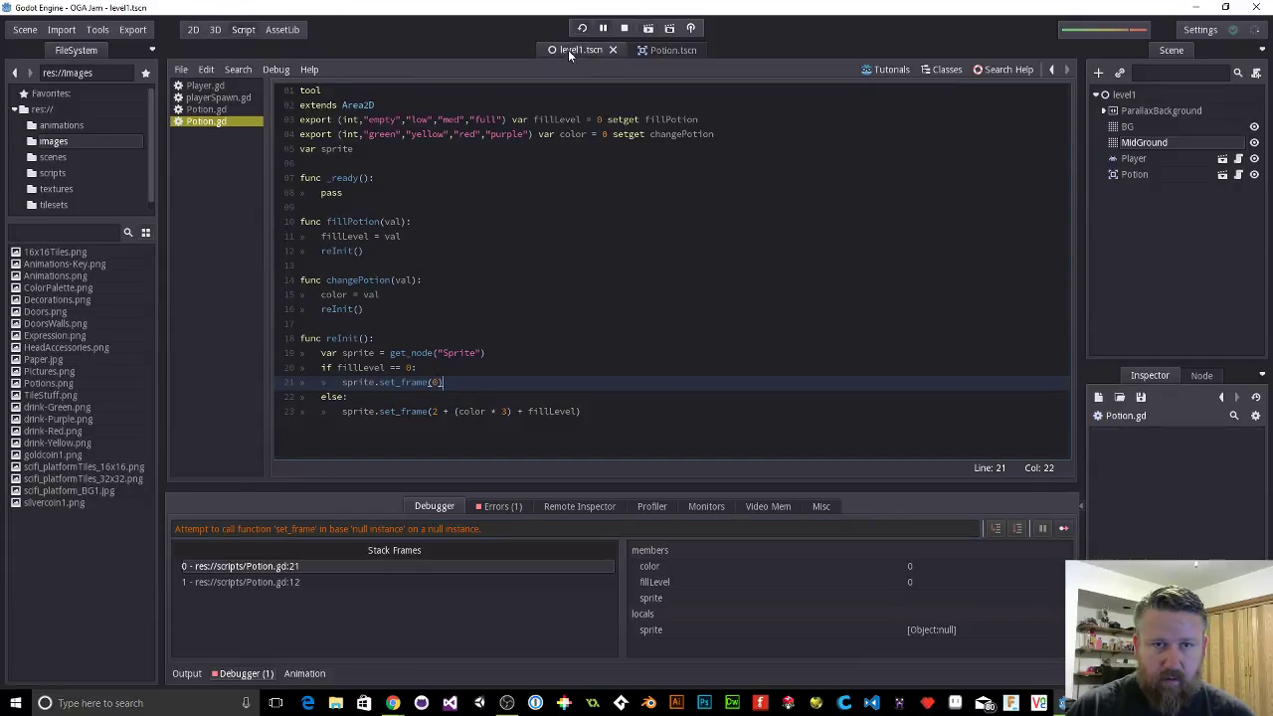
pyautogui.click(623, 28)
# Step: Check the Potion instance's script variables in level1, run the project again and examine the debugger's error message
pyautogui.click(194, 30)
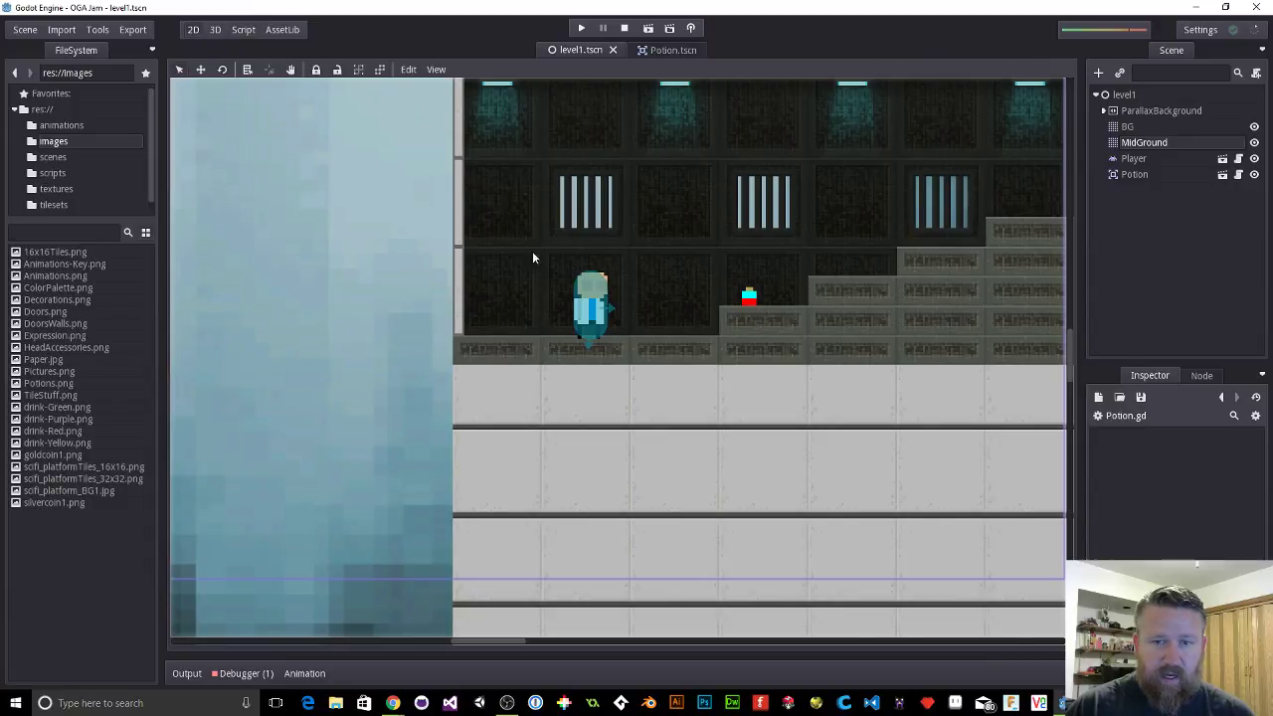
pyautogui.scroll(-10, 554, 300)
pyautogui.scroll(-1, 553, 309)
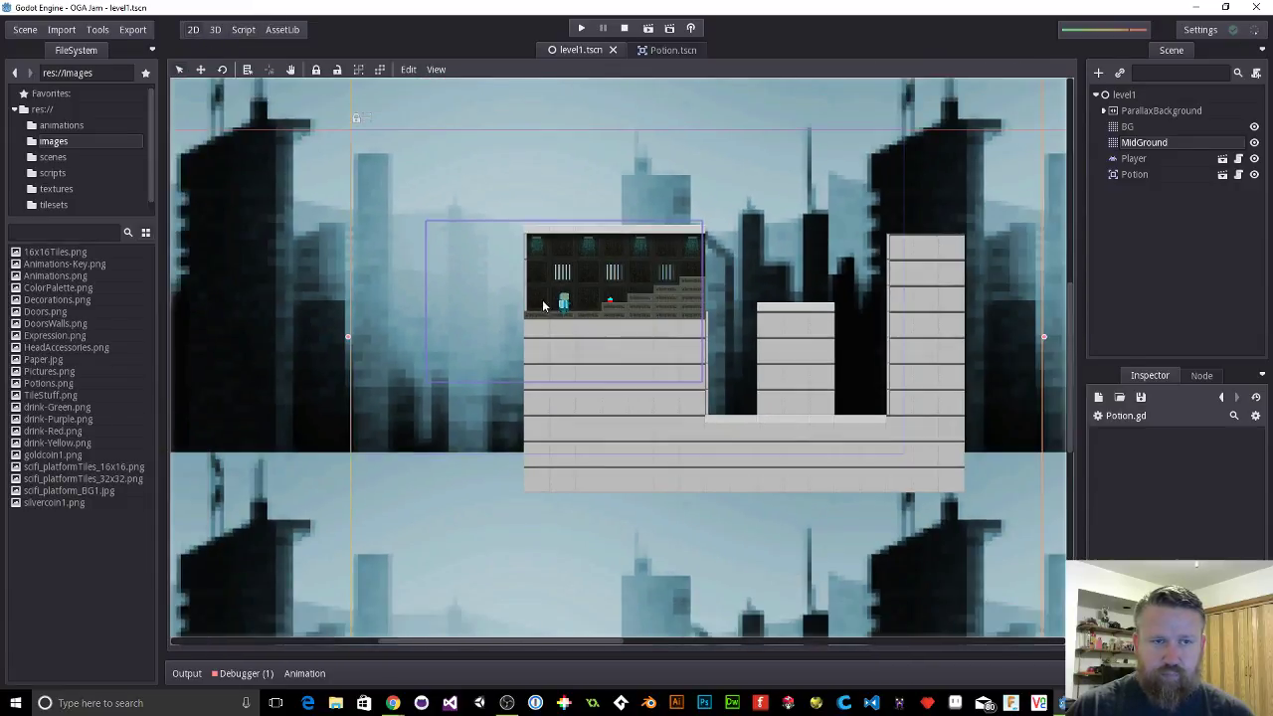
pyautogui.click(1125, 175)
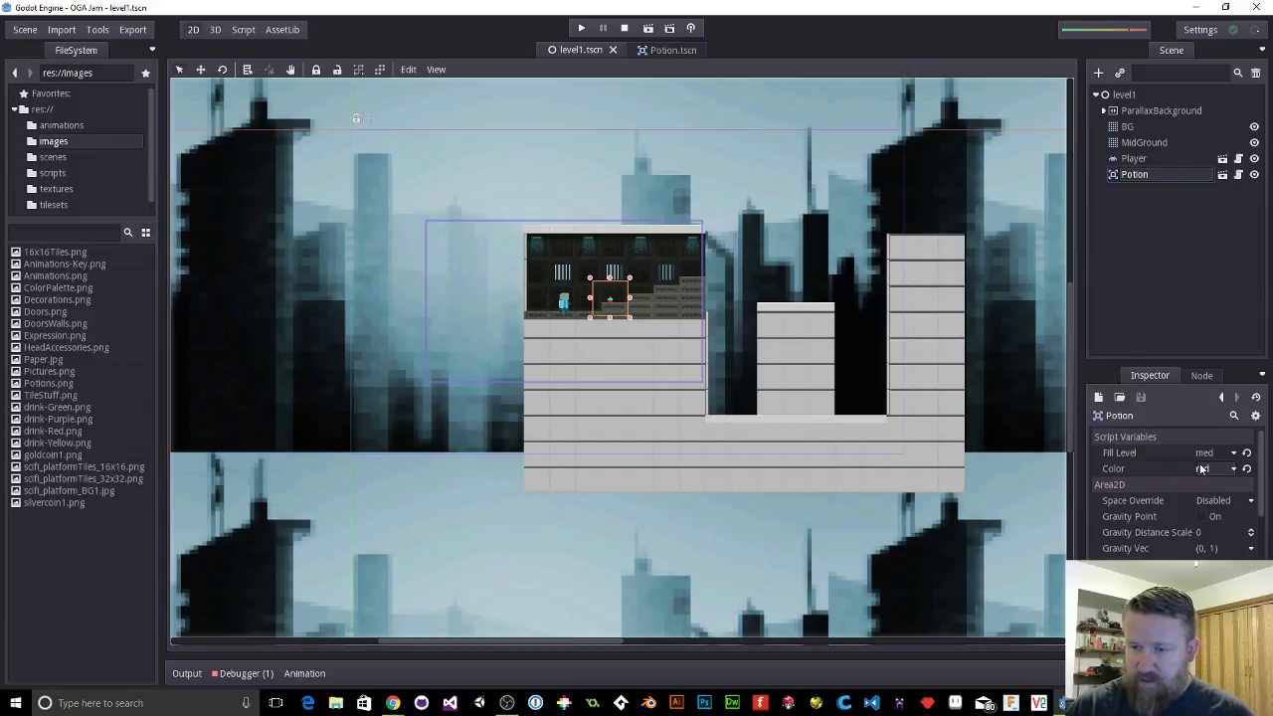
pyautogui.scroll(5, 576, 299)
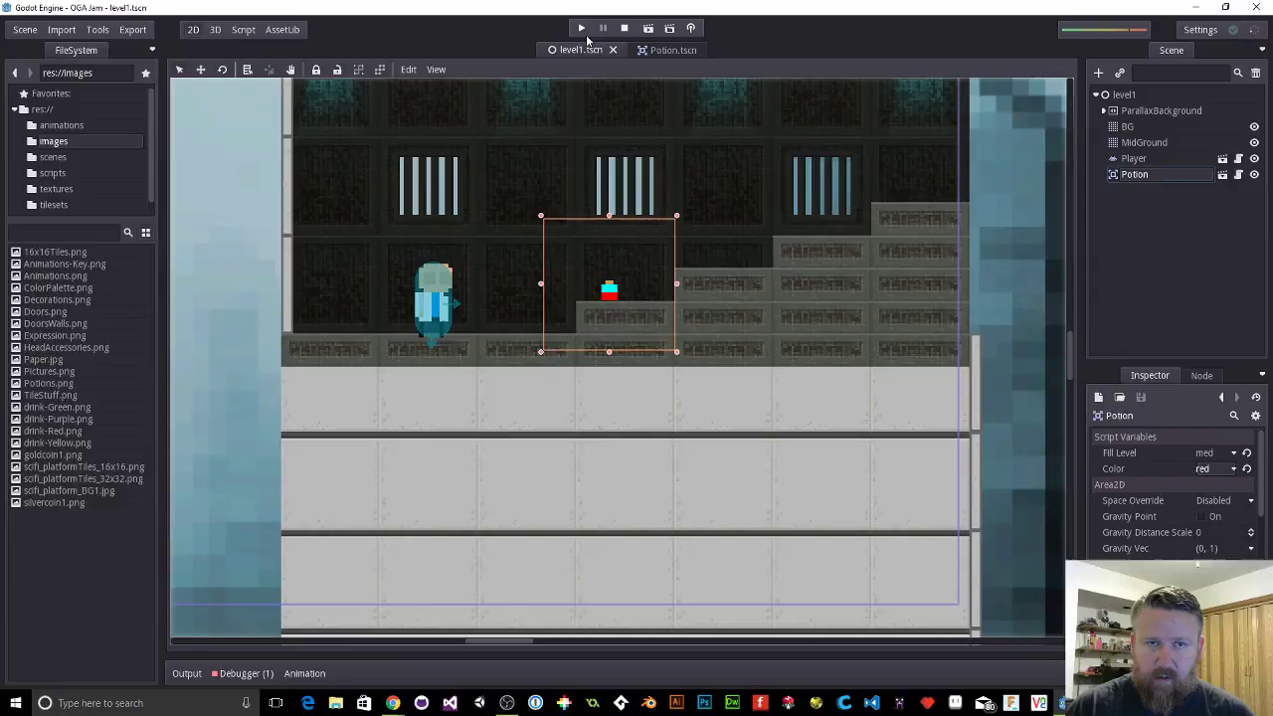
pyautogui.click(583, 29)
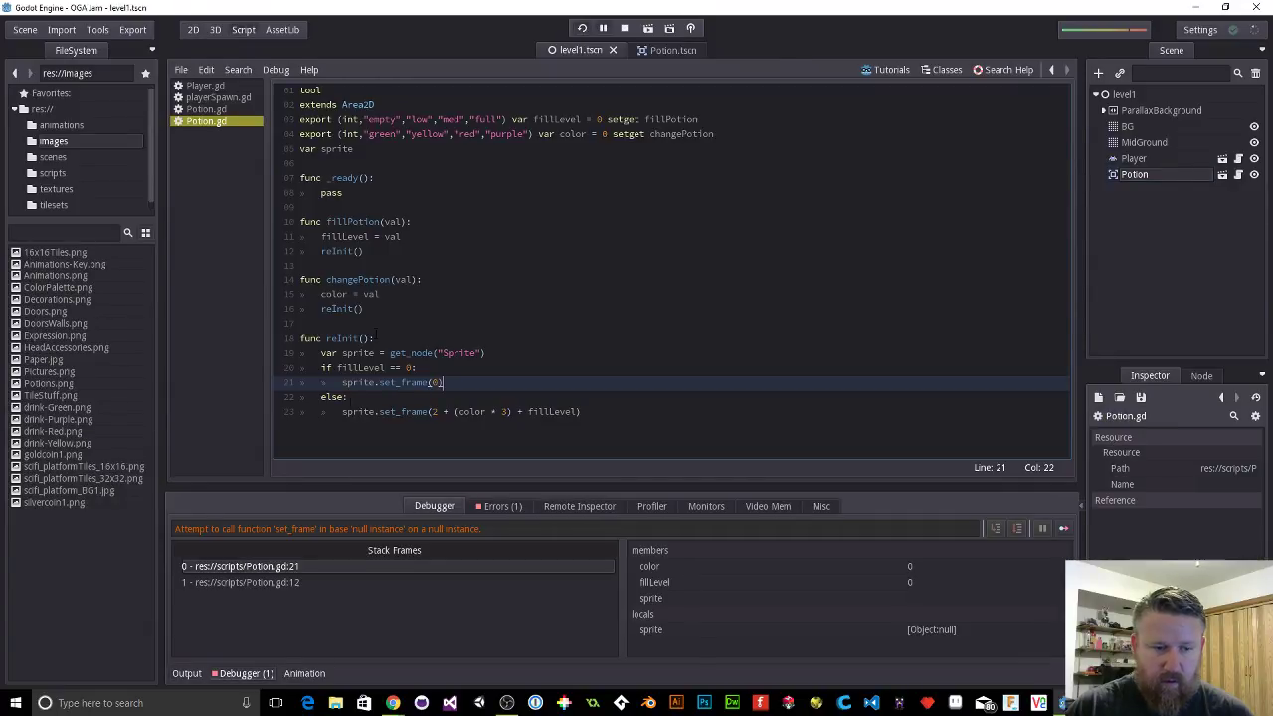
pyautogui.doubleClick(274, 530)
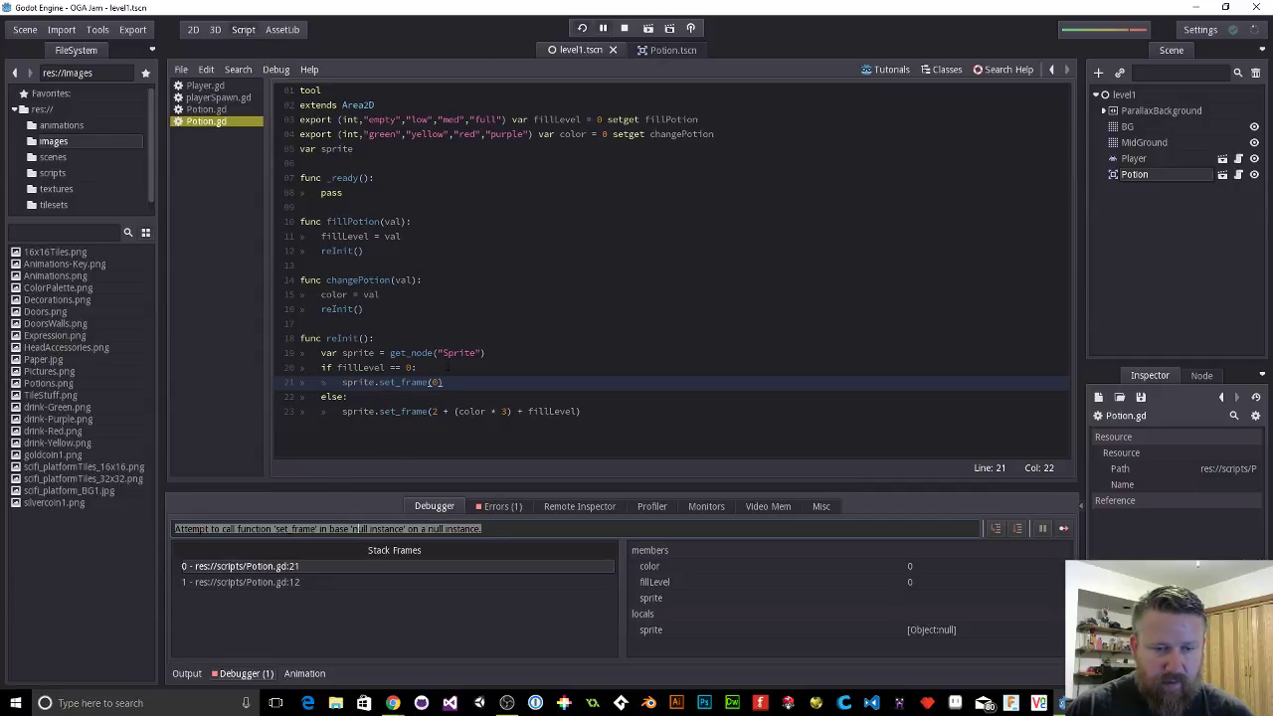
# Step: Compare the node name used by get_node in reInit with the sprite node in the Potion scene
pyautogui.click(478, 353)
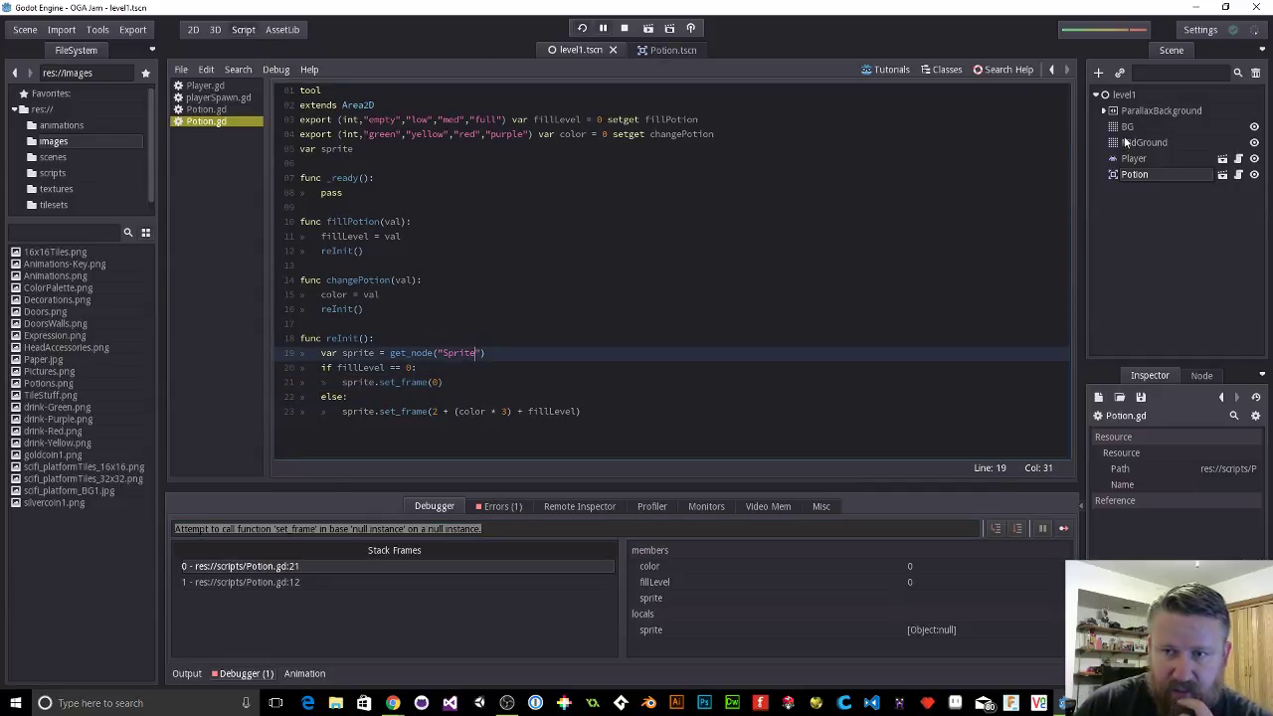
pyautogui.click(657, 51)
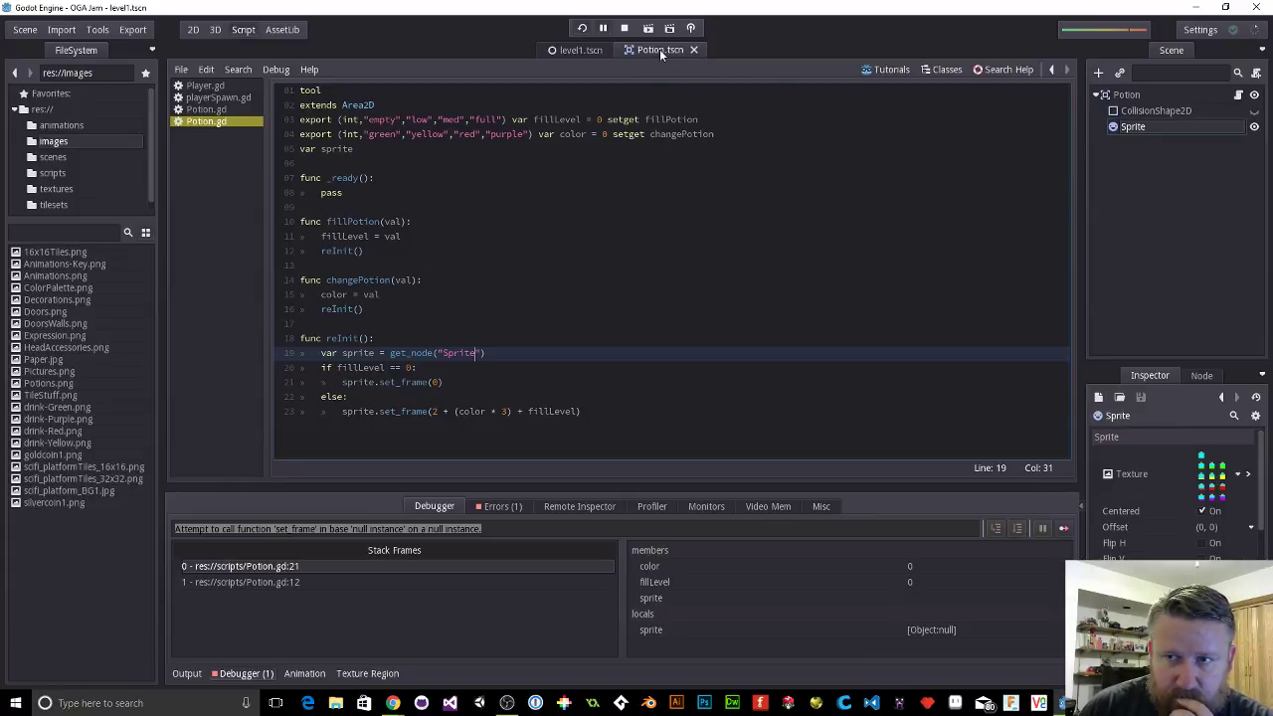
pyautogui.click(691, 314)
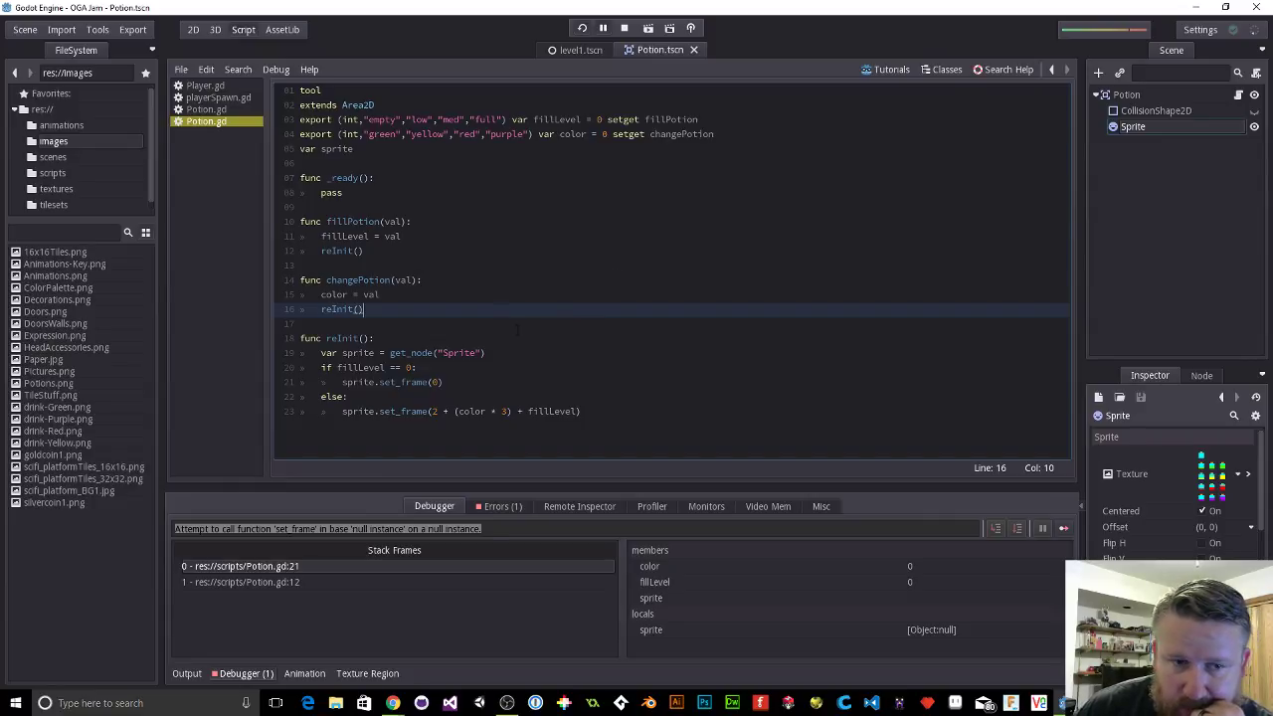
pyautogui.click(479, 353)
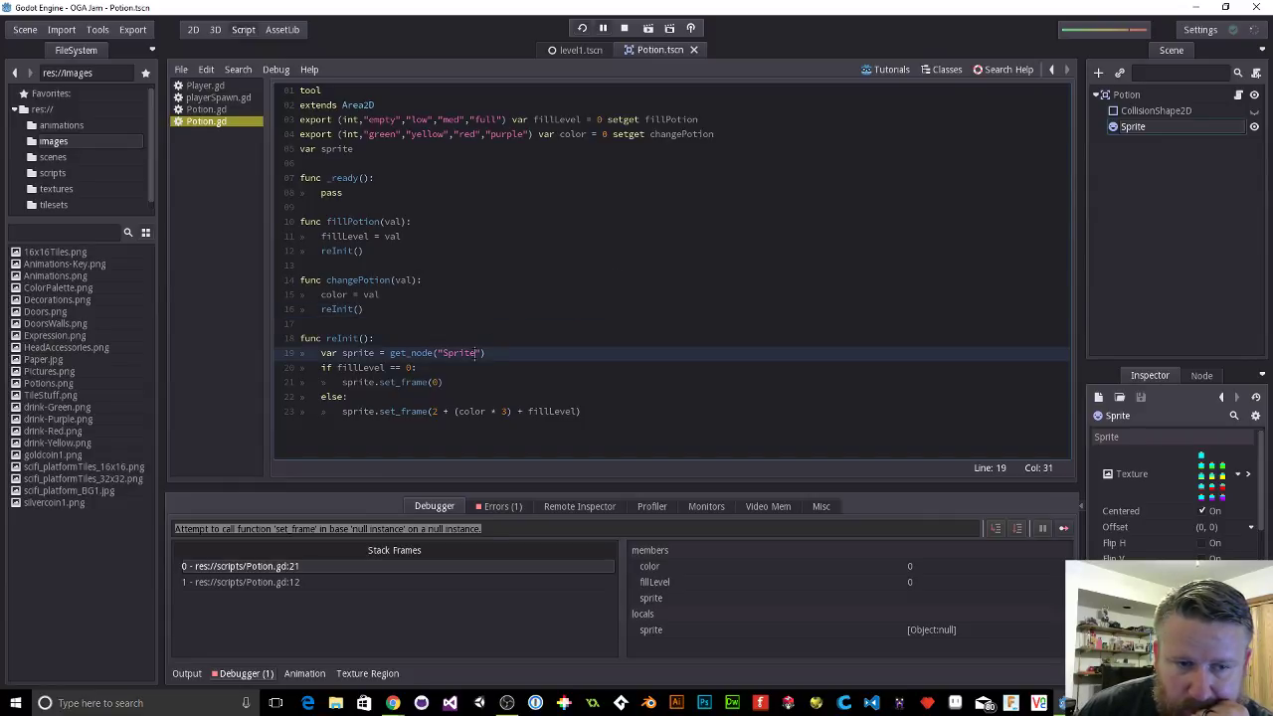
pyautogui.moveTo(478, 353); pyautogui.dragTo(443, 353)
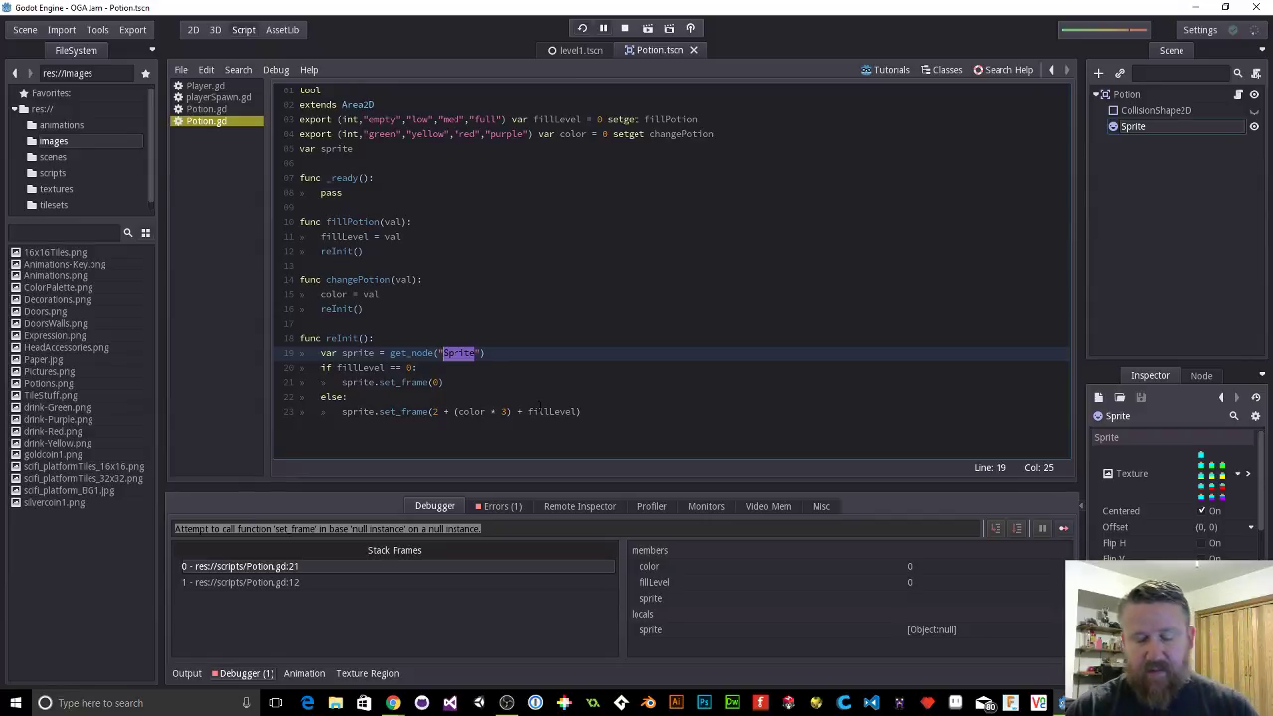
# Step: Rename the Potion scene's Sprite node to potionSprite
pyautogui.click(1133, 126)
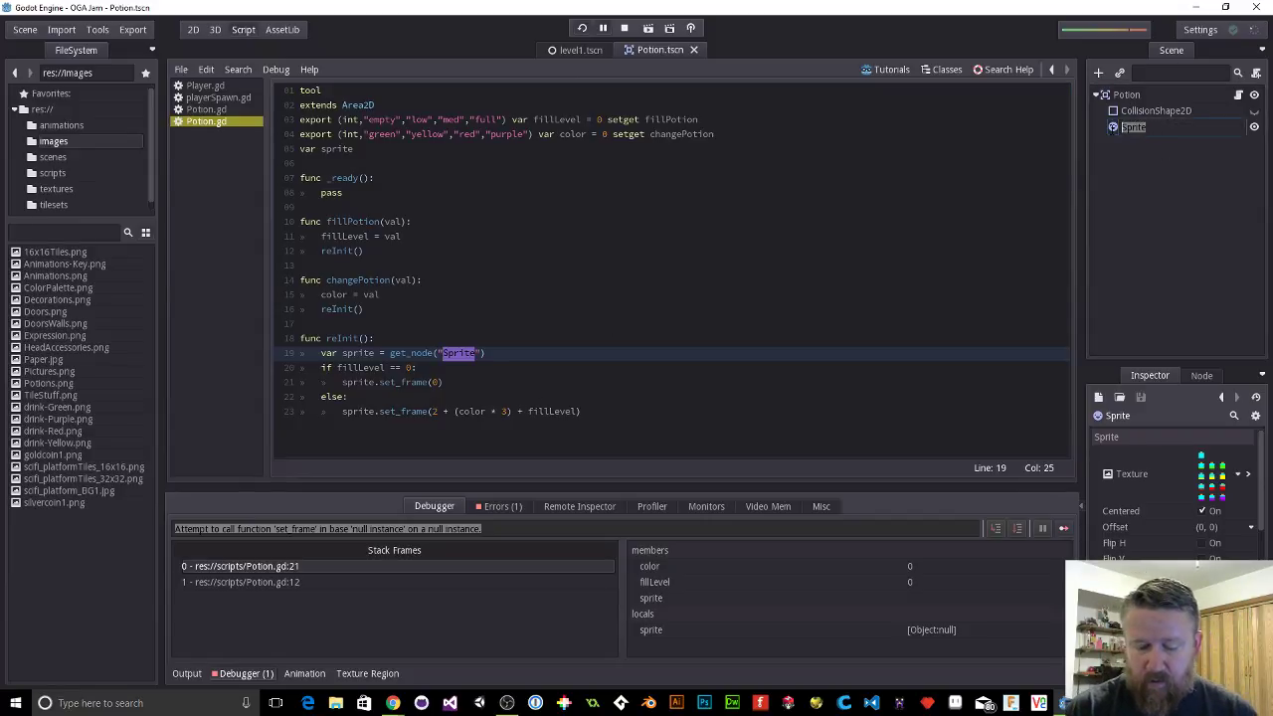
pyautogui.write('potion')
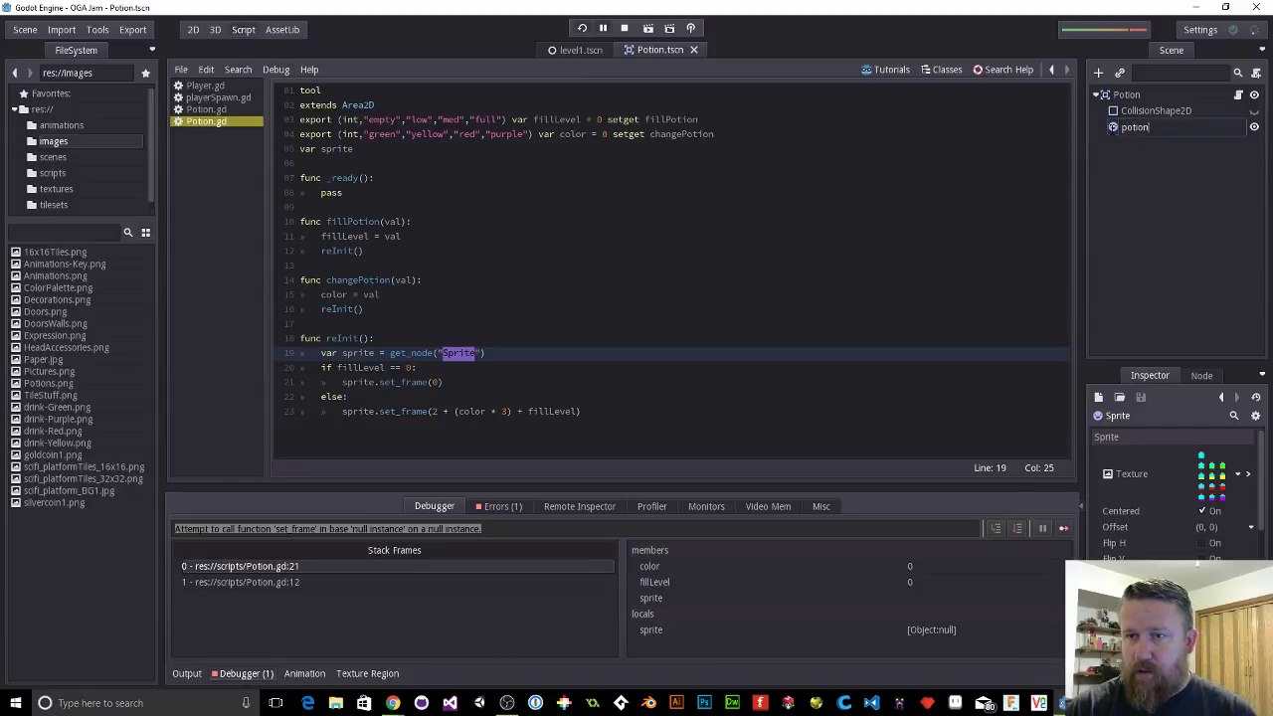
pyautogui.write('Spri')
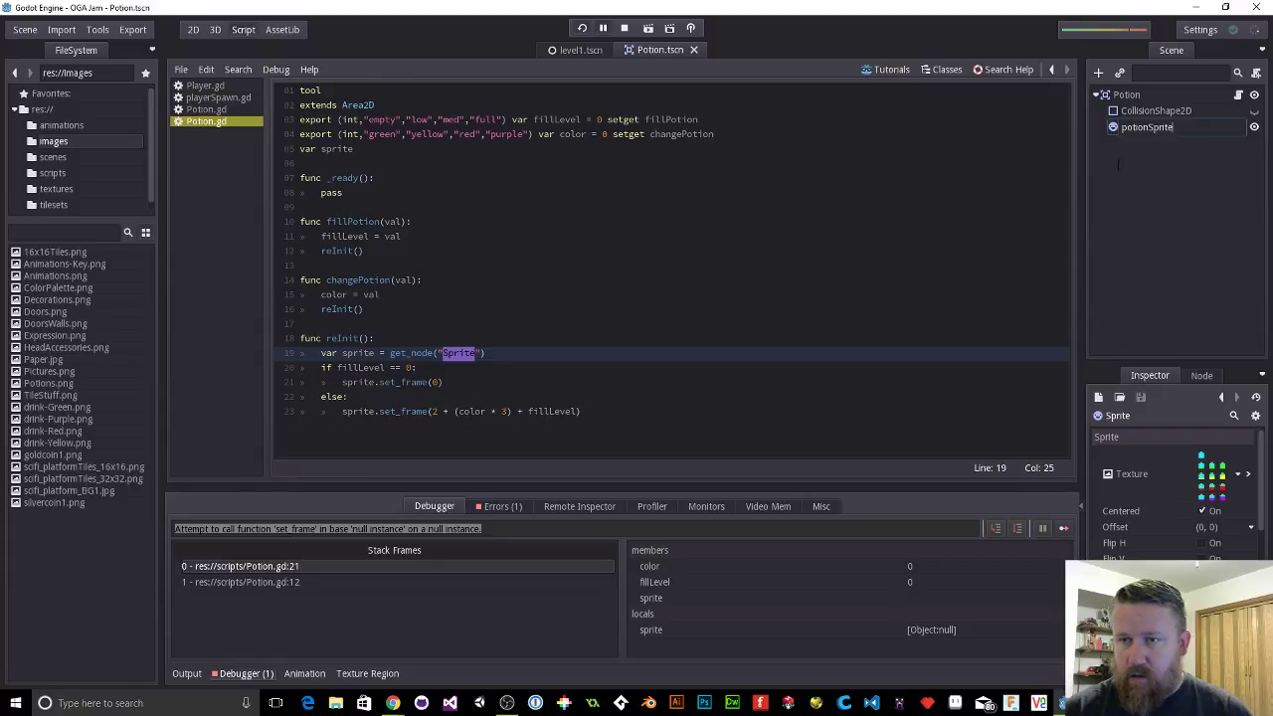
pyautogui.write('te')
pyautogui.press('Return')
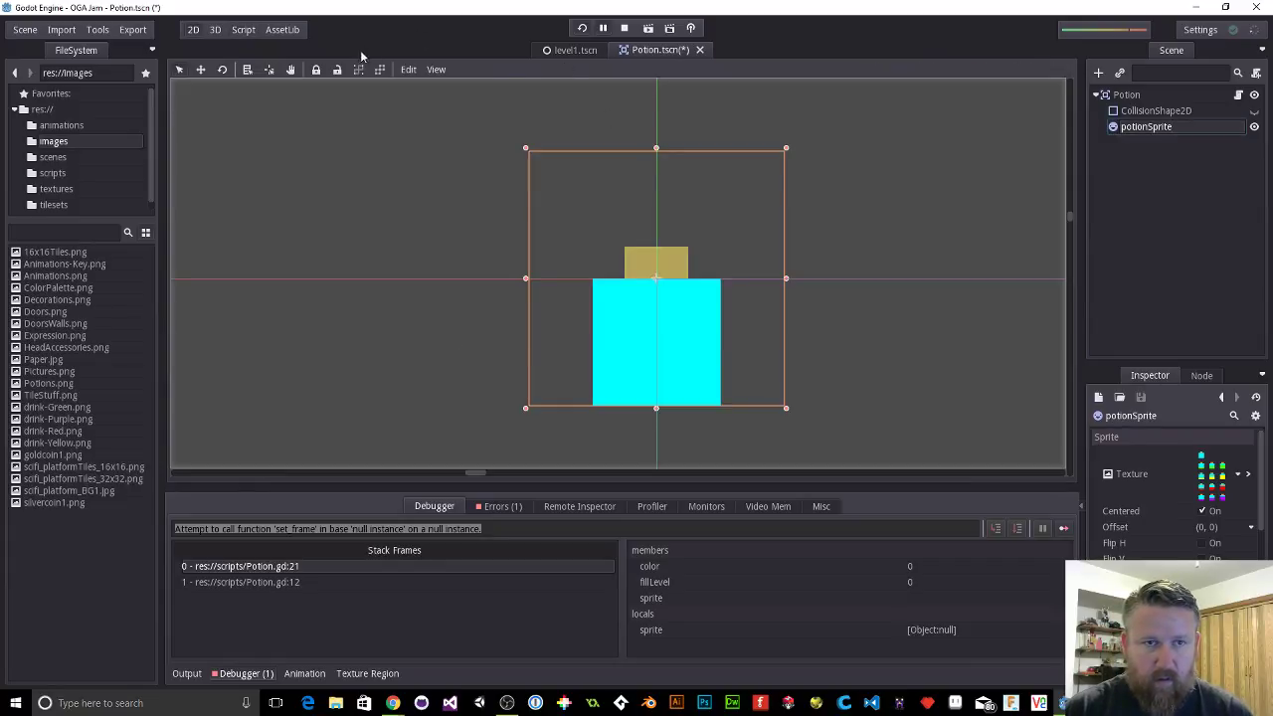
# Step: Change the get_node argument in the Potion script's reInit function to "potionSprite" and save
pyautogui.click(238, 30)
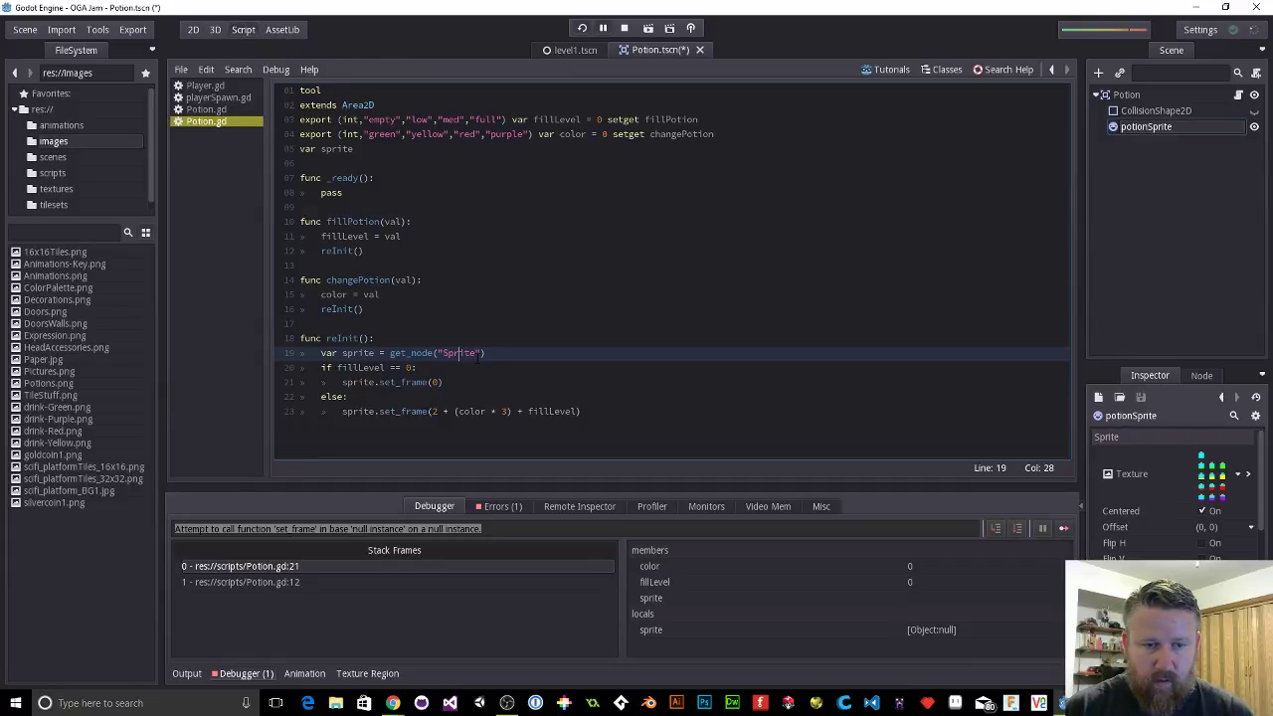
pyautogui.click(478, 353)
pyautogui.press('BackSpace')
pyautogui.press('BackSpace')
pyautogui.press('BackSpace')
pyautogui.press('BackSpace')
pyautogui.press('BackSpace')
pyautogui.press('BackSpace')
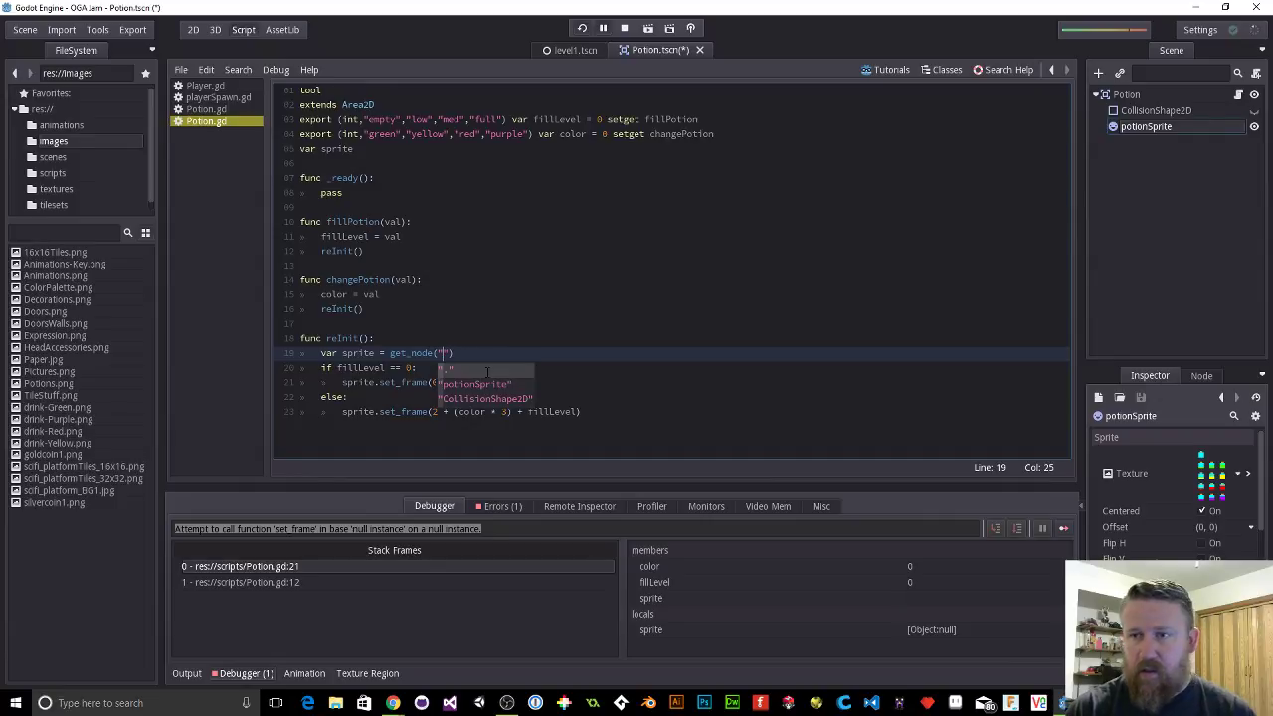
pyautogui.write('potionSprite')
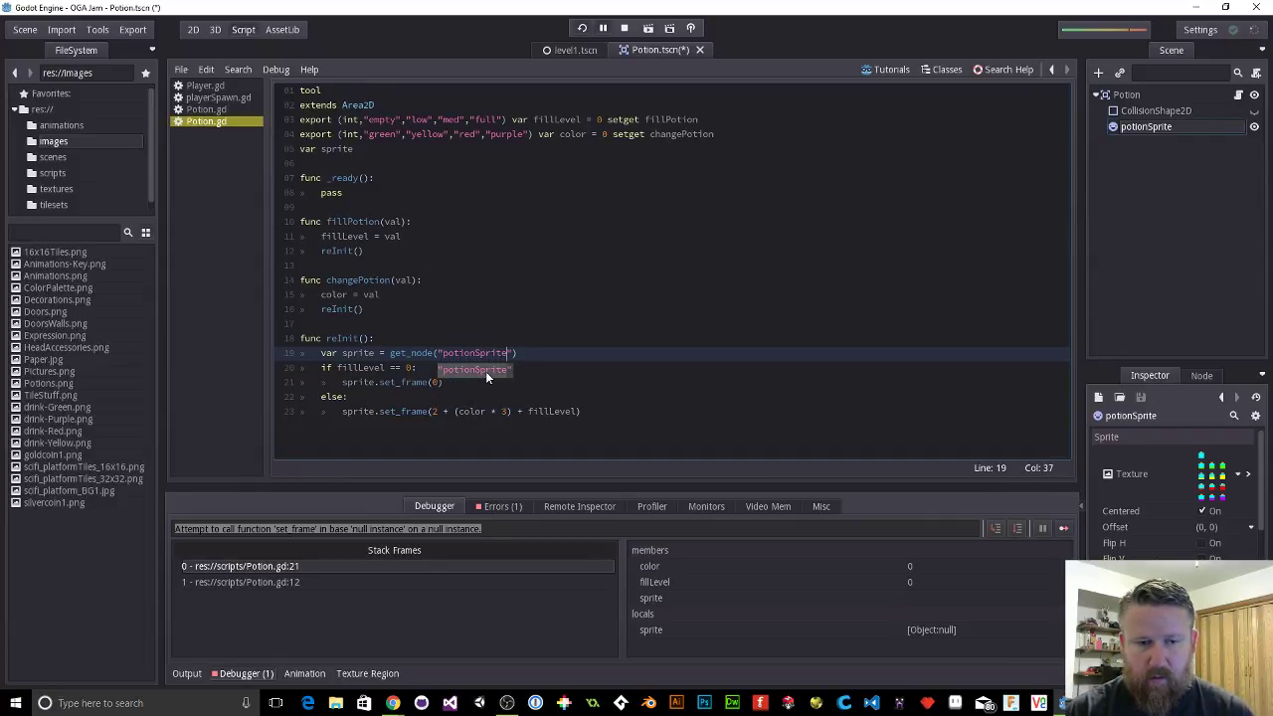
pyautogui.click(547, 353)
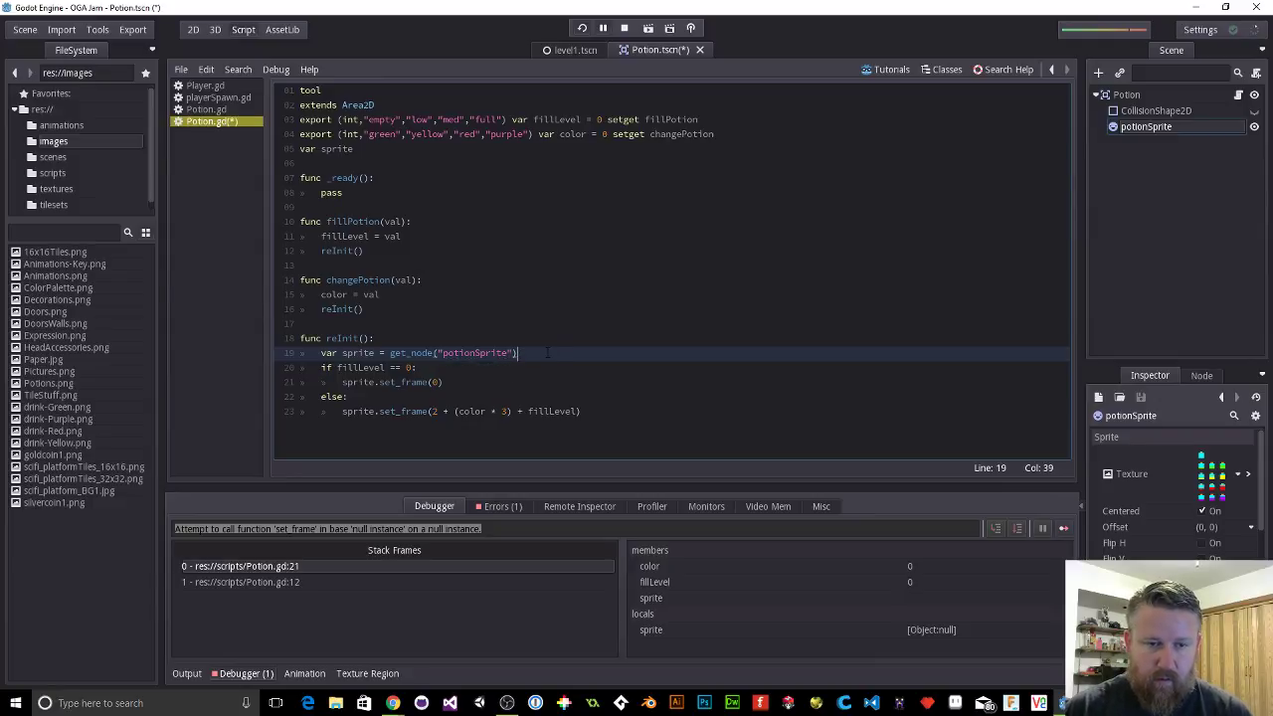
pyautogui.click(458, 327)
pyautogui.hotkey('ctrl', 's')
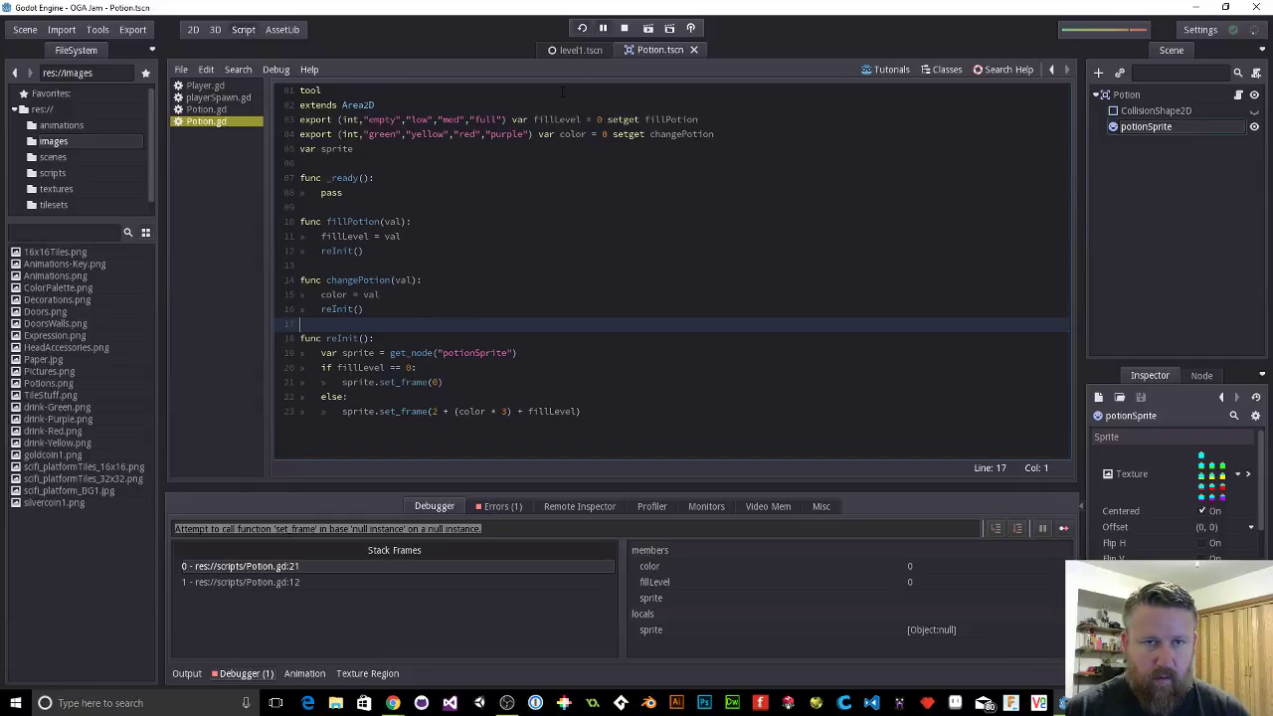
# Step: Restart the project and inspect the value of the script-level sprite variable in the debugger
pyautogui.click(625, 28)
pyautogui.click(583, 28)
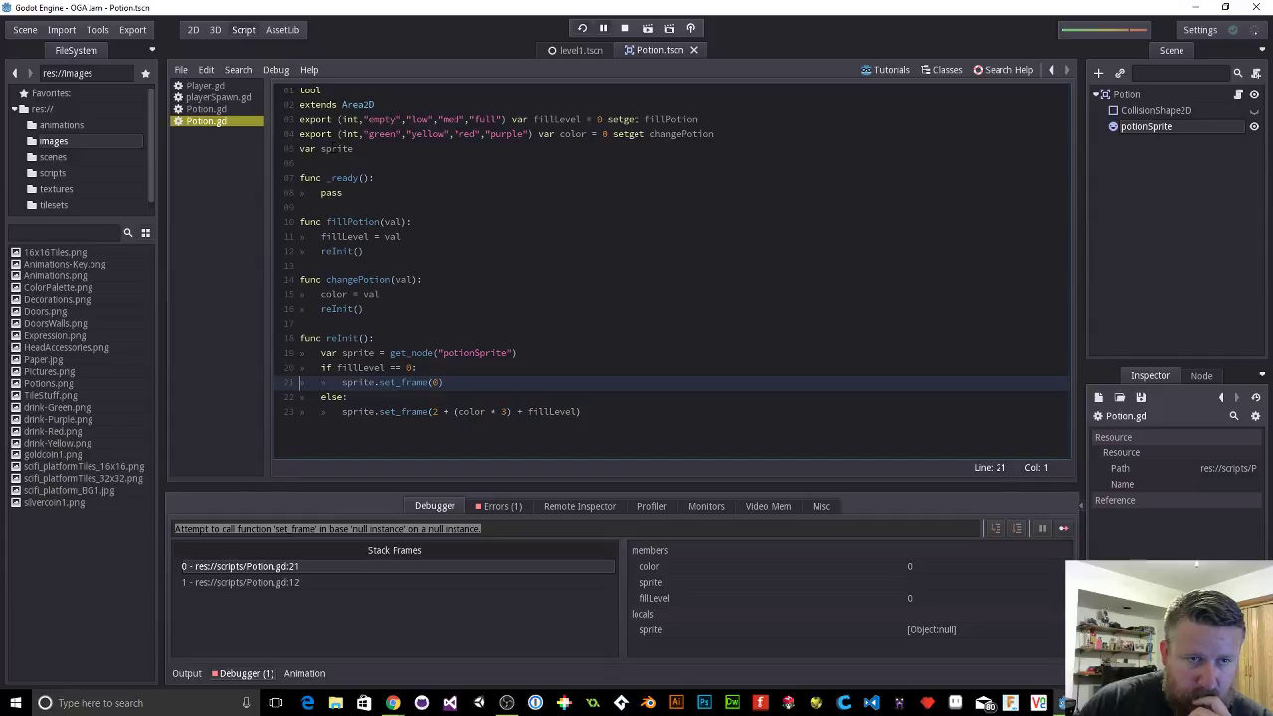
pyautogui.click(325, 149)
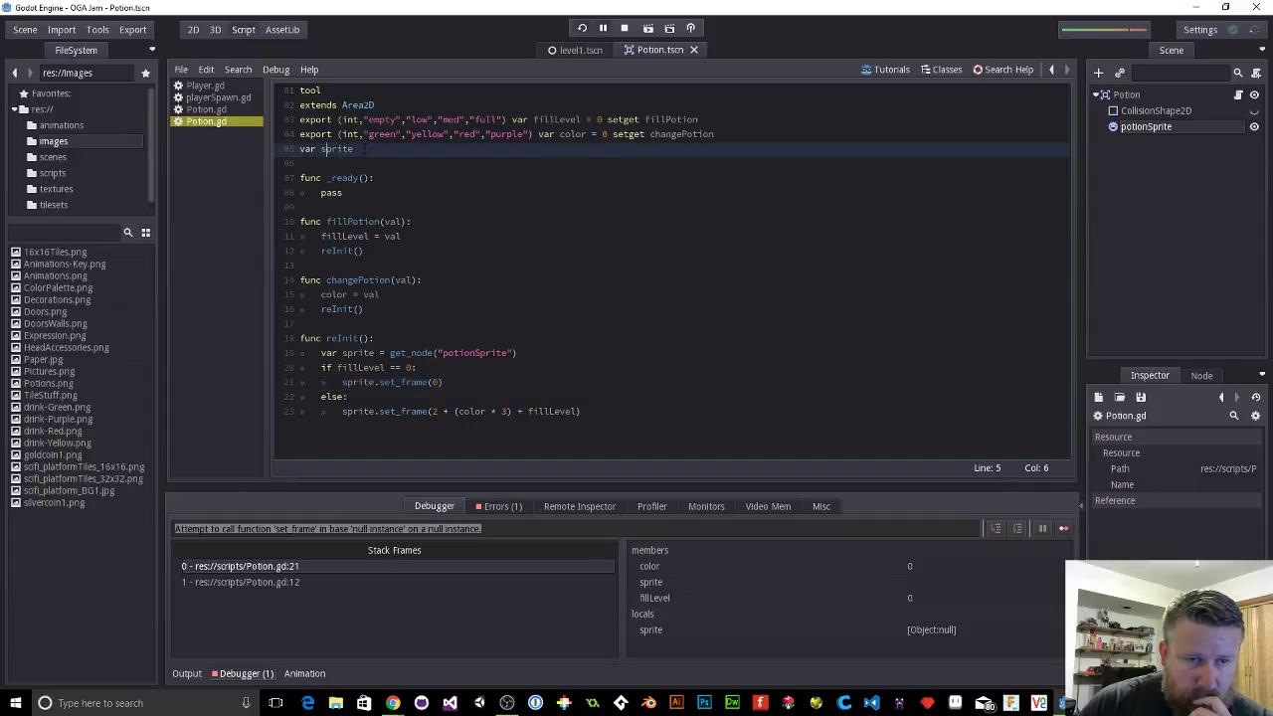
pyautogui.moveTo(365, 149)
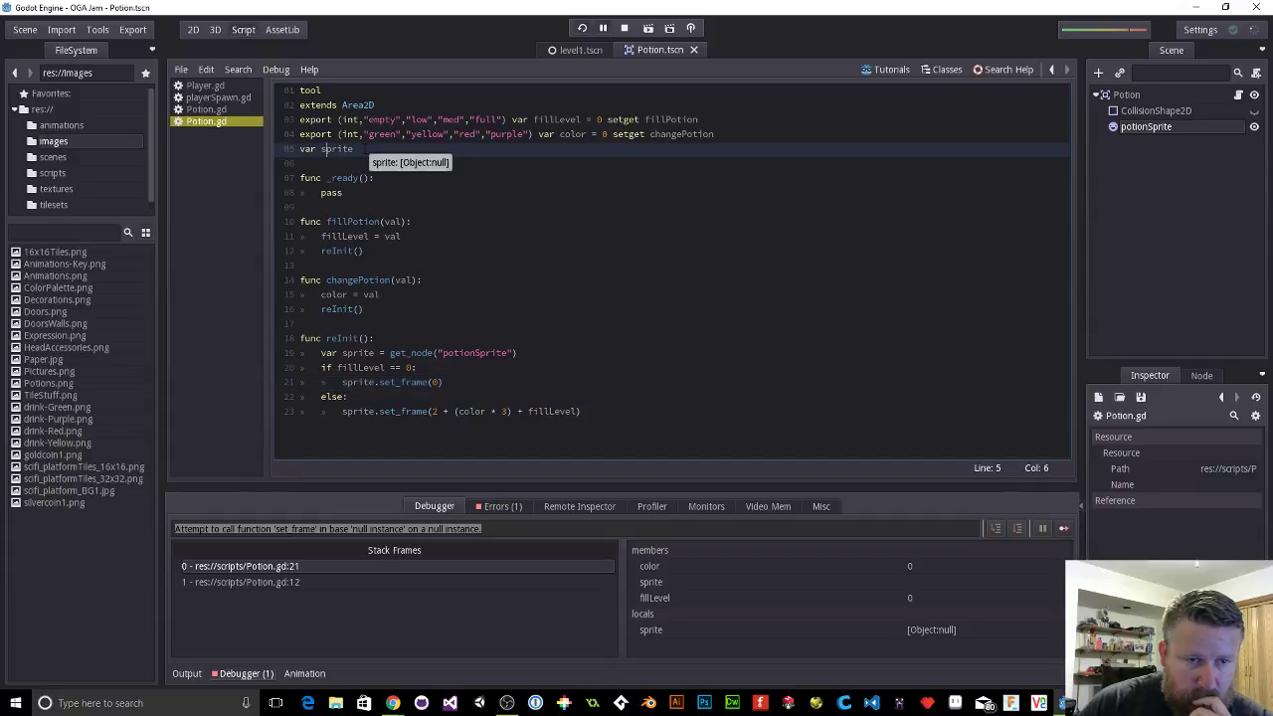
# Step: Remove the var keyword from reInit's sprite assignment so it uses the script-level variable
pyautogui.click(343, 353)
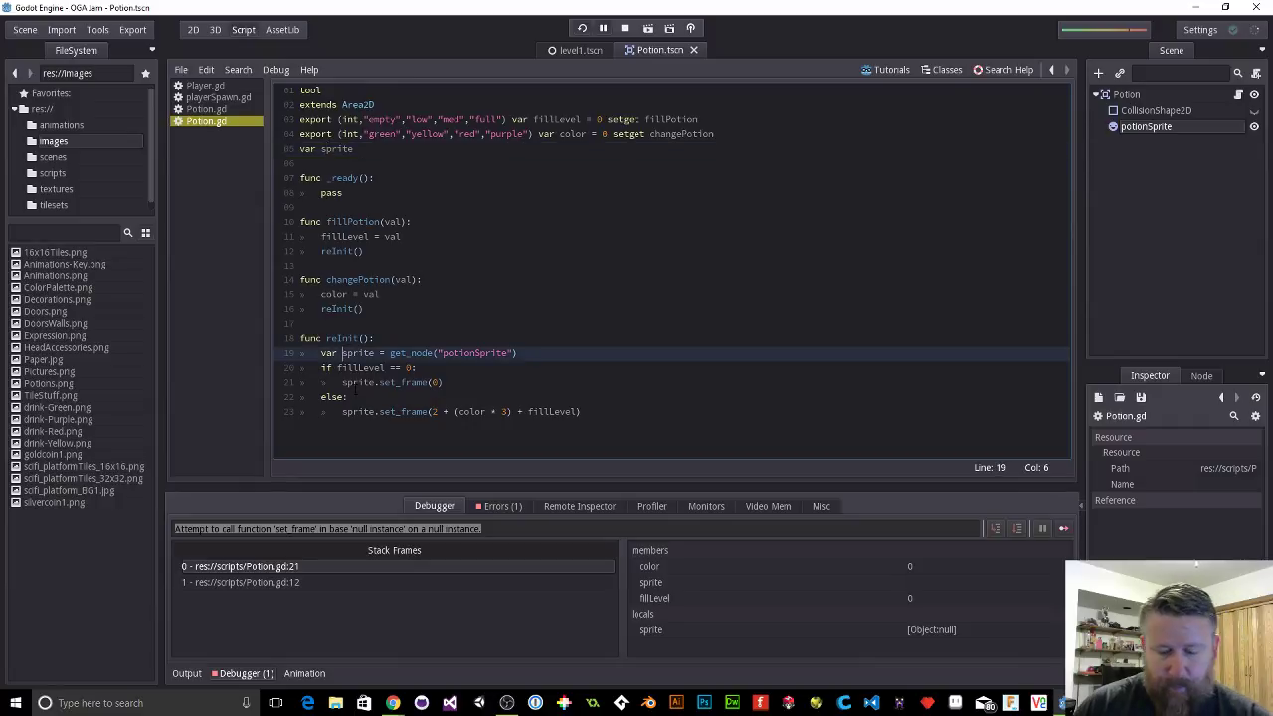
pyautogui.press('BackSpace')
pyautogui.press('BackSpace')
pyautogui.press('BackSpace')
pyautogui.press('BackSpace')
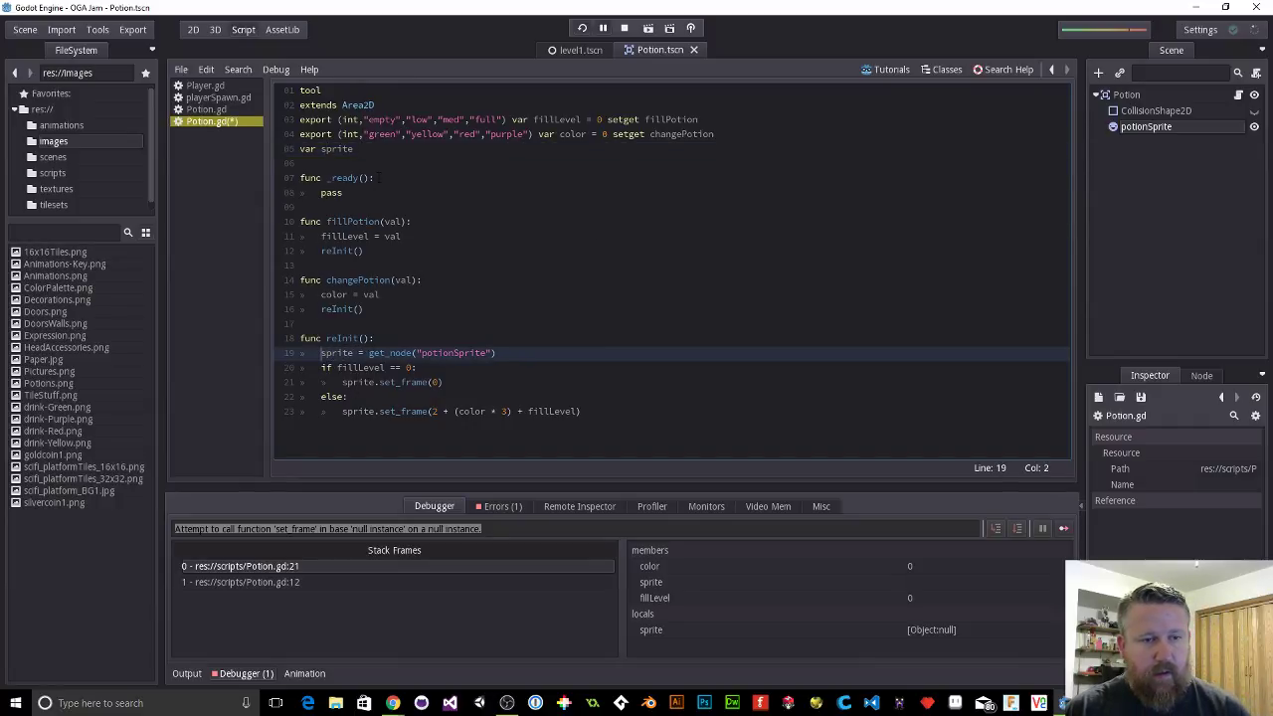
# Step: Add sprite = get_node("potionSprite") as the first line of _ready in the Potion script and save
pyautogui.click(389, 179)
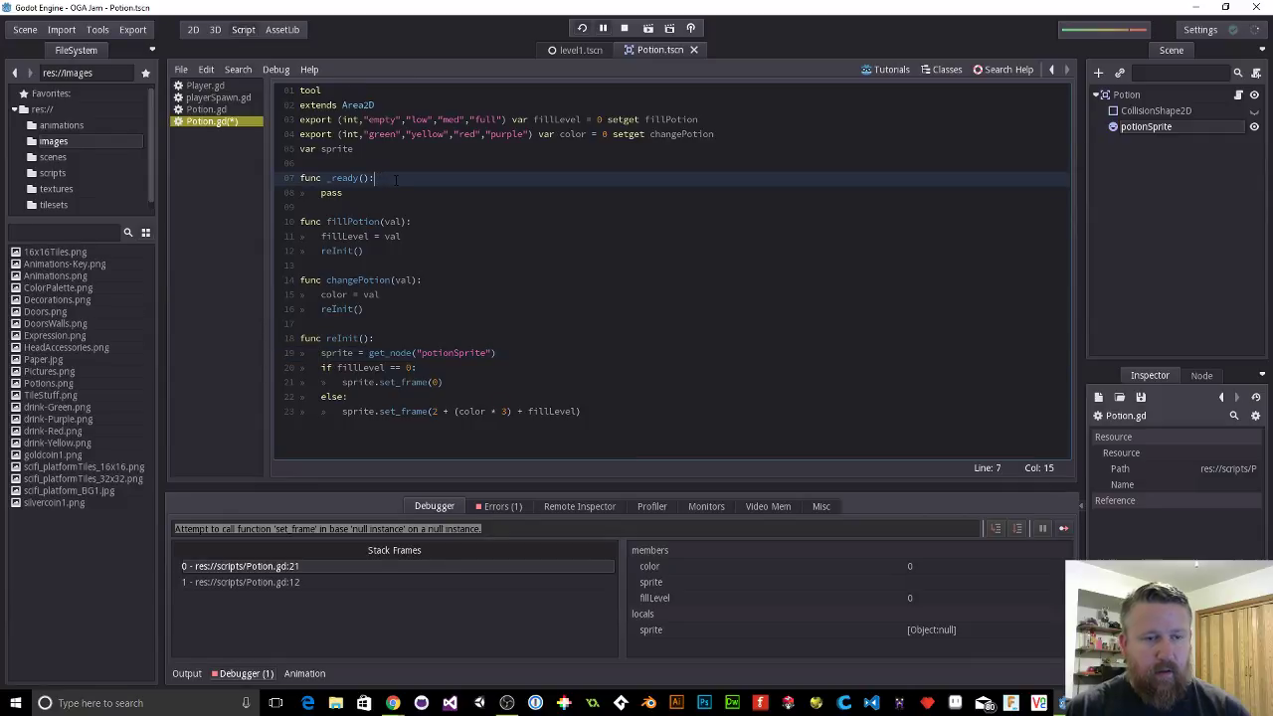
pyautogui.press('Return')
pyautogui.write('sp')
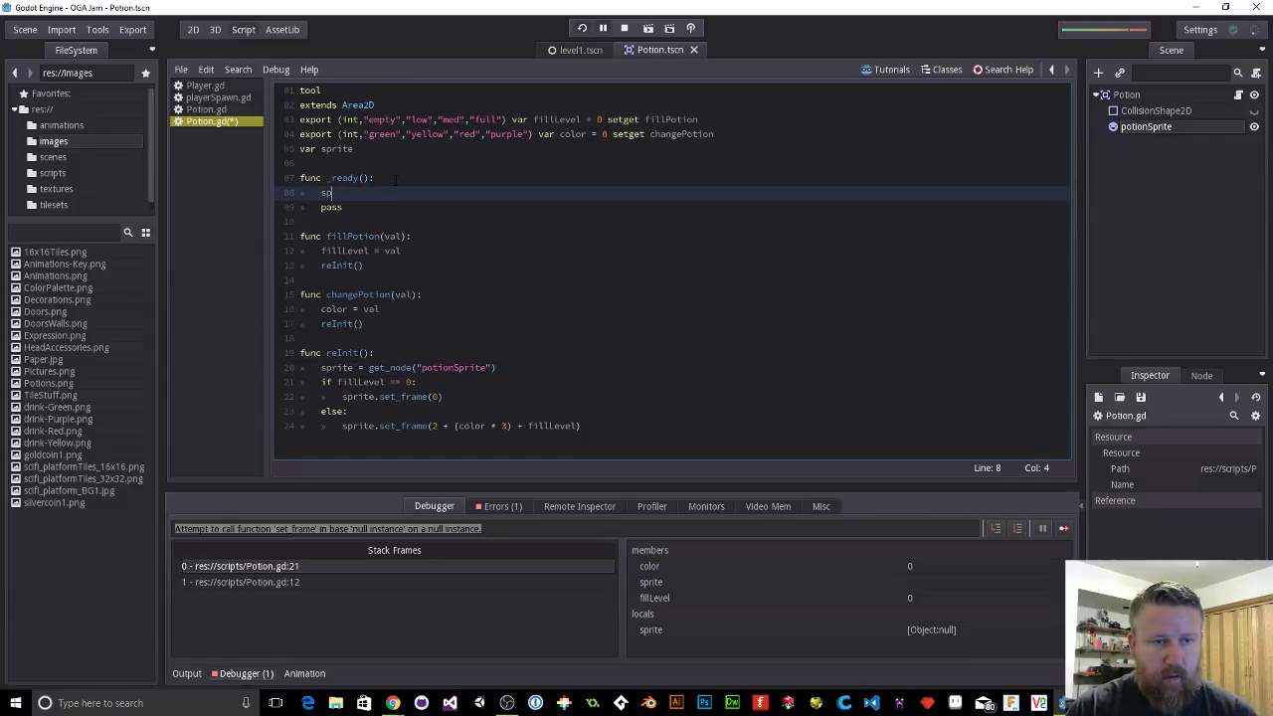
pyautogui.write('rite')
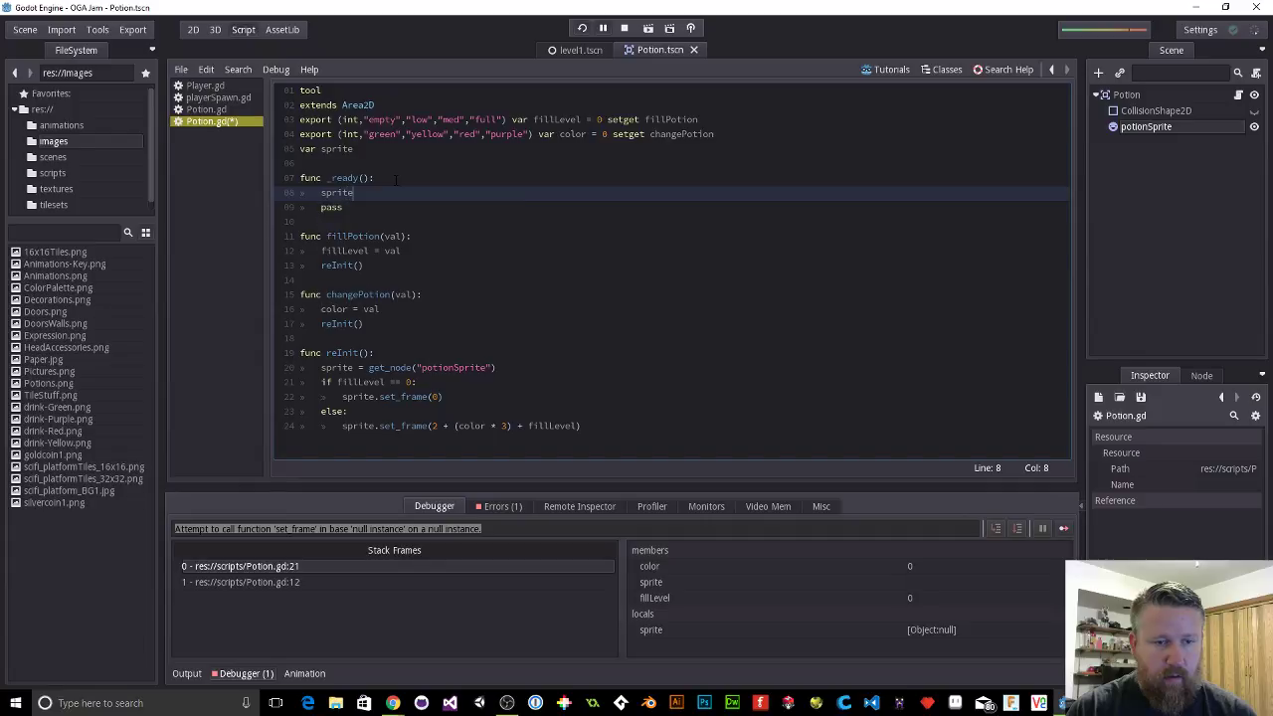
pyautogui.write(' = ')
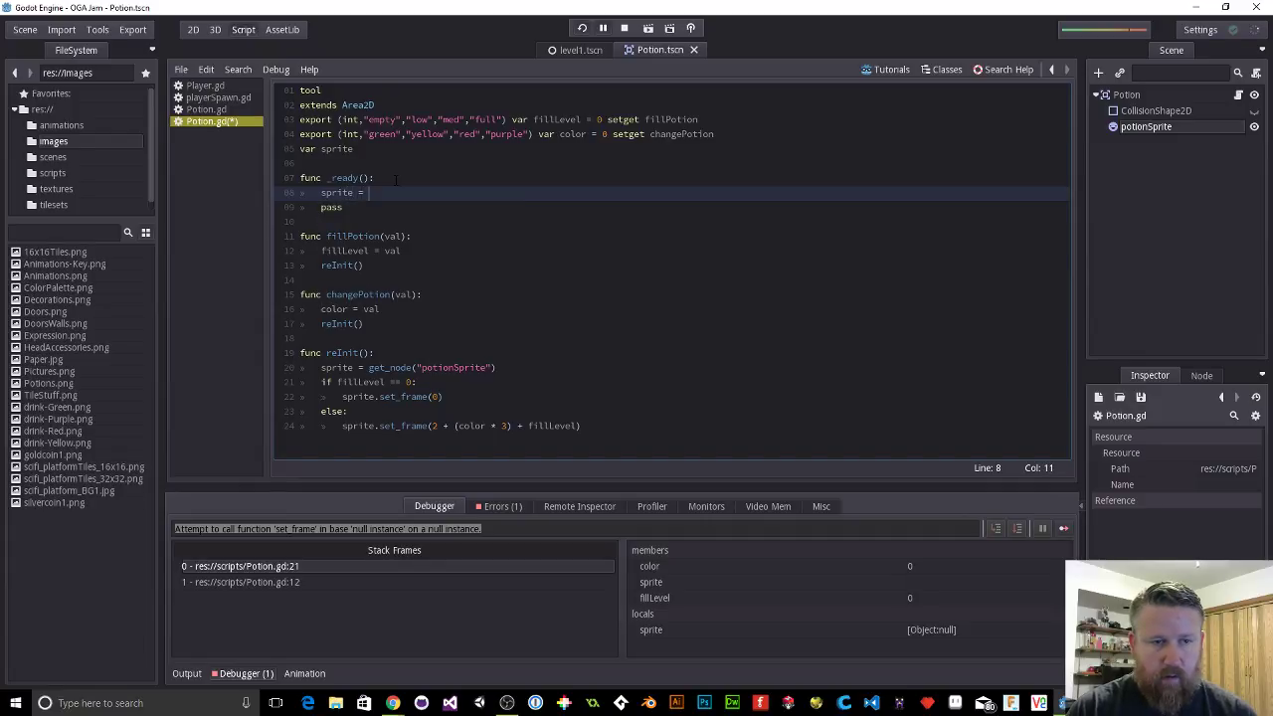
pyautogui.write('get_')
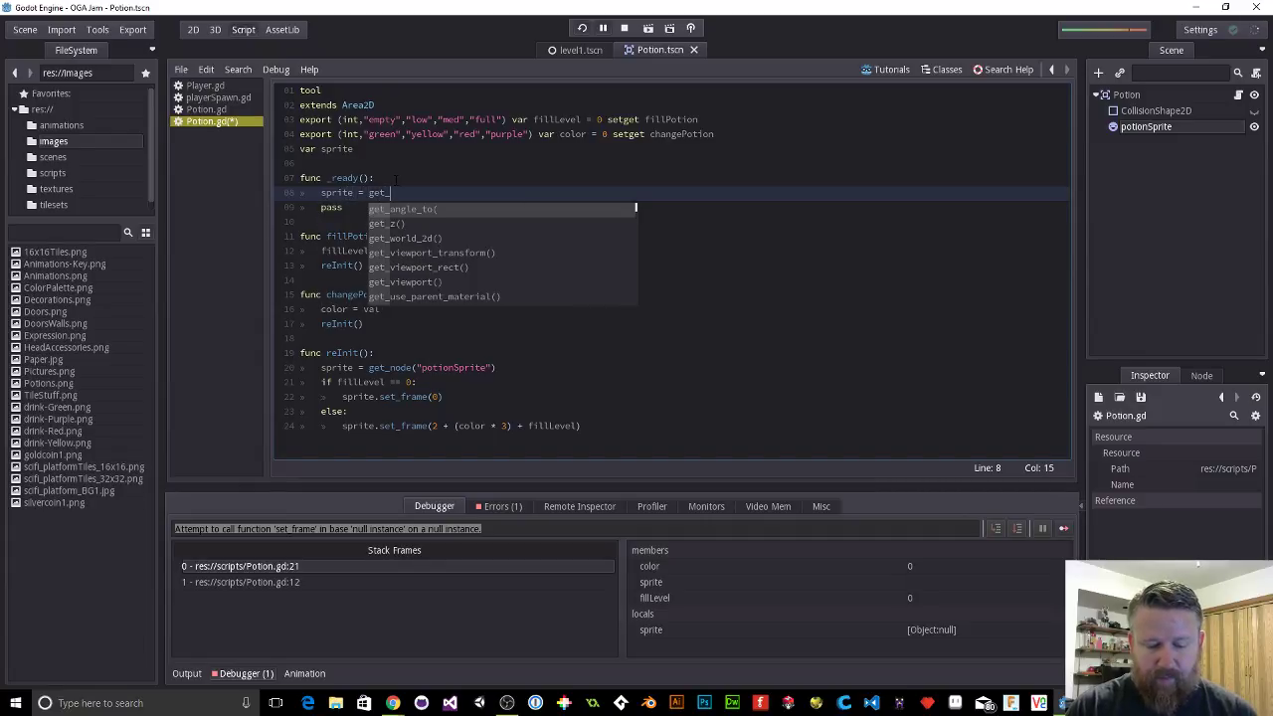
pyautogui.write('node')
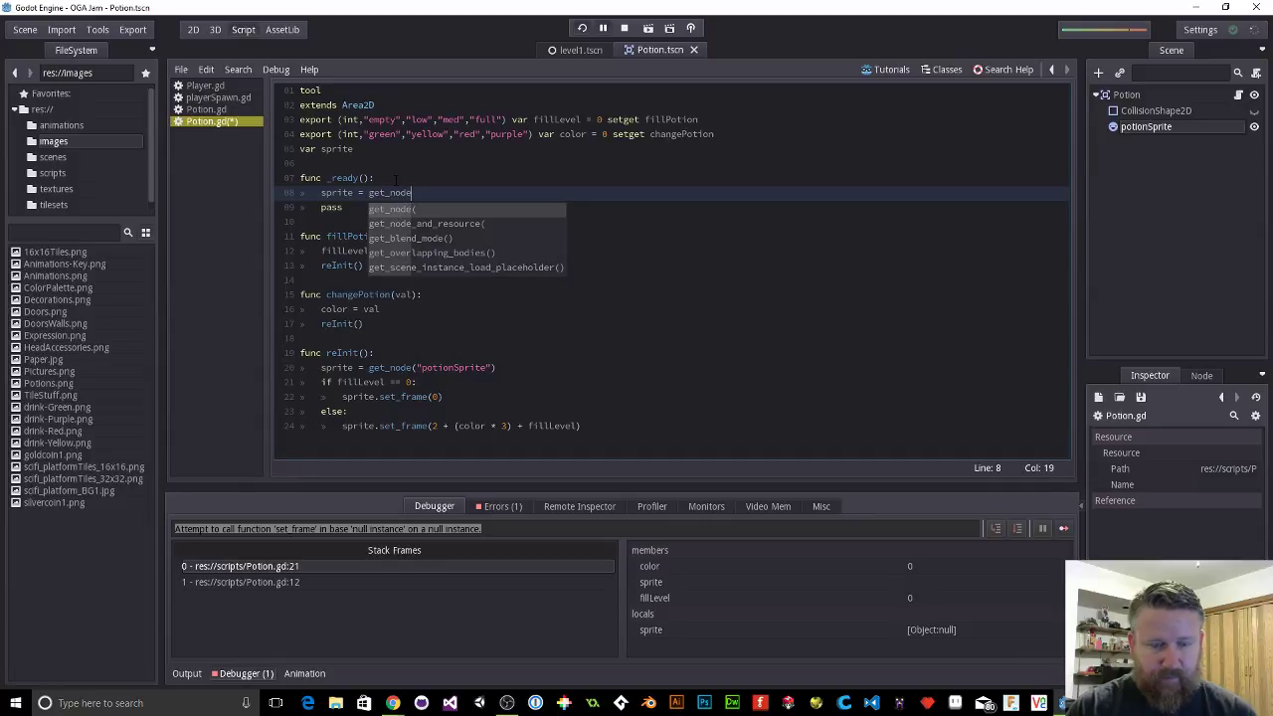
pyautogui.write('("po')
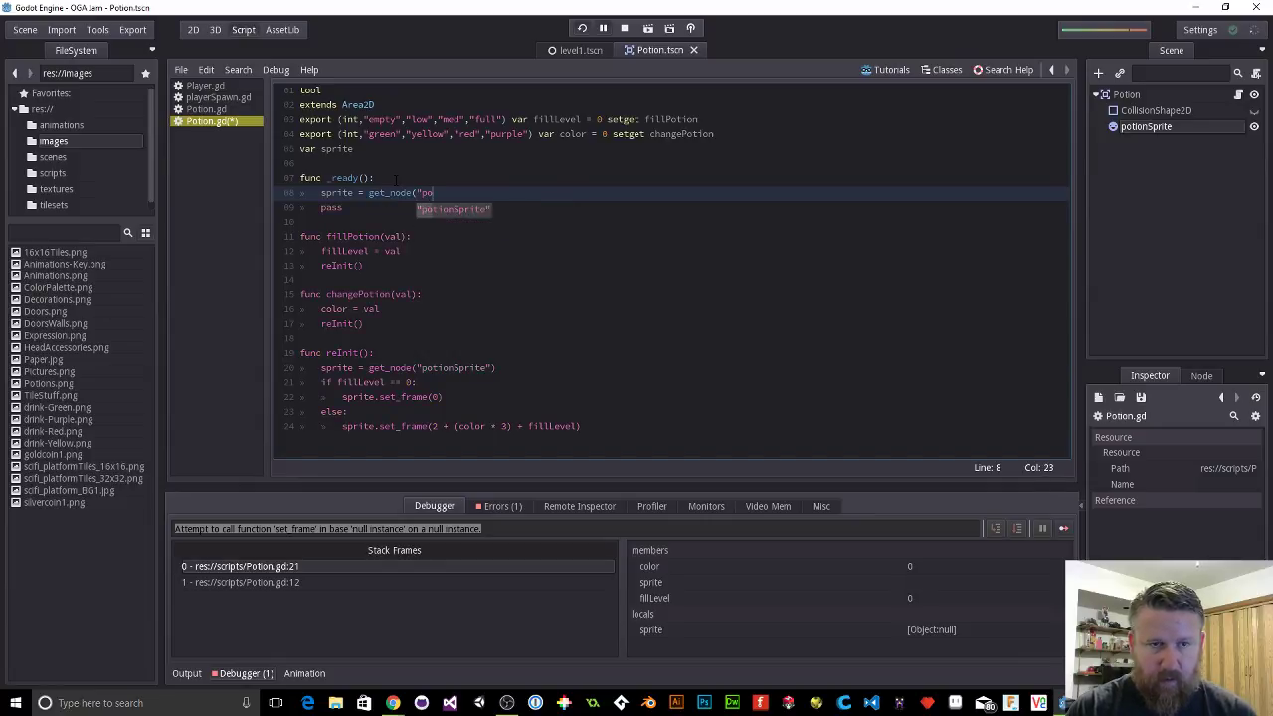
pyautogui.press('Return')
pyautogui.write(')')
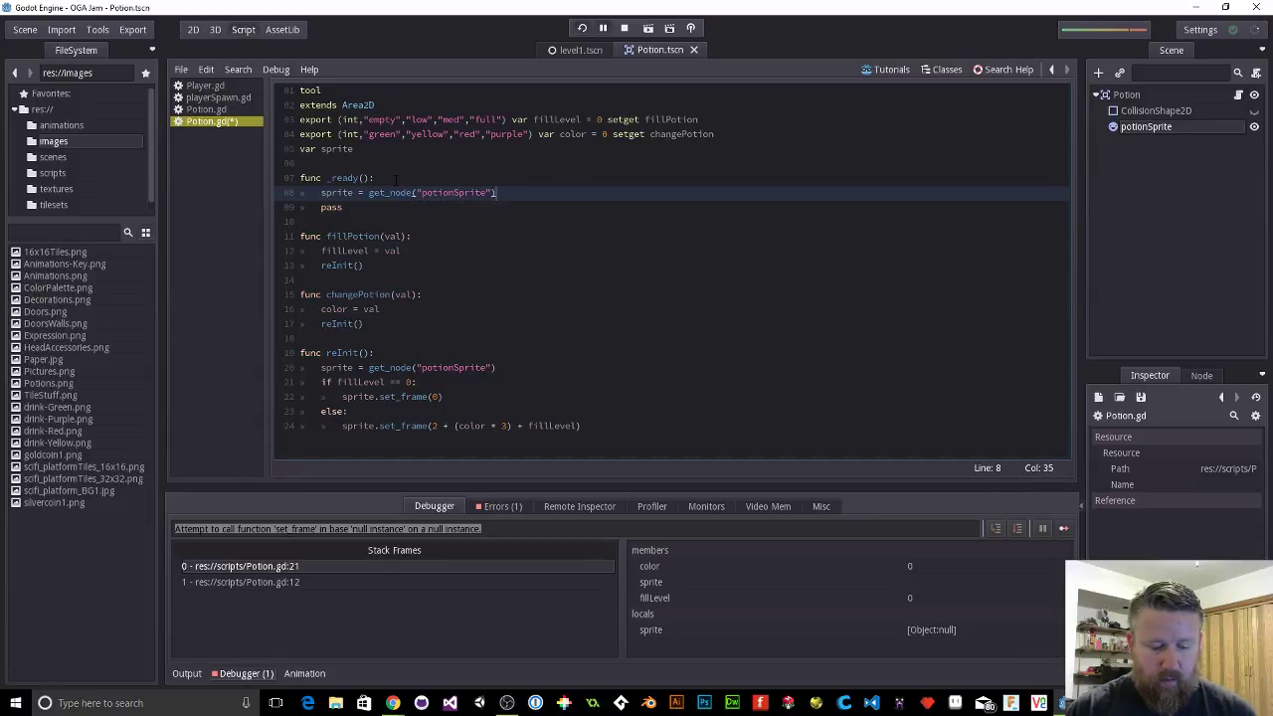
pyautogui.hotkey('ctrl', 's')
# Step: Stop the running project and delete the Potion instance from the level1 scene
pyautogui.click(574, 51)
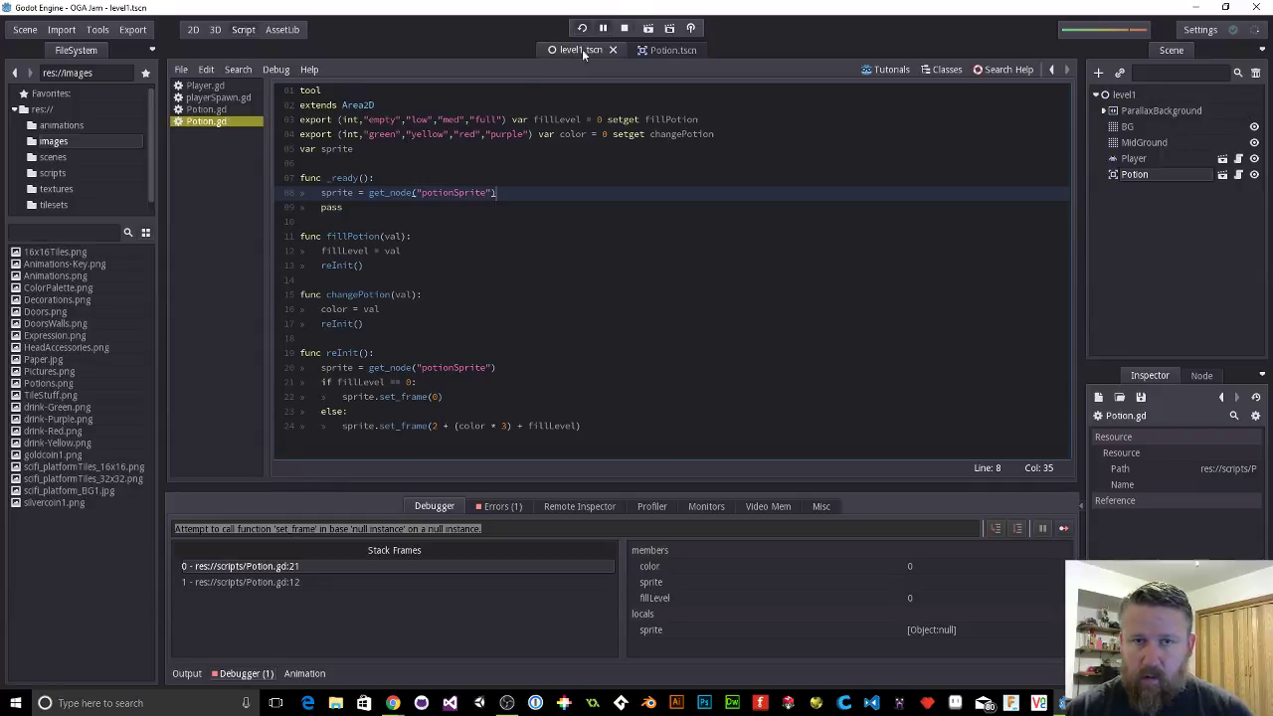
pyautogui.click(624, 28)
pyautogui.click(193, 29)
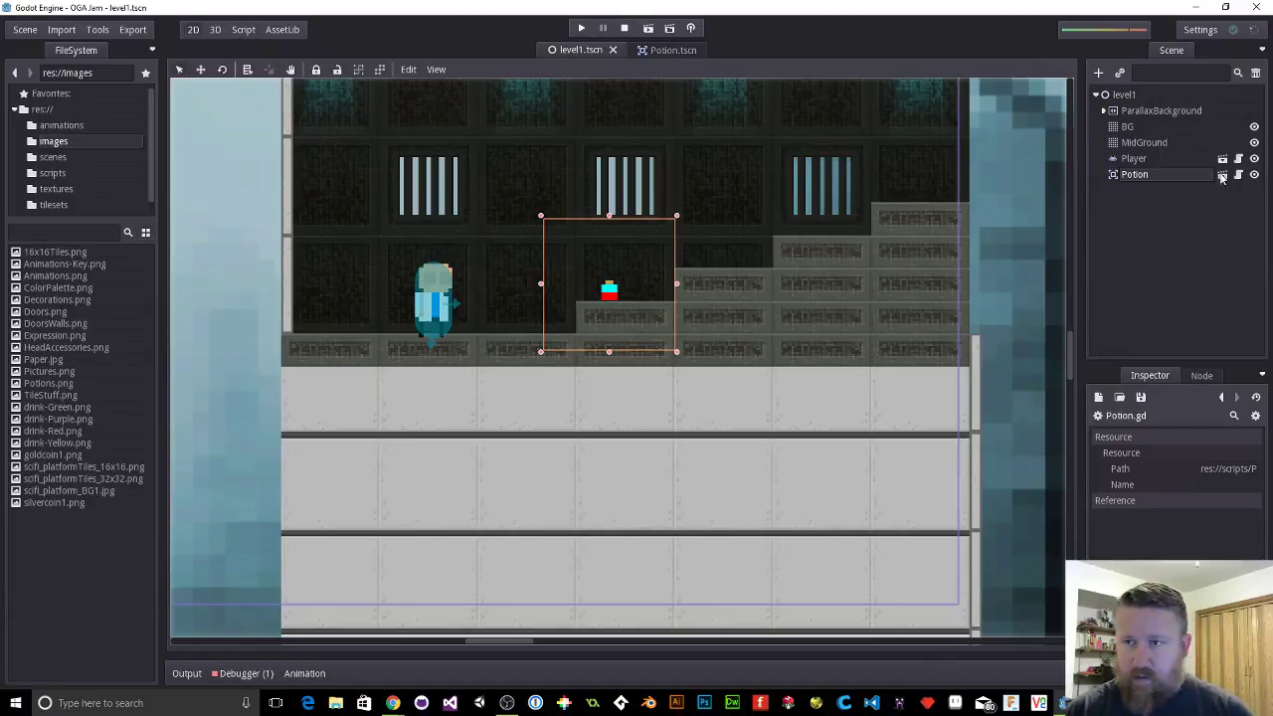
pyautogui.click(1132, 174)
pyautogui.press('Delete')
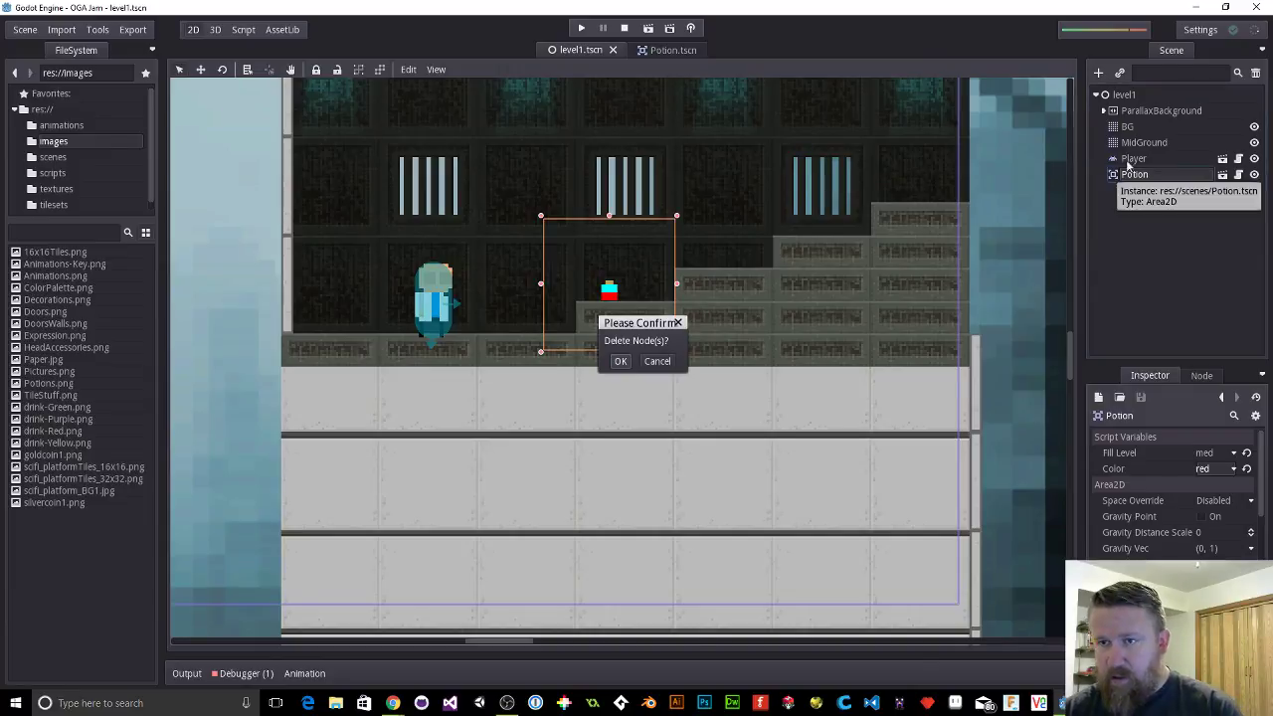
pyautogui.click(620, 361)
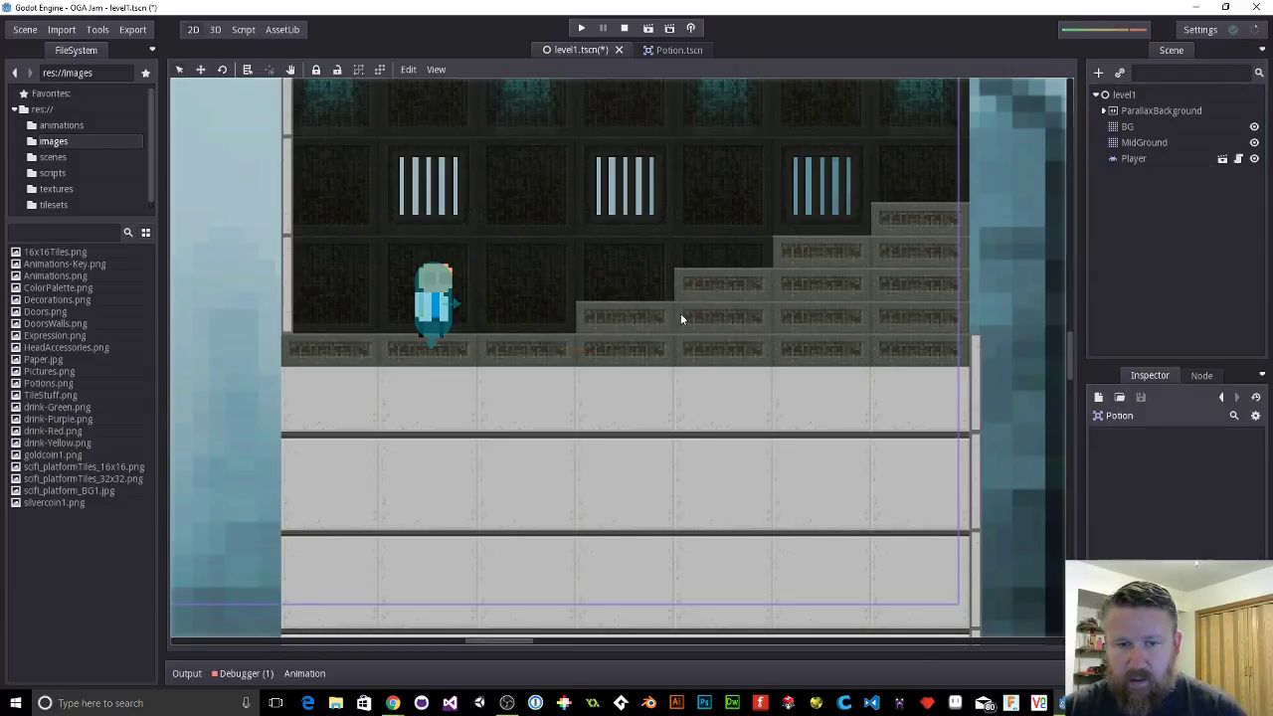
pyautogui.click(1119, 75)
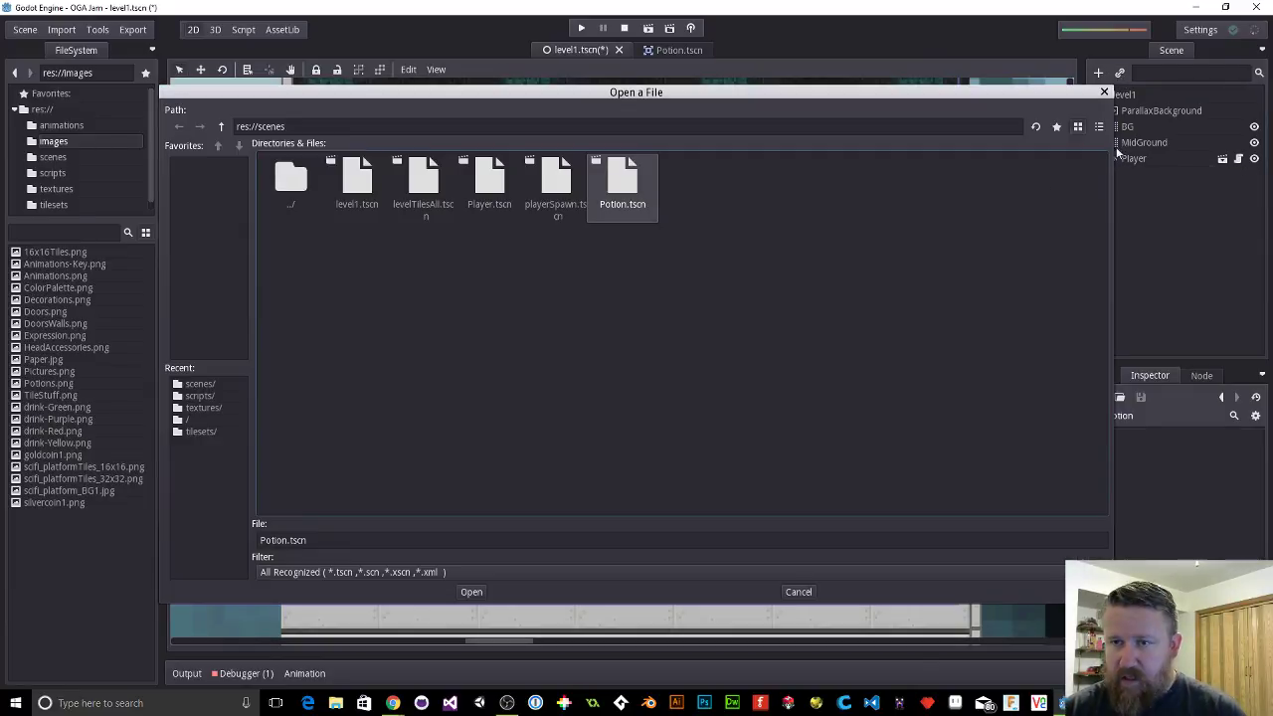
pyautogui.click(472, 592)
pyautogui.click(637, 362)
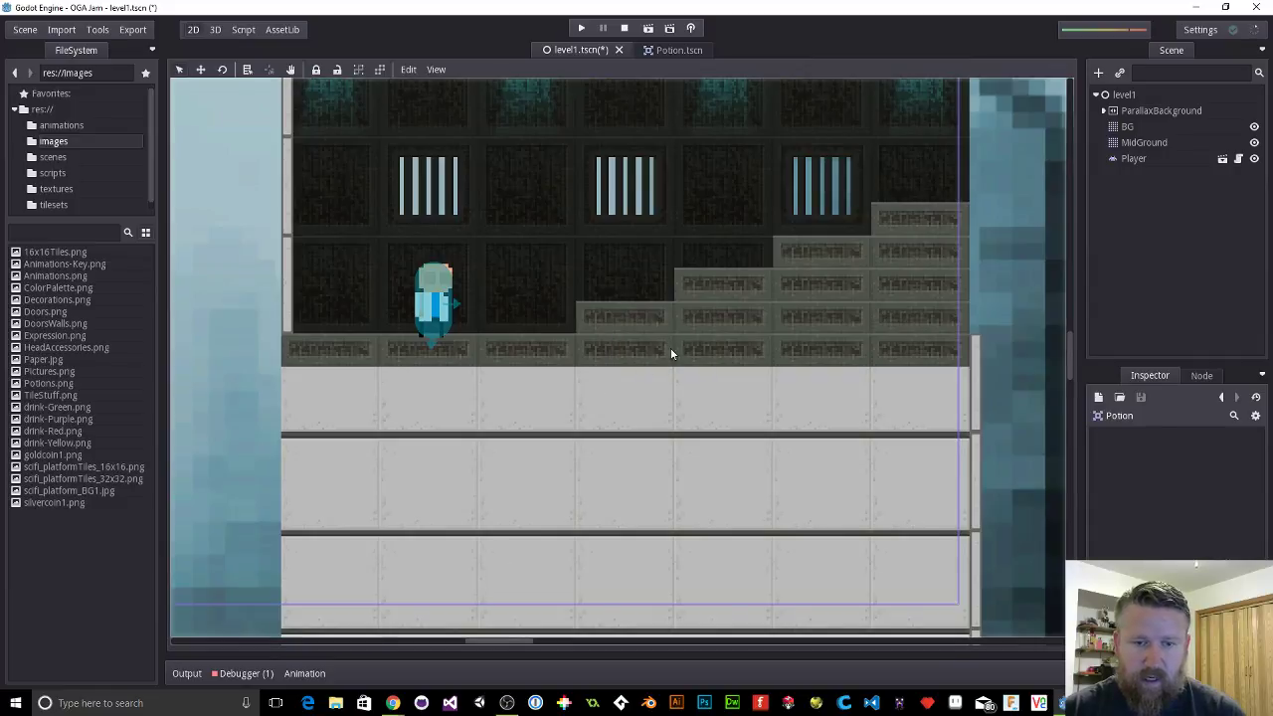
# Step: Instance Potion.tscn as a child of the level1 root node
pyautogui.click(1123, 94)
pyautogui.click(1119, 73)
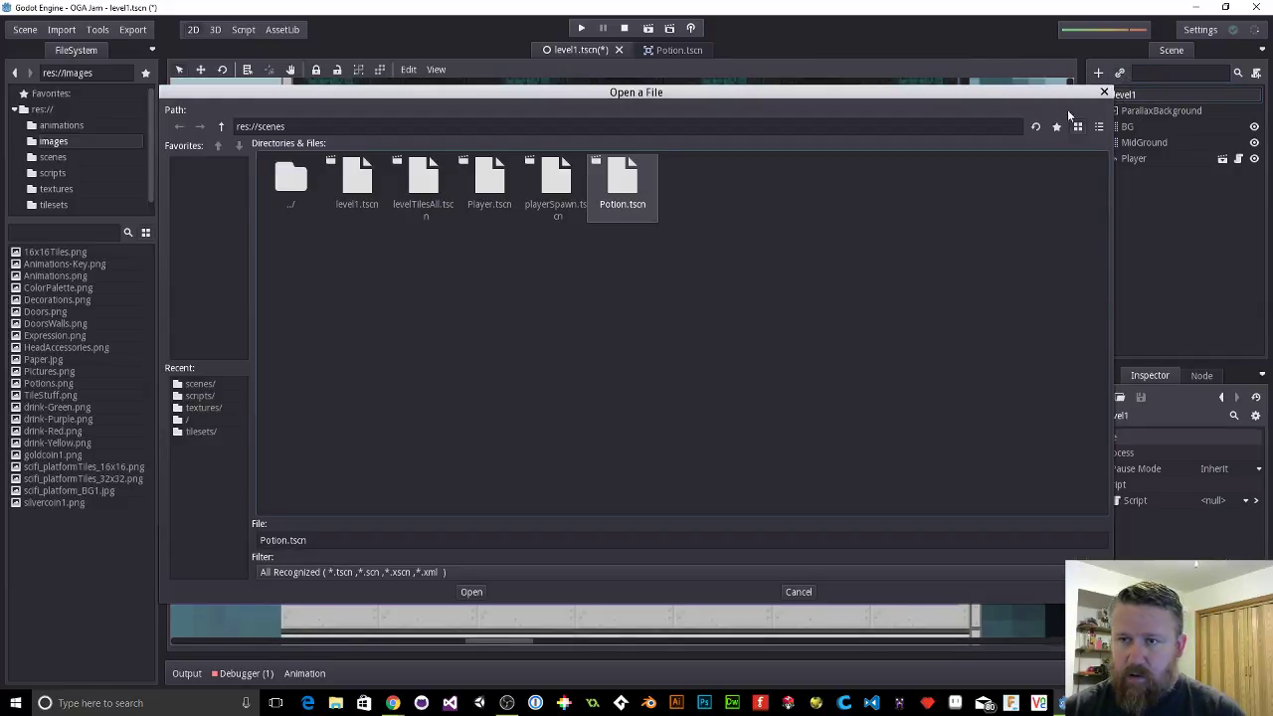
pyautogui.doubleClick(618, 191)
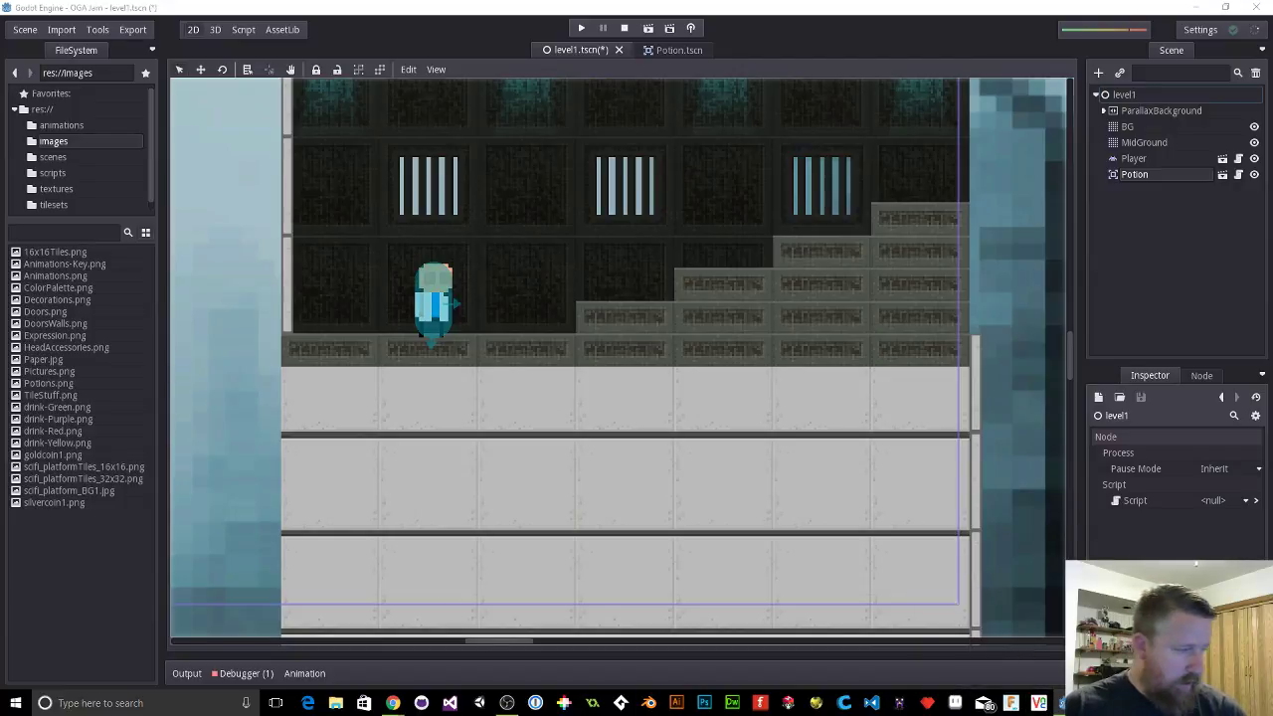
# Step: Bring the Godot console window into view, review its script errors, and return to the level1 scene
pyautogui.hotkey('alt', 'Tab')
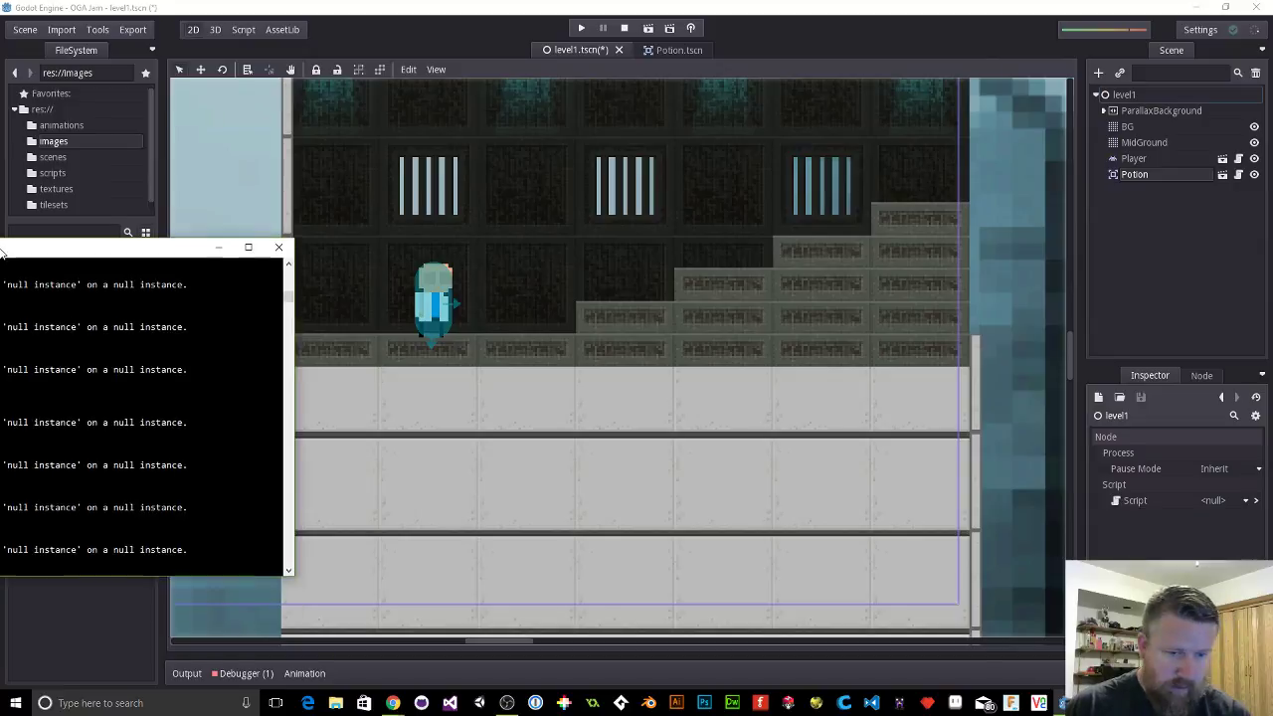
pyautogui.moveTo(3, 255); pyautogui.dragTo(457, 262)
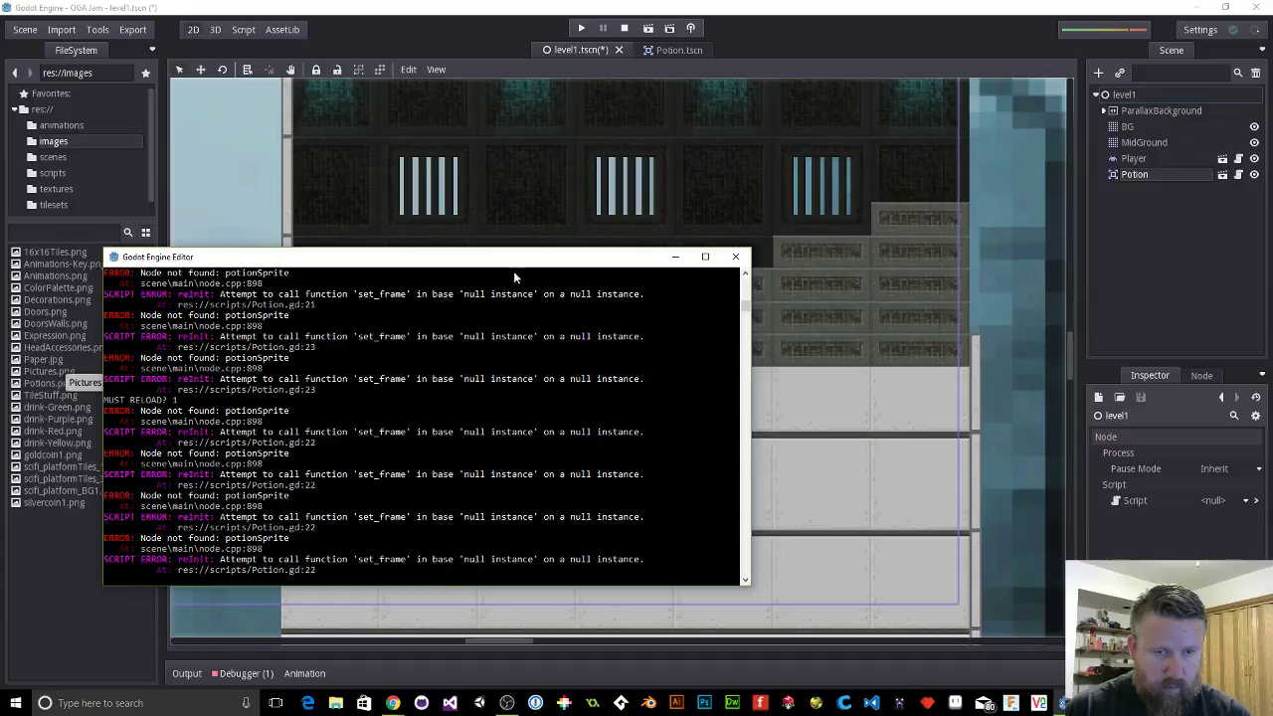
pyautogui.click(397, 208)
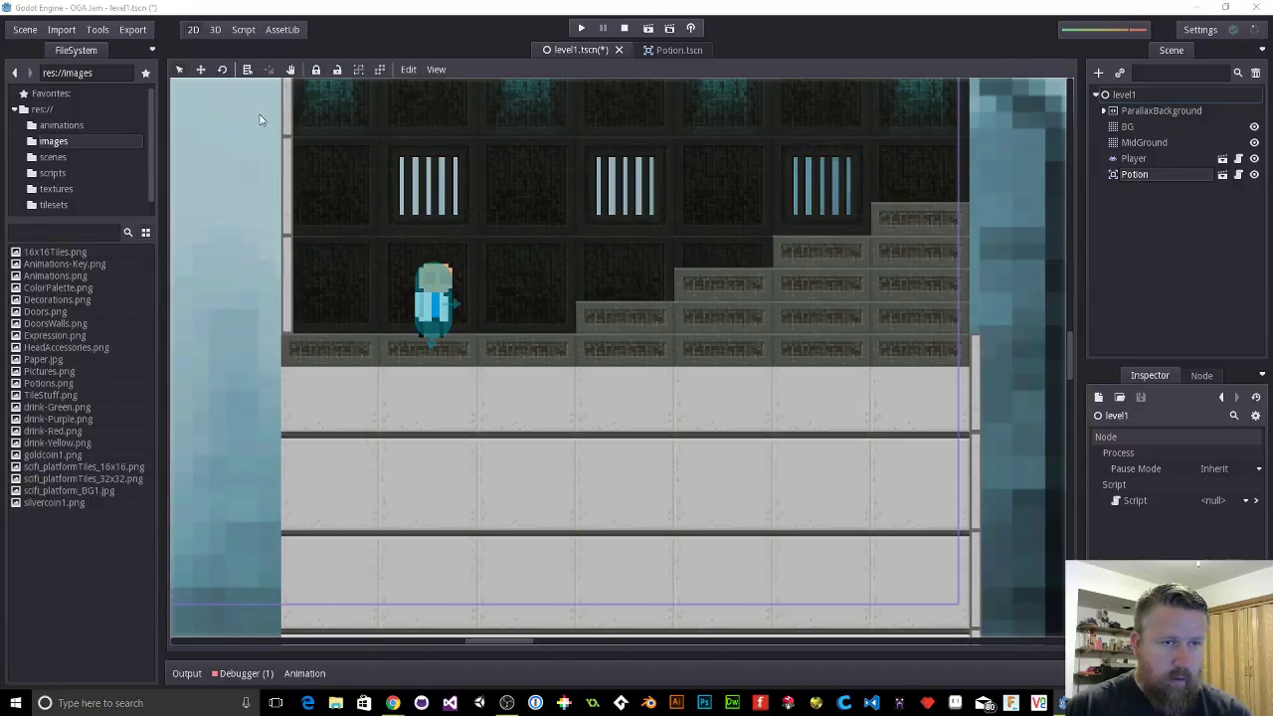
# Step: Move the Potion instance from the level origin to the foot of the stairs beside the player
pyautogui.scroll(-3, 233, 136)
pyautogui.moveTo(233, 136); pyautogui.dragTo(704, 405)
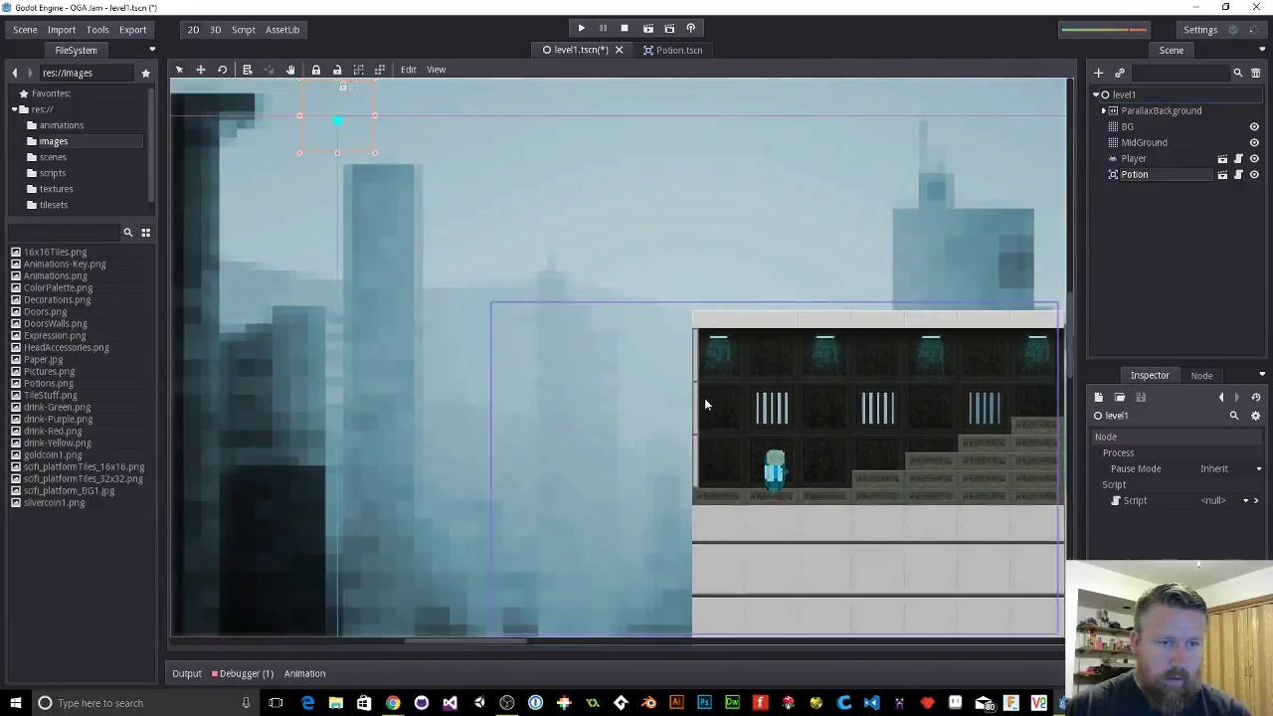
pyautogui.moveTo(382, 171); pyautogui.dragTo(935, 538)
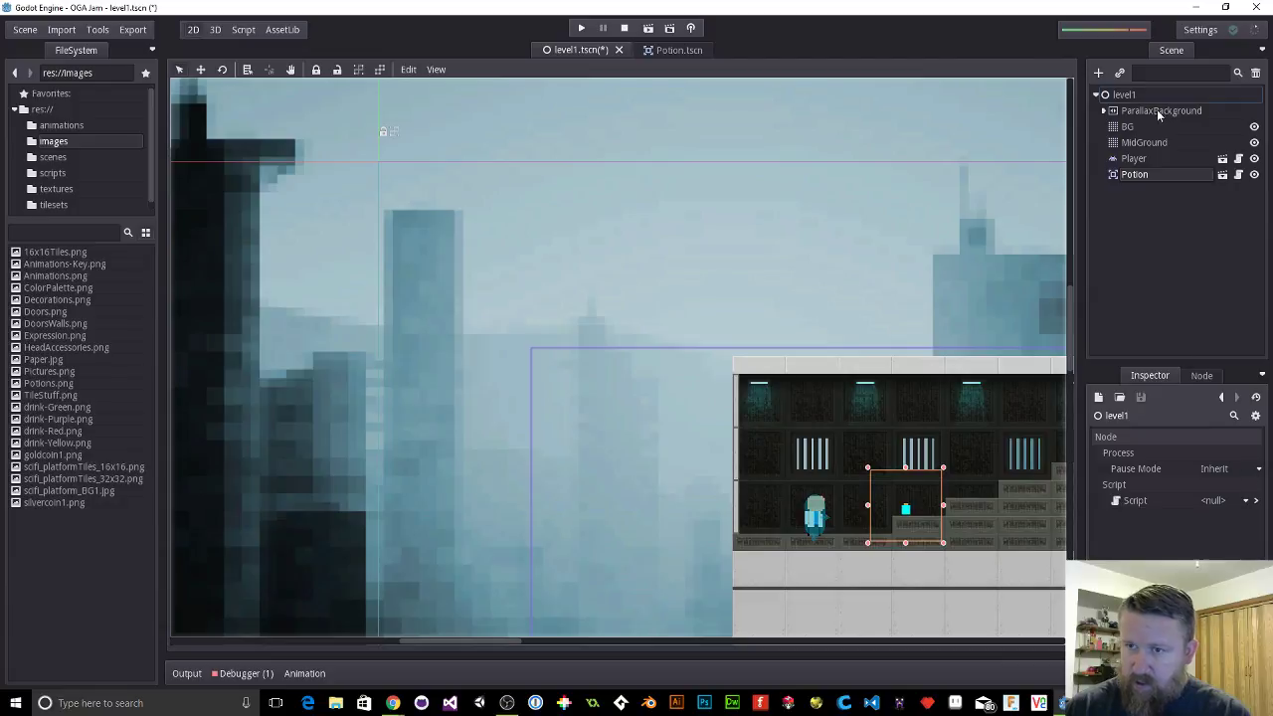
# Step: Set the Potion instance's Fill Level to med and Color to yellow, and save the level1 scene
pyautogui.click(1131, 175)
pyautogui.click(1241, 456)
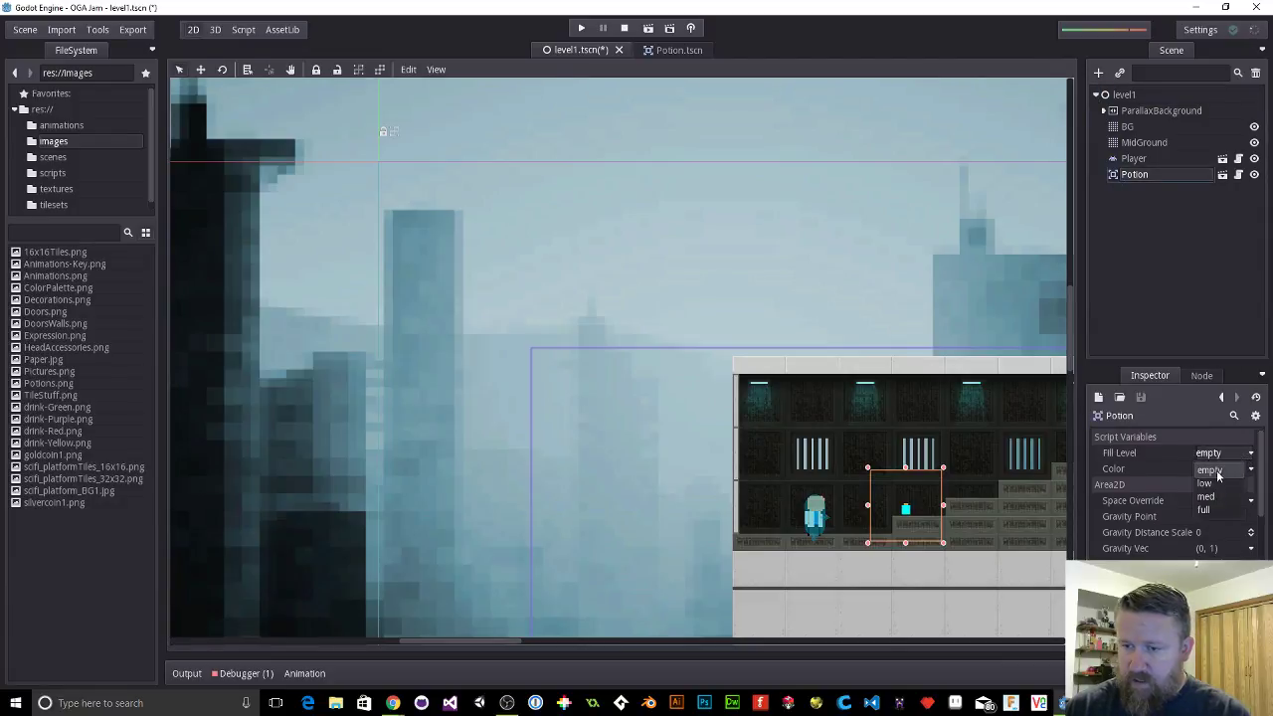
pyautogui.click(1224, 500)
pyautogui.click(1221, 469)
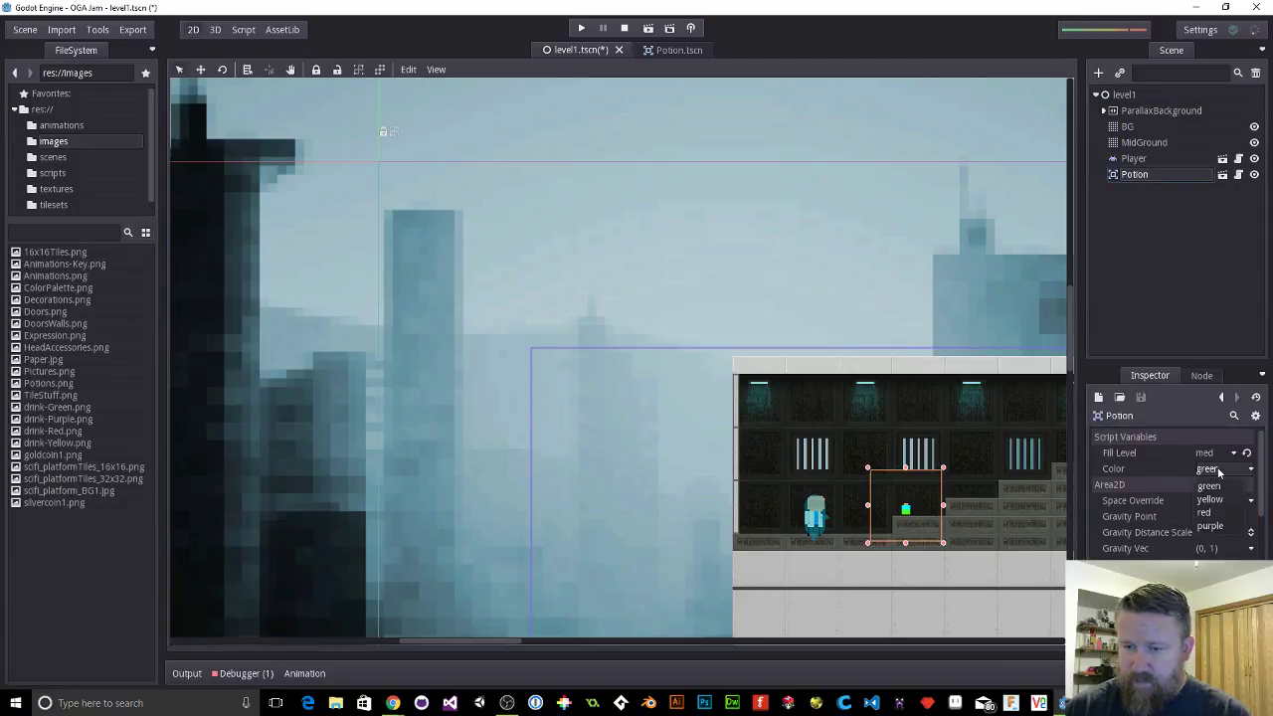
pyautogui.click(1207, 500)
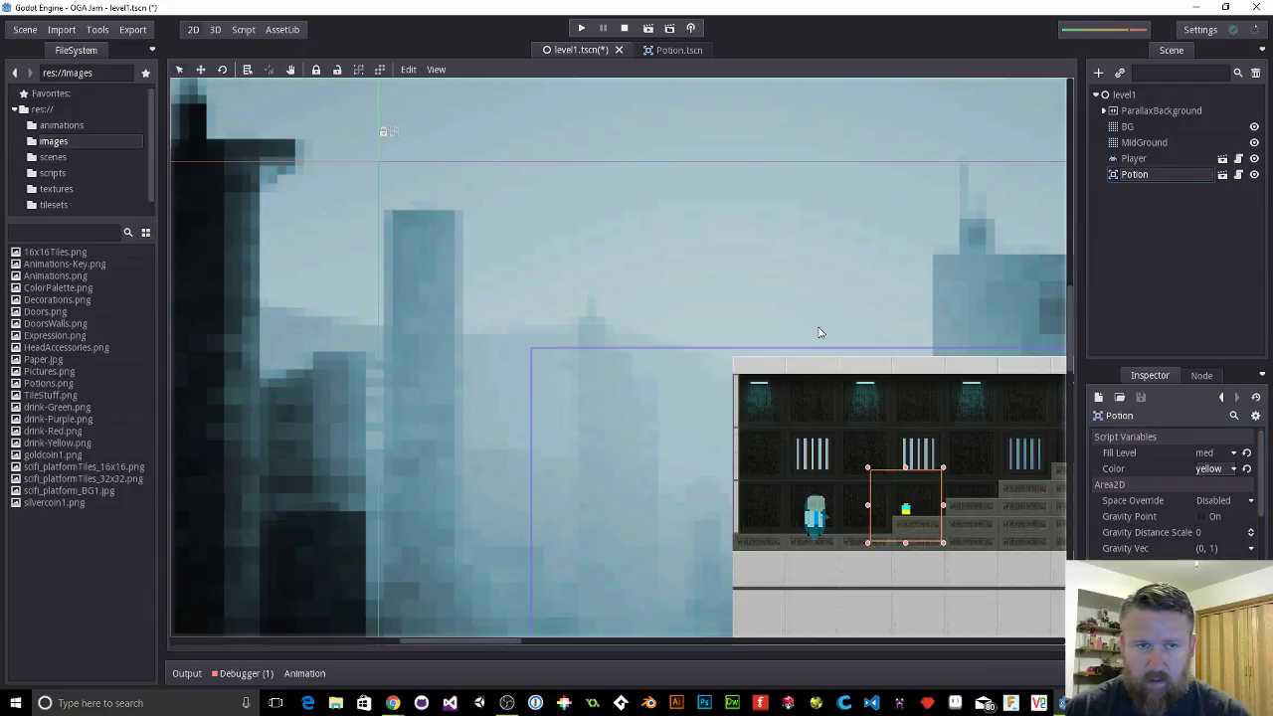
pyautogui.hotkey('ctrl', 's')
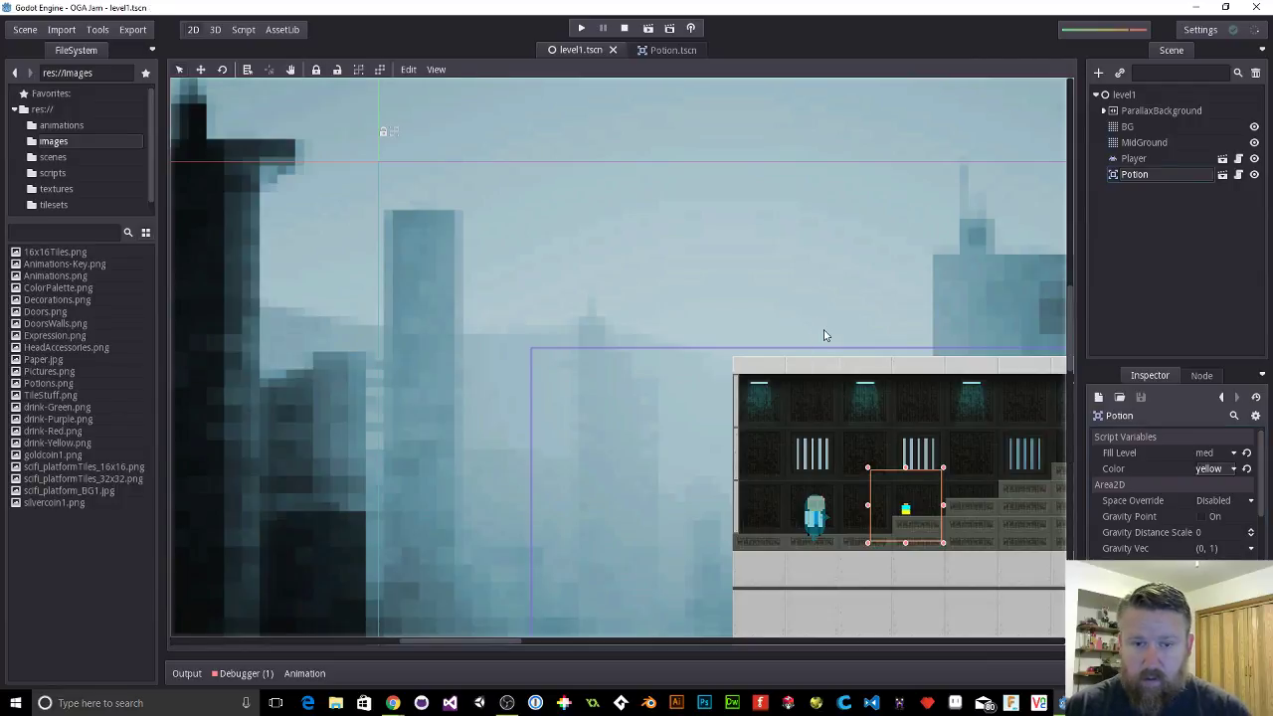
# Step: Run the project and examine both stack frames of the set_frame error in Potion.gd
pyautogui.click(580, 30)
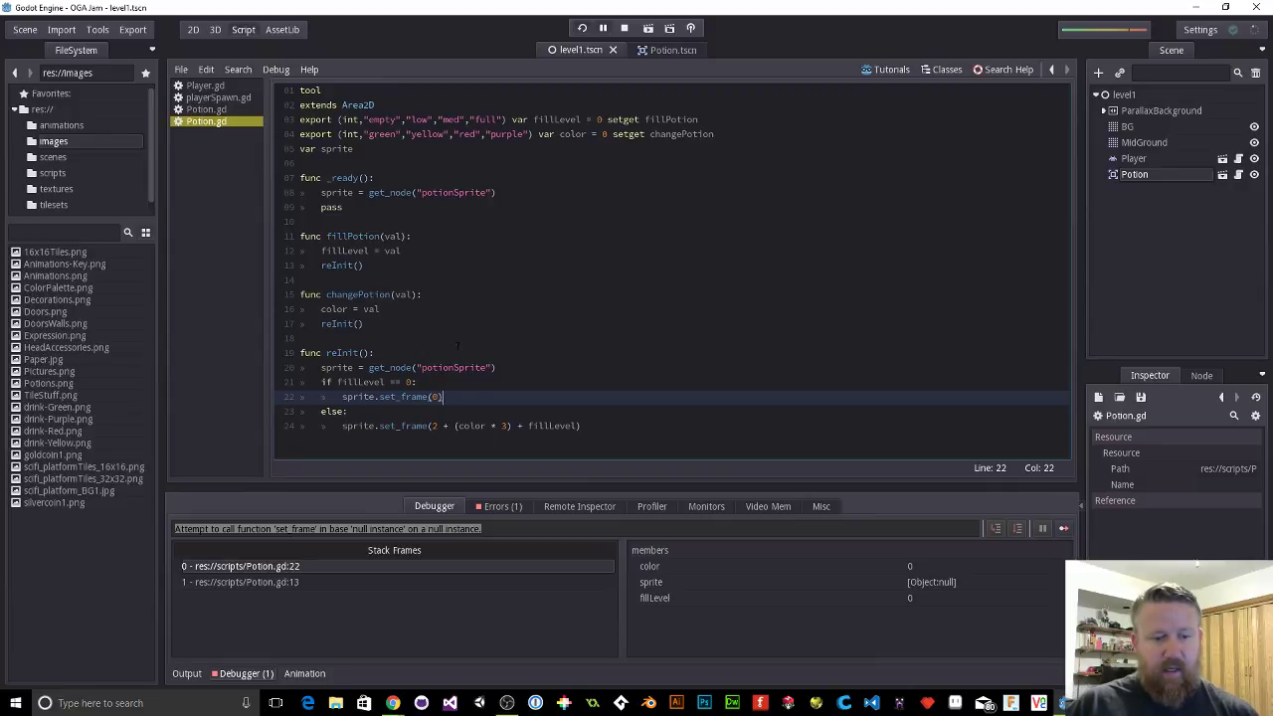
pyautogui.click(319, 528)
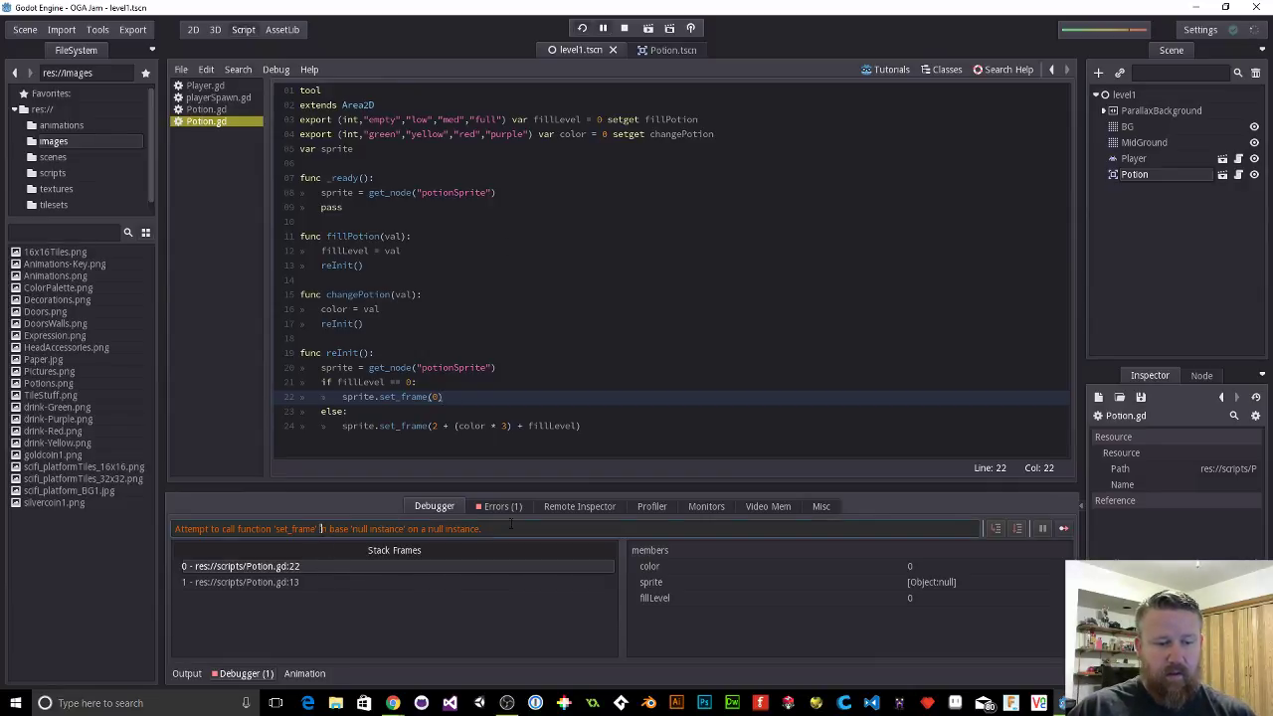
pyautogui.click(262, 565)
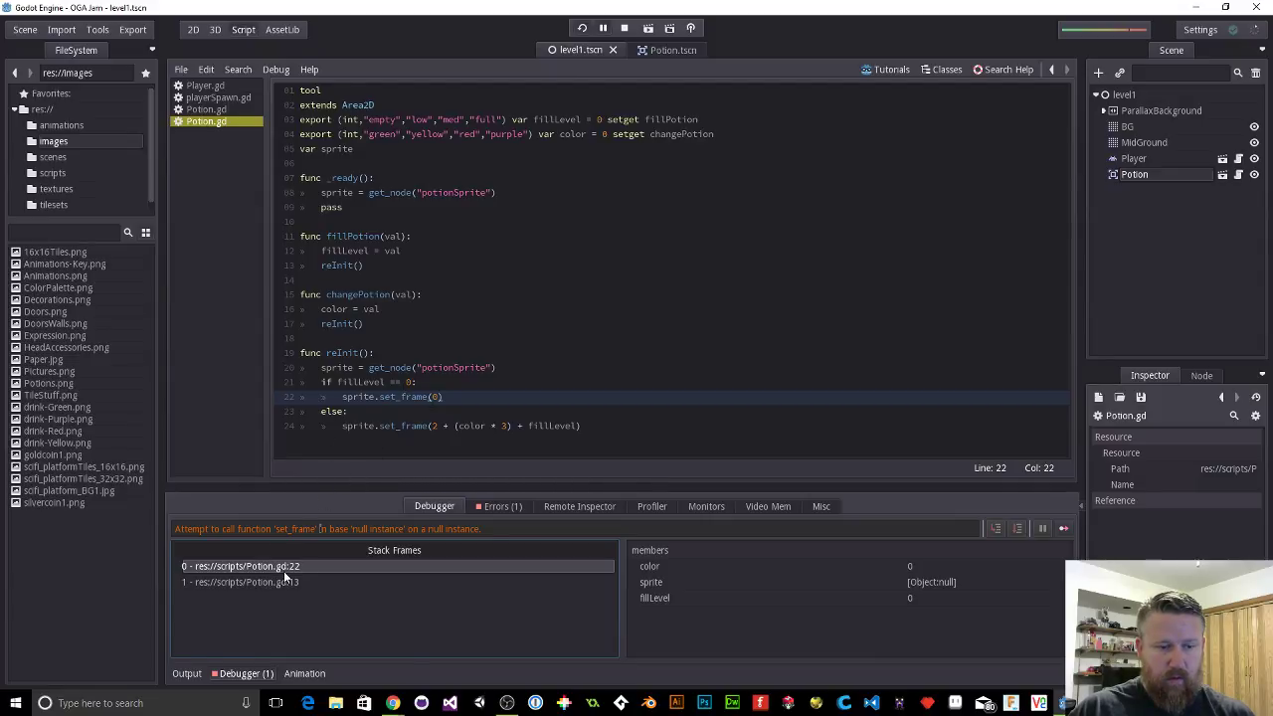
pyautogui.click(246, 580)
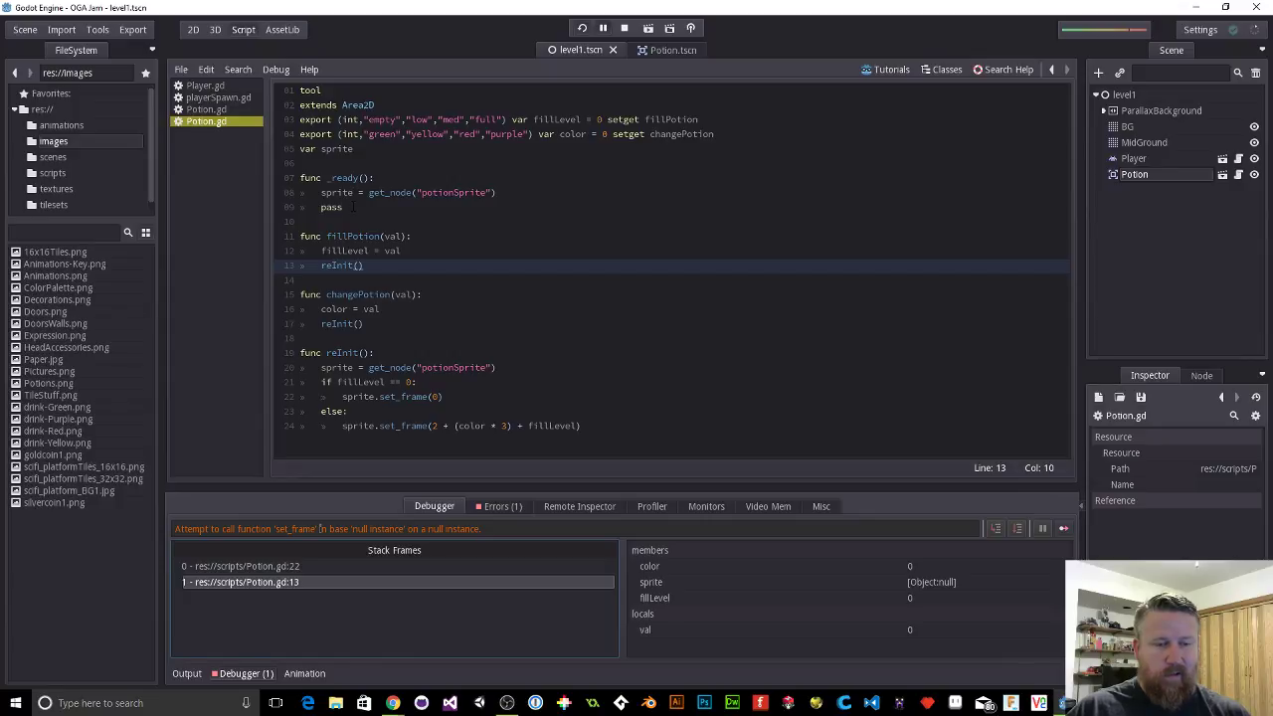
pyautogui.click(463, 339)
# Step: Close the Potion.tscn scene and keep level1.tscn open
pyautogui.click(653, 50)
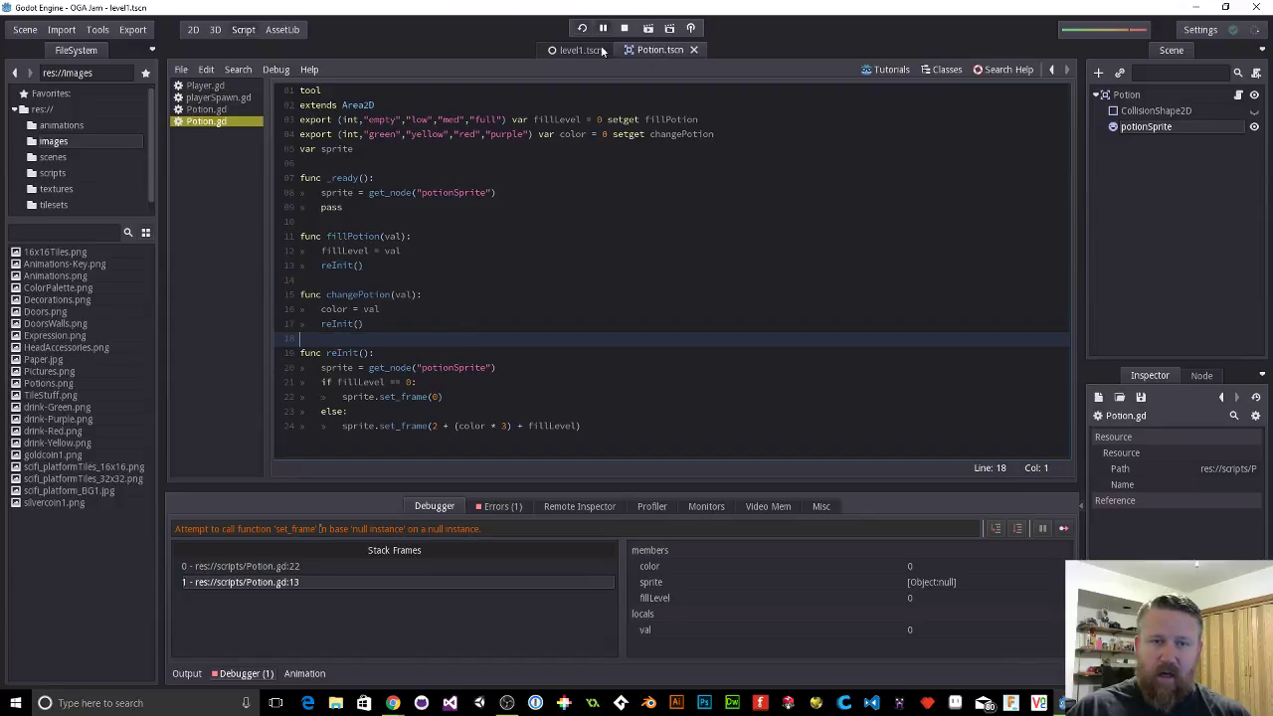
pyautogui.click(601, 51)
pyautogui.click(680, 53)
pyautogui.click(694, 49)
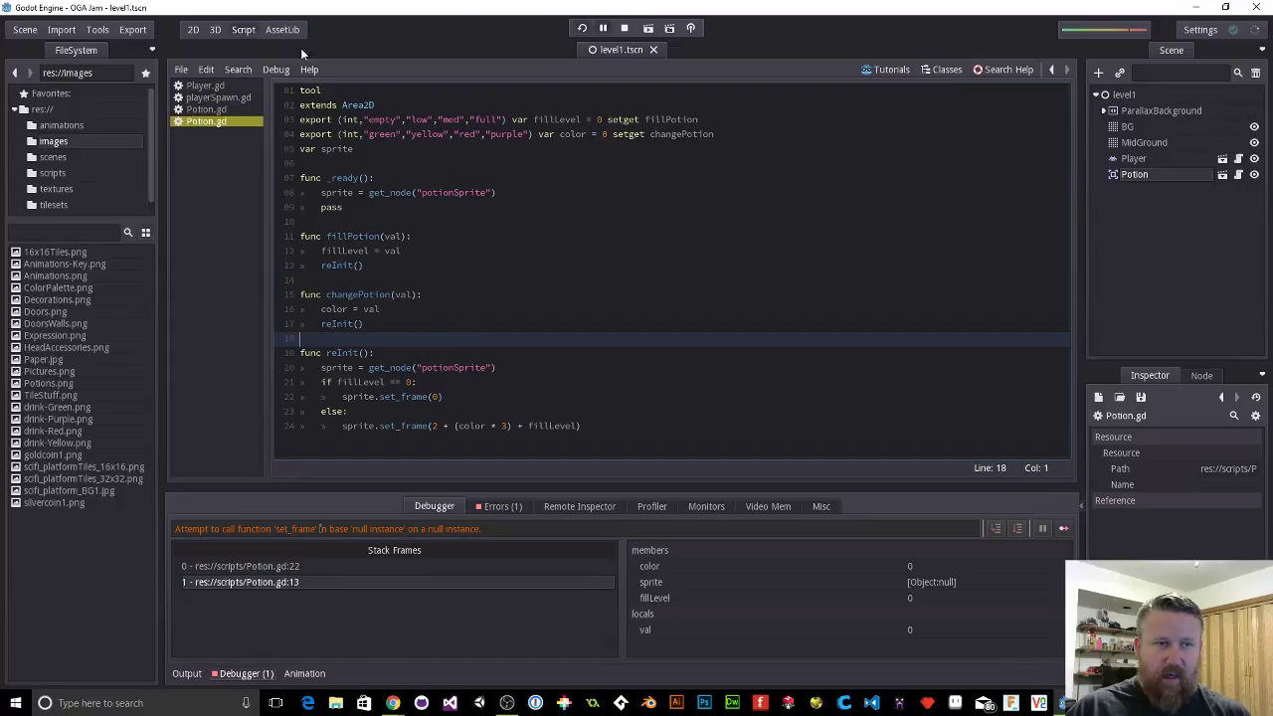
# Step: Return to the 2D view of level1 and delete the Potion instance beside the stairs
pyautogui.click(203, 32)
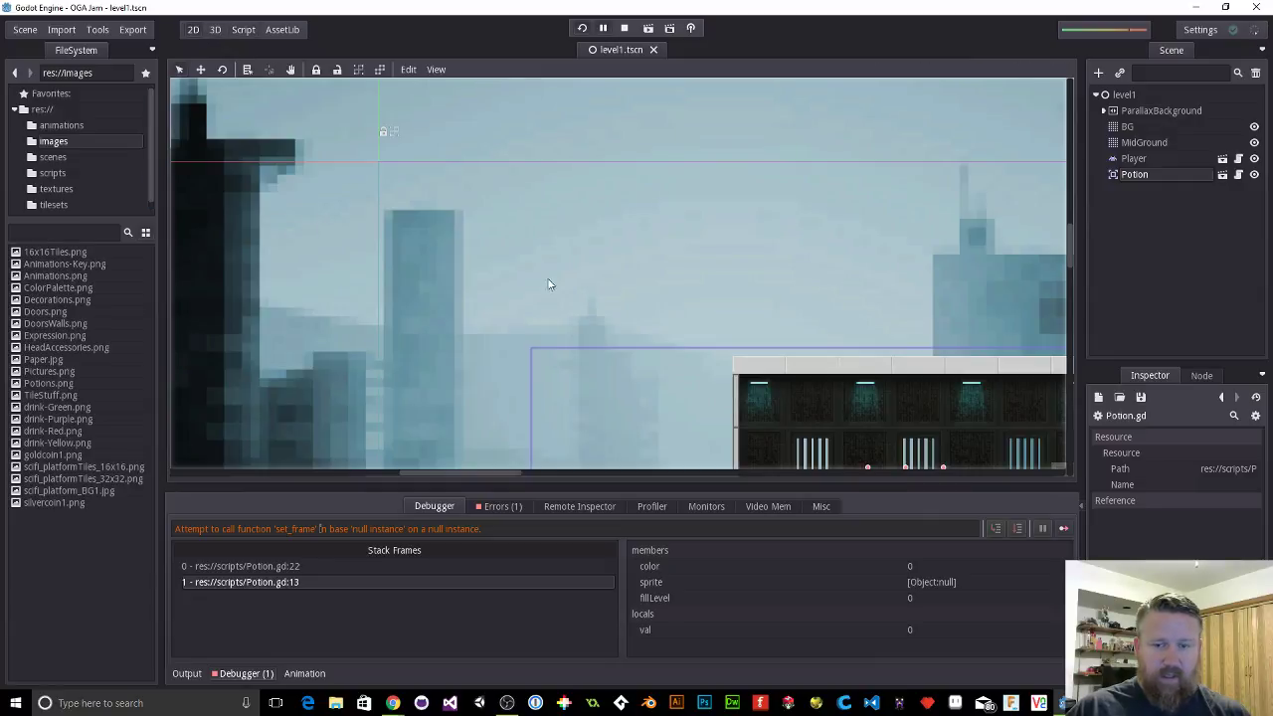
pyautogui.moveTo(971, 306); pyautogui.dragTo(823, 95)
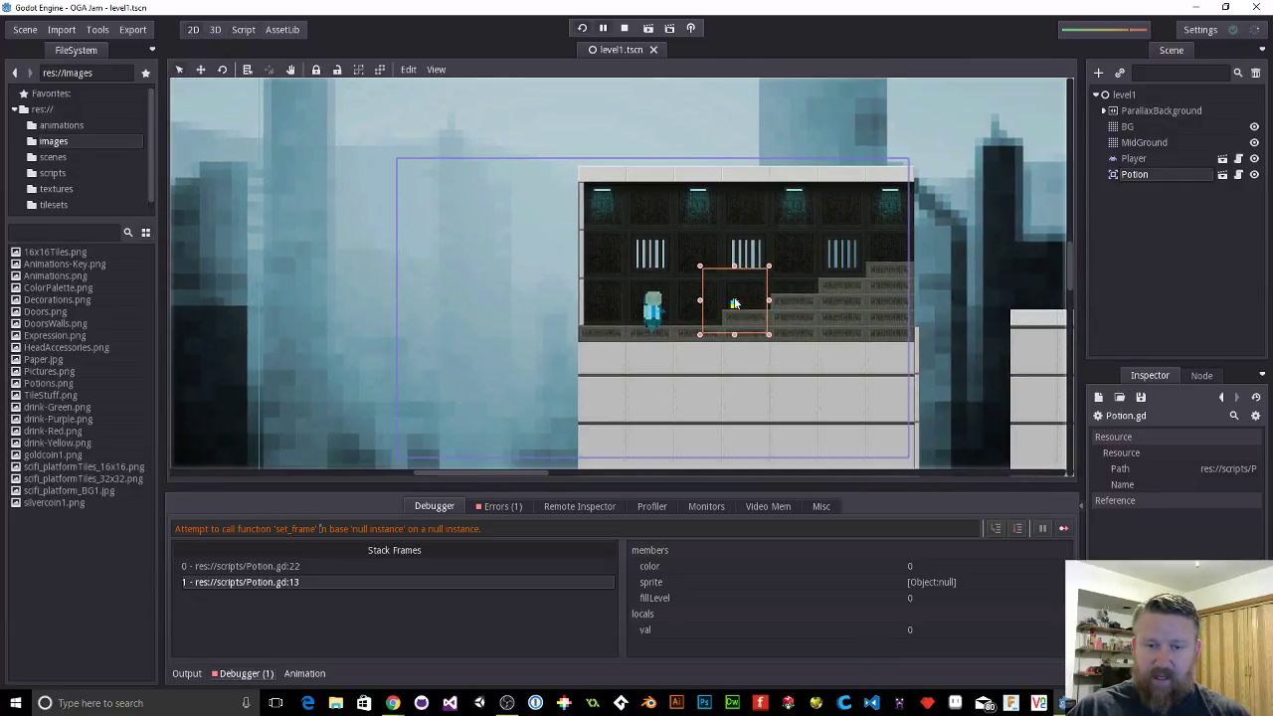
pyautogui.click(733, 303)
pyautogui.press('Delete')
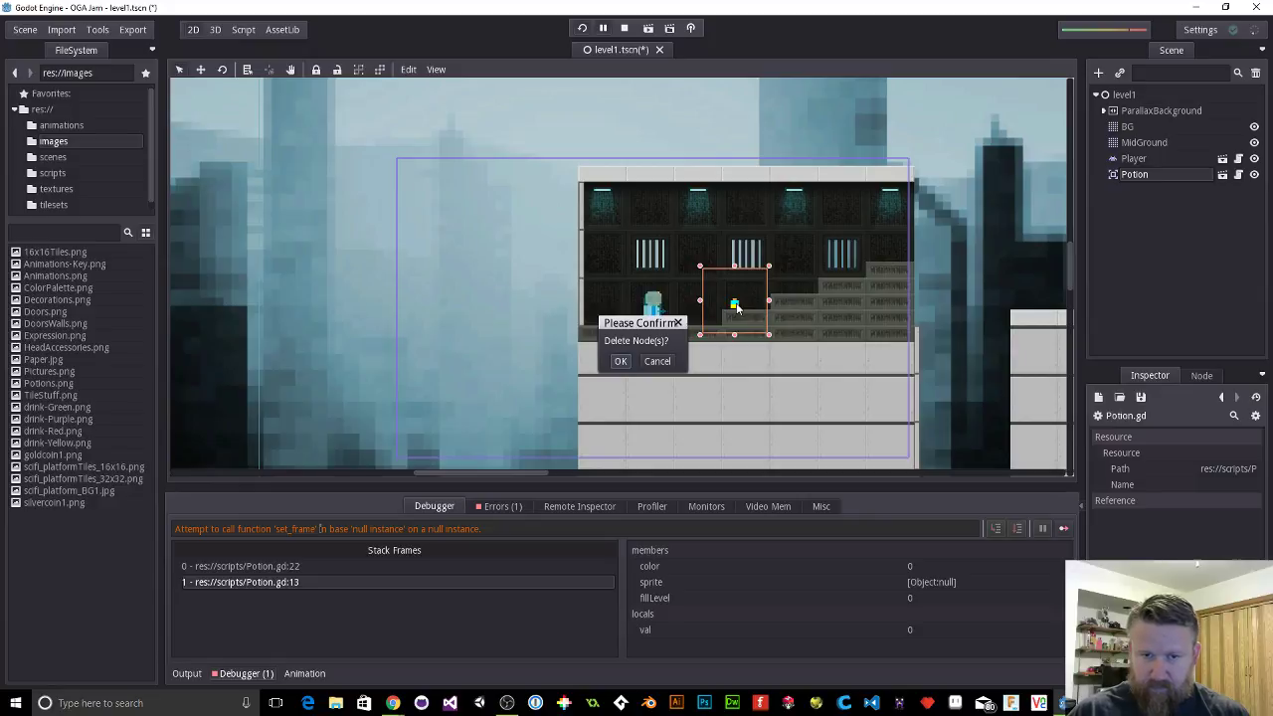
pyautogui.click(620, 360)
# Step: Toggle the visibility of the BG and MidGround tile maps to examine which tiles each one holds
pyautogui.scroll(-3, 912, 240)
pyautogui.moveTo(913, 241); pyautogui.dragTo(727, 189)
pyautogui.scroll(-2, 751, 119)
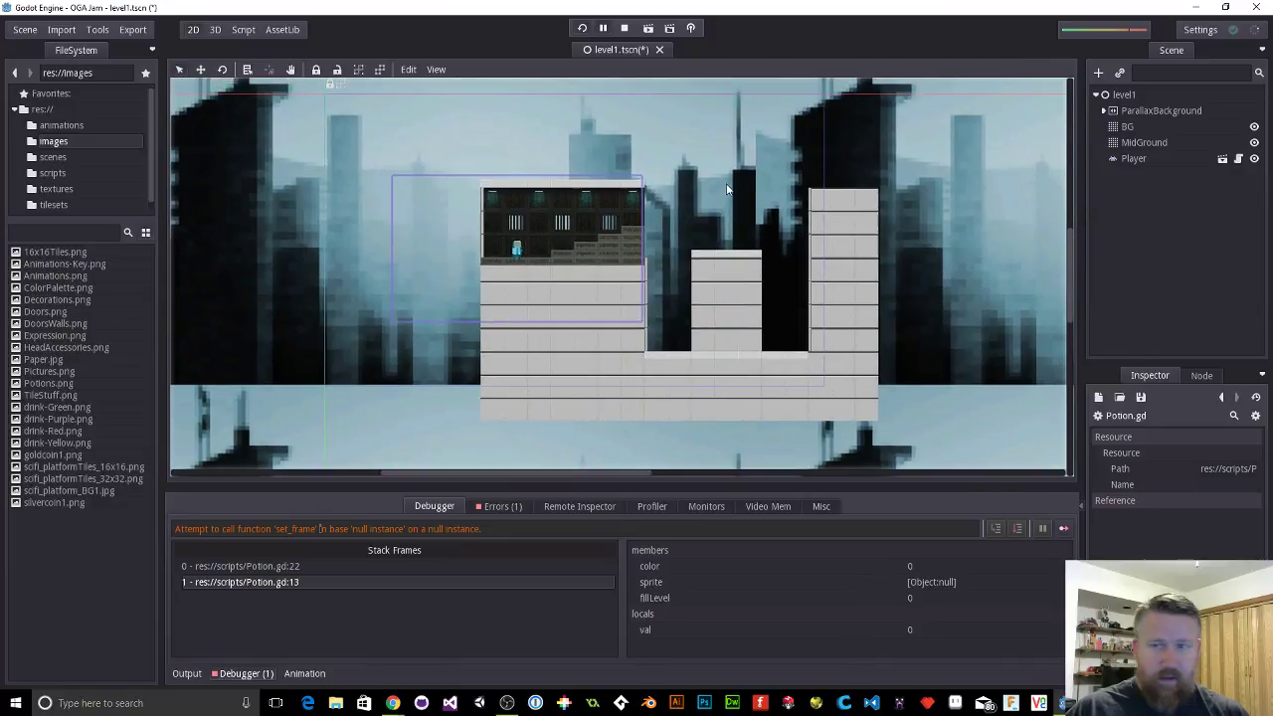
pyautogui.click(1122, 130)
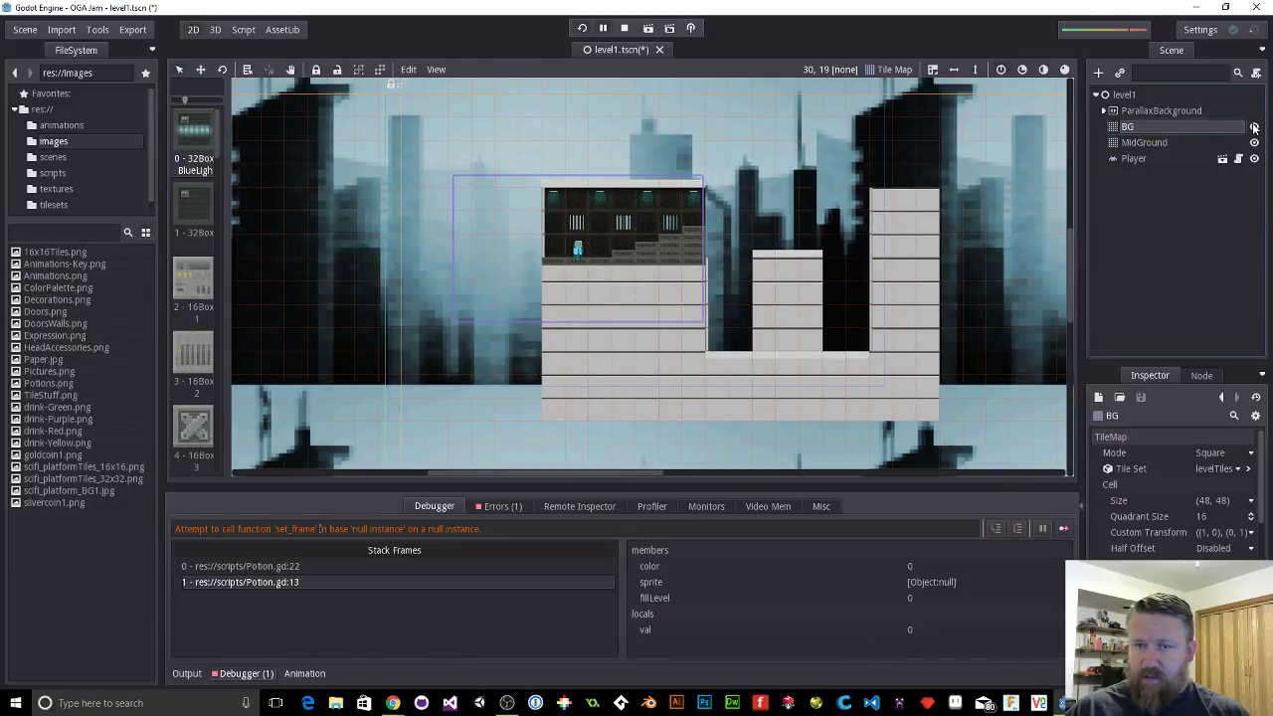
pyautogui.click(1254, 126)
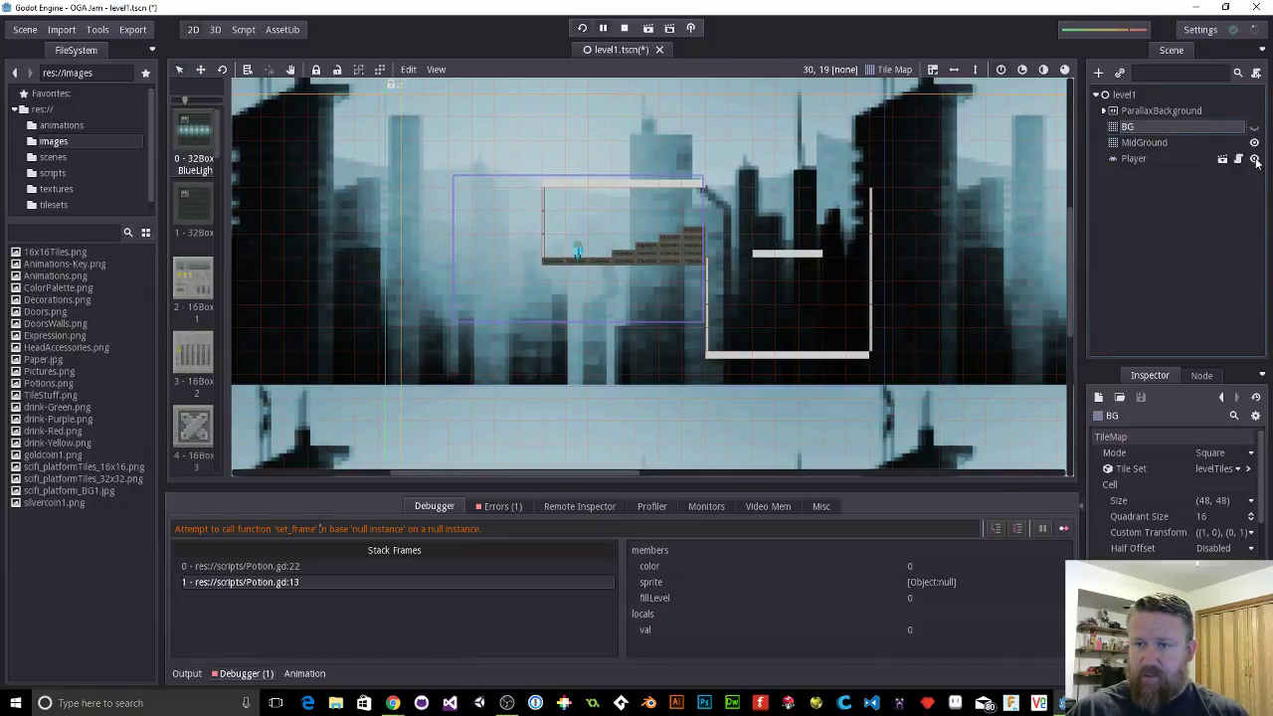
pyautogui.click(1254, 143)
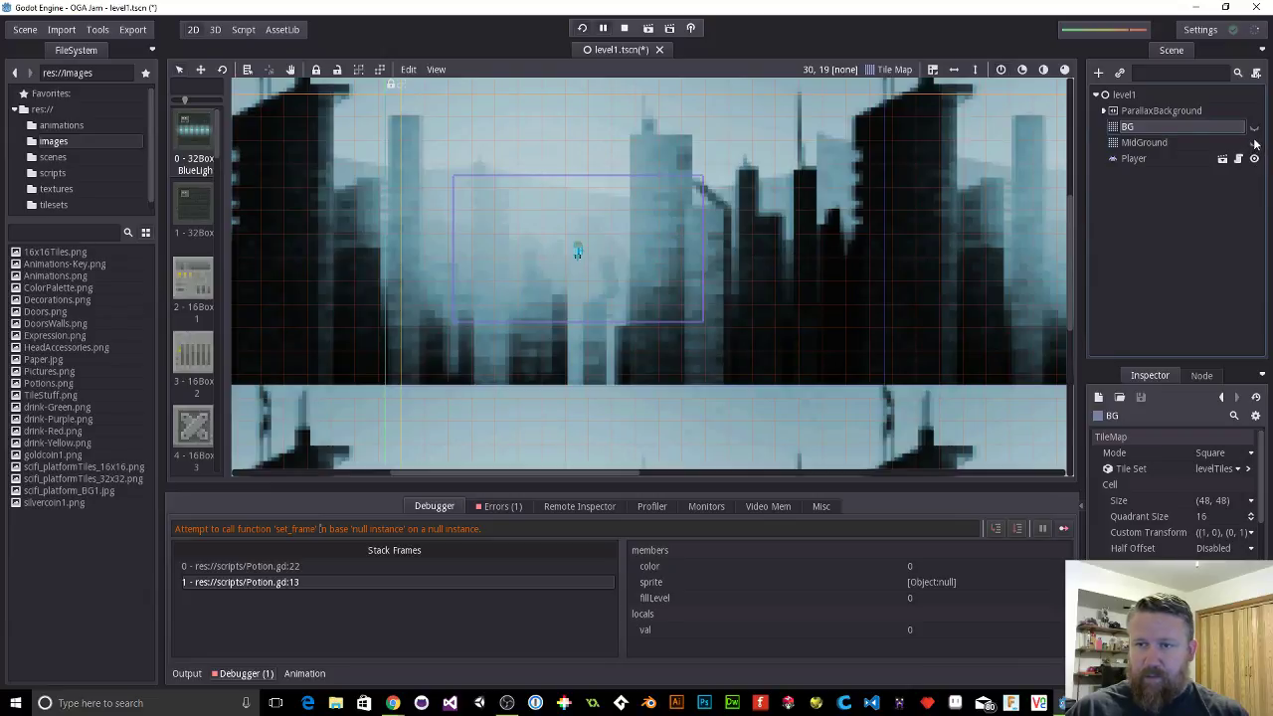
pyautogui.click(1253, 142)
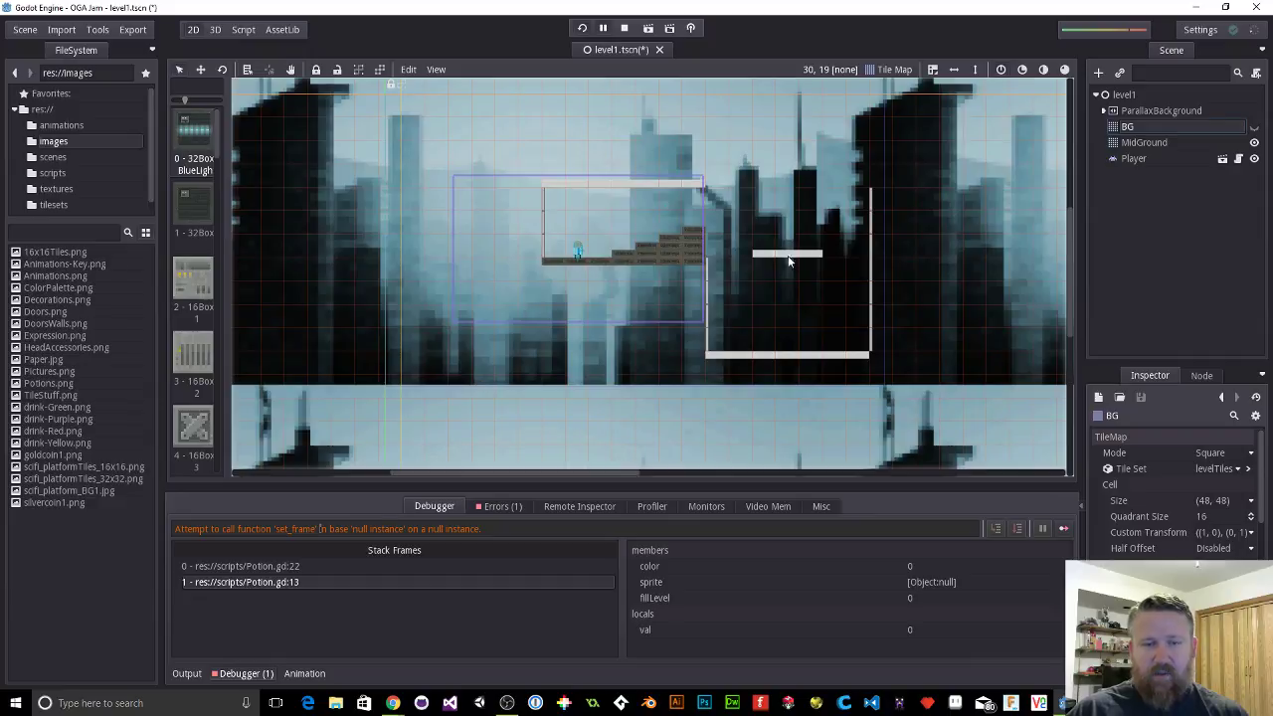
pyautogui.click(1254, 128)
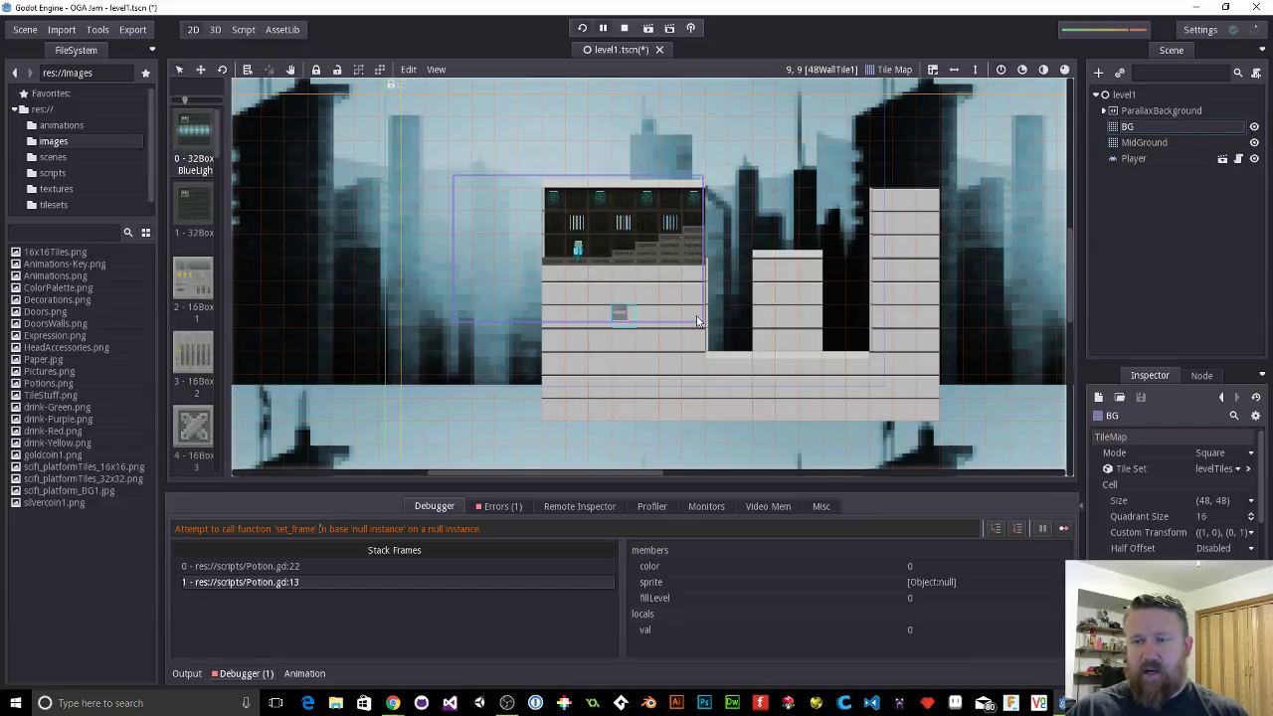
# Step: Expand ParallaxBackground in the scene tree and hide its ParallaxLayer
pyautogui.click(1101, 110)
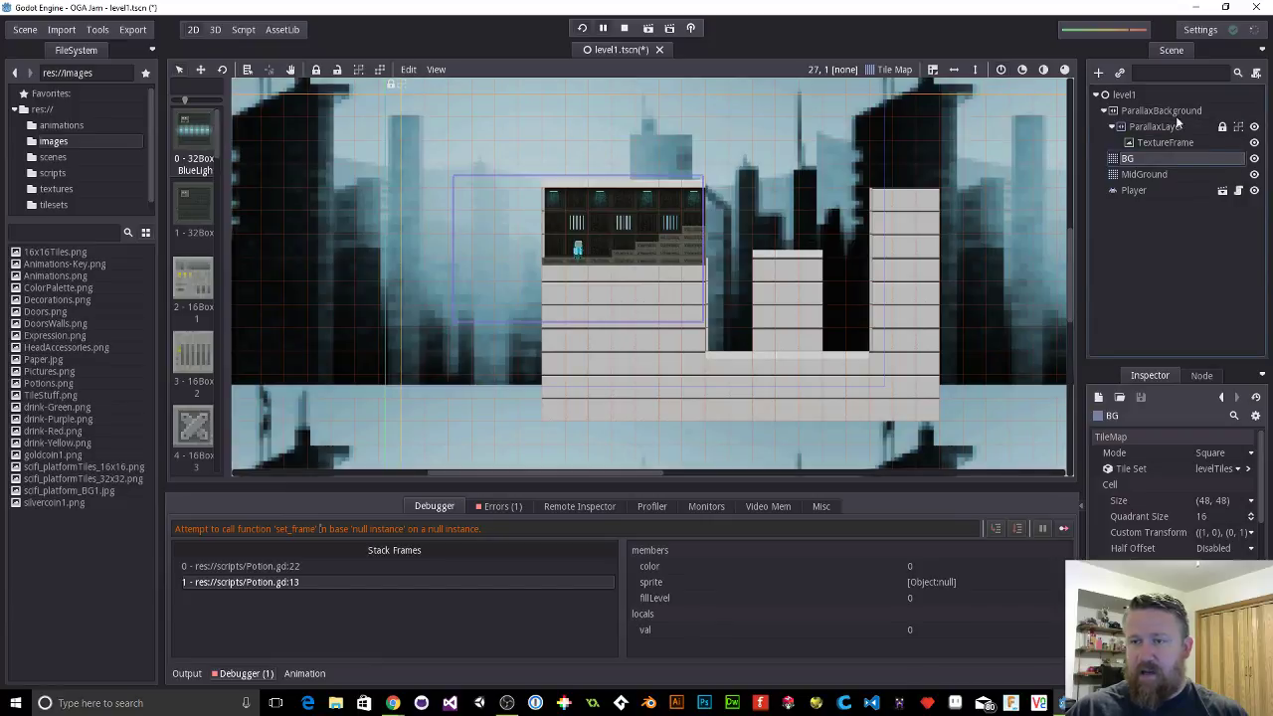
pyautogui.click(1254, 126)
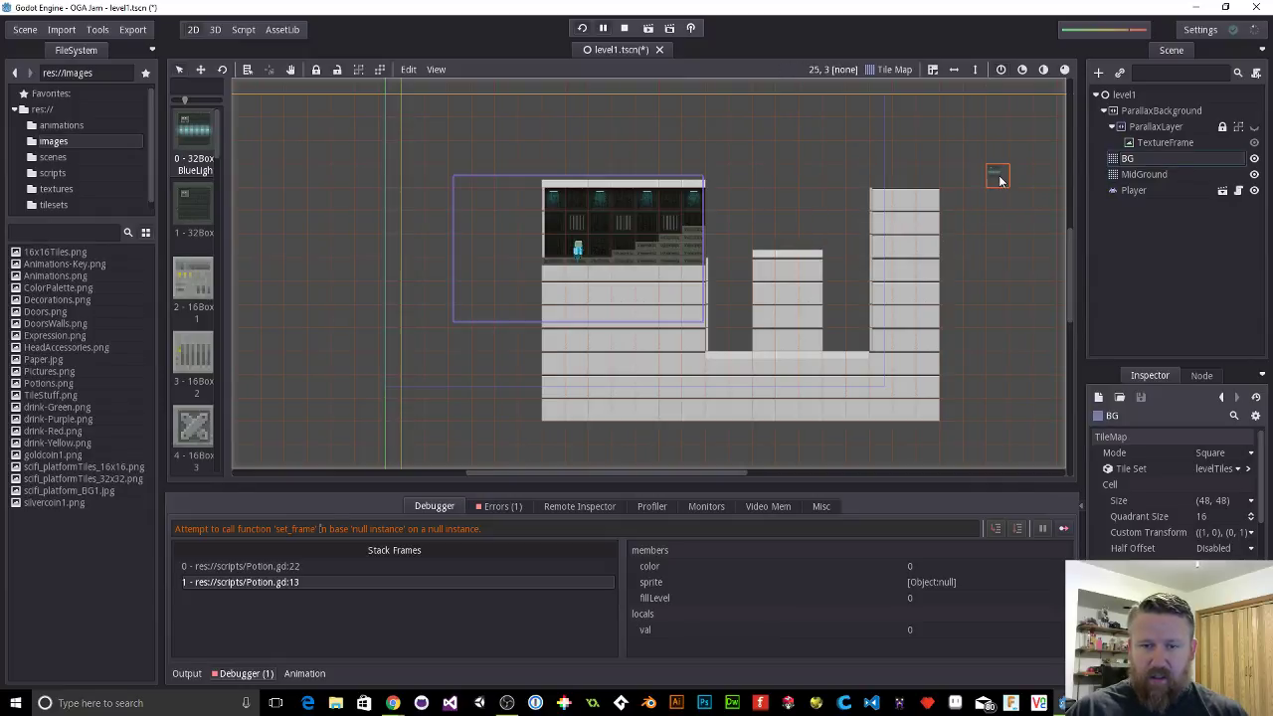
# Step: Paint a 32Box BlueLight tile and a plain 32Box tile to its left on MidGround, above the middle platform
pyautogui.moveTo(999, 179); pyautogui.dragTo(866, 148)
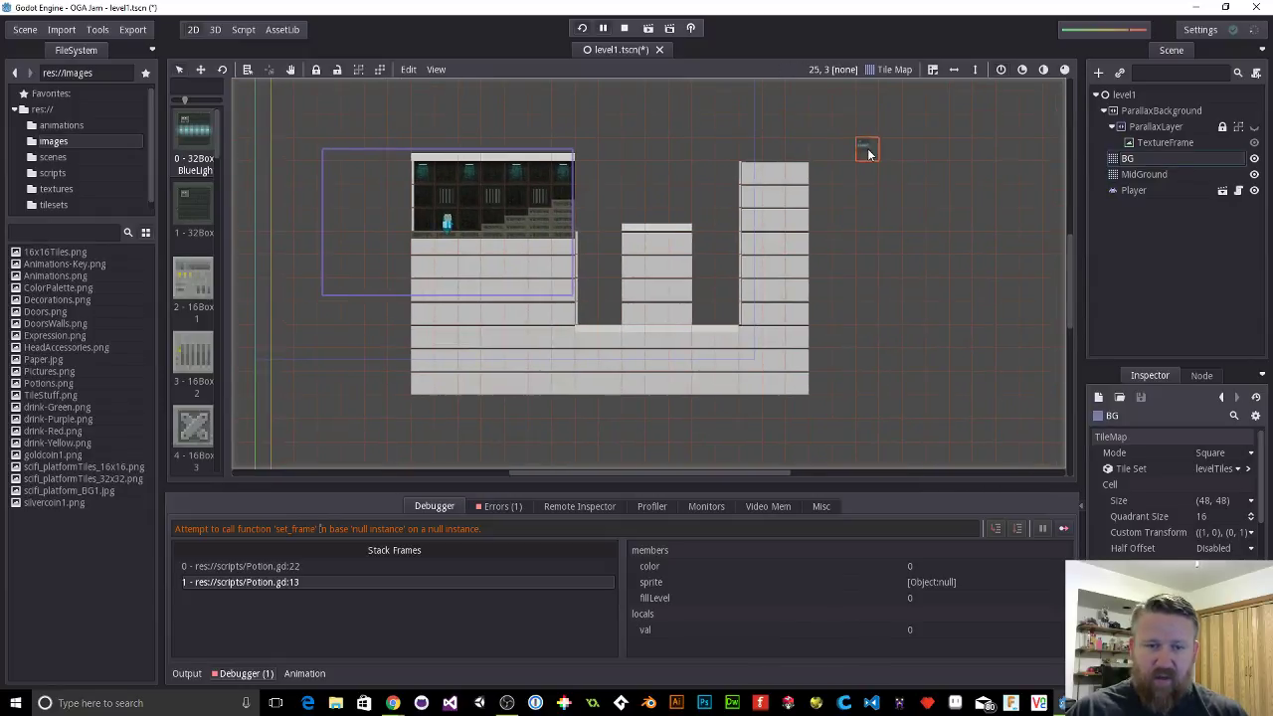
pyautogui.click(1141, 176)
pyautogui.scroll(6, 656, 216)
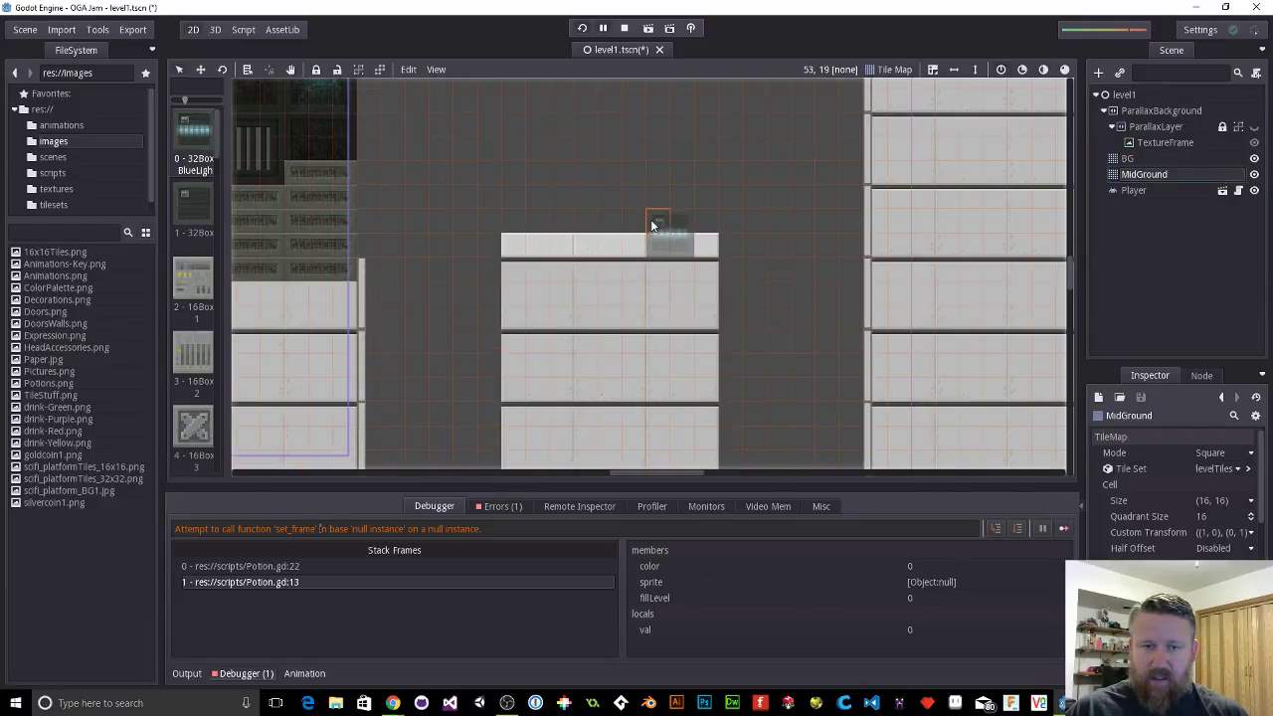
pyautogui.scroll(1, 652, 226)
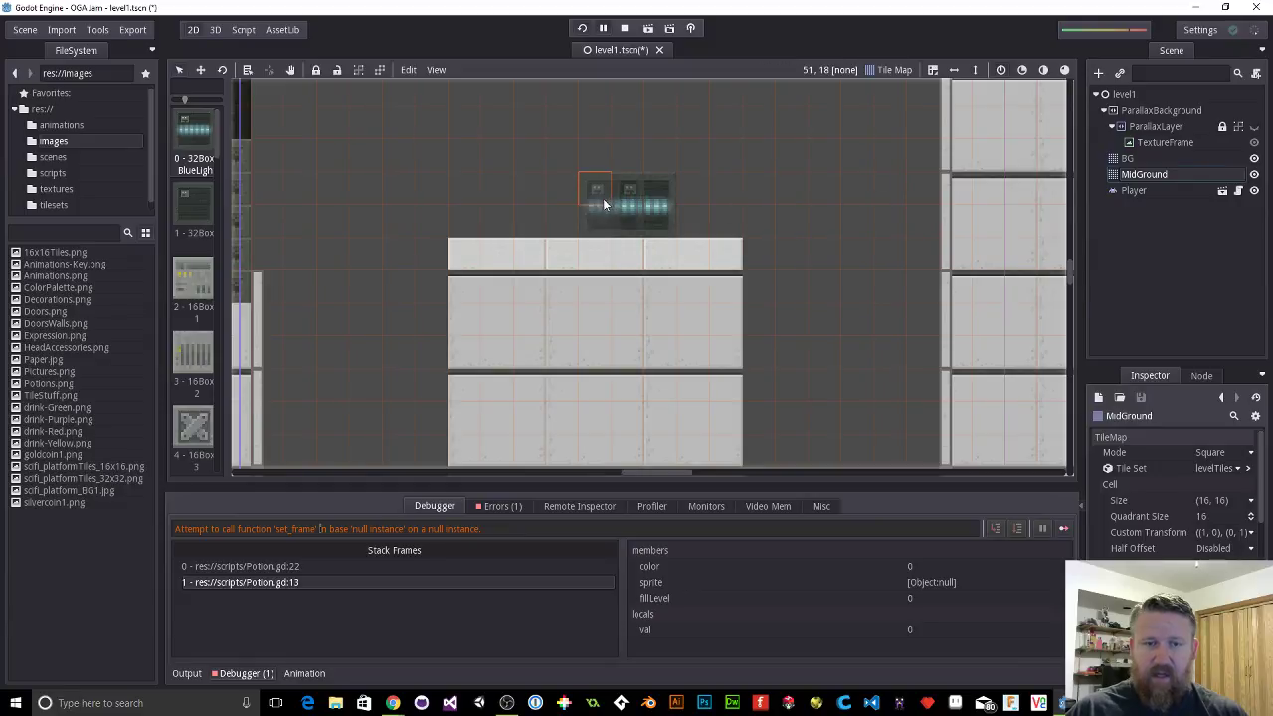
pyautogui.click(194, 208)
pyautogui.click(552, 196)
pyautogui.scroll(-2, 771, 262)
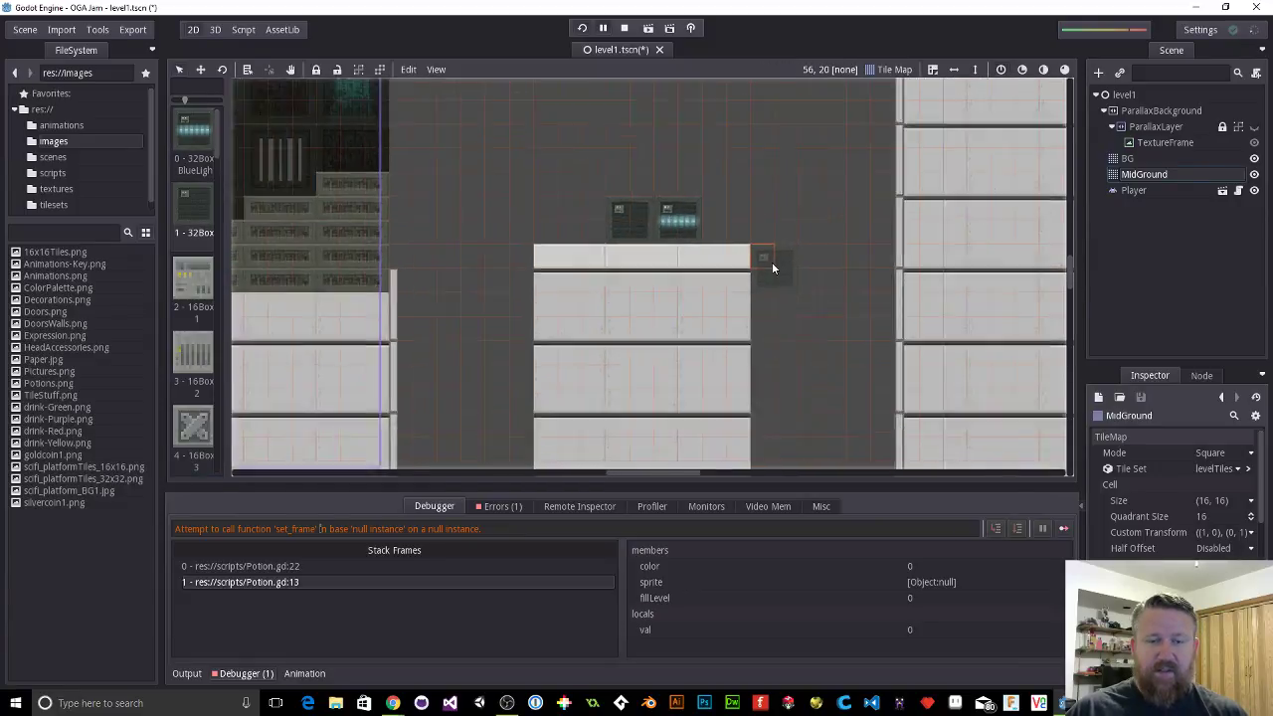
pyautogui.scroll(-2, 771, 261)
# Step: Run the game and jump the player up the stairs and across onto the two box tiles above the middle platform
pyautogui.press('F5')
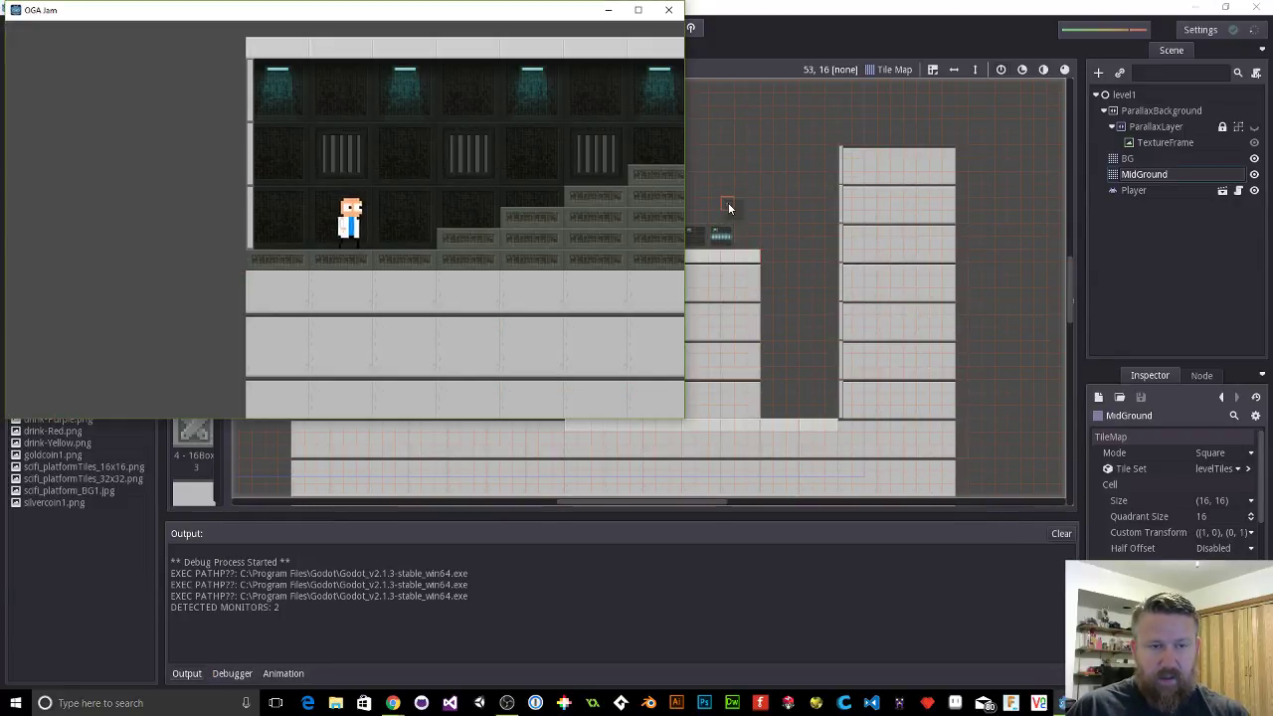
pyautogui.press('Right')
pyautogui.press('space')
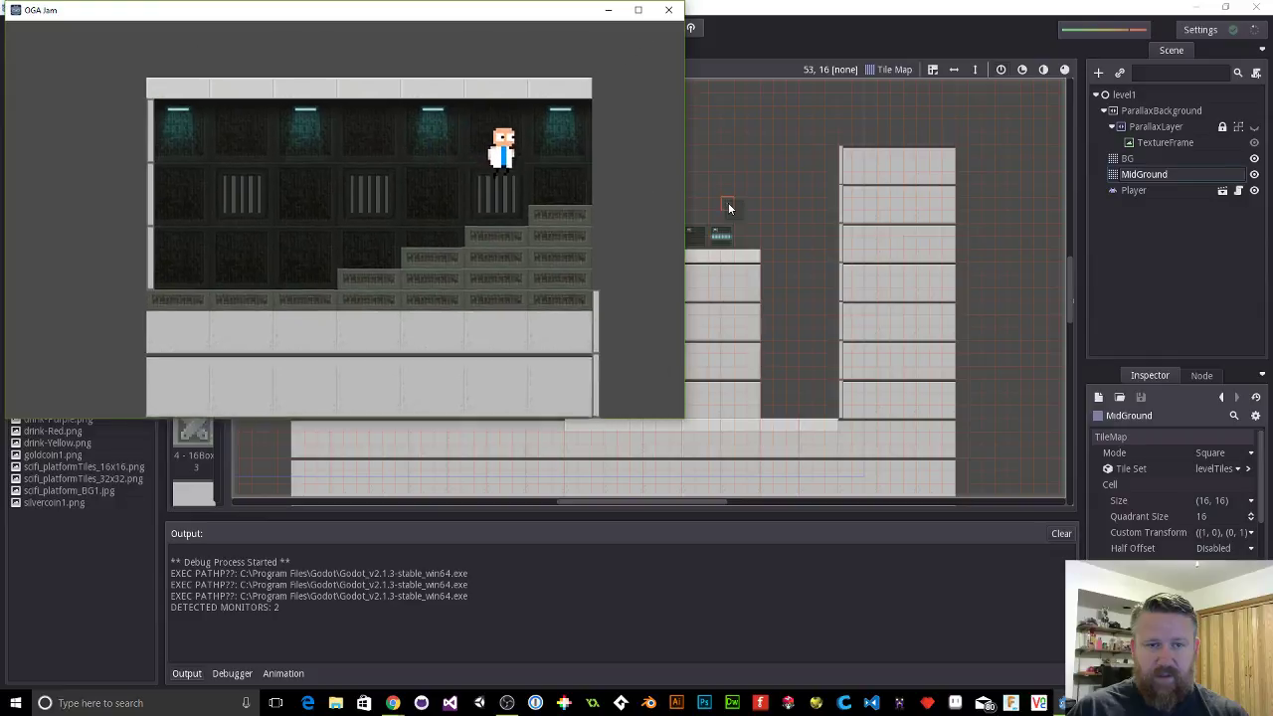
pyautogui.press('Right')
pyautogui.press('space')
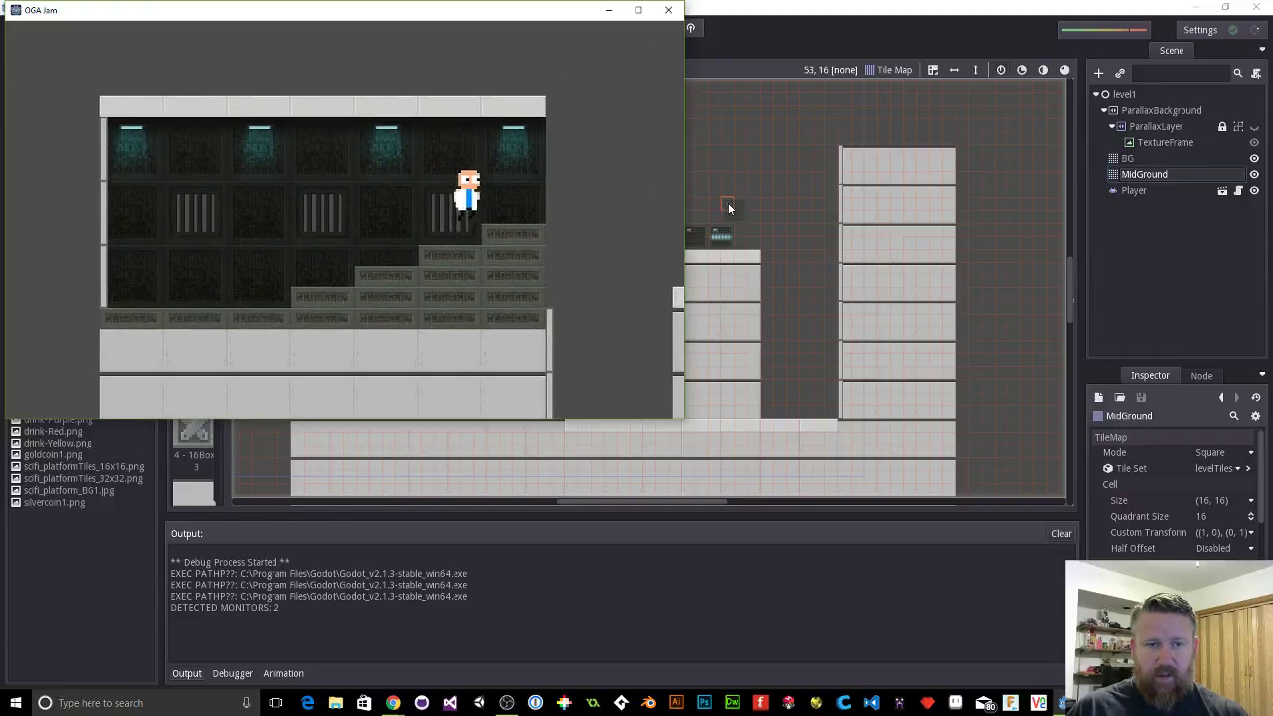
pyautogui.press('Right')
pyautogui.press('space')
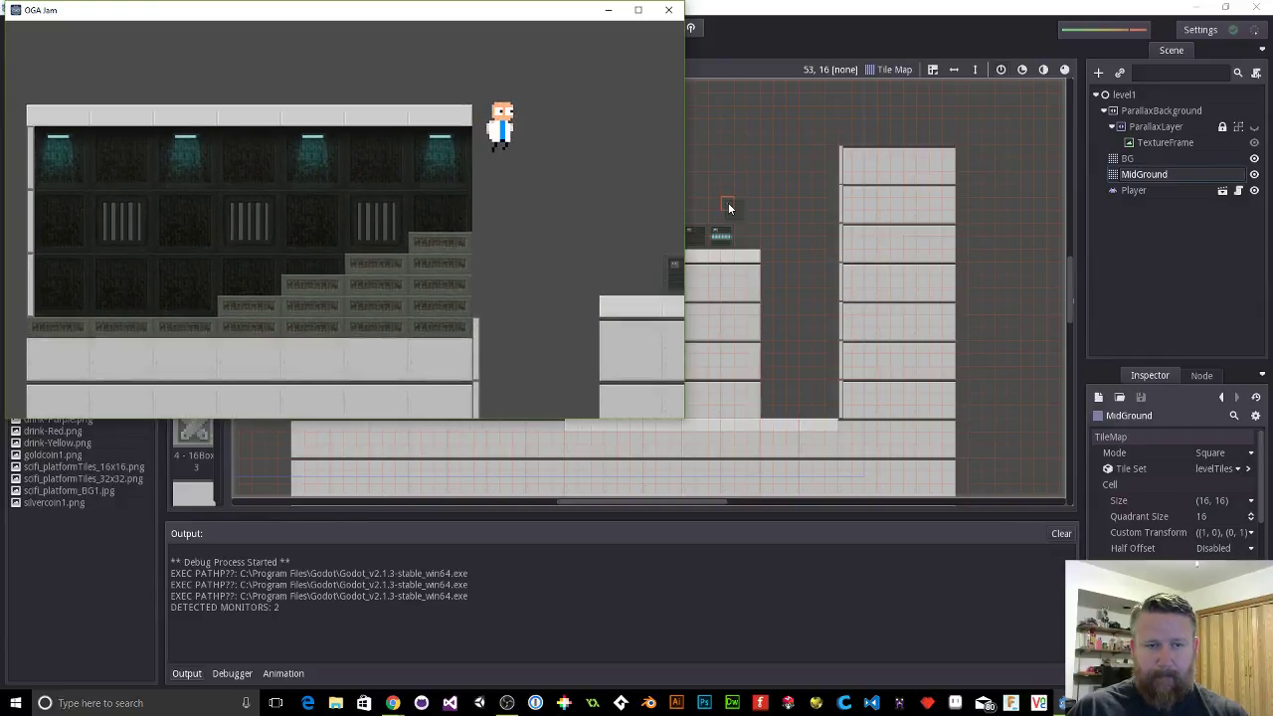
pyautogui.press('Right')
pyautogui.press('space')
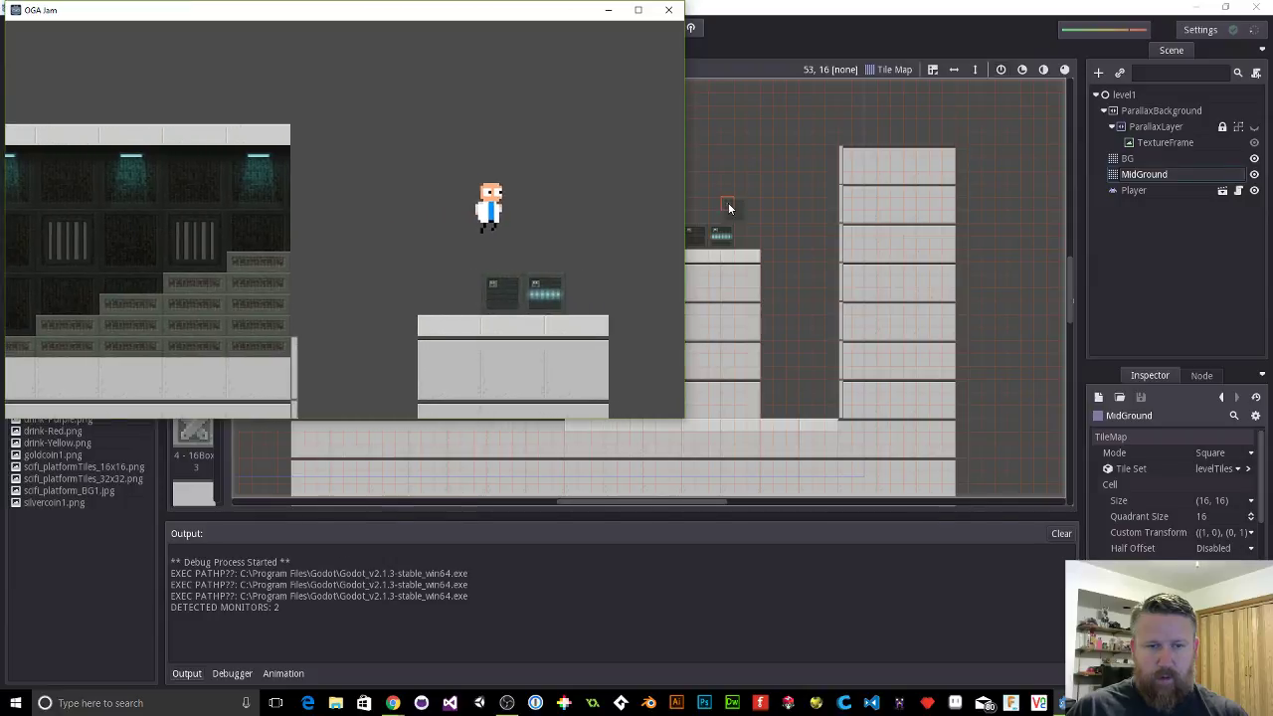
pyautogui.press('Right')
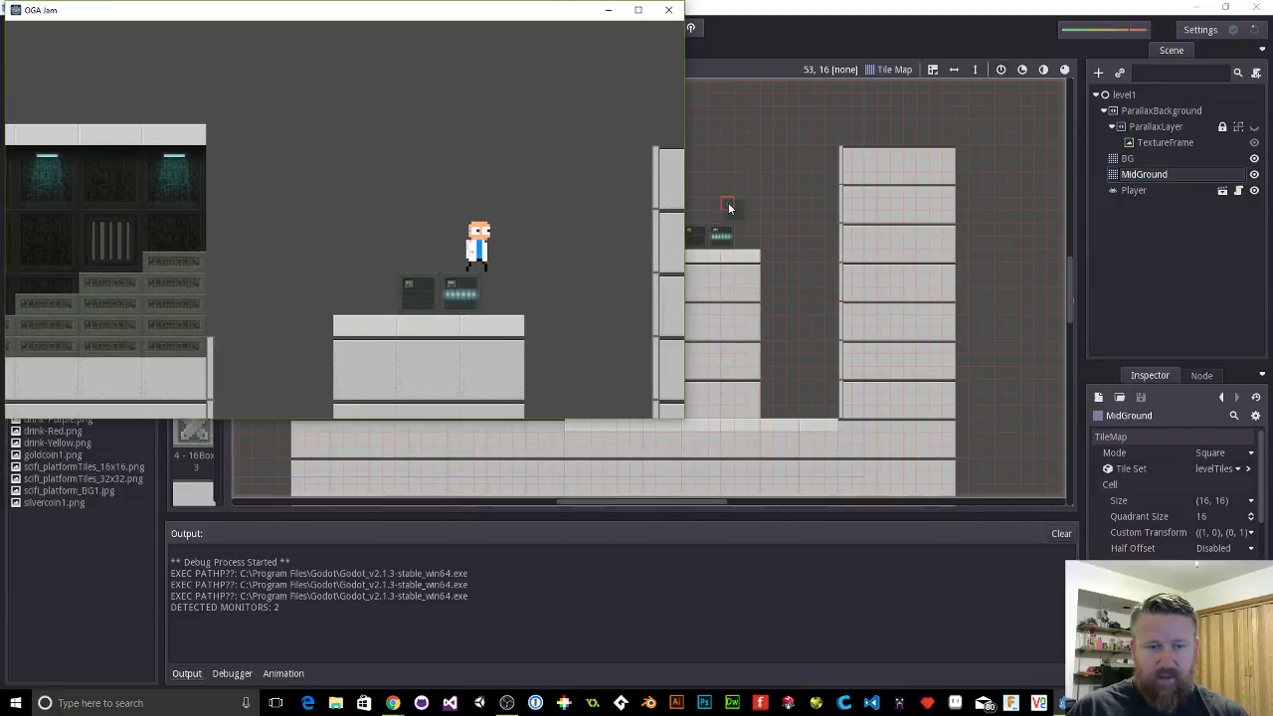
pyautogui.press('Right')
pyautogui.press('space')
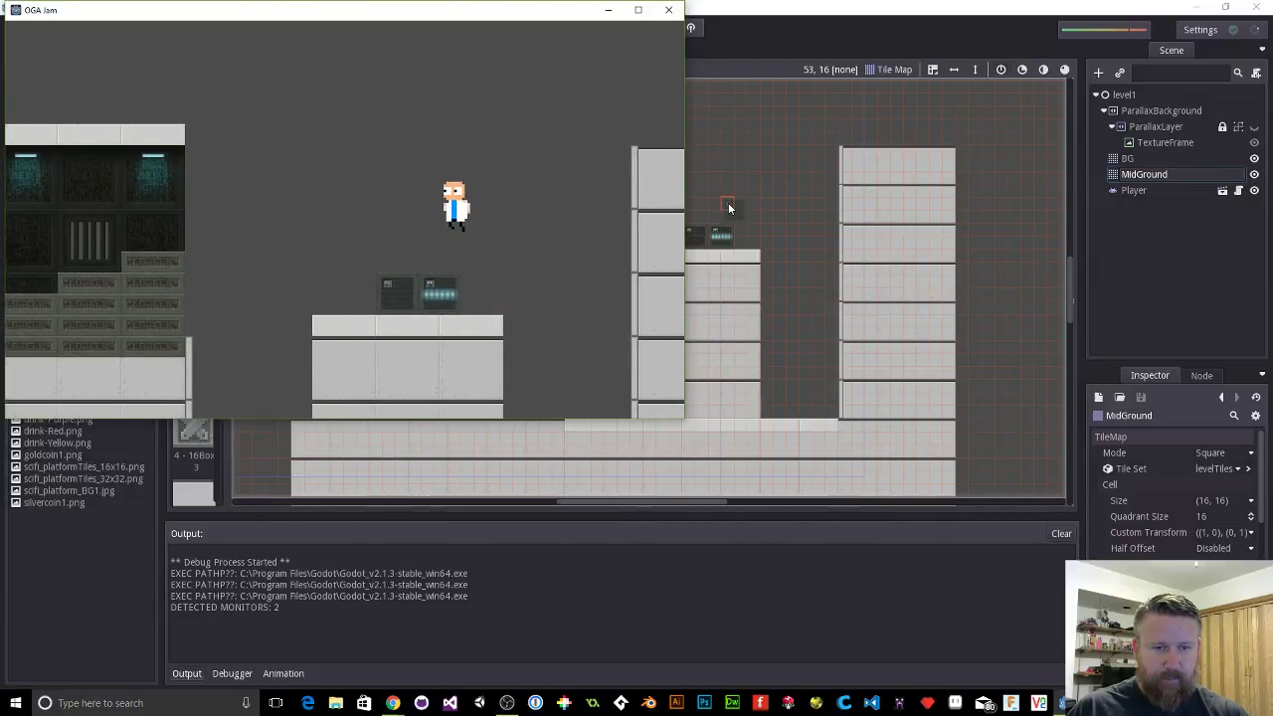
# Step: Drop the player into the pit before the middle platform, test walking and jumping past the platform's base, and close the game
pyautogui.press('Left')
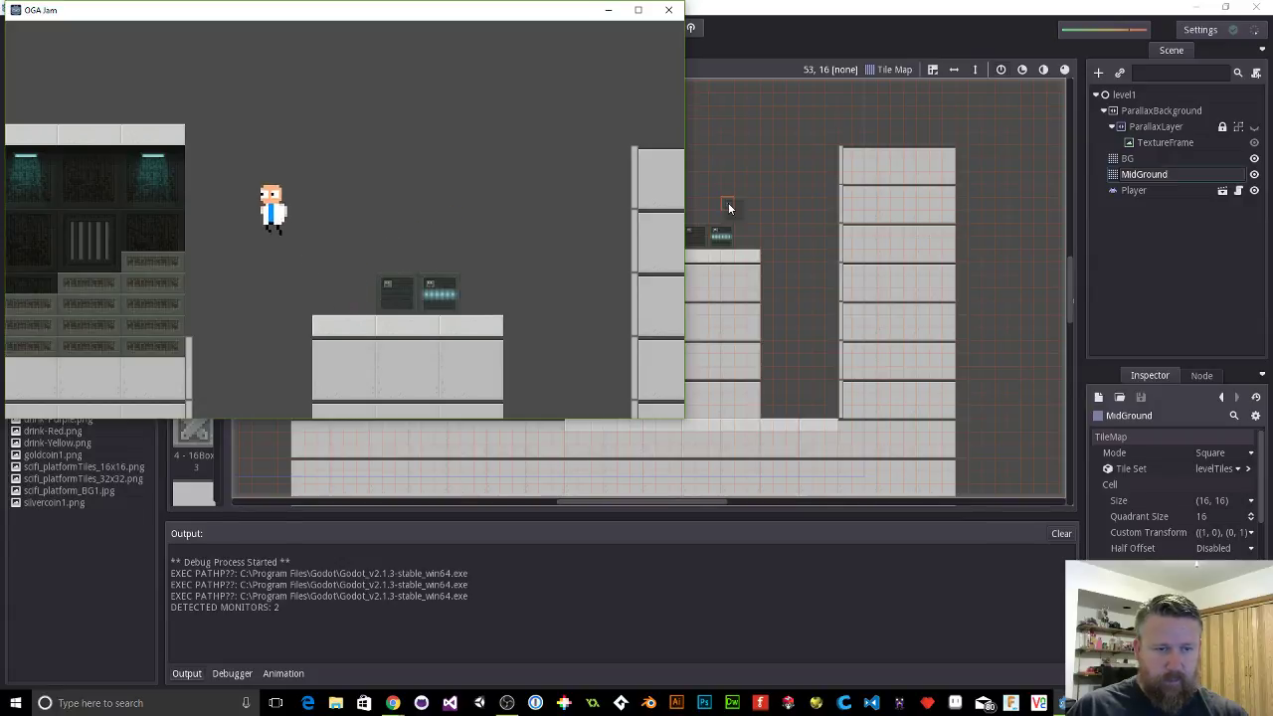
pyautogui.press('Right')
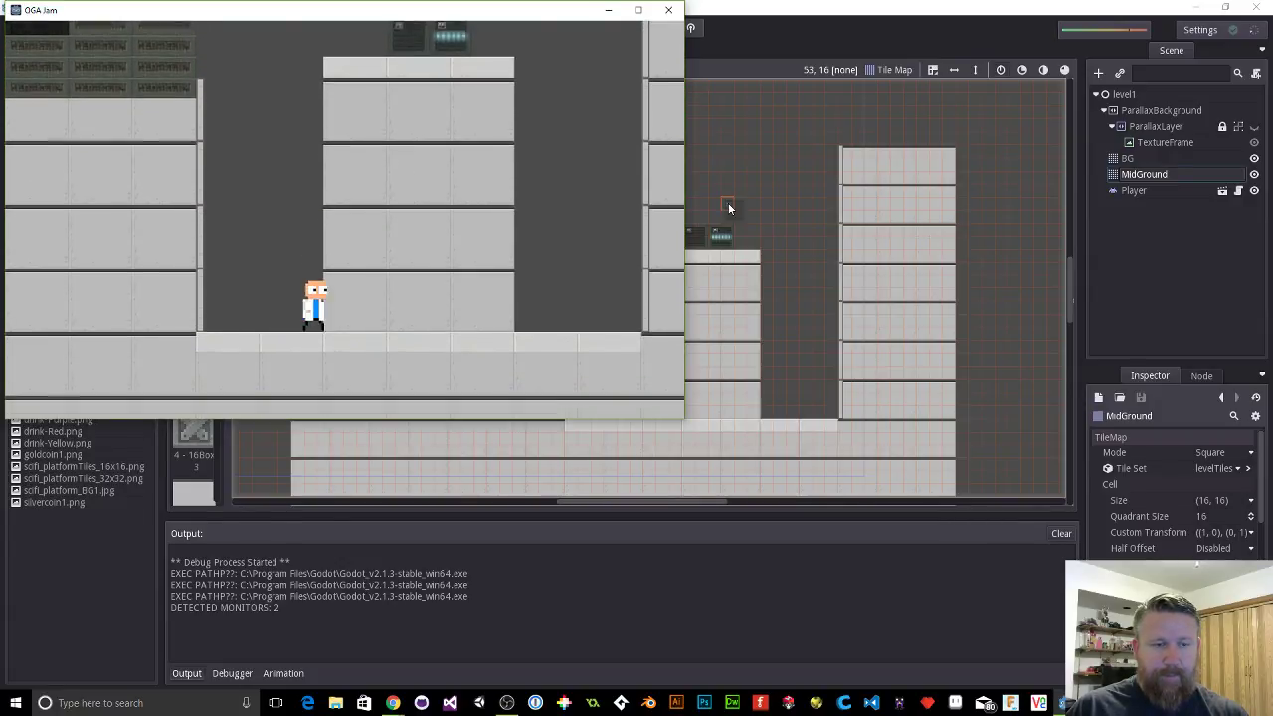
pyautogui.press('Left')
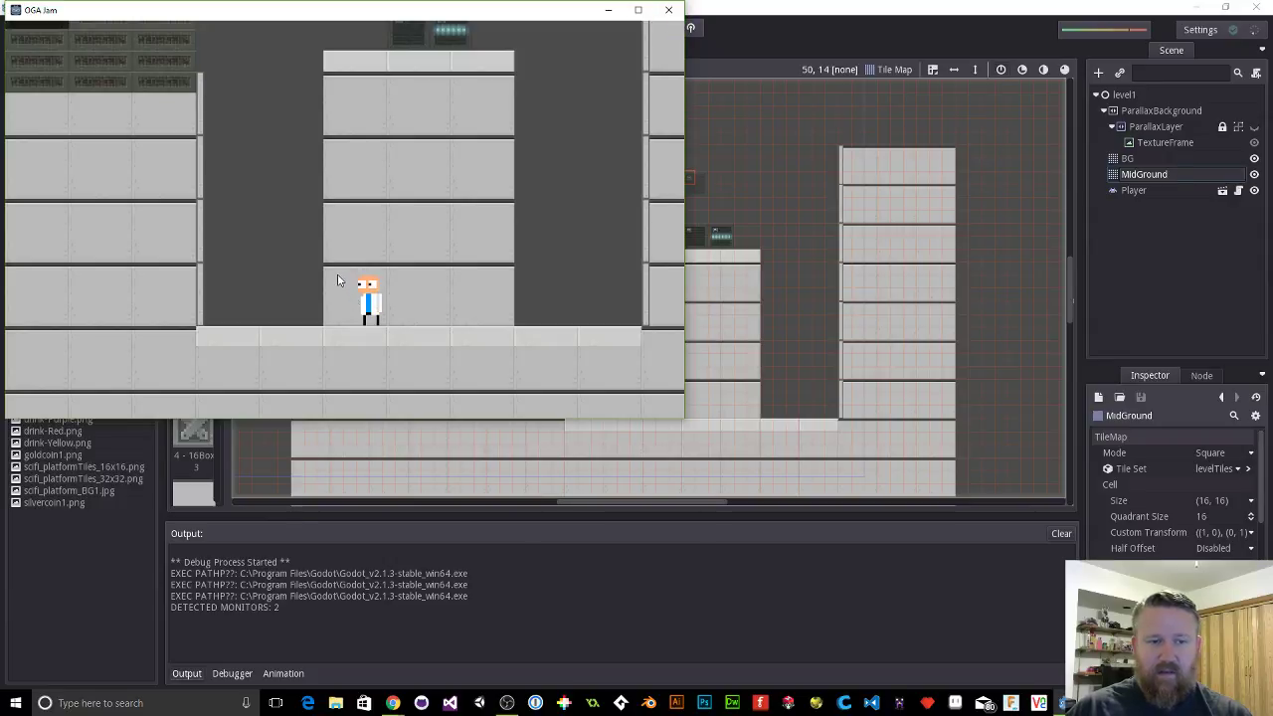
pyautogui.press('Left')
pyautogui.press('space')
pyautogui.press('Right')
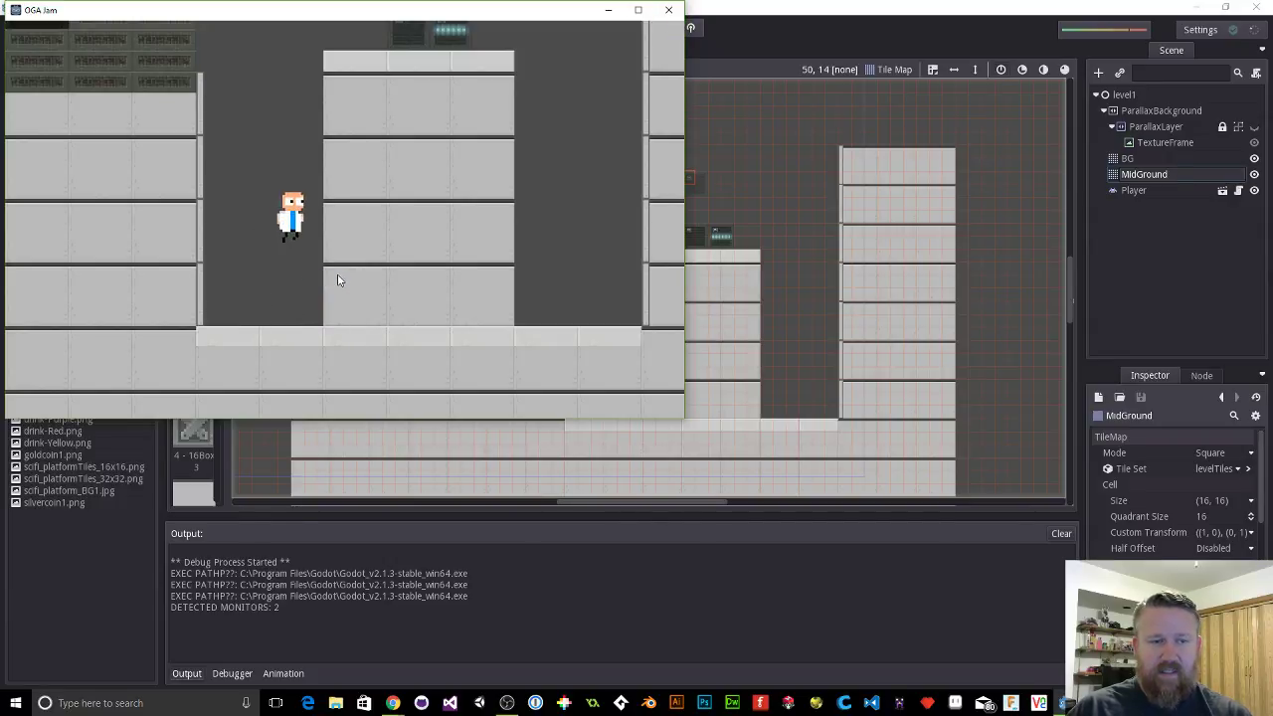
pyautogui.press('Right')
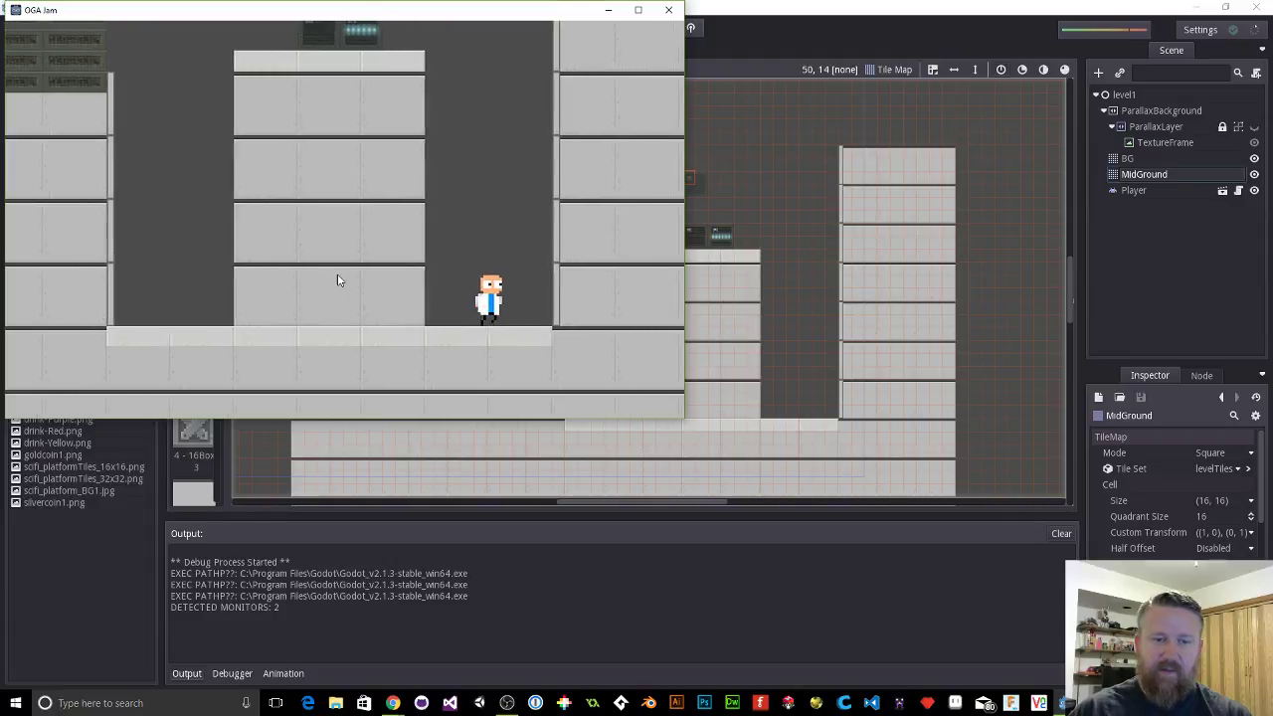
pyautogui.click(668, 10)
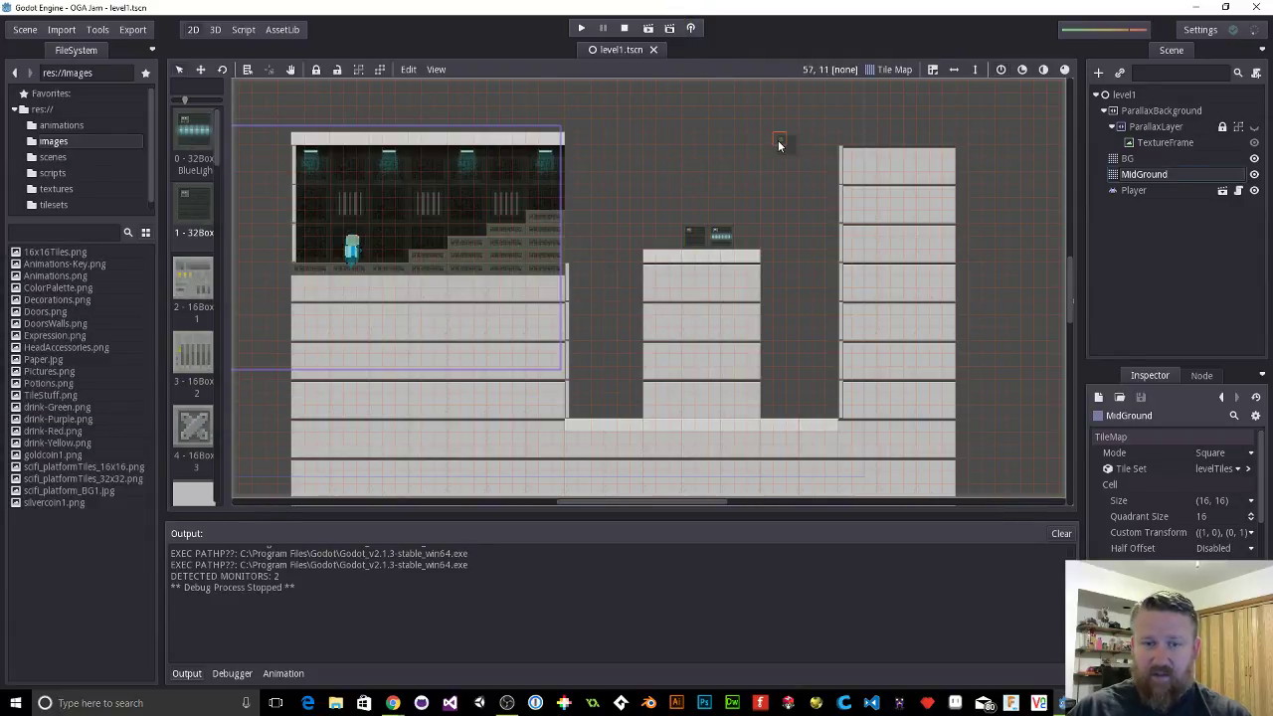
# Step: Erase the 32Box and 32Box BlueLight tiles above the middle platform from MidGround
pyautogui.rightClick(694, 234)
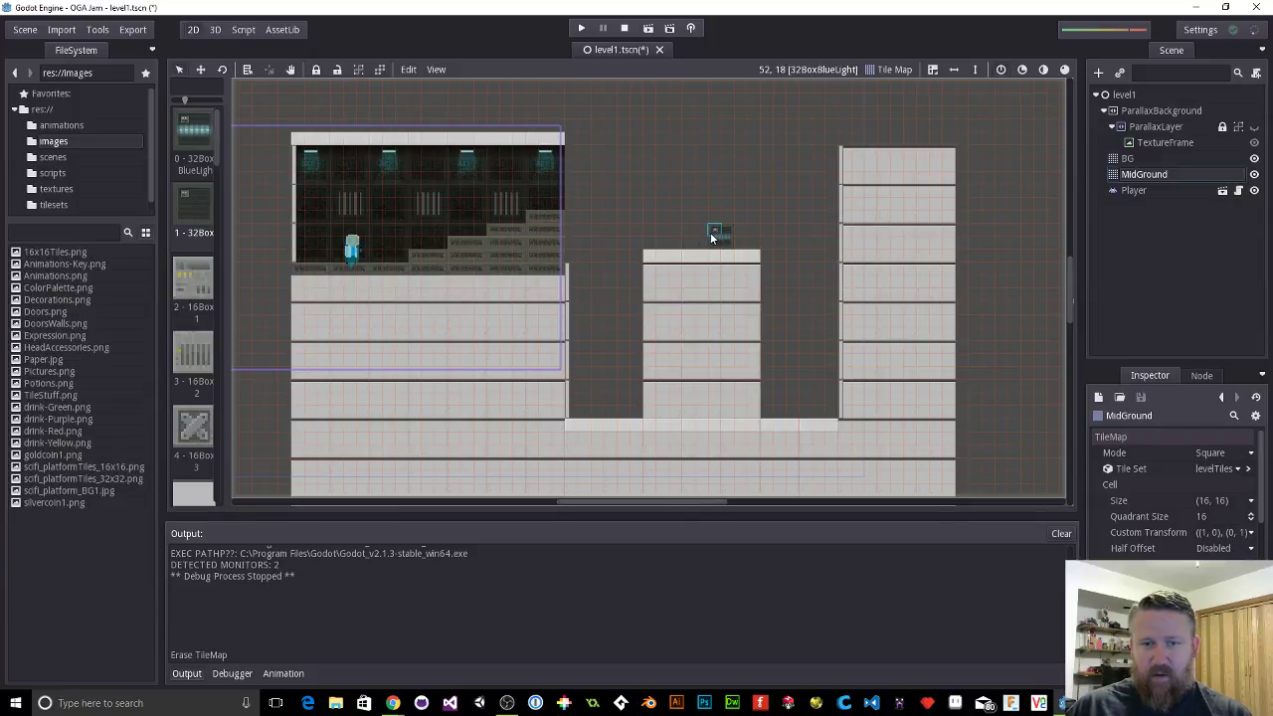
pyautogui.rightClick(710, 232)
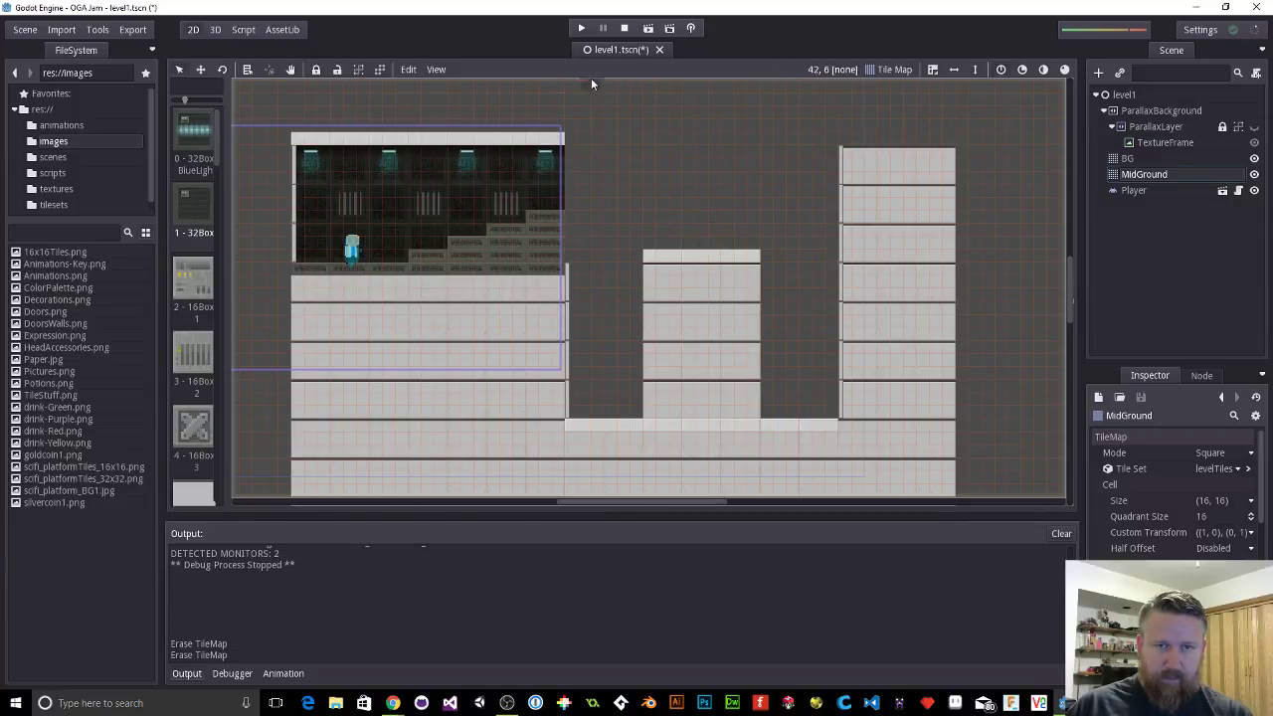
# Step: Create a new scene with a KinematicBody2D as its root node
pyautogui.click(24, 30)
pyautogui.click(38, 50)
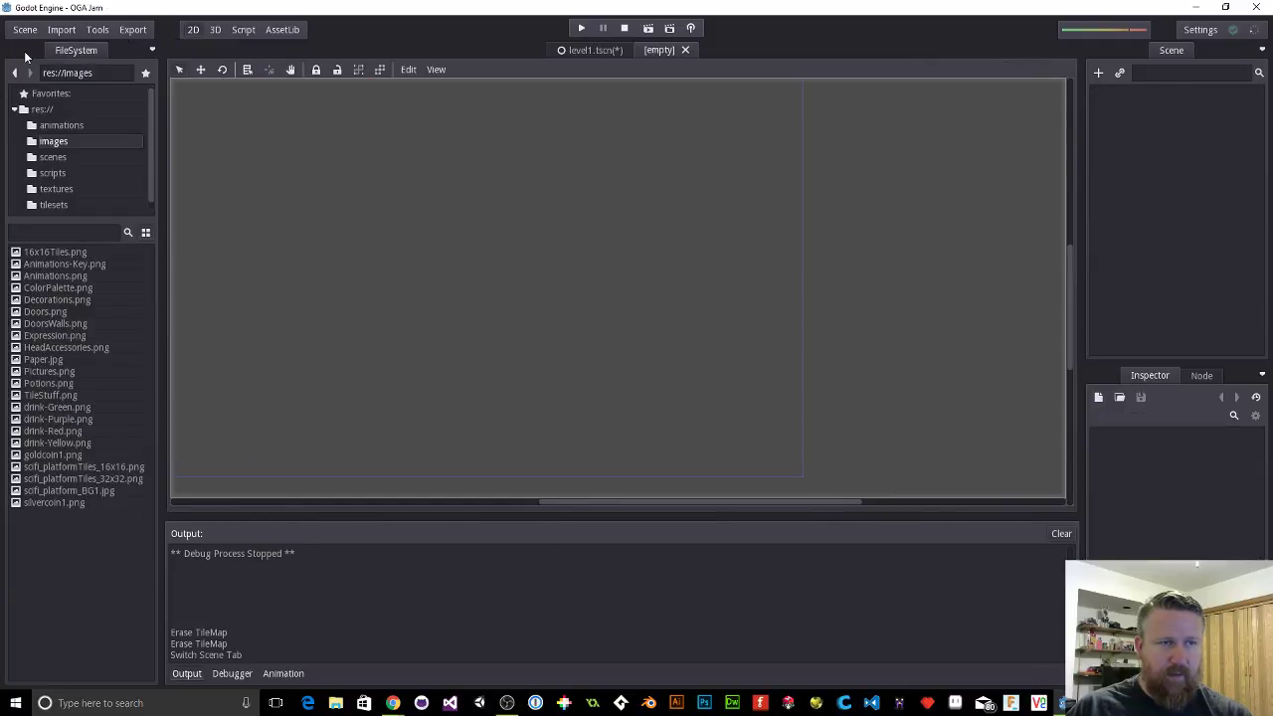
pyautogui.click(1099, 74)
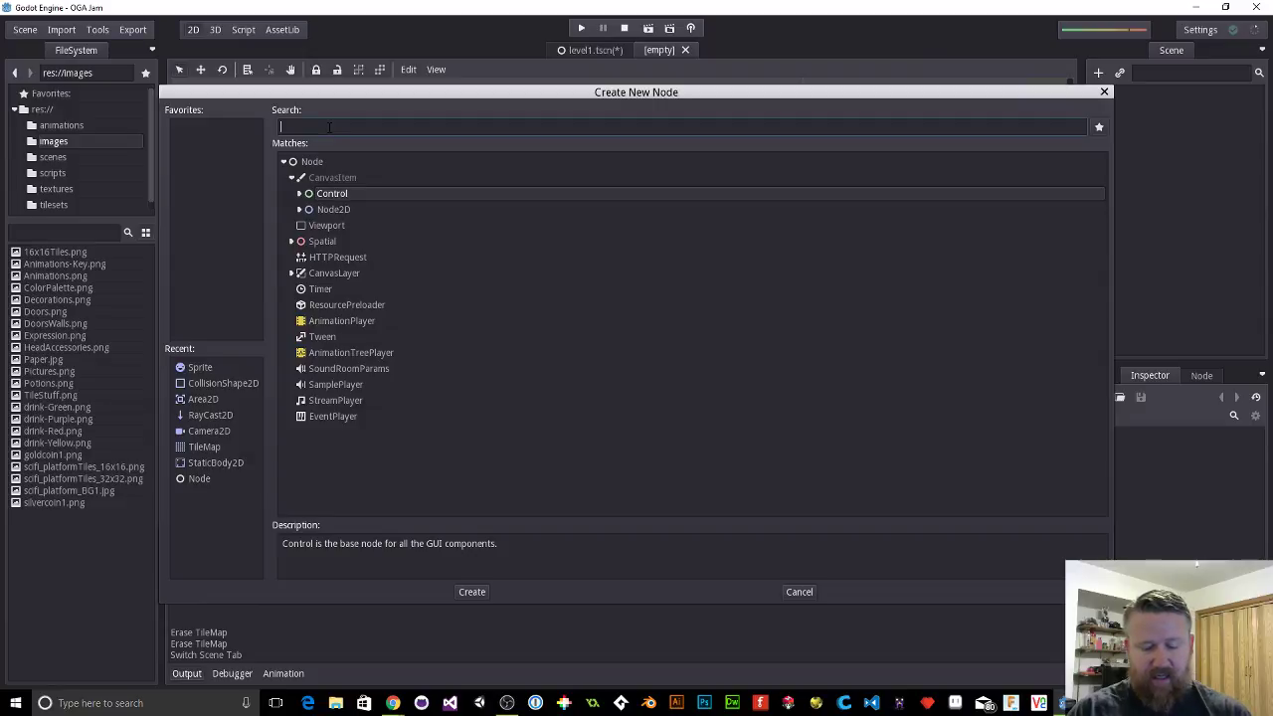
pyautogui.write('Ki')
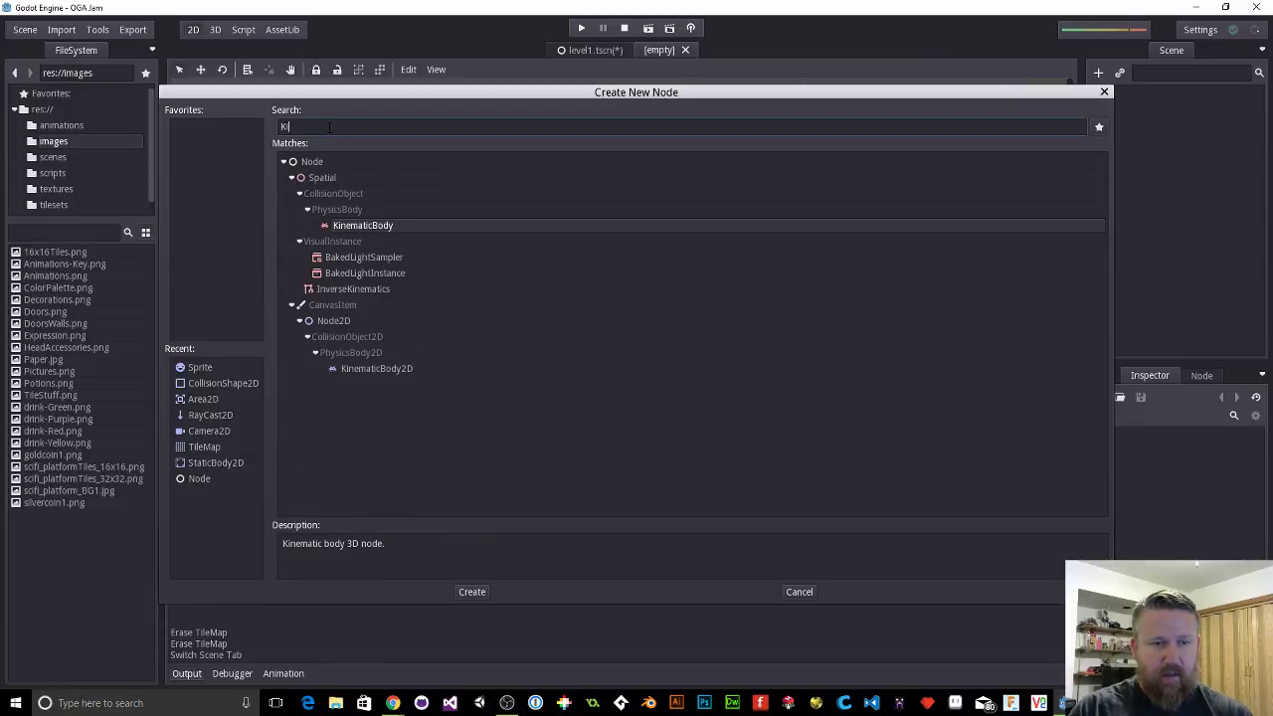
pyautogui.press('Down')
pyautogui.press('Down')
pyautogui.press('Down')
pyautogui.press('Down')
pyautogui.press('Return')
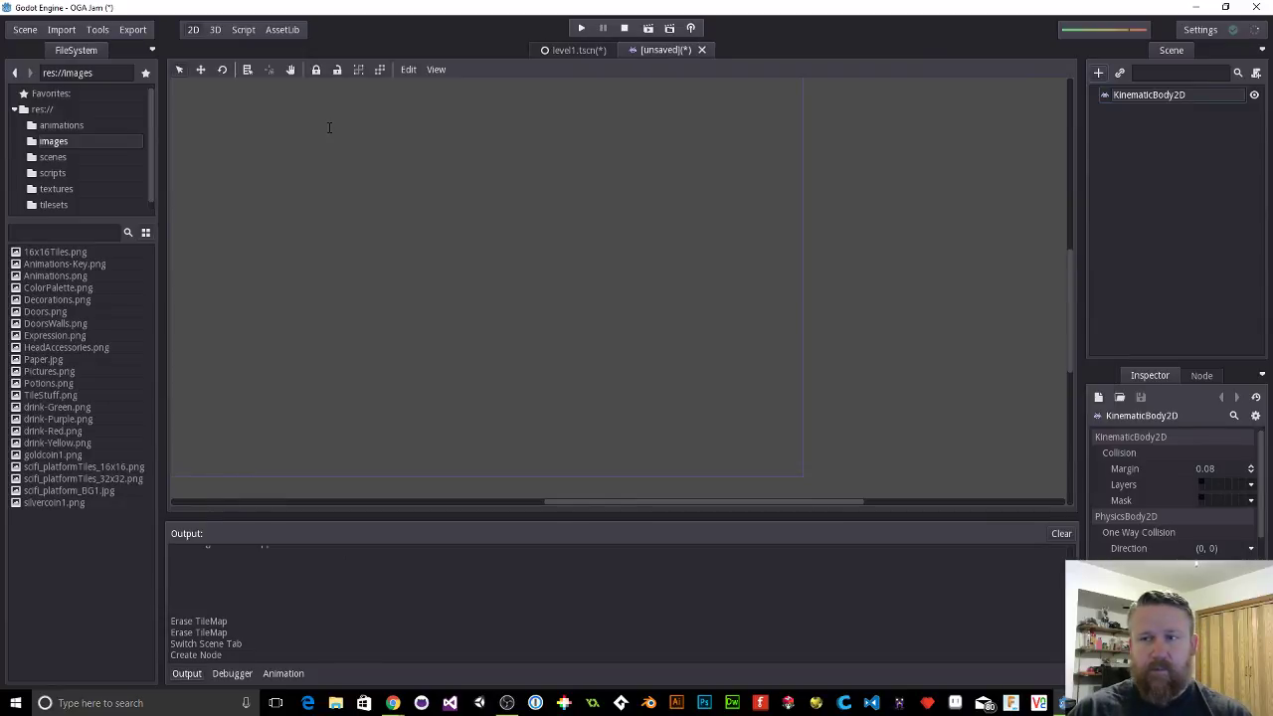
# Step: Rename the KinematicBody2D root node as Skell
pyautogui.doubleClick(1181, 95)
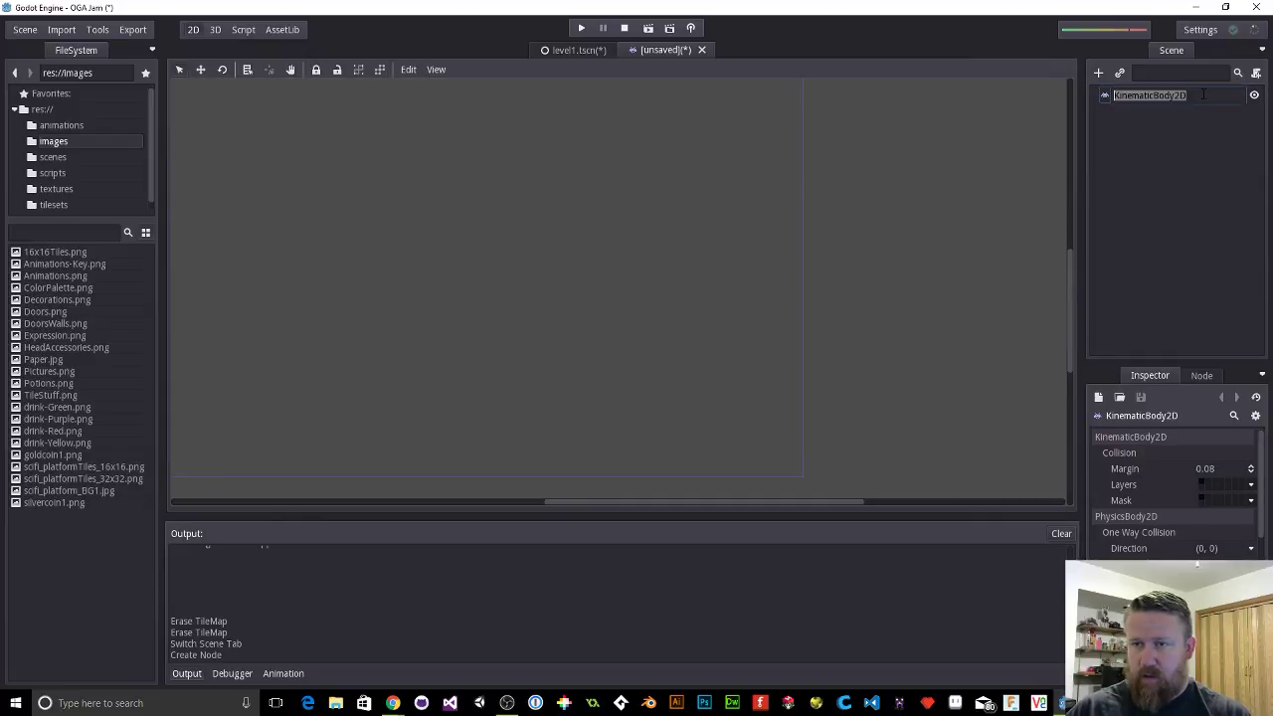
pyautogui.write('Skel')
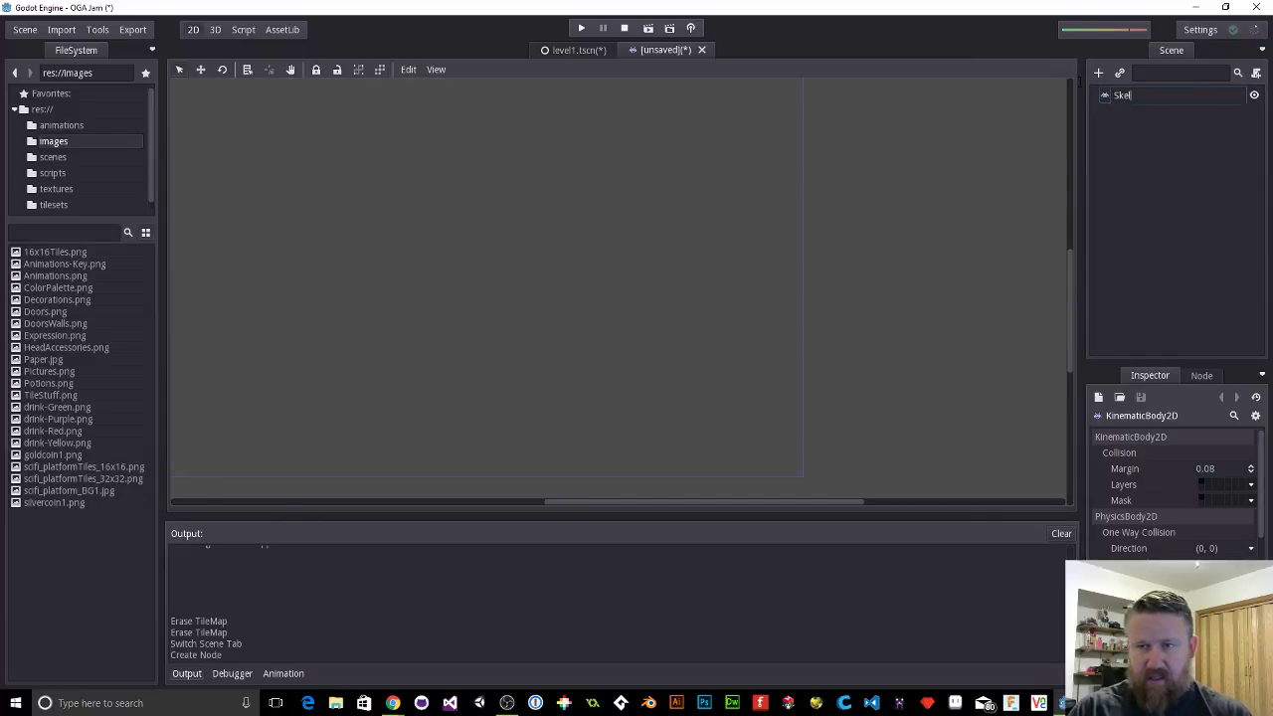
pyautogui.write('l')
pyautogui.press('Return')
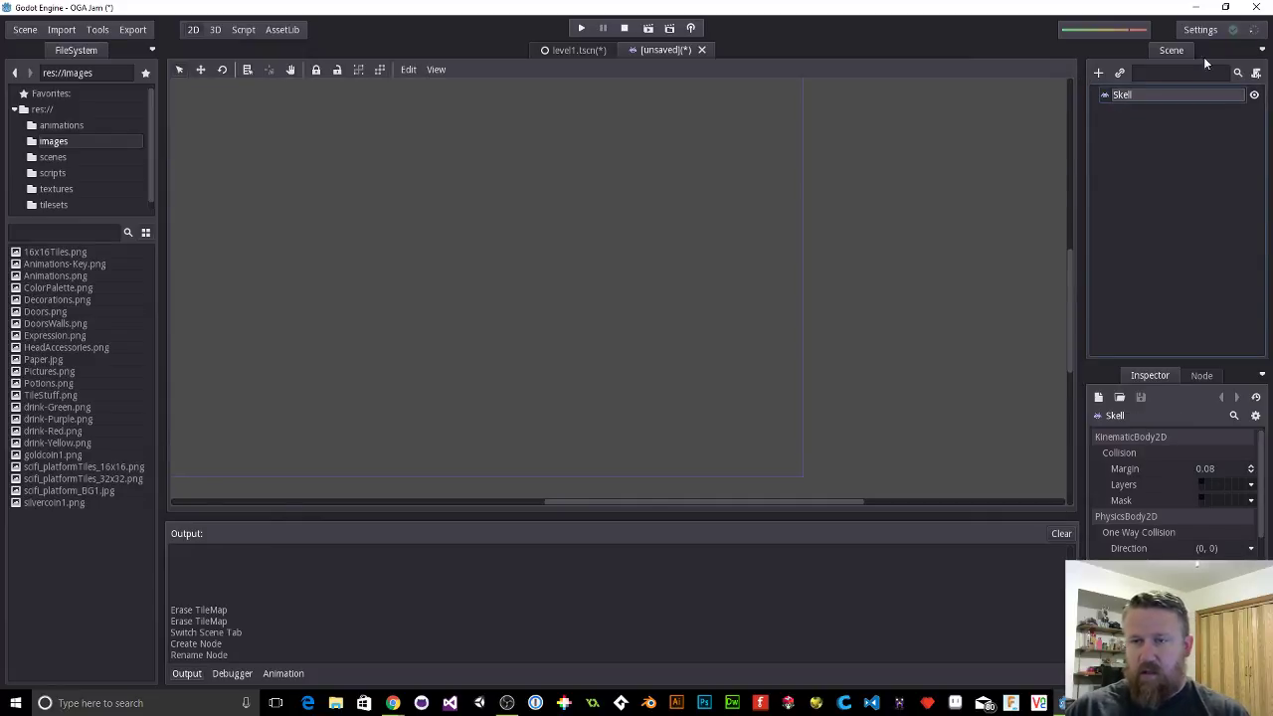
# Step: Add a Sprite node as a child of Skell
pyautogui.click(1097, 73)
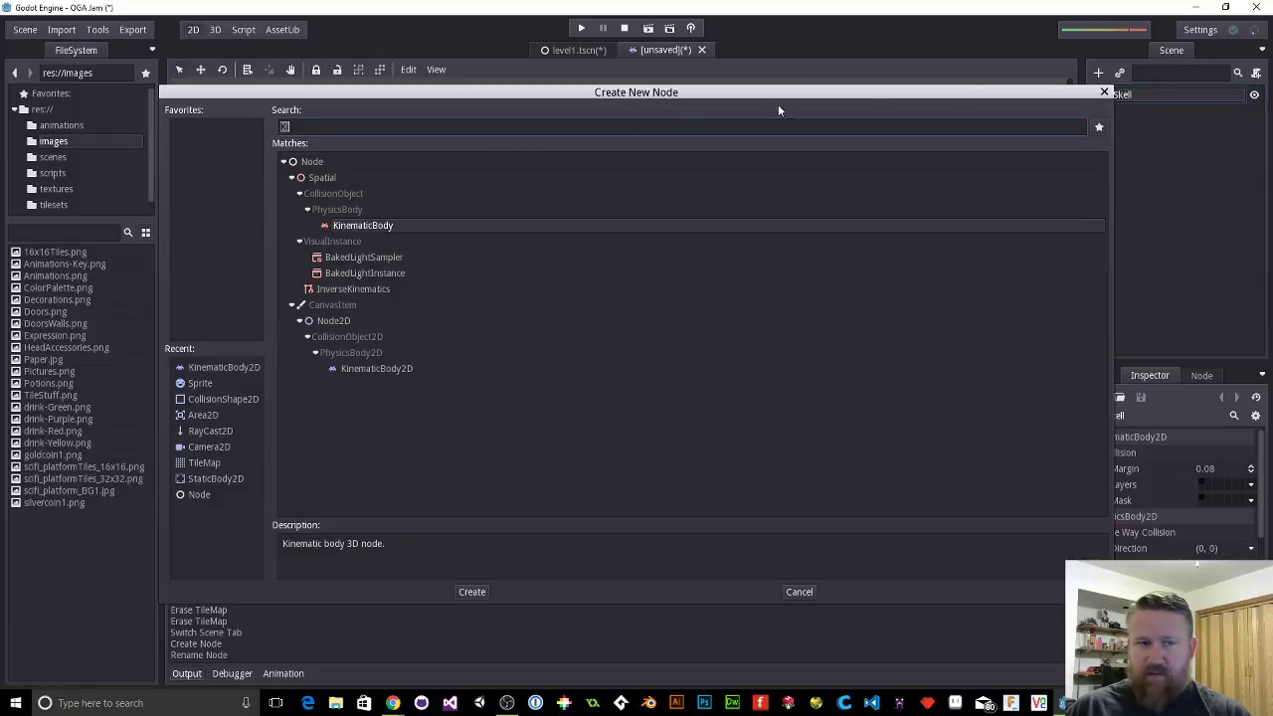
pyautogui.click(196, 384)
pyautogui.click(471, 591)
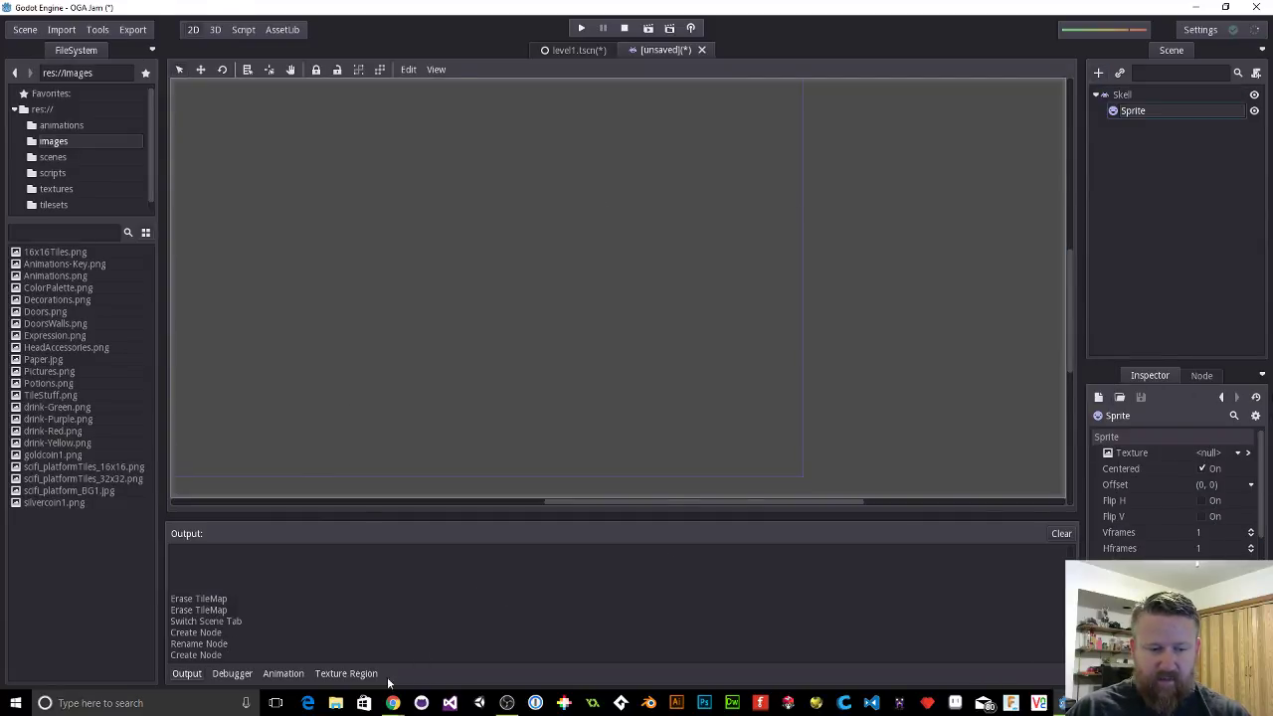
# Step: Switch to File Explorer and open the images folder of the OGA Jam project in Godot Projects
pyautogui.click(335, 703)
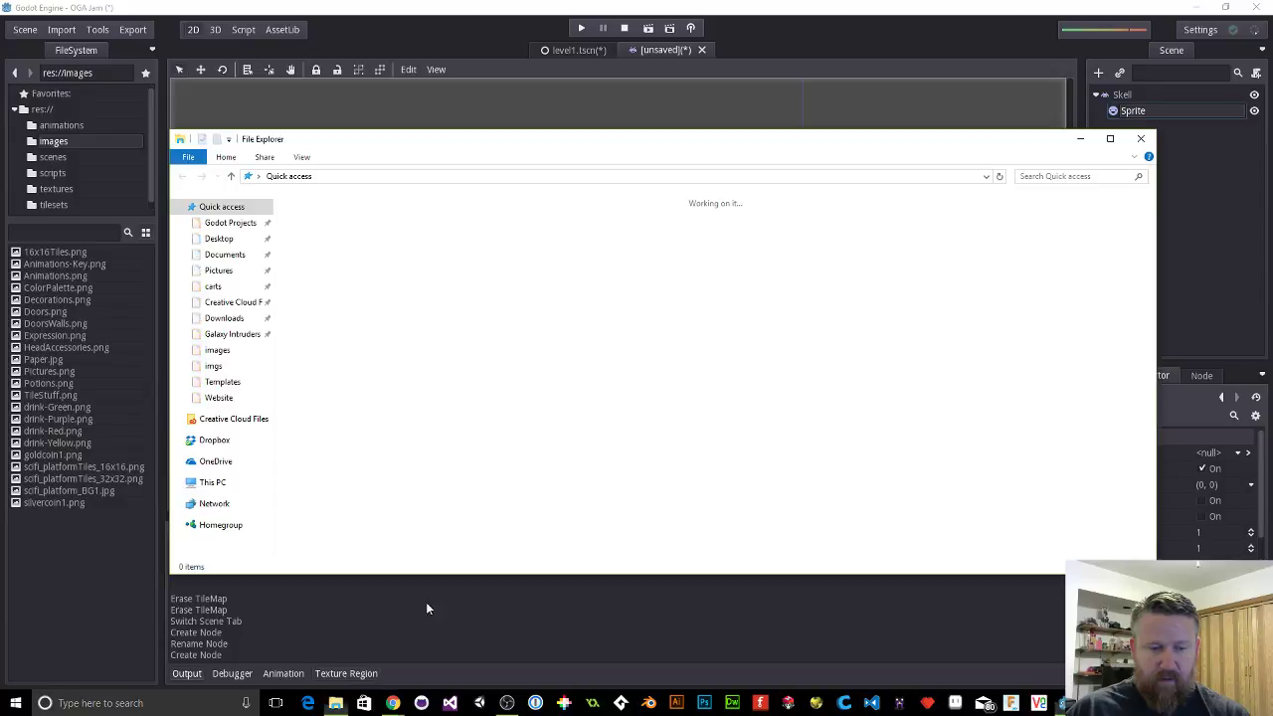
pyautogui.click(227, 223)
pyautogui.doubleClick(332, 229)
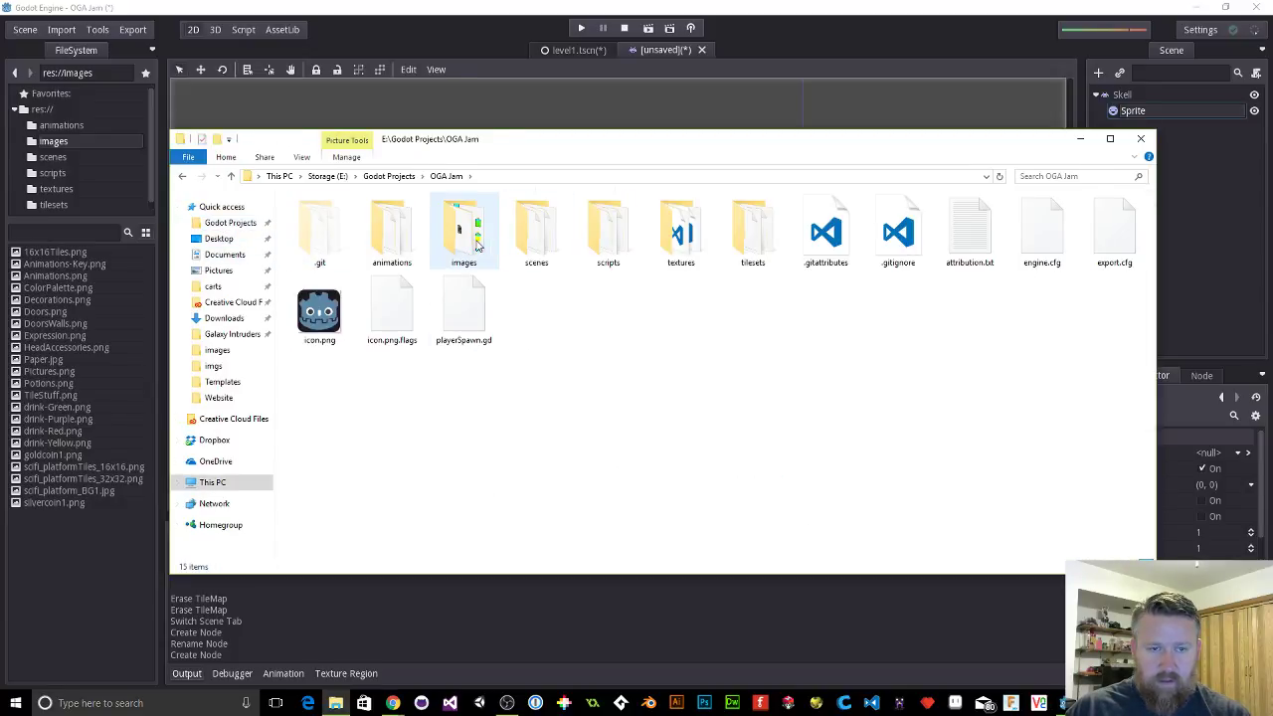
pyautogui.doubleClick(476, 246)
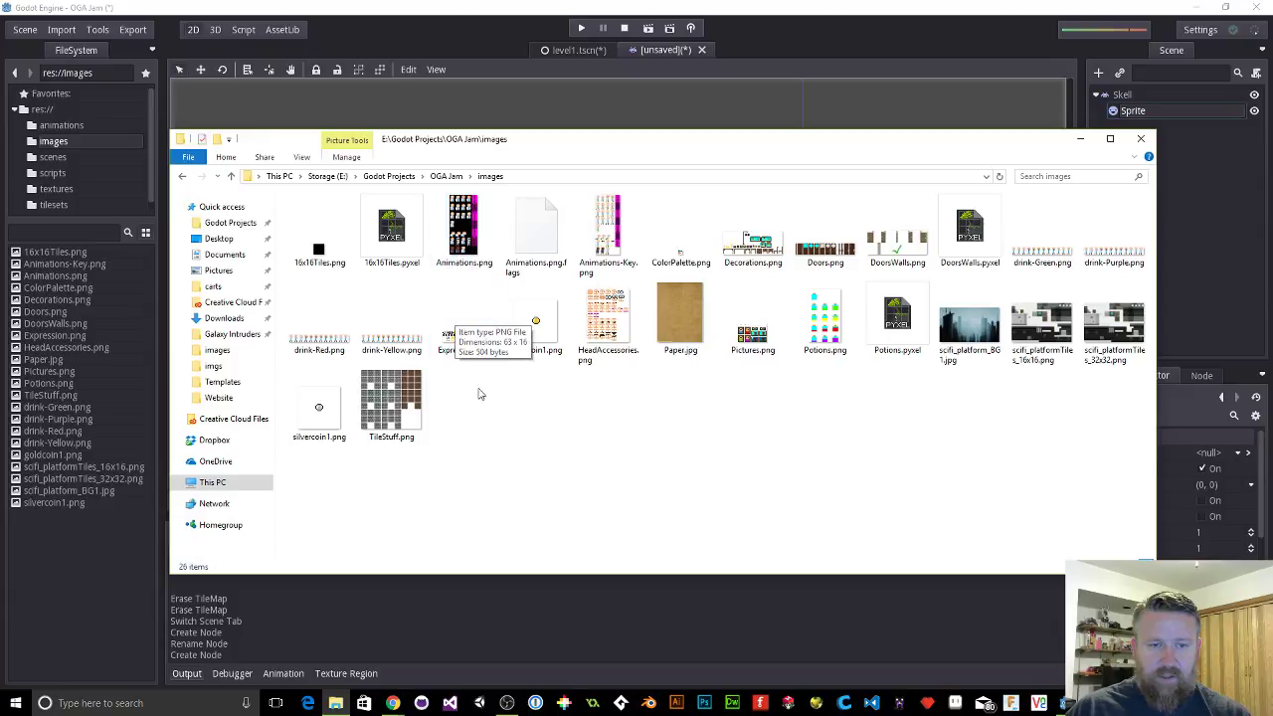
# Step: Choose to open Animations.png with a different program and browse this PC for the application
pyautogui.rightClick(460, 233)
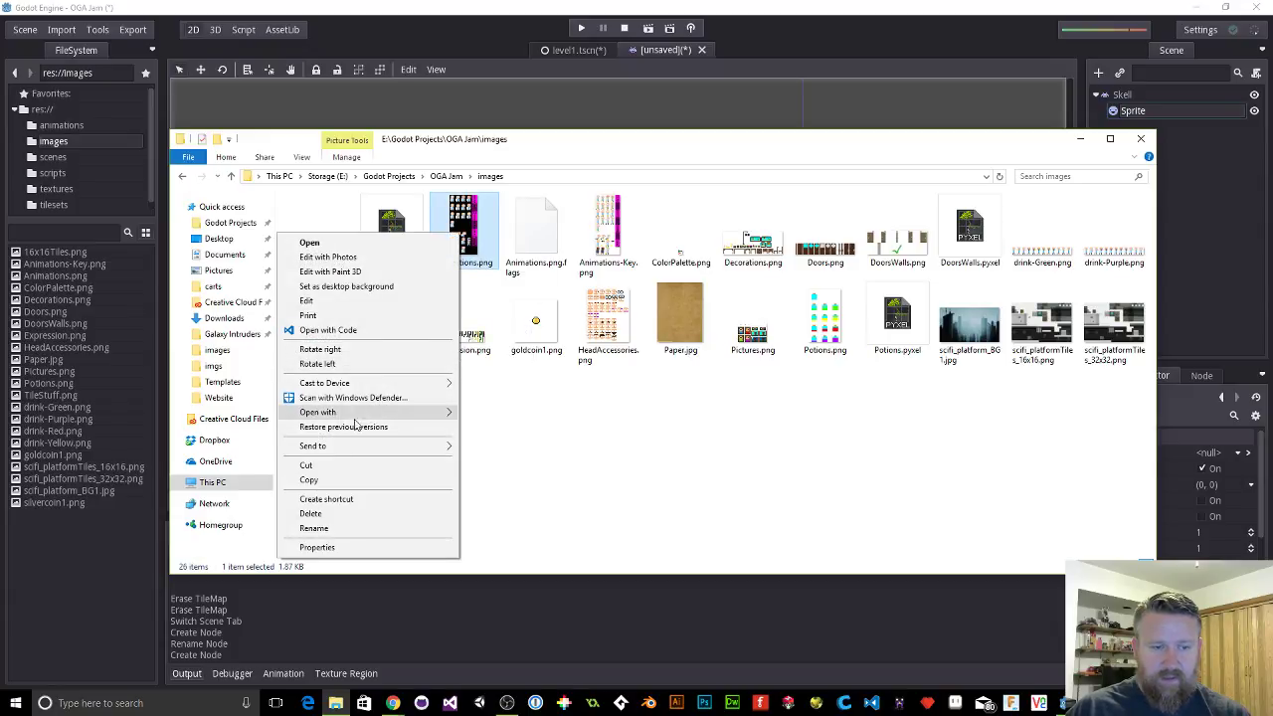
pyautogui.moveTo(349, 414)
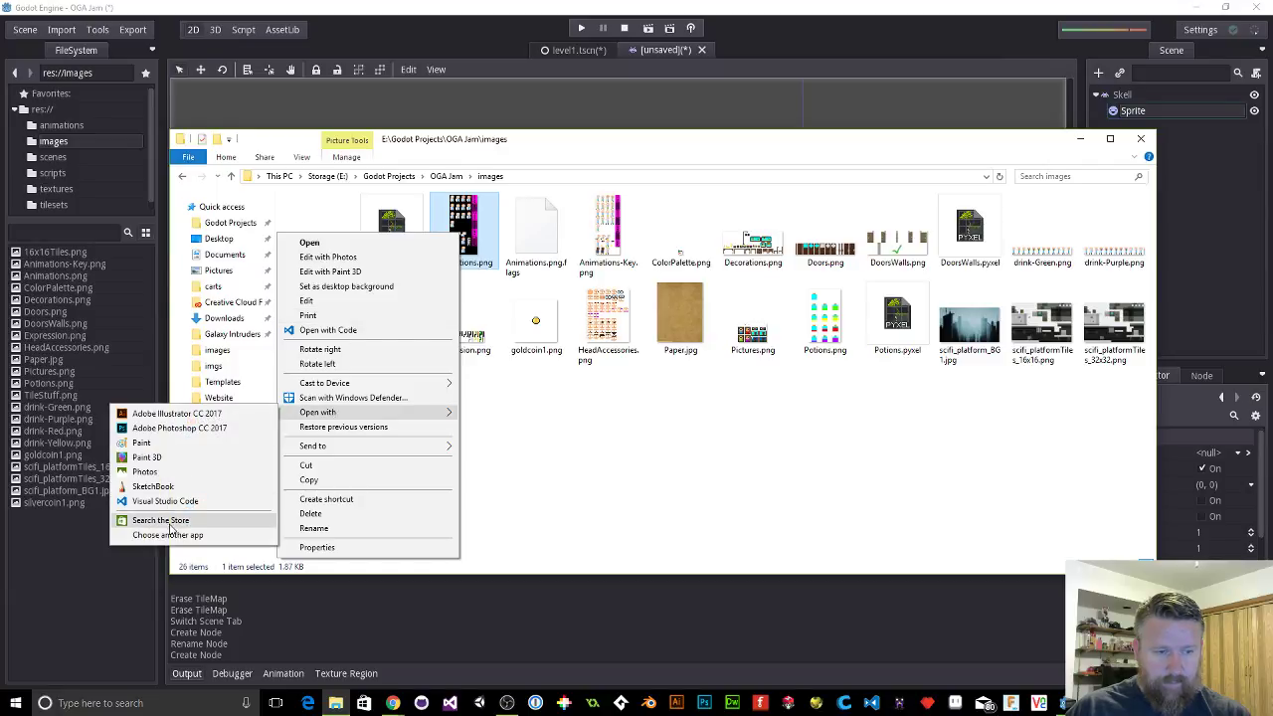
pyautogui.click(171, 536)
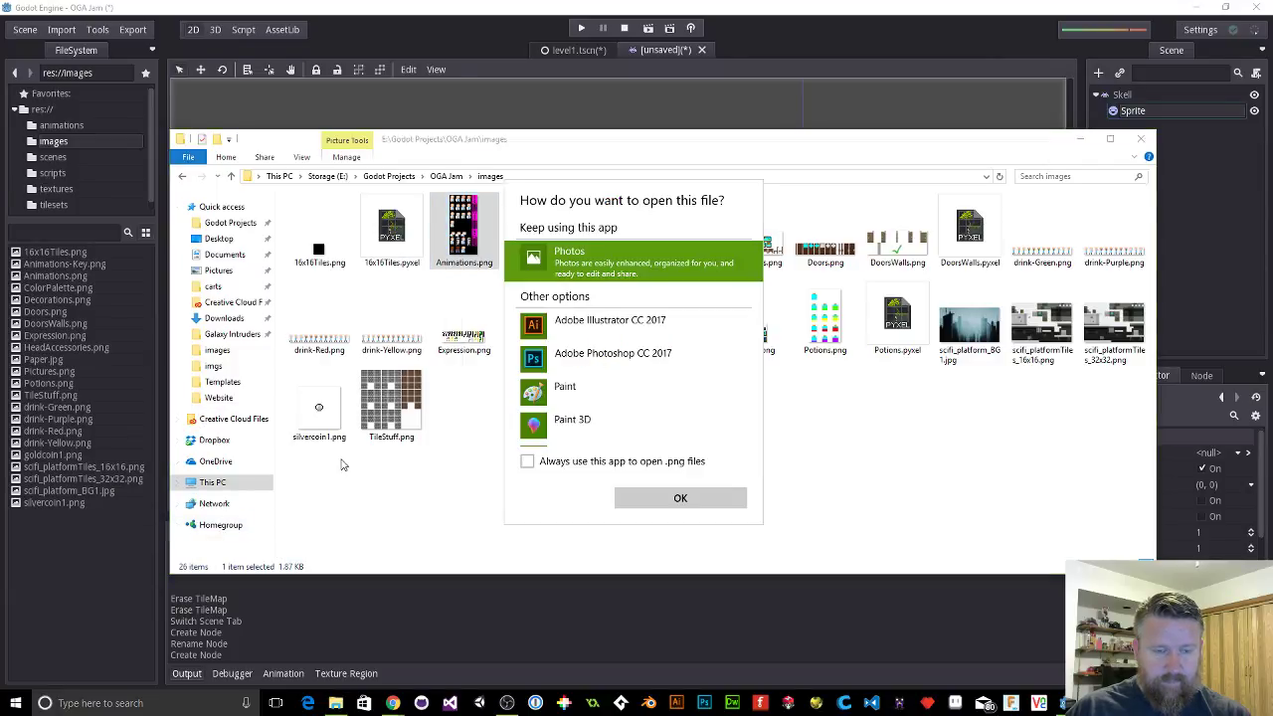
pyautogui.scroll(-3, 673, 404)
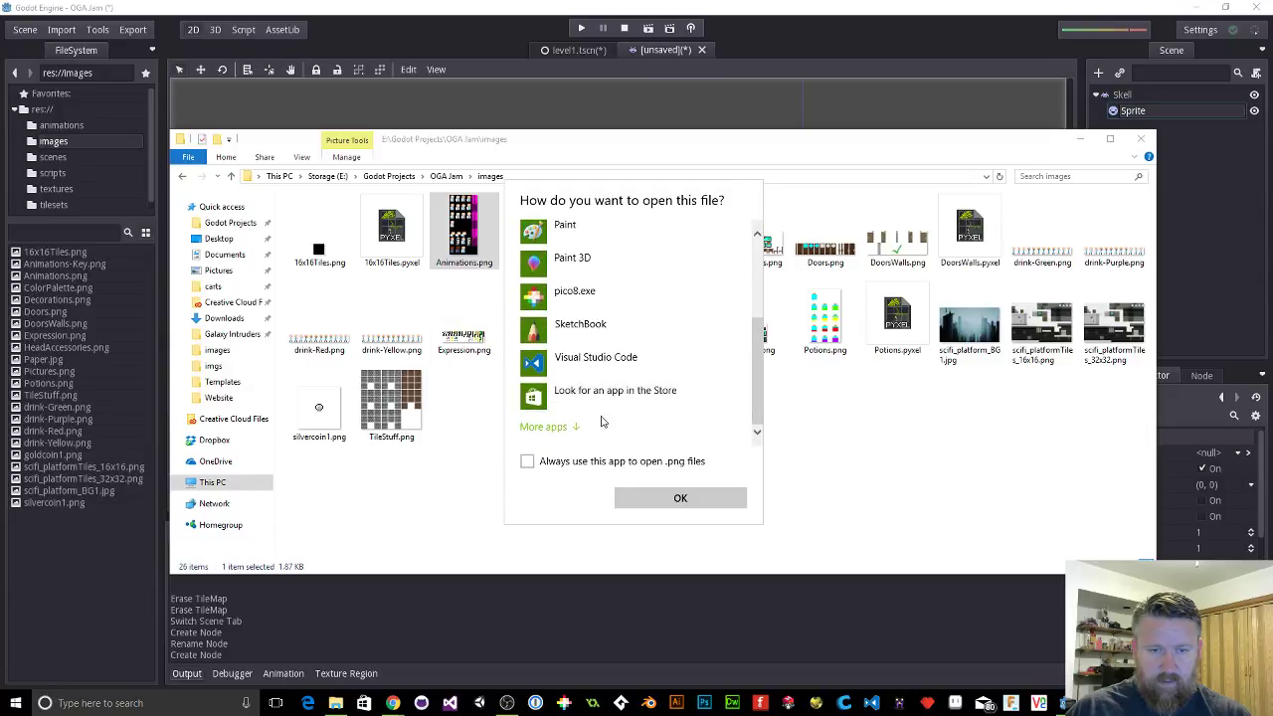
pyautogui.click(562, 427)
pyautogui.scroll(-2, 658, 412)
pyautogui.scroll(-6, 658, 412)
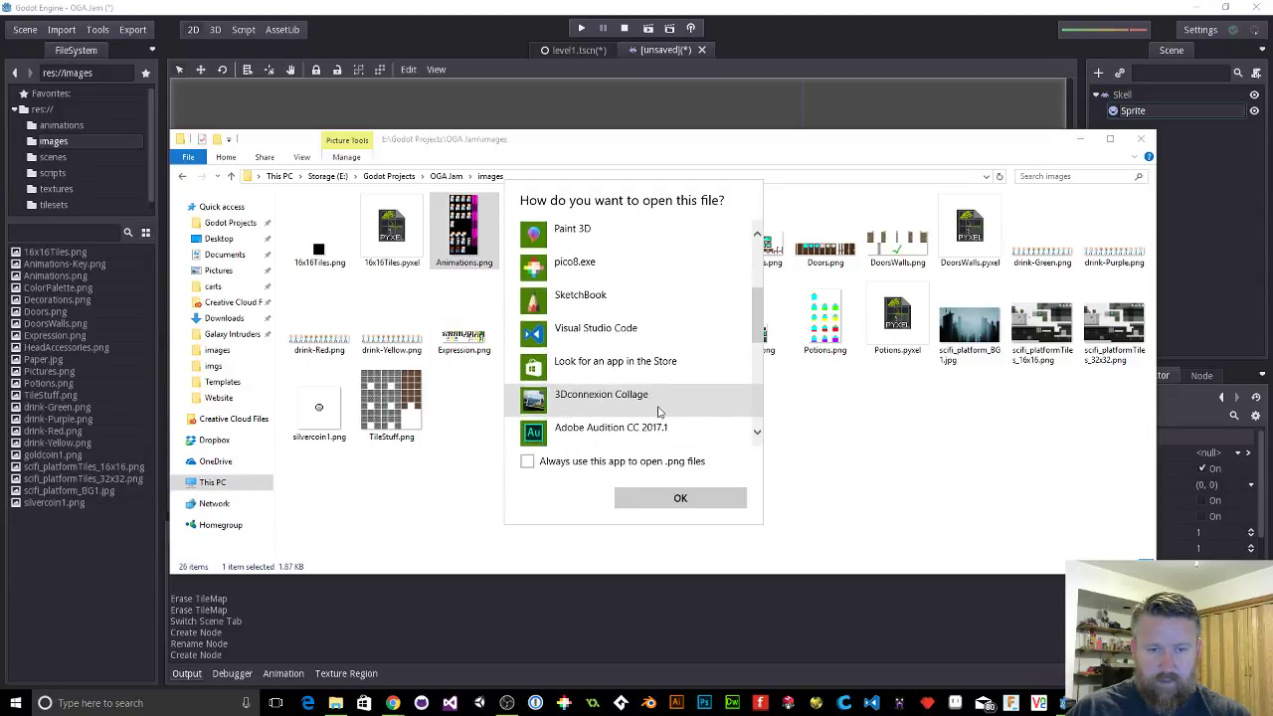
pyautogui.scroll(-3, 658, 412)
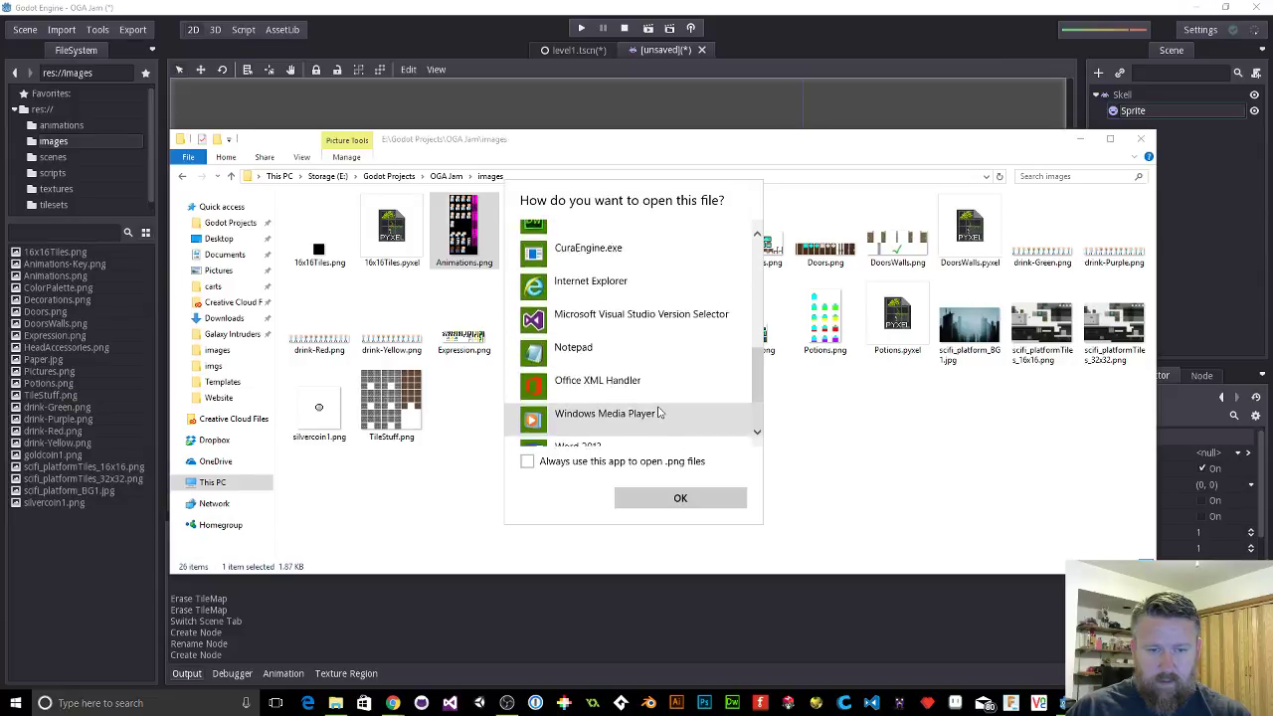
pyautogui.click(617, 428)
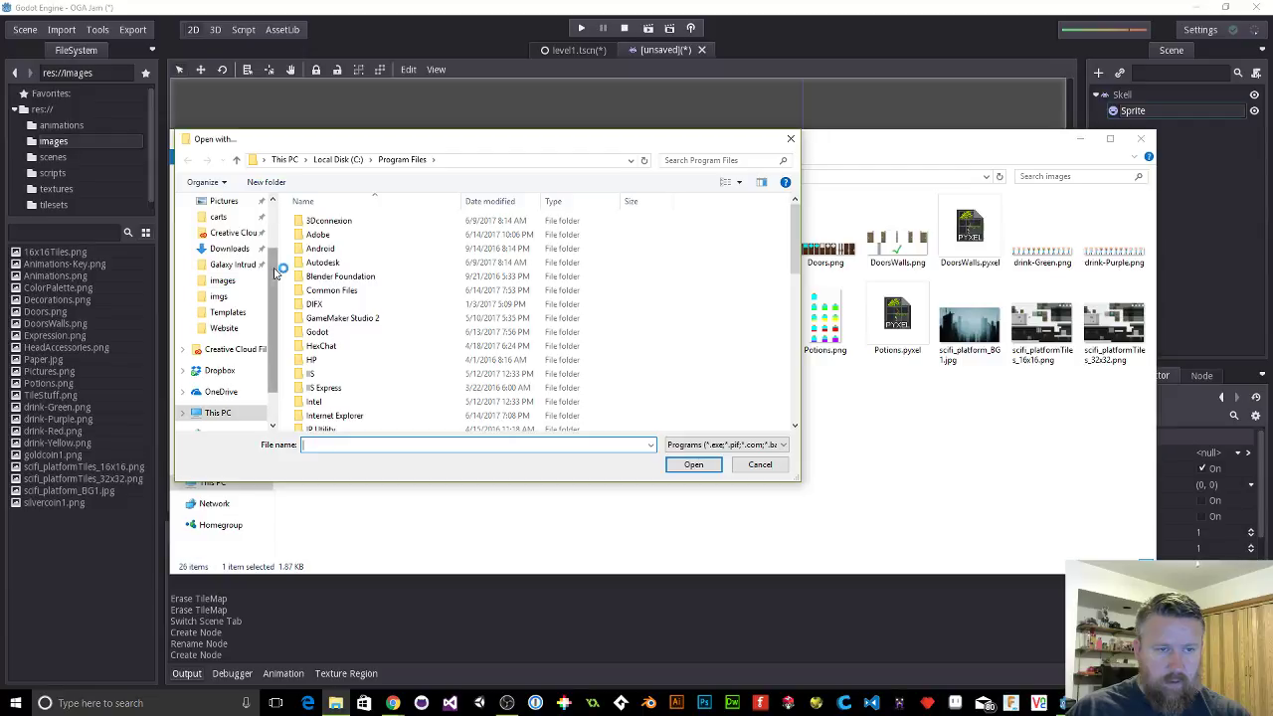
# Step: Locate Aseprite.exe in the Aseprite folder of C:'s Program Files (x86) and open Animations.png with it
pyautogui.moveTo(269, 283); pyautogui.dragTo(271, 213)
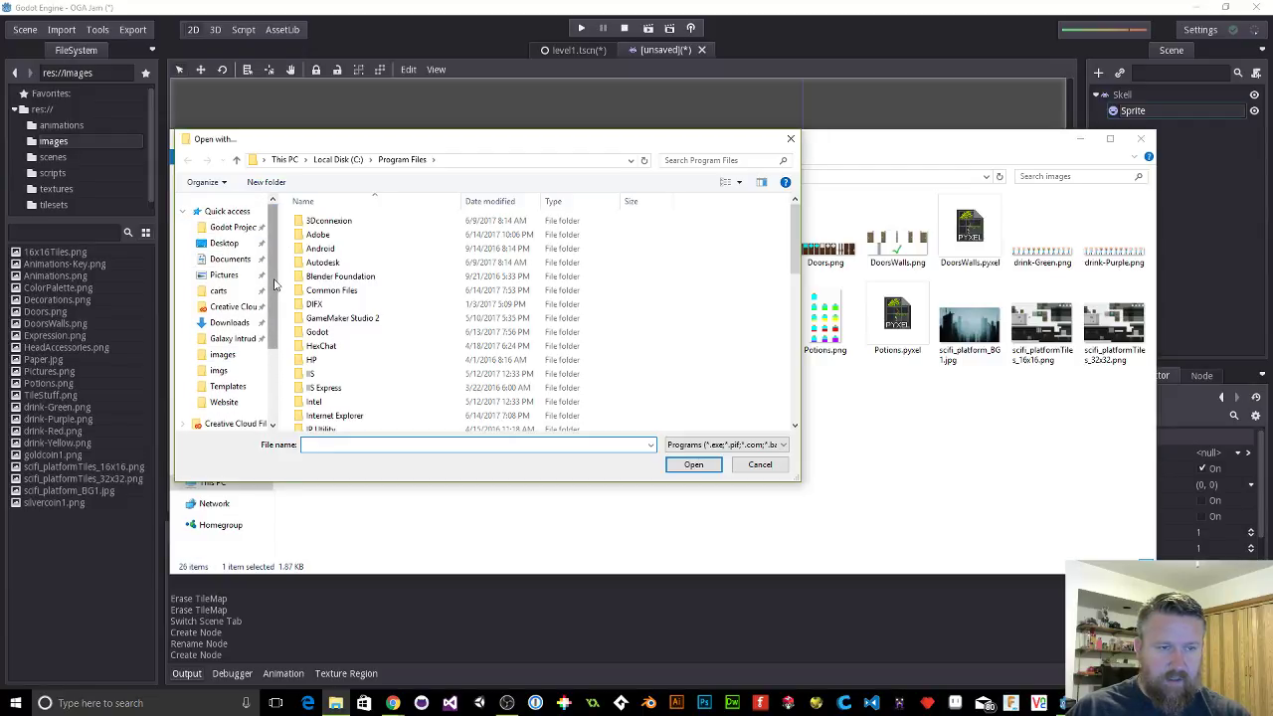
pyautogui.moveTo(273, 280); pyautogui.dragTo(280, 317)
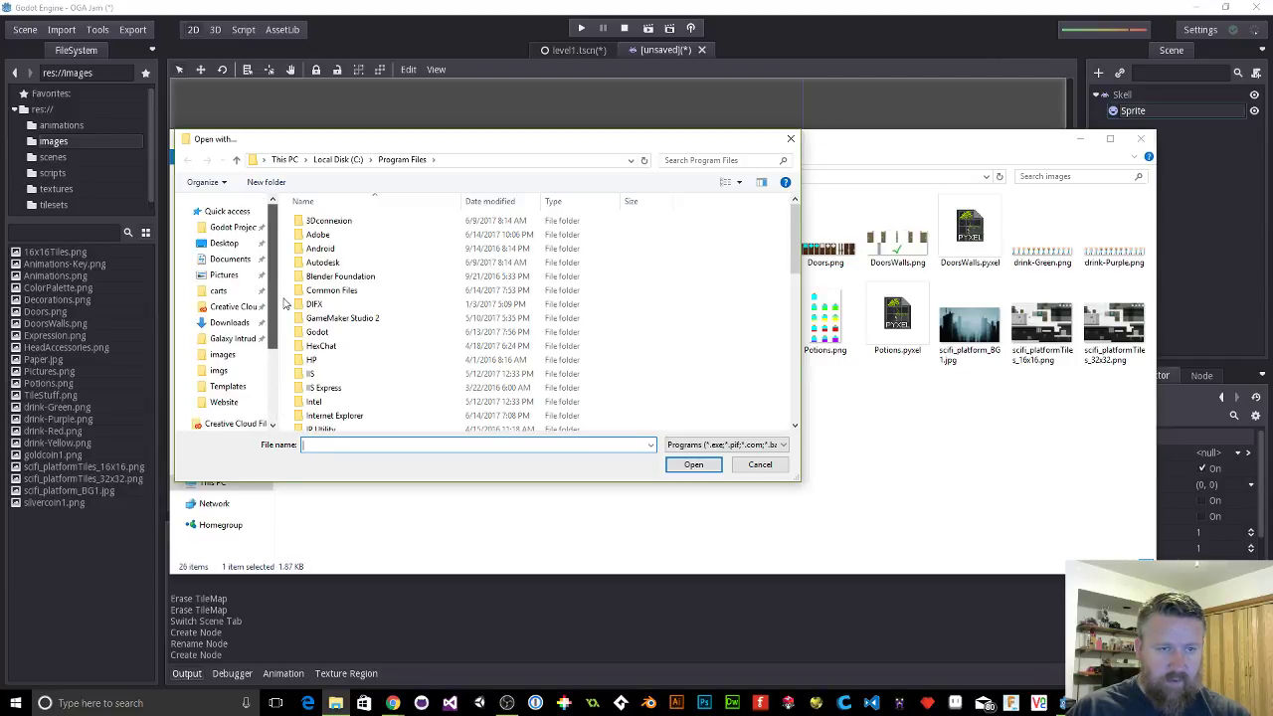
pyautogui.click(225, 244)
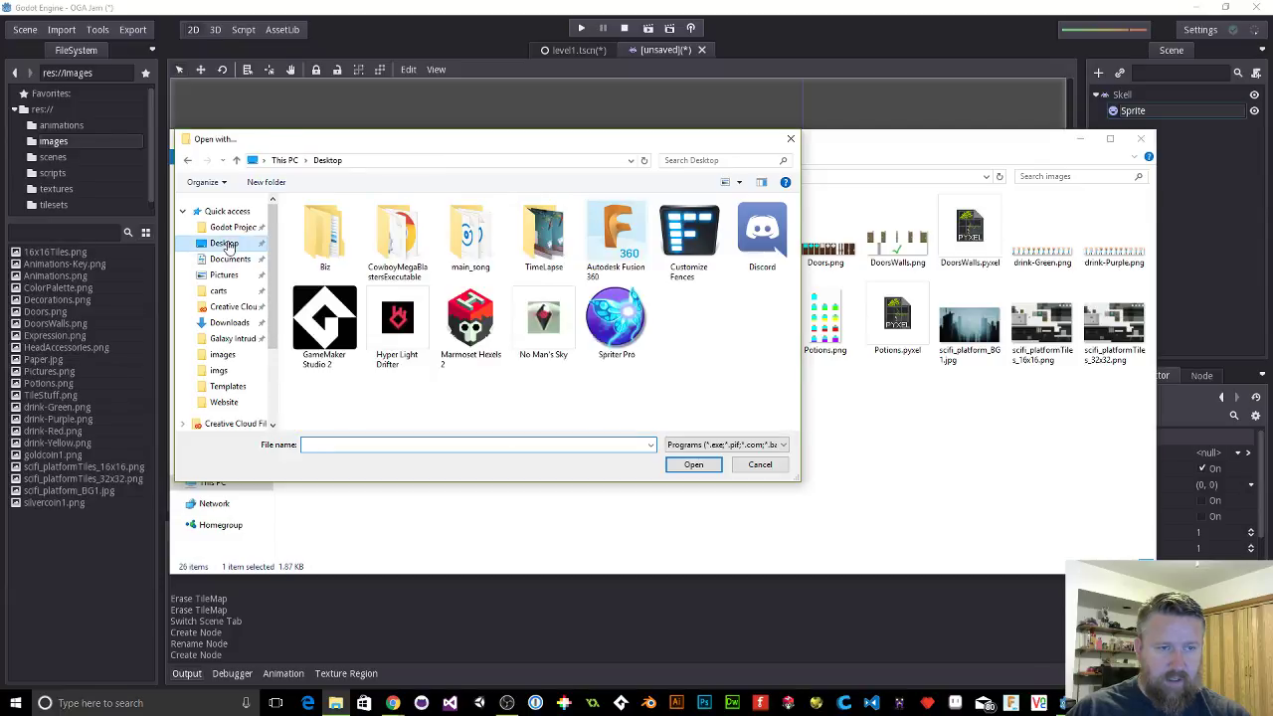
pyautogui.click(224, 275)
pyautogui.click(229, 259)
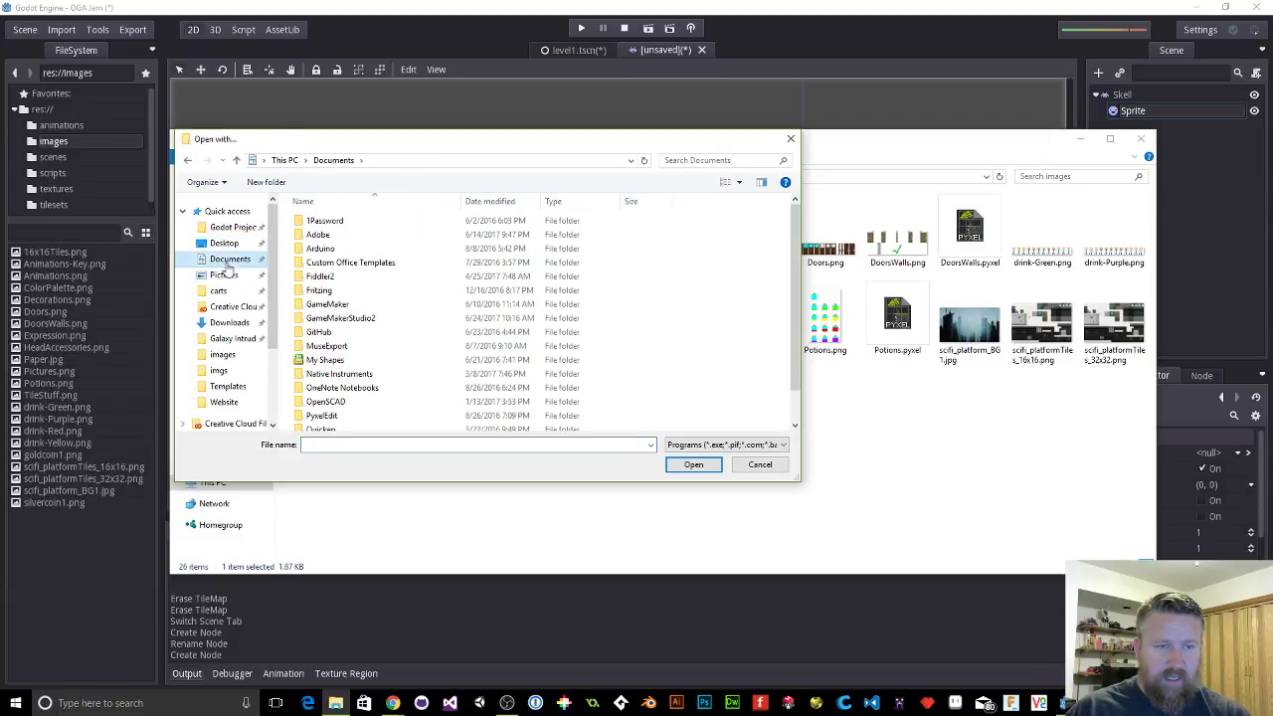
pyautogui.scroll(-3, 261, 333)
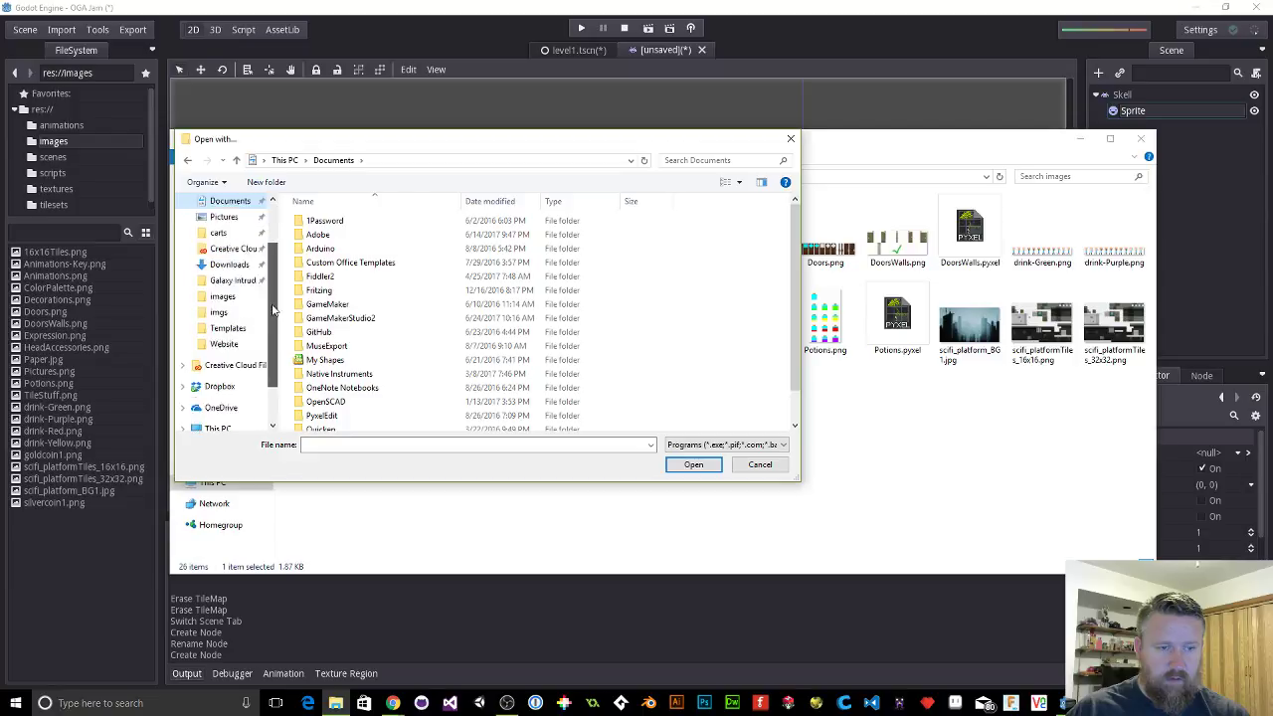
pyautogui.click(219, 364)
pyautogui.doubleClick(350, 323)
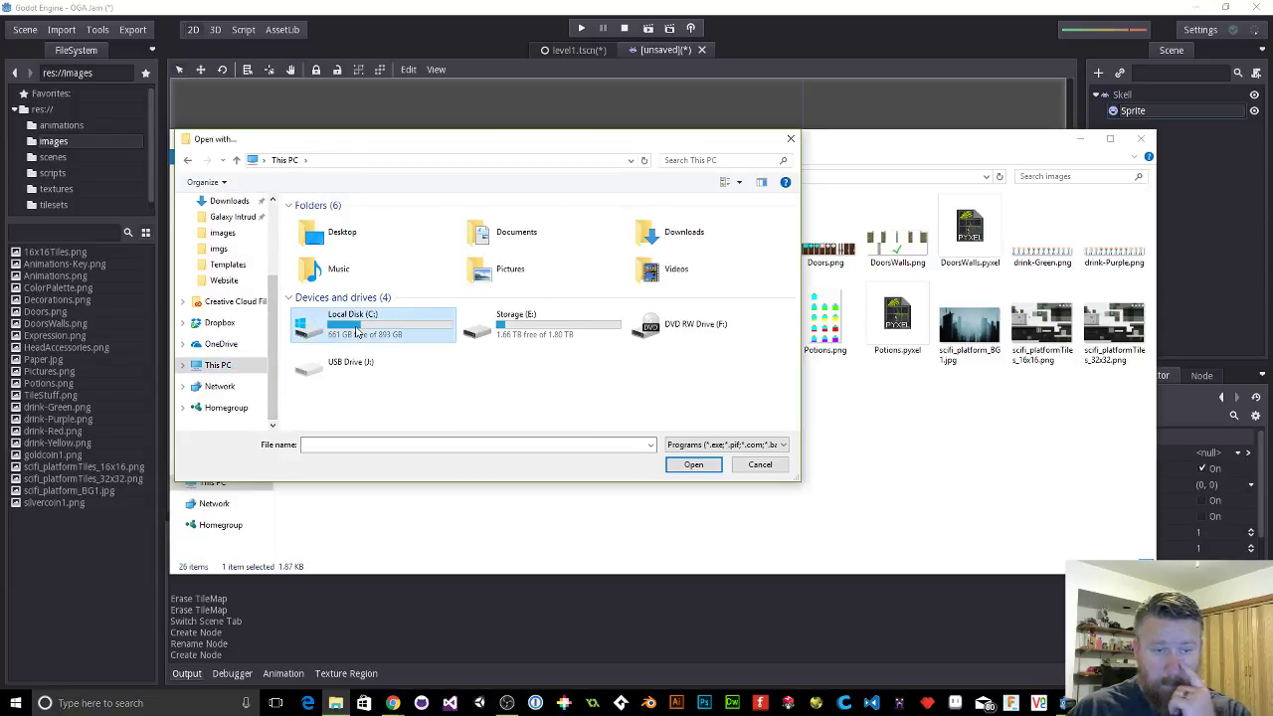
pyautogui.doubleClick(358, 277)
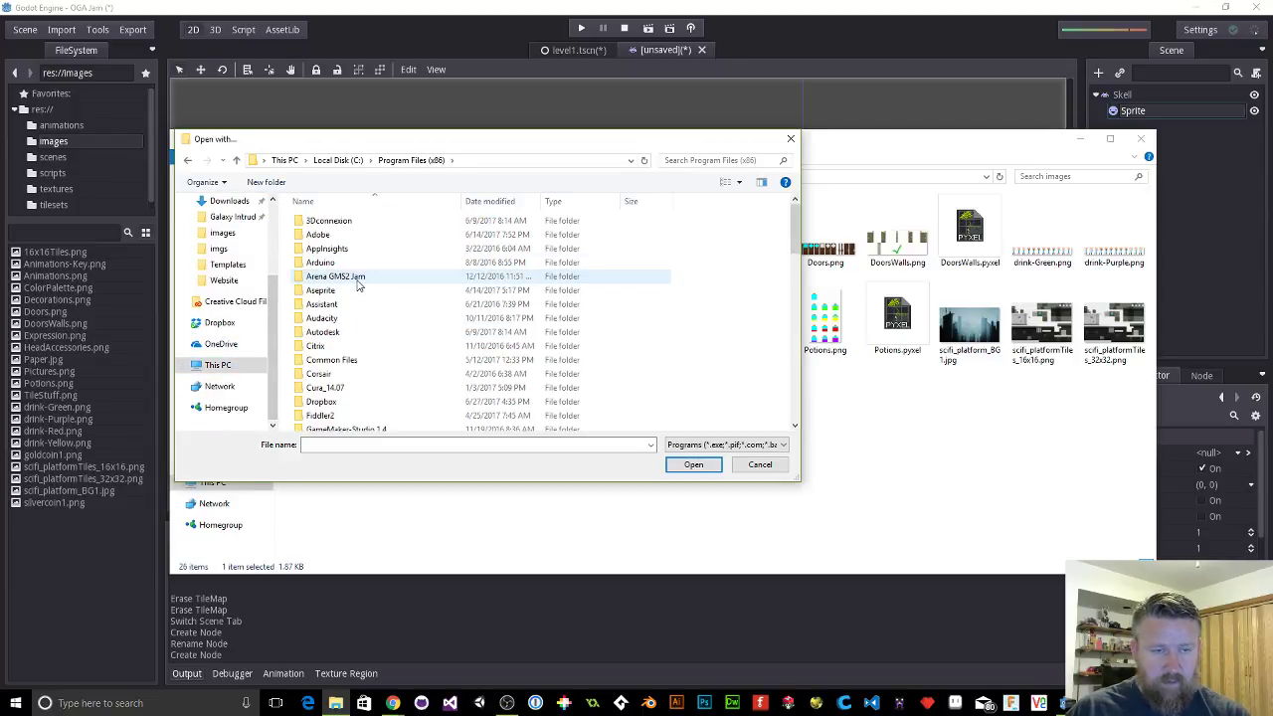
pyautogui.doubleClick(321, 290)
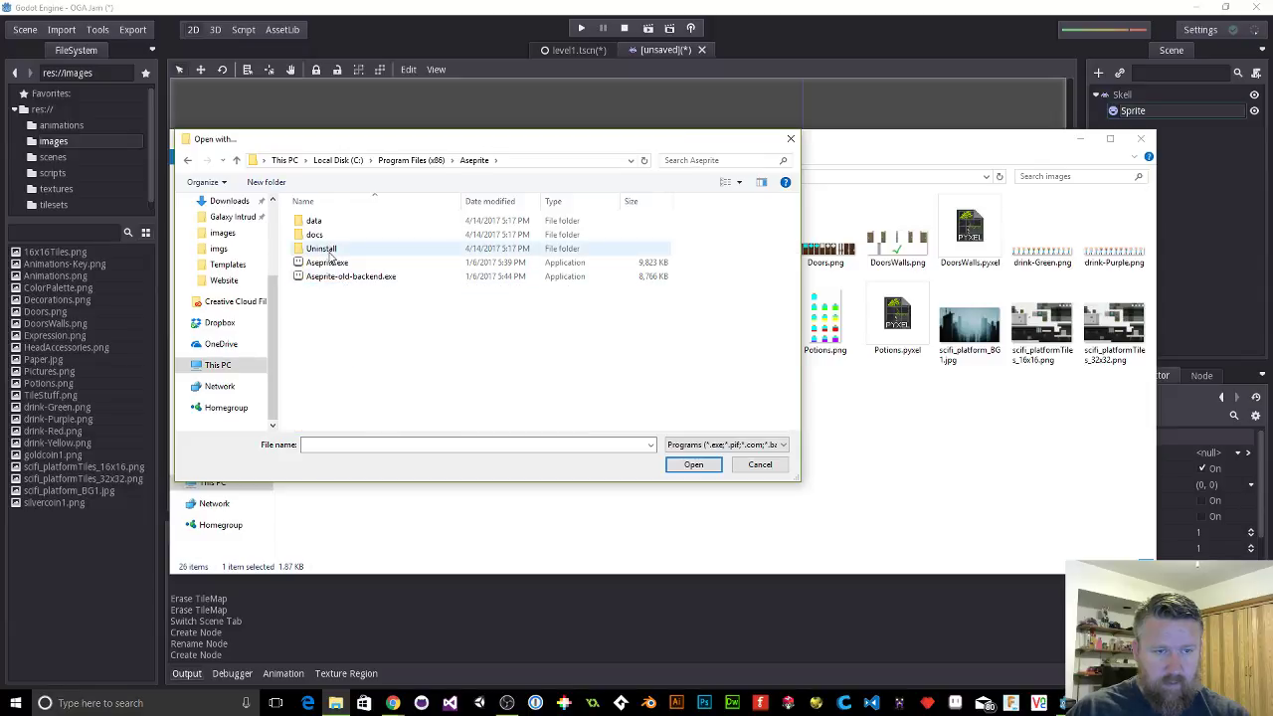
pyautogui.click(328, 263)
pyautogui.click(704, 464)
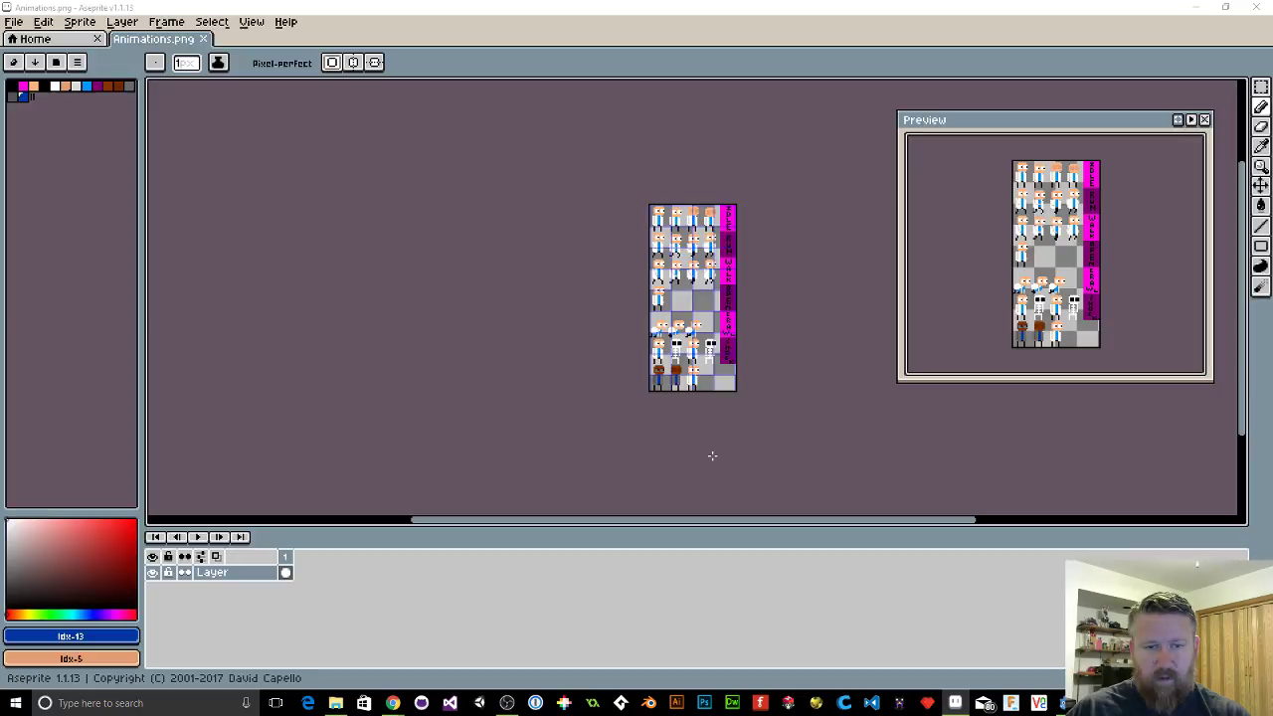
# Step: Activate the Rectangular Marquee tool and try to select the second skeleton in the SHOCK row
pyautogui.scroll(2, 694, 346)
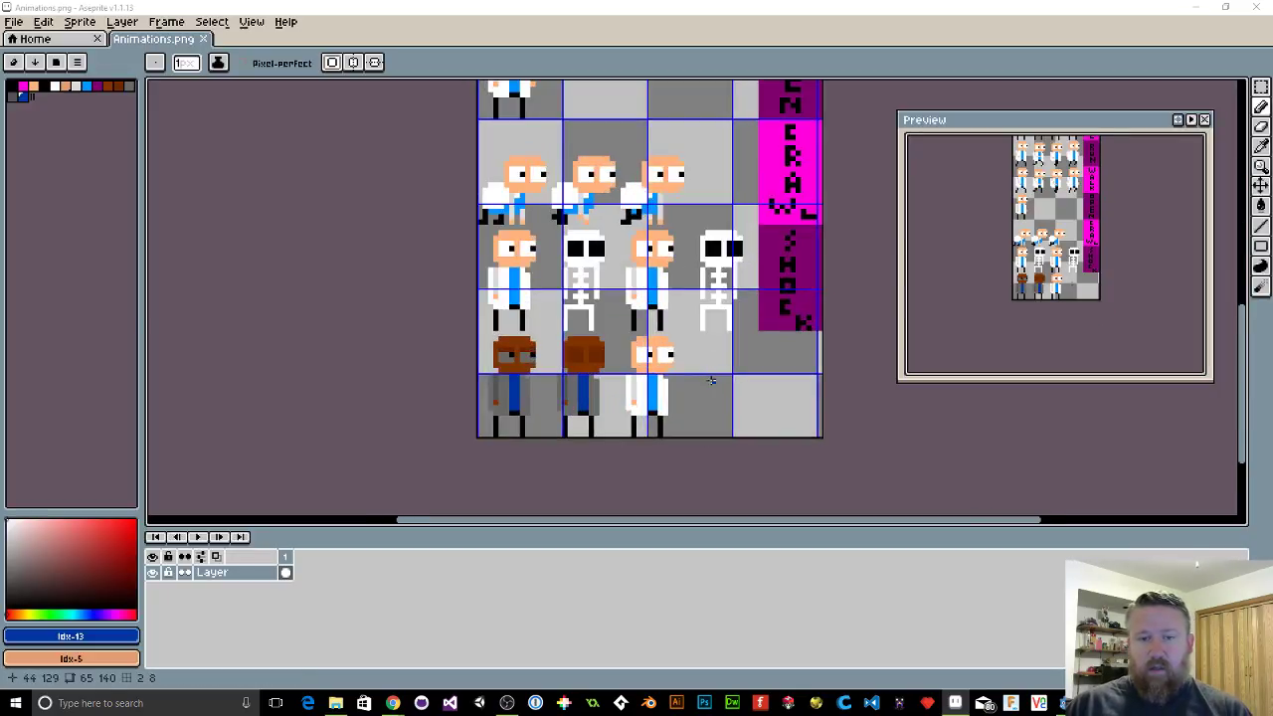
pyautogui.moveTo(860, 246); pyautogui.dragTo(800, 325)
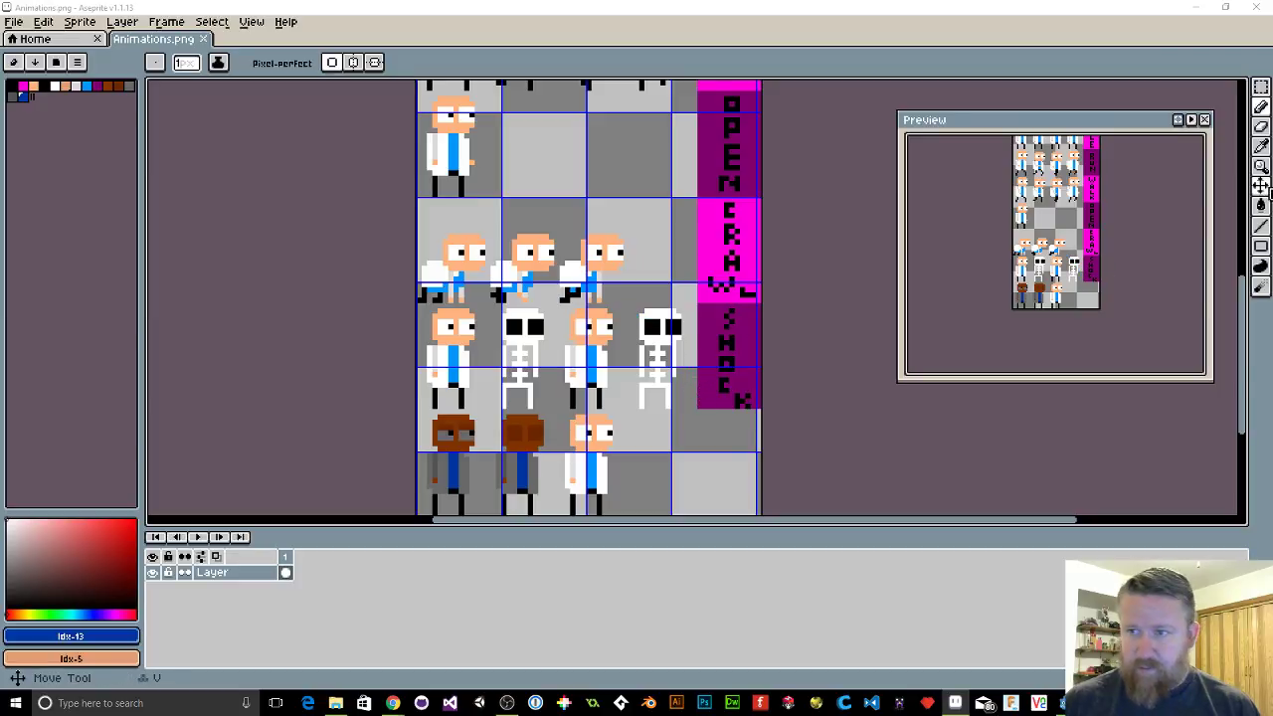
pyautogui.click(1260, 86)
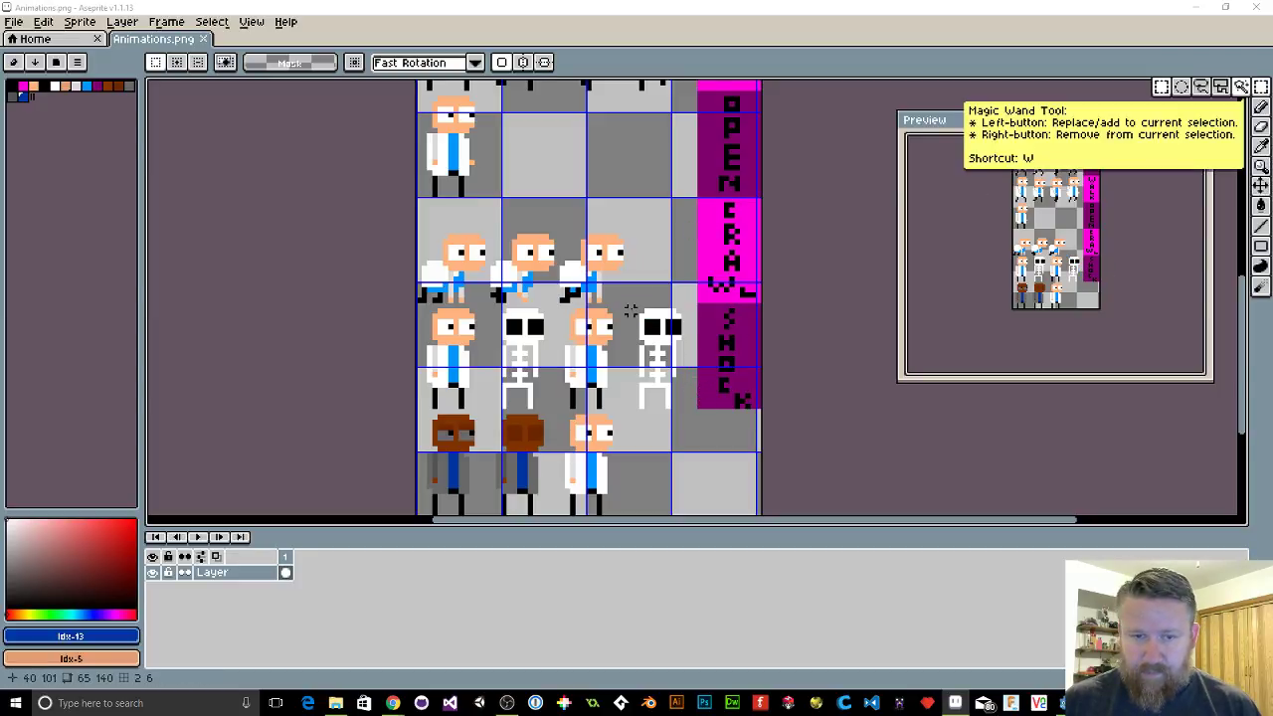
pyautogui.moveTo(636, 305); pyautogui.dragTo(683, 413)
pyautogui.click(671, 432)
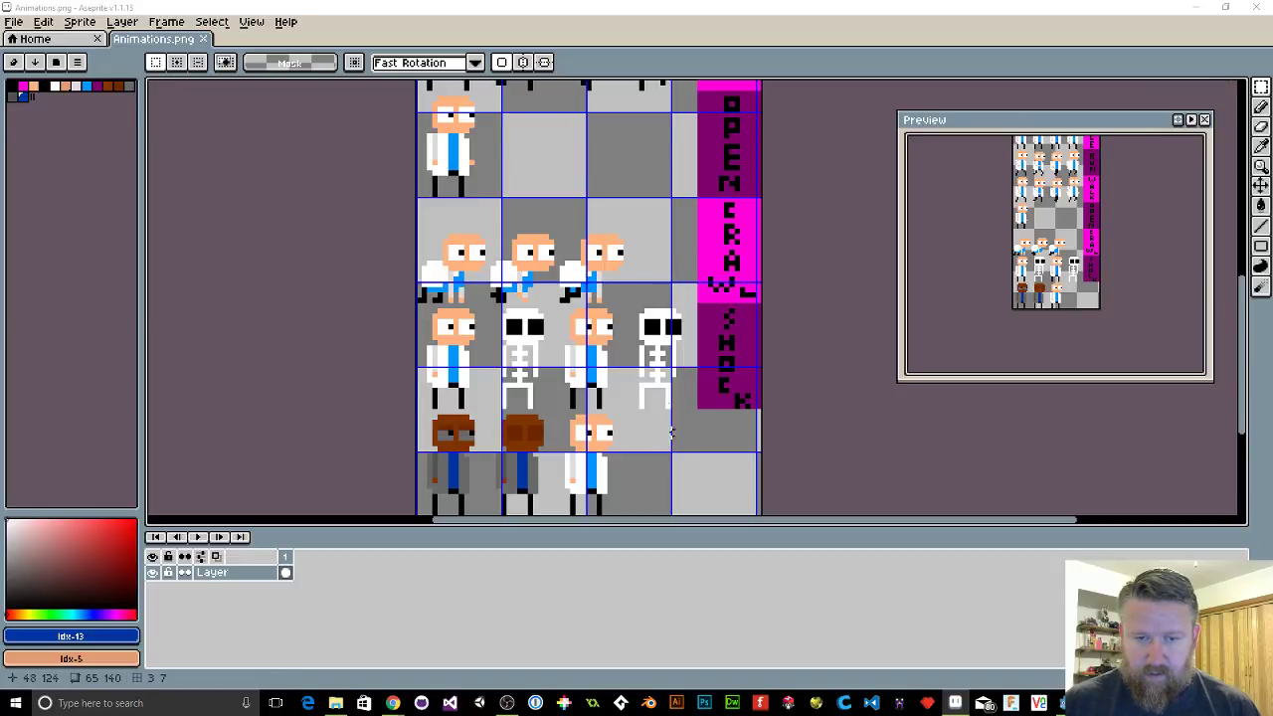
# Step: Set the grid's width and height to 1 pixel
pyautogui.click(250, 21)
pyautogui.moveTo(277, 97)
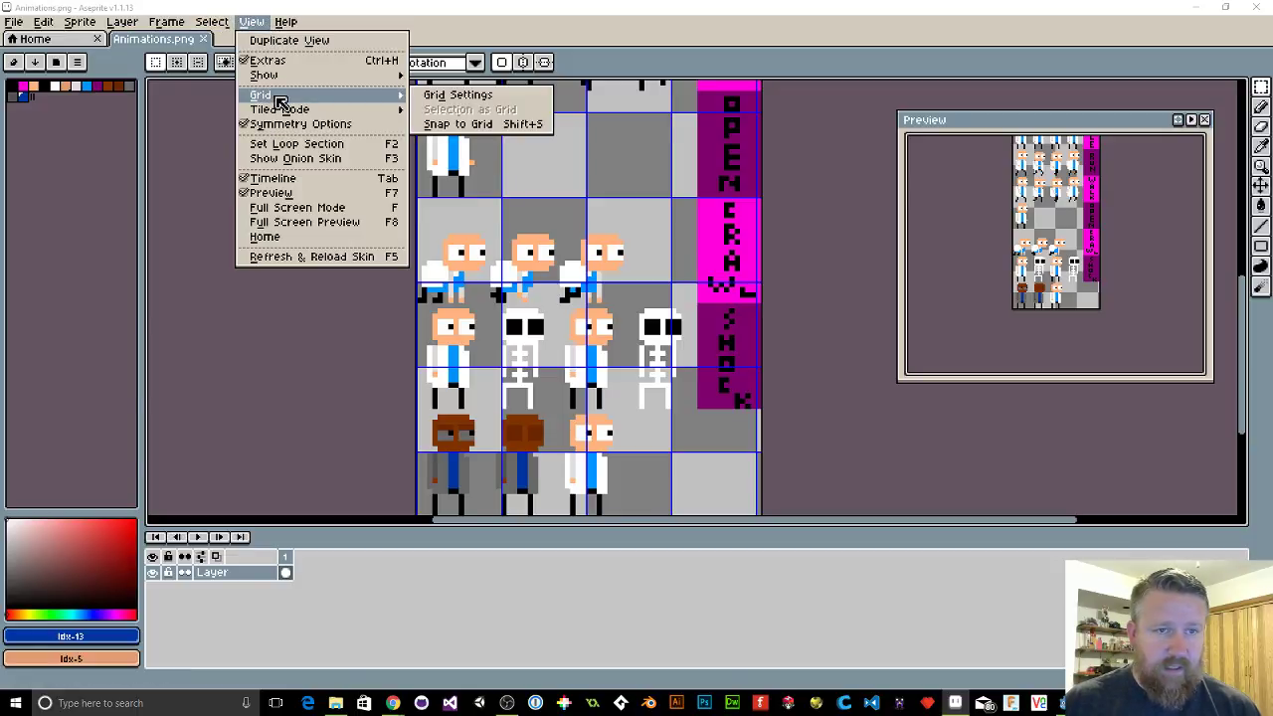
pyautogui.click(437, 96)
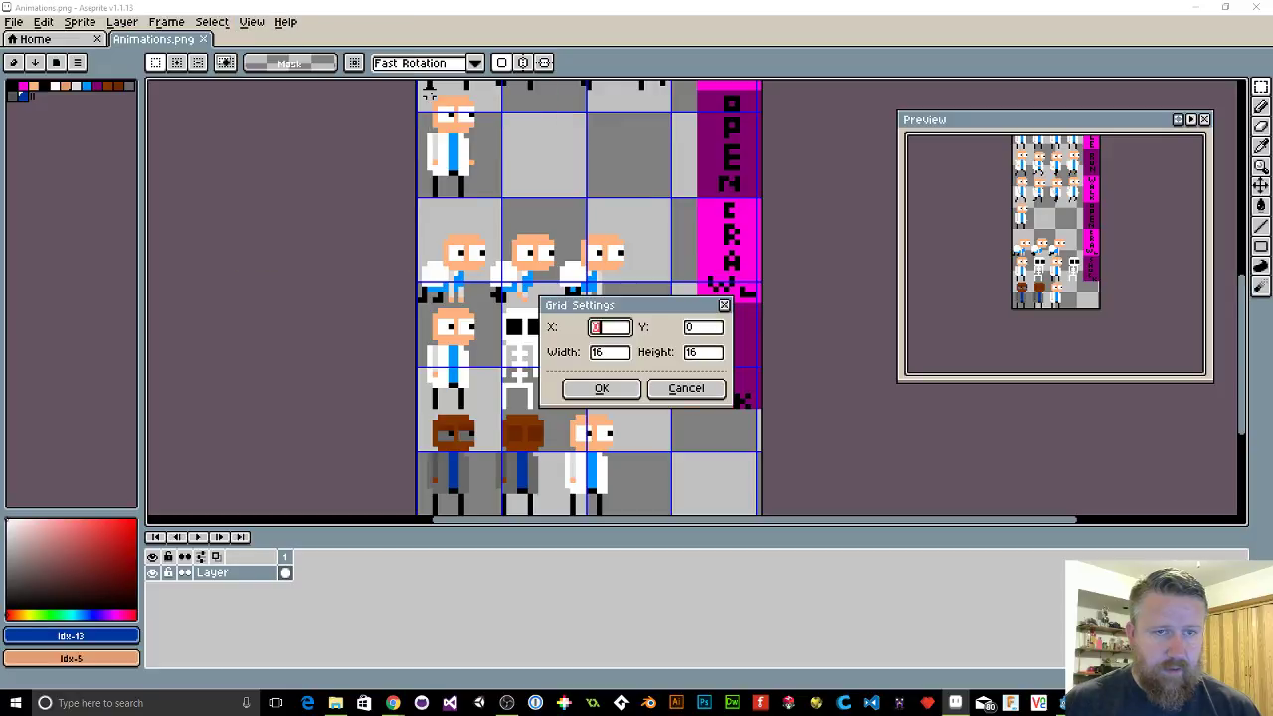
pyautogui.click(617, 355)
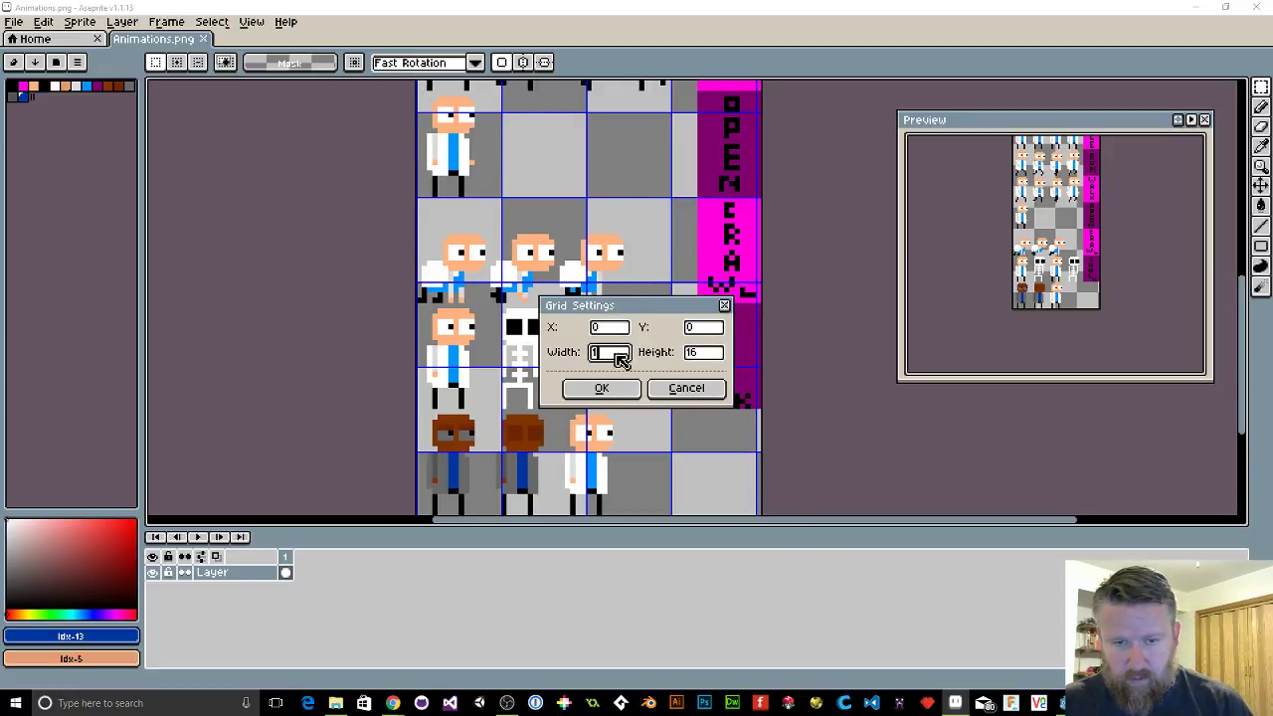
pyautogui.press('Tab')
pyautogui.write('1')
pyautogui.press('Return')
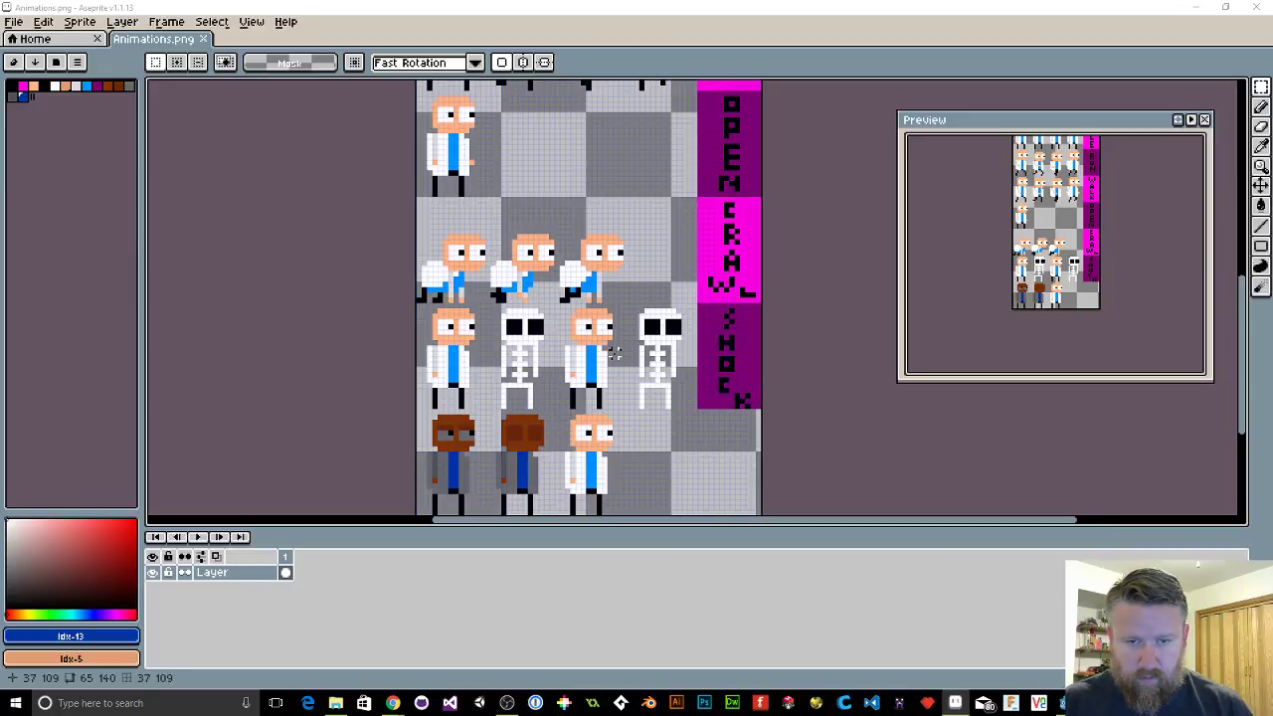
# Step: Select the second skeleton in the SHOCK row with a marquee of about 8 × 19 px and copy it
pyautogui.scroll(3, 618, 359)
pyautogui.scroll(-3, 657, 360)
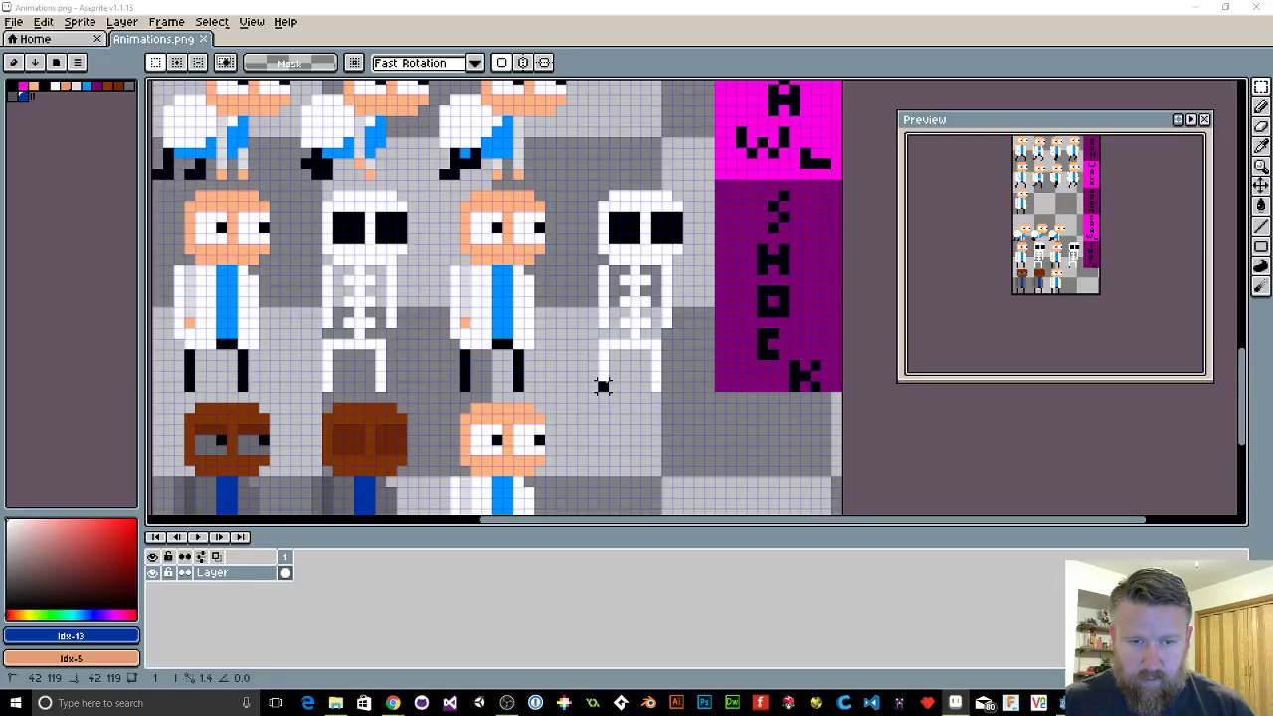
pyautogui.moveTo(601, 386); pyautogui.dragTo(684, 192)
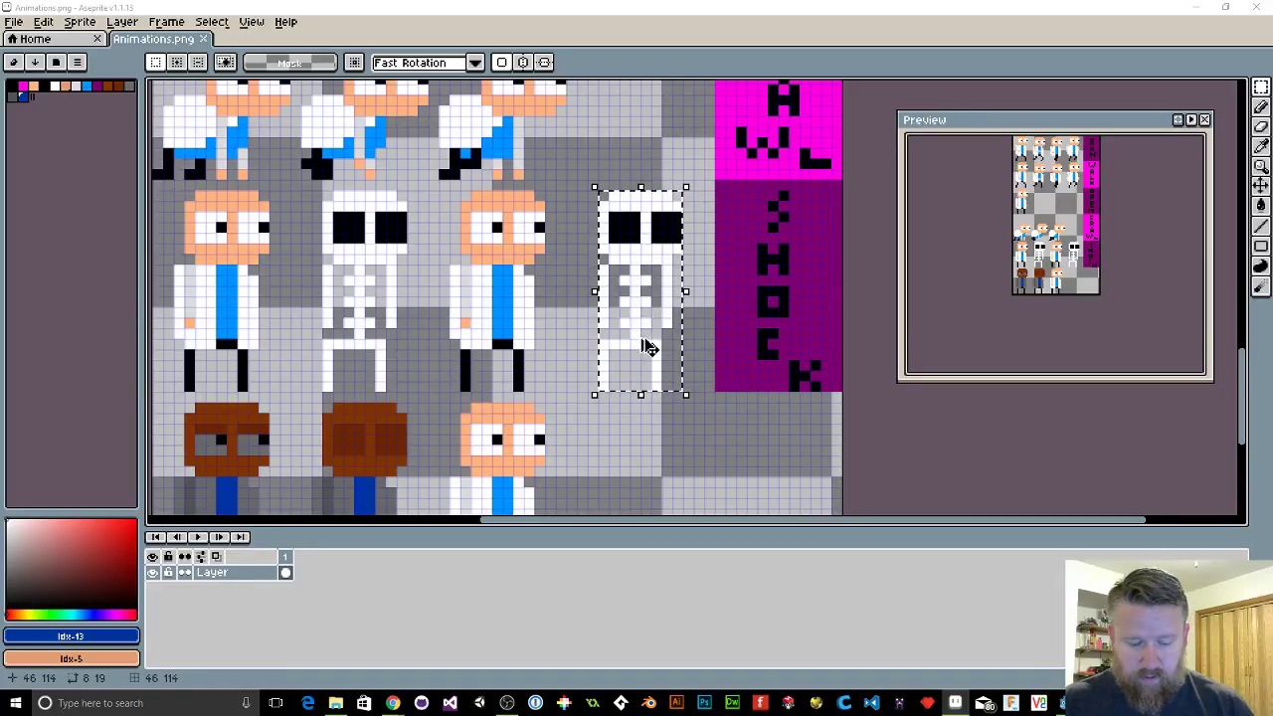
pyautogui.click(14, 21)
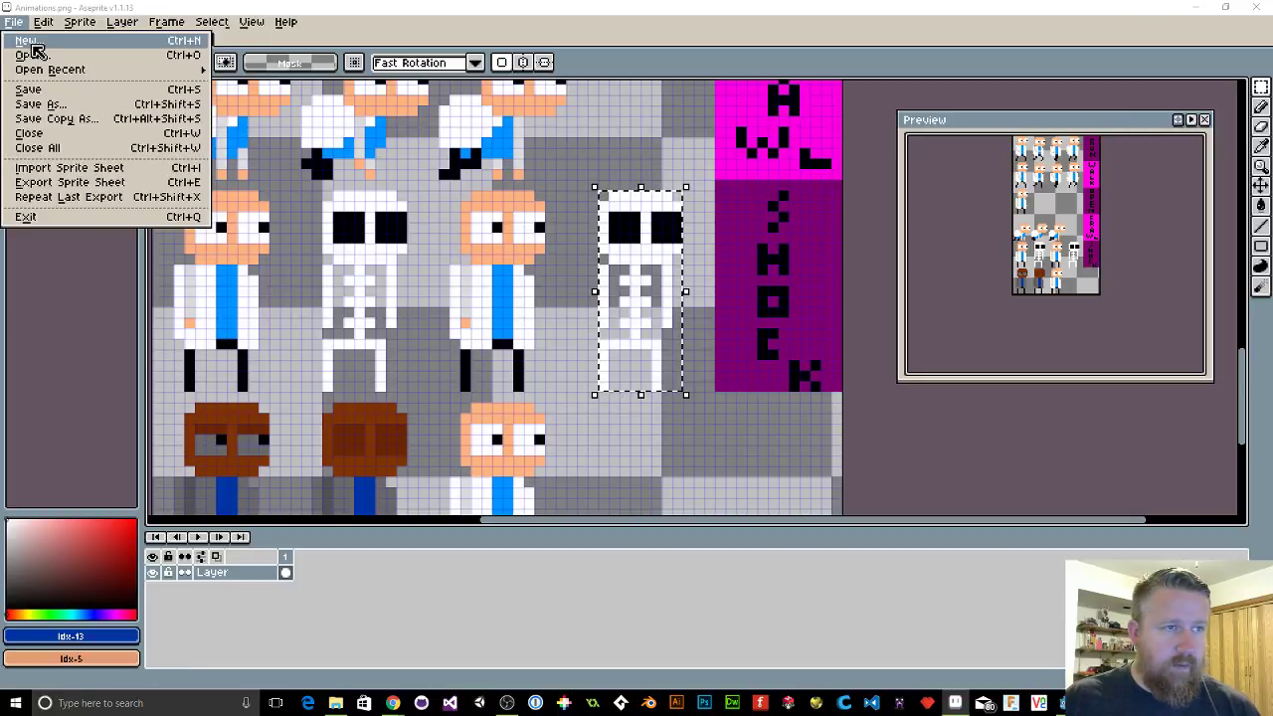
pyautogui.click(37, 46)
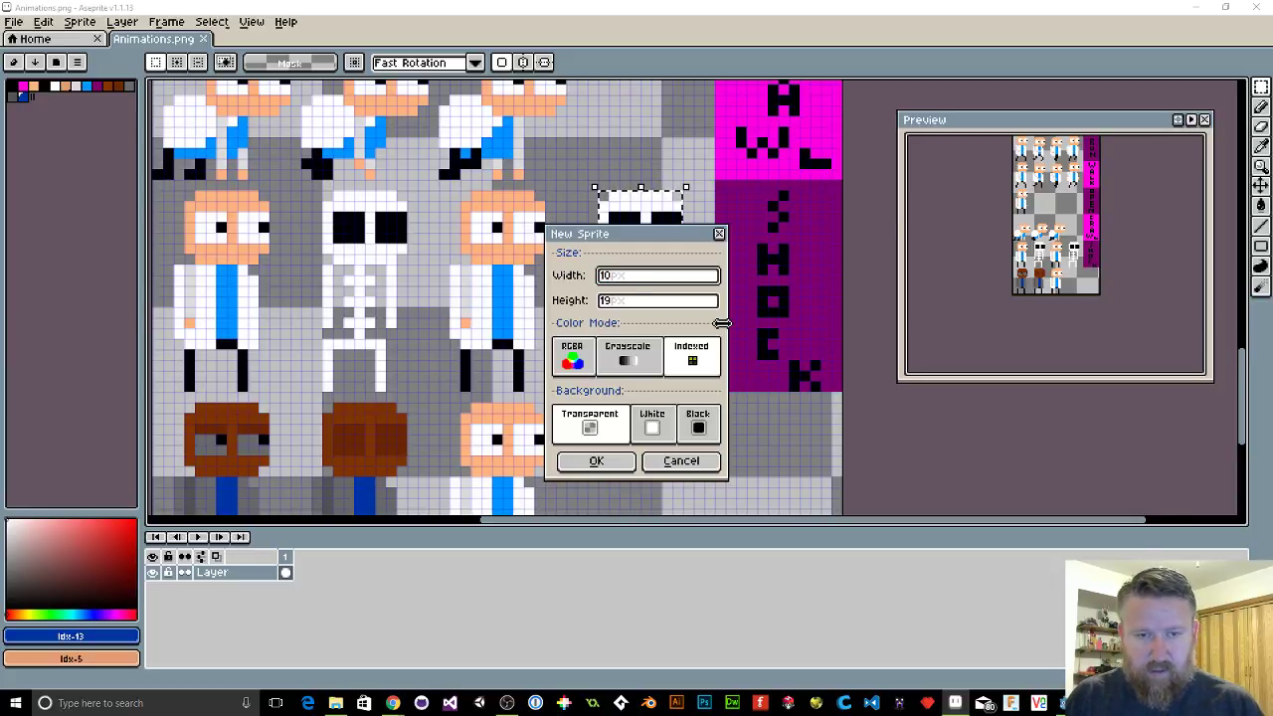
pyautogui.press('Escape')
# Step: Create a new indexed sprite 11 px wide and 21 px high with a transparent background
pyautogui.click(22, 24)
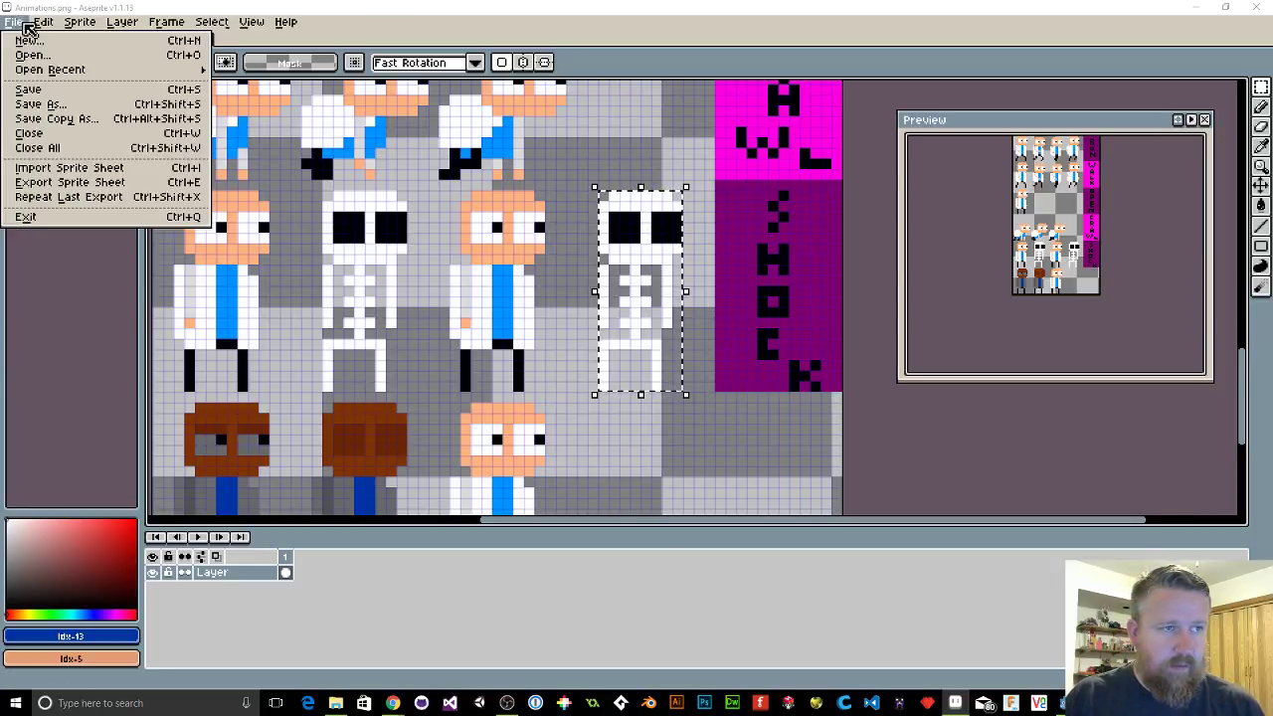
pyautogui.click(29, 40)
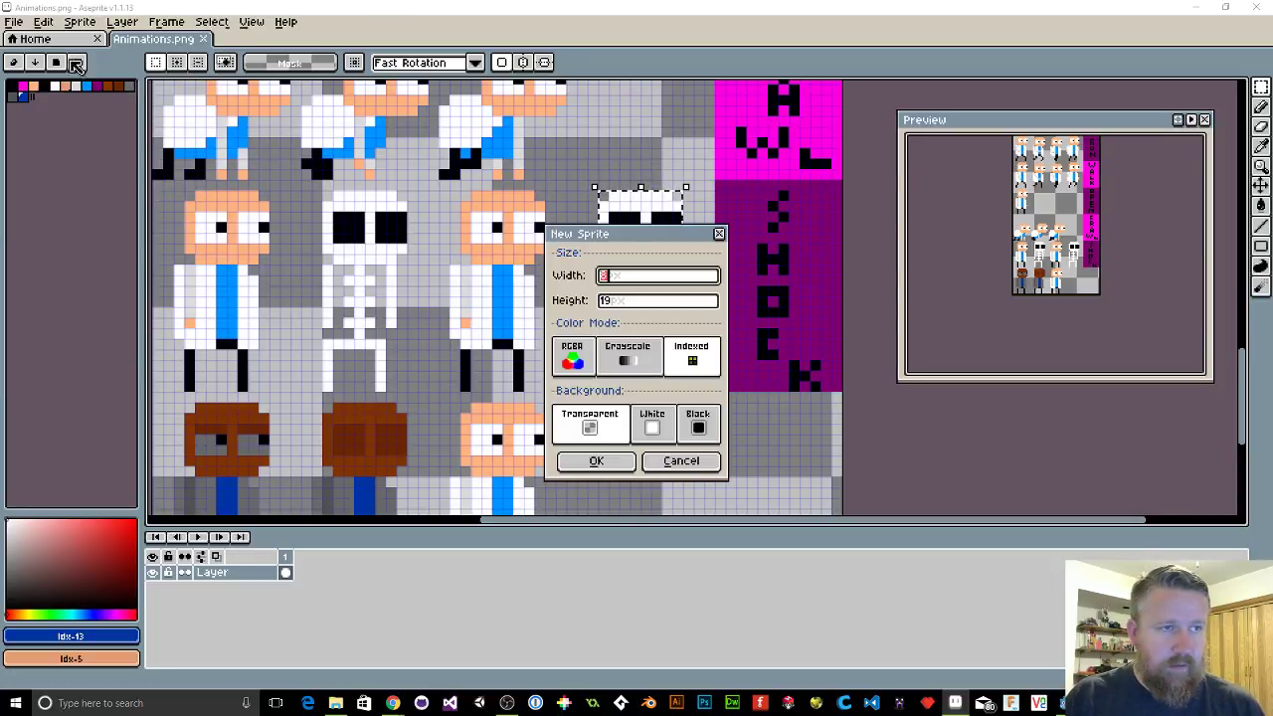
pyautogui.click(626, 301)
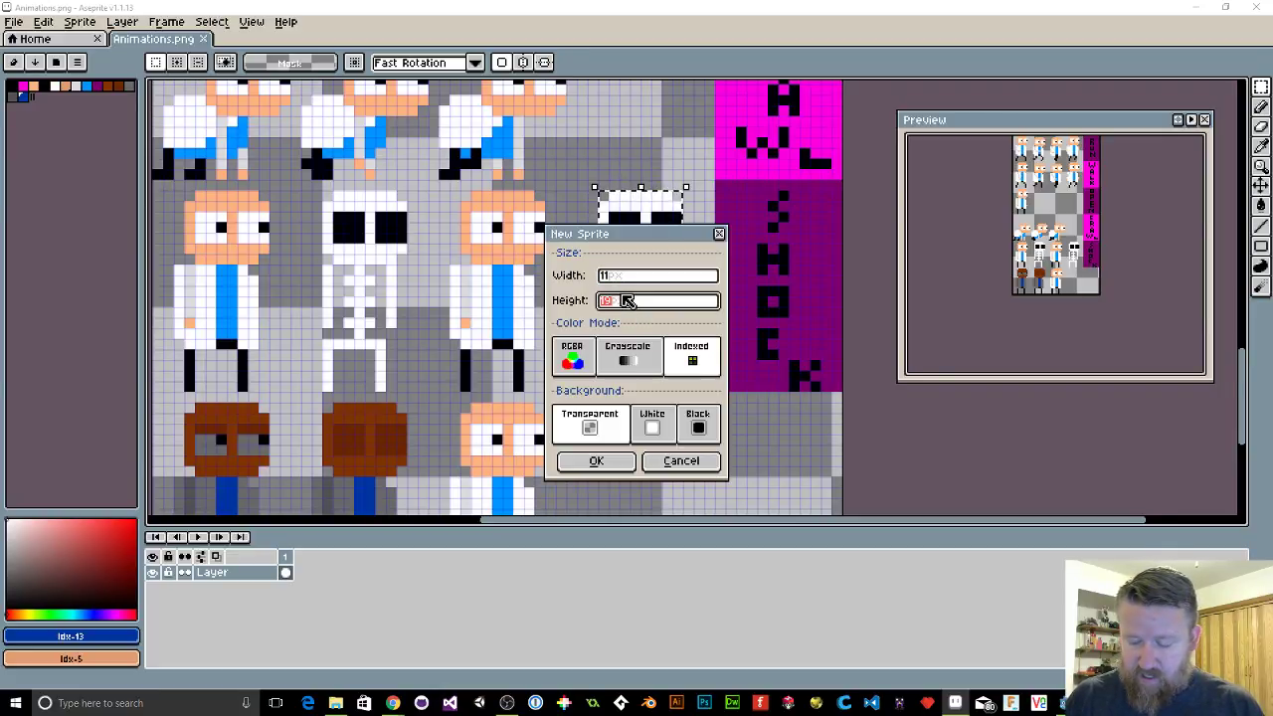
pyautogui.press('Return')
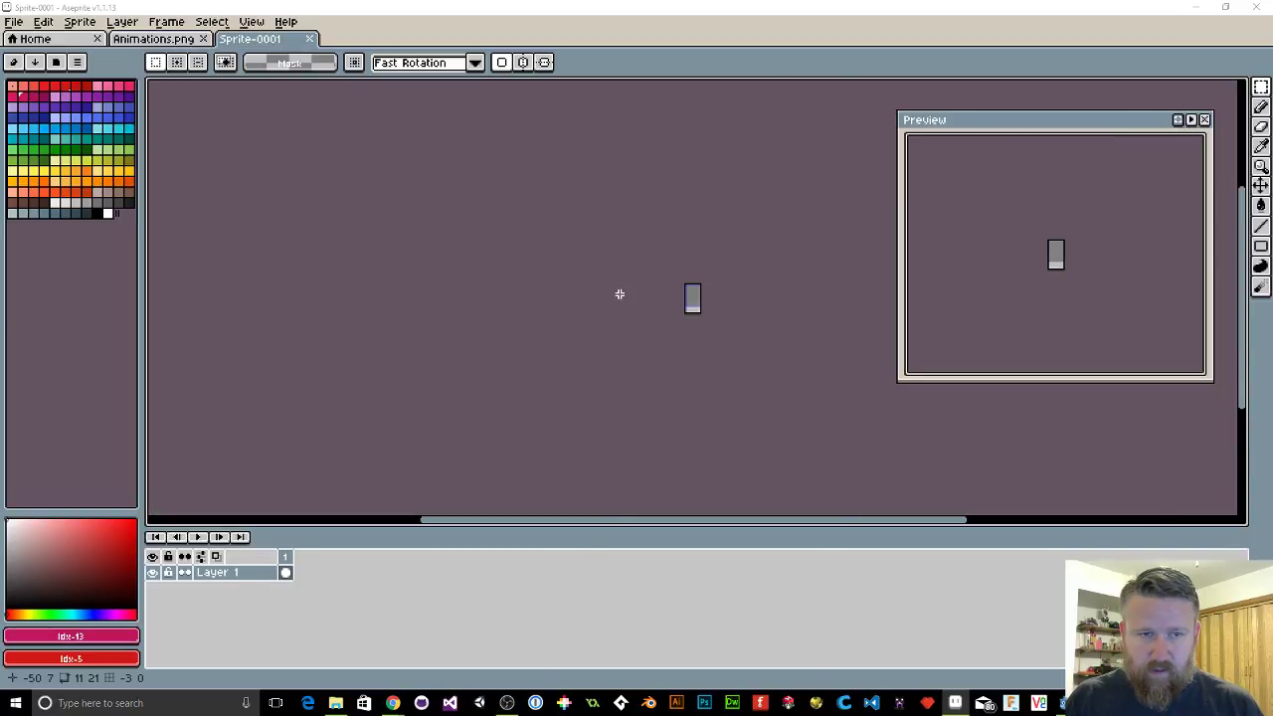
# Step: Paste the copied skeleton into the new sprite, placed with its feet on the canvas's lower edge
pyautogui.scroll(8, 705, 295)
pyautogui.scroll(-5, 568, 282)
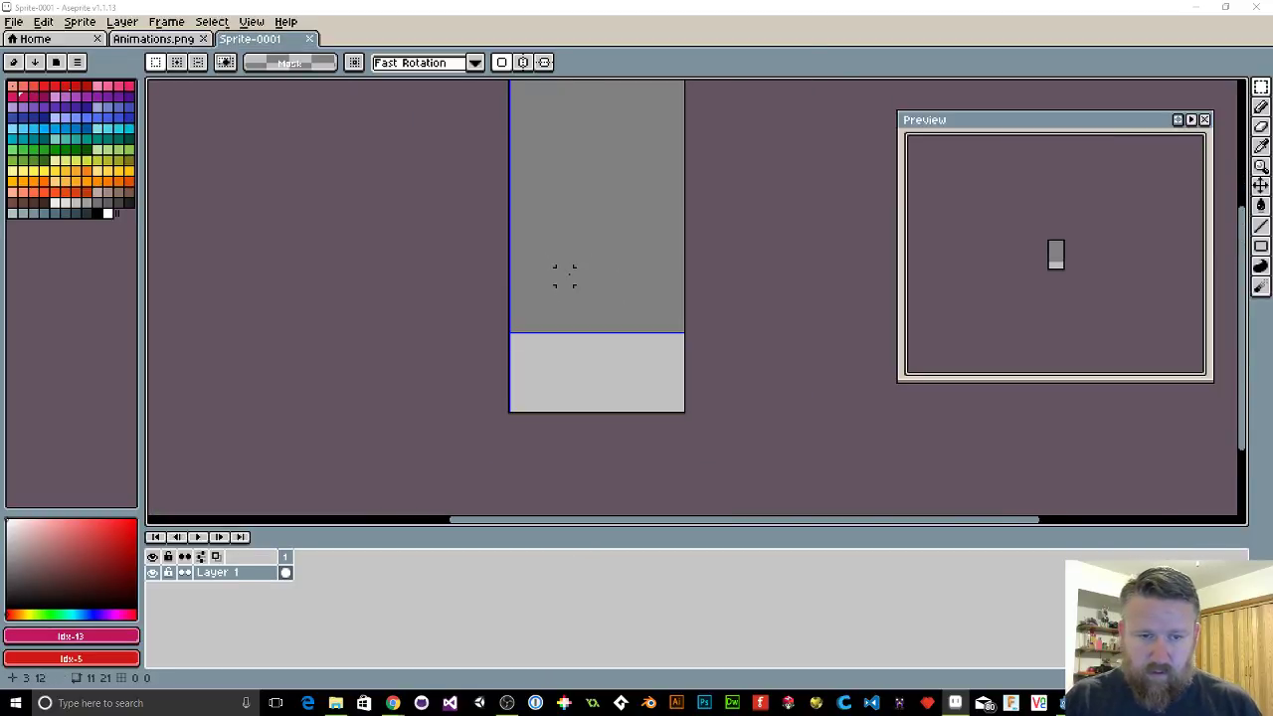
pyautogui.hotkey('ctrl', 'v')
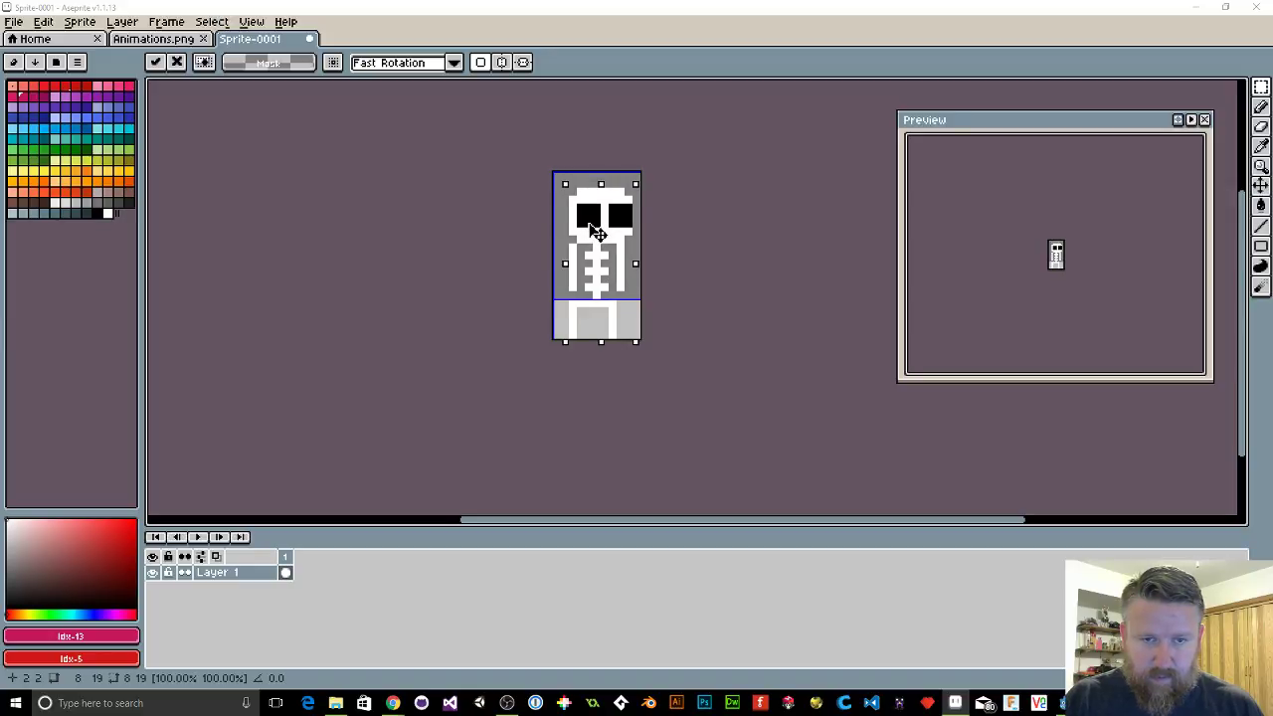
pyautogui.press('Return')
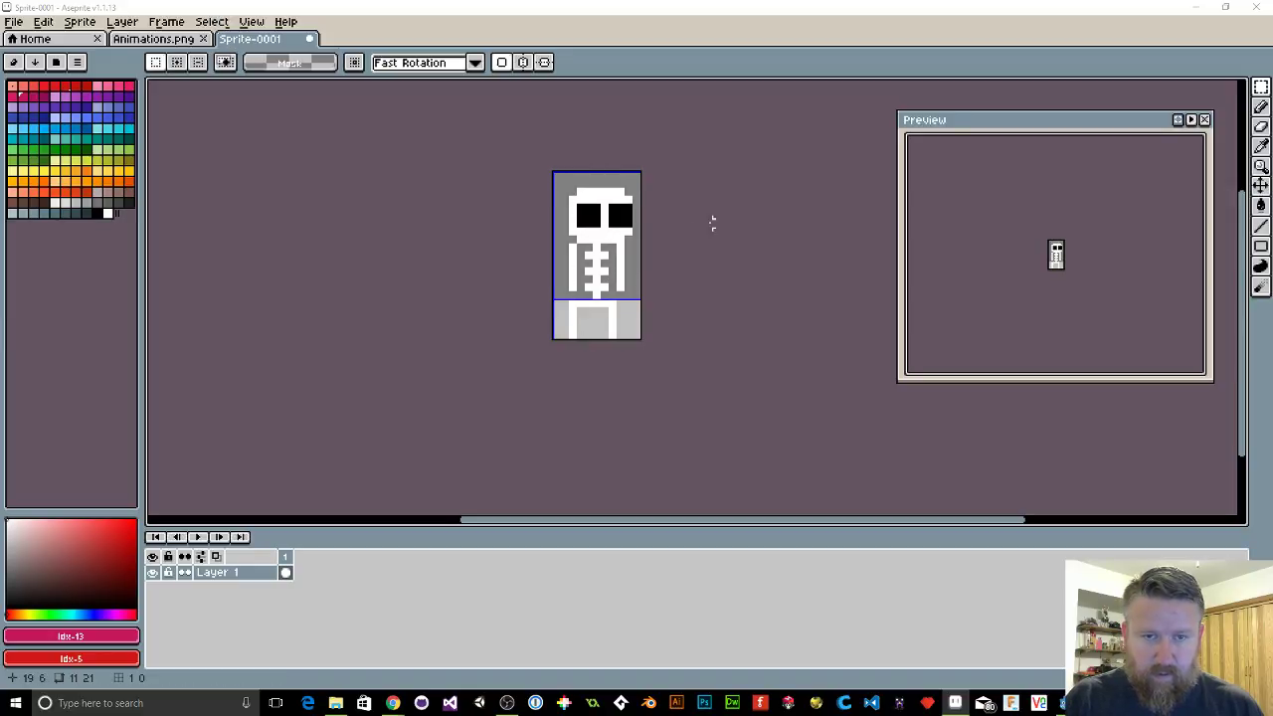
# Step: Hide the grid overlay on the skeleton sprite
pyautogui.click(248, 22)
pyautogui.moveTo(325, 109)
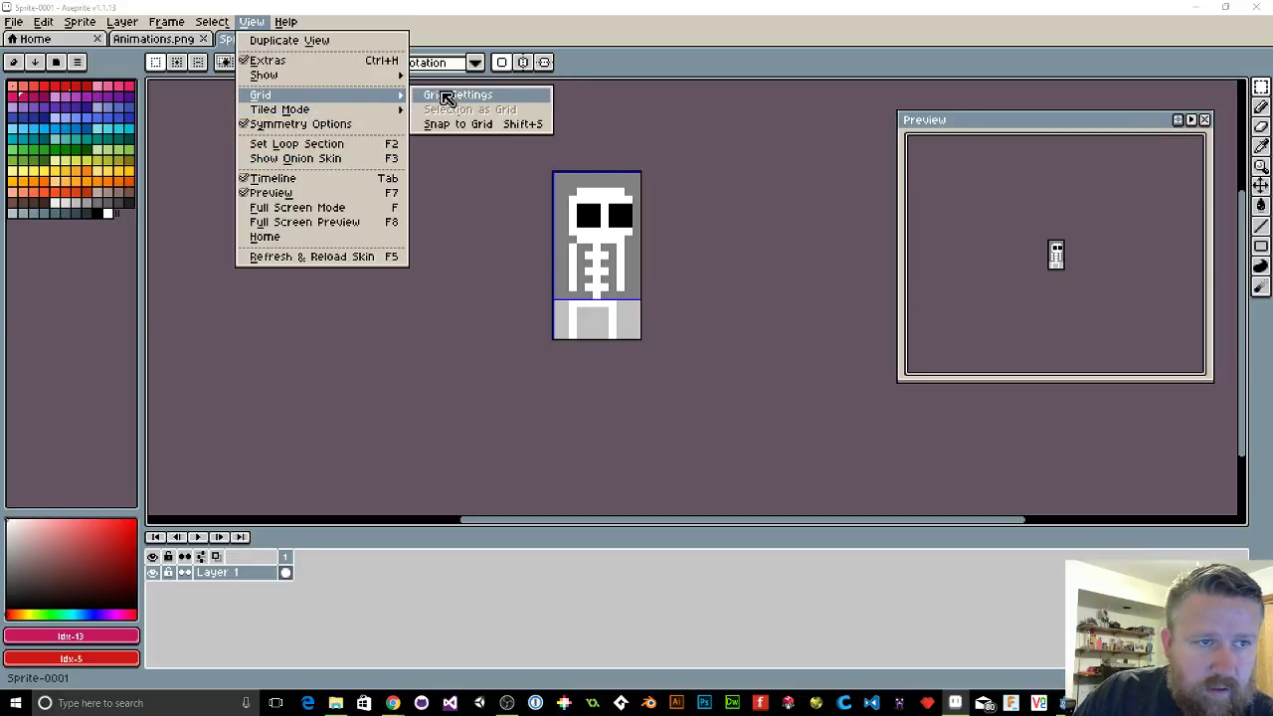
pyautogui.moveTo(308, 75)
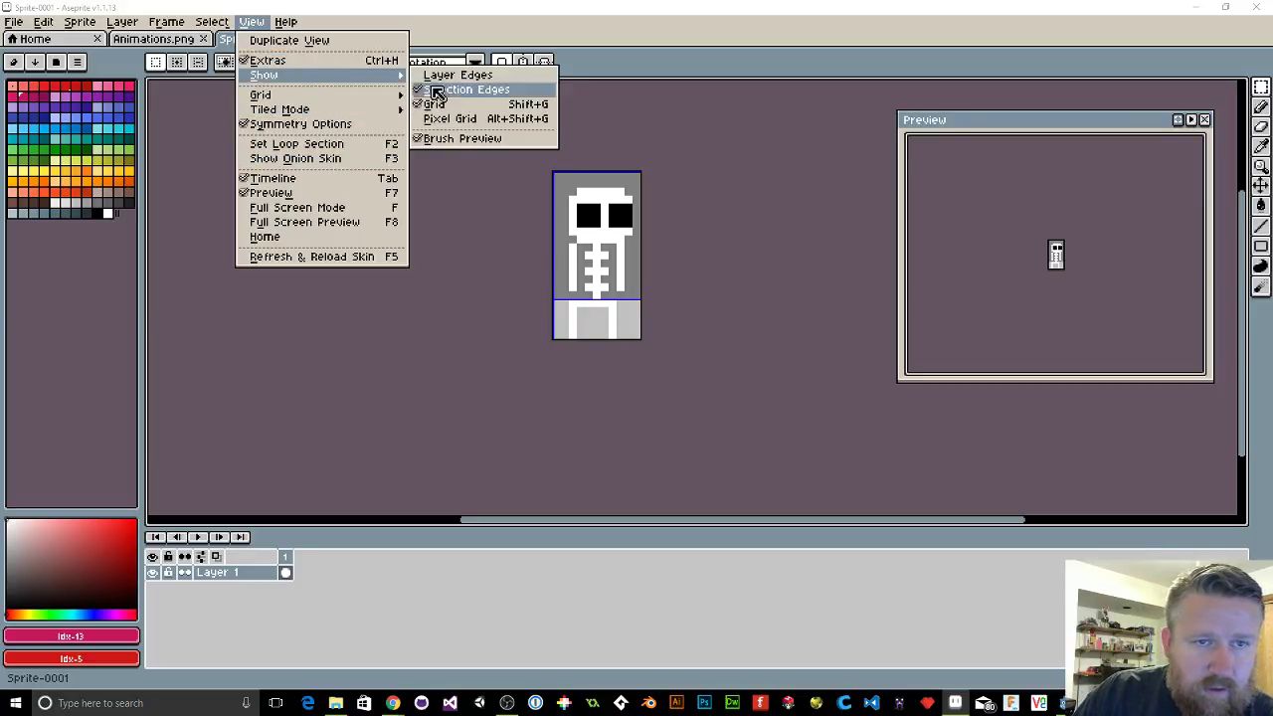
pyautogui.click(432, 104)
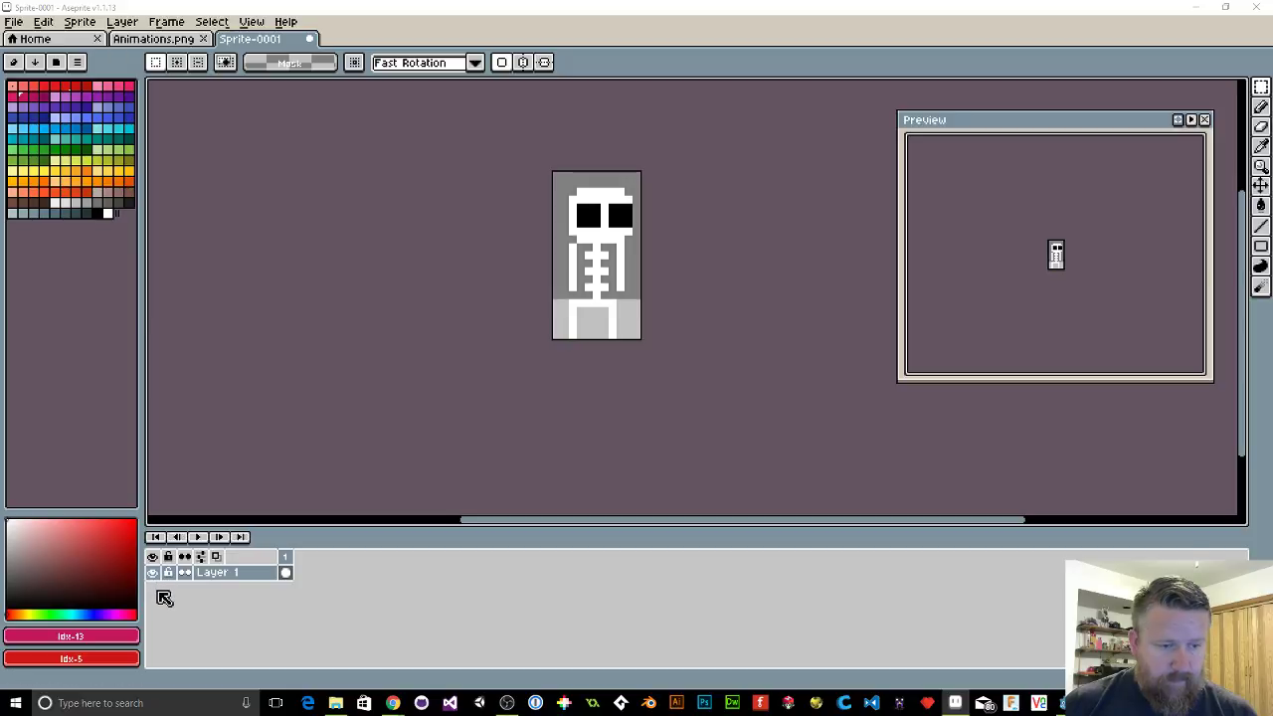
# Step: Add a new layer and move it below Layer 1 in the layer order
pyautogui.click(122, 21)
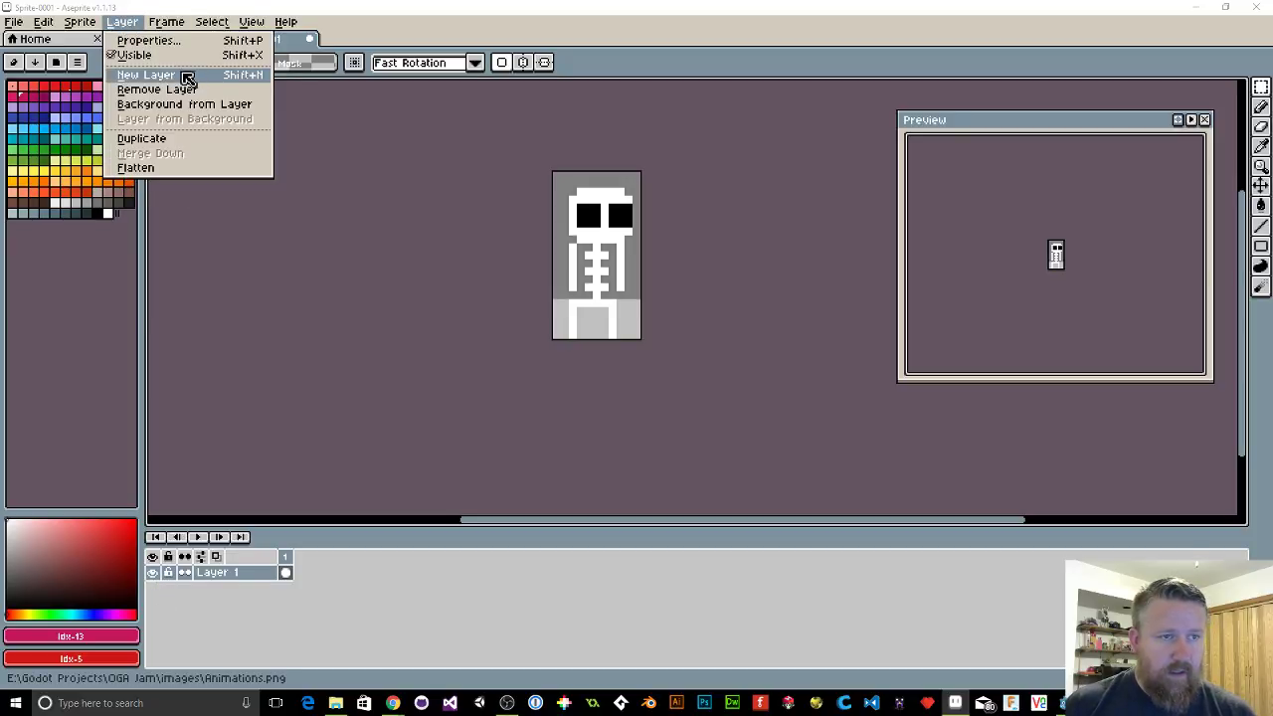
pyautogui.click(187, 75)
pyautogui.click(214, 589)
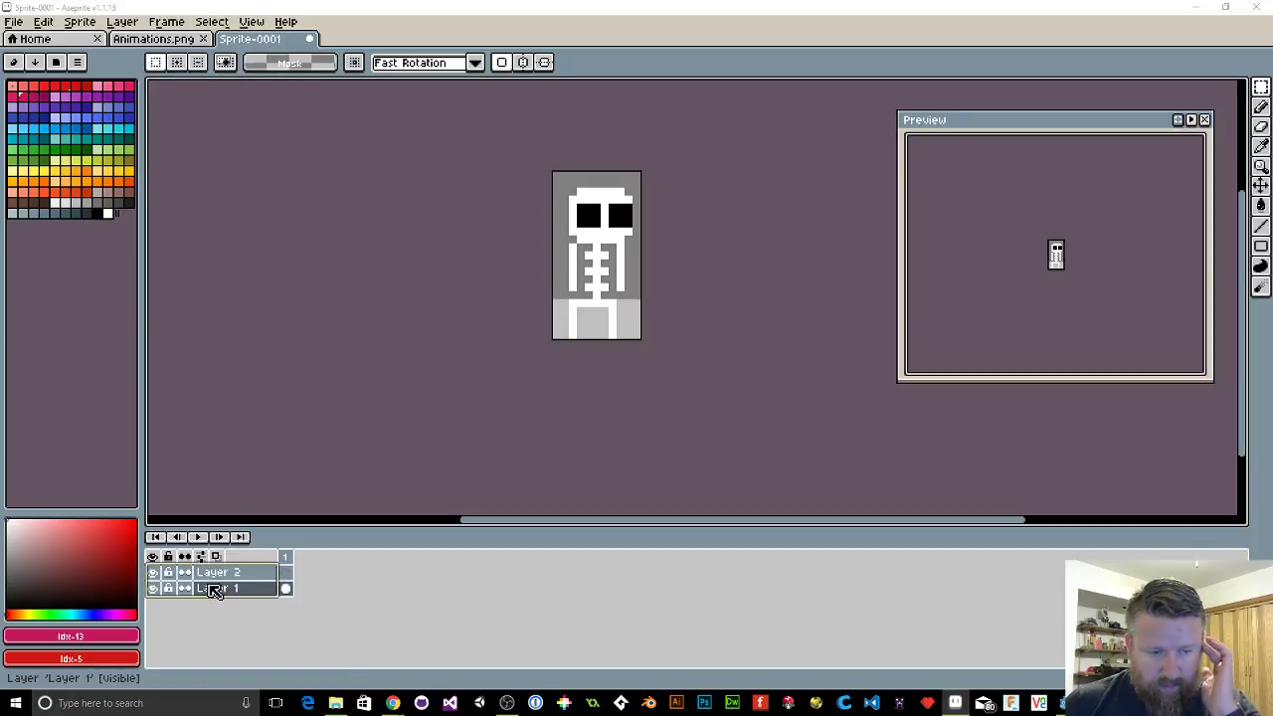
pyautogui.moveTo(217, 573); pyautogui.dragTo(227, 600)
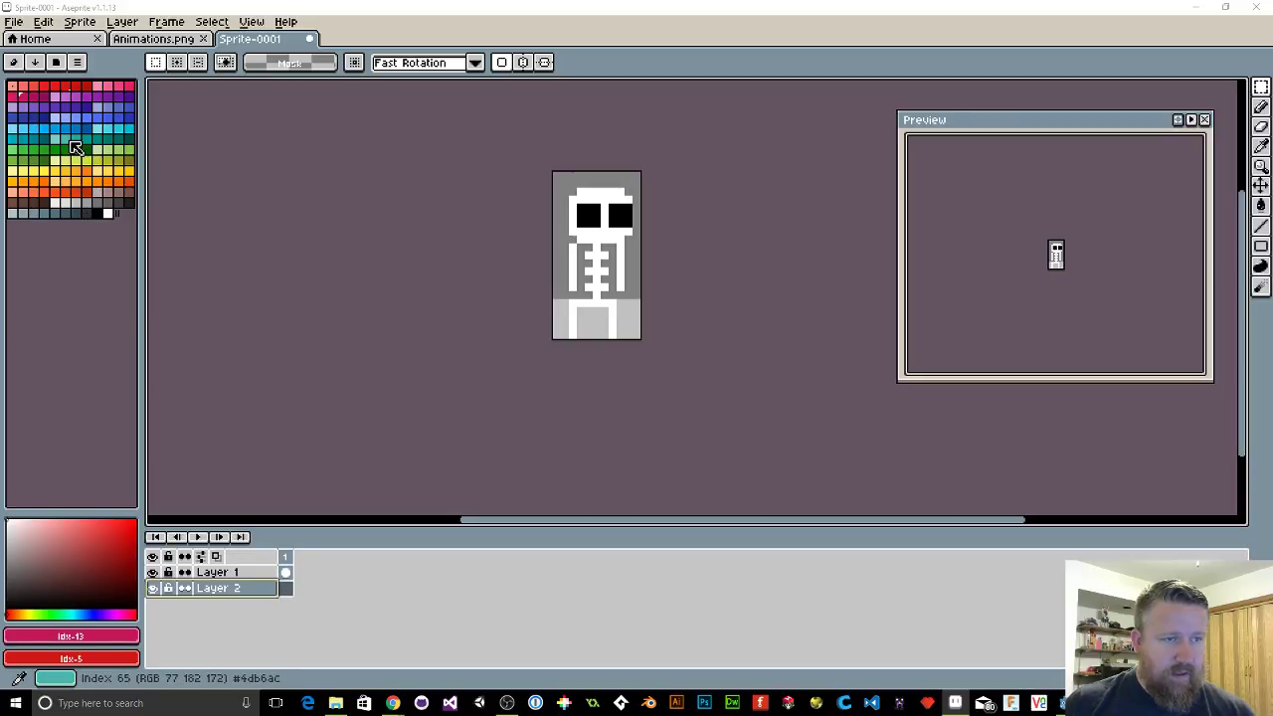
# Step: Fill Layer 2 with the dark green palette colour, index 79, using the Paint Bucket
pyautogui.click(87, 149)
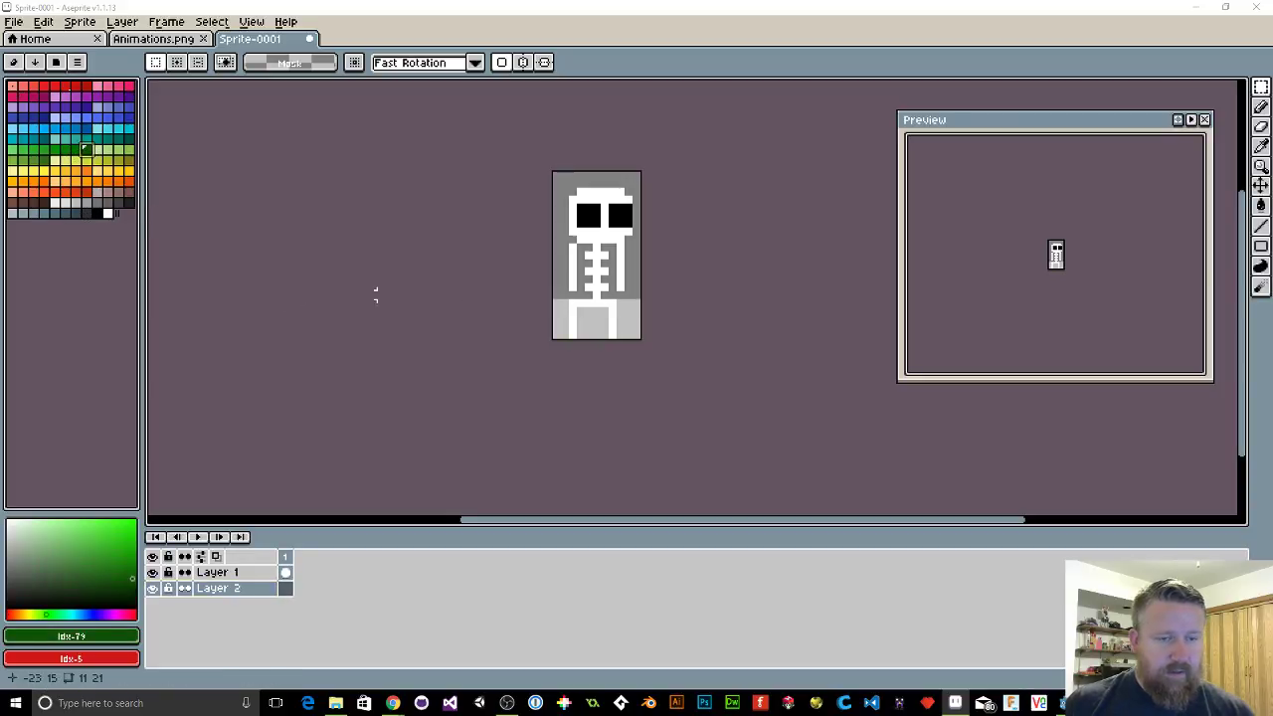
pyautogui.click(1259, 205)
pyautogui.click(612, 316)
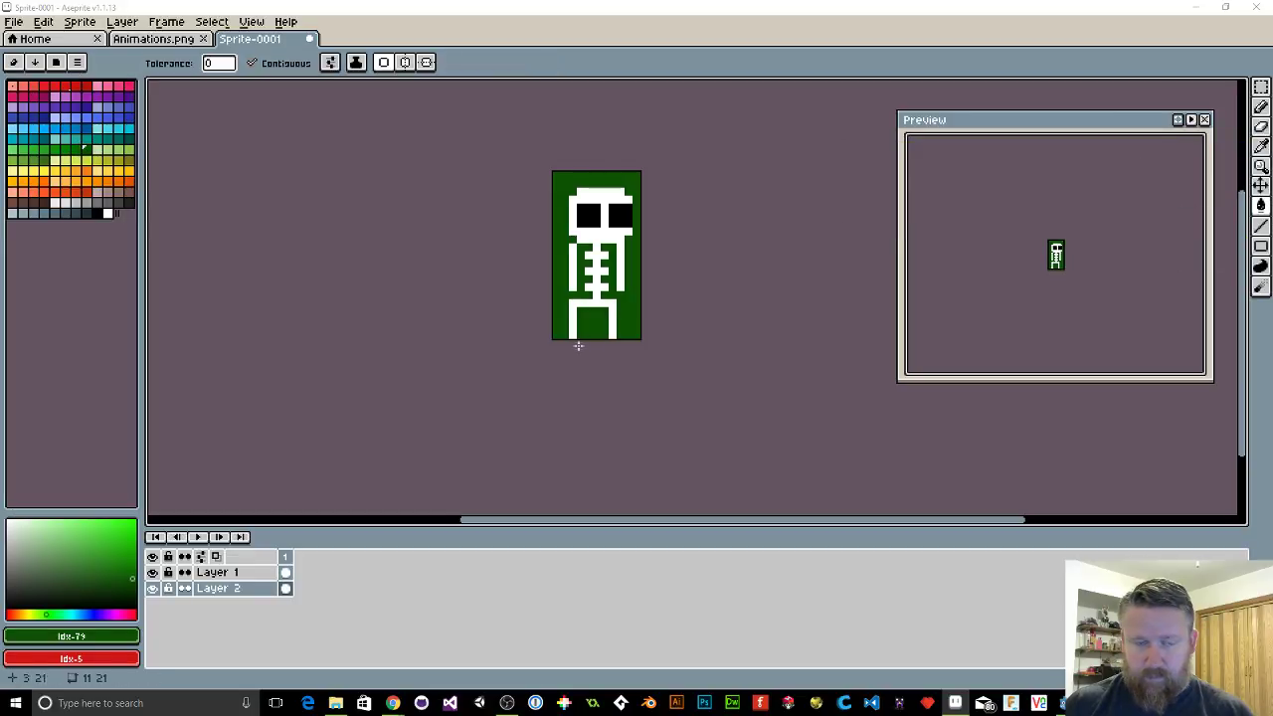
# Step: Make Layer 1's cel active and add a second frame to the animation
pyautogui.click(285, 571)
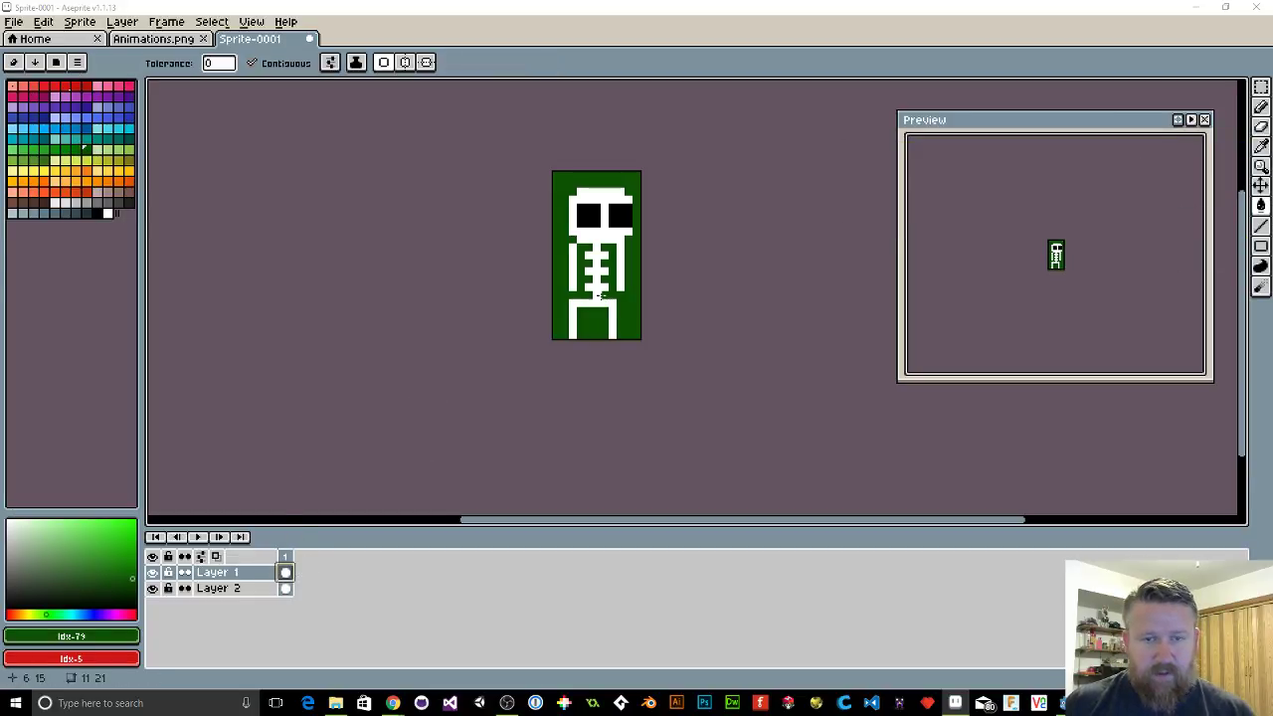
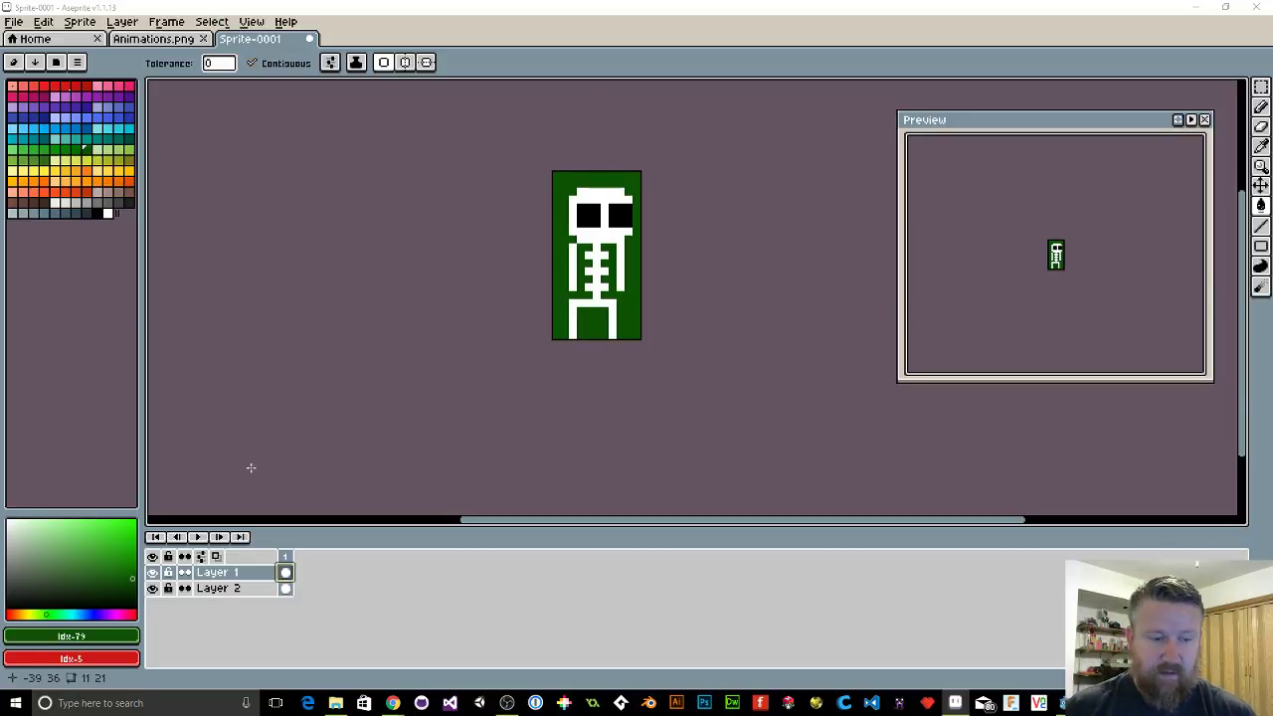
pyautogui.click(166, 21)
pyautogui.moveTo(151, 18)
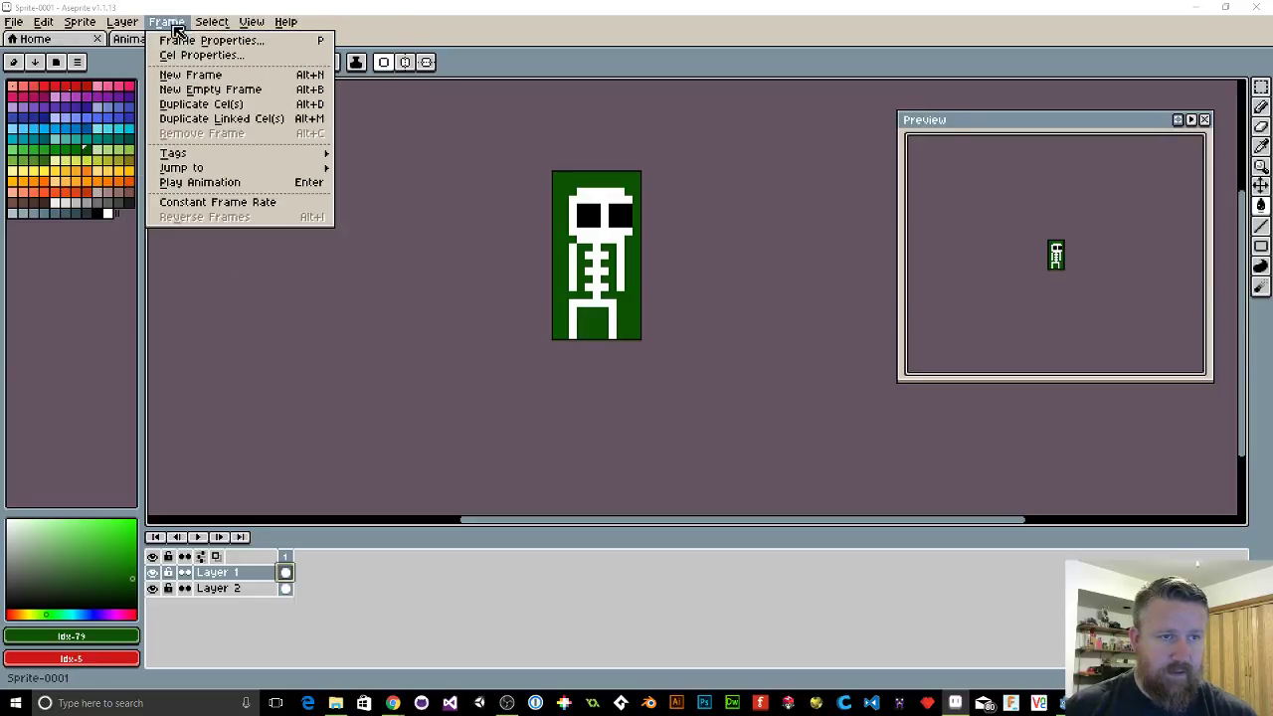
pyautogui.click(177, 78)
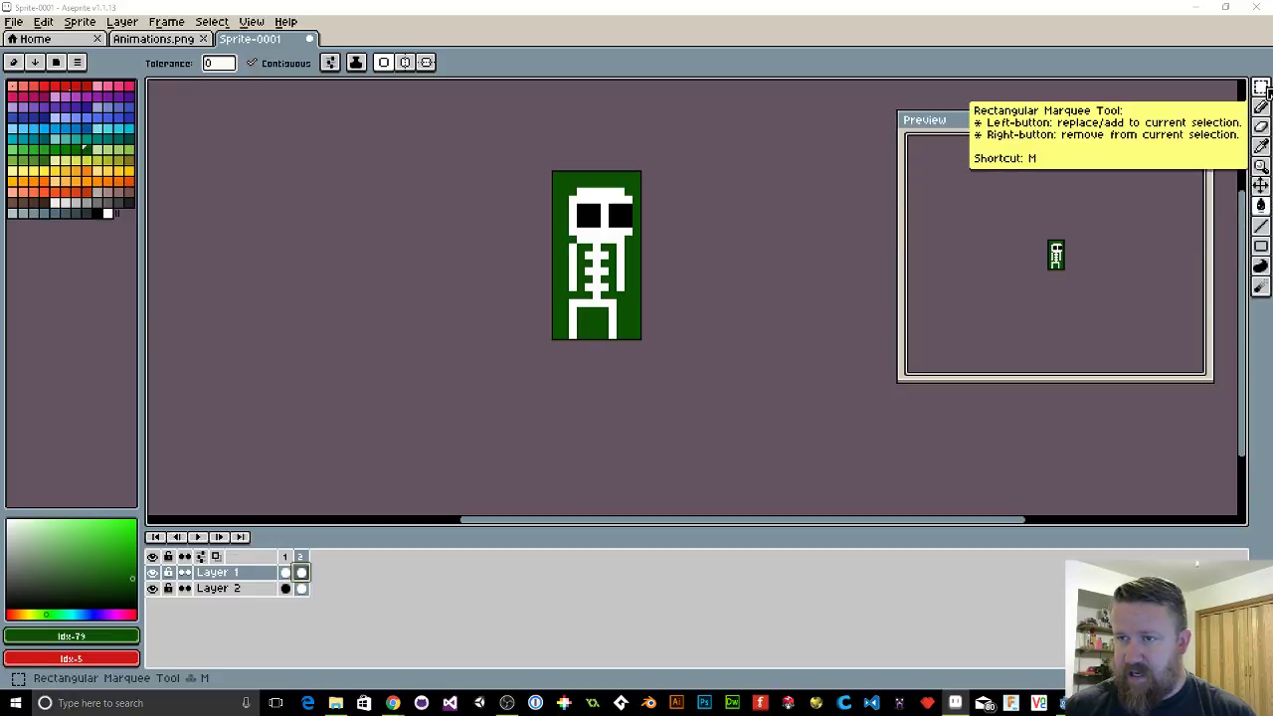
# Step: In frame 2 on Layer 1, shift the skeleton's upper 11 × 15 px down 1 px, deselect and preview the animation
pyautogui.click(1261, 87)
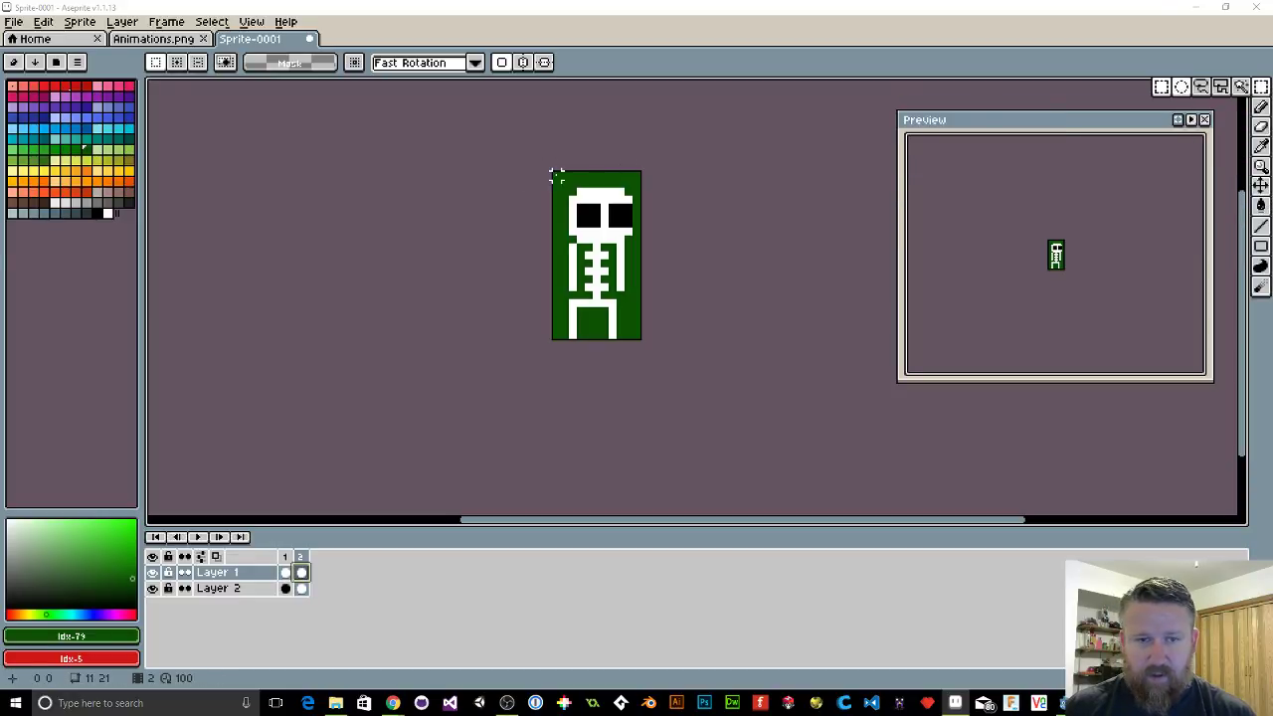
pyautogui.moveTo(557, 173); pyautogui.dragTo(651, 287)
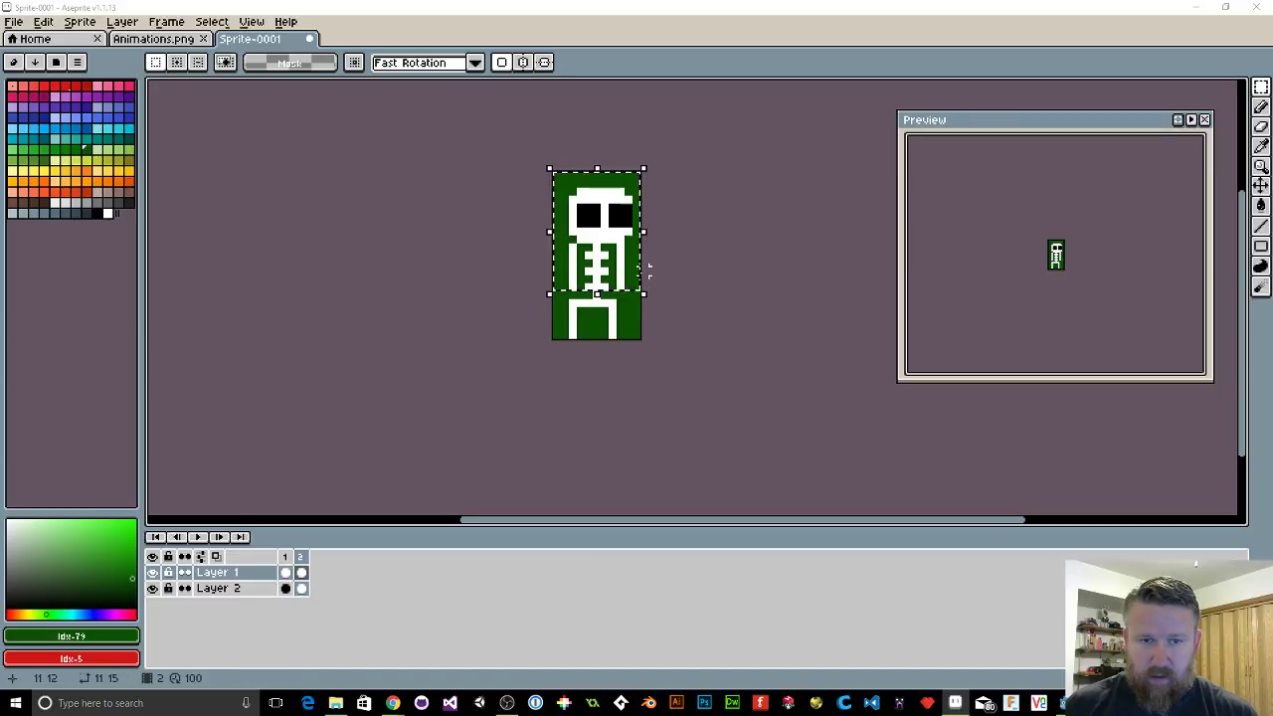
pyautogui.press('Down')
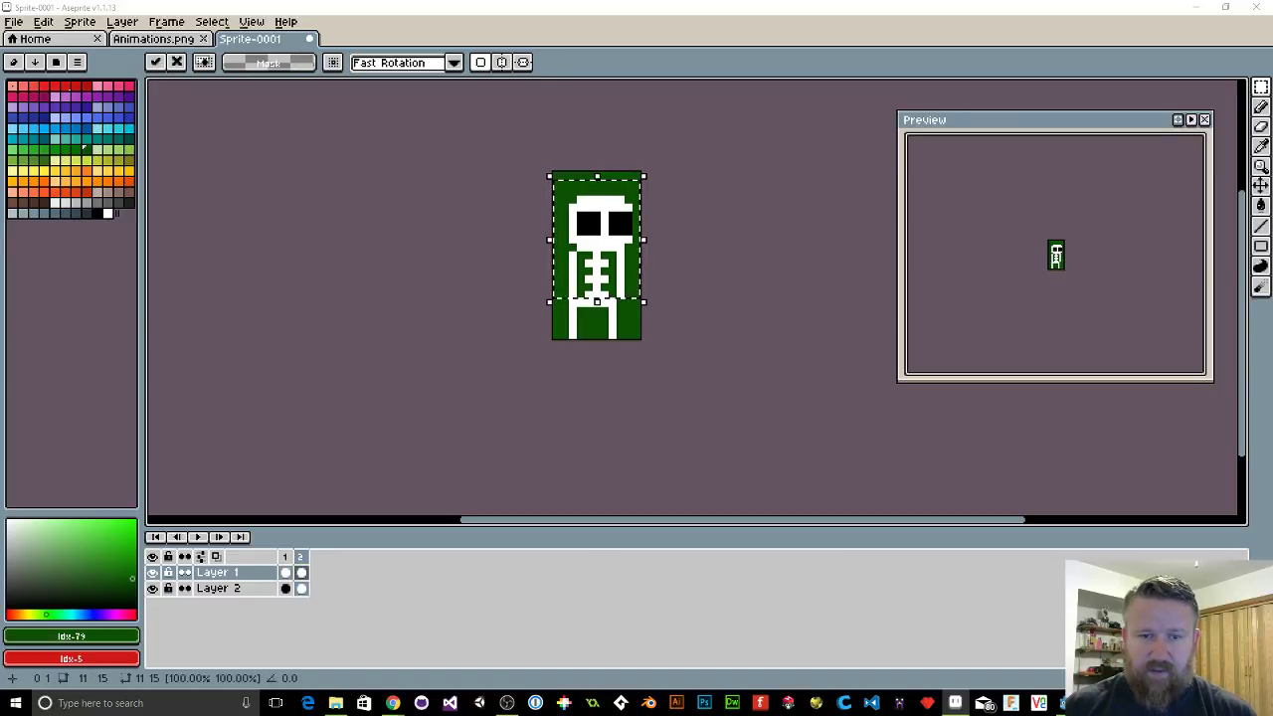
pyautogui.hotkey('ctrl', 'd')
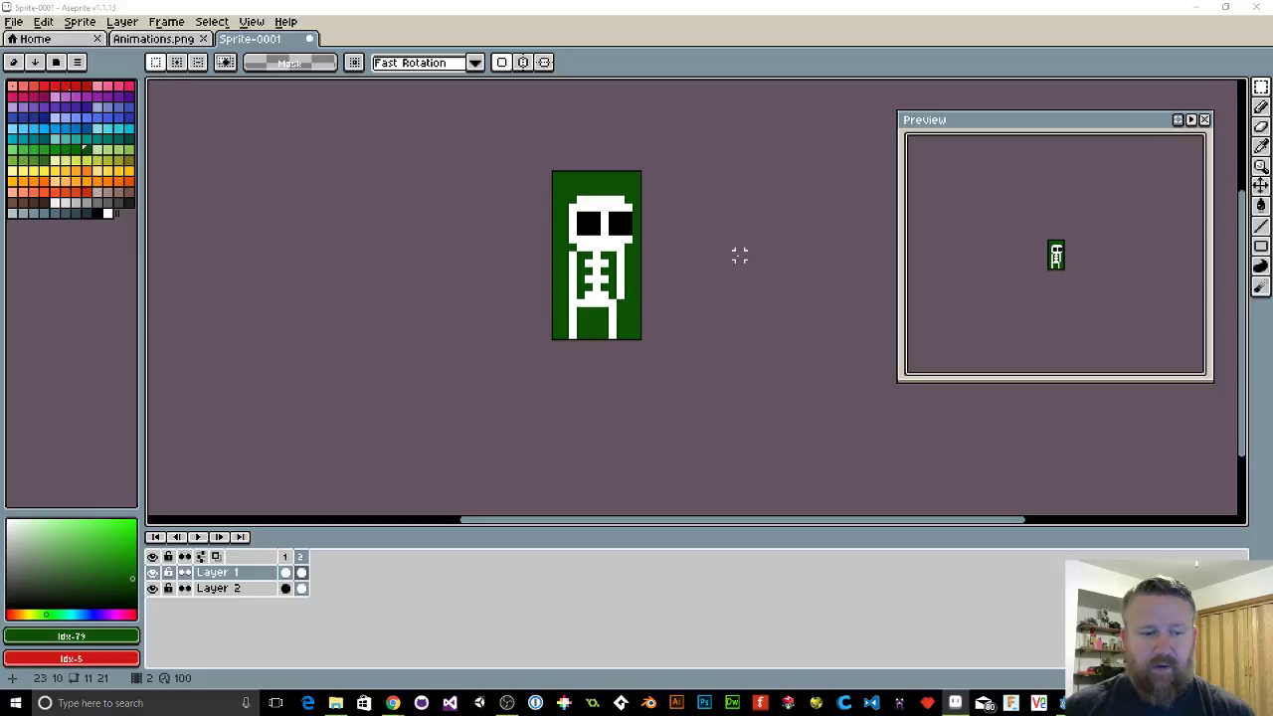
pyautogui.click(199, 537)
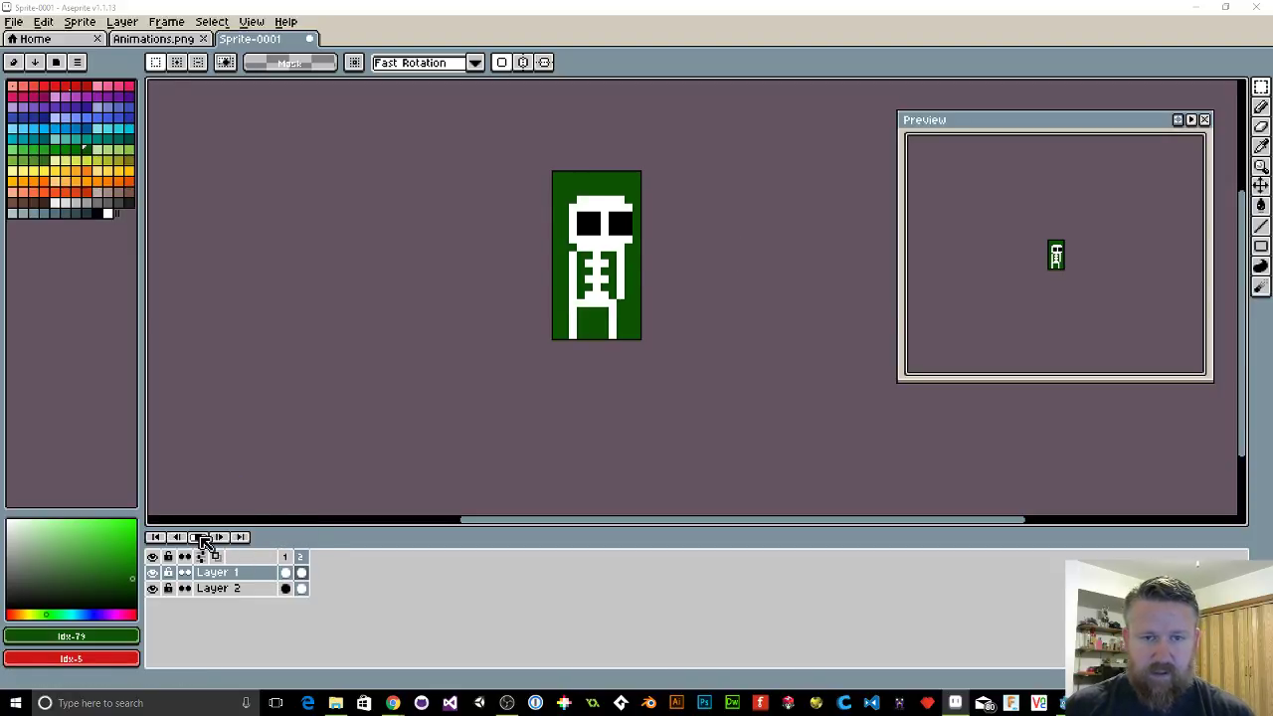
pyautogui.click(203, 539)
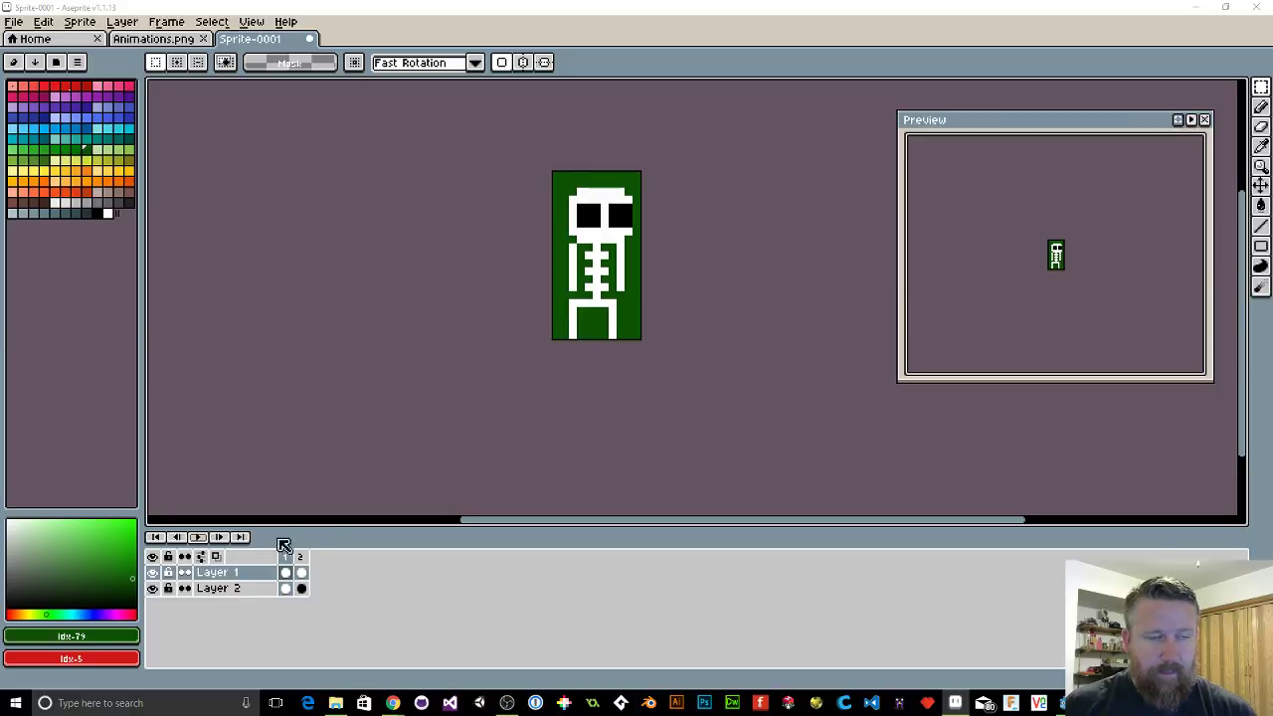
# Step: Set up a sprite sheet export as a horizontal strip containing only Layer 1
pyautogui.click(15, 22)
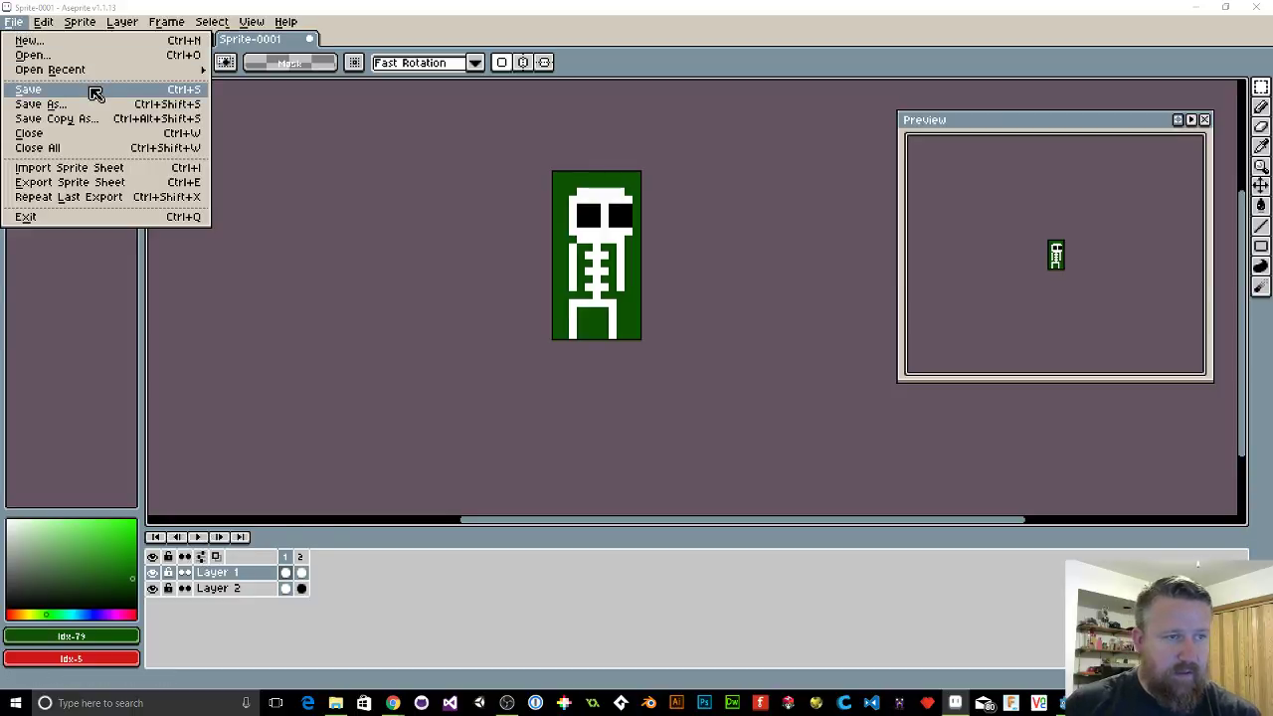
pyautogui.click(71, 183)
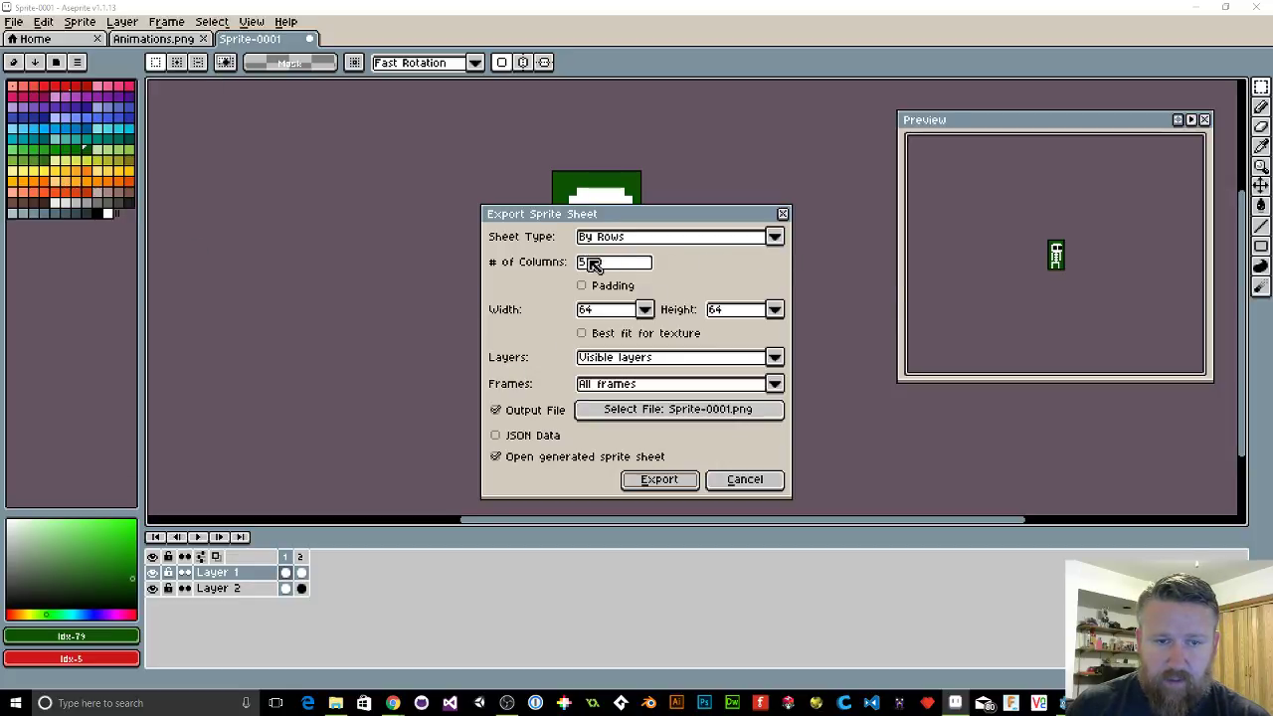
pyautogui.doubleClick(603, 264)
pyautogui.write('2')
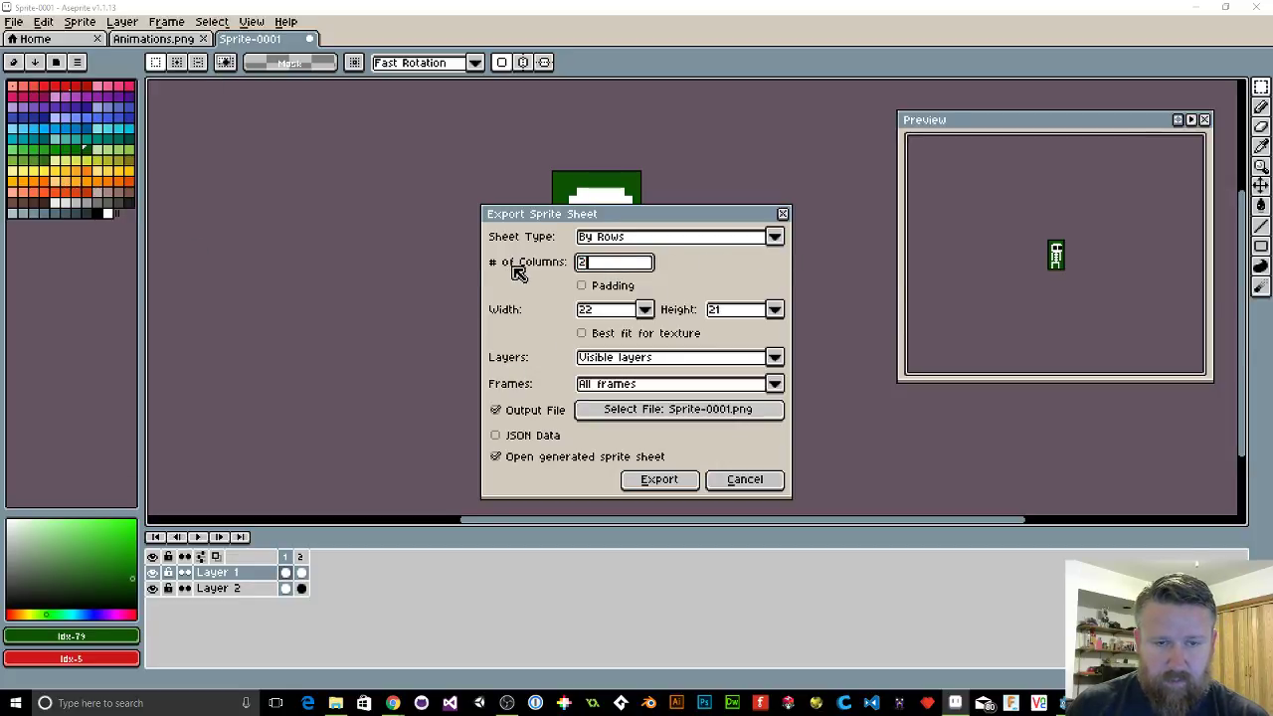
pyautogui.click(700, 239)
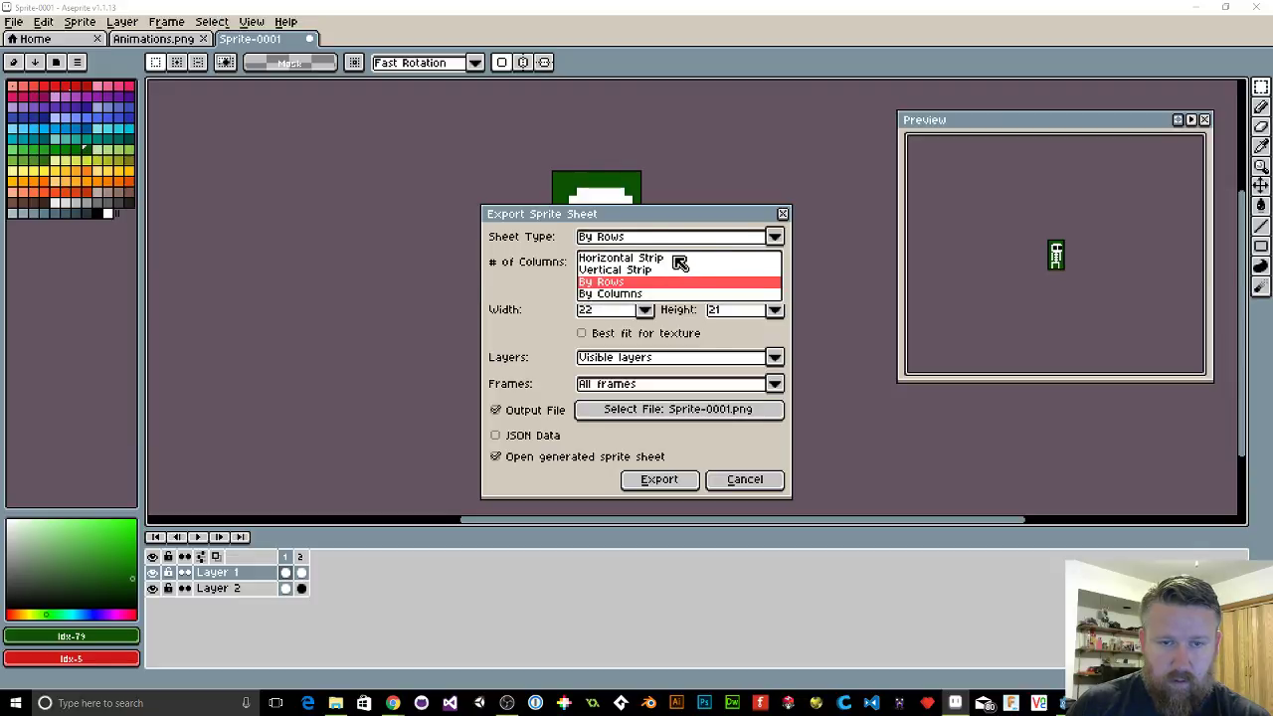
pyautogui.click(676, 257)
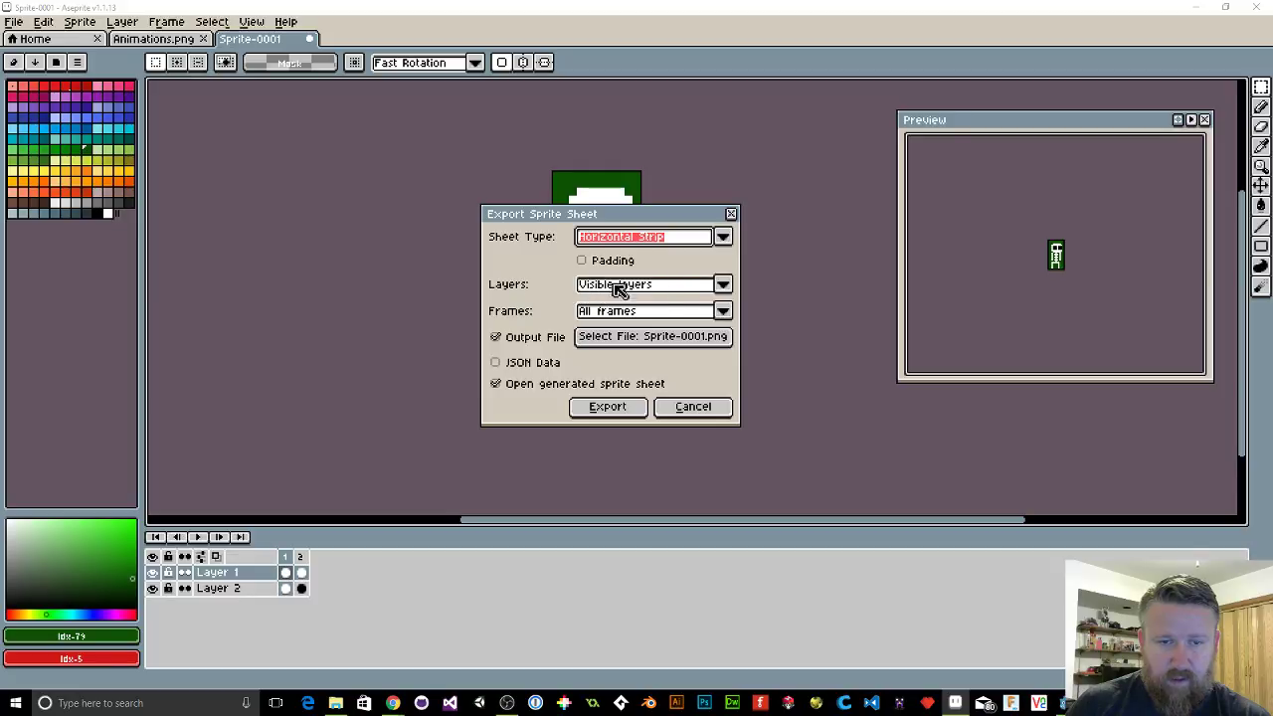
pyautogui.click(732, 287)
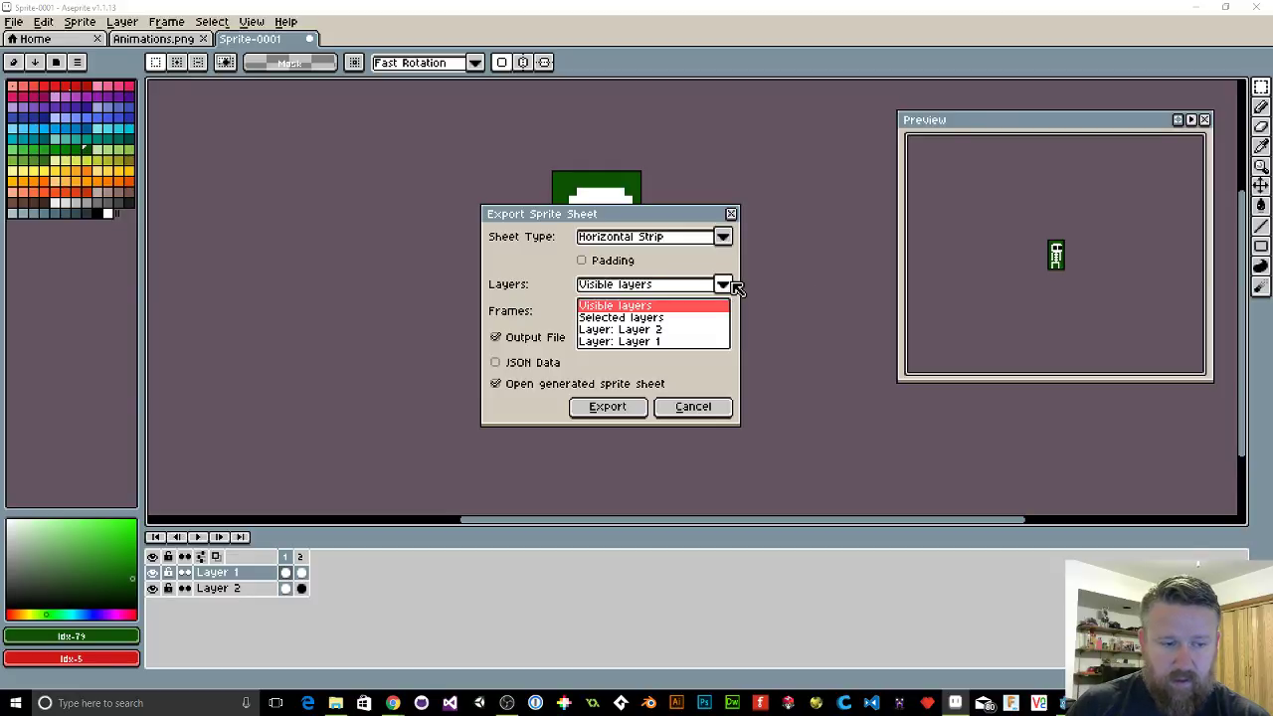
pyautogui.click(656, 341)
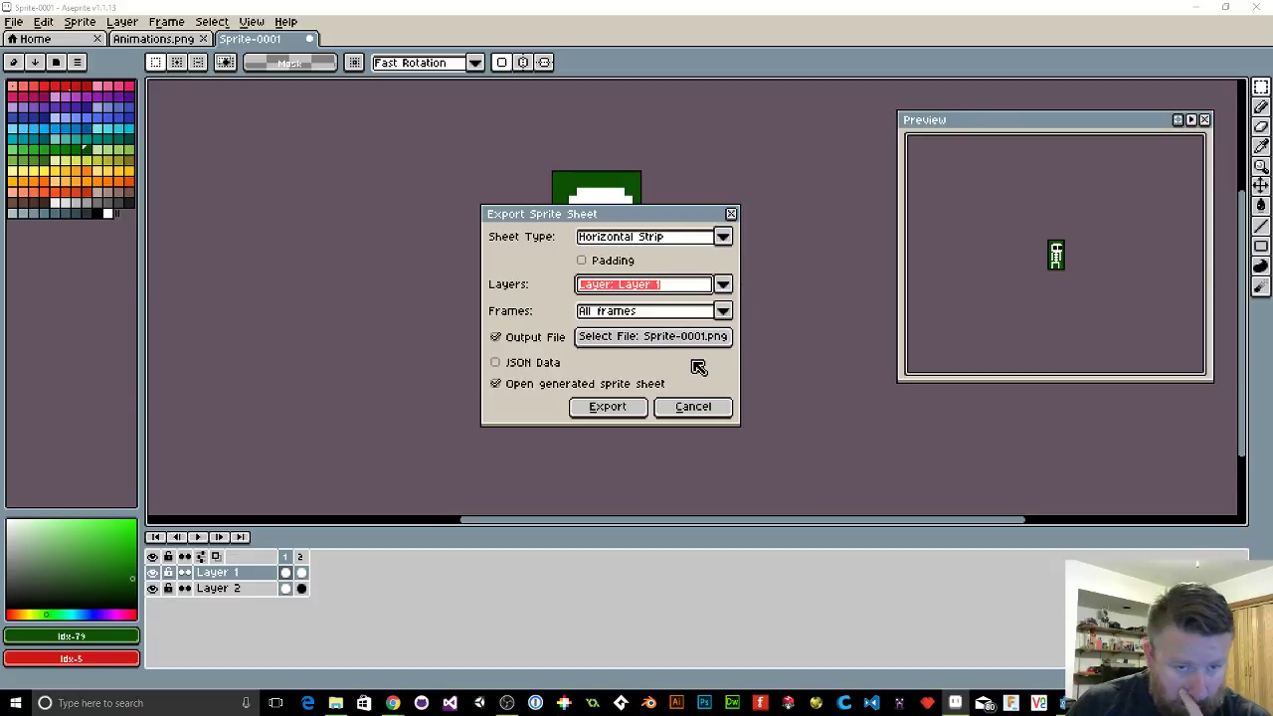
# Step: Start choosing the sprite sheet's output file and go up from the Sprites folder to the root of drive C:
pyautogui.click(634, 338)
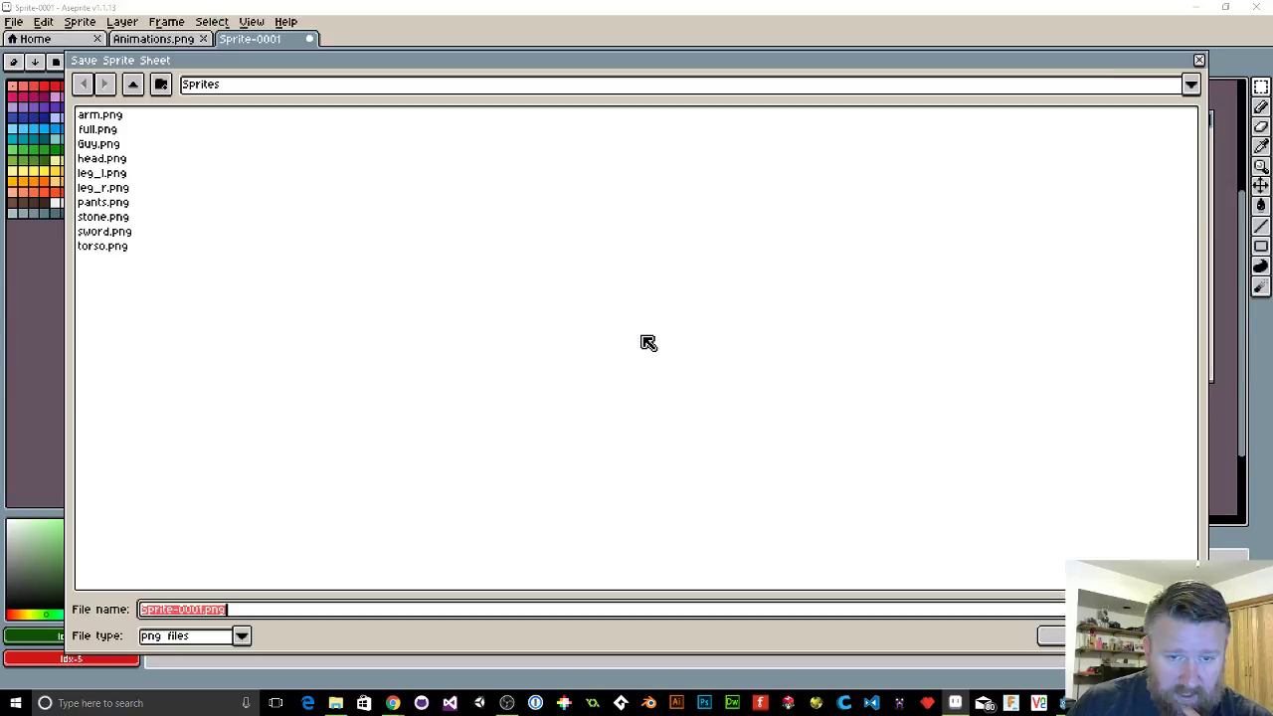
pyautogui.click(145, 88)
pyautogui.click(144, 88)
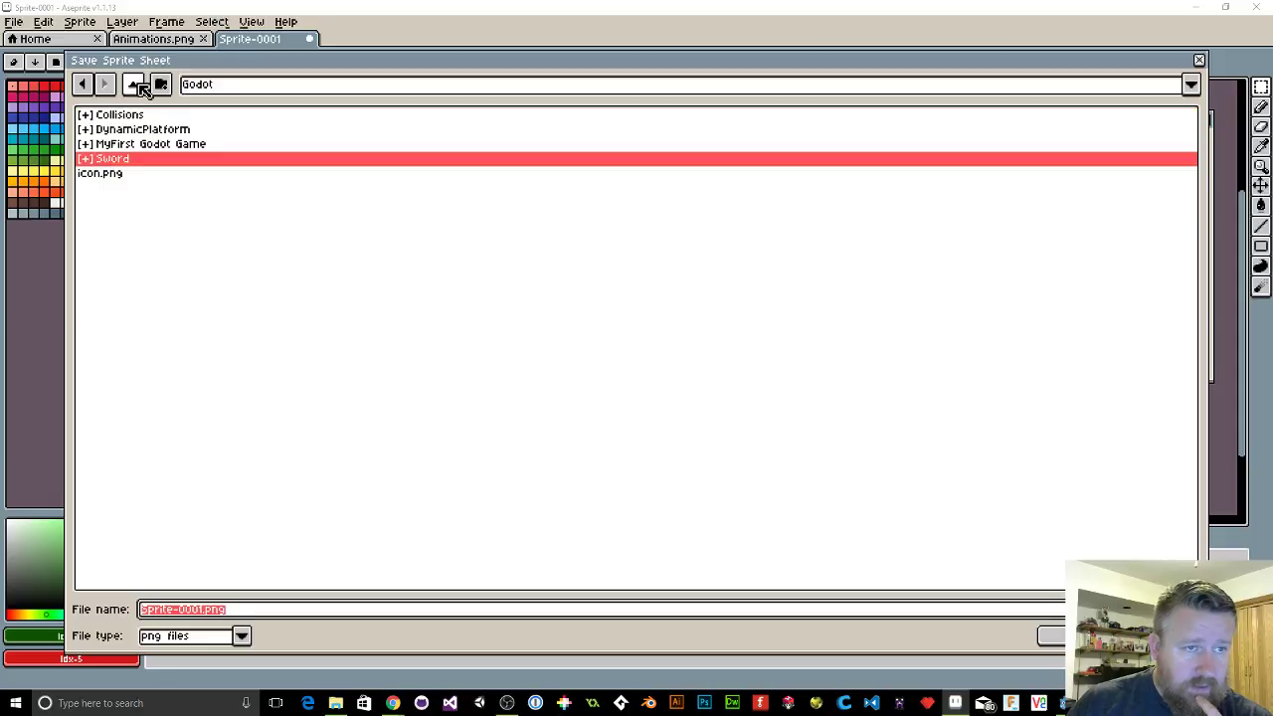
pyautogui.click(137, 85)
pyautogui.click(138, 85)
pyautogui.click(137, 85)
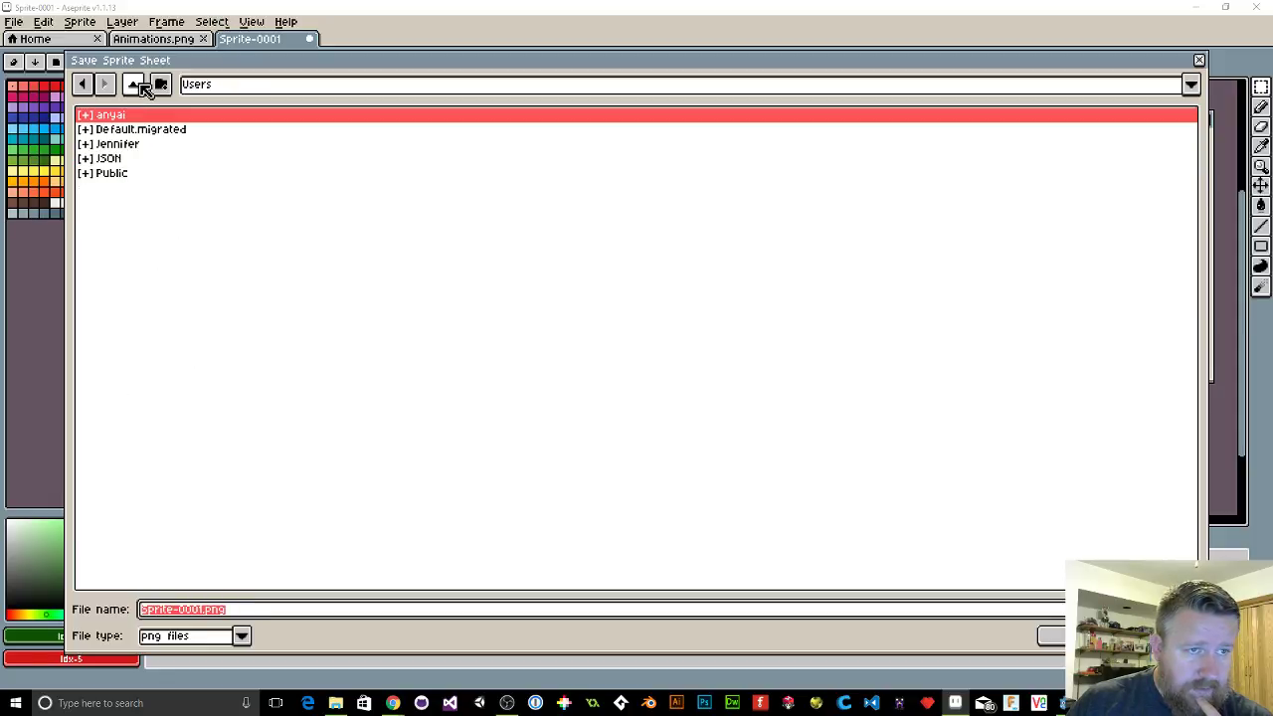
pyautogui.click(137, 86)
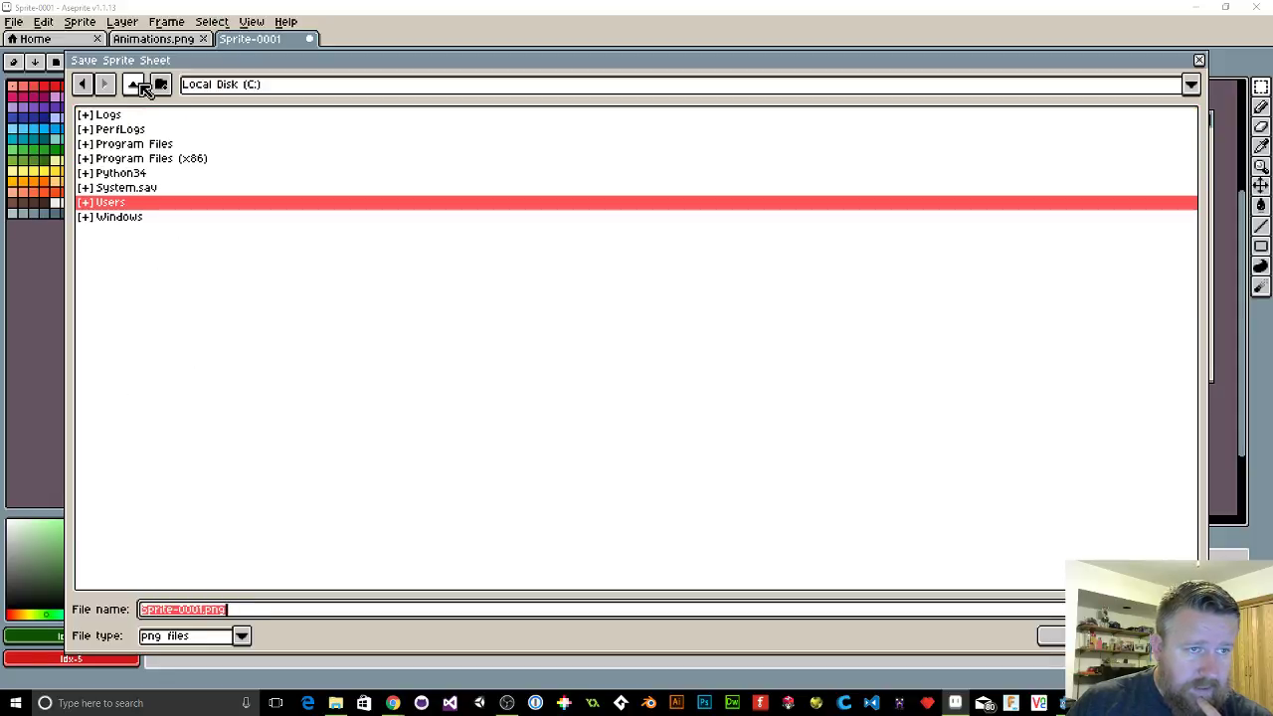
pyautogui.doubleClick(115, 205)
pyautogui.doubleClick(118, 159)
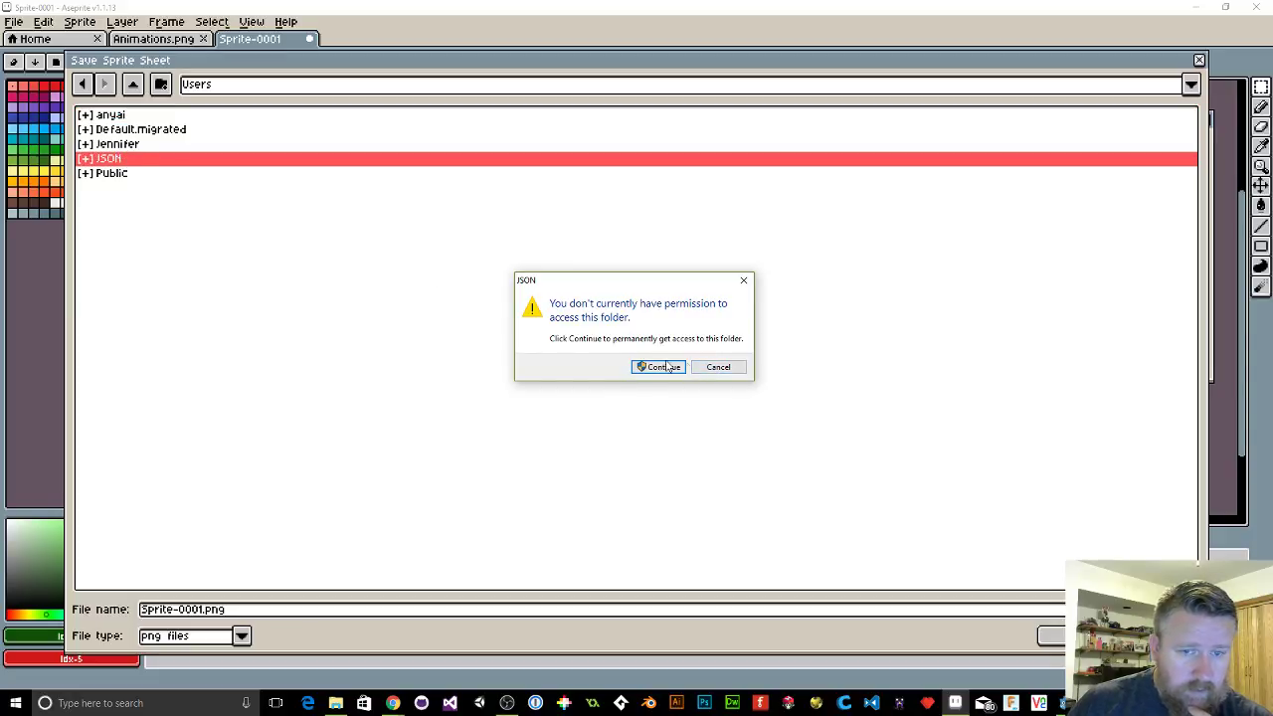
pyautogui.click(716, 367)
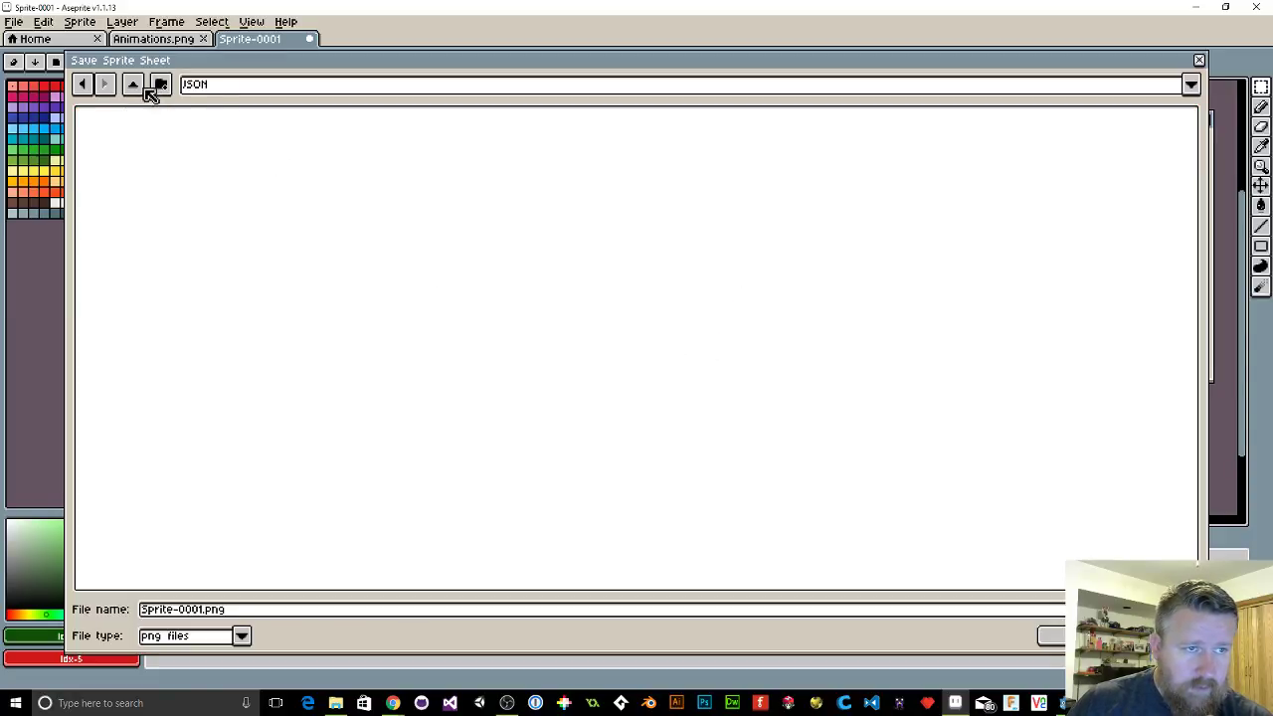
pyautogui.doubleClick(109, 116)
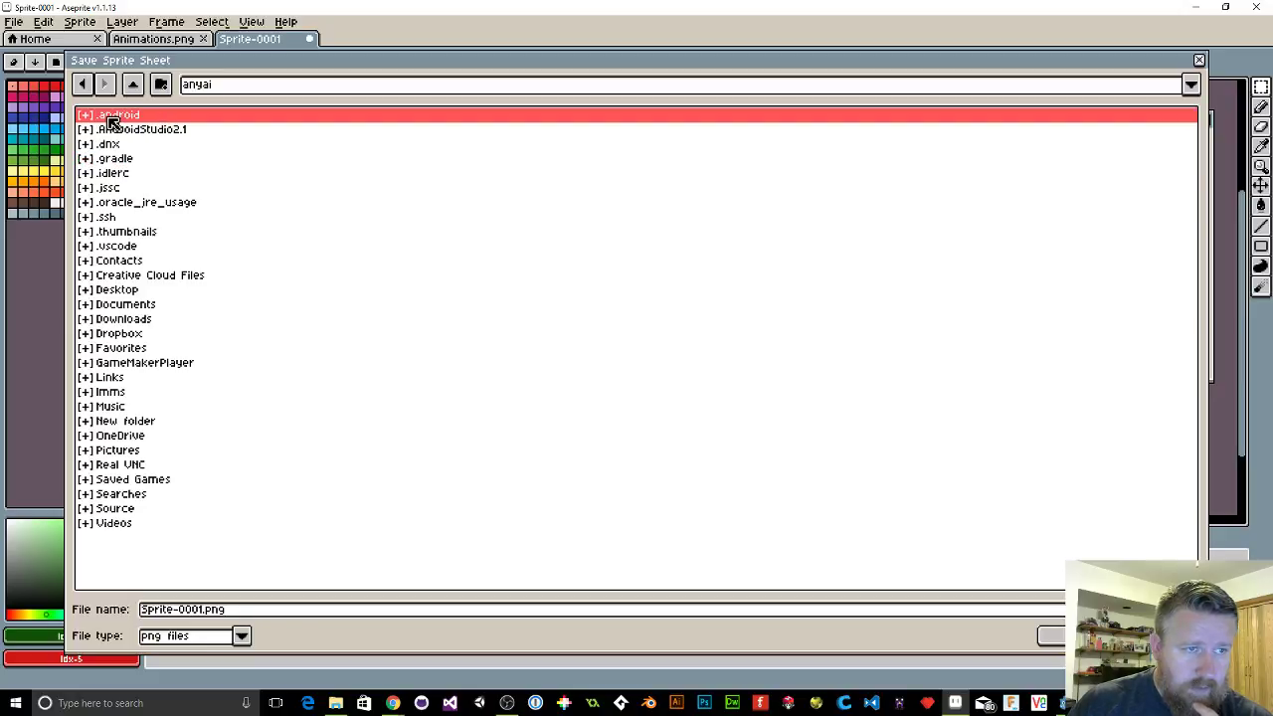
pyautogui.doubleClick(145, 307)
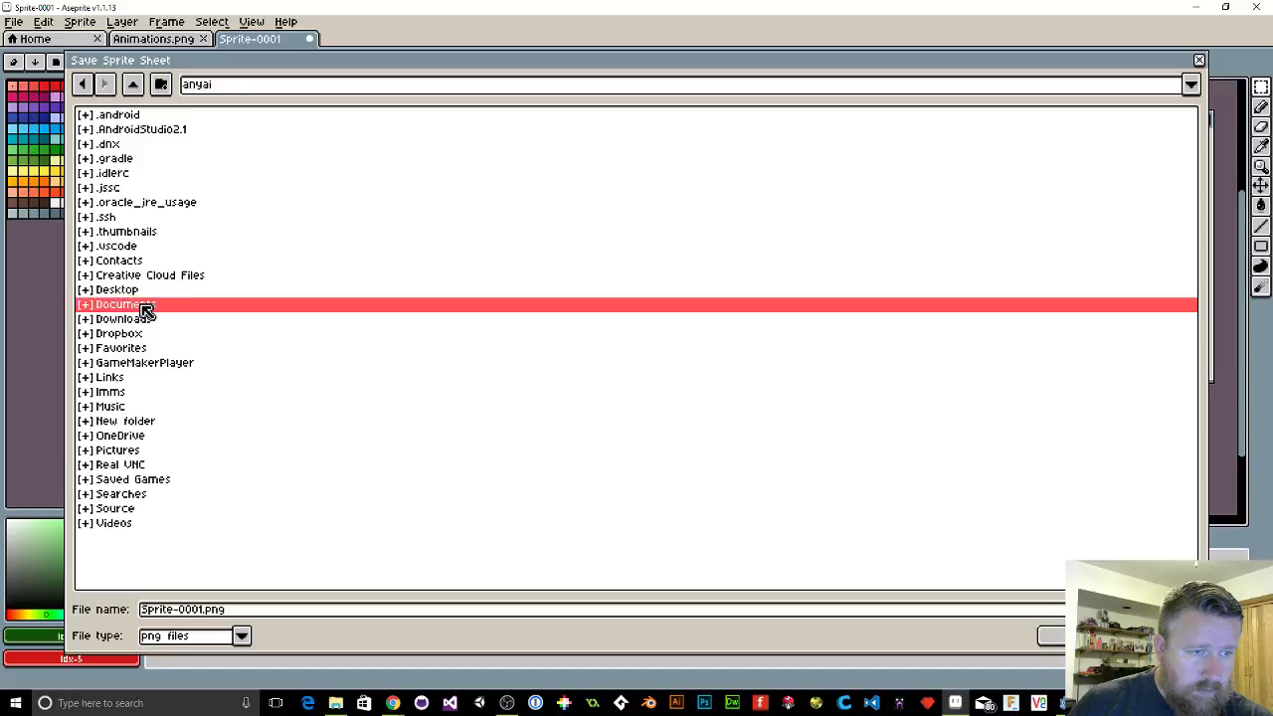
pyautogui.doubleClick(123, 239)
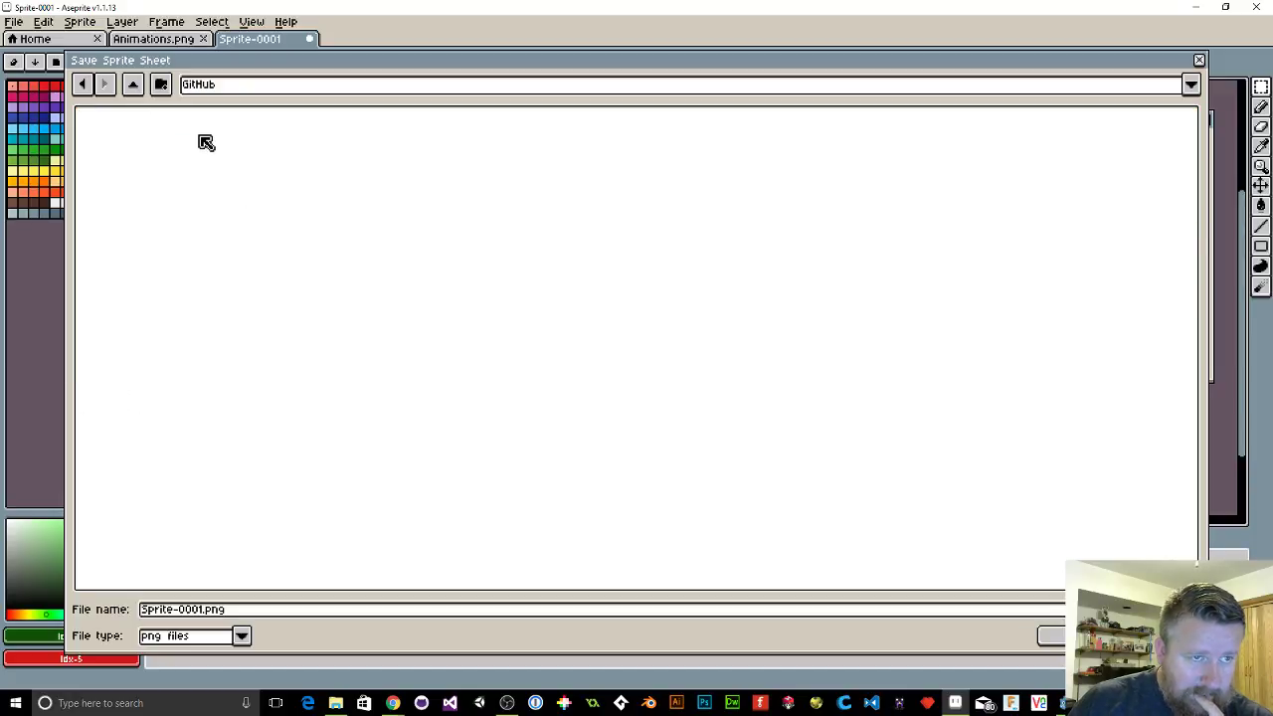
# Step: Check the location of the project's images folder in File Explorer and return the save dialog to This PC
pyautogui.click(335, 703)
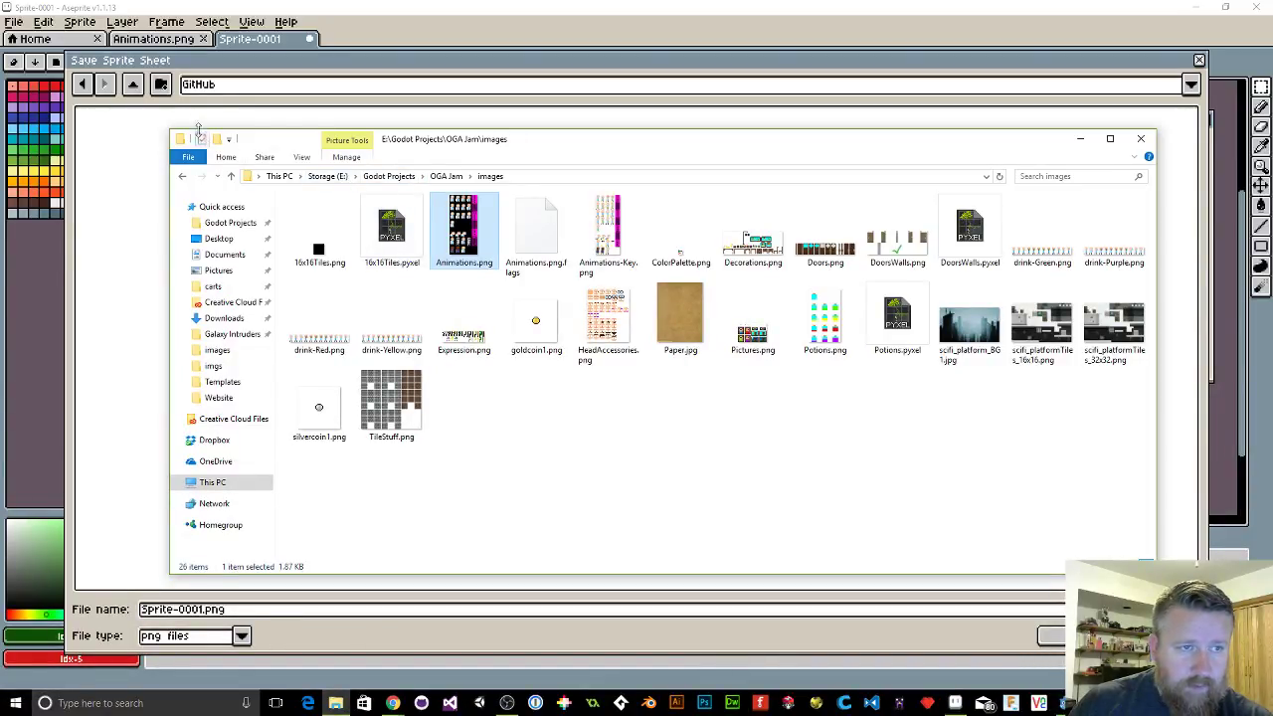
pyautogui.click(131, 132)
pyautogui.click(133, 84)
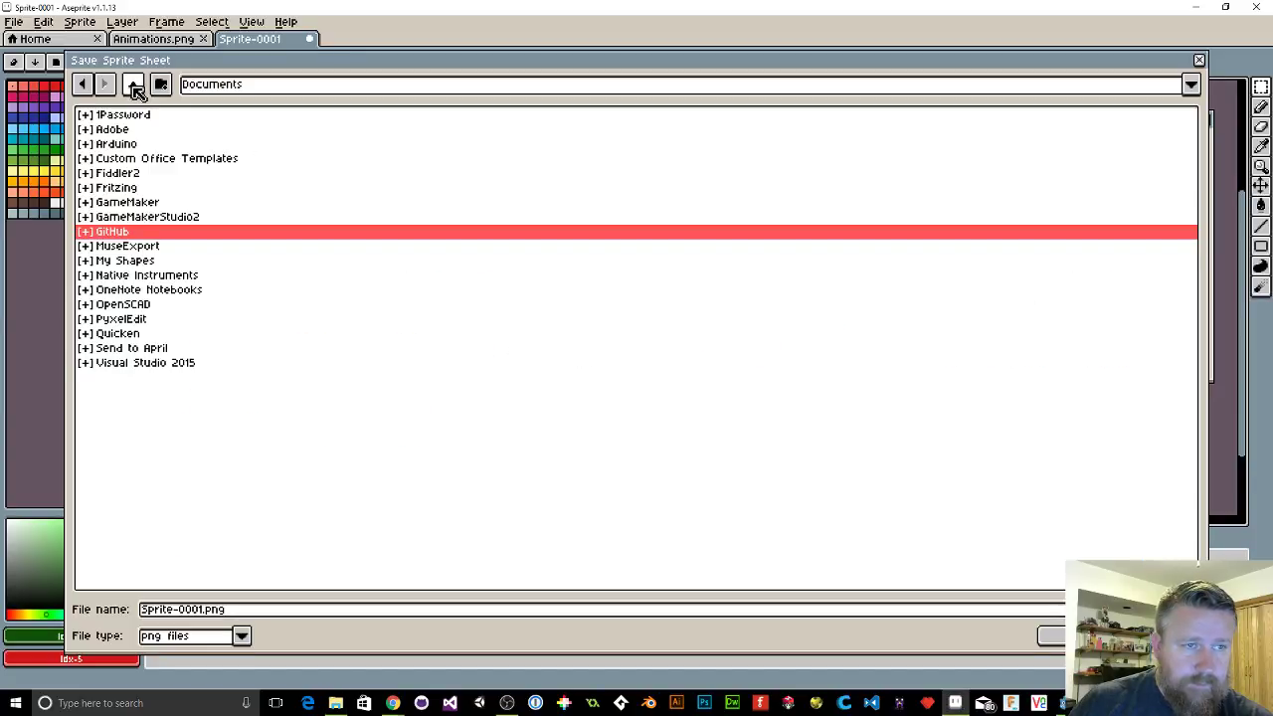
pyautogui.click(133, 84)
pyautogui.click(134, 86)
pyautogui.click(135, 87)
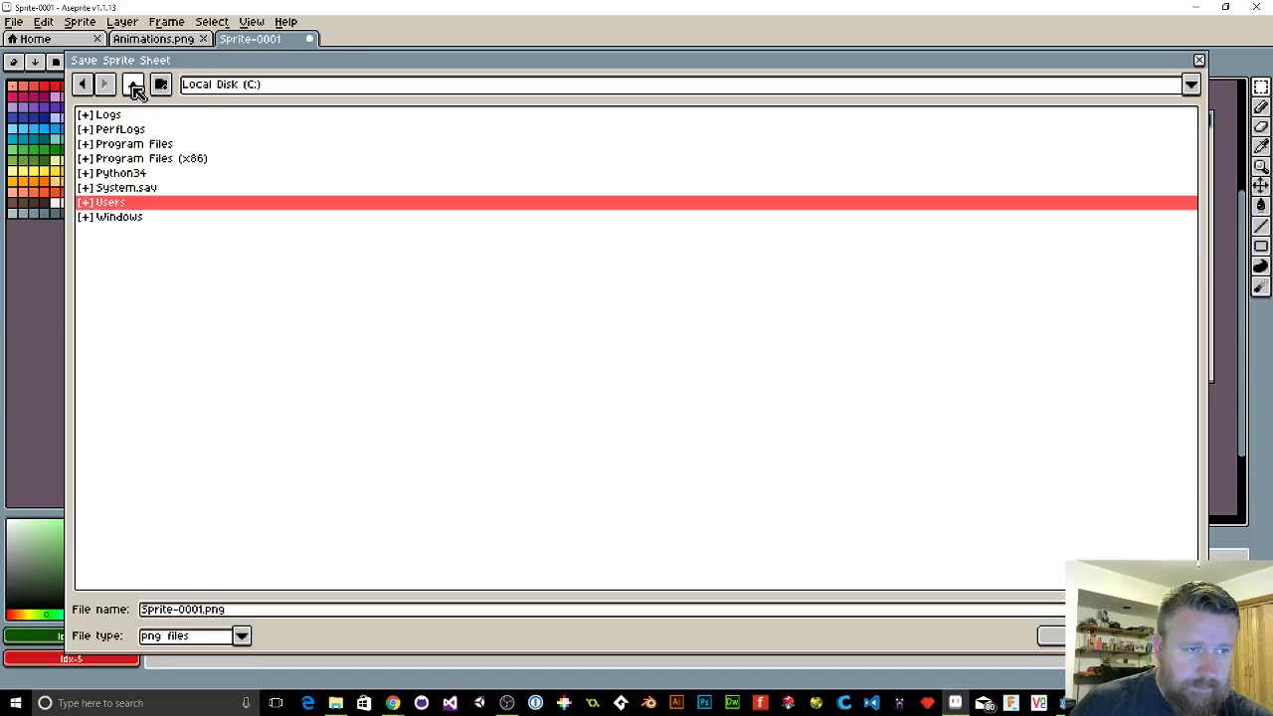
pyautogui.click(135, 86)
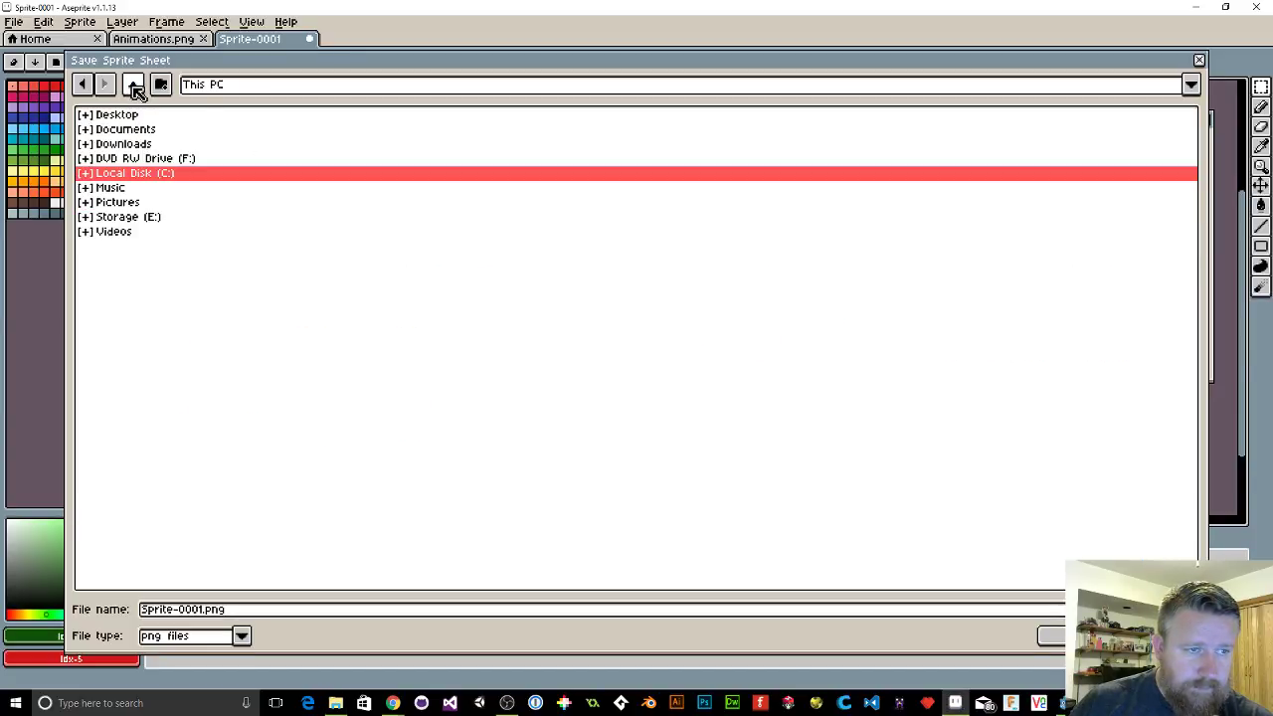
# Step: Set the sprite sheet's save location to the images folder of Godot Projects\OGA Jam on the Storage (E:) drive
pyautogui.click(119, 217)
pyautogui.doubleClick(120, 218)
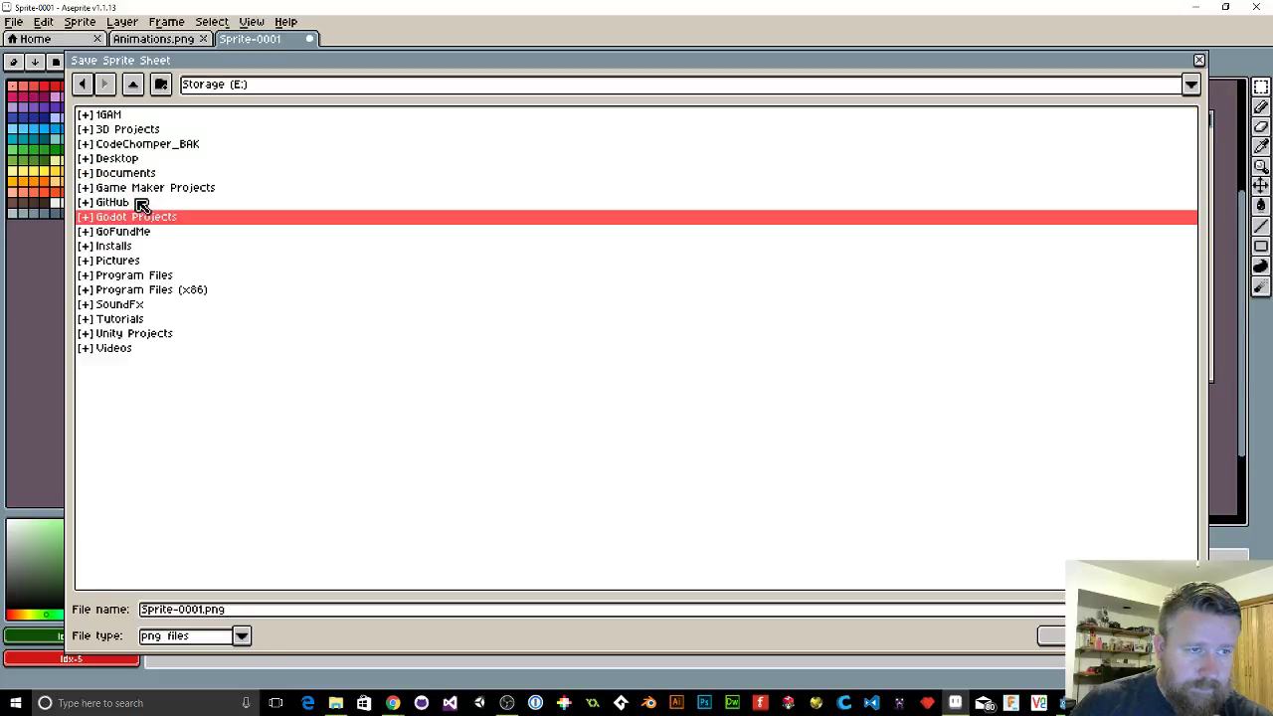
pyautogui.doubleClick(136, 223)
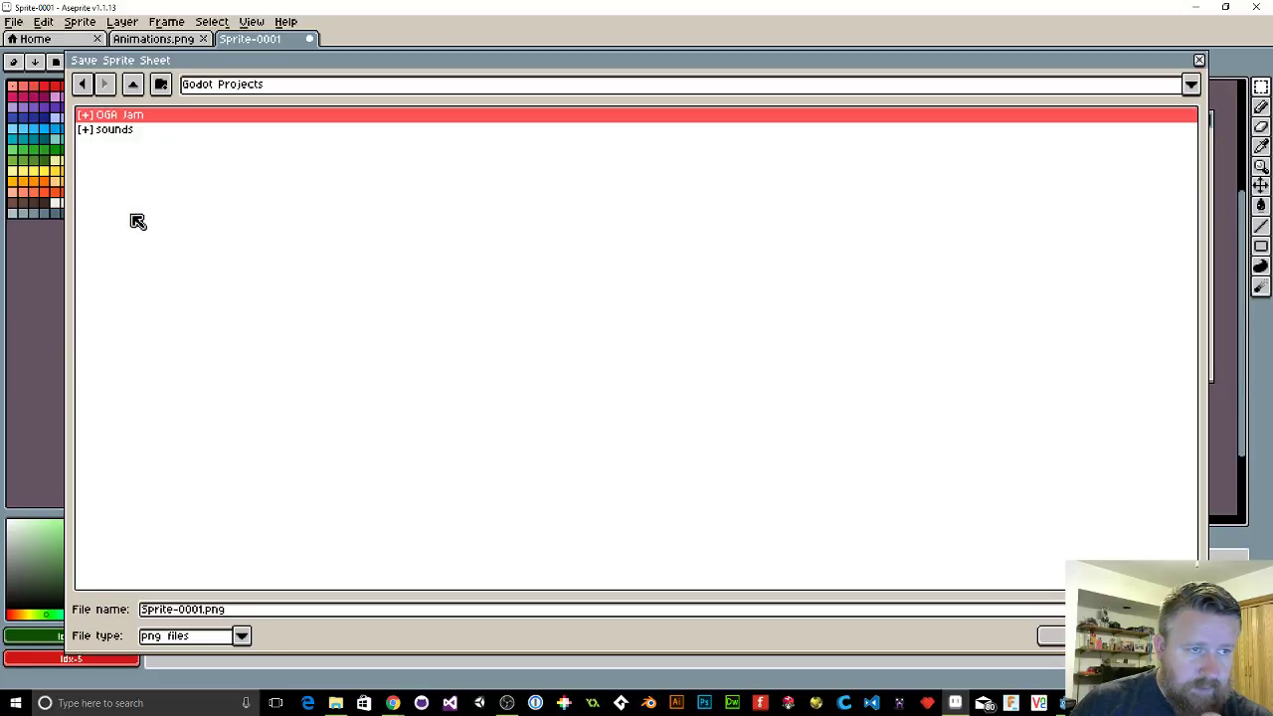
pyautogui.doubleClick(112, 117)
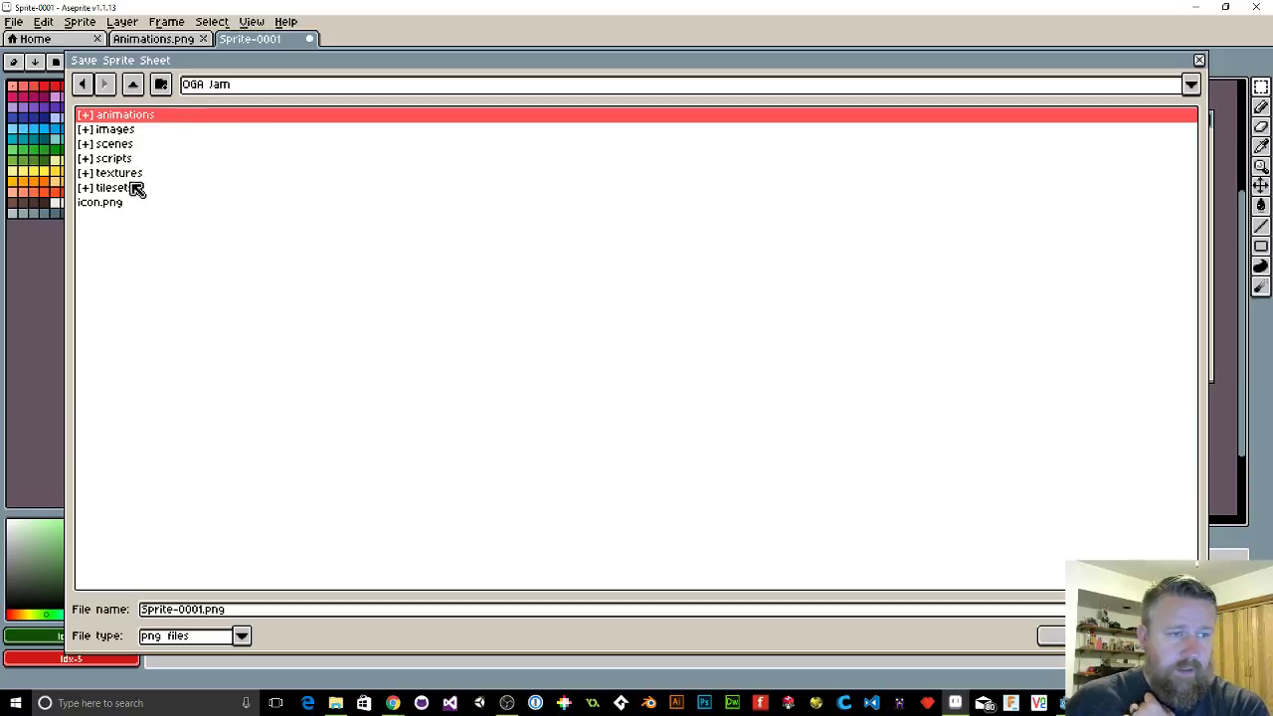
pyautogui.click(125, 131)
pyautogui.doubleClick(125, 131)
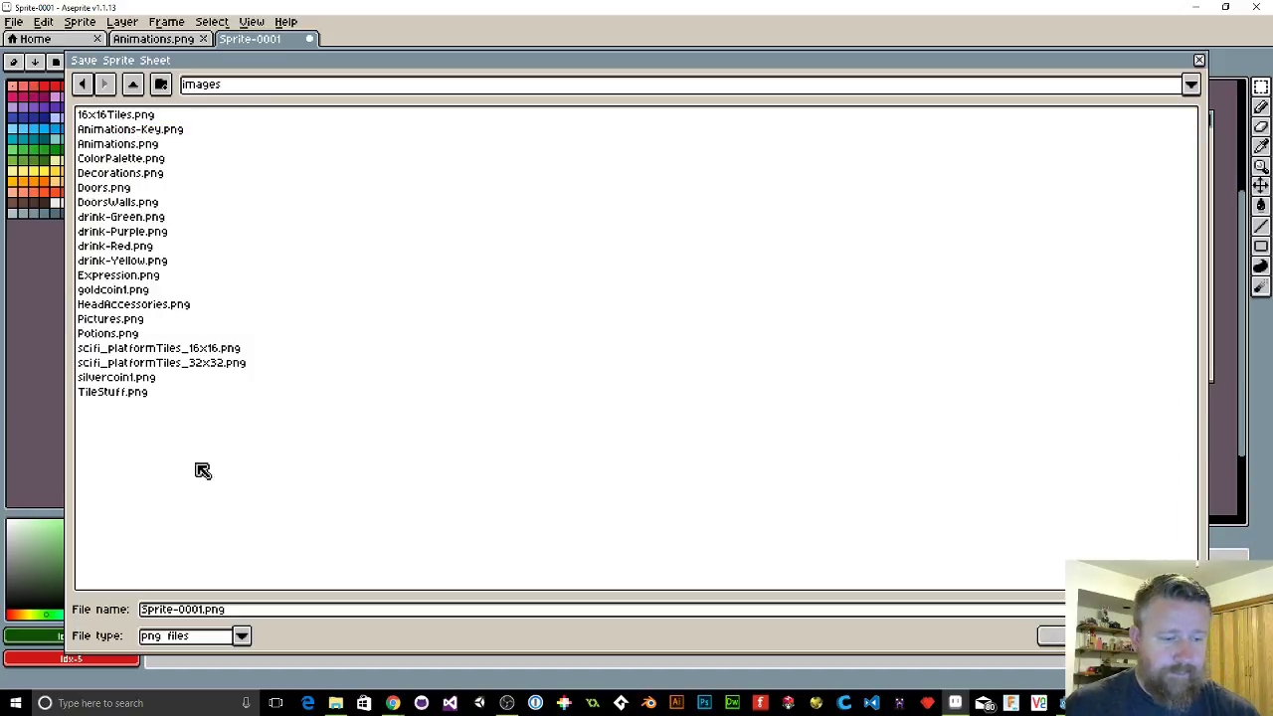
# Step: Name the output file Skell_Idle.png and export the sprite sheet
pyautogui.click(223, 610)
pyautogui.press('Left')
pyautogui.press('Left')
pyautogui.press('Left')
pyautogui.press('Left')
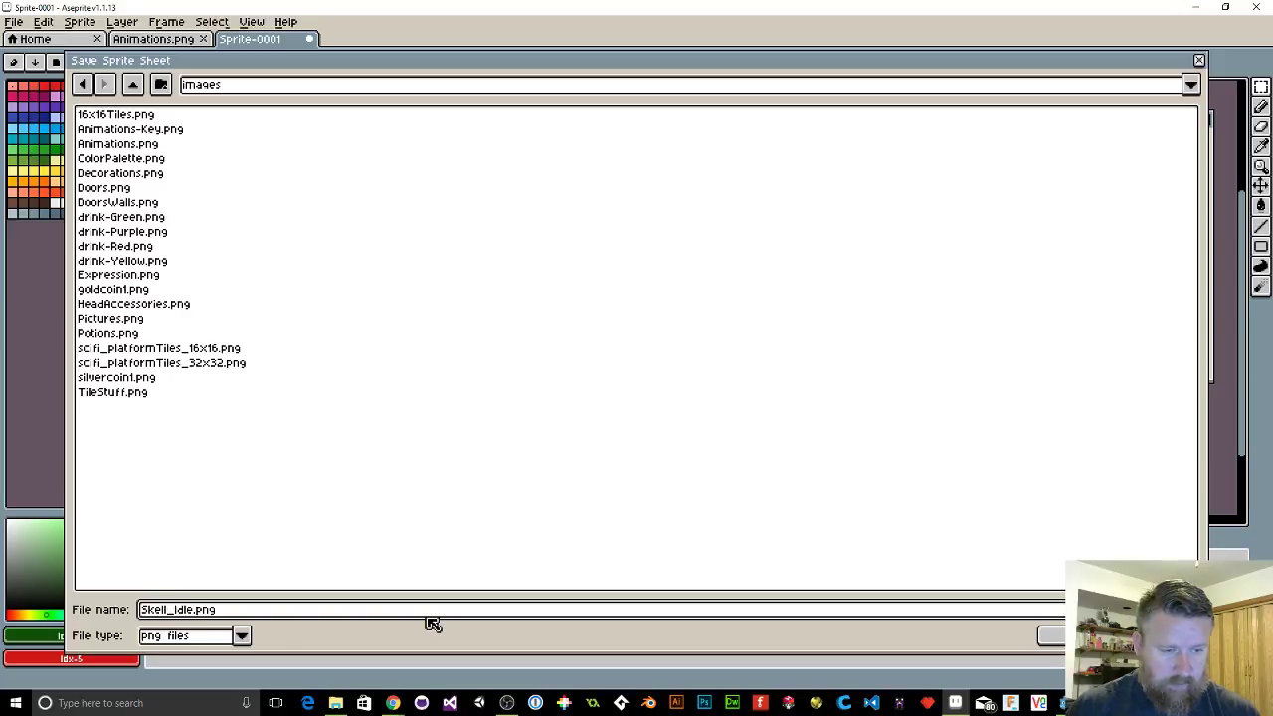
pyautogui.click(1054, 635)
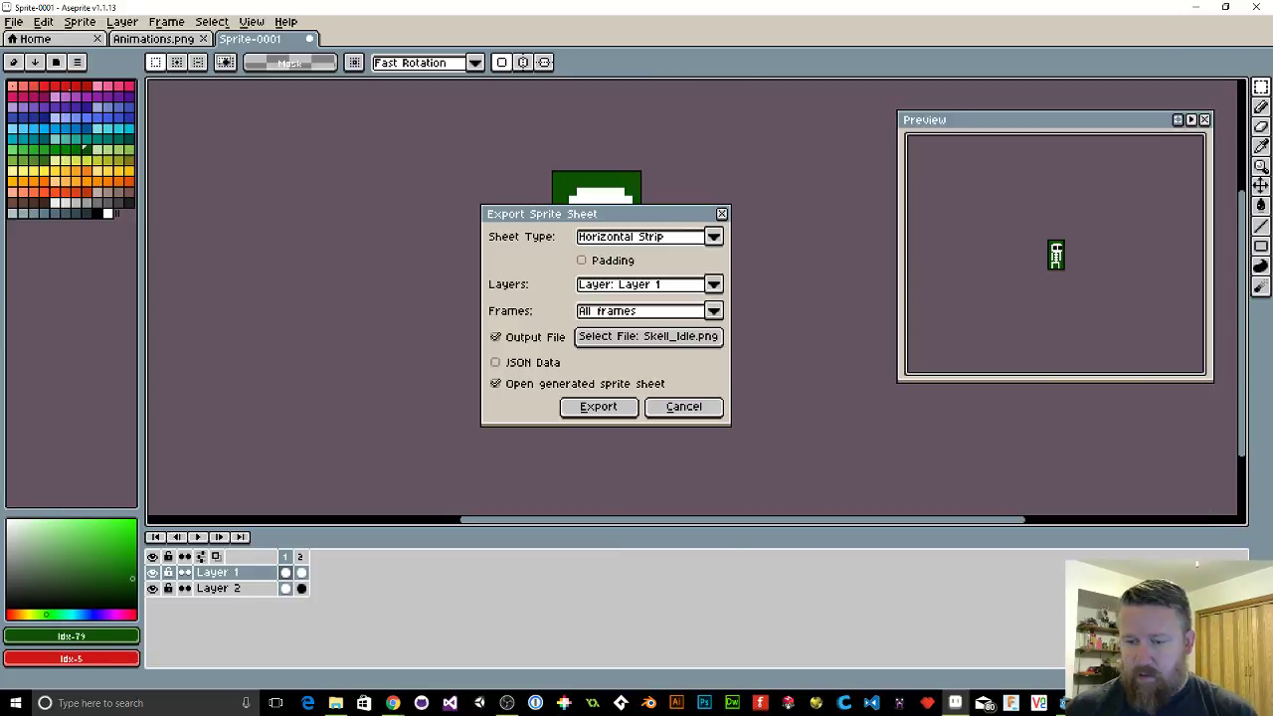
pyautogui.click(601, 406)
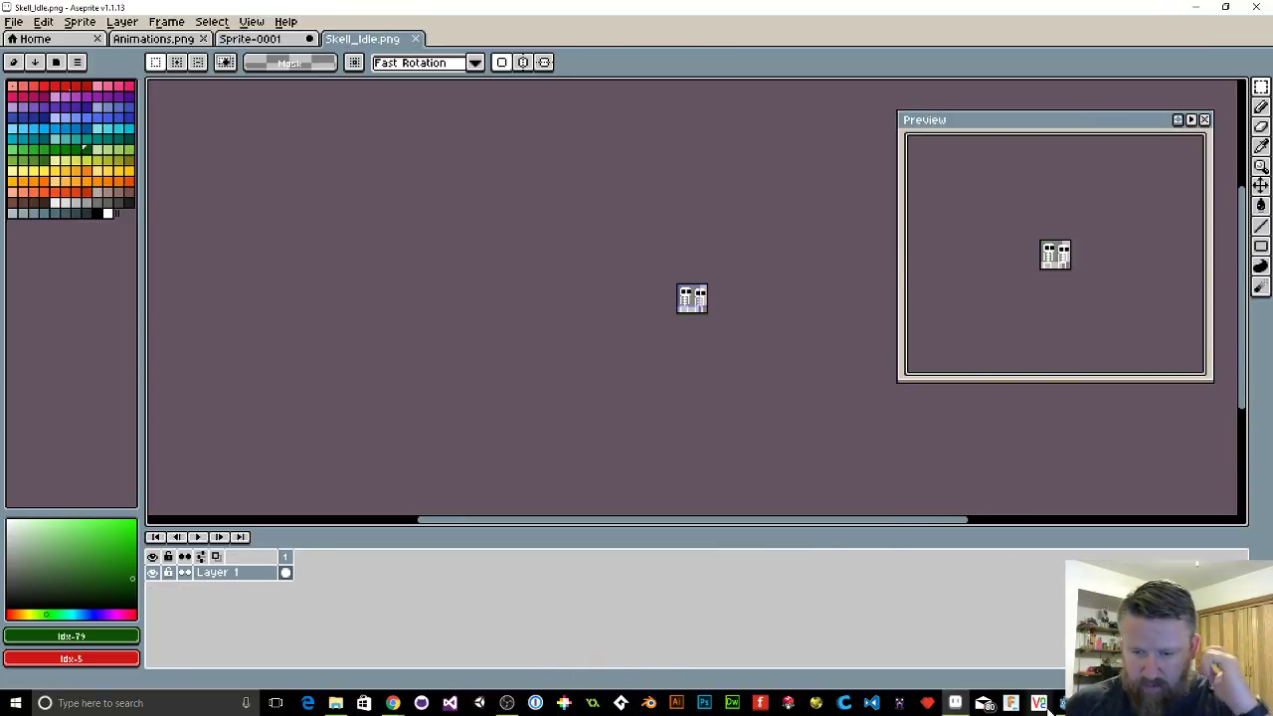
# Step: Switch to Godot and load Skell_Idle.png from res://images as the Sprite node's texture
pyautogui.click(982, 702)
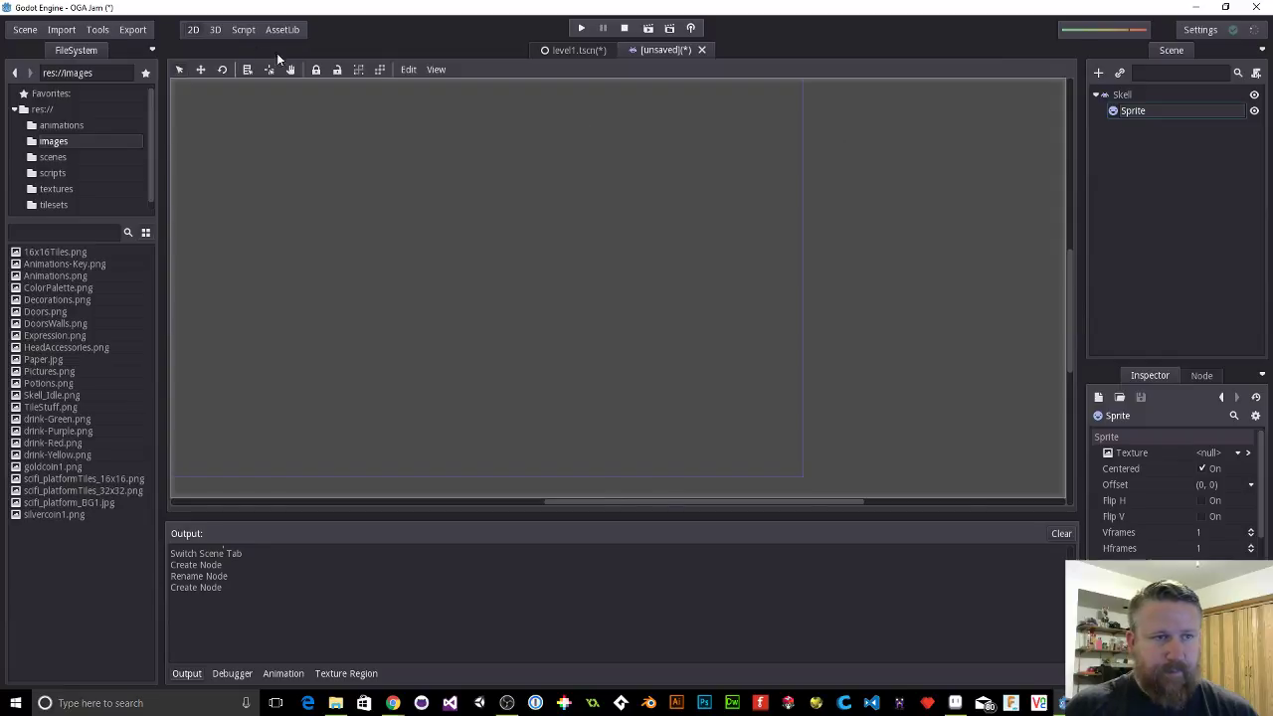
pyautogui.click(62, 29)
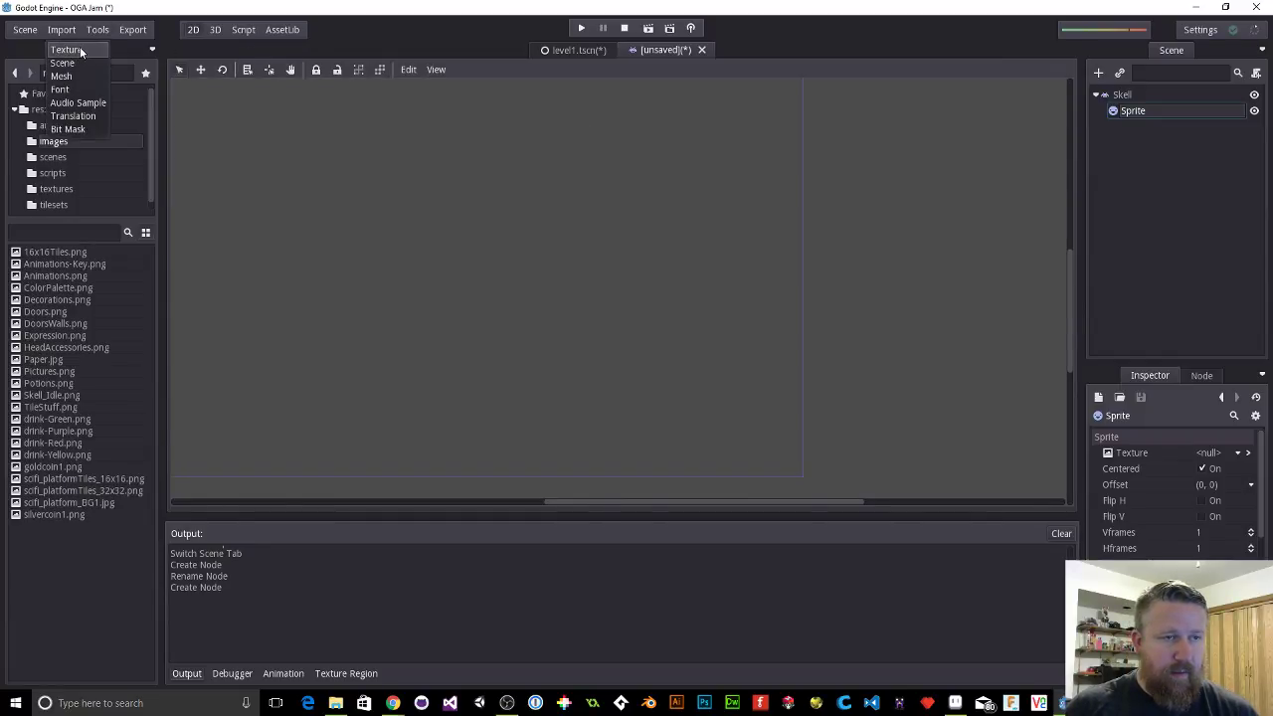
pyautogui.click(418, 31)
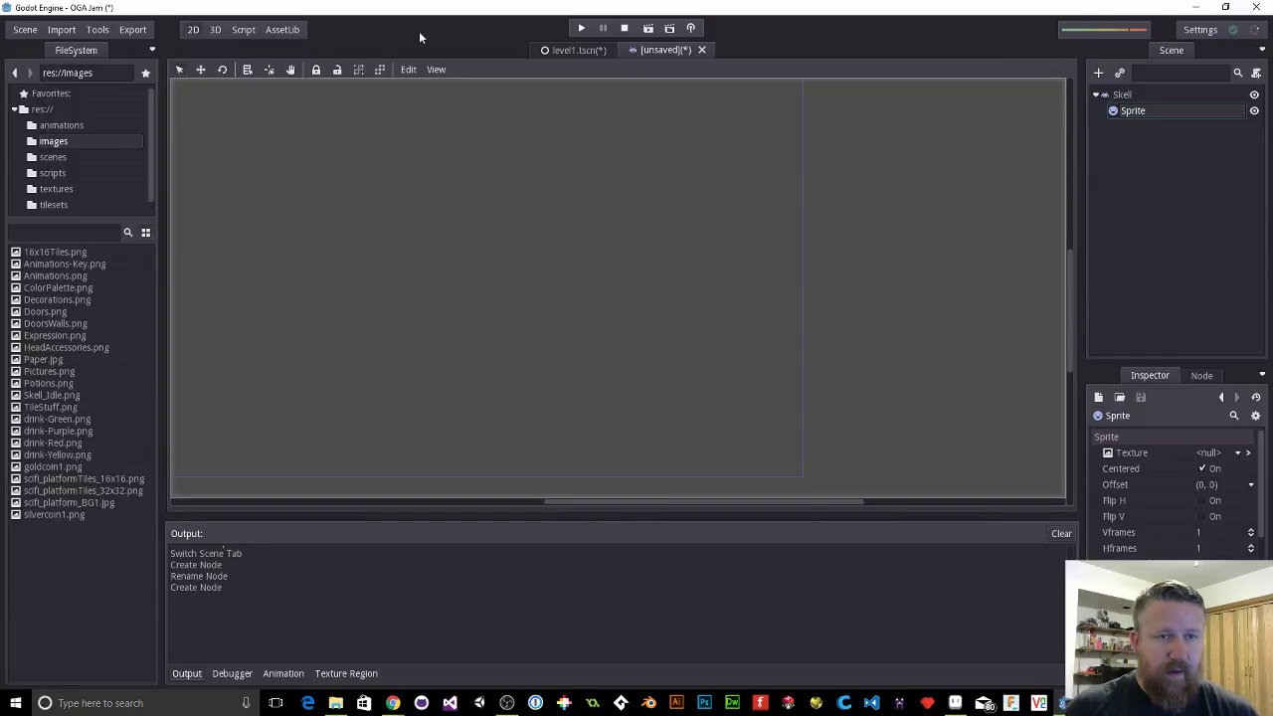
pyautogui.click(1238, 452)
pyautogui.click(1198, 523)
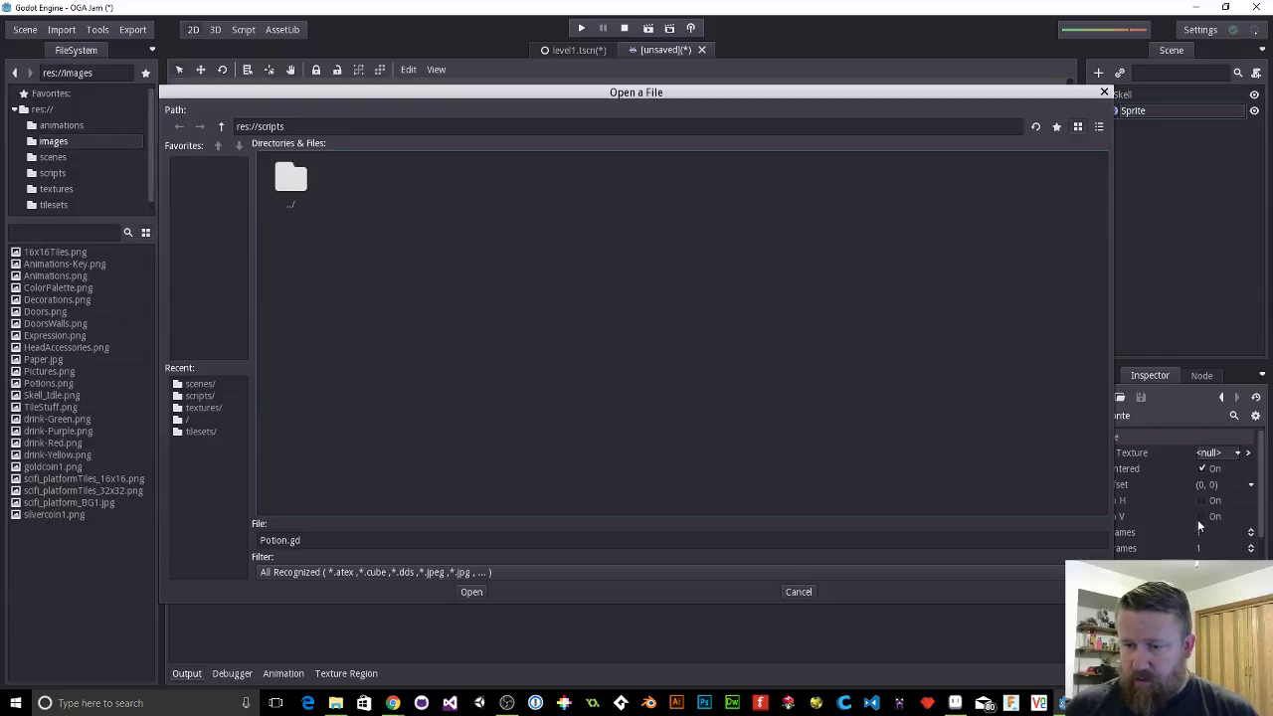
pyautogui.doubleClick(293, 177)
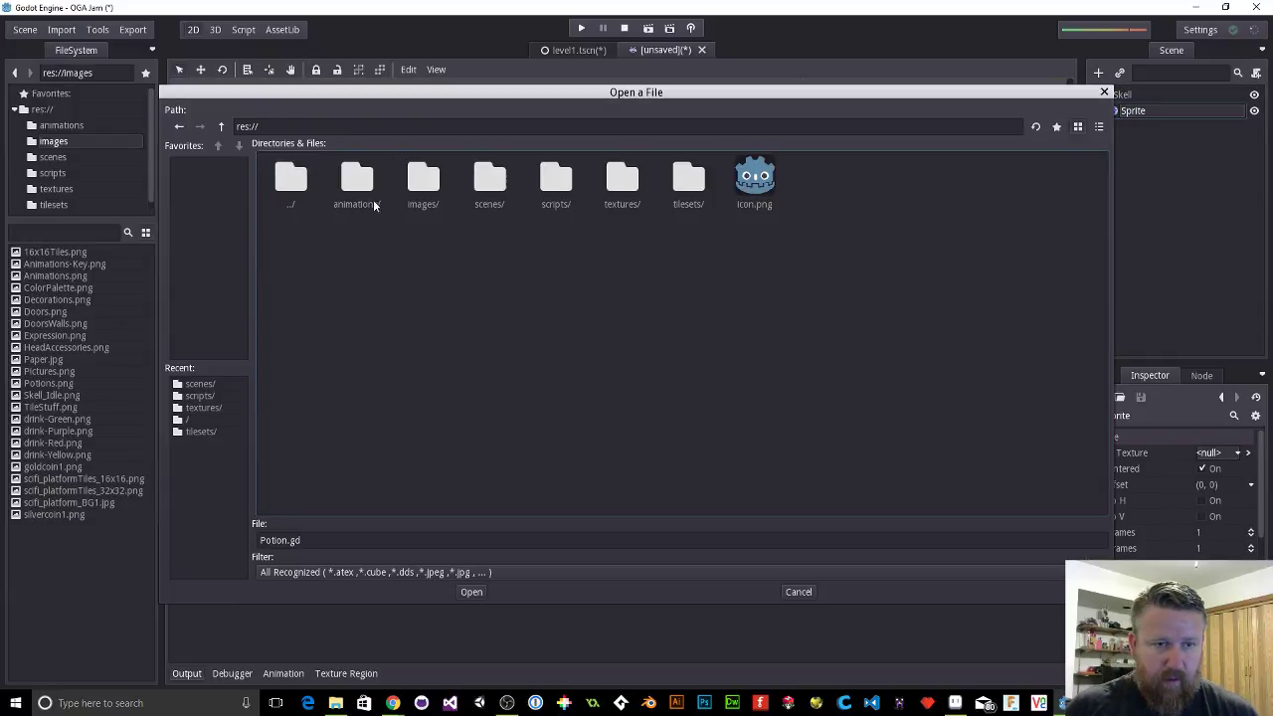
pyautogui.doubleClick(418, 185)
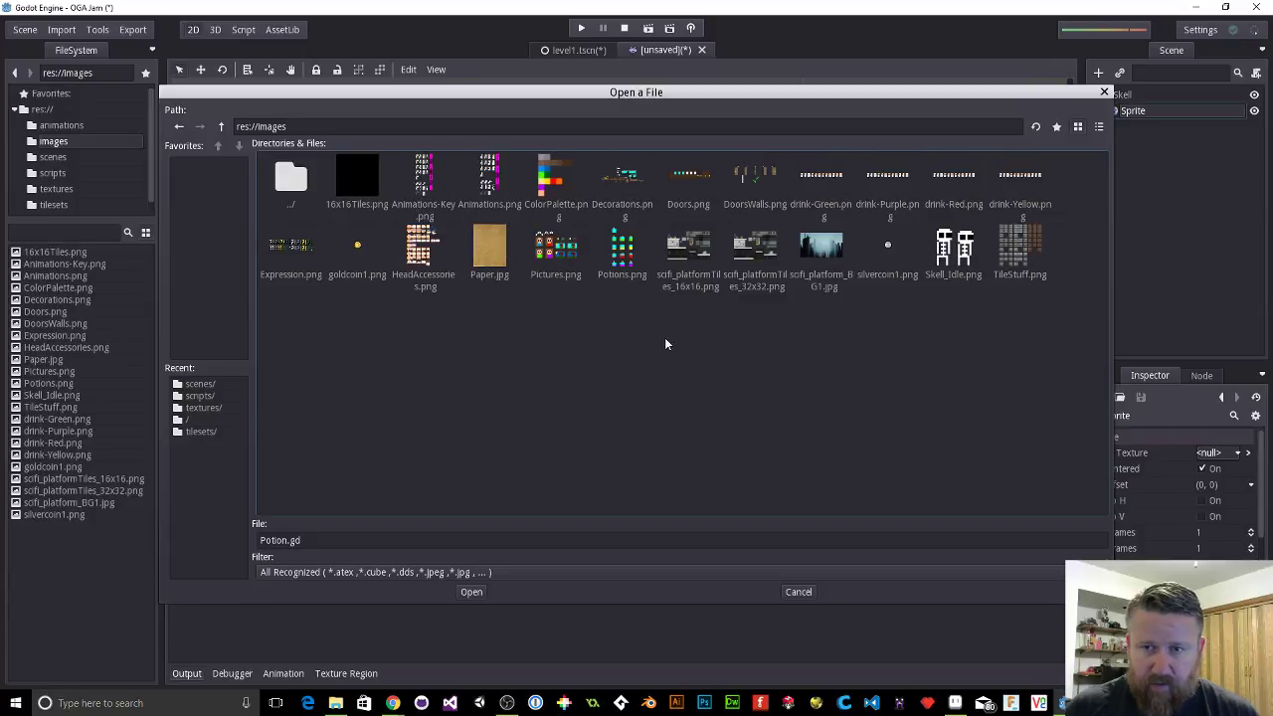
pyautogui.click(956, 261)
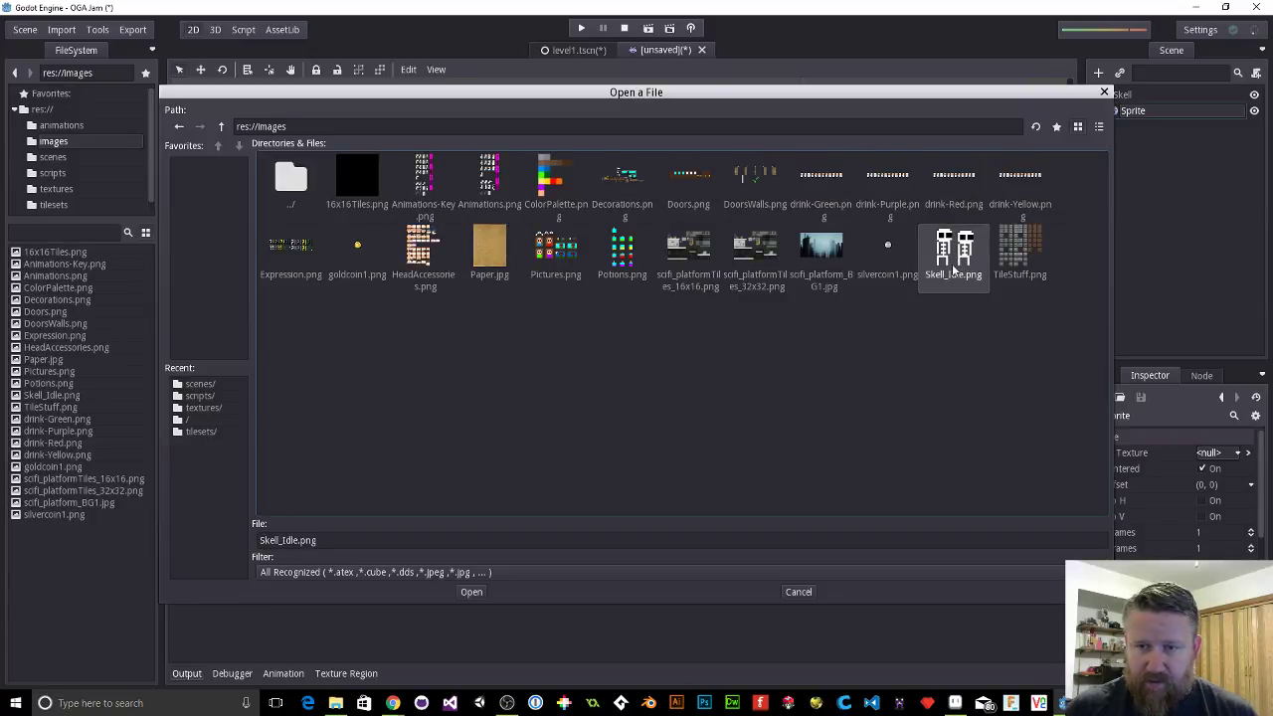
pyautogui.click(471, 591)
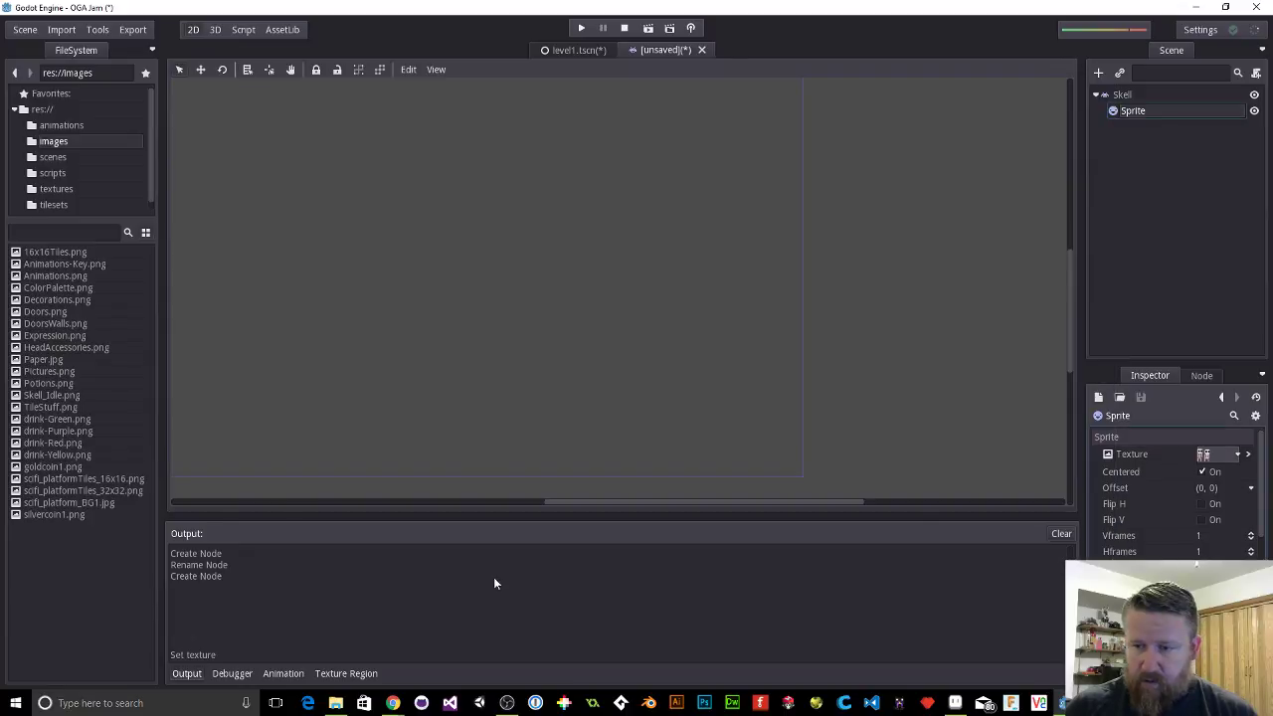
# Step: Edit the Sprite's Skell_Idle.png texture and turn off its Filter and Mipmaps flags
pyautogui.scroll(-5, 430, 251)
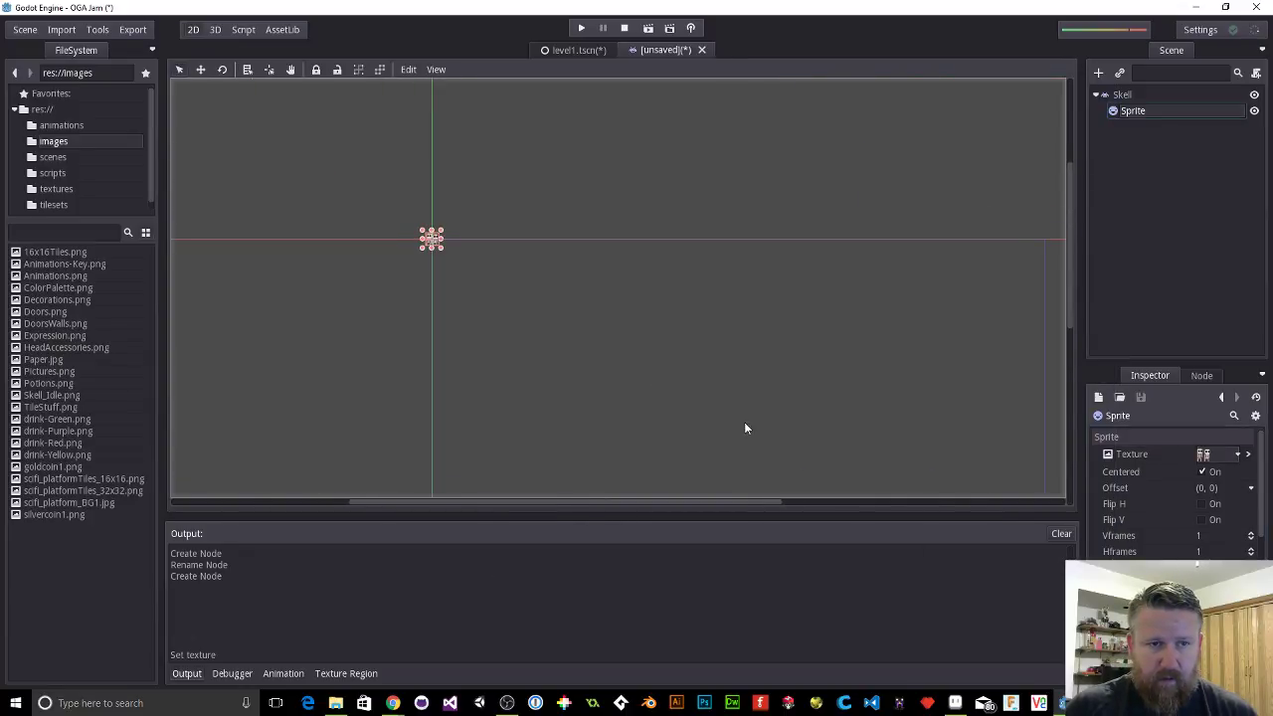
pyautogui.scroll(4, 412, 224)
pyautogui.scroll(6, 415, 231)
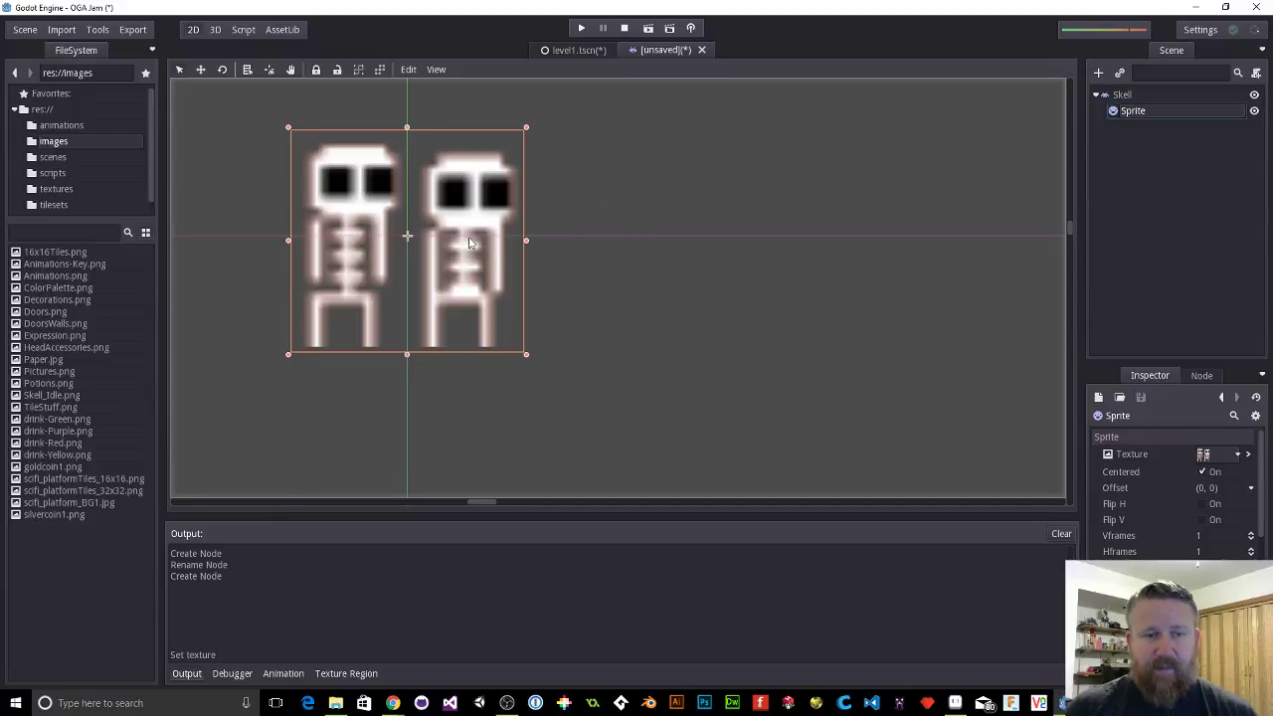
pyautogui.click(639, 195)
pyautogui.click(432, 202)
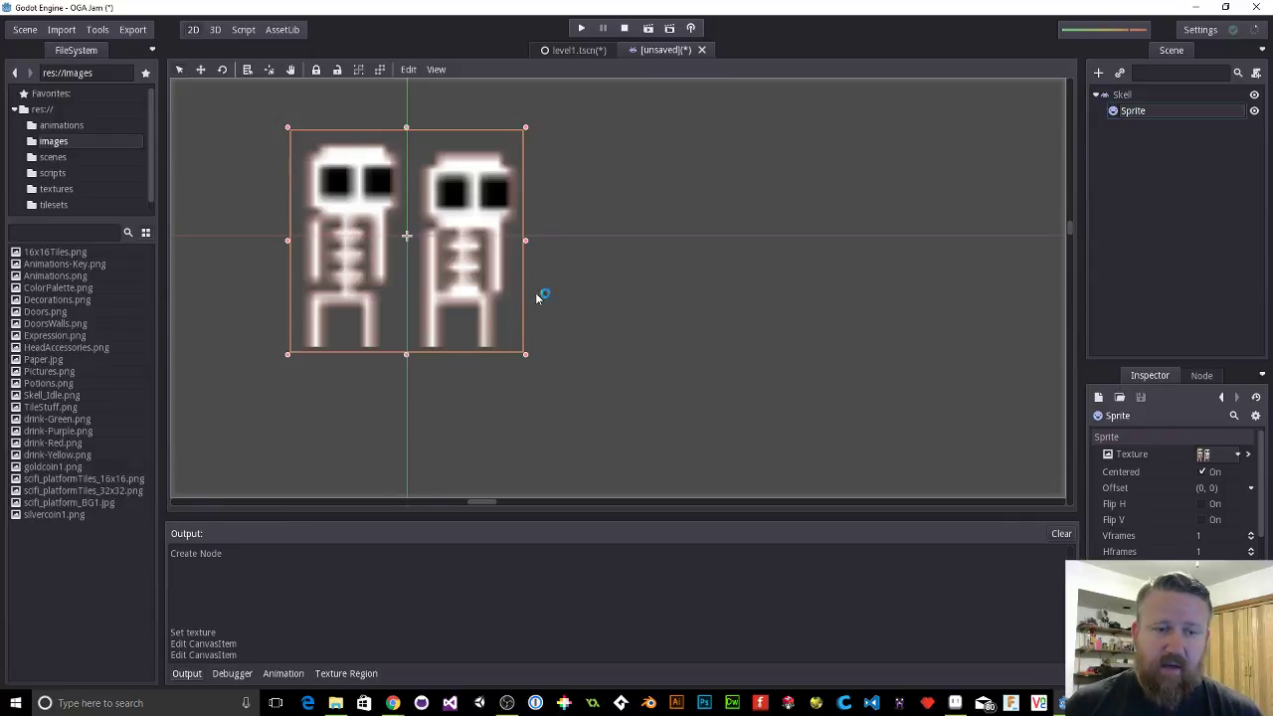
pyautogui.click(1238, 455)
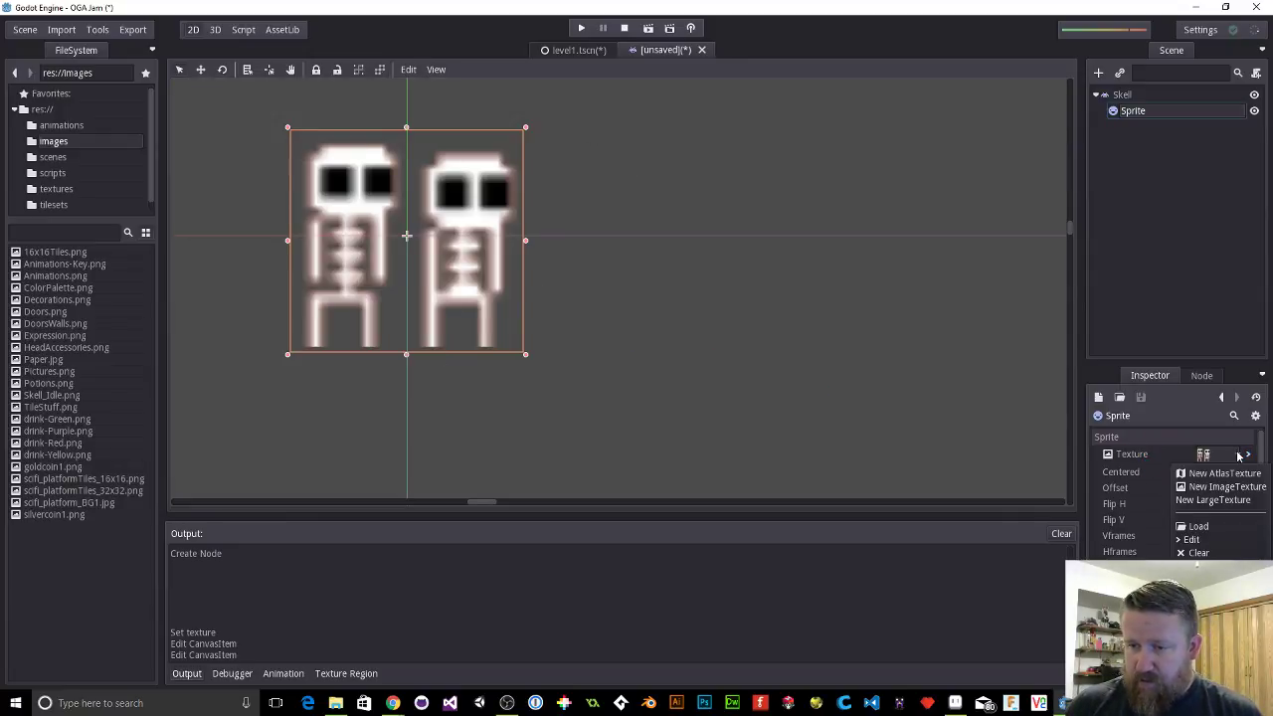
pyautogui.click(1188, 539)
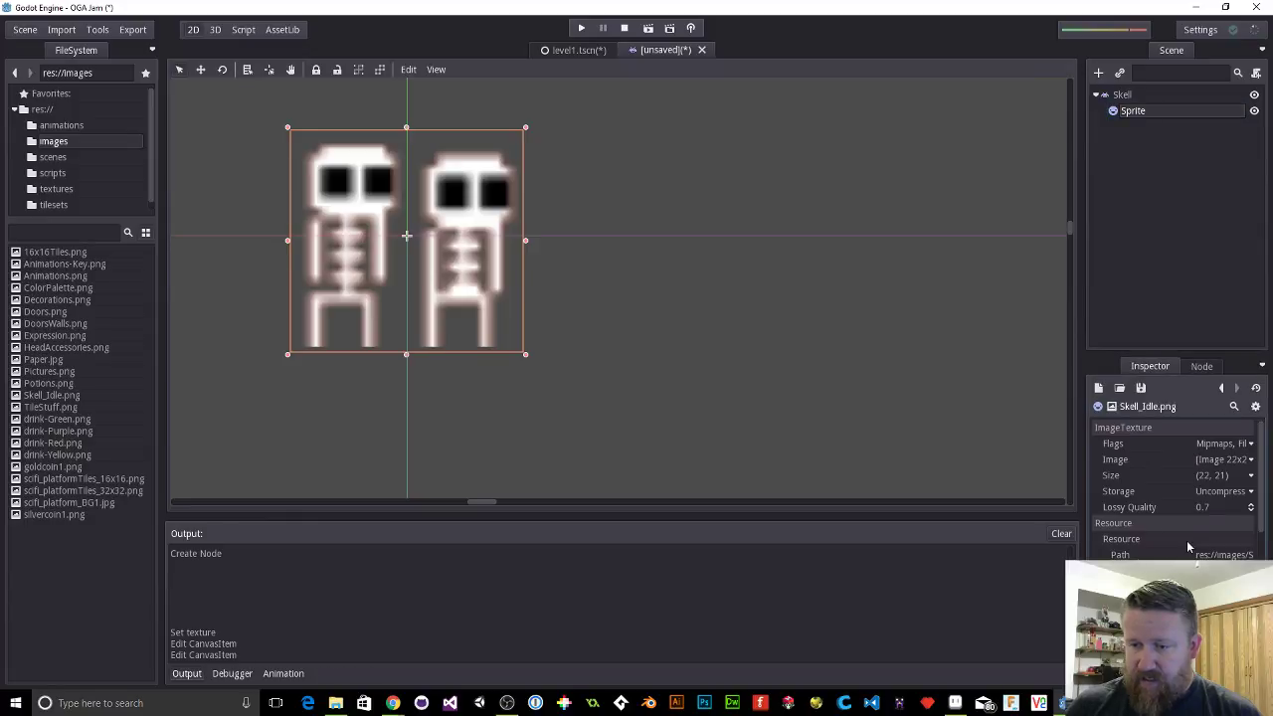
pyautogui.click(1210, 447)
pyautogui.click(1181, 483)
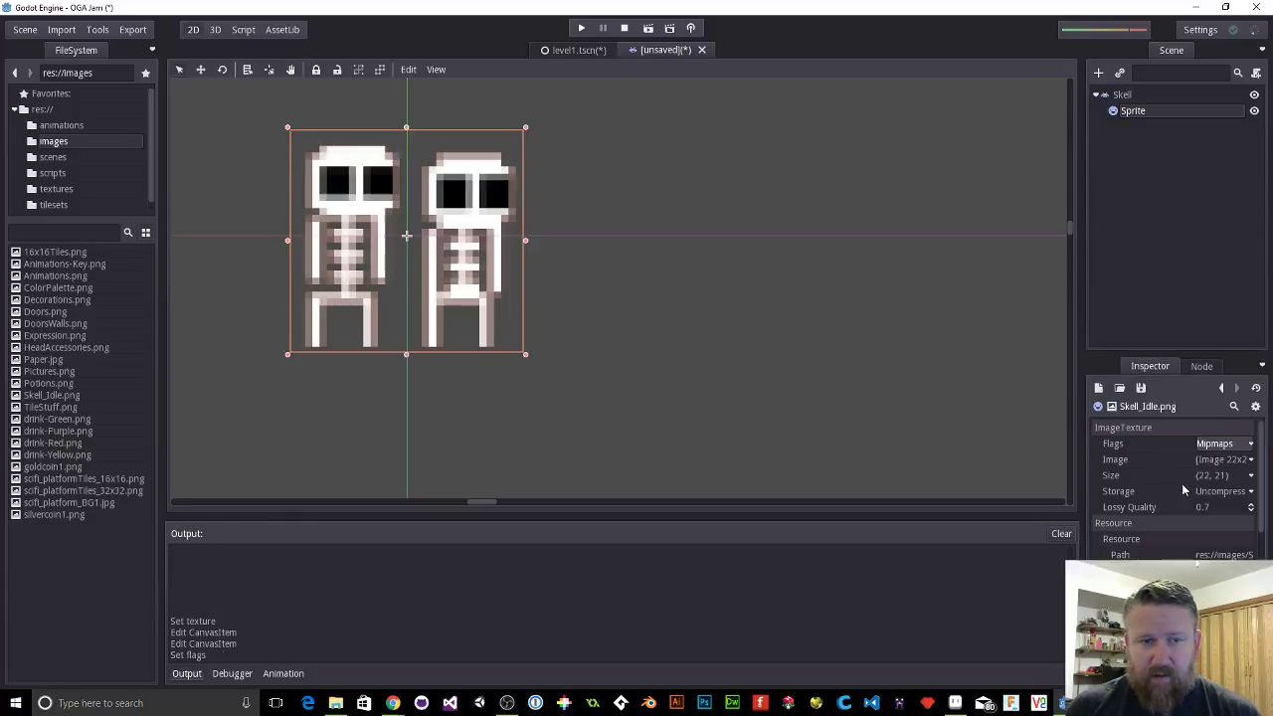
pyautogui.click(1219, 445)
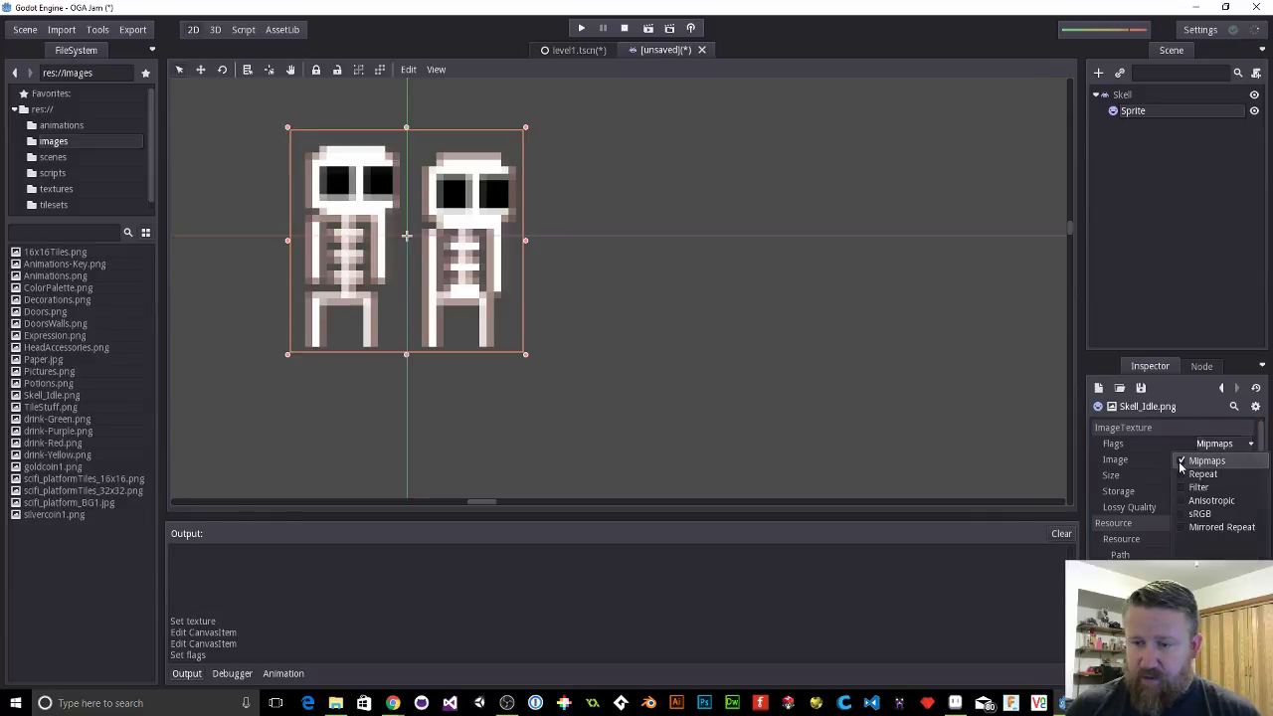
pyautogui.click(1180, 461)
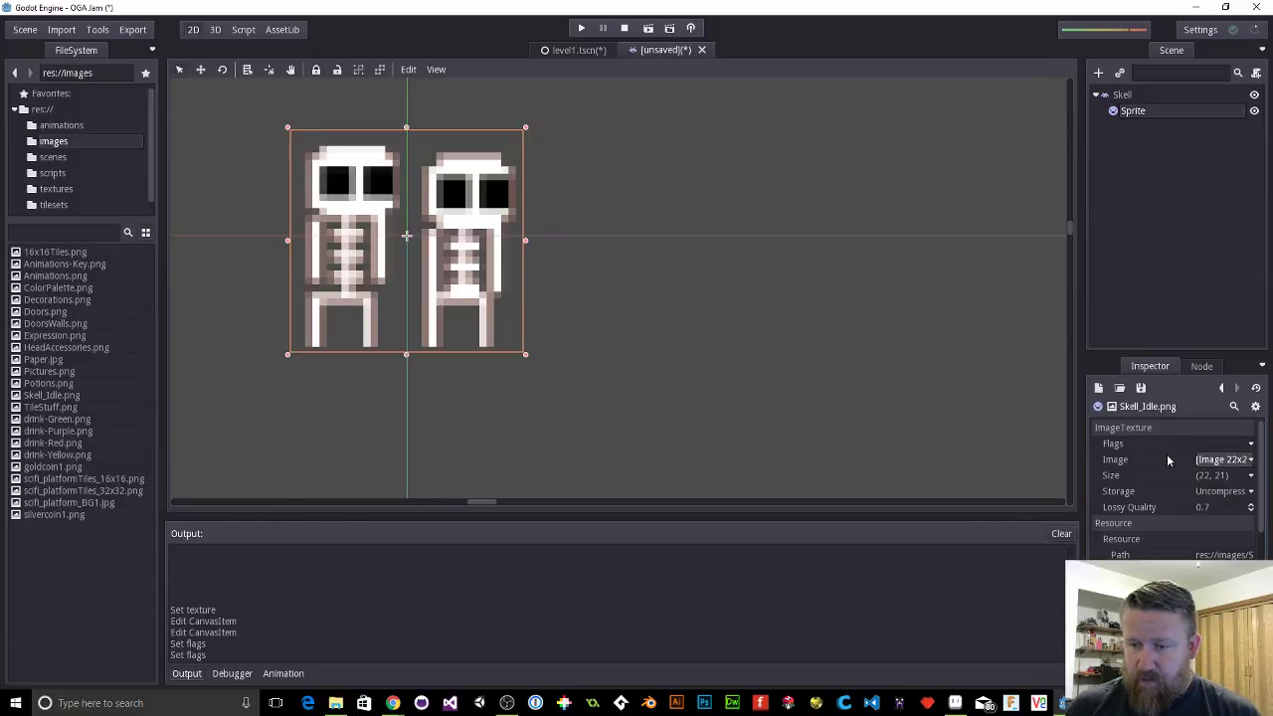
# Step: Set the Skell_Idle.png texture's storage to Uncompressed and raise its lossy quality to 1
pyautogui.click(1225, 491)
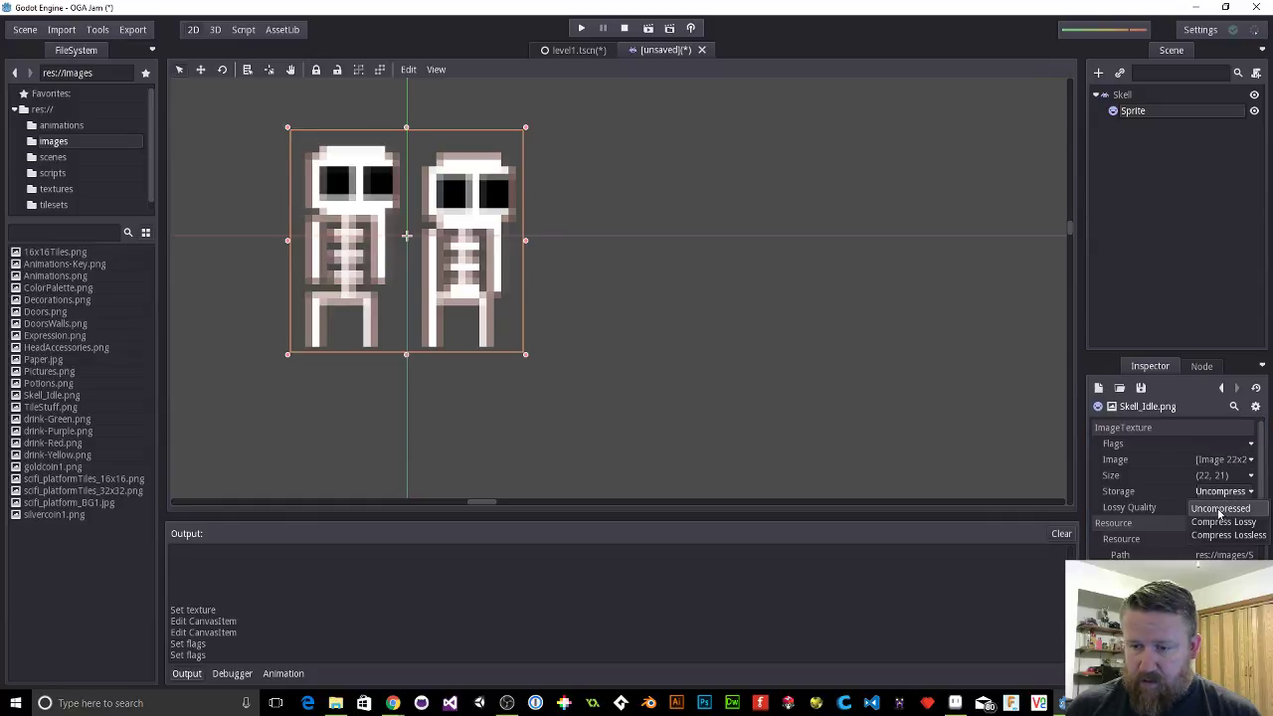
pyautogui.click(1224, 509)
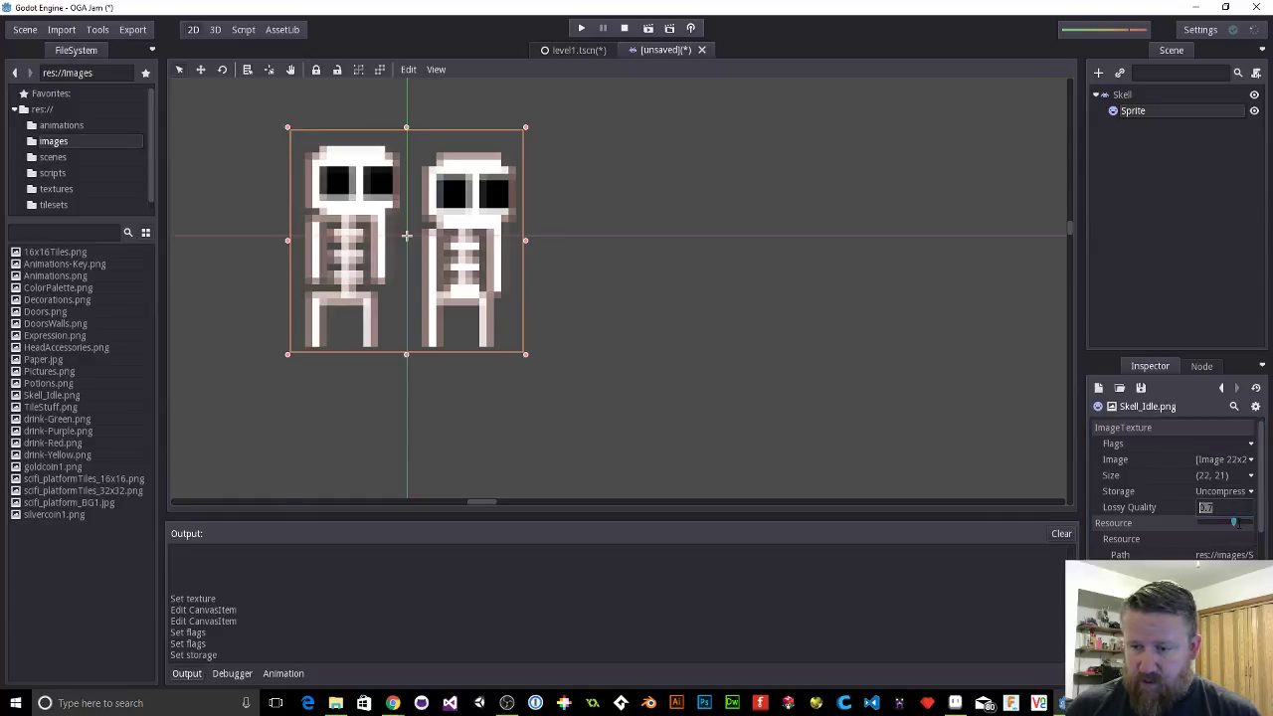
pyautogui.moveTo(1233, 521); pyautogui.dragTo(1249, 522)
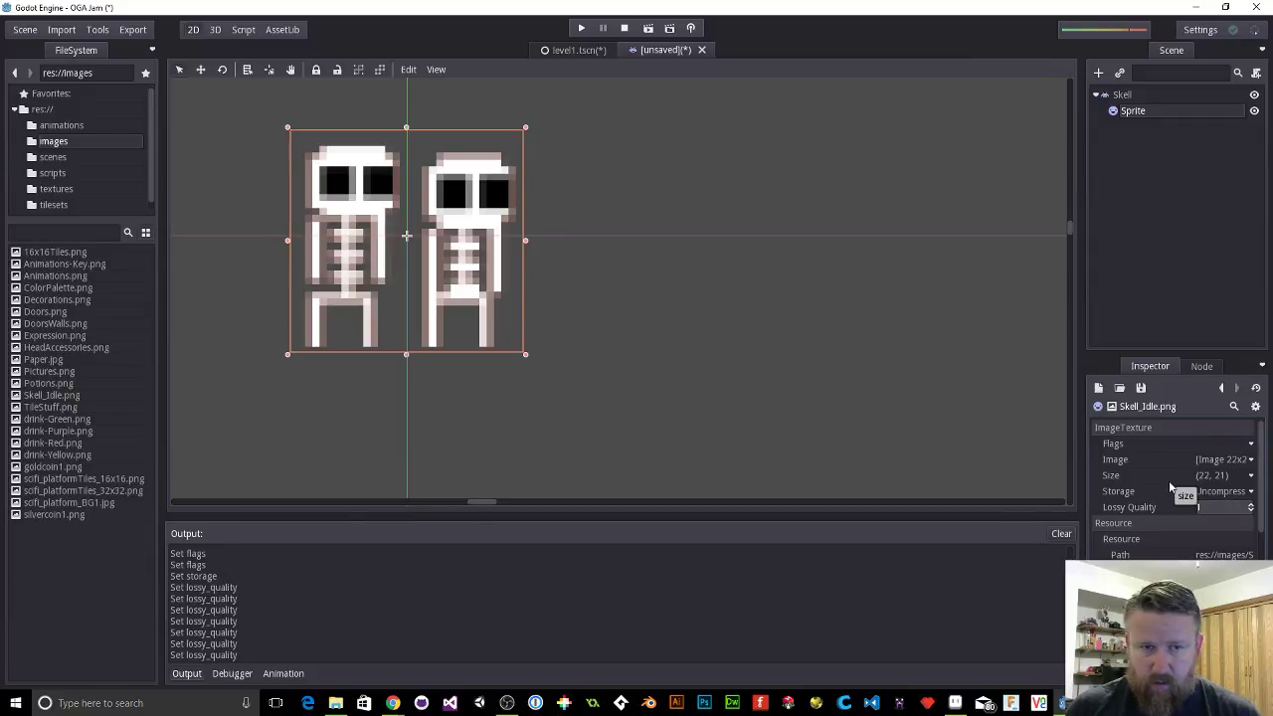
# Step: Inspect the skeleton sprite's edges in the viewport, then switch to Aseprite and examine the Skell_Idle.png pixels for comparison
pyautogui.scroll(-8, 459, 212)
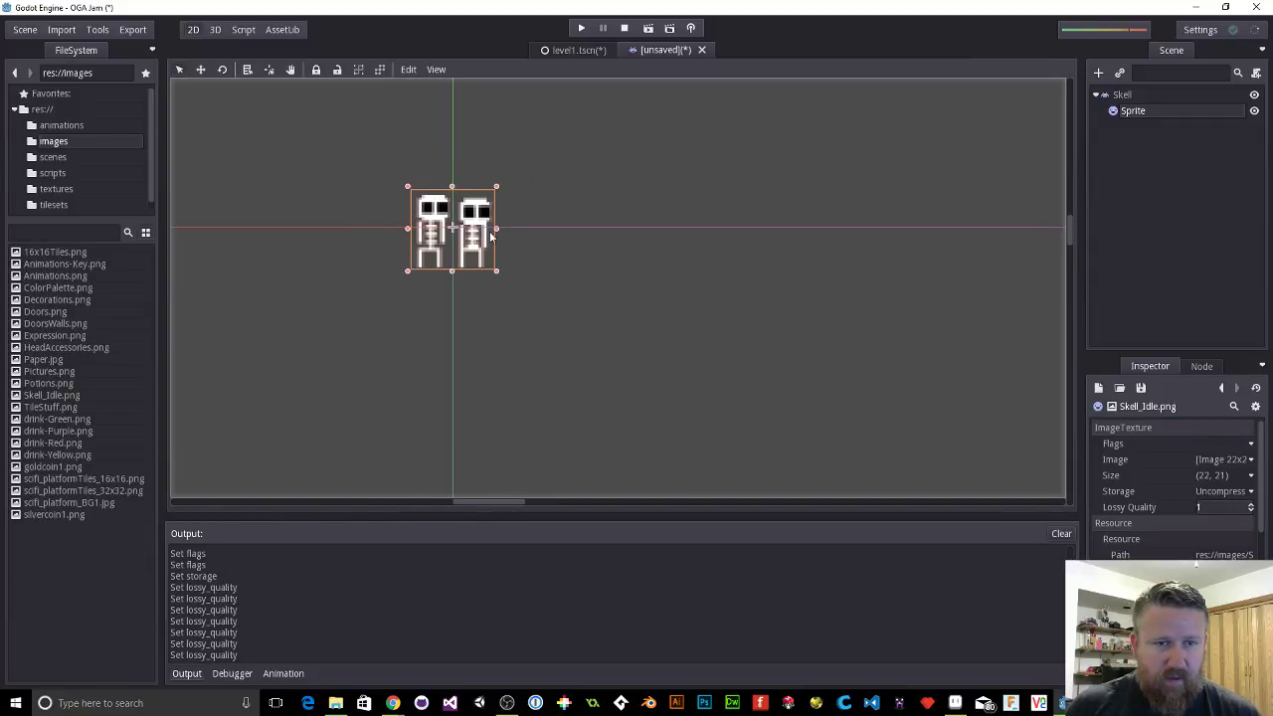
pyautogui.scroll(8, 524, 272)
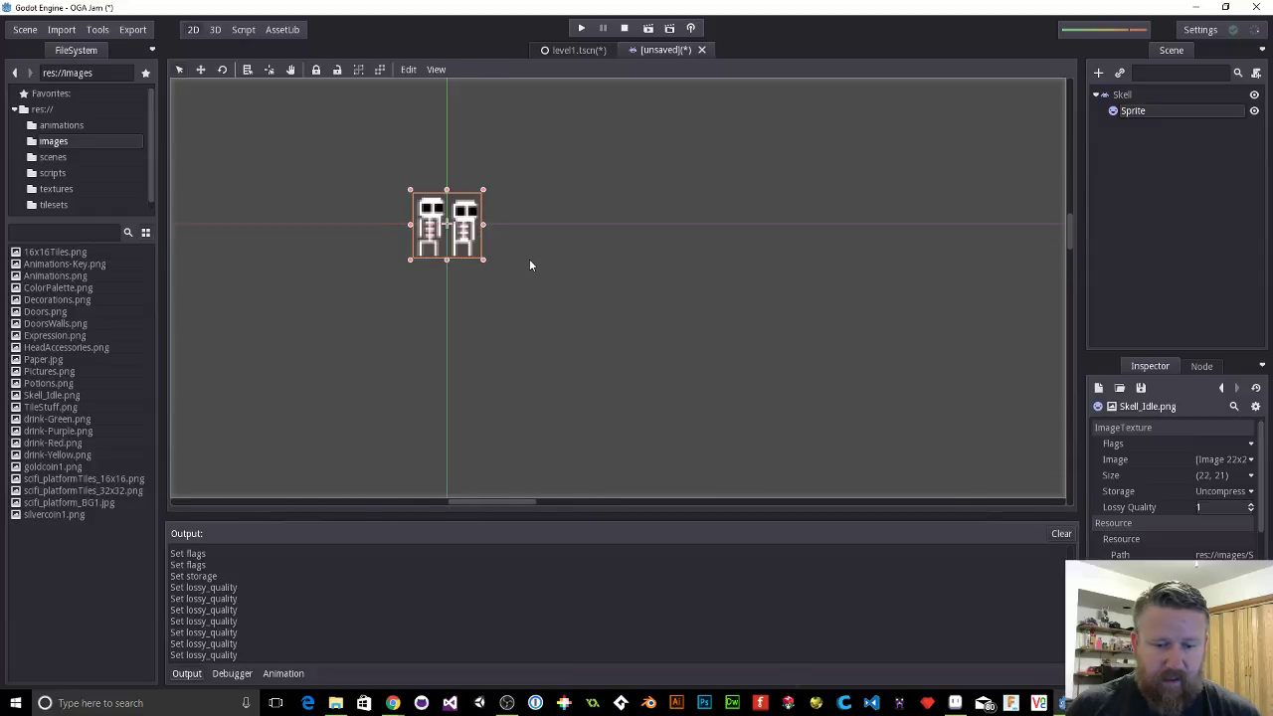
pyautogui.click(952, 704)
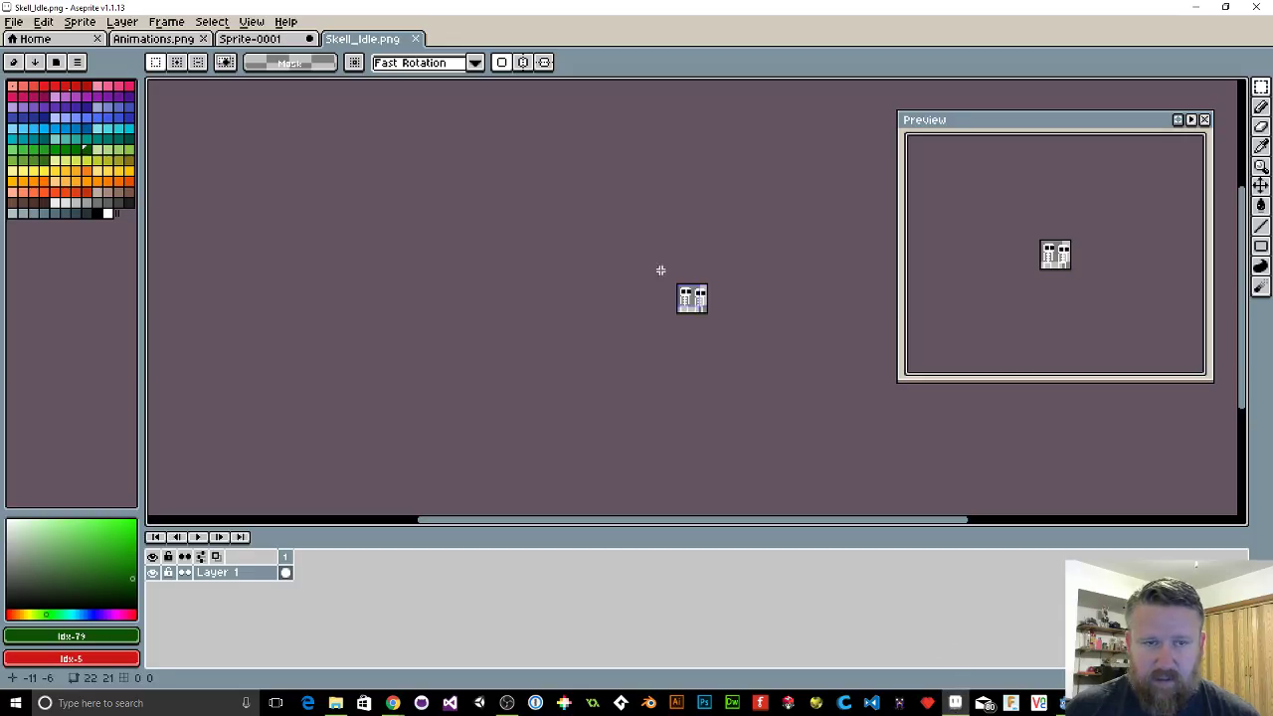
pyautogui.scroll(4, 656, 263)
pyautogui.moveTo(767, 332); pyautogui.dragTo(459, 134)
# Step: Open Skell_Idle.png from the project's images folder in Paint 3D to check its pixels, close it and return to Godot
pyautogui.click(336, 703)
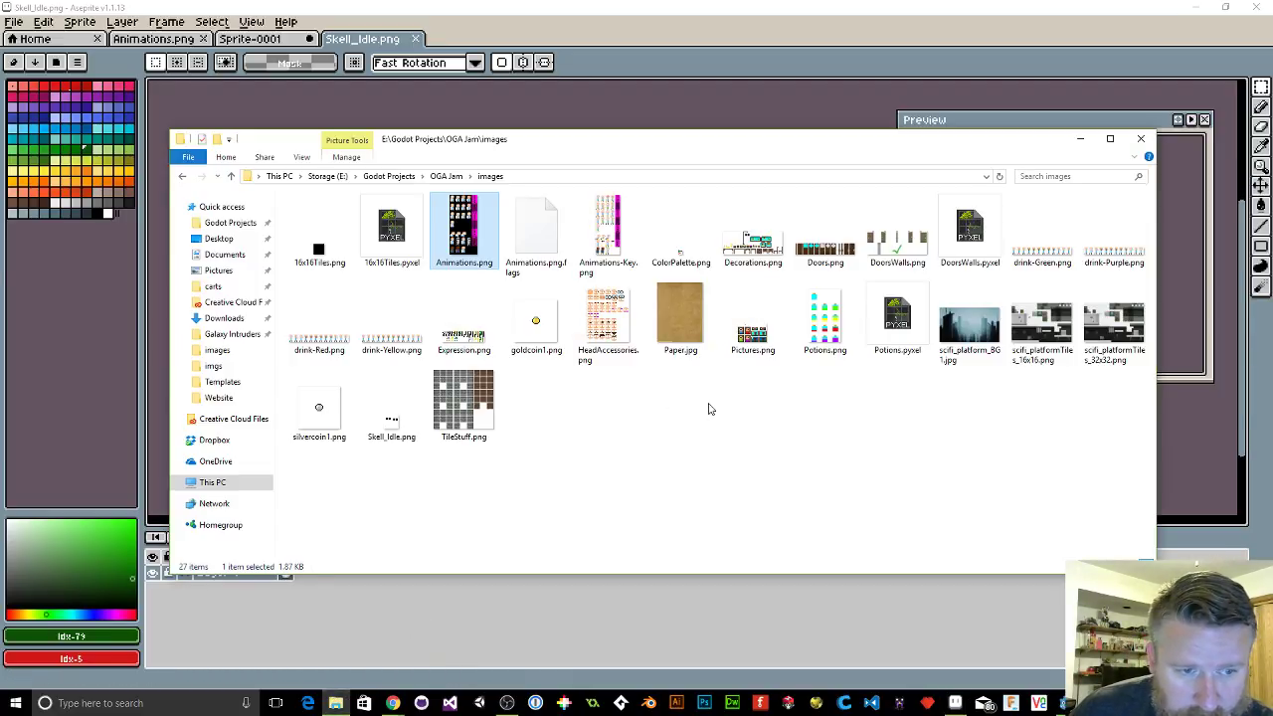
pyautogui.click(392, 422)
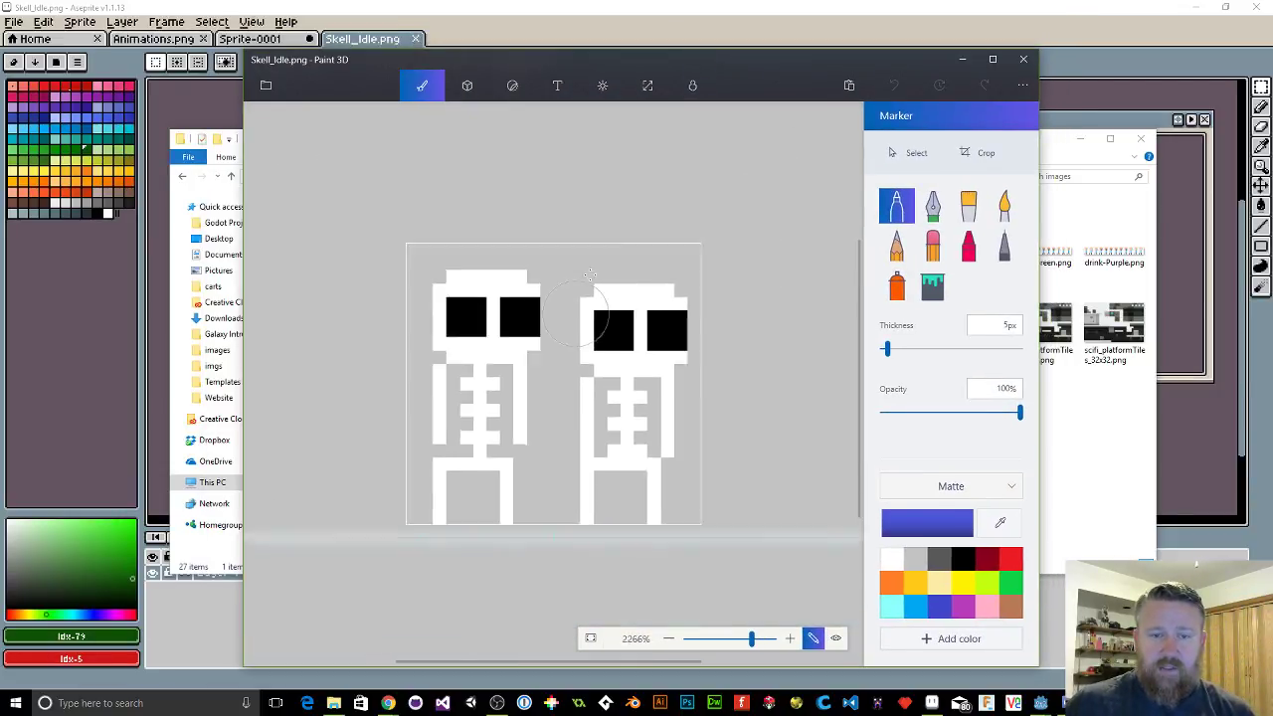
pyautogui.click(1023, 59)
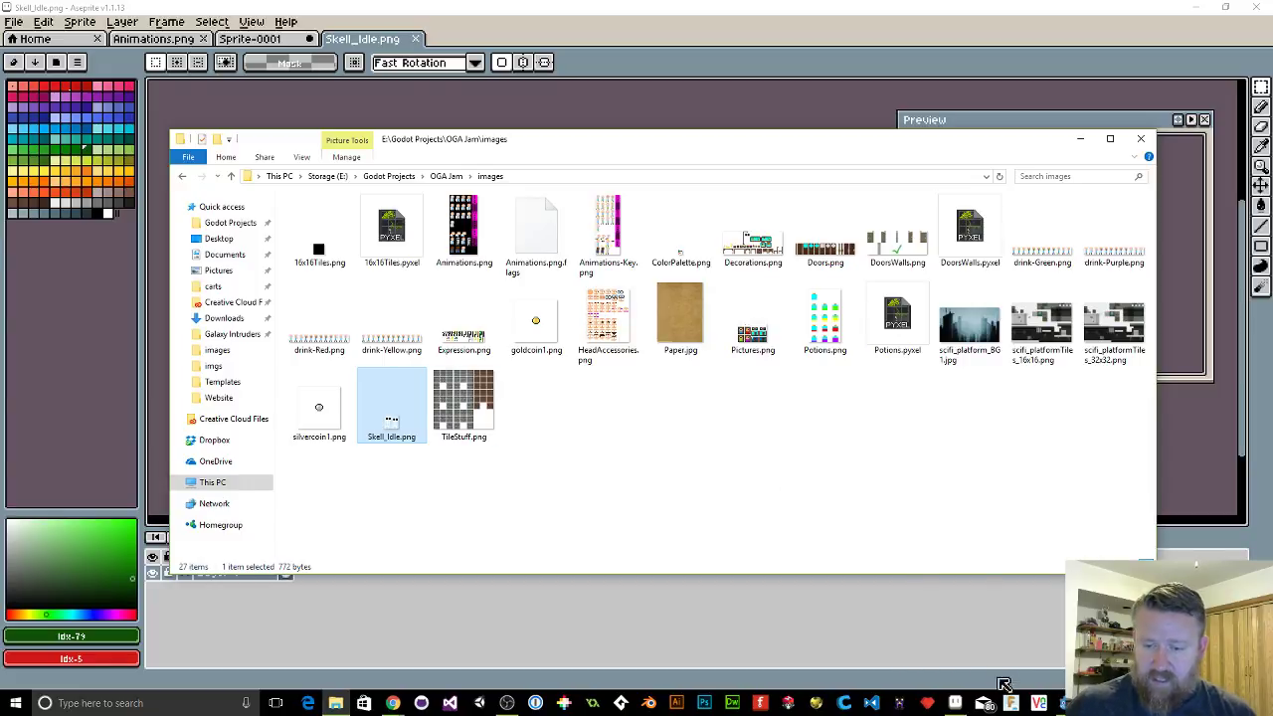
pyautogui.click(982, 703)
pyautogui.click(994, 642)
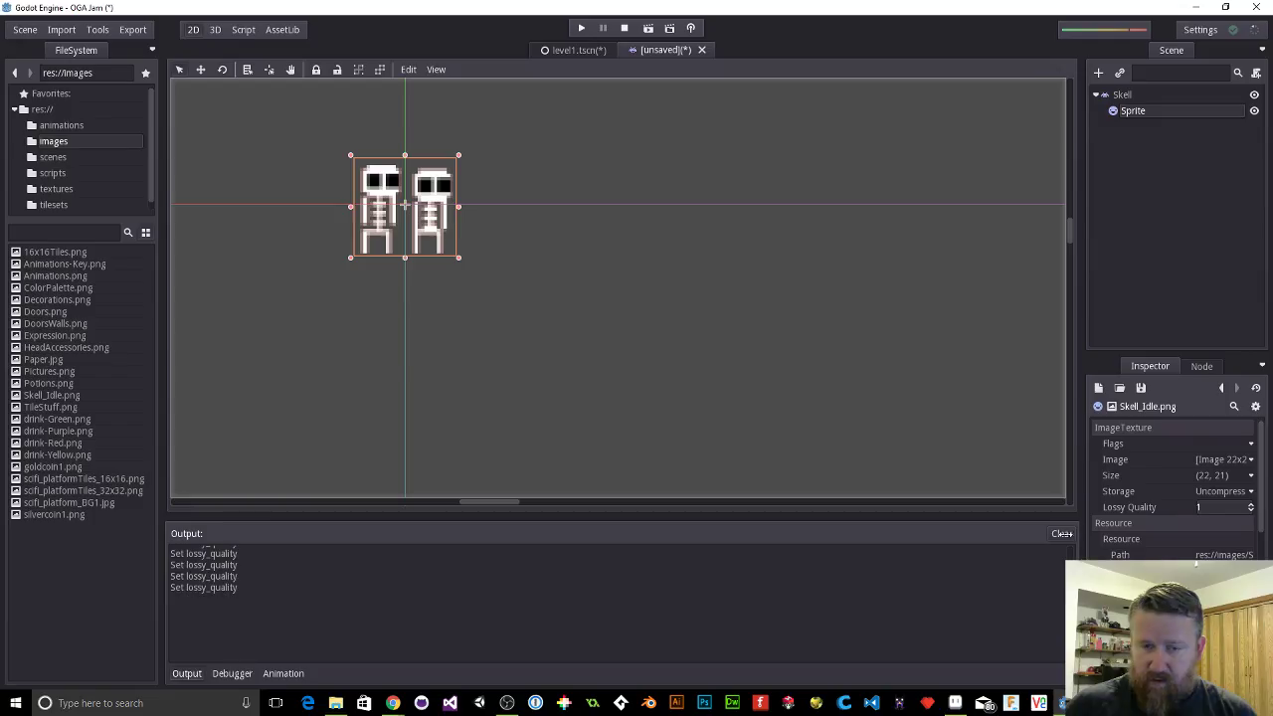
pyautogui.click(435, 201)
pyautogui.press('Delete')
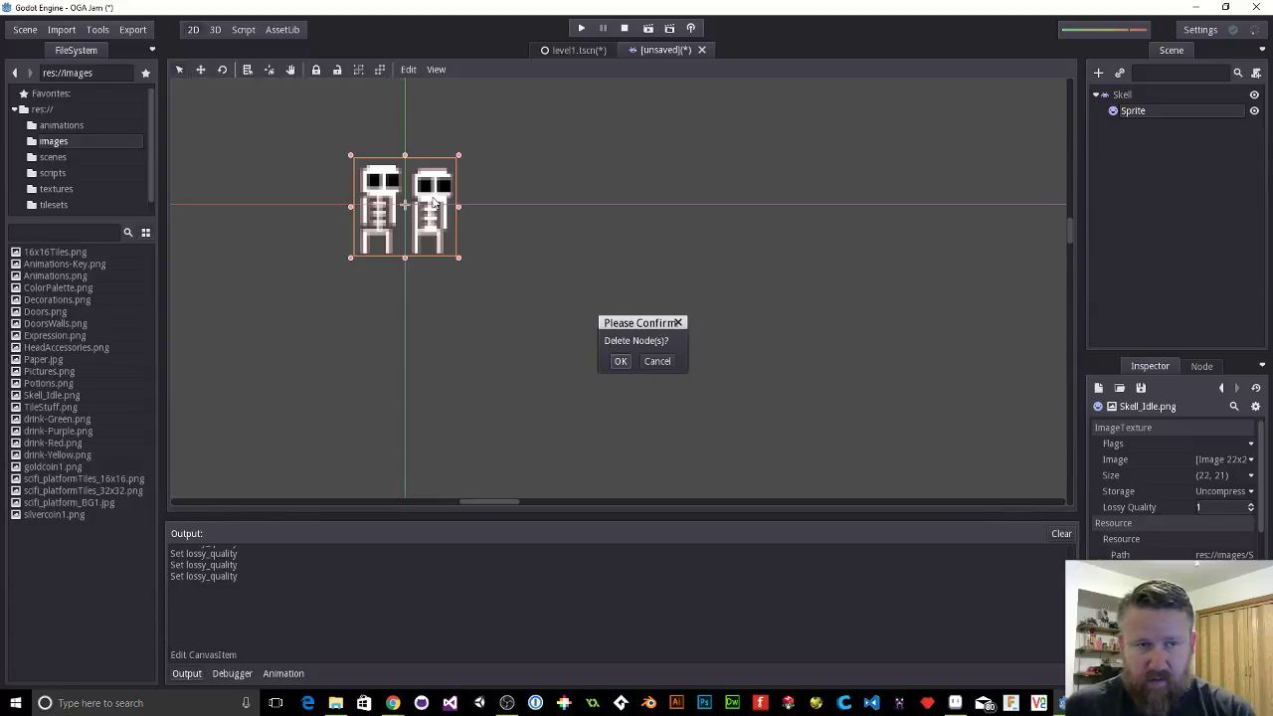
pyautogui.click(658, 362)
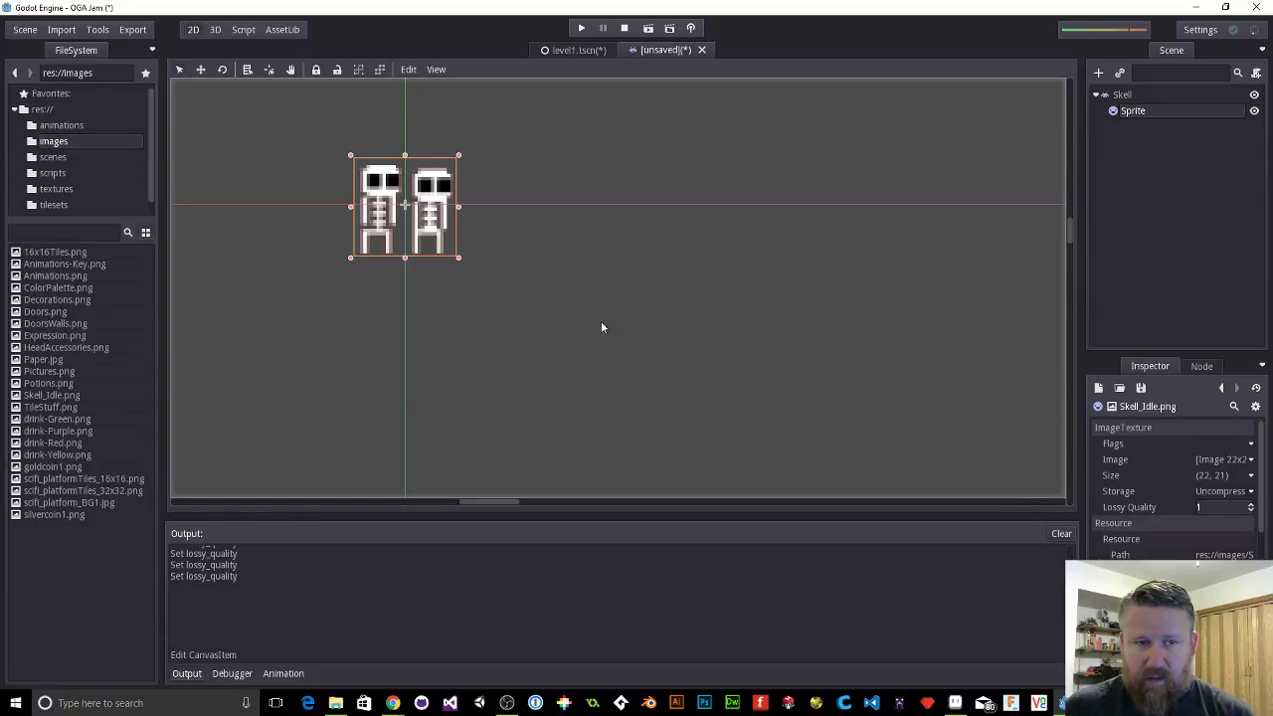
# Step: Set up a 2D texture import with Skell_Idle.png from the images folder as the source and res://textures as the target path
pyautogui.click(62, 30)
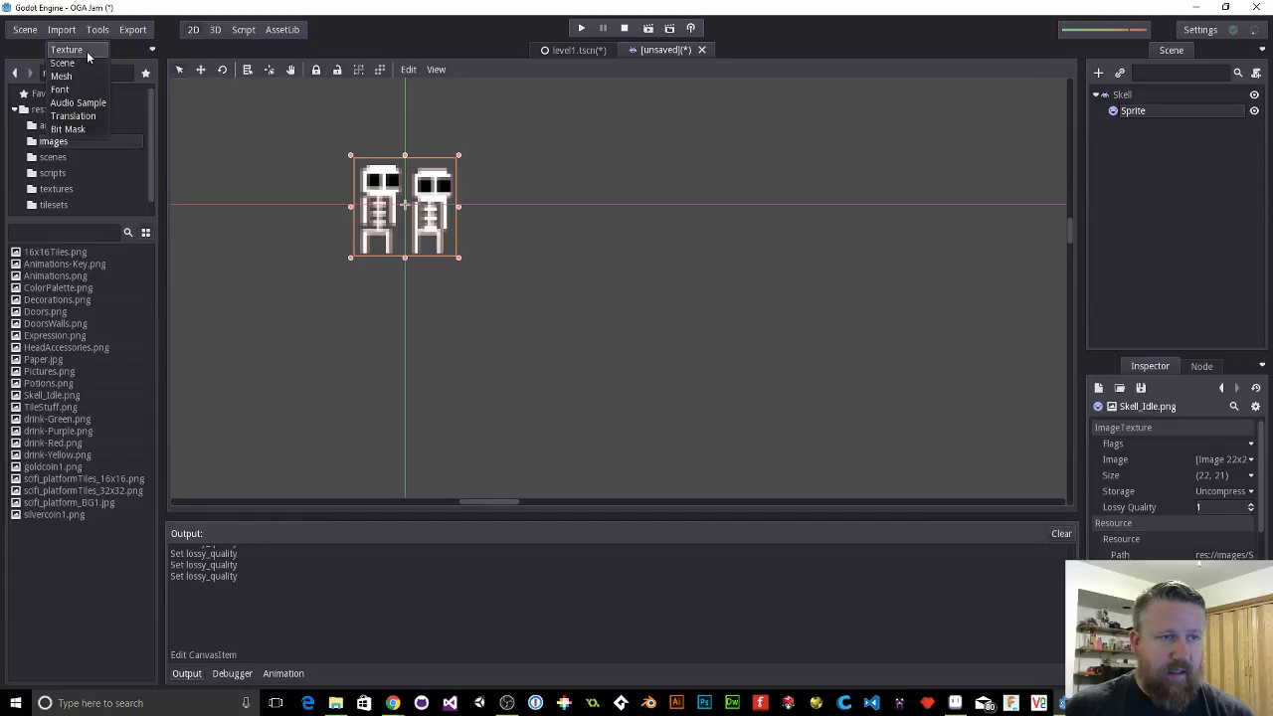
pyautogui.click(87, 52)
pyautogui.click(473, 213)
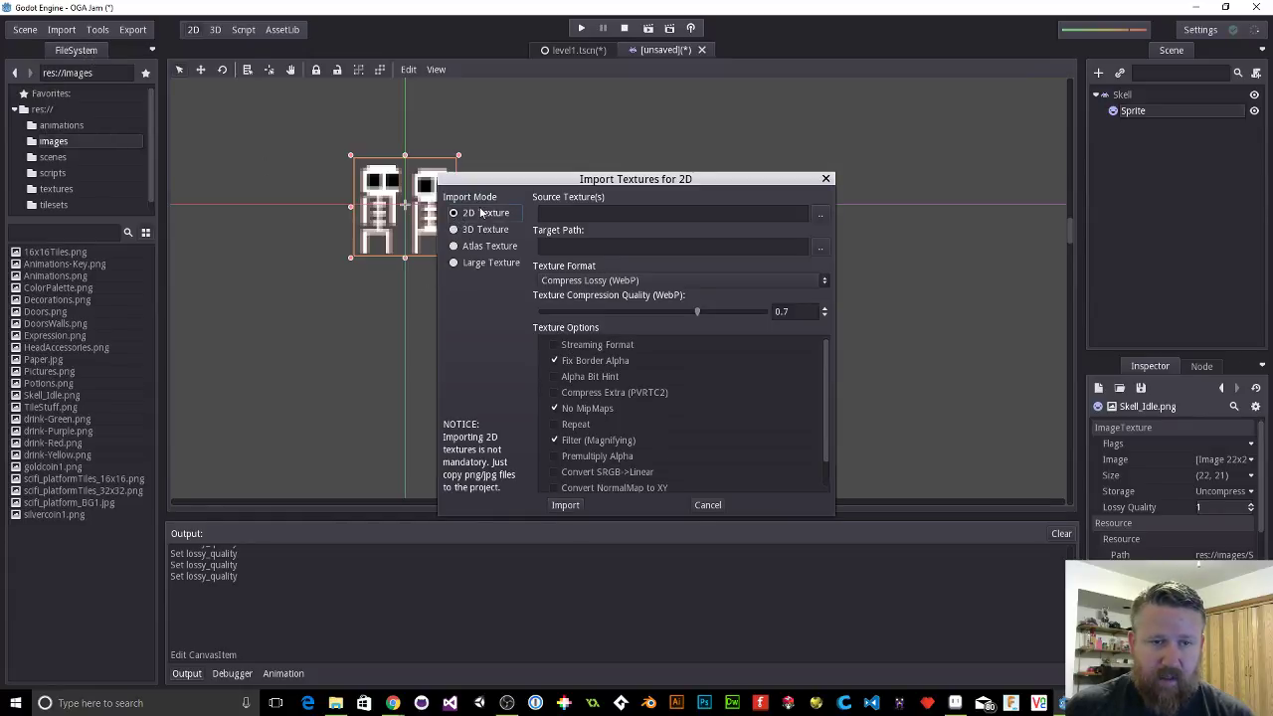
pyautogui.click(821, 215)
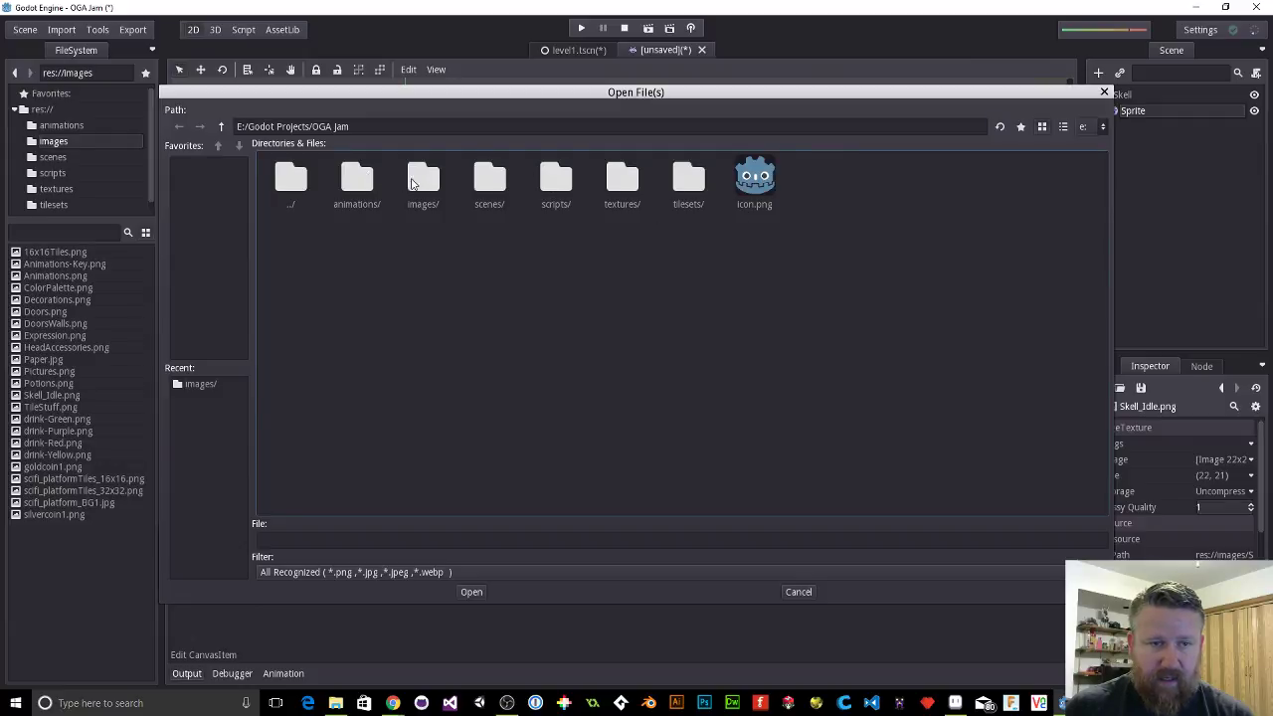
pyautogui.doubleClick(416, 183)
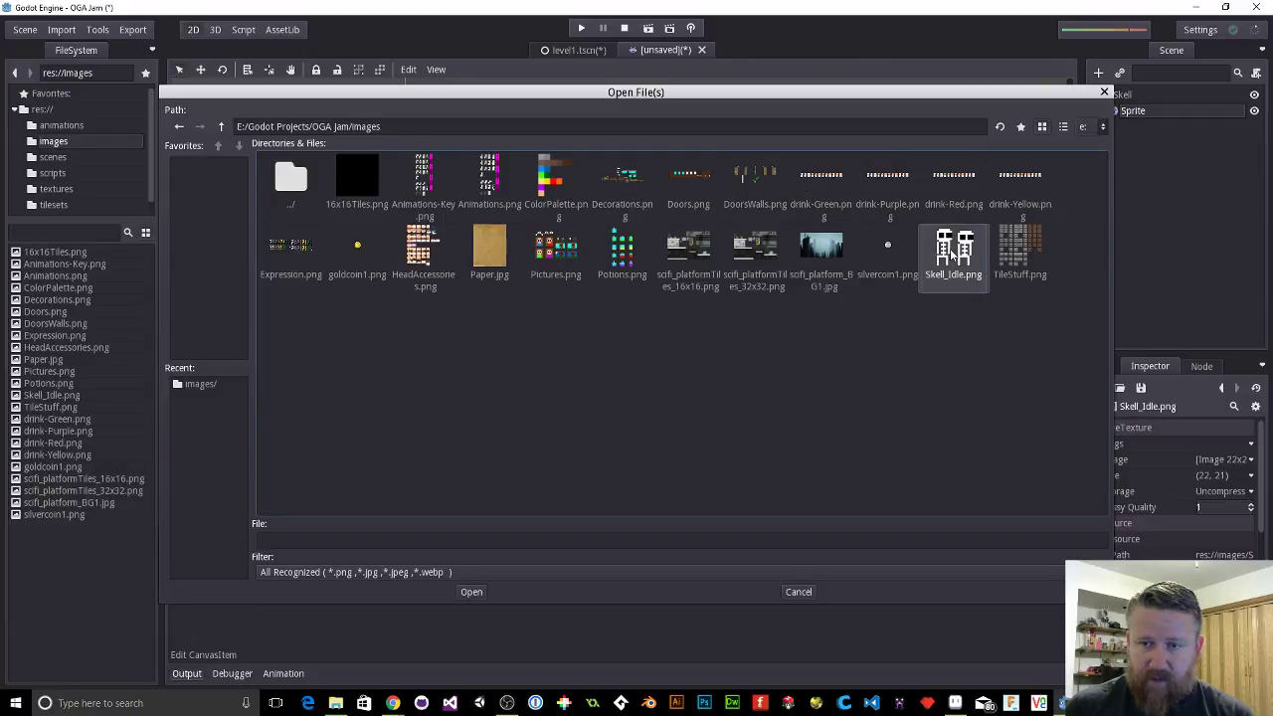
pyautogui.click(479, 593)
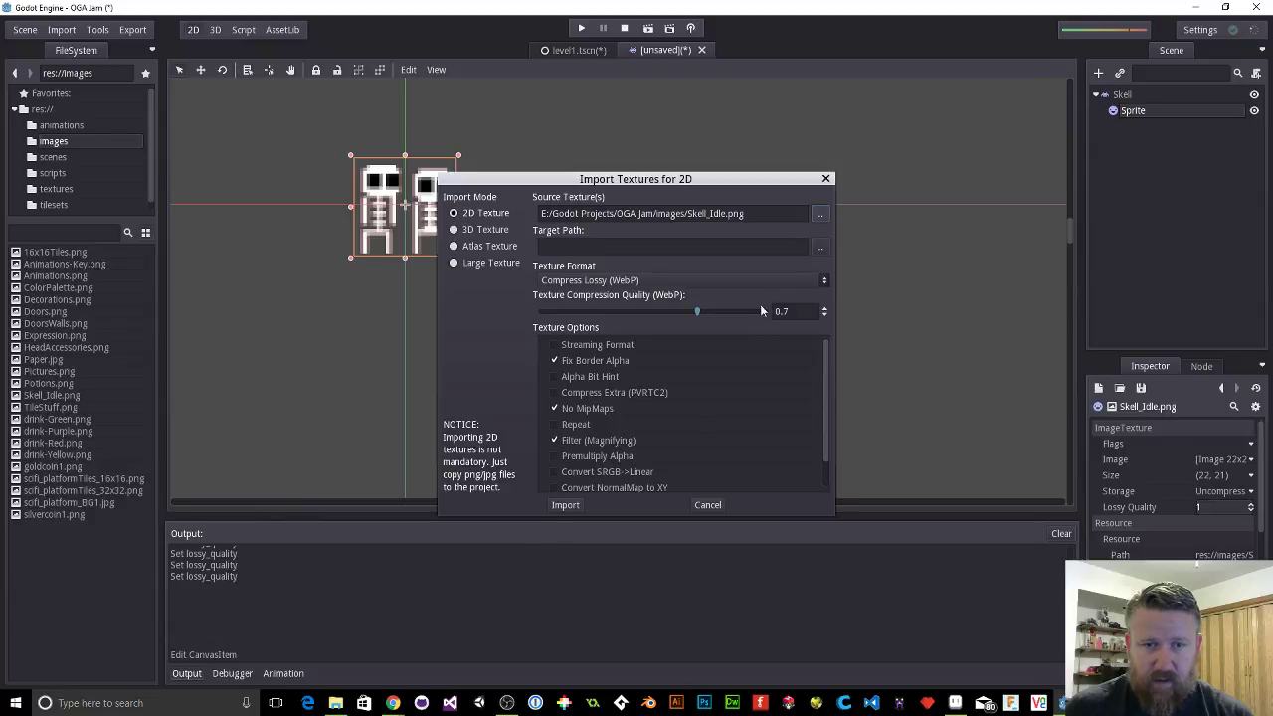
pyautogui.click(820, 250)
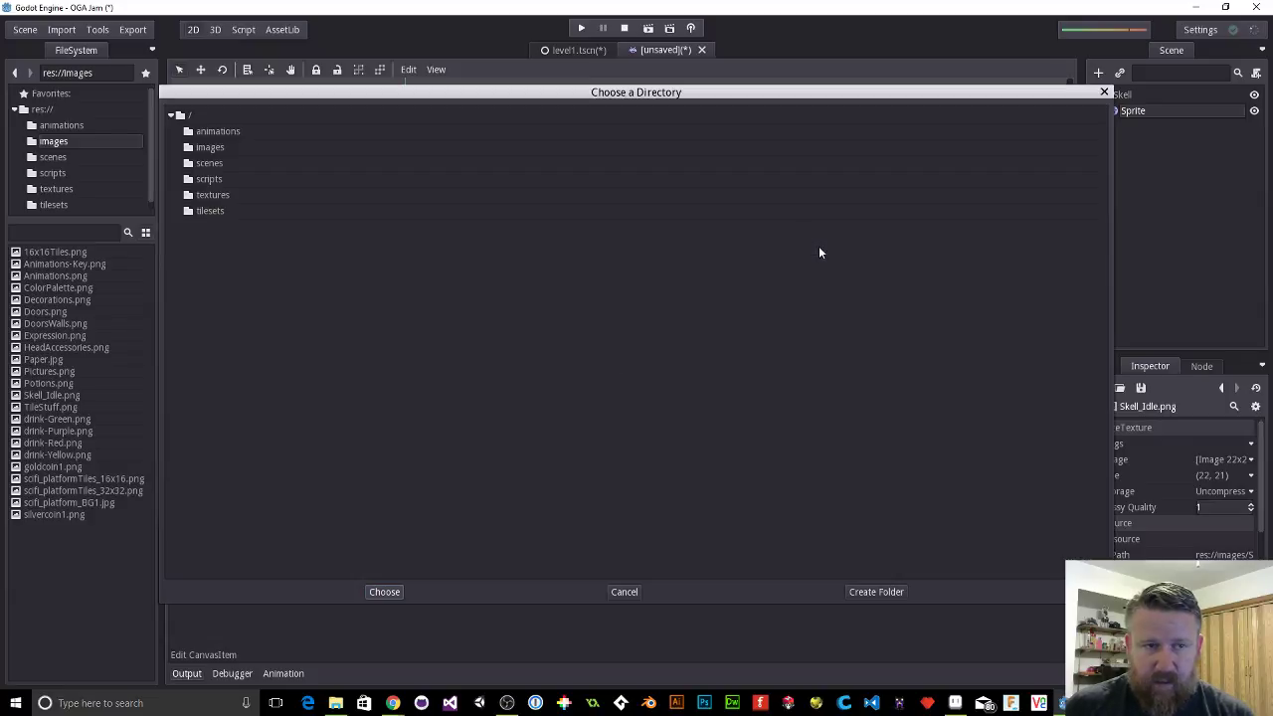
pyautogui.doubleClick(208, 194)
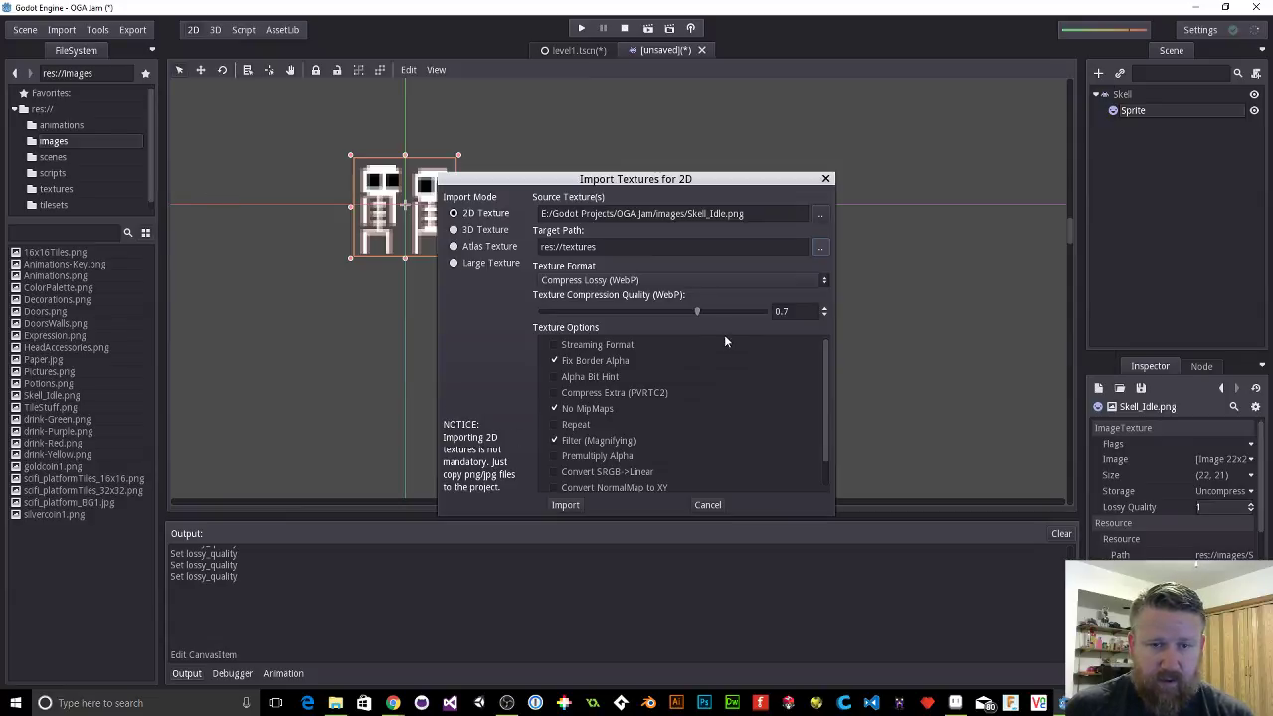
# Step: Set the texture format to Uncompressed, turn off Fix Border Alpha, No MipMaps and Filter (Magnifying), and import the texture
pyautogui.click(709, 283)
pyautogui.click(603, 297)
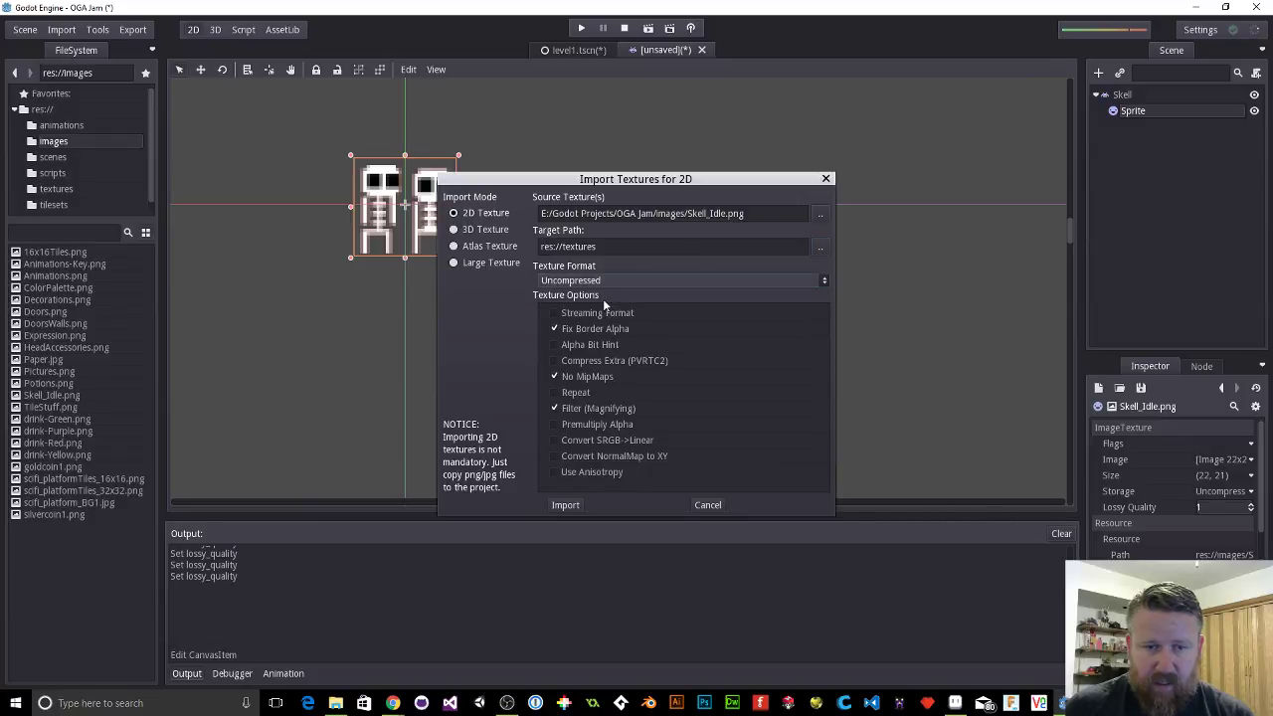
pyautogui.click(557, 330)
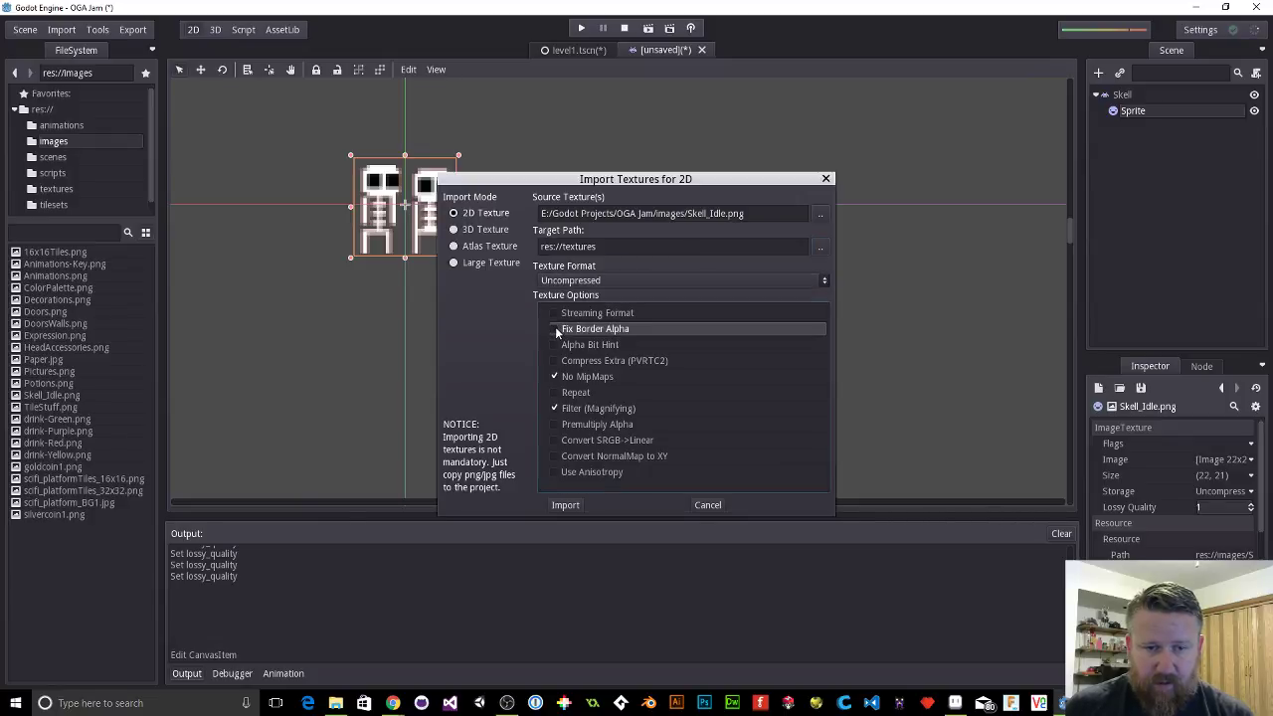
pyautogui.click(550, 375)
pyautogui.click(553, 408)
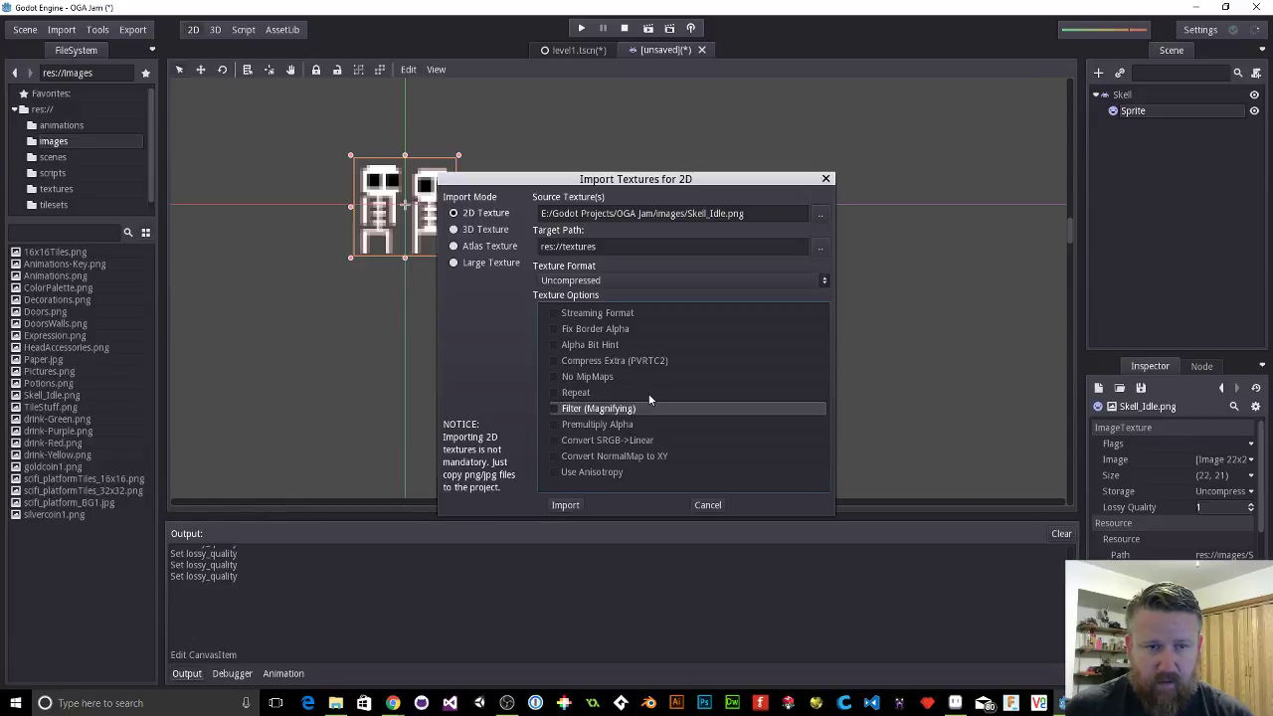
pyautogui.click(558, 505)
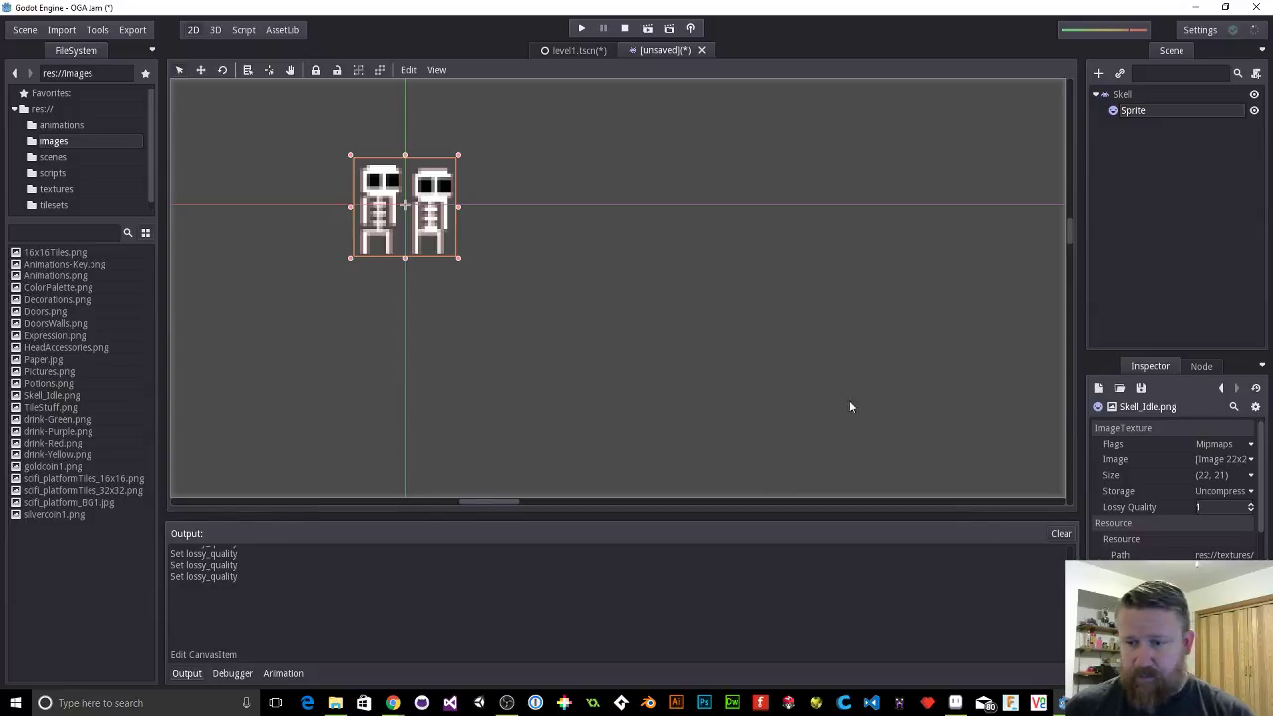
# Step: Load Skell_Idle.tex from the project's textures folder as the Sprite node's texture
pyautogui.click(1130, 110)
pyautogui.click(1239, 455)
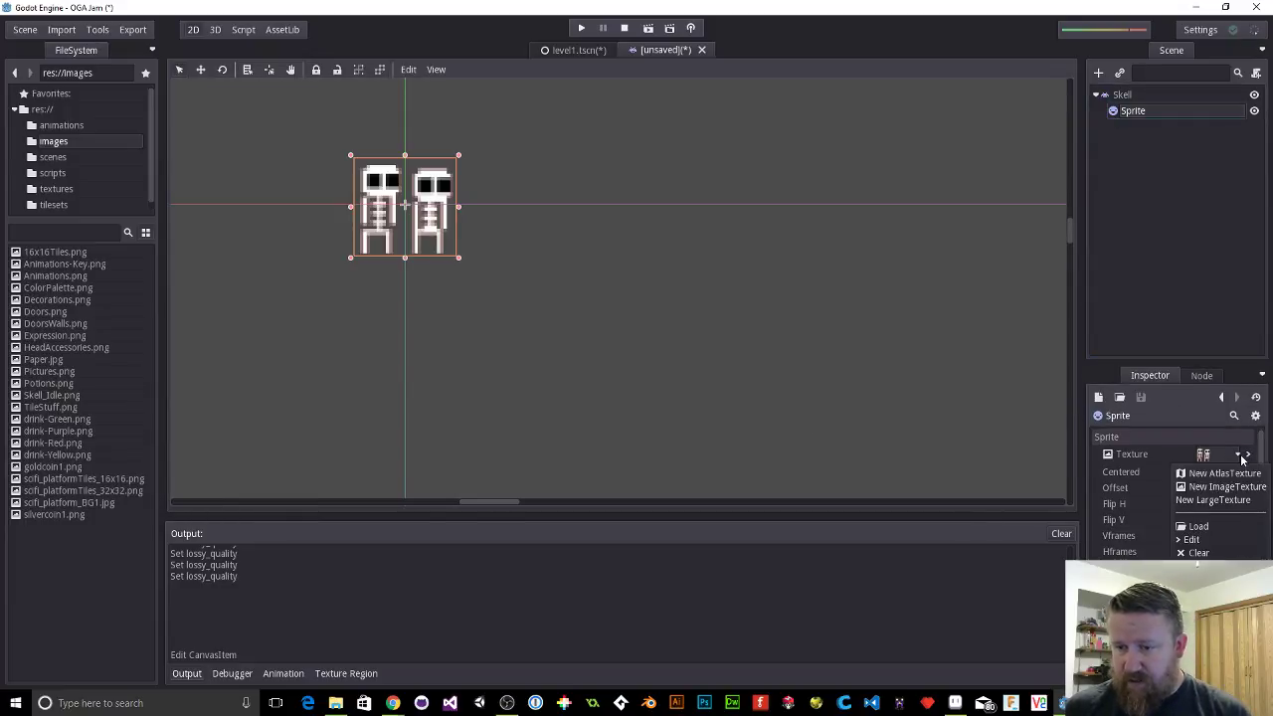
pyautogui.click(1197, 526)
pyautogui.doubleClick(281, 199)
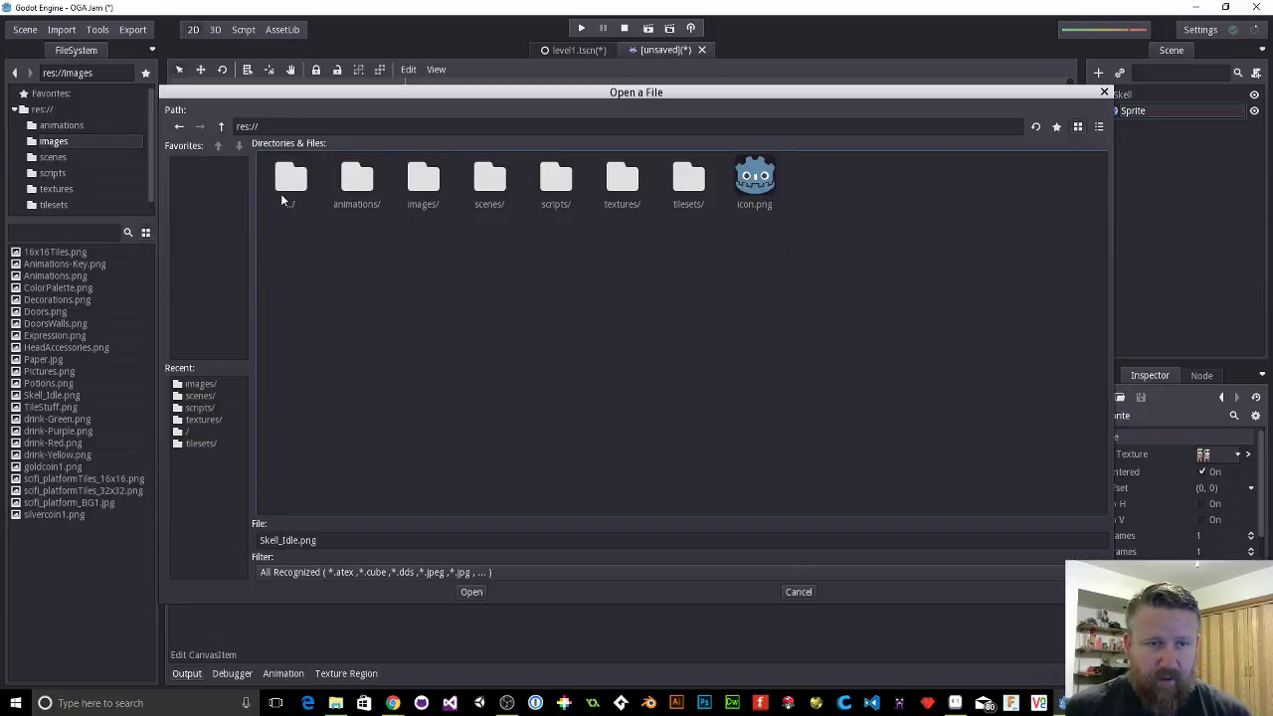
pyautogui.doubleClick(614, 186)
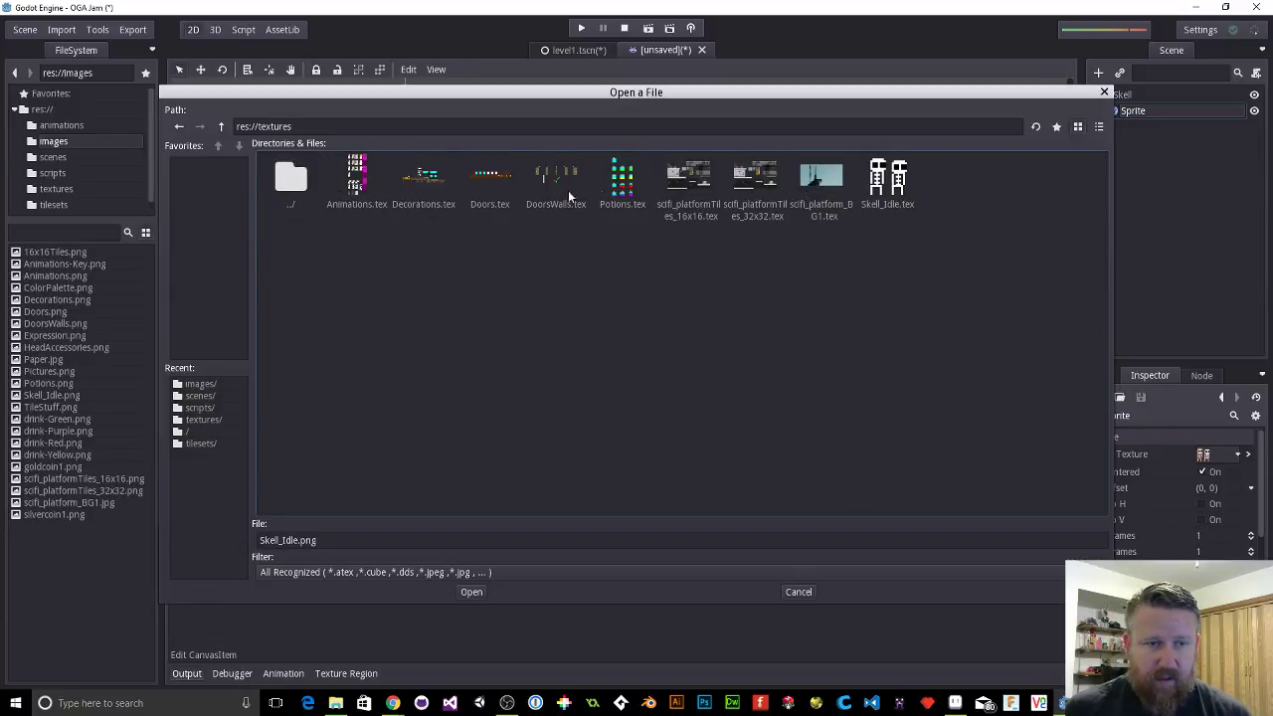
pyautogui.click(900, 191)
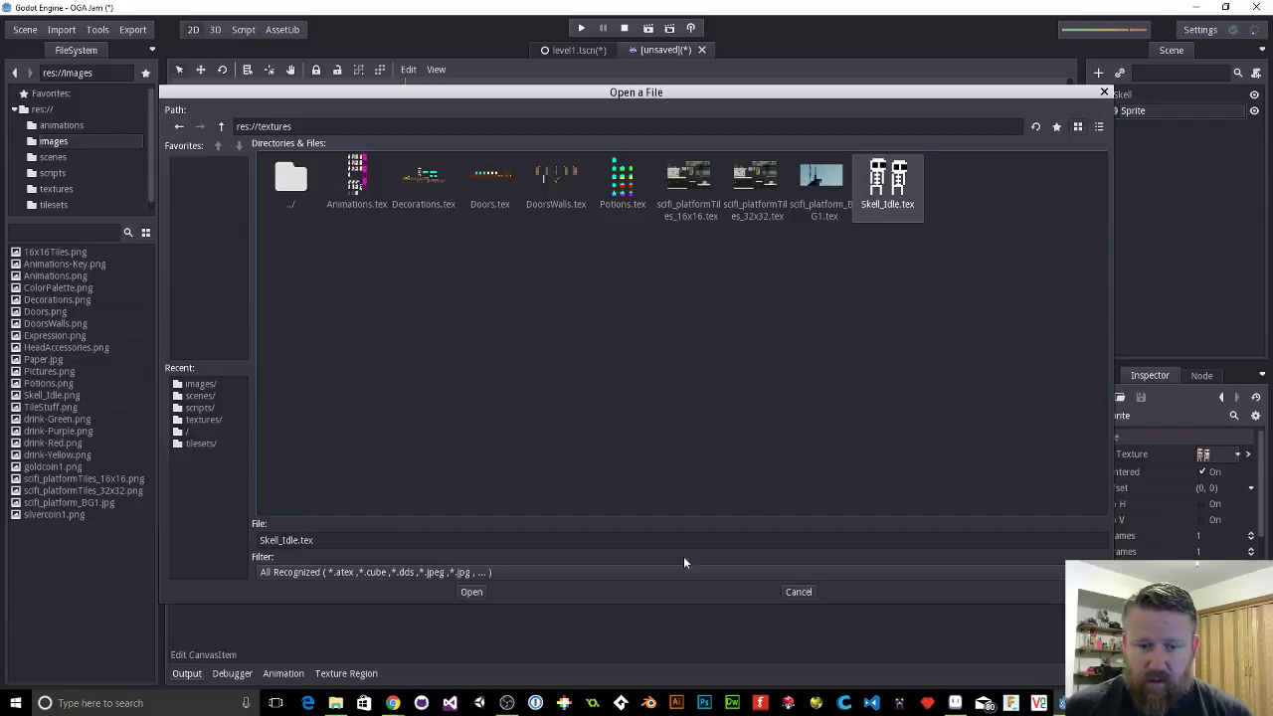
pyautogui.click(471, 592)
# Step: Save the scene as Skell.tscn in res://, test-run it and close the game window
pyautogui.click(545, 188)
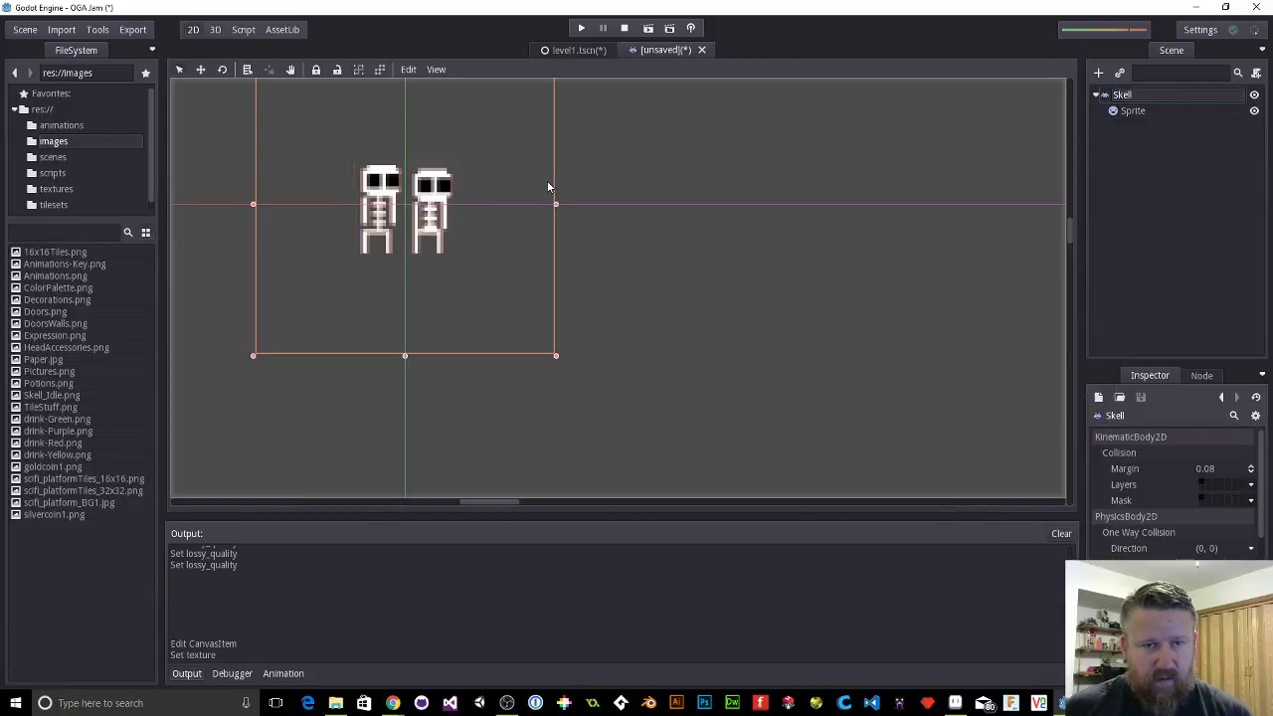
pyautogui.press('F6')
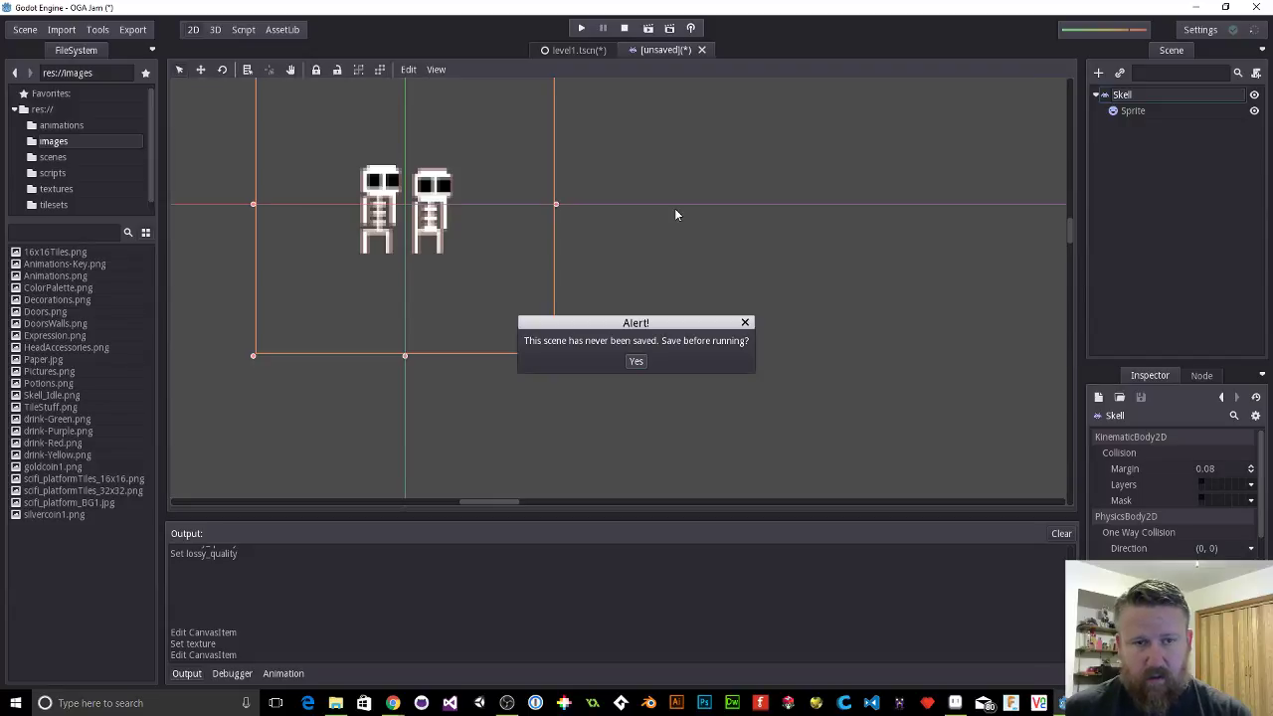
pyautogui.click(636, 362)
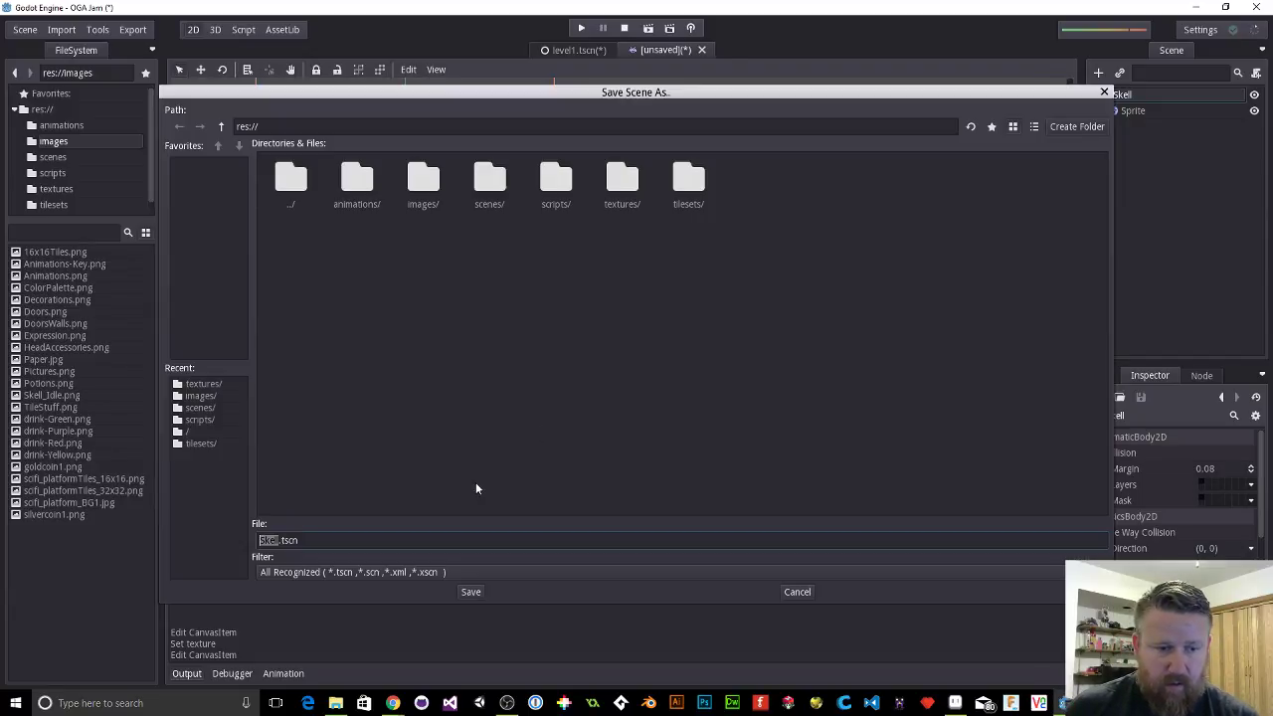
pyautogui.click(471, 592)
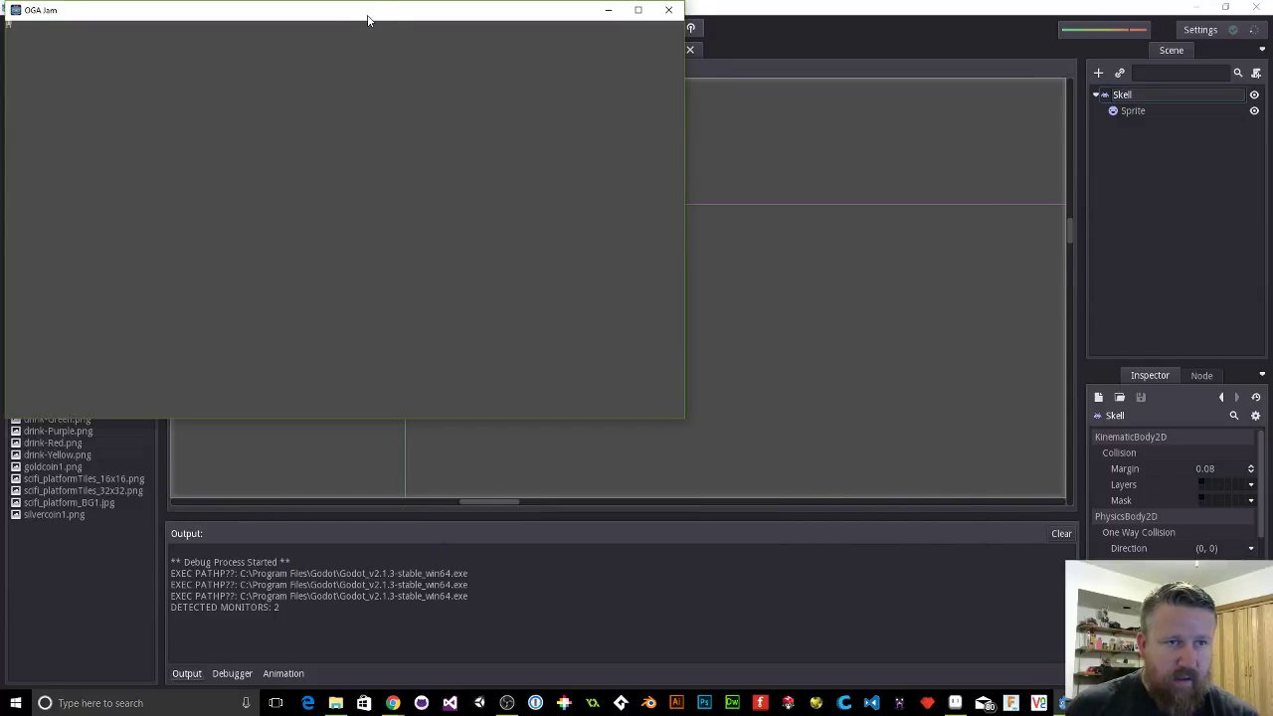
pyautogui.moveTo(367, 19); pyautogui.dragTo(720, 160)
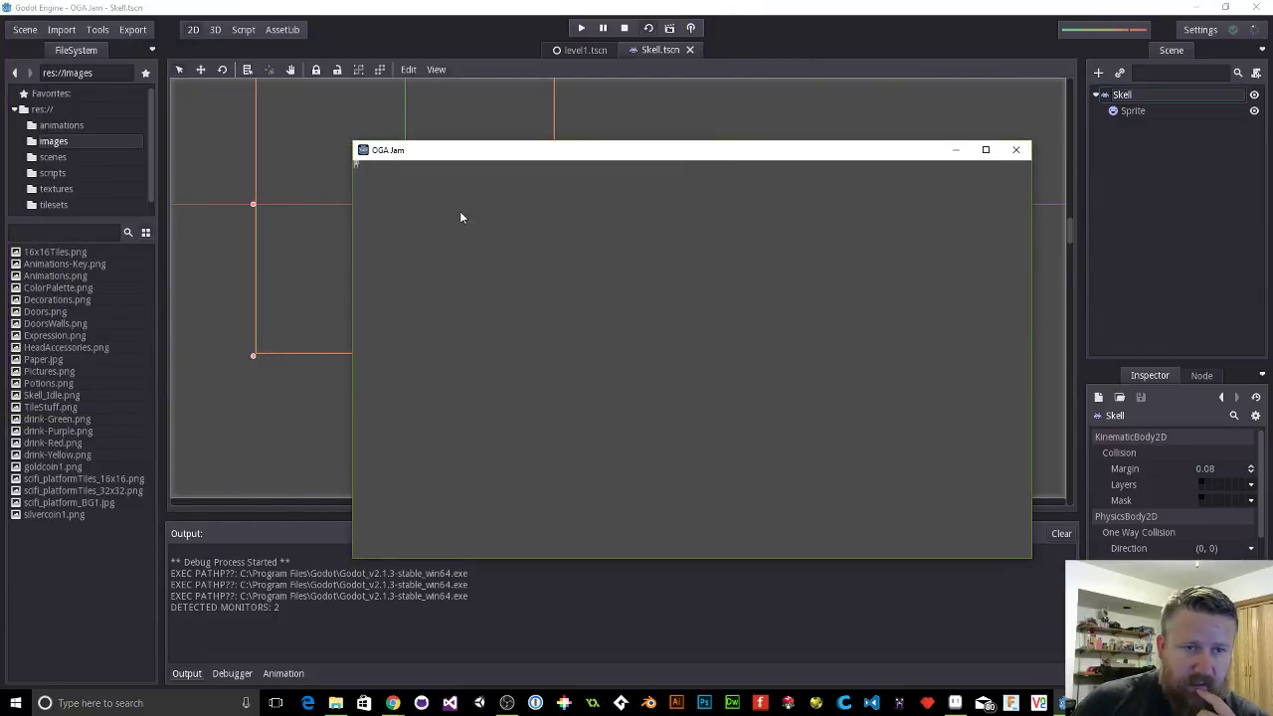
pyautogui.click(1009, 155)
# Step: Enlarge the Sprite node to twice its size with its transform scale and review its remaining properties
pyautogui.click(1110, 113)
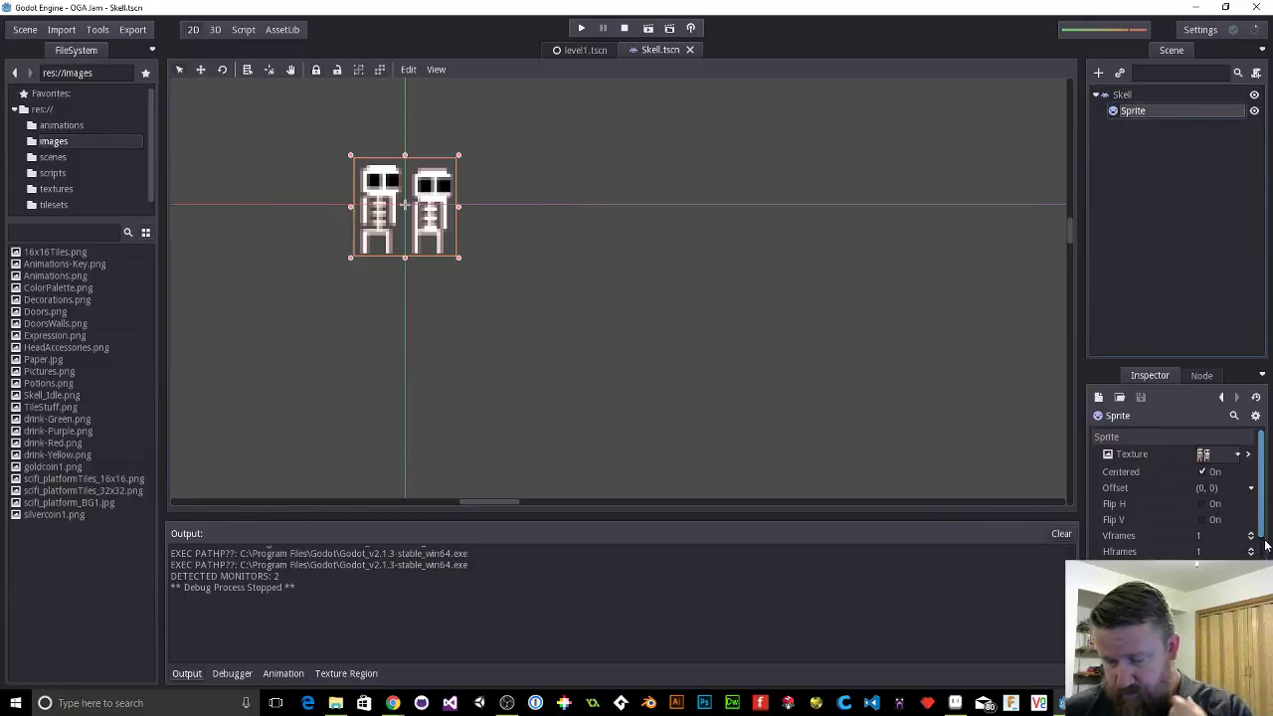
pyautogui.scroll(-2, 1245, 524)
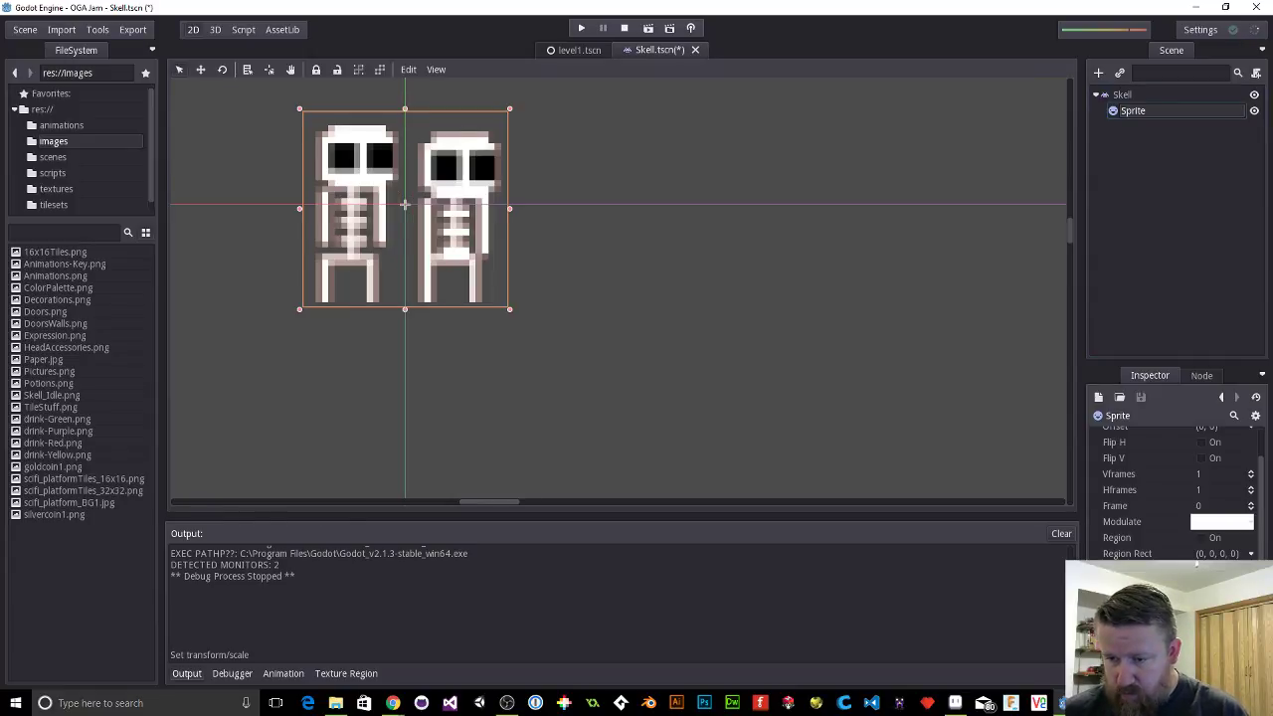
pyautogui.scroll(-2, 1196, 561)
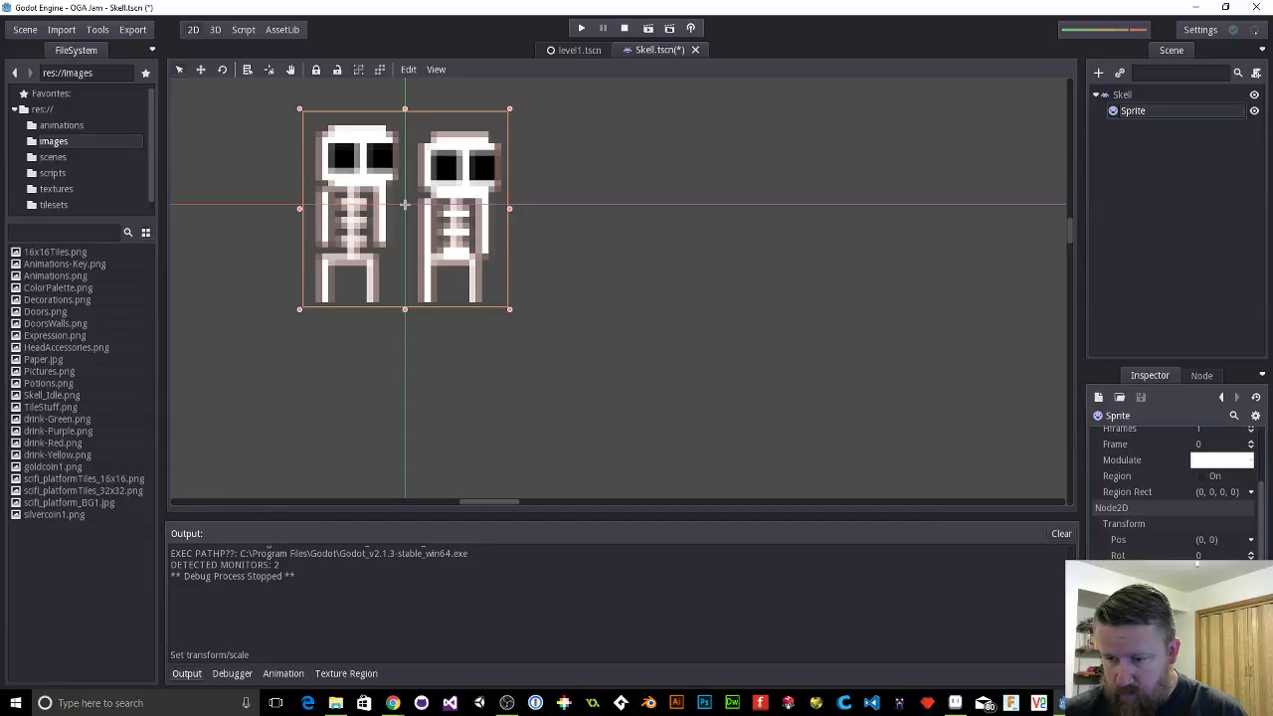
pyautogui.scroll(-2, 1197, 563)
pyautogui.scroll(-5, 1197, 564)
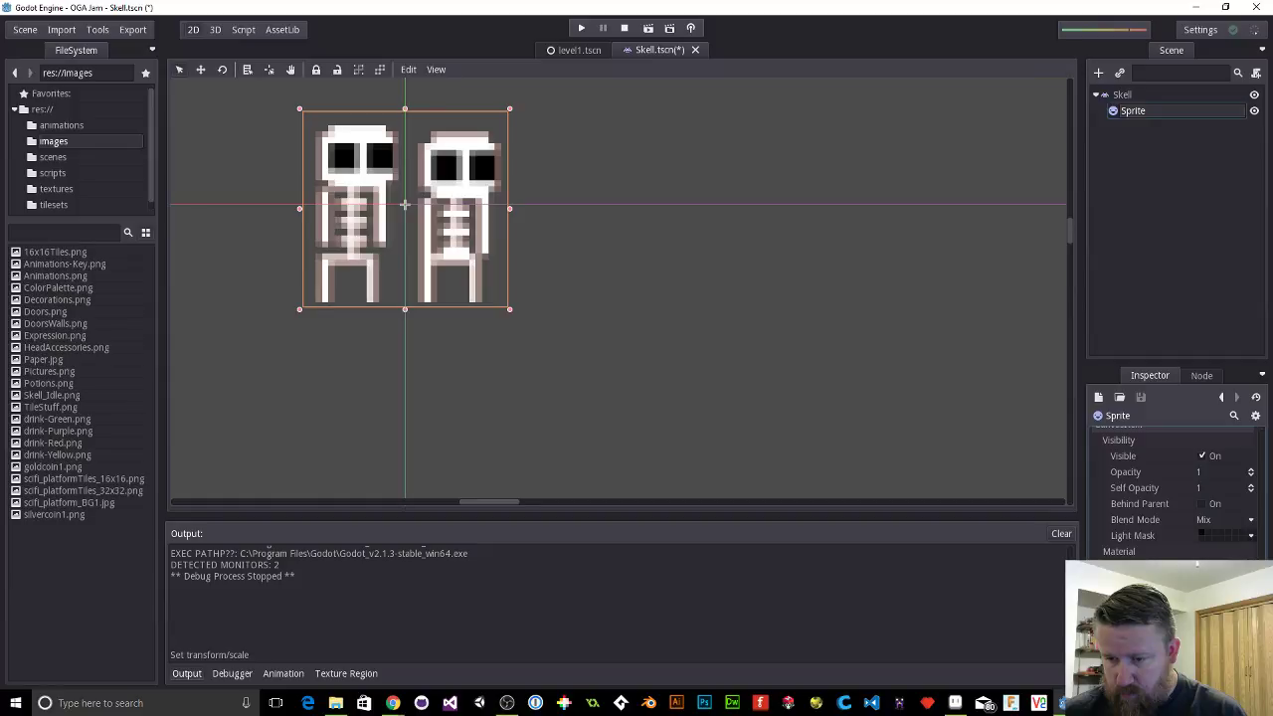
pyautogui.scroll(9, 1173, 487)
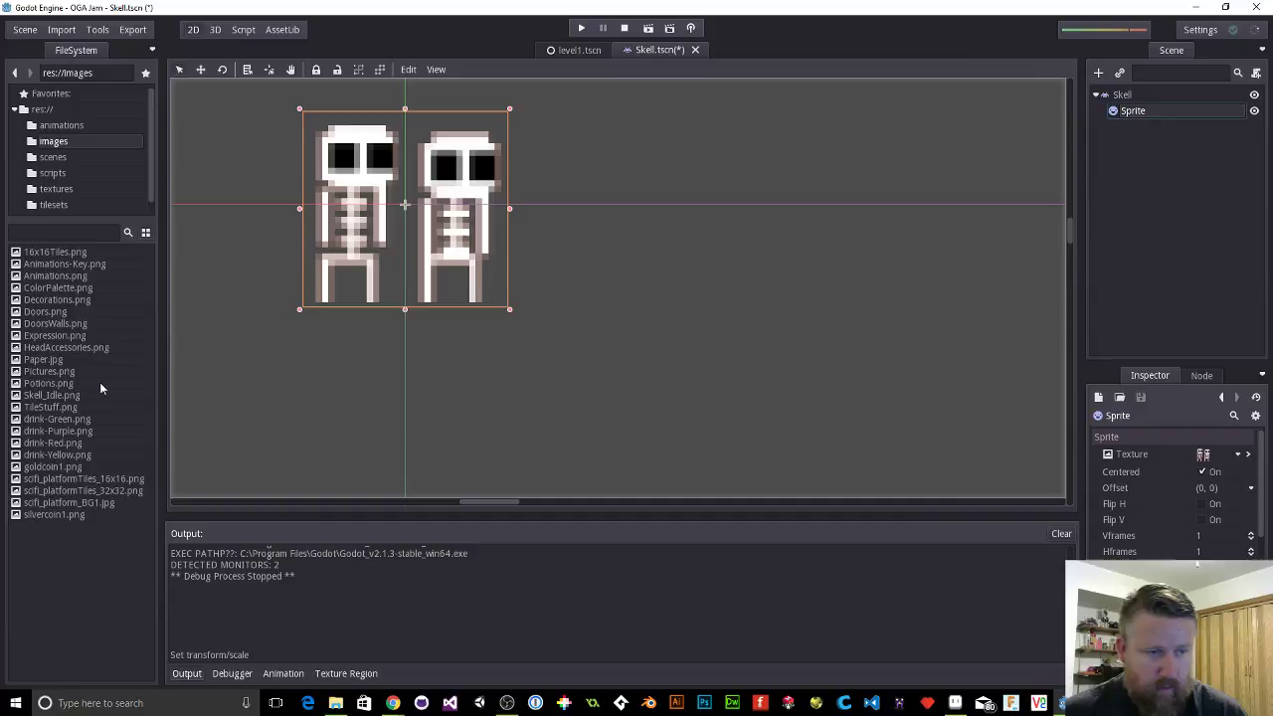
# Step: Open Skell_Idle.tex from the textures folder, keeping Uncompressed storage and setting the lossy quality to 0
pyautogui.click(58, 189)
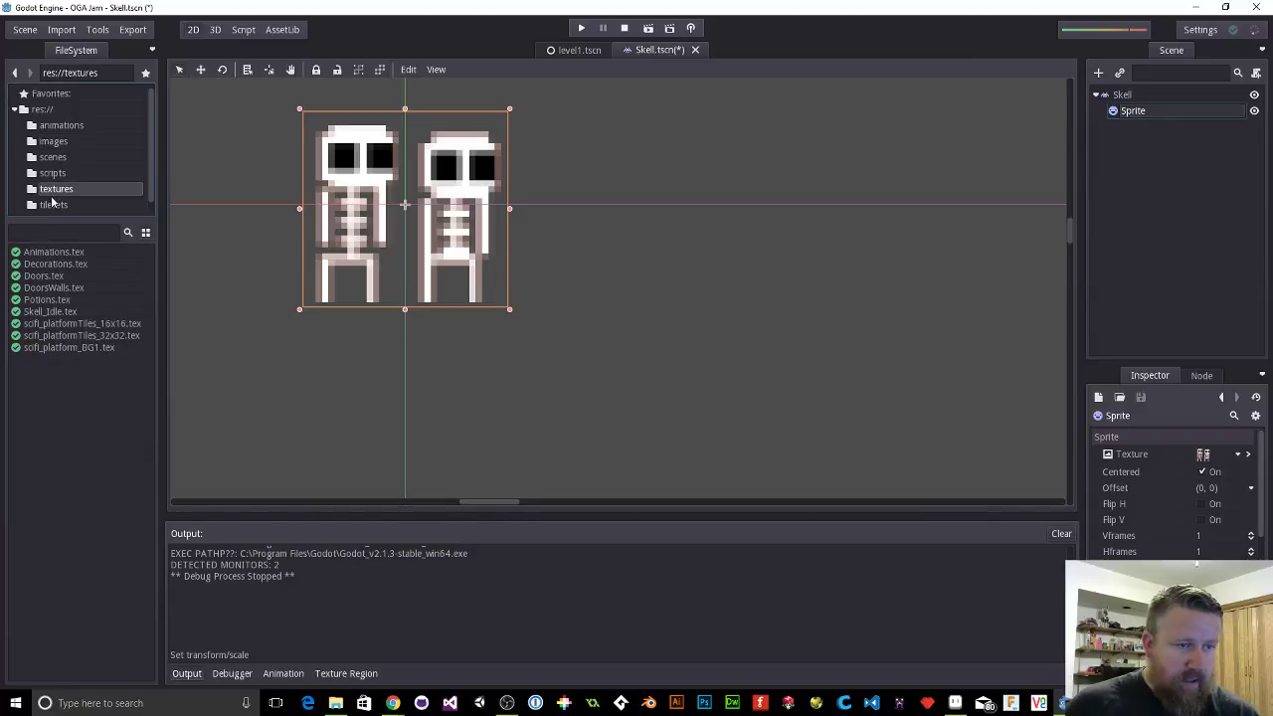
pyautogui.click(32, 313)
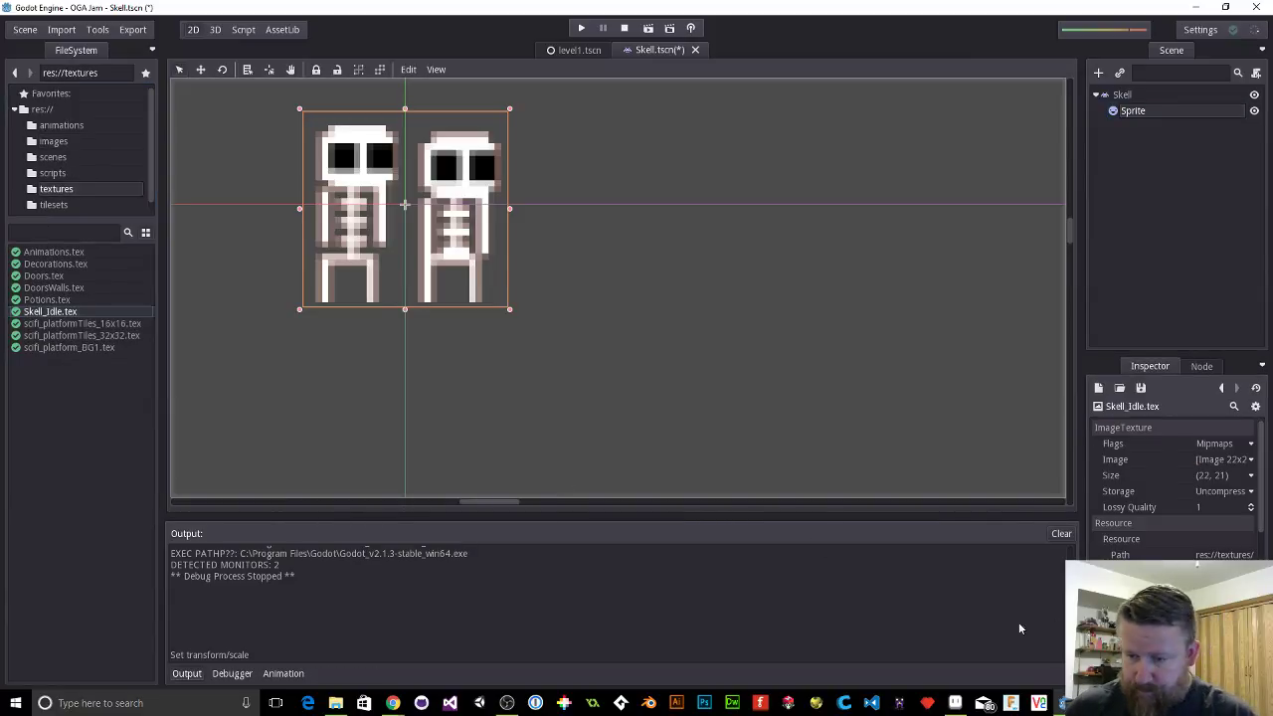
pyautogui.click(1209, 491)
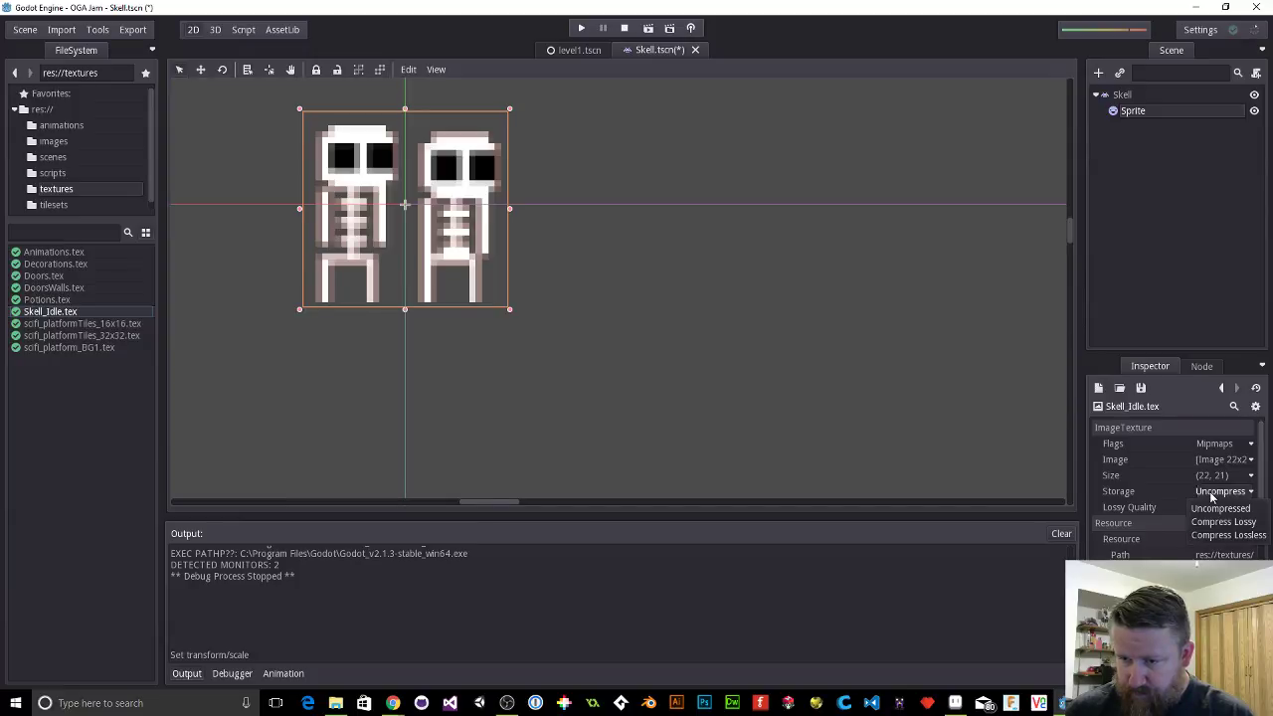
pyautogui.click(1220, 508)
pyautogui.click(1208, 507)
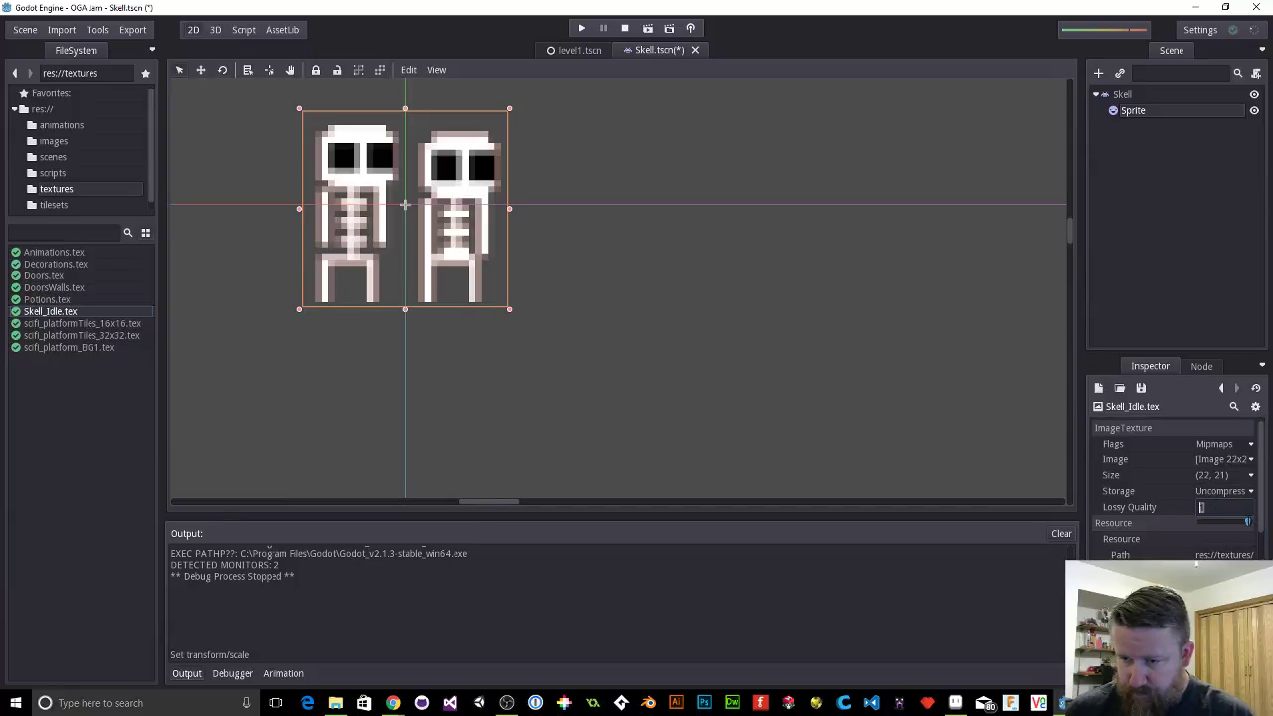
pyautogui.moveTo(1246, 521); pyautogui.dragTo(1161, 527)
pyautogui.click(1163, 509)
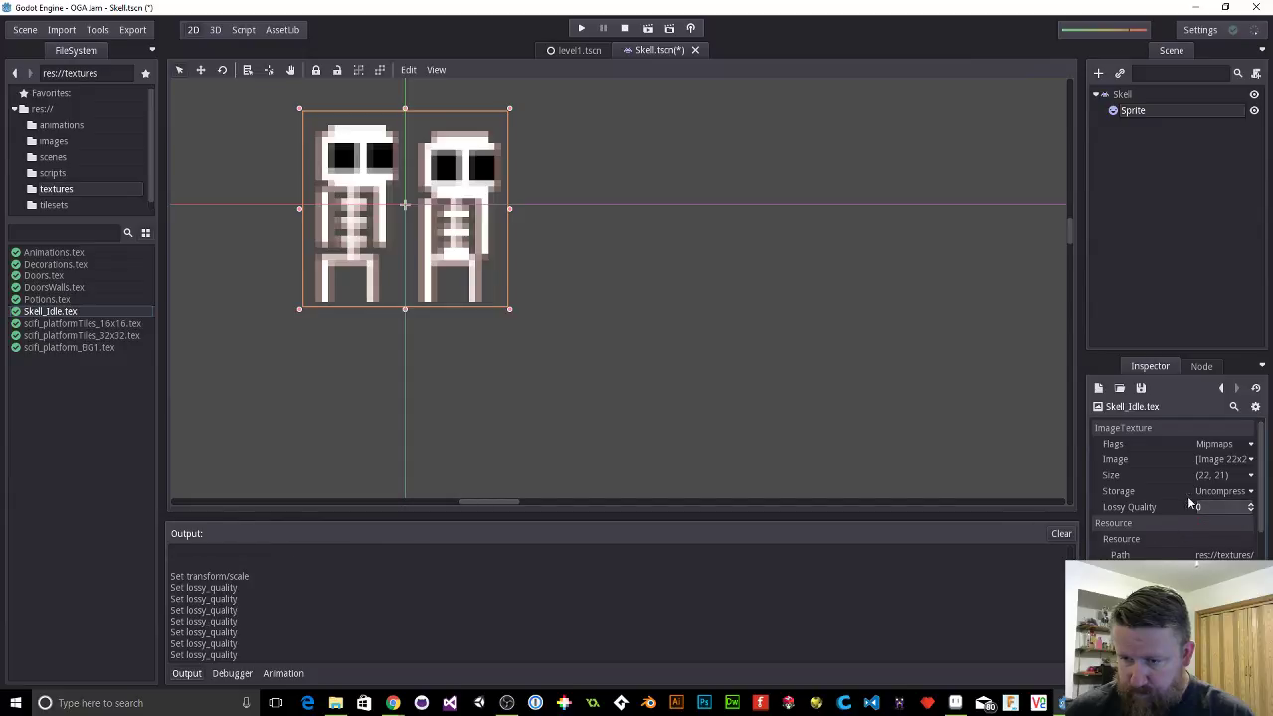
pyautogui.click(1208, 493)
pyautogui.click(1196, 494)
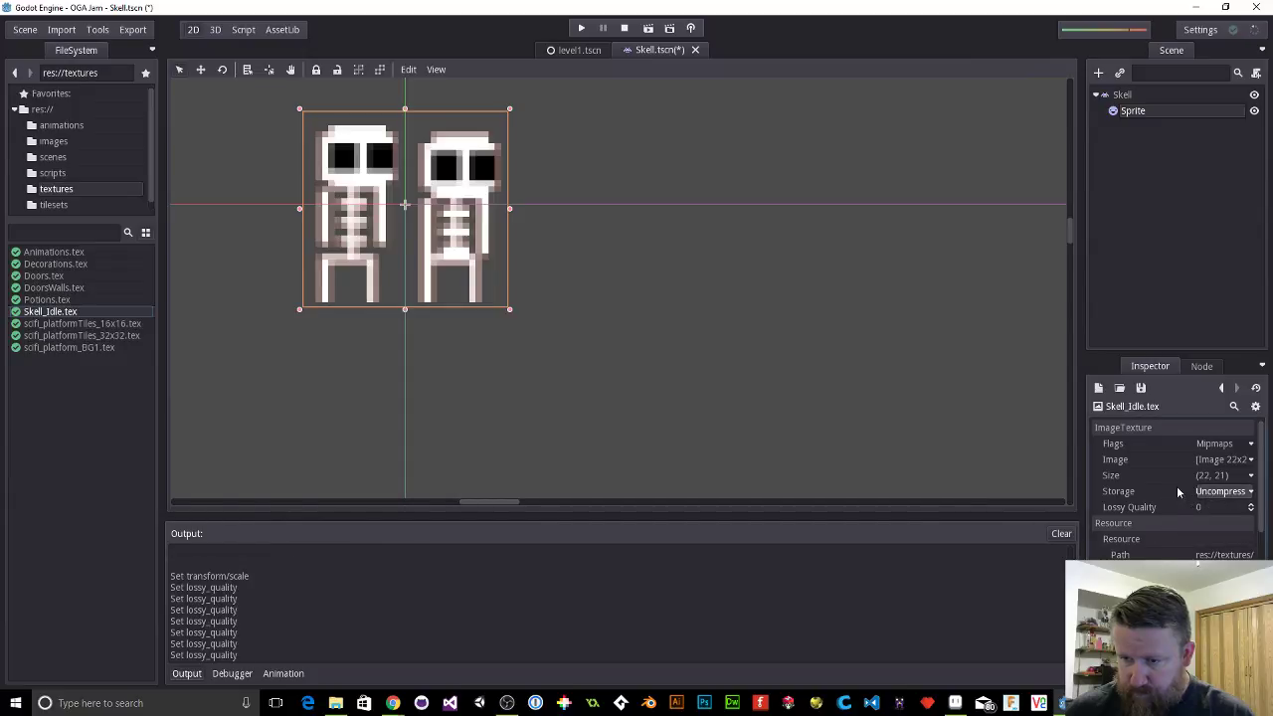
pyautogui.click(1225, 461)
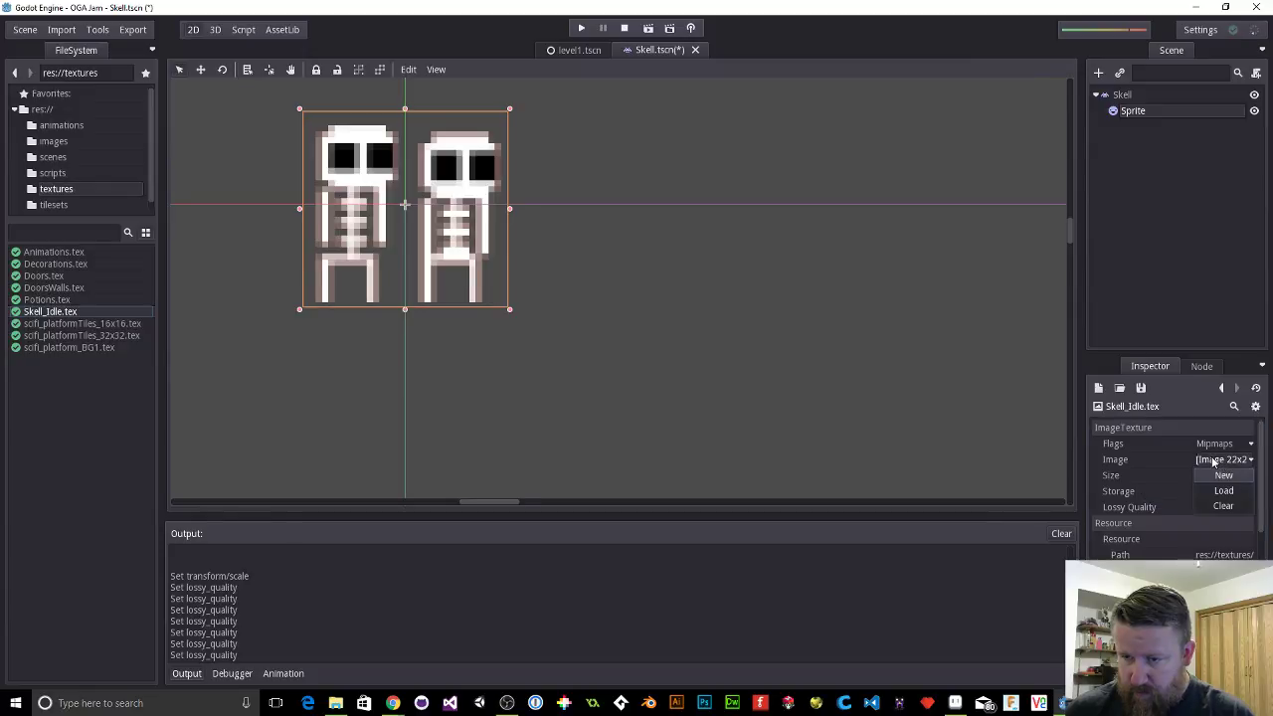
pyautogui.click(1215, 461)
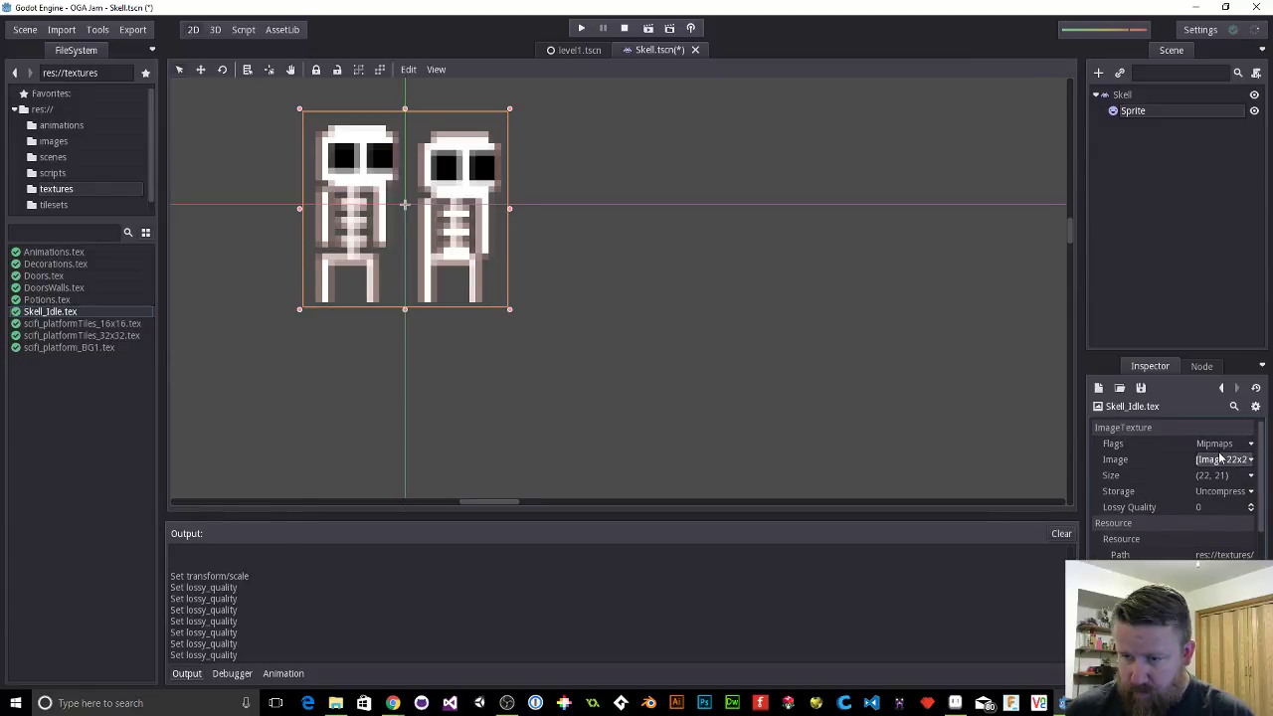
# Step: Adjust the Skell_Idle.tex texture flags so that Mipmaps, Repeat, Anisotropic and sRGB are enabled
pyautogui.click(1219, 444)
pyautogui.click(1186, 462)
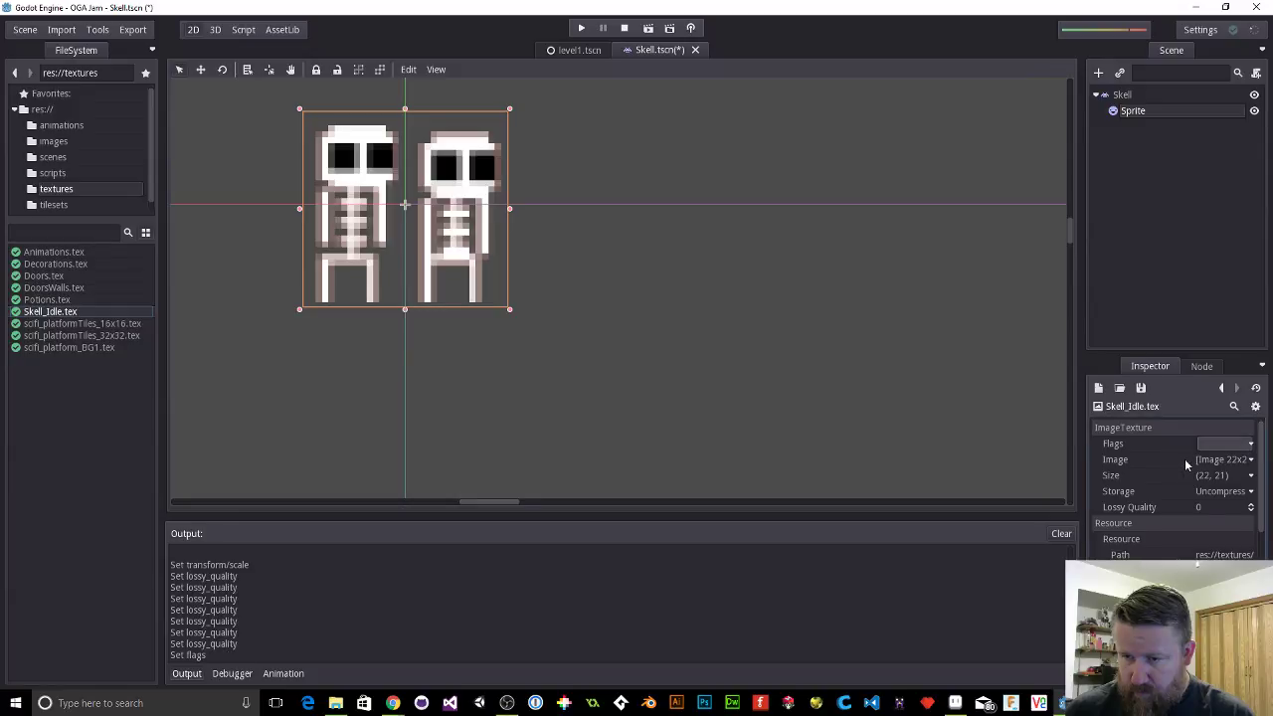
pyautogui.click(1219, 444)
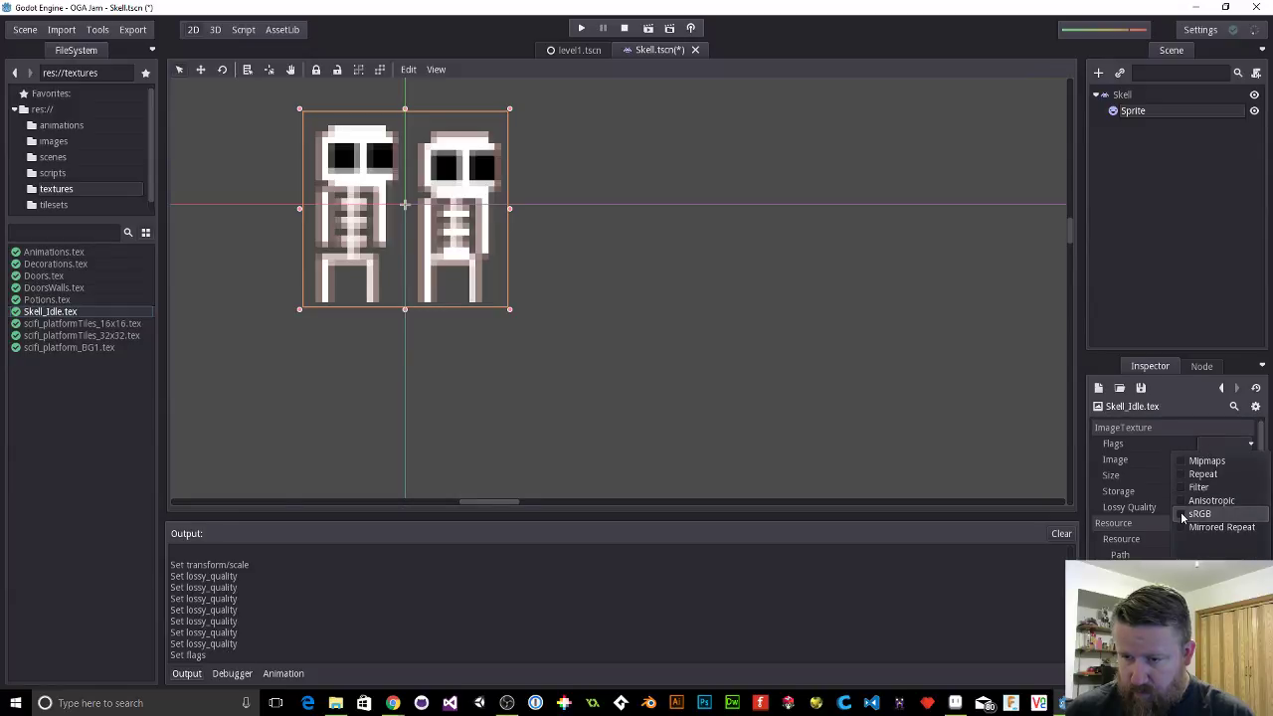
pyautogui.click(1194, 513)
pyautogui.click(1217, 445)
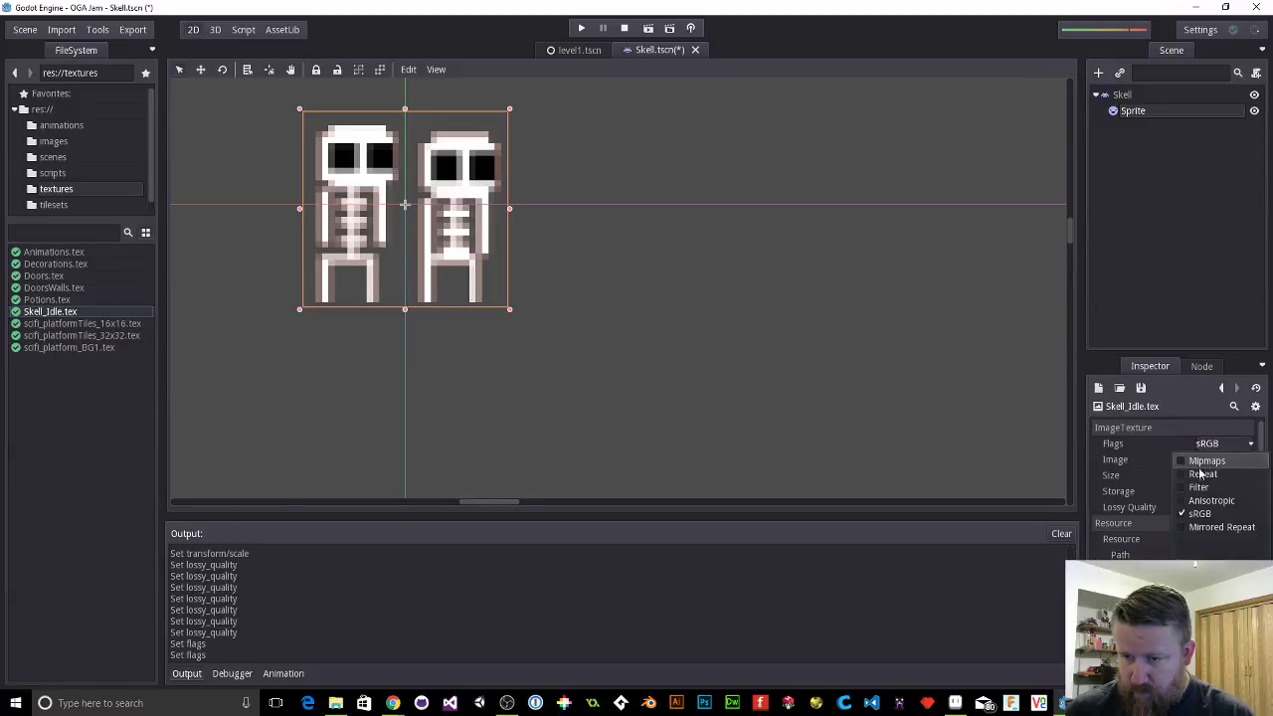
pyautogui.click(1186, 503)
pyautogui.click(1218, 444)
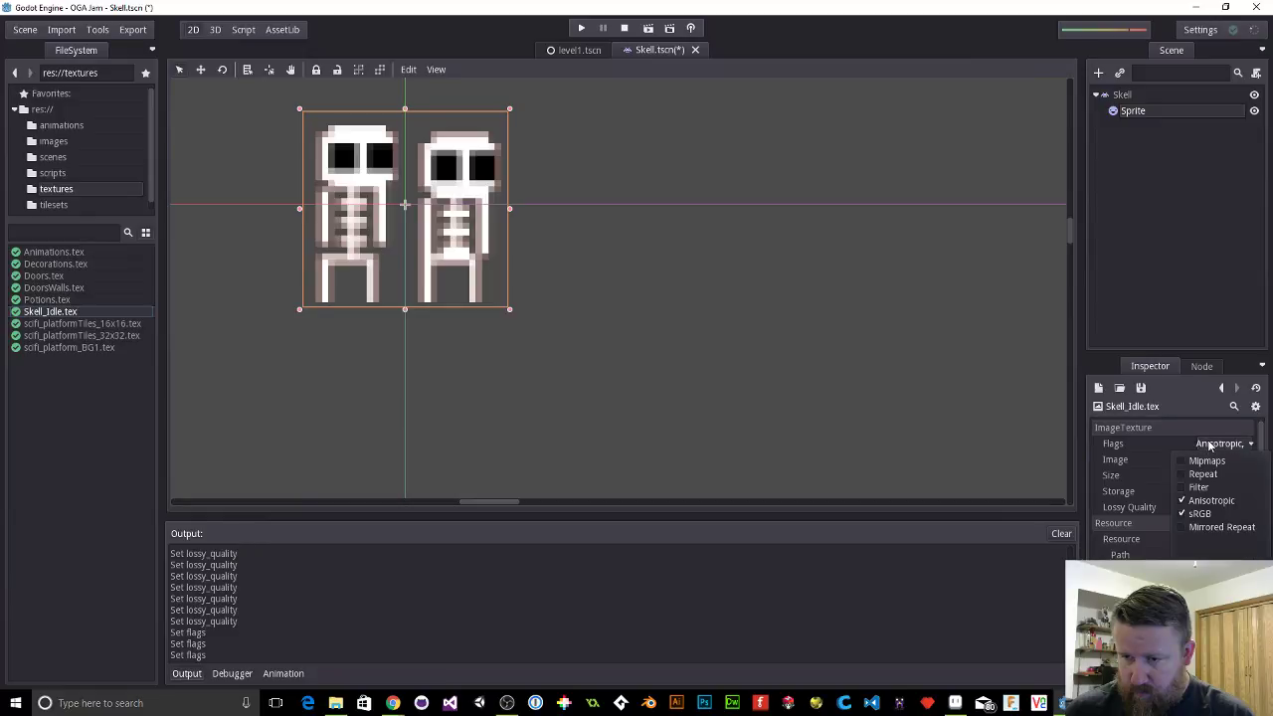
pyautogui.click(1188, 476)
pyautogui.click(1219, 444)
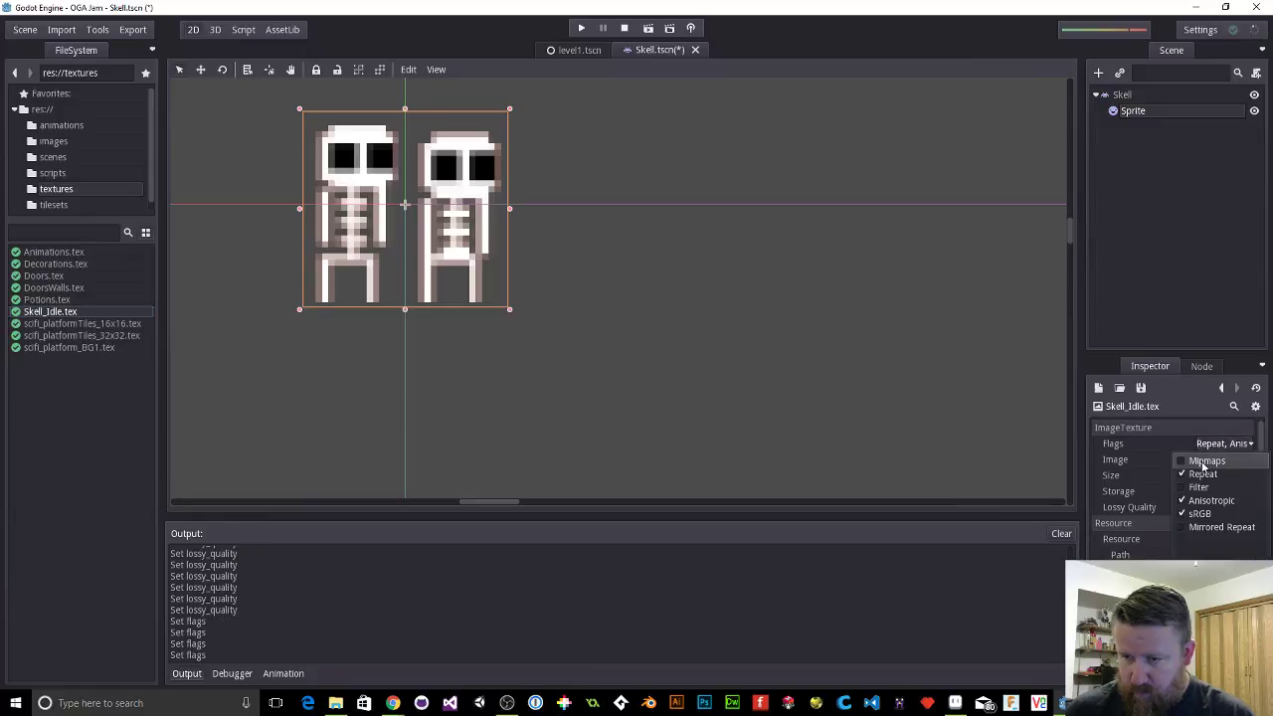
pyautogui.click(1193, 461)
# Step: Try the Filter flag on the Skell_Idle.tex texture and turn it back off
pyautogui.click(1223, 444)
pyautogui.click(1178, 488)
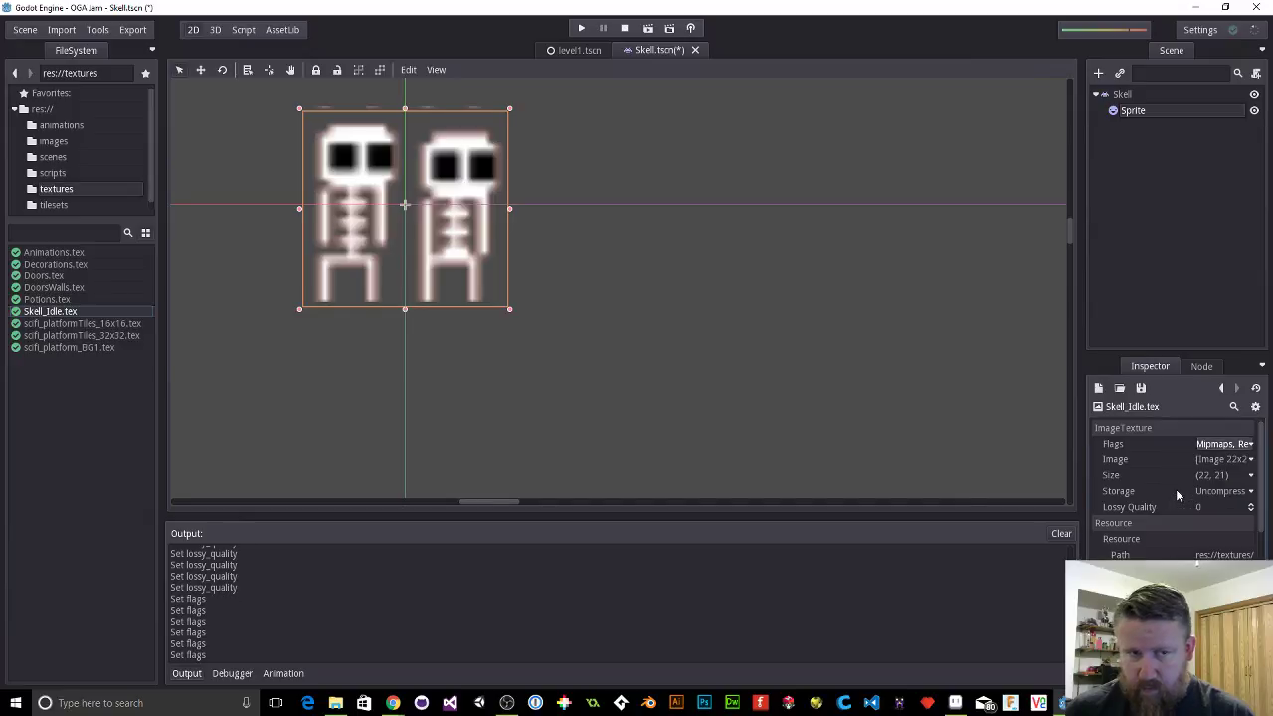
pyautogui.click(1203, 445)
pyautogui.click(1185, 488)
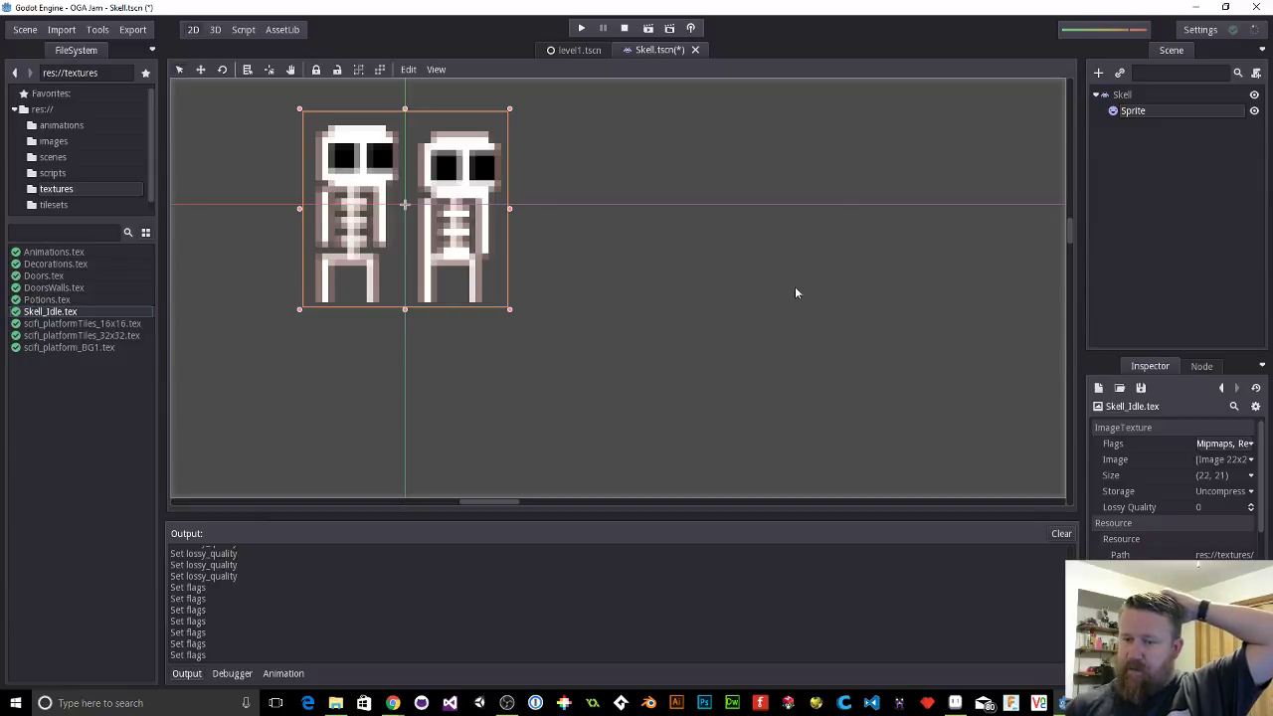
# Step: Remove the Sprite node from the Skell scene
pyautogui.click(25, 312)
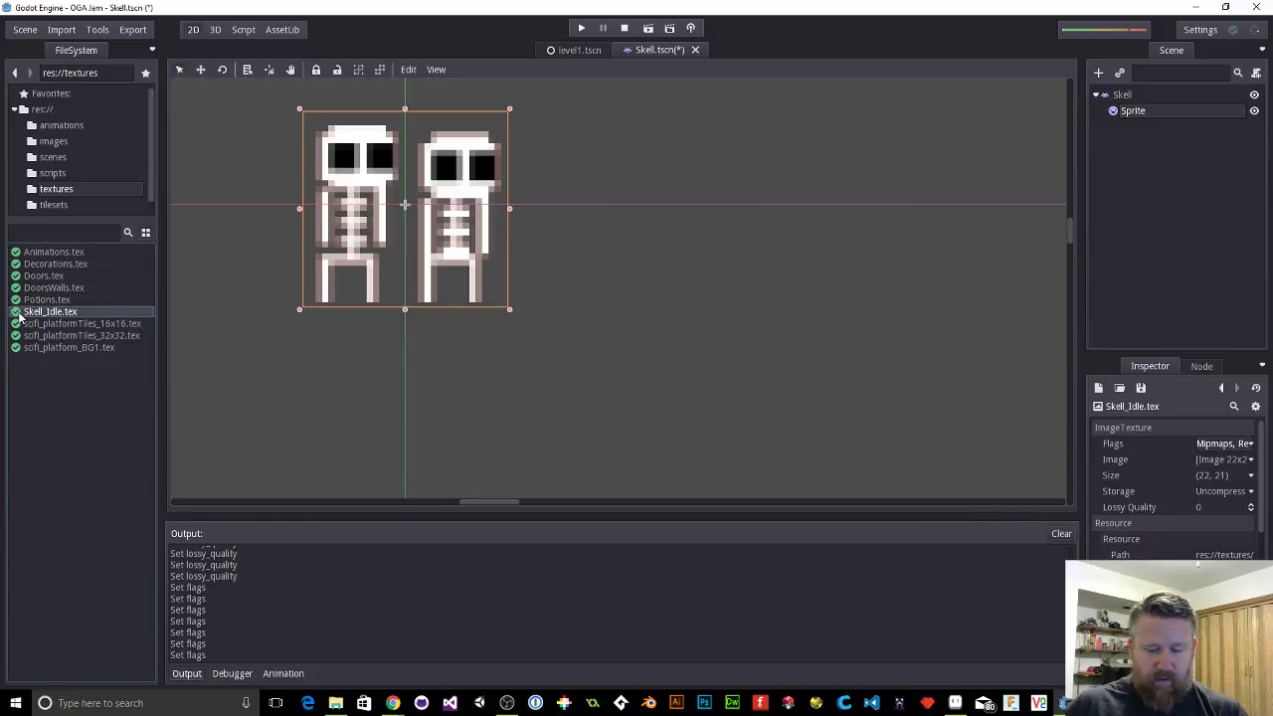
pyautogui.press('Delete')
pyautogui.click(617, 362)
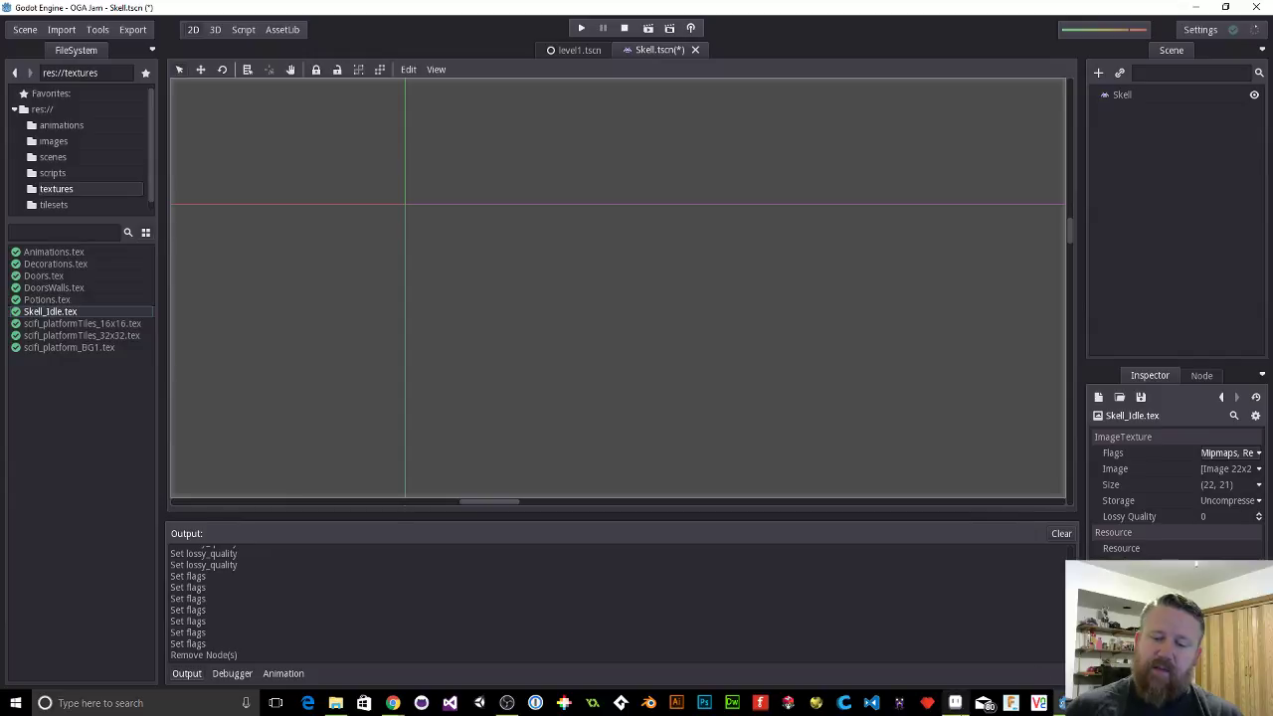
# Step: Switch to Aseprite and set the canvas width of Sprite-0001 to 21 px, checking both frames
pyautogui.moveTo(955, 703)
pyautogui.click(919, 638)
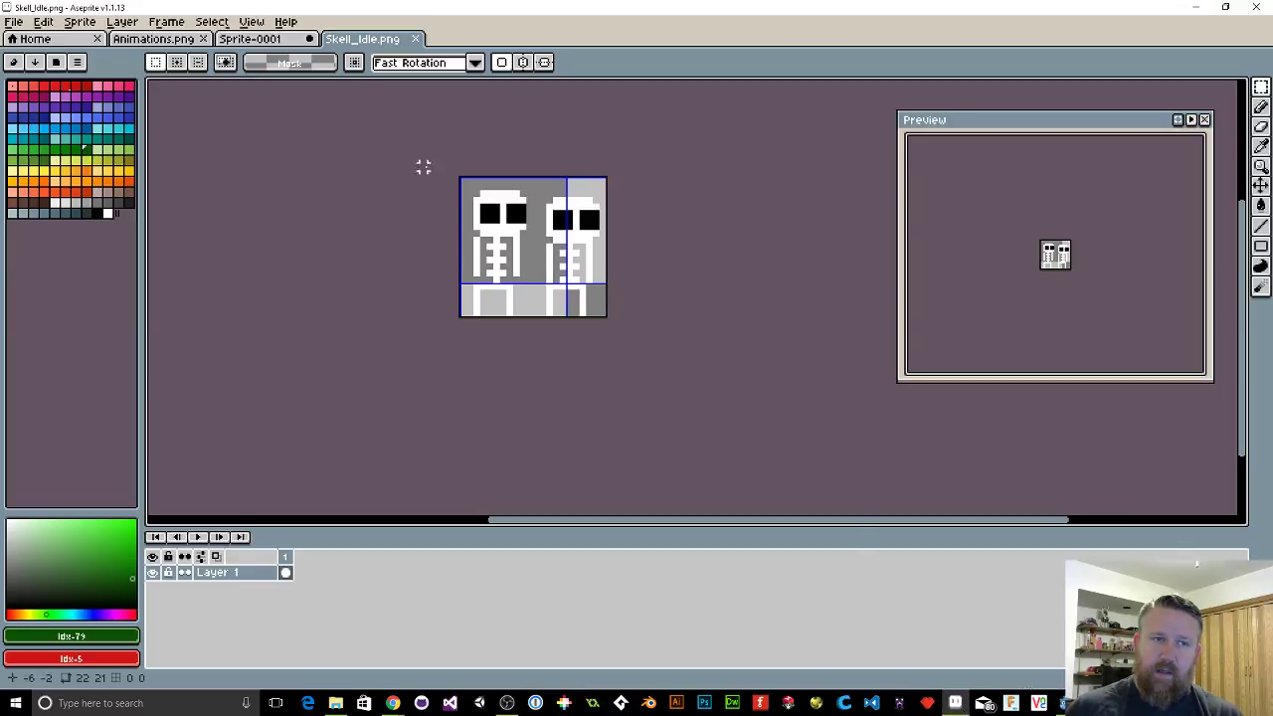
pyautogui.click(167, 42)
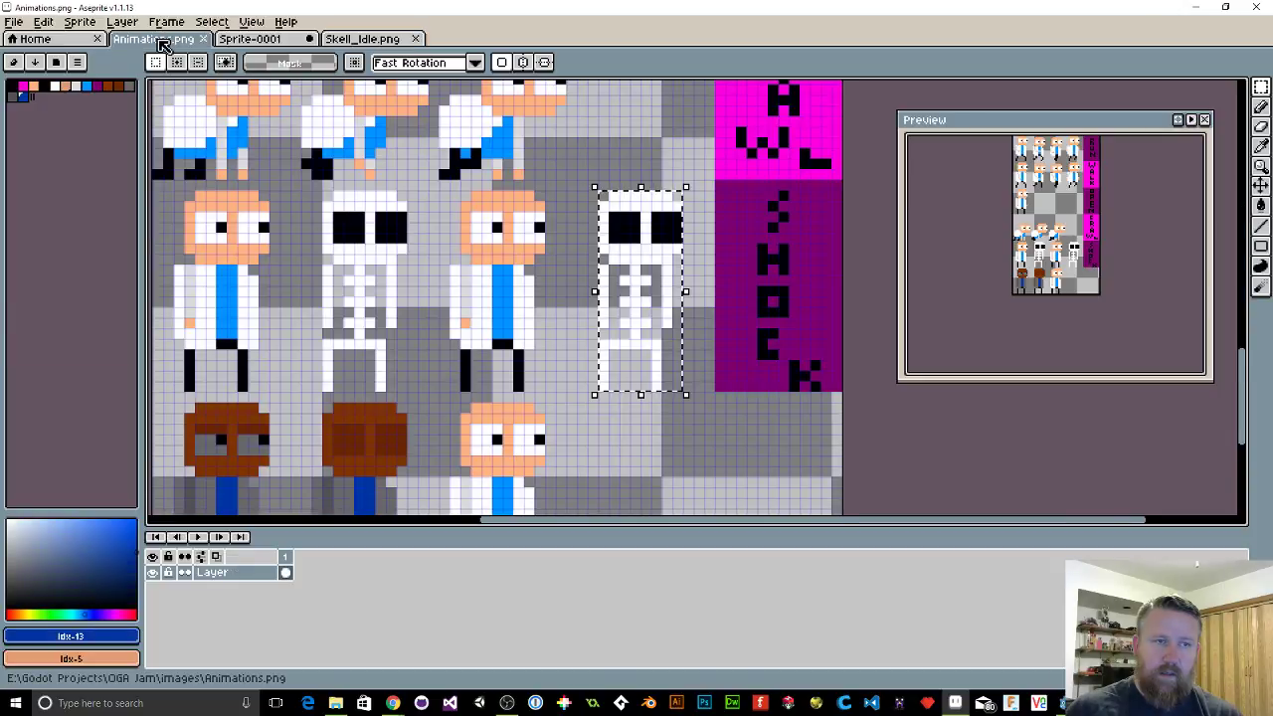
pyautogui.click(257, 42)
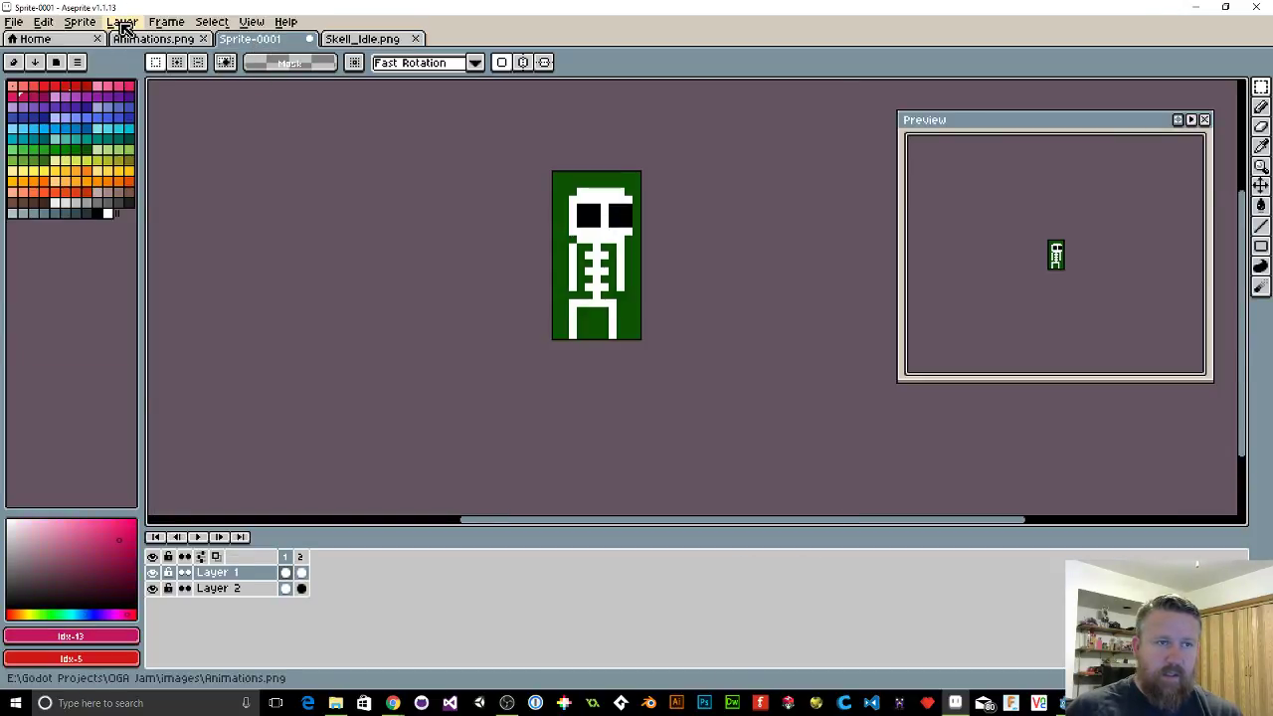
pyautogui.click(81, 22)
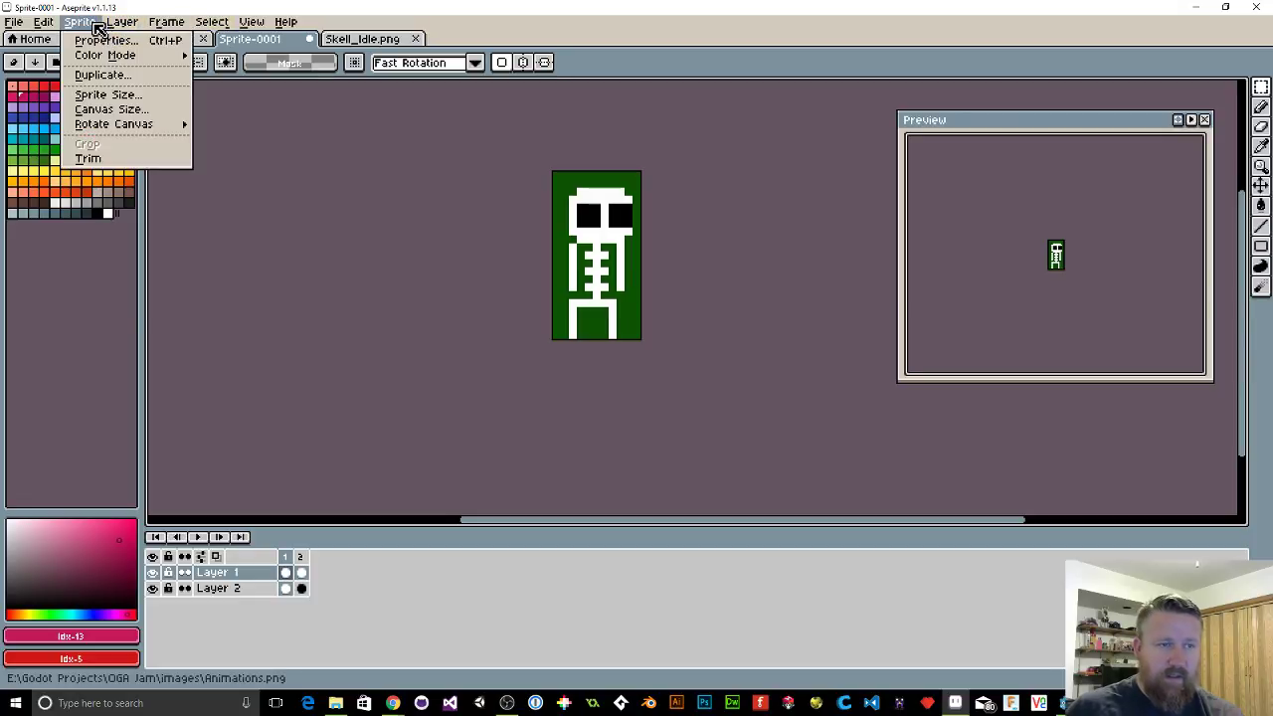
pyautogui.click(109, 109)
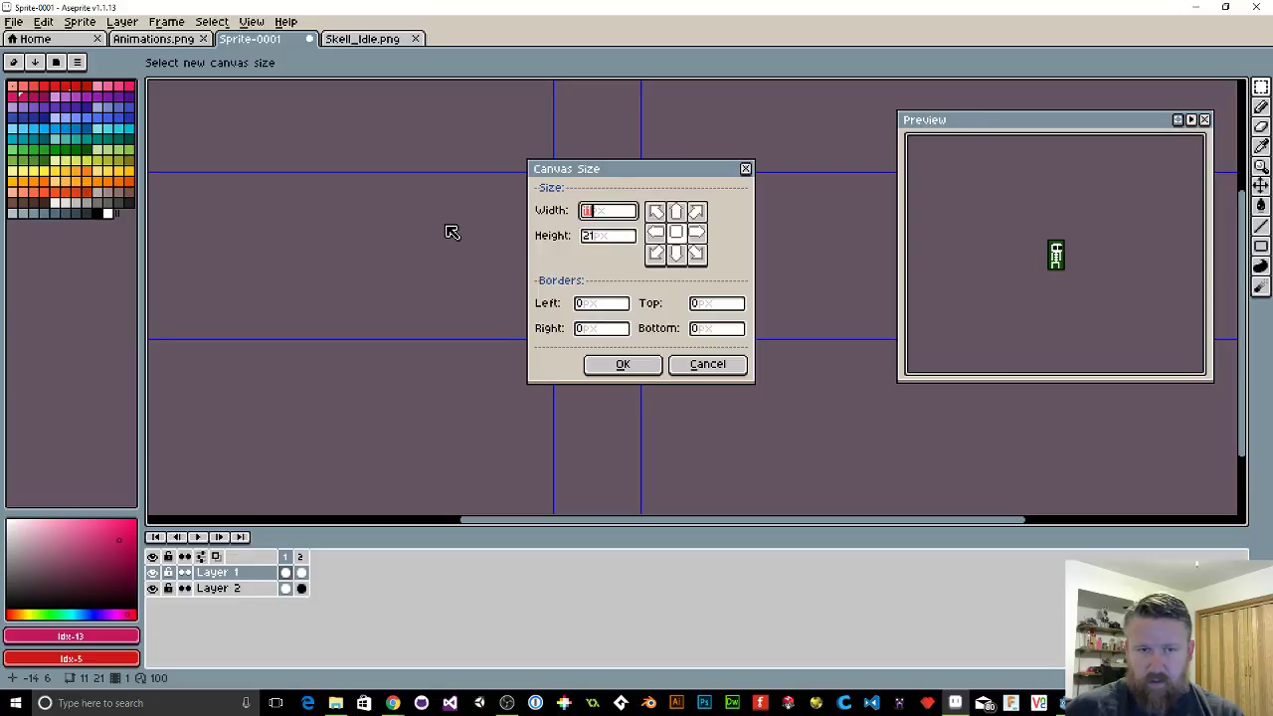
pyautogui.write('21')
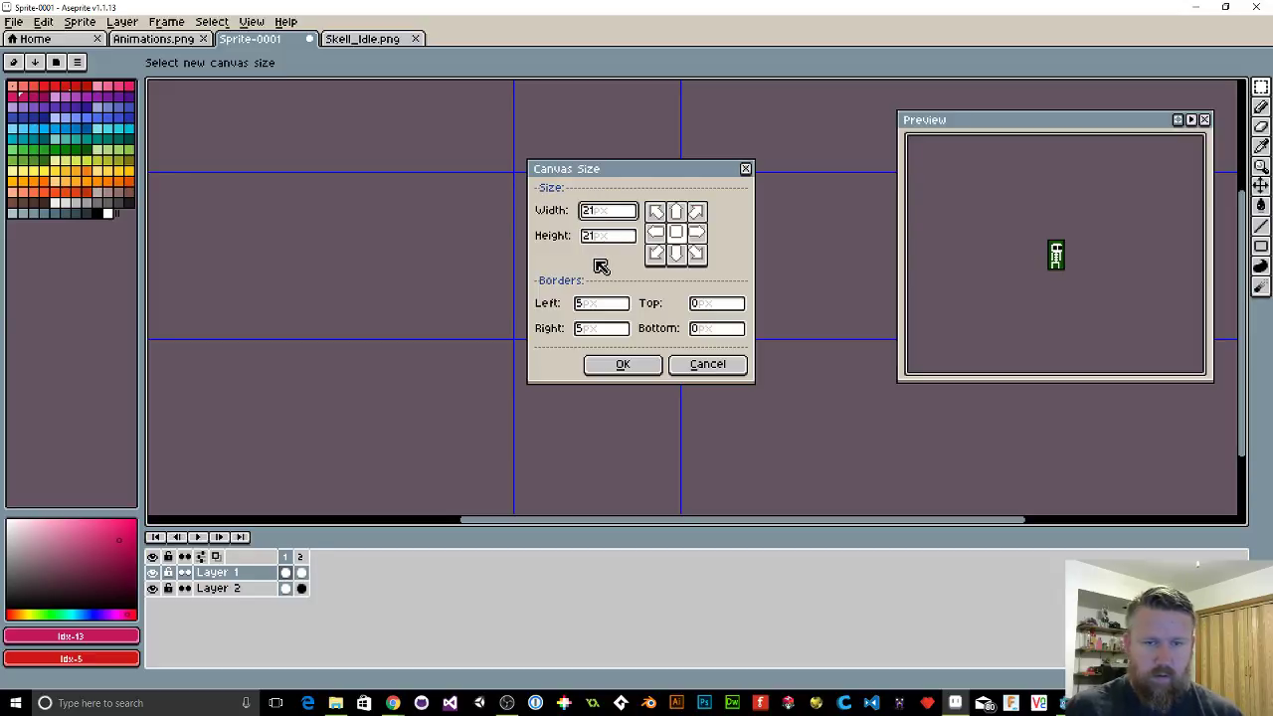
pyautogui.click(622, 365)
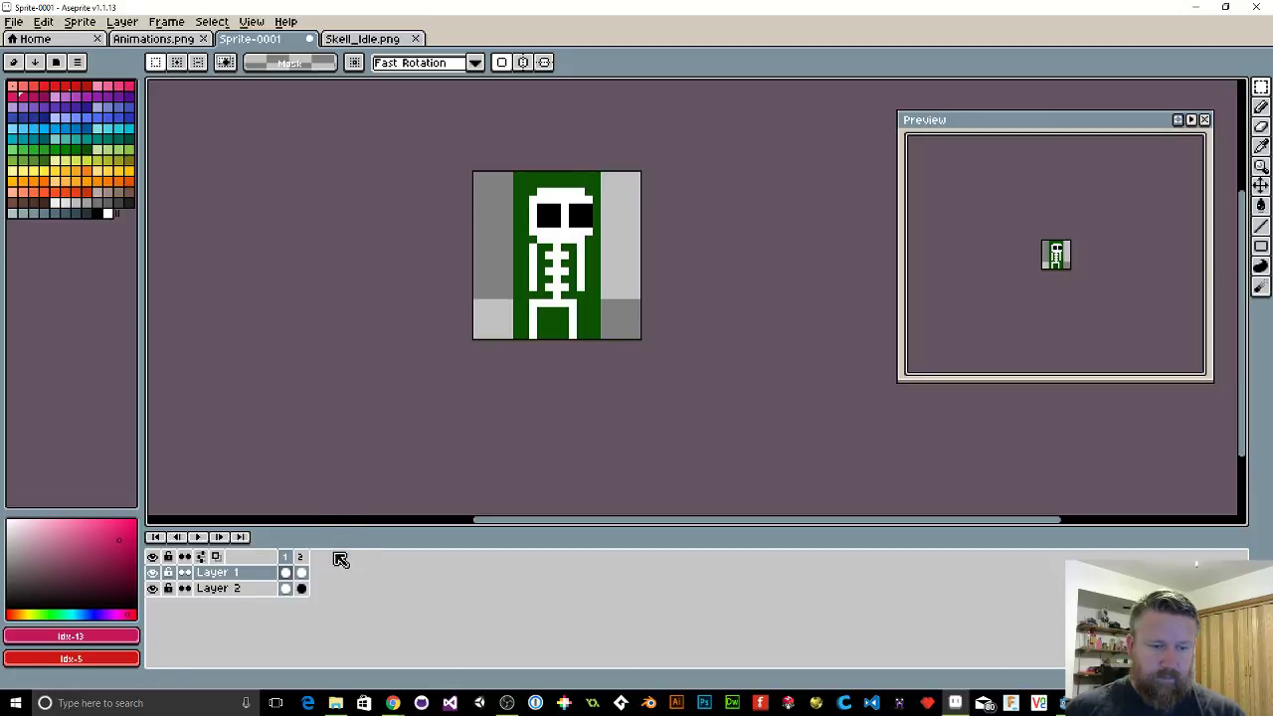
pyautogui.click(301, 569)
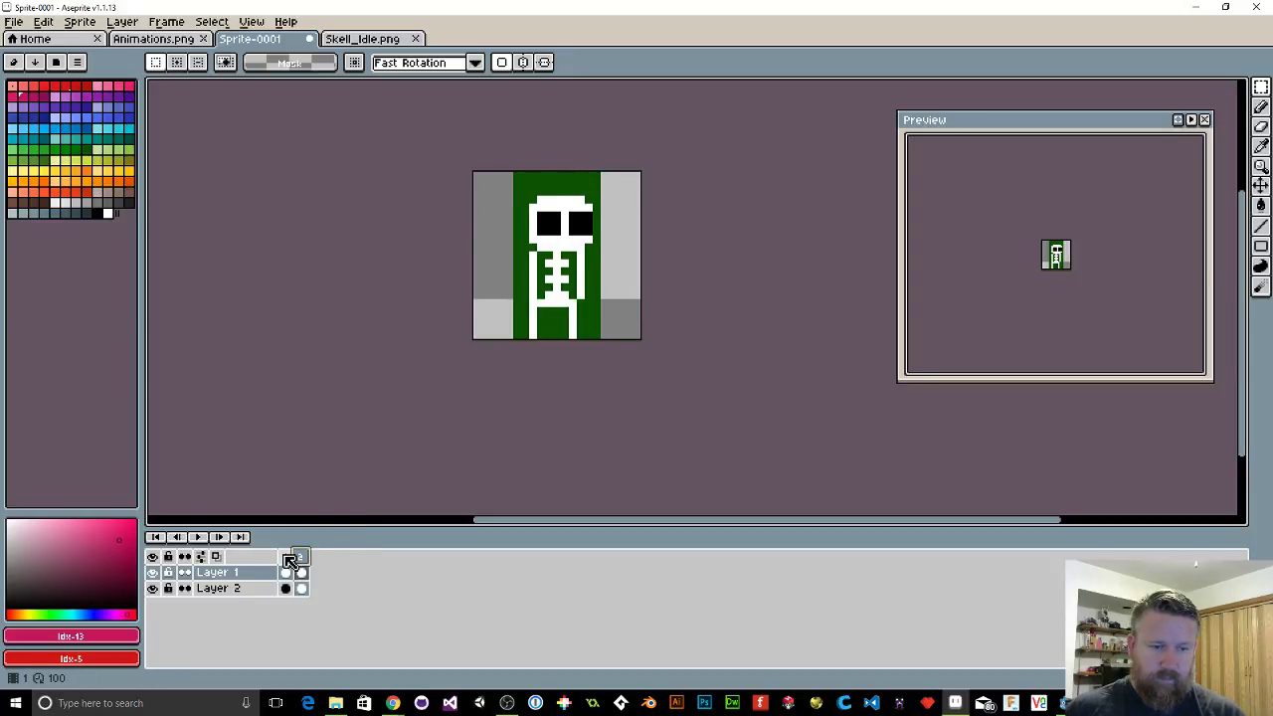
pyautogui.click(285, 557)
# Step: Export Layer 1 with all frames as a horizontal strip, overwriting Skell_Idle.png, and close both open Skell_Idle.png sheets
pyautogui.click(16, 22)
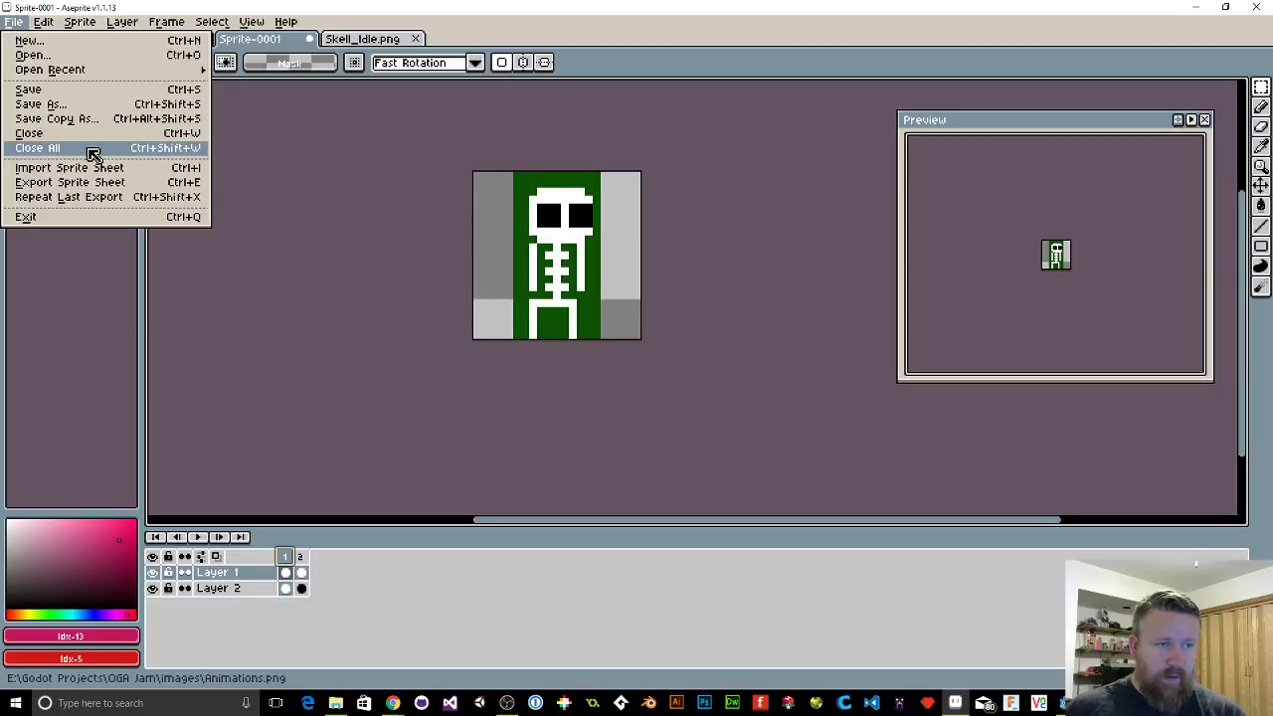
pyautogui.click(76, 185)
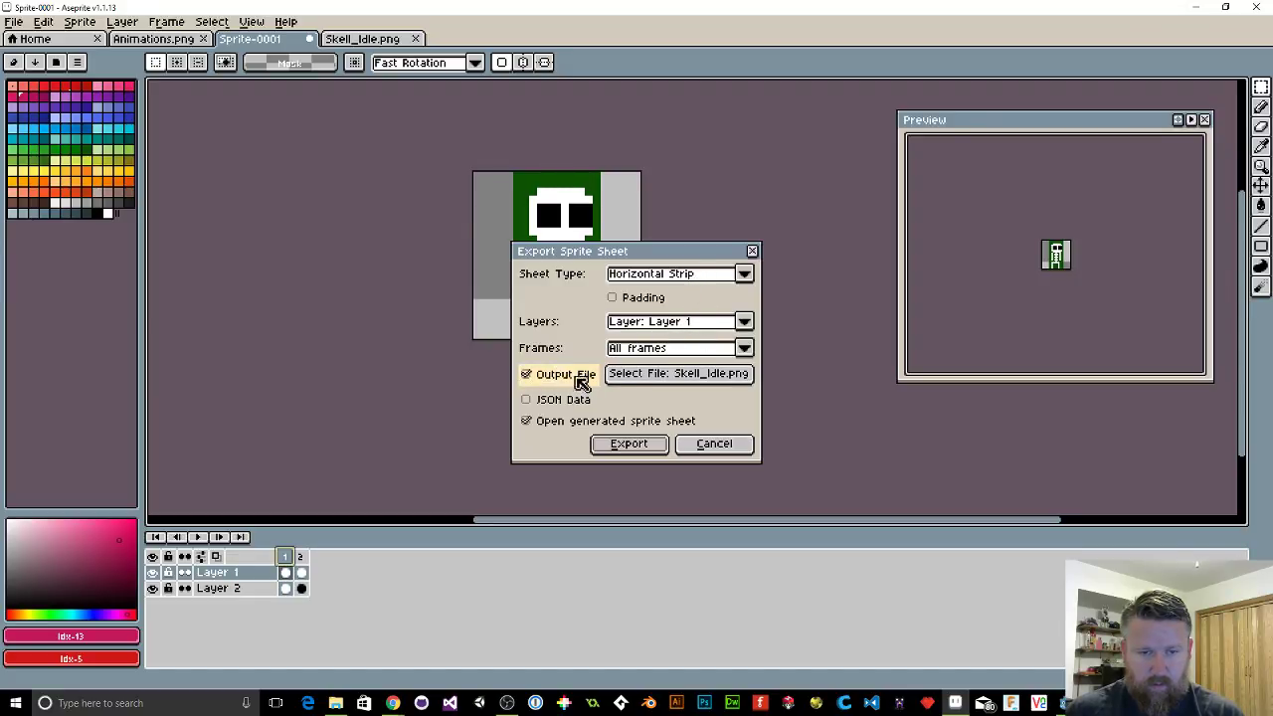
pyautogui.click(629, 444)
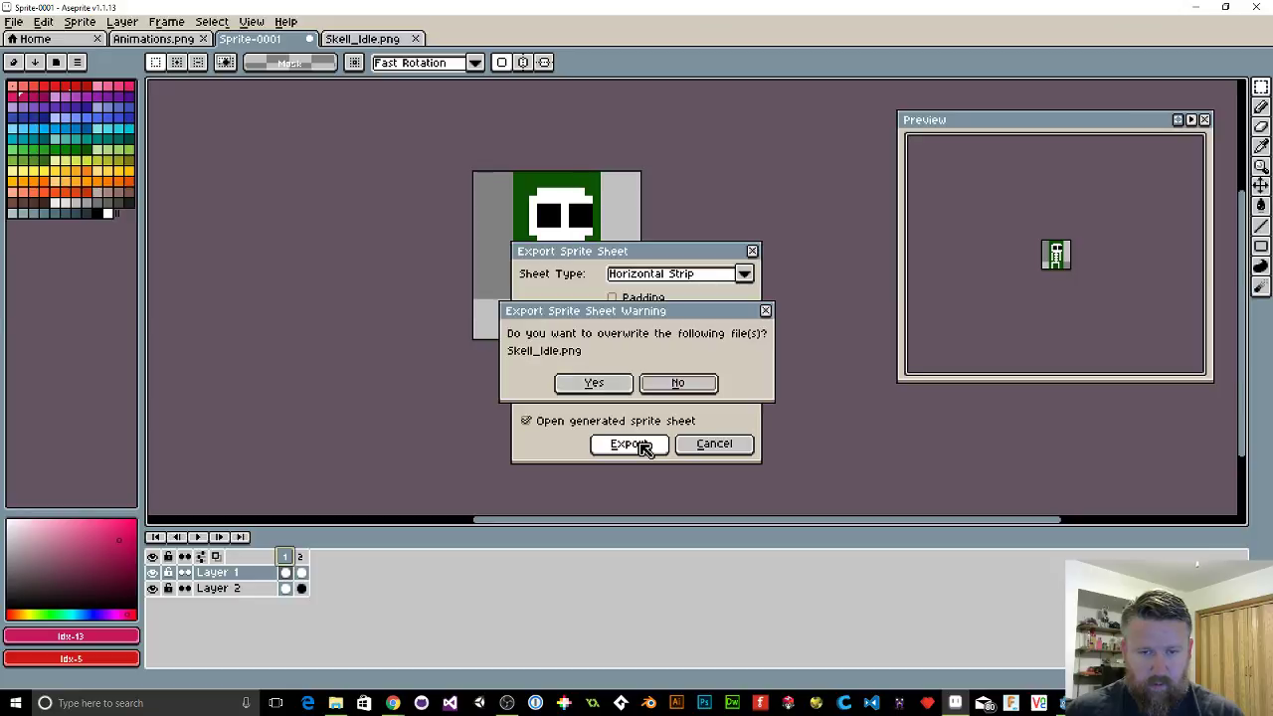
pyautogui.click(612, 384)
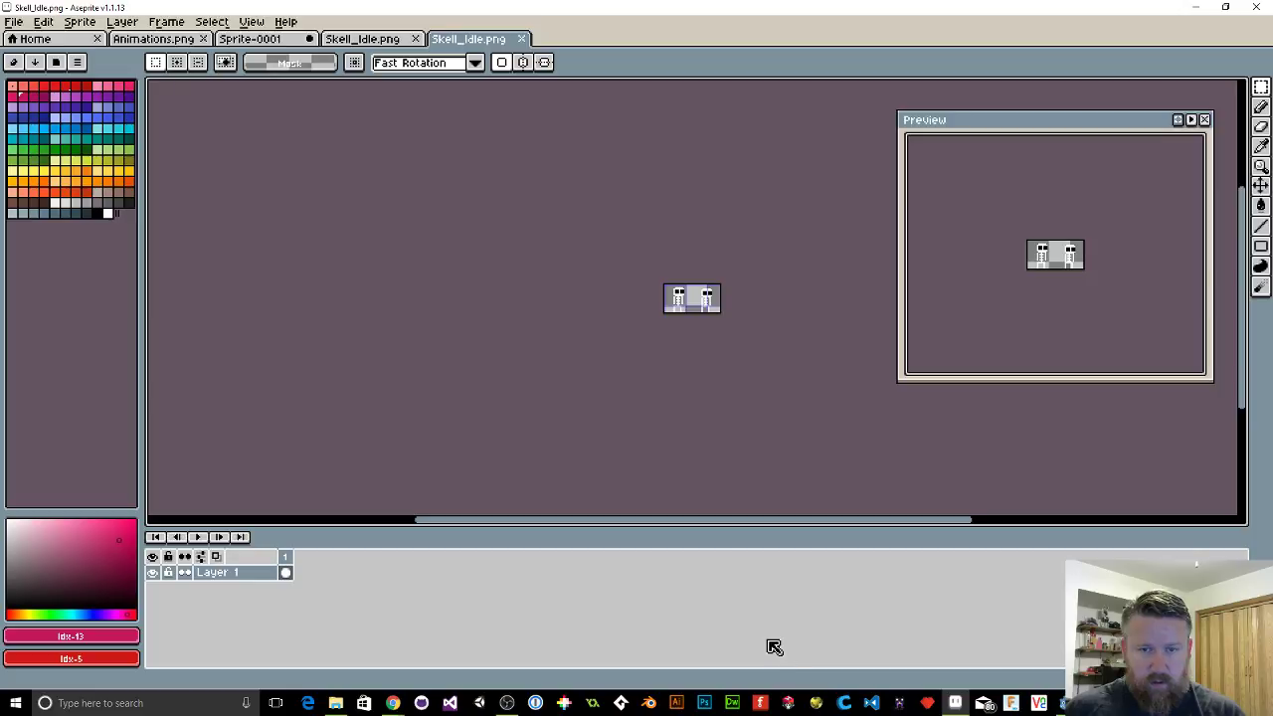
pyautogui.scroll(4, 671, 298)
pyautogui.scroll(4, 765, 346)
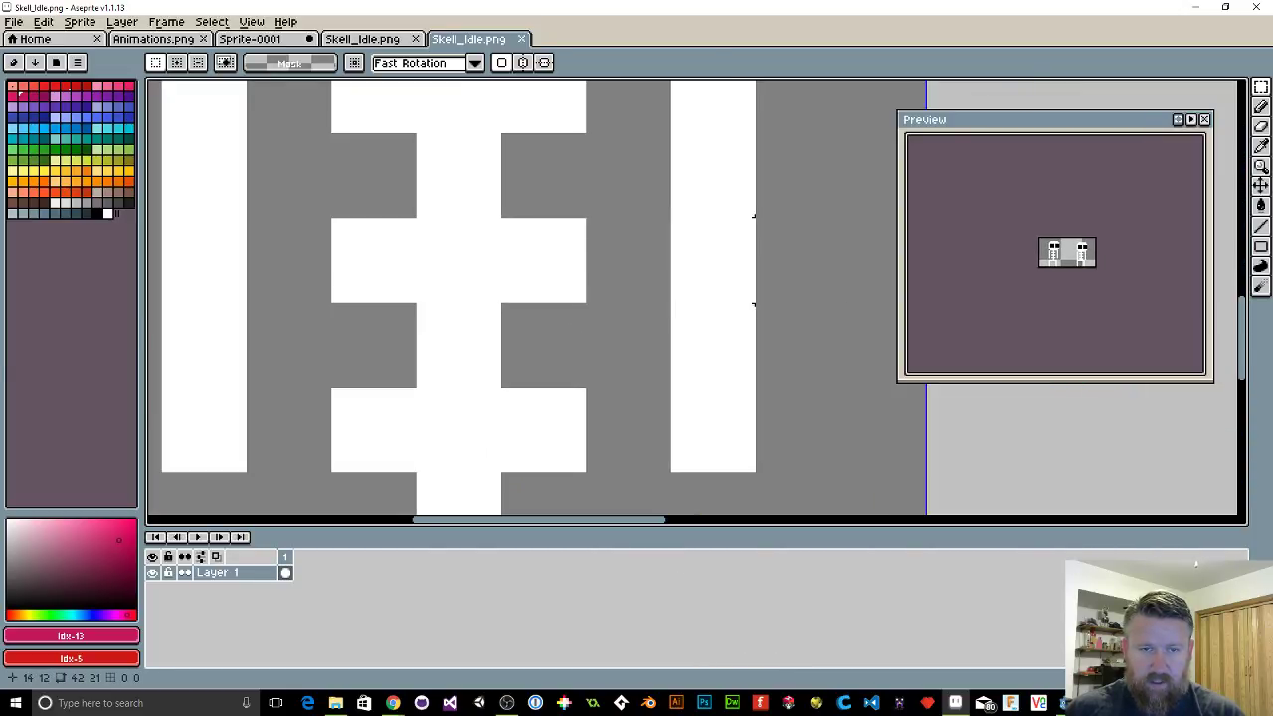
pyautogui.scroll(-6, 753, 260)
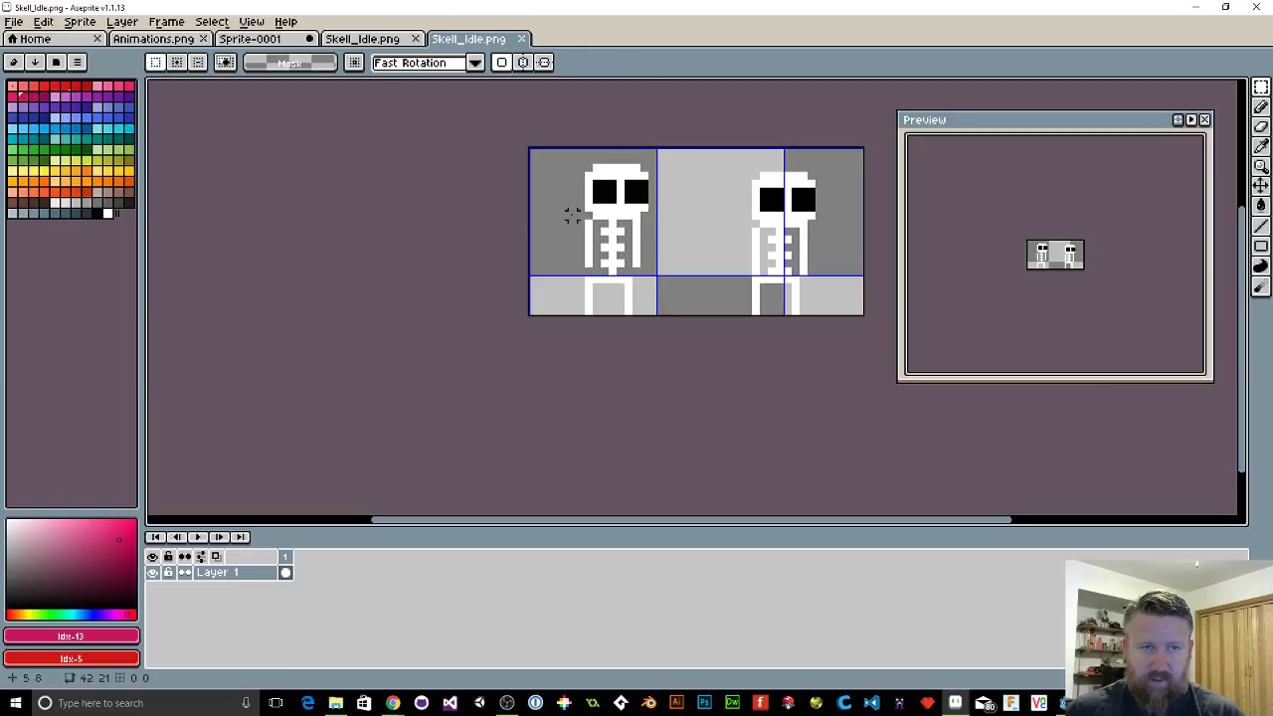
pyautogui.click(416, 39)
pyautogui.click(417, 40)
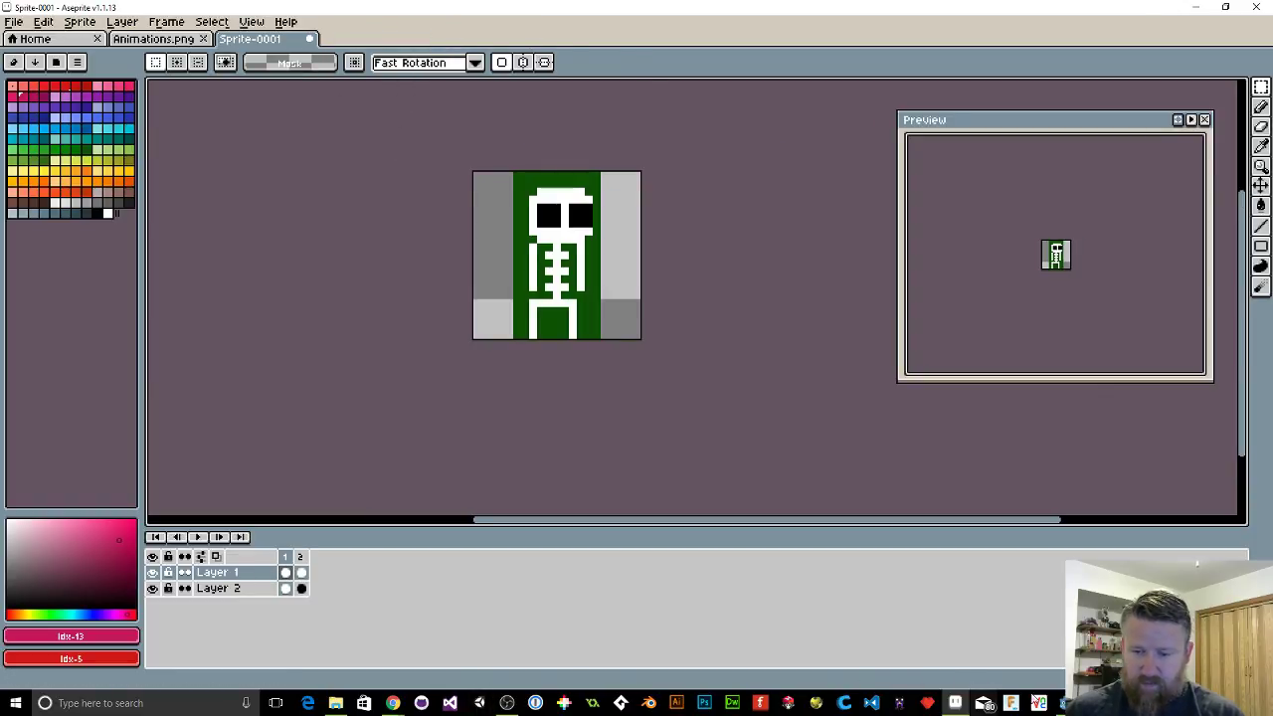
# Step: Switch to Godot and import Skell_Idle.png into res://textures as an Uncompressed 2D texture with No MipMaps and Filter (Magnifying) turned off
pyautogui.click(1038, 703)
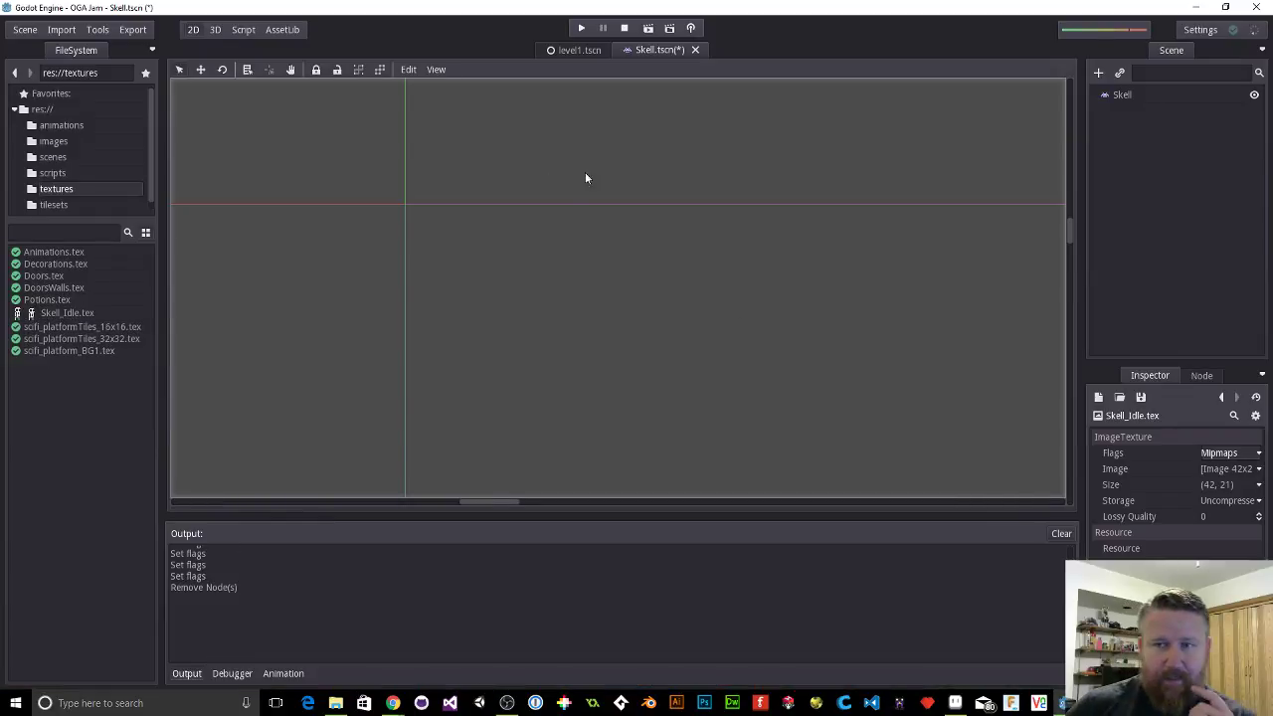
pyautogui.click(1098, 72)
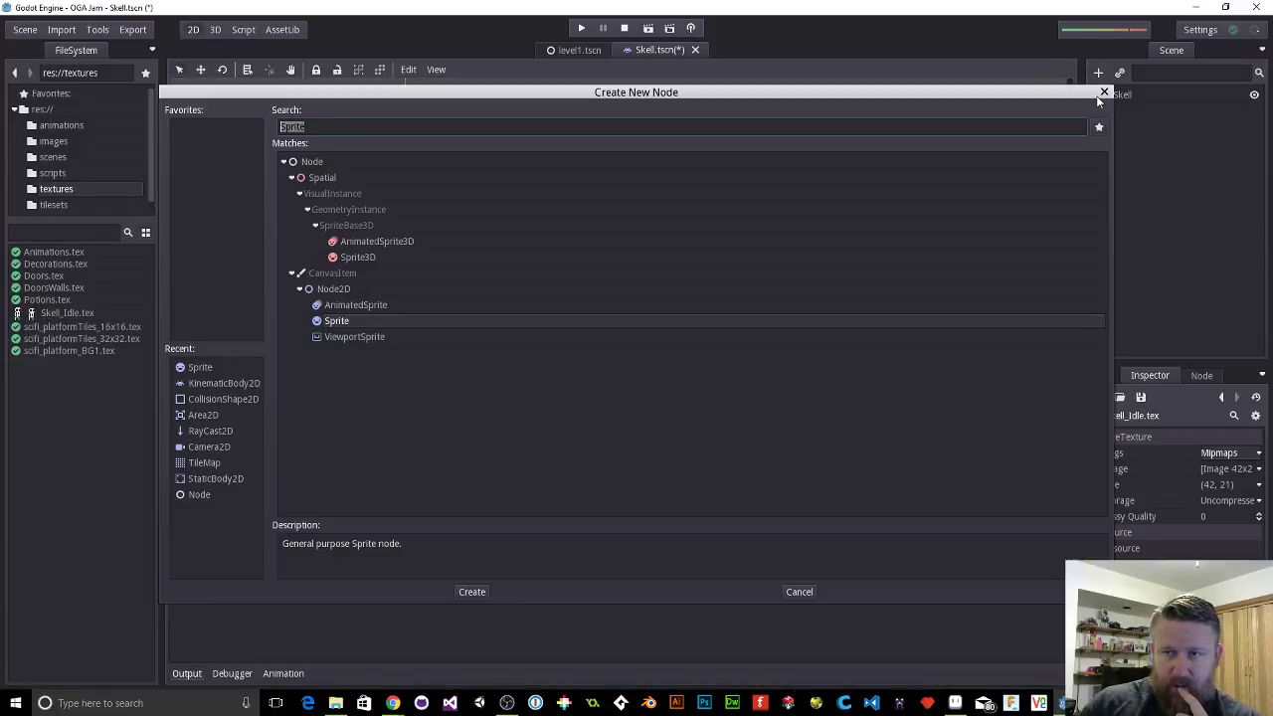
pyautogui.click(1103, 93)
pyautogui.click(55, 31)
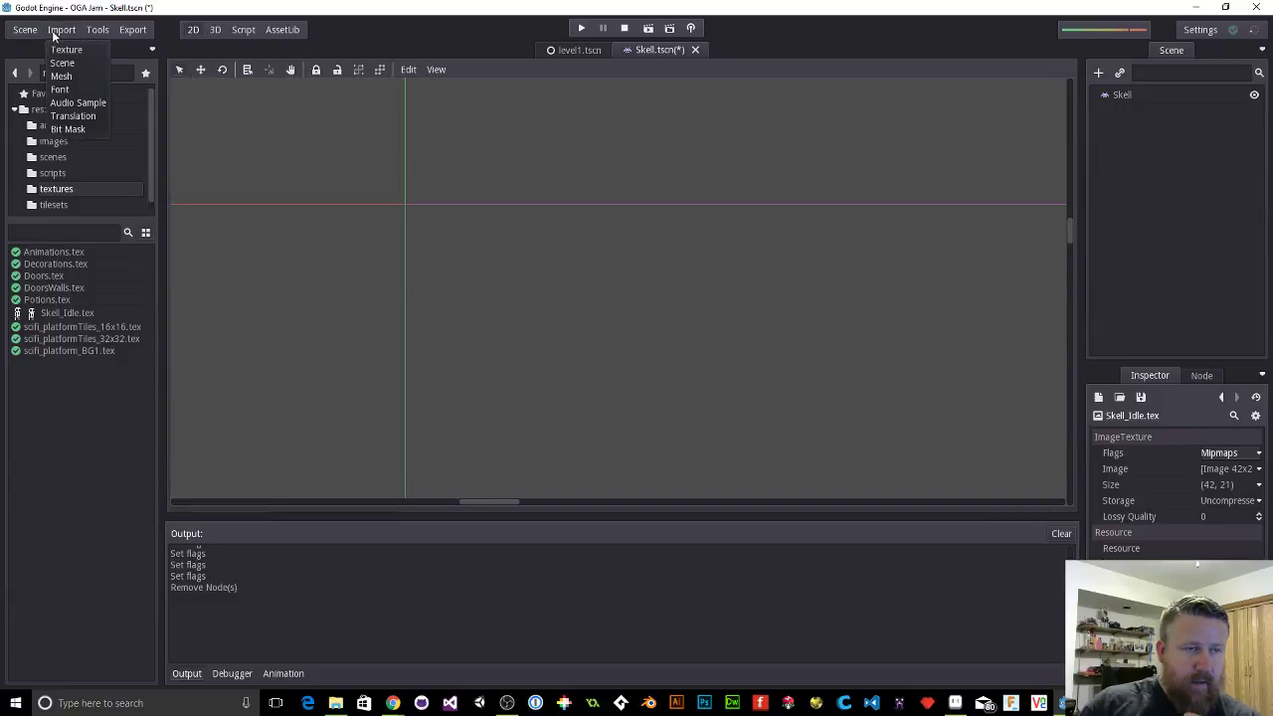
pyautogui.click(61, 49)
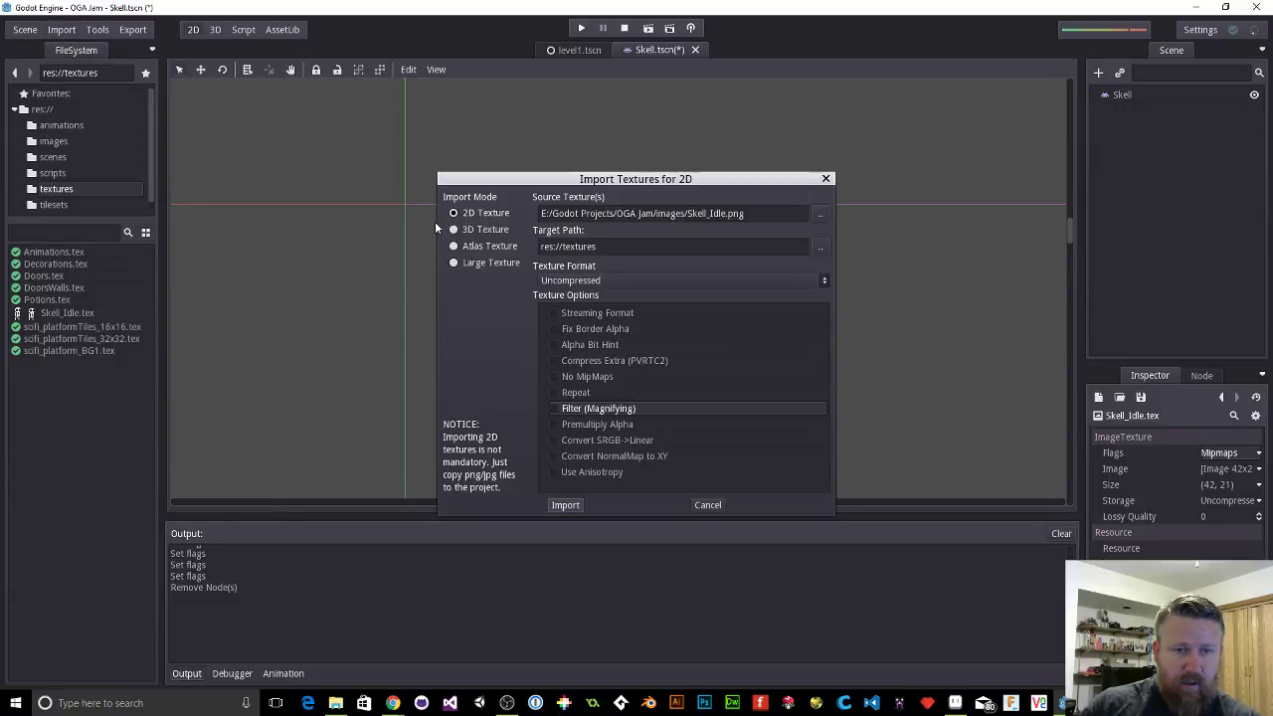
pyautogui.click(459, 213)
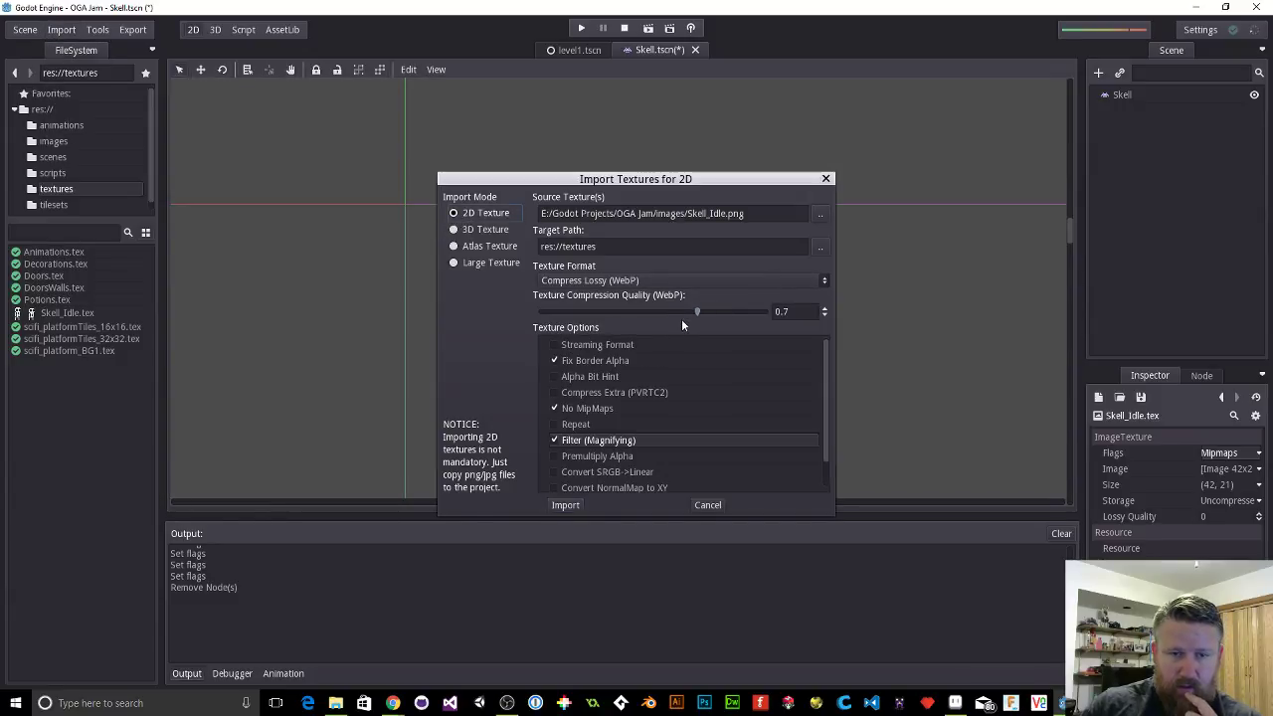
pyautogui.click(688, 282)
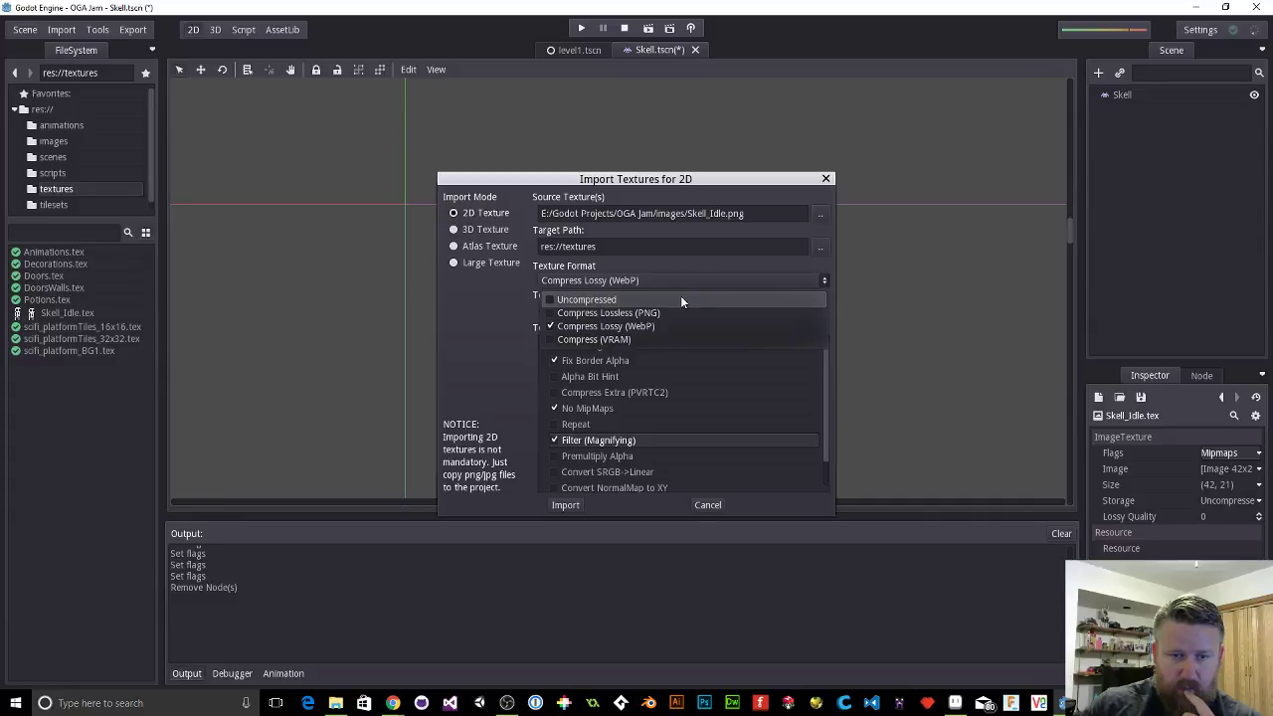
pyautogui.click(600, 304)
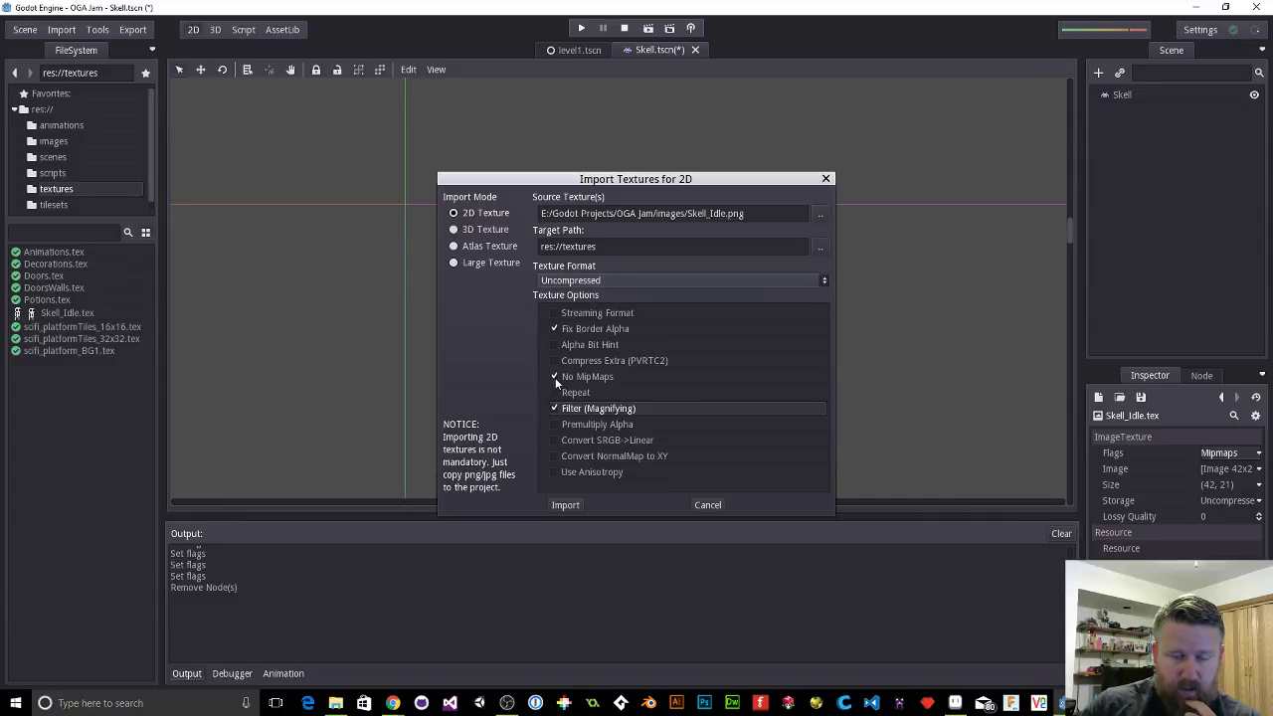
pyautogui.click(552, 408)
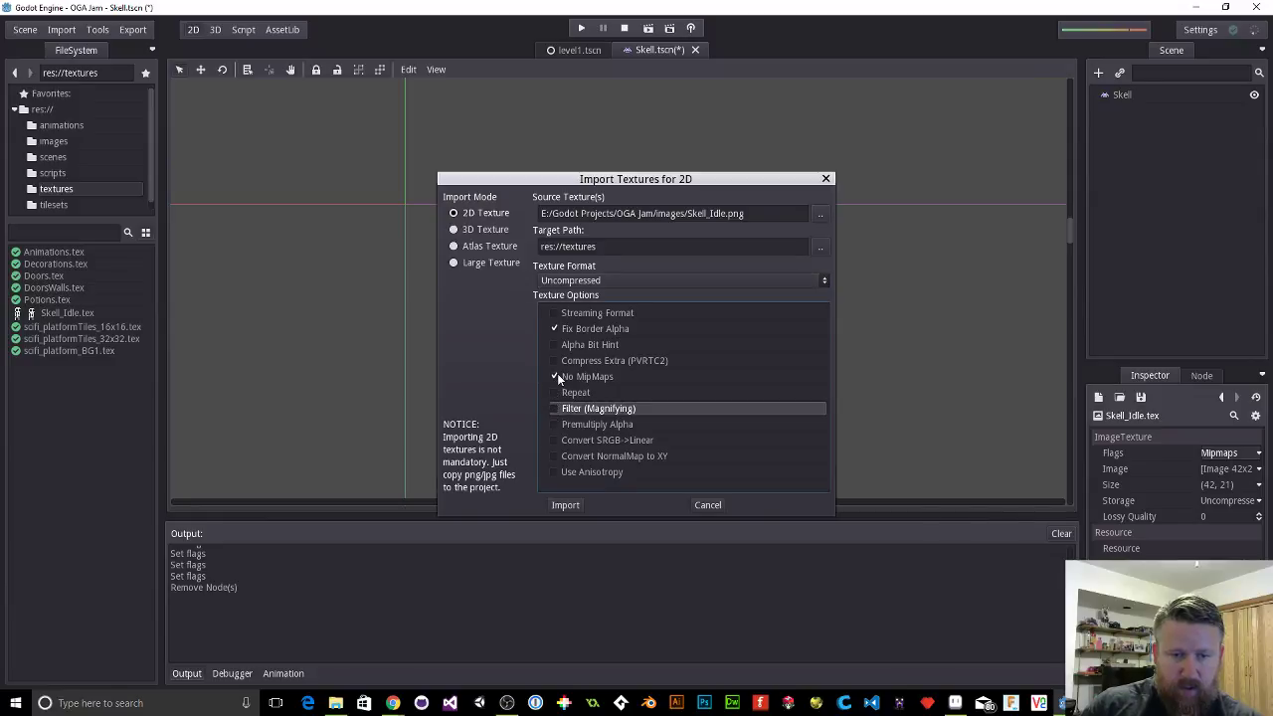
pyautogui.click(555, 376)
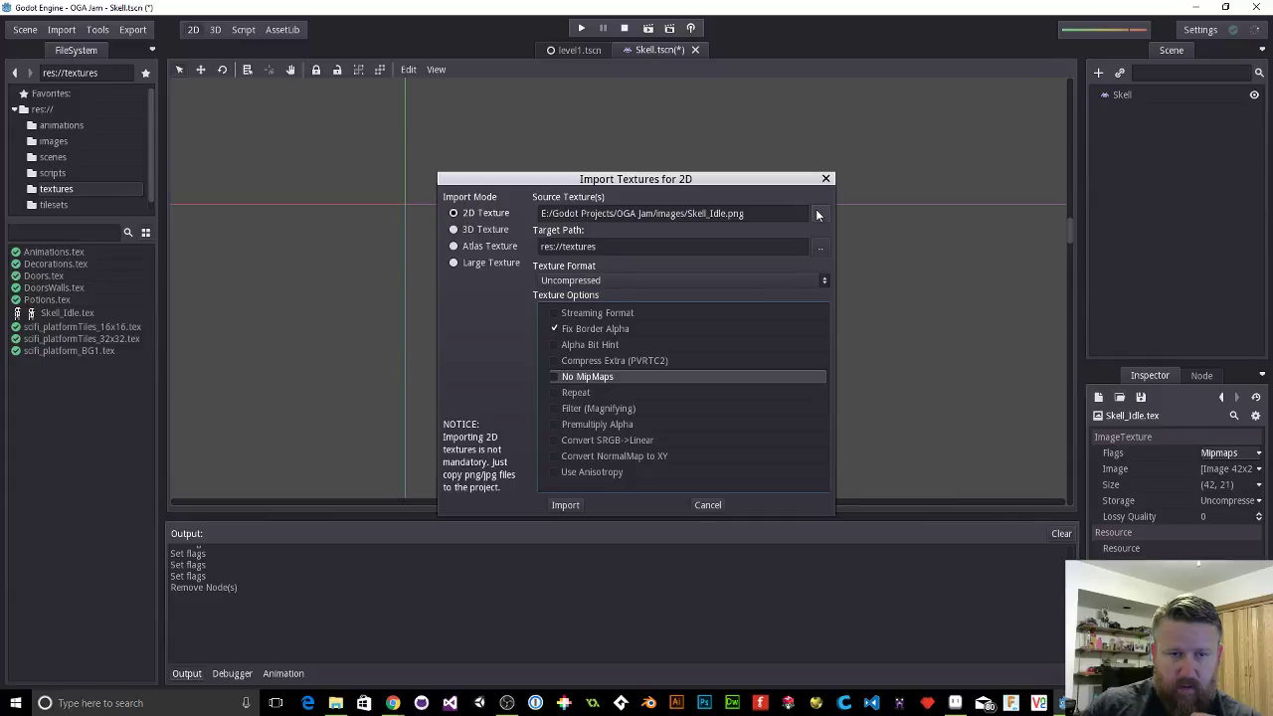
pyautogui.click(566, 506)
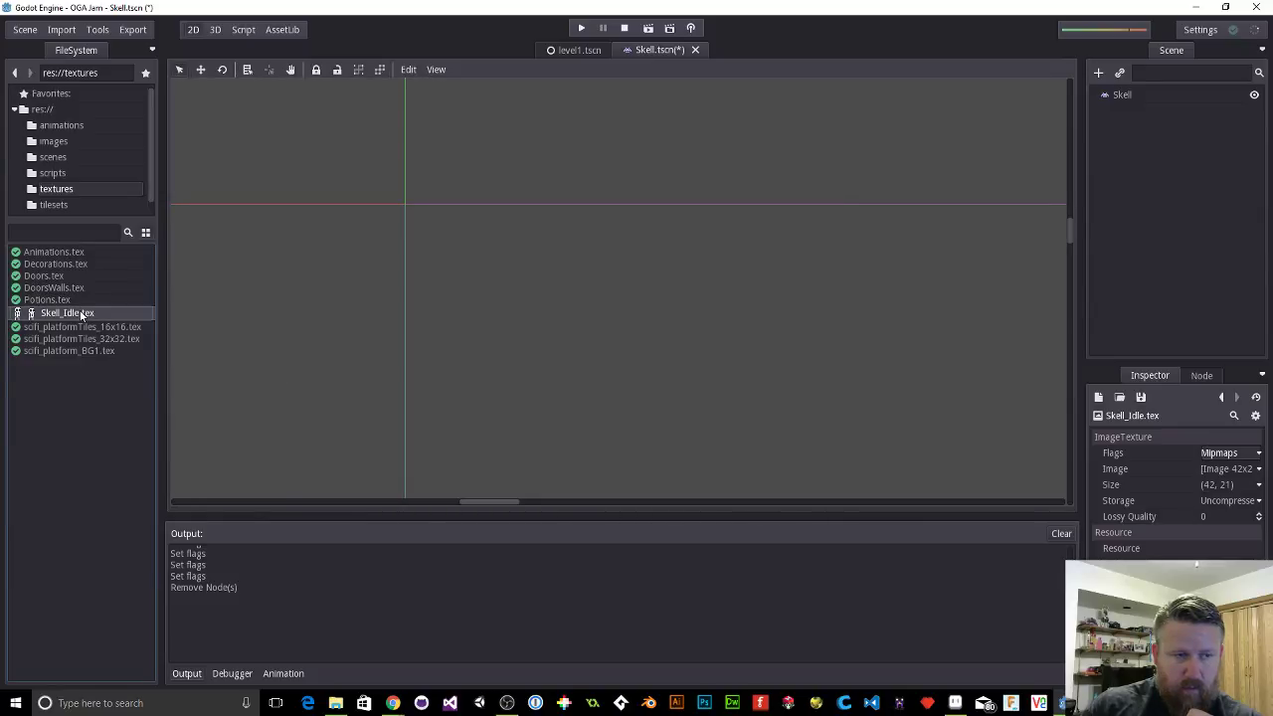
# Step: Place the Skell_Idle.tex texture in the viewport as a sprite under the Skell node
pyautogui.moveTo(81, 314); pyautogui.dragTo(491, 265)
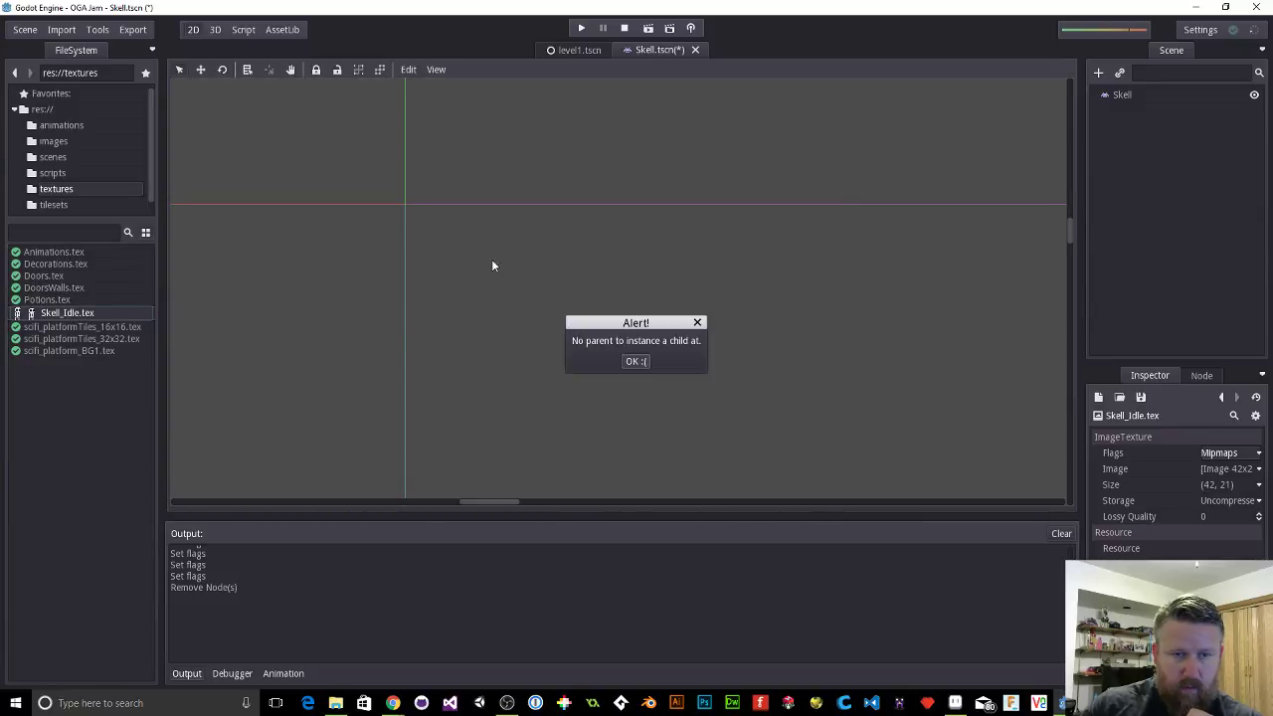
pyautogui.click(636, 361)
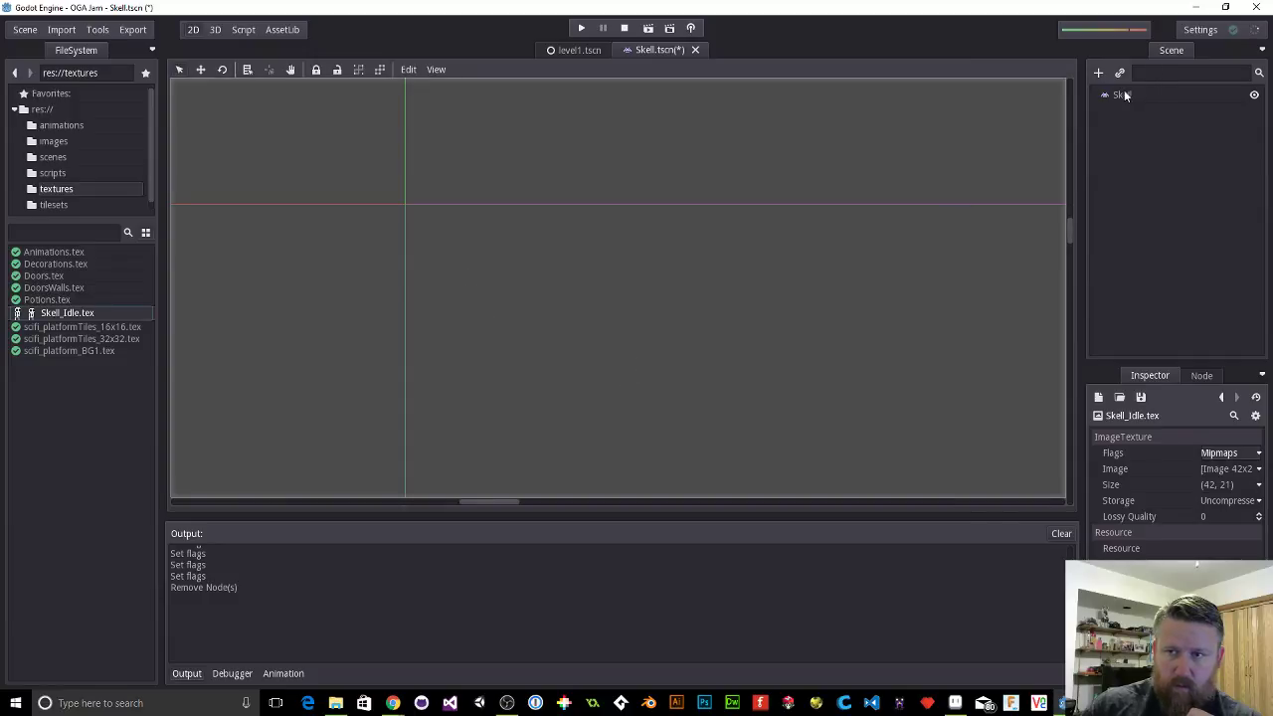
pyautogui.click(1121, 95)
pyautogui.moveTo(55, 306); pyautogui.dragTo(480, 256)
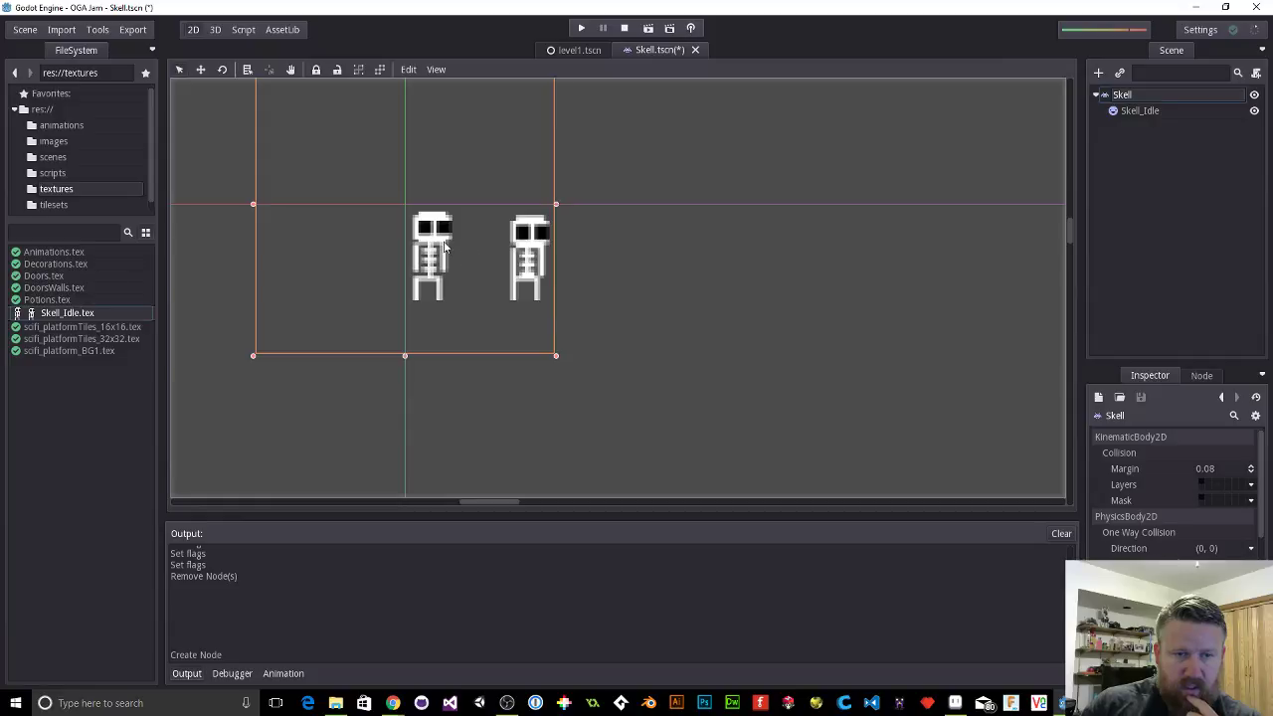
pyautogui.scroll(4, 438, 249)
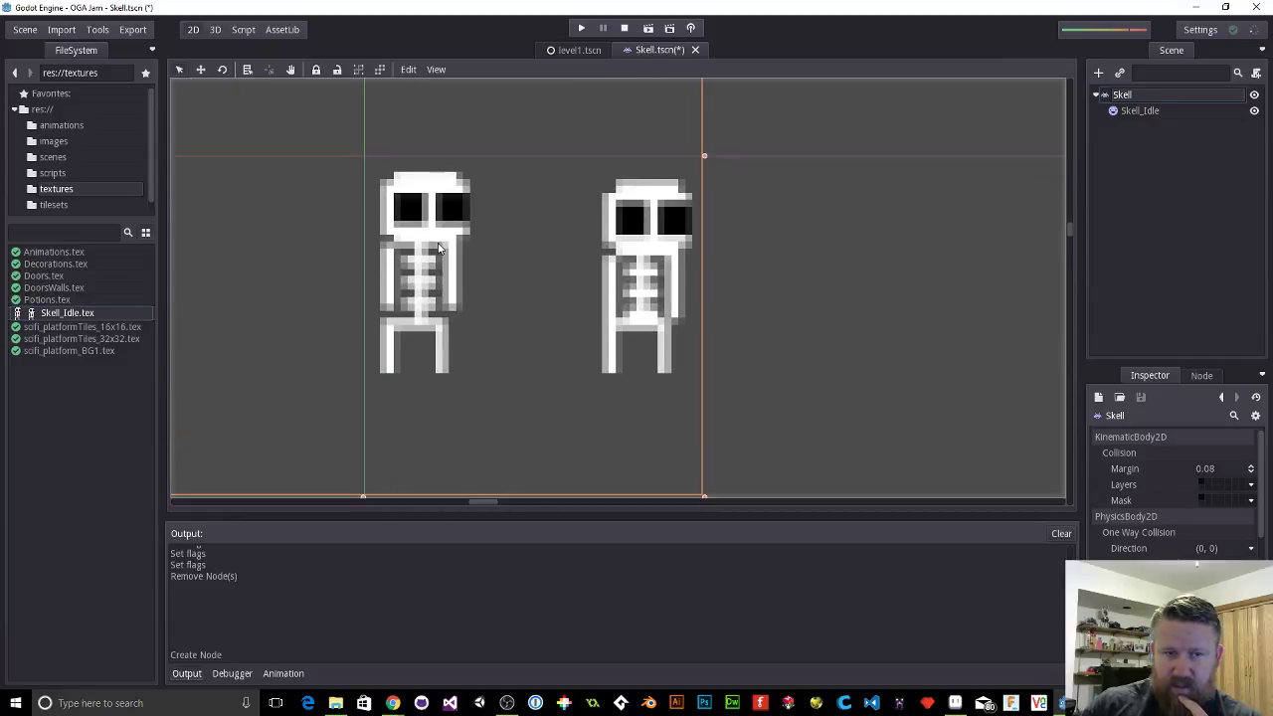
# Step: Open the Skell_Idle sprite's texture for editing and turn off its Mipmaps flag
pyautogui.click(451, 202)
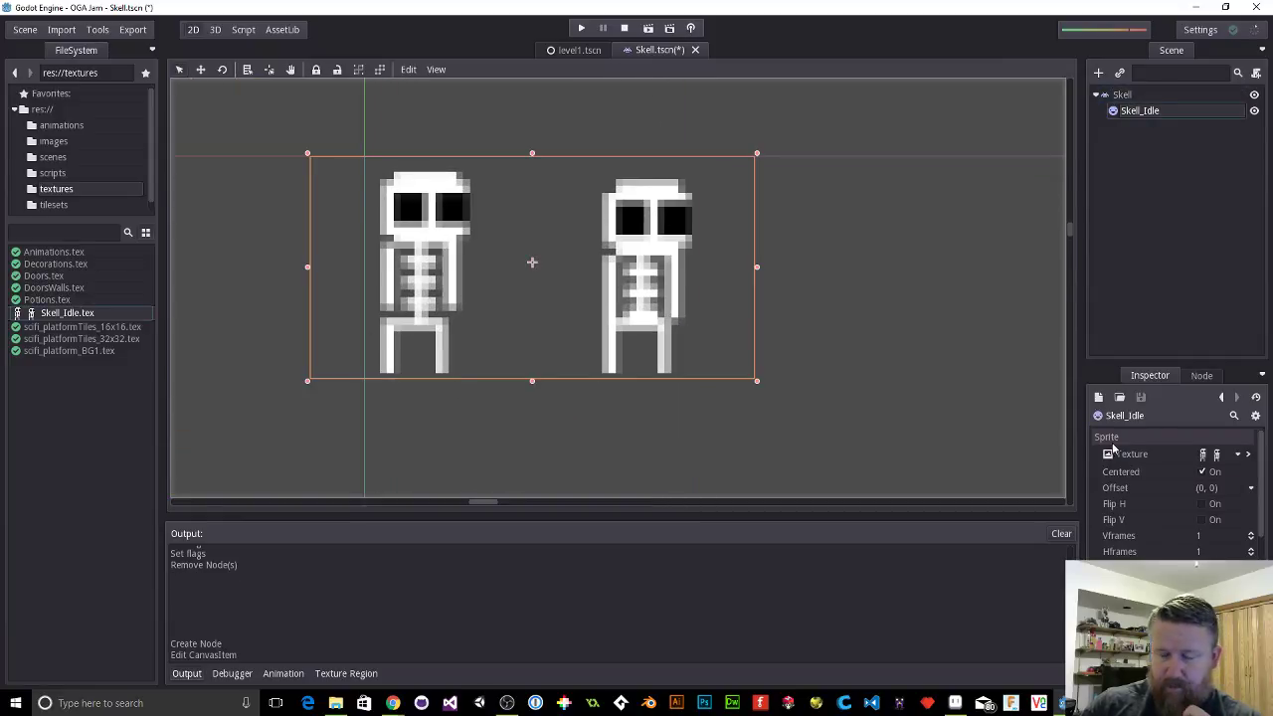
pyautogui.click(1239, 455)
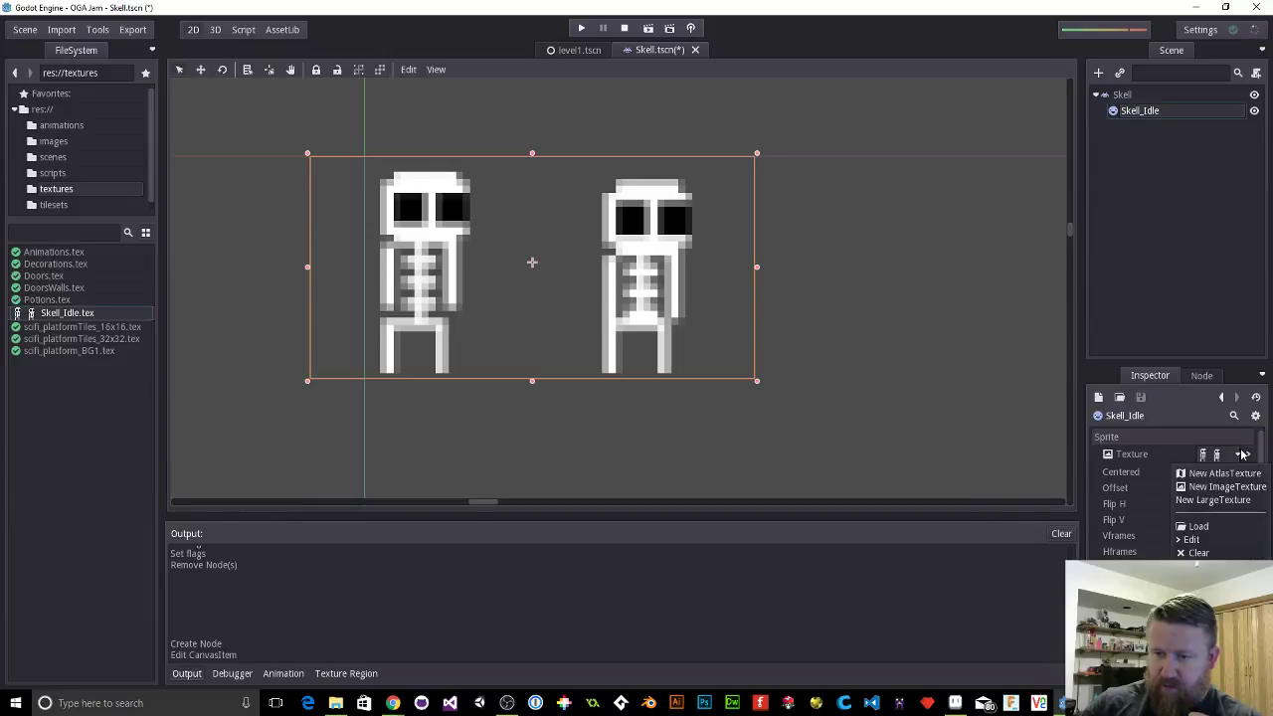
pyautogui.click(1208, 542)
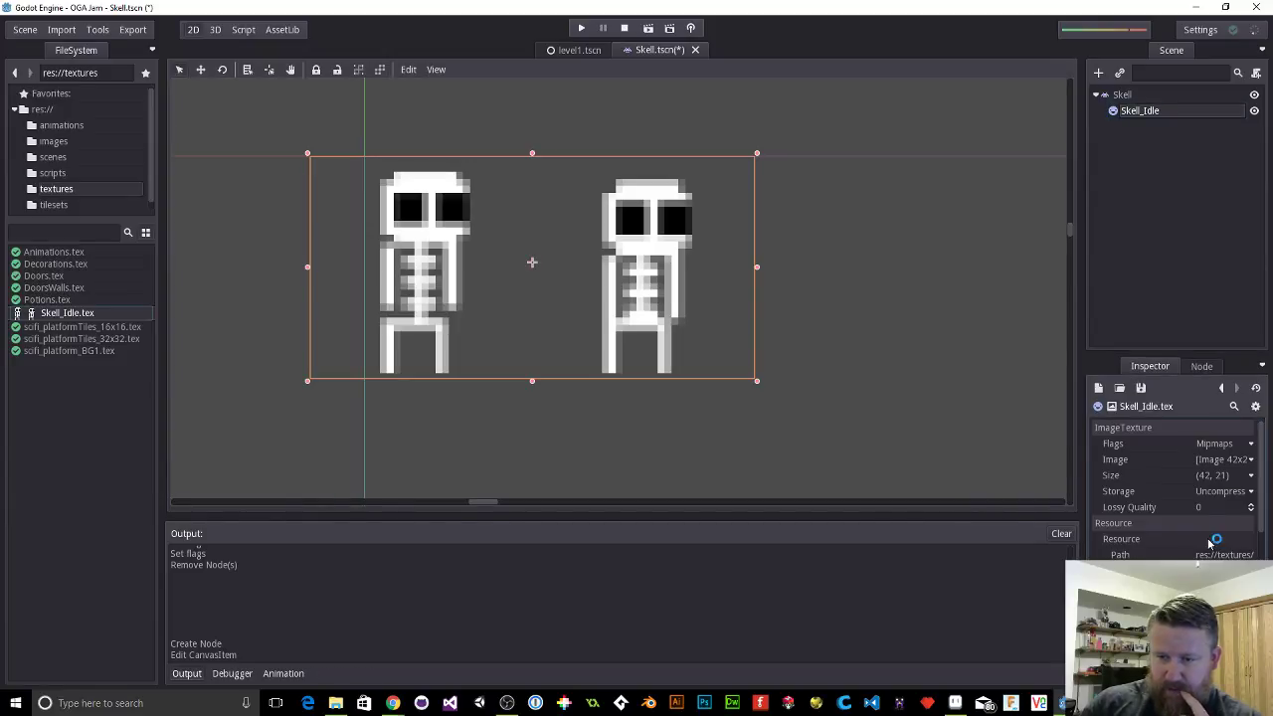
pyautogui.click(1237, 444)
pyautogui.click(1184, 461)
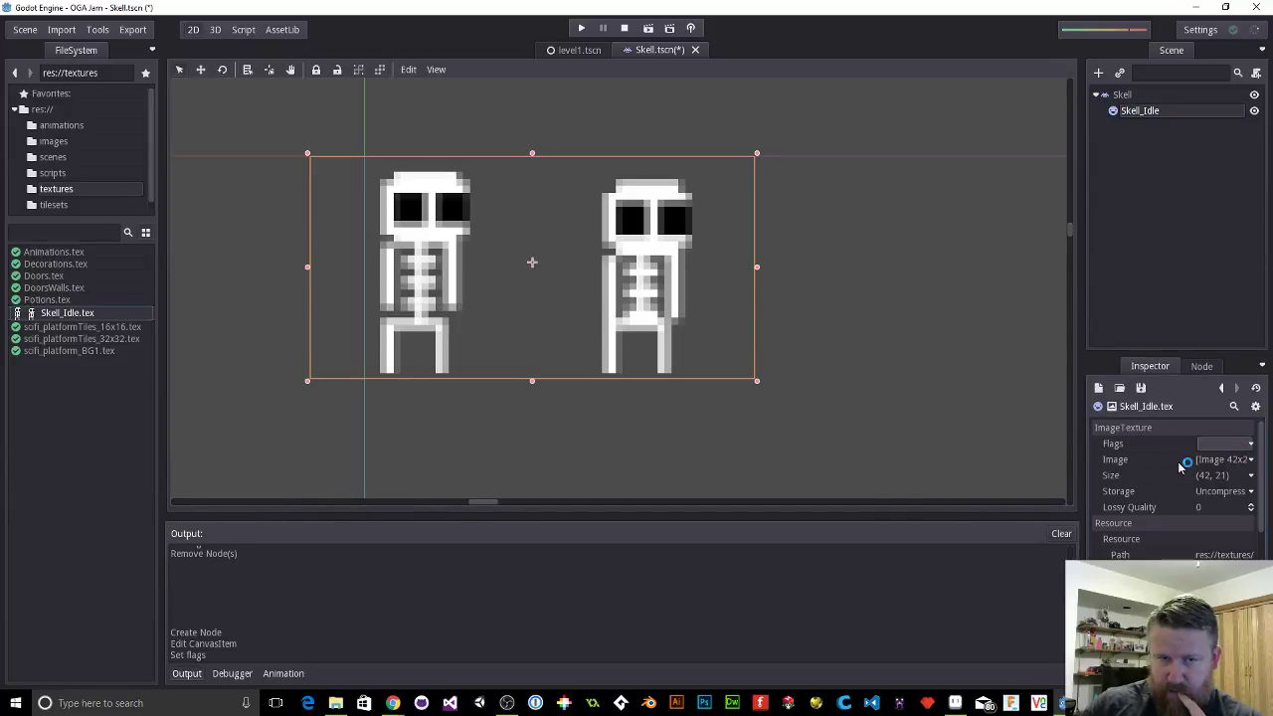
pyautogui.click(1213, 477)
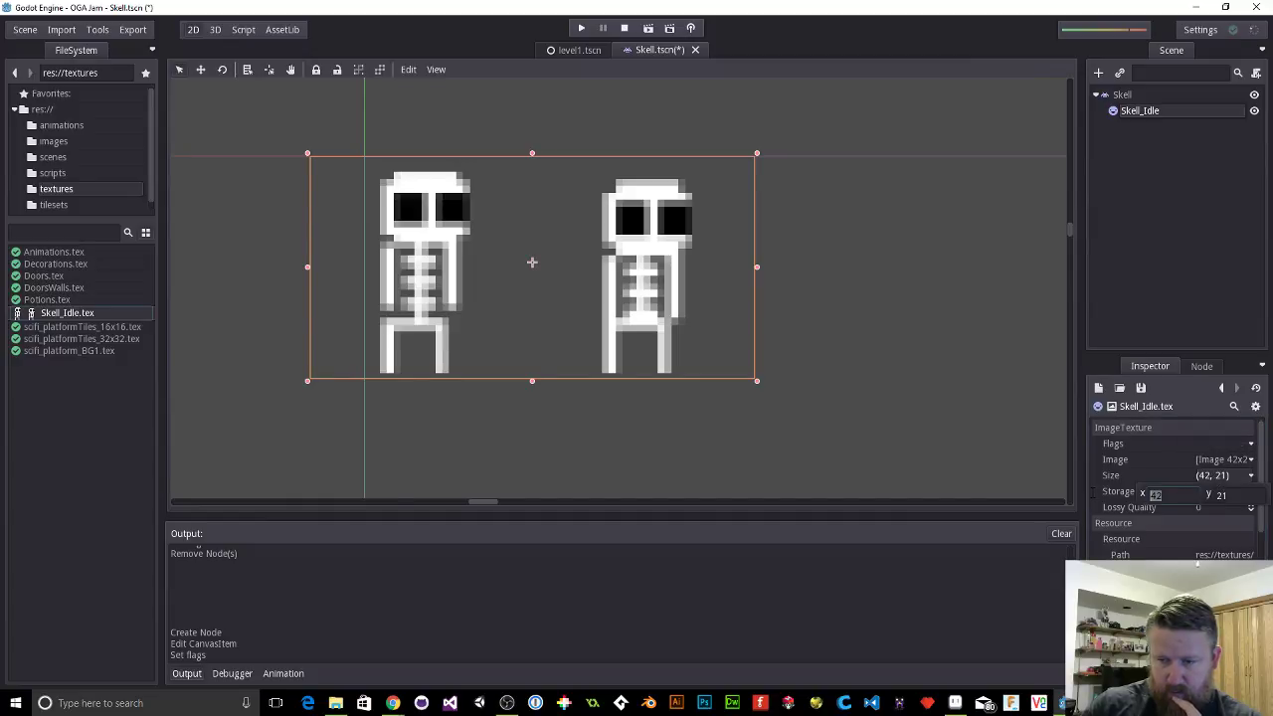
pyautogui.click(1130, 475)
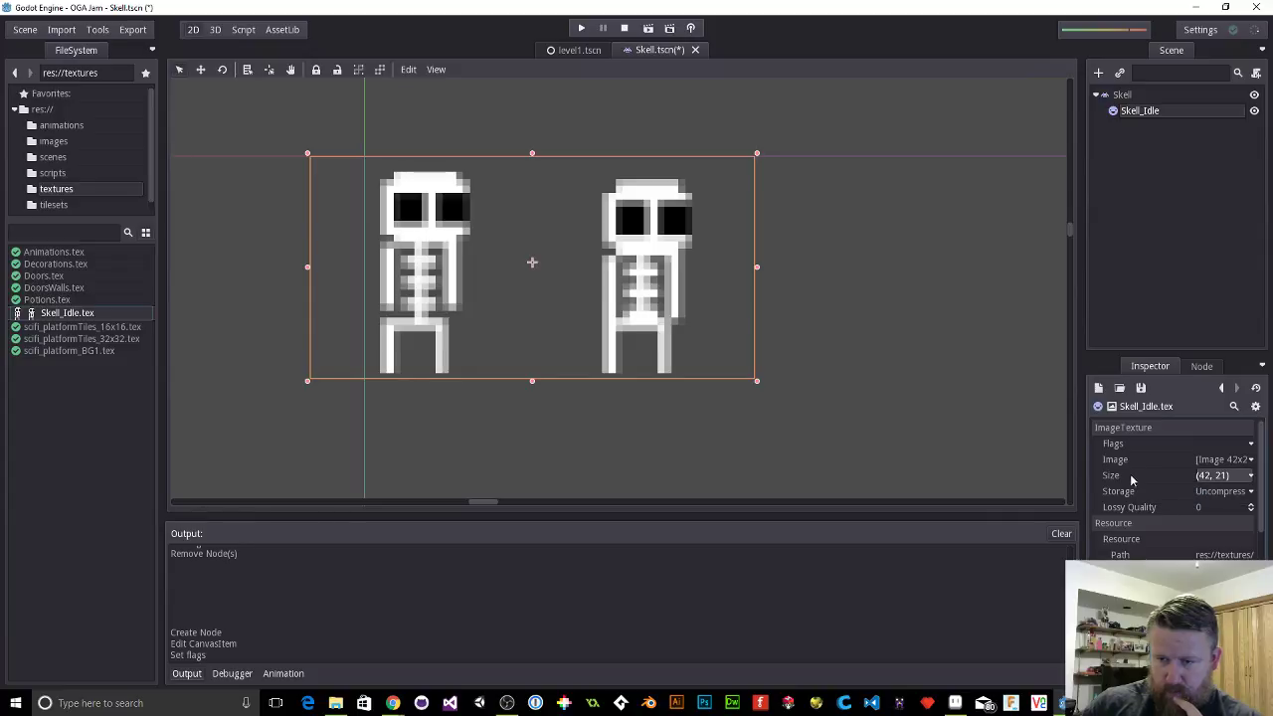
# Step: Split the Skell_Idle sprite's sheet into frames with Hframes set to 2 and Vframes set to 1
pyautogui.click(1116, 114)
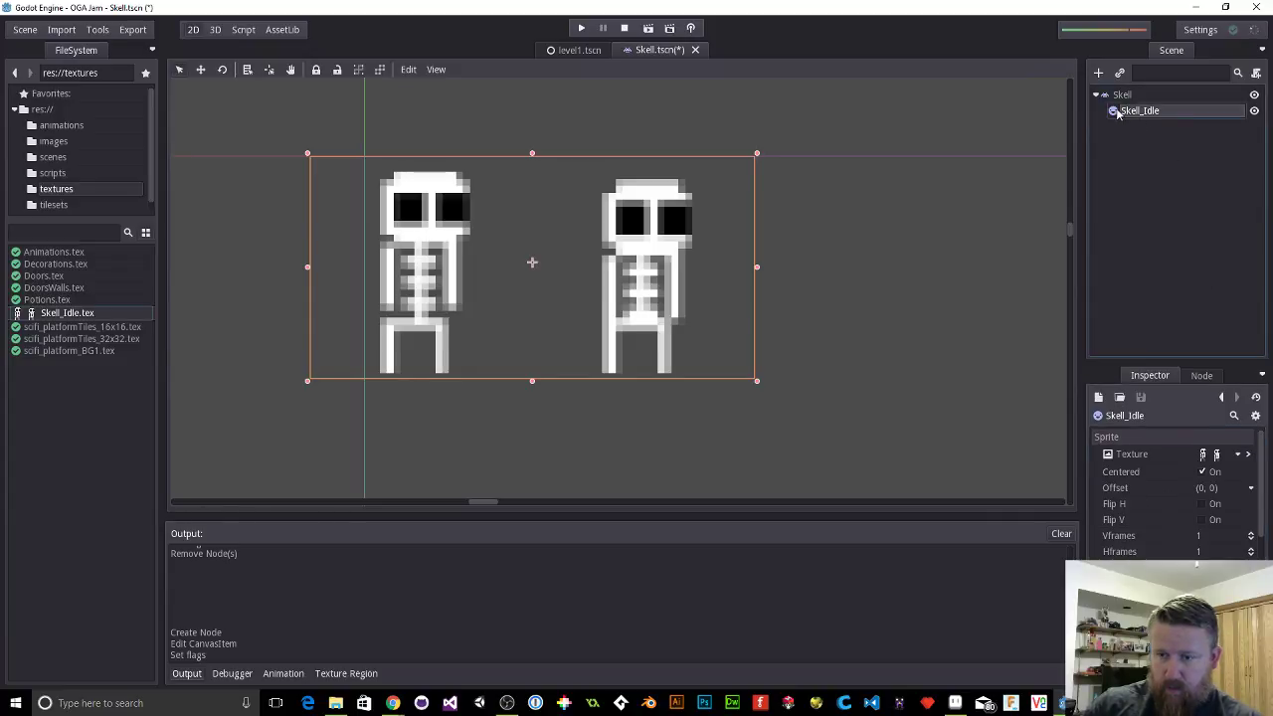
pyautogui.click(1201, 551)
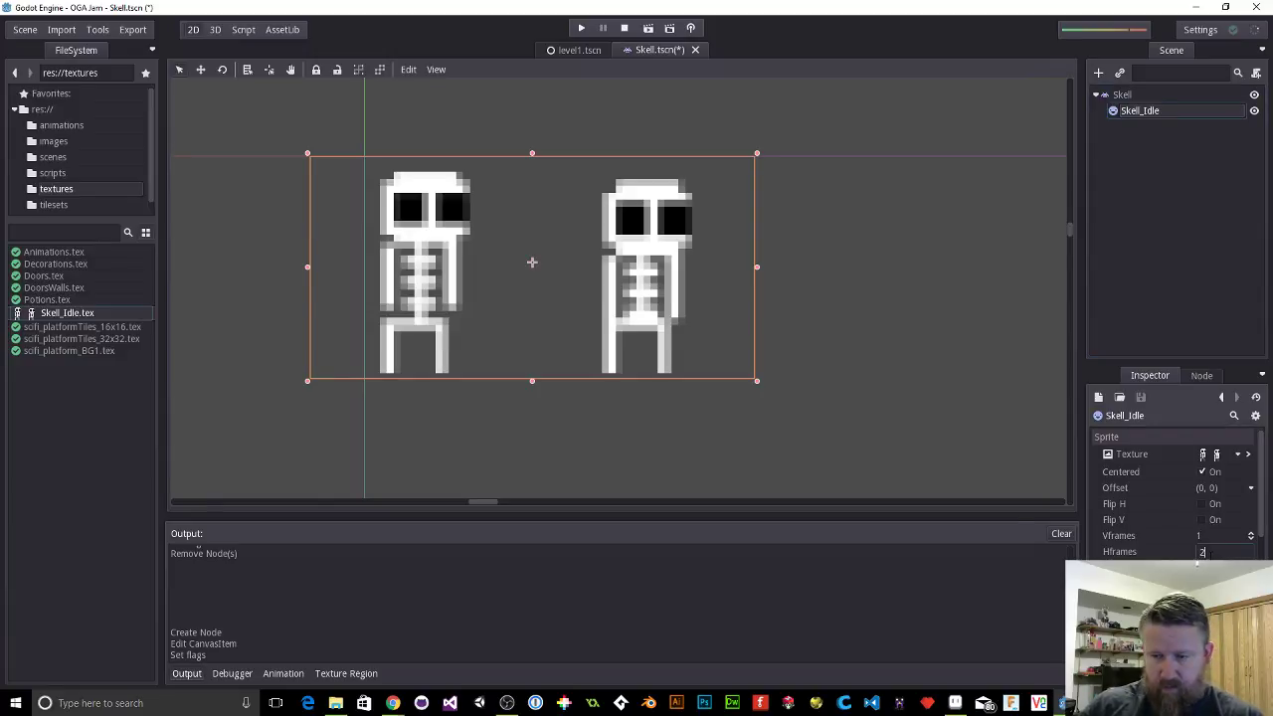
pyautogui.click(1207, 536)
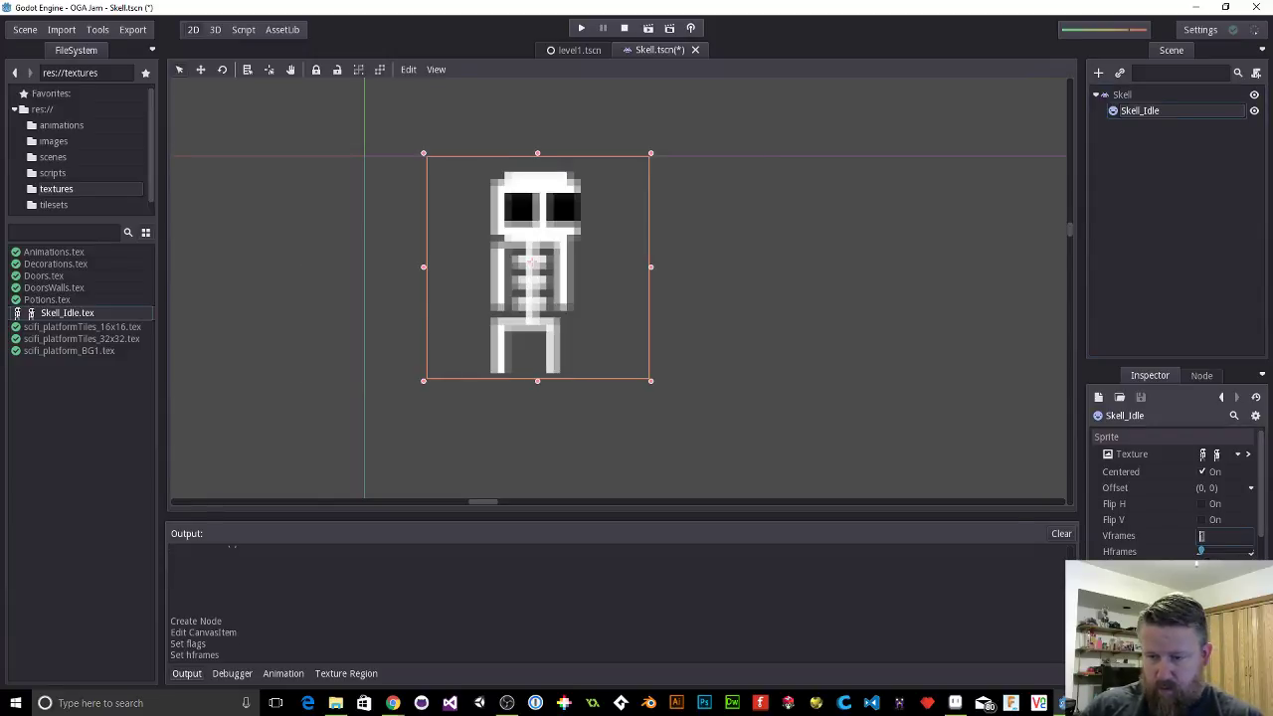
pyautogui.press('Return')
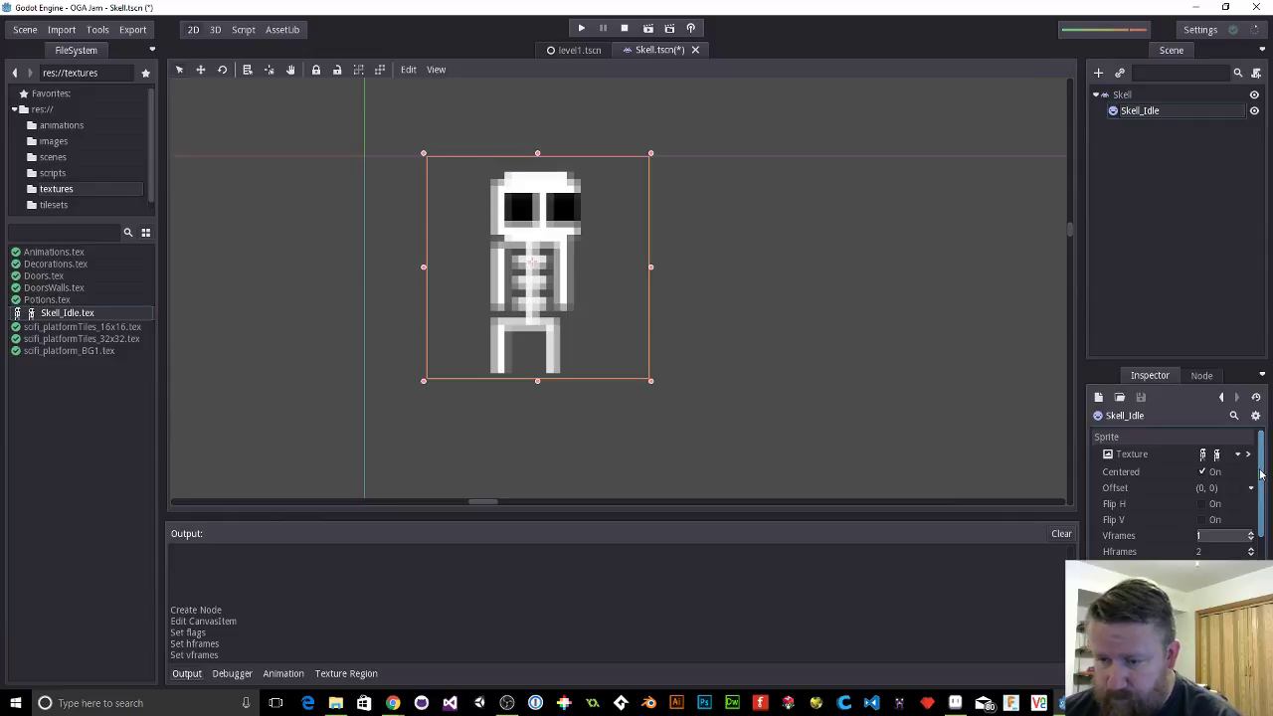
# Step: Set the Skell_Idle sprite's position to (0, 0) and save the Skell scene
pyautogui.moveTo(1260, 474); pyautogui.dragTo(1269, 519)
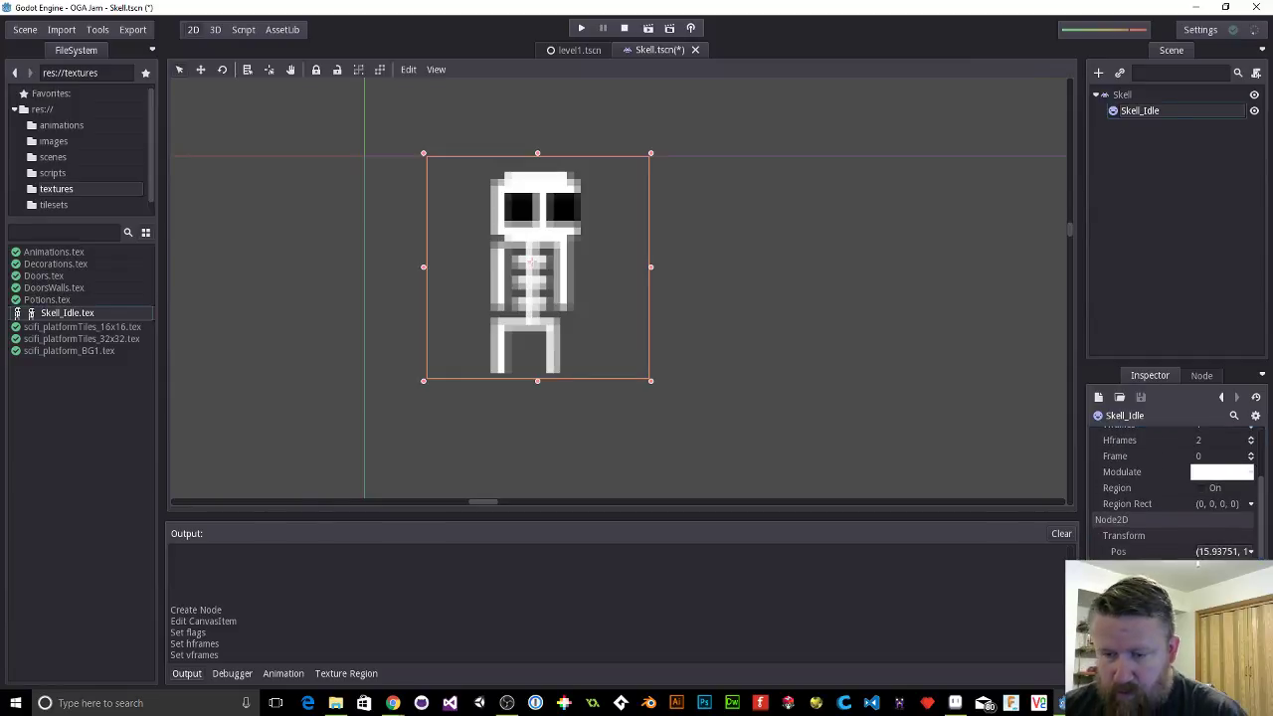
pyautogui.click(1197, 564)
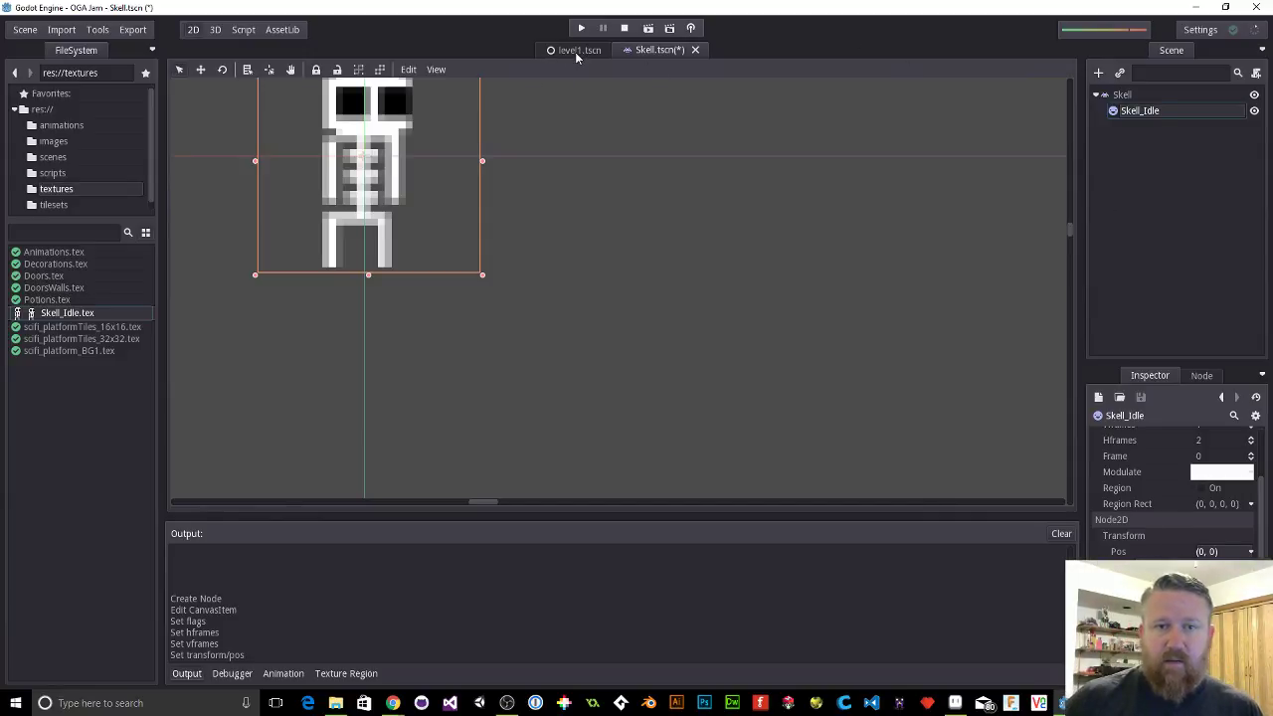
pyautogui.click(599, 94)
pyautogui.hotkey('ctrl', 's')
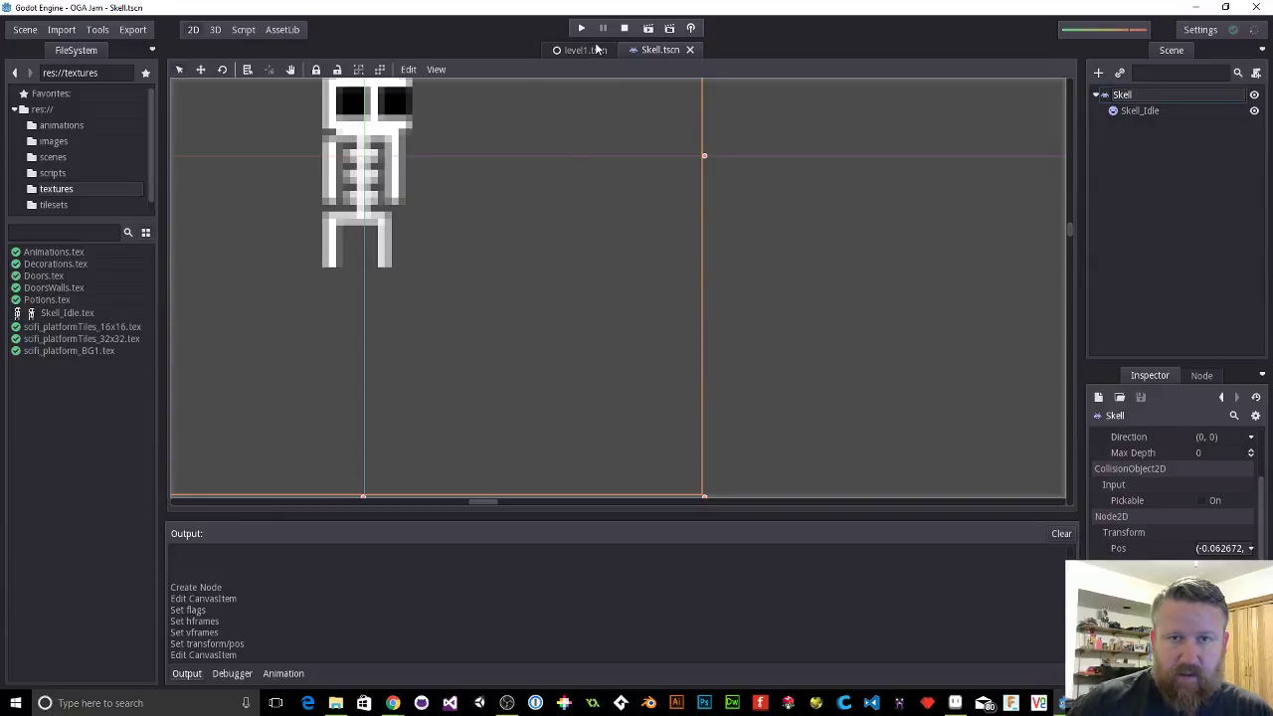
pyautogui.click(595, 50)
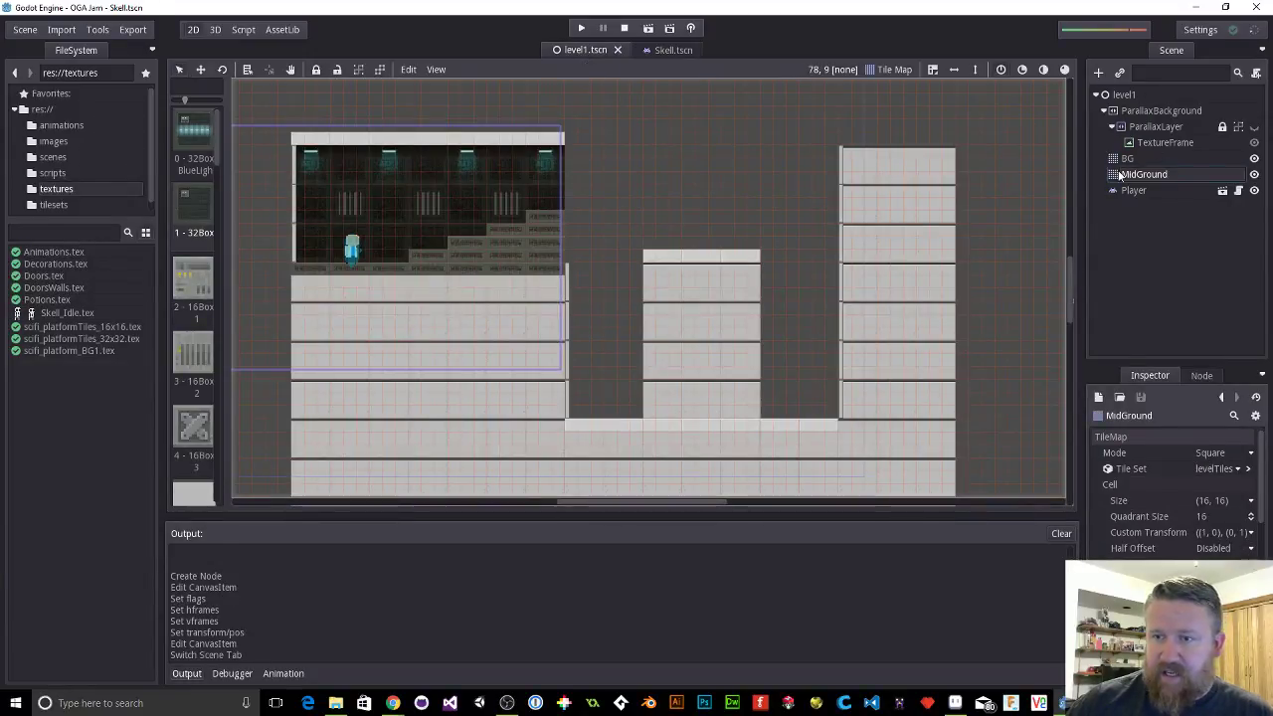
pyautogui.click(1122, 96)
pyautogui.hotkey('ctrl', 'shift', 'a')
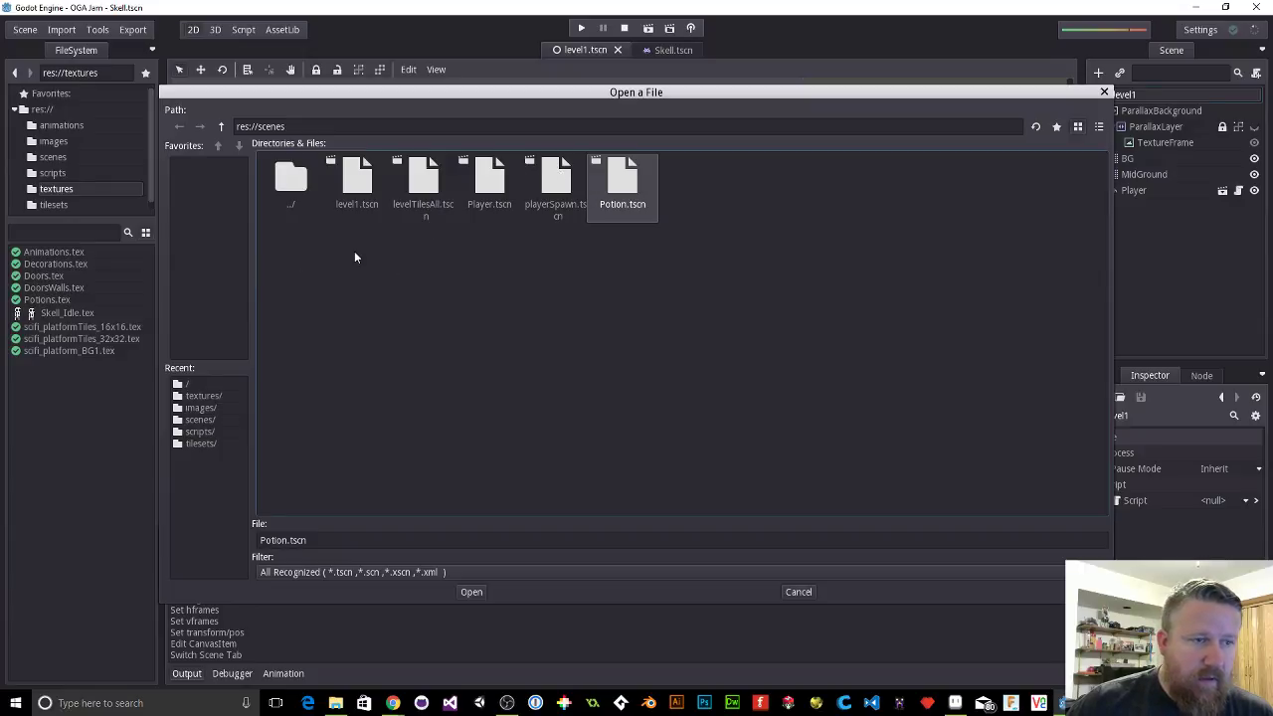
# Step: Find Skell.tscn in the project folders and move it from res:// into the scenes folder
pyautogui.click(50, 160)
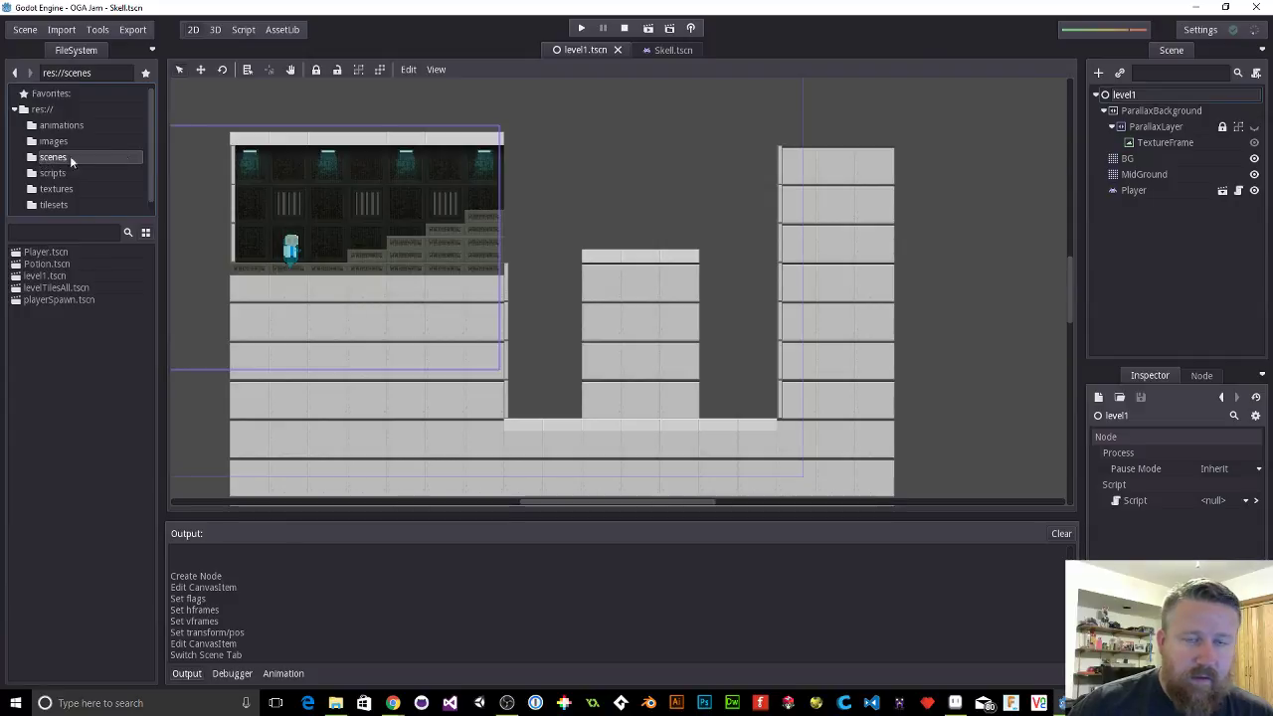
pyautogui.click(668, 52)
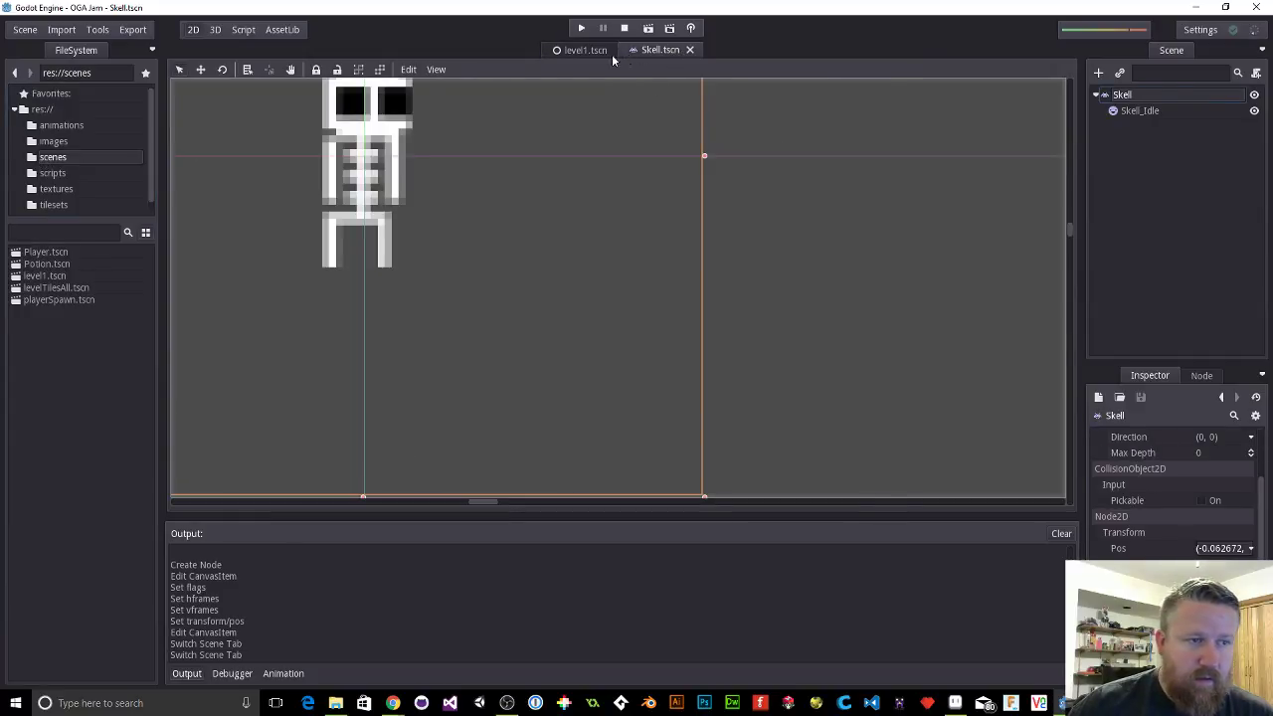
pyautogui.click(49, 189)
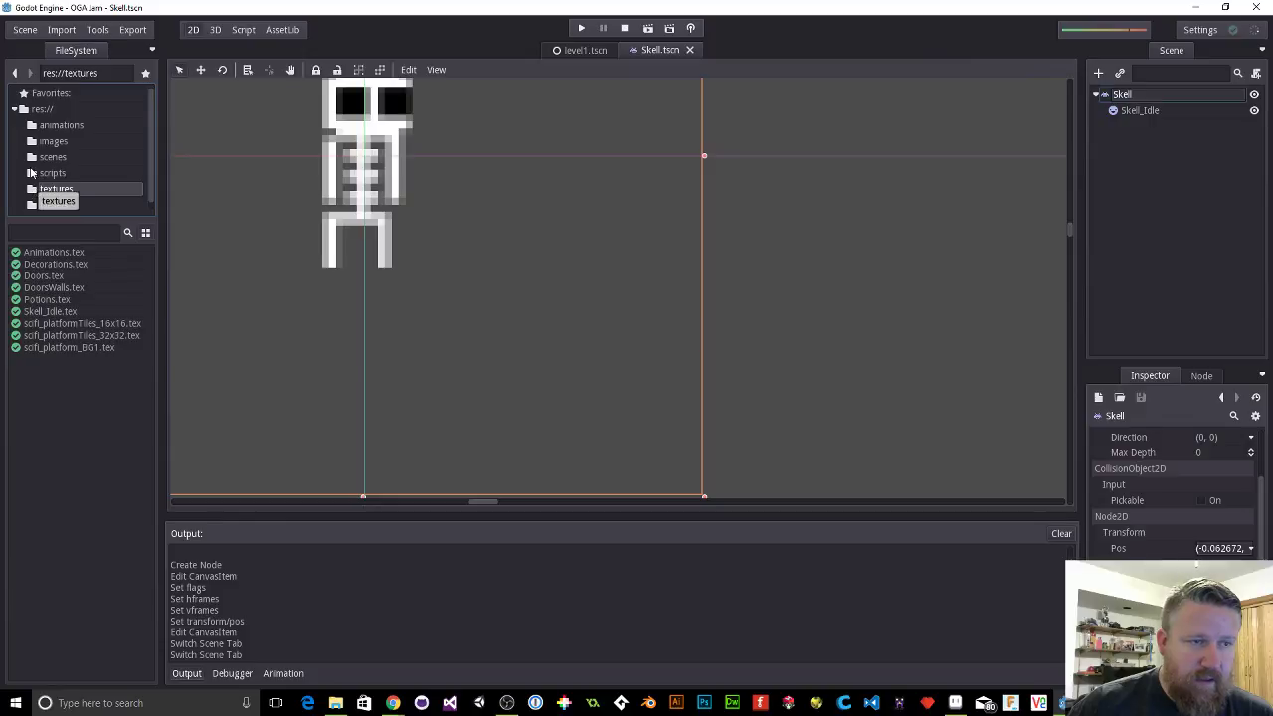
pyautogui.click(31, 143)
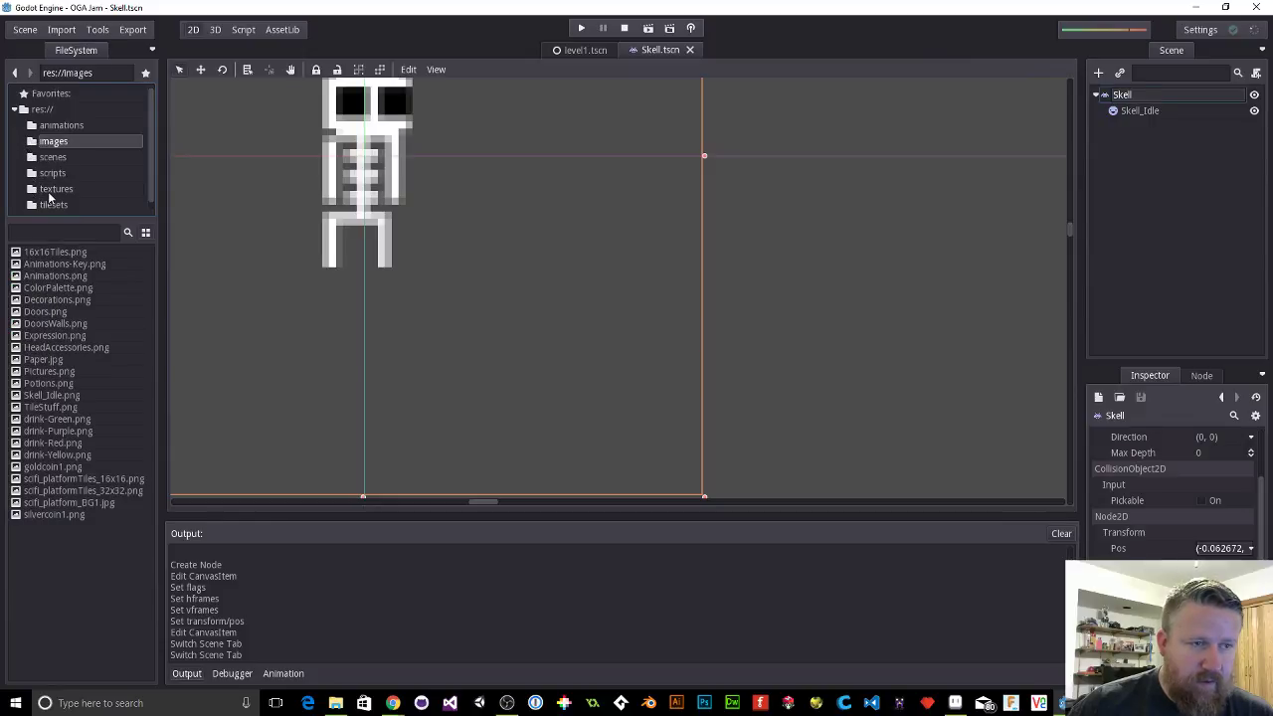
pyautogui.click(31, 205)
pyautogui.click(35, 190)
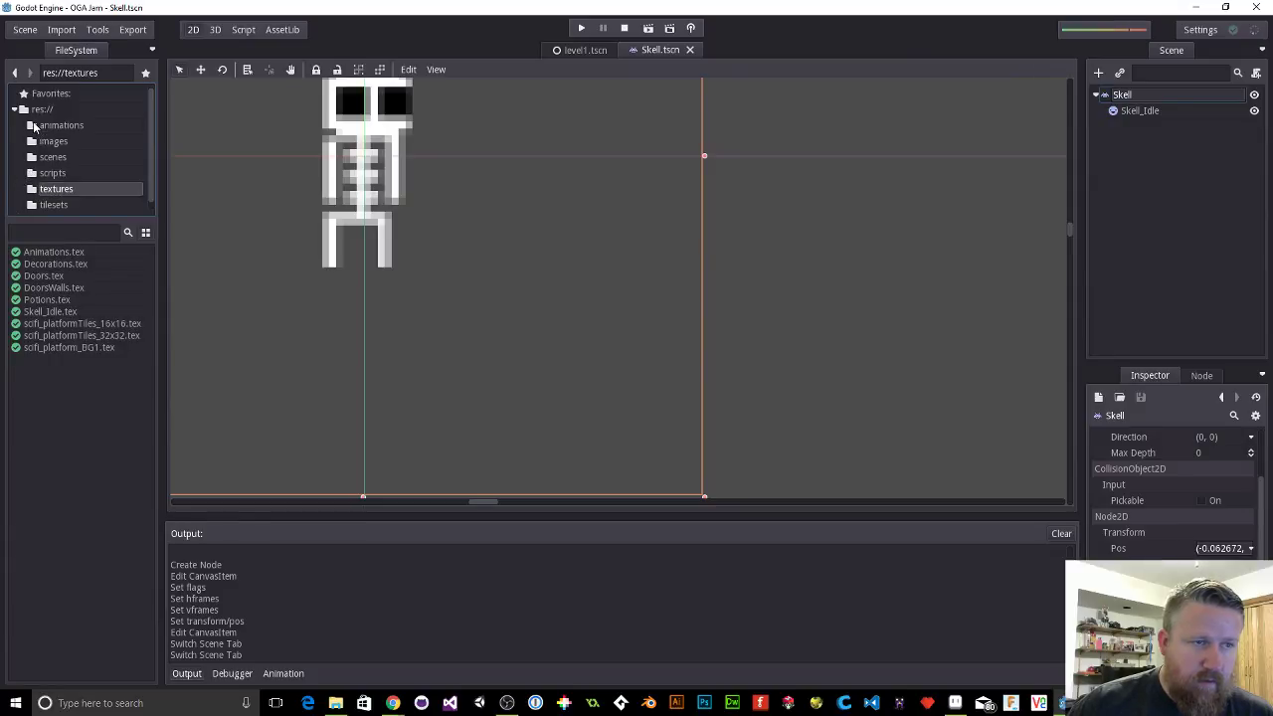
pyautogui.click(36, 127)
pyautogui.click(34, 110)
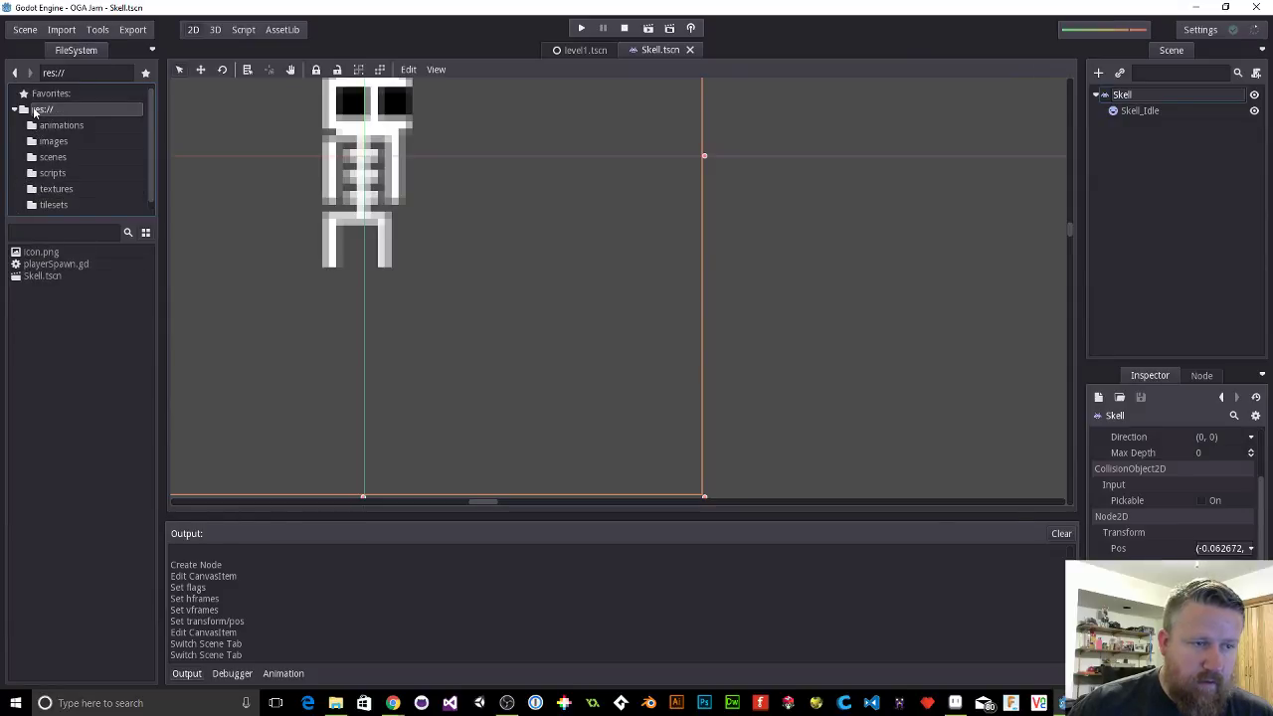
pyautogui.moveTo(24, 278); pyautogui.dragTo(64, 164)
pyautogui.click(40, 157)
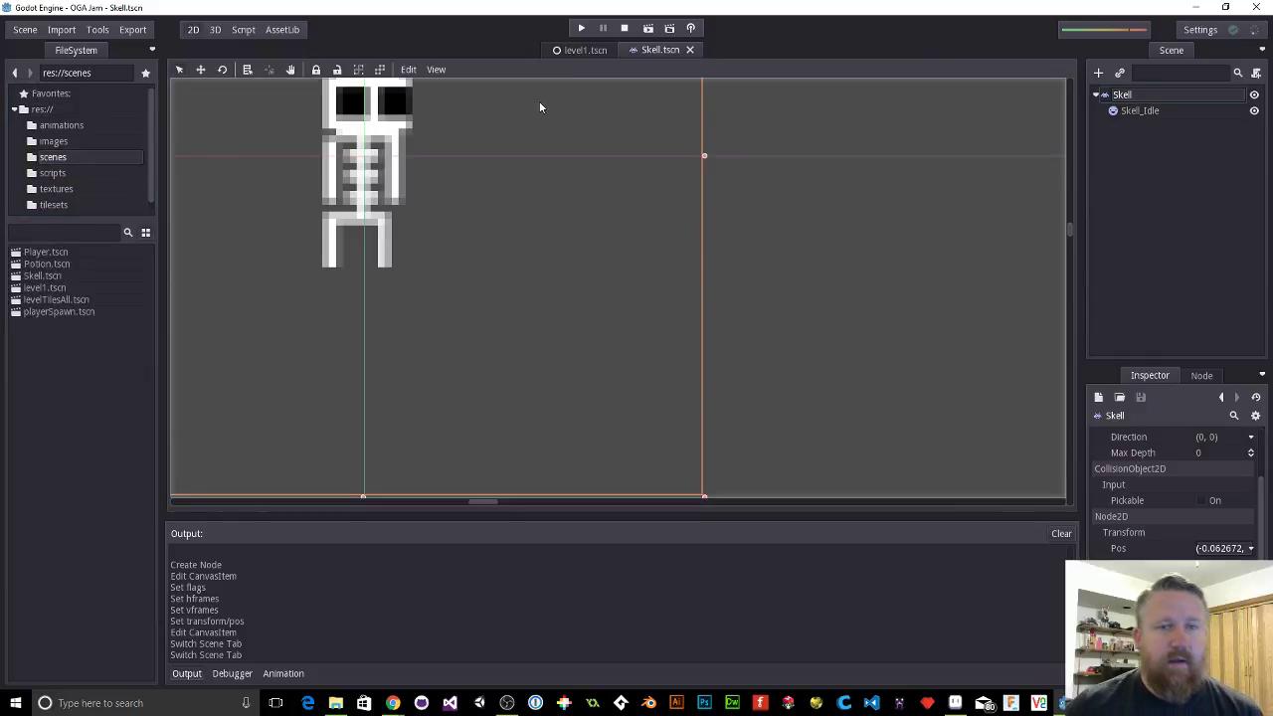
# Step: Instance Skell.tscn under the level1 root and place it on the floor beside the Player
pyautogui.click(588, 49)
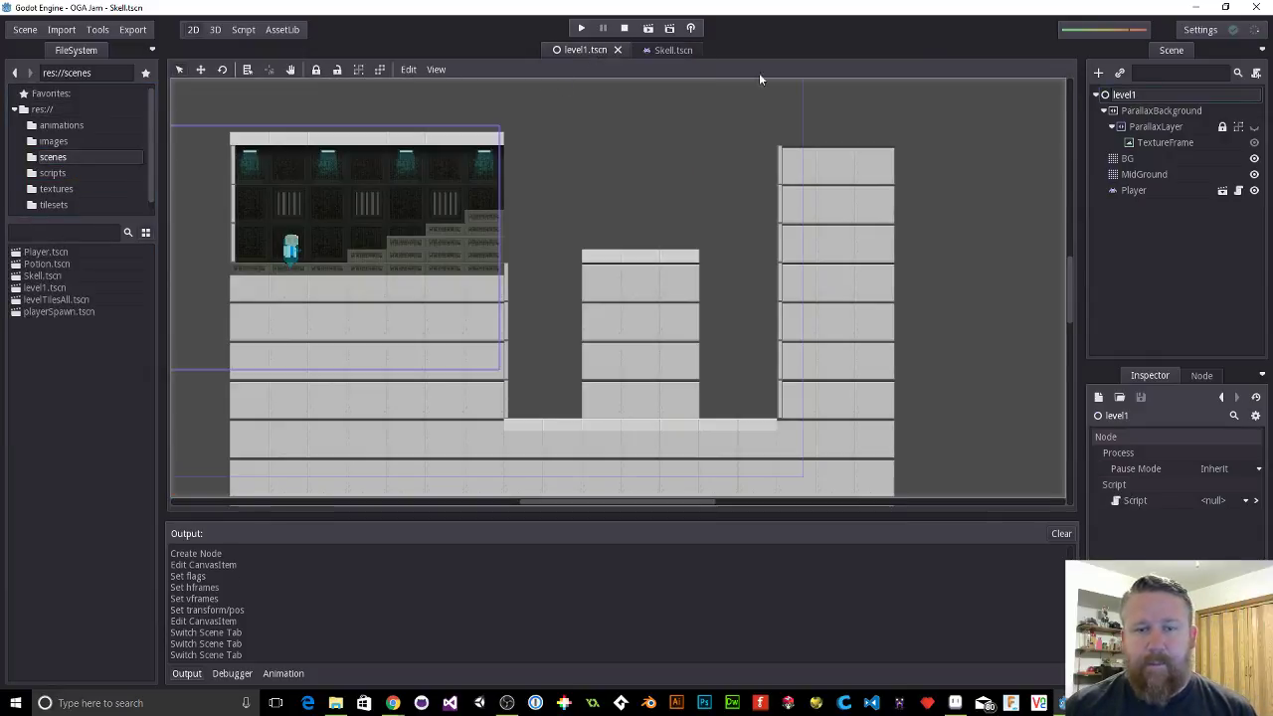
pyautogui.click(1120, 73)
pyautogui.doubleClick(677, 187)
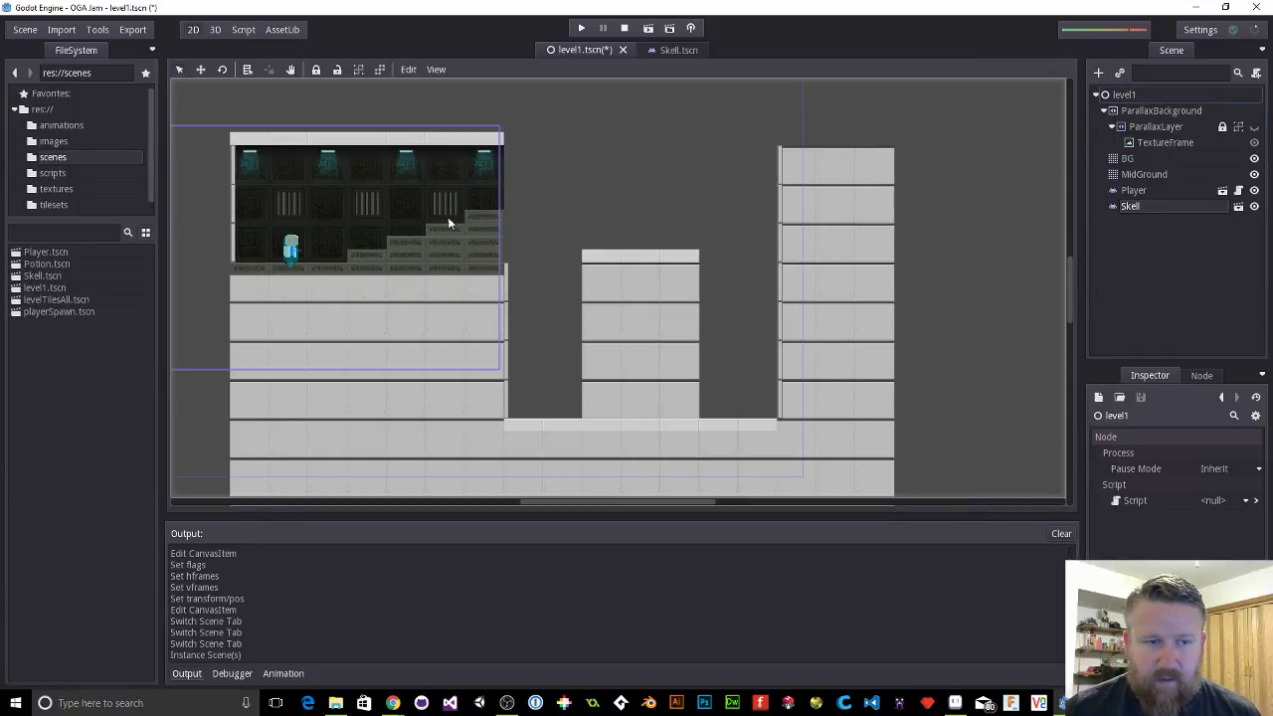
pyautogui.moveTo(211, 108); pyautogui.dragTo(520, 245)
pyautogui.moveTo(287, 144); pyautogui.dragTo(644, 410)
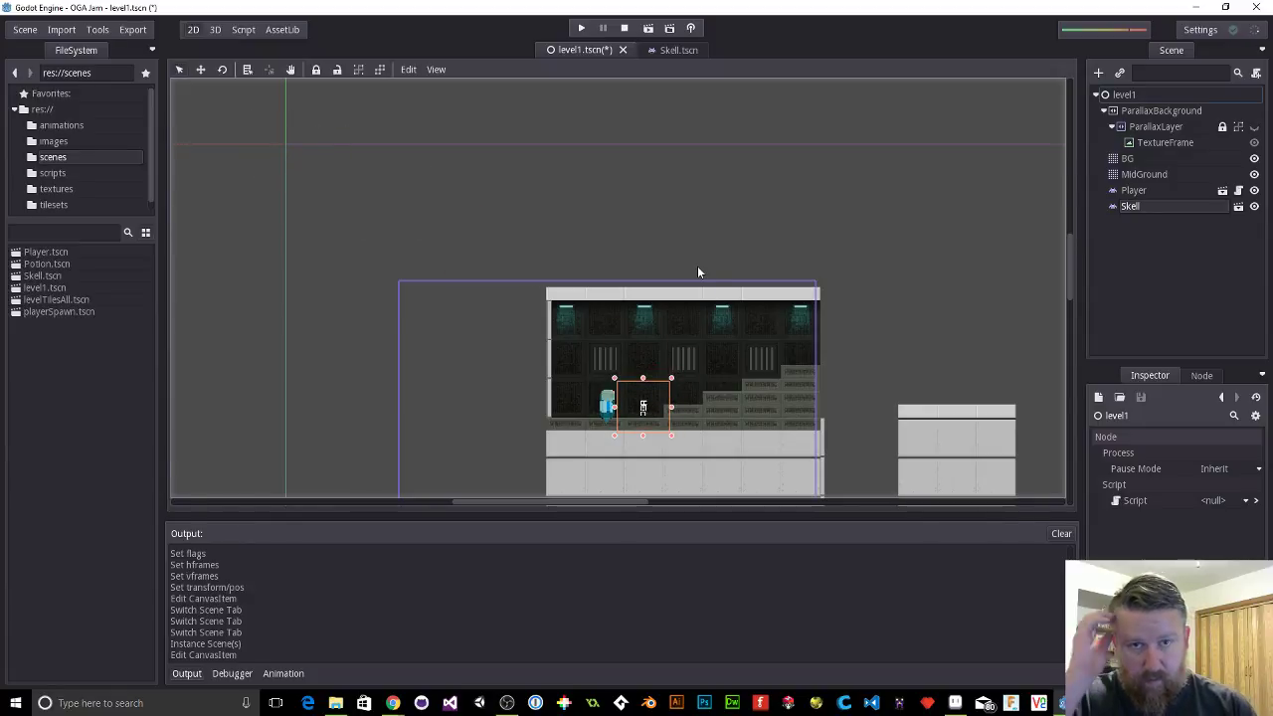
# Step: Run the game, walk the player right and left to compare it with the skeleton, and close the game window
pyautogui.press('F5')
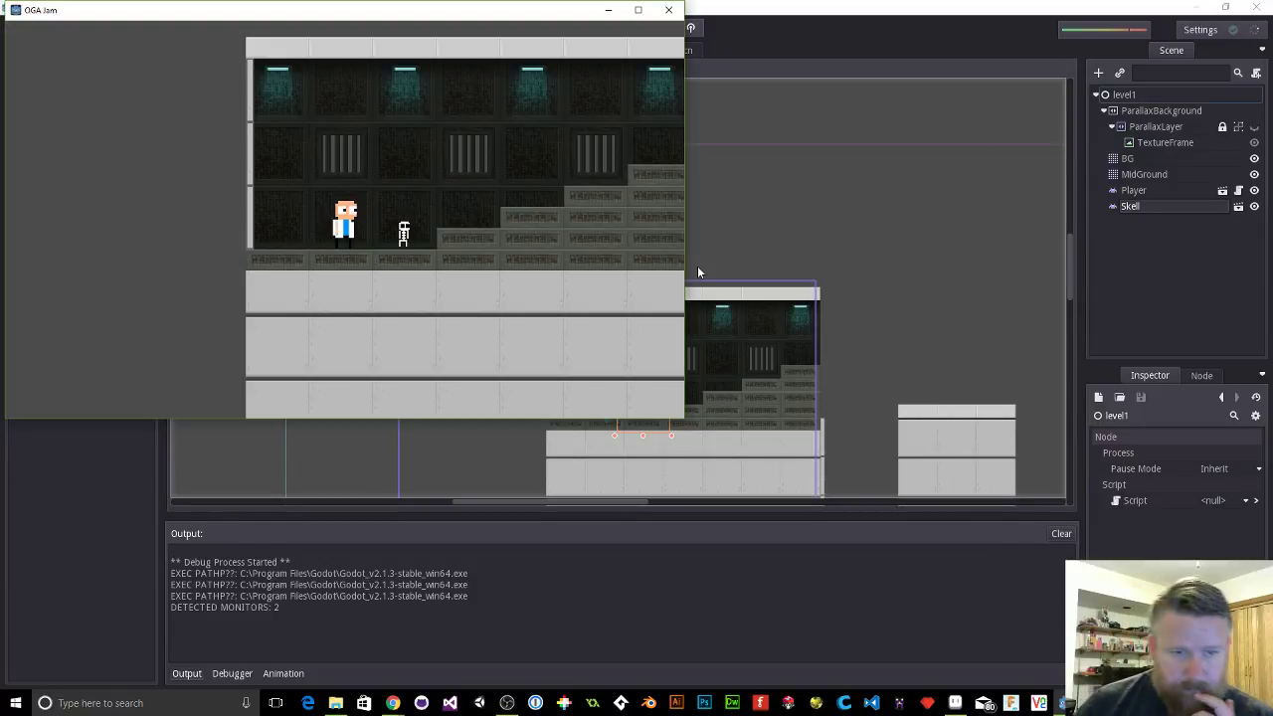
pyautogui.press('Right')
pyautogui.press('Left')
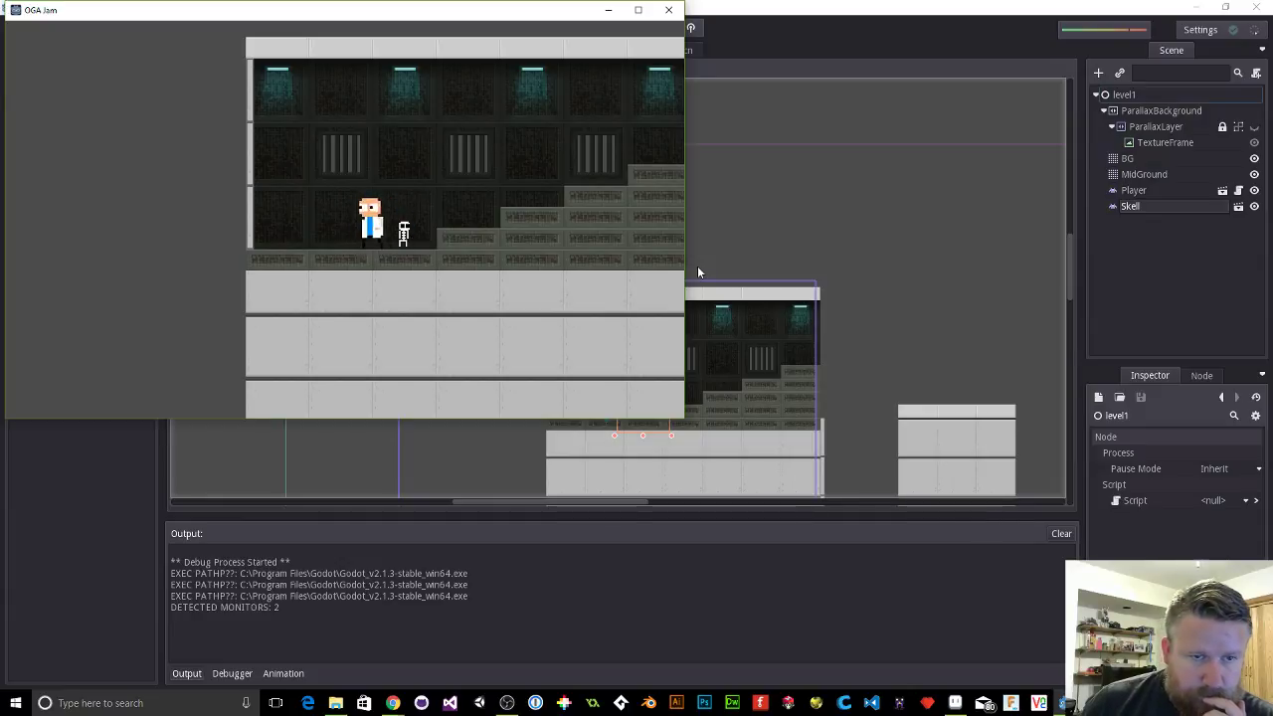
pyautogui.click(668, 9)
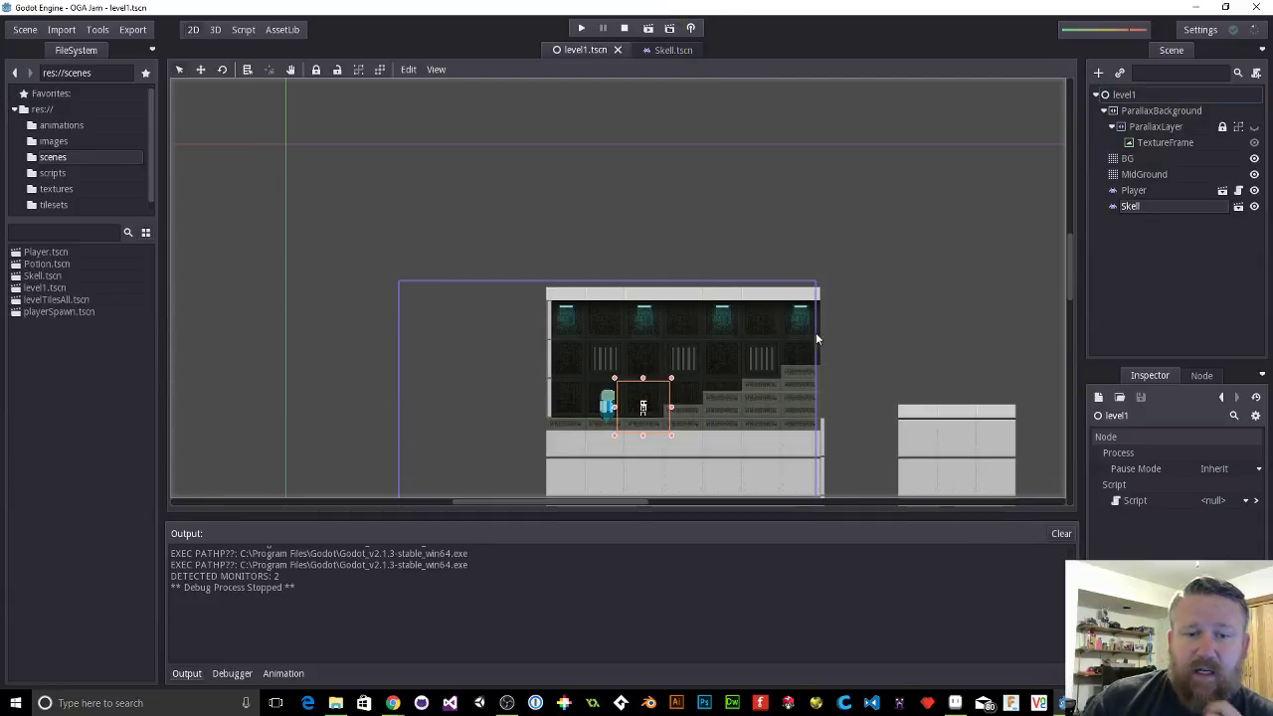
# Step: Scale the Skell_Idle sprite in the Skell scene to twice its size and save the scene
pyautogui.click(673, 49)
pyautogui.moveTo(800, 165); pyautogui.dragTo(966, 338)
pyautogui.click(1145, 112)
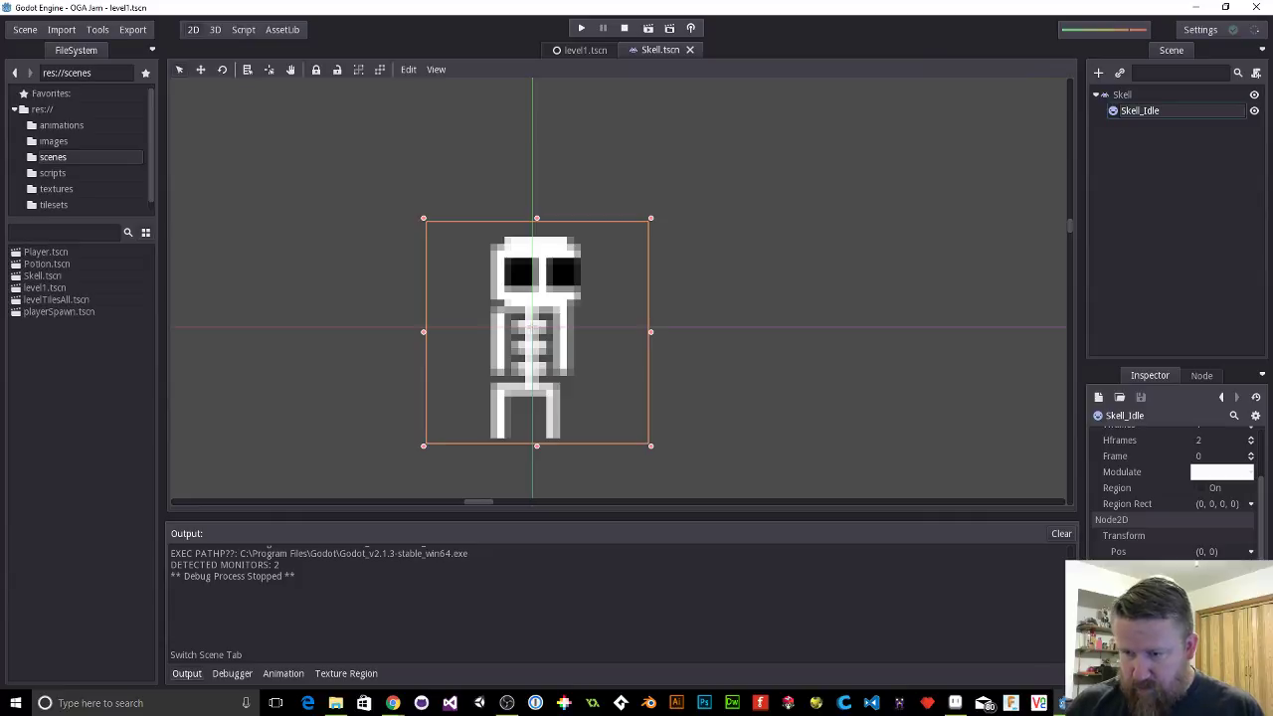
pyautogui.press('Return')
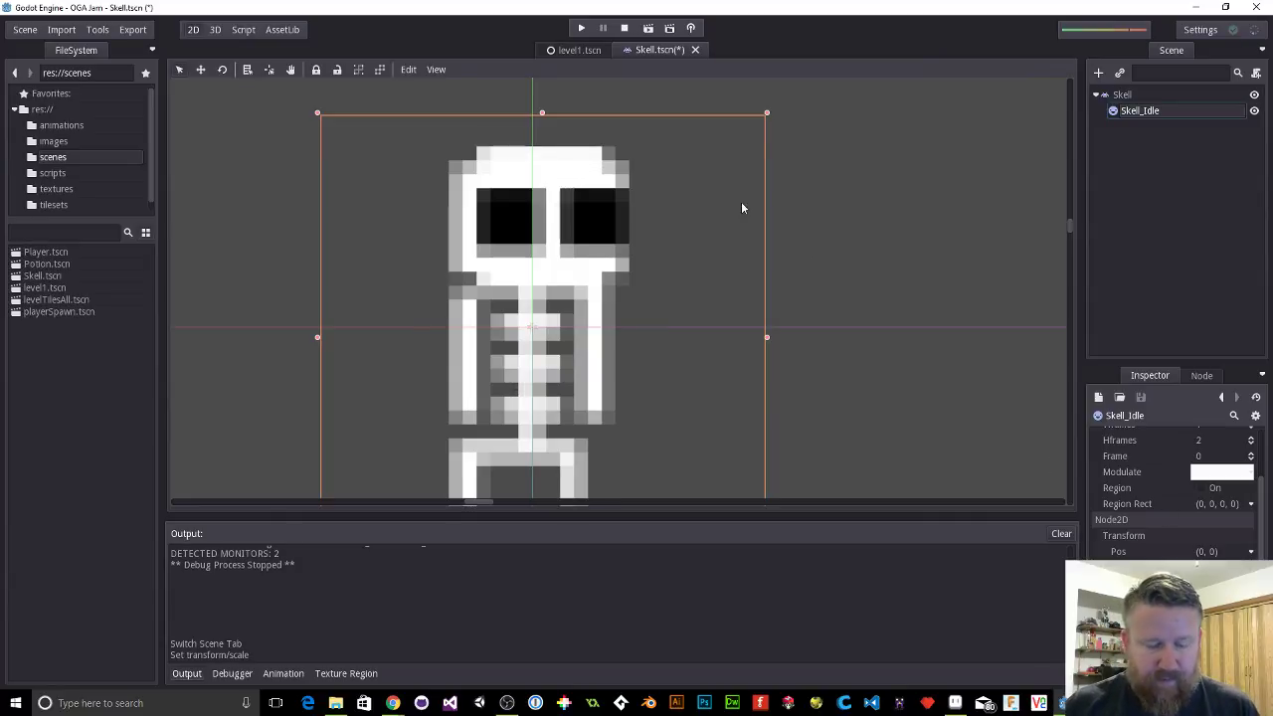
pyautogui.click(571, 50)
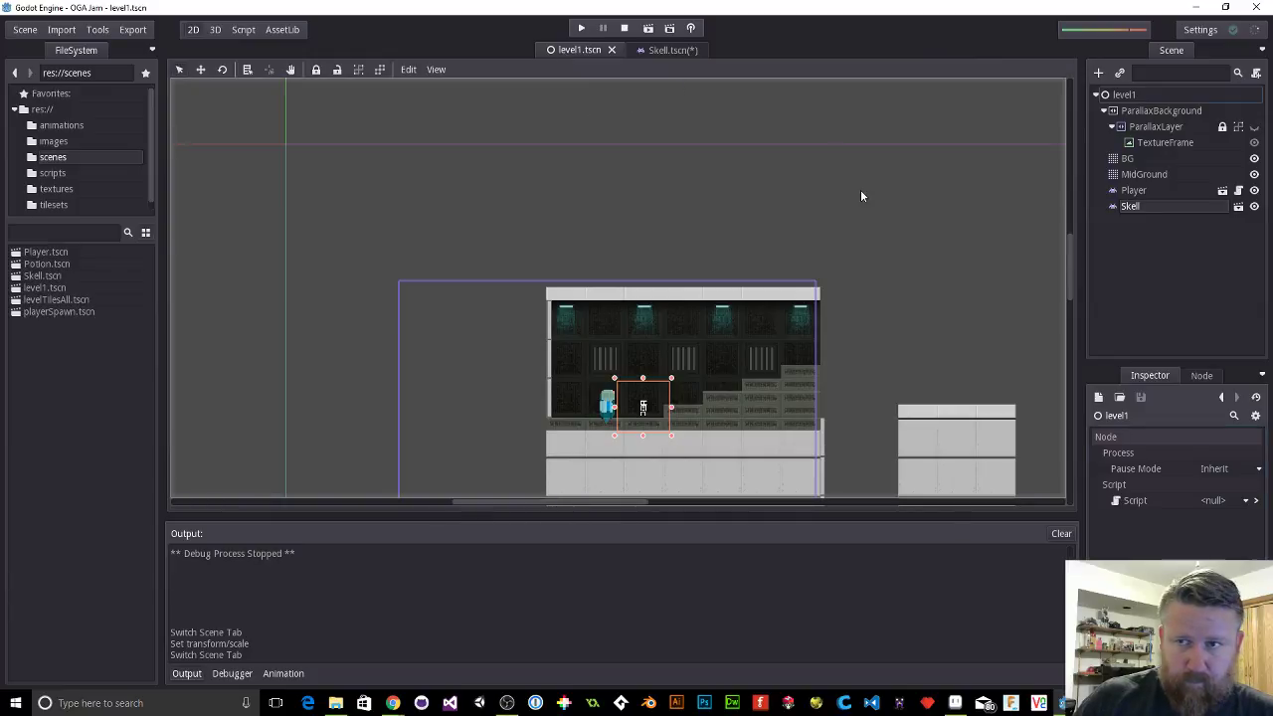
pyautogui.click(666, 51)
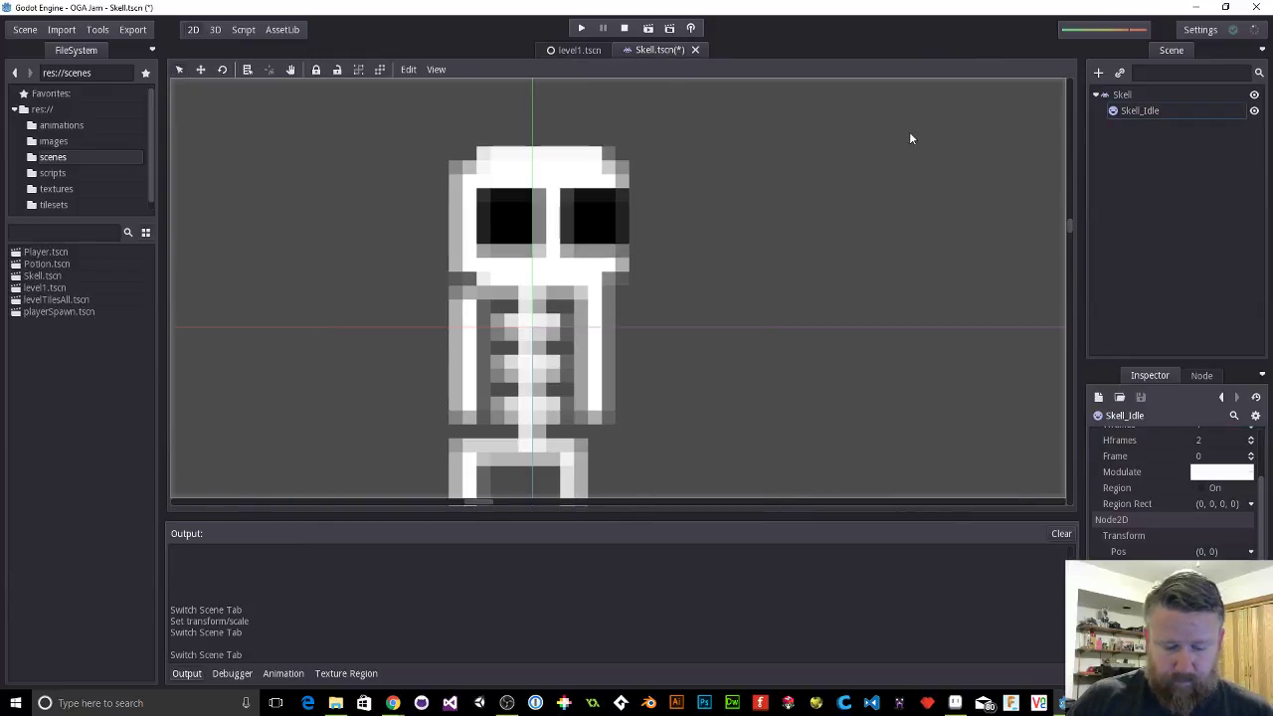
pyautogui.hotkey('ctrl', 's')
# Step: Replace the Skell instance in level1 with a new instance of Skell.tscn placed on the floor beside the Player
pyautogui.click(576, 50)
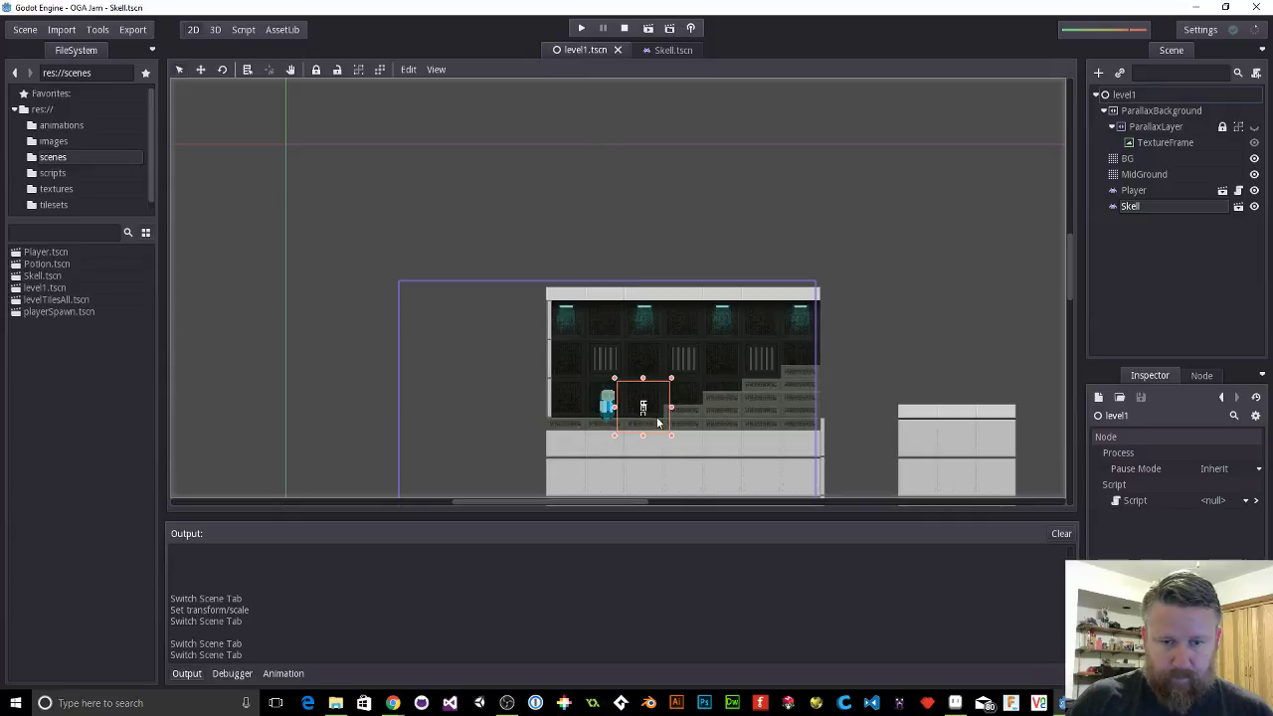
pyautogui.moveTo(656, 422); pyautogui.dragTo(668, 391)
pyautogui.press('Delete')
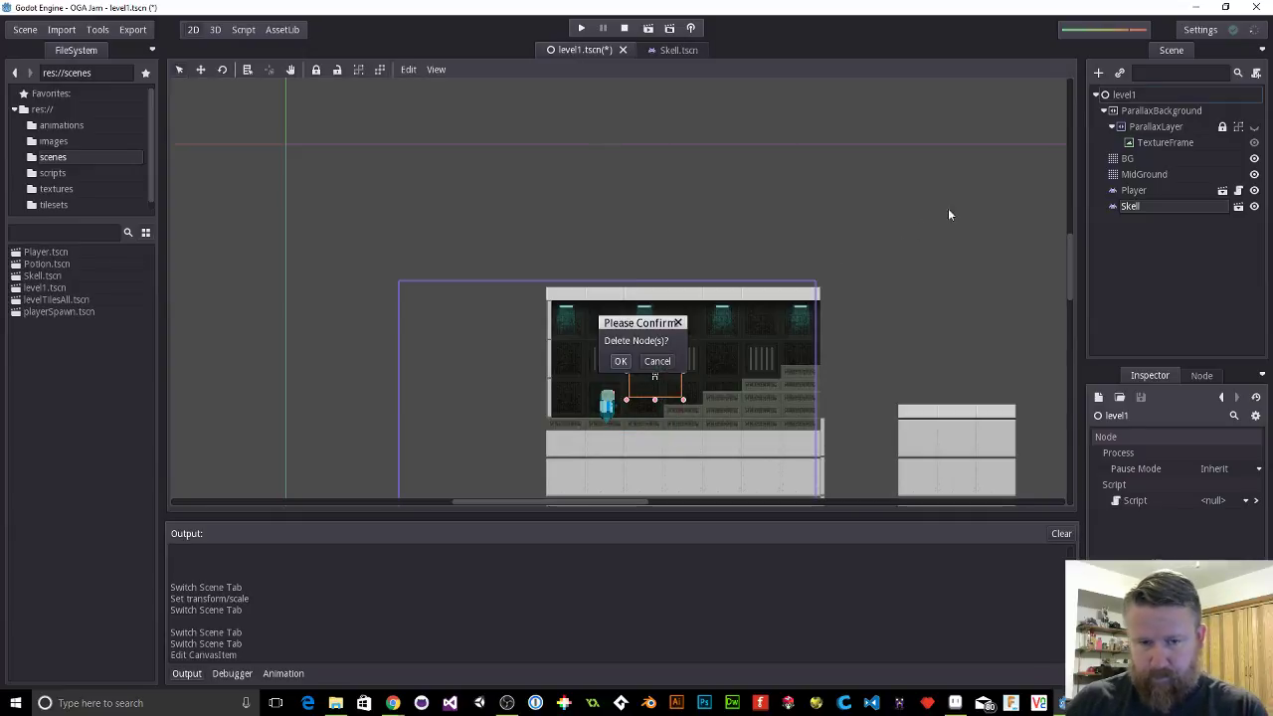
pyautogui.click(620, 361)
pyautogui.click(1119, 73)
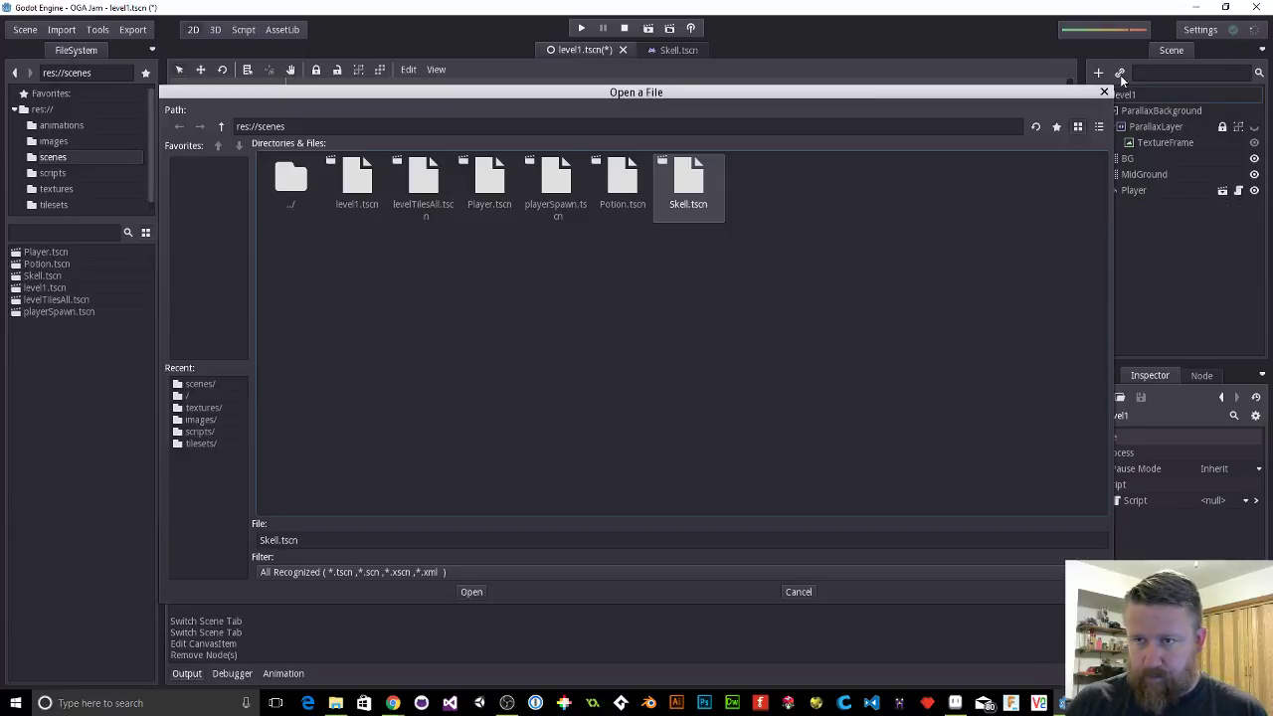
pyautogui.doubleClick(688, 181)
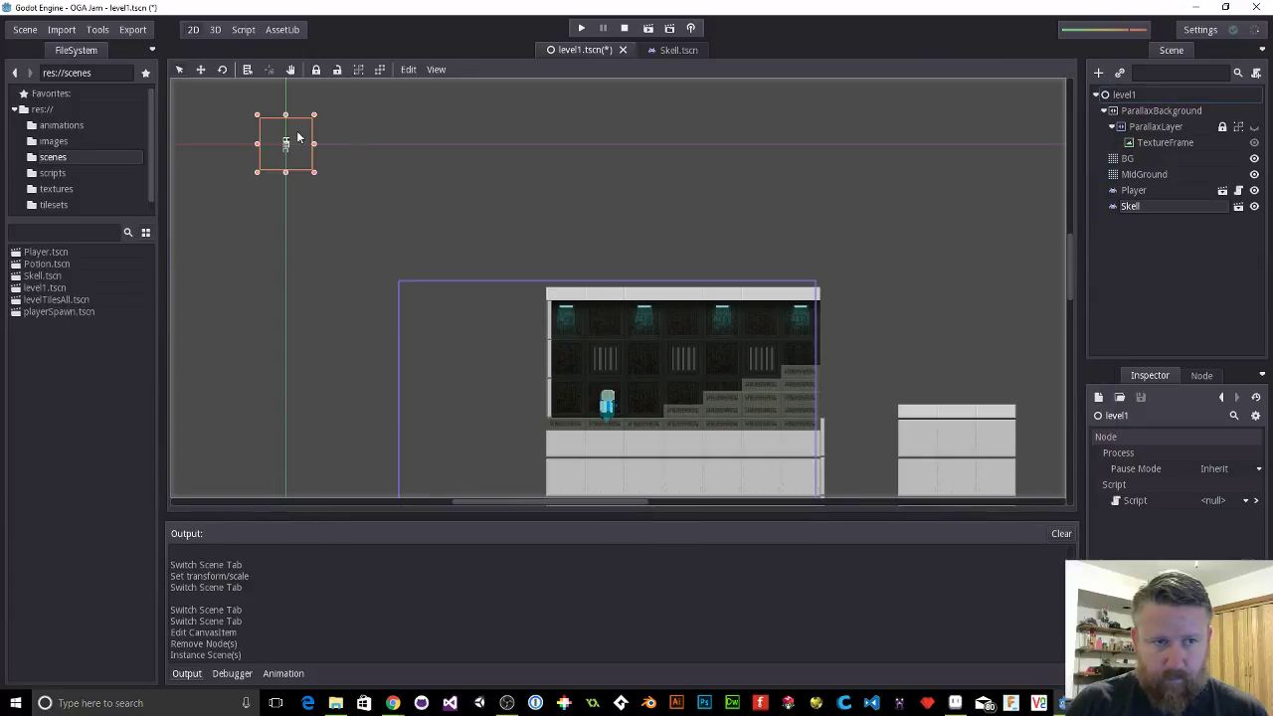
pyautogui.moveTo(296, 138); pyautogui.dragTo(647, 403)
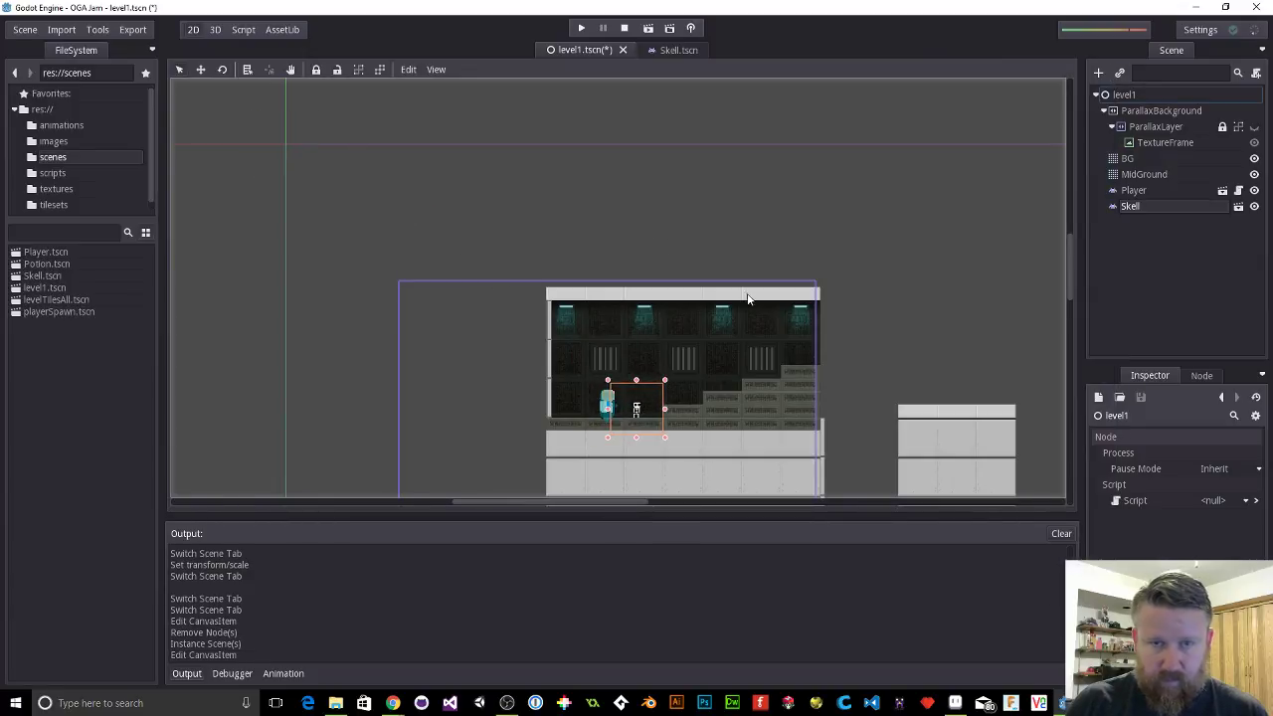
# Step: Set the scale of the root Skell node in the Skell scene to (2, 2) and save the scene
pyautogui.click(676, 50)
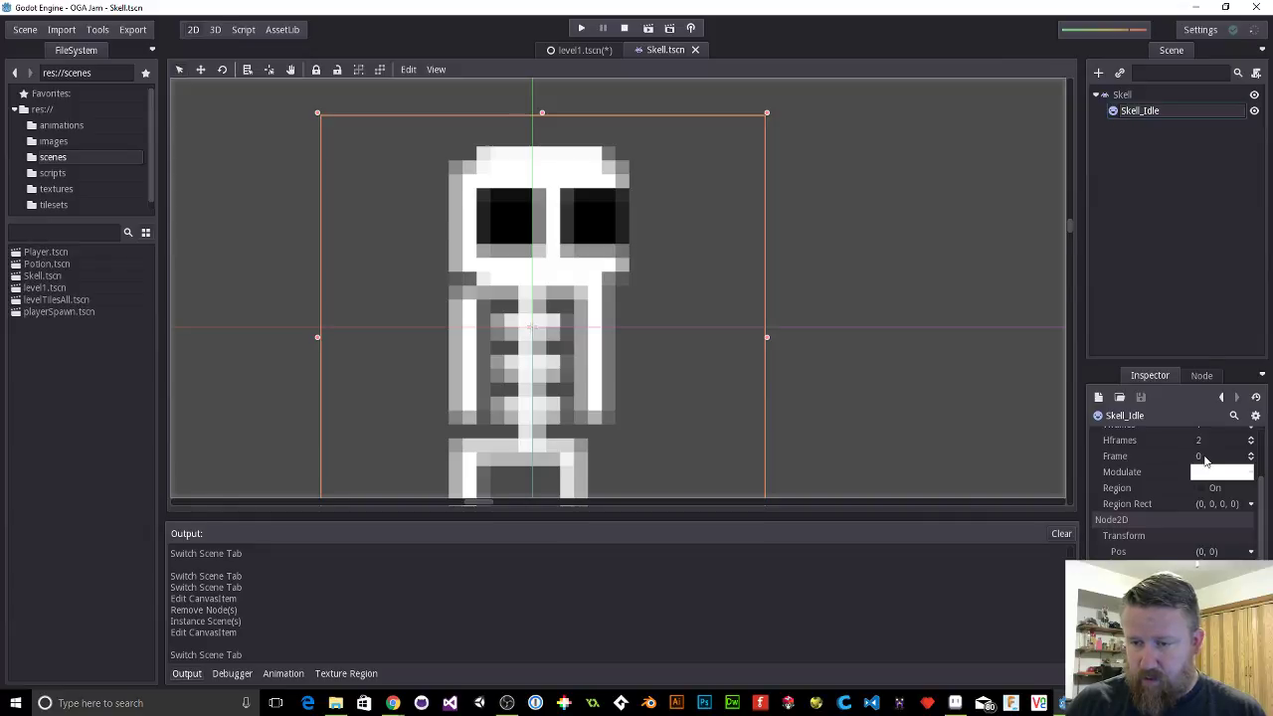
pyautogui.scroll(3, 1163, 488)
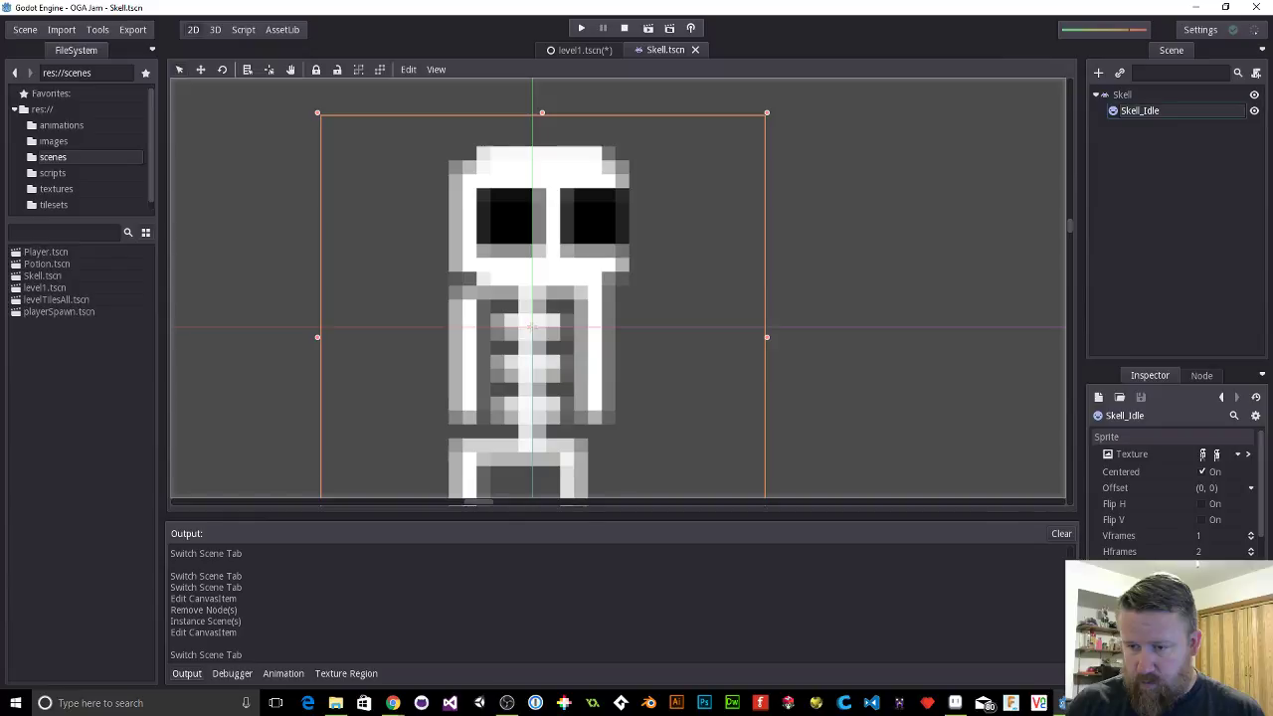
pyautogui.click(1122, 94)
pyautogui.scroll(-1, 1175, 461)
pyautogui.scroll(-3, 1175, 460)
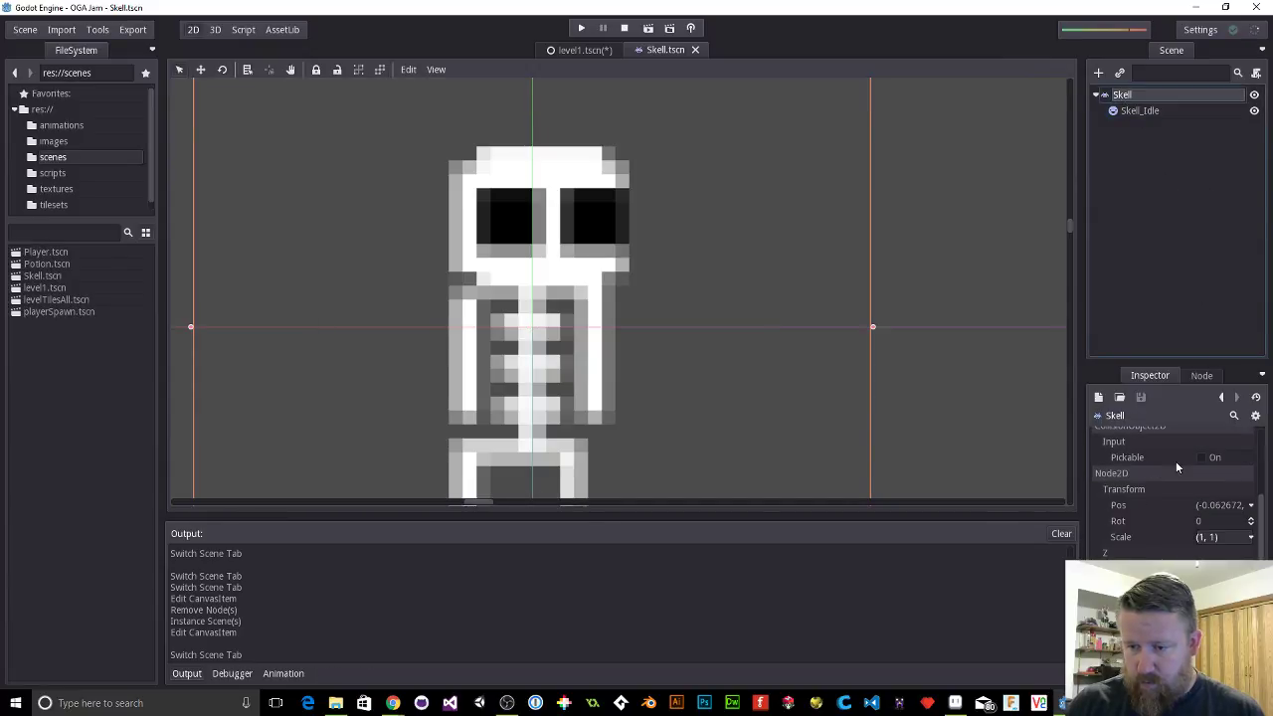
pyautogui.click(1210, 539)
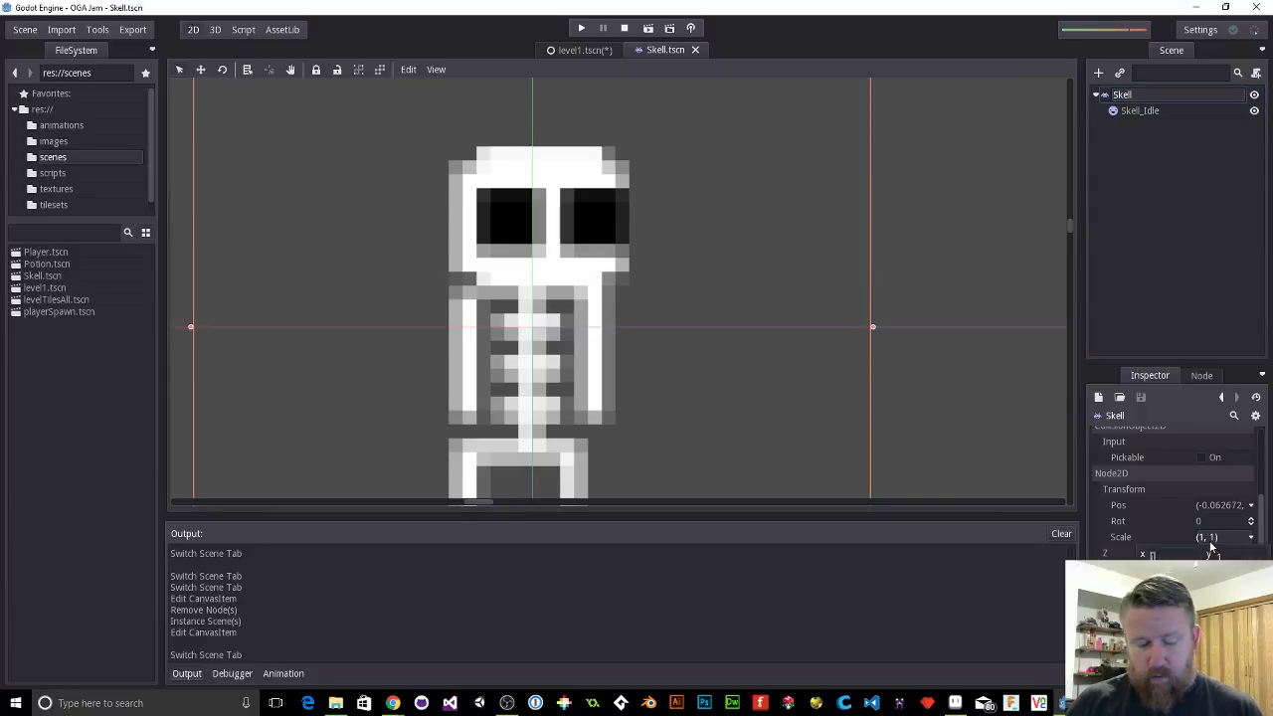
pyautogui.write('1')
pyautogui.press('Tab')
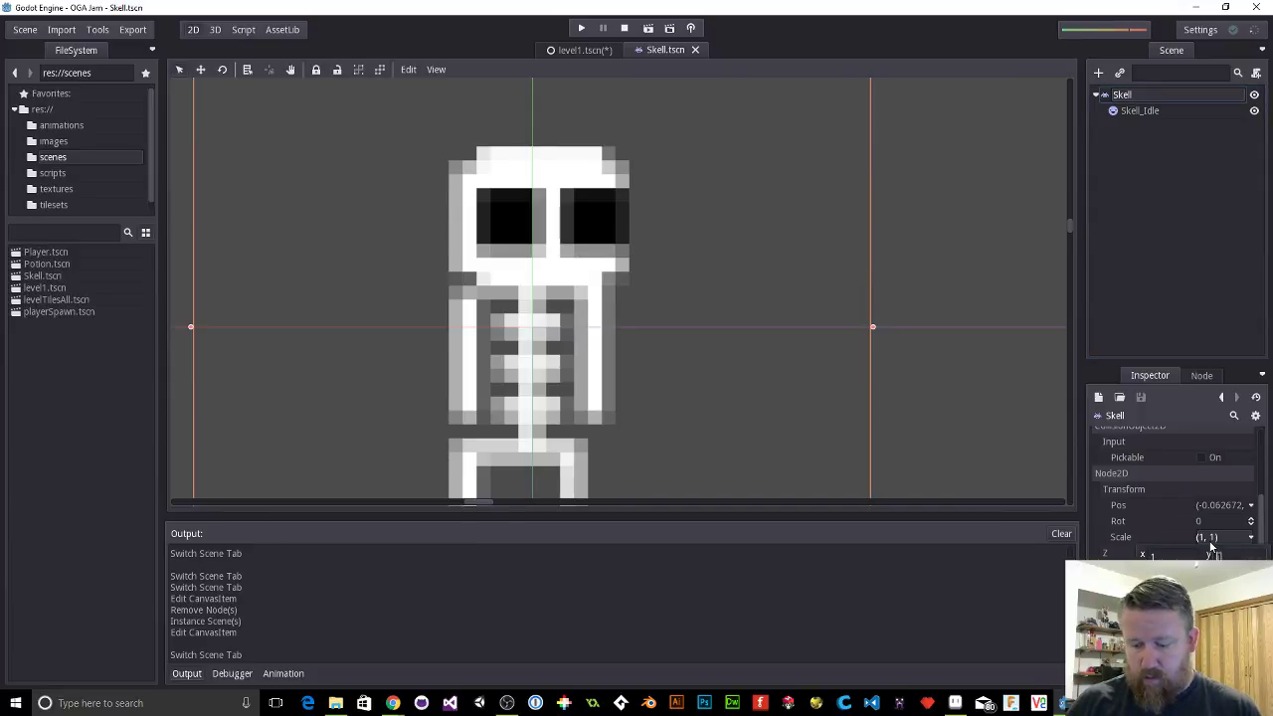
pyautogui.write('2')
pyautogui.press('Return')
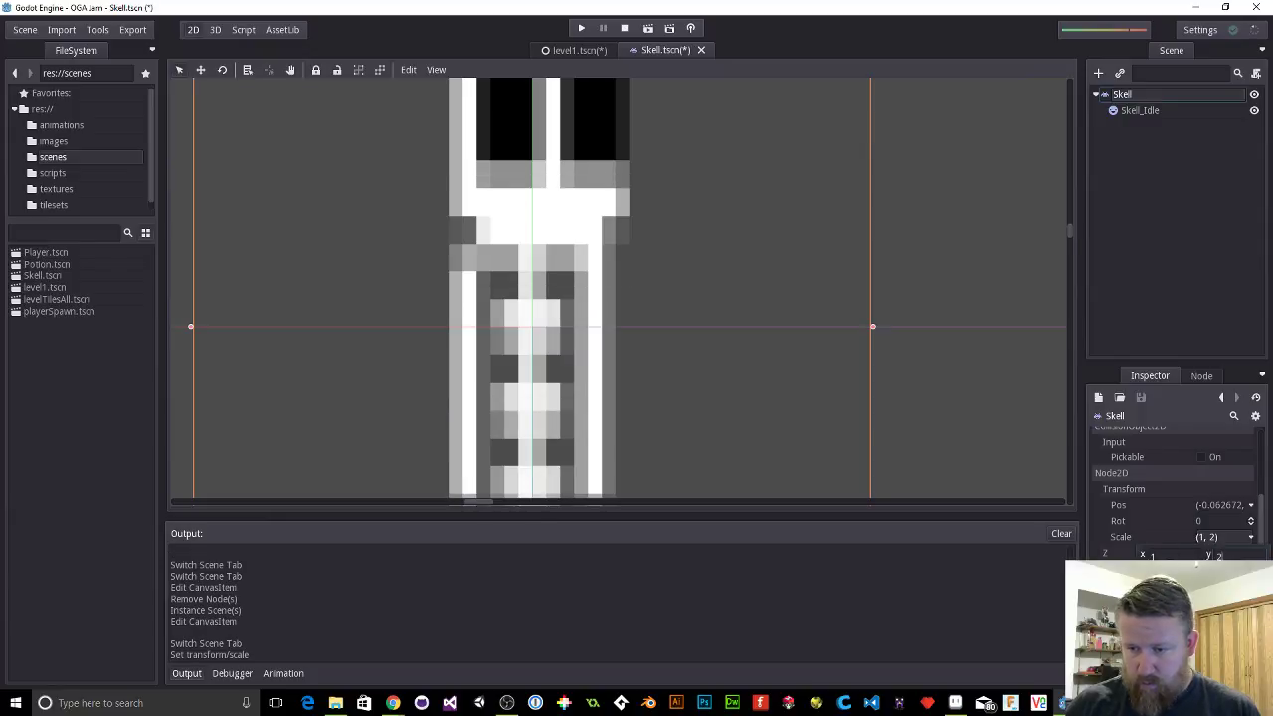
pyautogui.write('2')
pyautogui.press('Return')
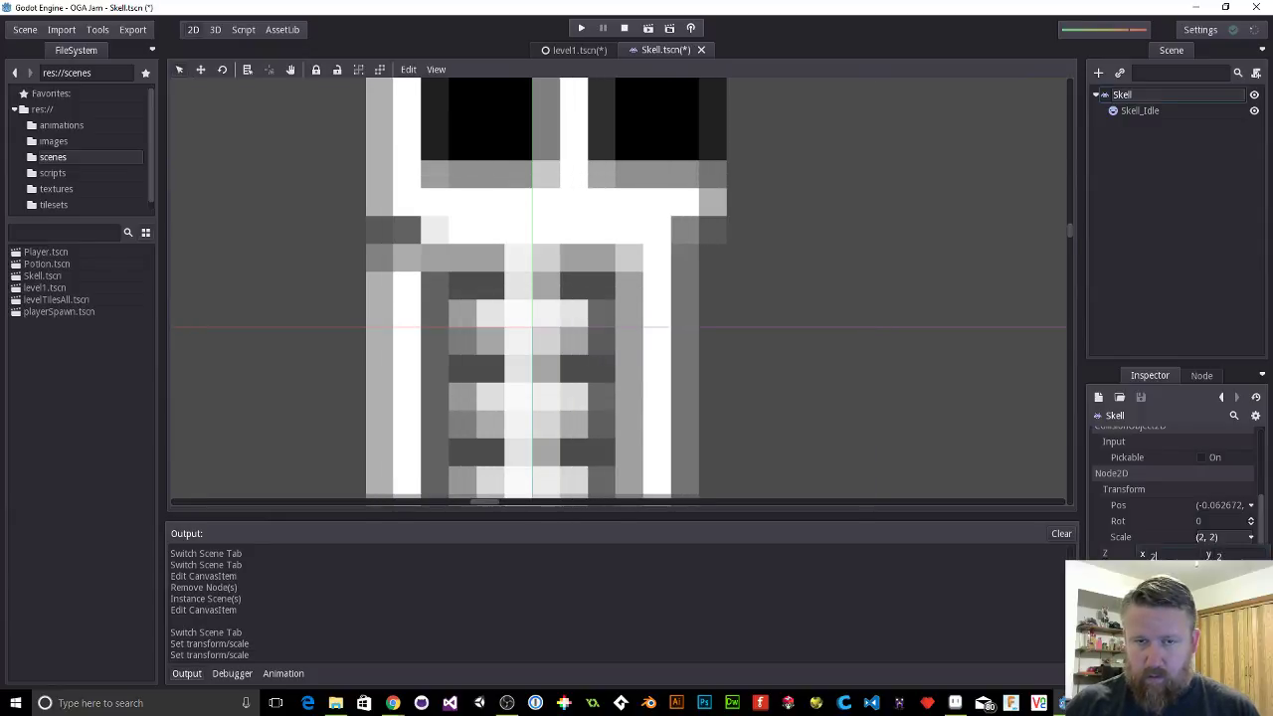
pyautogui.click(892, 339)
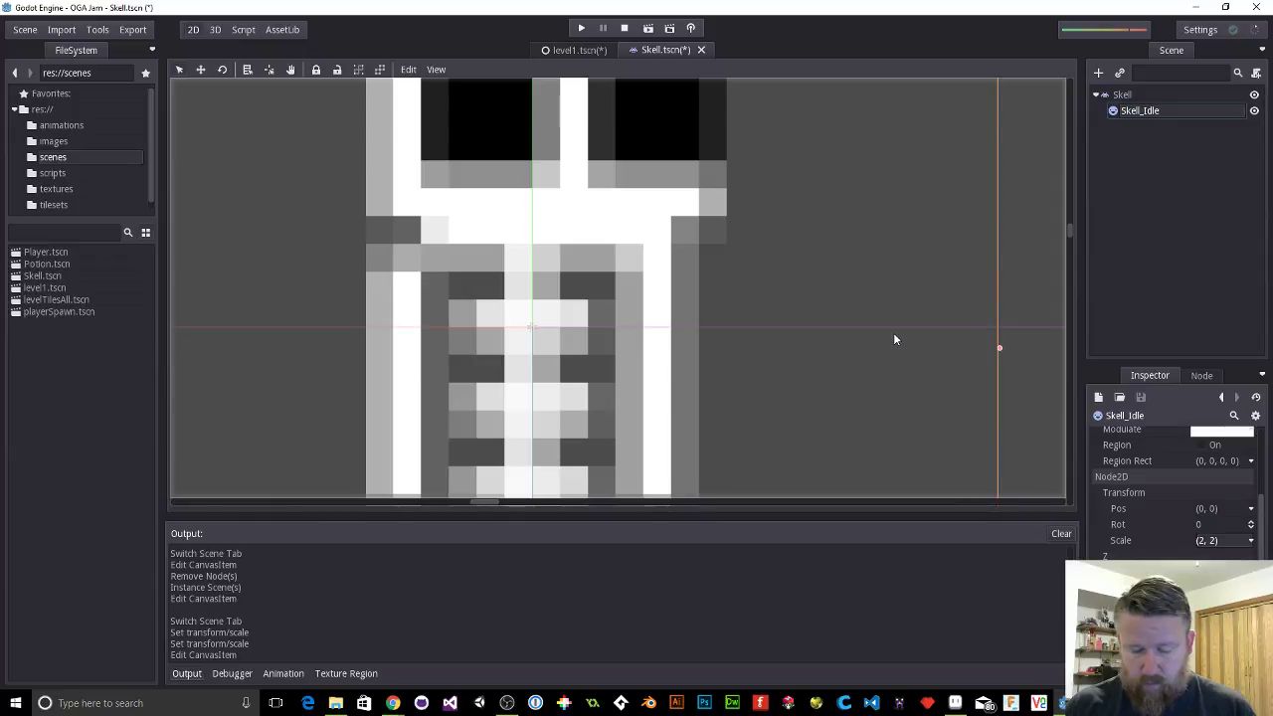
pyautogui.hotkey('ctrl', 's')
pyautogui.click(1112, 113)
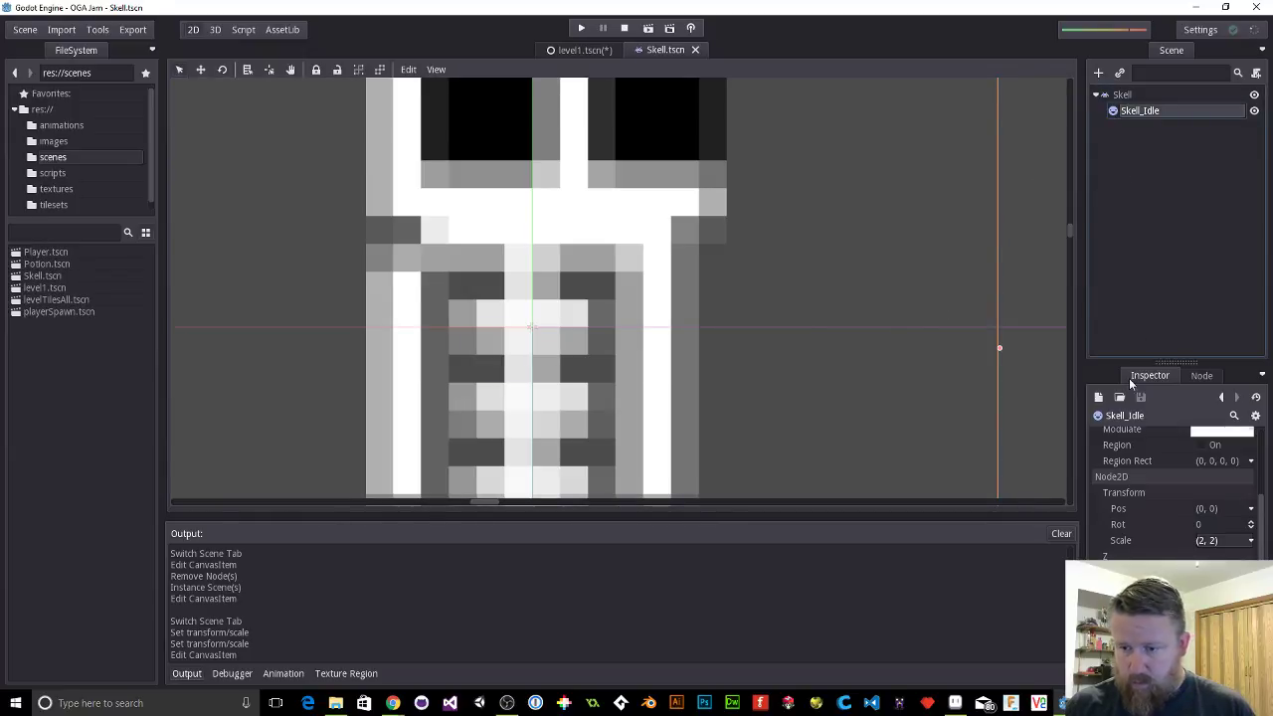
pyautogui.scroll(3, 1178, 547)
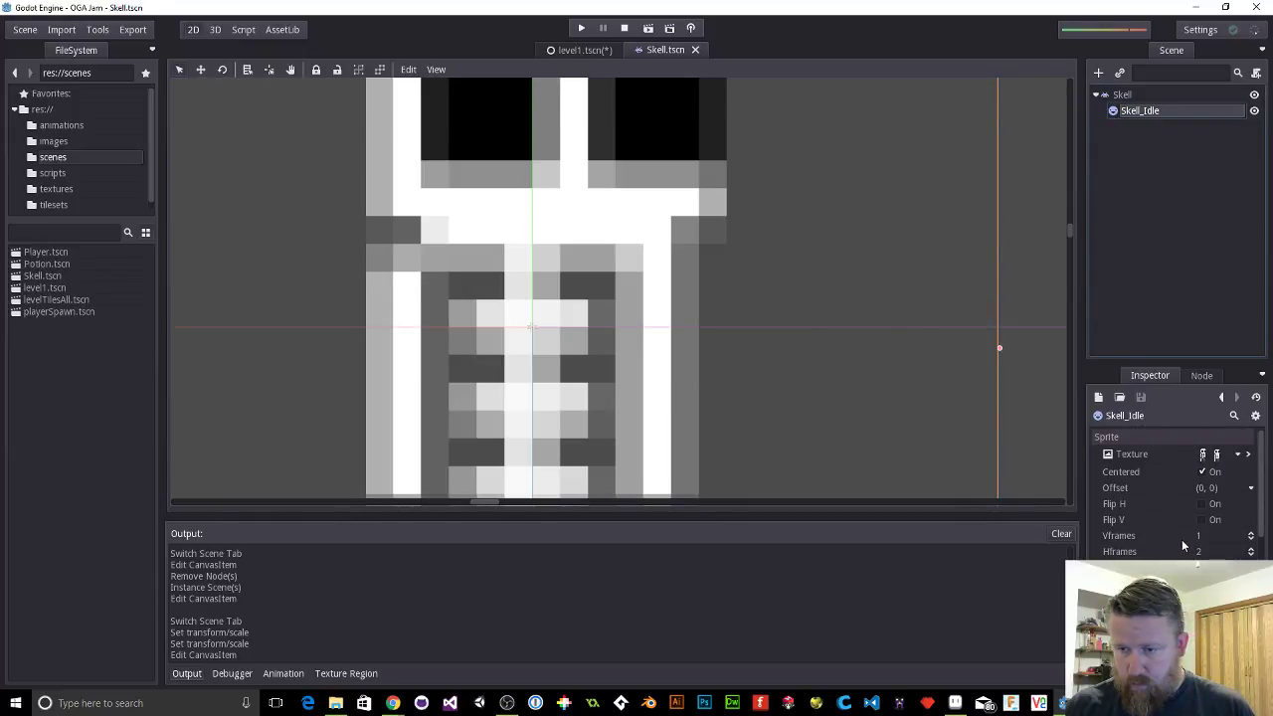
pyautogui.scroll(-6, 1183, 492)
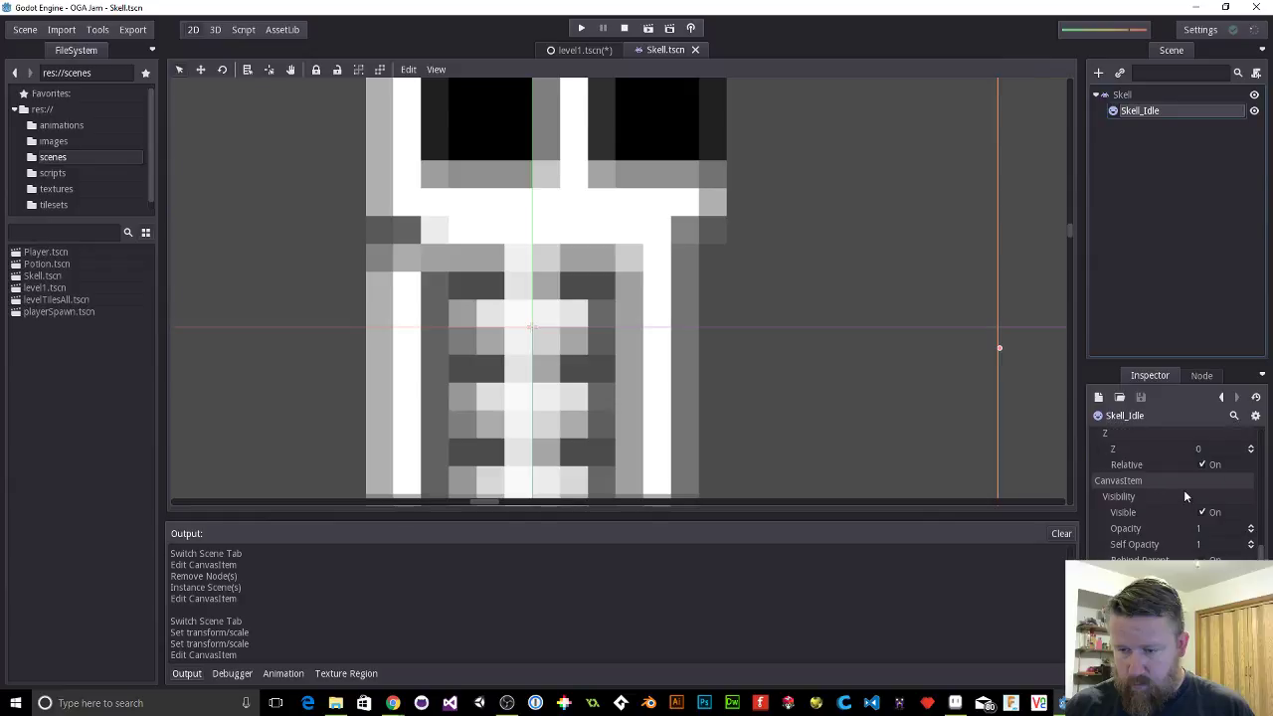
pyautogui.click(1126, 93)
pyautogui.scroll(3, 1181, 540)
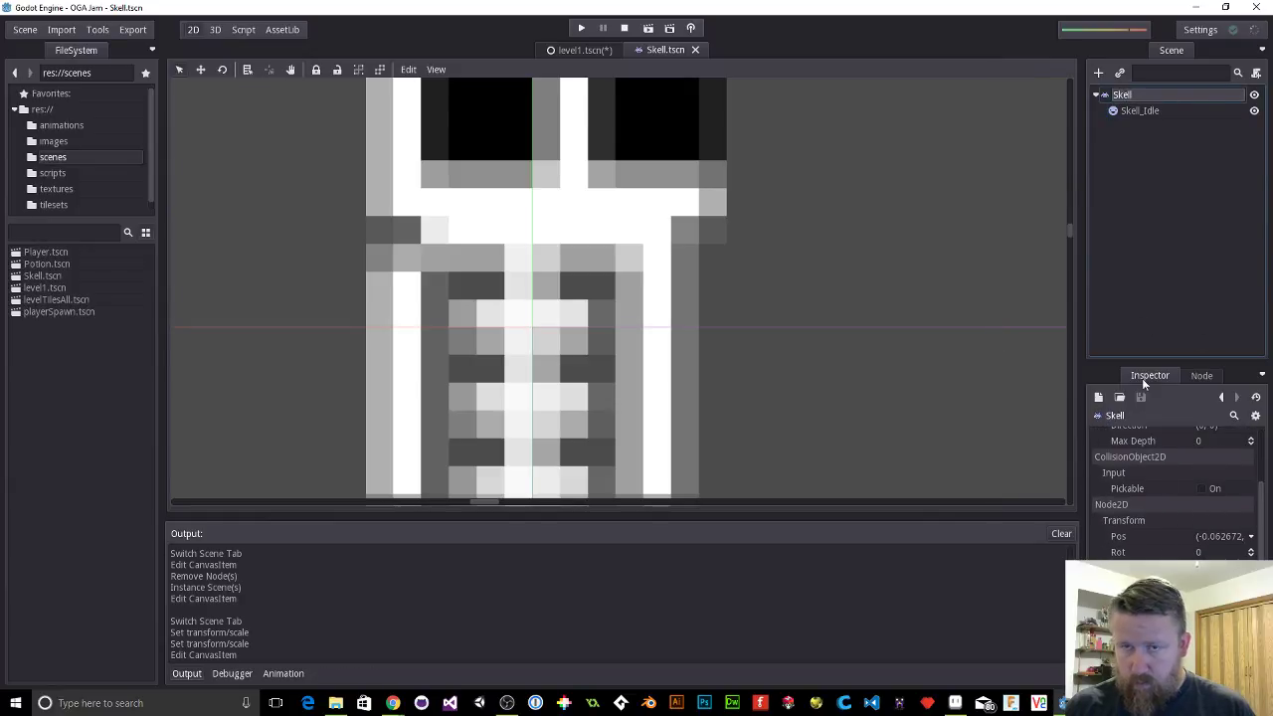
# Step: Delete the Skell node from level1 and instance Skell.tscn again, placing it on the floor beside the Player
pyautogui.click(576, 51)
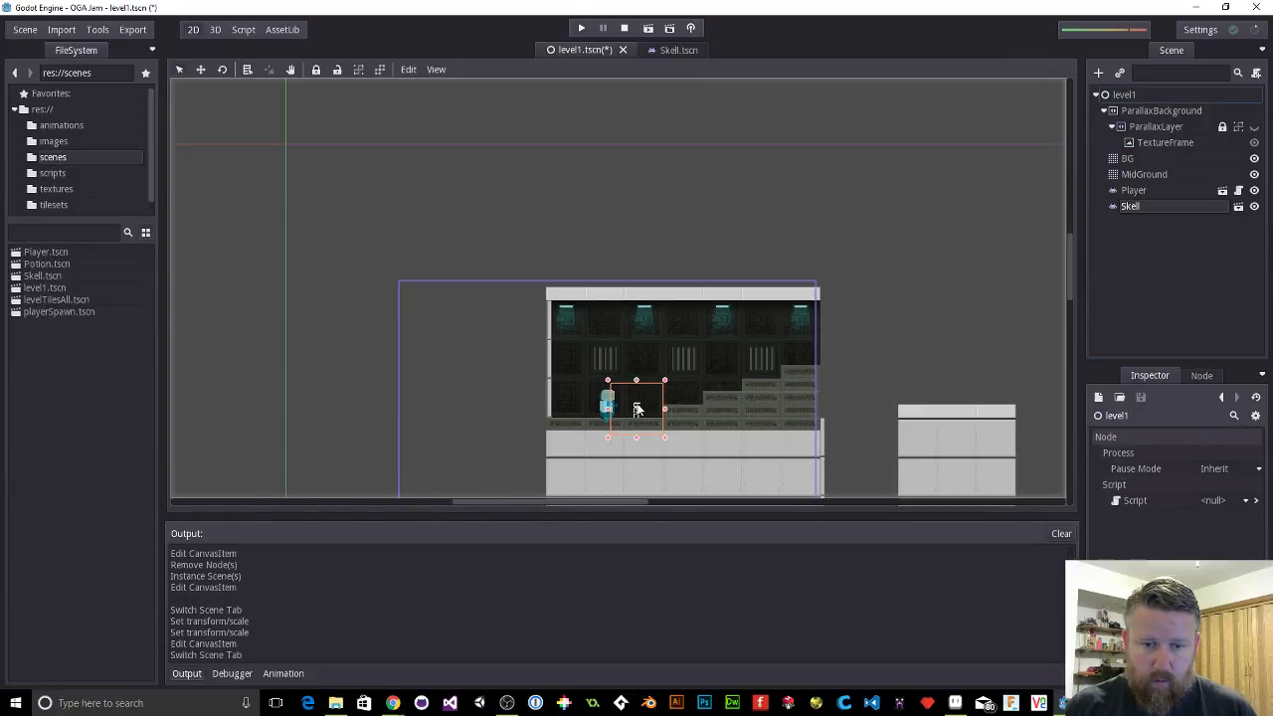
pyautogui.press('Delete')
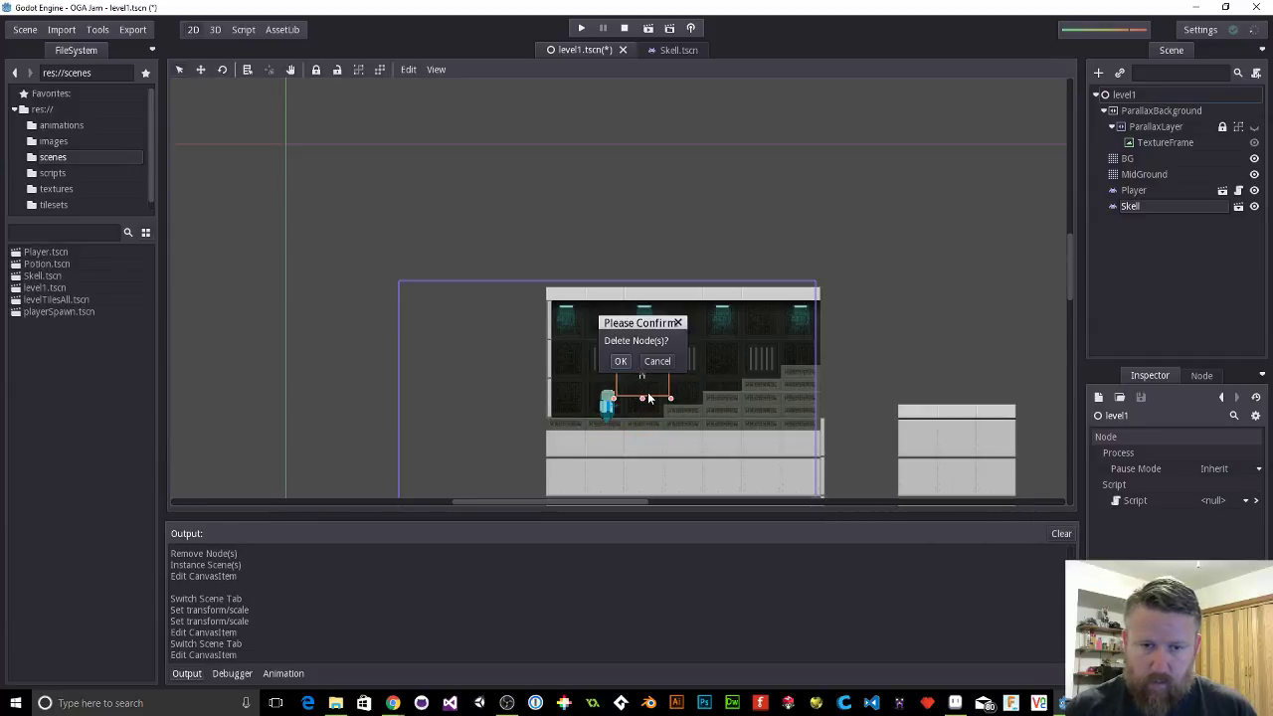
pyautogui.click(618, 359)
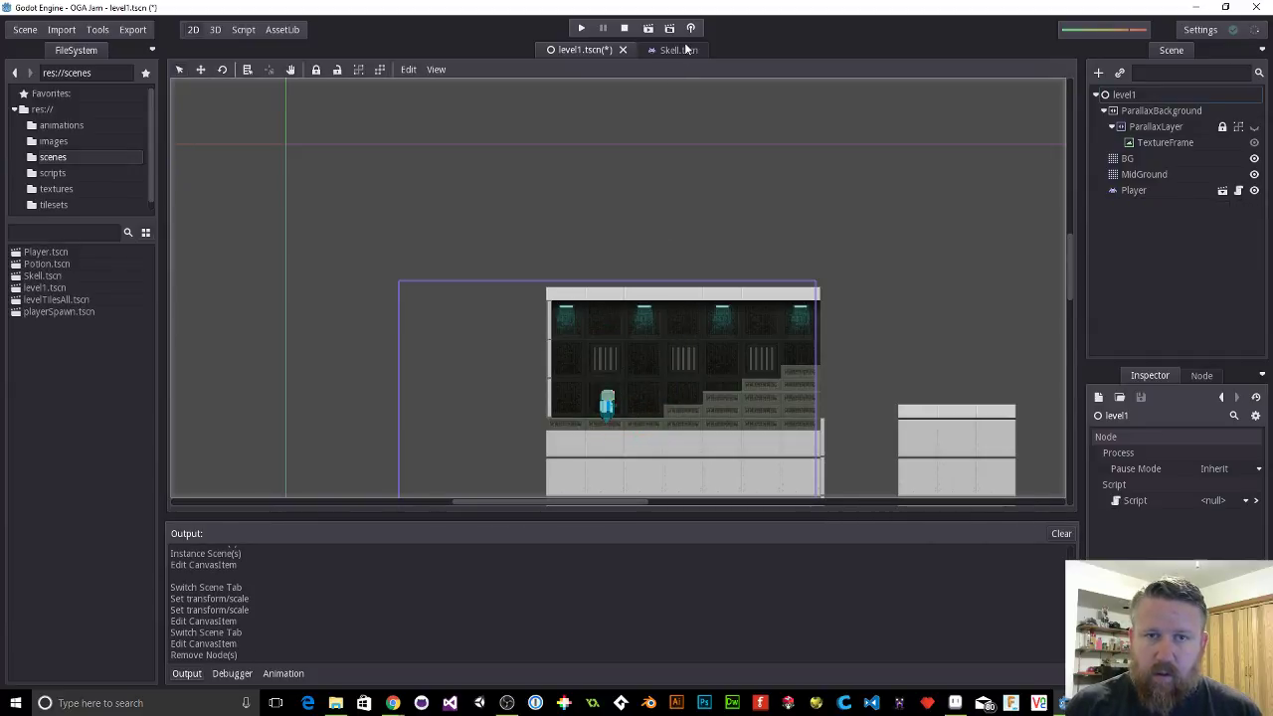
pyautogui.click(668, 49)
pyautogui.click(580, 51)
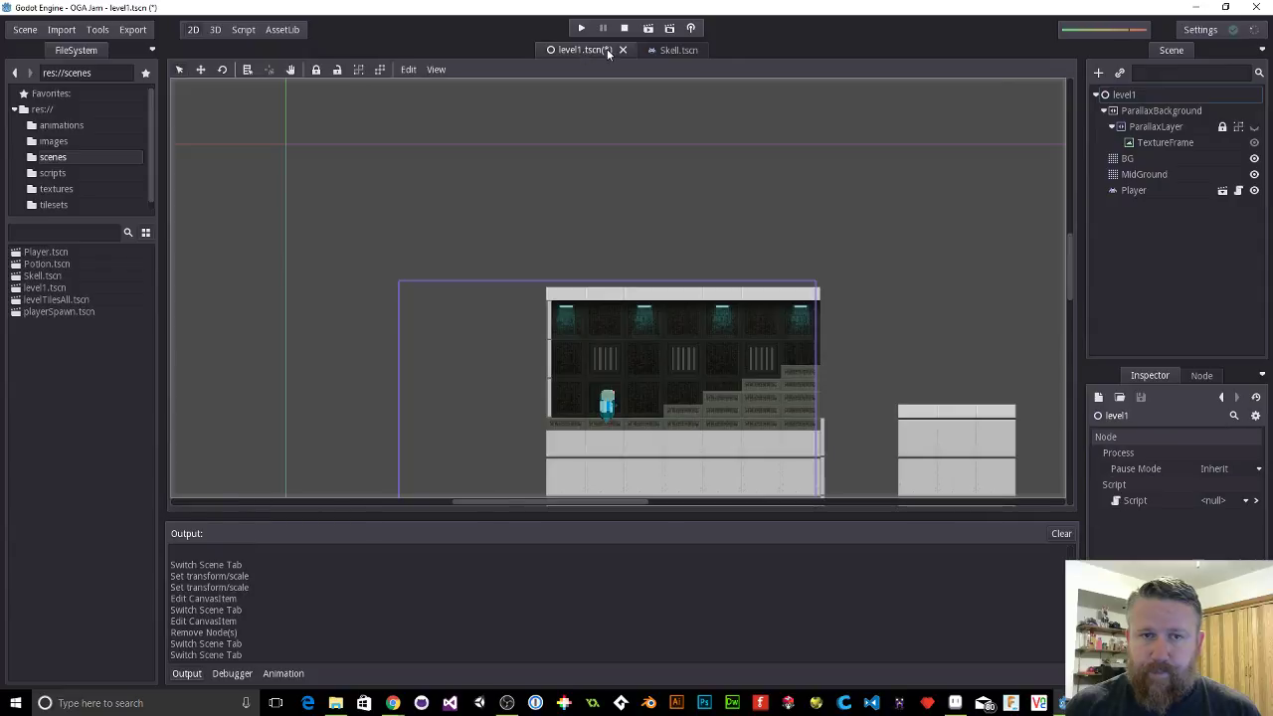
pyautogui.click(1120, 74)
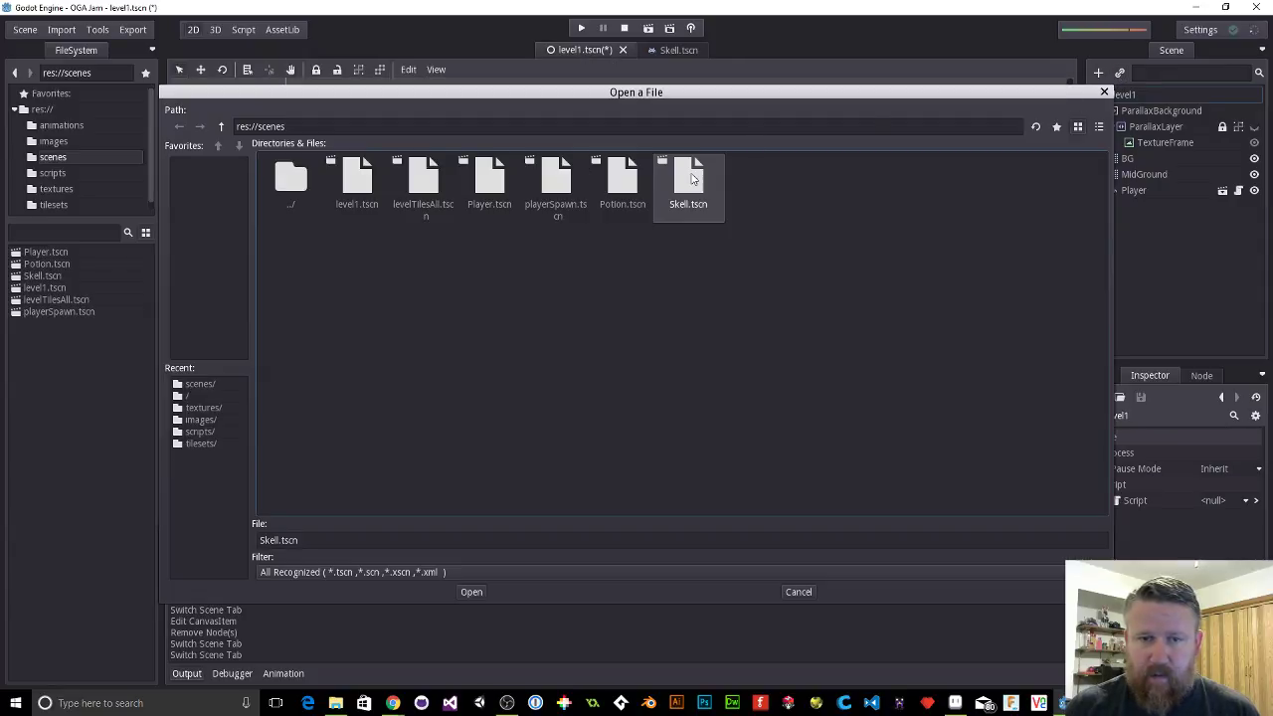
pyautogui.doubleClick(690, 179)
pyautogui.moveTo(288, 150); pyautogui.dragTo(637, 415)
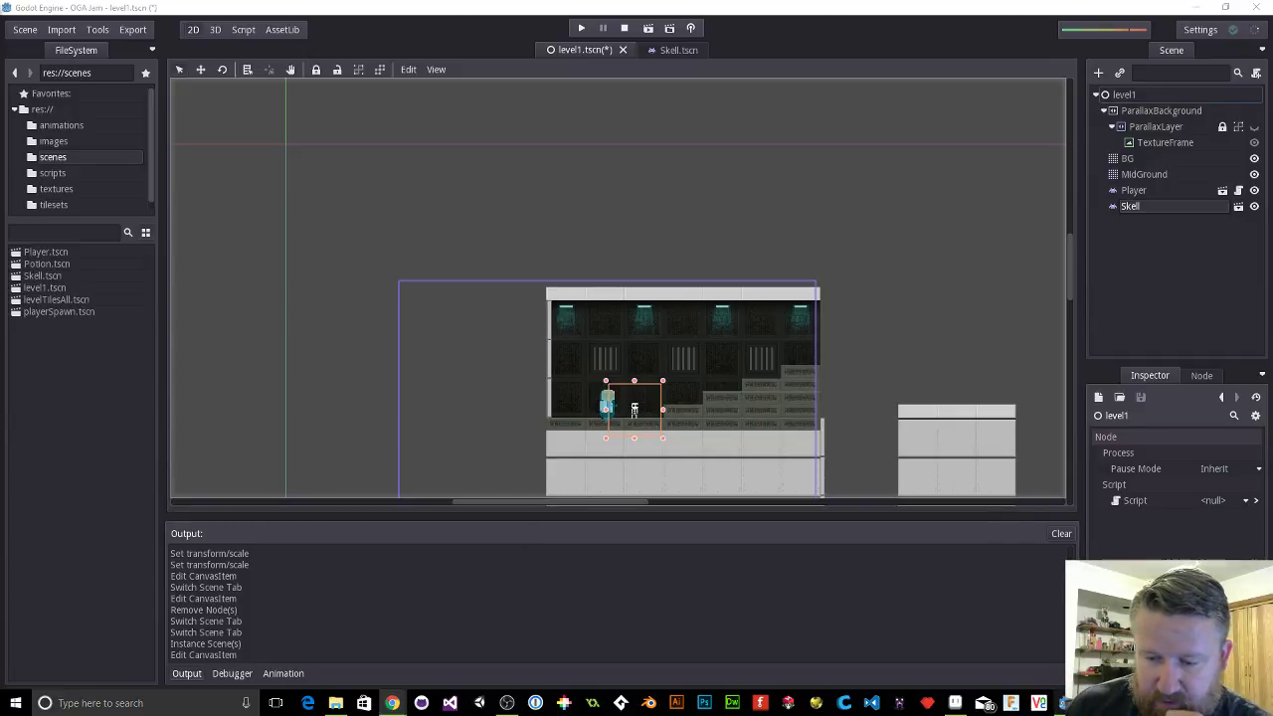
# Step: Switch to Aseprite and resize the skeleton sprite to 42 × 42 px with the ratio locked and nearest-neighbor interpolation
pyautogui.click(955, 702)
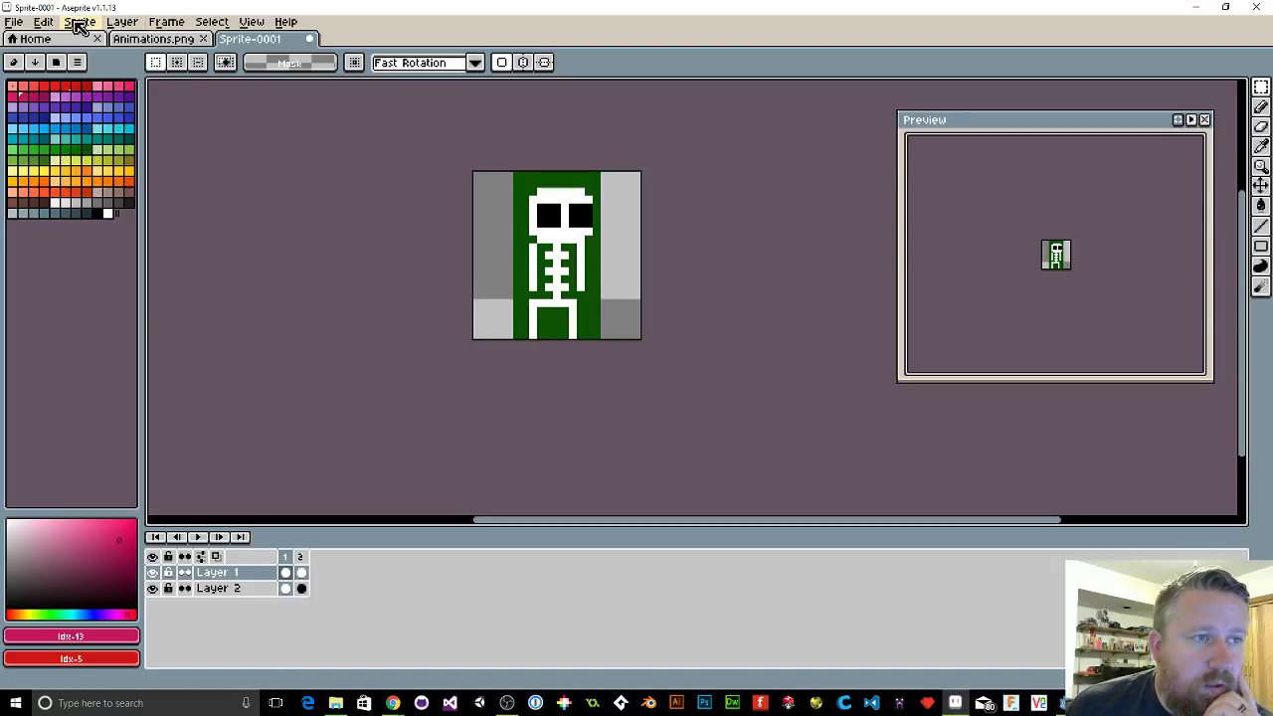
pyautogui.click(79, 24)
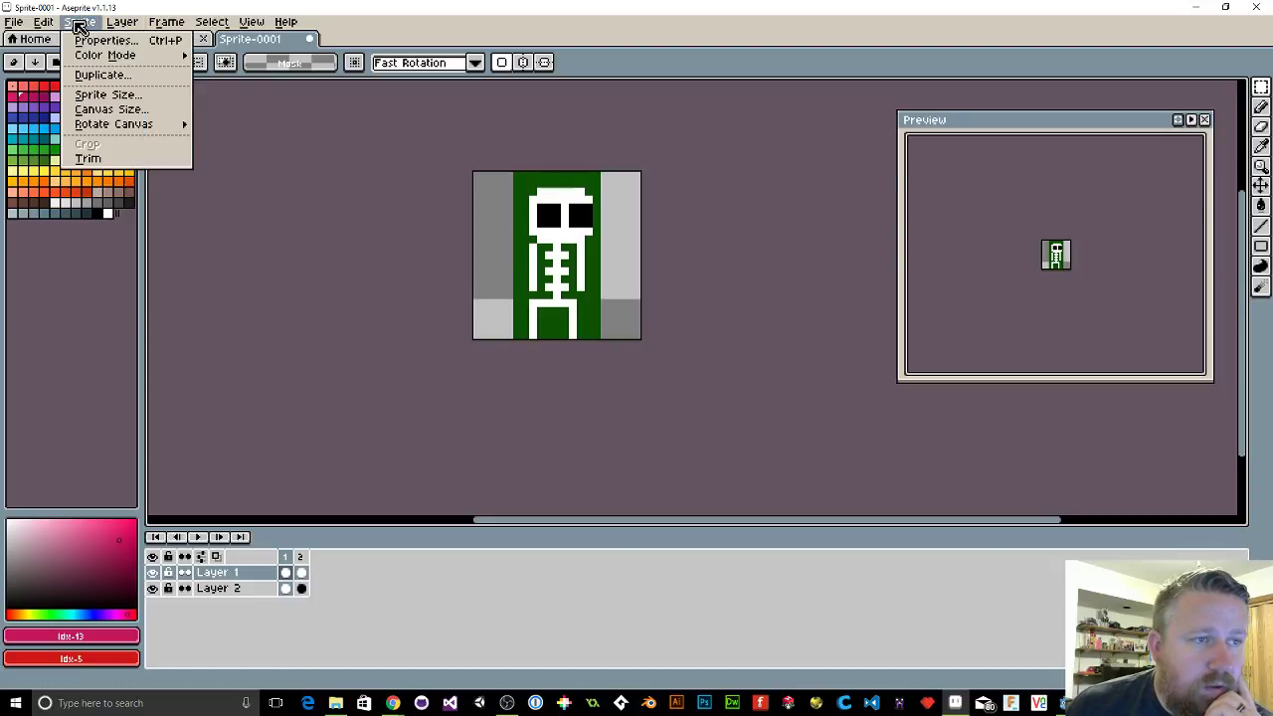
pyautogui.click(110, 96)
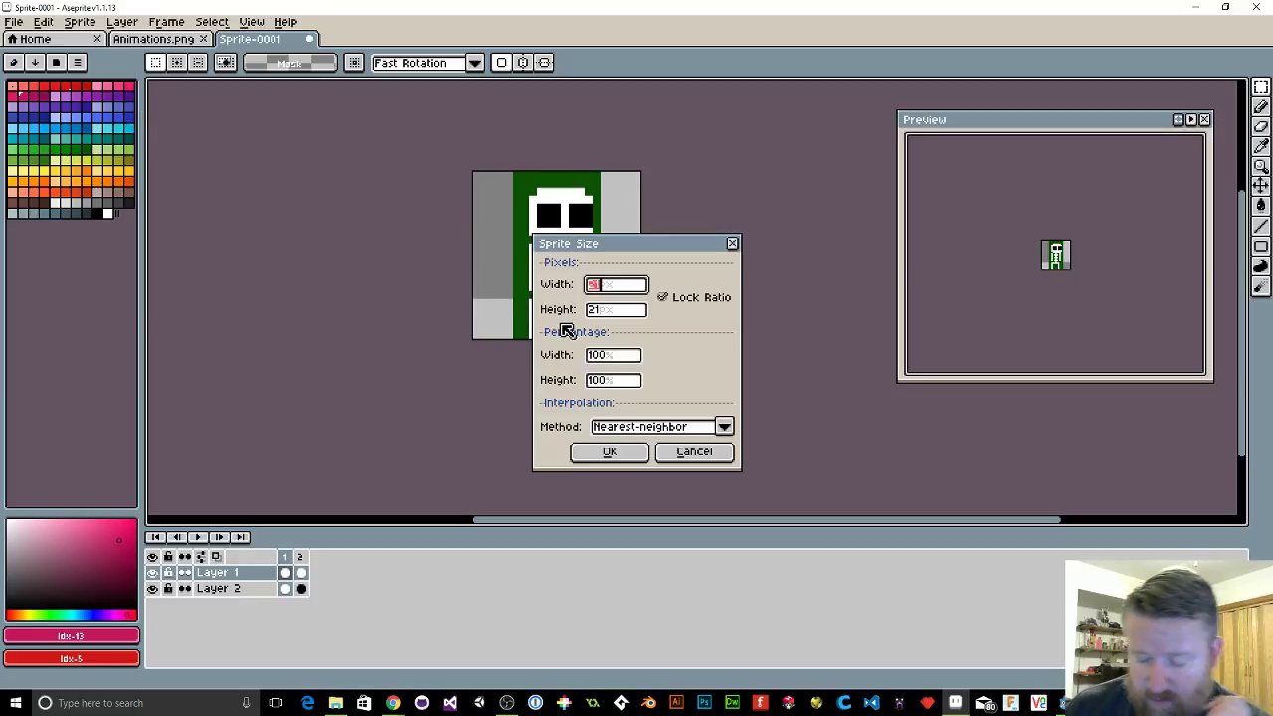
pyautogui.write('22')
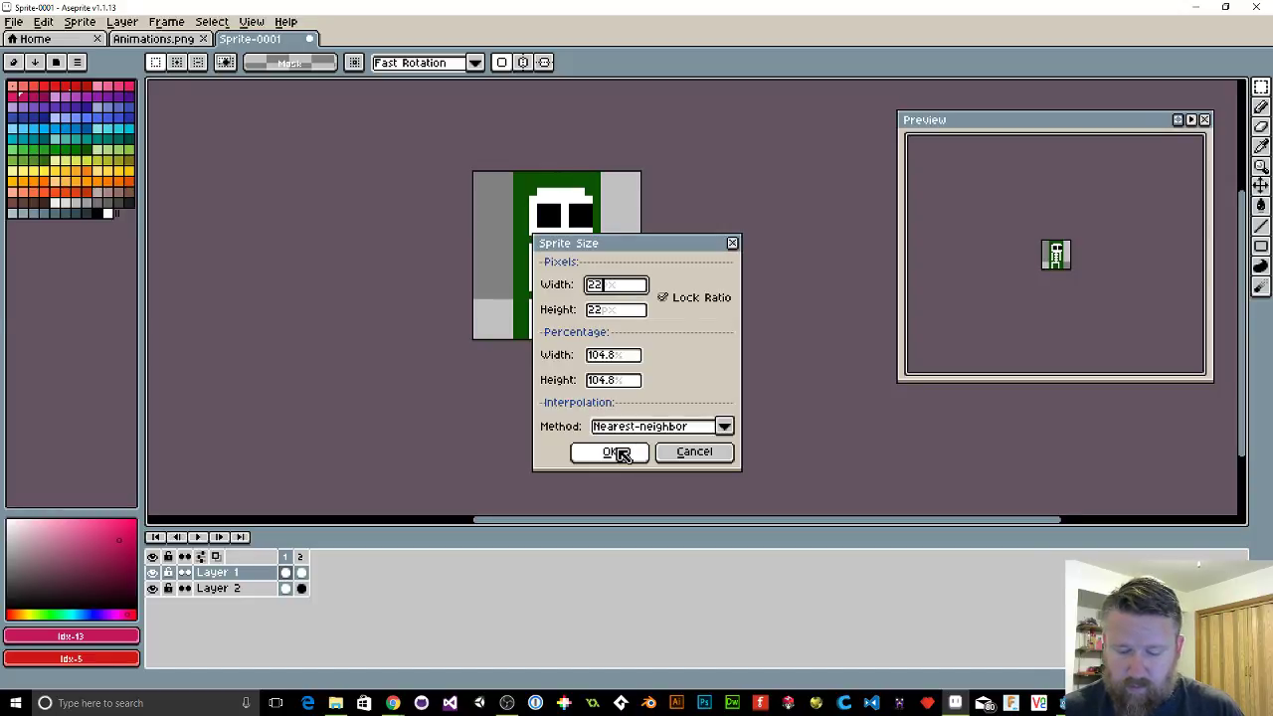
pyautogui.press('BackSpace')
pyautogui.press('BackSpace')
pyautogui.write('4')
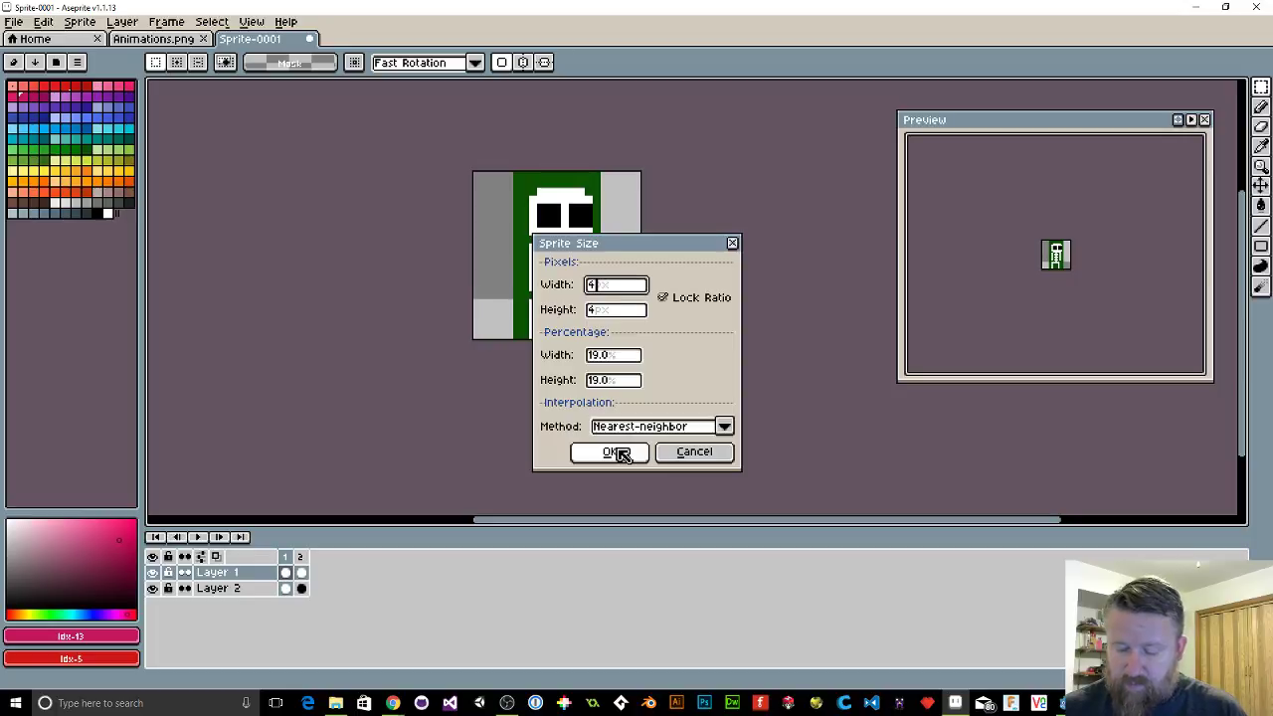
pyautogui.write('2')
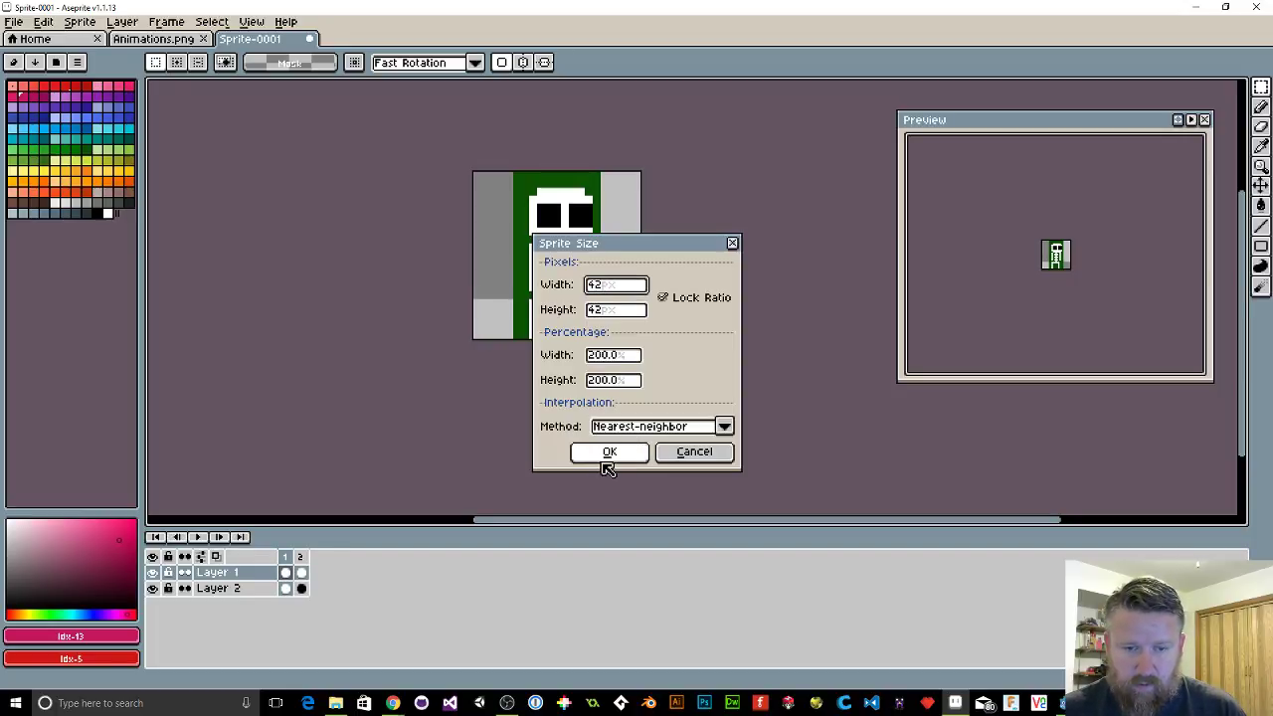
pyautogui.click(609, 456)
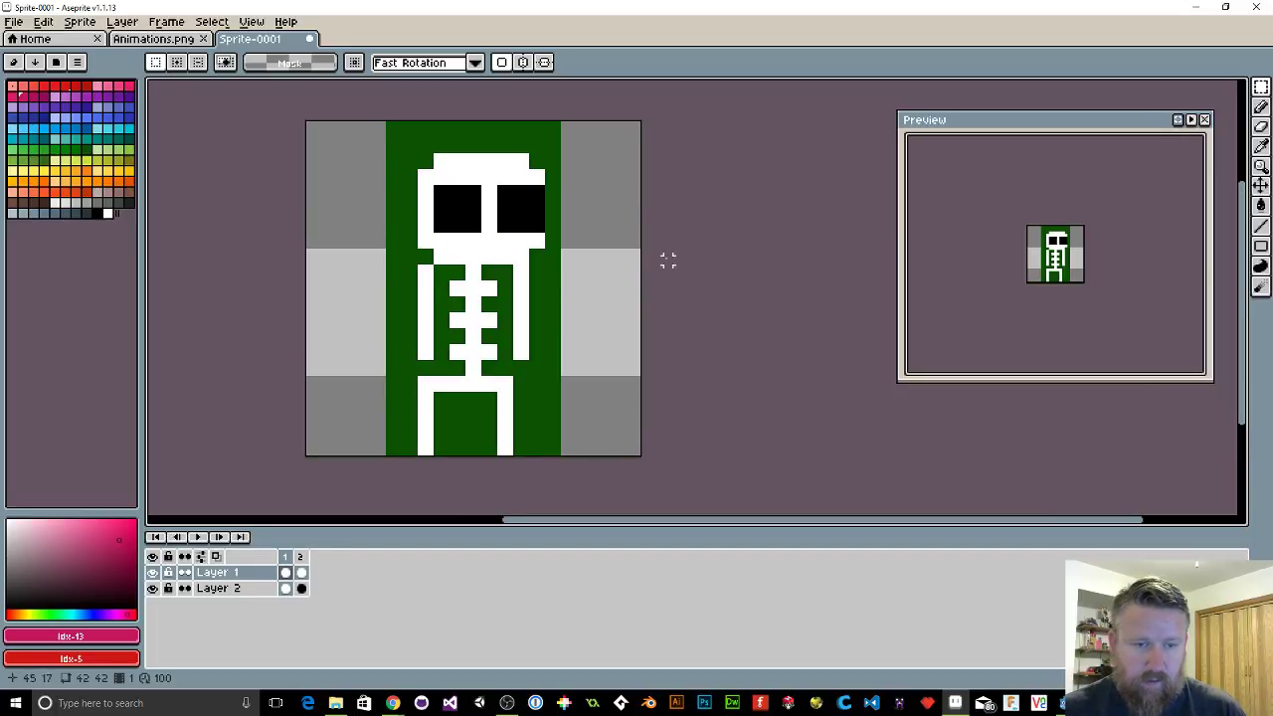
pyautogui.scroll(5, 505, 286)
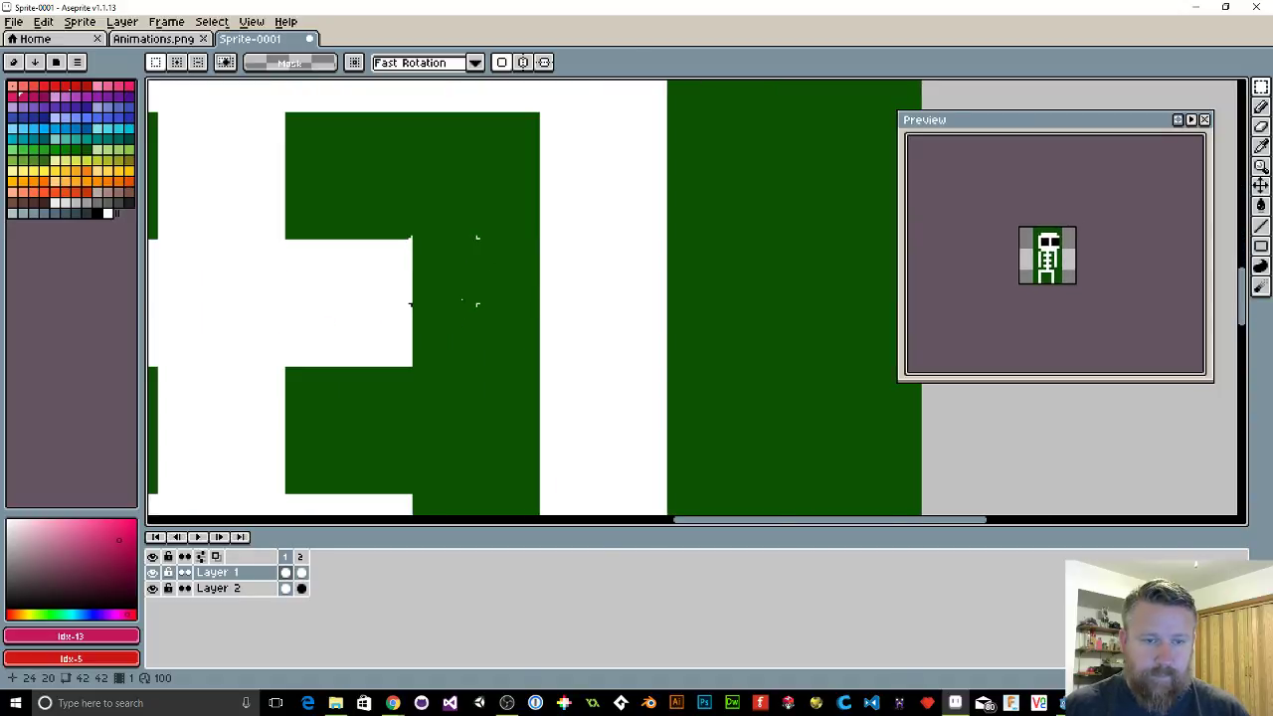
pyautogui.scroll(-5, 491, 261)
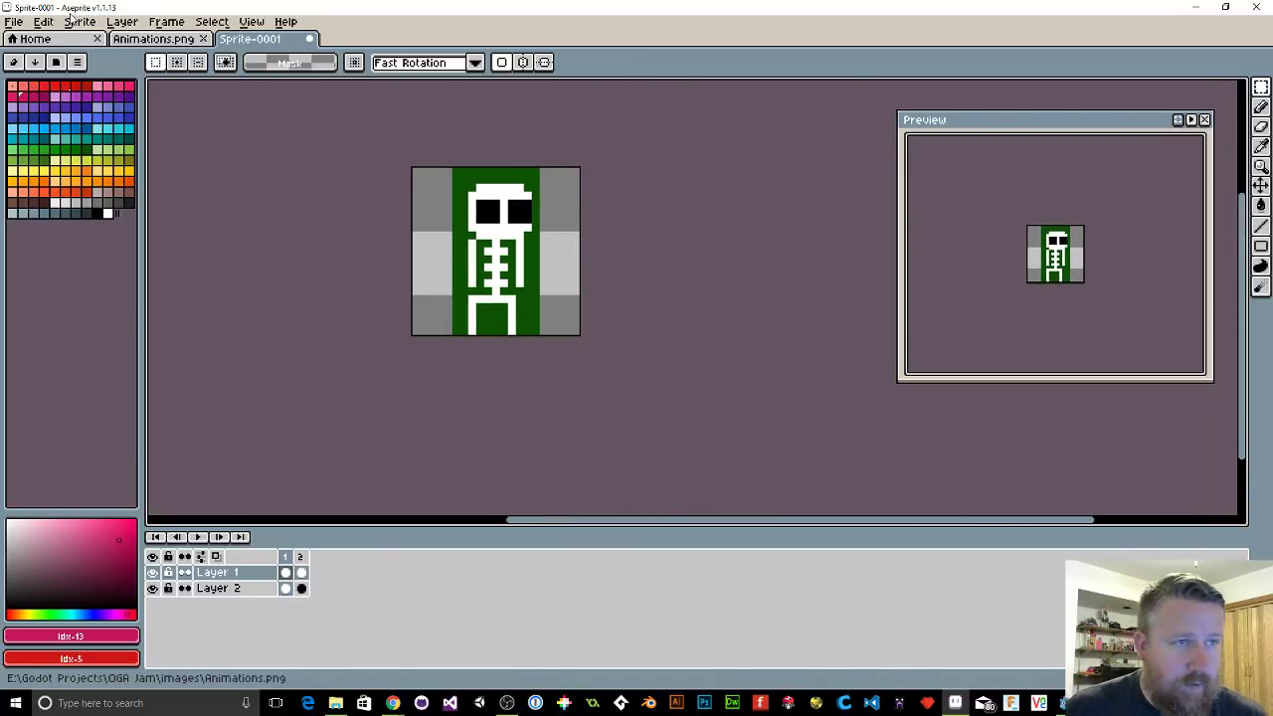
# Step: Export all frames as a horizontal strip sprite sheet, overwriting Skell_Idle.png
pyautogui.click(14, 21)
pyautogui.click(80, 185)
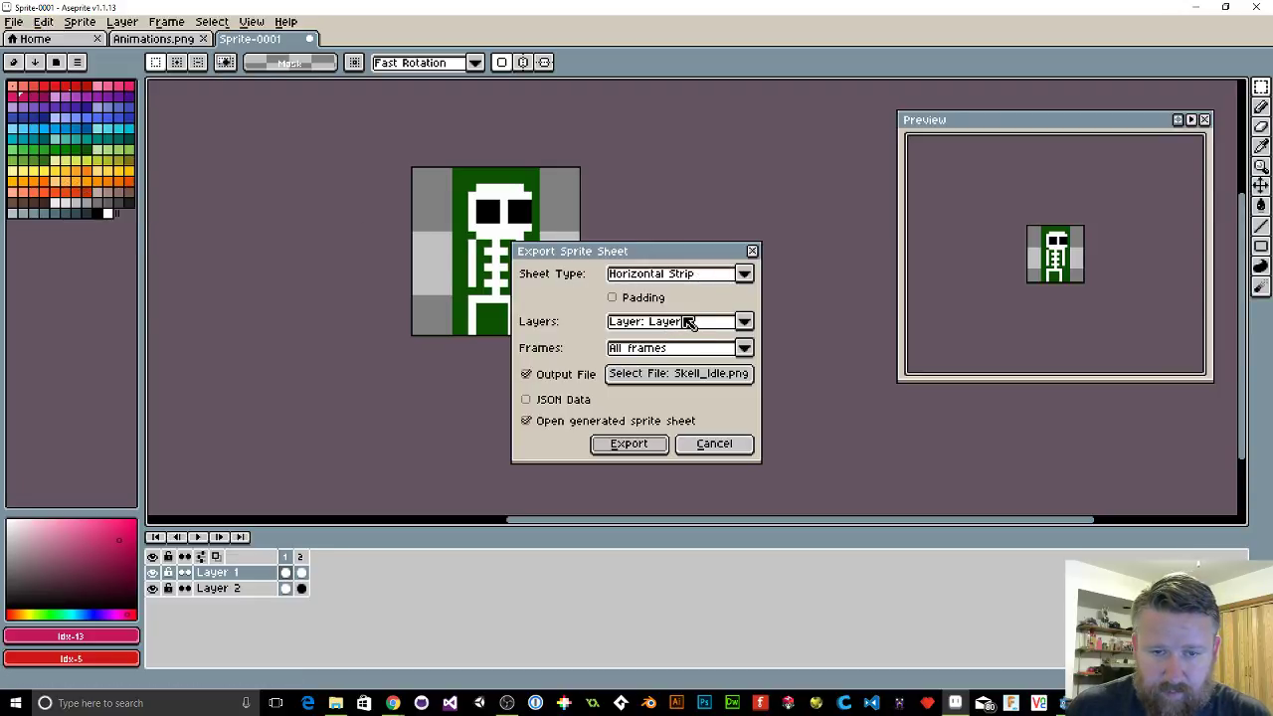
pyautogui.click(619, 444)
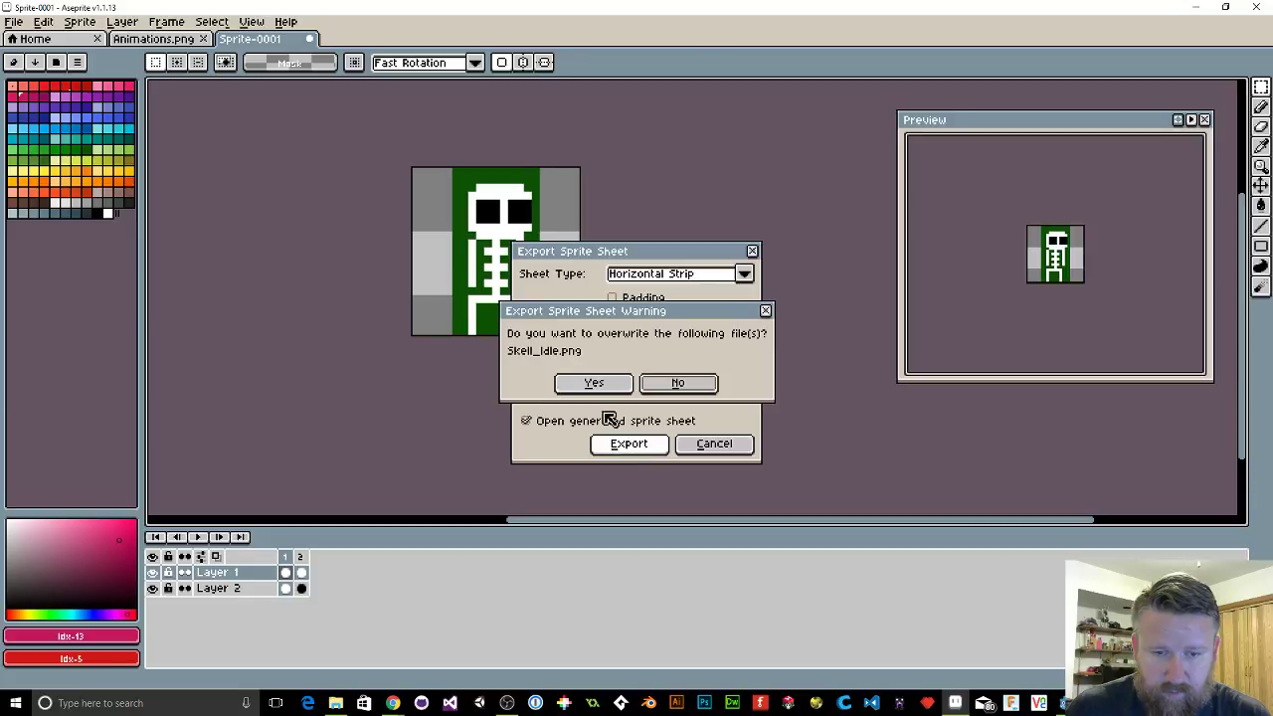
pyautogui.click(601, 384)
# Step: Switch to Godot and re-import the Skell_Idle.tex texture from the textures folder as an uncompressed 2D texture
pyautogui.moveTo(983, 703)
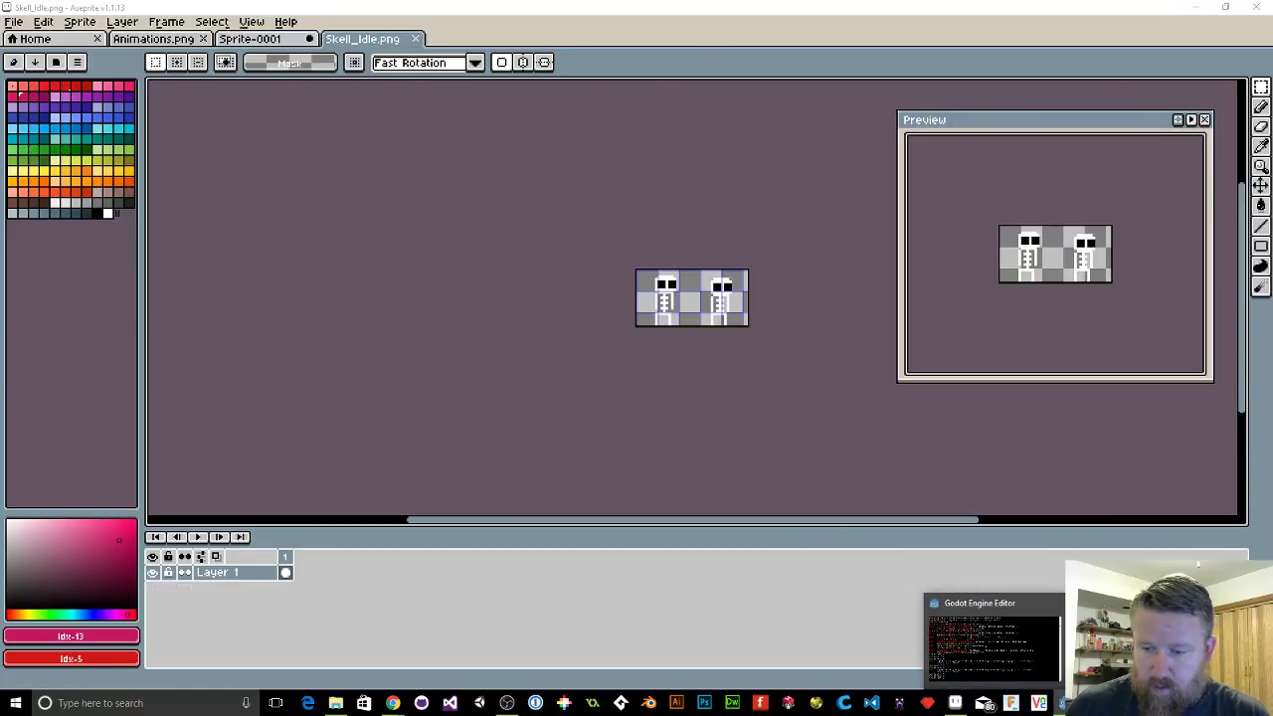
pyautogui.click(995, 641)
pyautogui.scroll(5, 641, 402)
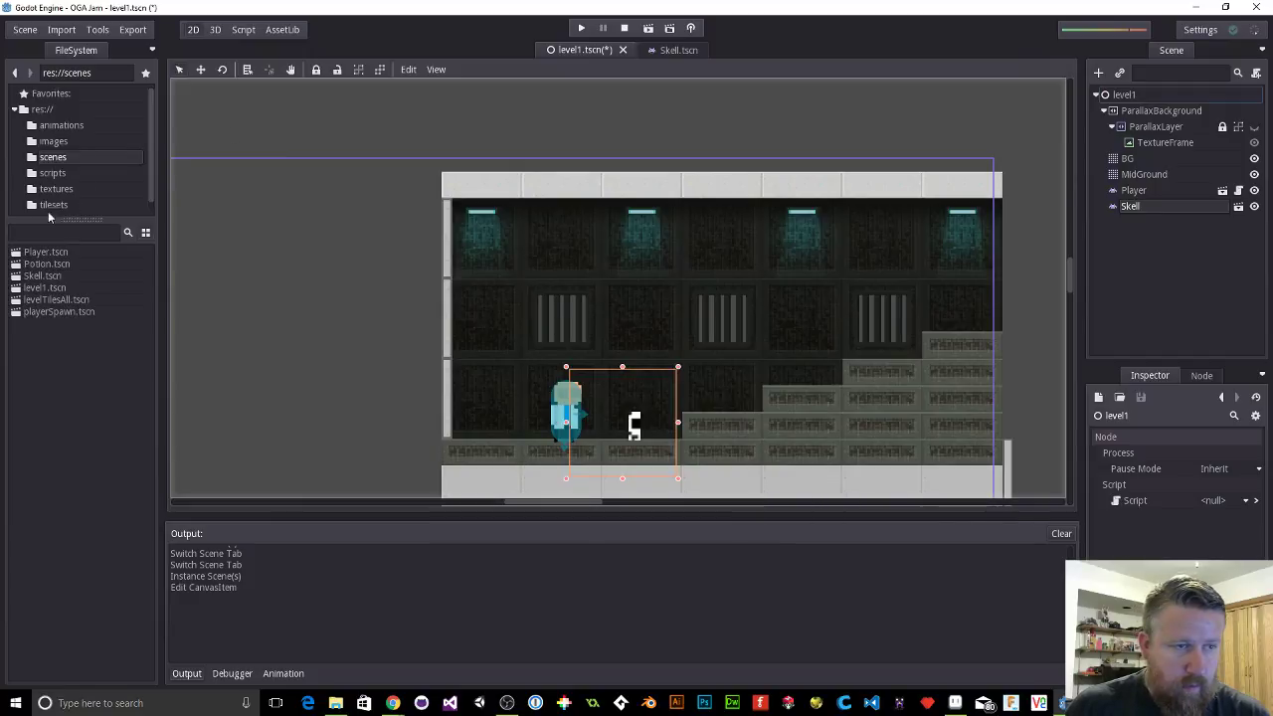
pyautogui.click(55, 188)
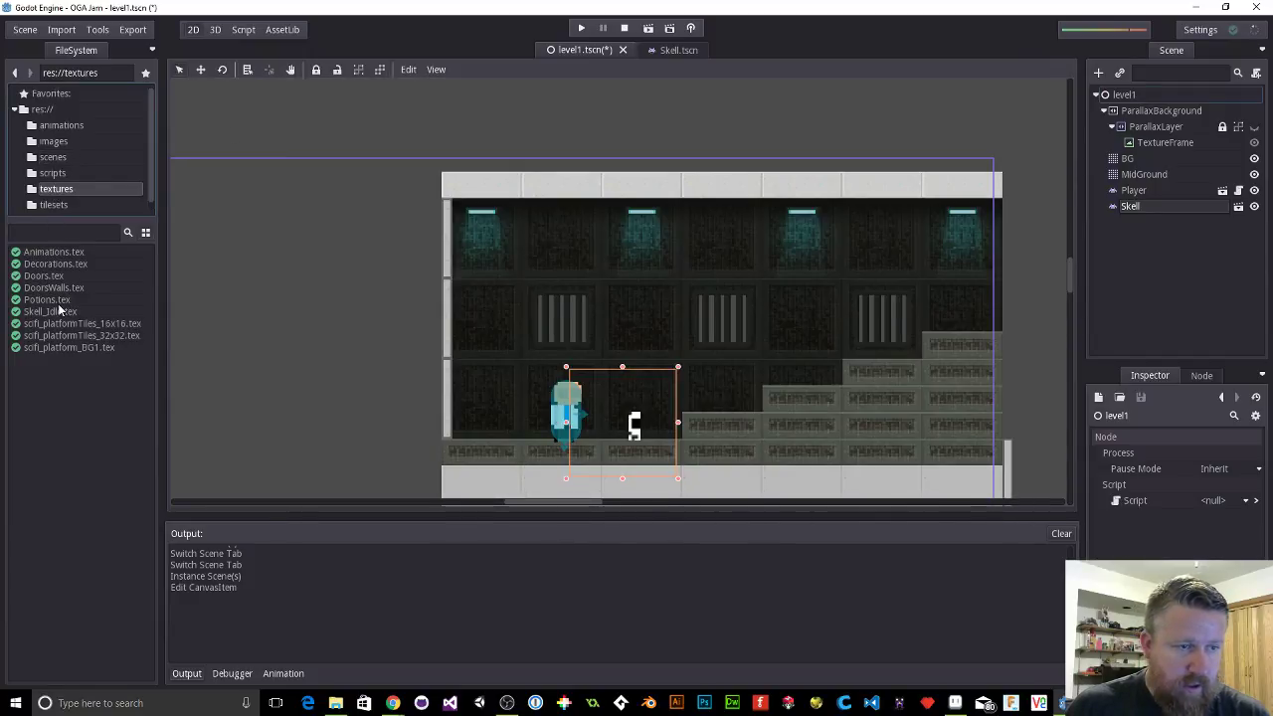
pyautogui.rightClick(47, 311)
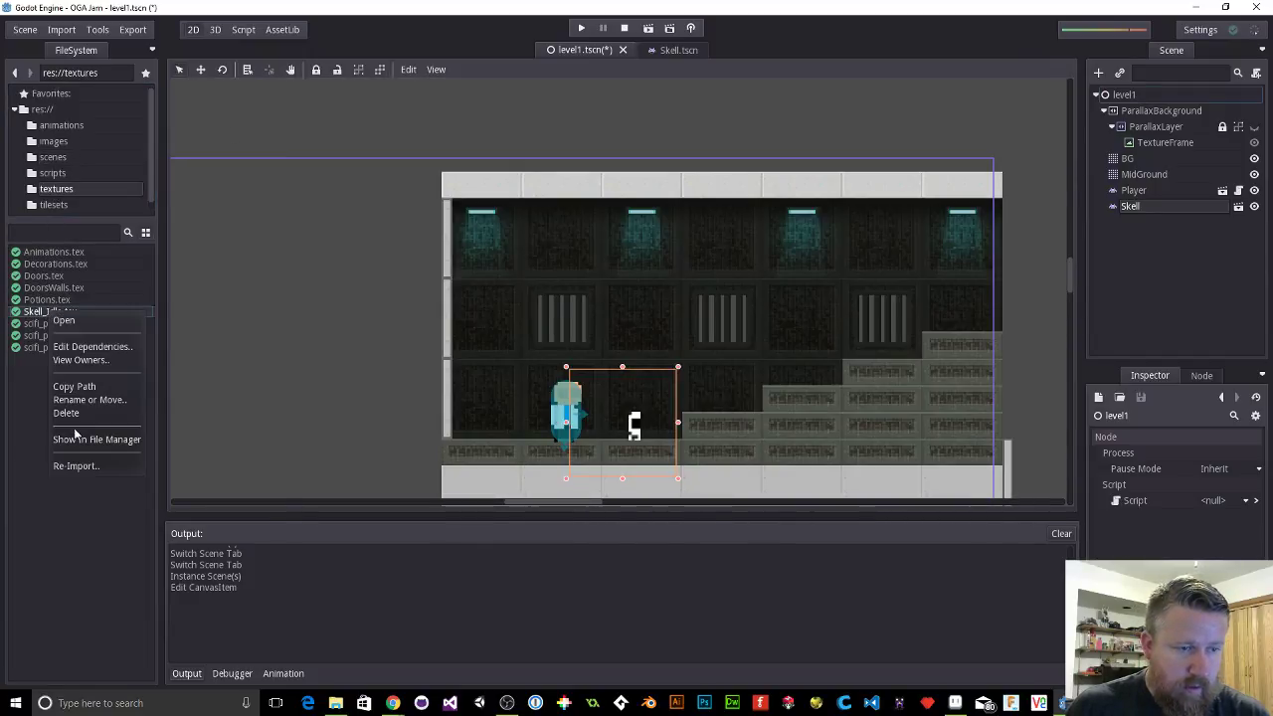
pyautogui.click(78, 465)
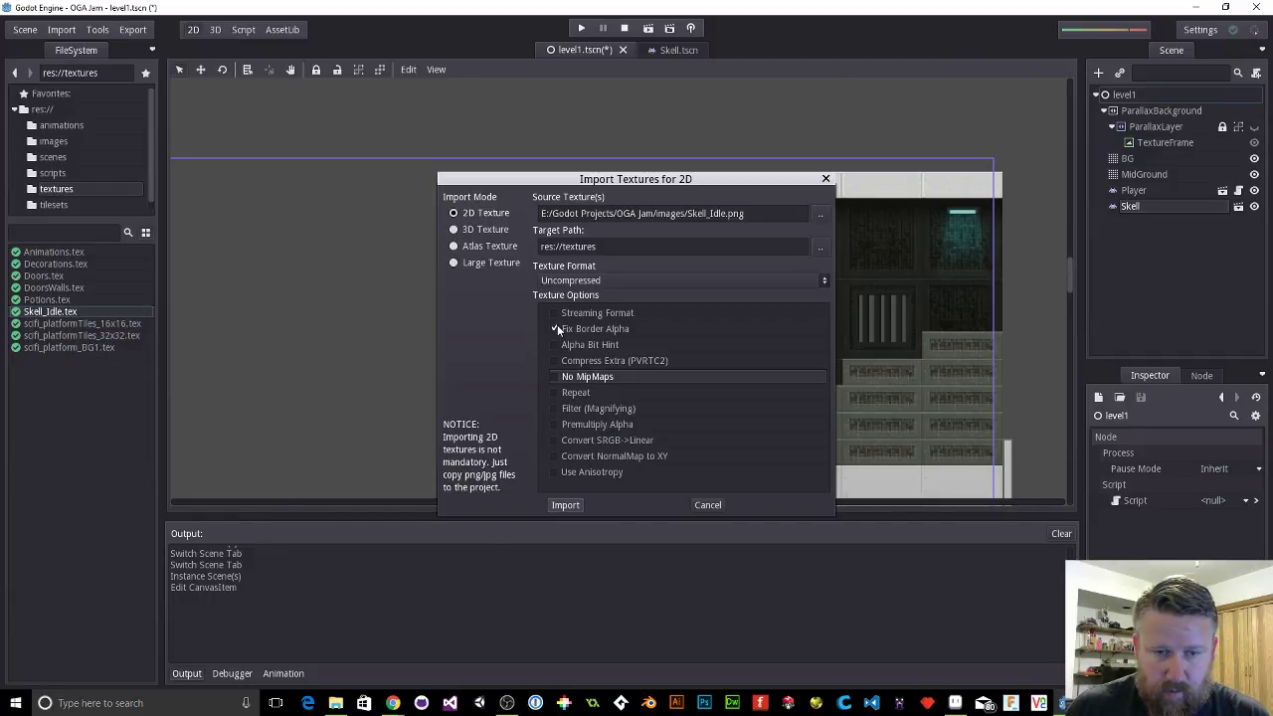
pyautogui.click(564, 505)
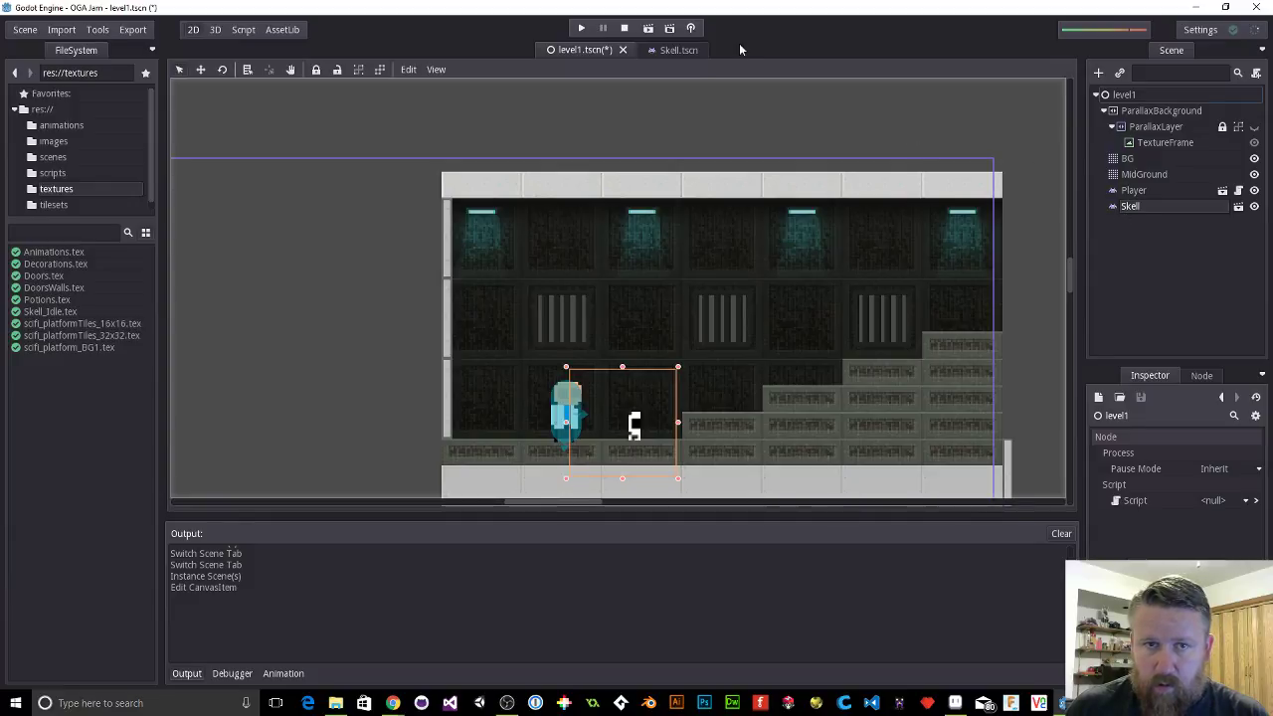
# Step: Check the re-imported sprite in the Skell scene, and in level1 raise the Skell instance so it stands on the floor beside the Player
pyautogui.click(666, 48)
pyautogui.scroll(-5, 685, 234)
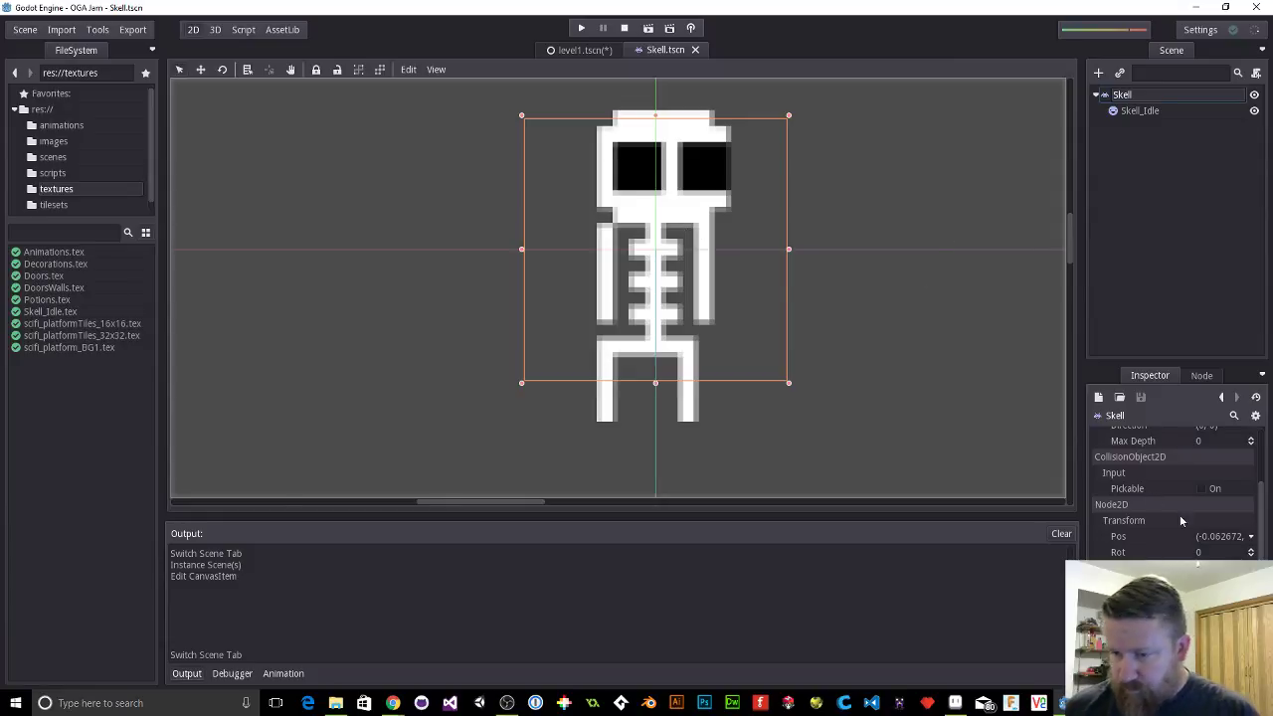
pyautogui.click(935, 370)
pyautogui.click(579, 50)
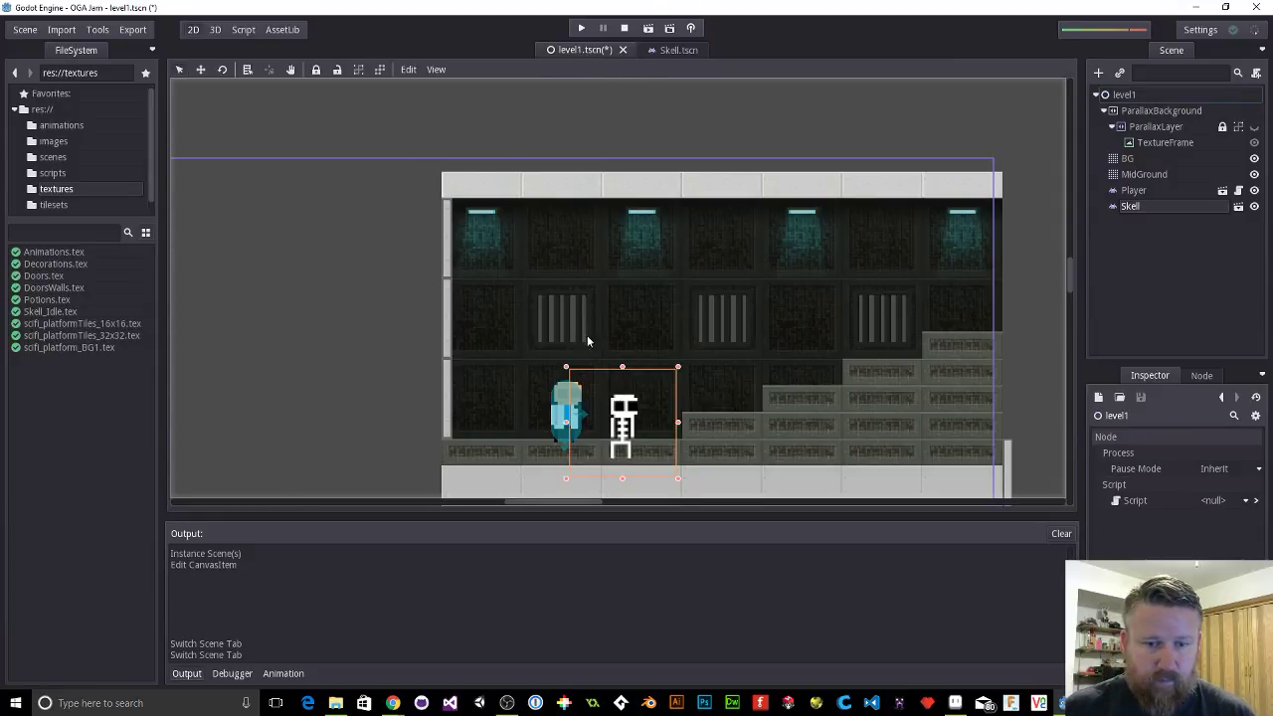
pyautogui.moveTo(622, 423); pyautogui.dragTo(637, 400)
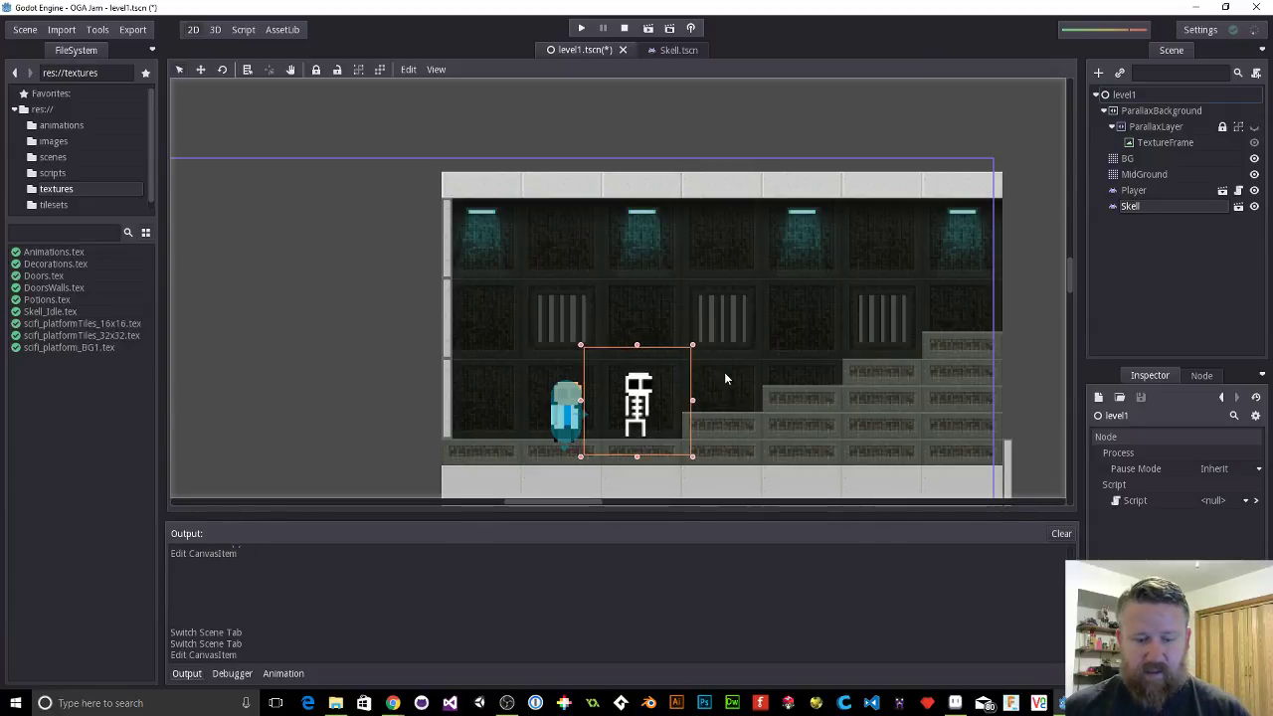
# Step: Save level1 and test-run the game, walking the Player back and forth beside the skeleton before closing the game window
pyautogui.hotkey('ctrl', 's')
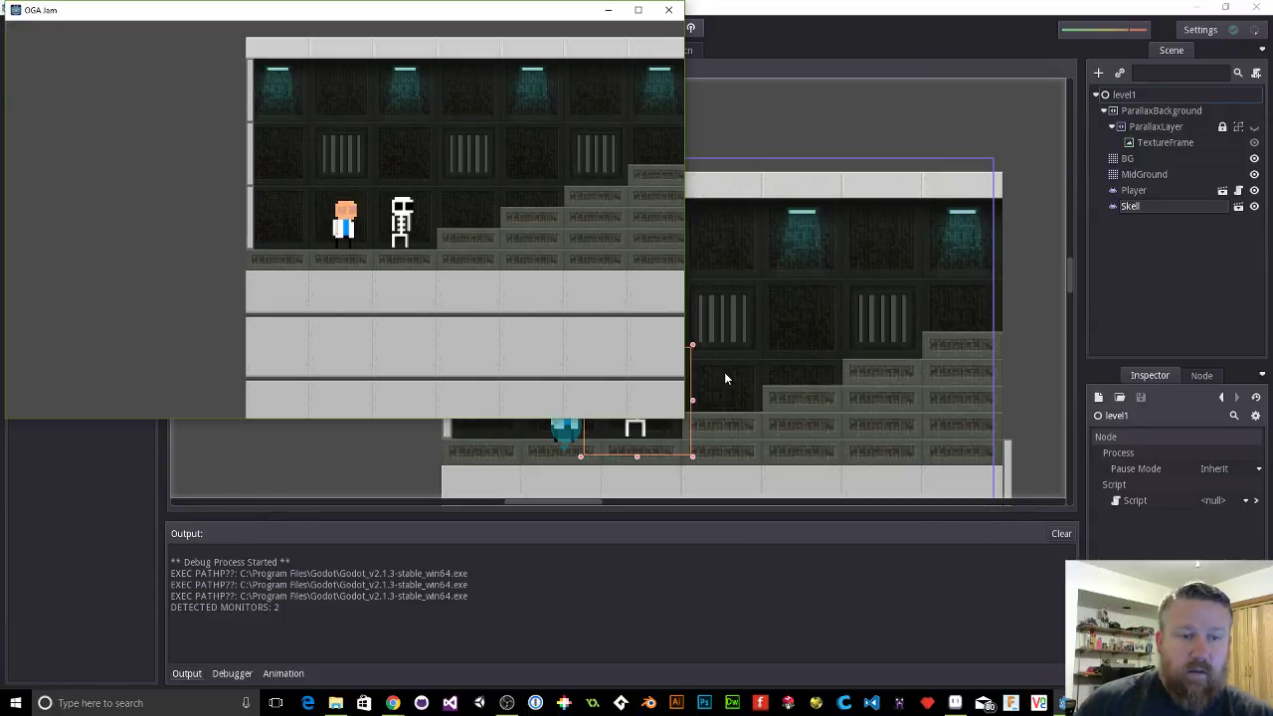
pyautogui.press('Right')
pyautogui.press('Left')
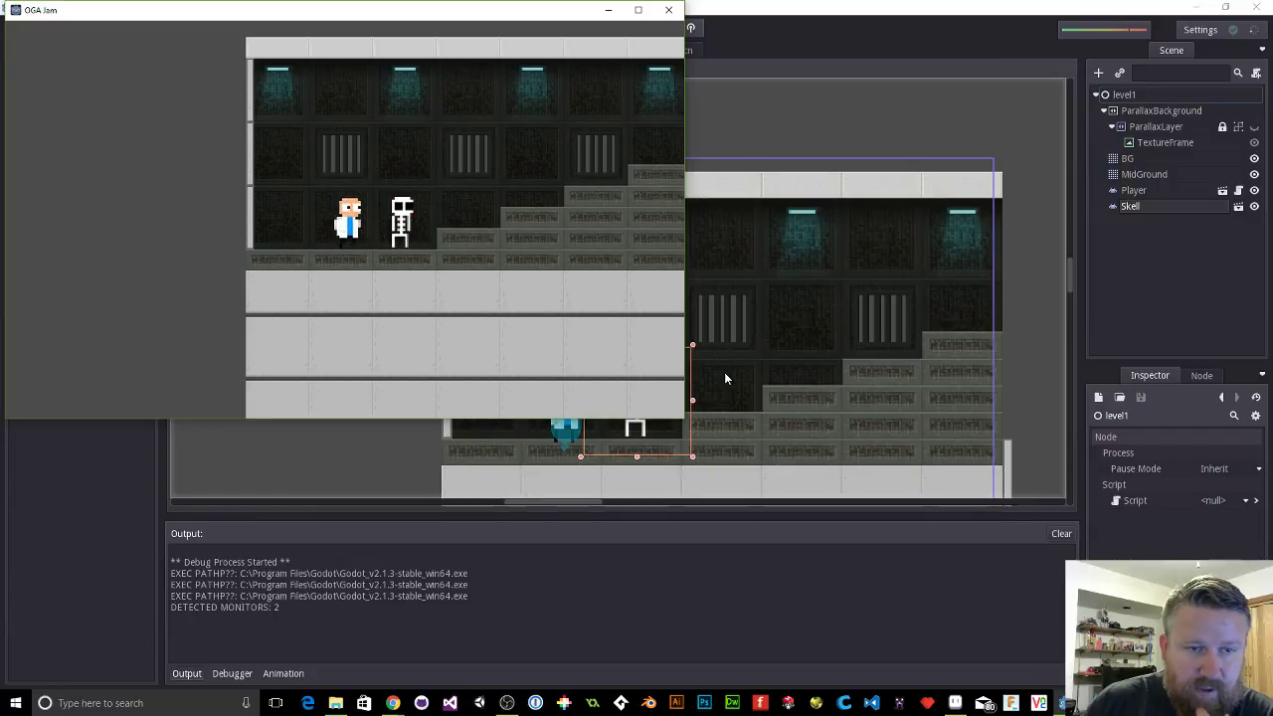
pyautogui.press('Right')
pyautogui.press('Left')
pyautogui.press('Right')
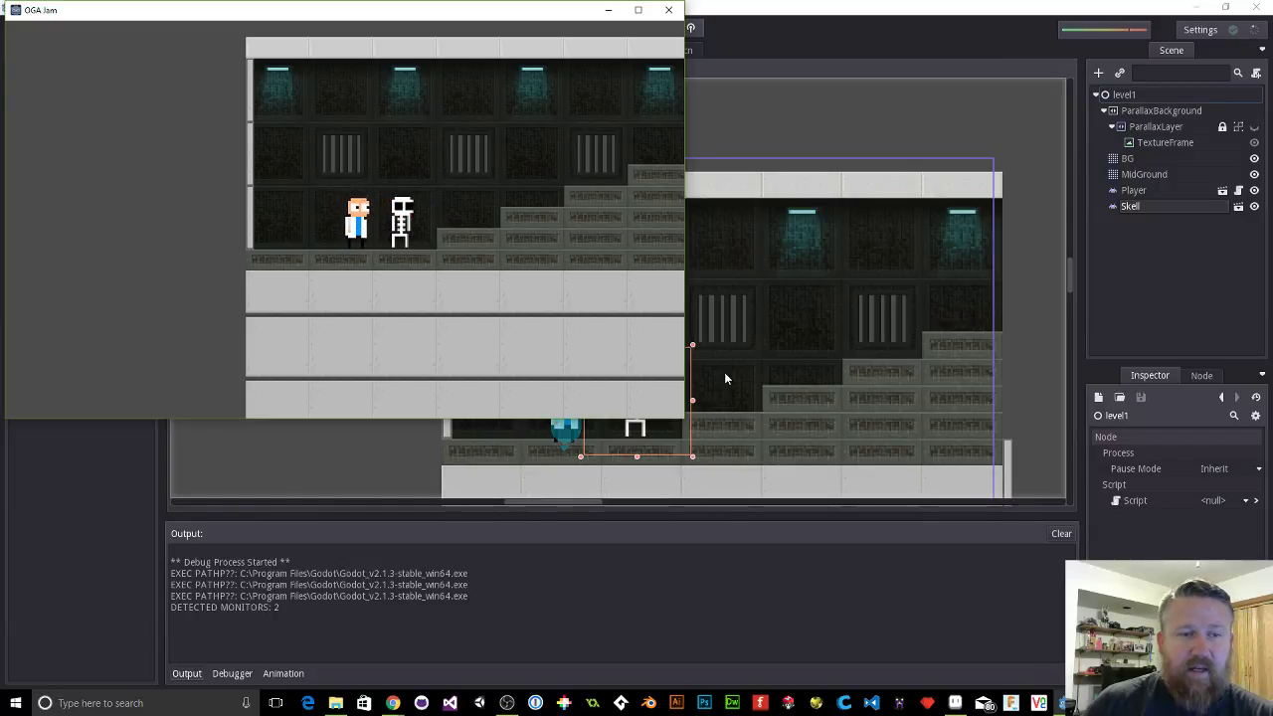
pyautogui.click(668, 9)
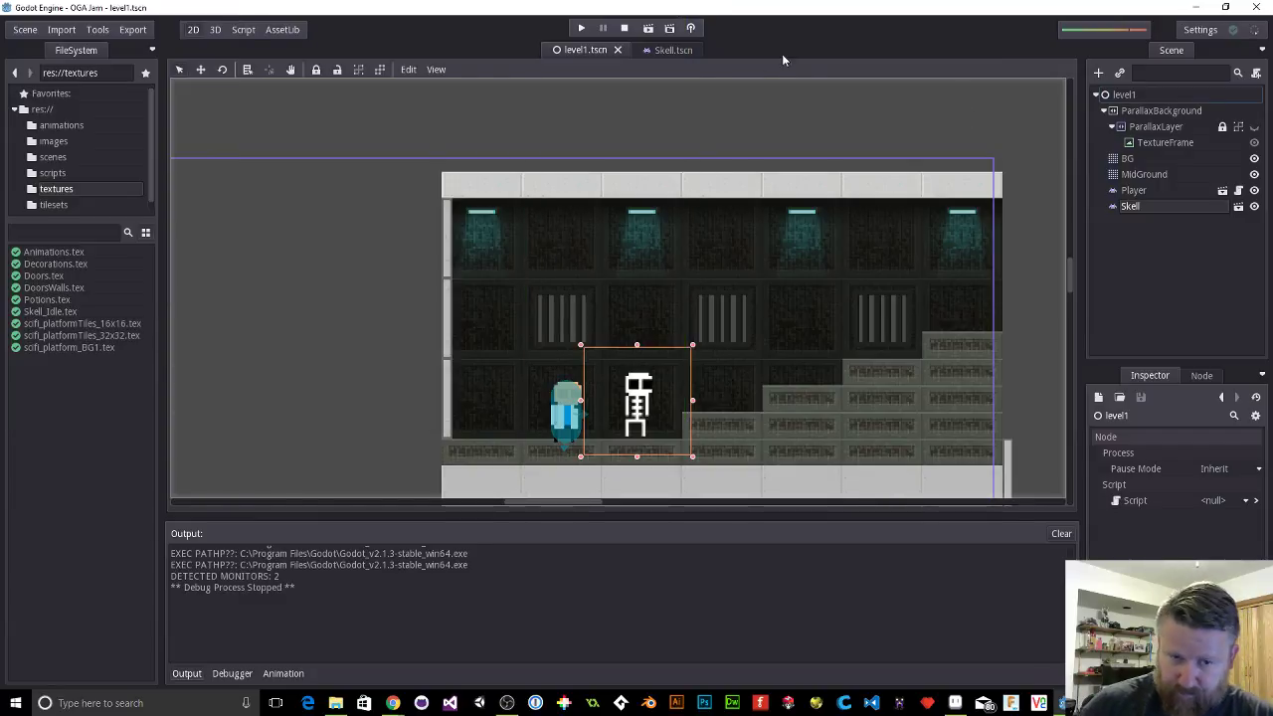
# Step: In the Skell scene, add an AnimationPlayer node as a child of the Skell root node
pyautogui.click(668, 49)
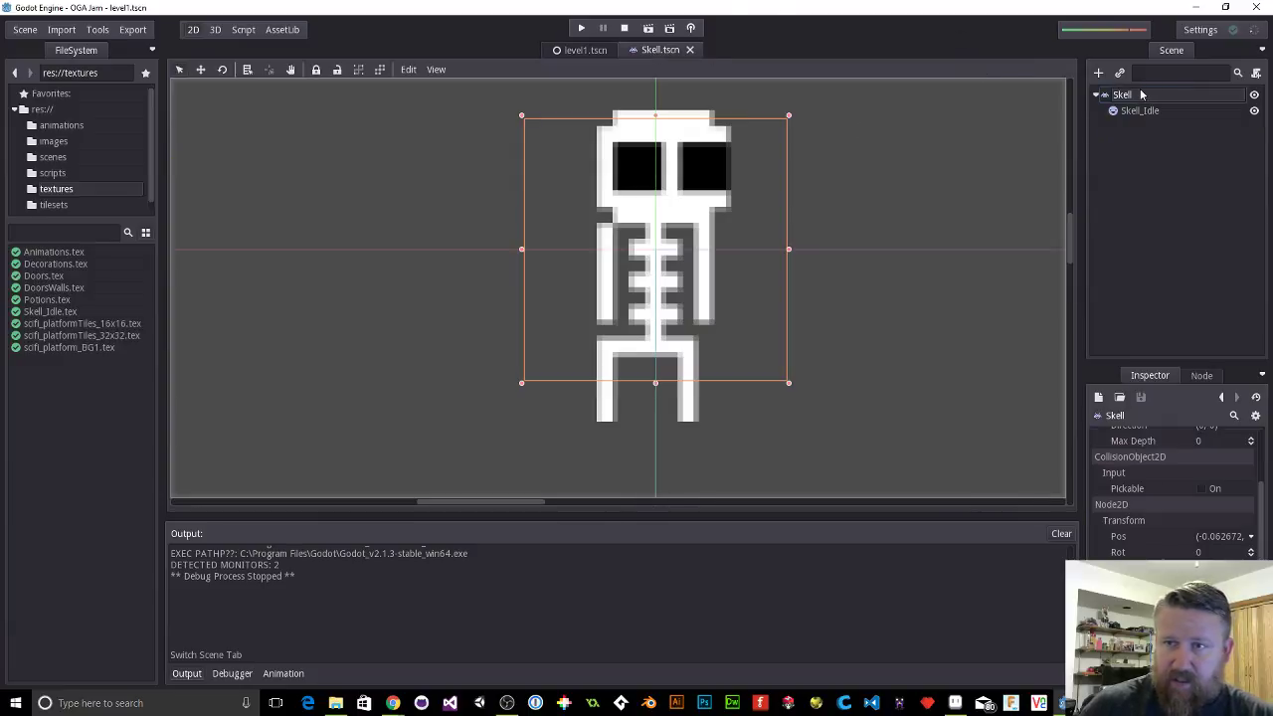
pyautogui.click(1108, 96)
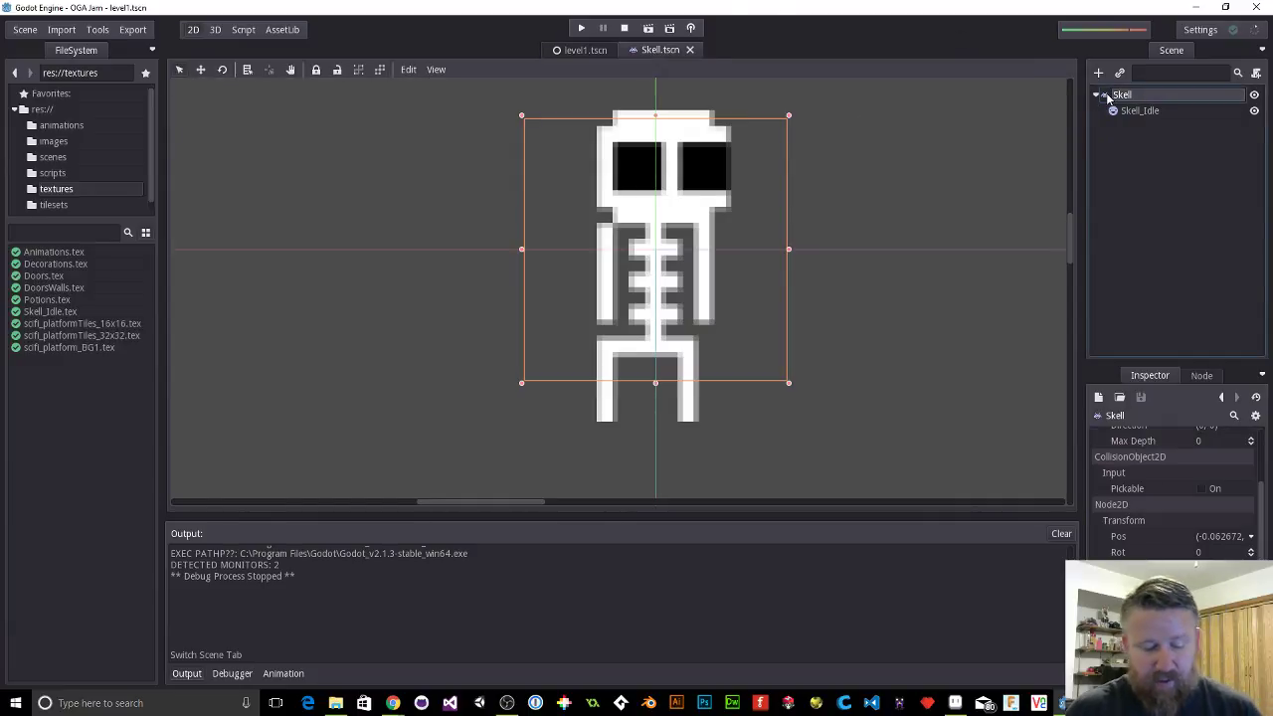
pyautogui.hotkey('ctrl', 'a')
pyautogui.write('ani')
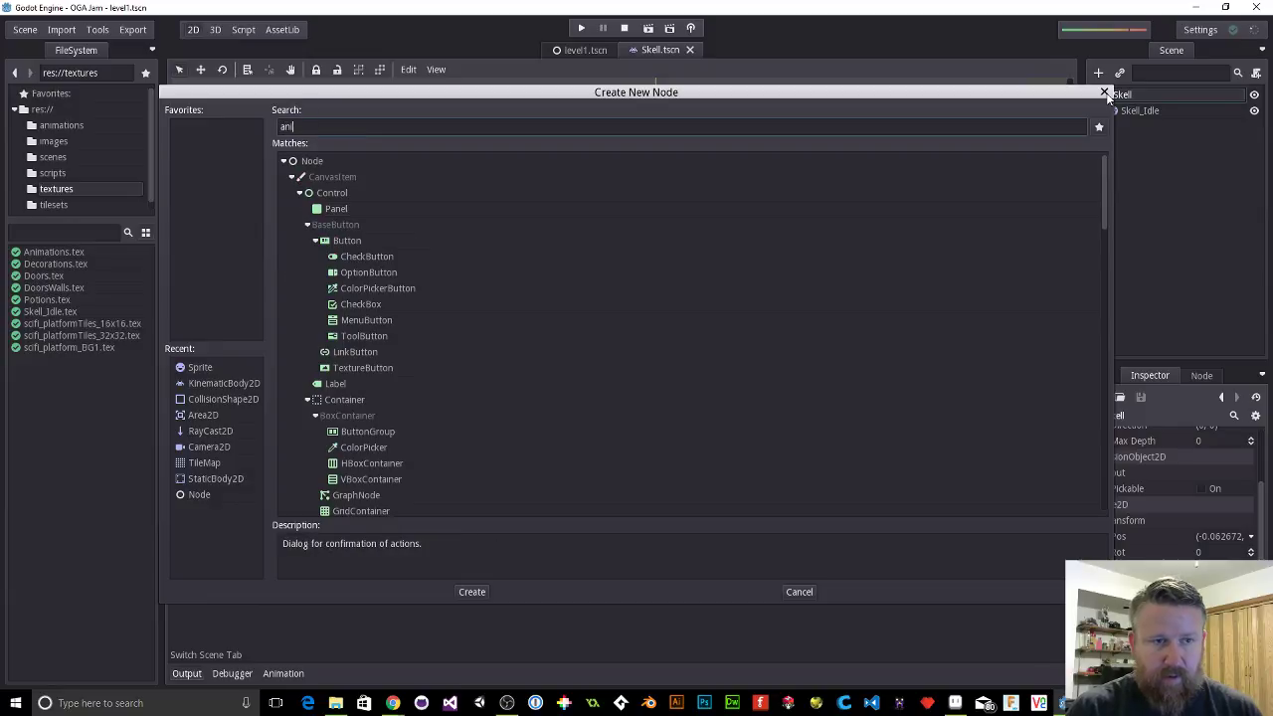
pyautogui.write('mation')
pyautogui.press('Return')
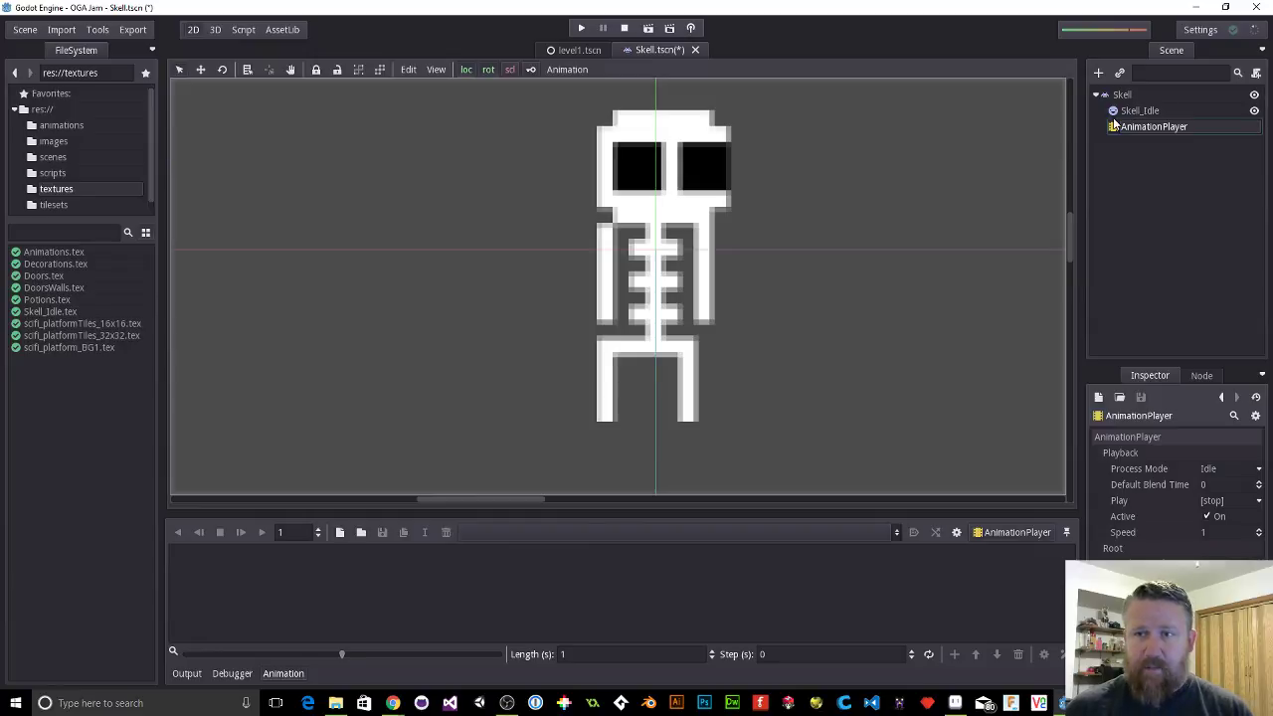
# Step: Create a new animation named Skell_Idle in the AnimationPlayer
pyautogui.click(339, 532)
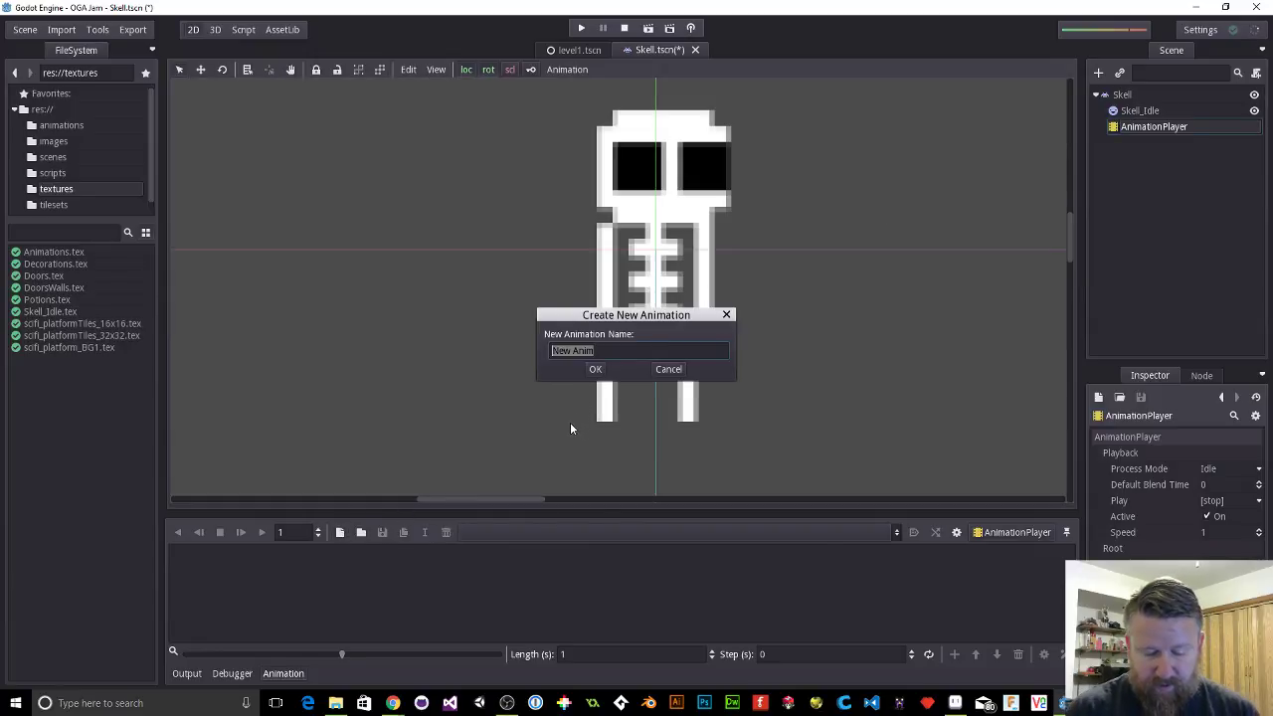
pyautogui.write('Skell')
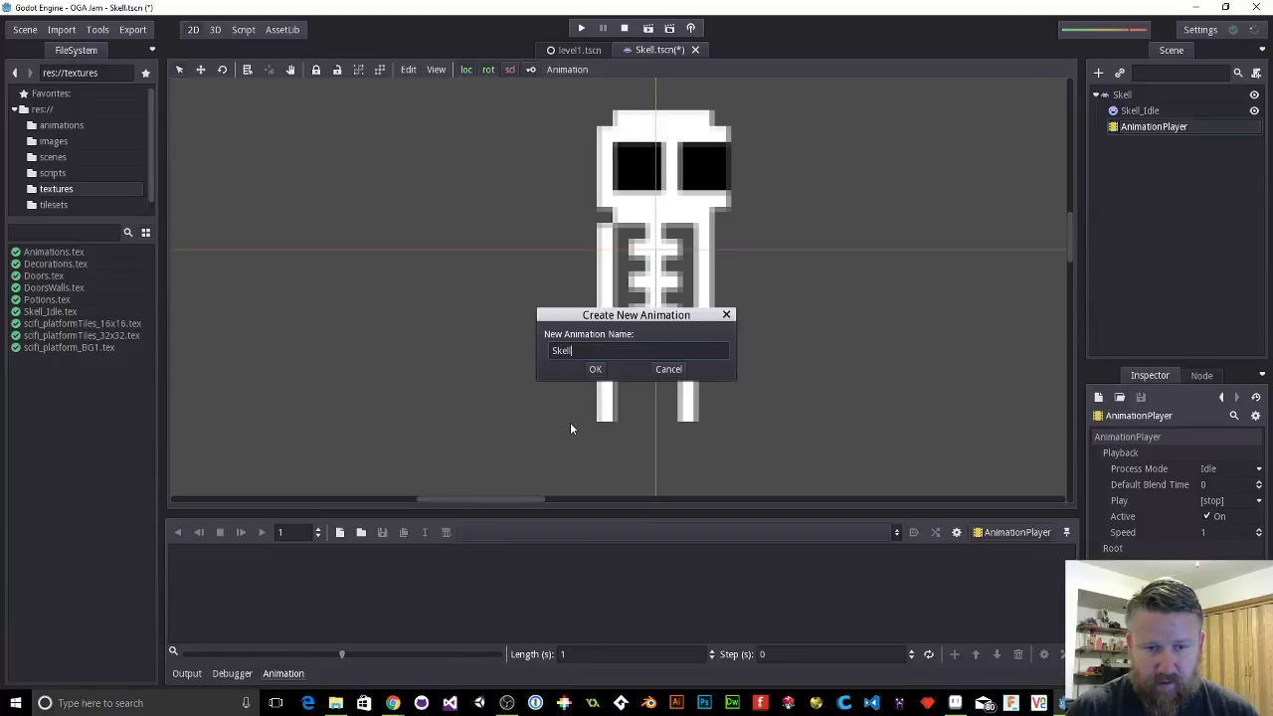
pyautogui.write('_Idle')
pyautogui.press('Return')
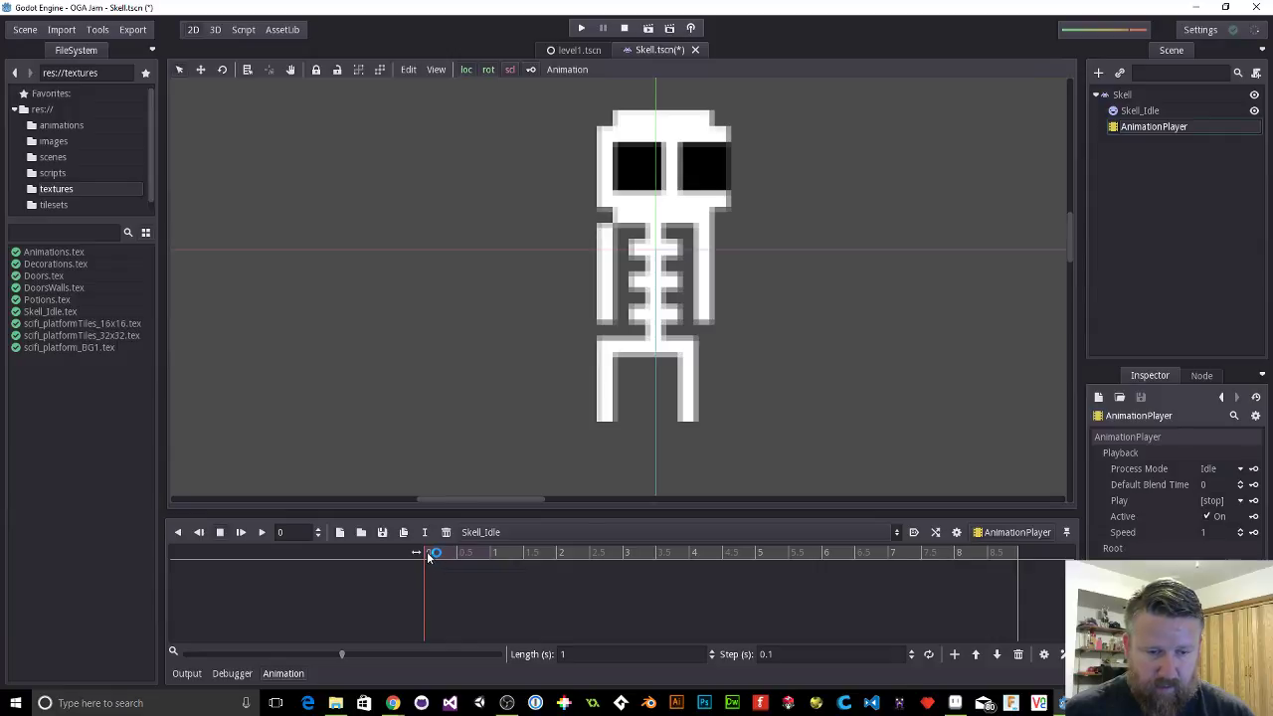
# Step: Key the Skell_Idle sprite's Frame property with value 0 at 0 s, creating a new track for it
pyautogui.click(1117, 113)
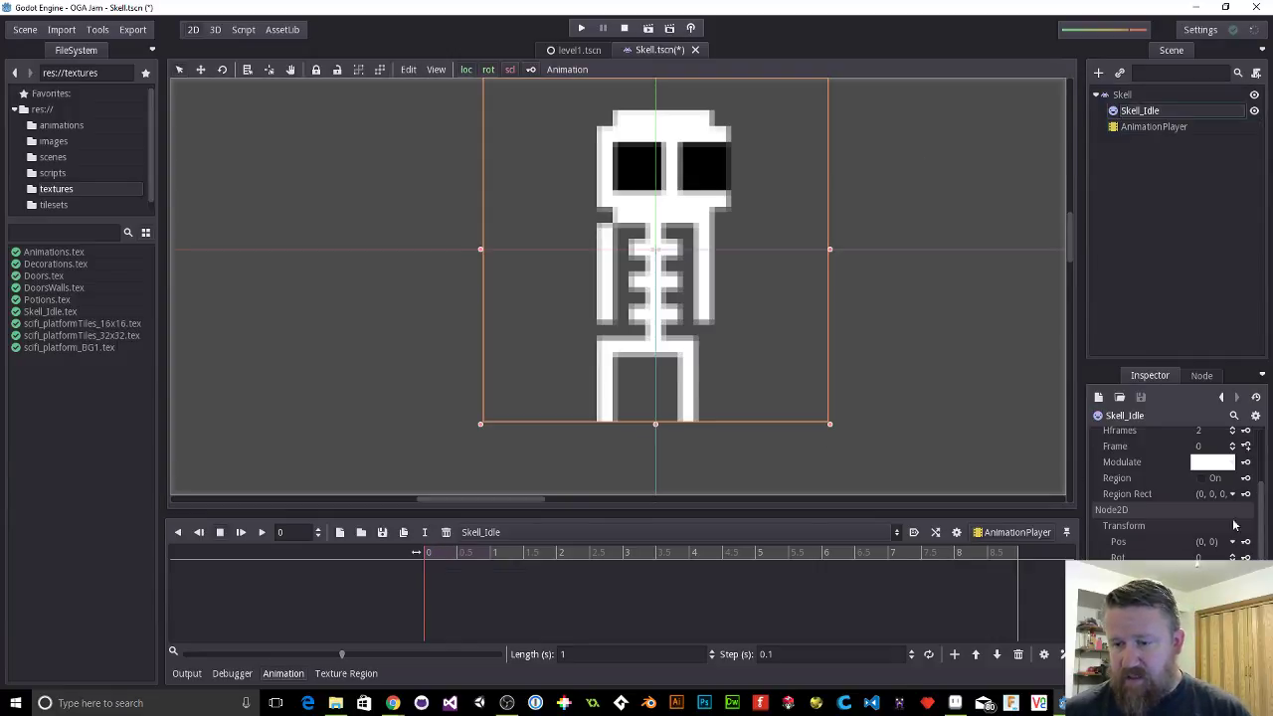
pyautogui.scroll(1, 1200, 520)
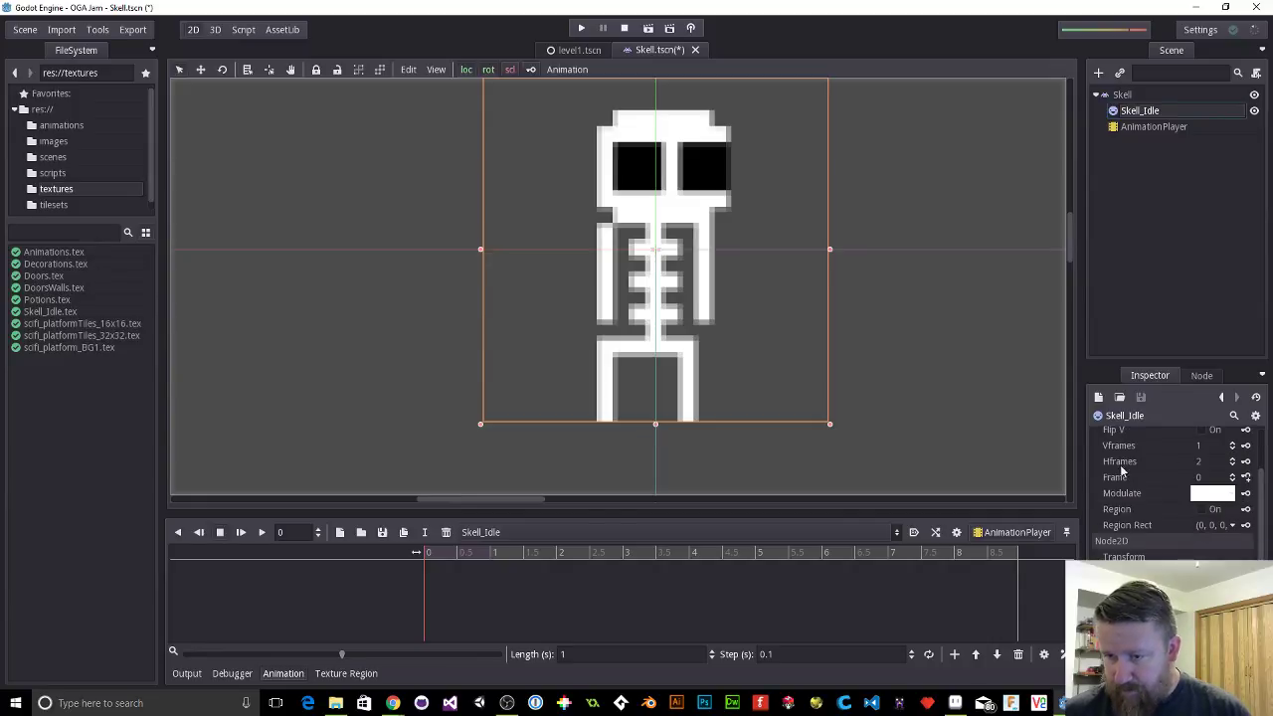
pyautogui.click(1245, 477)
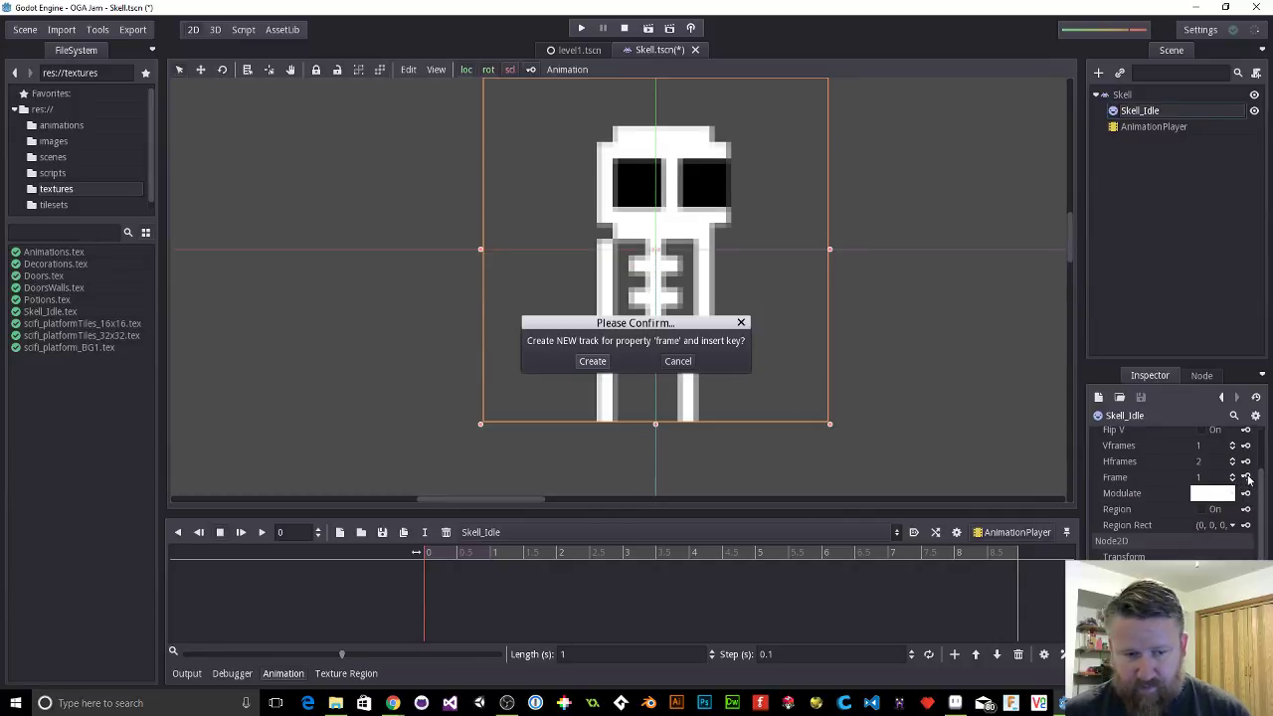
pyautogui.click(595, 362)
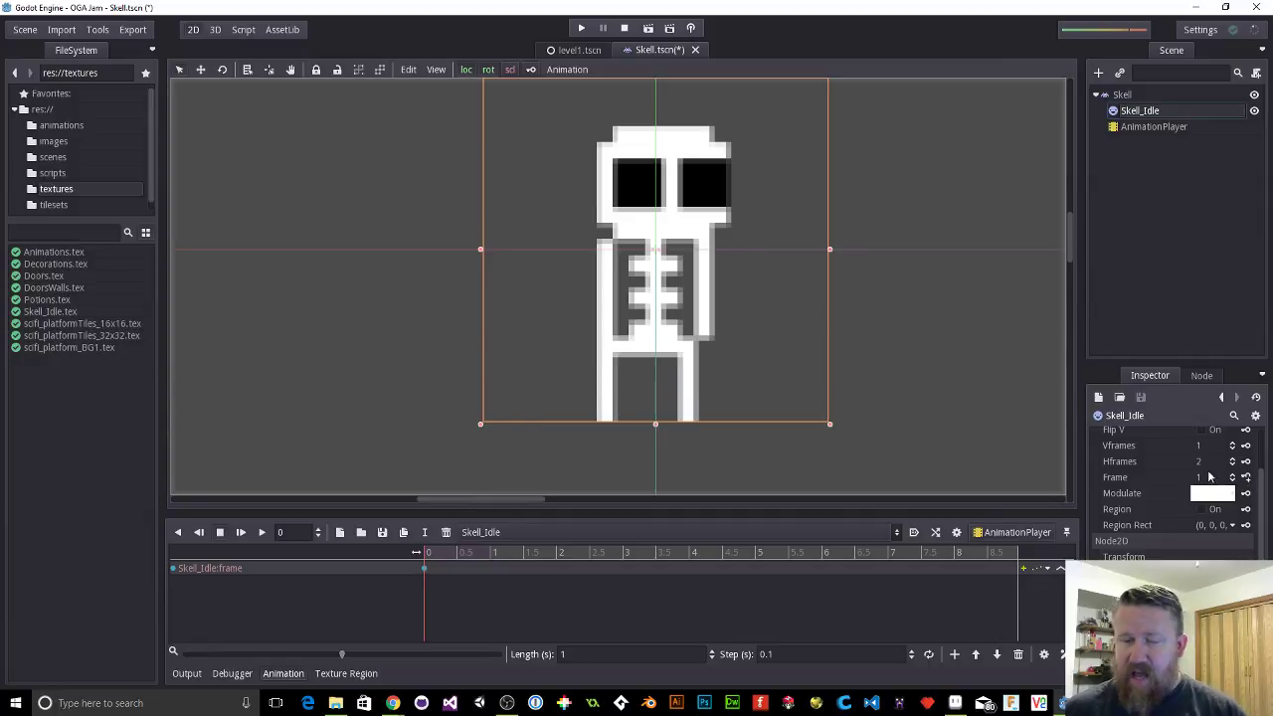
# Step: Add a second Frame key at 0.5 s on the Skell_Idle track and set its value to 1
pyautogui.click(457, 555)
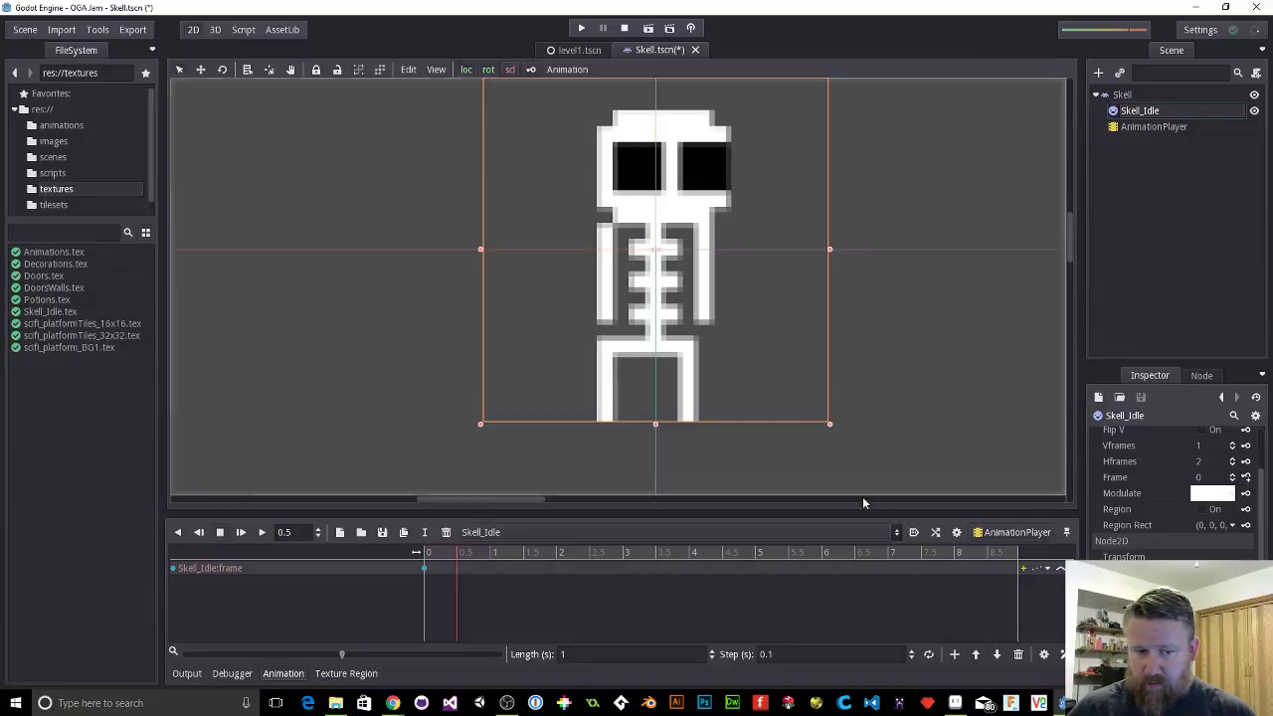
pyautogui.click(1246, 477)
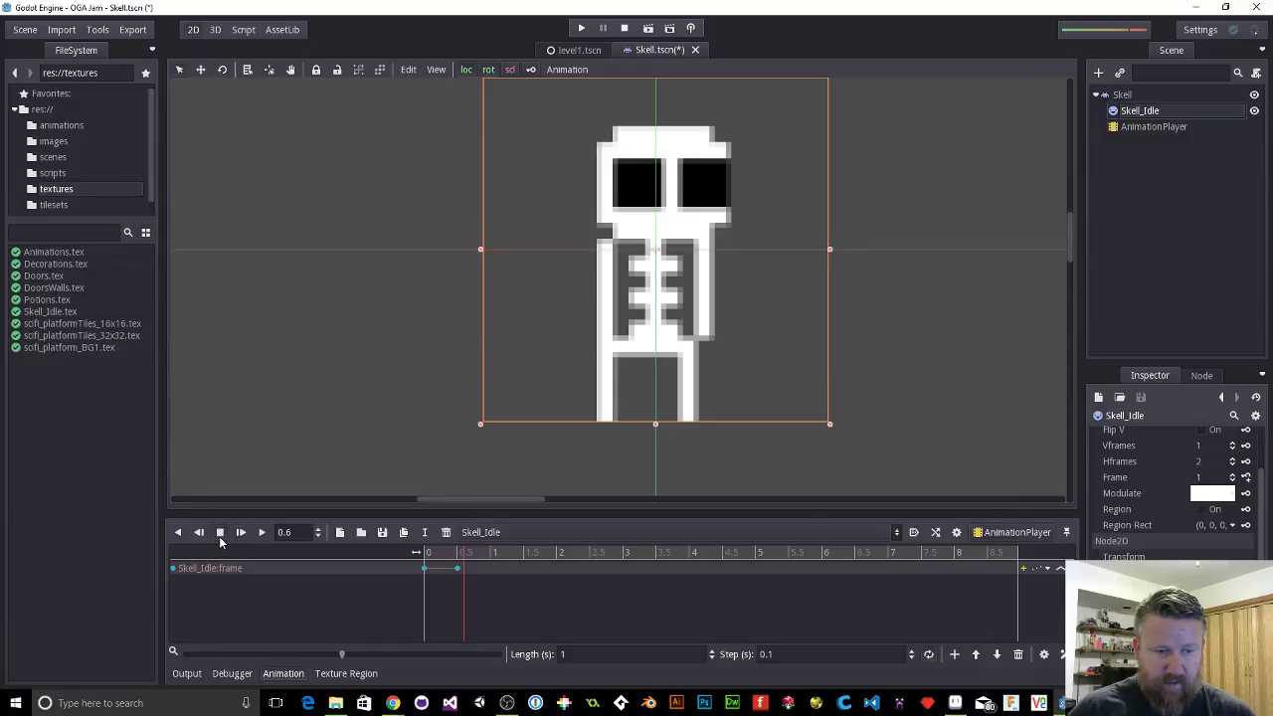
pyautogui.click(264, 532)
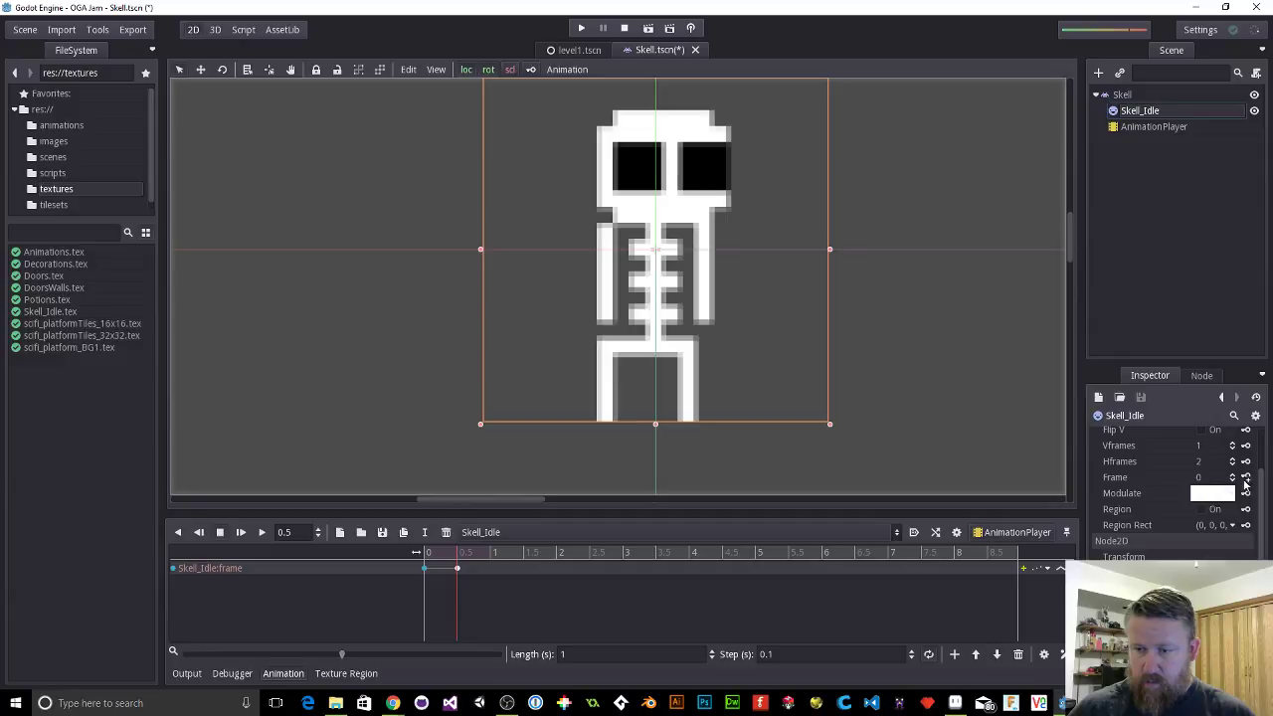
pyautogui.click(1232, 475)
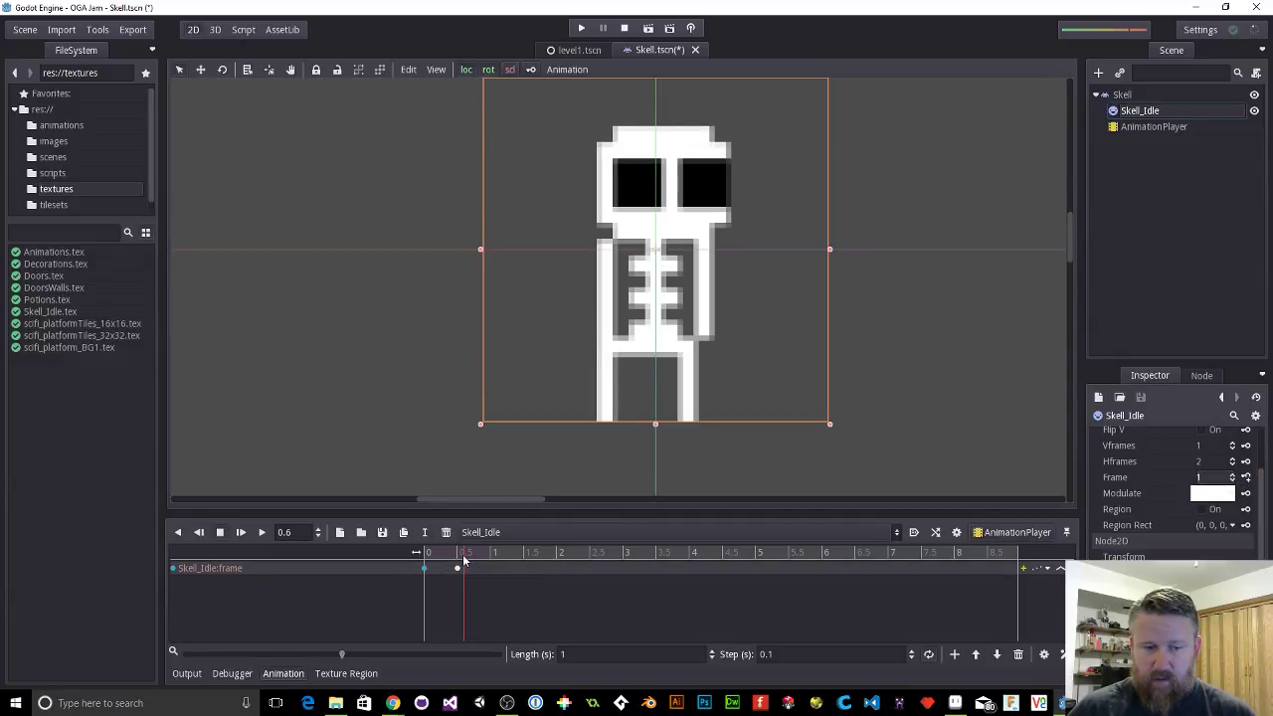
# Step: Play the Skell_Idle animation from the start, run the game to check the skeleton's idle motion, and close the game window
pyautogui.moveTo(462, 554); pyautogui.dragTo(423, 550)
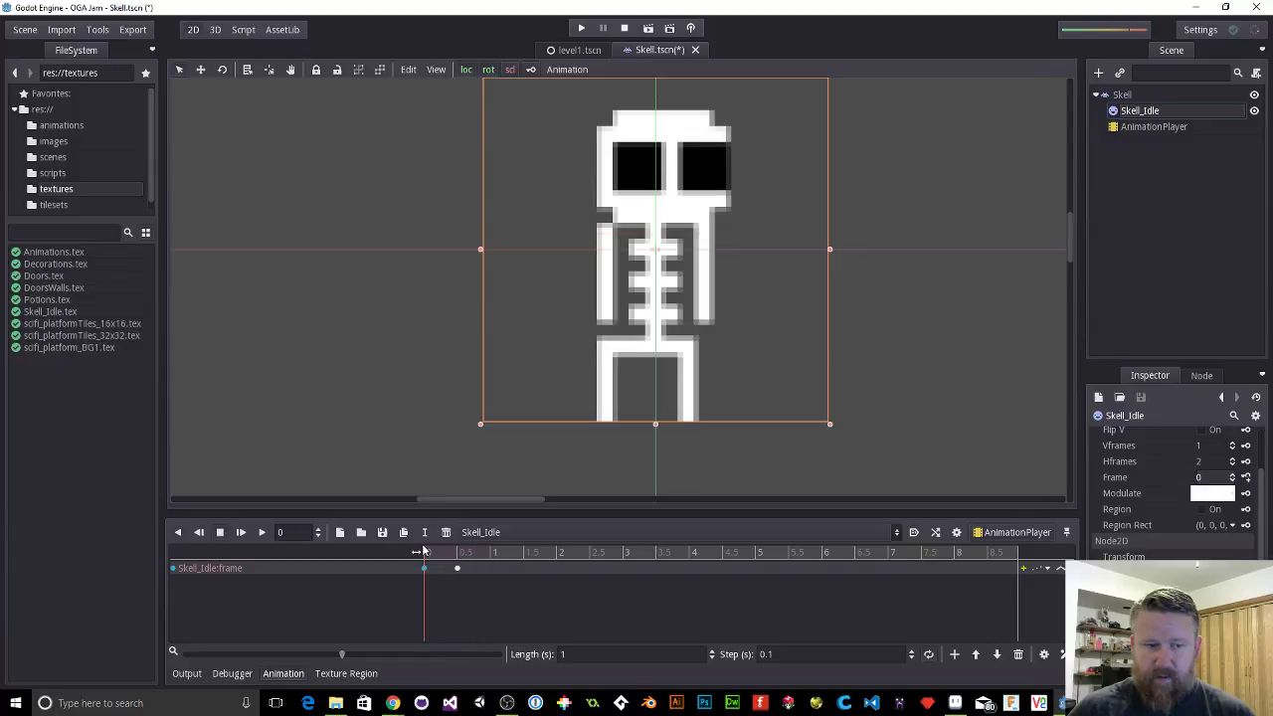
pyautogui.click(263, 533)
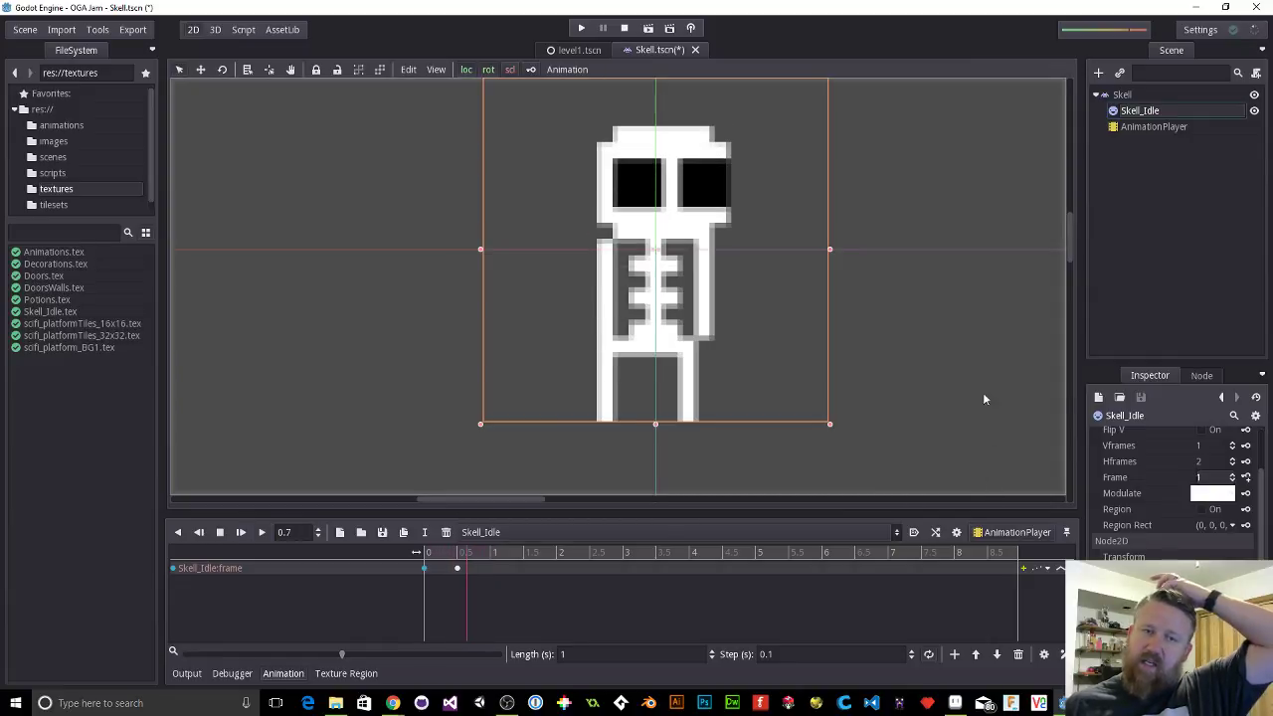
pyautogui.click(583, 29)
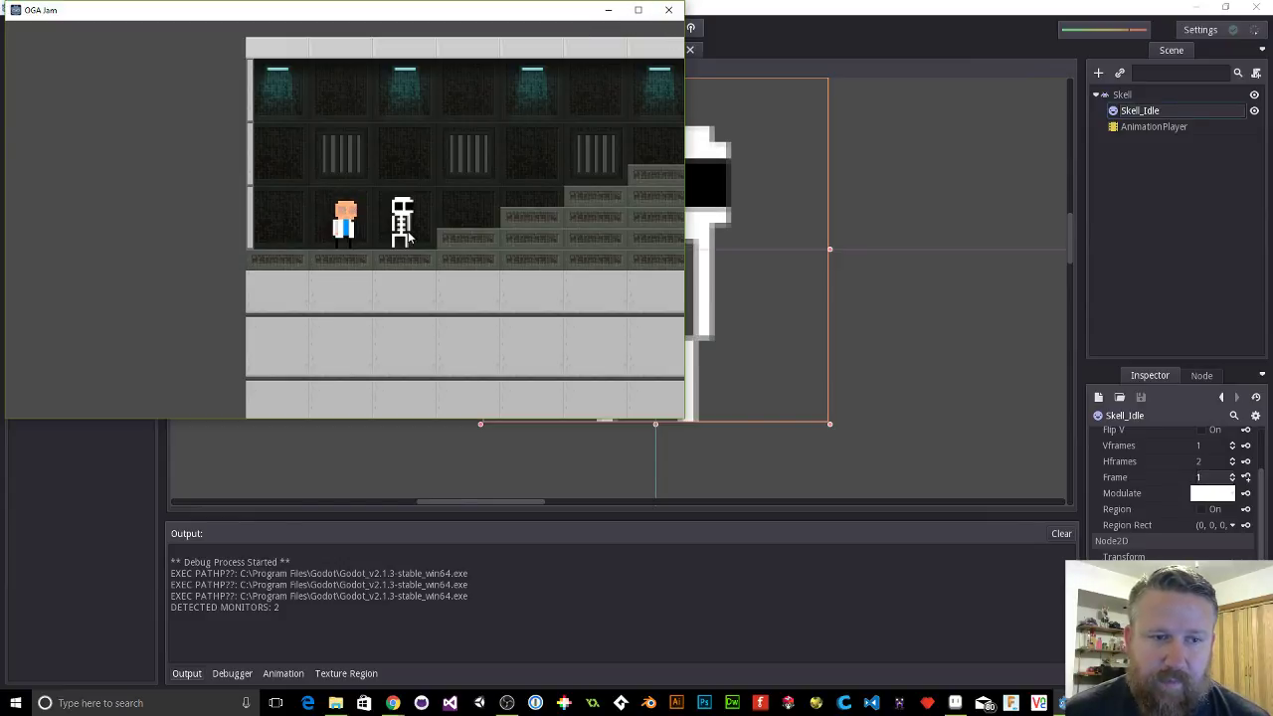
pyautogui.click(668, 9)
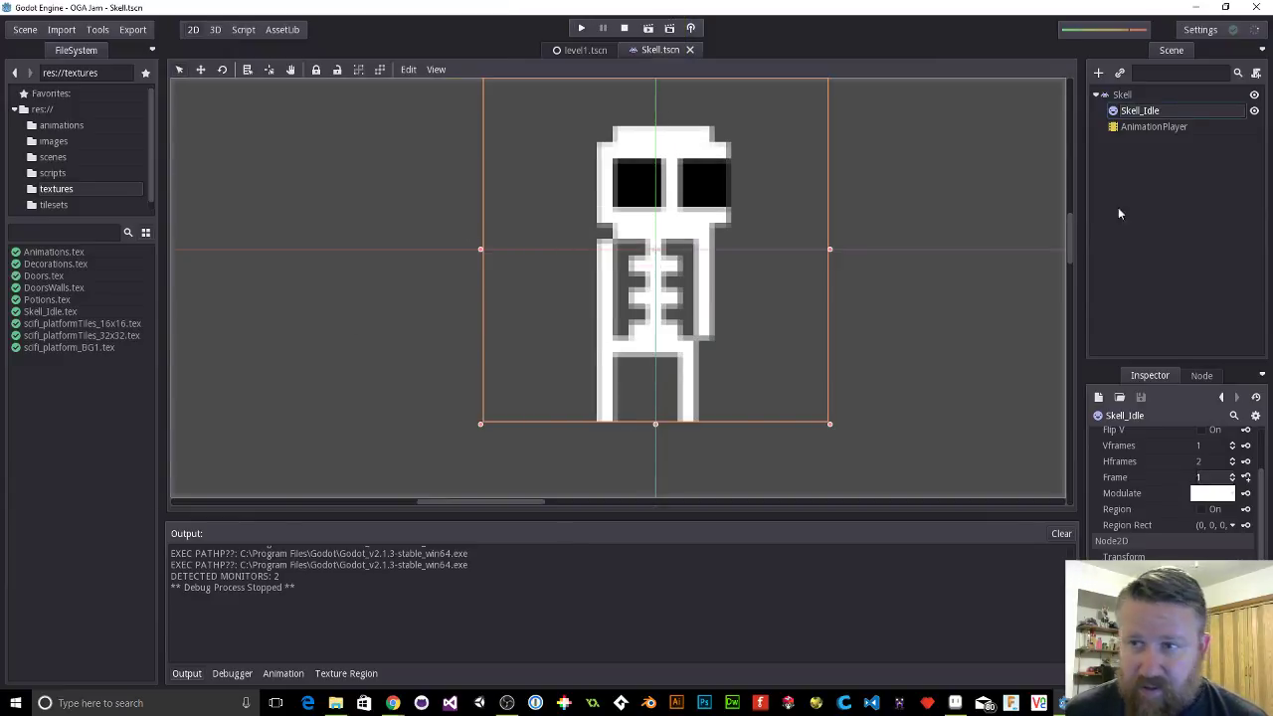
# Step: Set the AnimationPlayer to autoplay Skell_Idle on load, and run the game briefly to test it
pyautogui.click(1155, 127)
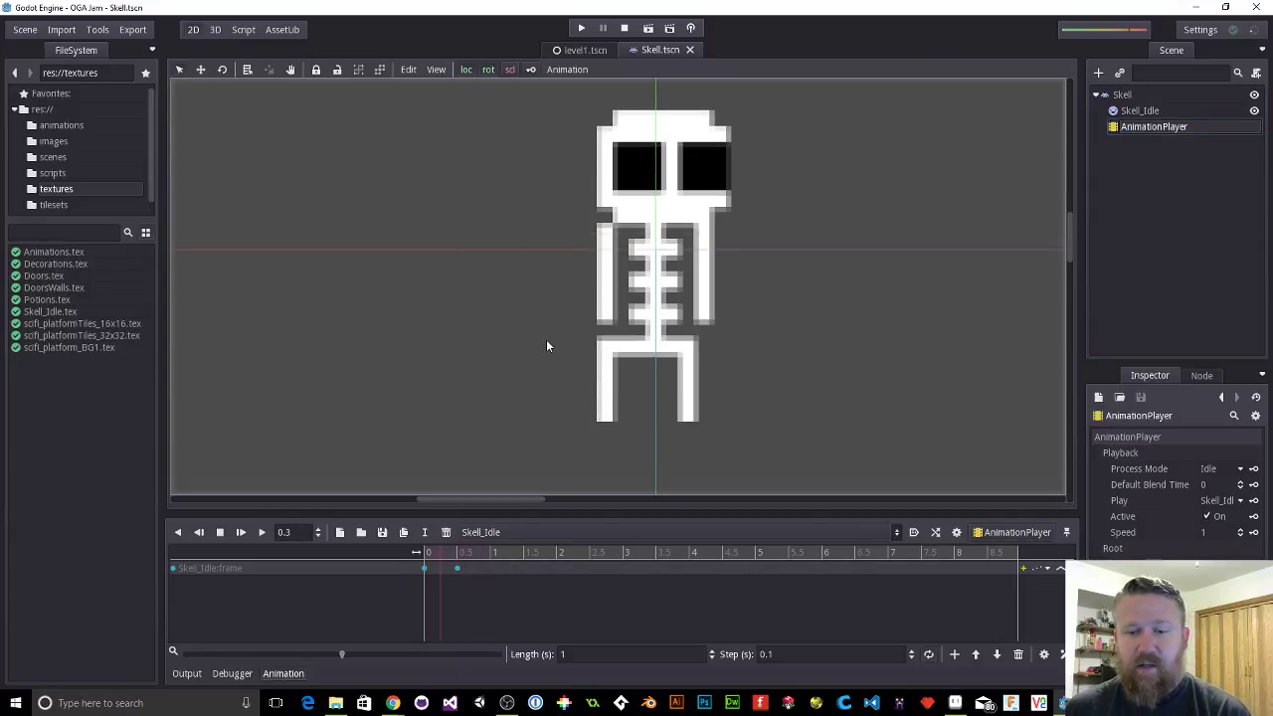
pyautogui.click(914, 535)
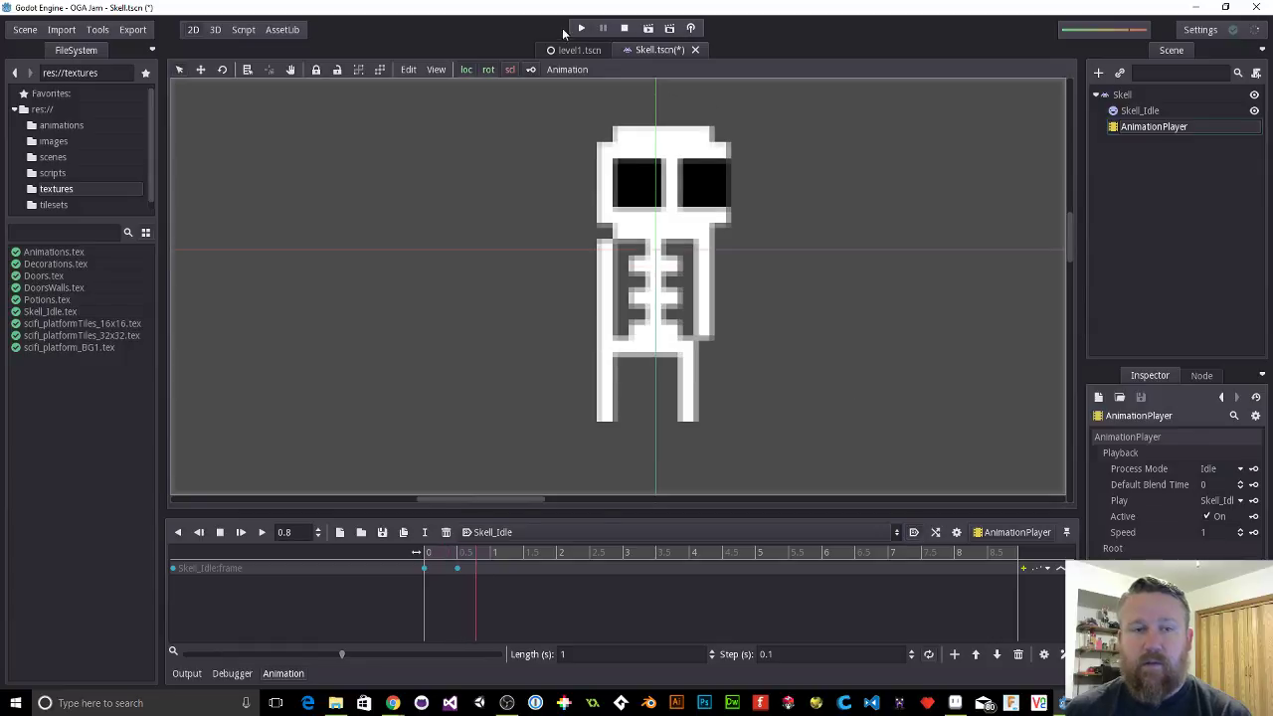
pyautogui.click(580, 28)
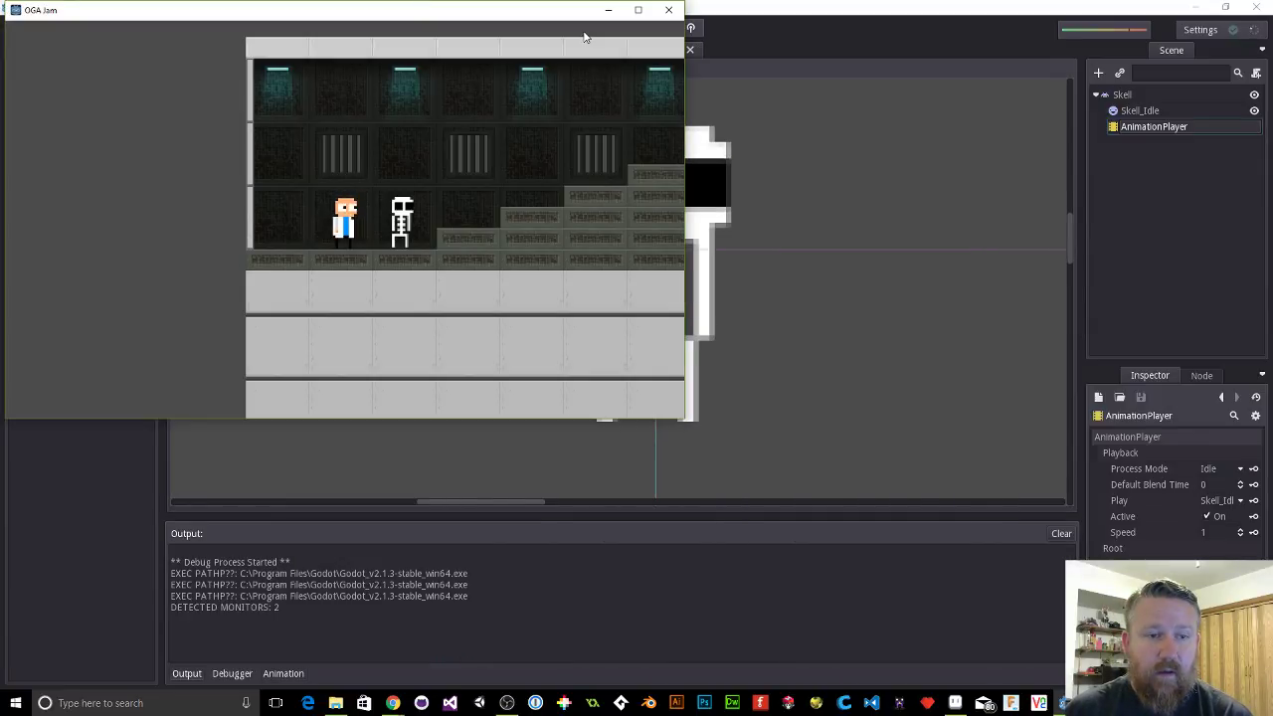
pyautogui.click(668, 9)
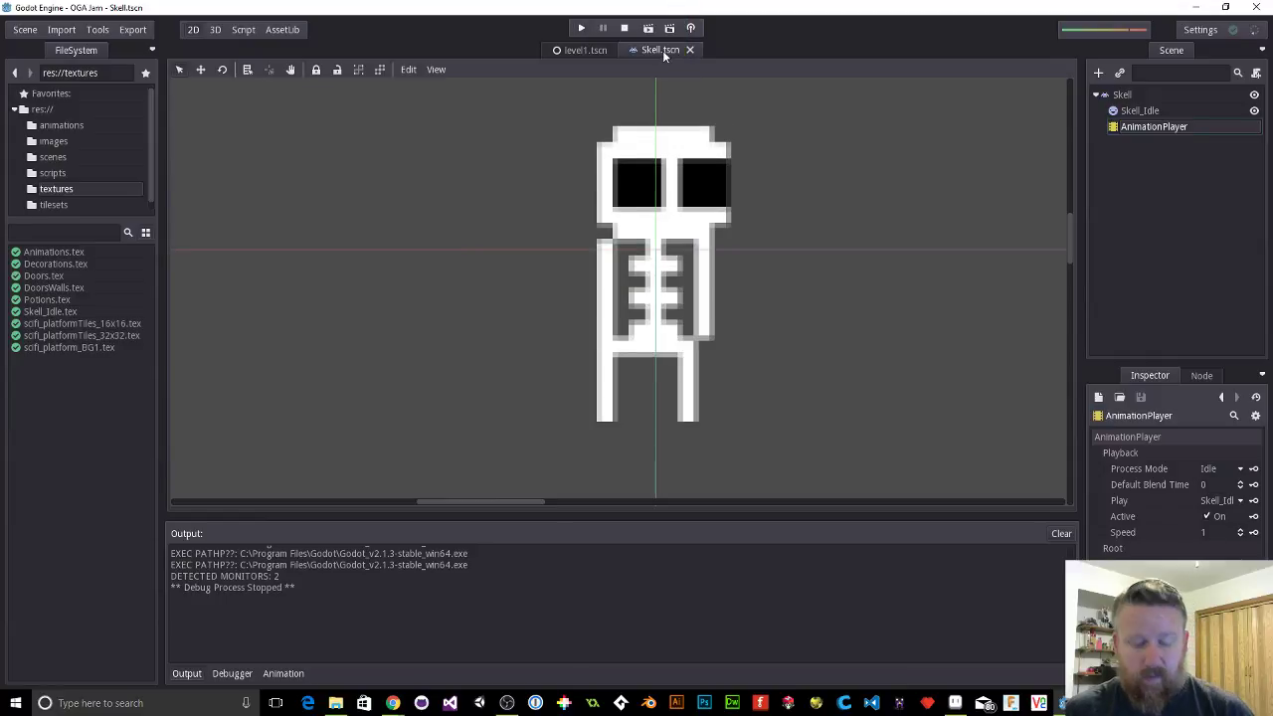
# Step: Replace the Skell node in level1 with a fresh instance of Skell.tscn, placed beside the Player
pyautogui.click(589, 50)
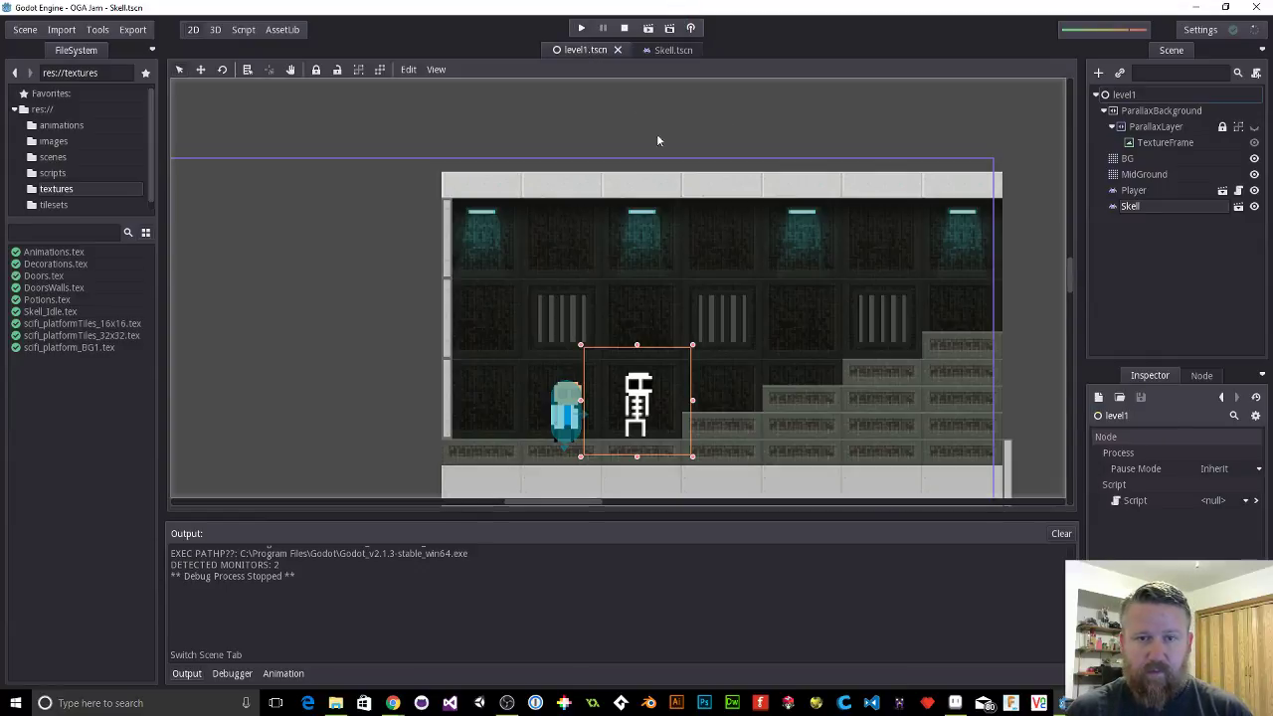
pyautogui.click(643, 418)
pyautogui.press('Delete')
pyautogui.click(621, 364)
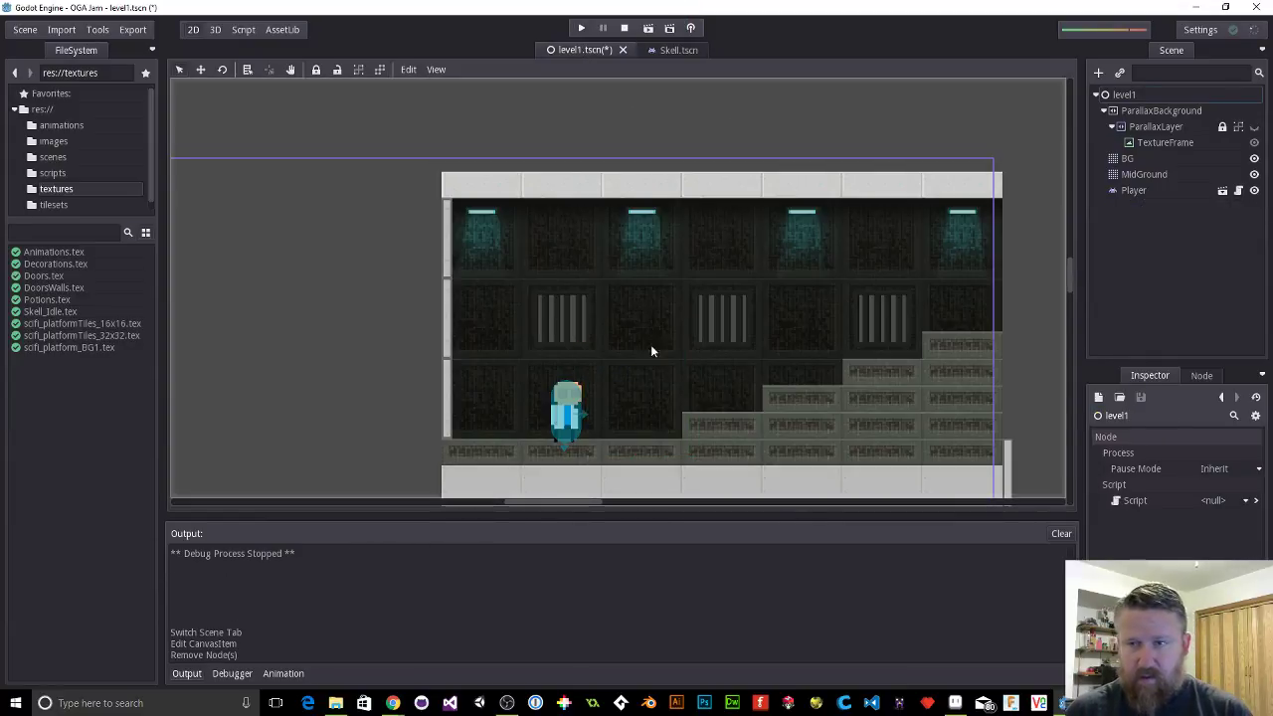
pyautogui.click(1119, 73)
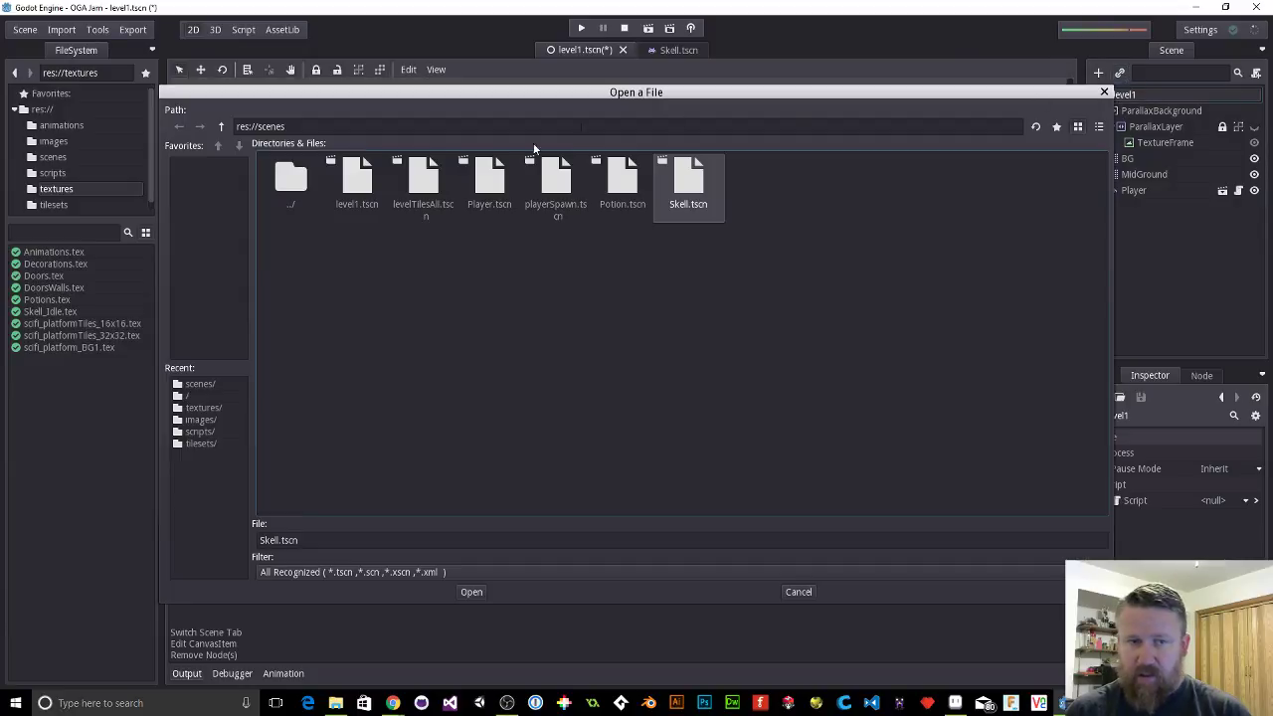
pyautogui.doubleClick(693, 179)
pyautogui.scroll(-10, 373, 162)
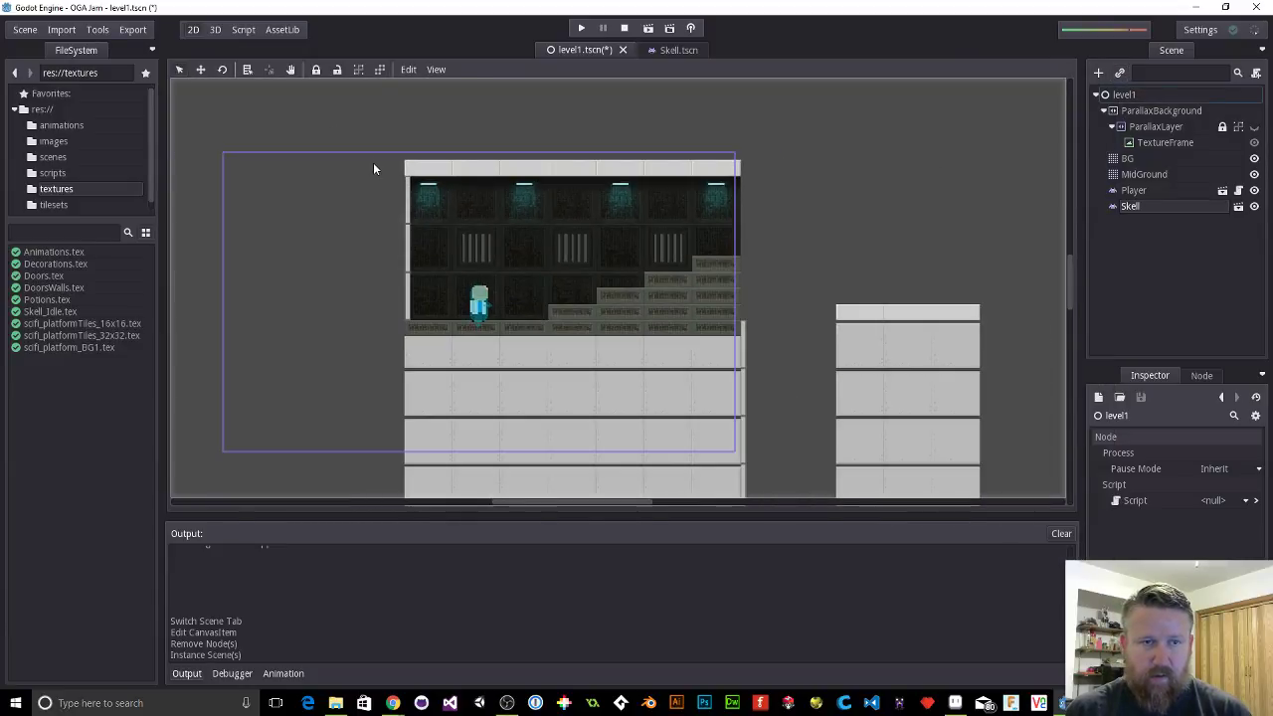
pyautogui.moveTo(308, 180); pyautogui.dragTo(496, 316)
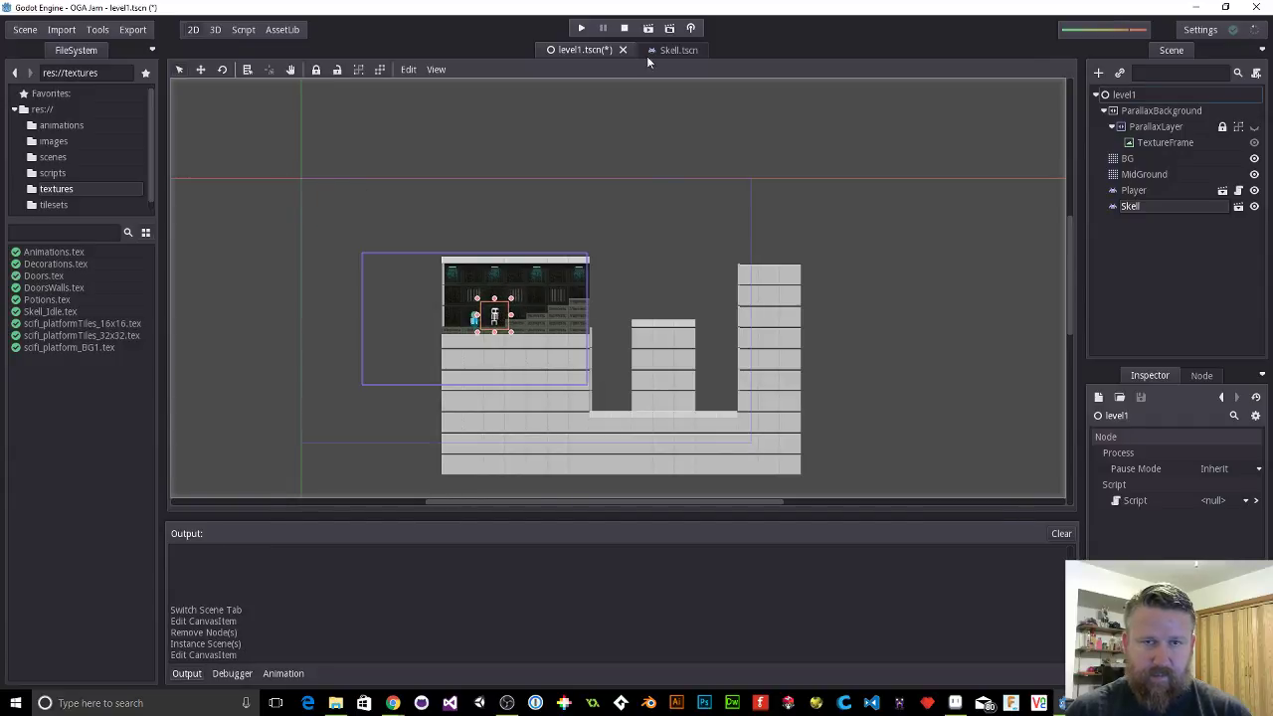
# Step: Run the game briefly to test it, and save the Skell_Idle animation as Skell_Idle.tres in the animations folder
pyautogui.click(584, 29)
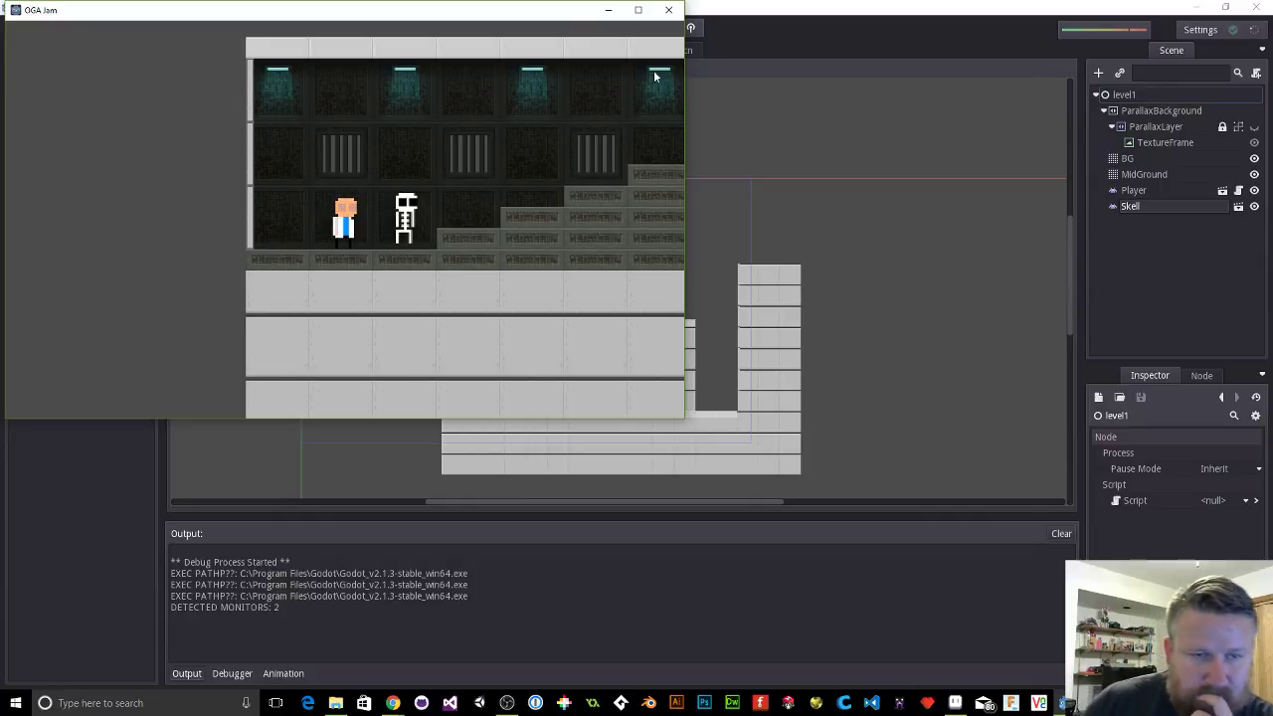
pyautogui.click(669, 12)
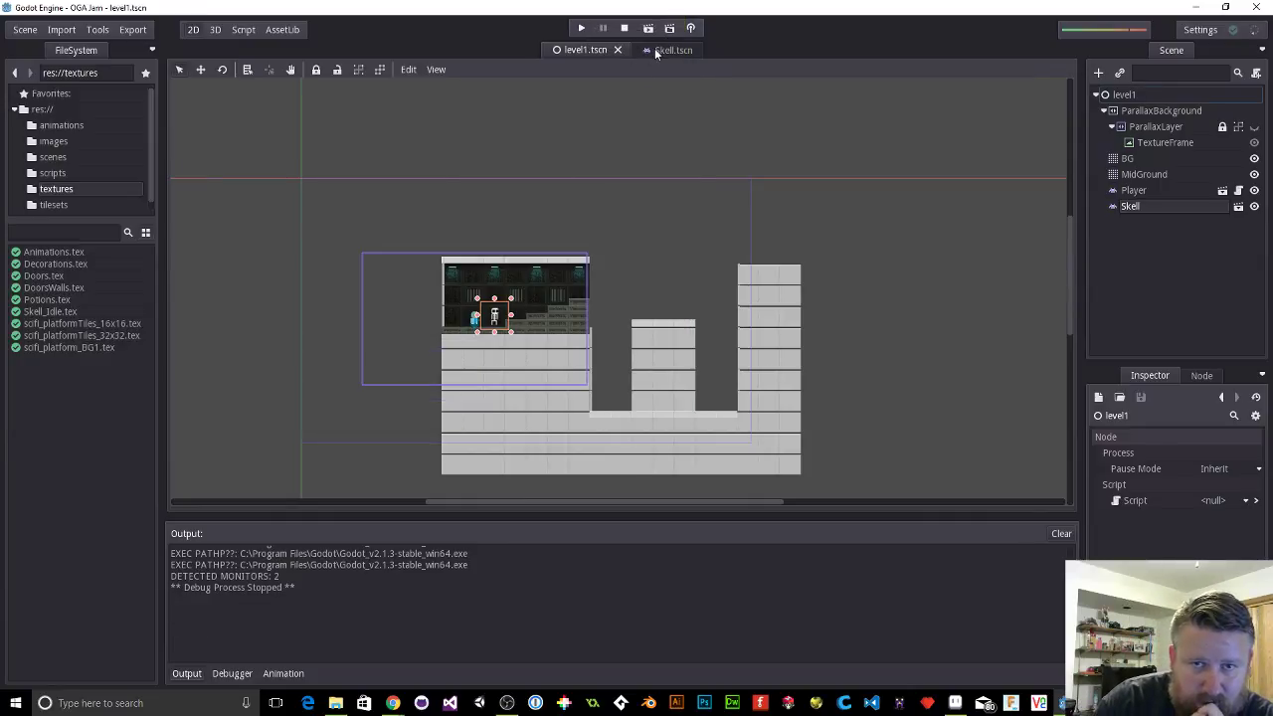
pyautogui.click(666, 50)
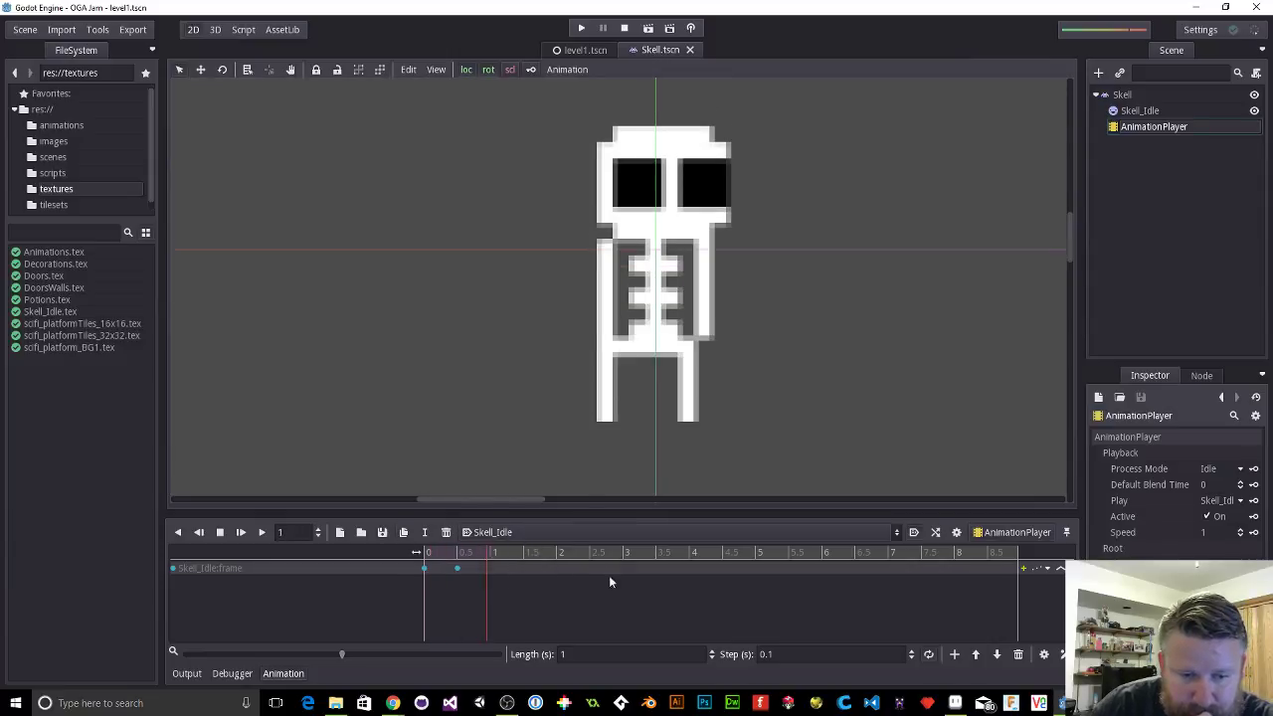
pyautogui.click(382, 533)
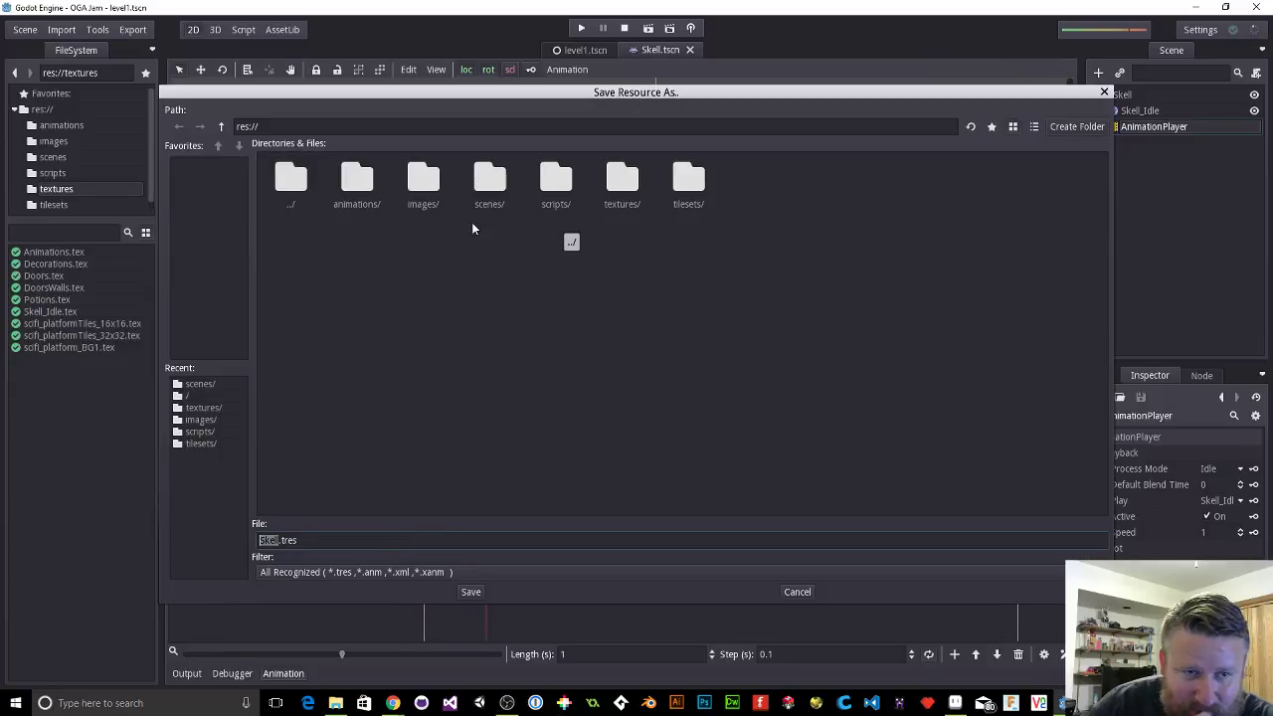
pyautogui.doubleClick(357, 181)
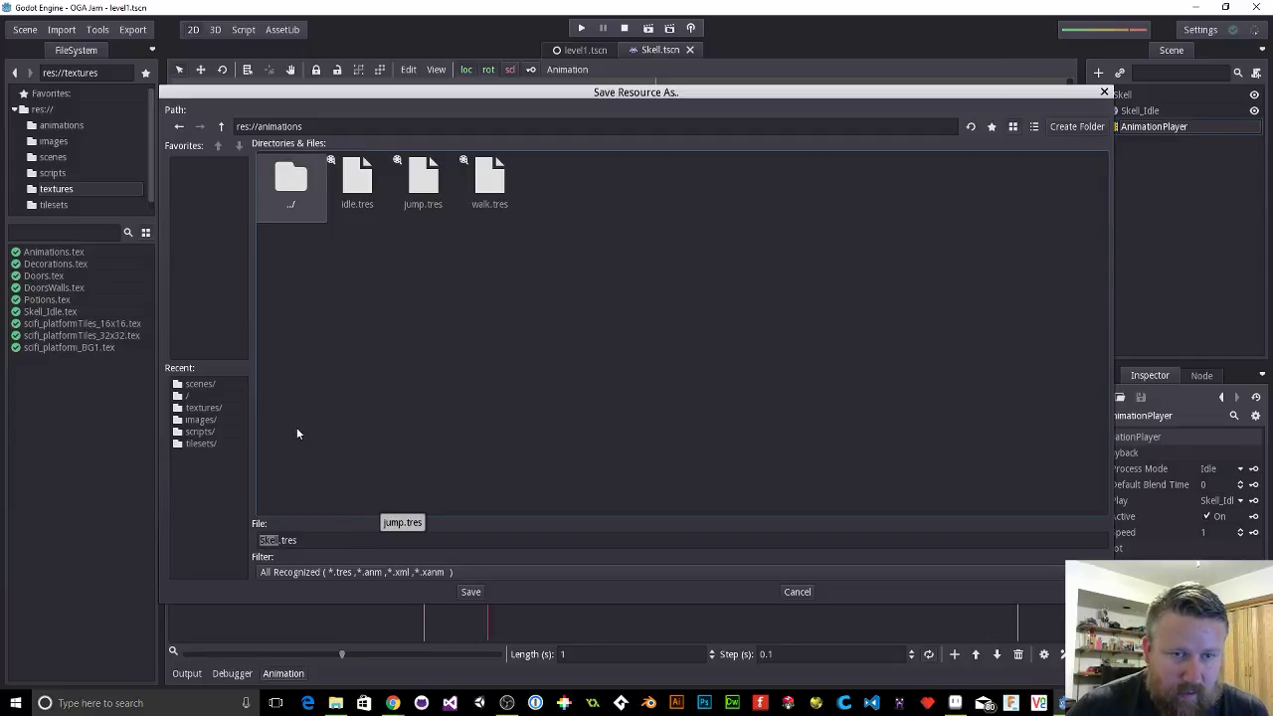
pyautogui.press('Right')
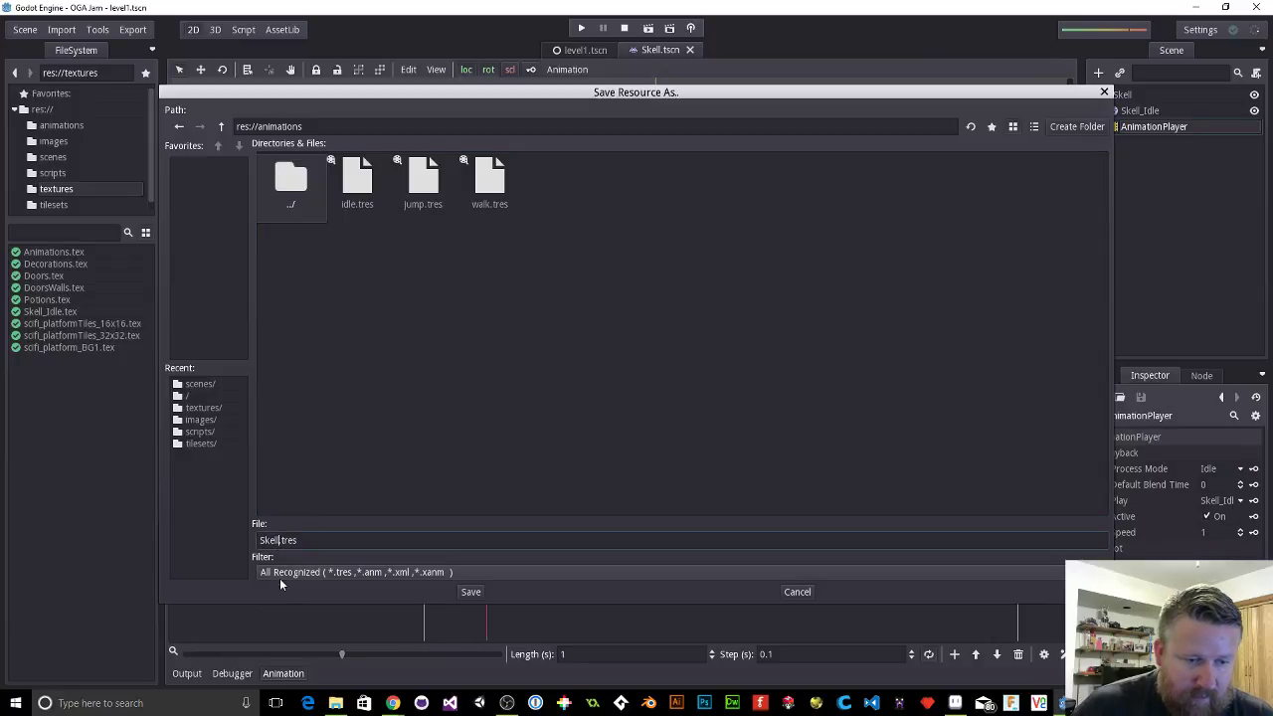
pyautogui.write('_Idle')
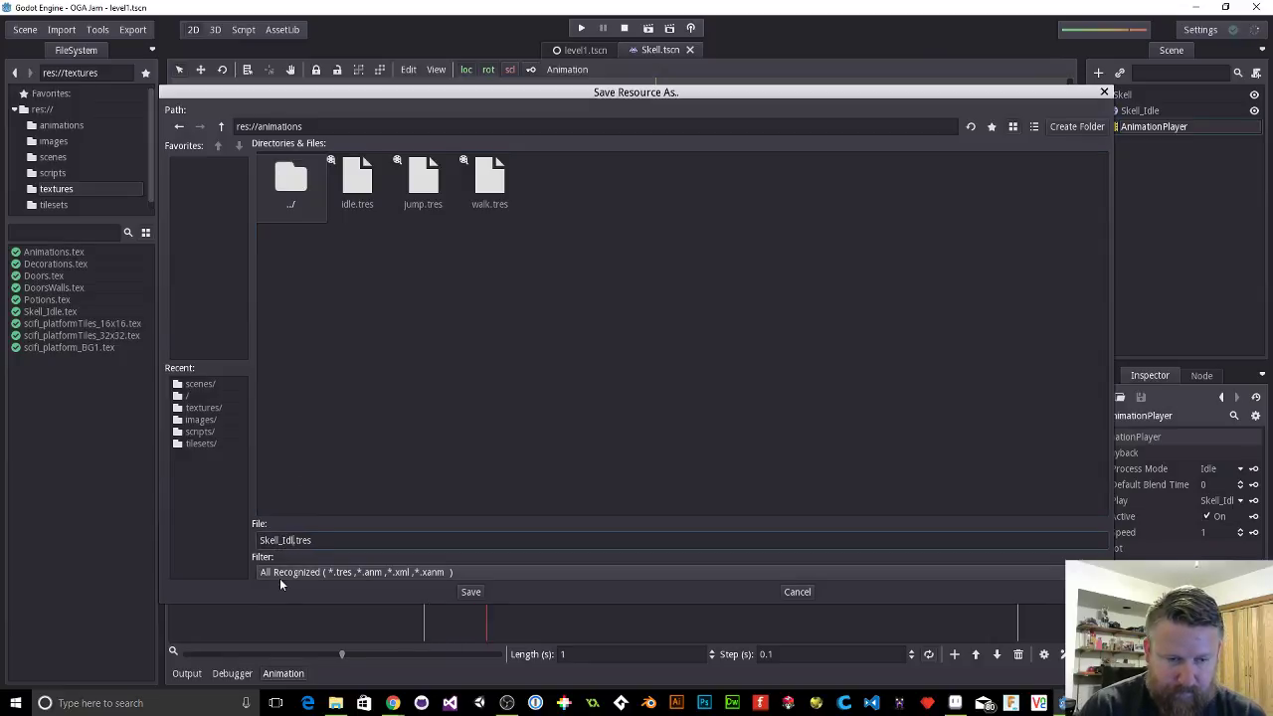
pyautogui.press('Return')
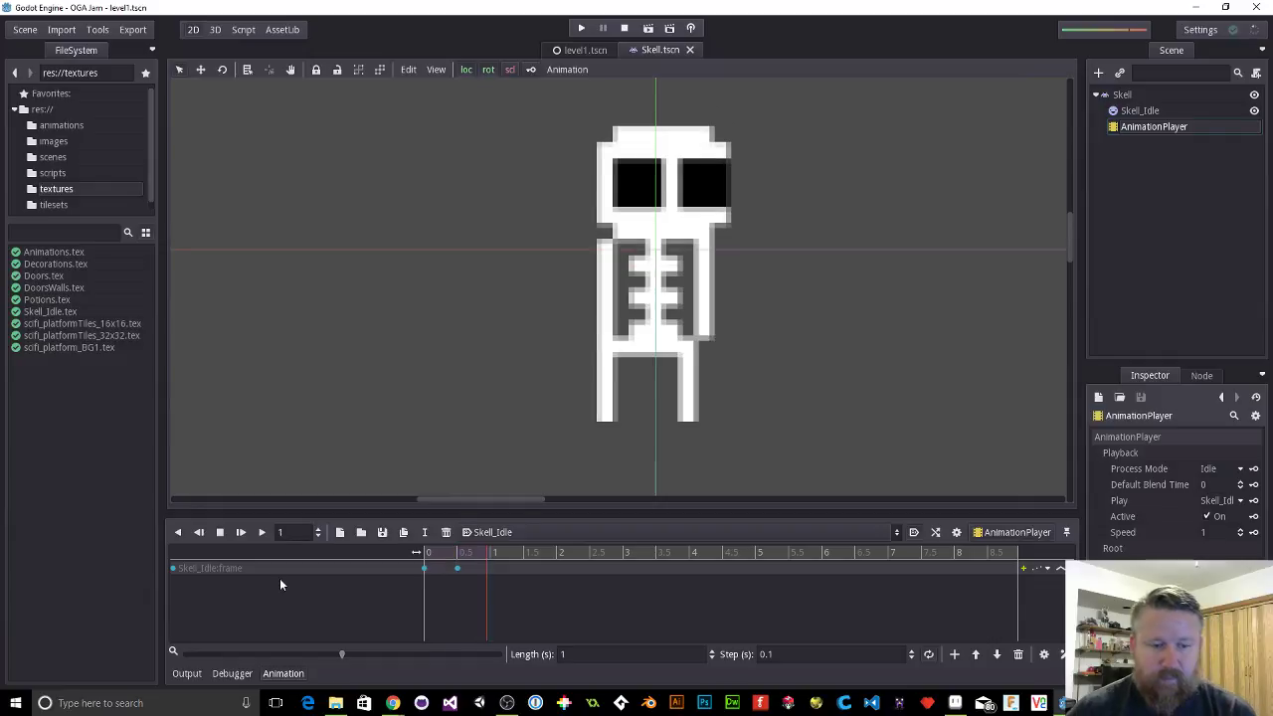
# Step: Run the game from level1 to check the skeleton's idle motion, and close the game window
pyautogui.click(583, 50)
pyautogui.click(582, 28)
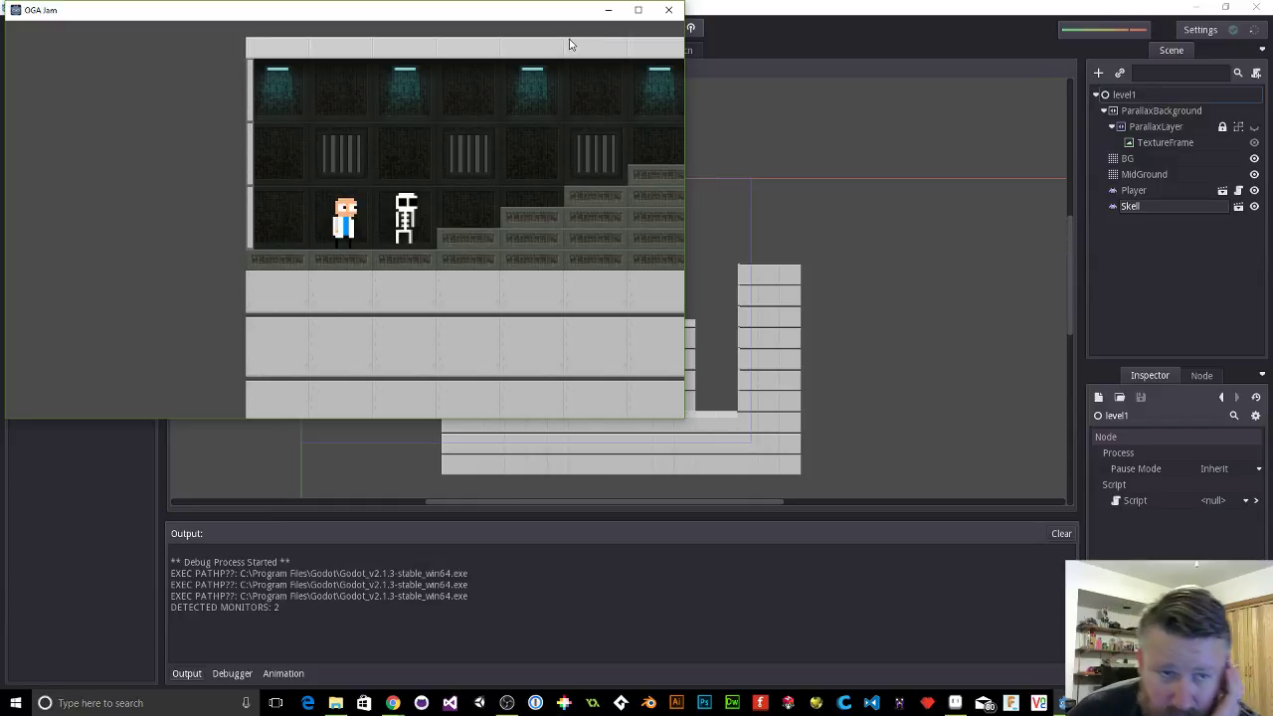
pyautogui.click(668, 10)
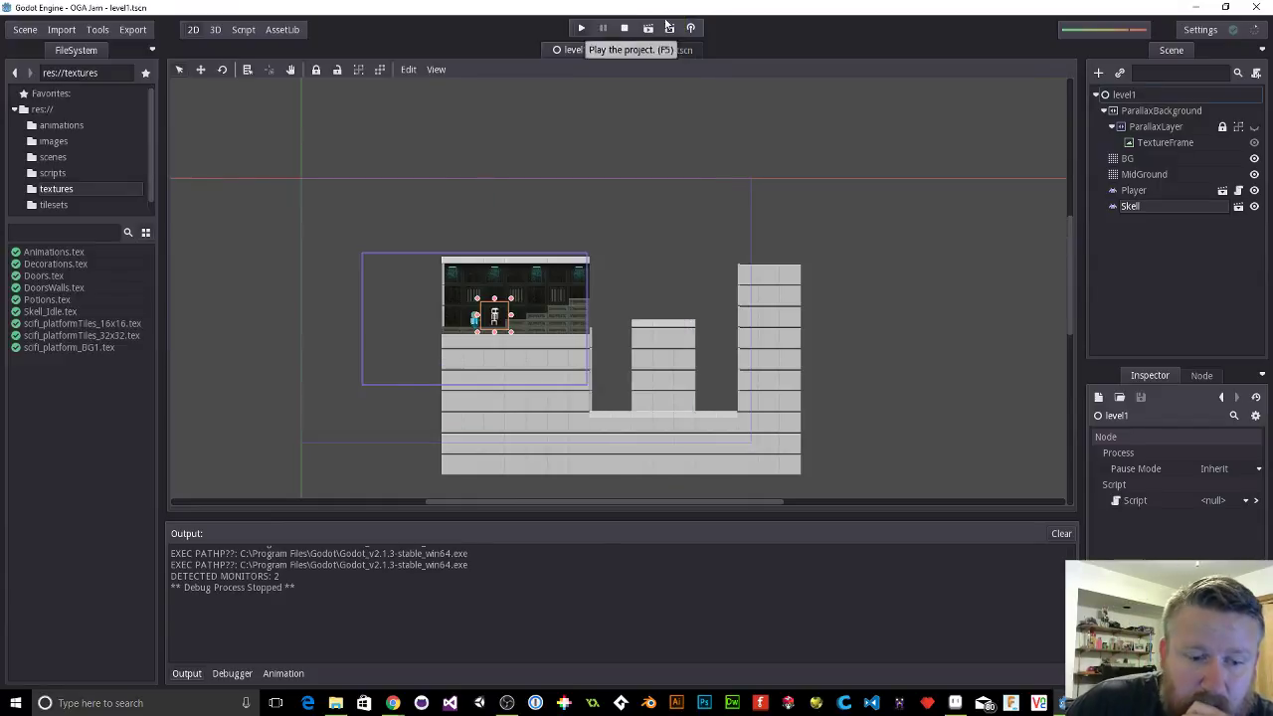
# Step: Return to the Skell scene, review the AnimationPlayer's Play options, stop the Skell_Idle preview and select its first key
pyautogui.click(690, 50)
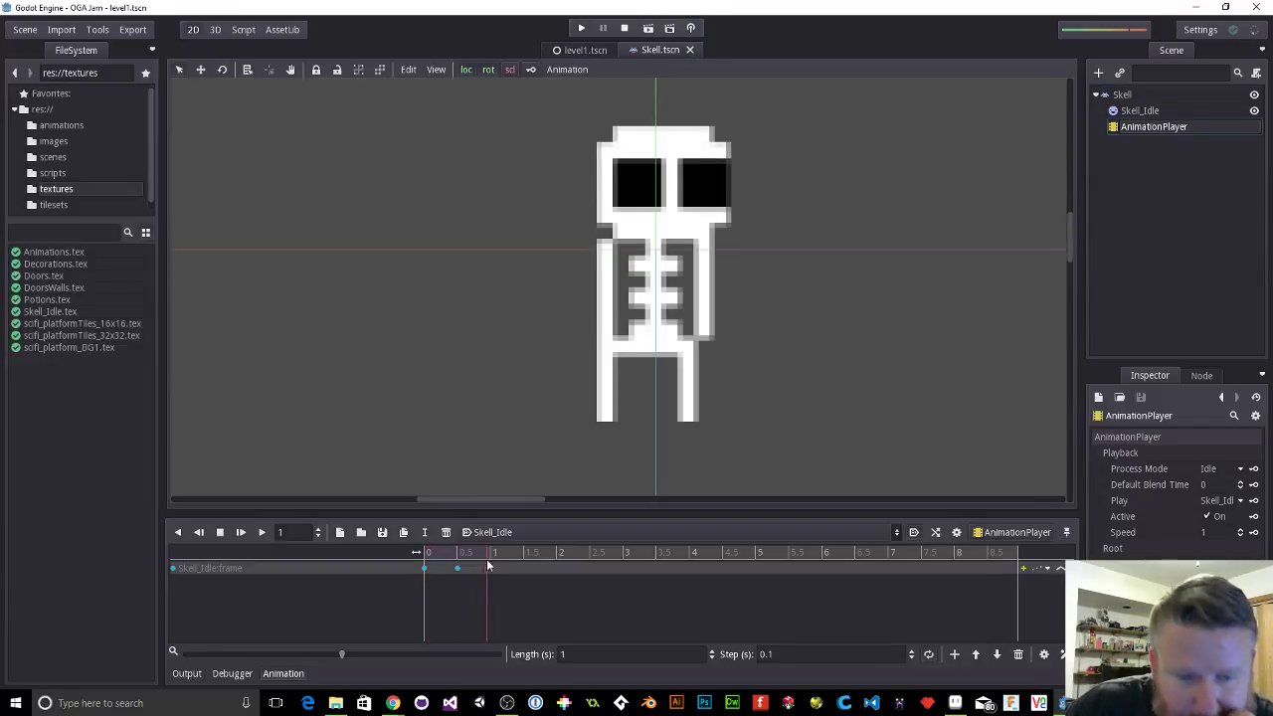
pyautogui.click(383, 532)
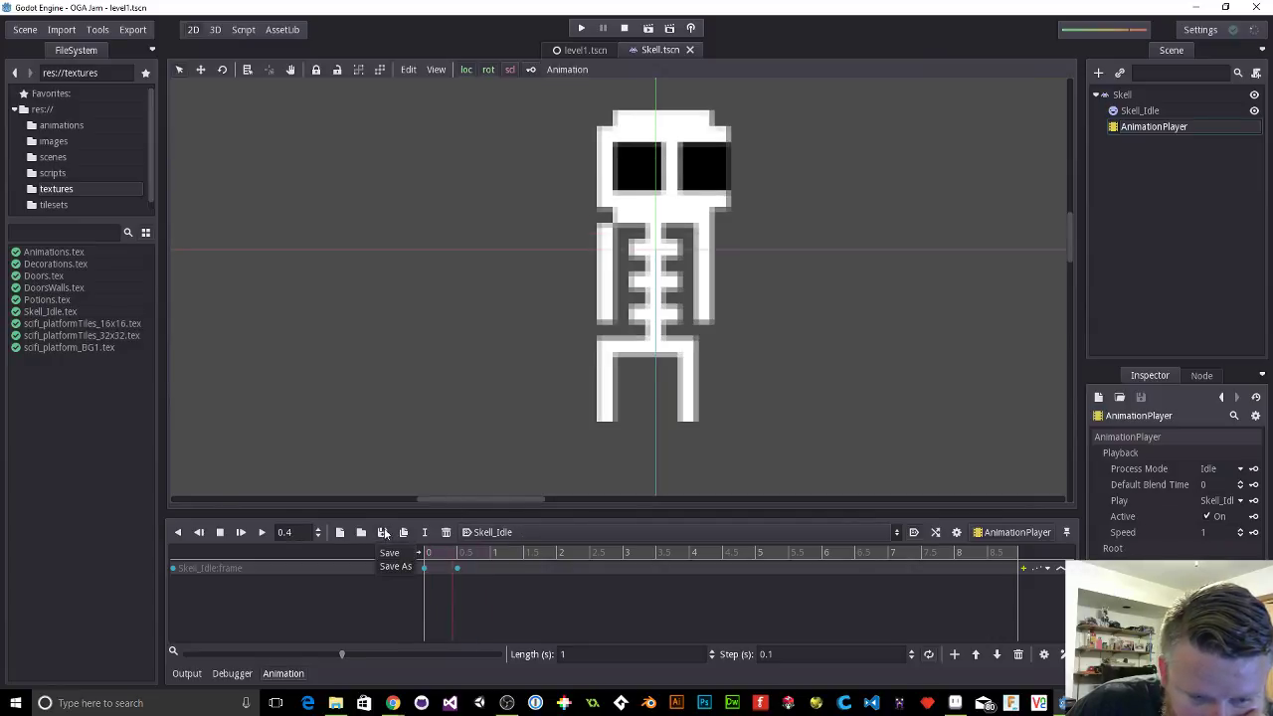
pyautogui.click(423, 563)
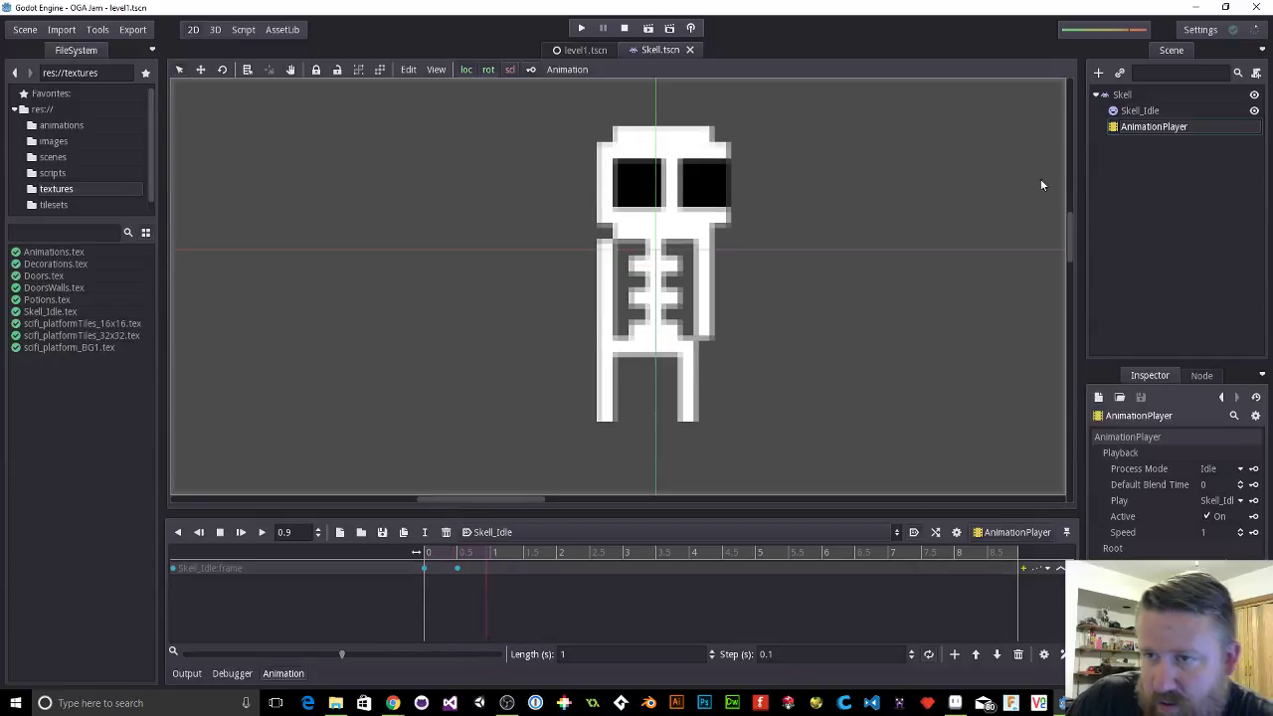
pyautogui.click(1189, 503)
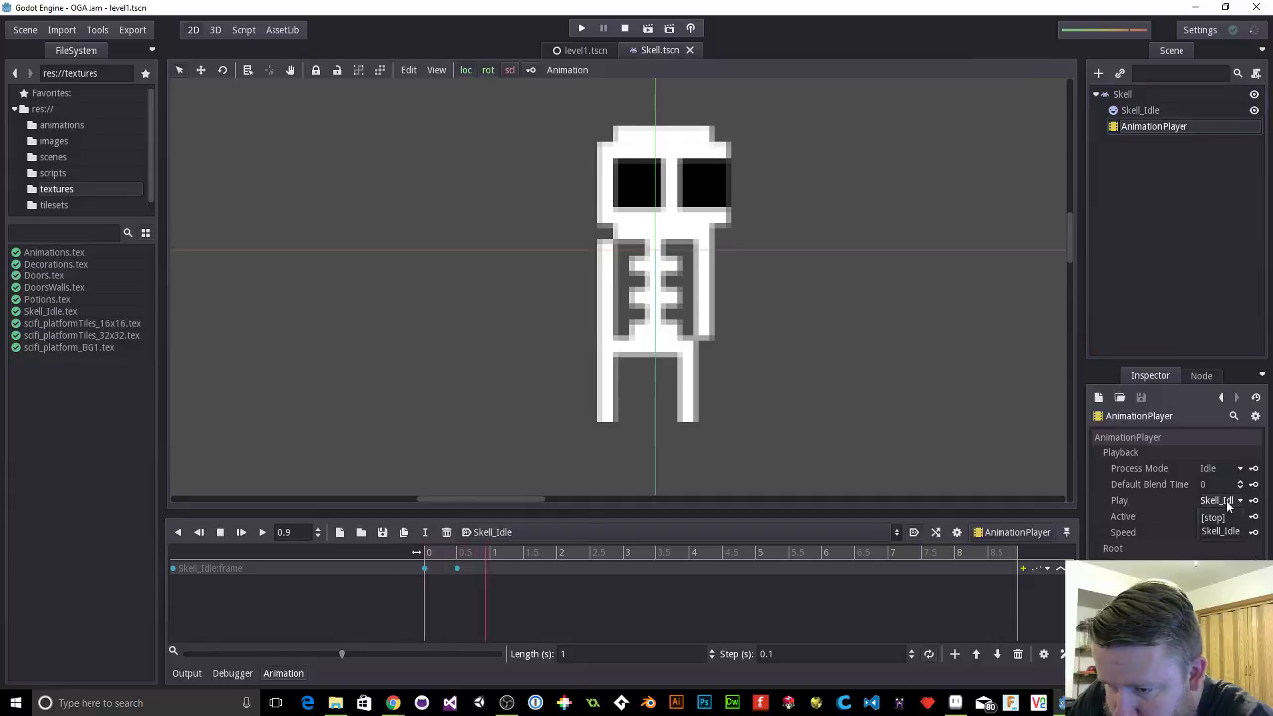
pyautogui.click(1187, 504)
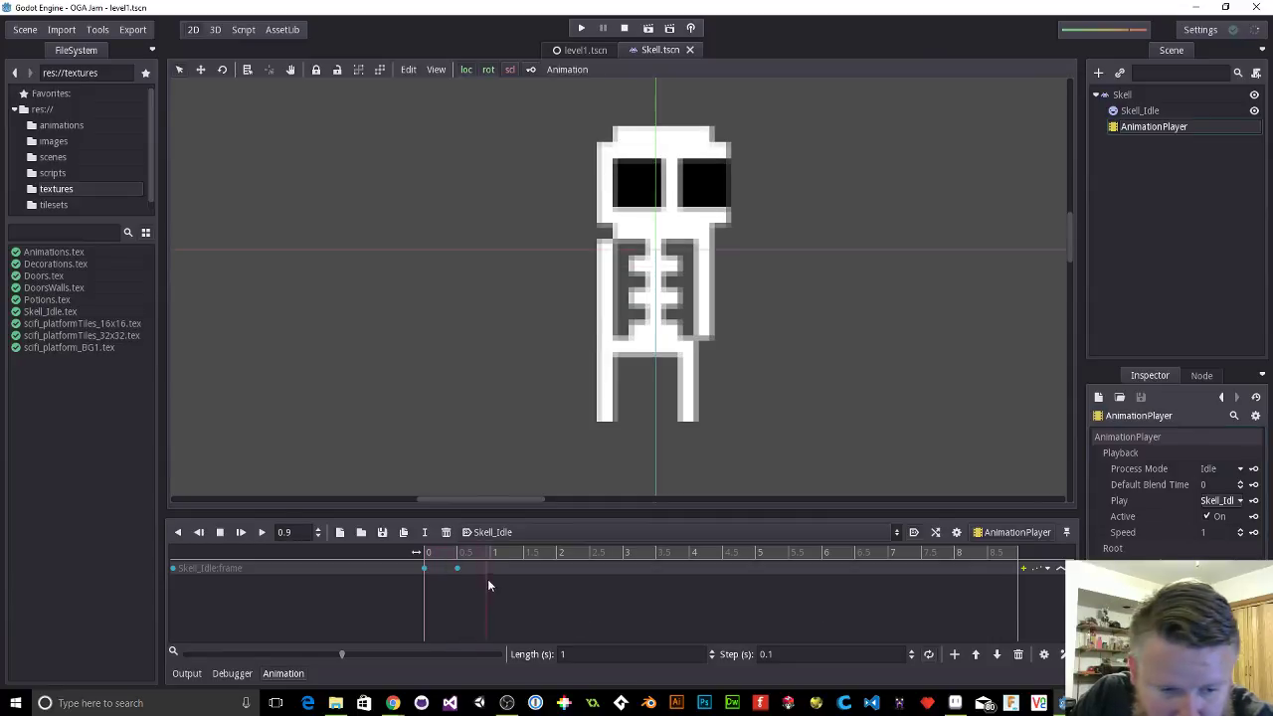
pyautogui.click(220, 532)
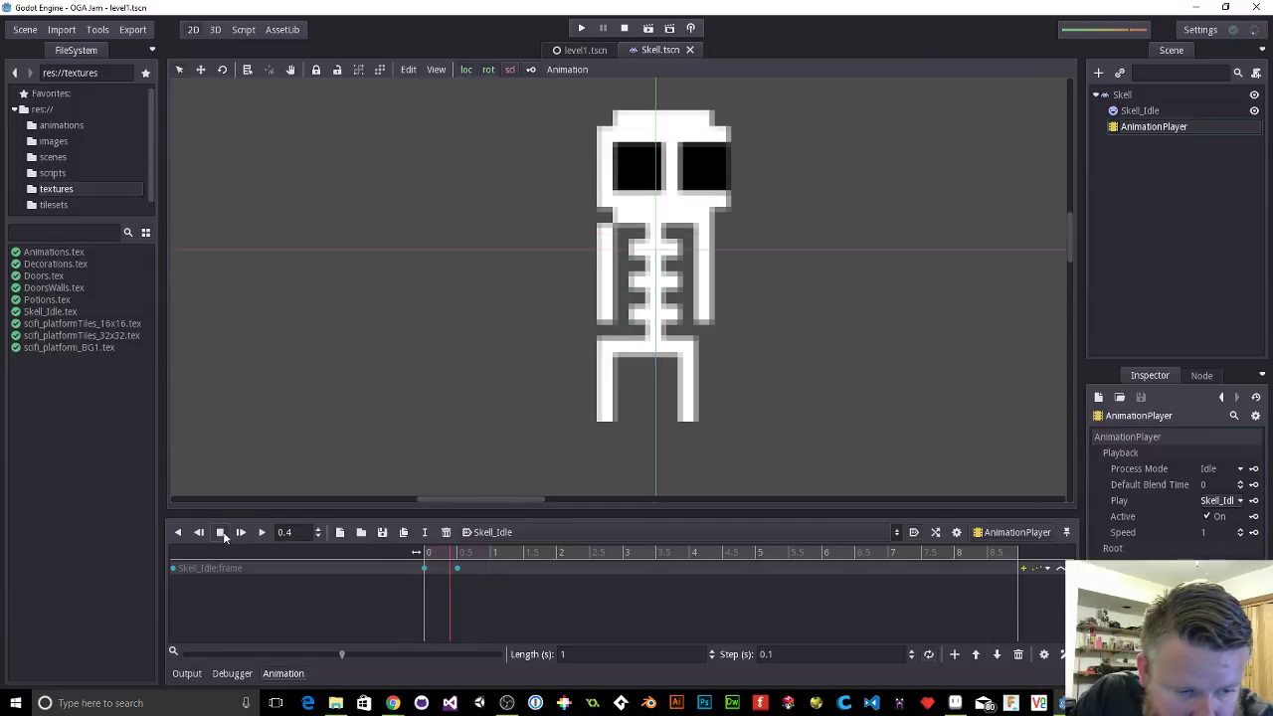
pyautogui.click(428, 563)
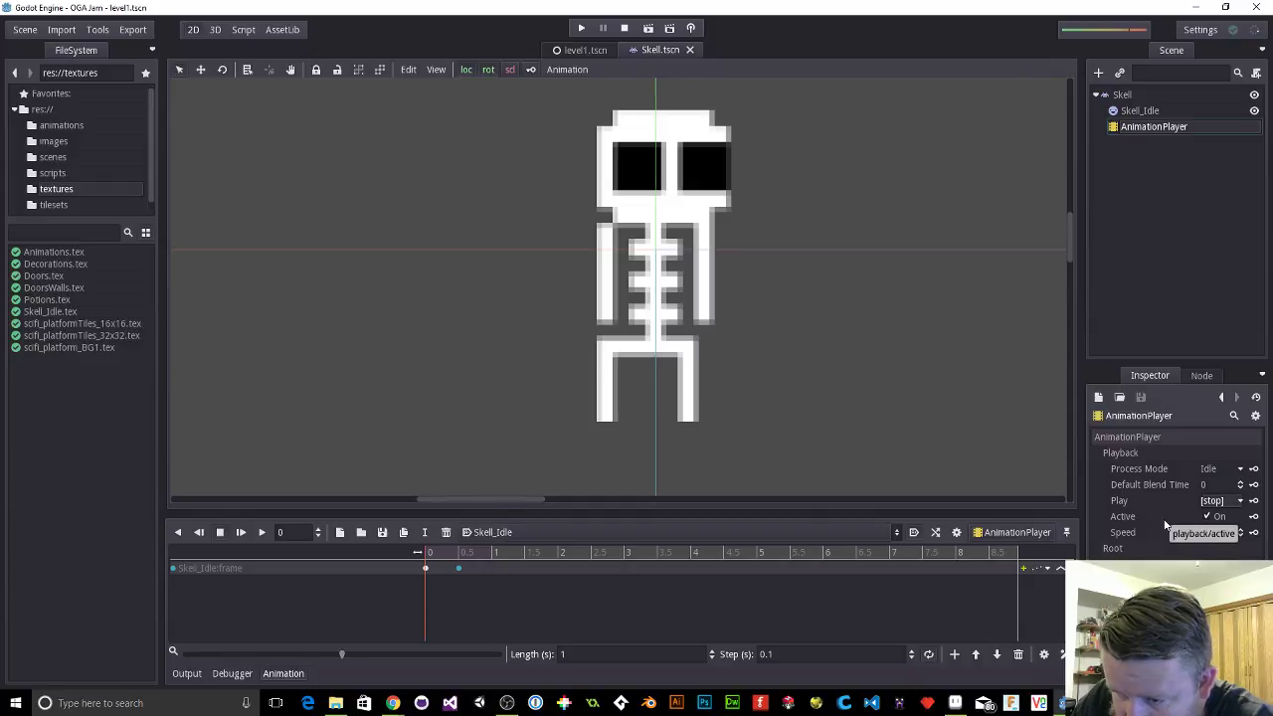
# Step: Review the Skell_Idle sprite's Frame key at 0.5 s and add a third Frame key with value 0 at 1 s
pyautogui.click(1143, 110)
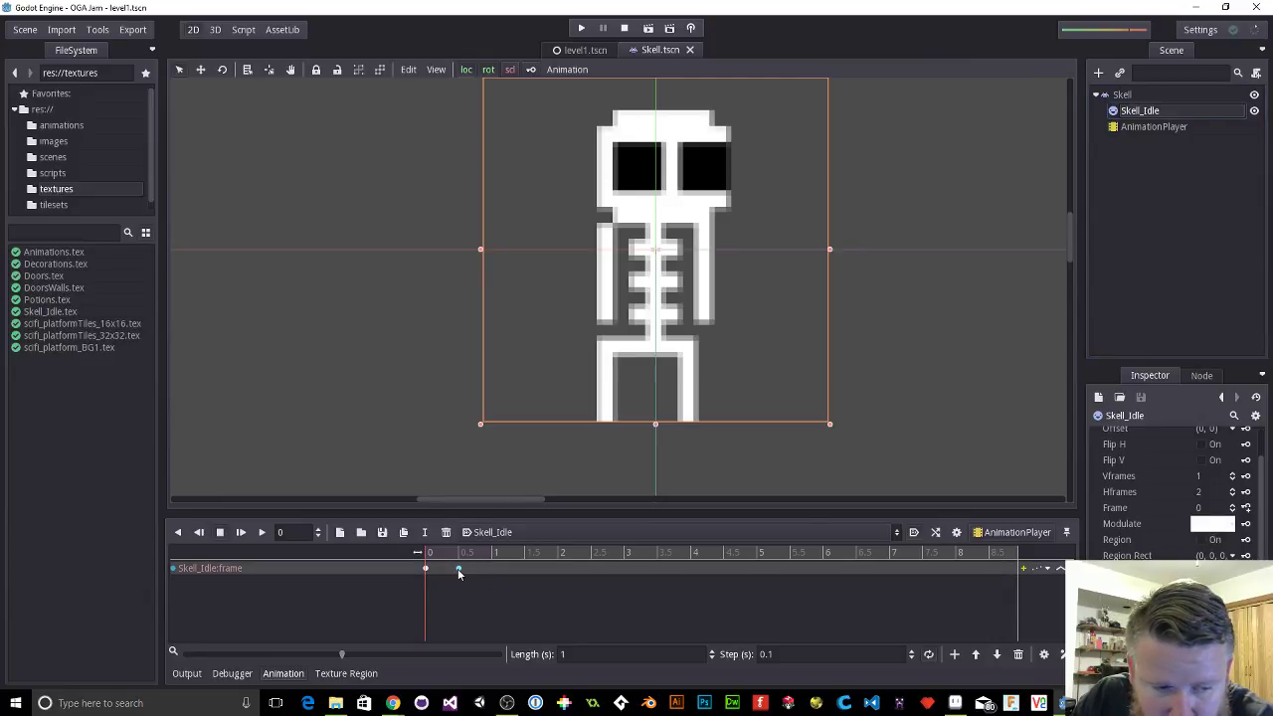
pyautogui.moveTo(458, 571)
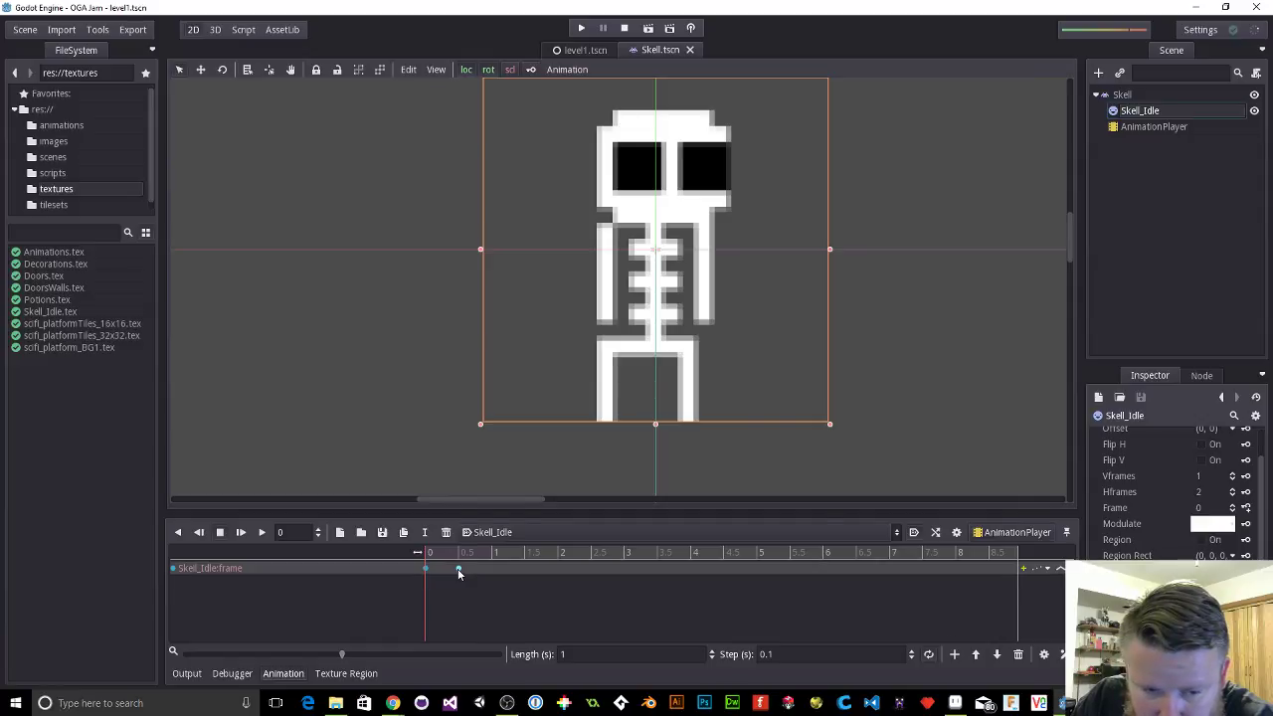
pyautogui.click(459, 564)
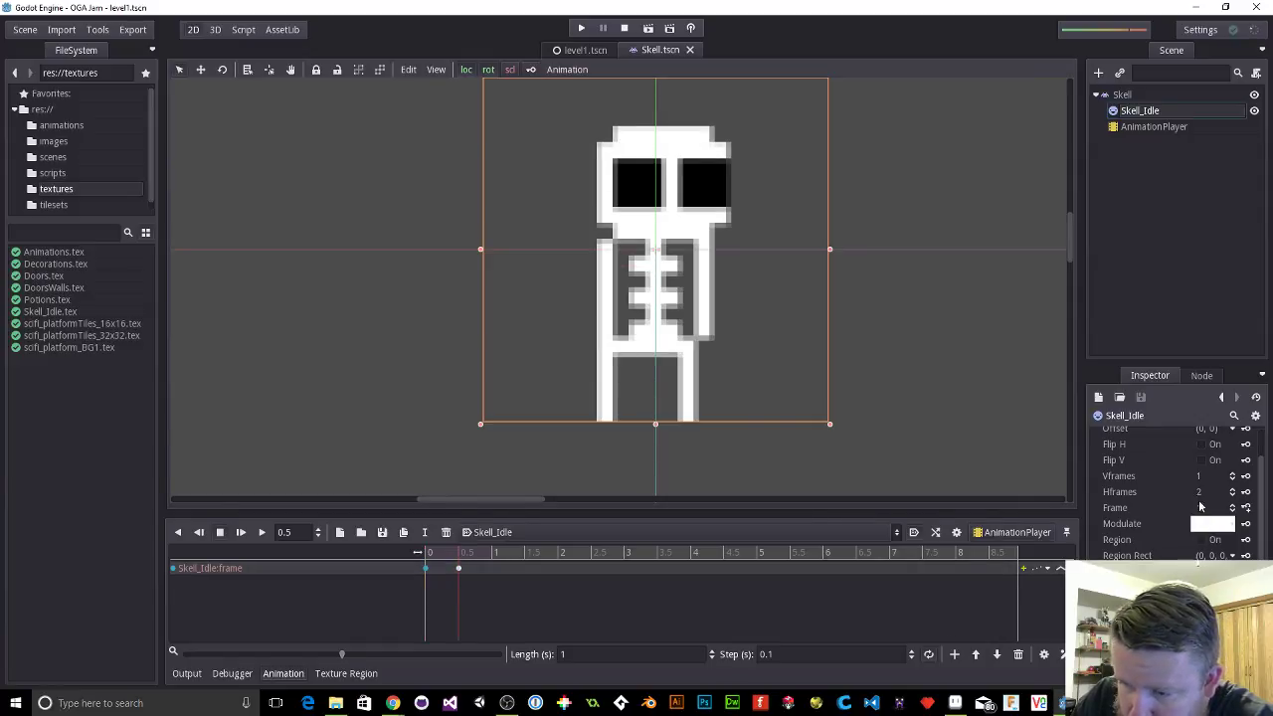
pyautogui.click(492, 555)
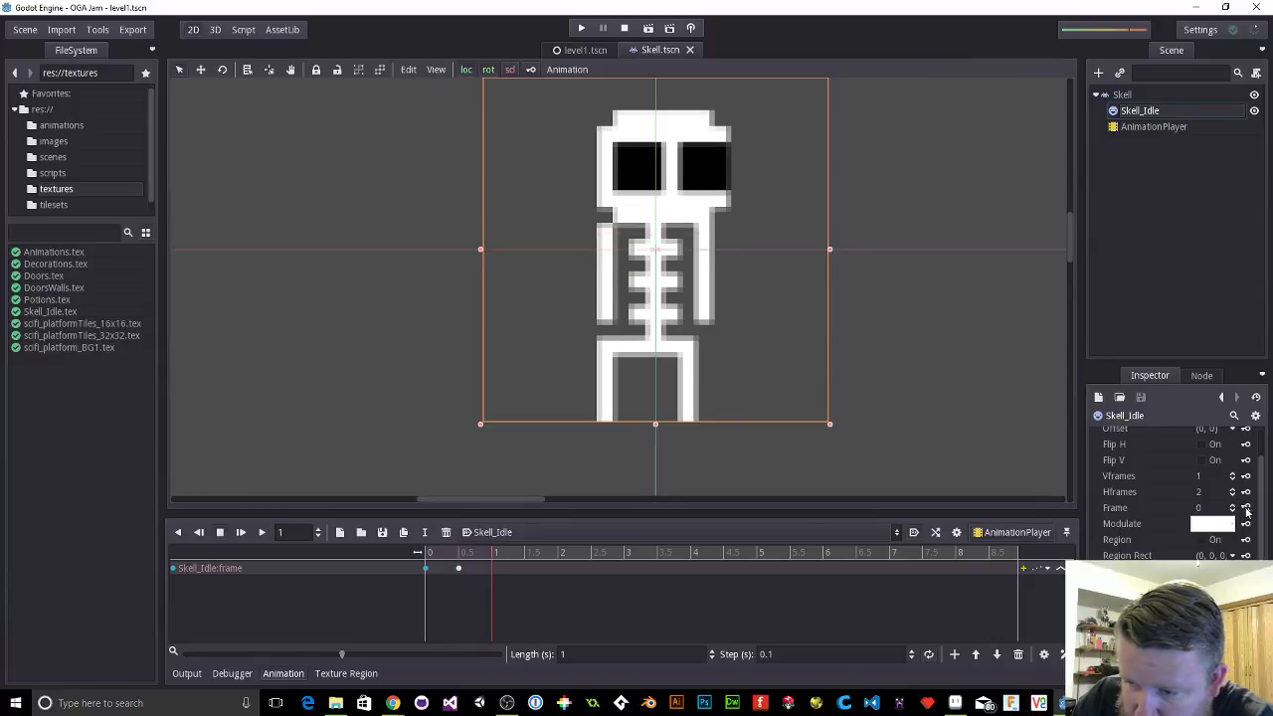
pyautogui.click(1247, 508)
pyautogui.click(1232, 511)
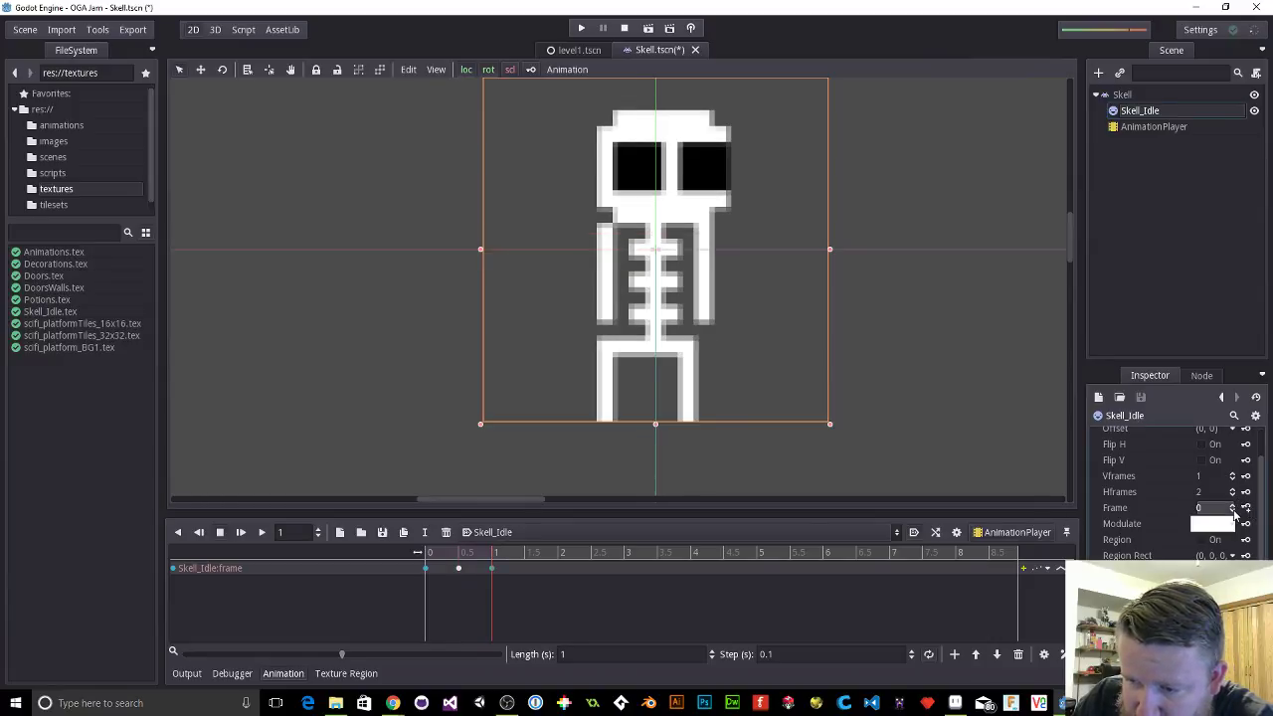
# Step: Review the Skell_Idle keys at 1 s and 0.5 s, and run the game to test the three-key animation
pyautogui.click(493, 568)
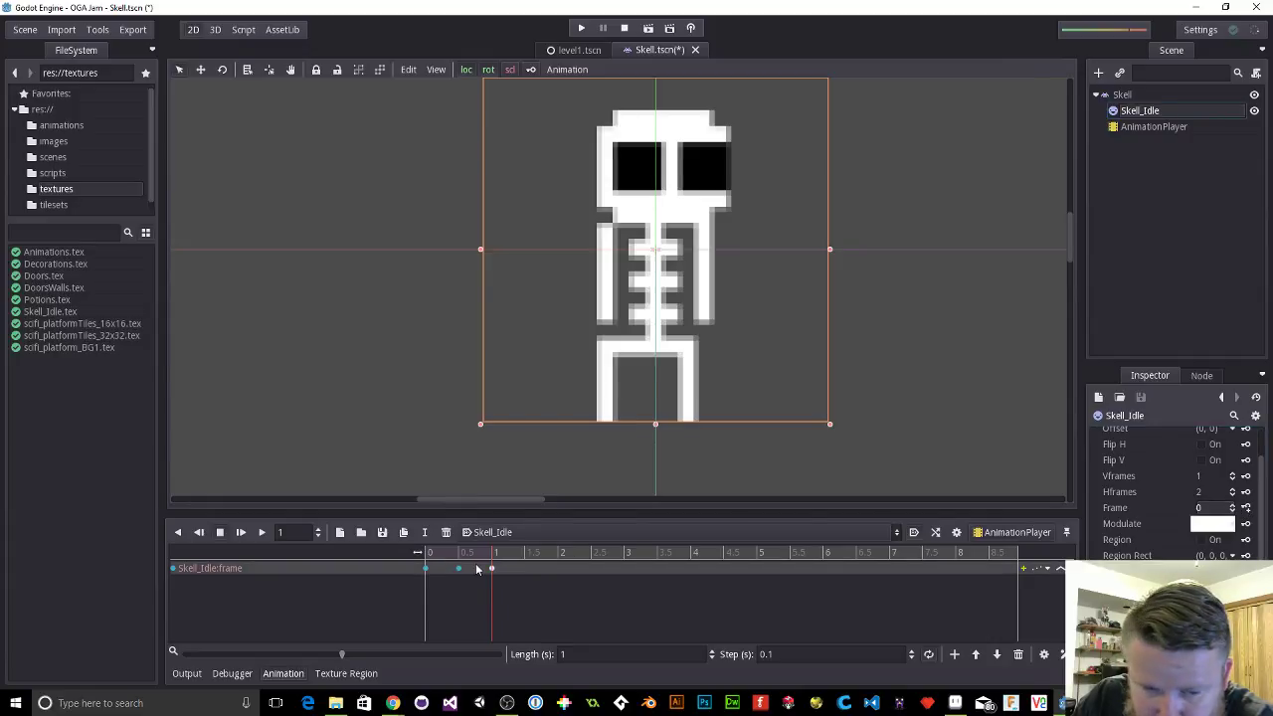
pyautogui.click(460, 567)
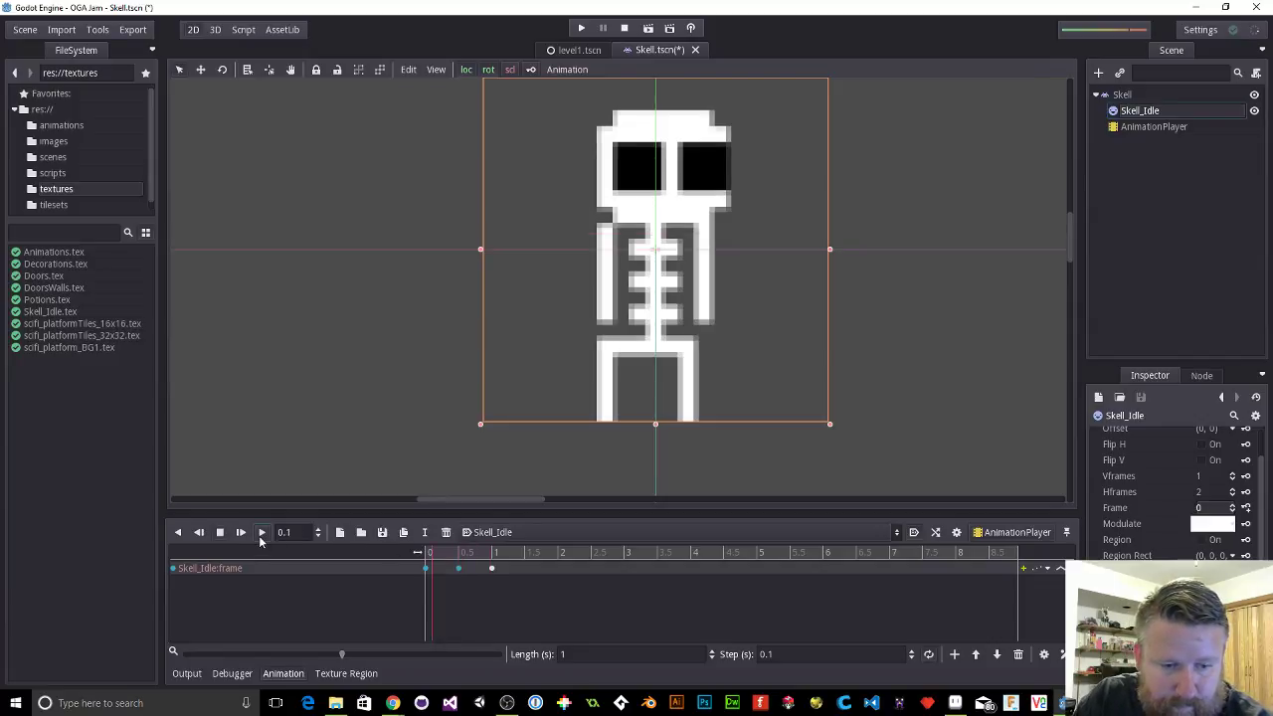
pyautogui.click(581, 28)
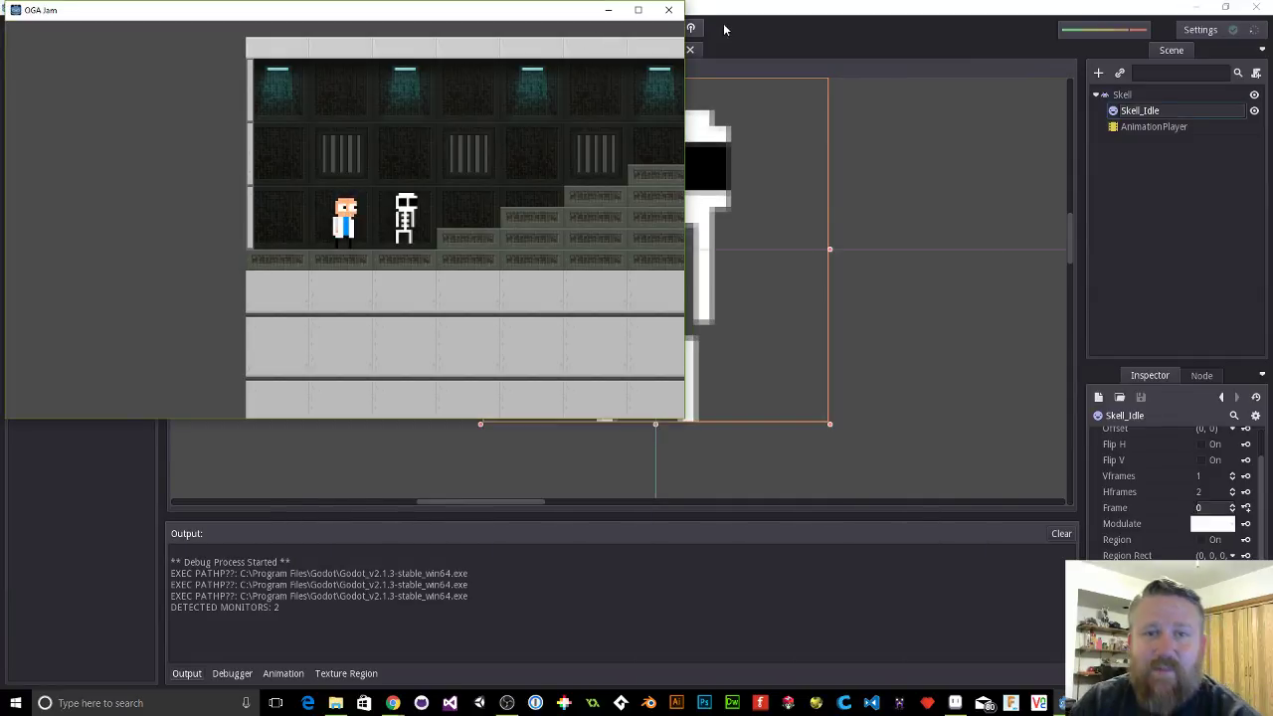
pyautogui.click(668, 10)
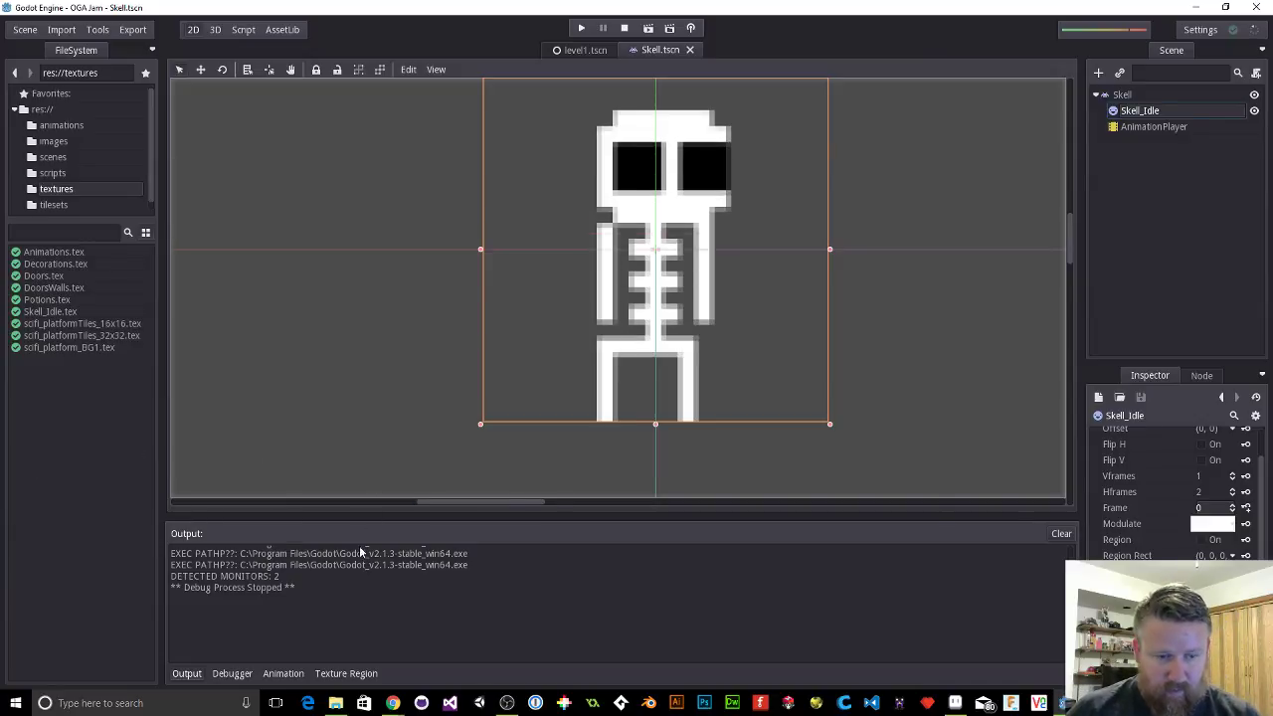
# Step: Move the AnimationPlayer above Skell_Idle as a direct child of Skell, and save the scene
pyautogui.click(1151, 127)
pyautogui.moveTo(1151, 126); pyautogui.dragTo(1116, 112)
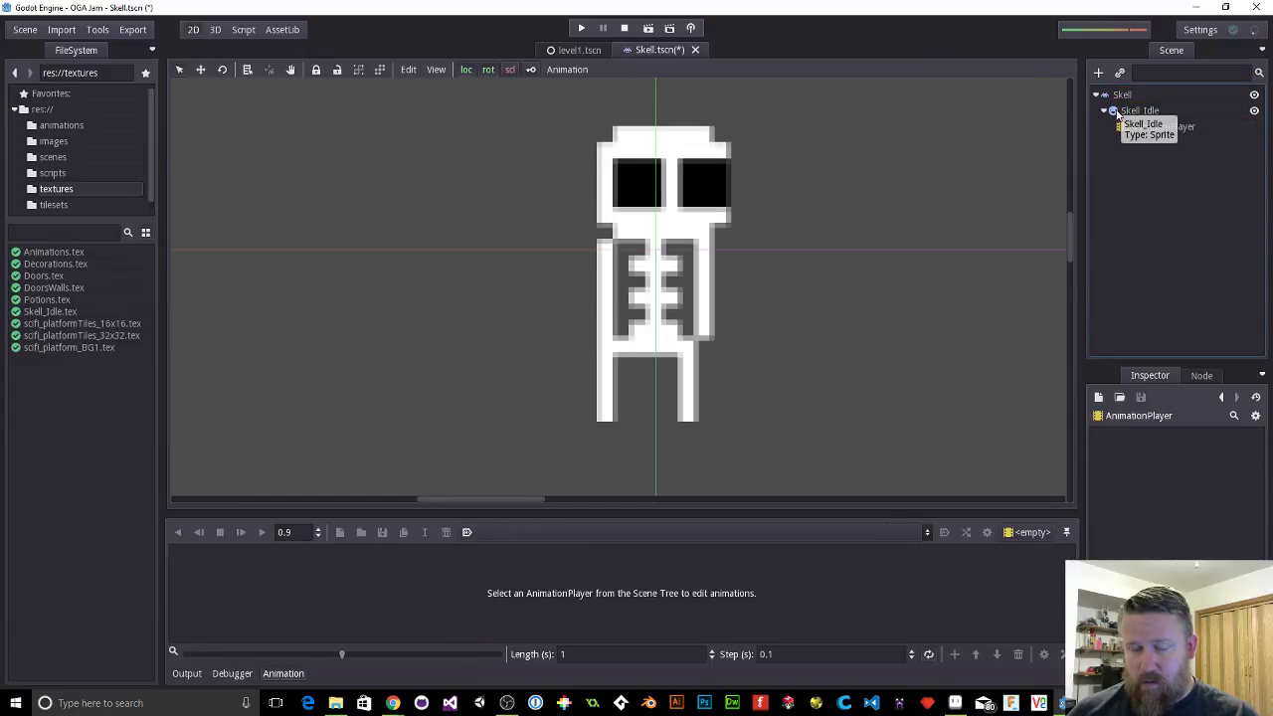
pyautogui.click(1134, 126)
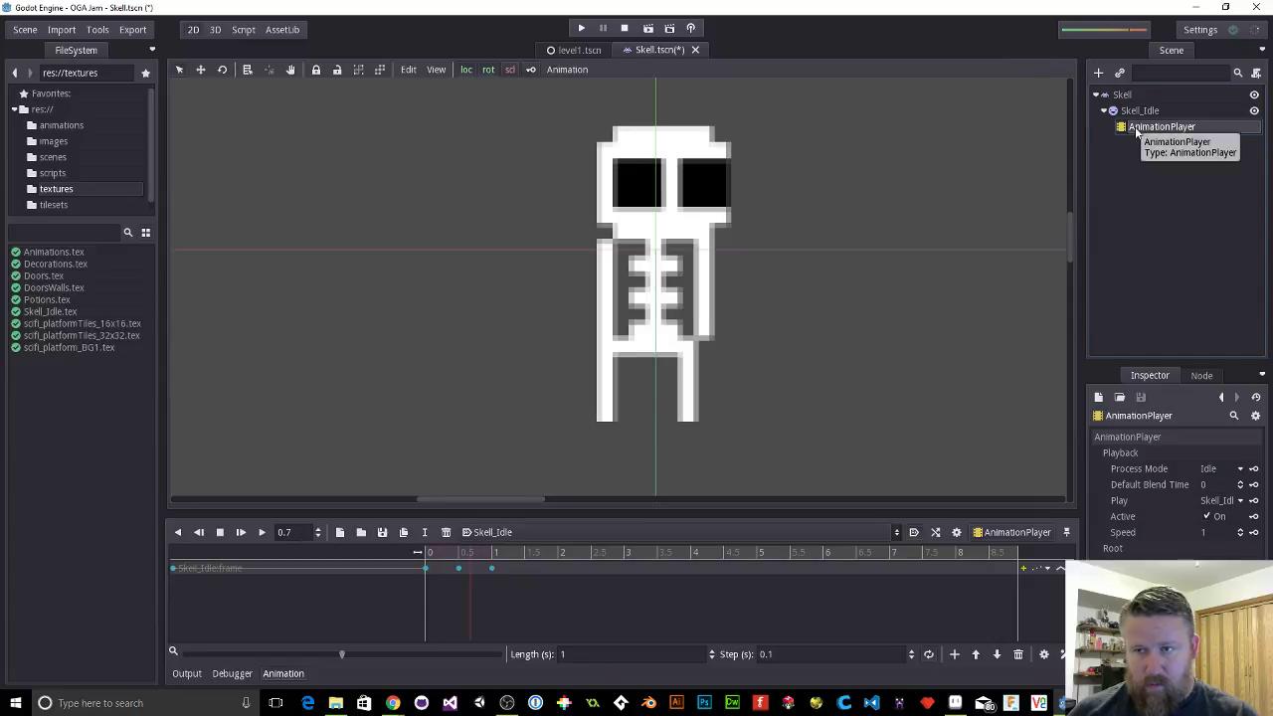
pyautogui.moveTo(1137, 130); pyautogui.dragTo(1115, 104)
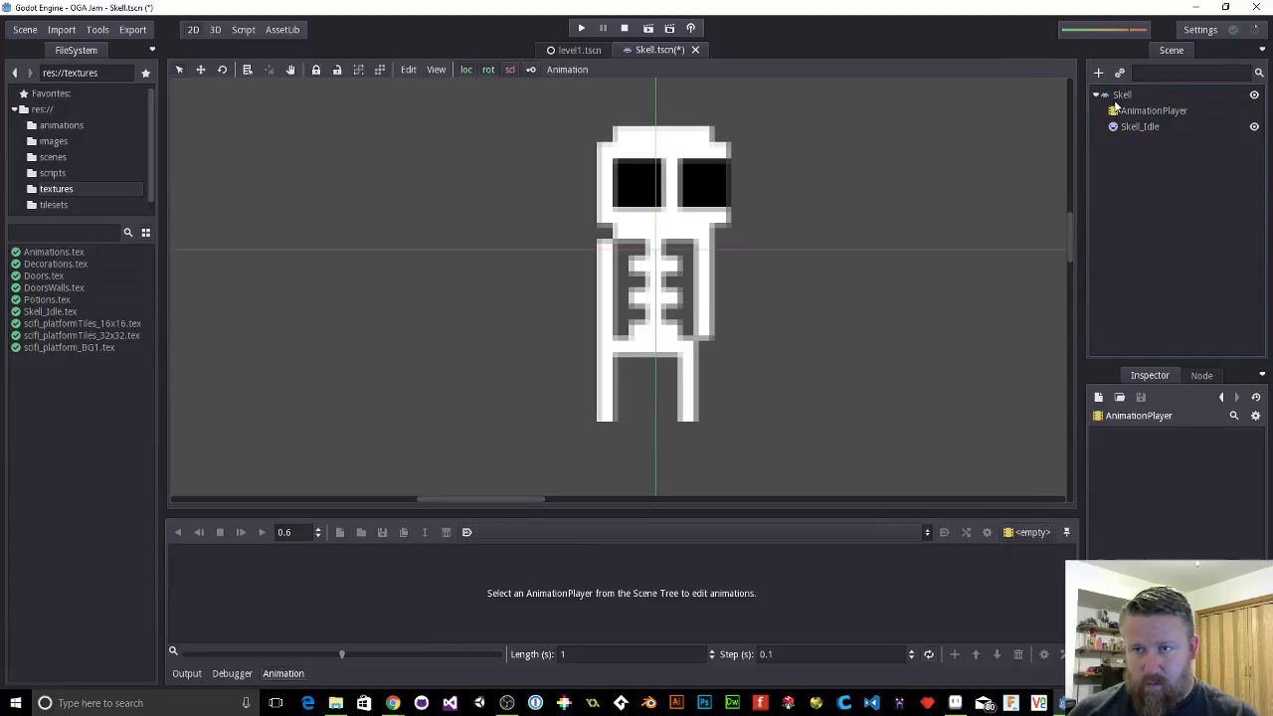
pyautogui.click(1119, 109)
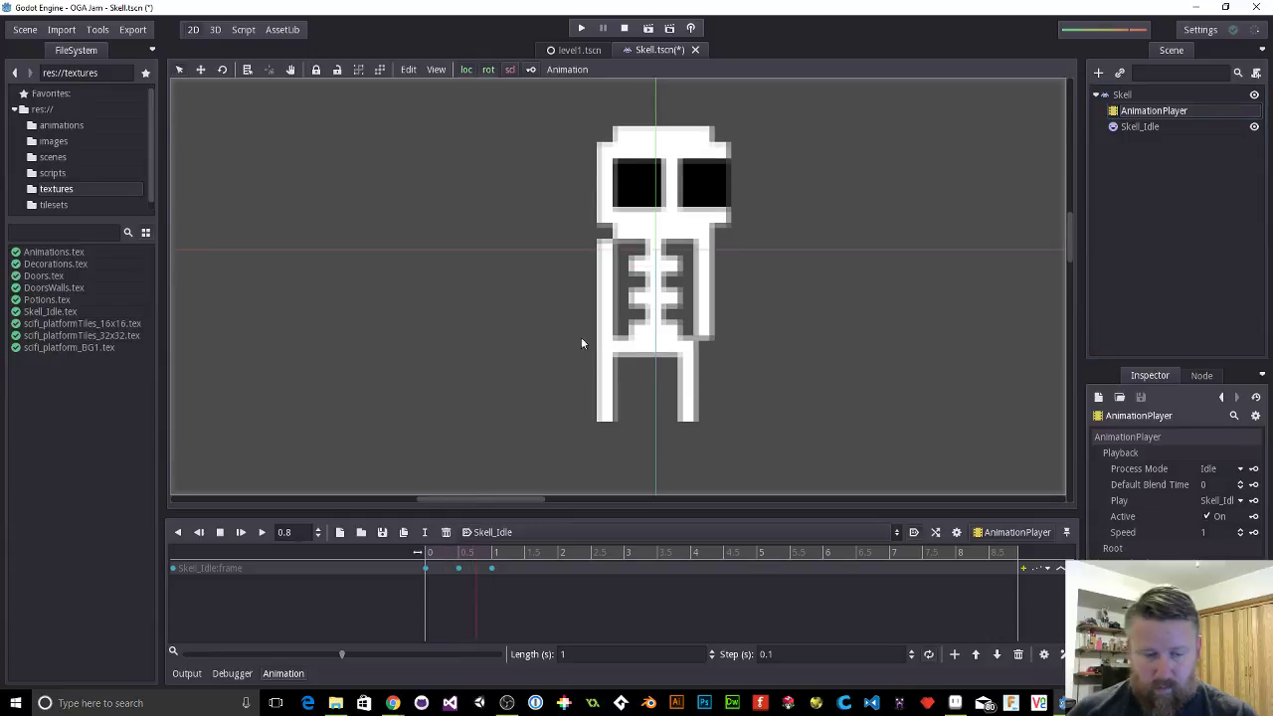
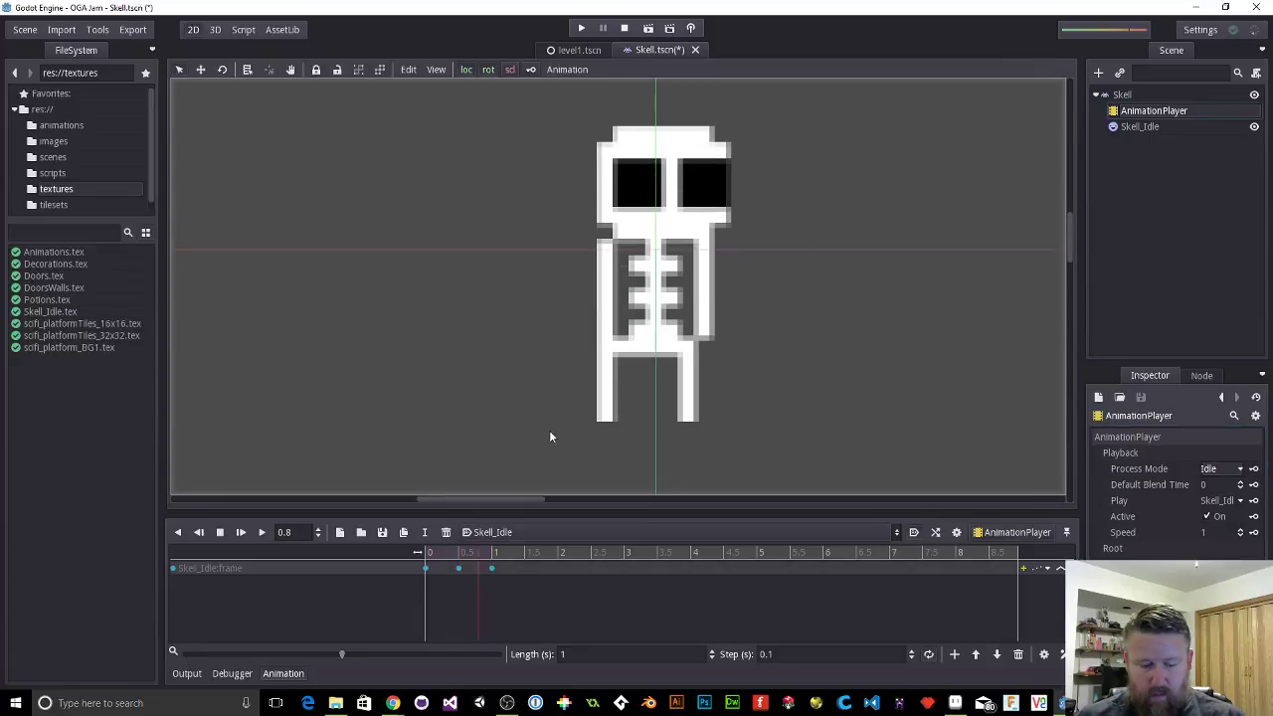
pyautogui.hotkey('ctrl', 's')
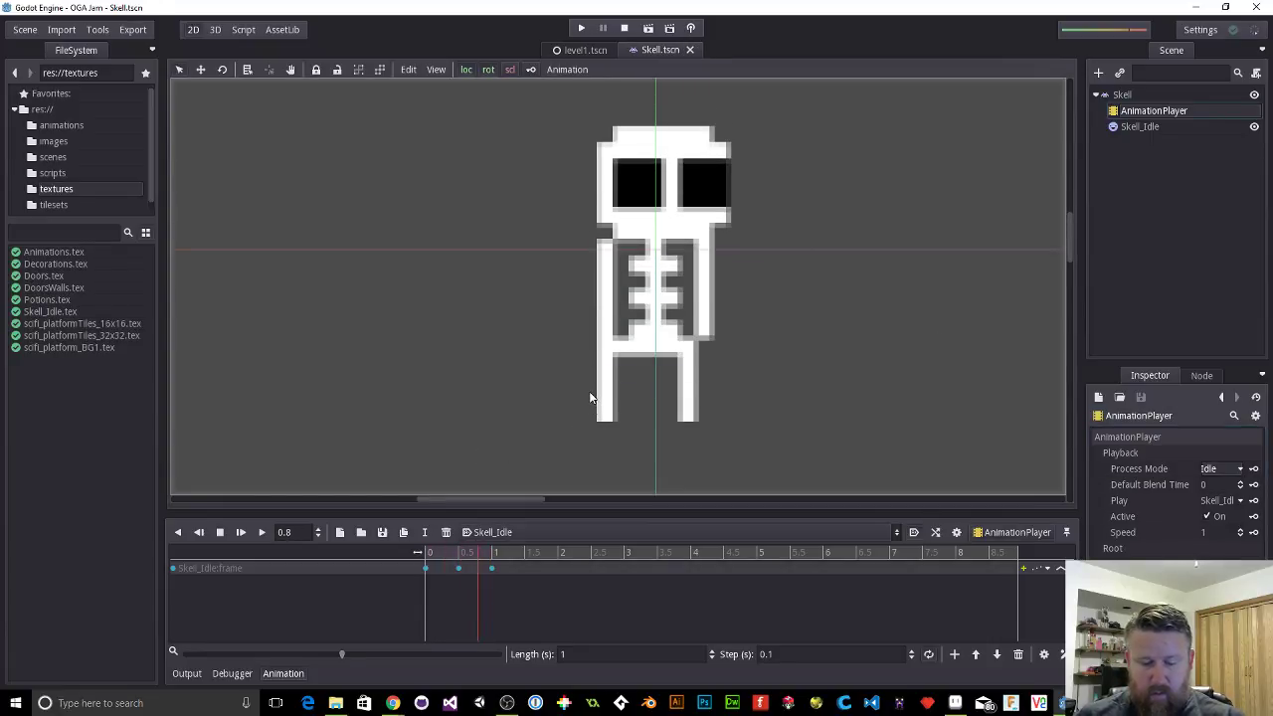
# Step: Run the Skell scene on its own, move its game window to inspect the skeleton's idle motion, and close it
pyautogui.press('F6')
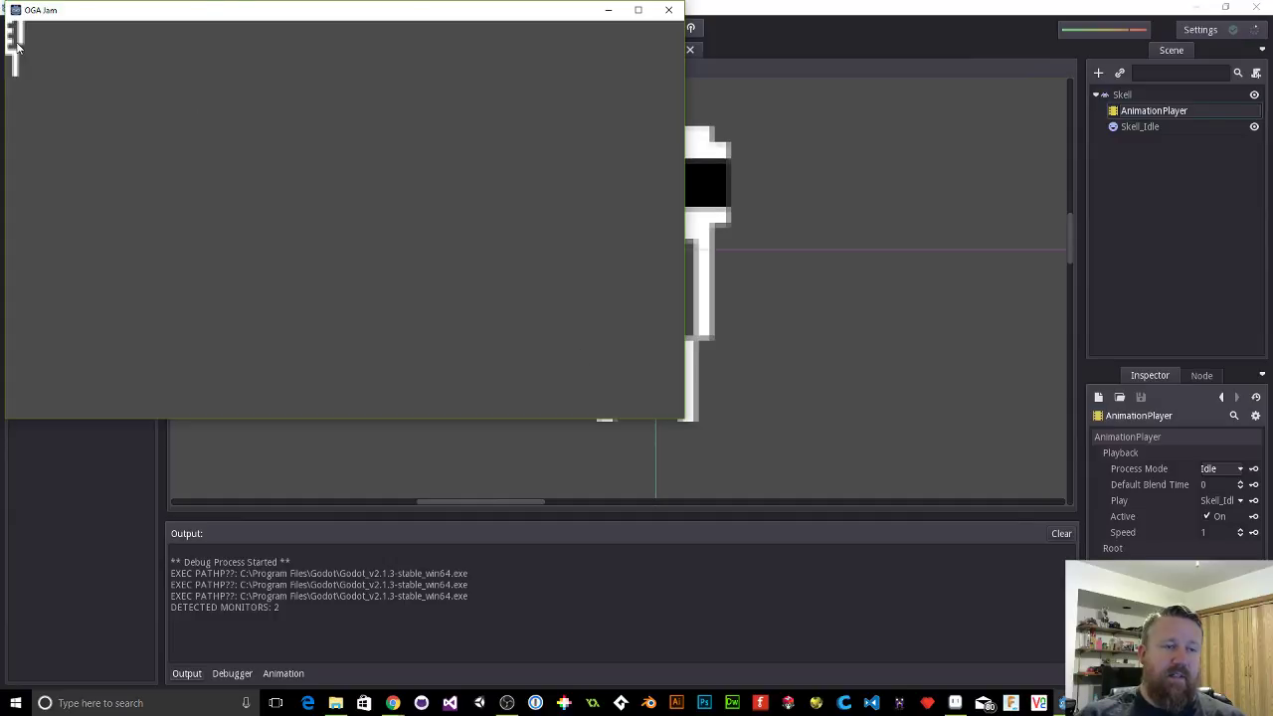
pyautogui.moveTo(108, 12); pyautogui.dragTo(358, 133)
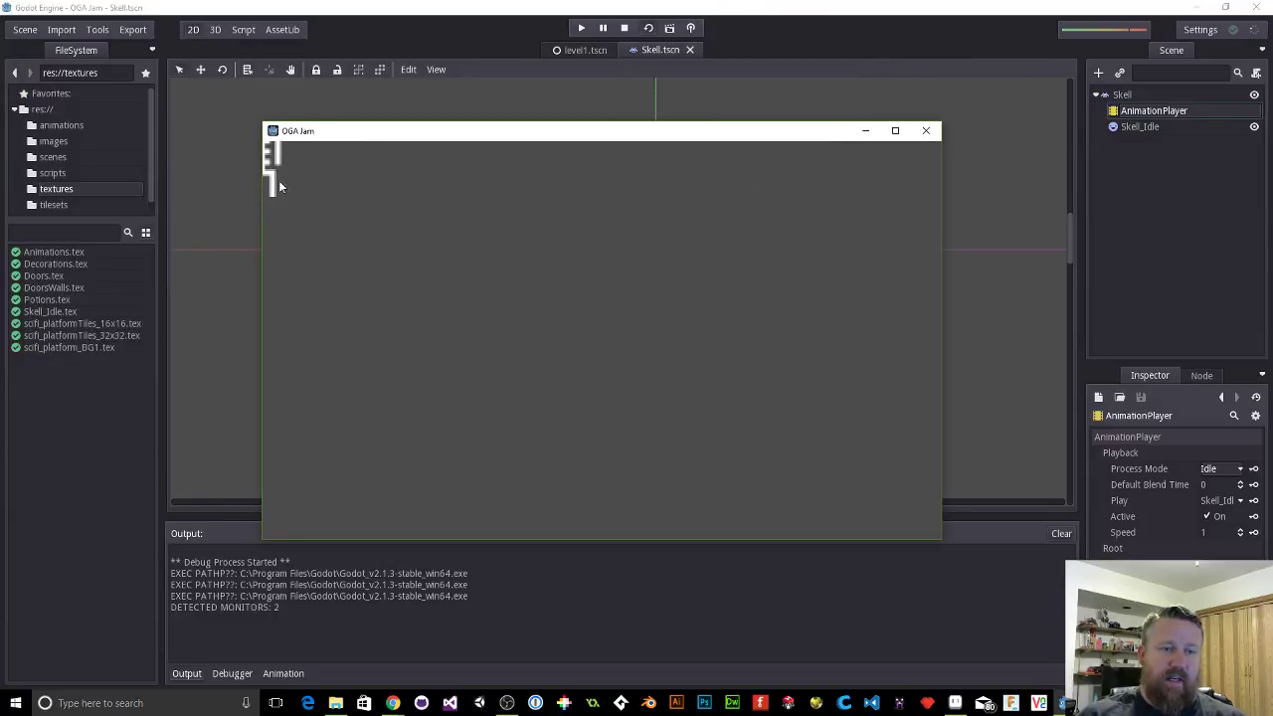
pyautogui.click(925, 130)
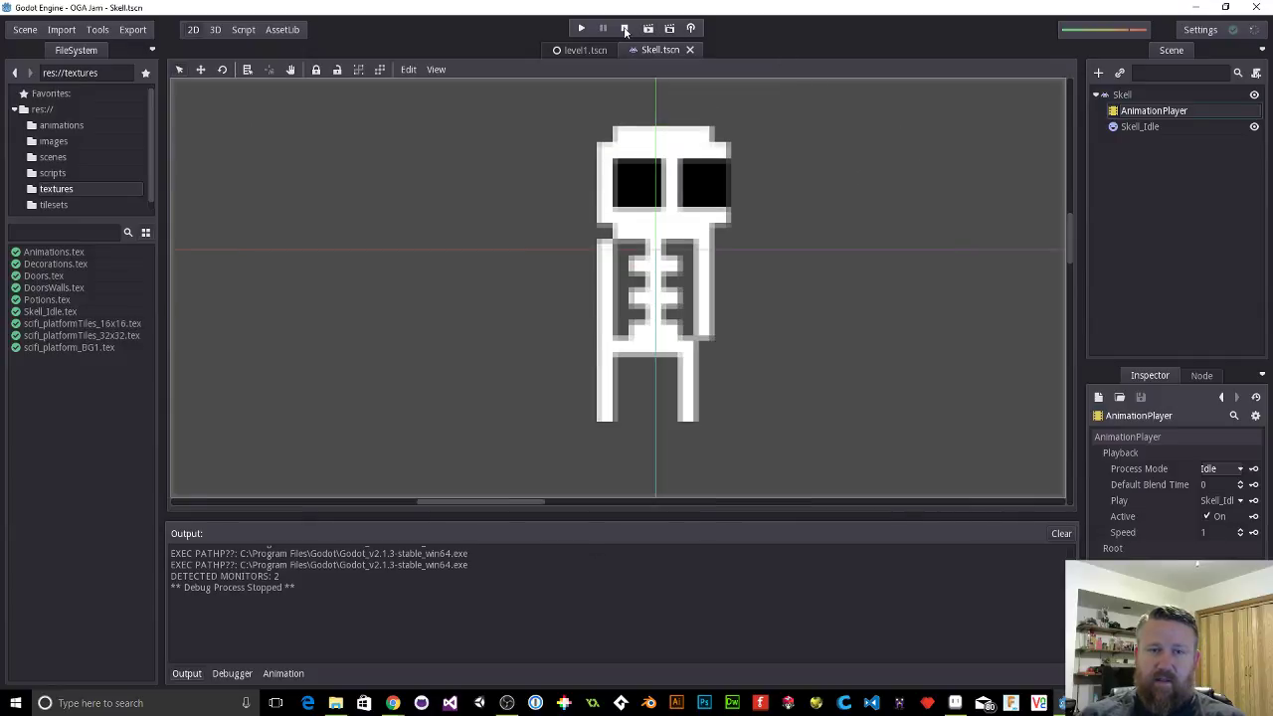
# Step: Run the game from level1 to check the skeleton's idle animation, close it, and return to the Skell scene
pyautogui.click(563, 53)
pyautogui.press('F5')
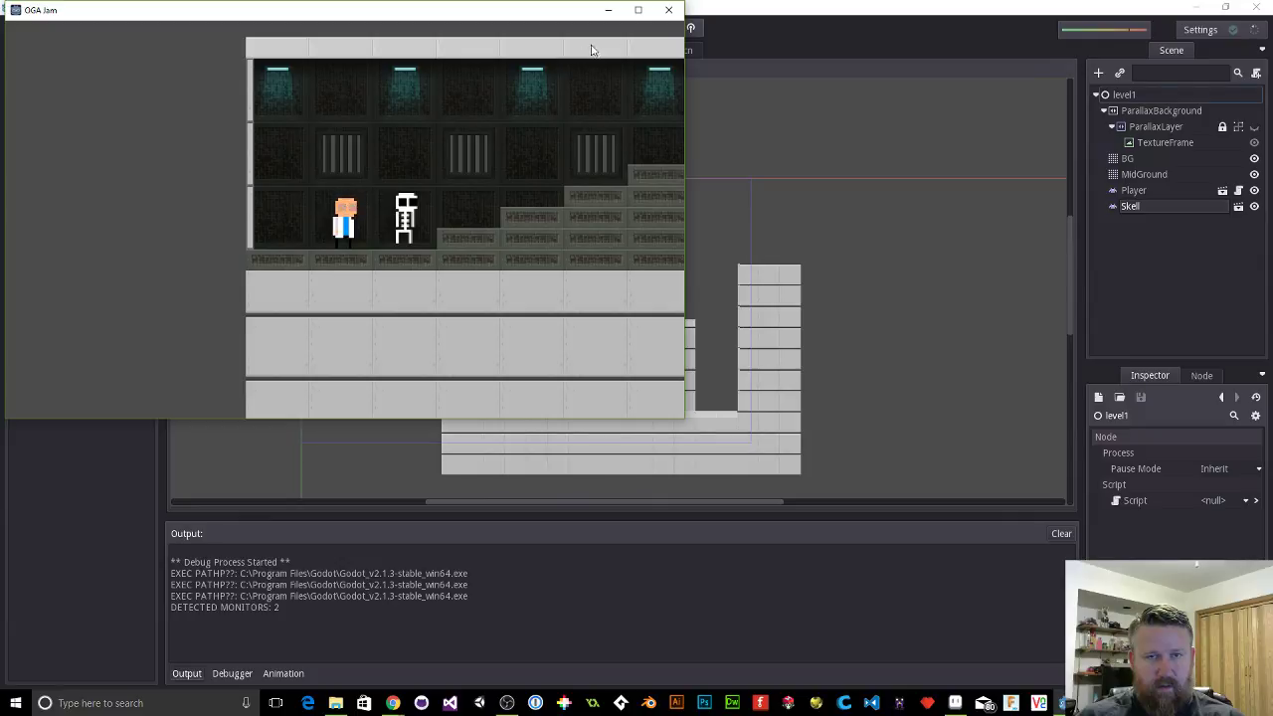
pyautogui.click(669, 10)
pyautogui.click(644, 50)
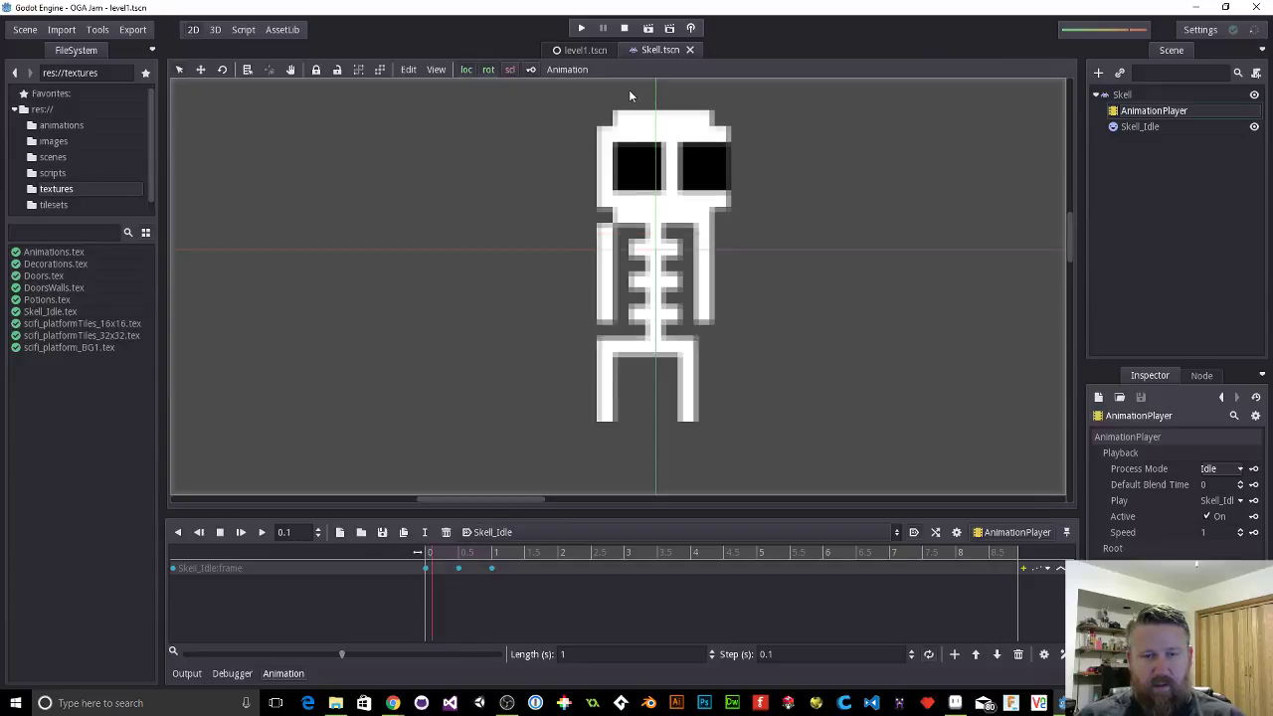
# Step: Restart the editor with the OGA Jam project and test-run the game to check the skeleton's motion
pyautogui.click(1257, 7)
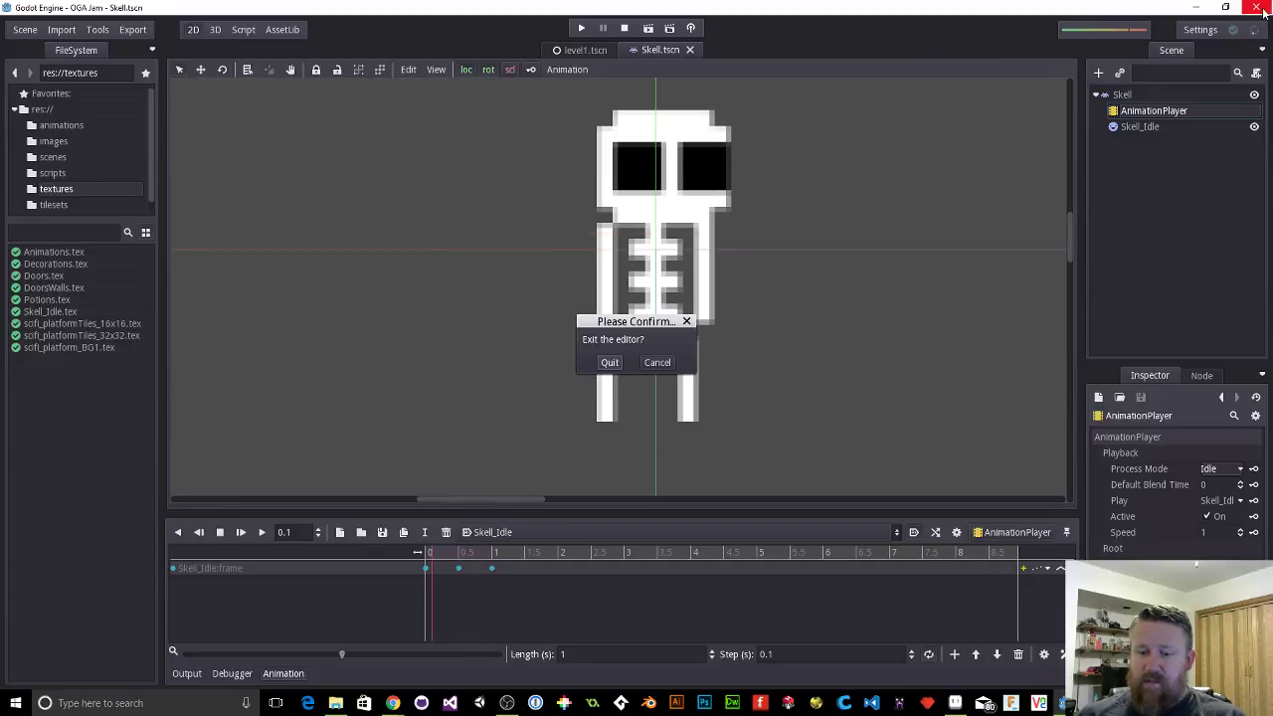
pyautogui.click(609, 361)
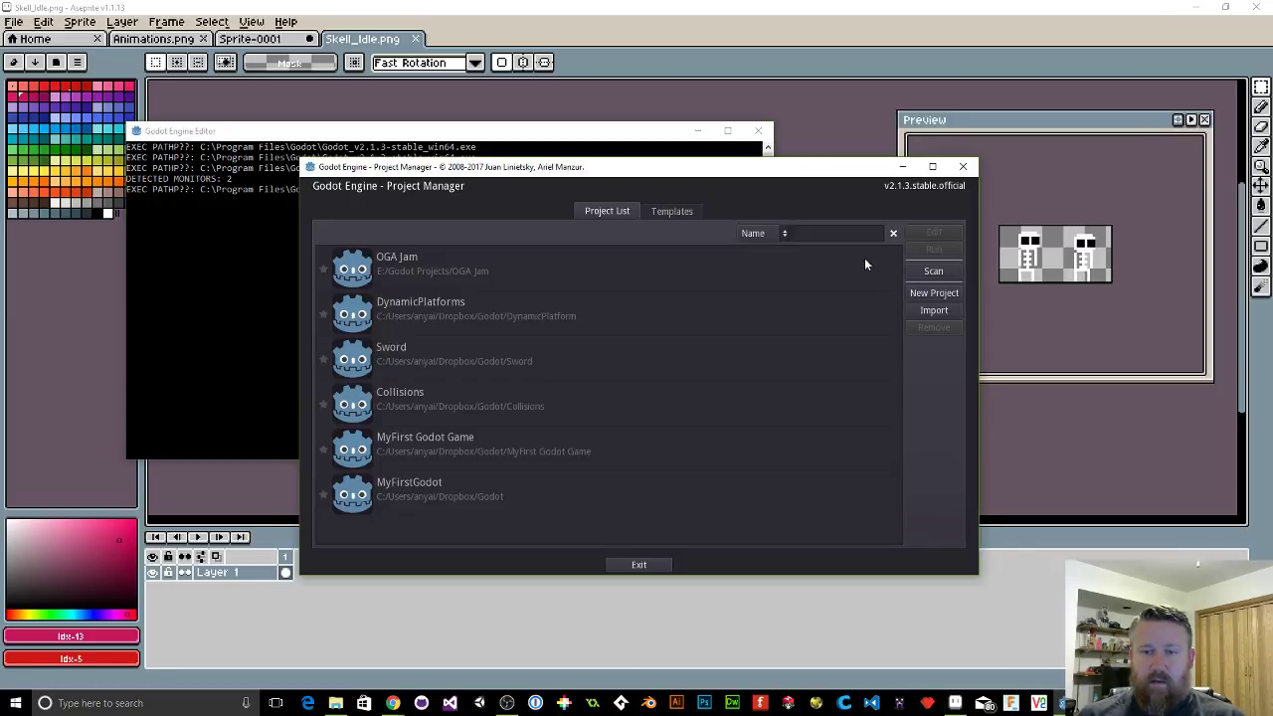
pyautogui.doubleClick(432, 260)
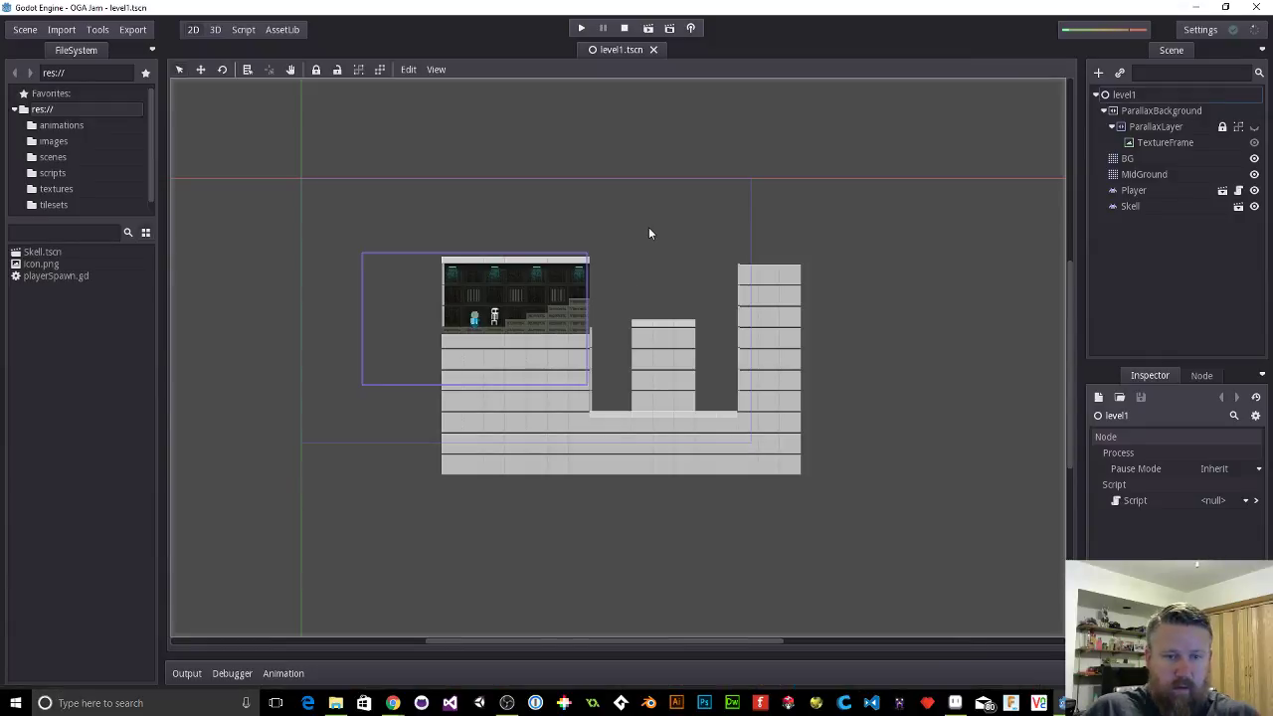
pyautogui.click(579, 28)
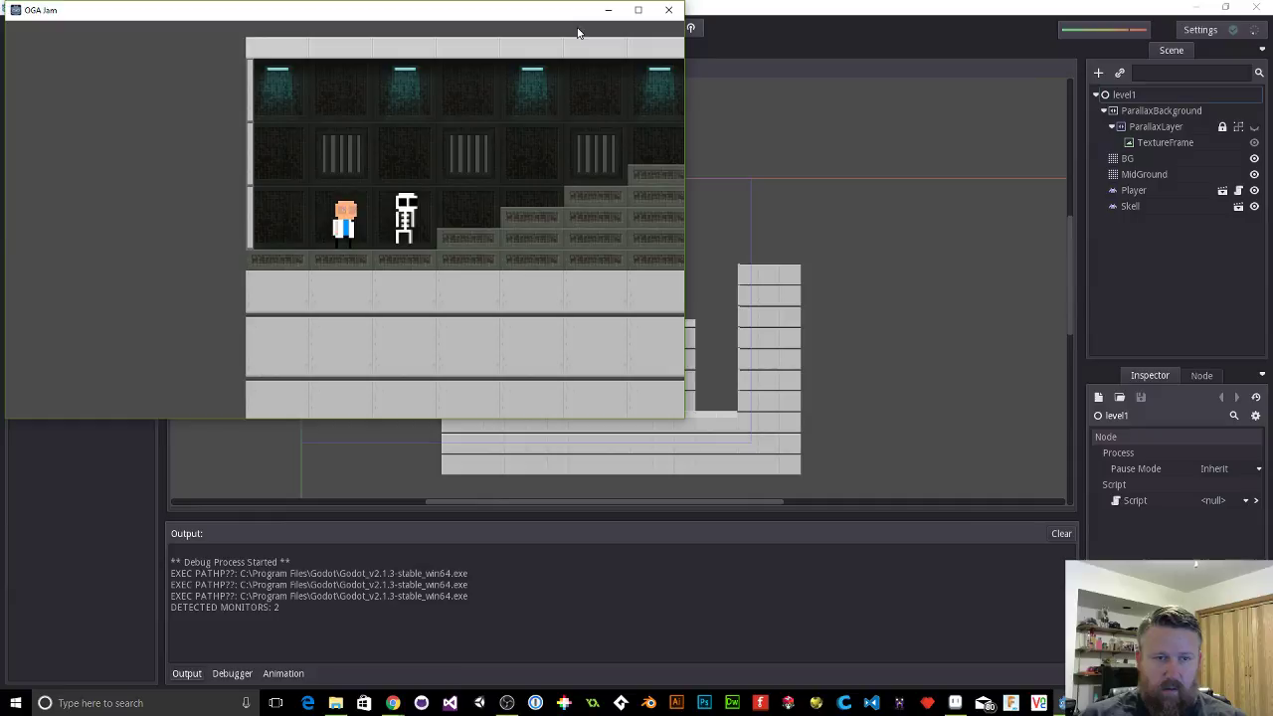
pyautogui.click(668, 10)
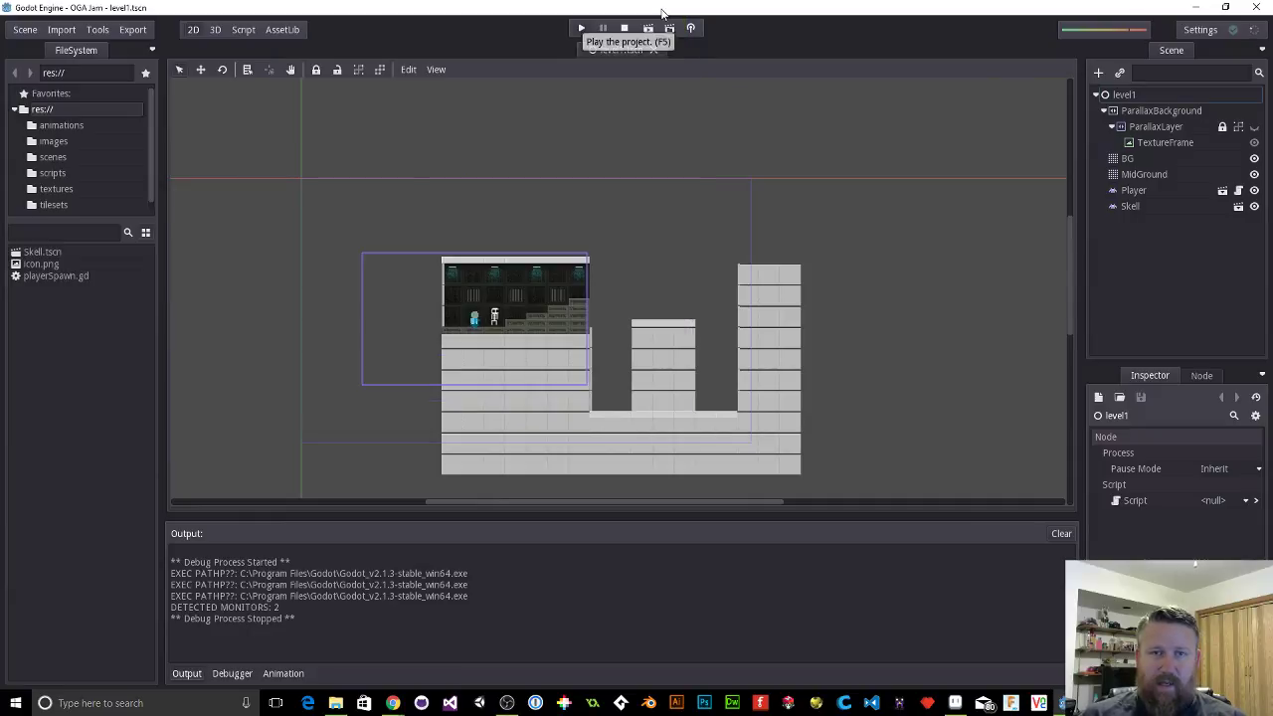
# Step: Open the Skell.tscn scene from res://scenes for editing
pyautogui.click(1127, 207)
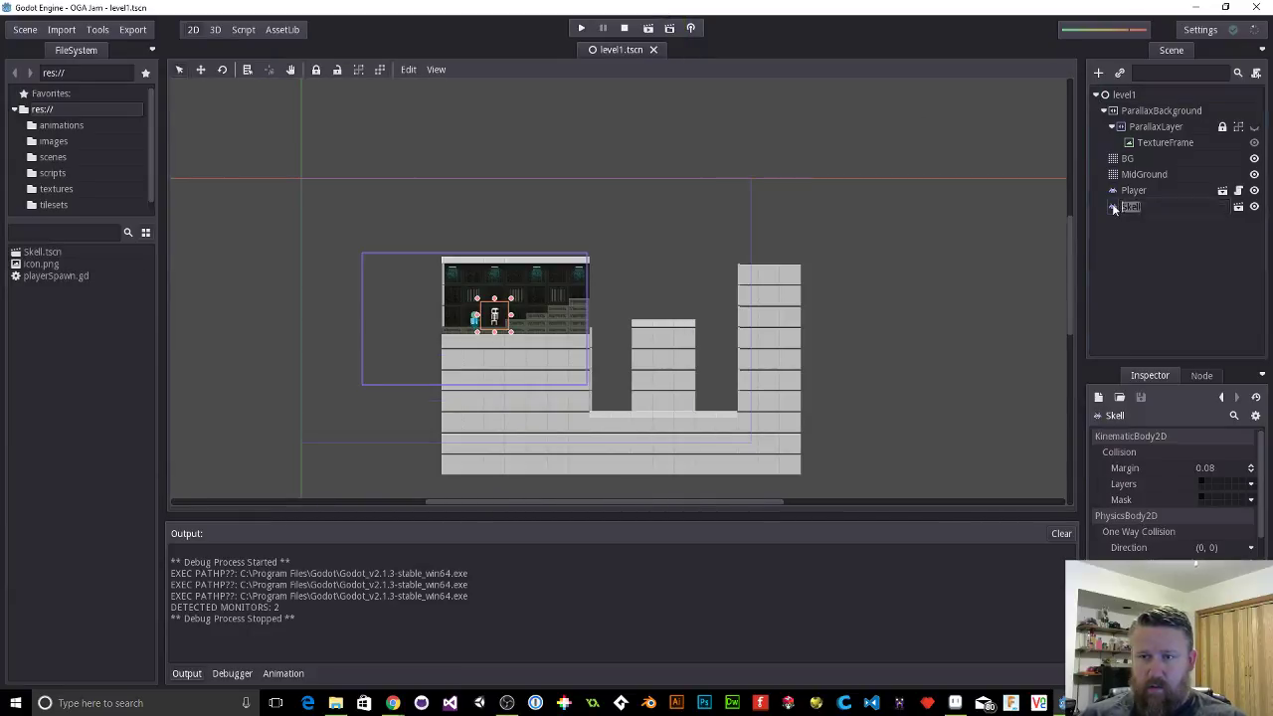
pyautogui.rightClick(1113, 206)
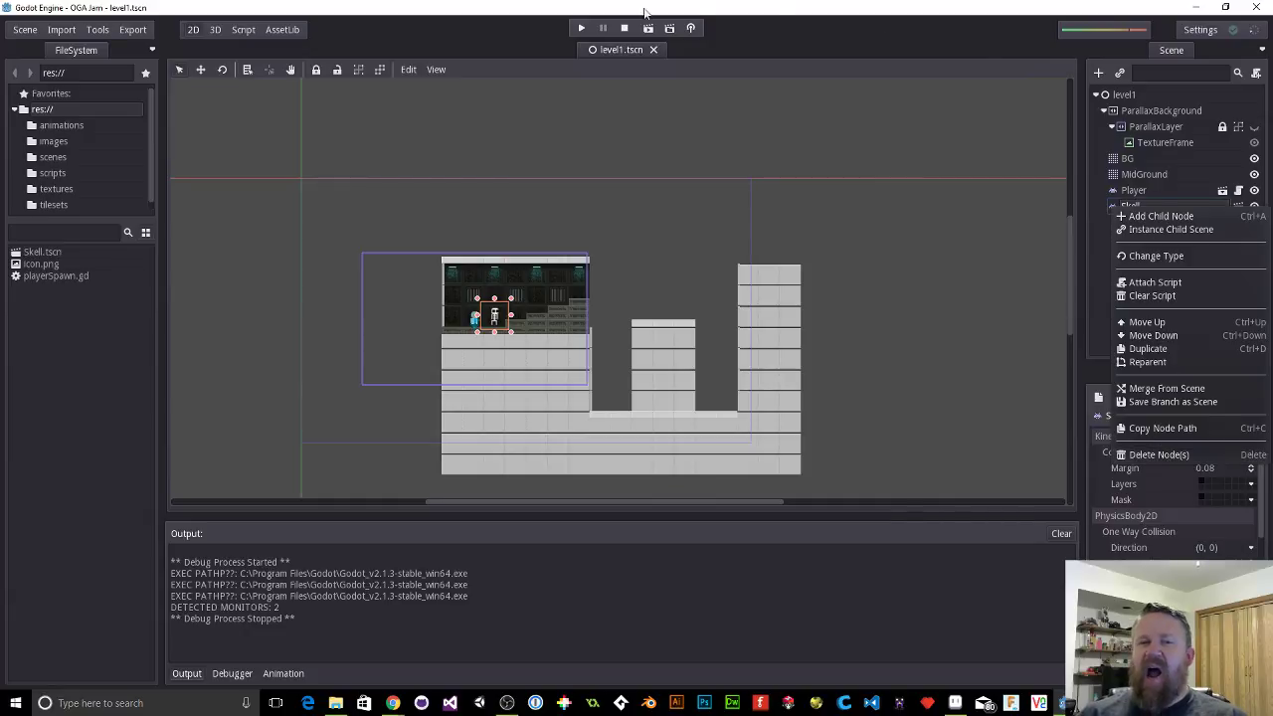
pyautogui.click(45, 157)
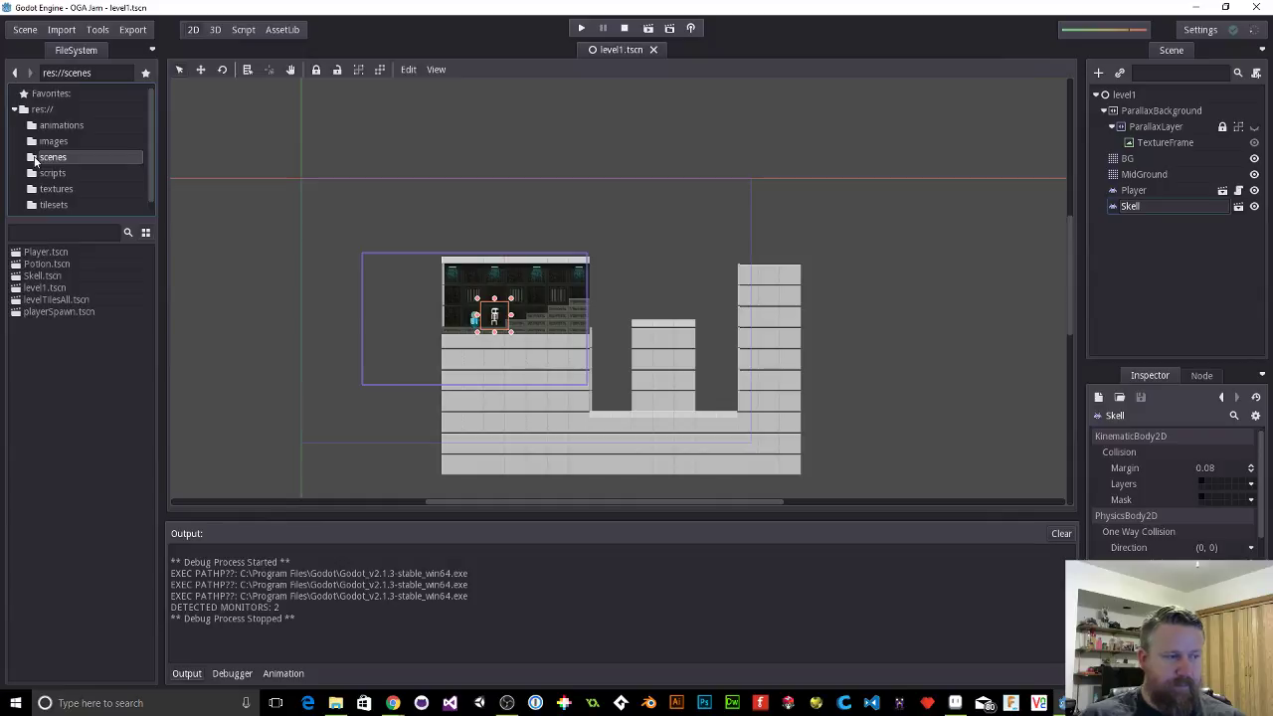
pyautogui.doubleClick(30, 275)
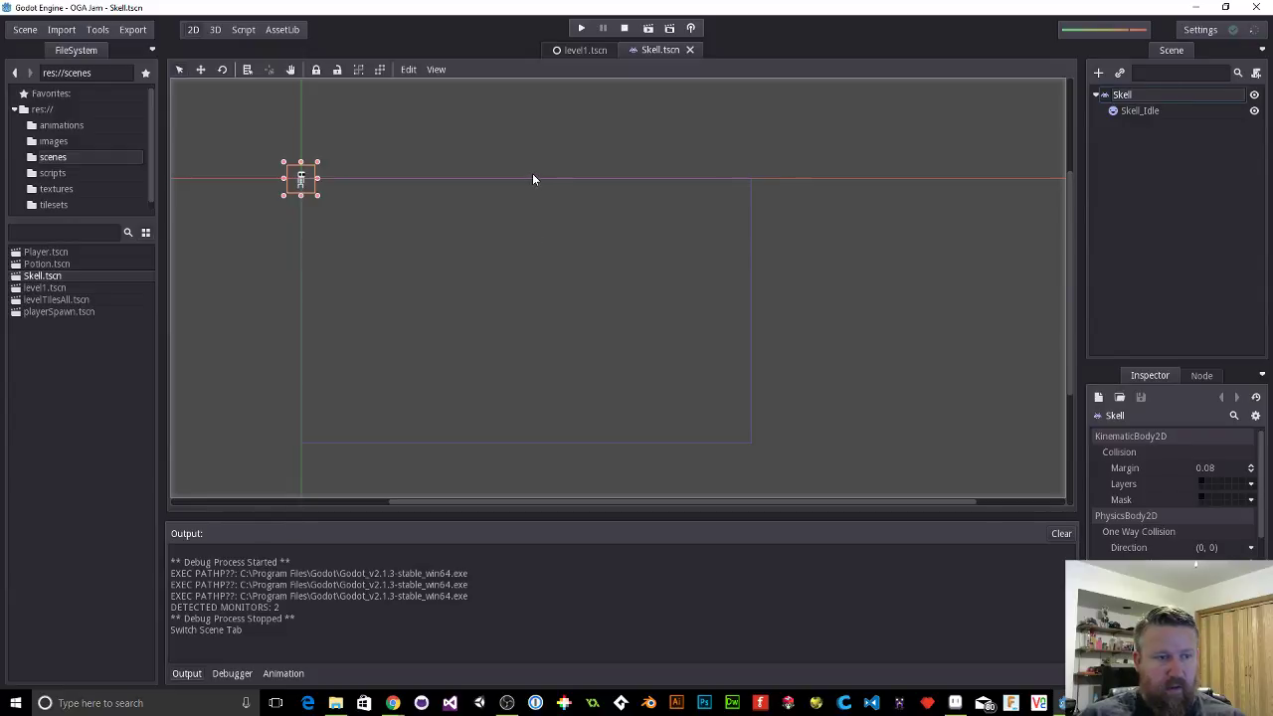
# Step: Add an AnimationPlayer node and place it above Skell_Idle as a direct child of Skell
pyautogui.moveTo(304, 196); pyautogui.dragTo(536, 234)
pyautogui.scroll(5, 624, 231)
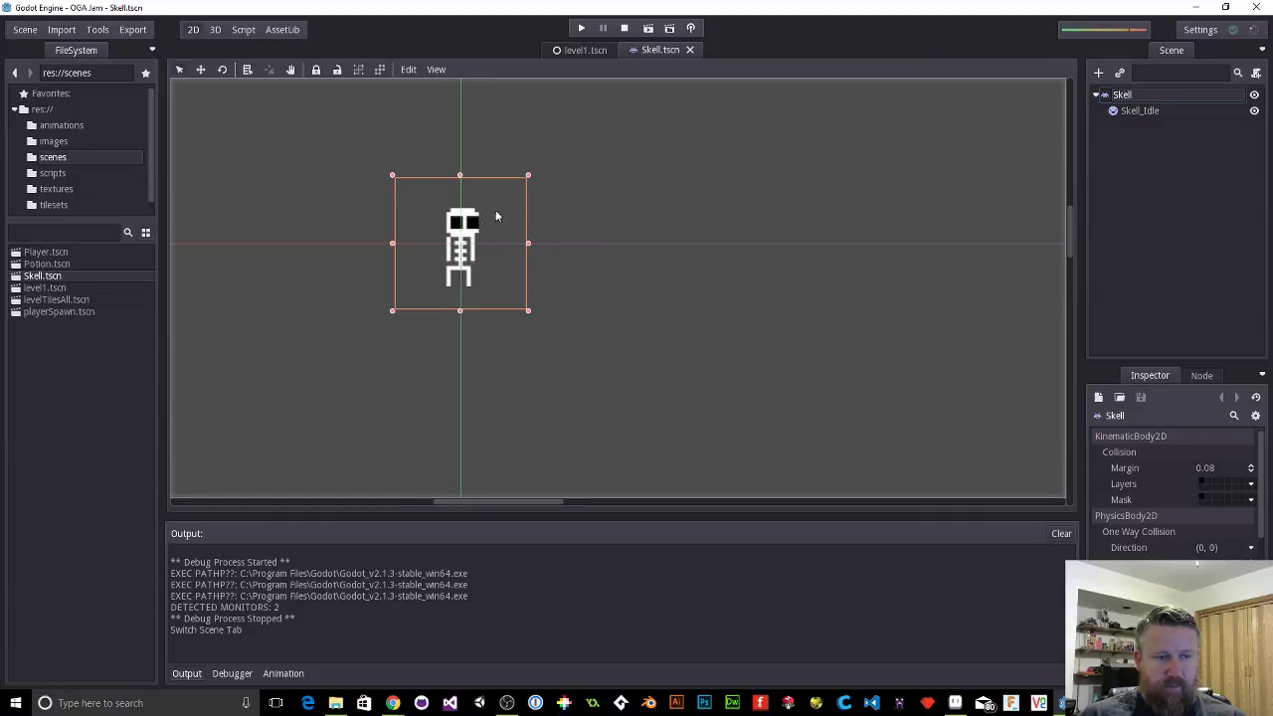
pyautogui.click(602, 211)
pyautogui.click(463, 217)
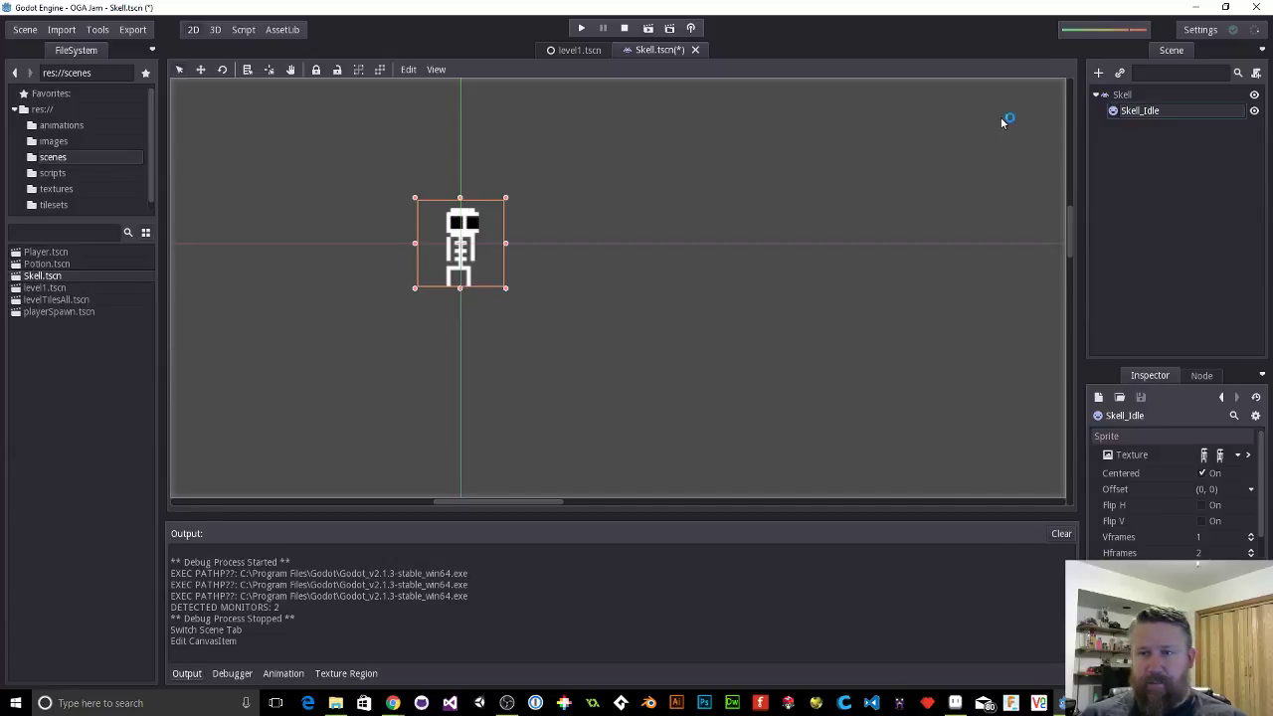
pyautogui.click(1098, 73)
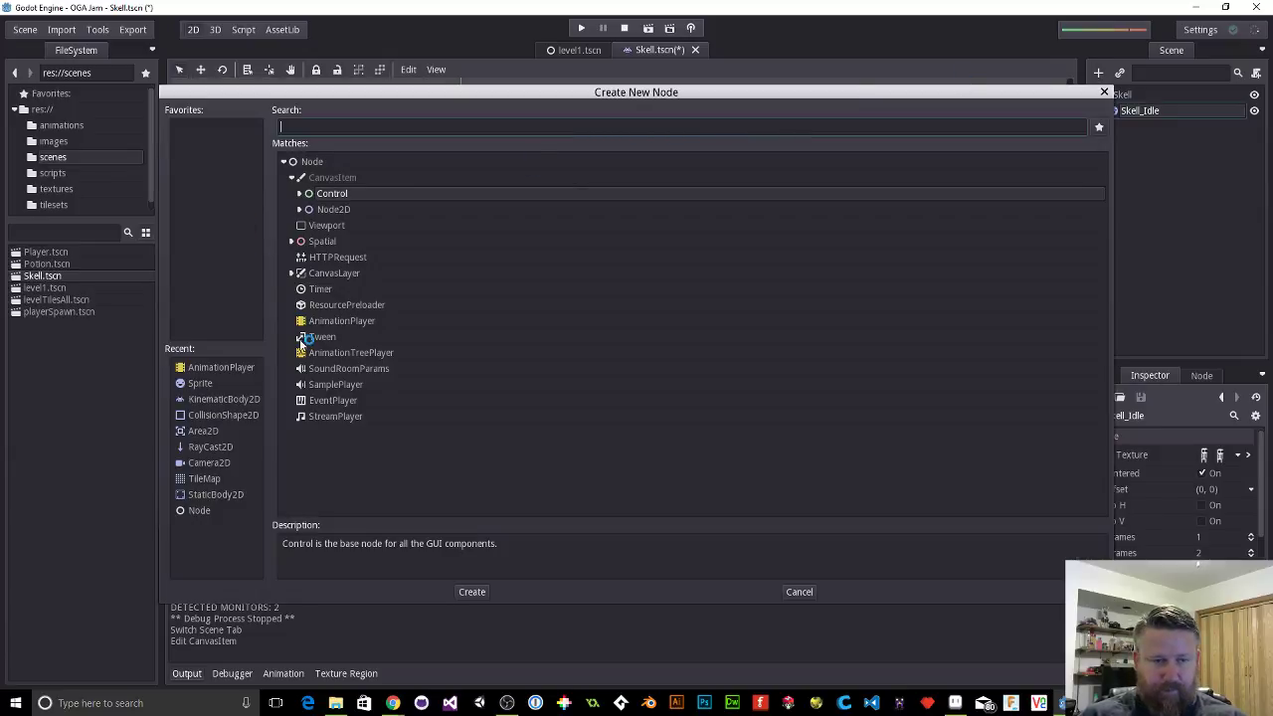
pyautogui.doubleClick(342, 319)
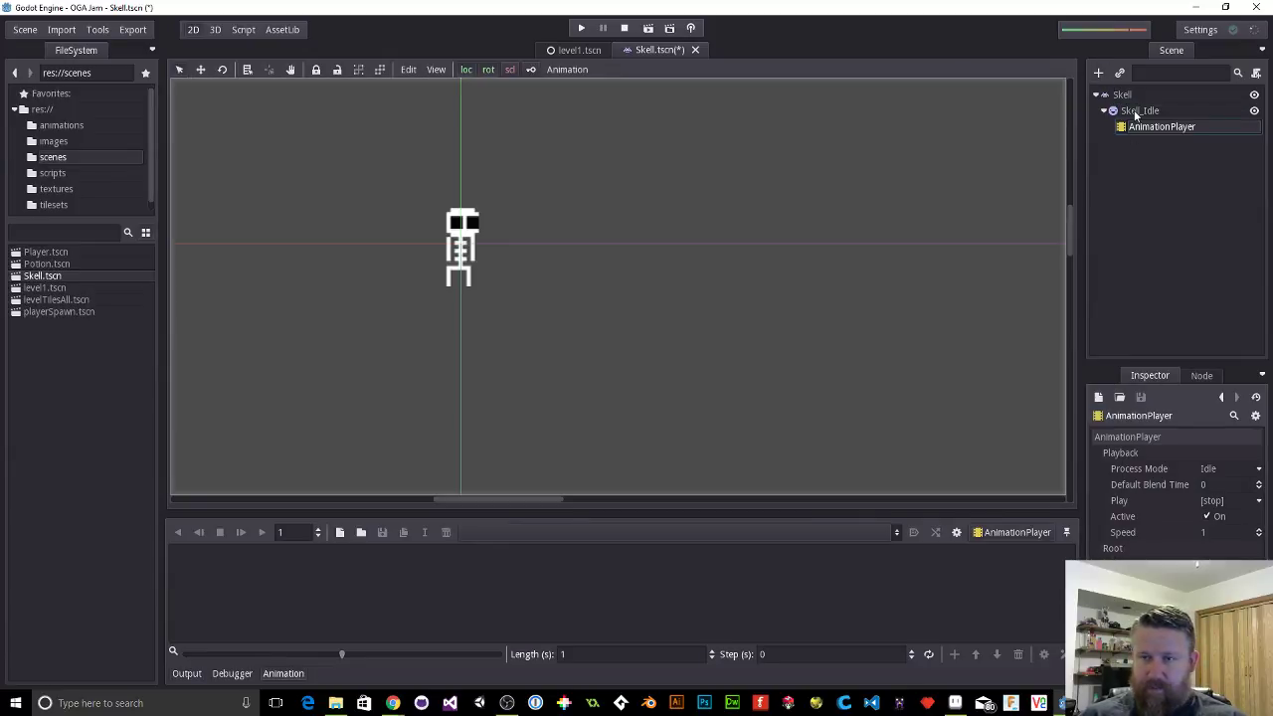
pyautogui.moveTo(1131, 126); pyautogui.dragTo(1124, 109)
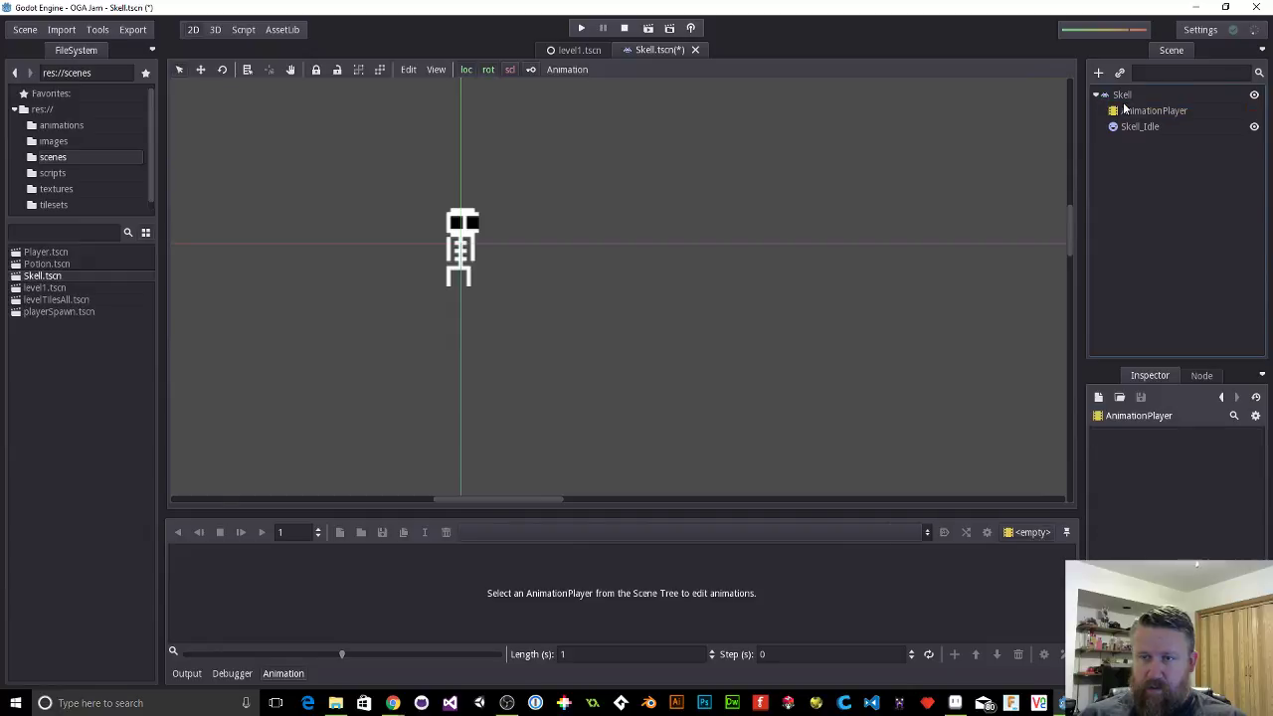
# Step: Create a new animation named Skell_Idle in the AnimationPlayer
pyautogui.click(1133, 112)
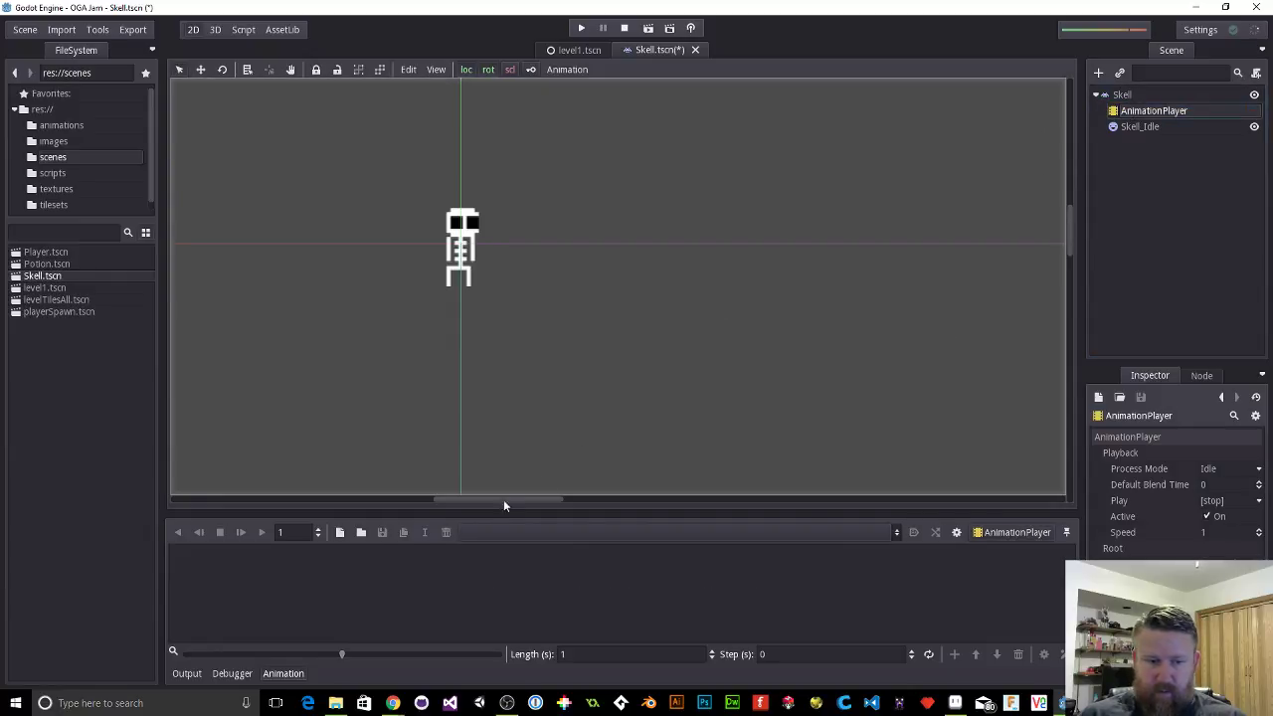
pyautogui.click(338, 533)
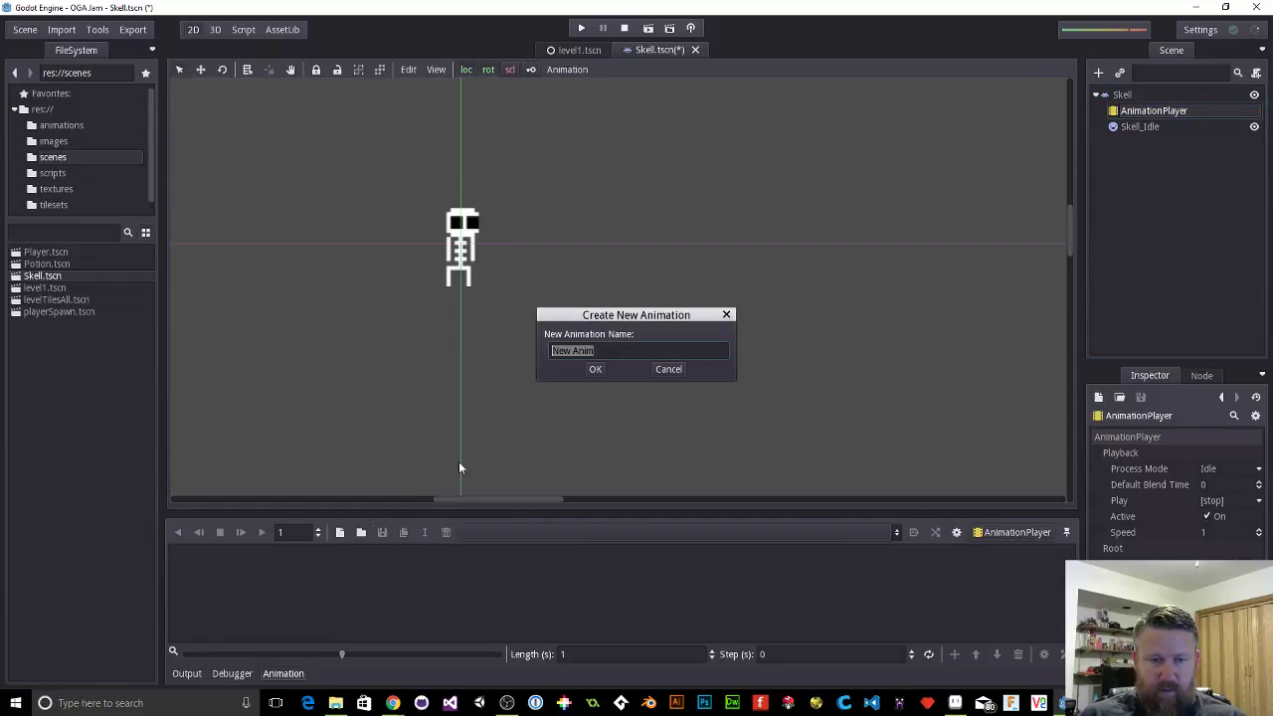
pyautogui.write('Skell_')
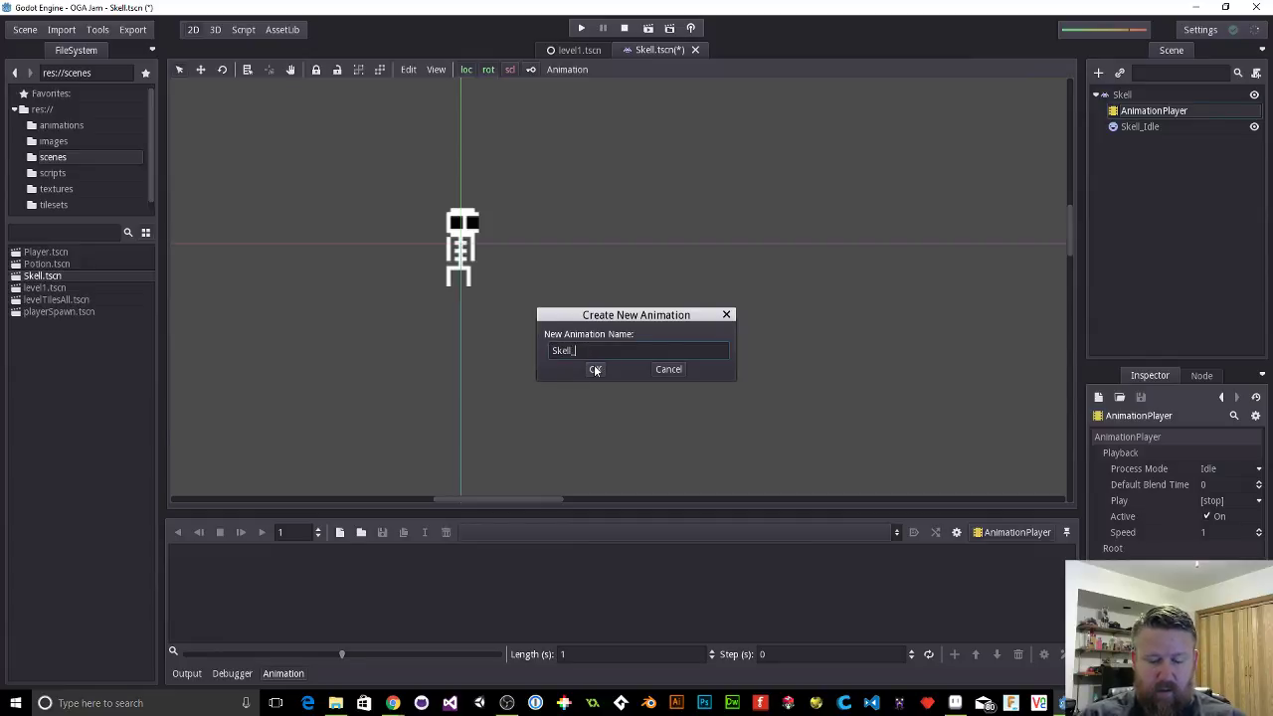
pyautogui.write('IOdl')
pyautogui.press('BackSpace')
pyautogui.click(594, 369)
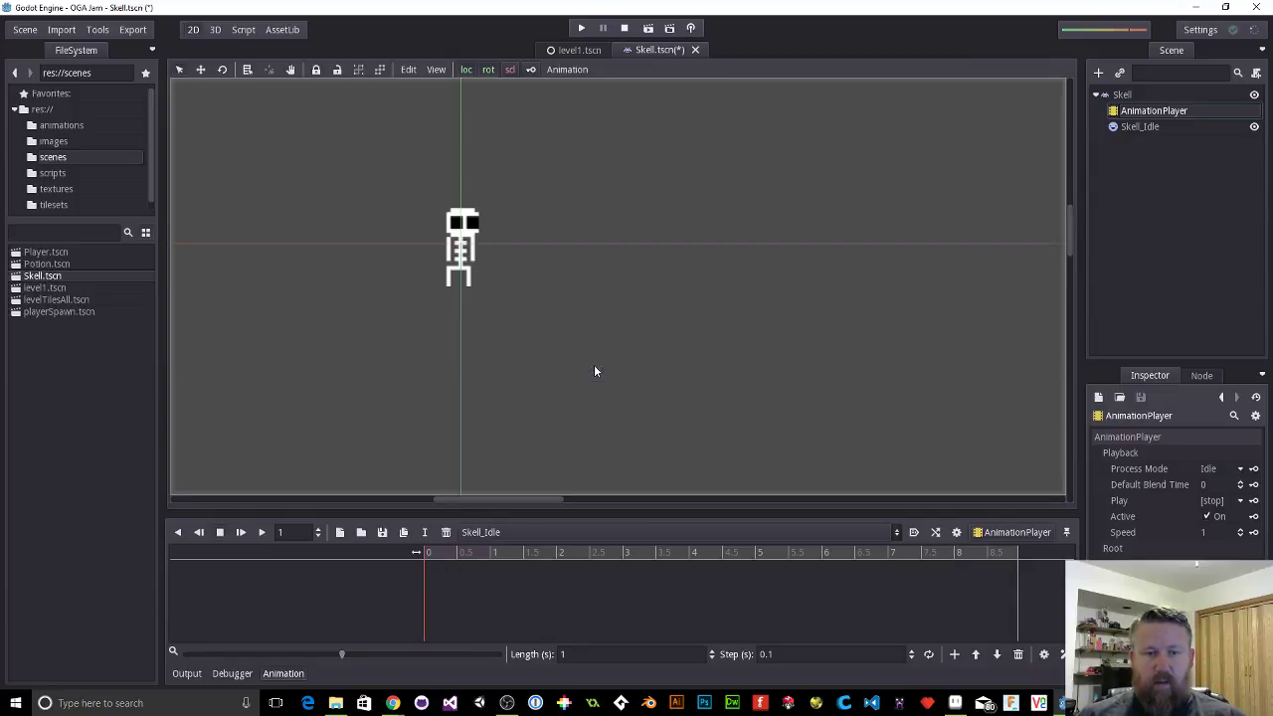
# Step: Create a Frame track for the Skell_Idle sprite with keys at 0 s and 0.5 s
pyautogui.click(1147, 126)
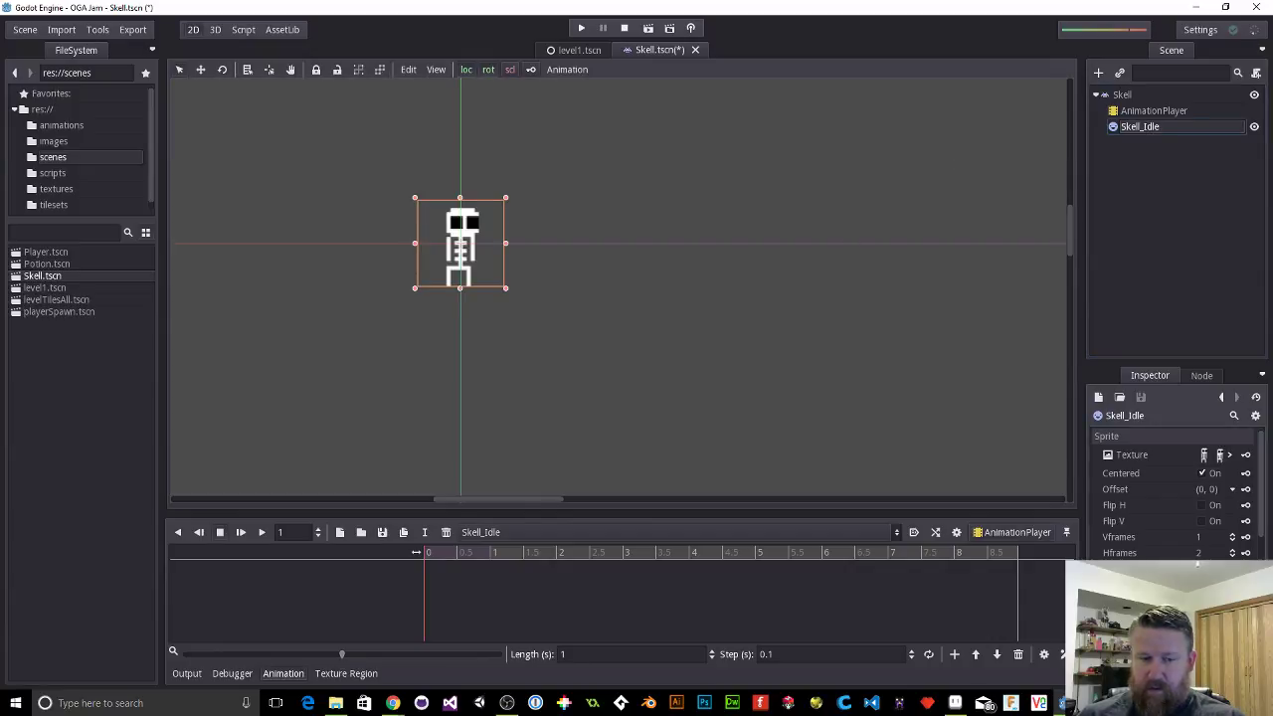
pyautogui.click(1245, 568)
pyautogui.click(593, 361)
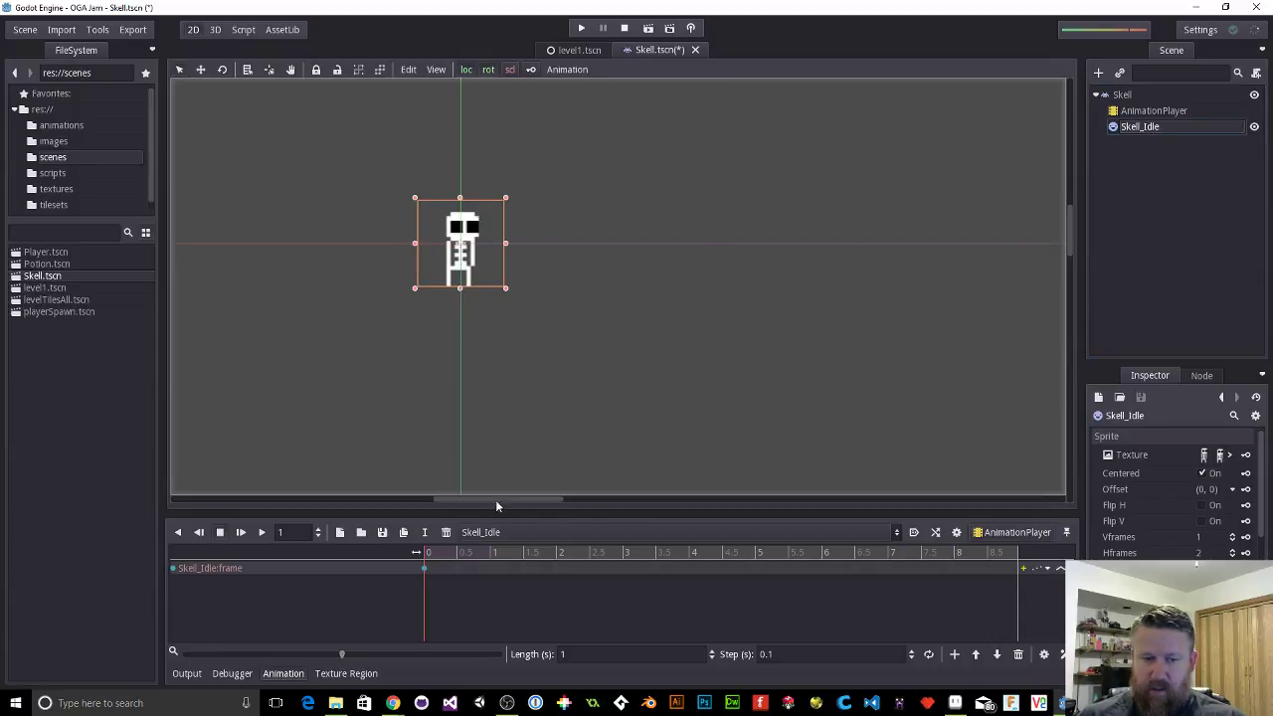
pyautogui.click(459, 551)
pyautogui.click(1244, 568)
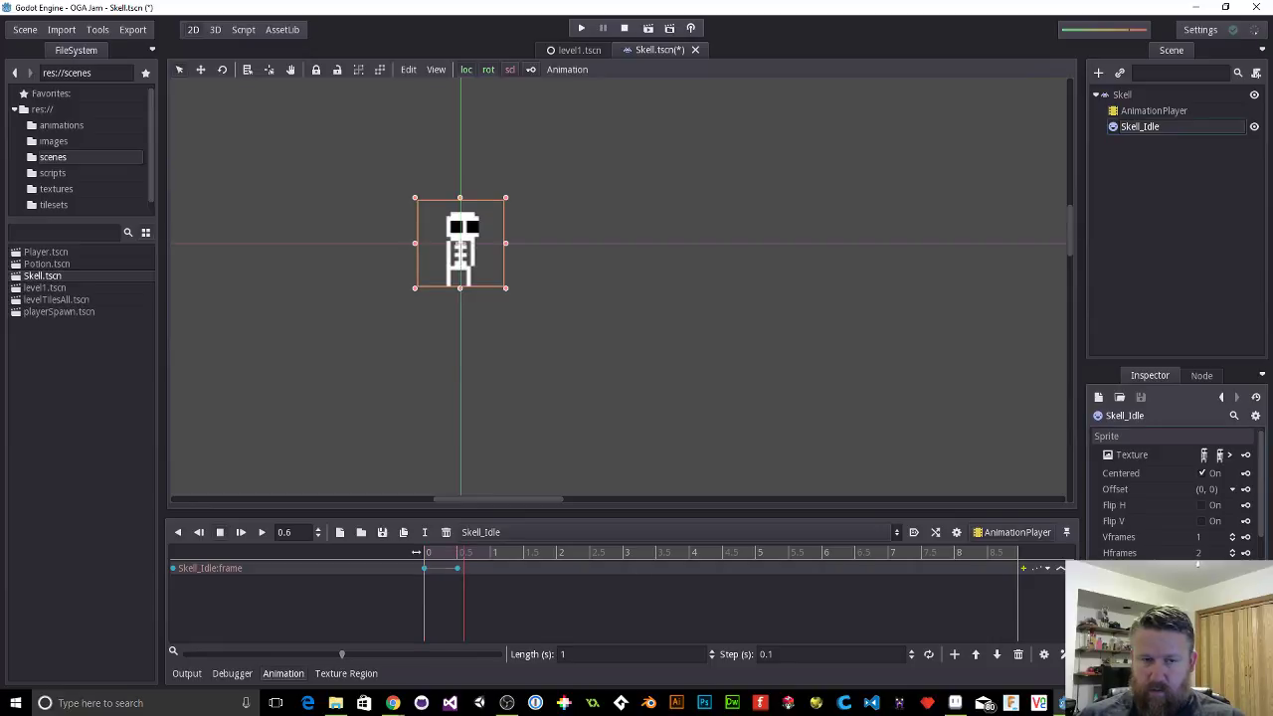
# Step: Scrub the timeline between 0, 0.5 and 1 s to check the sprite frame at each Skell_Idle key
pyautogui.click(427, 555)
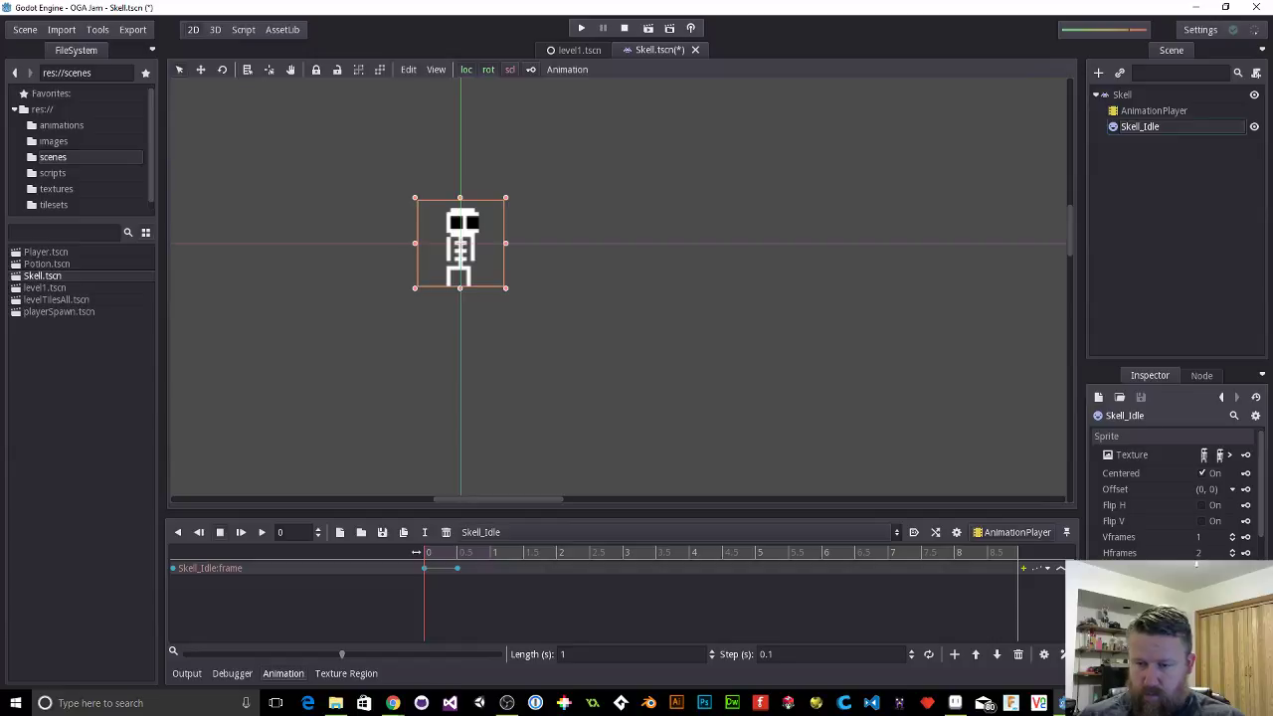
pyautogui.click(456, 556)
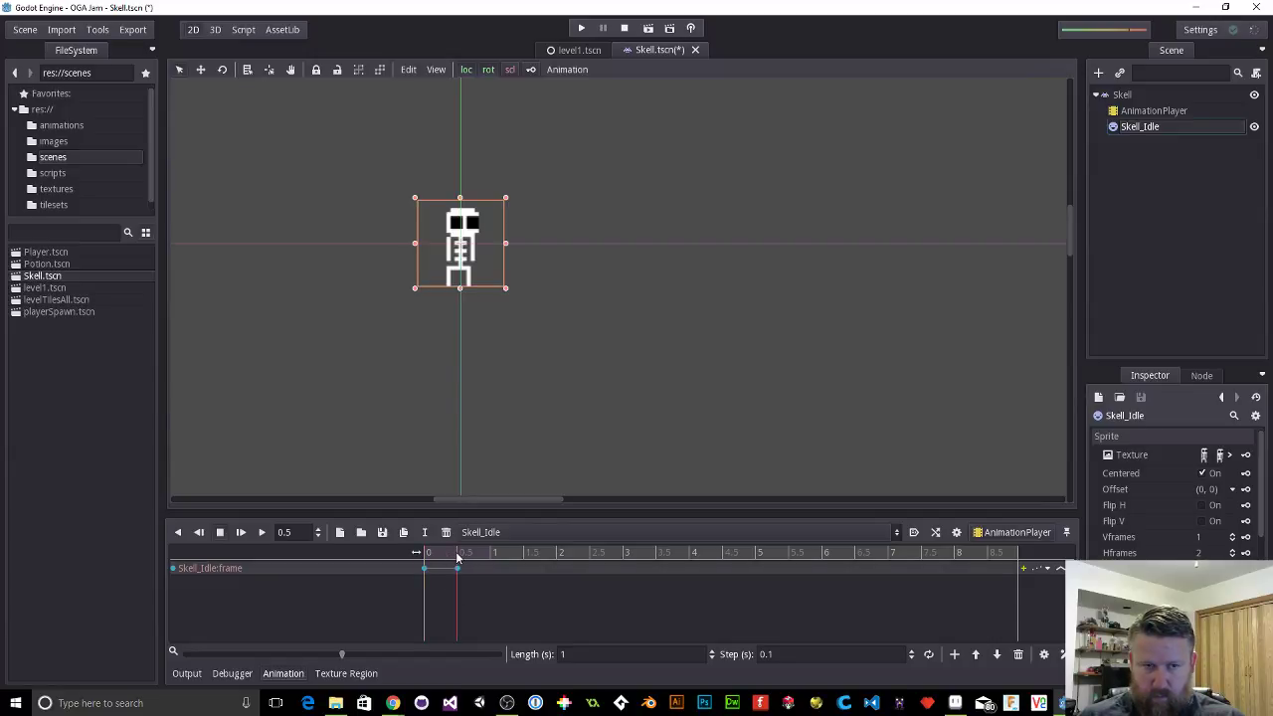
pyautogui.click(427, 555)
pyautogui.click(456, 555)
pyautogui.click(490, 553)
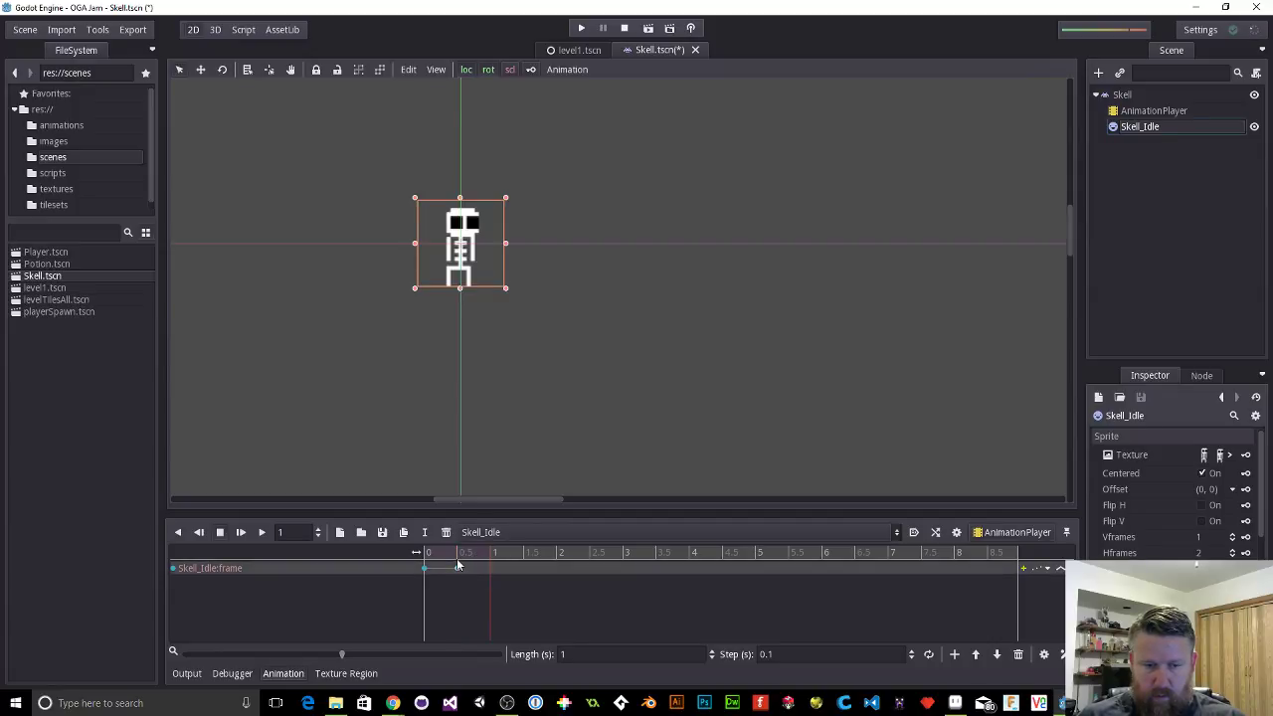
pyautogui.click(456, 565)
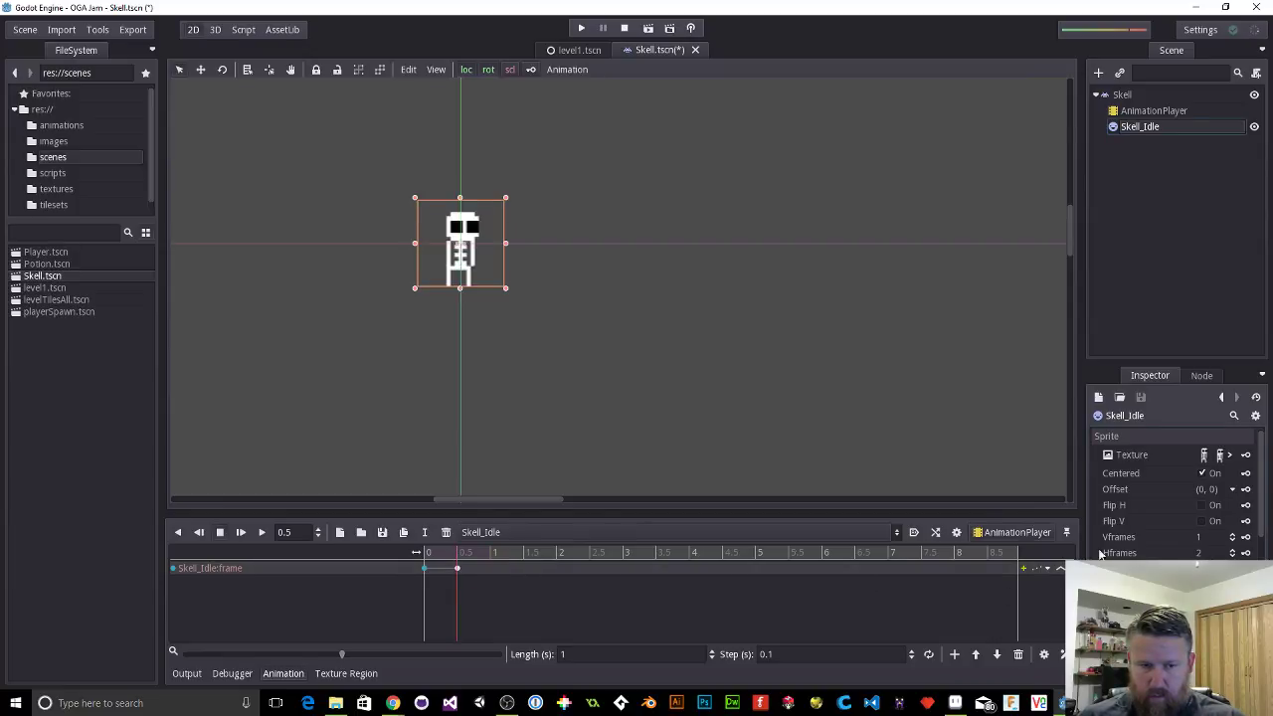
pyautogui.click(426, 555)
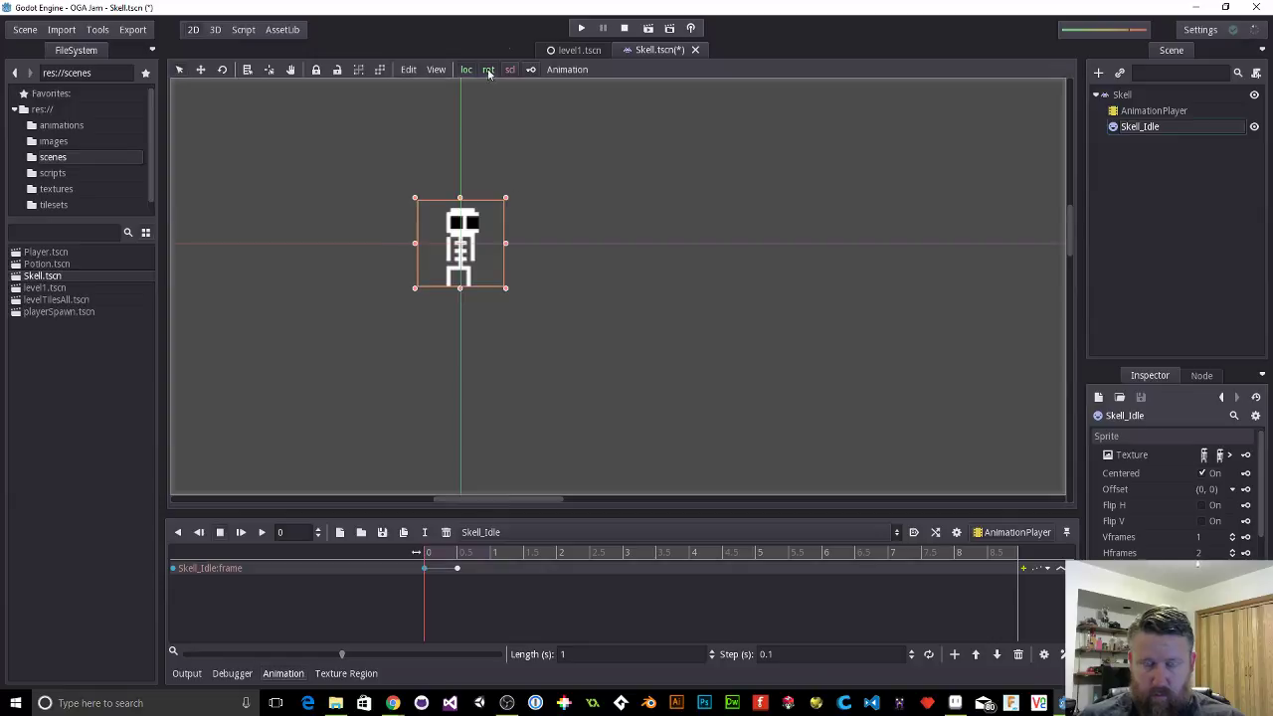
# Step: Enable autoplay for the Skell_Idle animation and save it over Skell_Idle.tres in res://animations
pyautogui.click(916, 534)
pyautogui.click(382, 535)
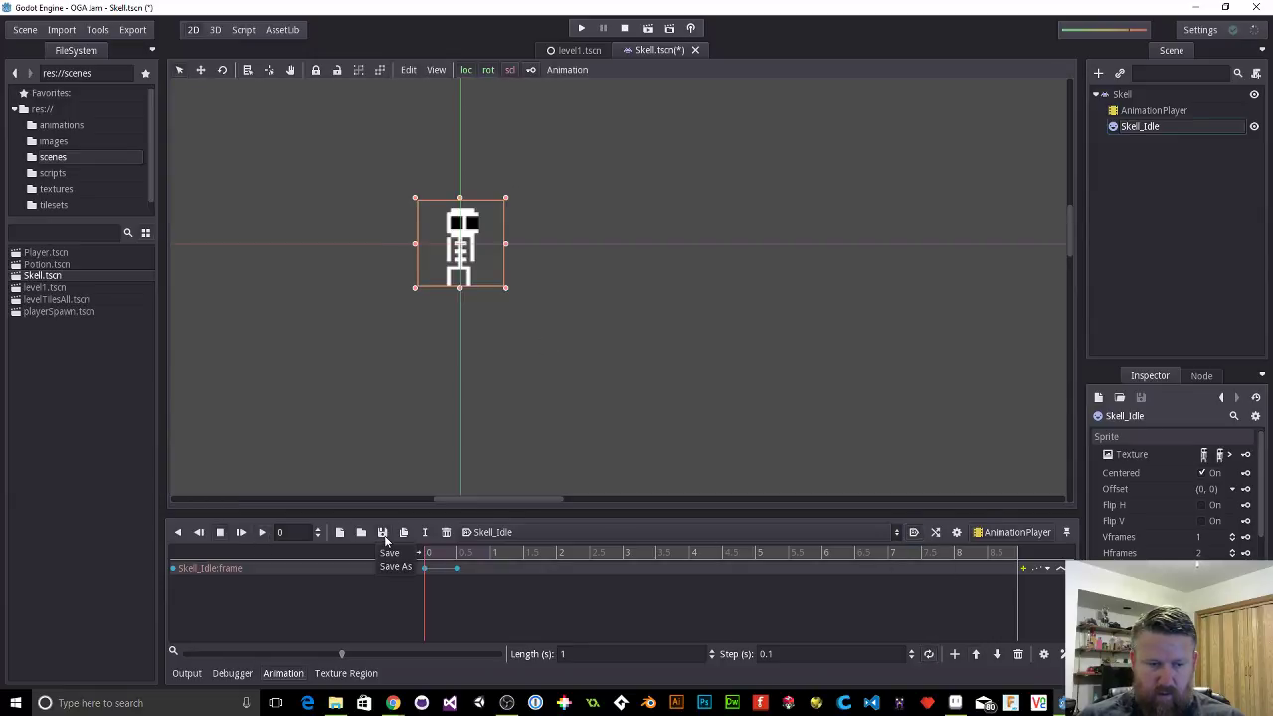
pyautogui.click(388, 551)
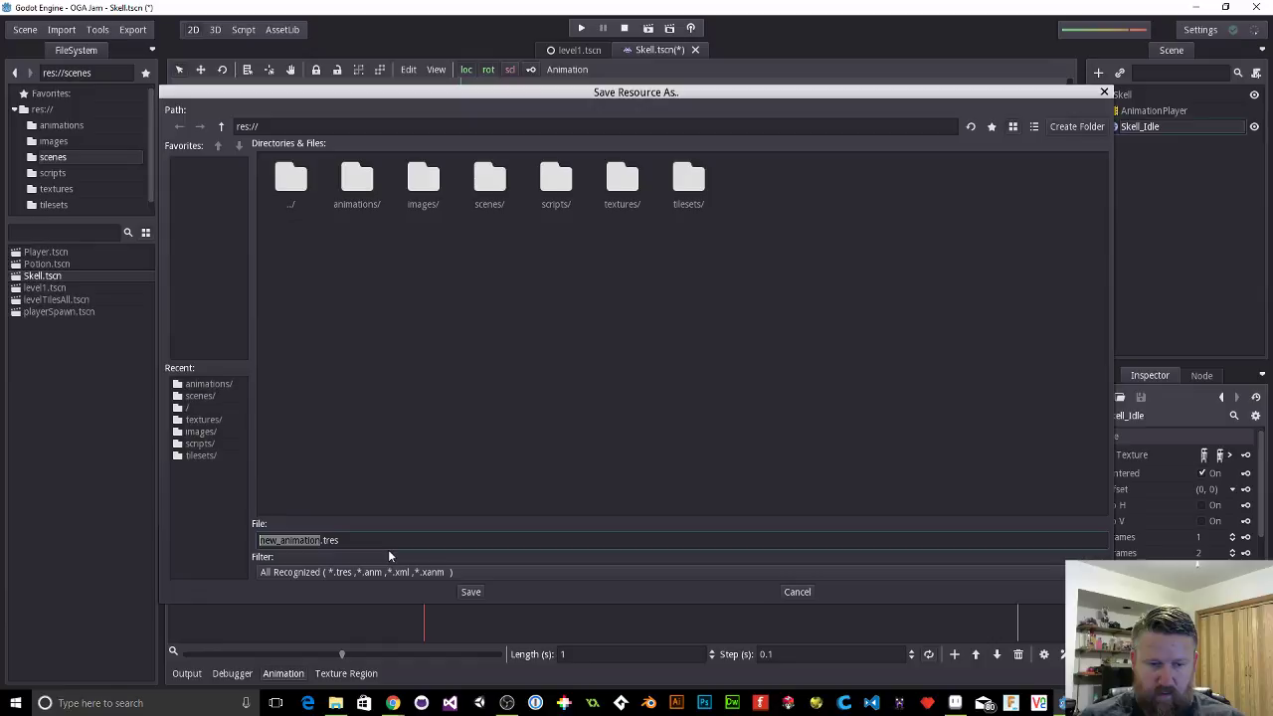
pyautogui.doubleClick(334, 179)
pyautogui.click(485, 199)
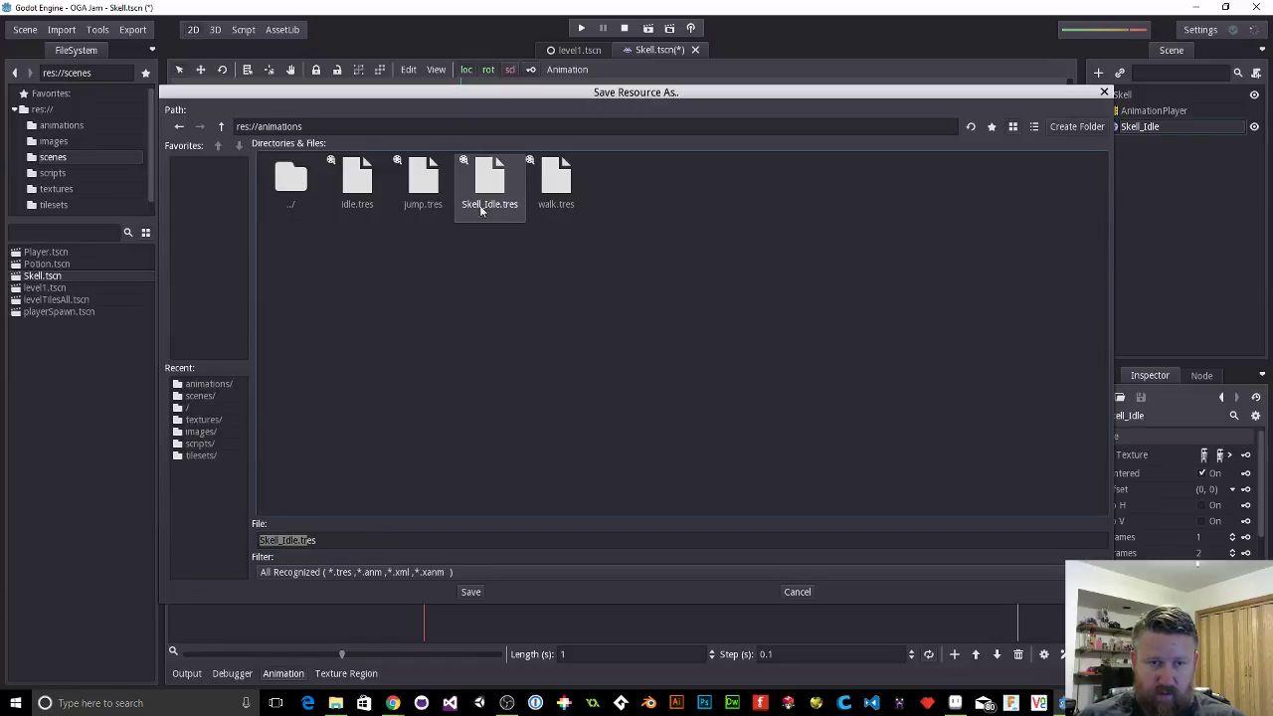
pyautogui.click(472, 592)
pyautogui.click(607, 366)
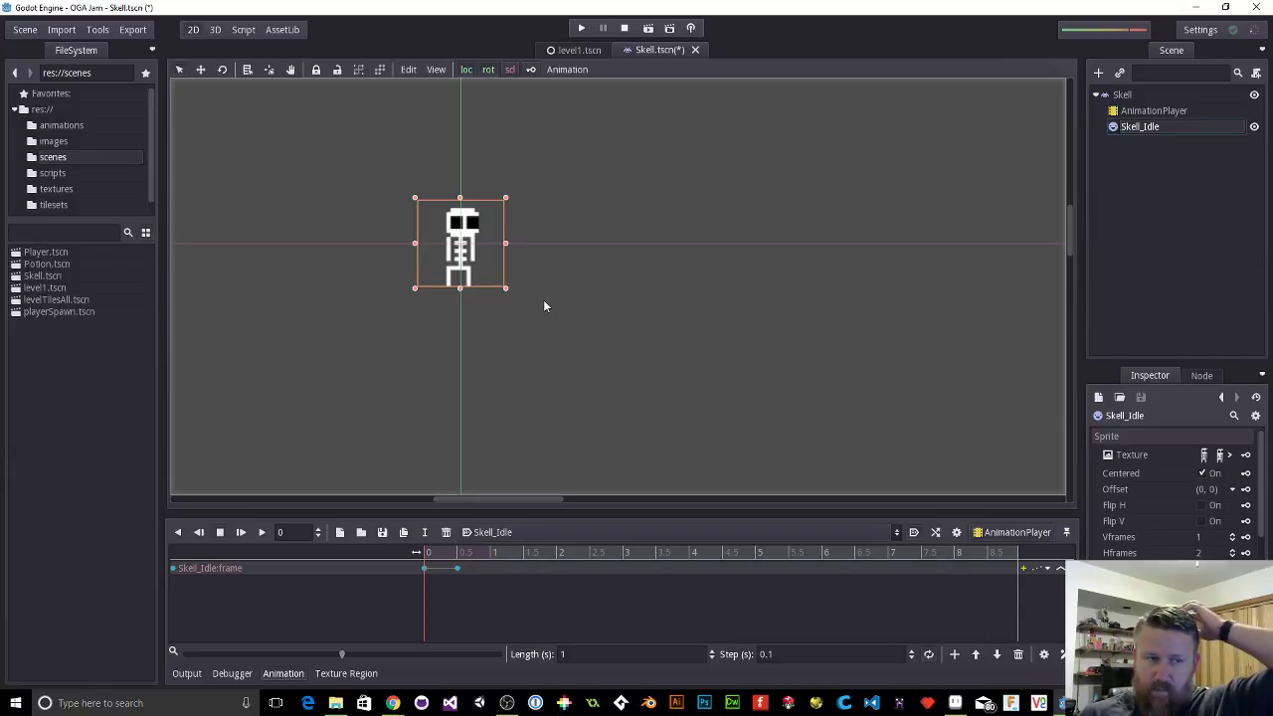
# Step: Save the Skell scene and run it on its own to test the rebuilt animation
pyautogui.click(584, 315)
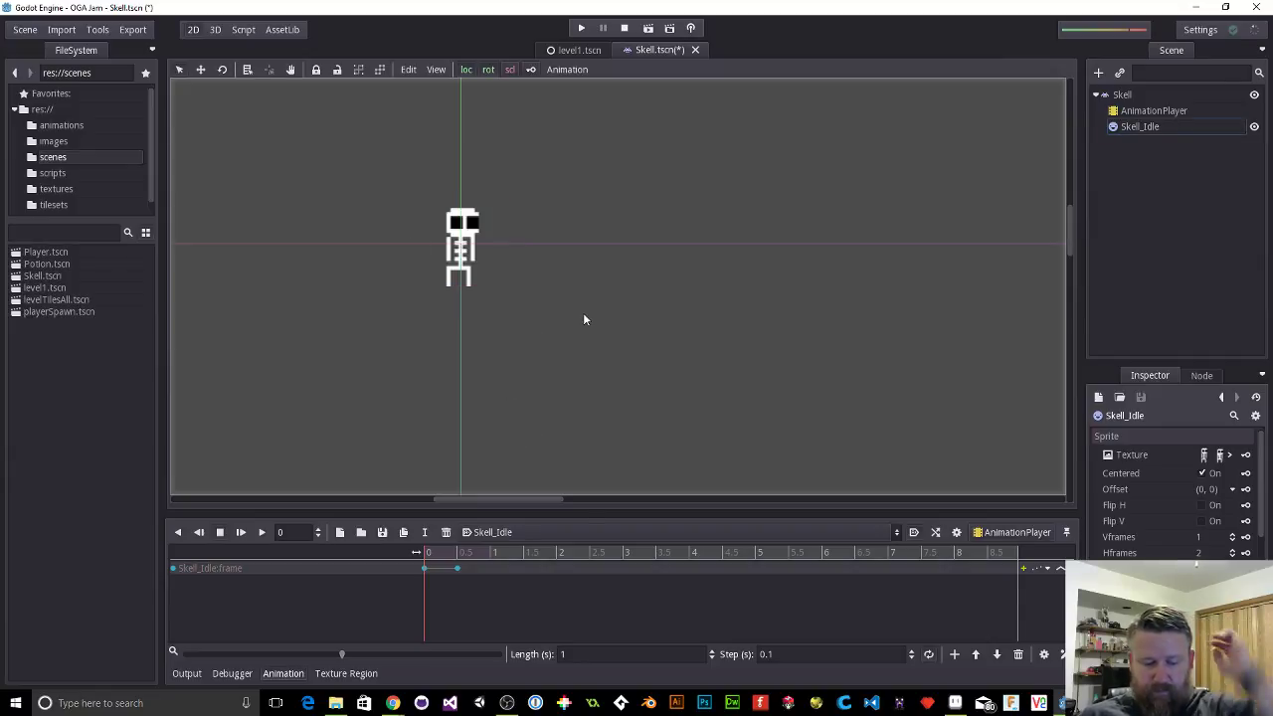
pyautogui.hotkey('ctrl', 's')
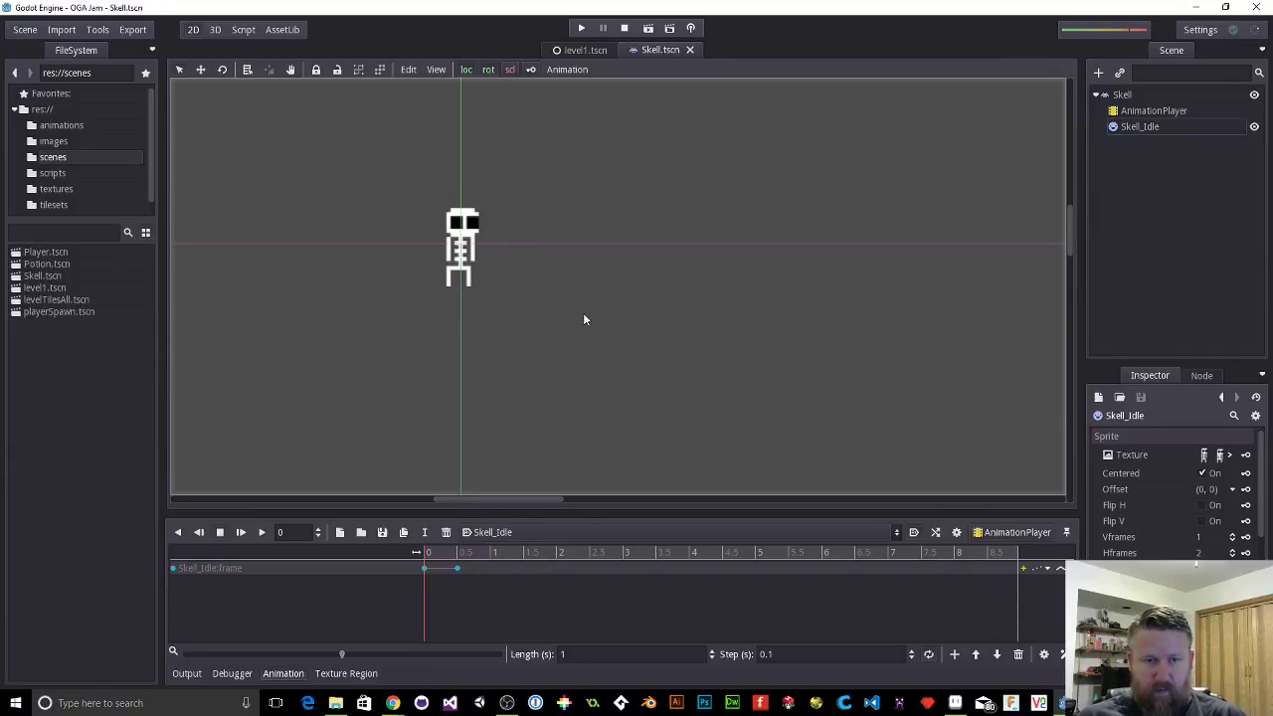
pyautogui.click(648, 29)
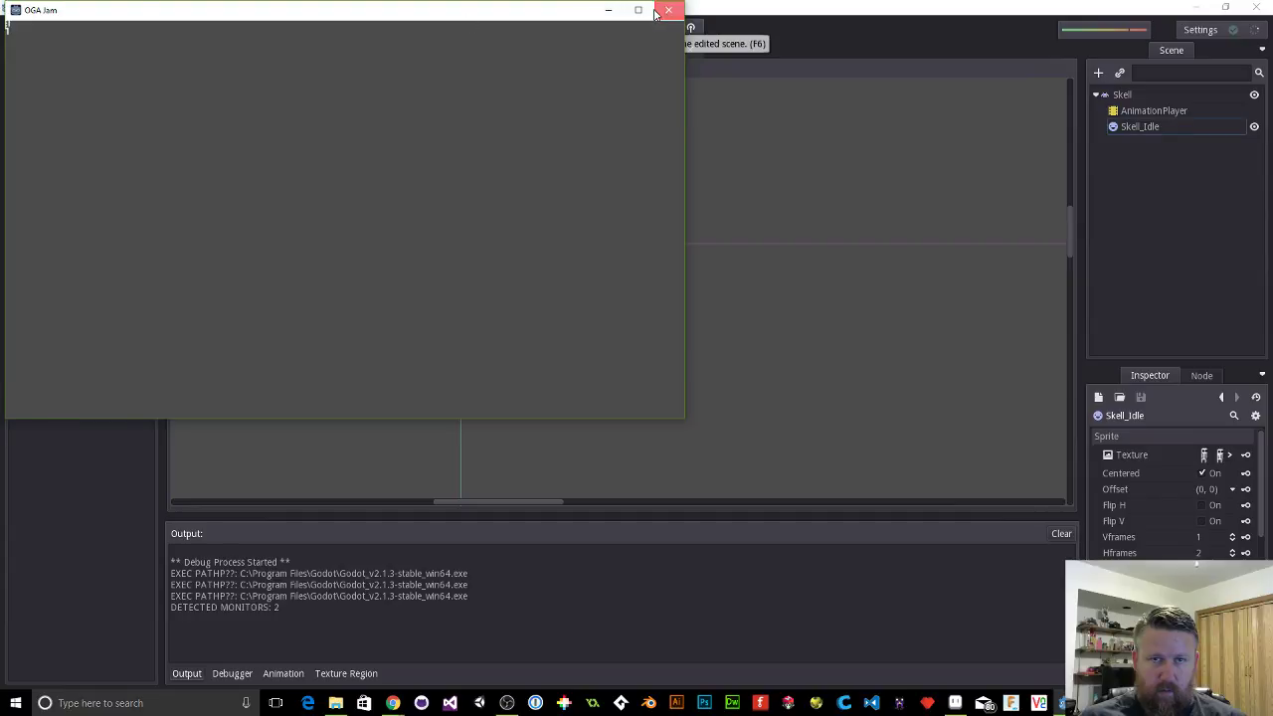
# Step: Close the scene test, switch to level1.tscn and run the project to check the skeleton's animation beside the player
pyautogui.click(668, 10)
pyautogui.click(453, 231)
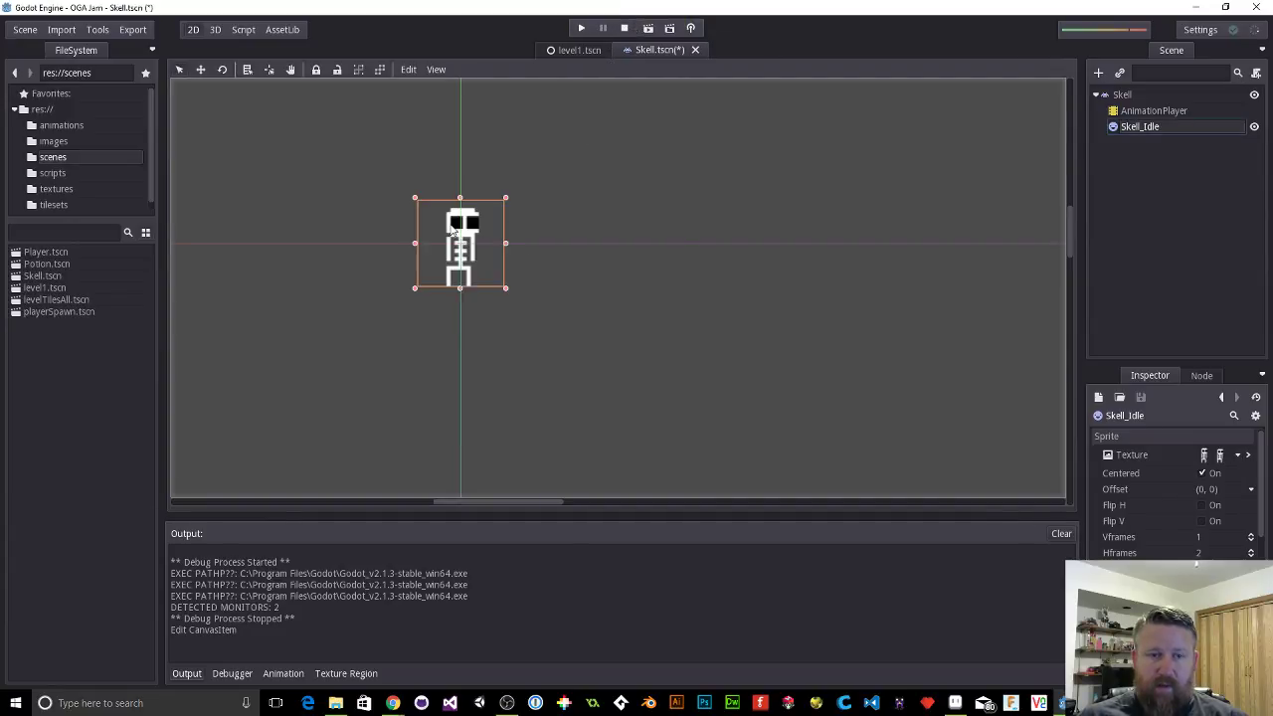
pyautogui.click(1116, 111)
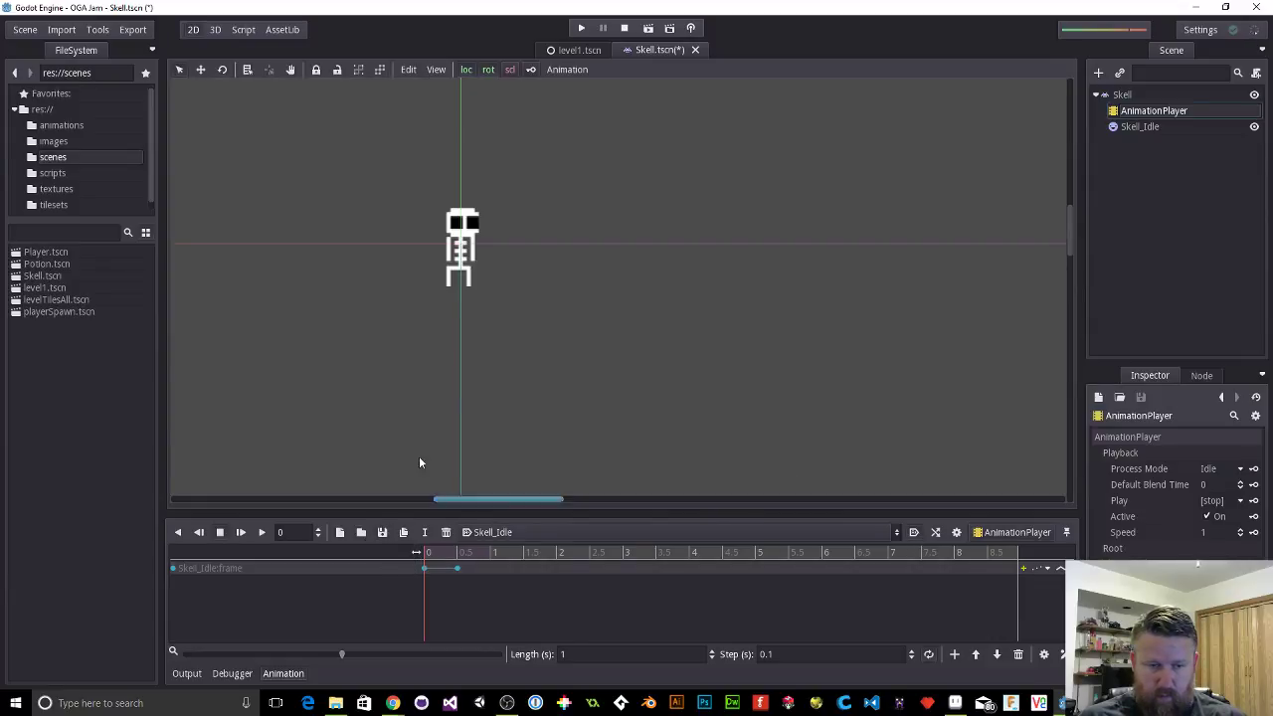
pyautogui.click(502, 216)
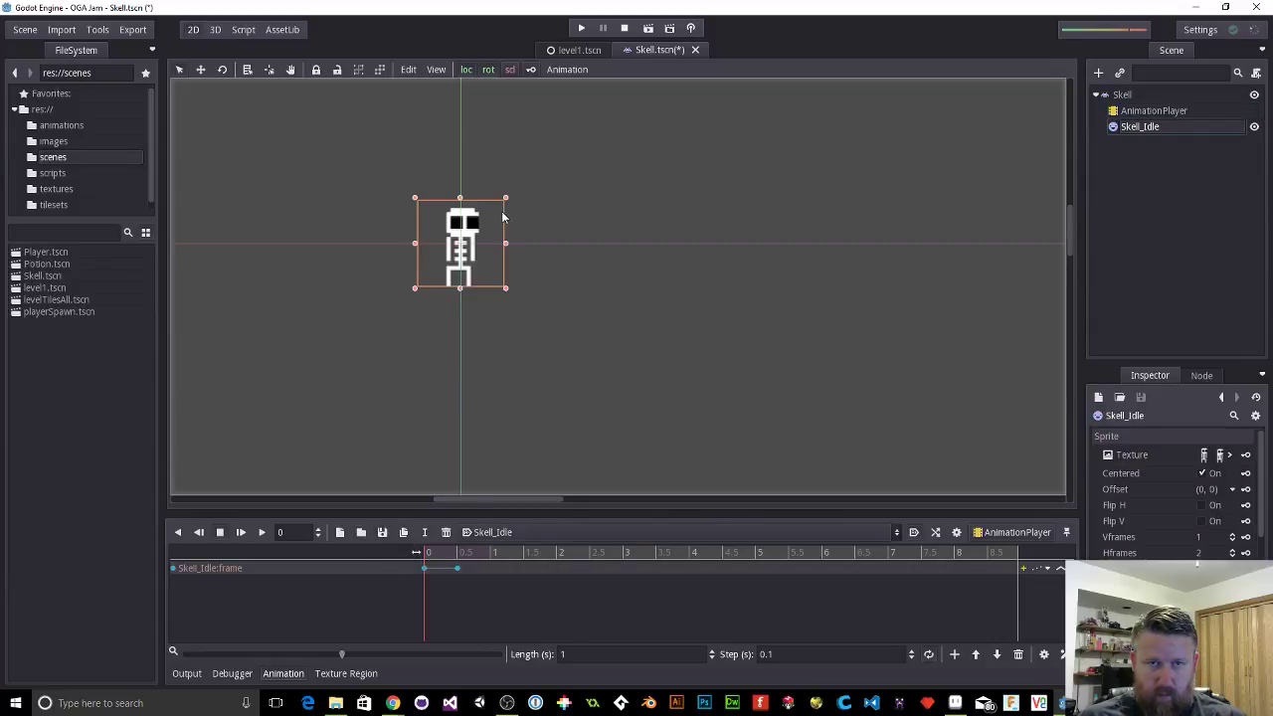
pyautogui.click(583, 48)
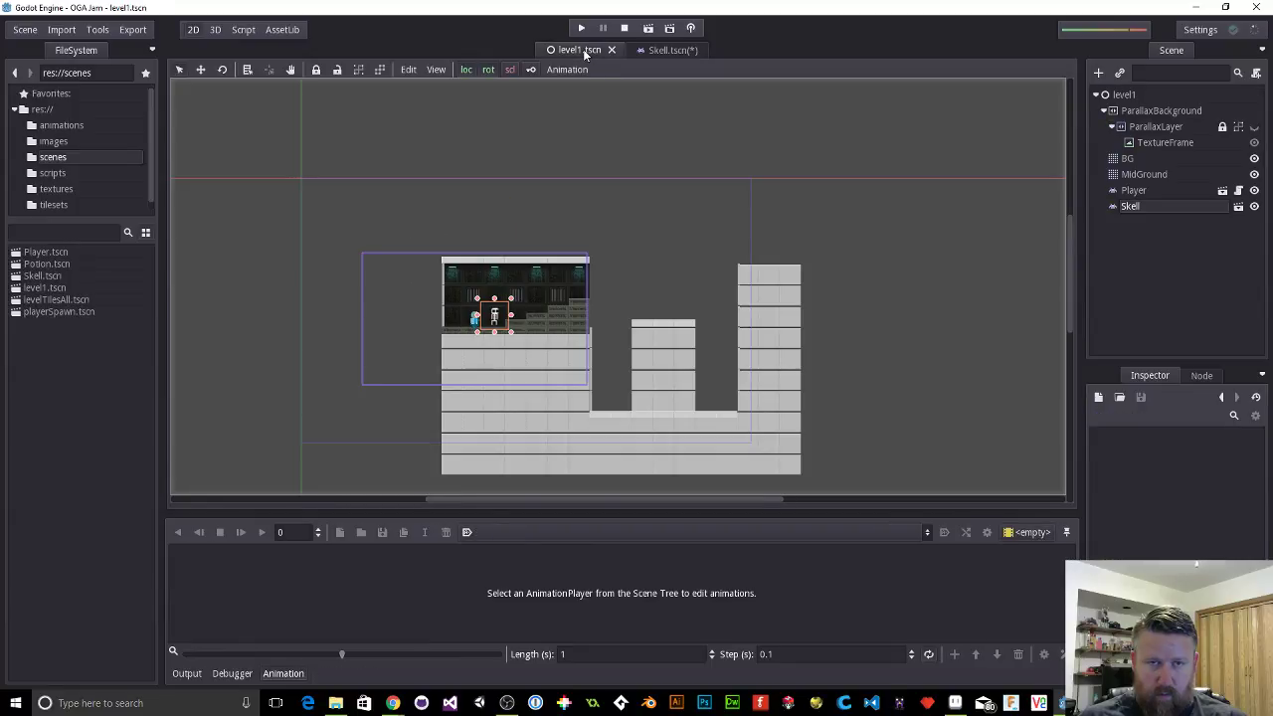
pyautogui.click(581, 30)
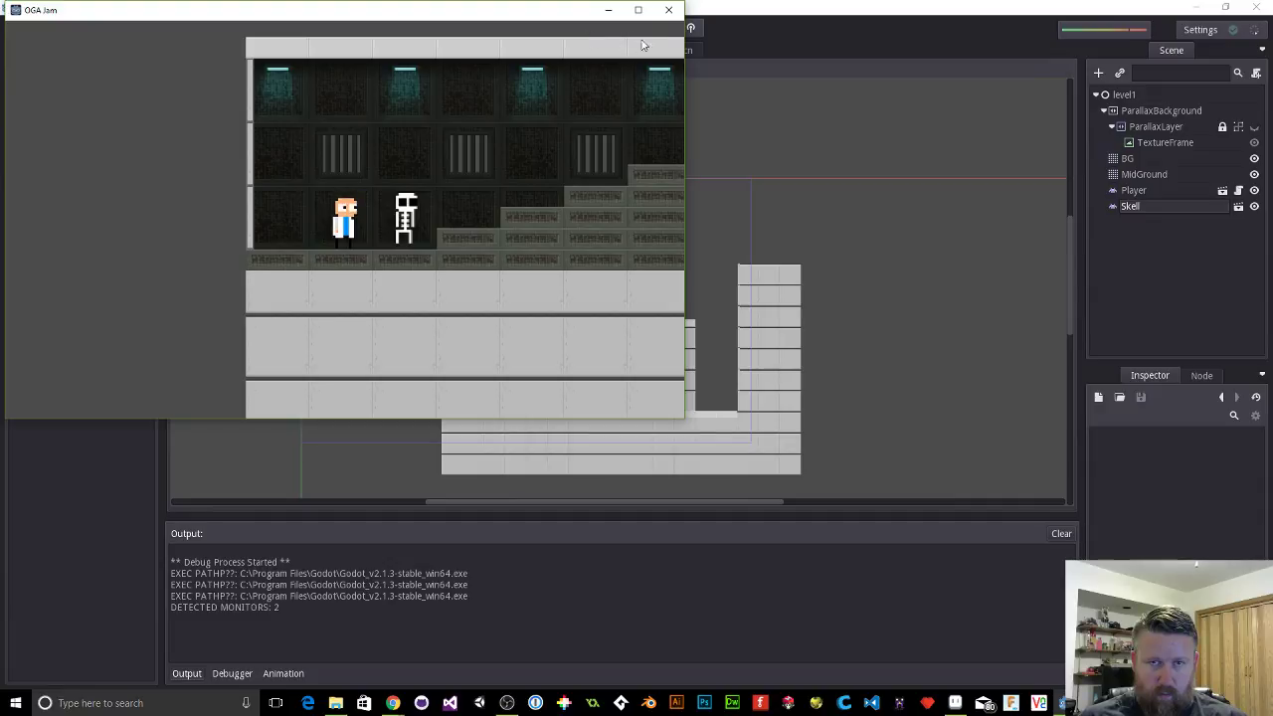
pyautogui.click(664, 16)
# Step: Move the AnimationPlayer node below Skell_Idle in the Skell scene tree and select it again
pyautogui.click(660, 51)
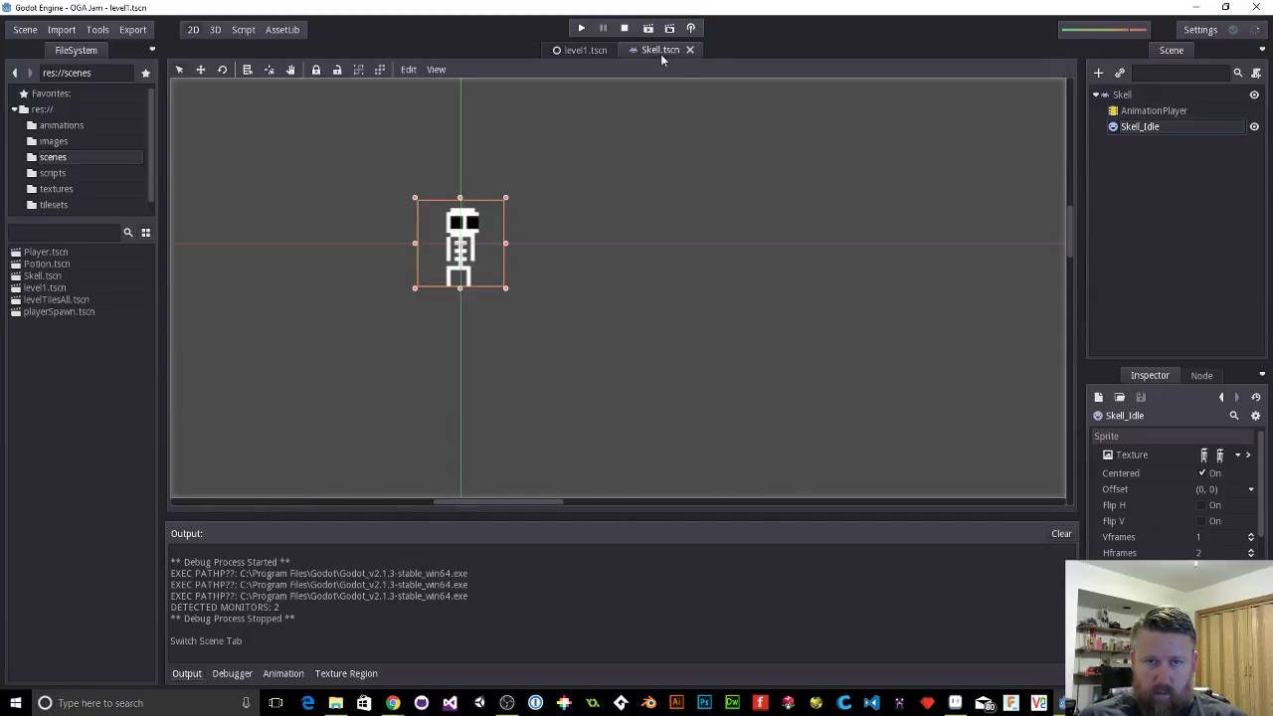
pyautogui.click(1133, 111)
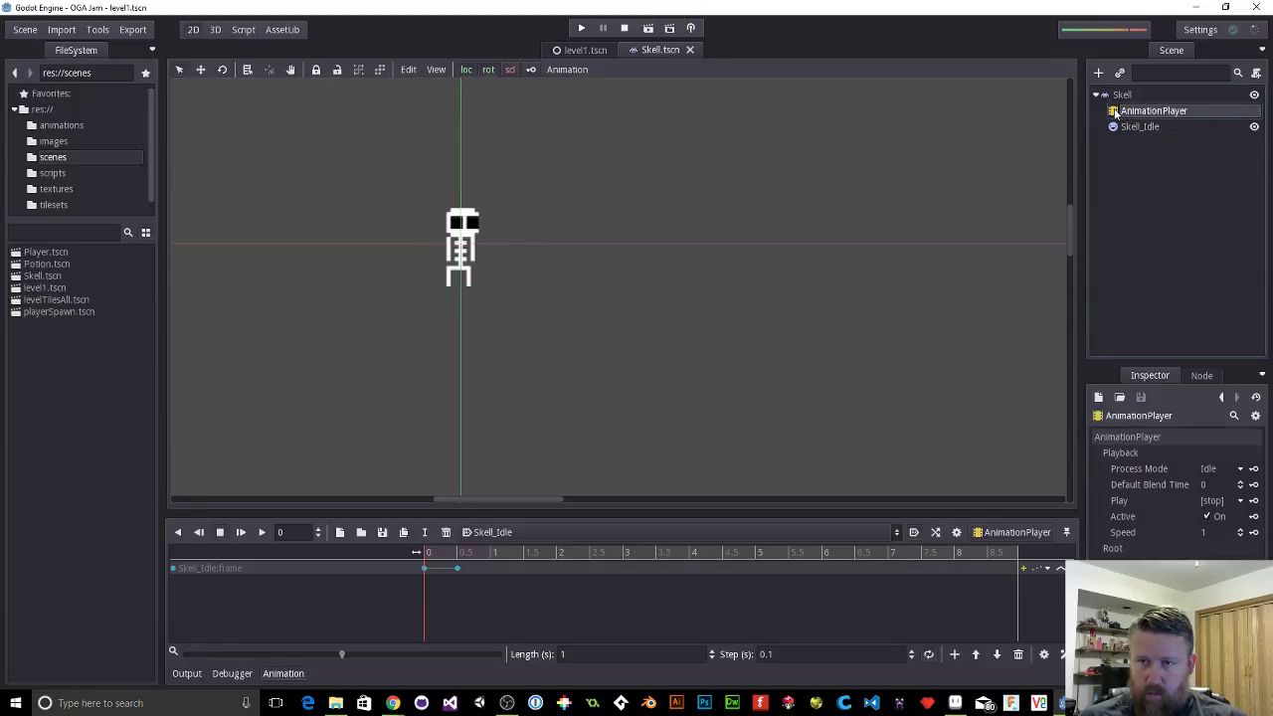
pyautogui.moveTo(1114, 112); pyautogui.dragTo(1115, 139)
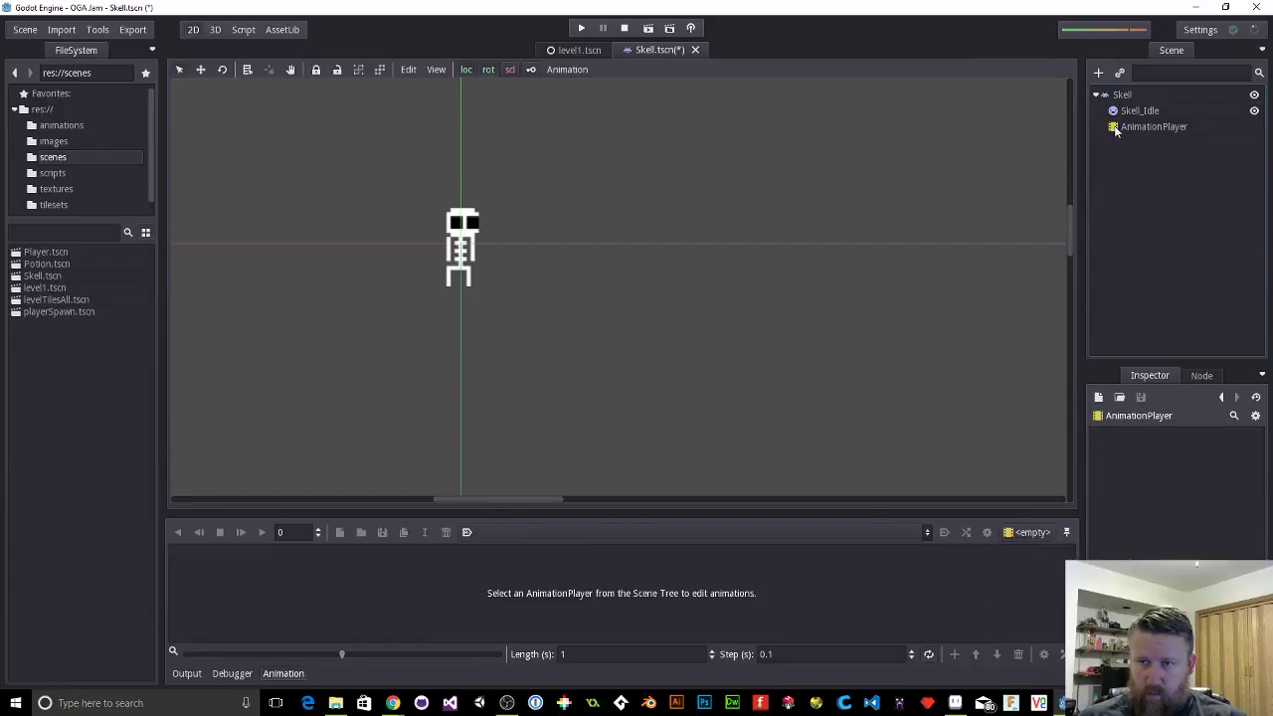
pyautogui.click(1123, 129)
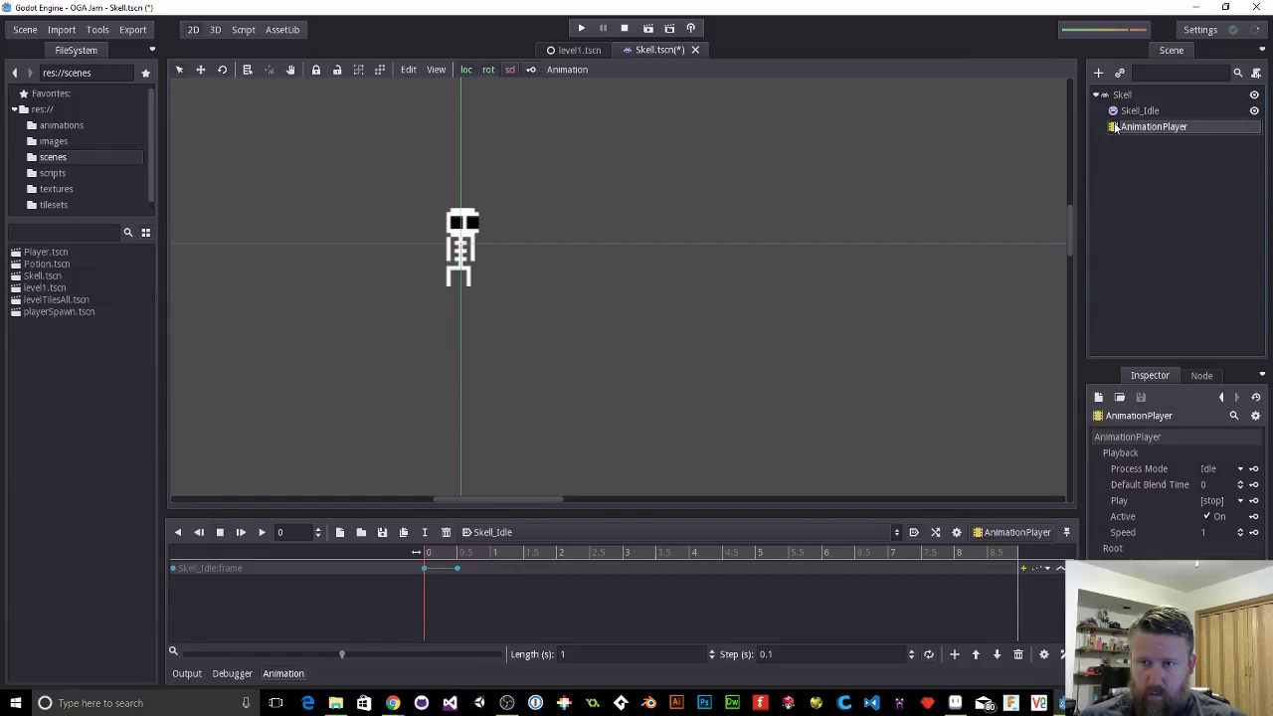
# Step: Re-key the Skell_Idle sprite's Frame at 0 s and 0.5 s and add a Frame key at 1 s
pyautogui.click(460, 552)
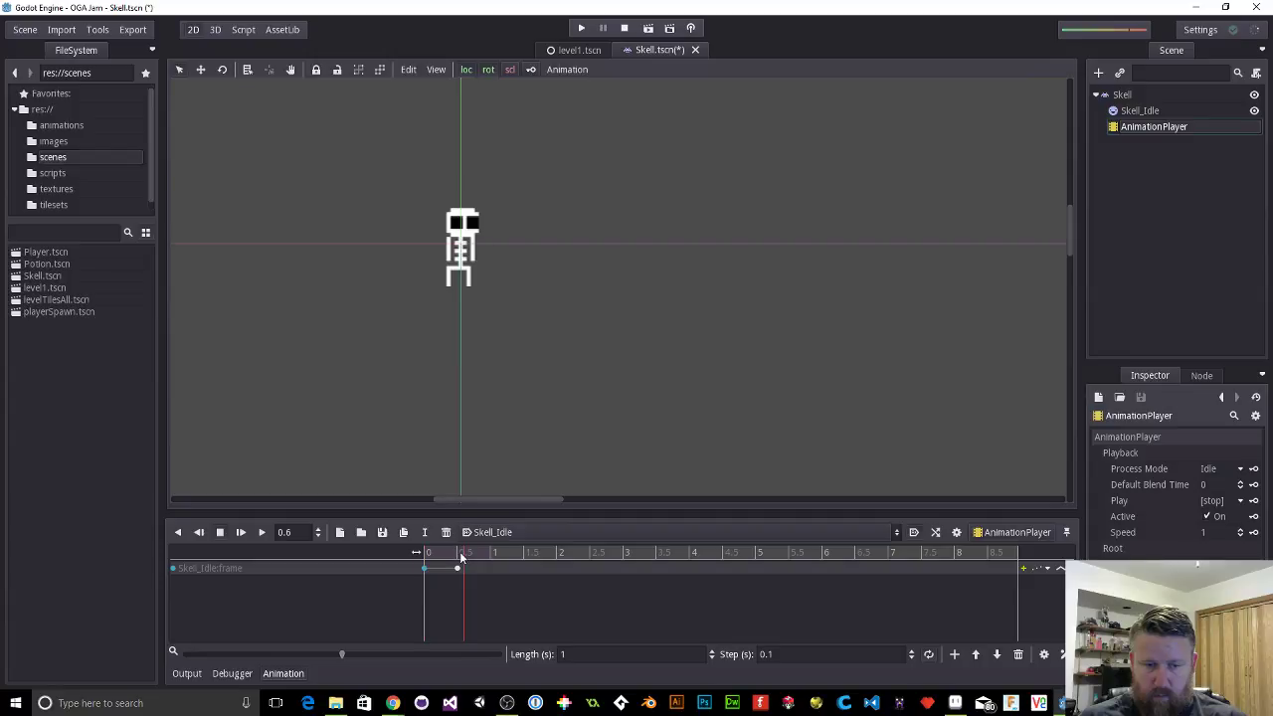
pyautogui.click(458, 554)
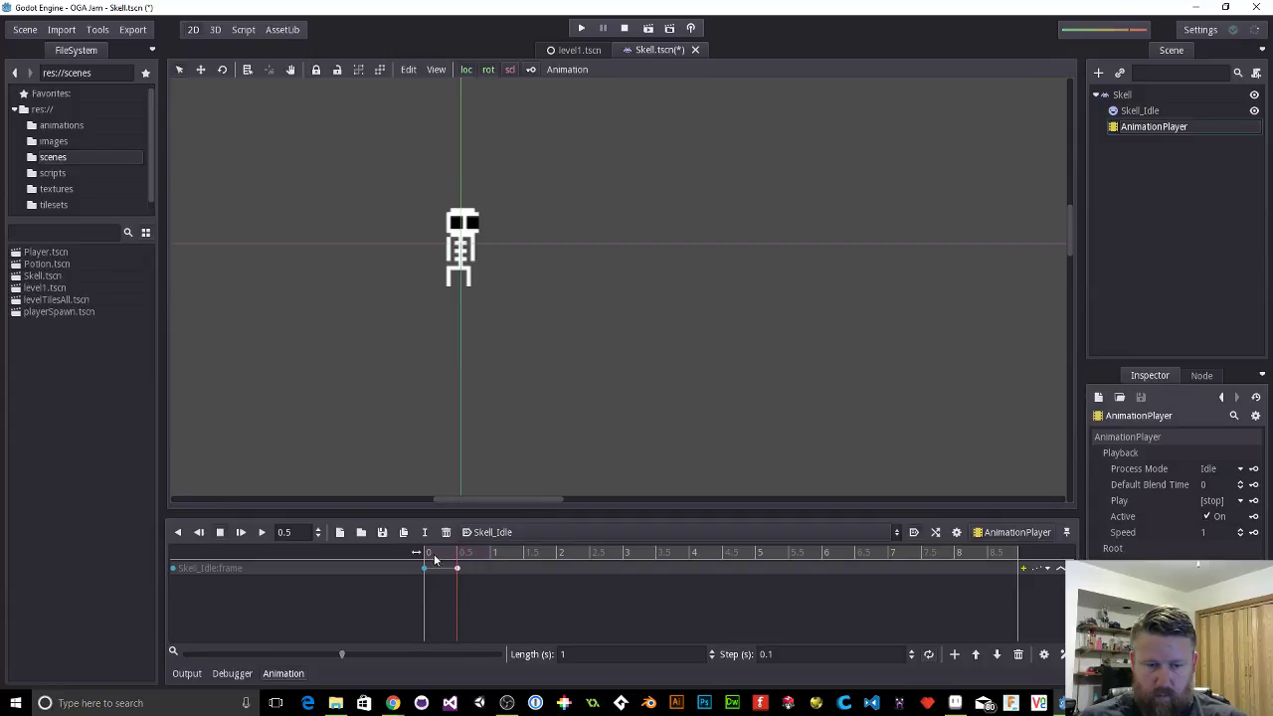
pyautogui.click(428, 554)
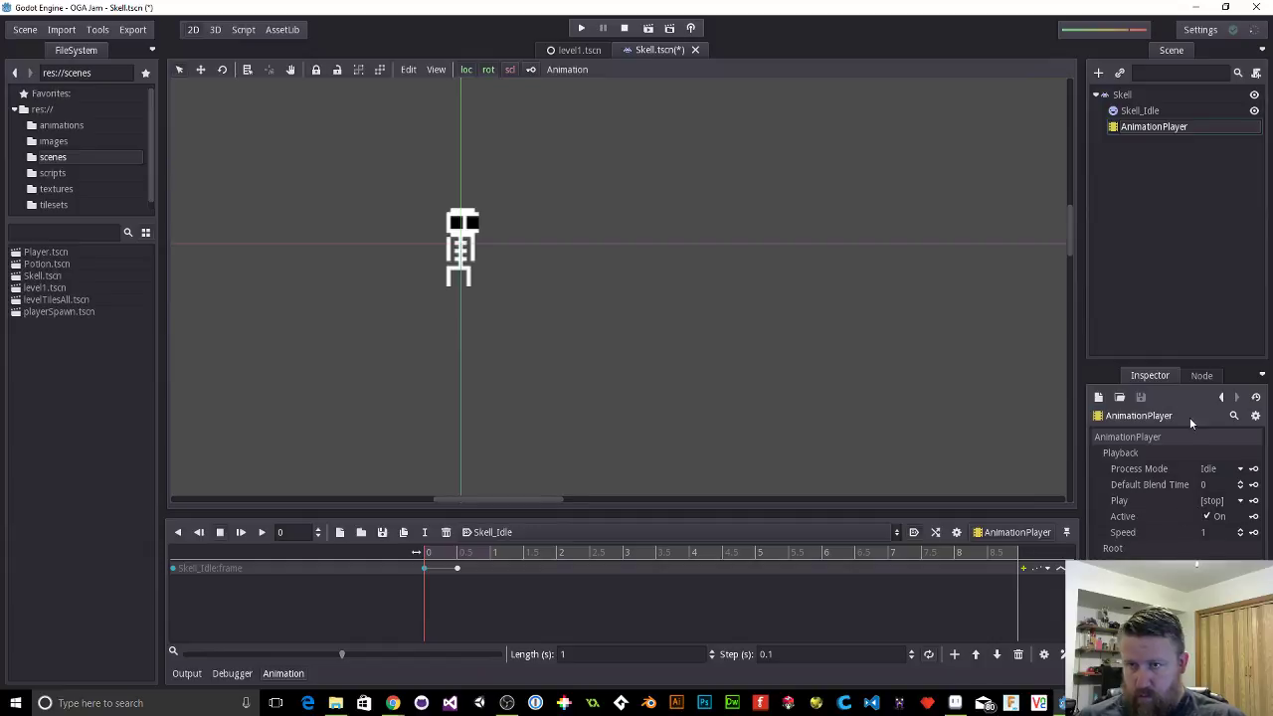
pyautogui.click(1138, 111)
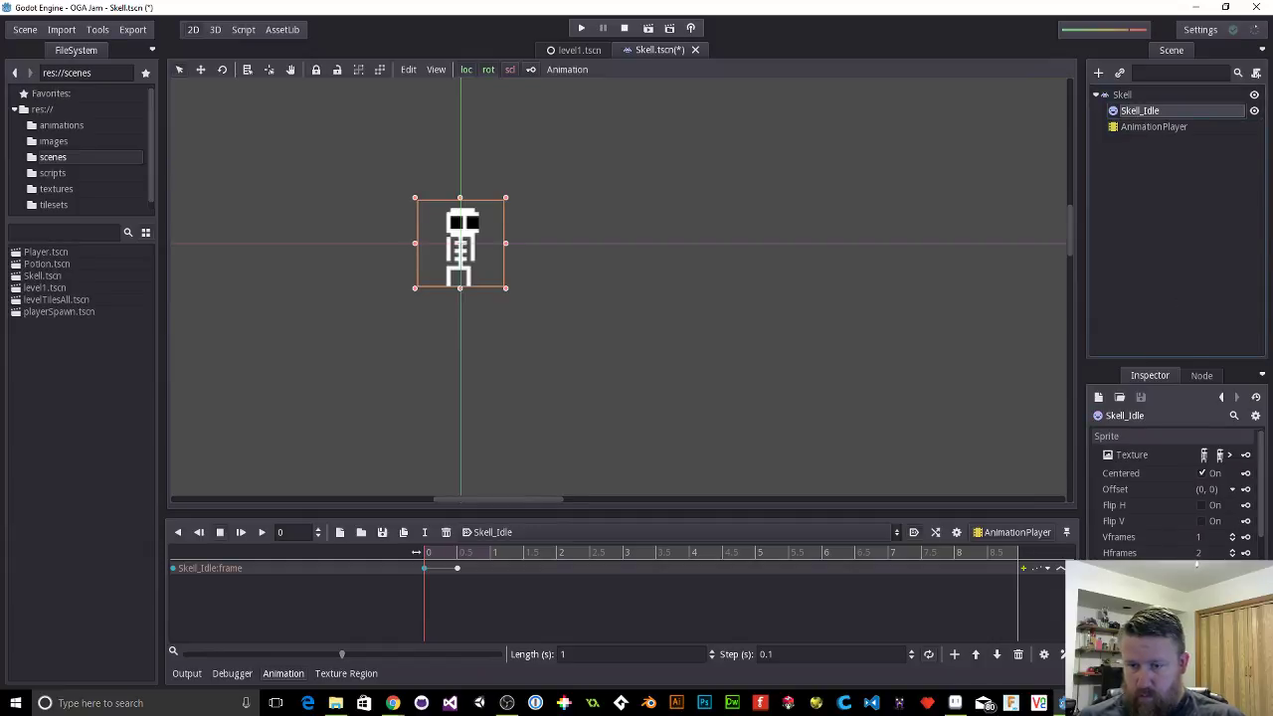
pyautogui.hotkey('ctrl', 'Right')
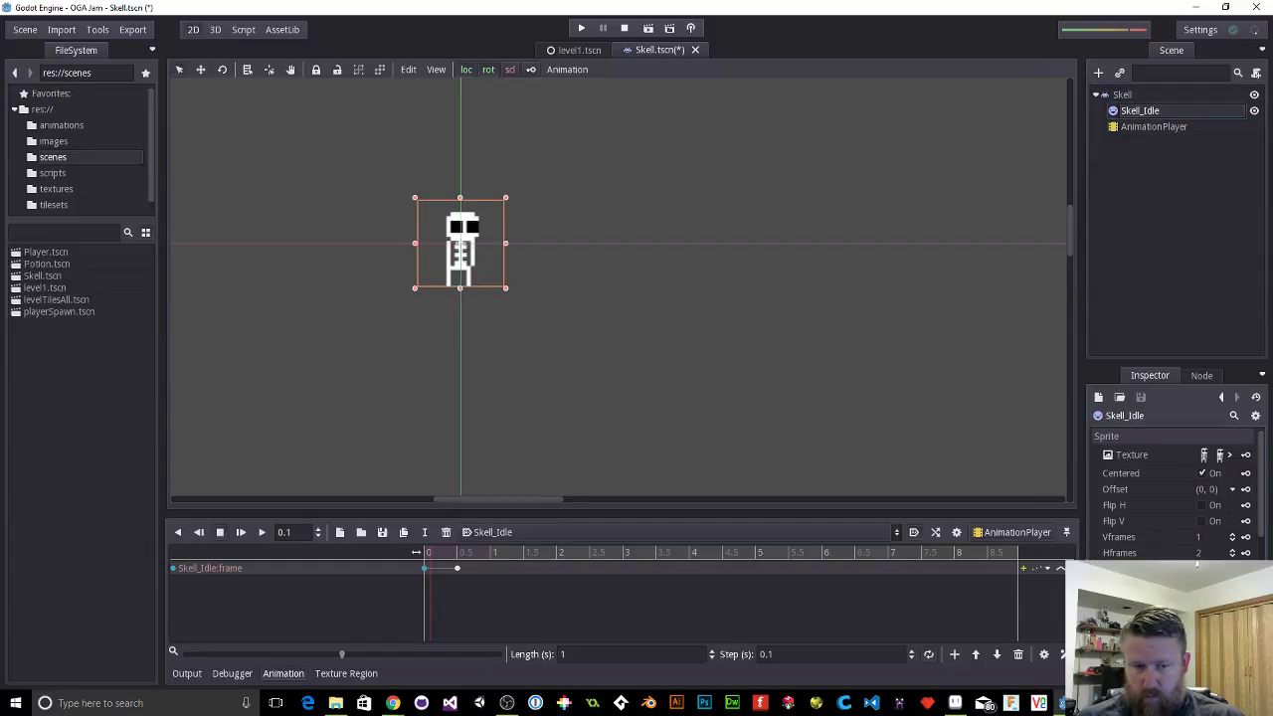
pyautogui.click(447, 554)
pyautogui.moveTo(447, 553)
pyautogui.mouseDown()
pyautogui.moveTo(428, 557)
pyautogui.moveTo(464, 555)
pyautogui.moveTo(425, 555)
pyautogui.moveTo(459, 556)
pyautogui.mouseUp()
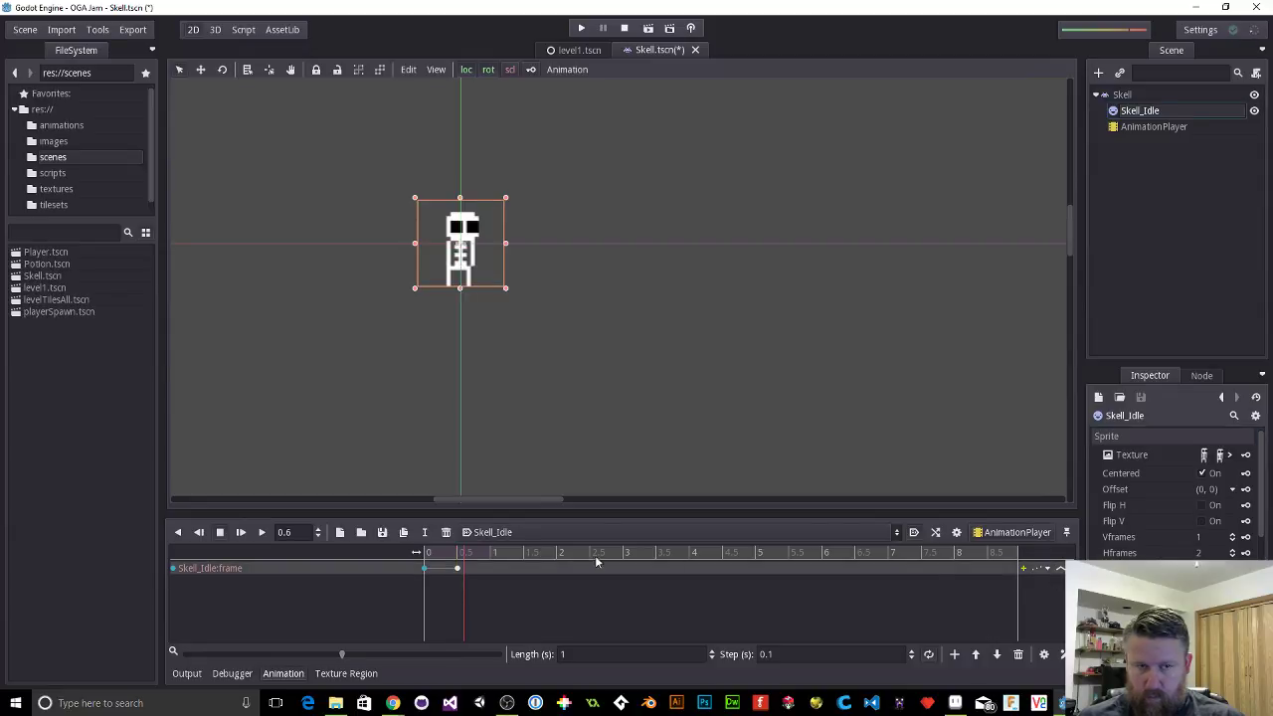
pyautogui.click(473, 555)
pyautogui.click(490, 555)
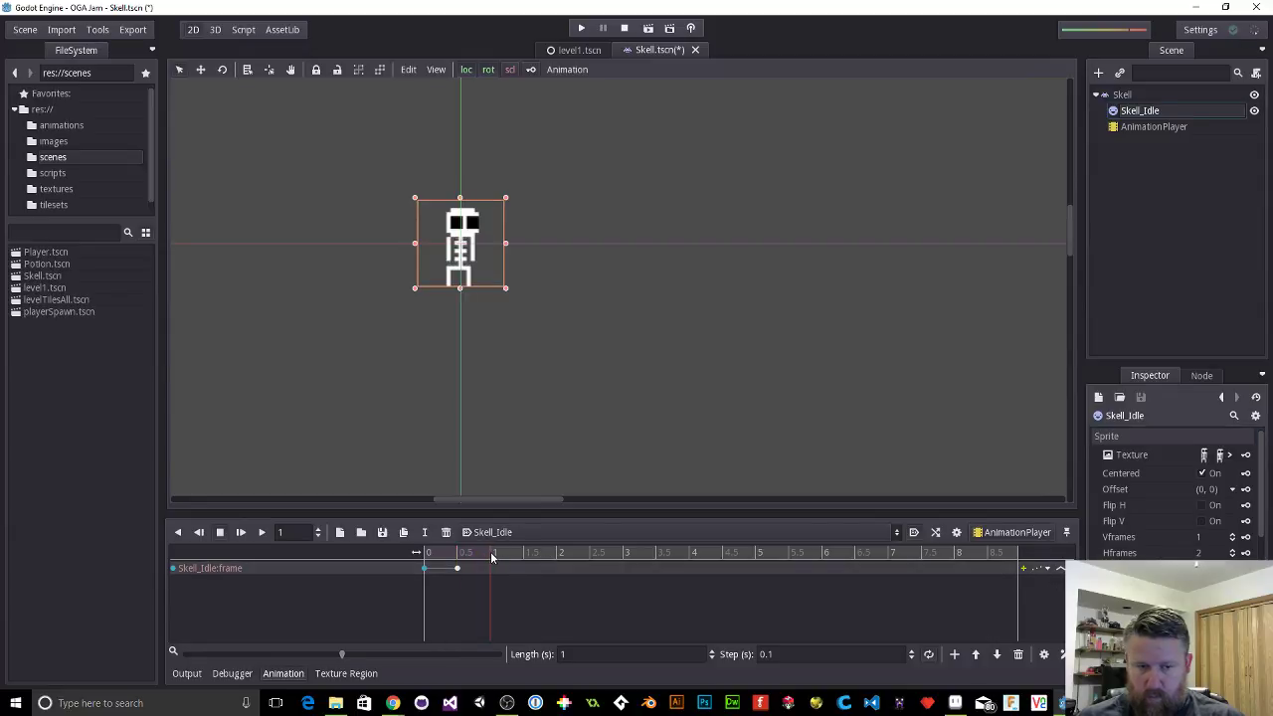
pyautogui.click(1246, 568)
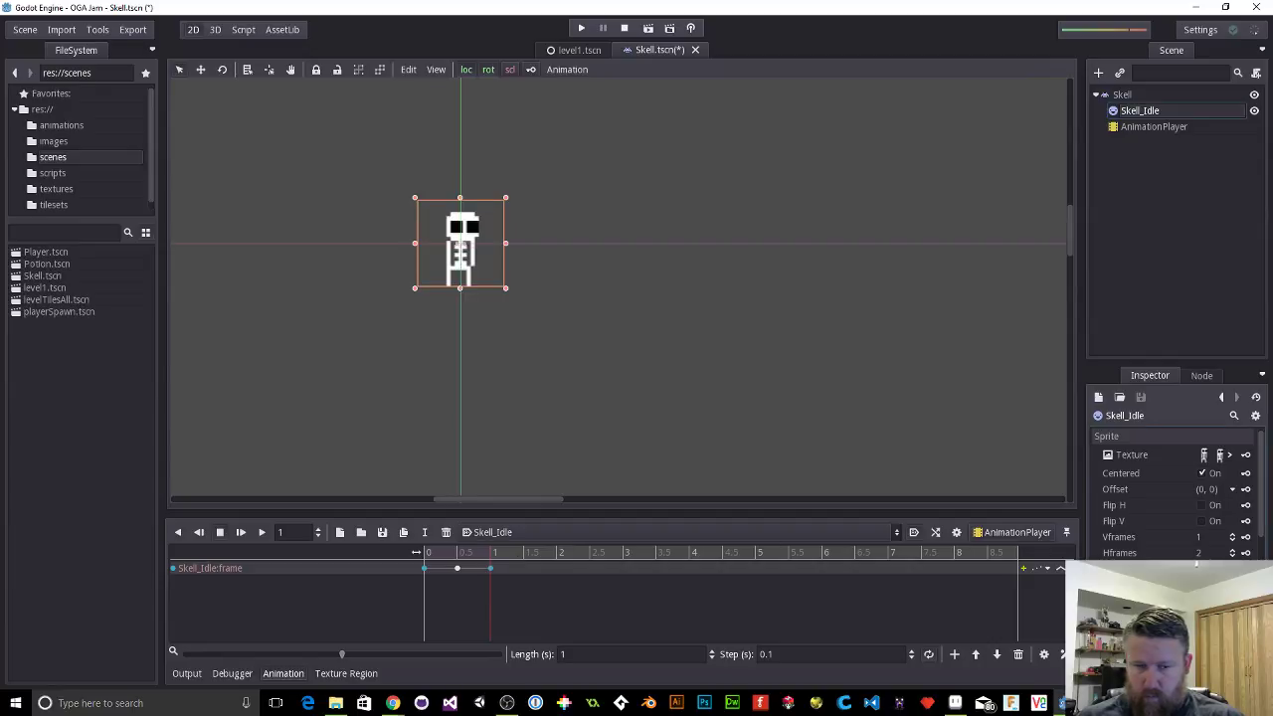
# Step: Scrub the Skell_Idle timeline between 0, 0.5 and 1 s to check the sprite frame at each key
pyautogui.click(443, 553)
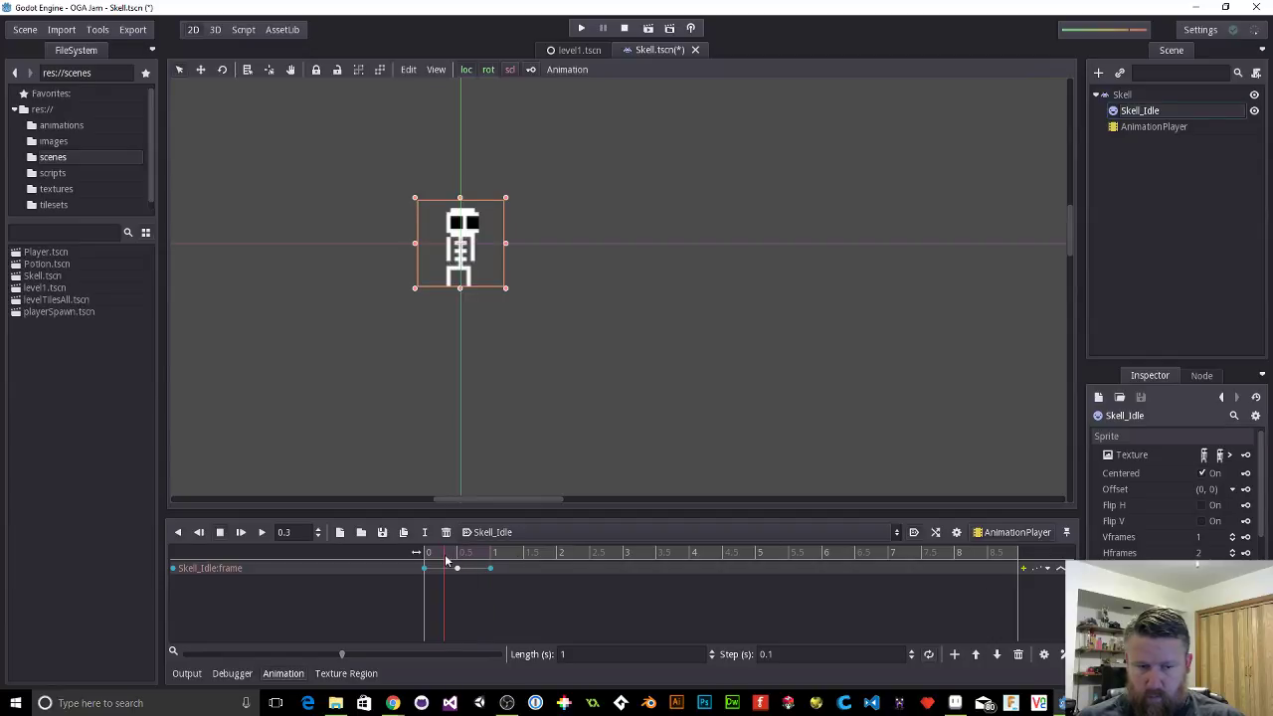
pyautogui.click(424, 553)
pyautogui.click(490, 553)
pyautogui.moveTo(464, 550); pyautogui.dragTo(456, 550)
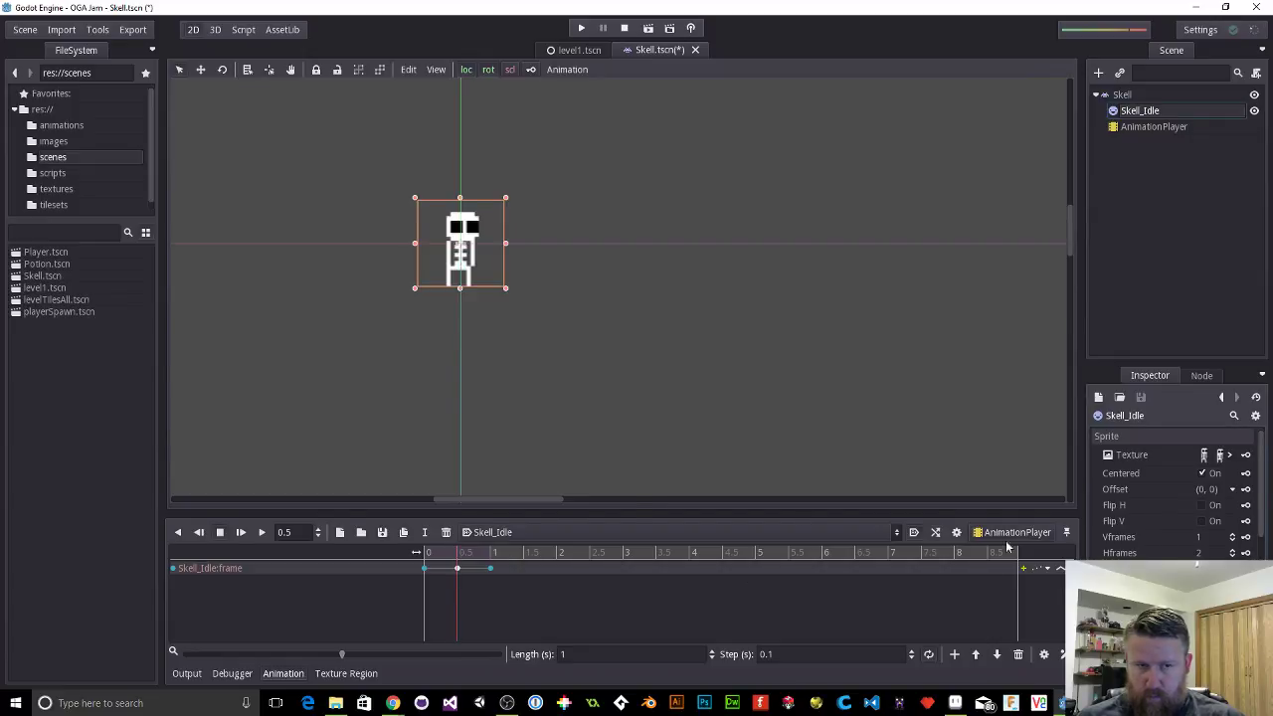
# Step: Save the Skell_Idle animation resource with its three Frame keys
pyautogui.click(382, 534)
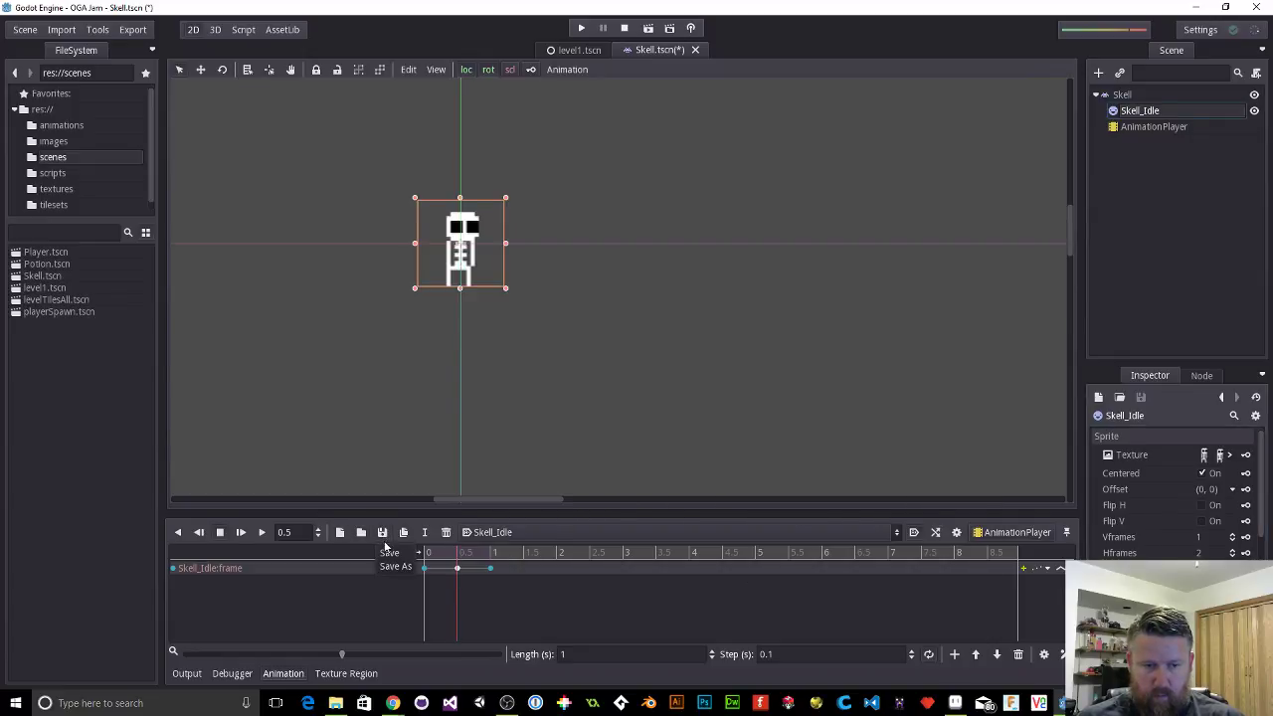
pyautogui.click(383, 553)
pyautogui.click(382, 534)
pyautogui.click(386, 557)
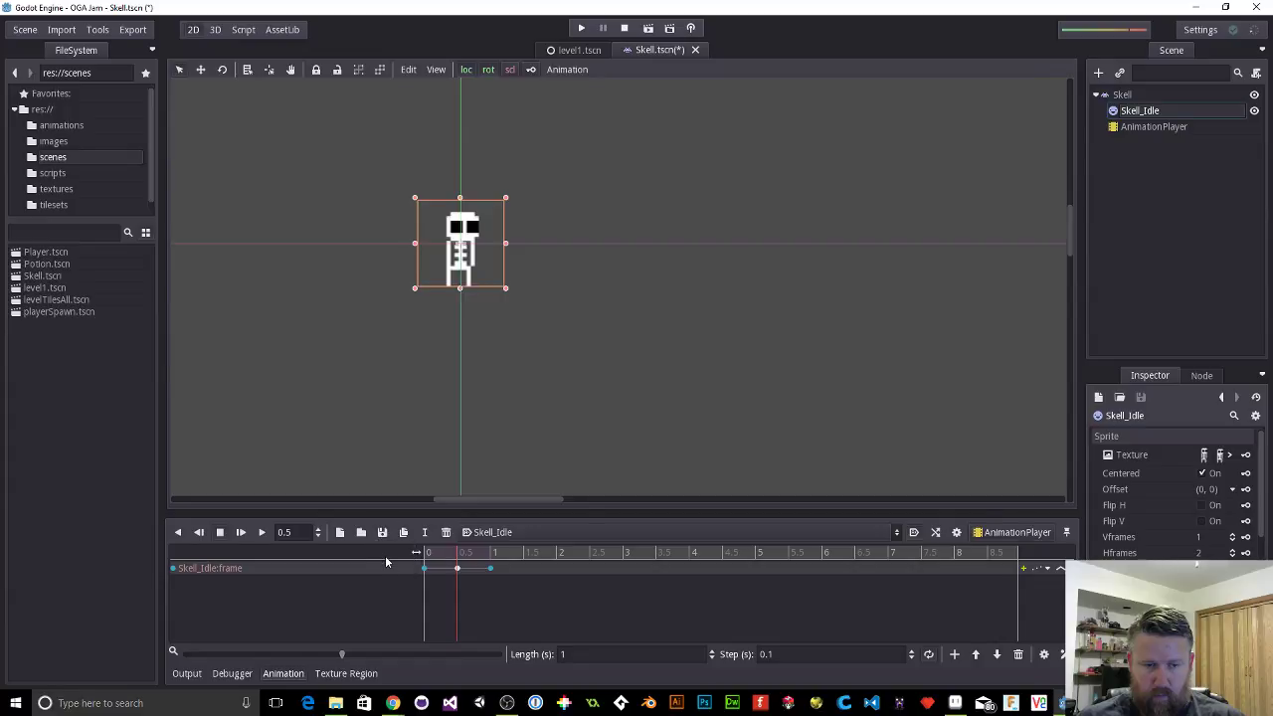
# Step: Play the Skell_Idle animation in the editor and examine its Frame key at 0.5 s
pyautogui.click(260, 533)
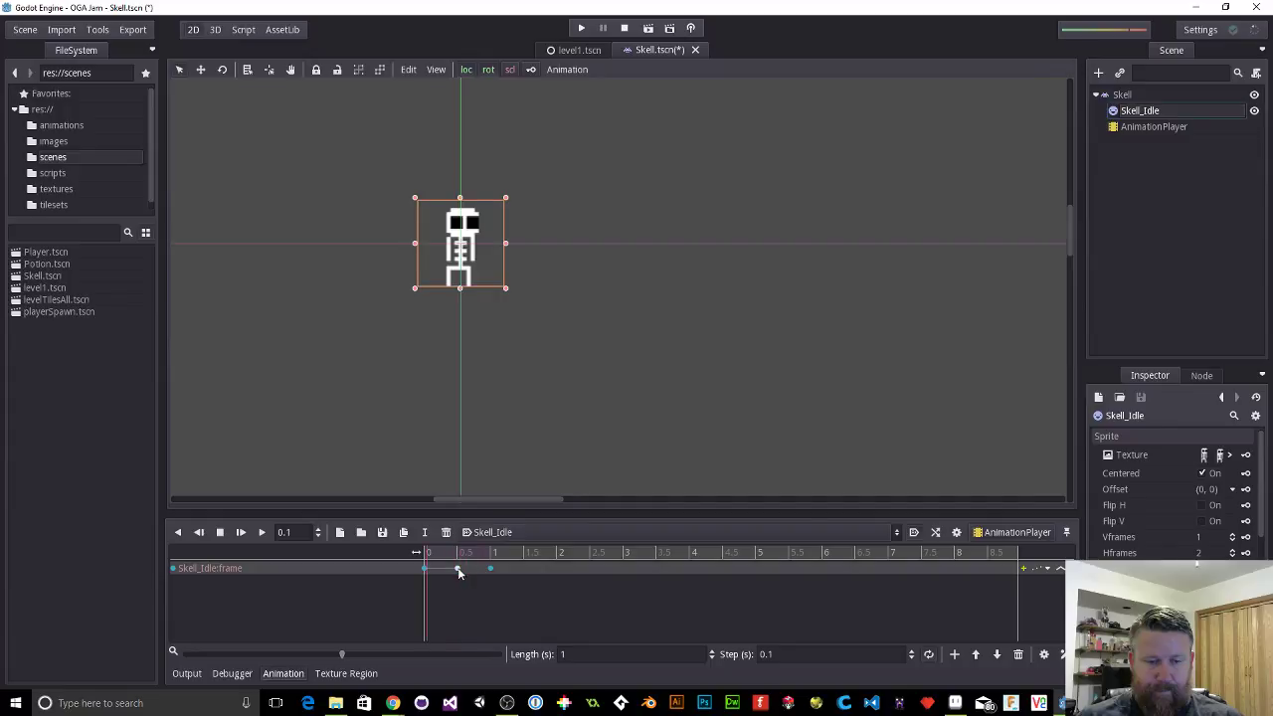
pyautogui.click(456, 567)
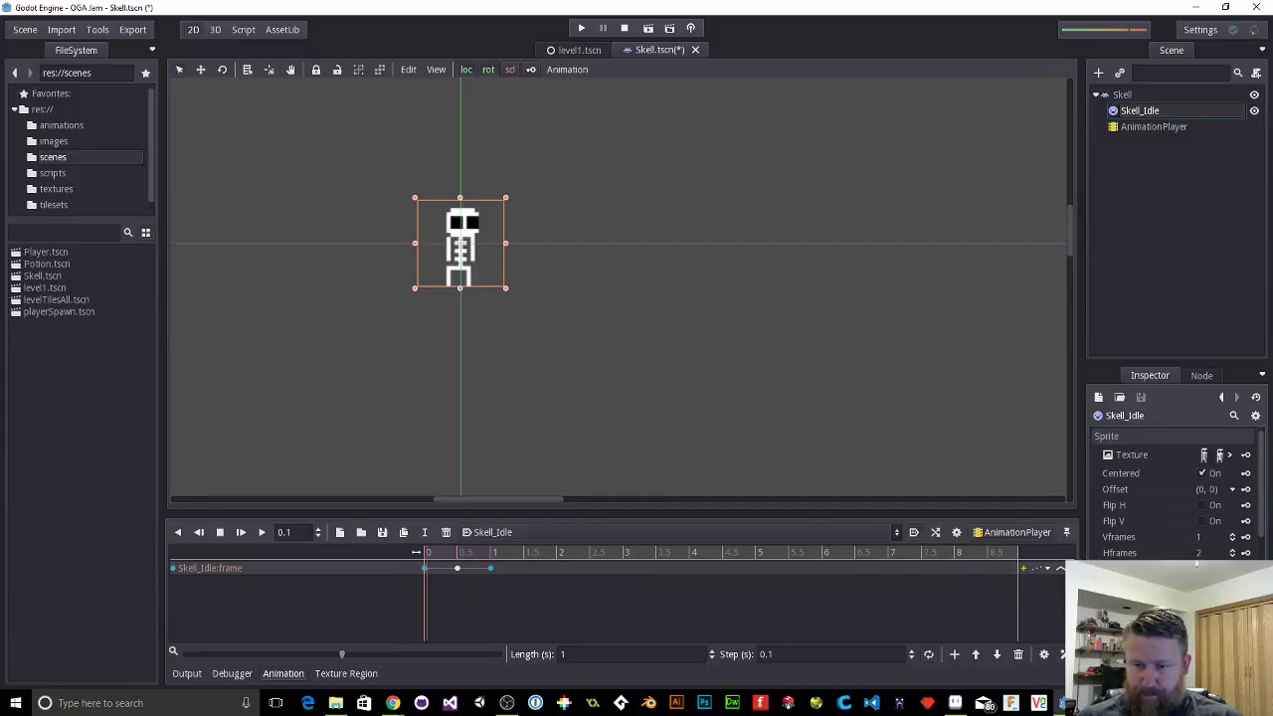
pyautogui.click(382, 532)
pyautogui.click(348, 538)
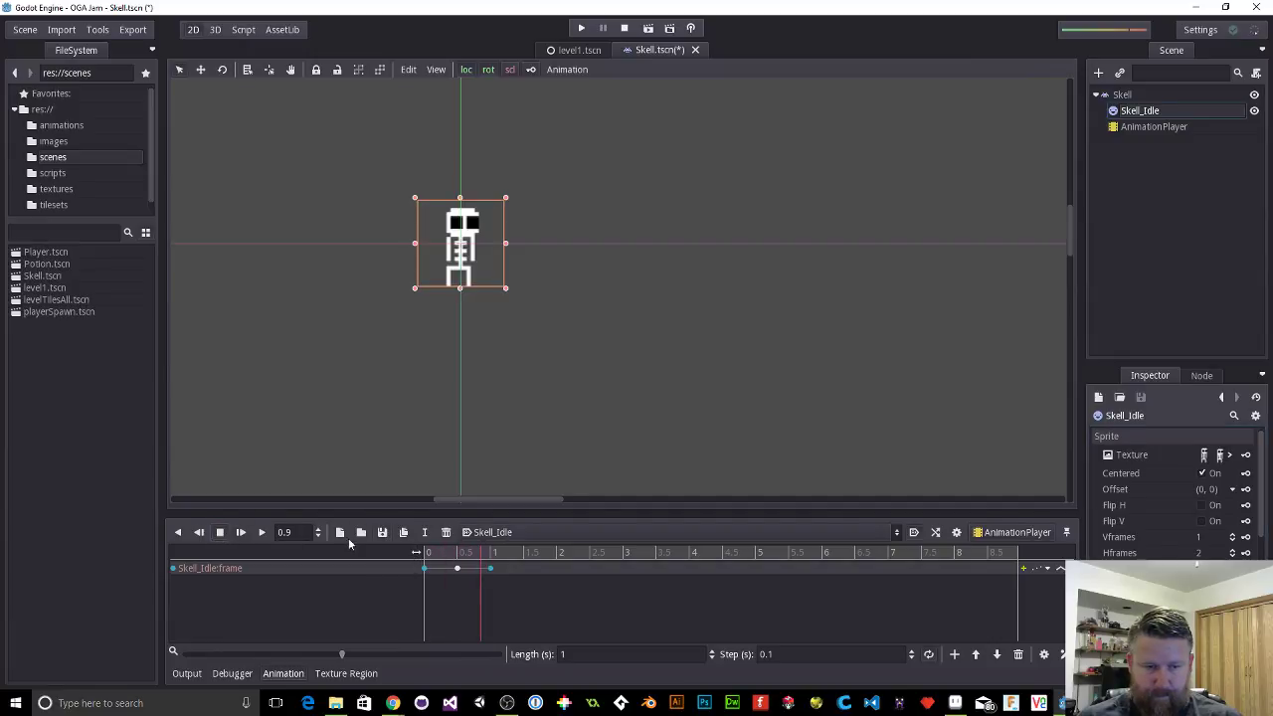
# Step: Key the sprite's Frame again at 0.5 s in Skell_Idle and scrub back to the start
pyautogui.click(457, 569)
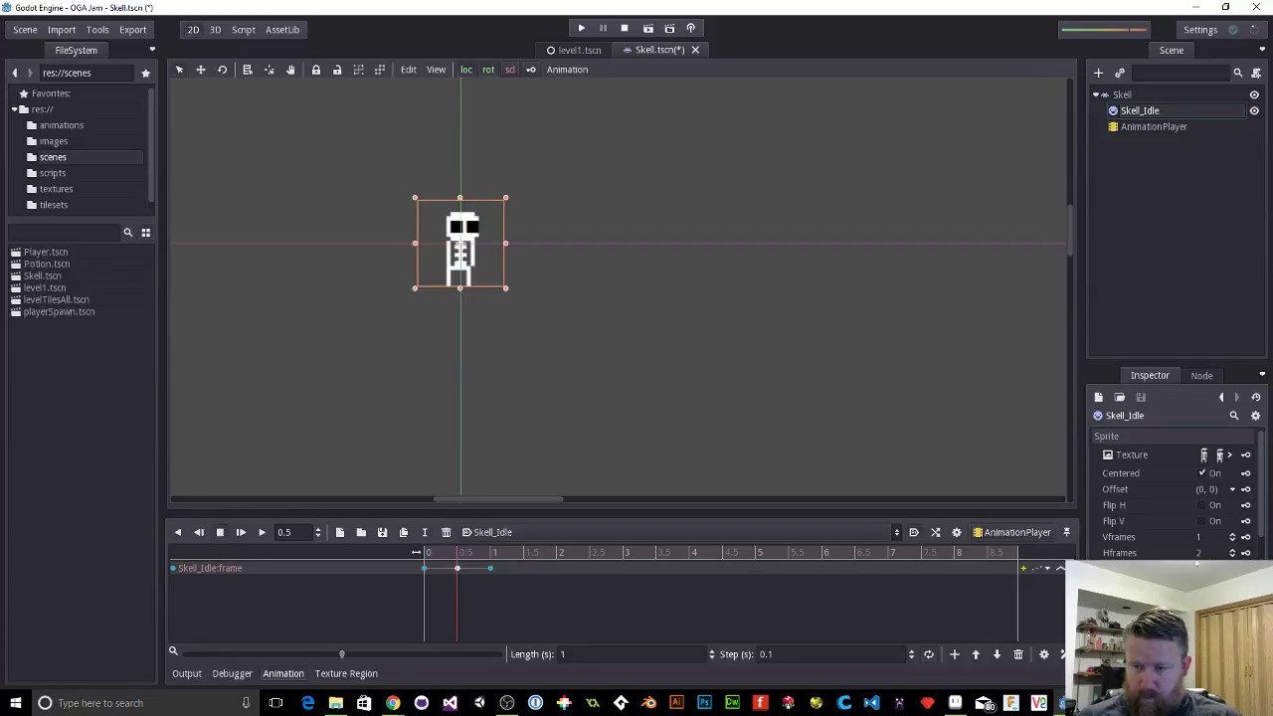
pyautogui.click(463, 568)
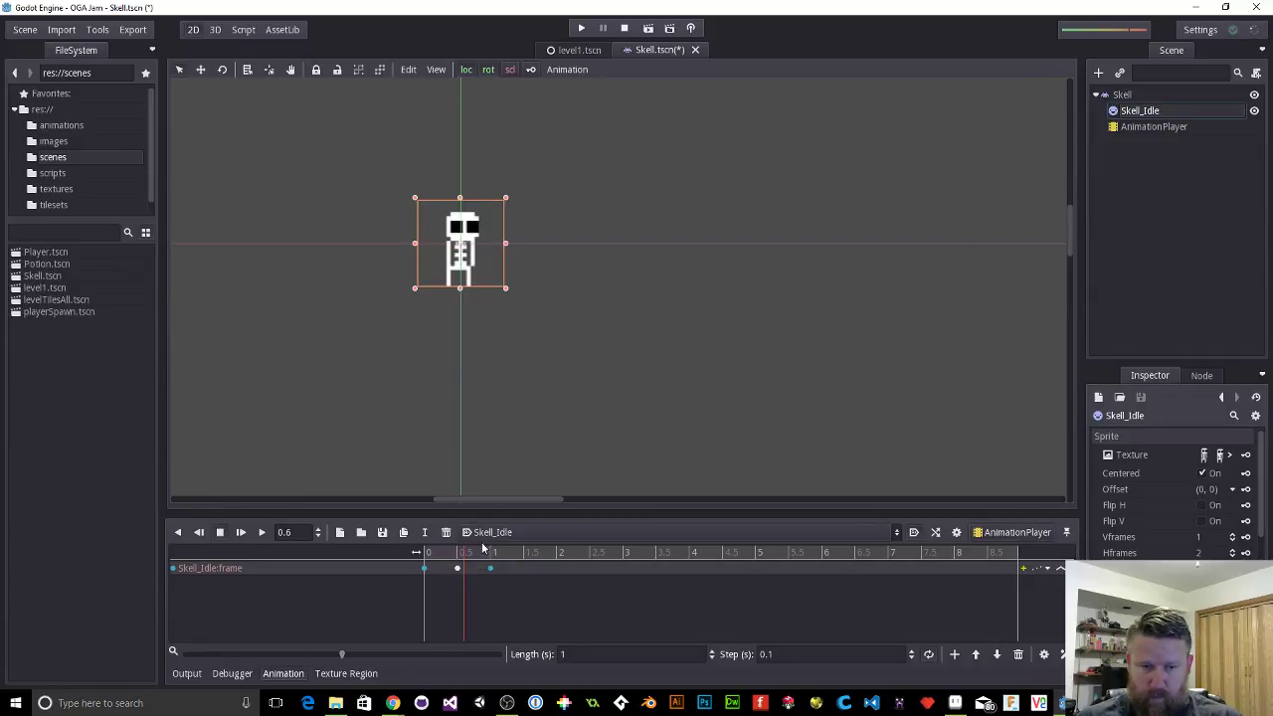
pyautogui.moveTo(486, 550); pyautogui.dragTo(401, 552)
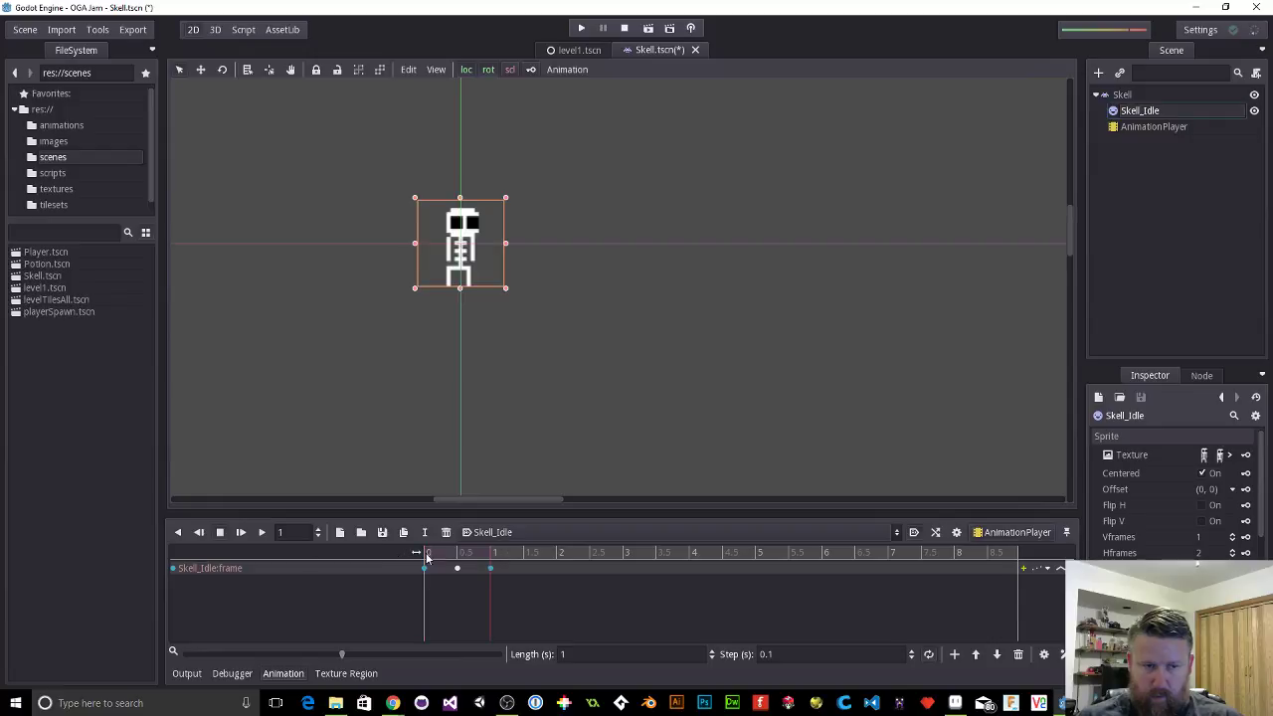
# Step: Preview the corrected Skell_Idle animation in the editor and run the project to test it in level1
pyautogui.click(262, 532)
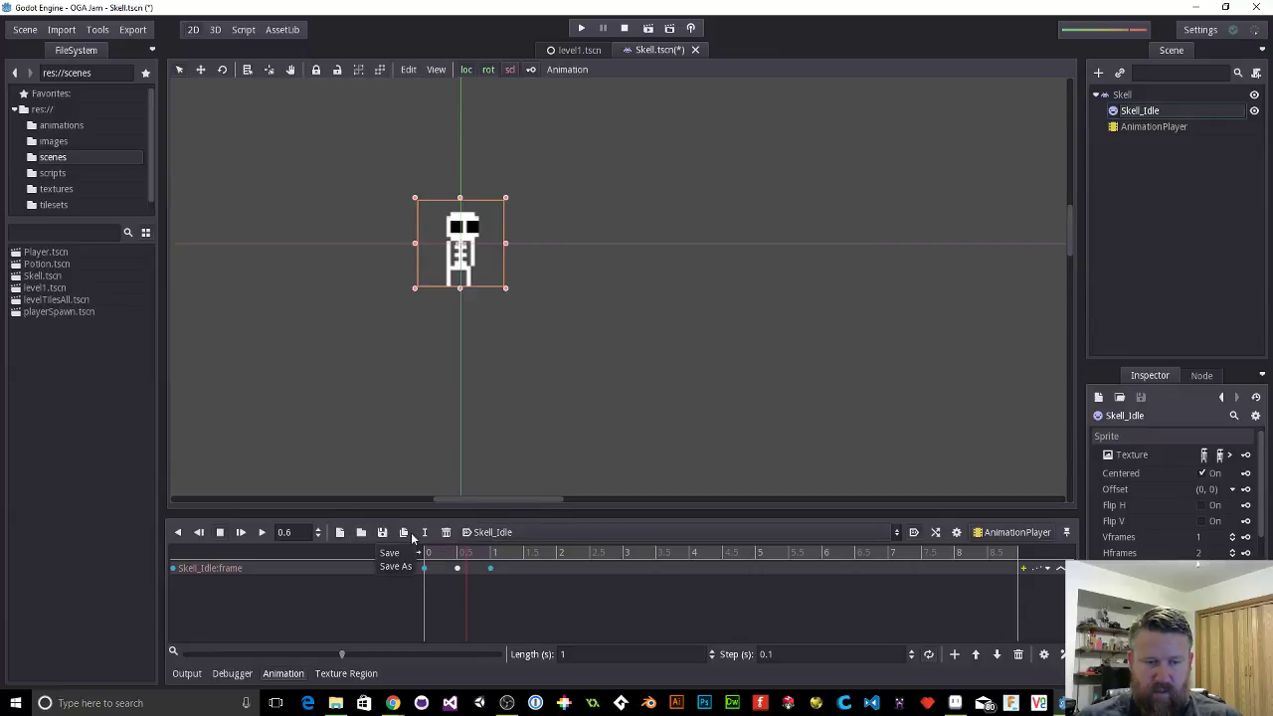
pyautogui.click(583, 29)
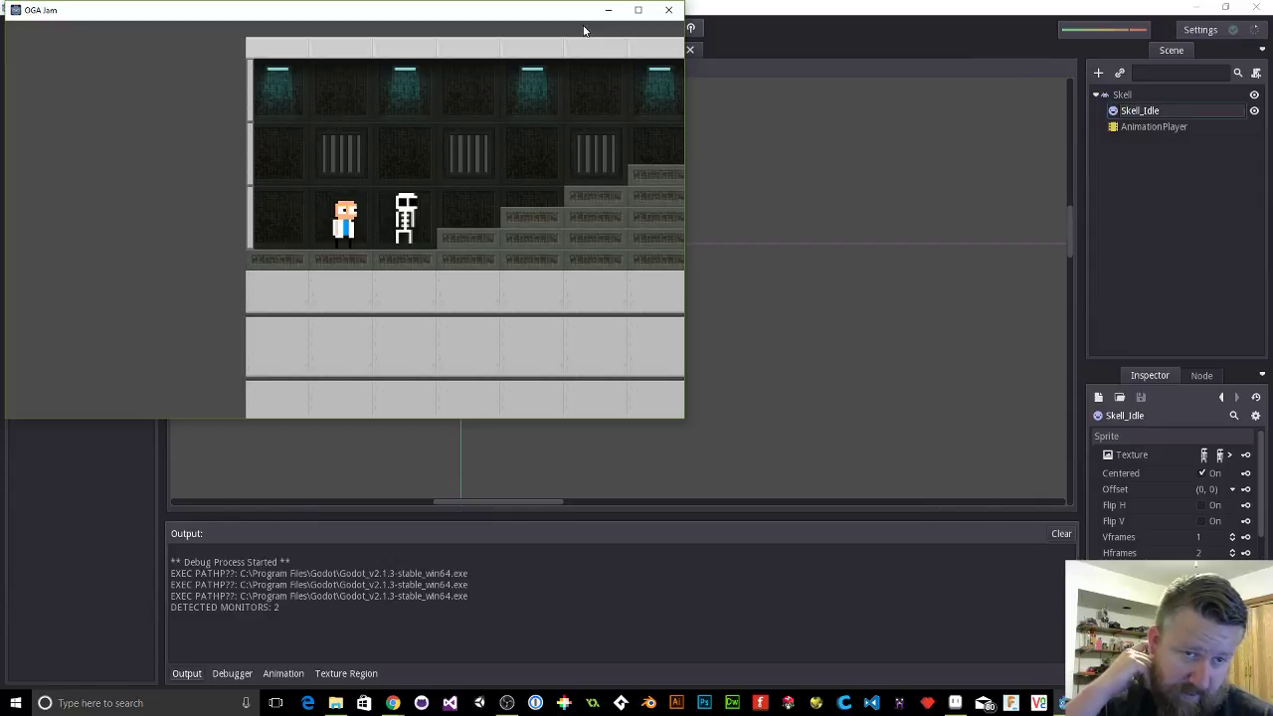
pyautogui.click(667, 11)
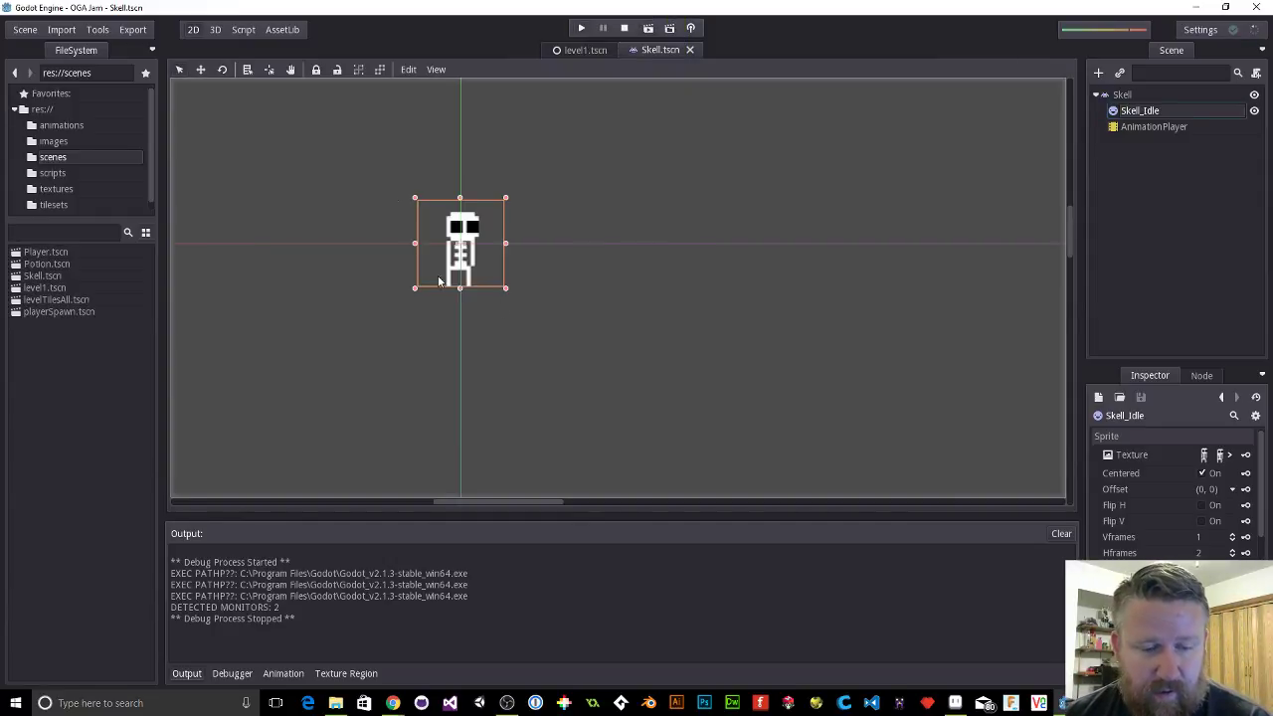
# Step: Switch to Aseprite, close Skell_Idle.png and clear both cels of Layer 2 in Sprite-0001
pyautogui.click(954, 703)
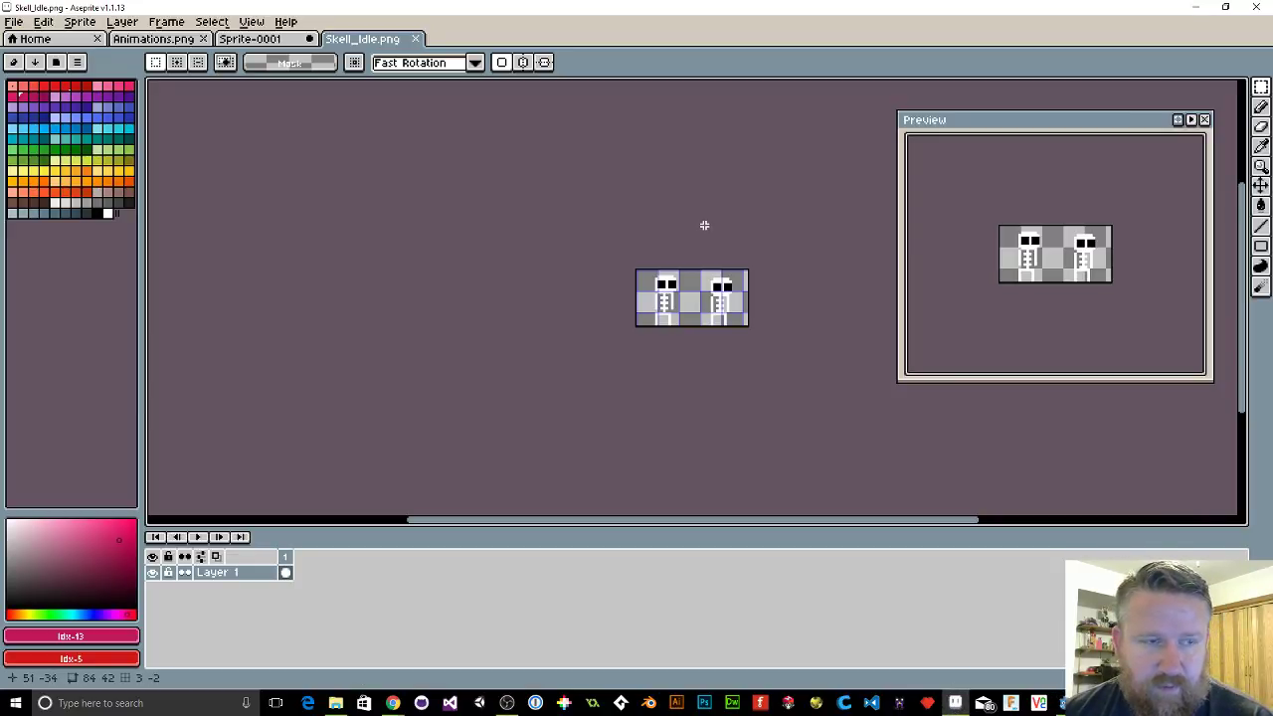
pyautogui.click(415, 39)
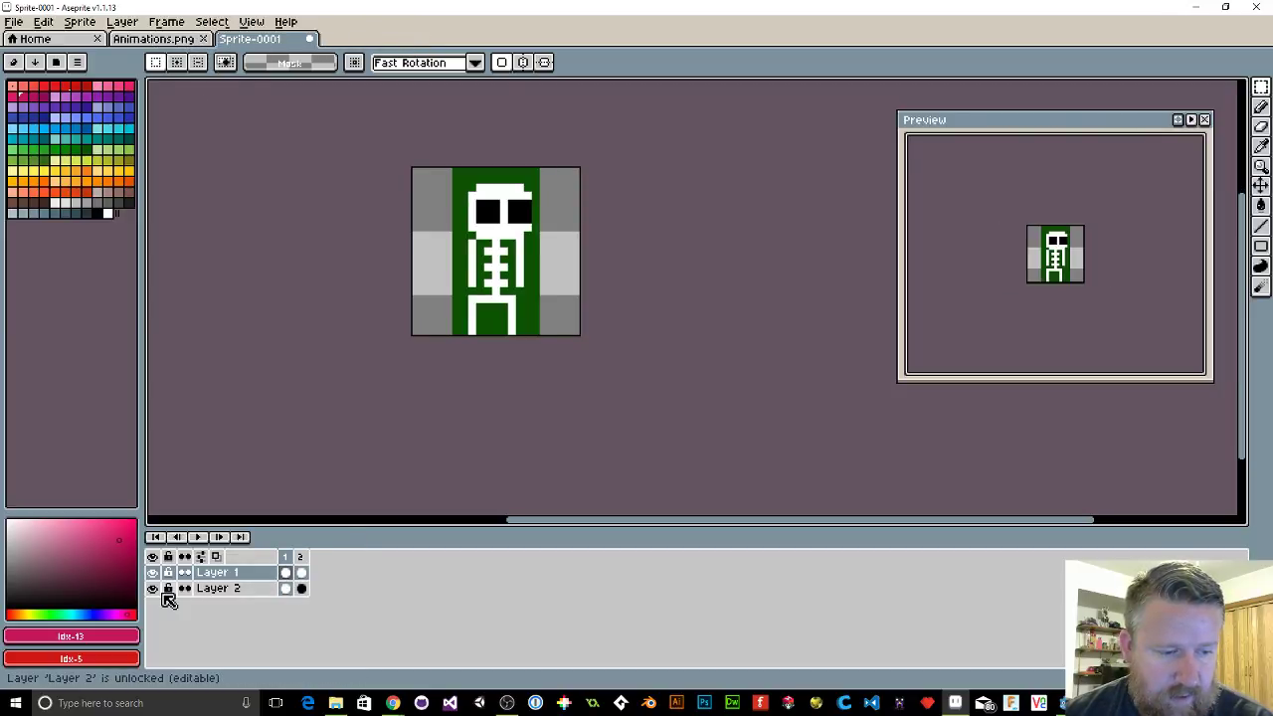
pyautogui.click(237, 595)
pyautogui.moveTo(286, 593); pyautogui.dragTo(306, 594)
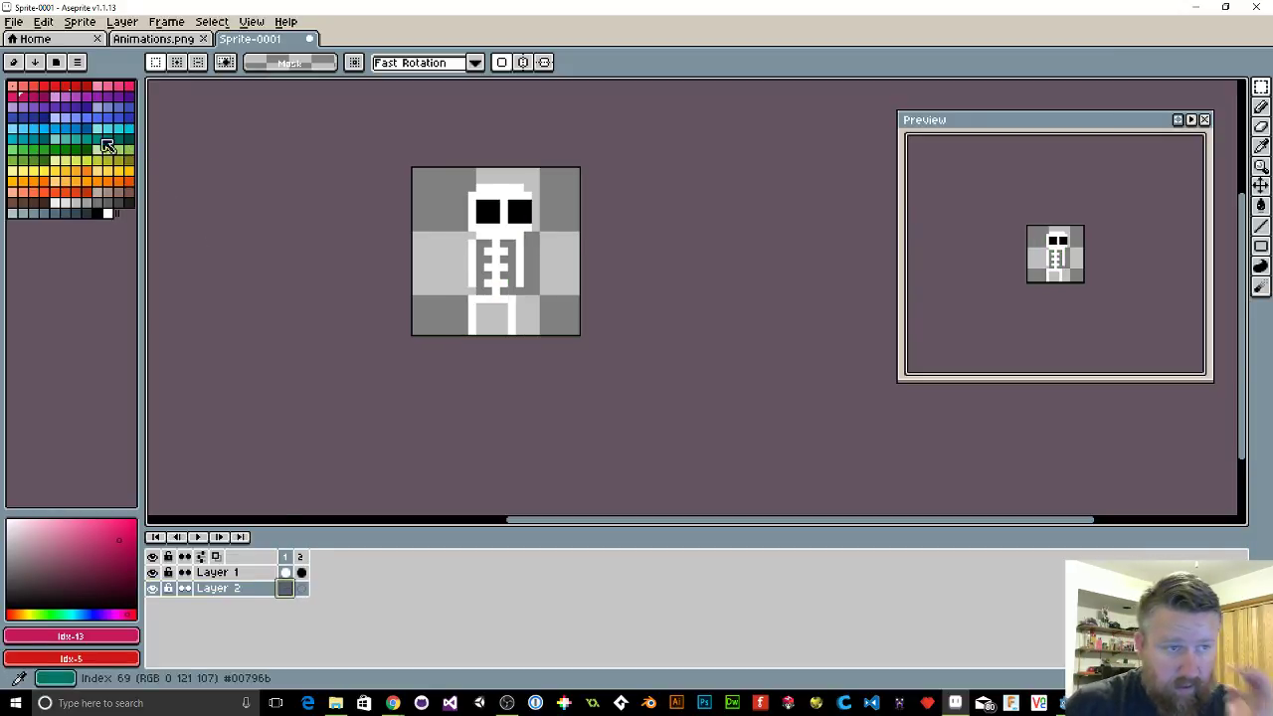
# Step: Fill the frame 1 cel of Layer 2 with dark green (Idx-79) using the Paint Bucket tool
pyautogui.click(86, 149)
pyautogui.click(1267, 209)
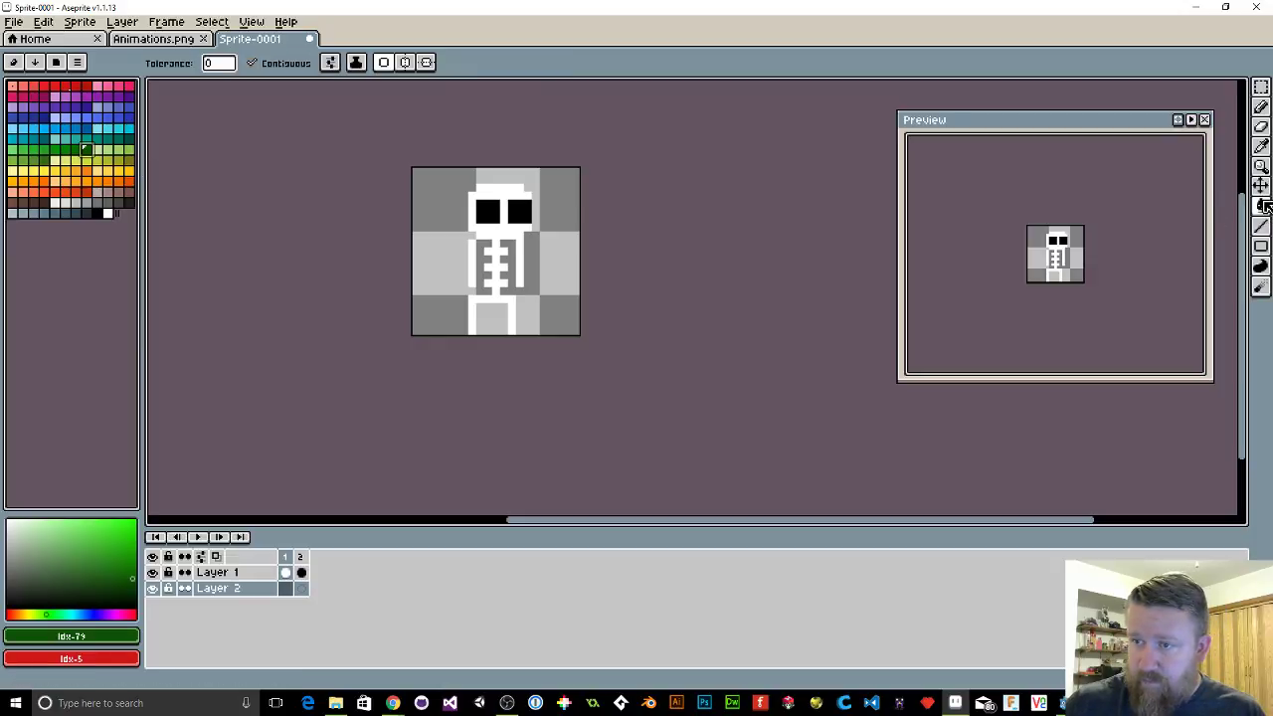
pyautogui.click(441, 208)
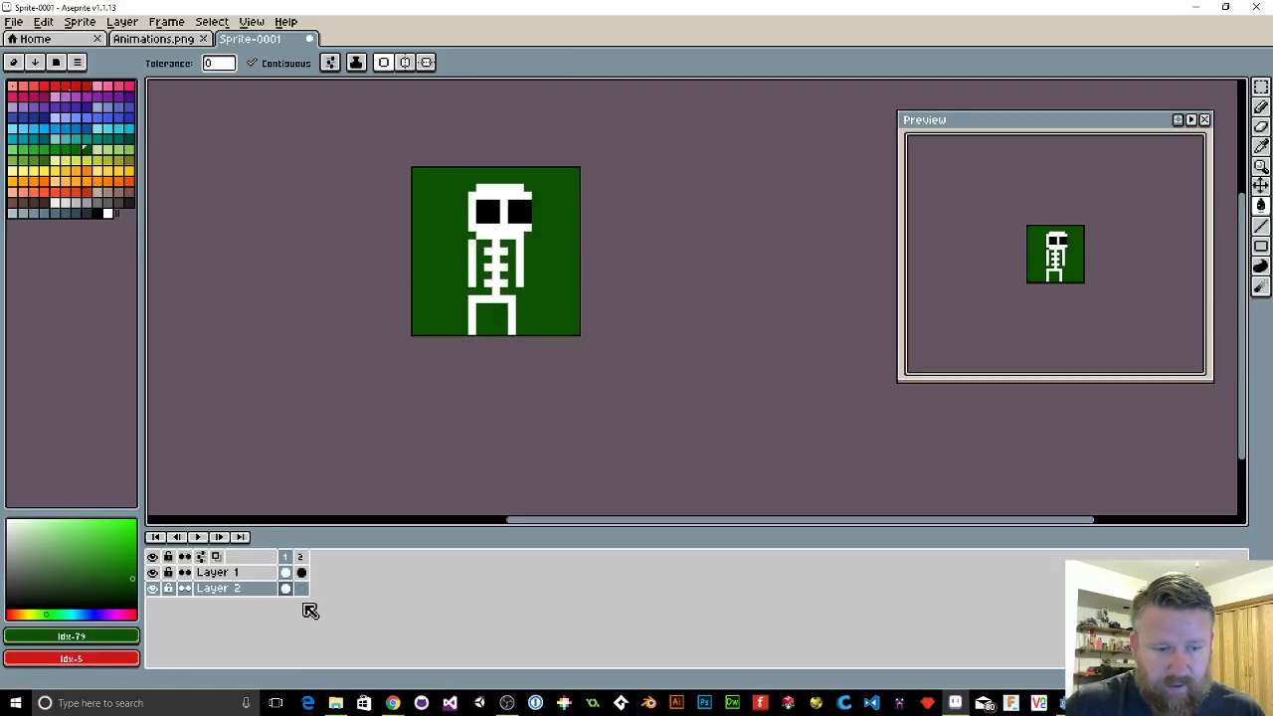
# Step: Fill frame 2 of Layer 2 with dark green (Idx-79) and replace Layer 1's frame 2 cel with a copy of its frame 1 skeleton
pyautogui.click(302, 588)
pyautogui.click(468, 260)
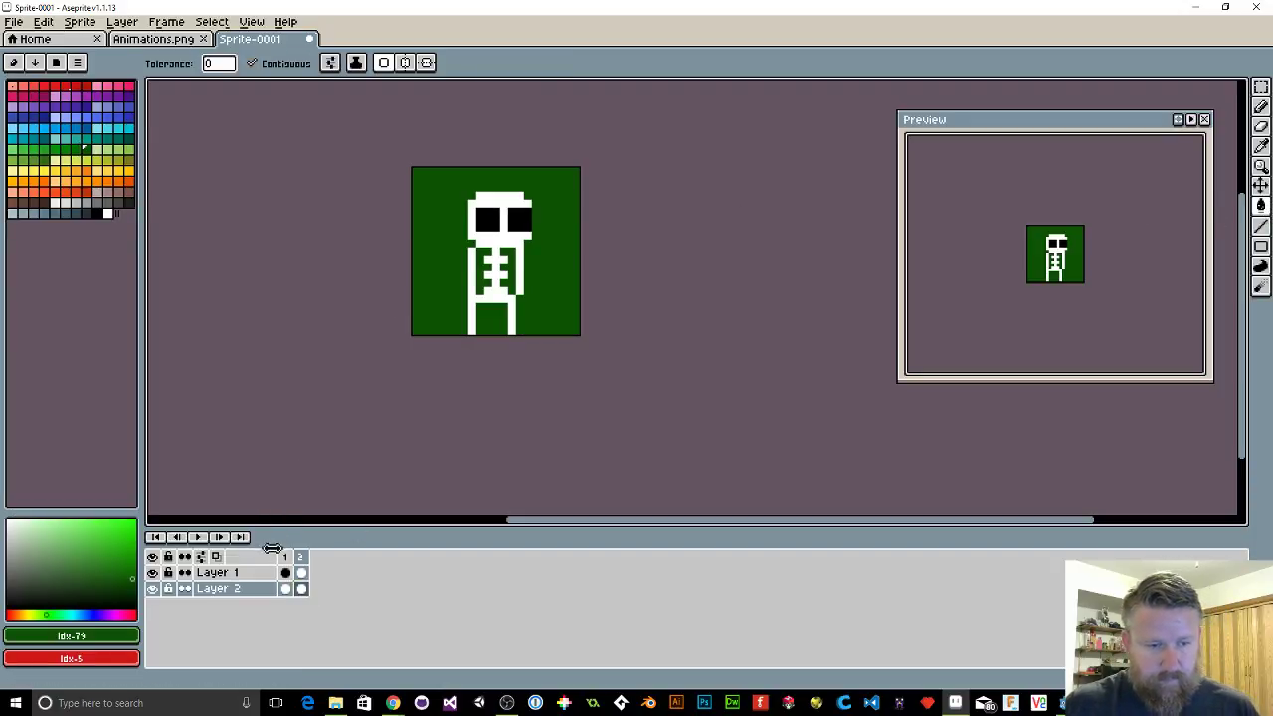
pyautogui.click(239, 573)
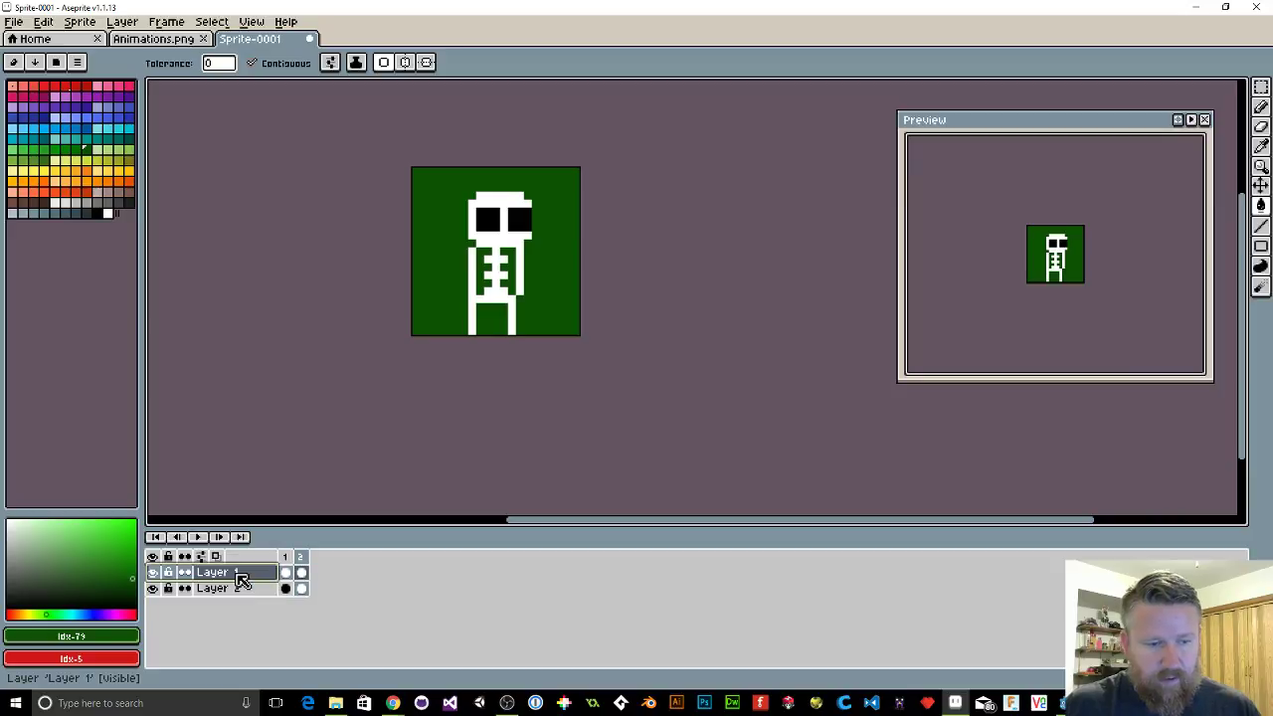
pyautogui.click(304, 574)
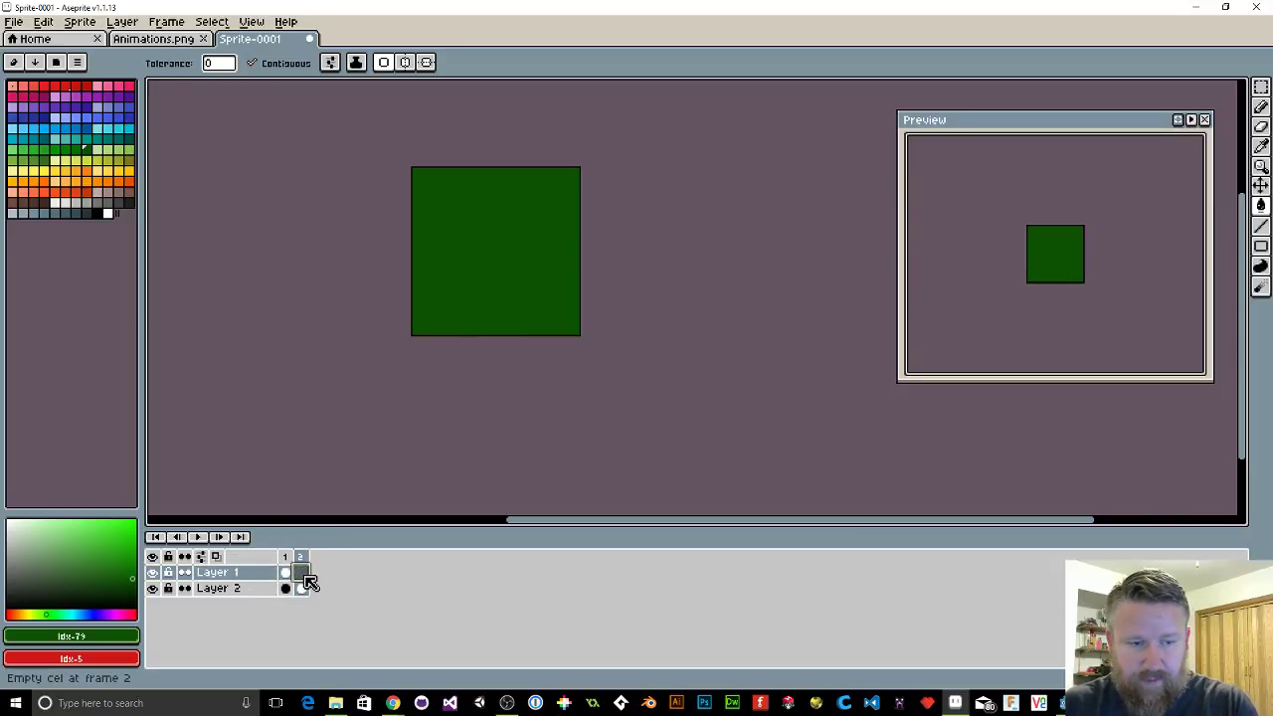
pyautogui.hotkey('ctrl', 'v')
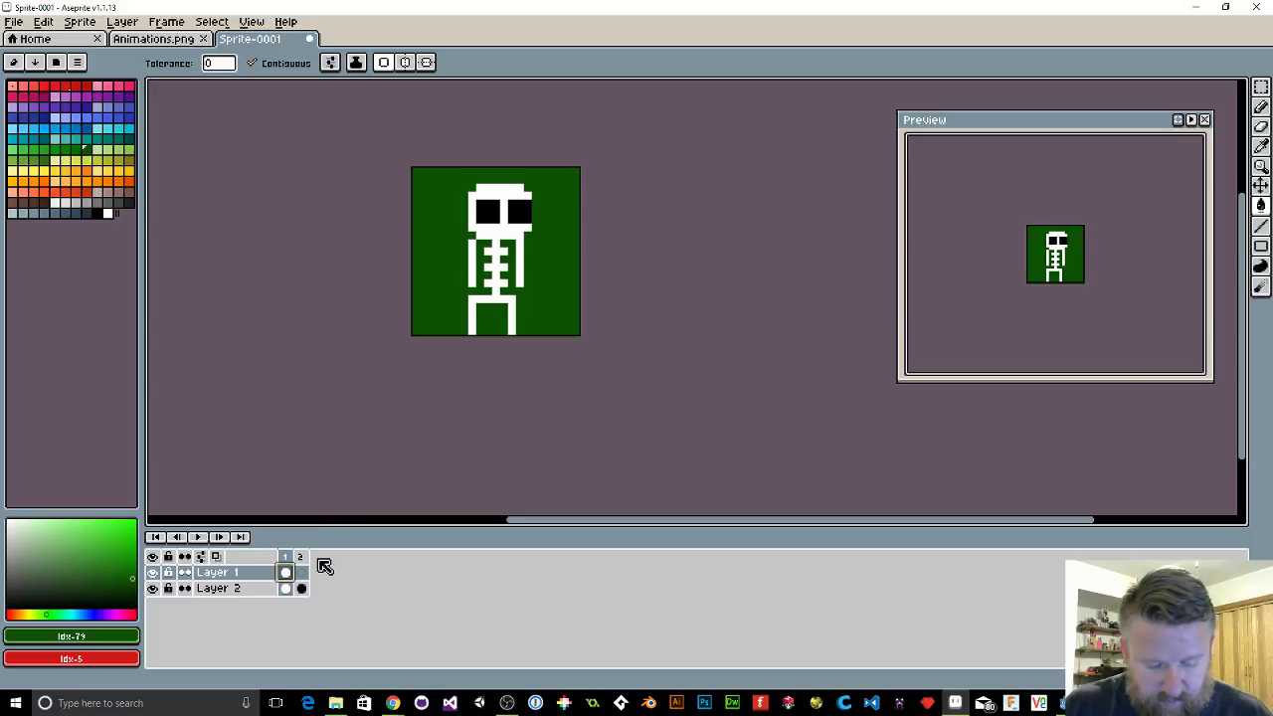
pyautogui.click(305, 573)
pyautogui.hotkey('ctrl', 'v')
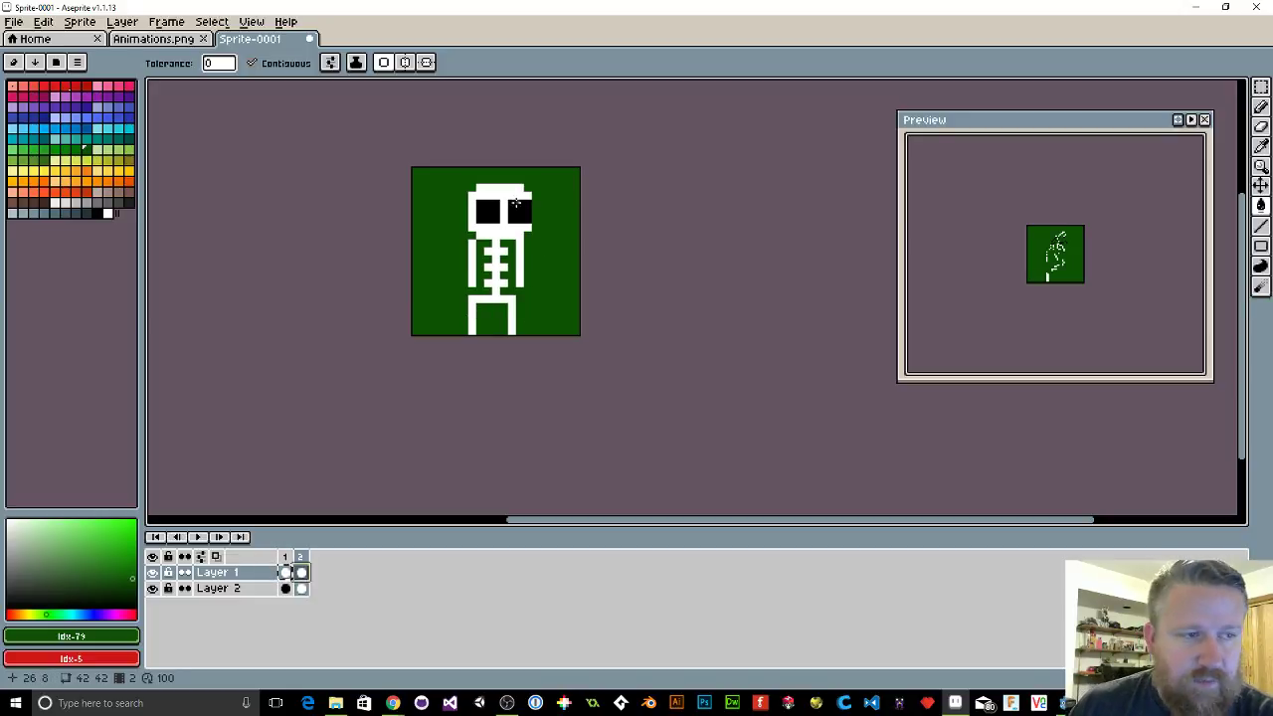
# Step: Erase the skeleton's arms and legs in frame 2 of Layer 1 with a 2 px Eraser, keeping the skull, spine and pelvis
pyautogui.click(110, 212)
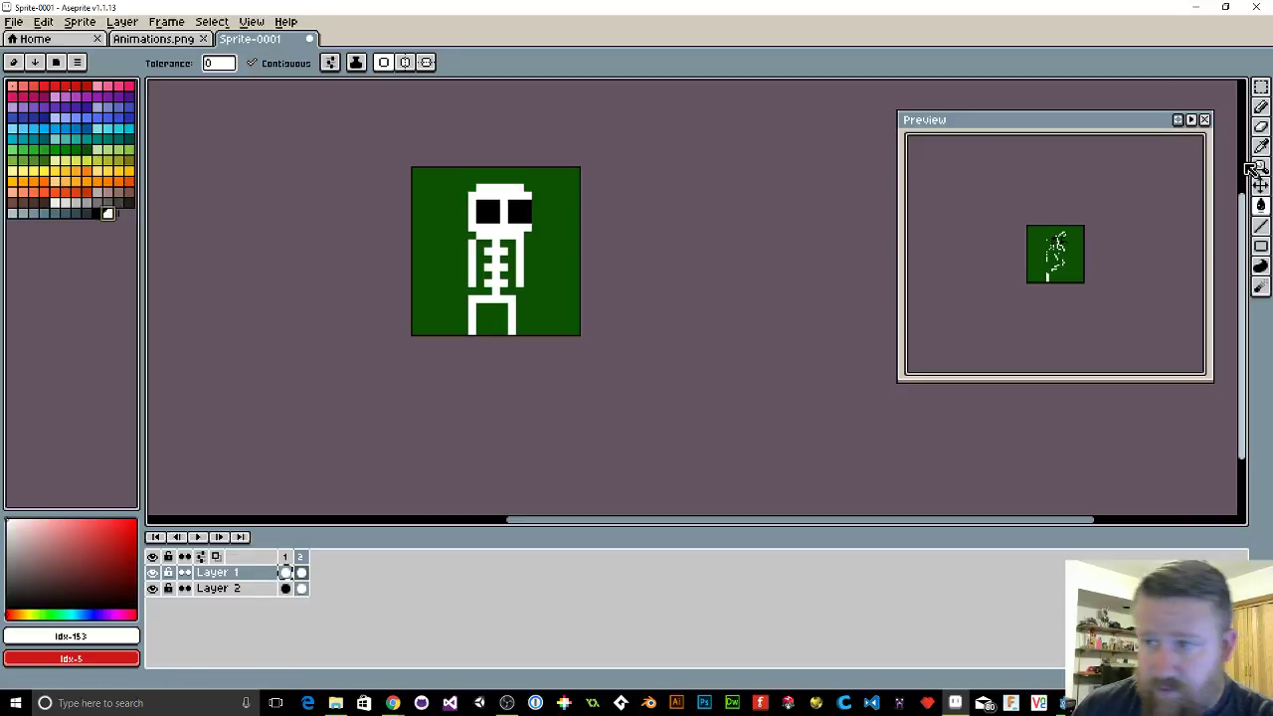
pyautogui.click(1260, 126)
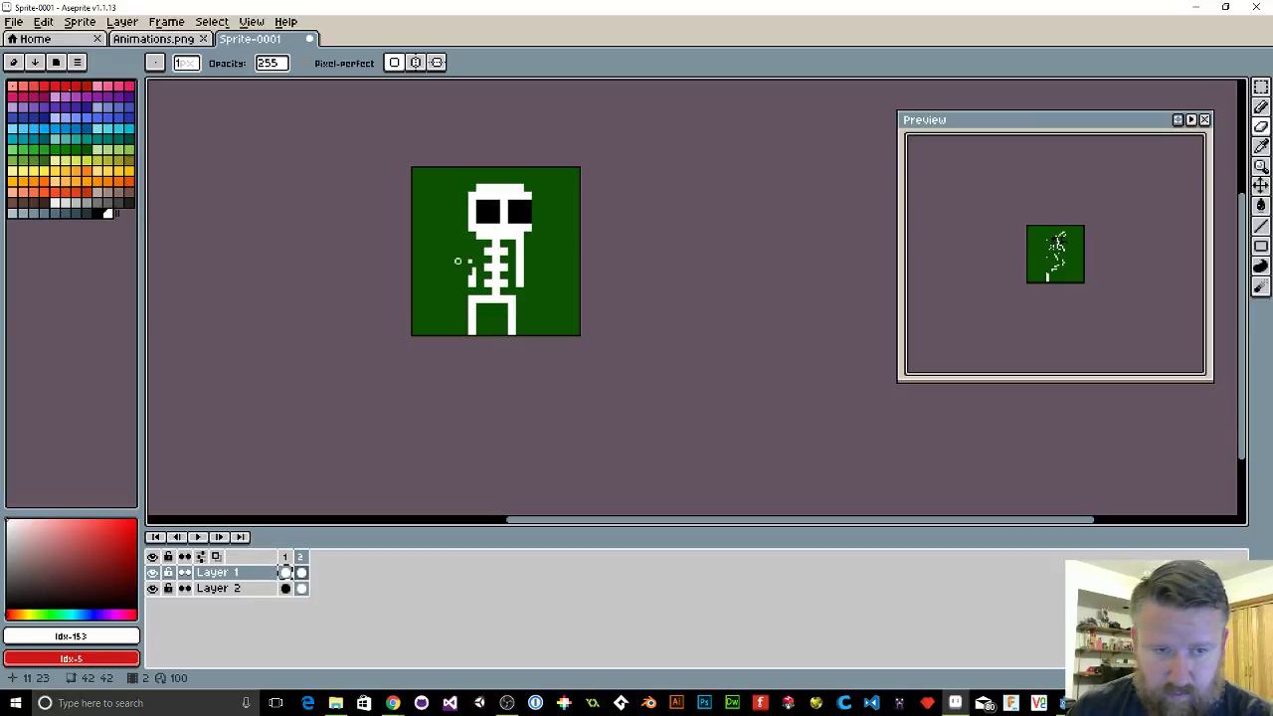
pyautogui.press('+')
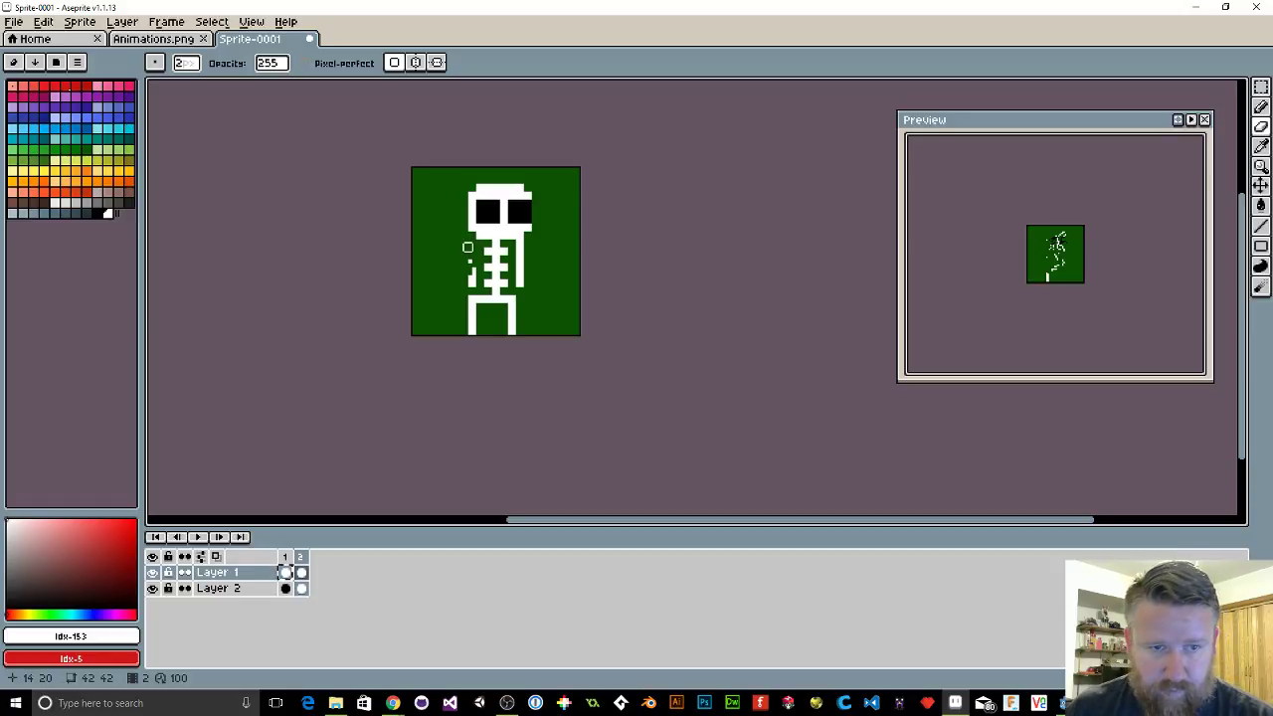
pyautogui.moveTo(471, 257)
pyautogui.mouseDown()
pyautogui.moveTo(470, 335)
pyautogui.moveTo(514, 319)
pyautogui.moveTo(511, 335)
pyautogui.mouseUp()
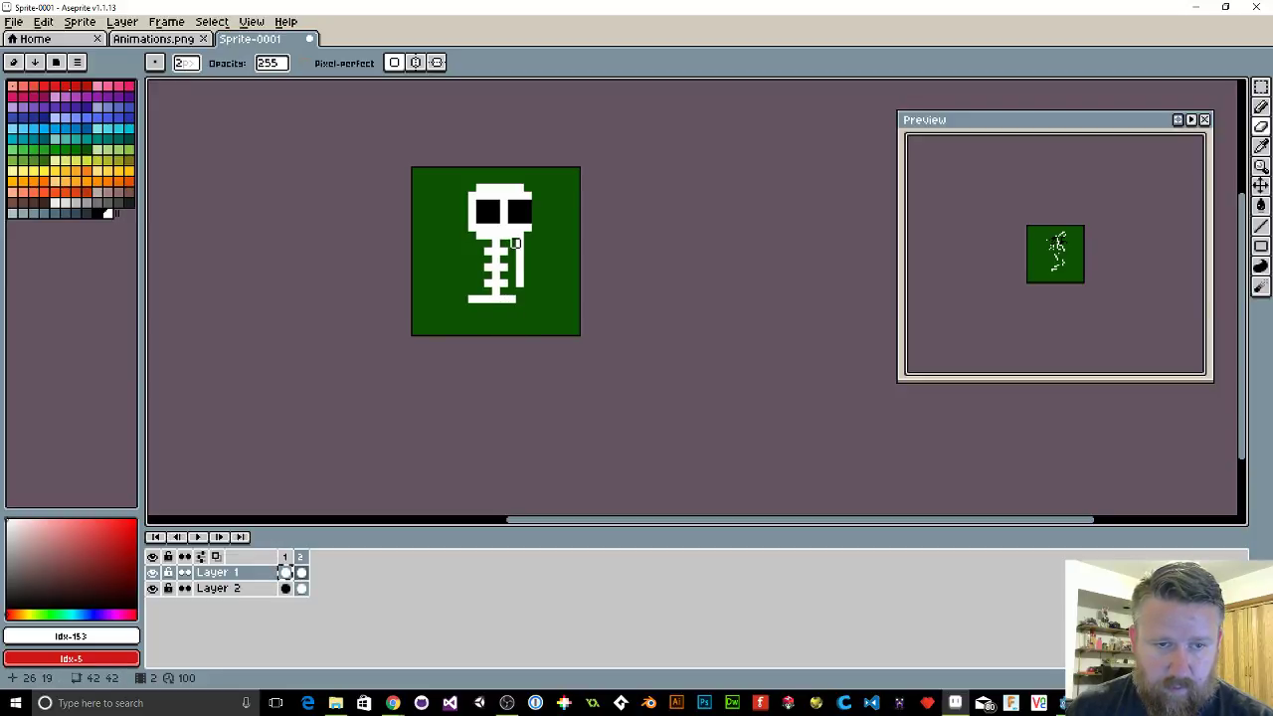
pyautogui.moveTo(515, 246); pyautogui.dragTo(517, 281)
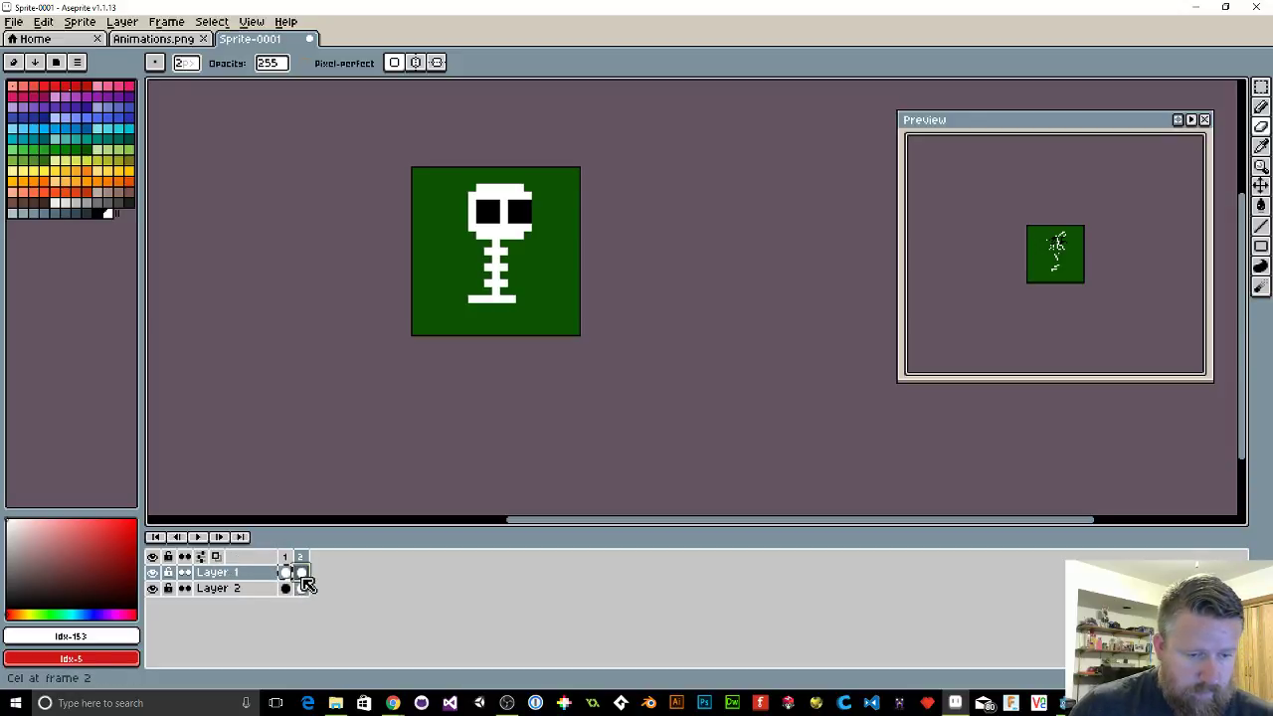
# Step: Turn on onion skinning and hide Layer 2 to expose the previous frame's limbs behind frame 2
pyautogui.click(187, 558)
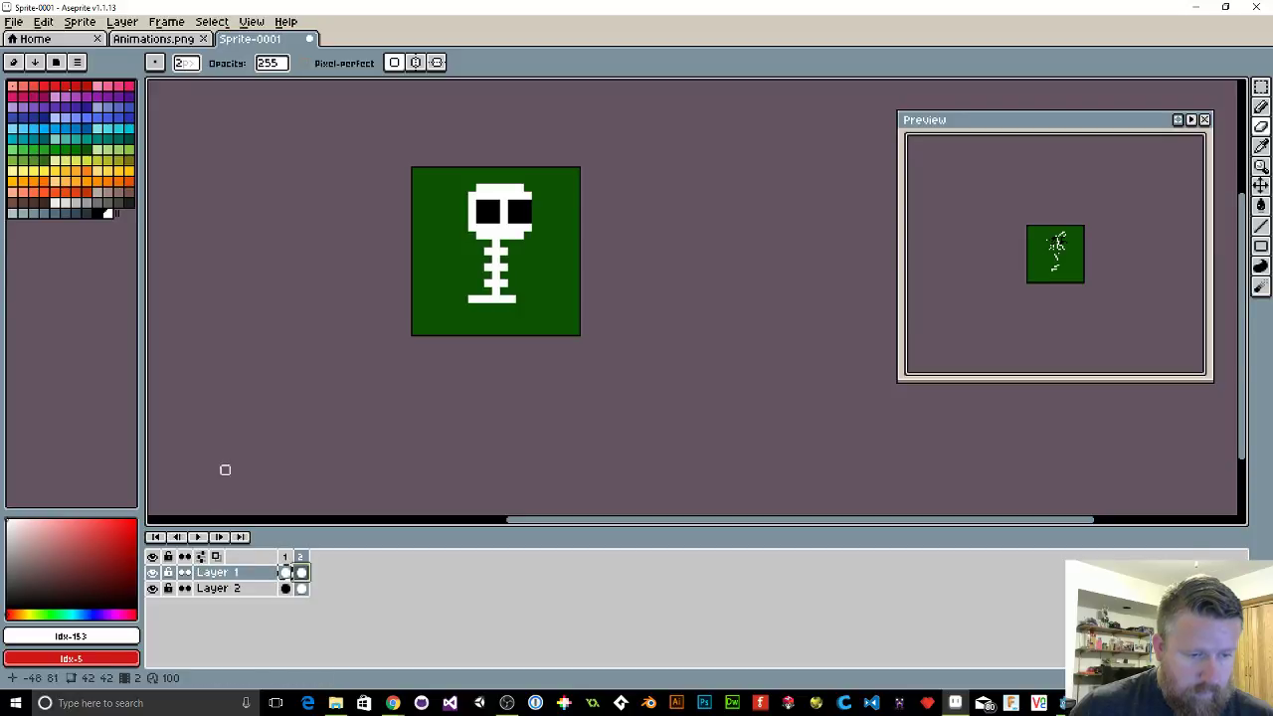
pyautogui.click(252, 22)
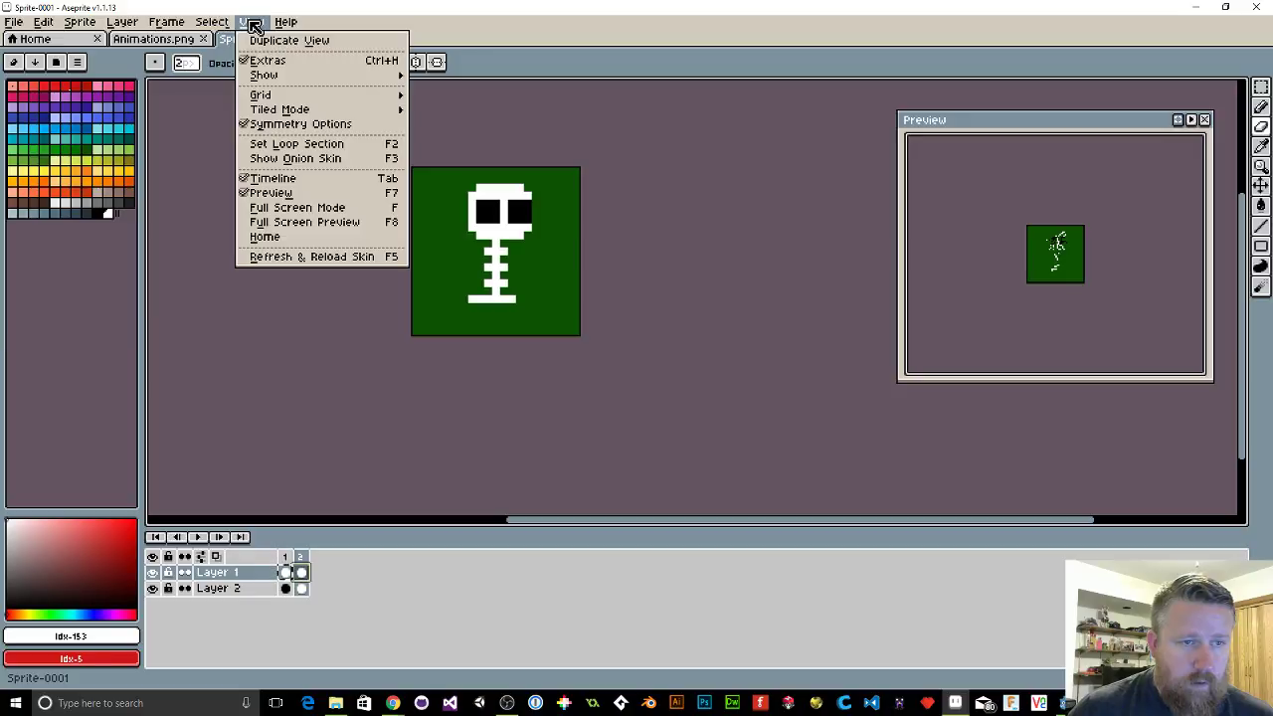
pyautogui.click(289, 158)
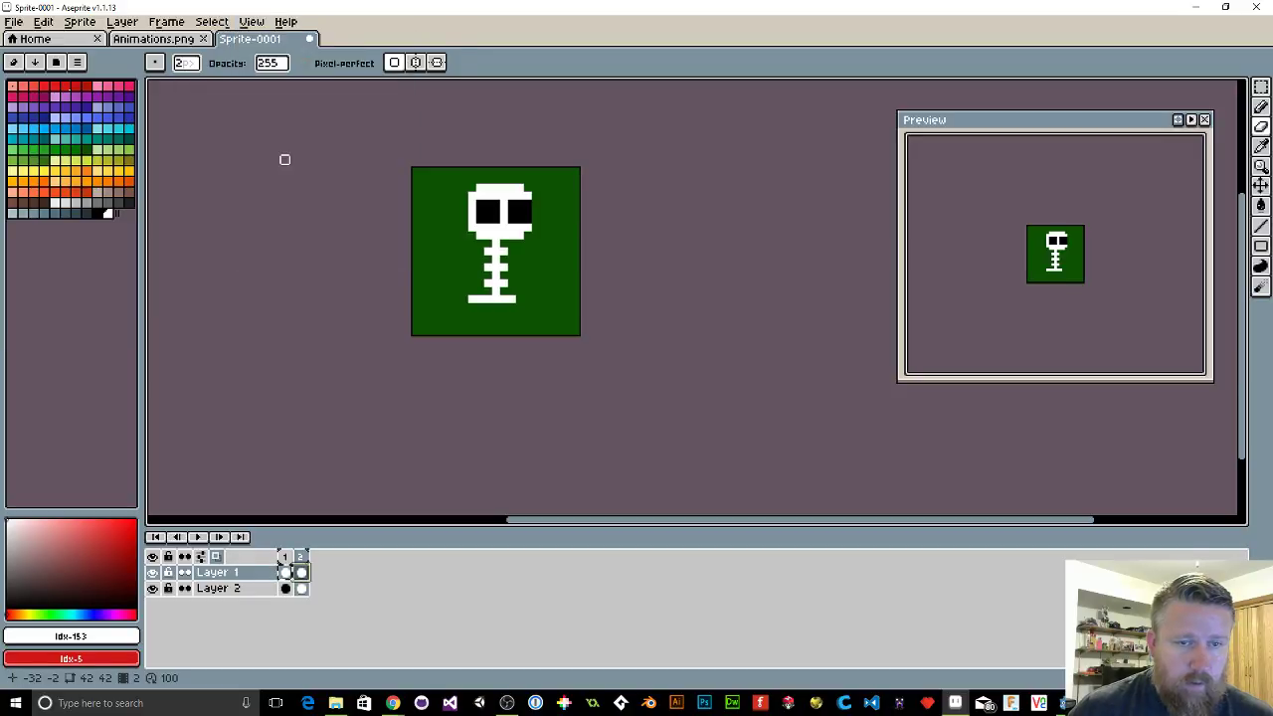
pyautogui.click(302, 571)
pyautogui.click(284, 556)
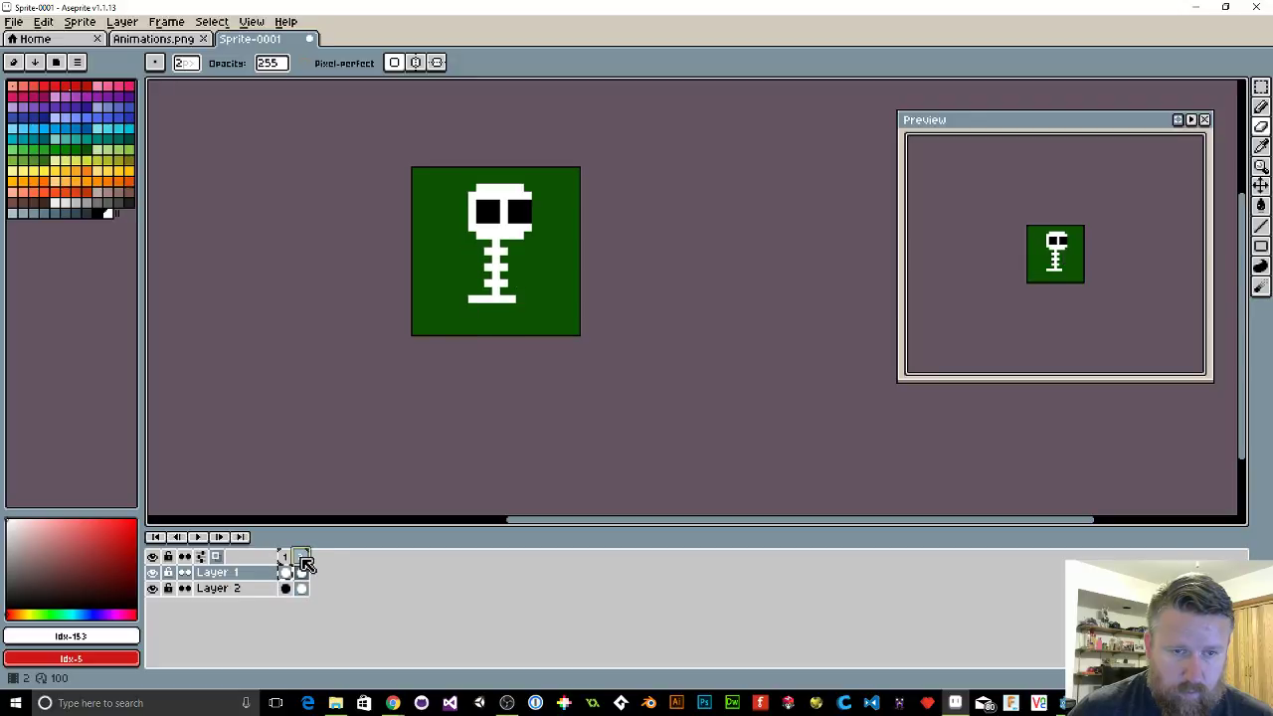
pyautogui.click(154, 589)
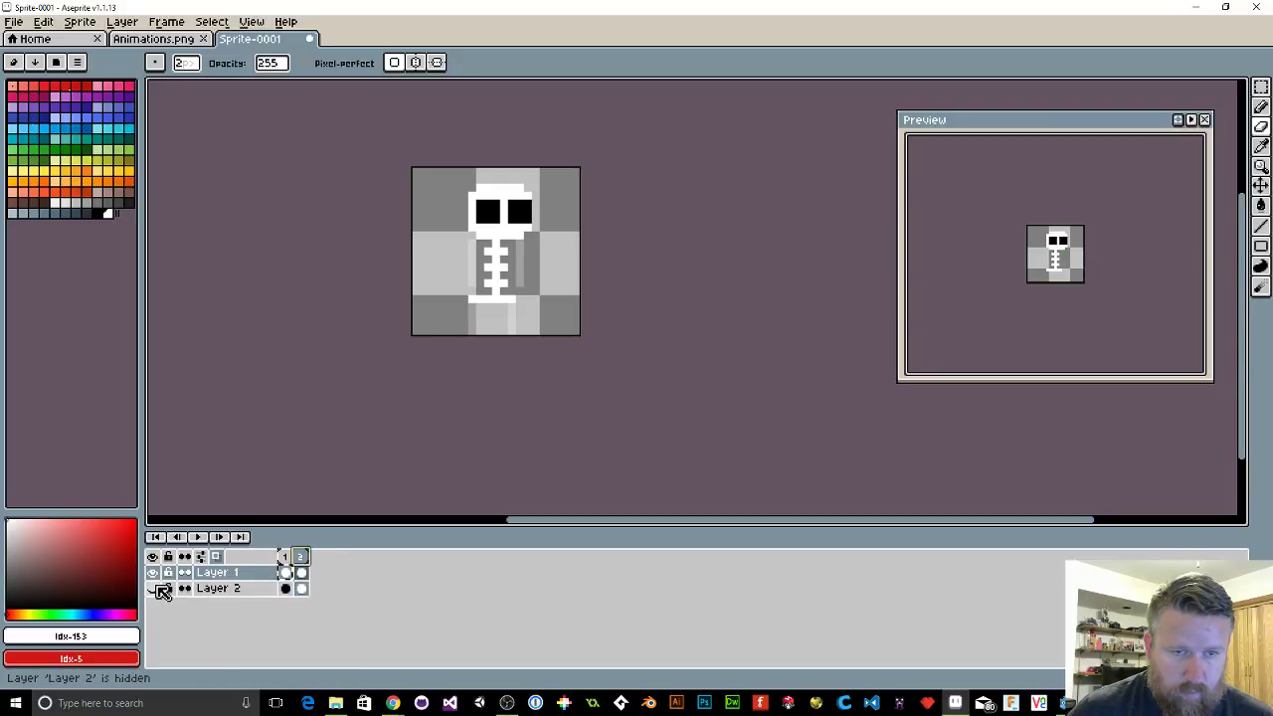
pyautogui.click(160, 590)
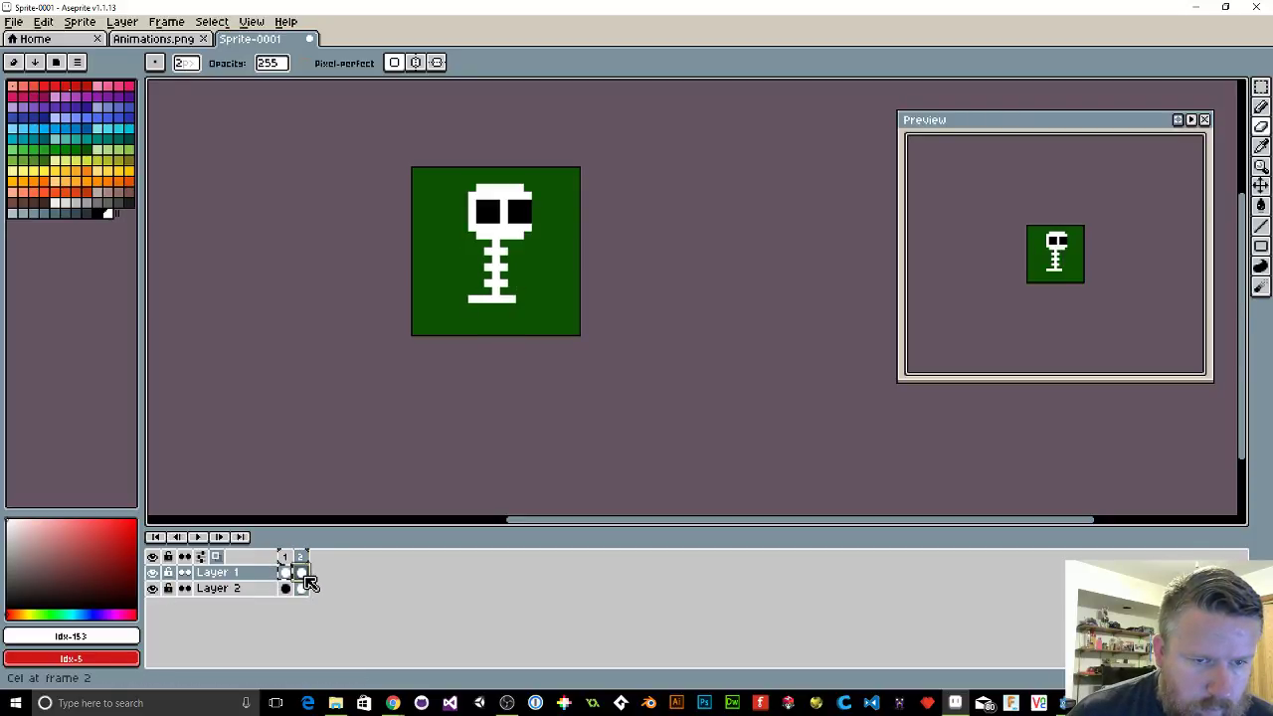
pyautogui.click(155, 588)
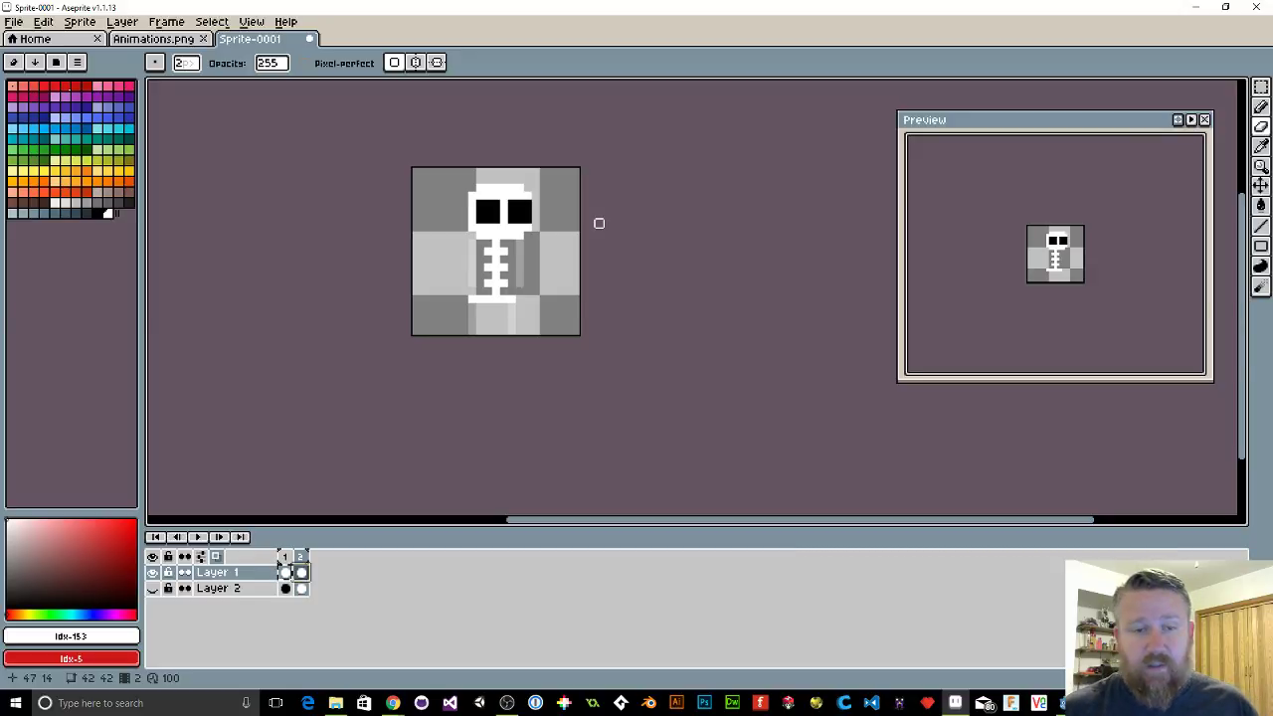
# Step: Activate the Line tool with a 2 px brush size for redrawing the limbs
pyautogui.hotkey('shift', 'b')
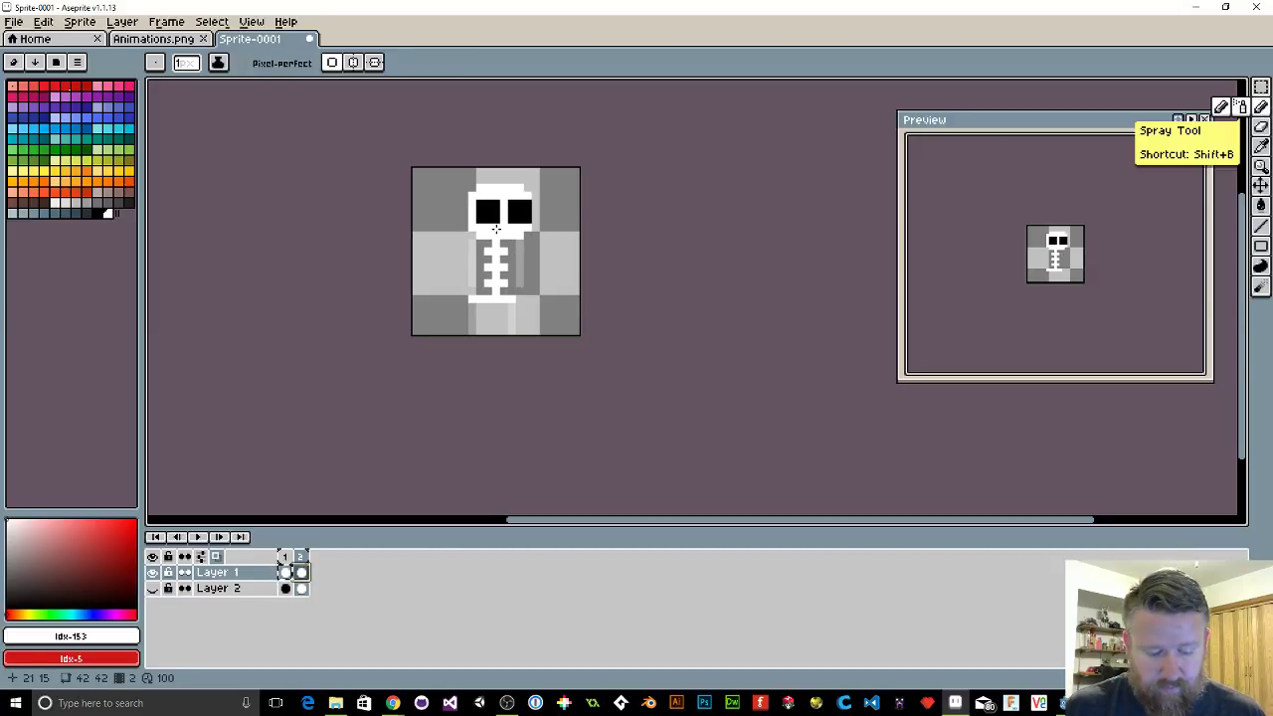
pyautogui.press('alt')
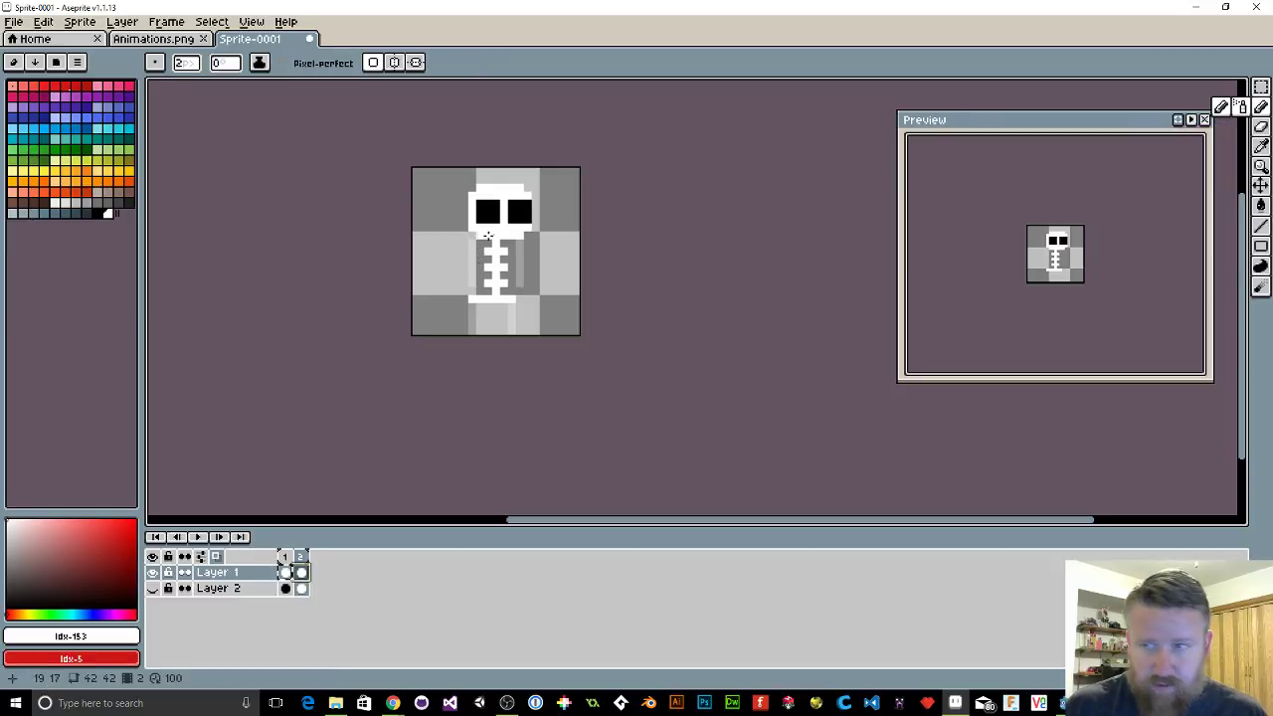
pyautogui.press('l')
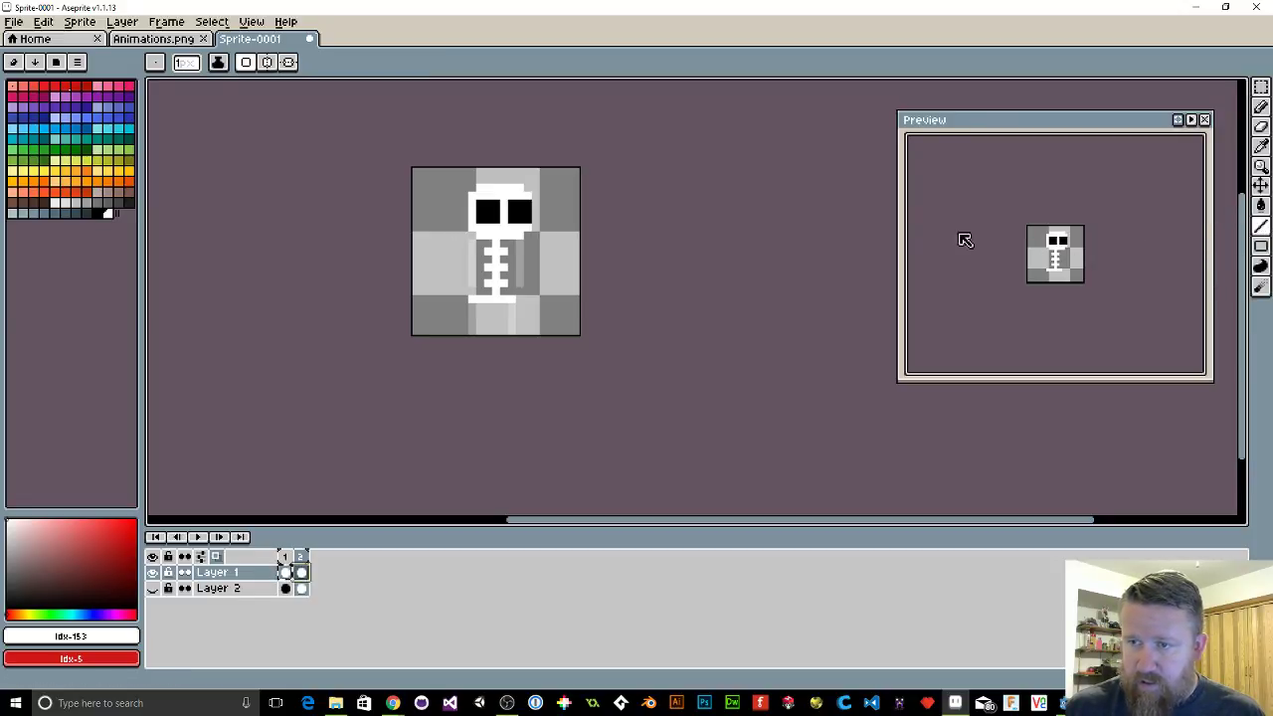
pyautogui.press('+')
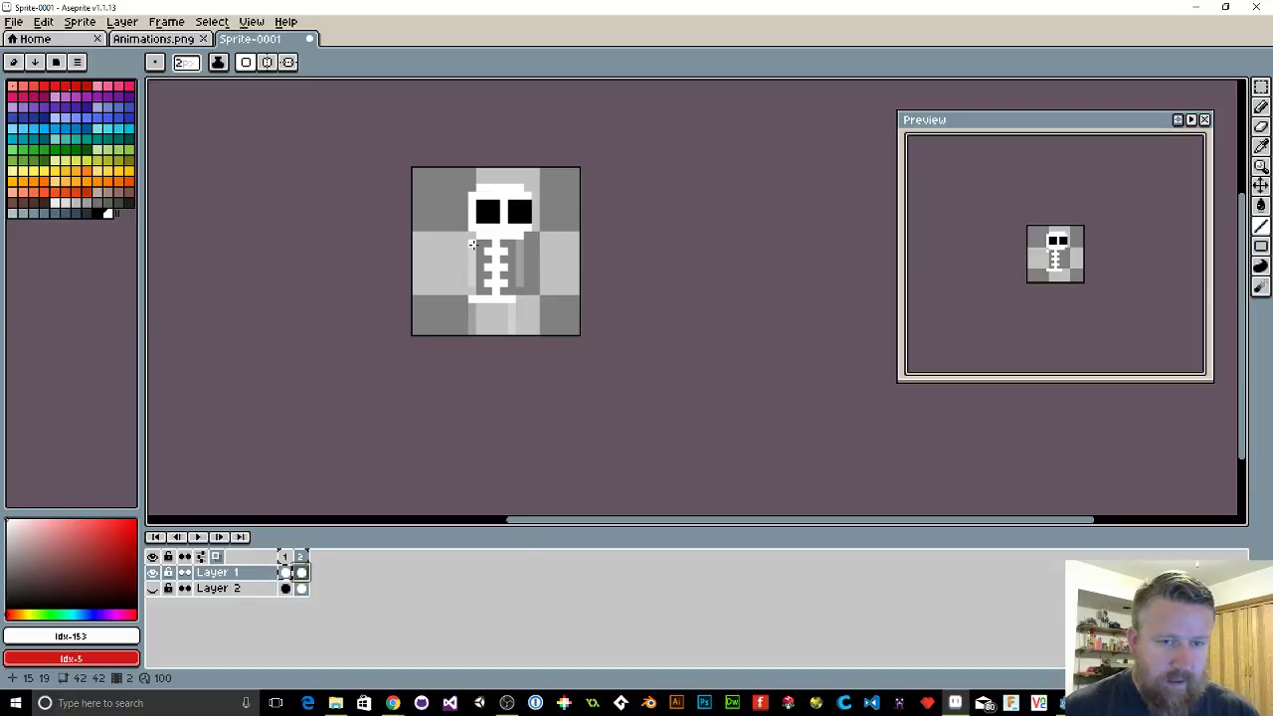
# Step: Switch to Chrome and look at the Scientist page on OpenGameArt for its character previews
pyautogui.moveTo(393, 701)
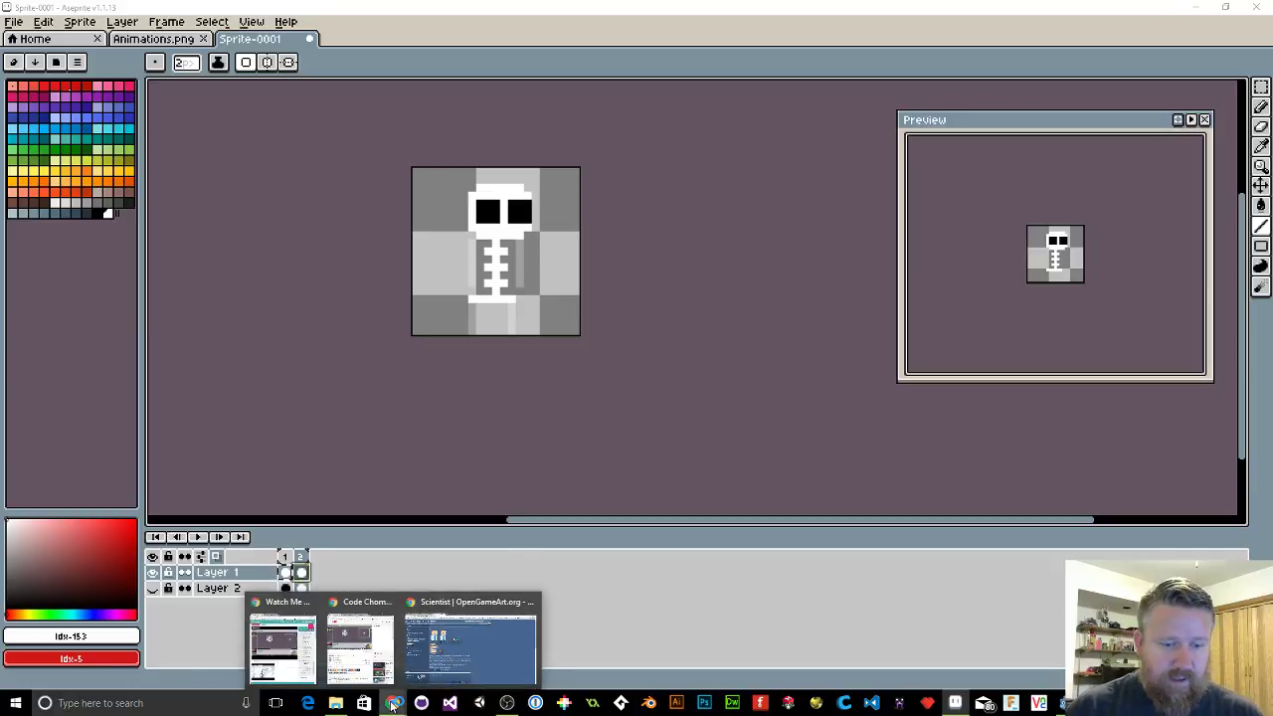
pyautogui.click(421, 654)
pyautogui.click(403, 14)
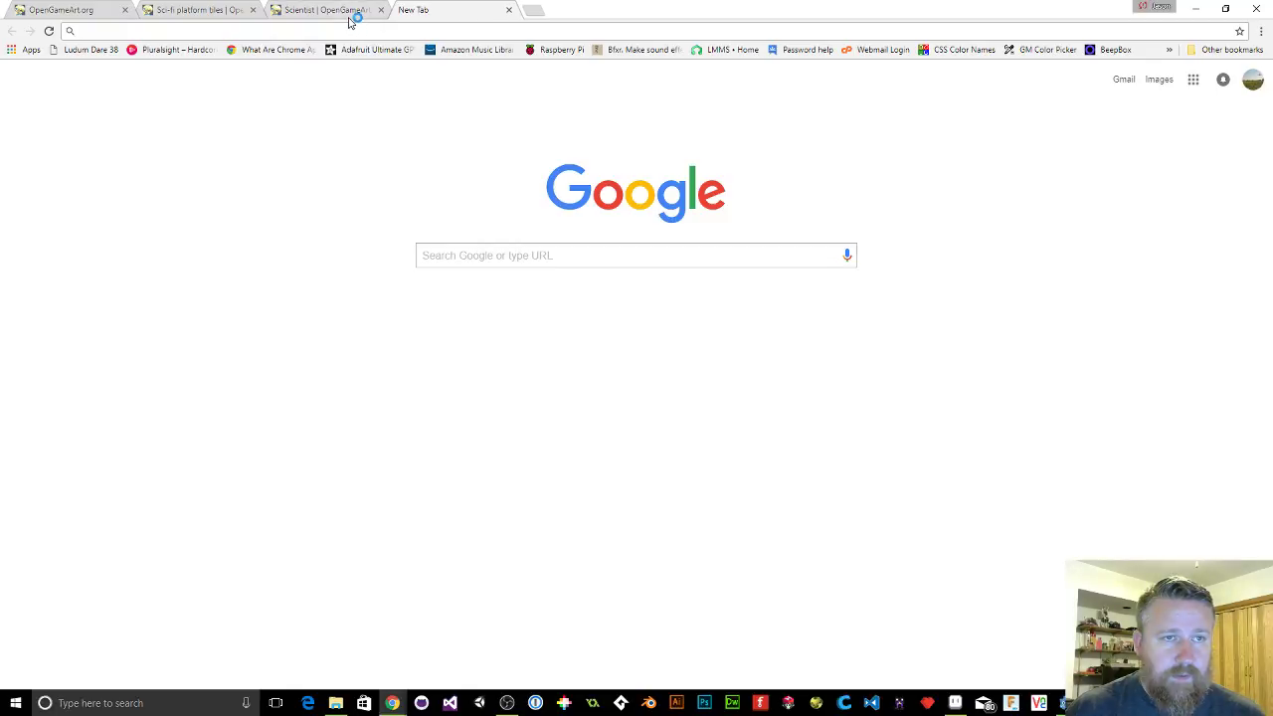
pyautogui.click(349, 14)
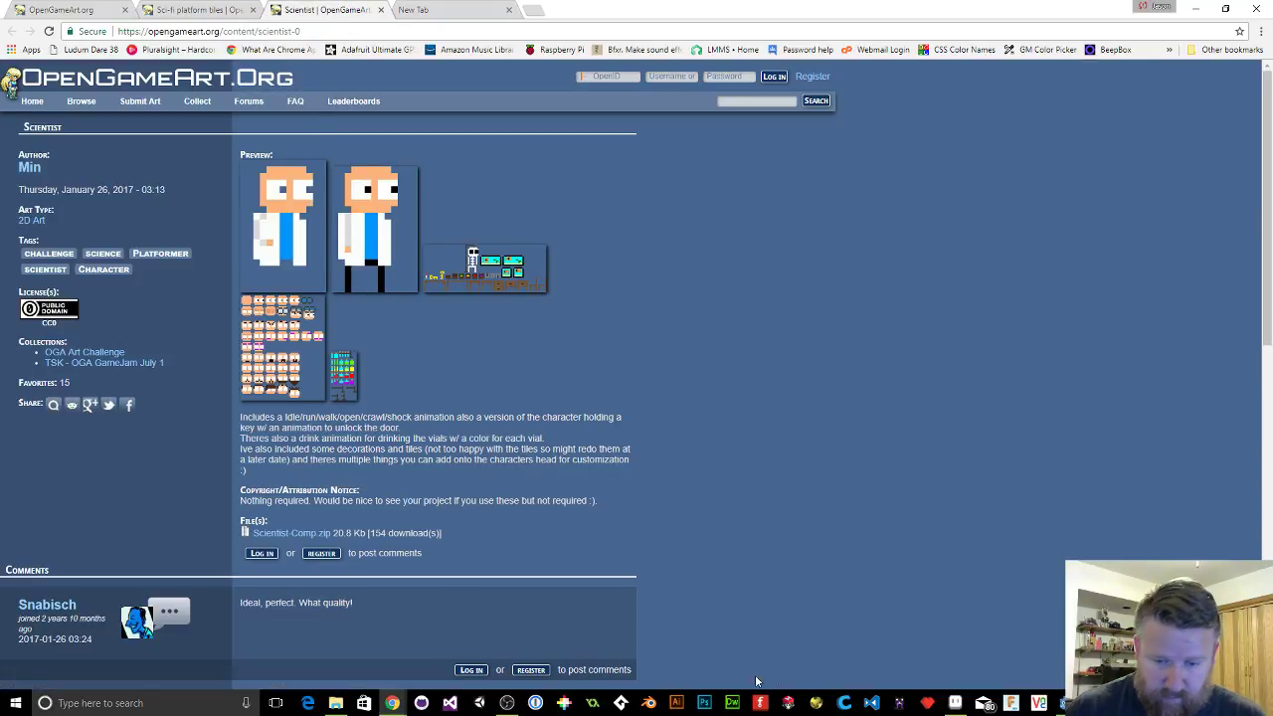
# Step: Switch to Aseprite, open Animations.png, examine the scientist's run and walk poses, and return to Sprite-0001
pyautogui.click(955, 702)
pyautogui.click(14, 20)
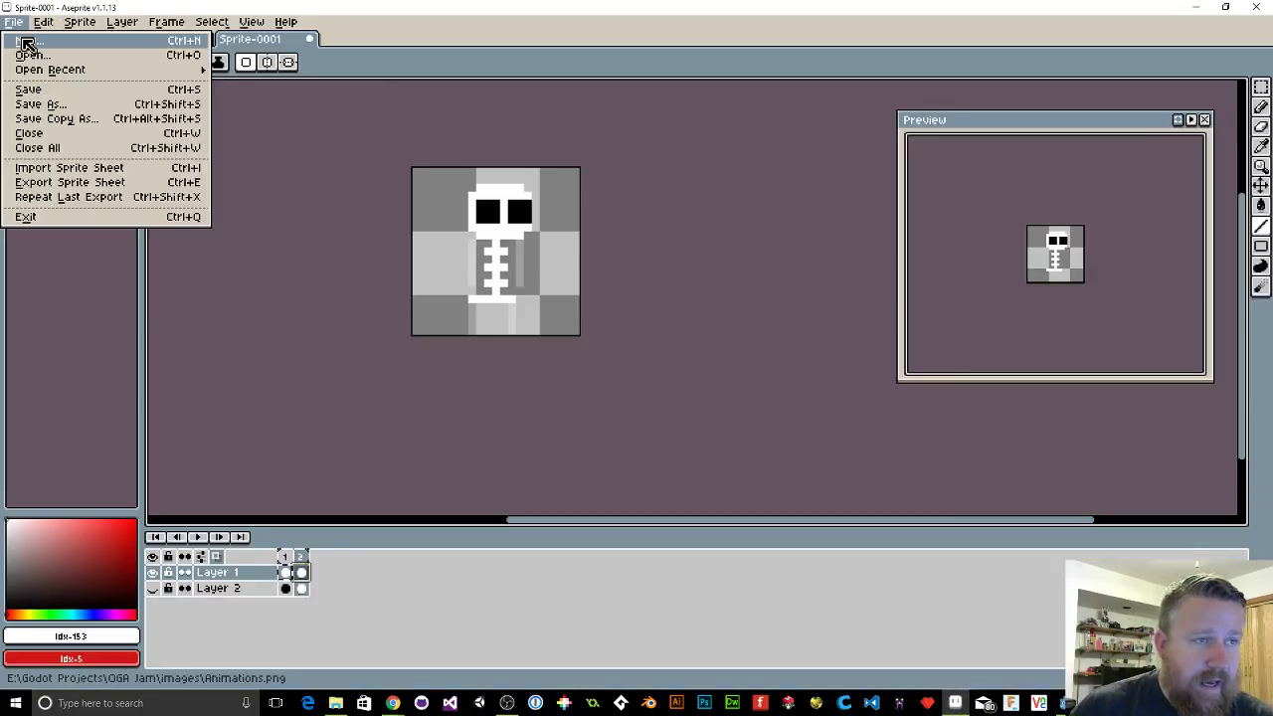
pyautogui.click(30, 55)
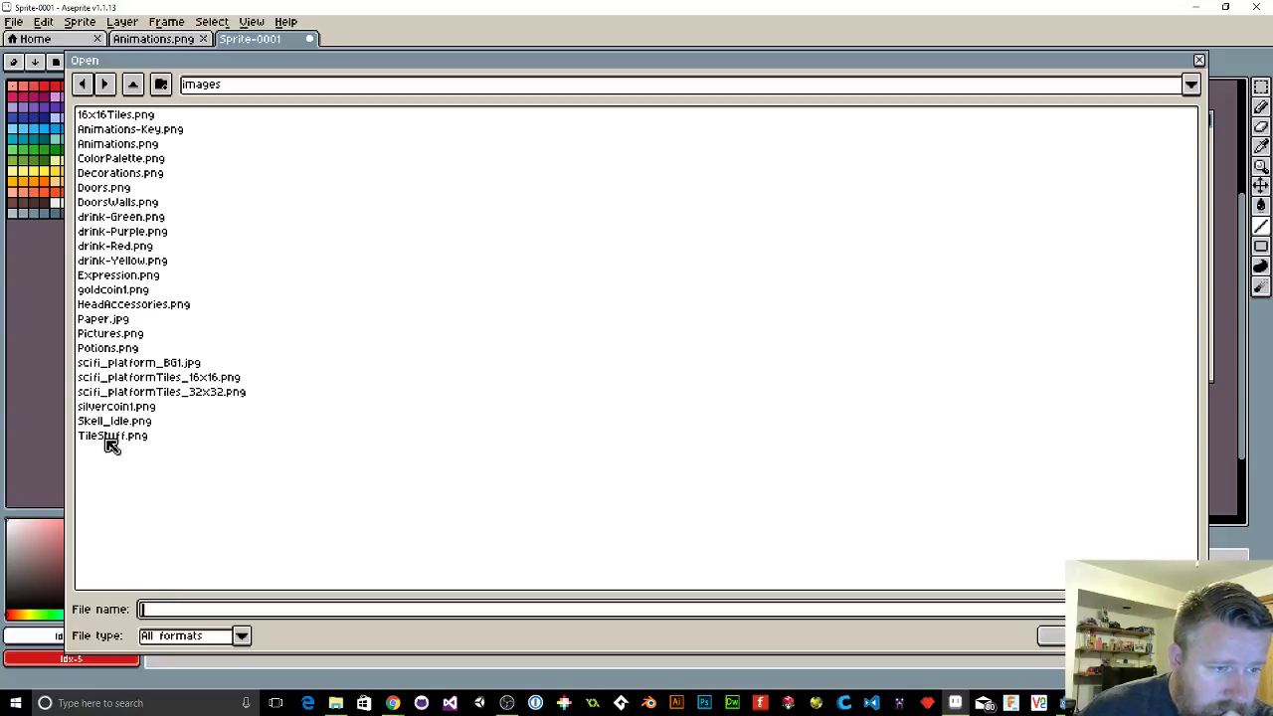
pyautogui.doubleClick(117, 146)
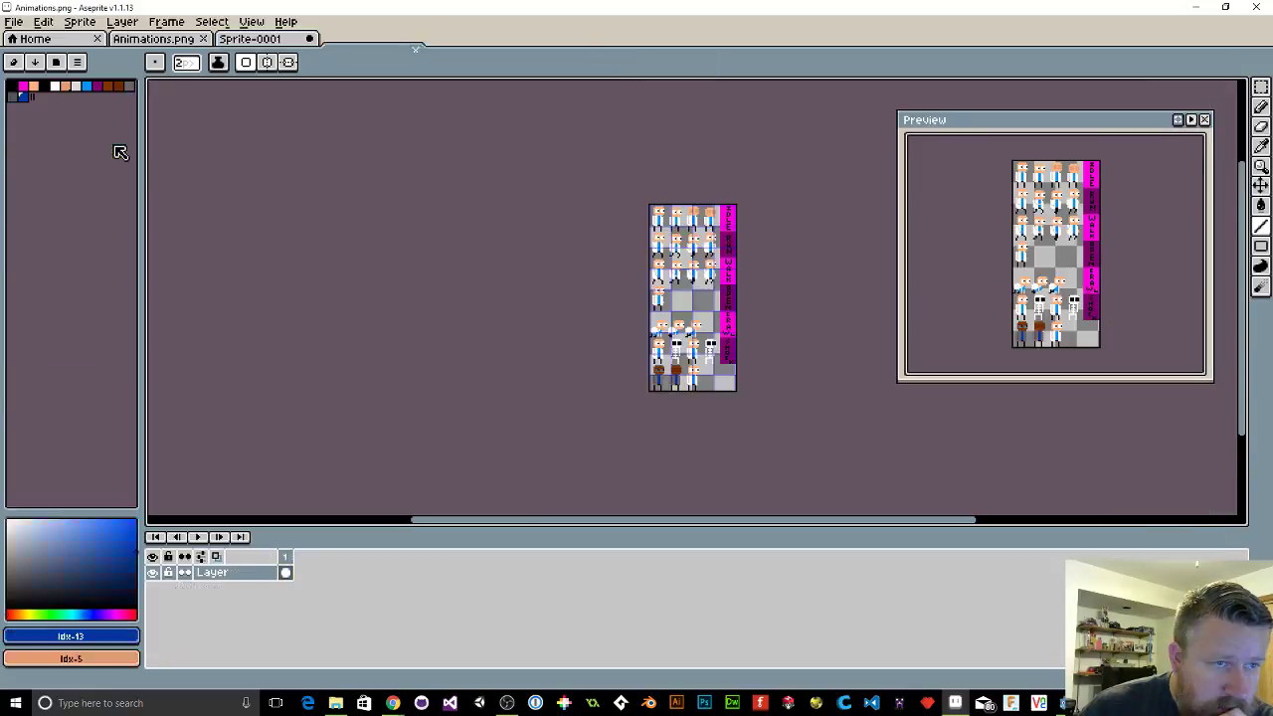
pyautogui.scroll(4, 423, 287)
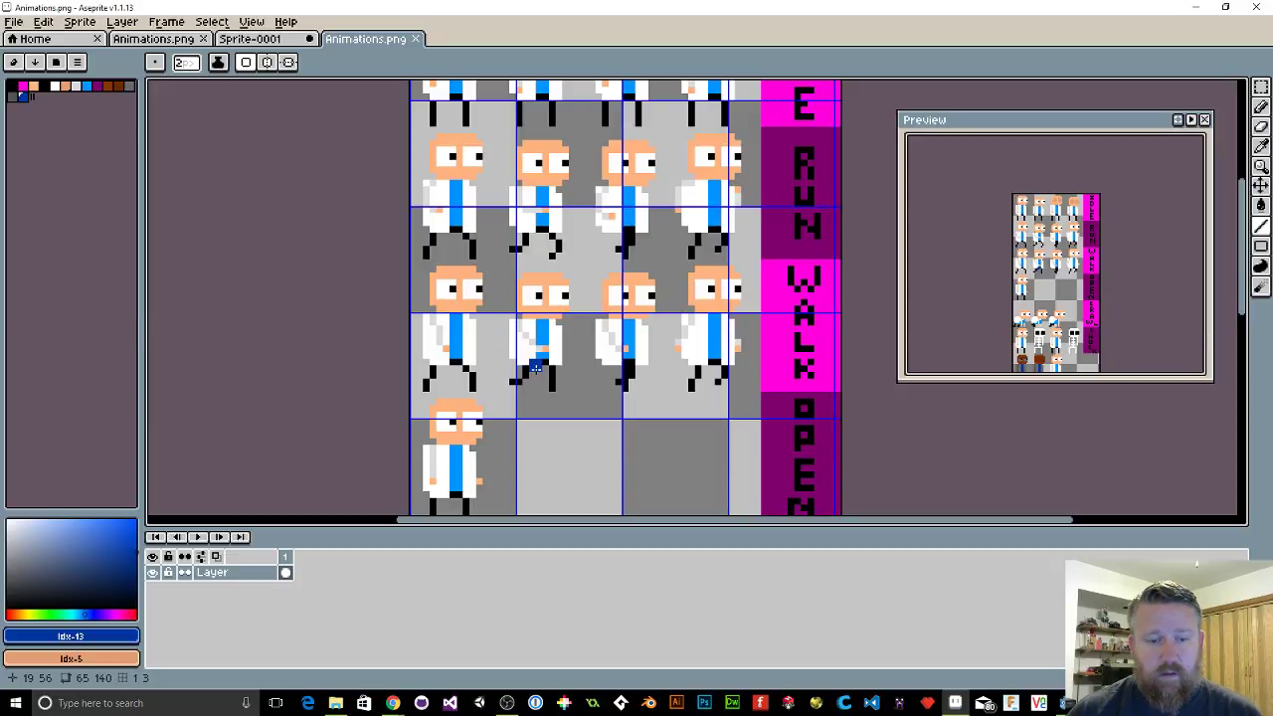
pyautogui.hotkey('alt', 'Tab')
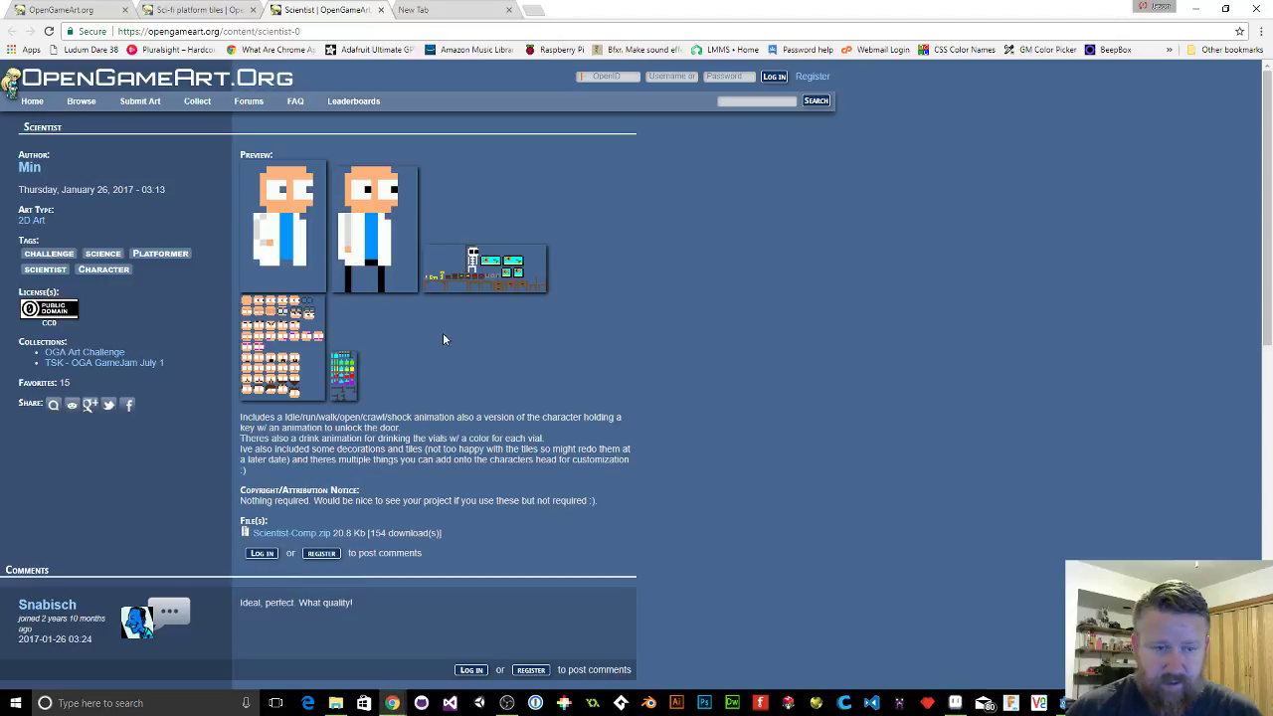
pyautogui.click(955, 703)
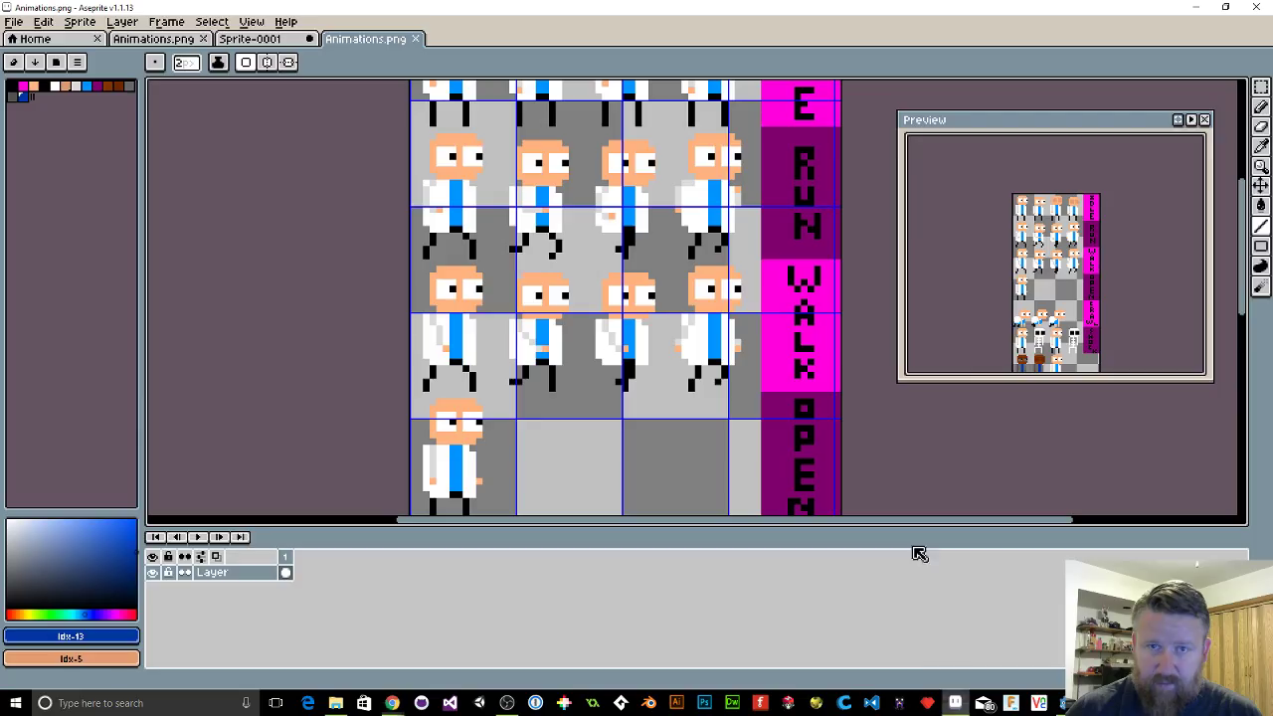
pyautogui.click(248, 41)
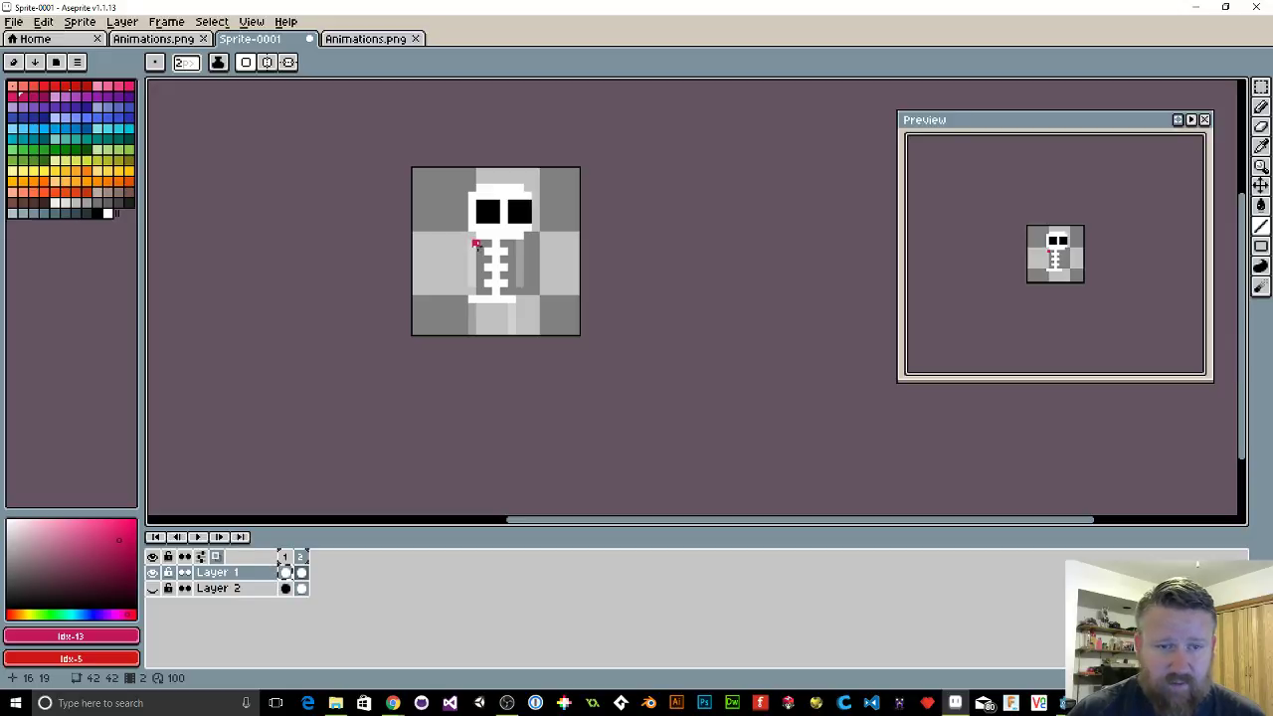
# Step: Draw two inward-slanting arms and two spread legs in white (Idx-153) on frame 2 of Layer 1 with the Line tool
pyautogui.moveTo(472, 245); pyautogui.dragTo(483, 293)
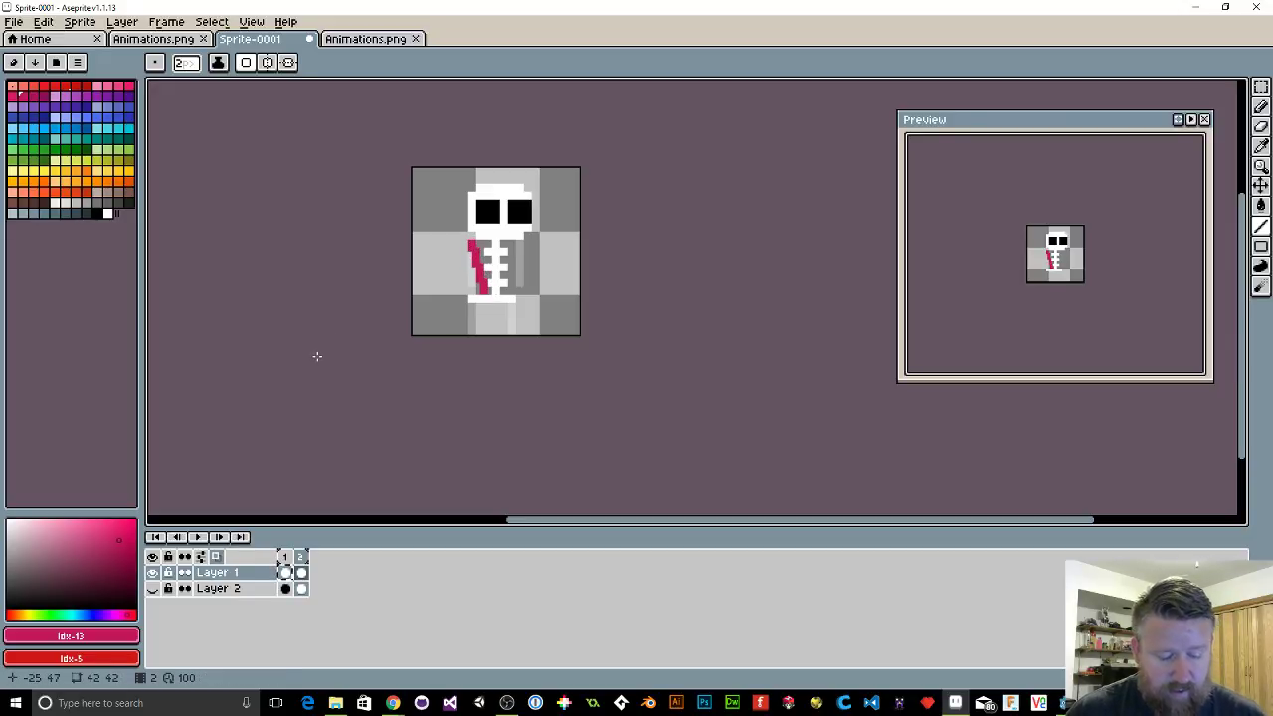
pyautogui.hotkey('ctrl', 'z')
pyautogui.click(107, 213)
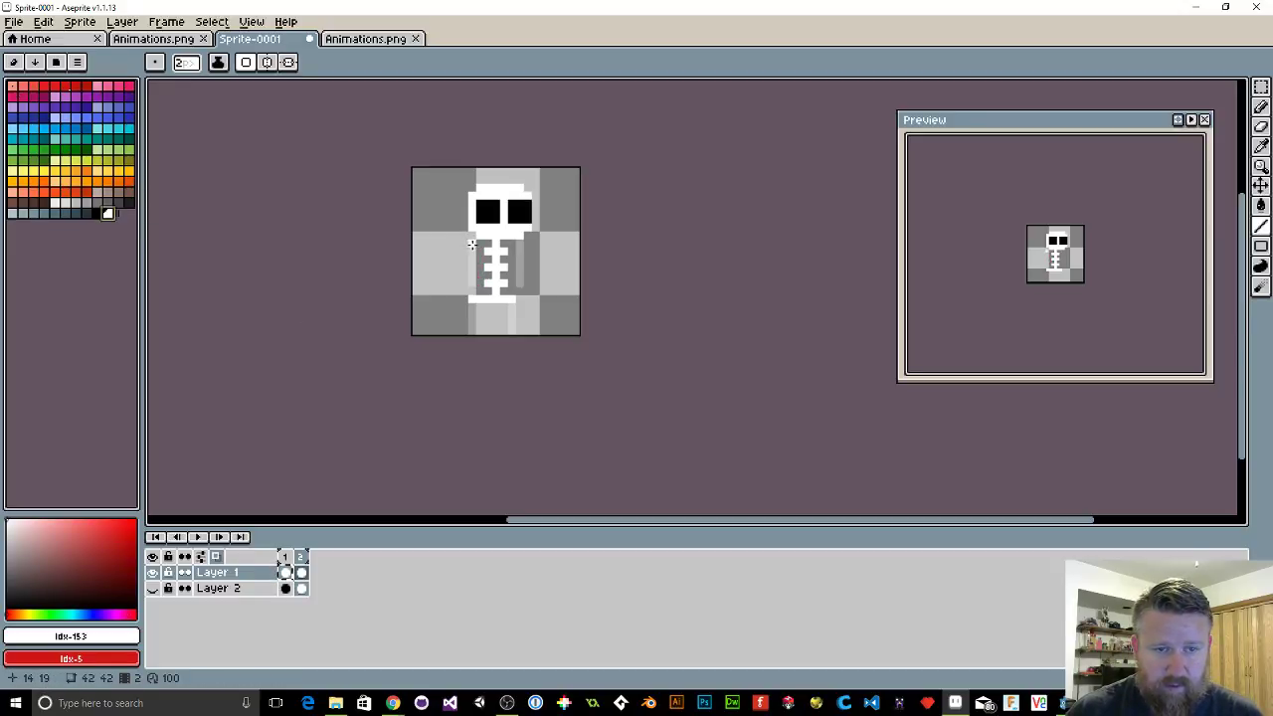
pyautogui.moveTo(472, 245)
pyautogui.mouseDown()
pyautogui.moveTo(487, 291)
pyautogui.moveTo(460, 331)
pyautogui.mouseUp()
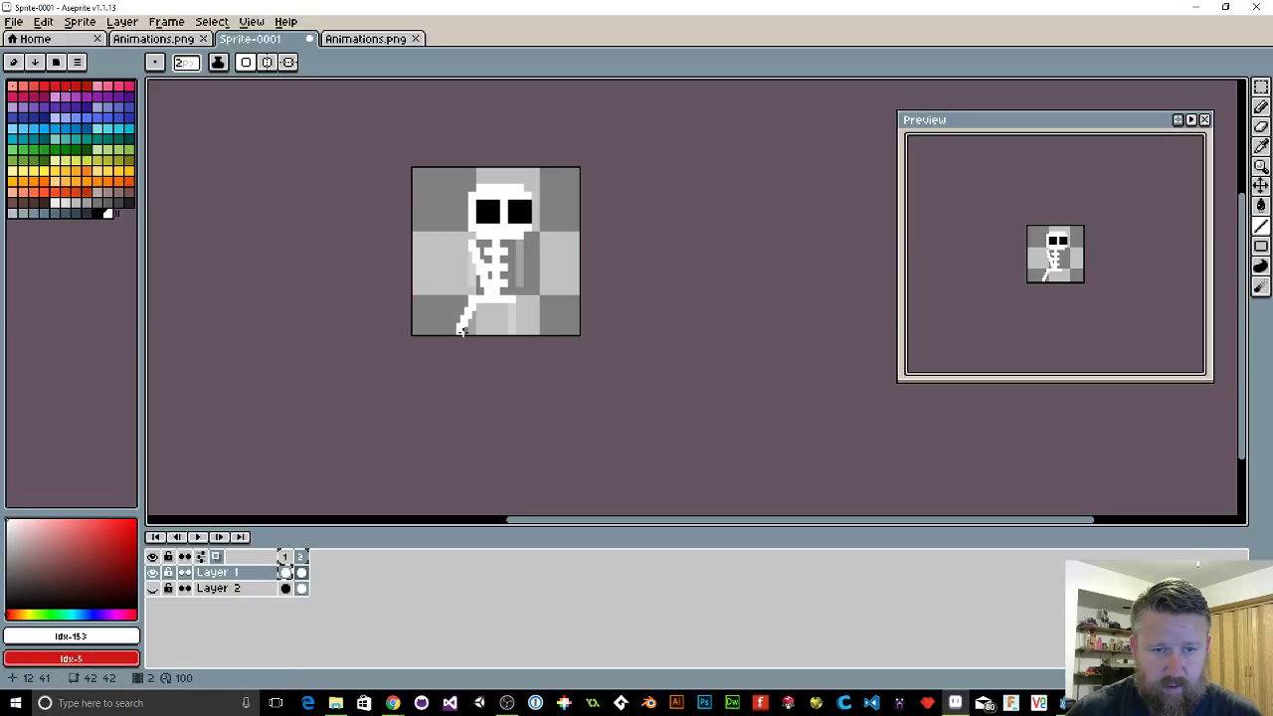
pyautogui.moveTo(519, 246)
pyautogui.mouseDown()
pyautogui.moveTo(504, 289)
pyautogui.moveTo(521, 333)
pyautogui.mouseUp()
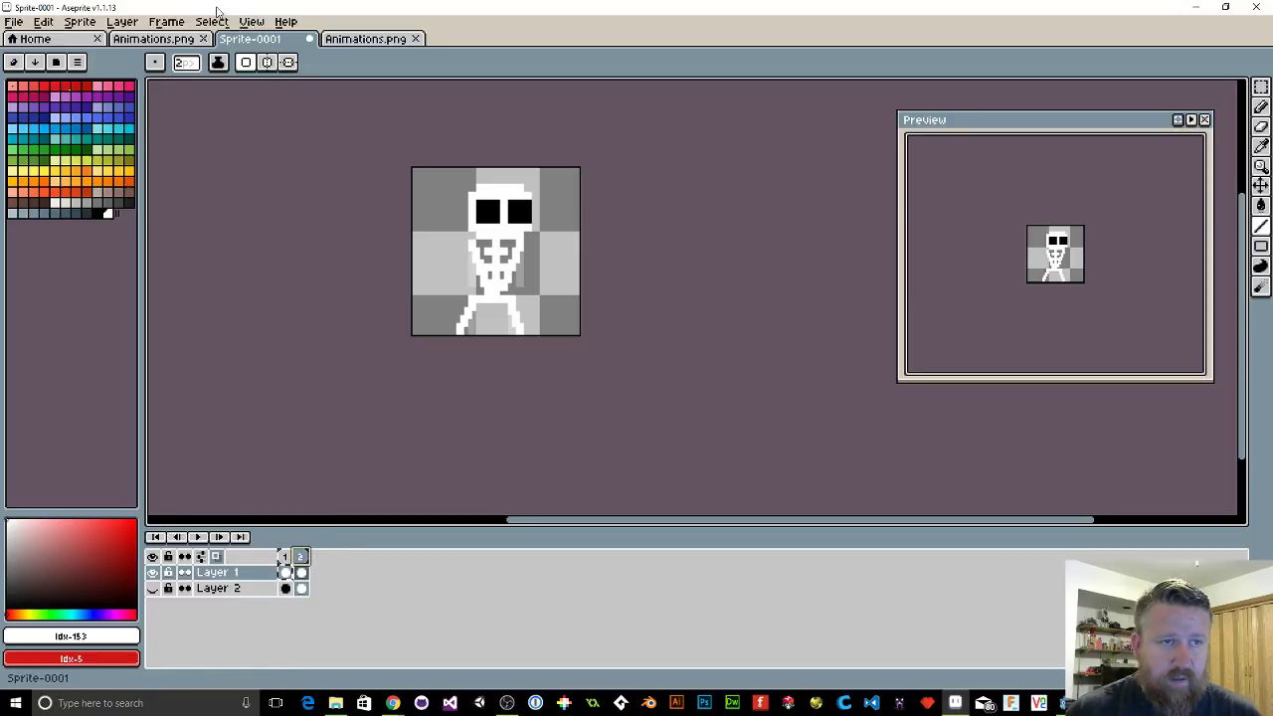
# Step: Add a third frame after frame 2 and replace its Layer 1 cel with a copy of frame 1's straight-limbed skeleton
pyautogui.click(177, 22)
pyautogui.click(223, 76)
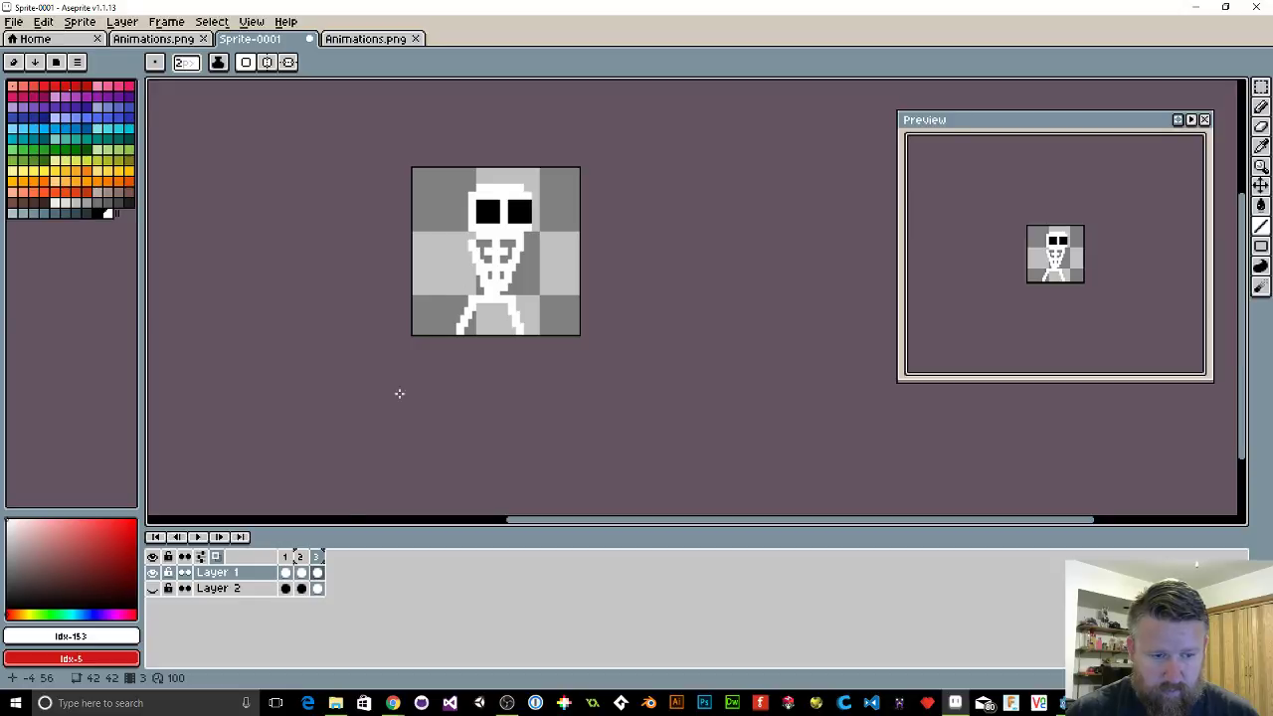
pyautogui.click(287, 573)
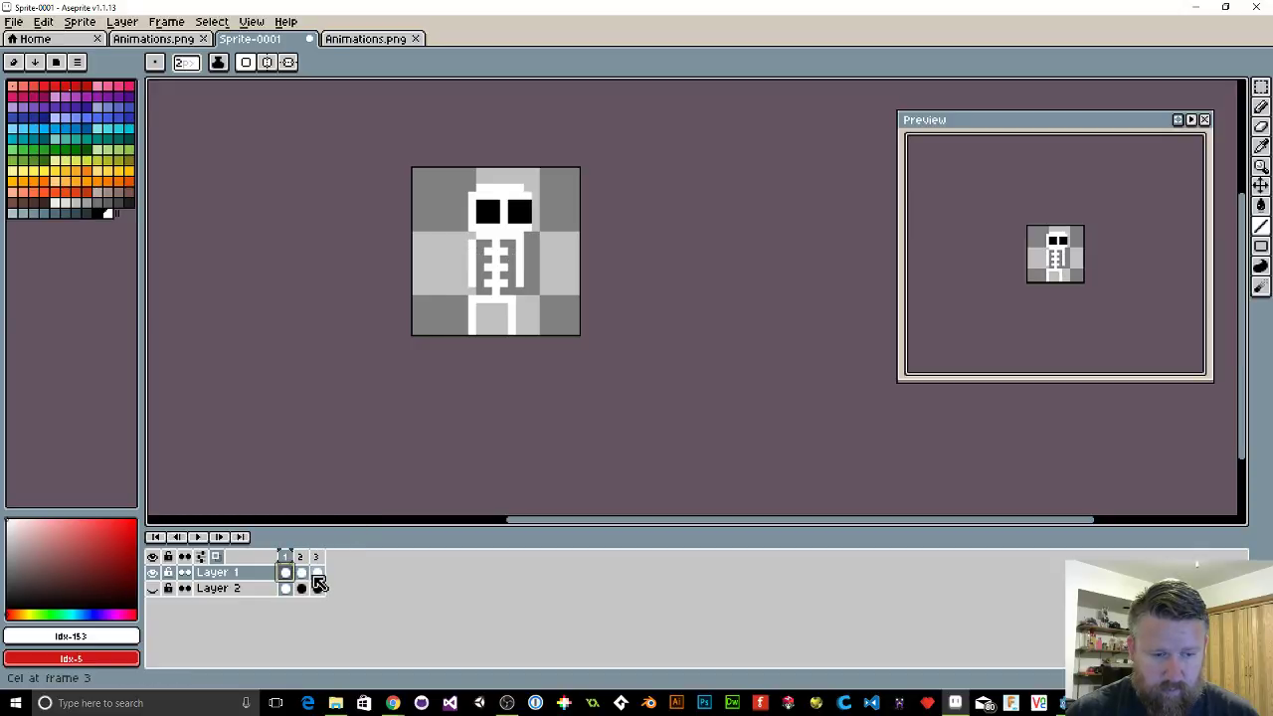
pyautogui.click(317, 572)
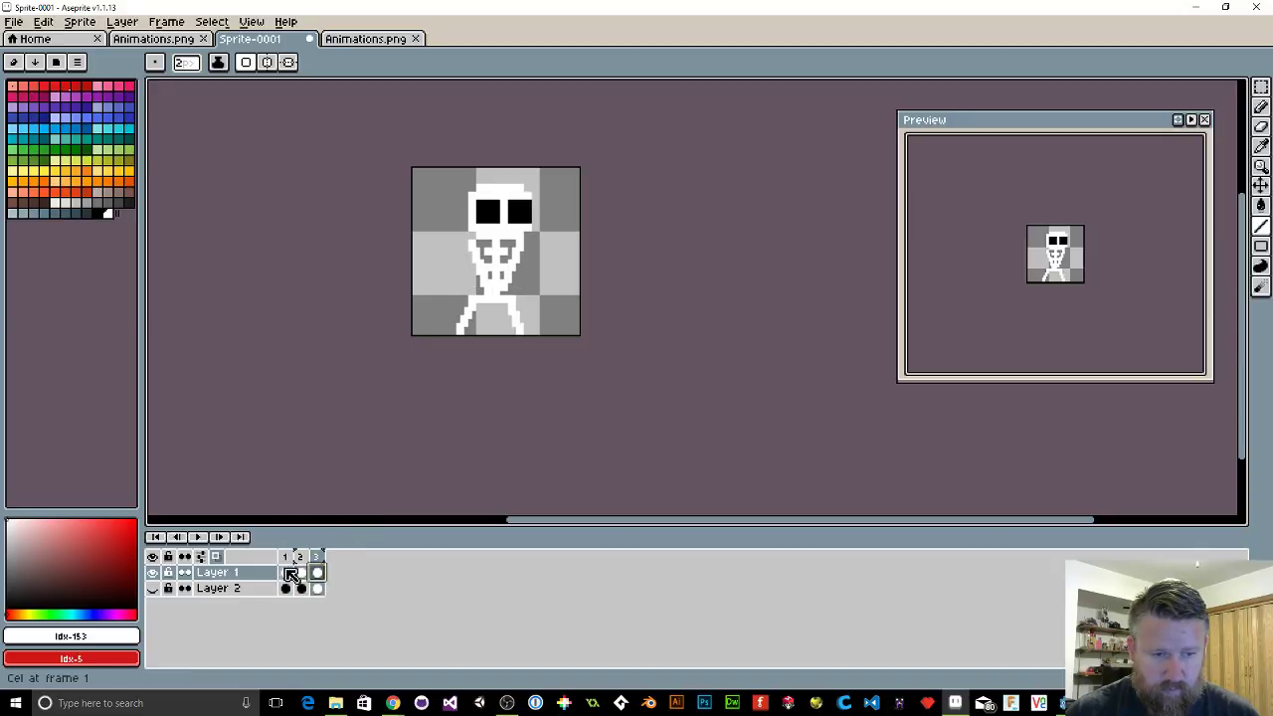
pyautogui.click(288, 573)
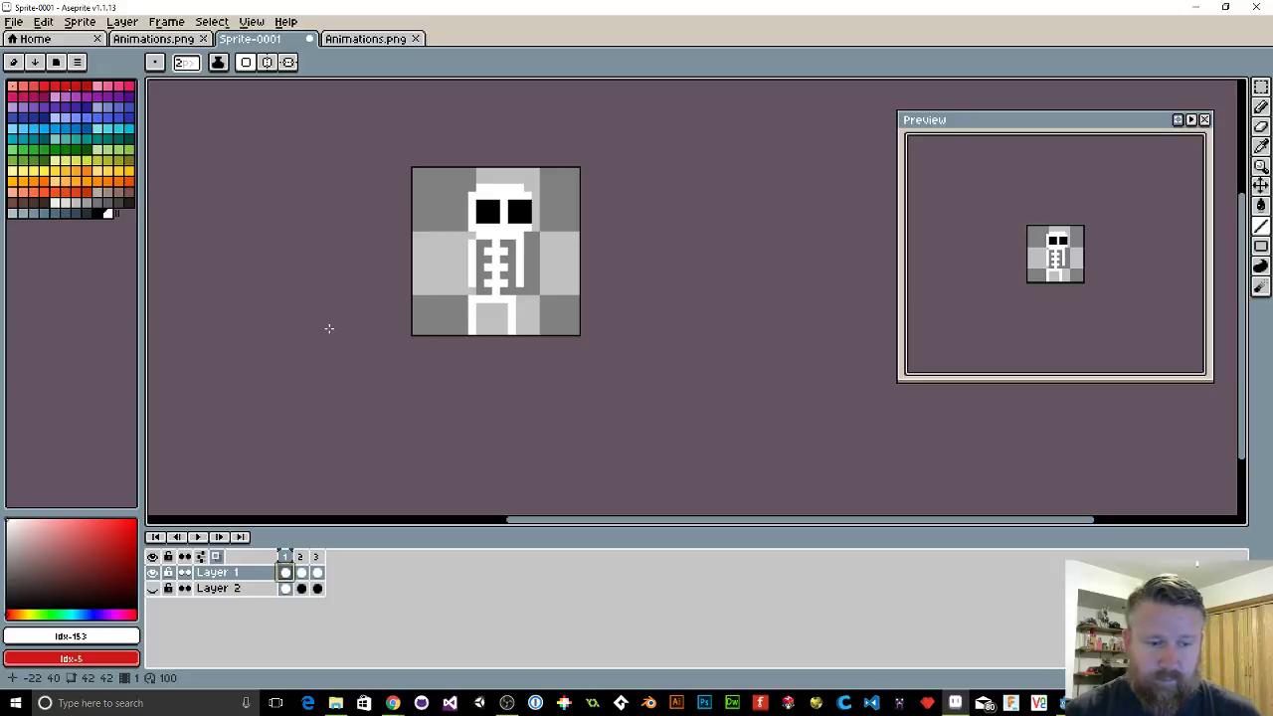
pyautogui.click(320, 573)
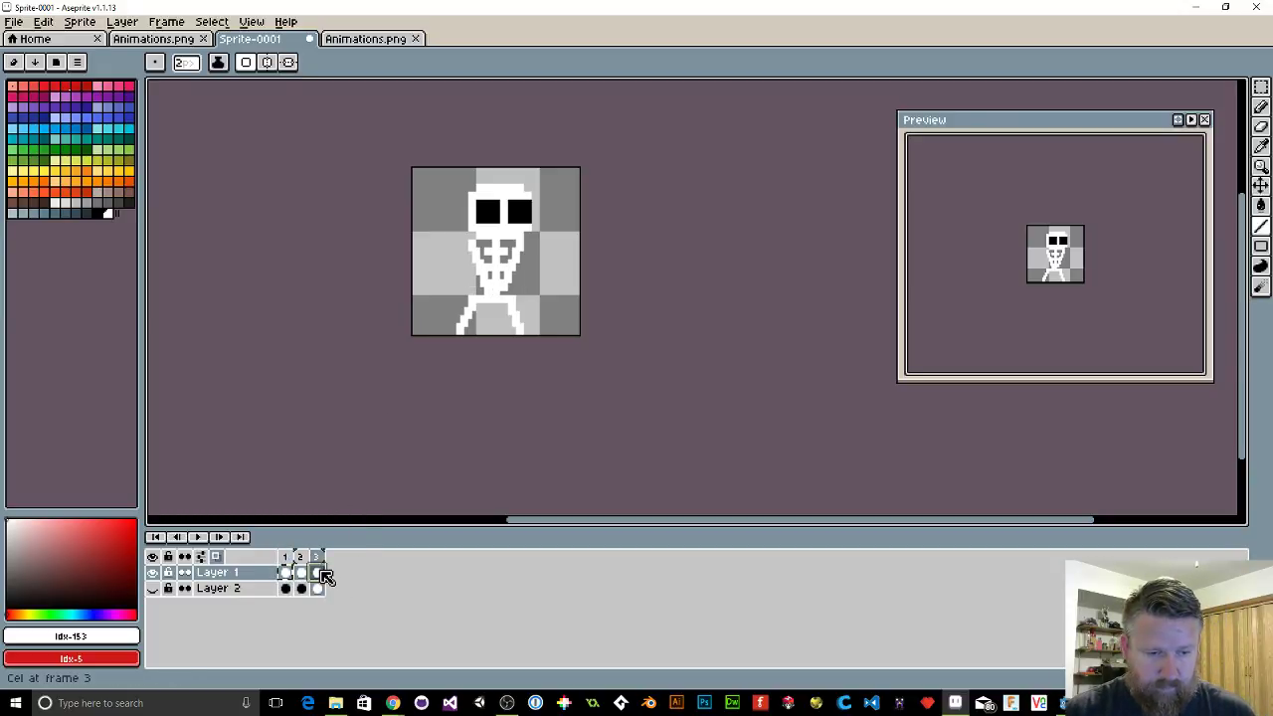
pyautogui.click(328, 576)
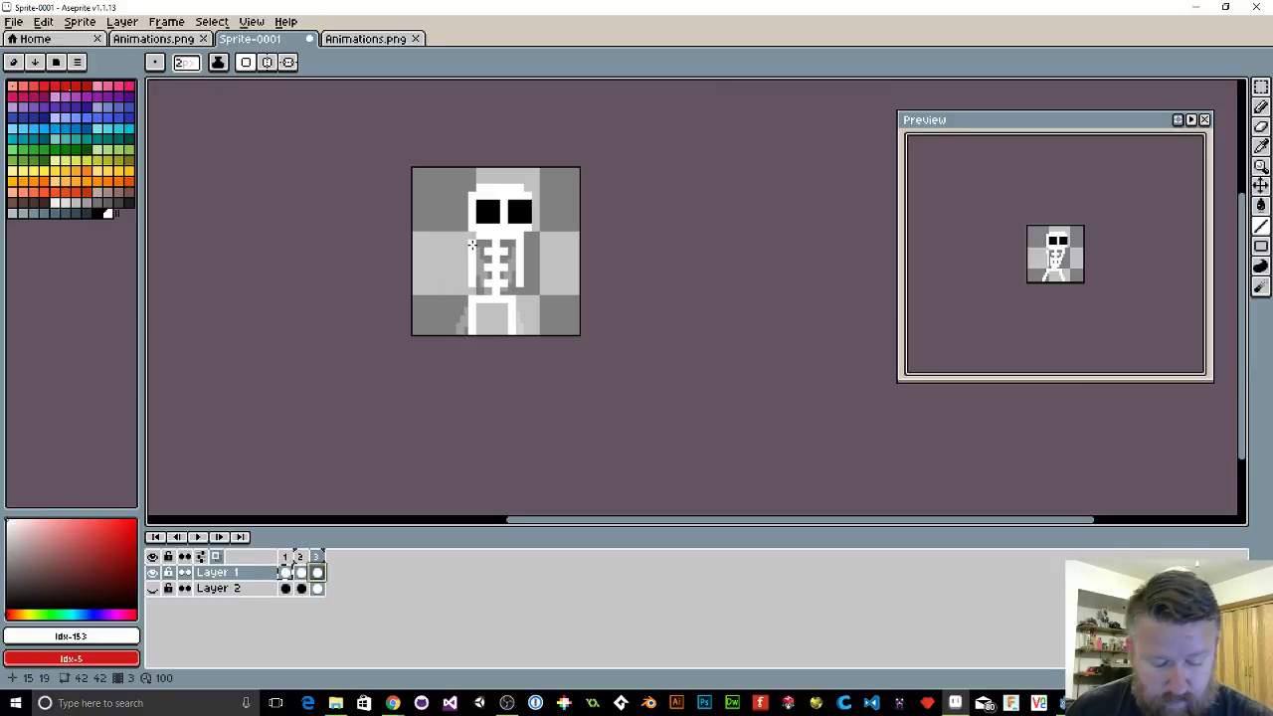
# Step: Erase the skeleton's straight arms and legs in frame 3 and redraw them with the legs slanting inward and the arms outward
pyautogui.press('e')
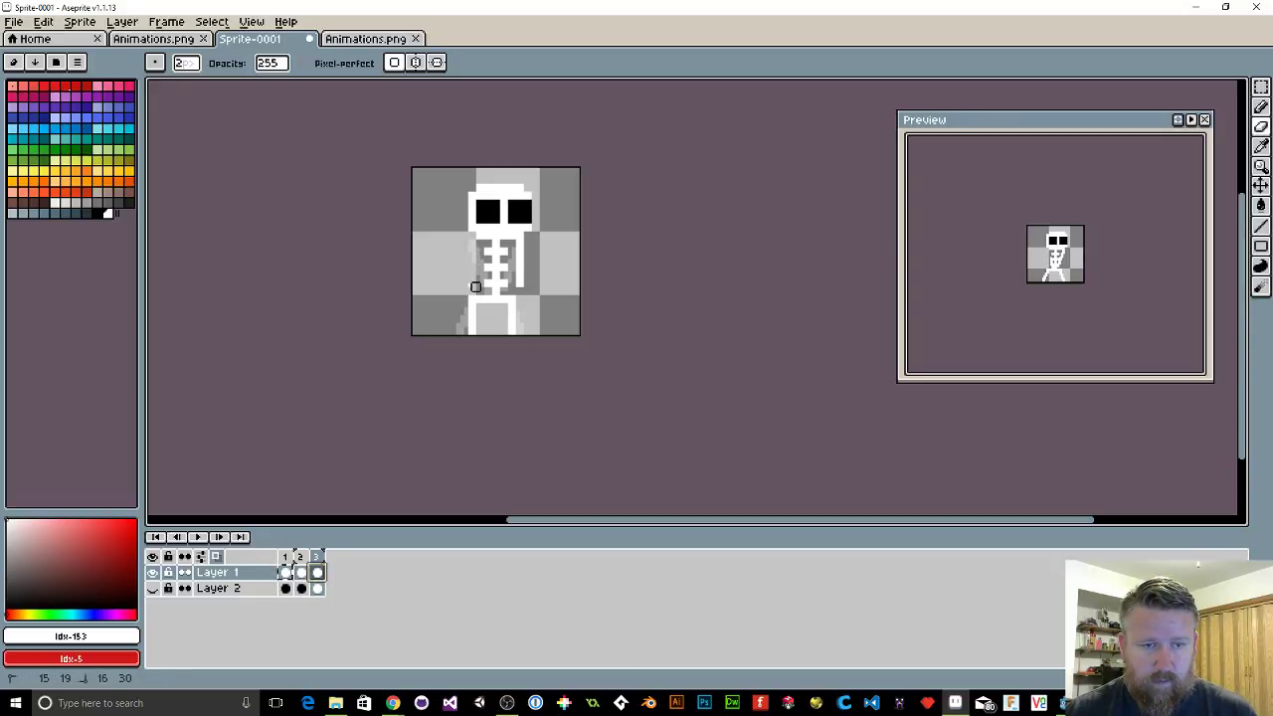
pyautogui.moveTo(515, 242)
pyautogui.mouseDown()
pyautogui.moveTo(511, 331)
pyautogui.moveTo(503, 311)
pyautogui.moveTo(478, 312)
pyautogui.moveTo(455, 318)
pyautogui.moveTo(467, 316)
pyautogui.moveTo(467, 337)
pyautogui.mouseUp()
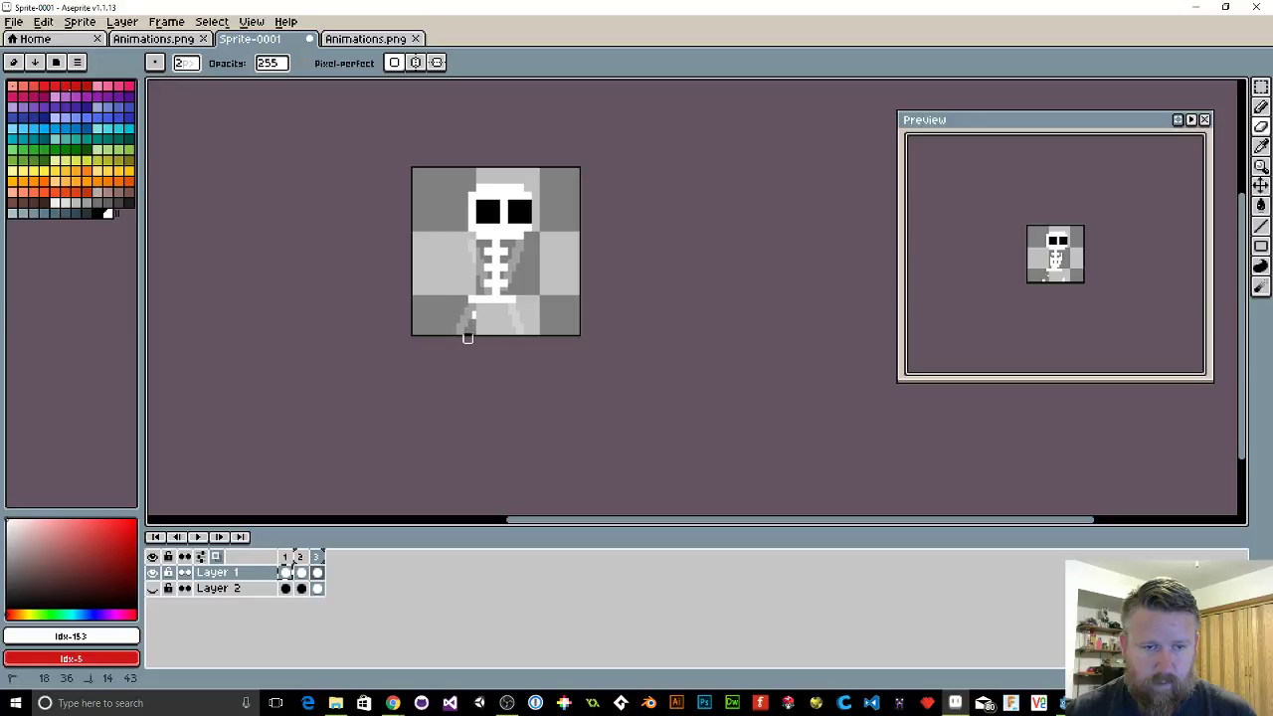
pyautogui.press('b')
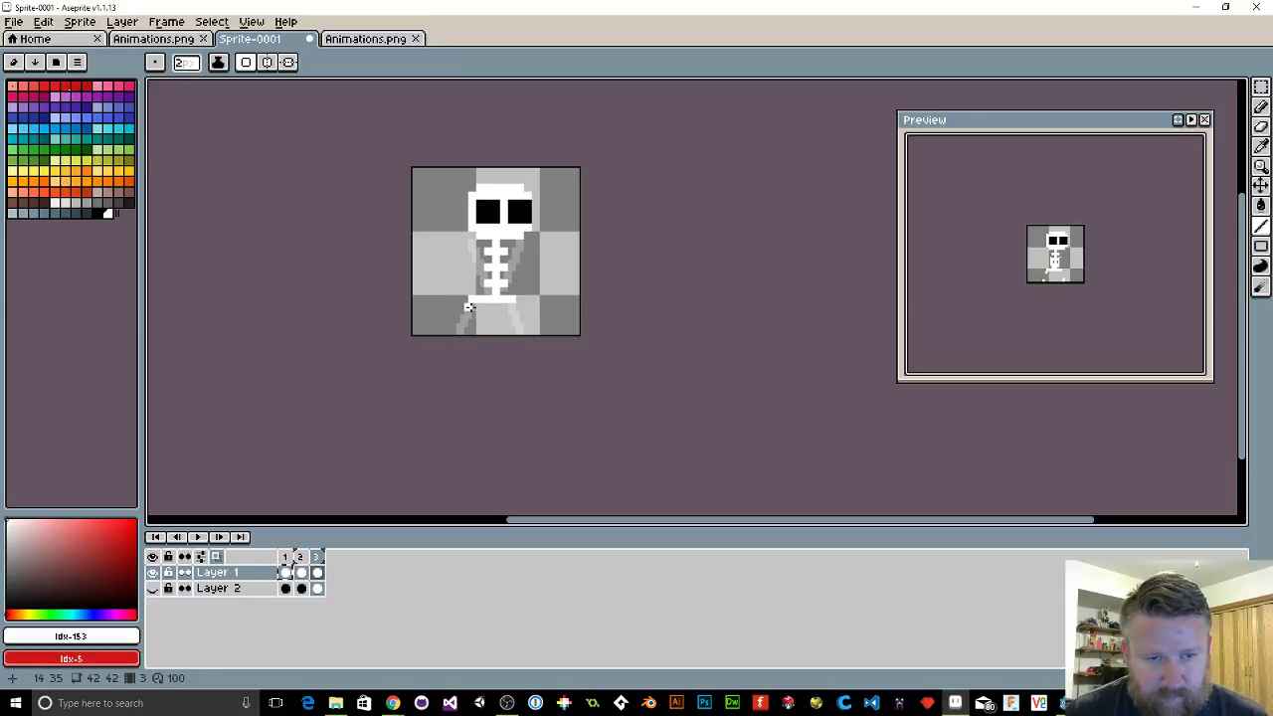
pyautogui.moveTo(473, 304)
pyautogui.mouseDown()
pyautogui.moveTo(486, 333)
pyautogui.moveTo(506, 334)
pyautogui.mouseUp()
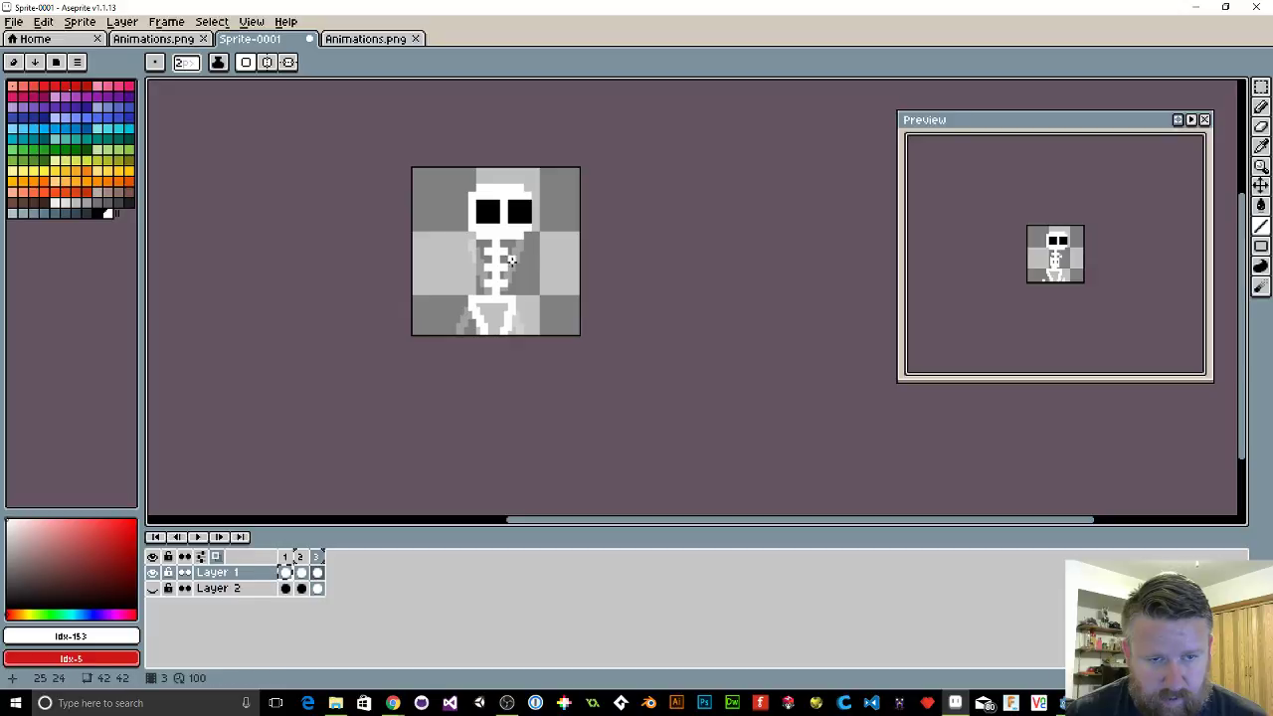
pyautogui.moveTo(472, 245); pyautogui.dragTo(459, 297)
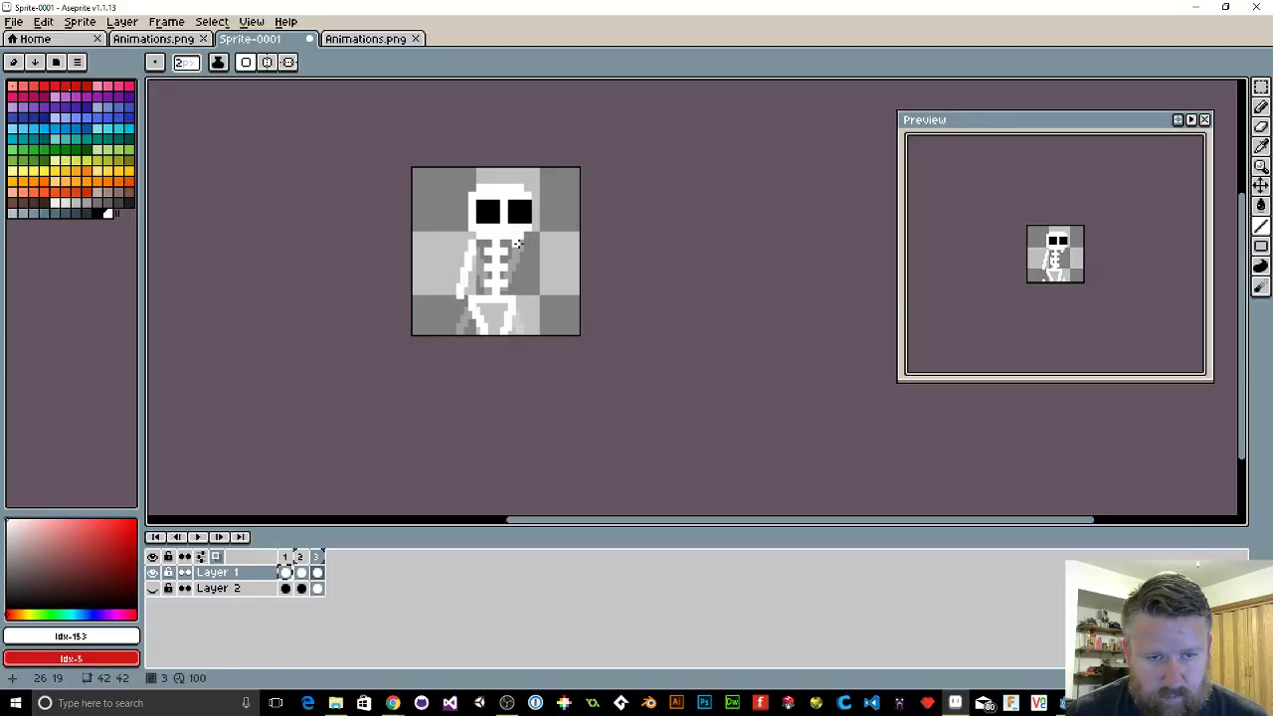
pyautogui.moveTo(518, 242); pyautogui.dragTo(532, 282)
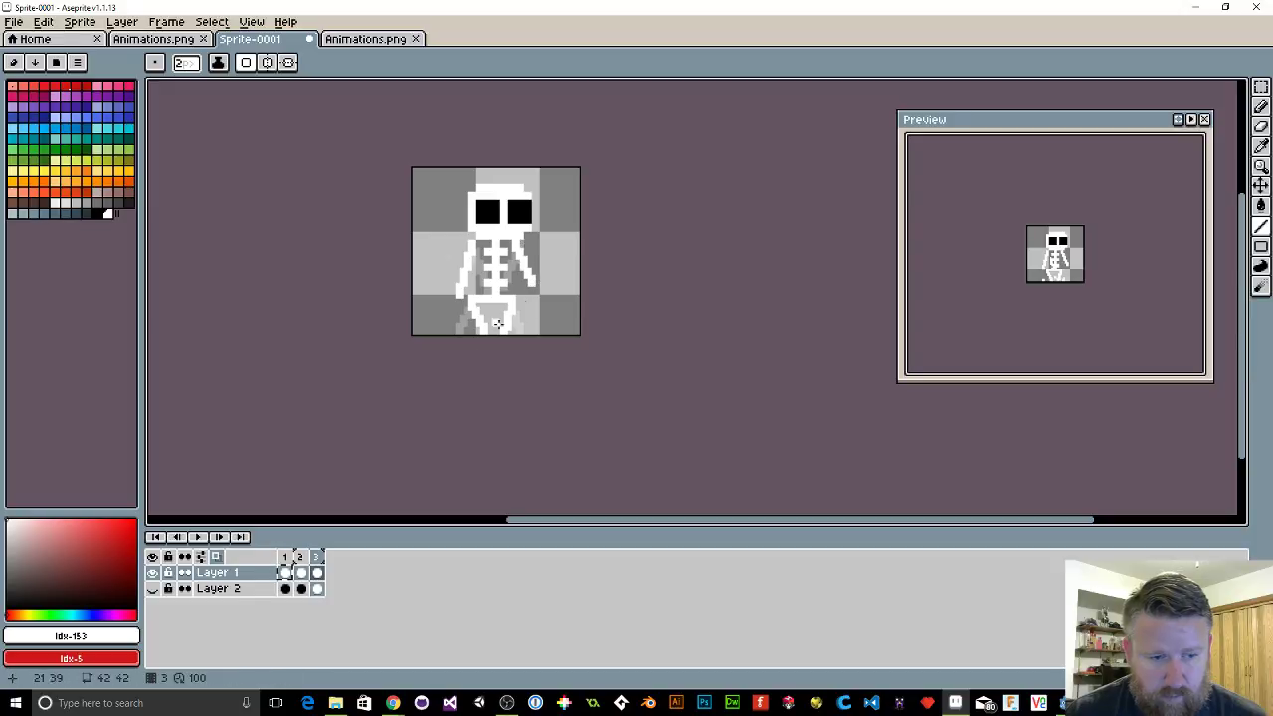
# Step: Play the walk animation and inspect the pose in frame 2
pyautogui.click(216, 538)
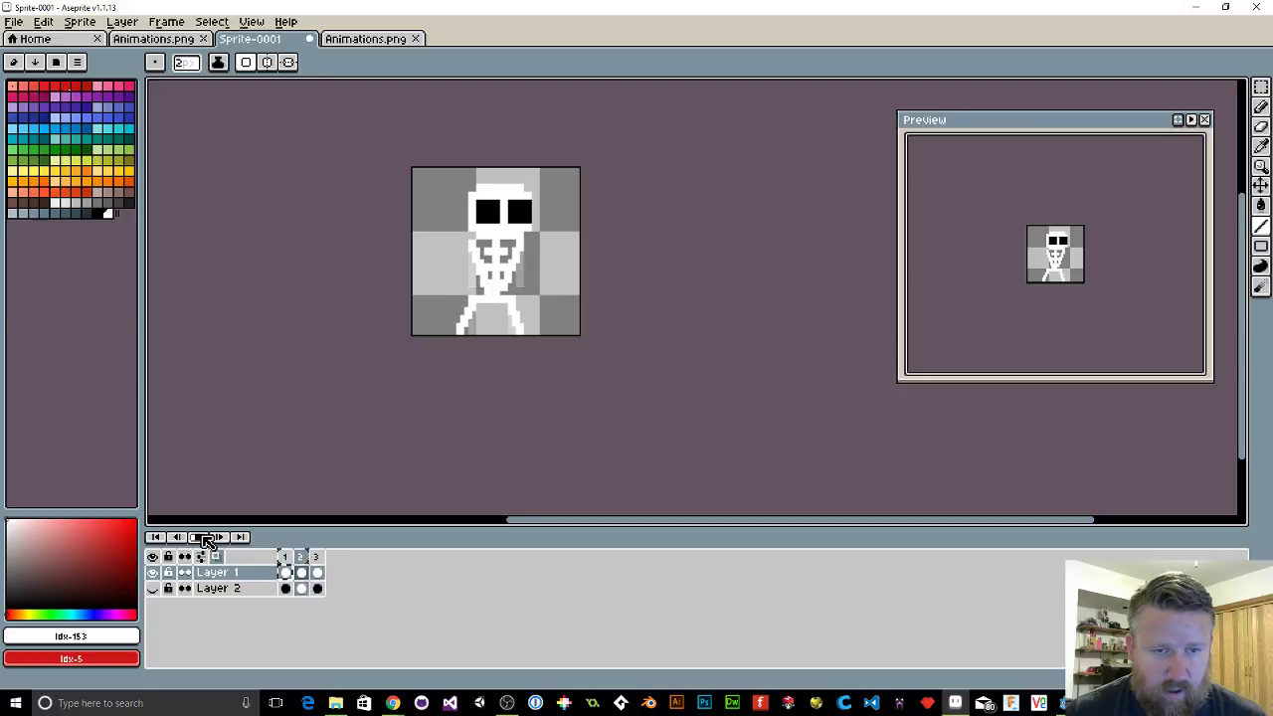
pyautogui.click(204, 540)
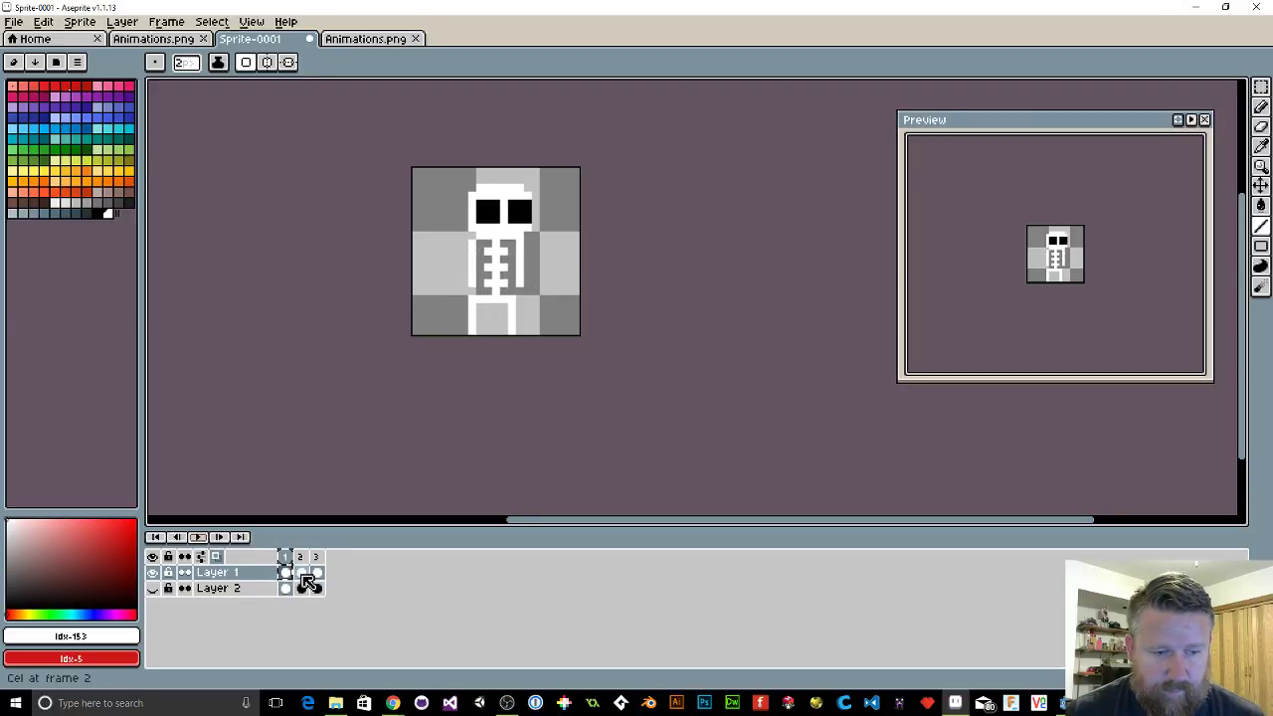
pyautogui.click(301, 572)
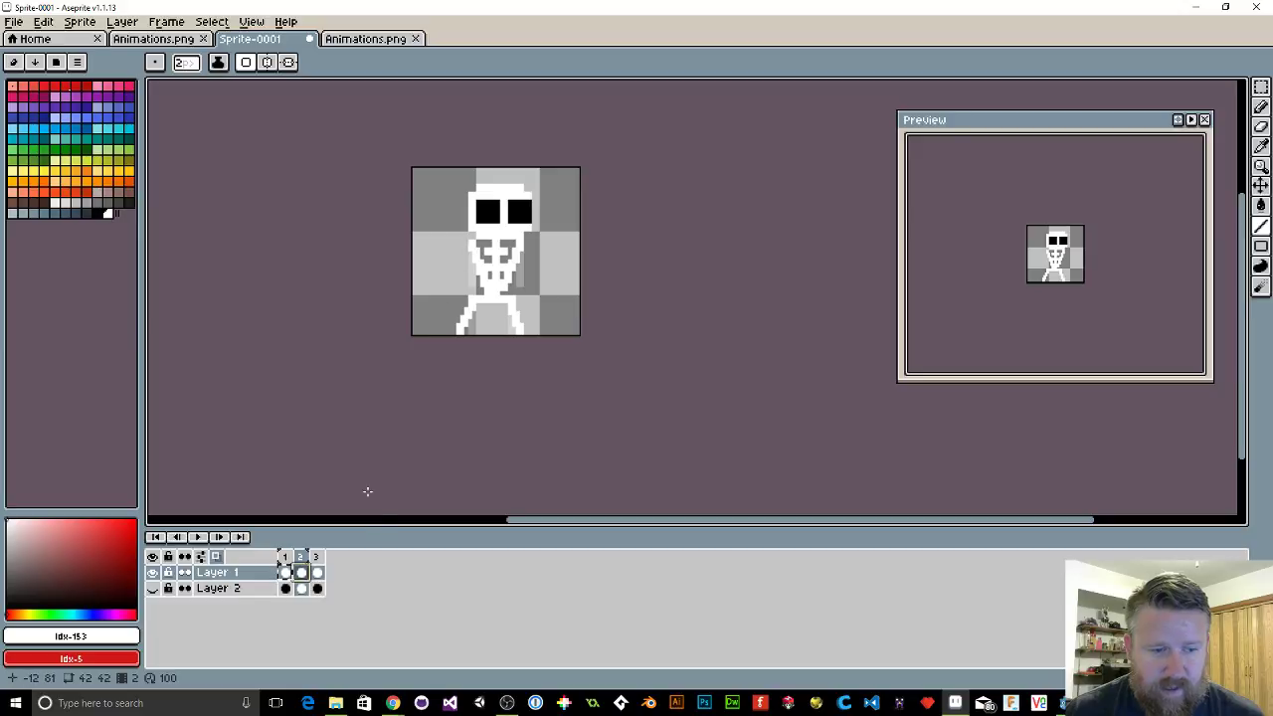
# Step: Replace the Layer 1 drawing in frame 2 with a copy of the straight standing pose from frame 1
pyautogui.click(285, 560)
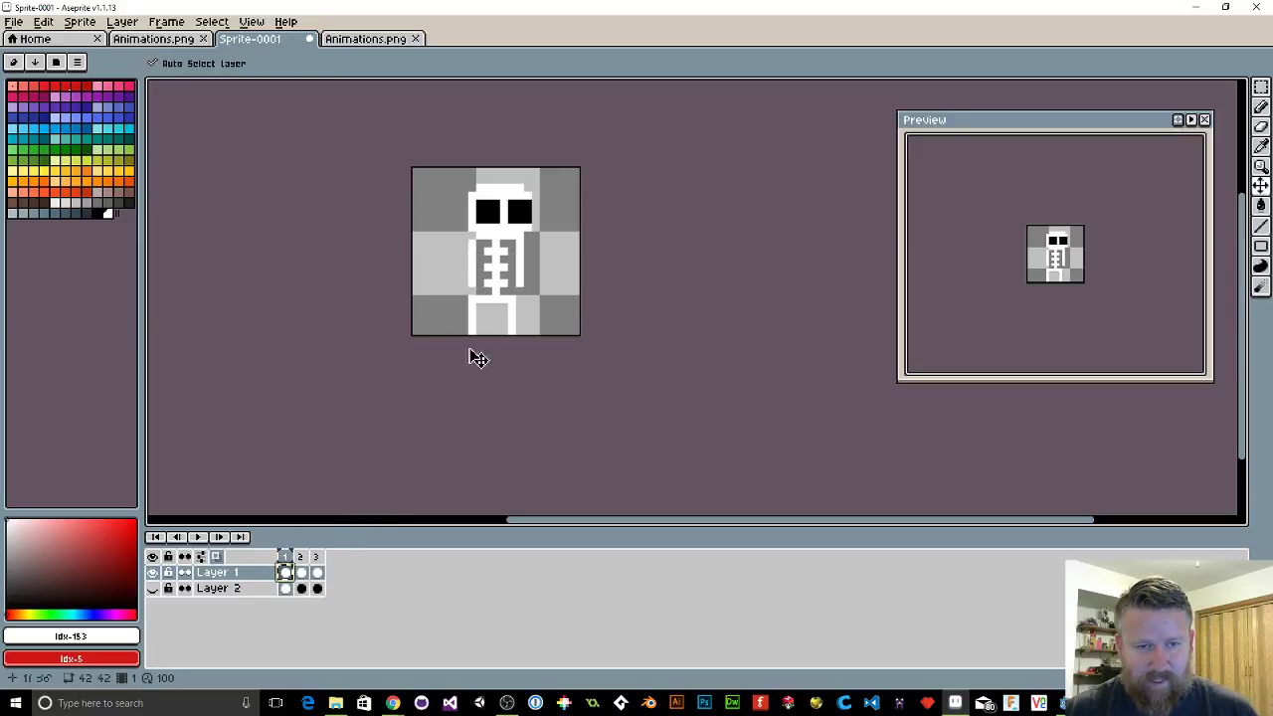
pyautogui.click(308, 573)
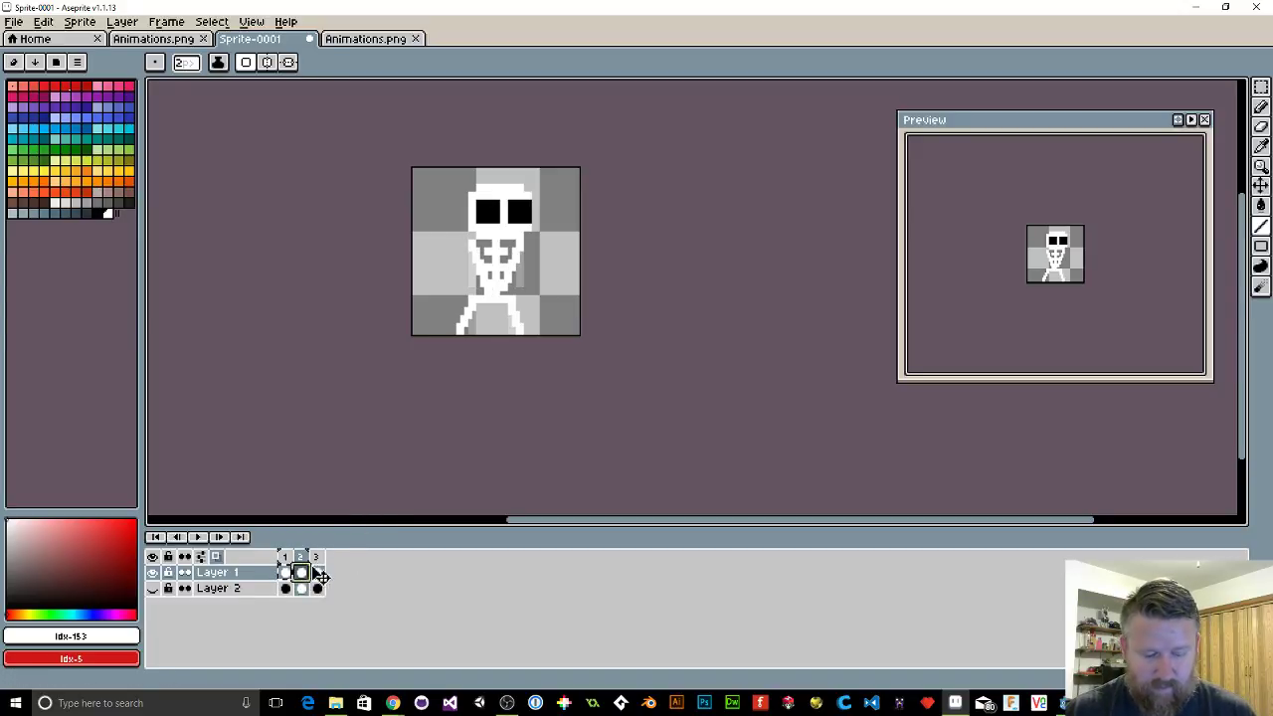
pyautogui.click(317, 574)
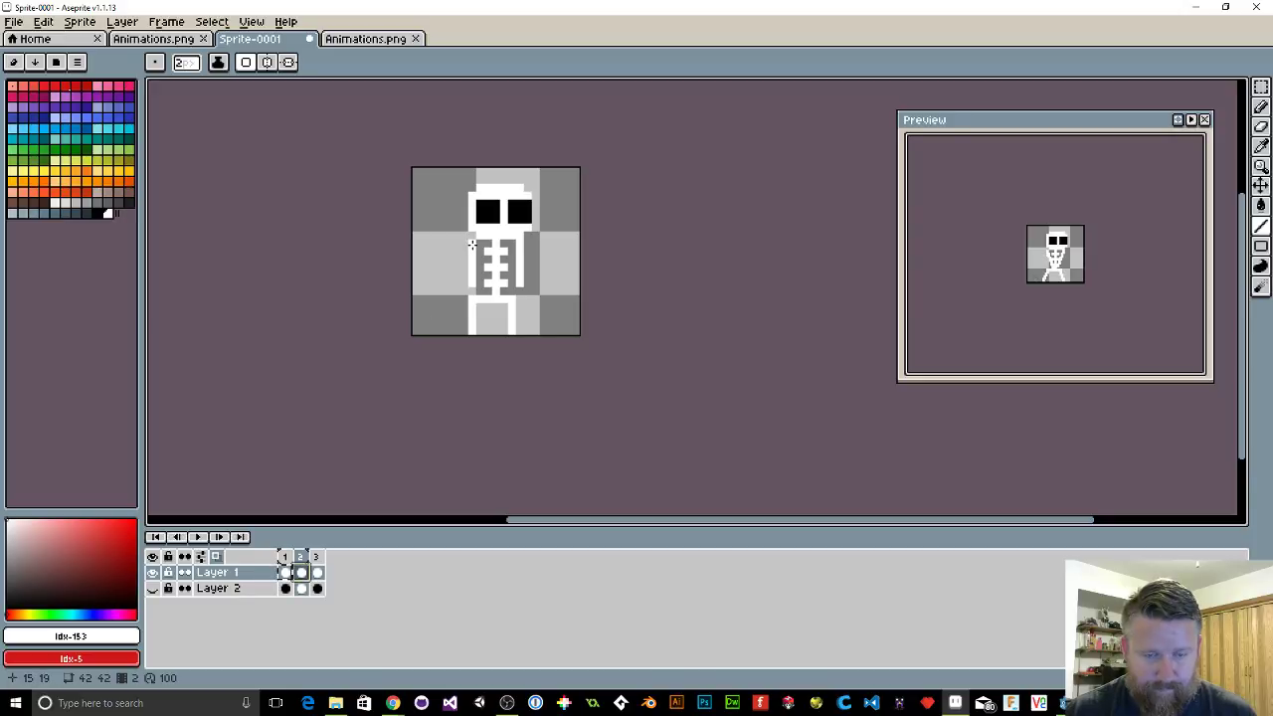
# Step: Erase both of the skeleton's arms in frame 2, keeping the ribs intact
pyautogui.press('e')
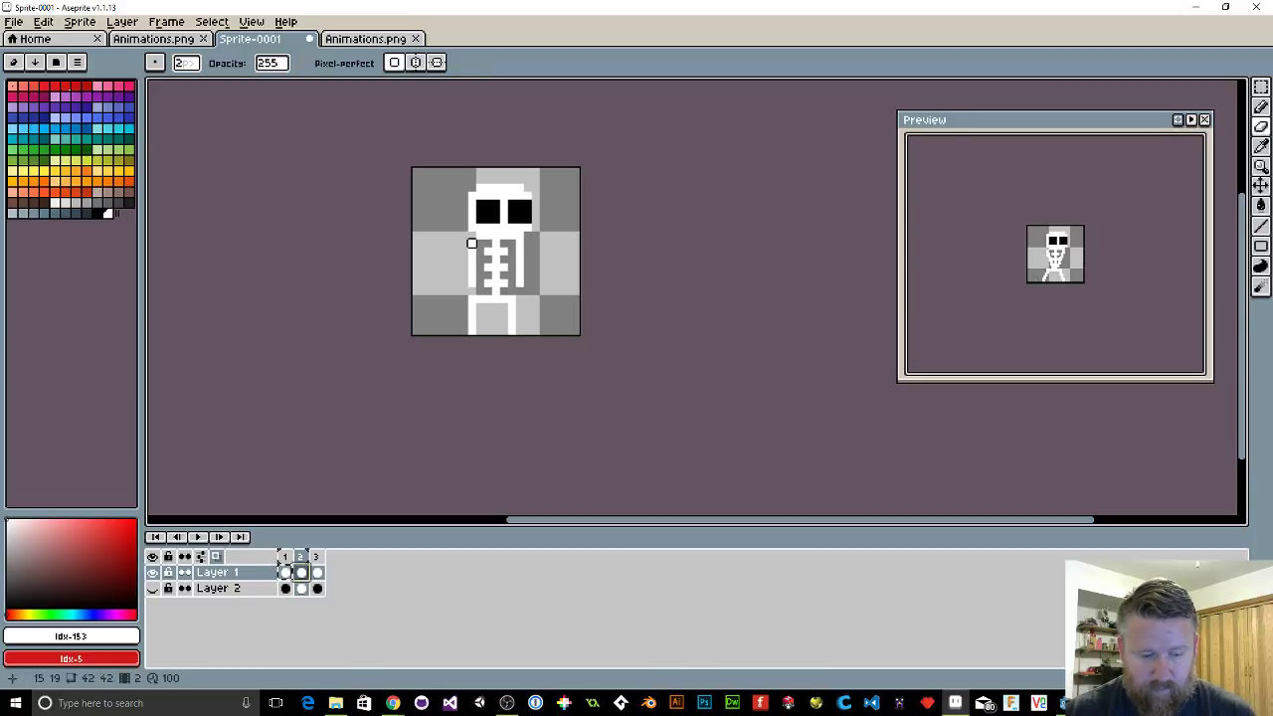
pyautogui.moveTo(471, 242); pyautogui.dragTo(473, 288)
pyautogui.hotkey('ctrl', 'z')
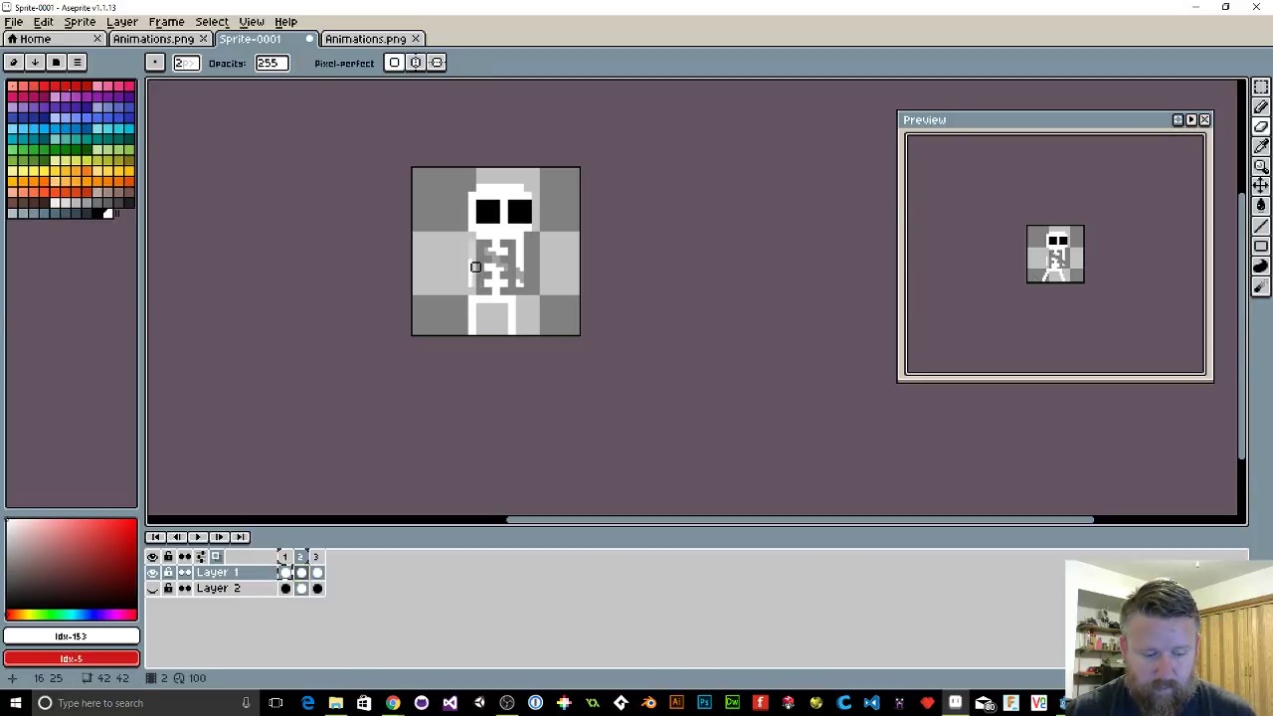
pyautogui.press('v')
pyautogui.press('e')
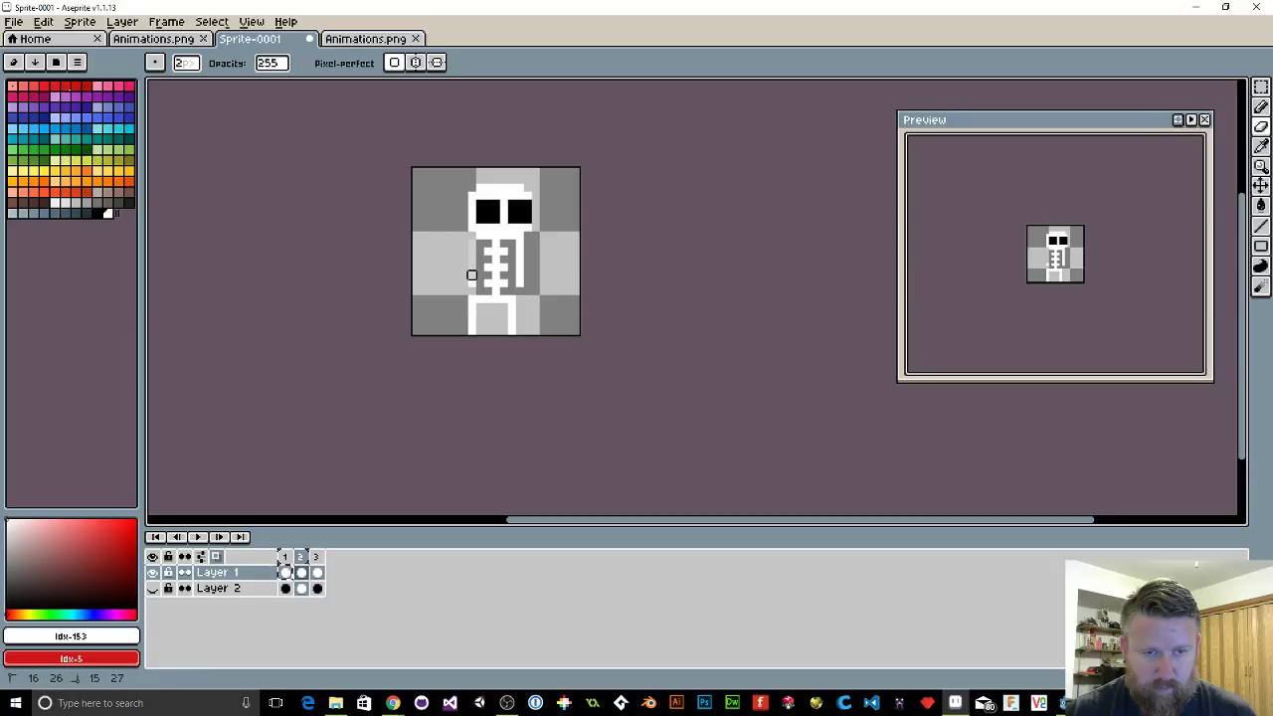
pyautogui.moveTo(515, 243); pyautogui.dragTo(523, 279)
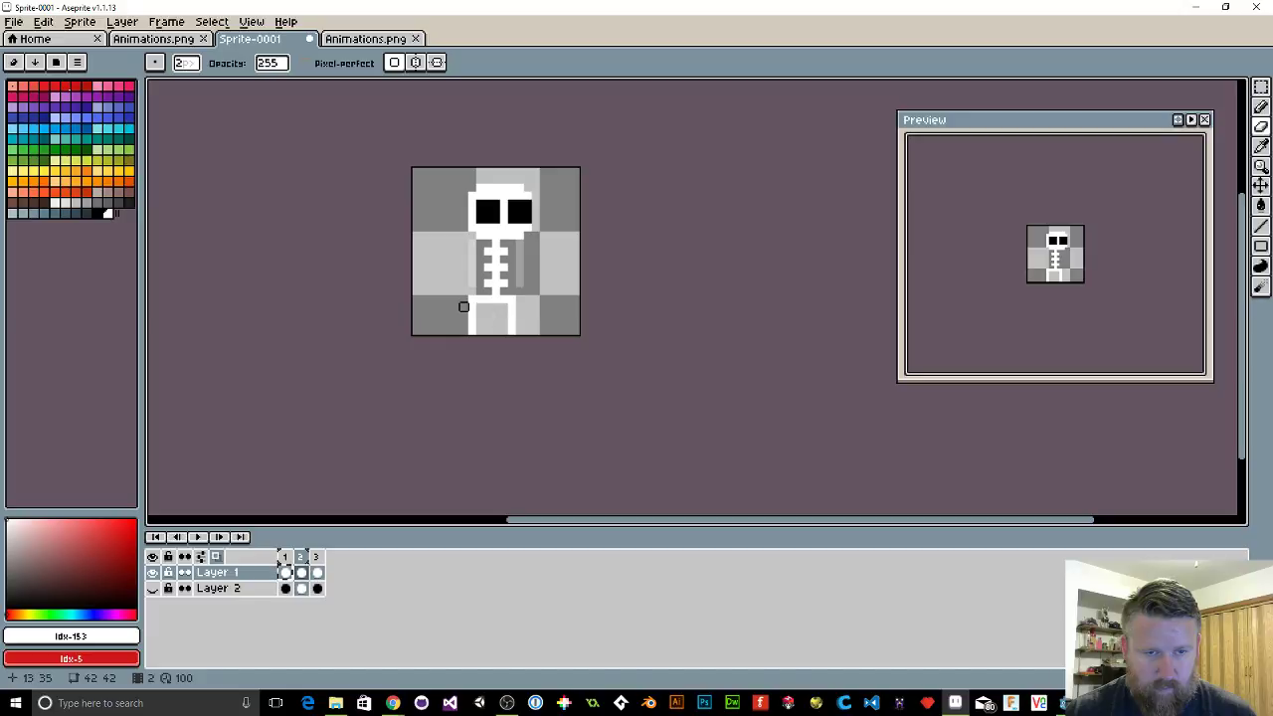
# Step: Erase both of the skeleton's legs below the pelvis in frame 2
pyautogui.moveTo(463, 306); pyautogui.dragTo(515, 306)
pyautogui.press('v')
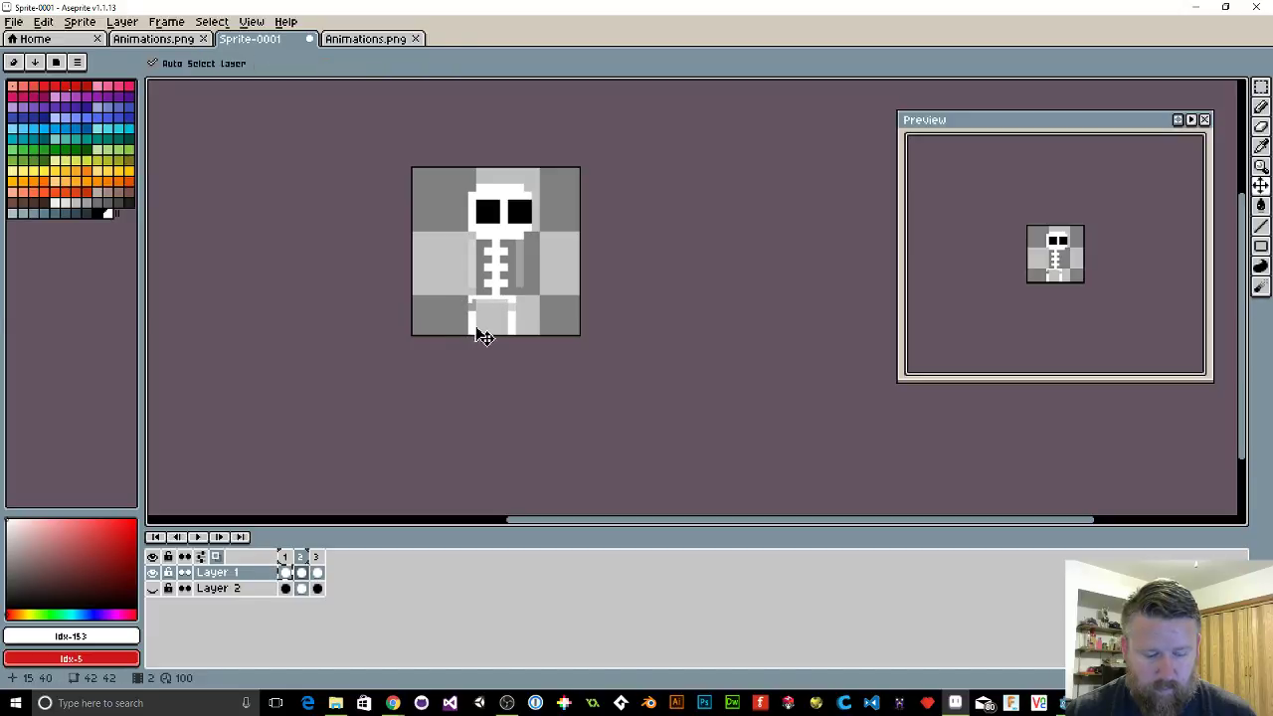
pyautogui.press('e')
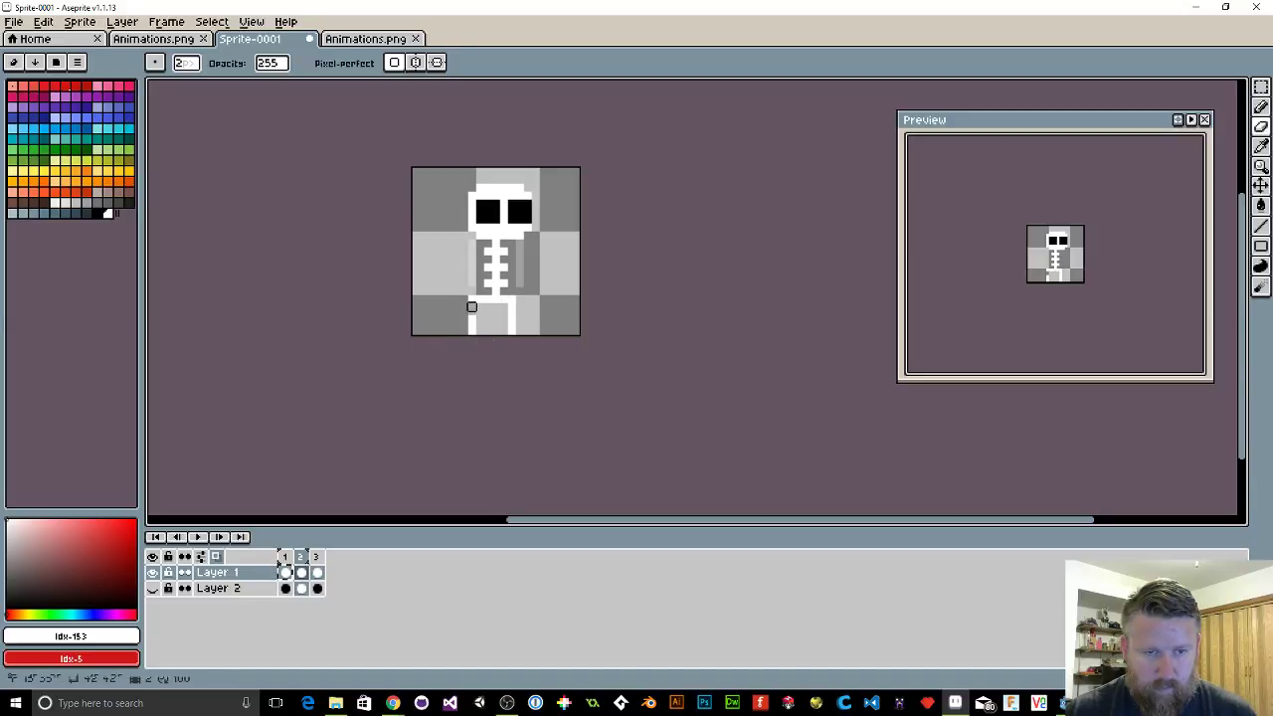
pyautogui.moveTo(472, 310); pyautogui.dragTo(470, 343)
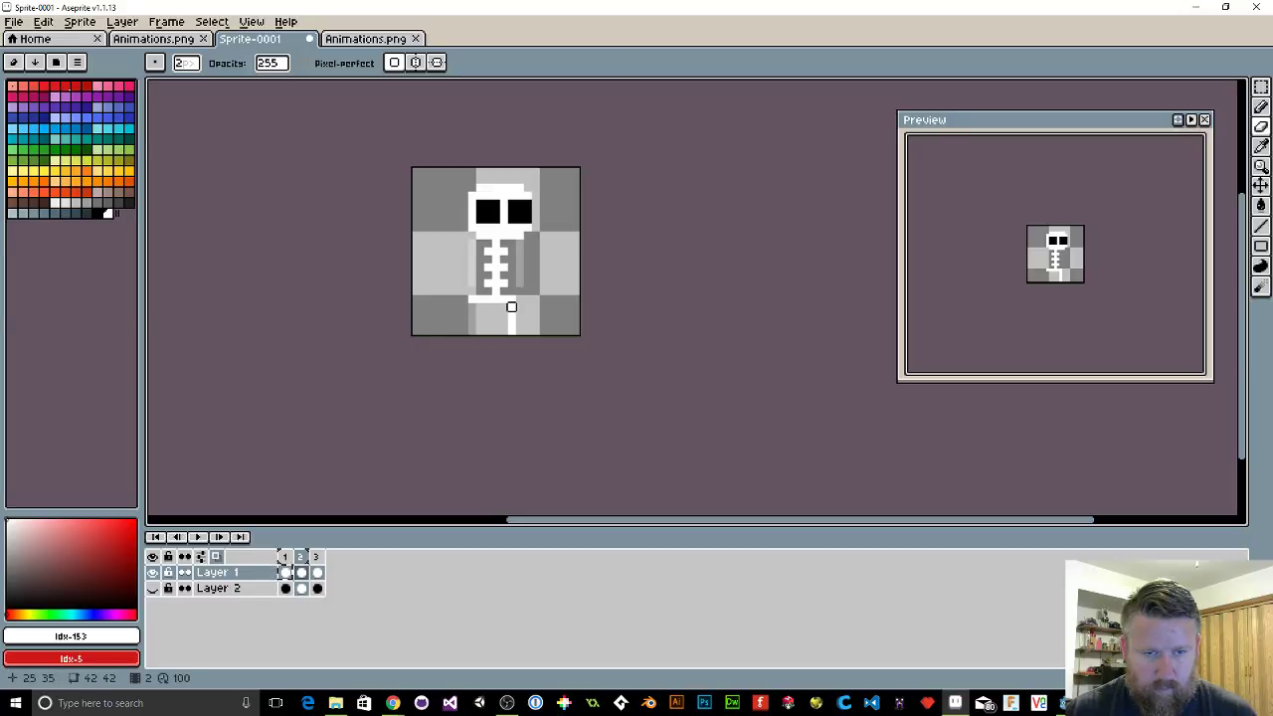
pyautogui.moveTo(511, 306); pyautogui.dragTo(507, 339)
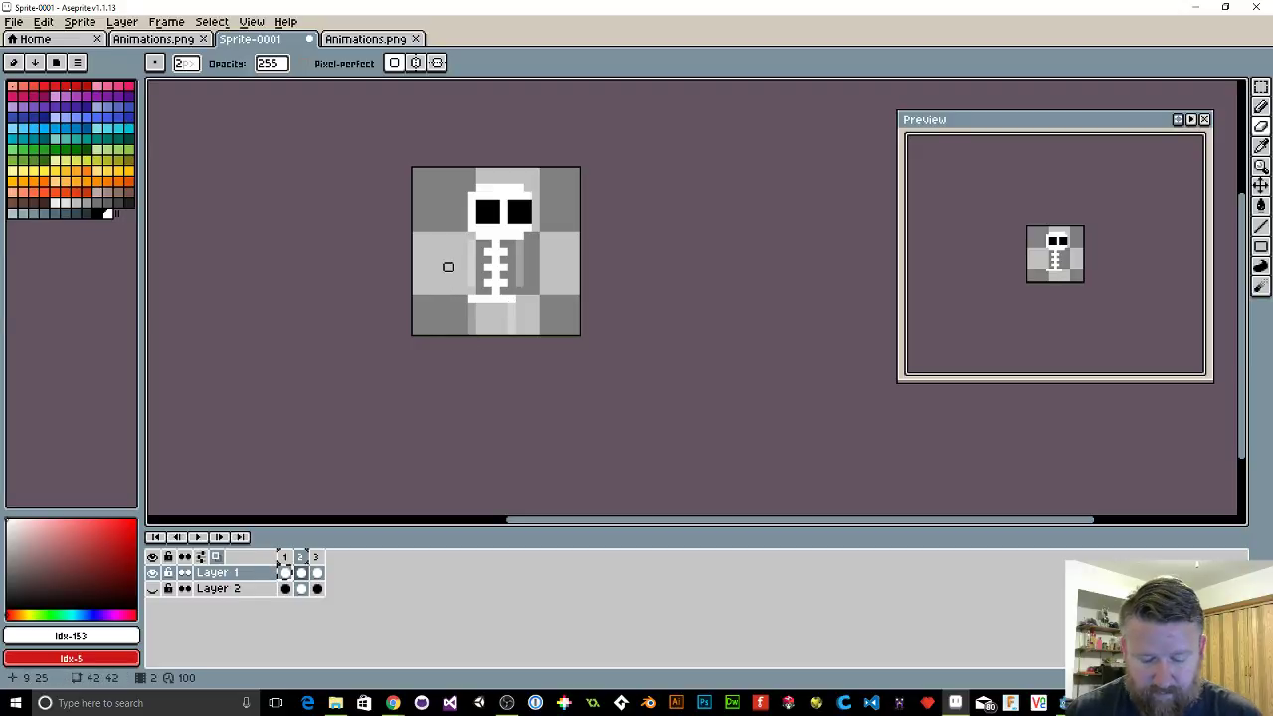
# Step: Draw white 2-pixel lines in frame 2 for both arms slanting slightly outward and both legs slanting toward the canvas's left side
pyautogui.press('l')
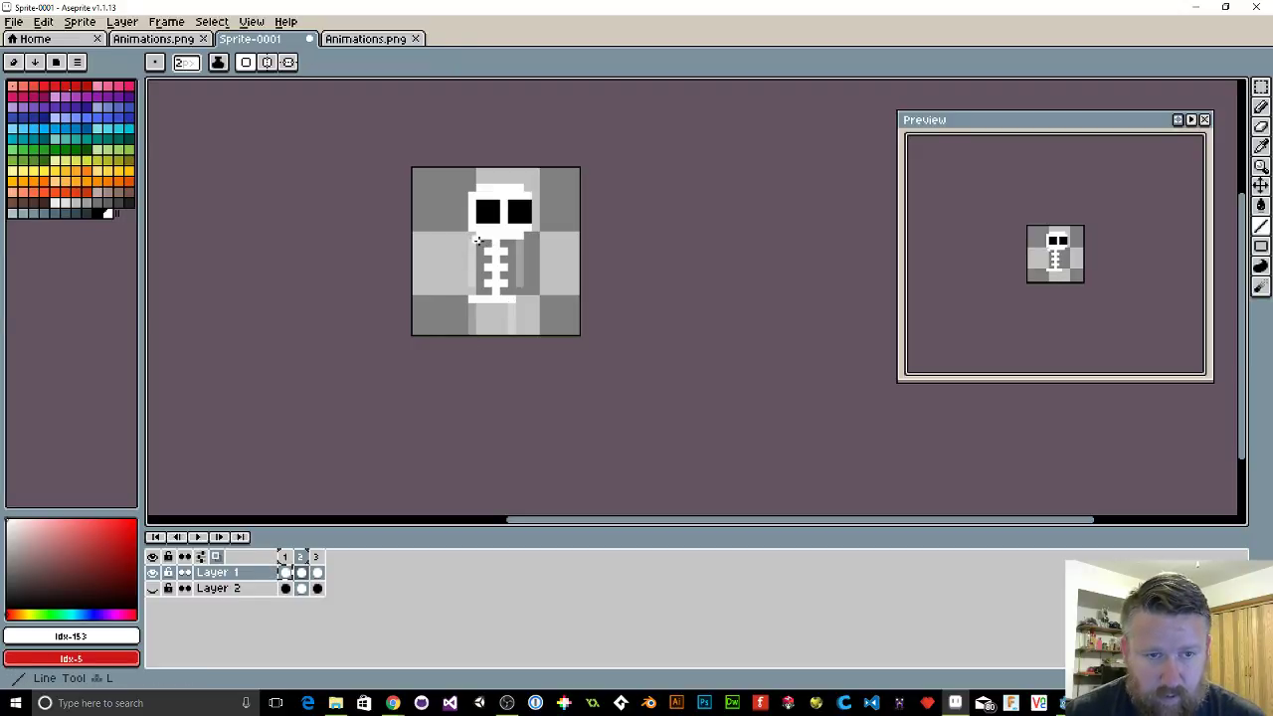
pyautogui.moveTo(472, 242); pyautogui.dragTo(467, 334)
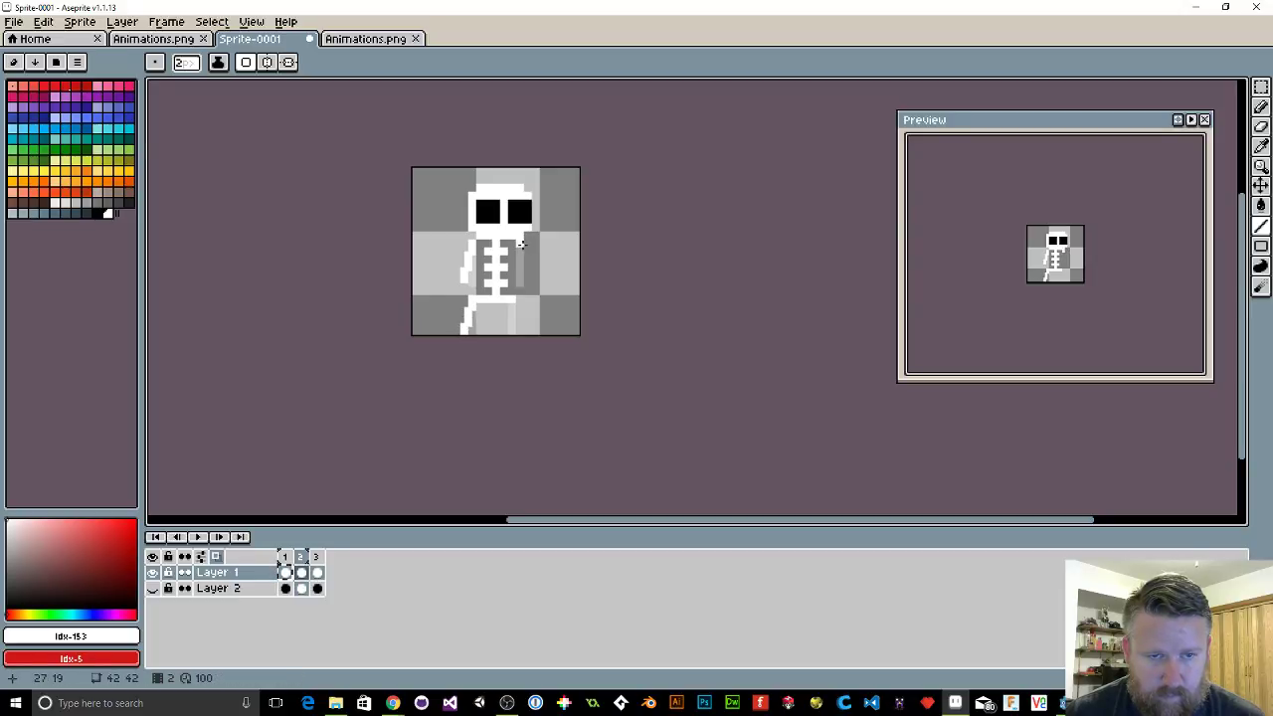
pyautogui.moveTo(521, 244)
pyautogui.mouseDown()
pyautogui.moveTo(528, 289)
pyautogui.moveTo(500, 333)
pyautogui.mouseUp()
# Step: Compare frame 3 with the redrawn frame 2 and play the animation to check the motion
pyautogui.click(317, 573)
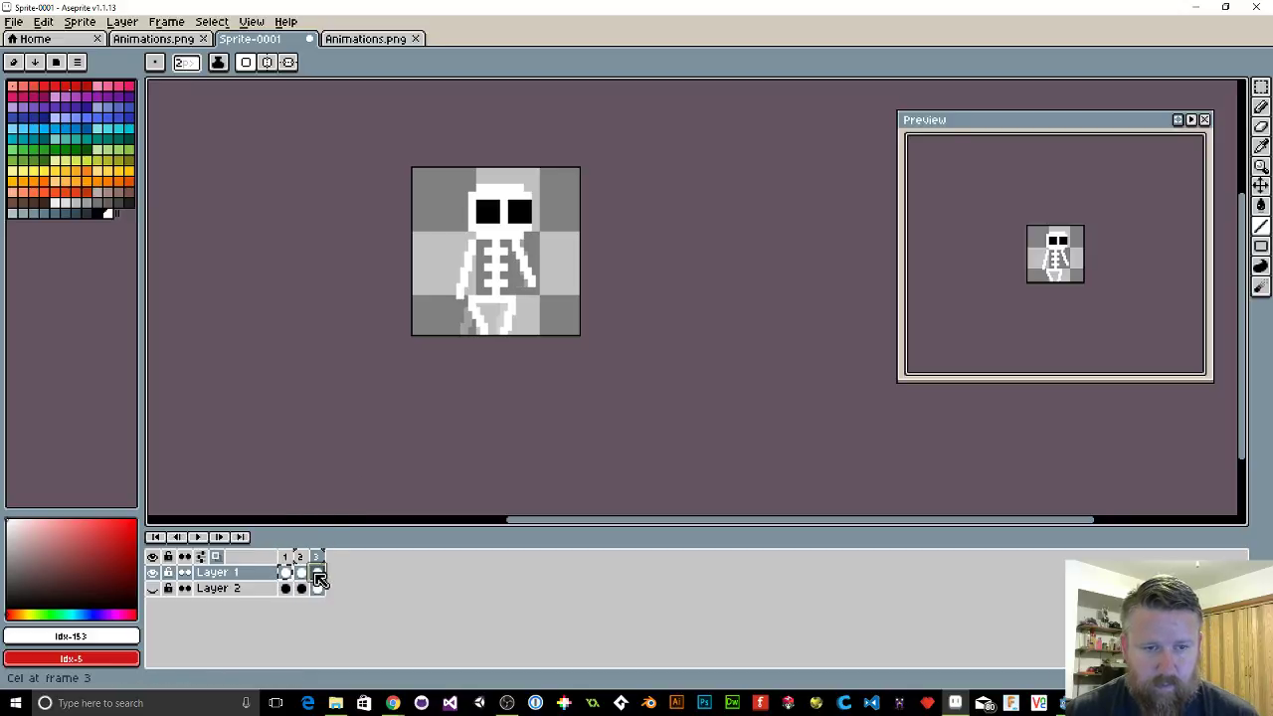
pyautogui.click(197, 537)
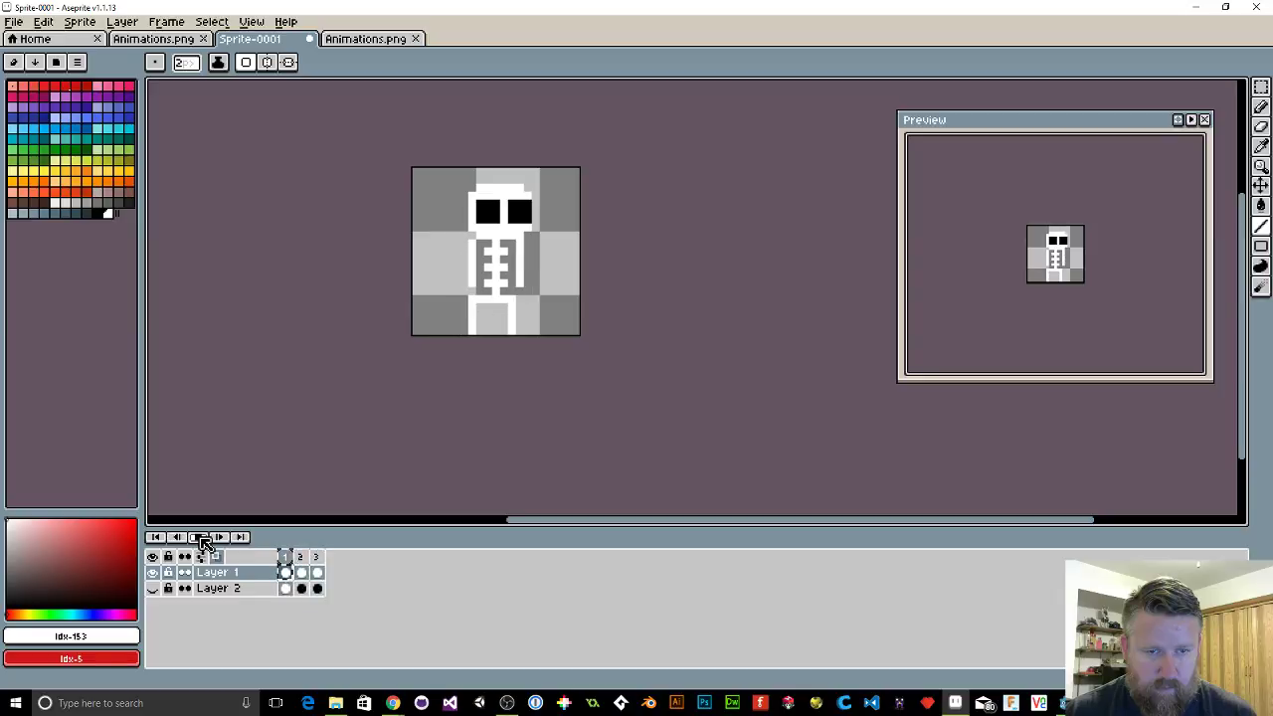
pyautogui.click(197, 537)
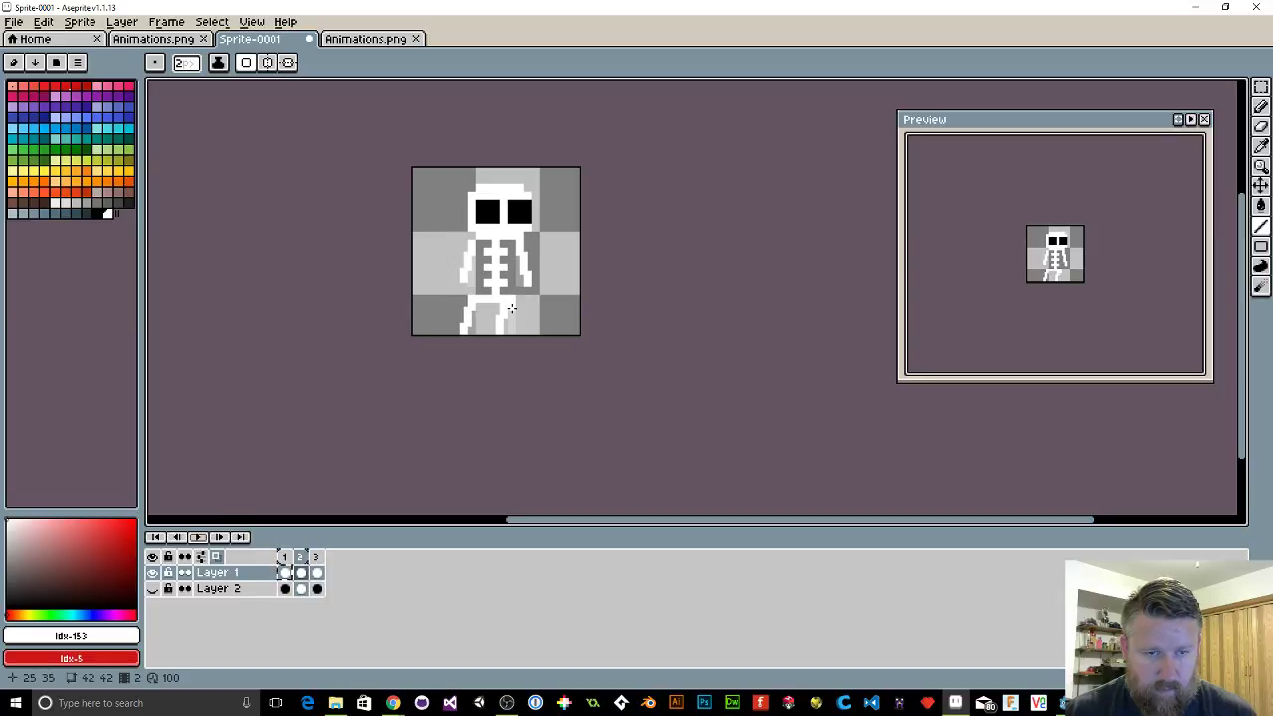
# Step: Erase both outward-slanting arms of the skeleton in frame 3
pyautogui.click(323, 574)
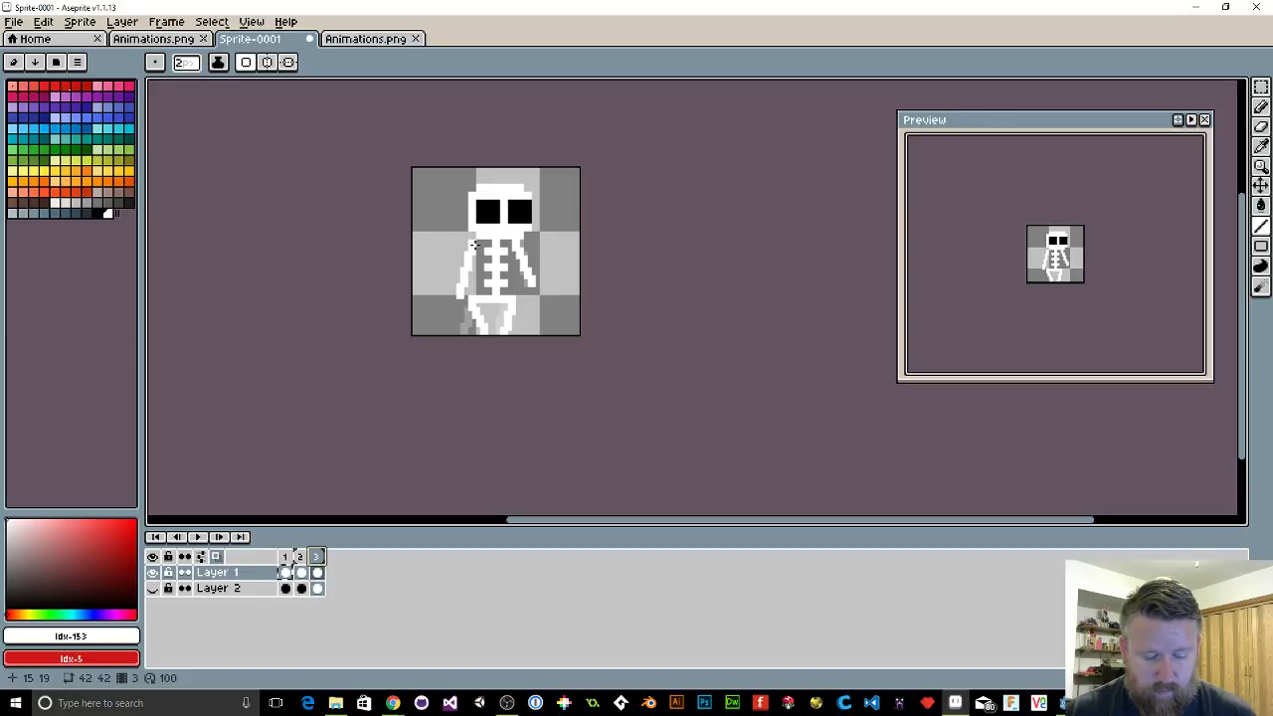
pyautogui.press('b')
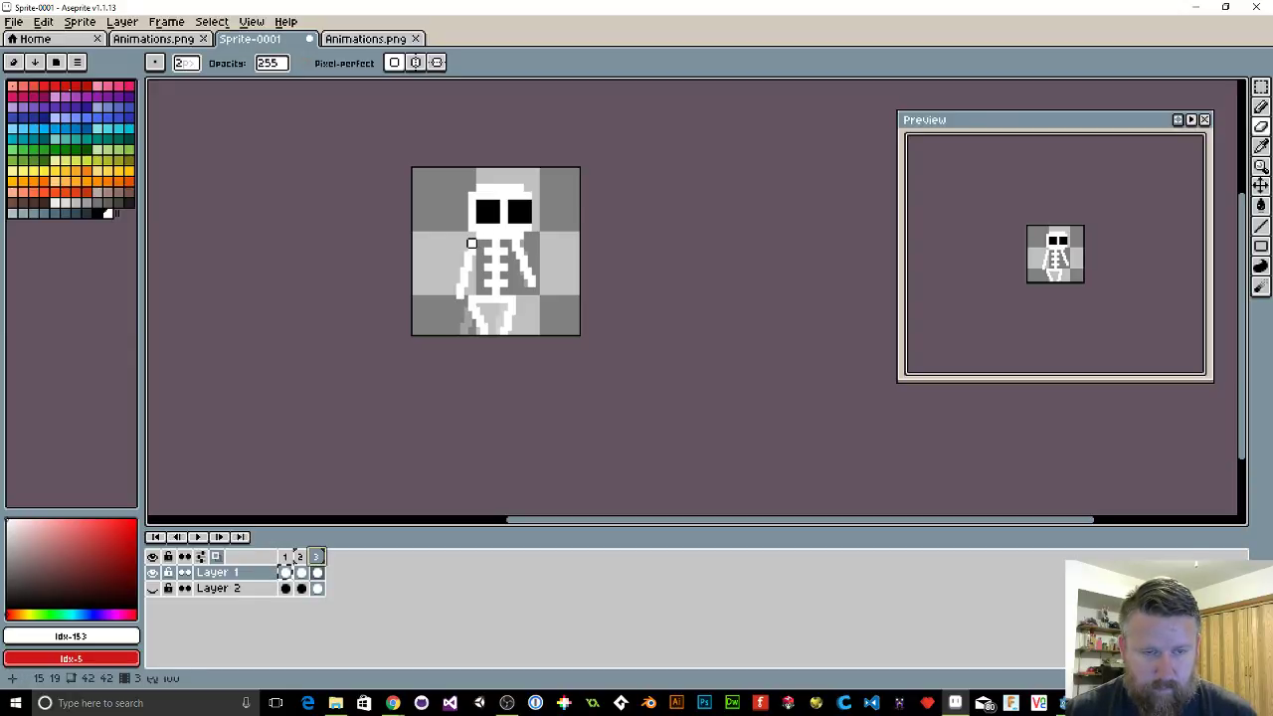
pyautogui.moveTo(471, 242); pyautogui.dragTo(471, 279)
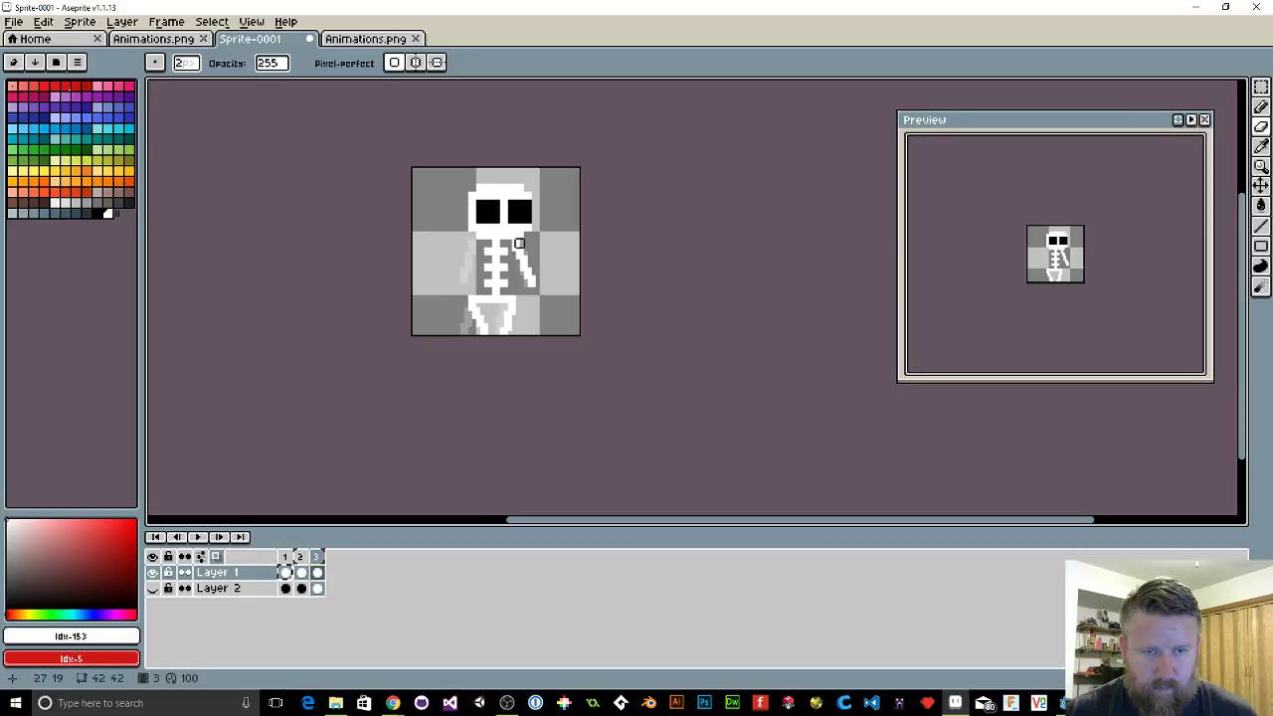
pyautogui.moveTo(515, 243); pyautogui.dragTo(530, 277)
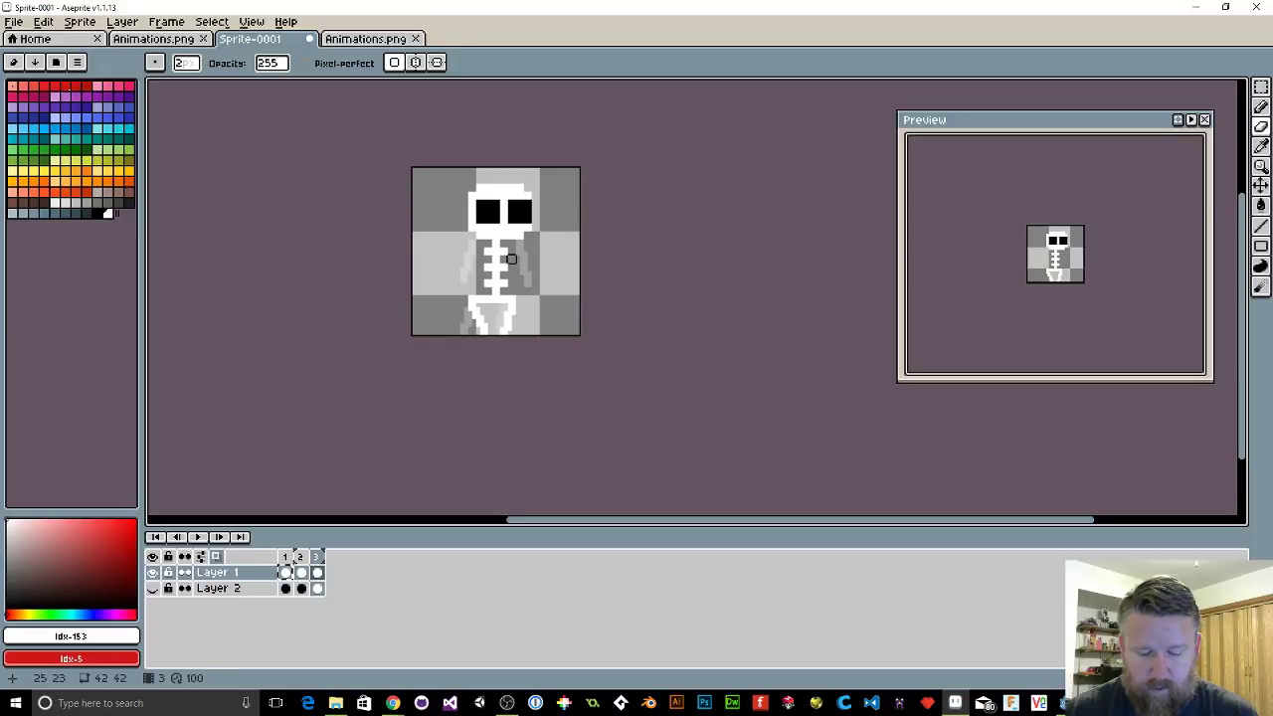
# Step: Redraw the arms in frame 3 closer to the ribs with the Line tool, slanting the right-hand one inward
pyautogui.press('e')
pyautogui.click(472, 244)
pyautogui.moveTo(471, 243); pyautogui.dragTo(473, 282)
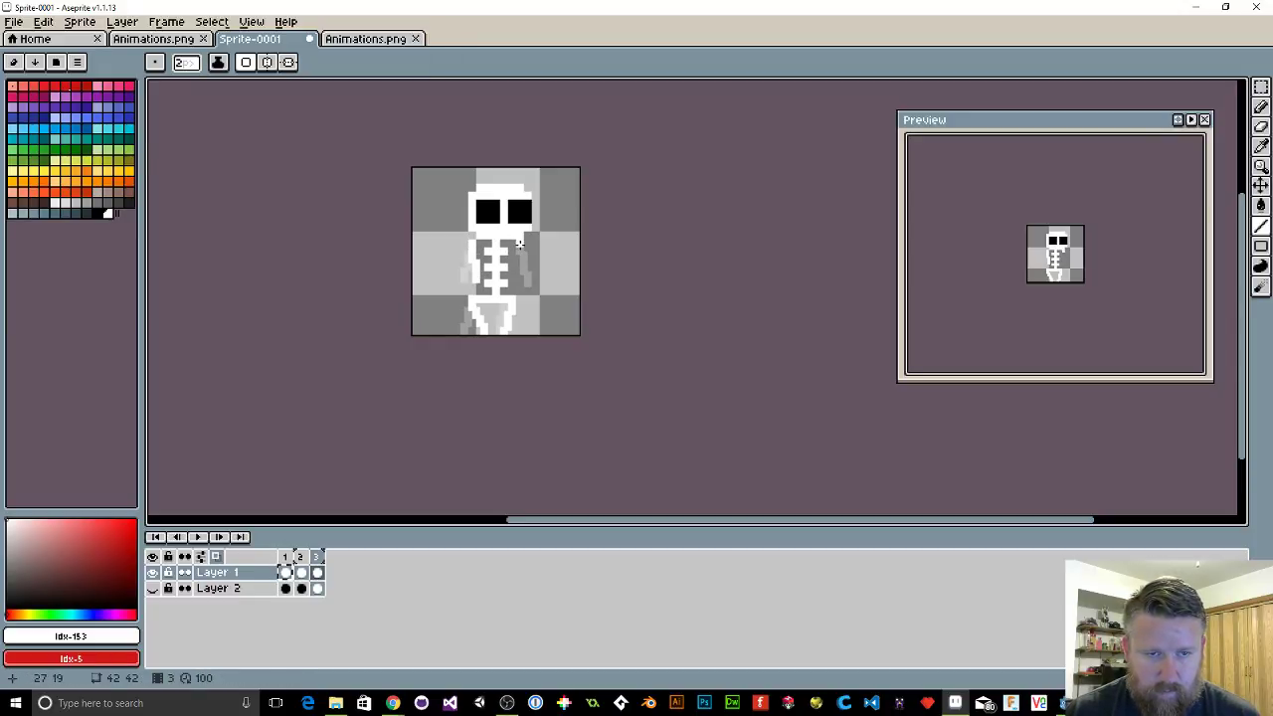
pyautogui.moveTo(519, 243); pyautogui.dragTo(512, 285)
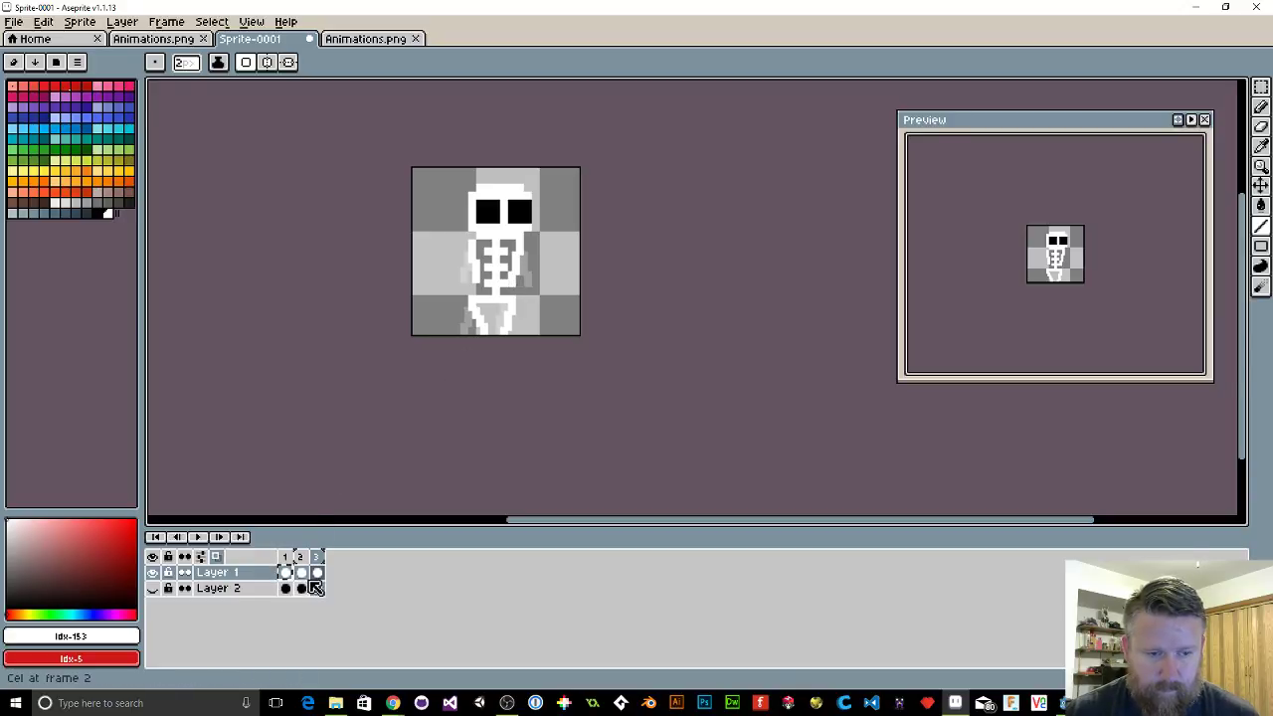
# Step: Play the animation, and redraw the skeleton's right-hand arm in frame 2 closer to the ribs
pyautogui.click(200, 541)
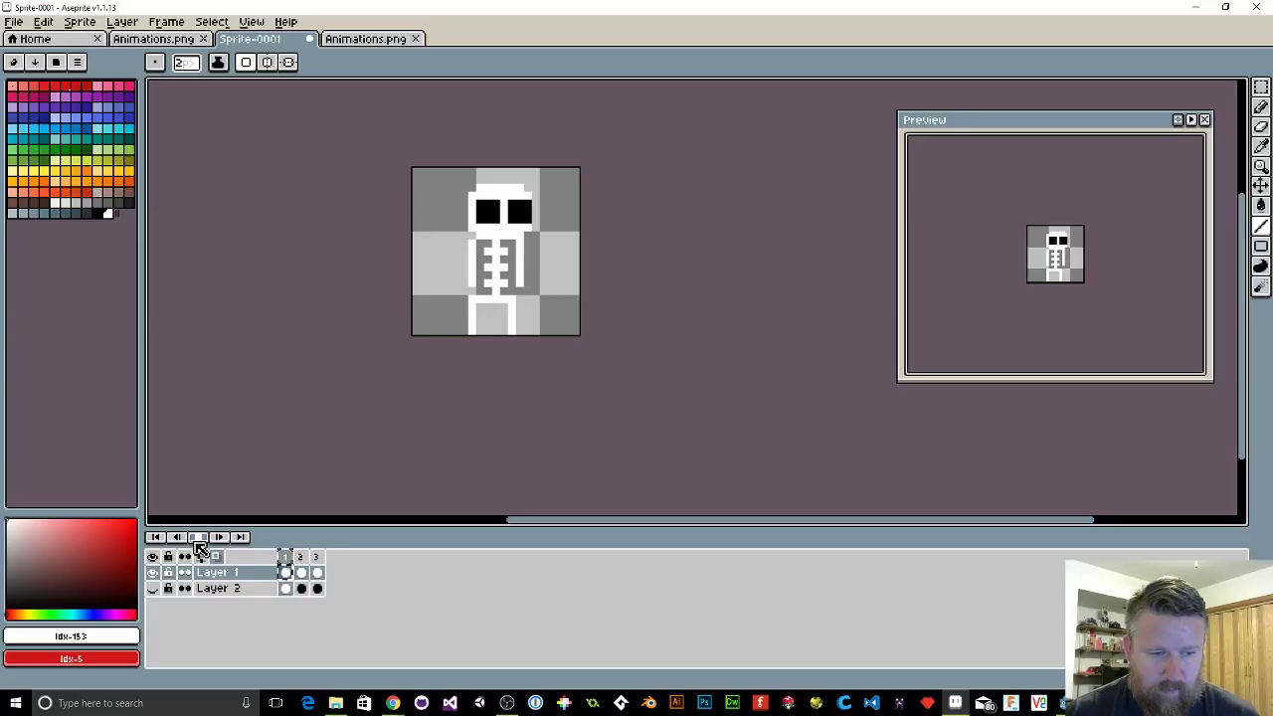
pyautogui.click(286, 556)
pyautogui.click(301, 557)
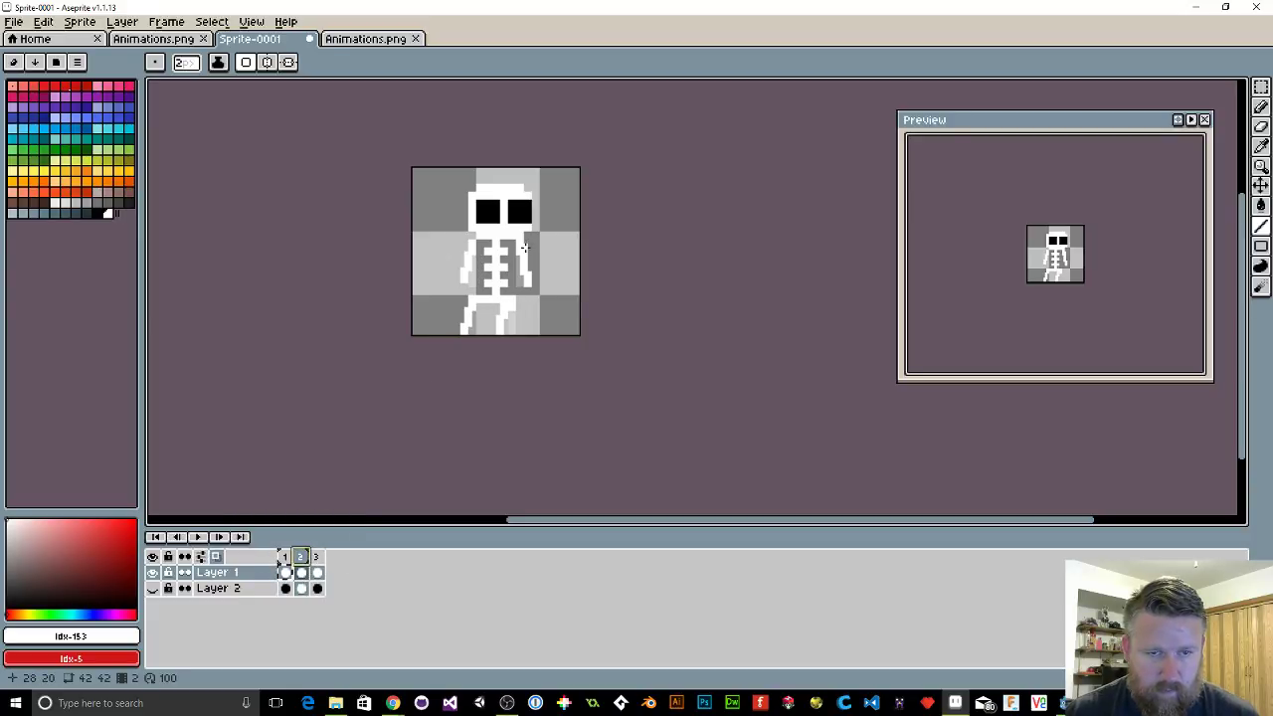
pyautogui.press('b')
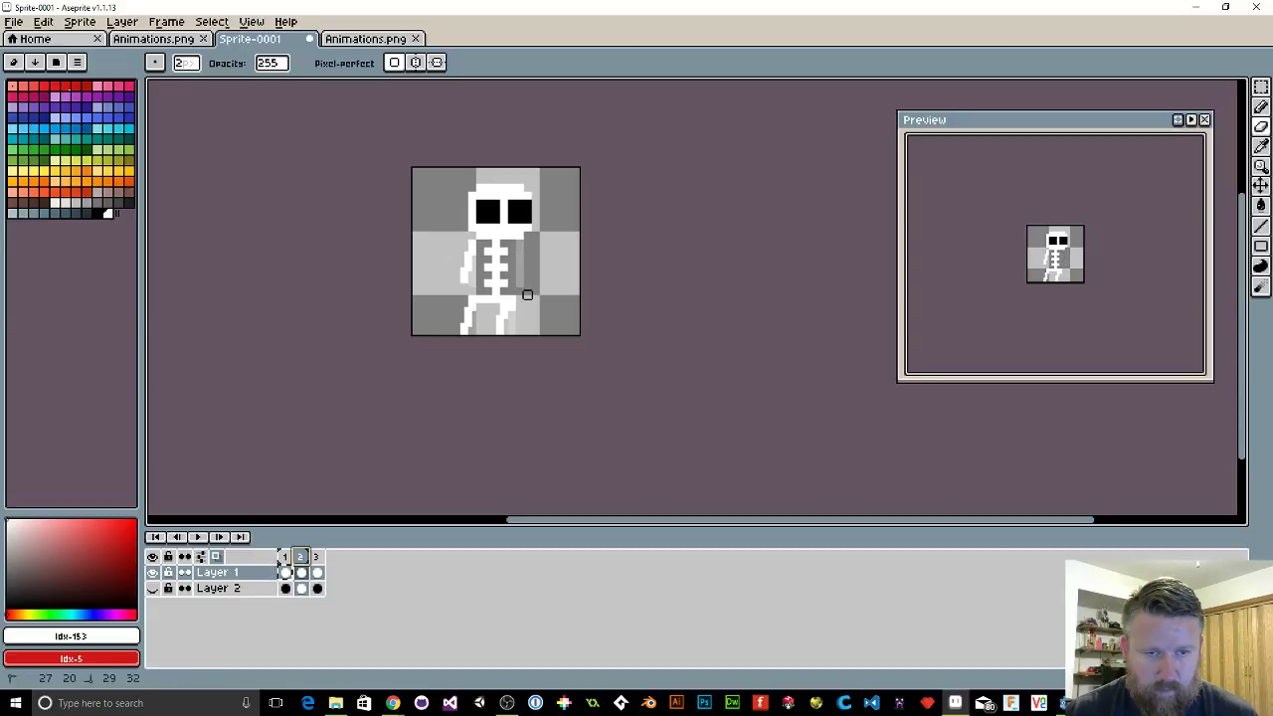
pyautogui.press('e')
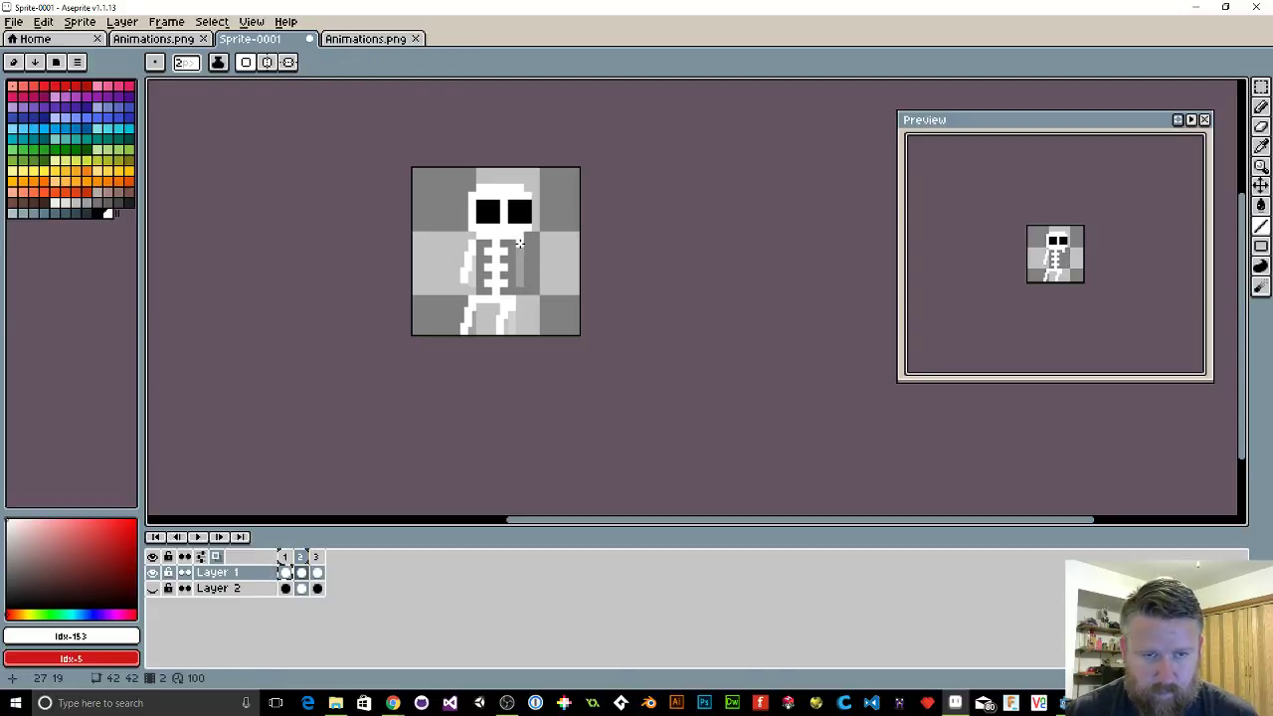
# Step: Add a new frame 4 copied from frame 3 and select its Layer 1 cel
pyautogui.click(319, 559)
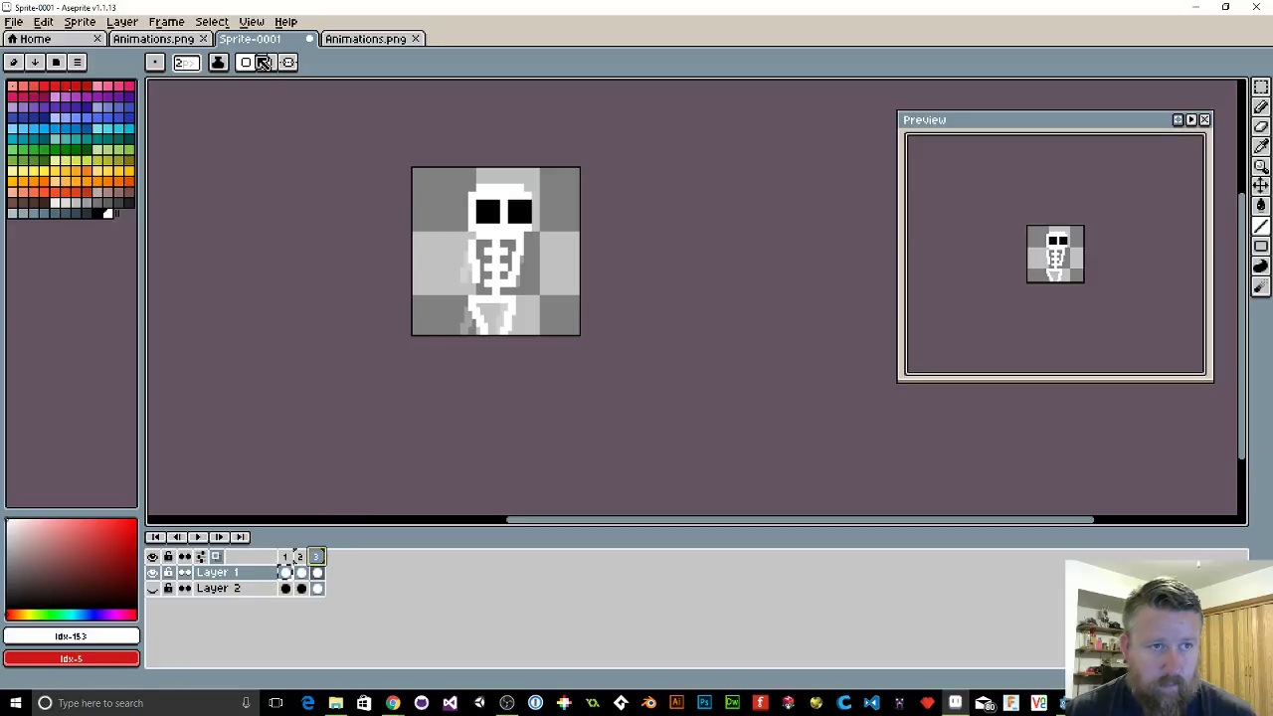
pyautogui.click(175, 22)
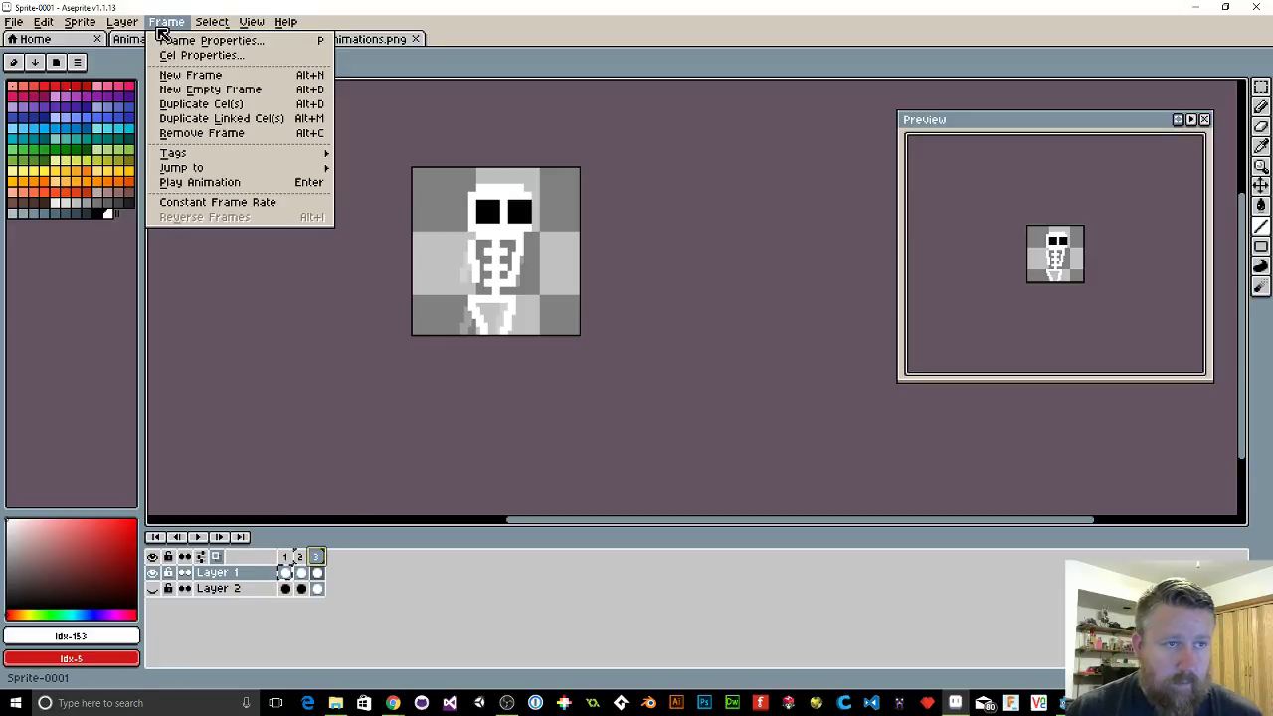
pyautogui.click(196, 80)
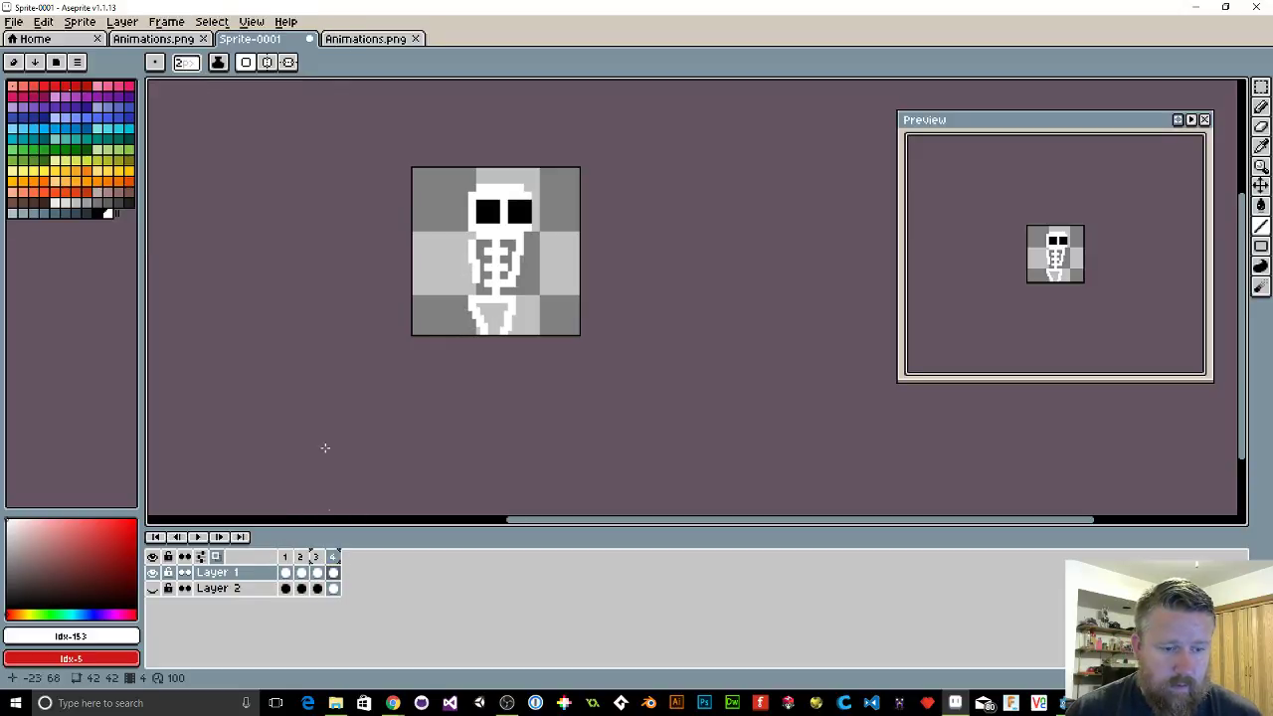
pyautogui.click(334, 574)
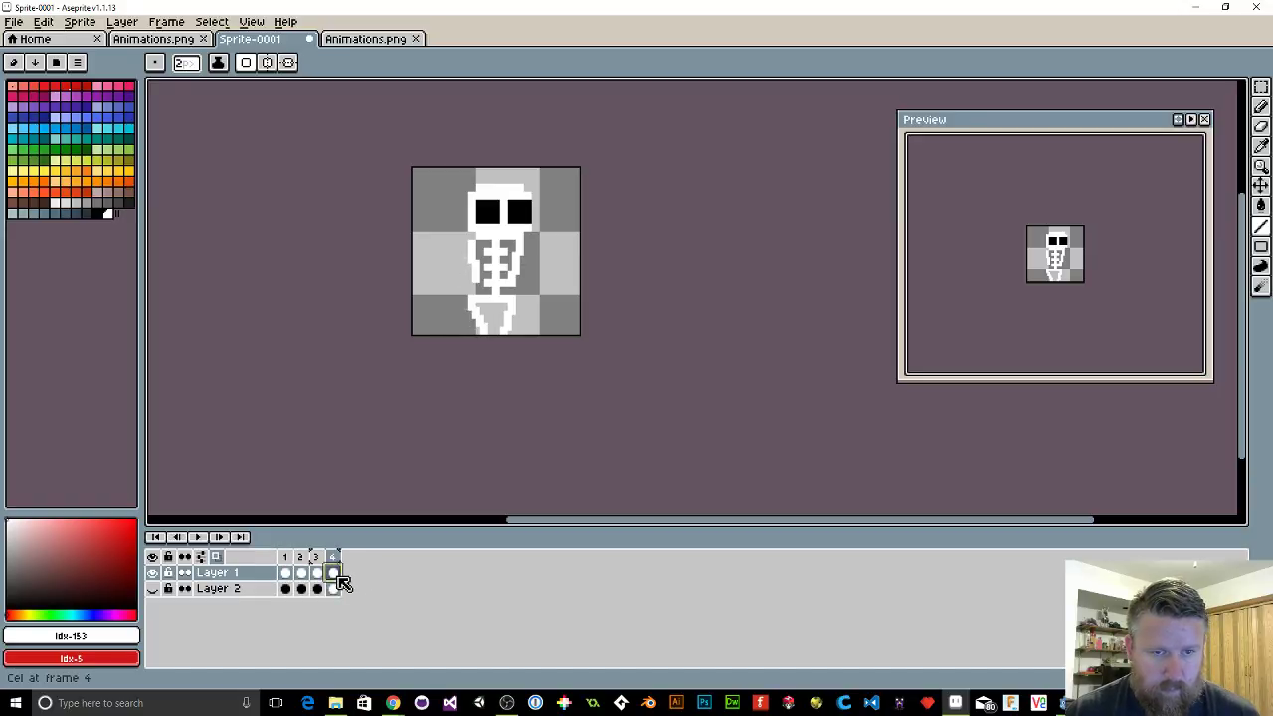
# Step: Erase both arms and both legs of the skeleton in frame 4
pyautogui.press('b')
pyautogui.click(515, 275)
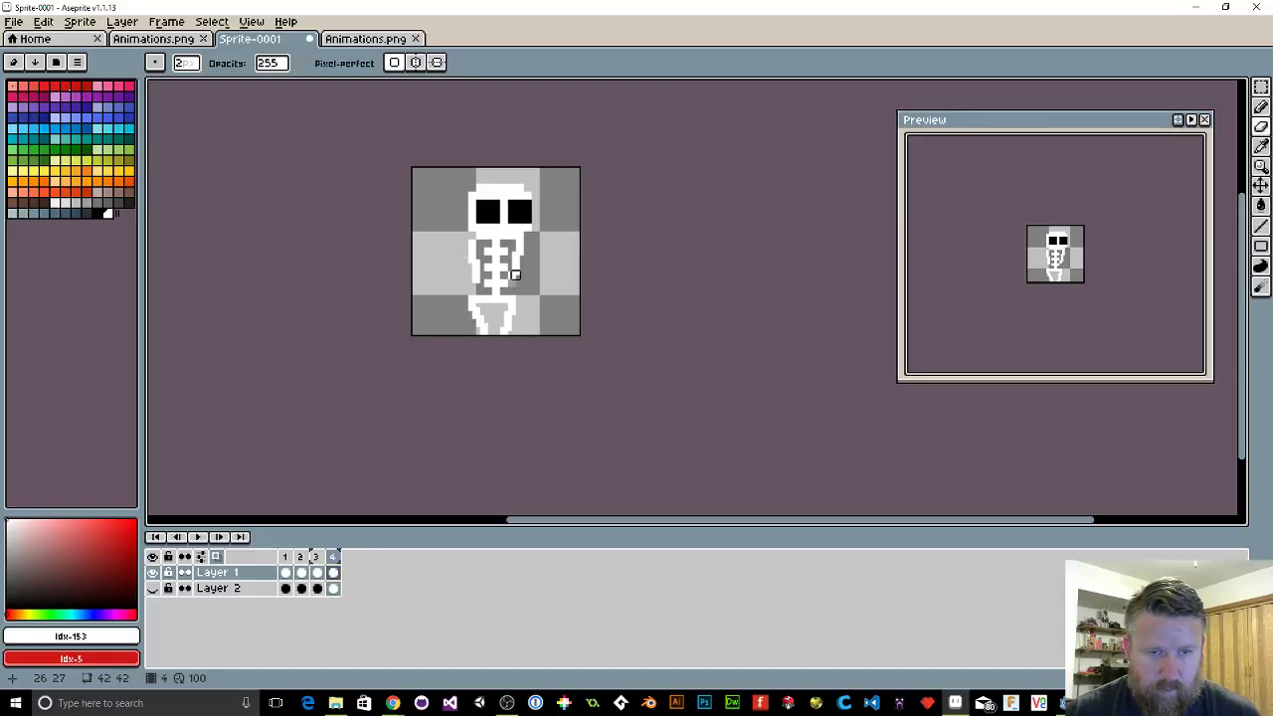
pyautogui.moveTo(523, 263); pyautogui.dragTo(515, 252)
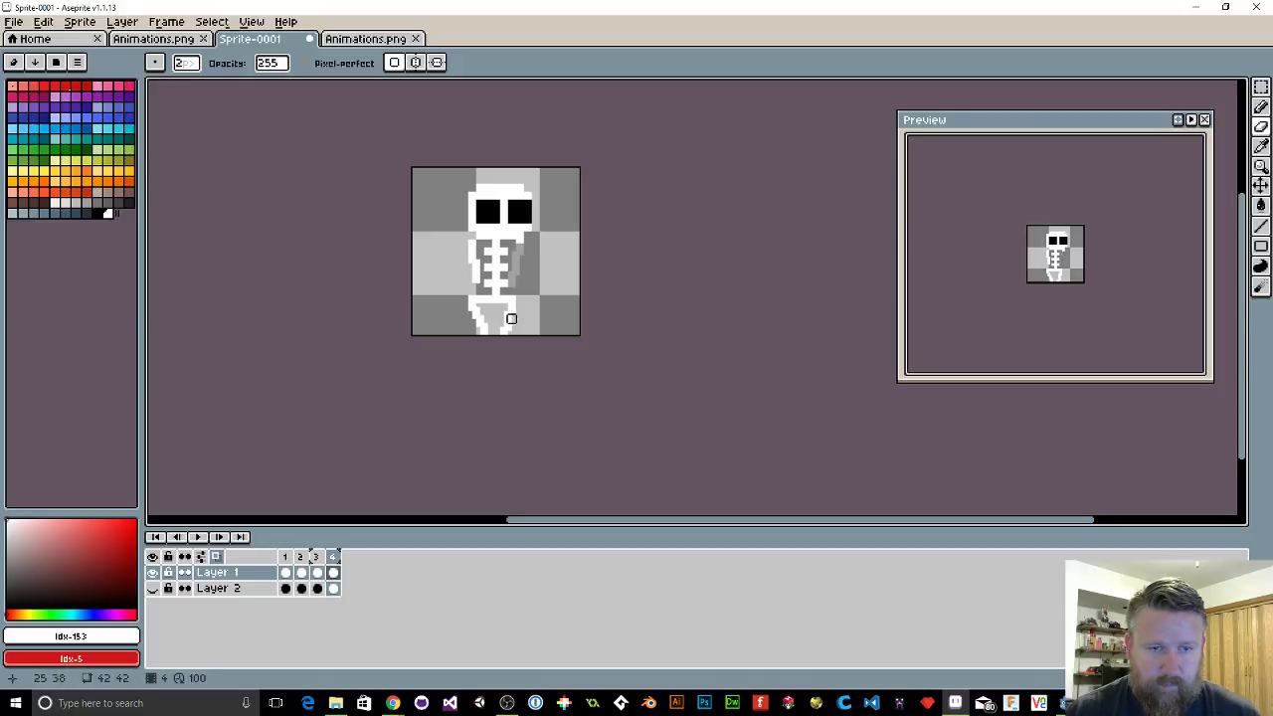
pyautogui.moveTo(503, 322)
pyautogui.mouseDown()
pyautogui.moveTo(500, 332)
pyautogui.moveTo(472, 318)
pyautogui.moveTo(483, 329)
pyautogui.mouseUp()
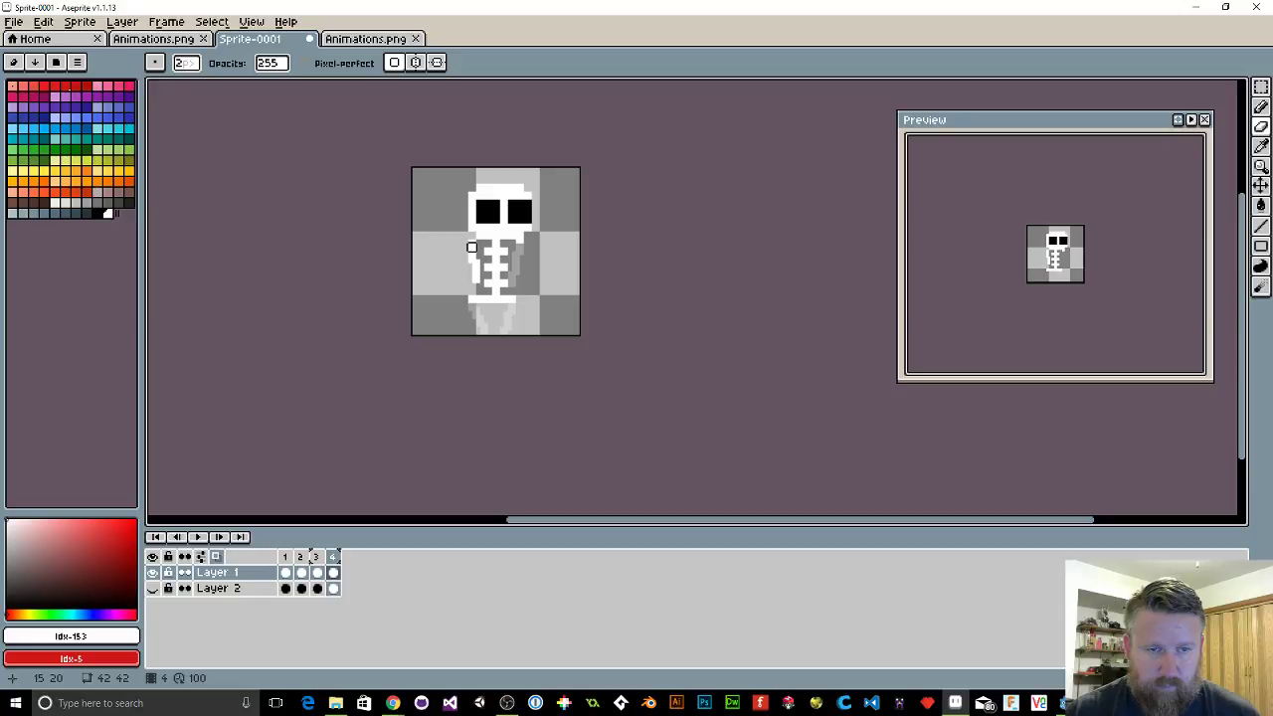
pyautogui.moveTo(471, 243); pyautogui.dragTo(475, 282)
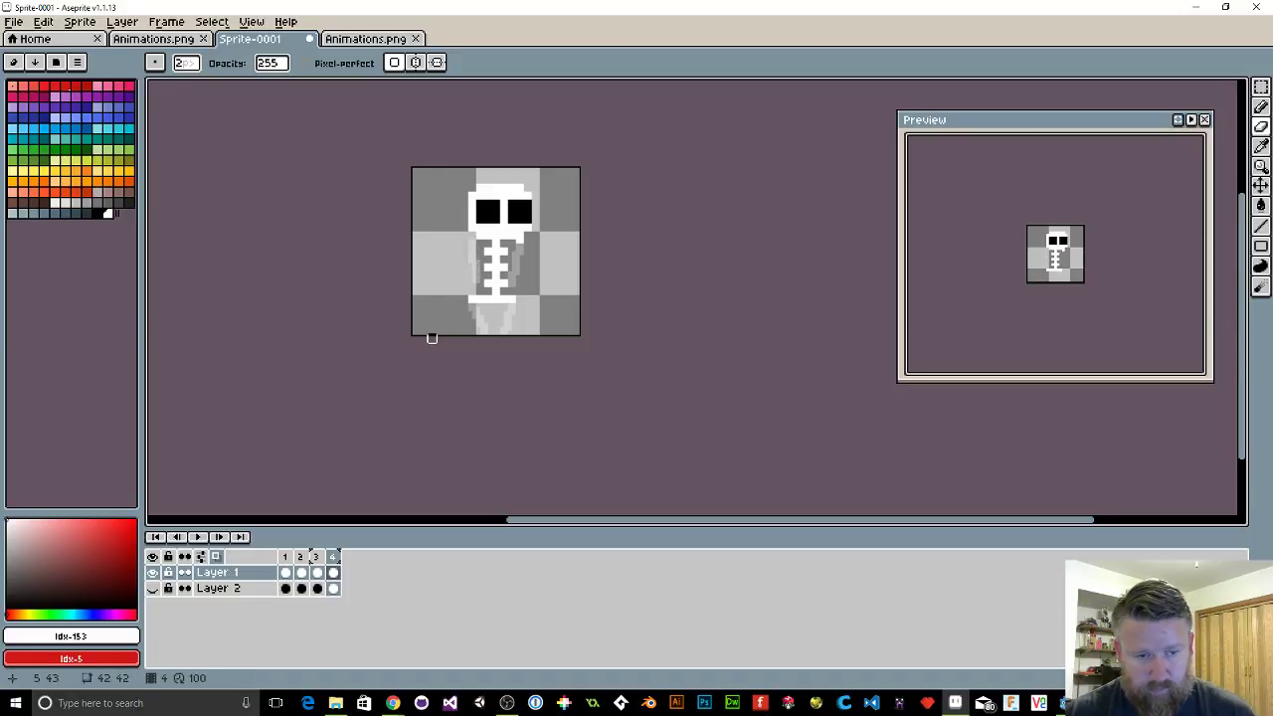
# Step: Draw nearly vertical 2-pixel white lines for both arms and both legs in frame 4, and play the animation
pyautogui.press('e')
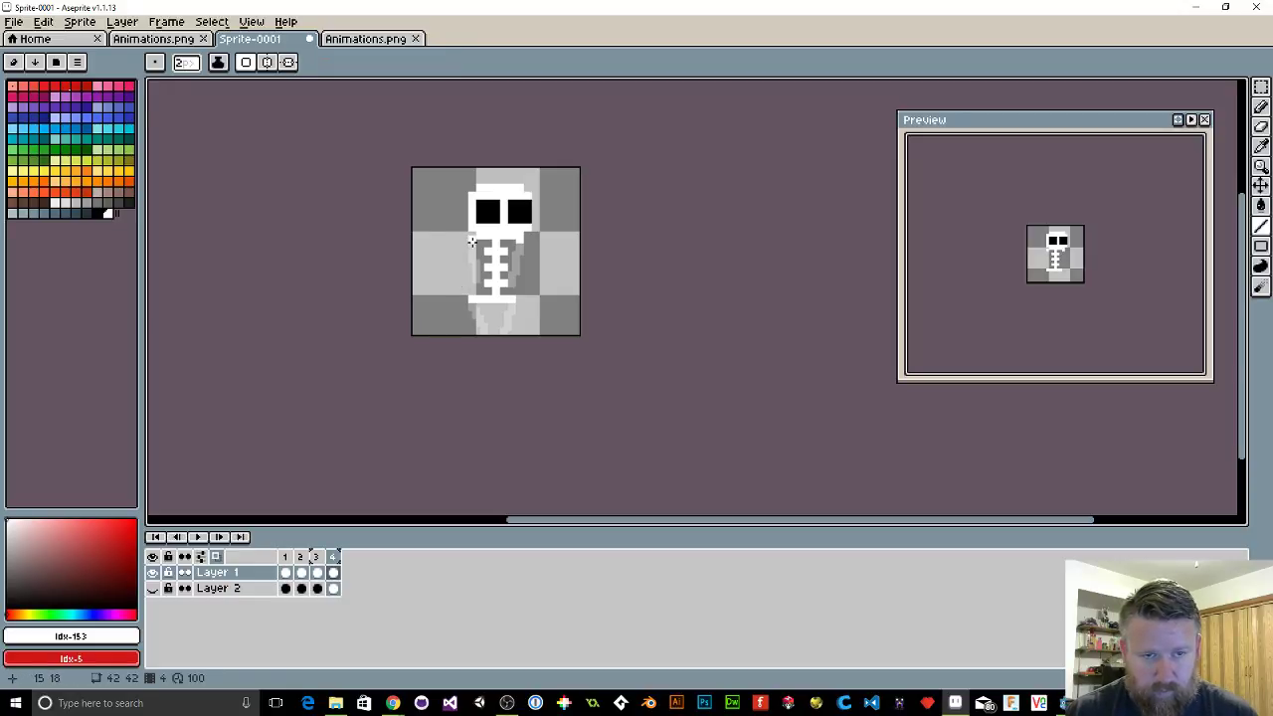
pyautogui.moveTo(472, 243); pyautogui.dragTo(475, 332)
pyautogui.moveTo(519, 244); pyautogui.dragTo(511, 342)
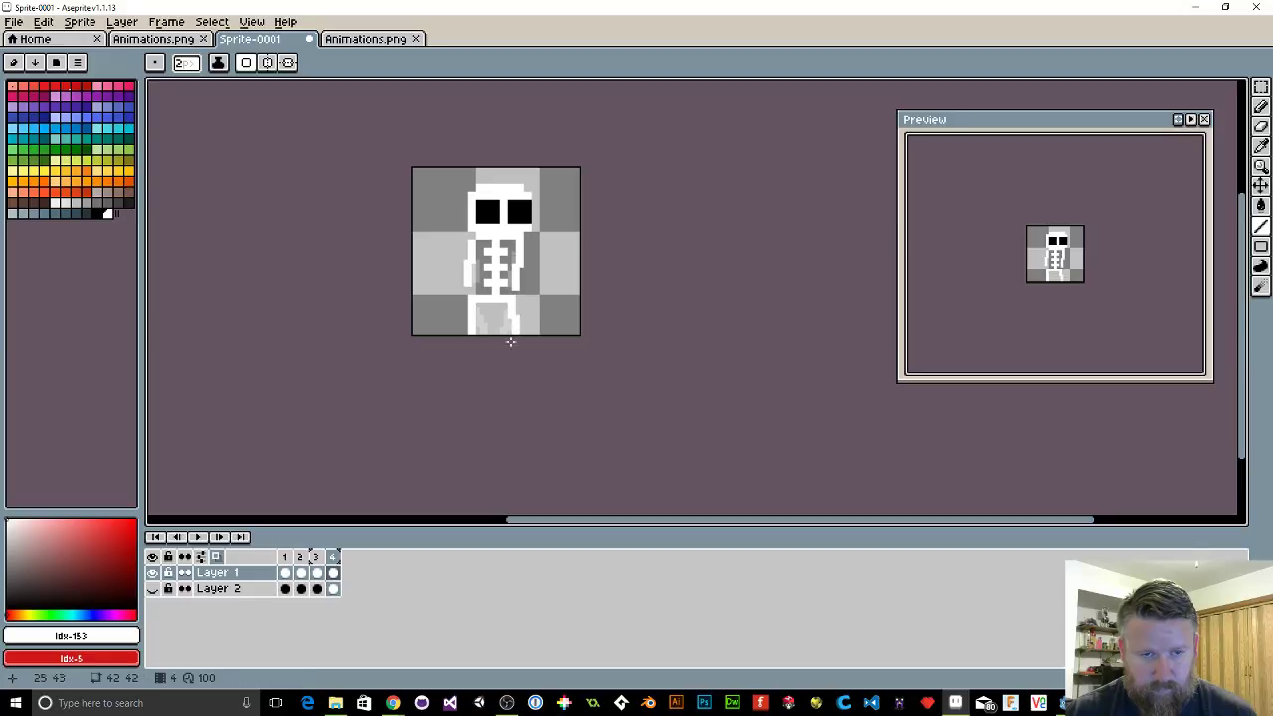
pyautogui.click(198, 536)
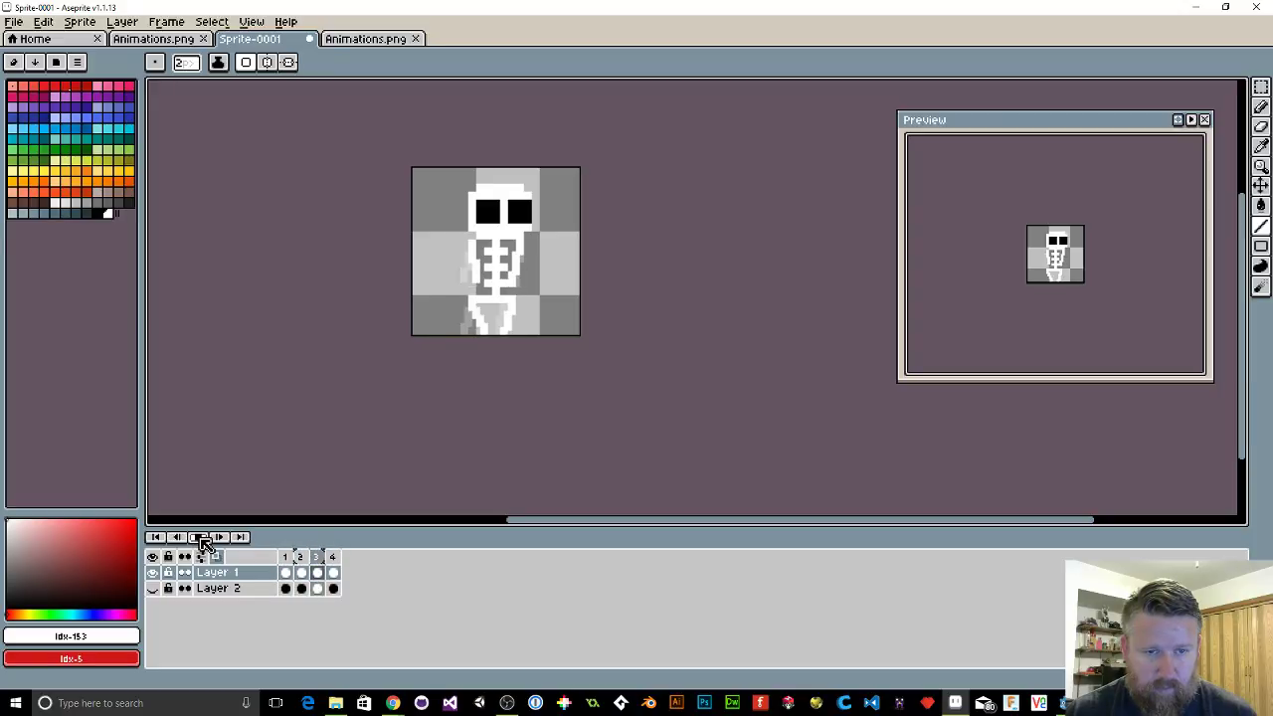
pyautogui.click(199, 537)
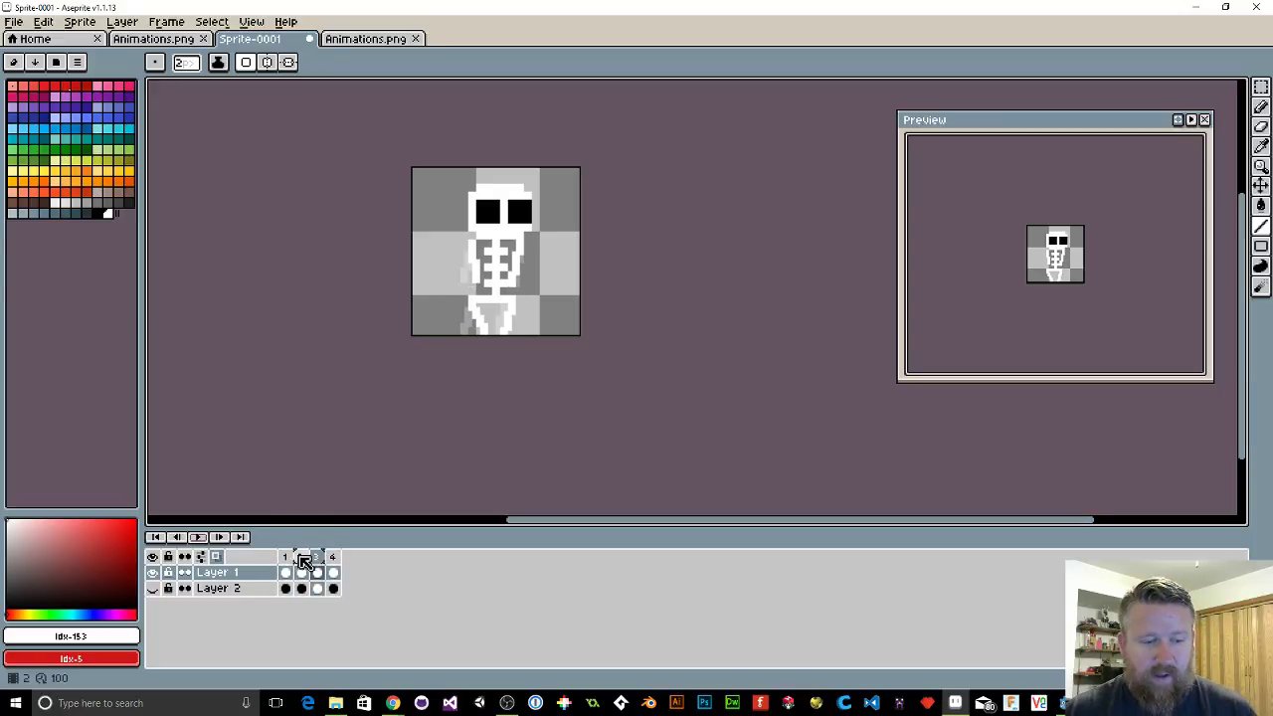
# Step: Remove frames 2, 3 and 4, keeping only frame 1 with the straight-standing skeleton
pyautogui.click(284, 556)
pyautogui.click(301, 563)
pyautogui.moveTo(321, 564)
pyautogui.mouseDown()
pyautogui.moveTo(307, 556)
pyautogui.moveTo(312, 576)
pyautogui.moveTo(301, 558)
pyautogui.moveTo(316, 555)
pyautogui.mouseUp()
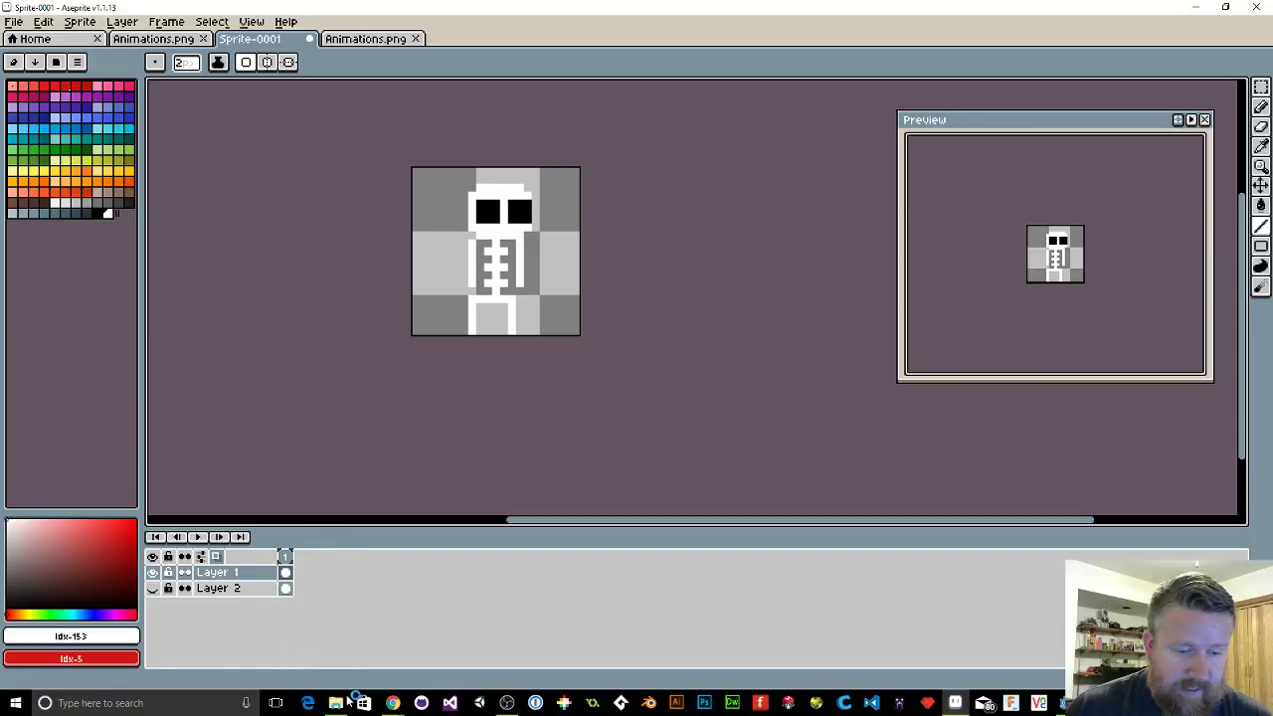
# Step: Switch to Chrome and search Google for "run cycle" in a new tab
pyautogui.moveTo(393, 702)
pyautogui.click(461, 651)
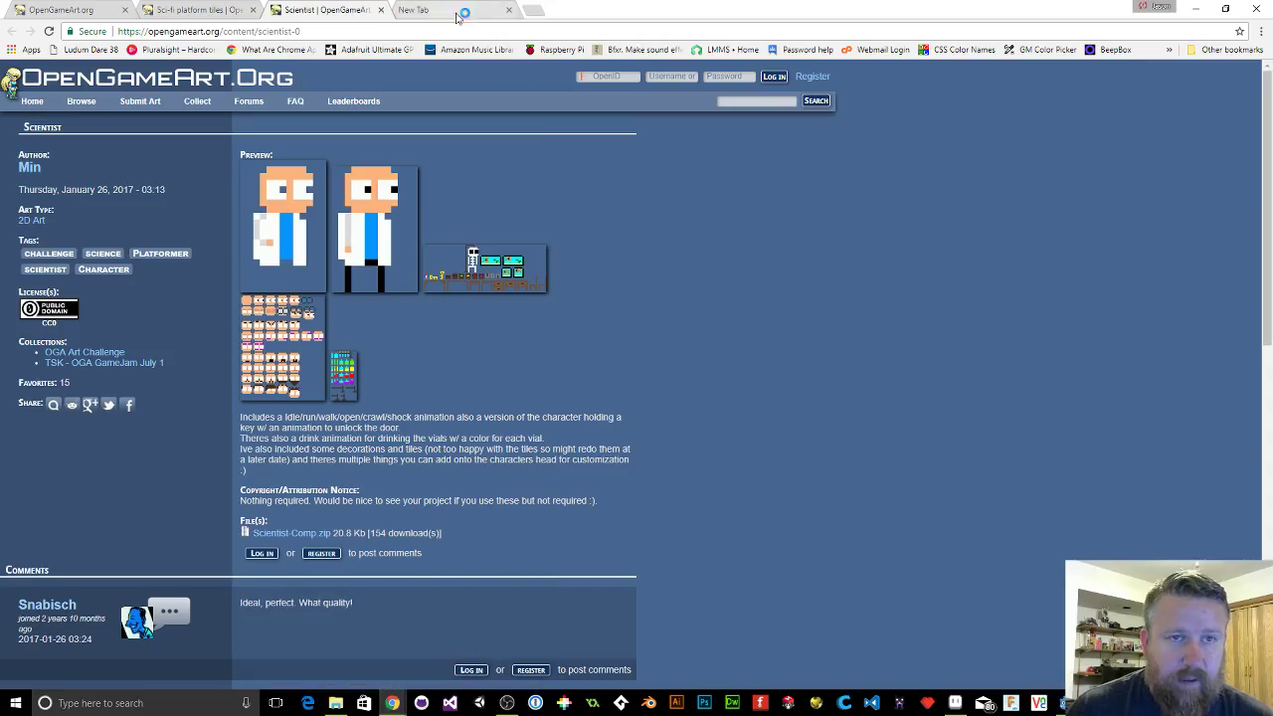
pyautogui.click(410, 10)
pyautogui.hotkey('ctrl', 't')
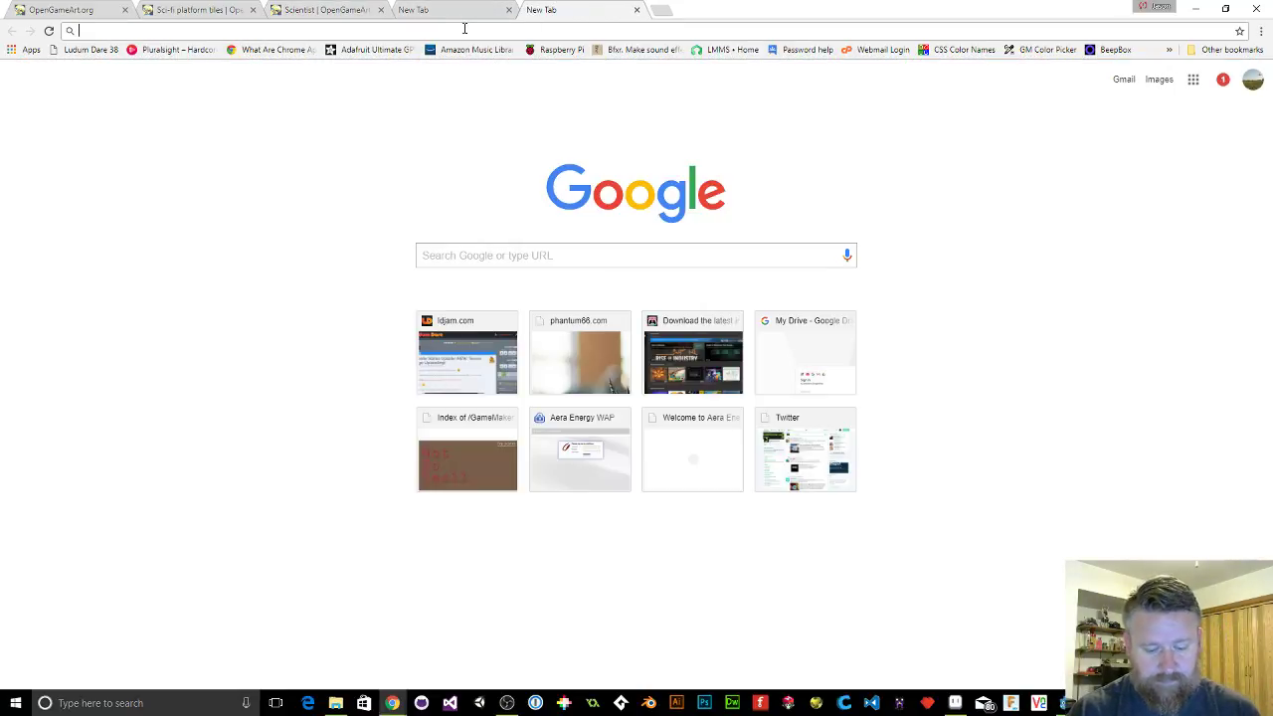
pyautogui.write('run cycle')
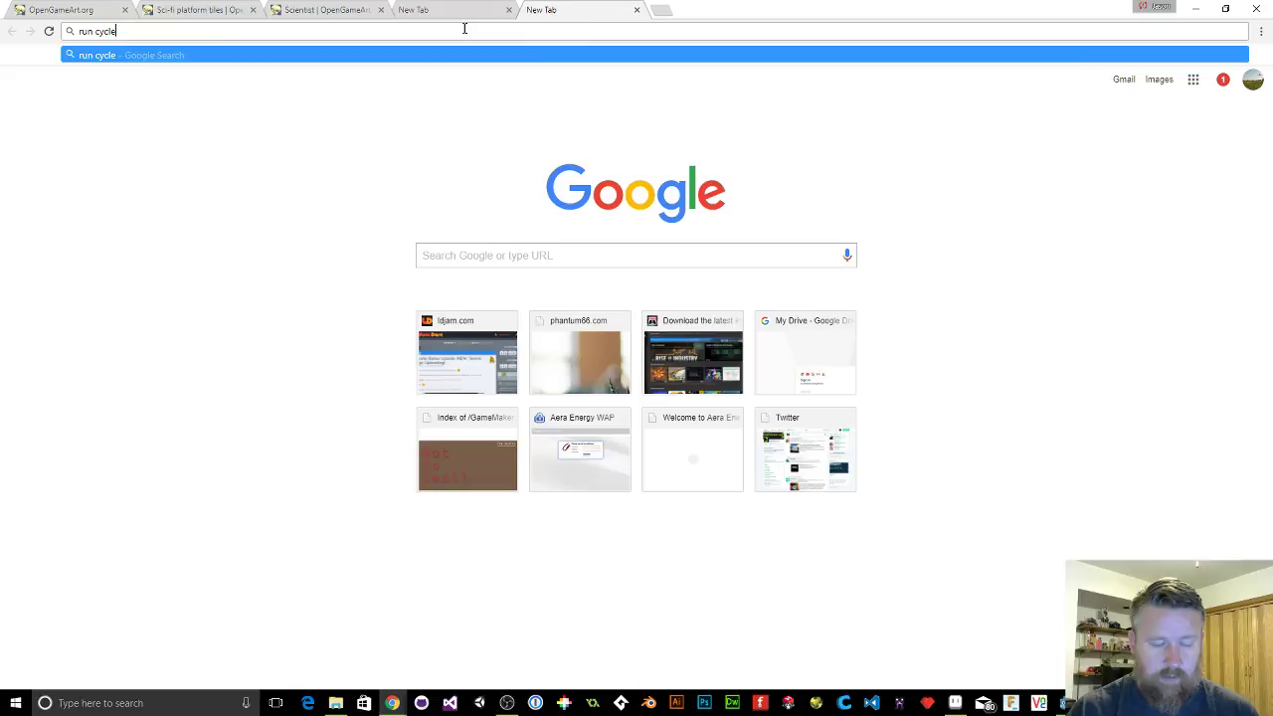
pyautogui.press('Return')
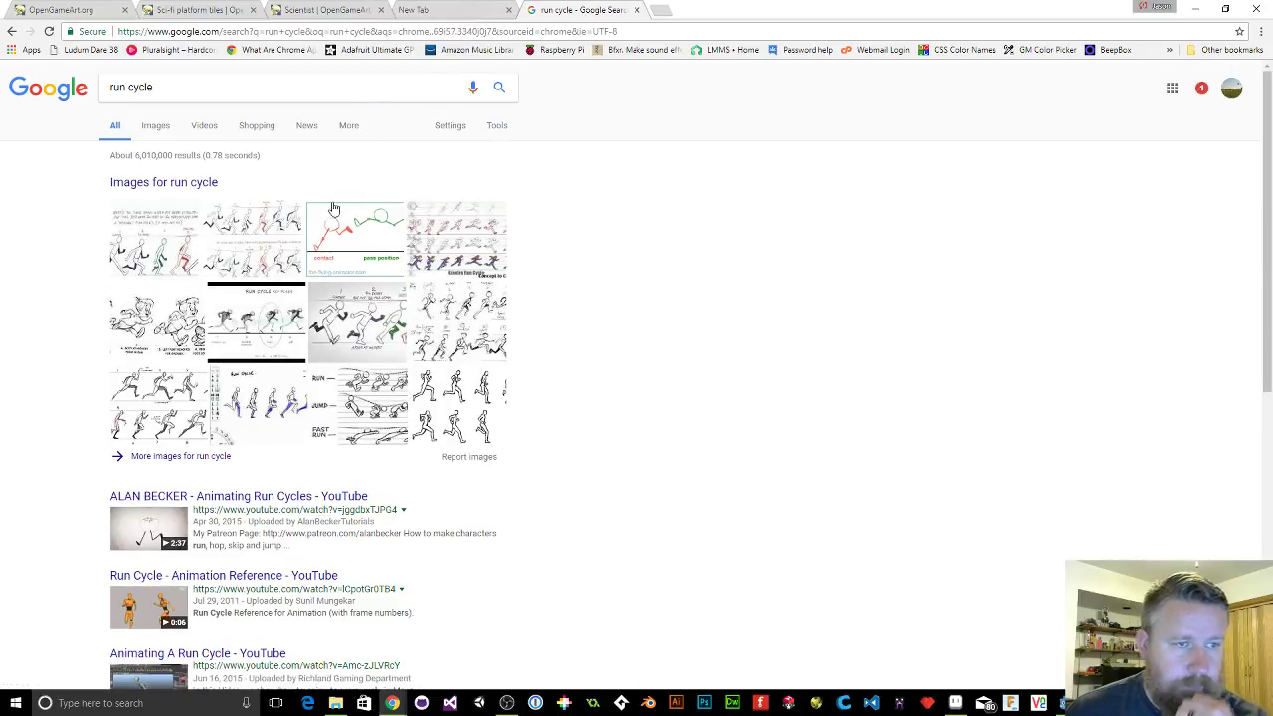
# Step: Open the first run cycle drawing on its own page and enlarge it to study the poses
pyautogui.click(158, 256)
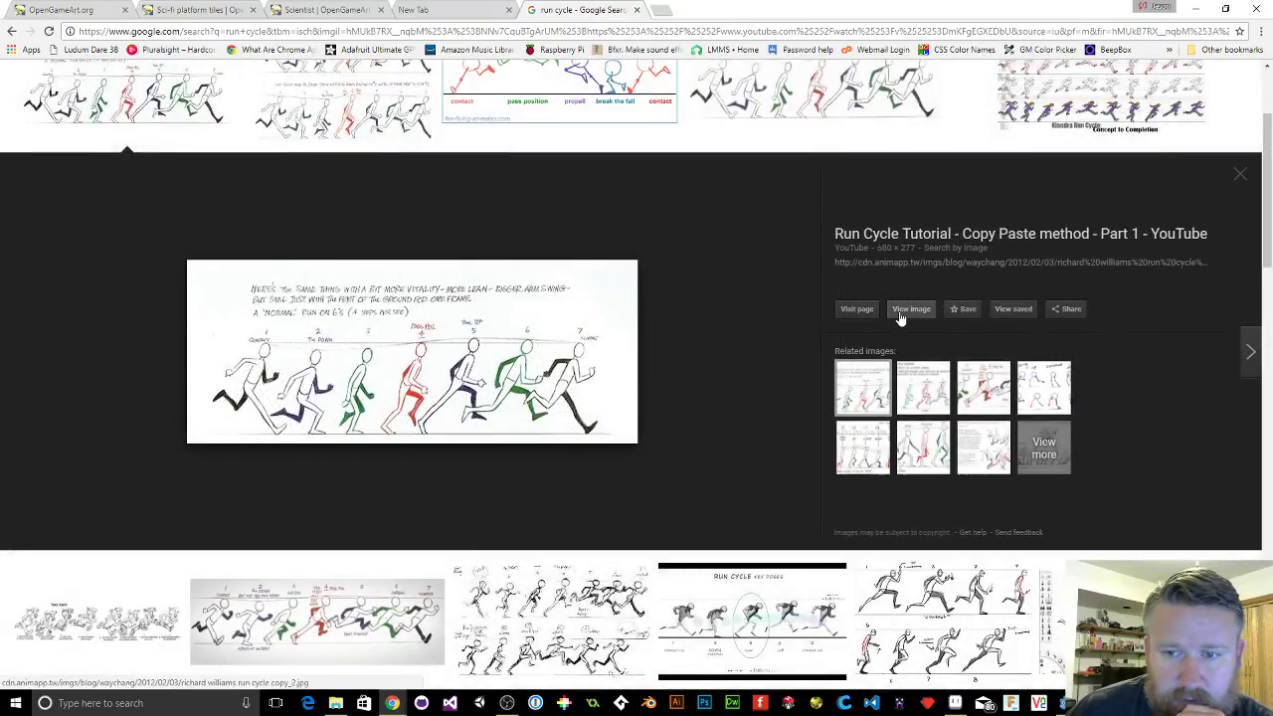
pyautogui.click(904, 309)
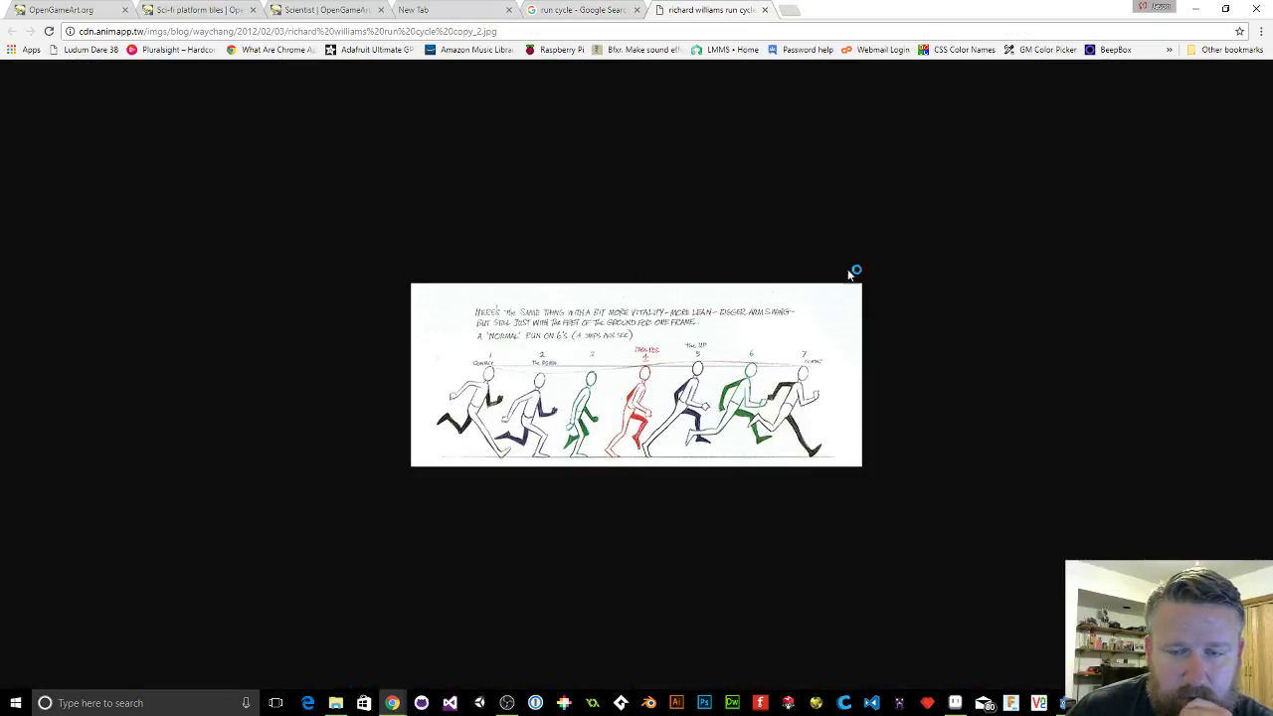
pyautogui.click(761, 376)
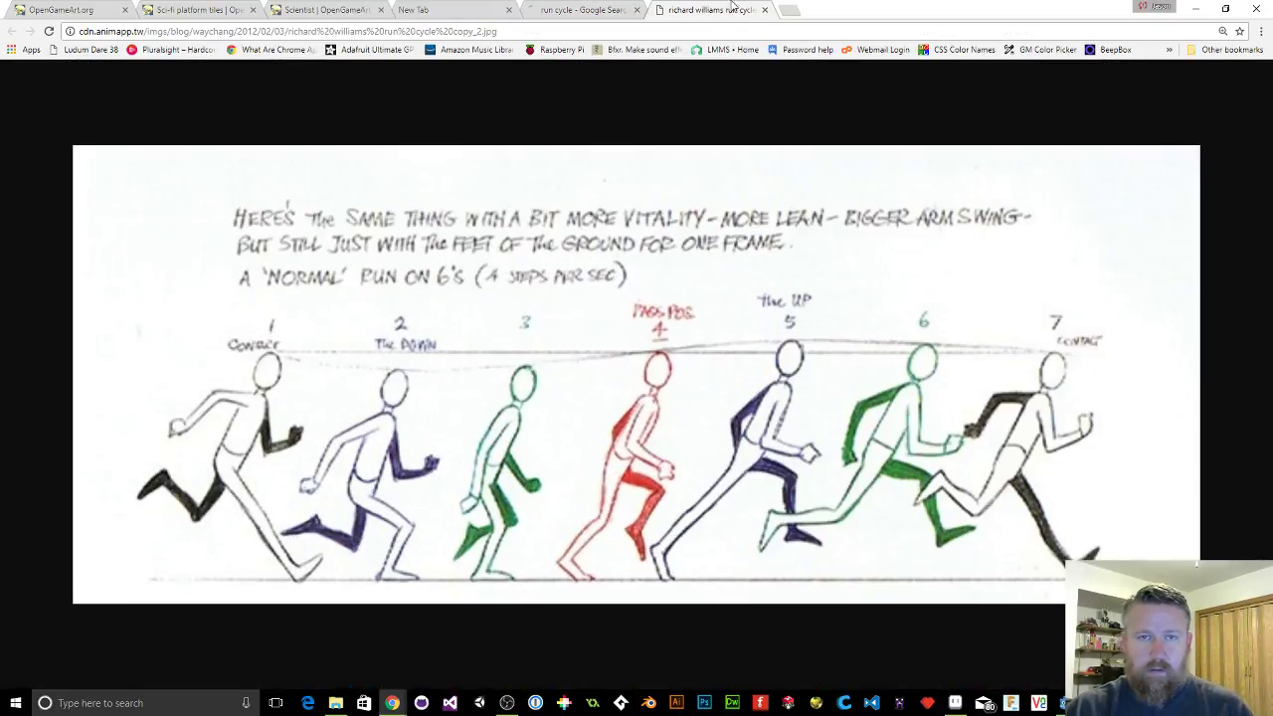
# Step: Close the run cycle image, search results and empty tabs, and switch back to Aseprite
pyautogui.click(764, 9)
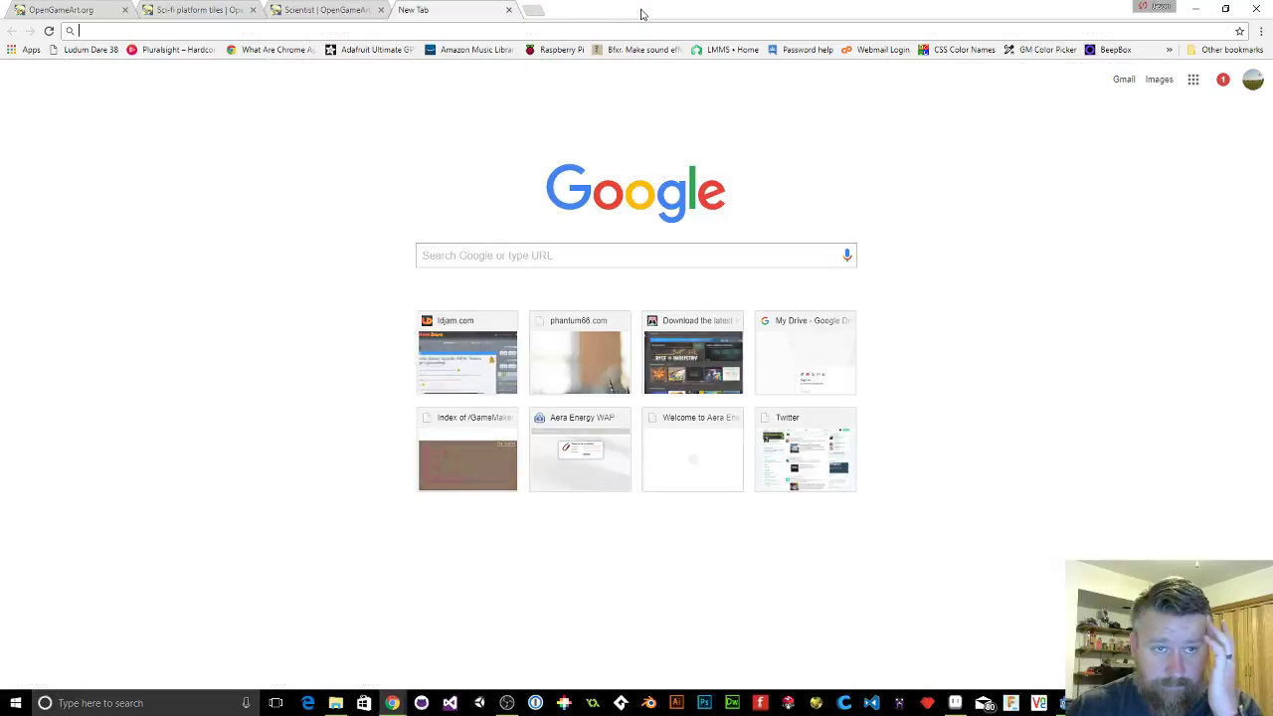
pyautogui.click(637, 10)
pyautogui.click(509, 10)
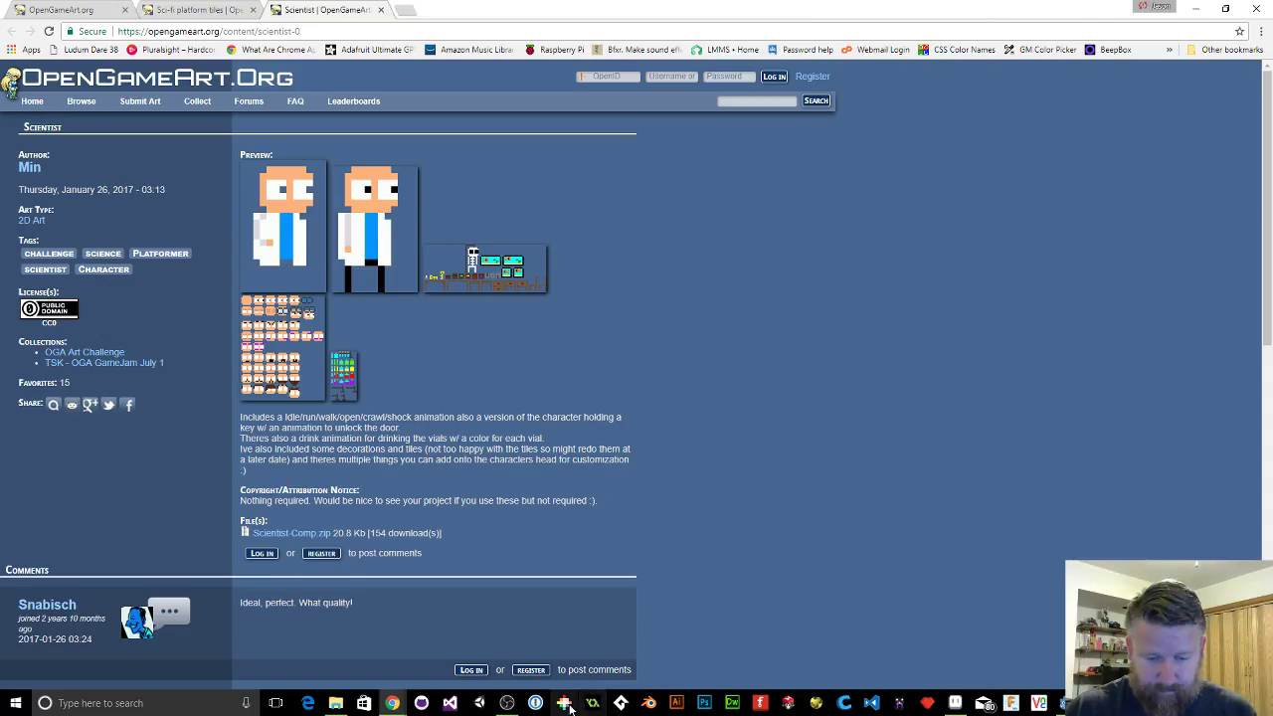
pyautogui.click(954, 703)
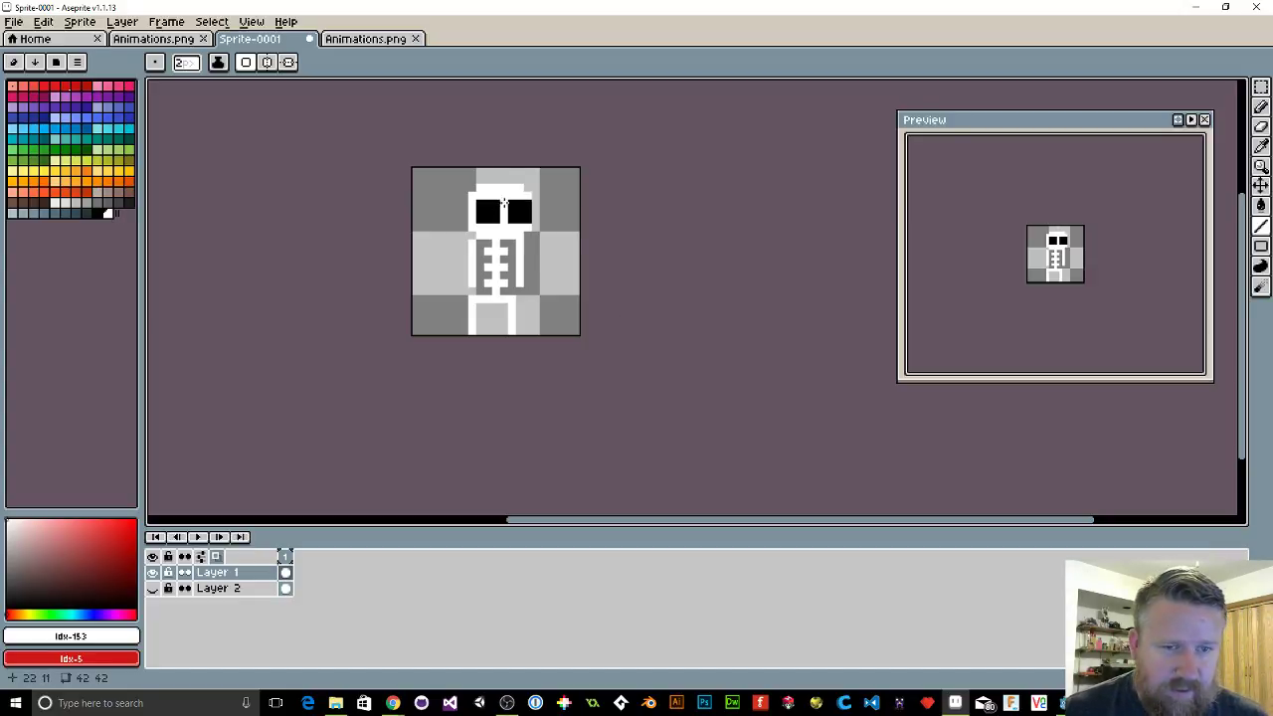
# Step: Erase both legs and both arms of the skeleton in frame 1, keeping the skull, spine and pelvis
pyautogui.press('b')
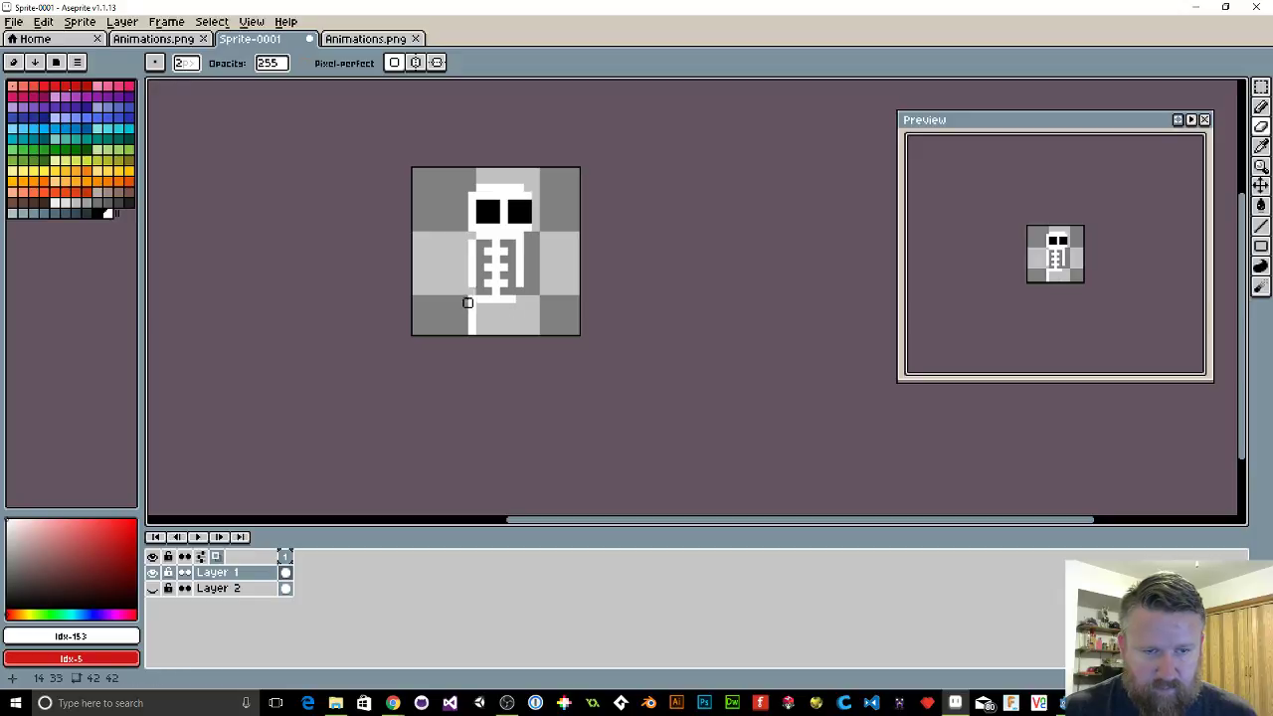
pyautogui.moveTo(471, 306)
pyautogui.mouseDown()
pyautogui.moveTo(471, 332)
pyautogui.moveTo(466, 321)
pyautogui.mouseUp()
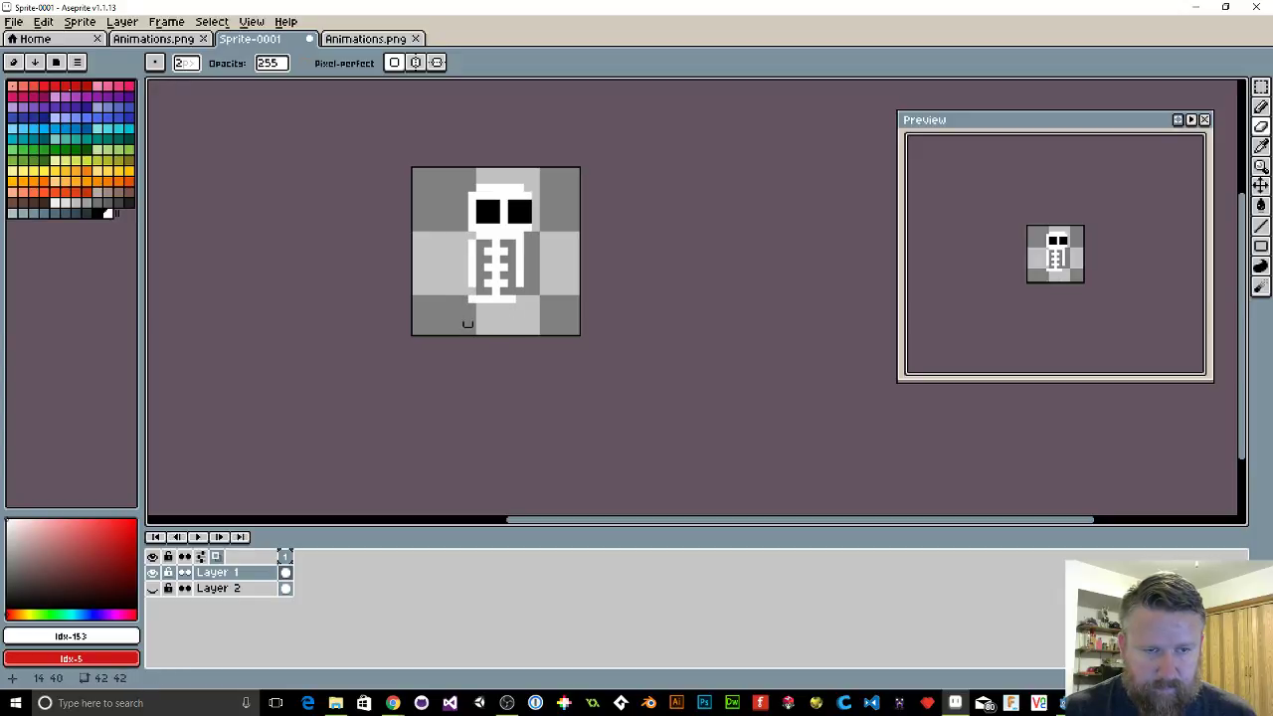
pyautogui.moveTo(475, 243); pyautogui.dragTo(474, 289)
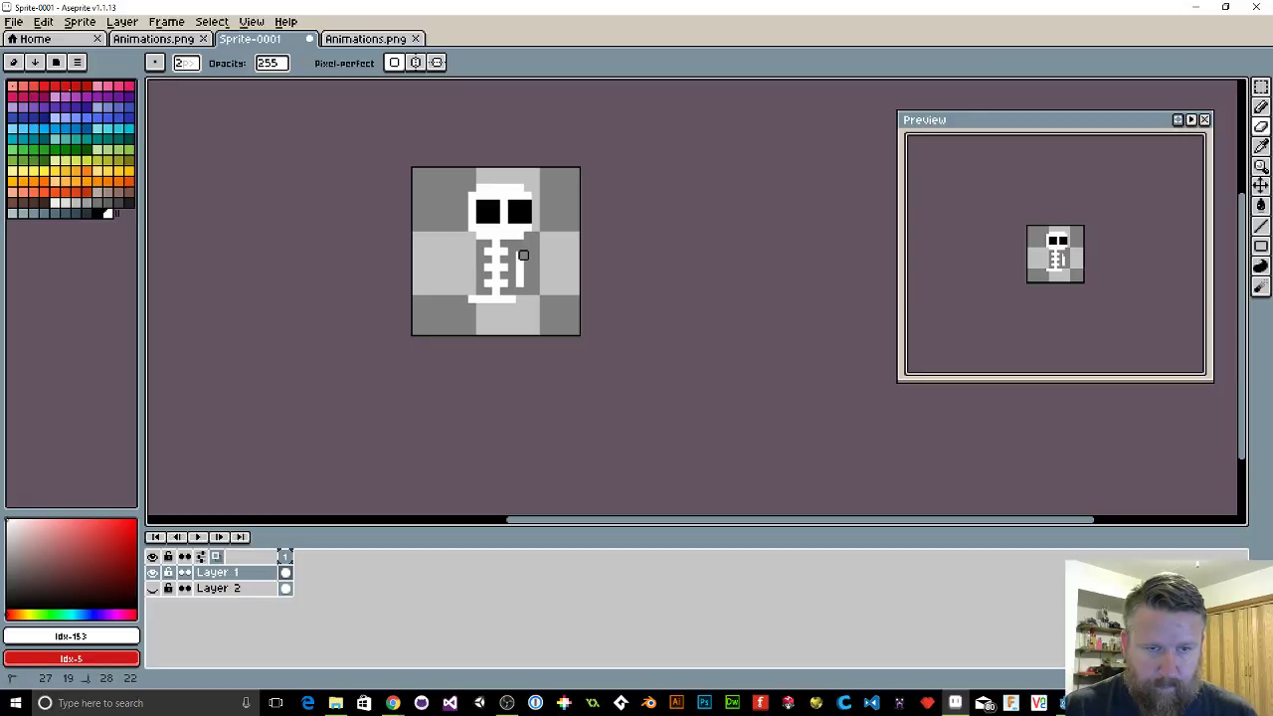
pyautogui.moveTo(519, 252); pyautogui.dragTo(519, 279)
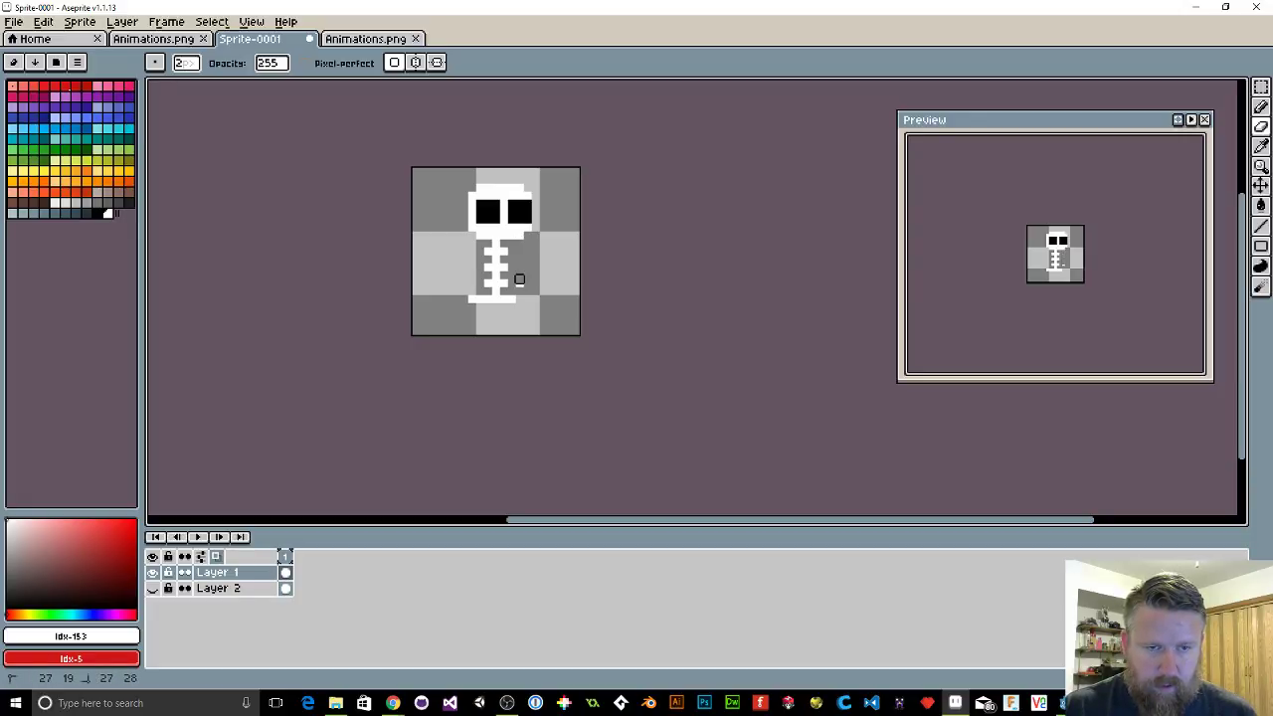
# Step: Draw 2-pixel white lines in frame 1 for two legs crossing below the pelvis and two arms slanting outward from the shoulders
pyautogui.press('m')
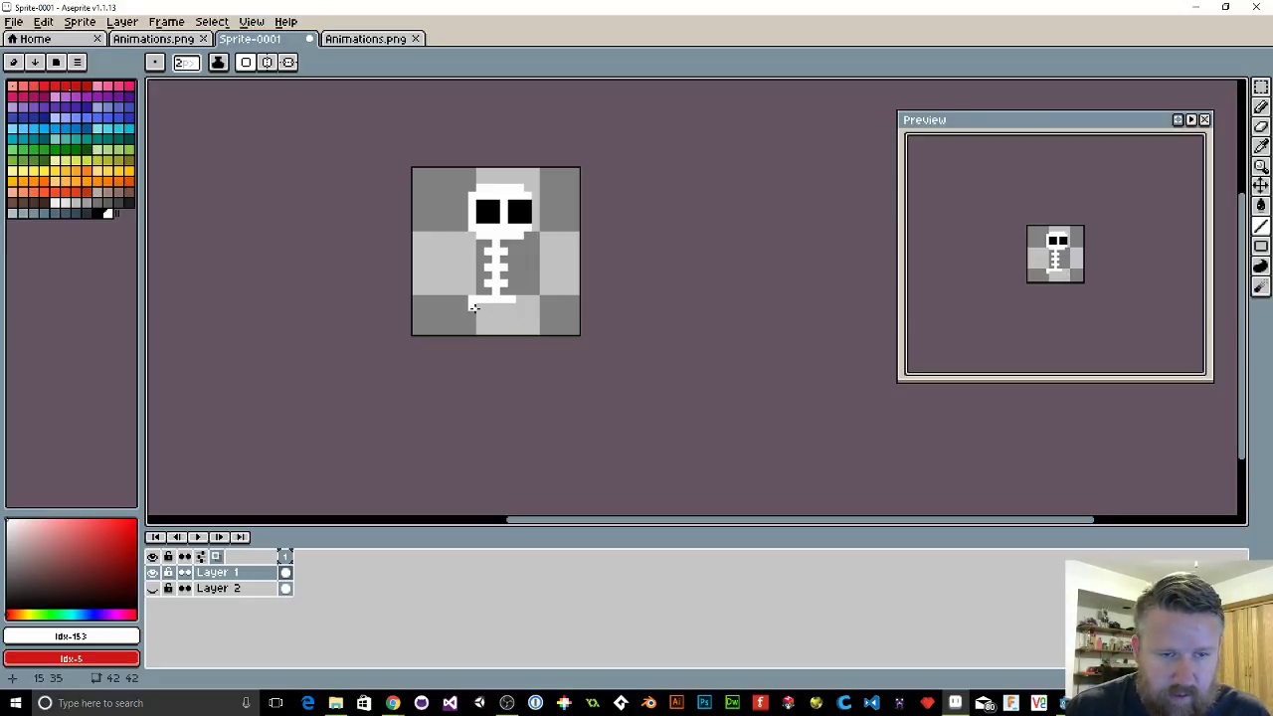
pyautogui.moveTo(473, 307)
pyautogui.mouseDown()
pyautogui.moveTo(496, 331)
pyautogui.moveTo(509, 308)
pyautogui.moveTo(469, 327)
pyautogui.mouseUp()
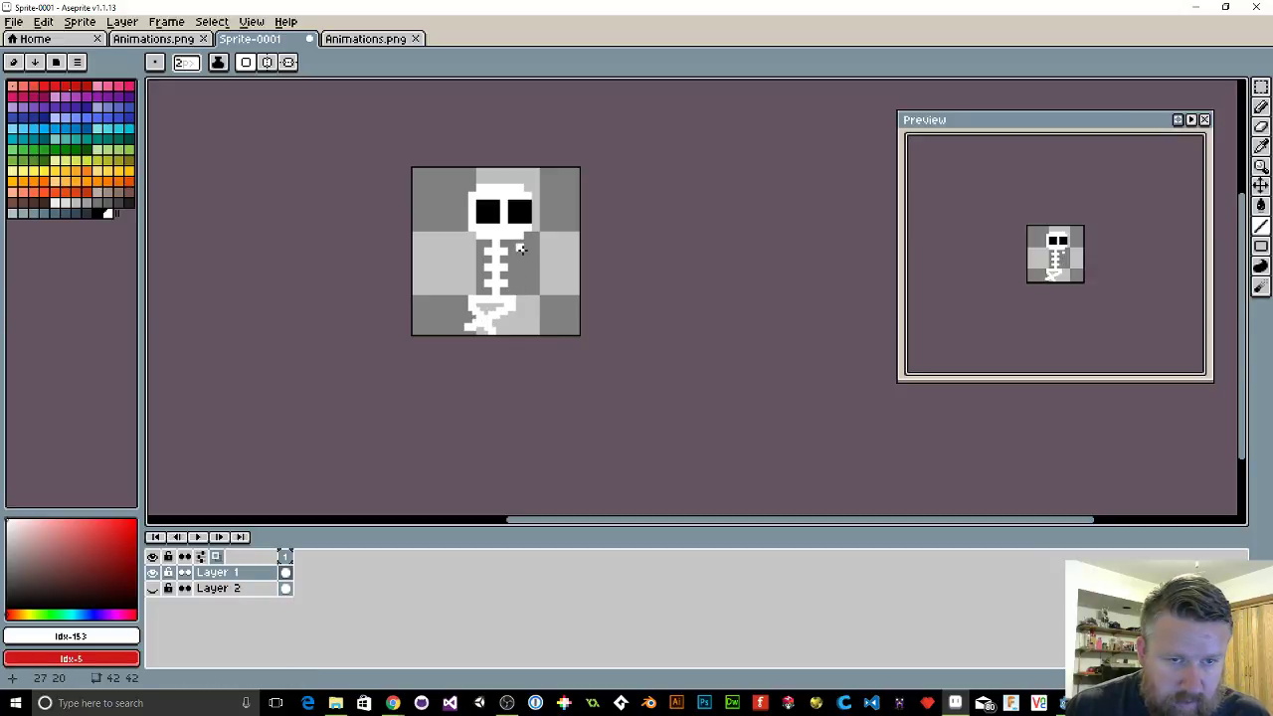
pyautogui.moveTo(518, 244); pyautogui.dragTo(527, 279)
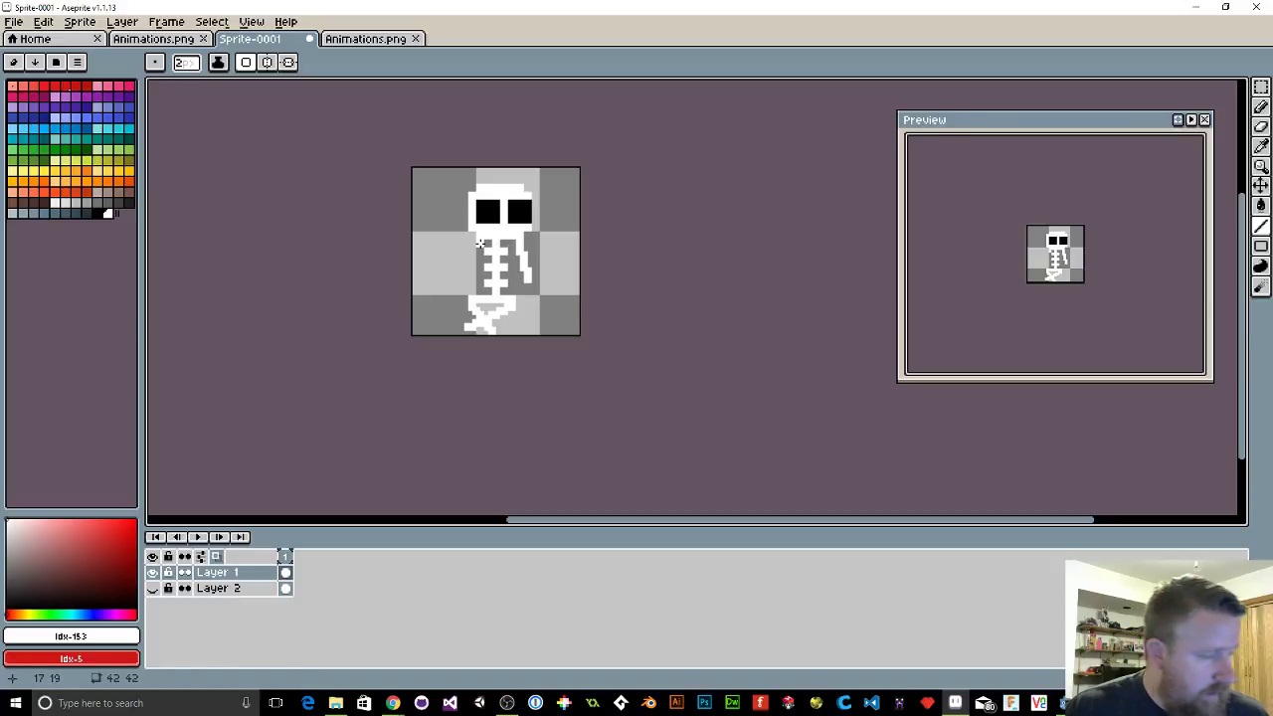
pyautogui.moveTo(480, 243); pyautogui.dragTo(453, 286)
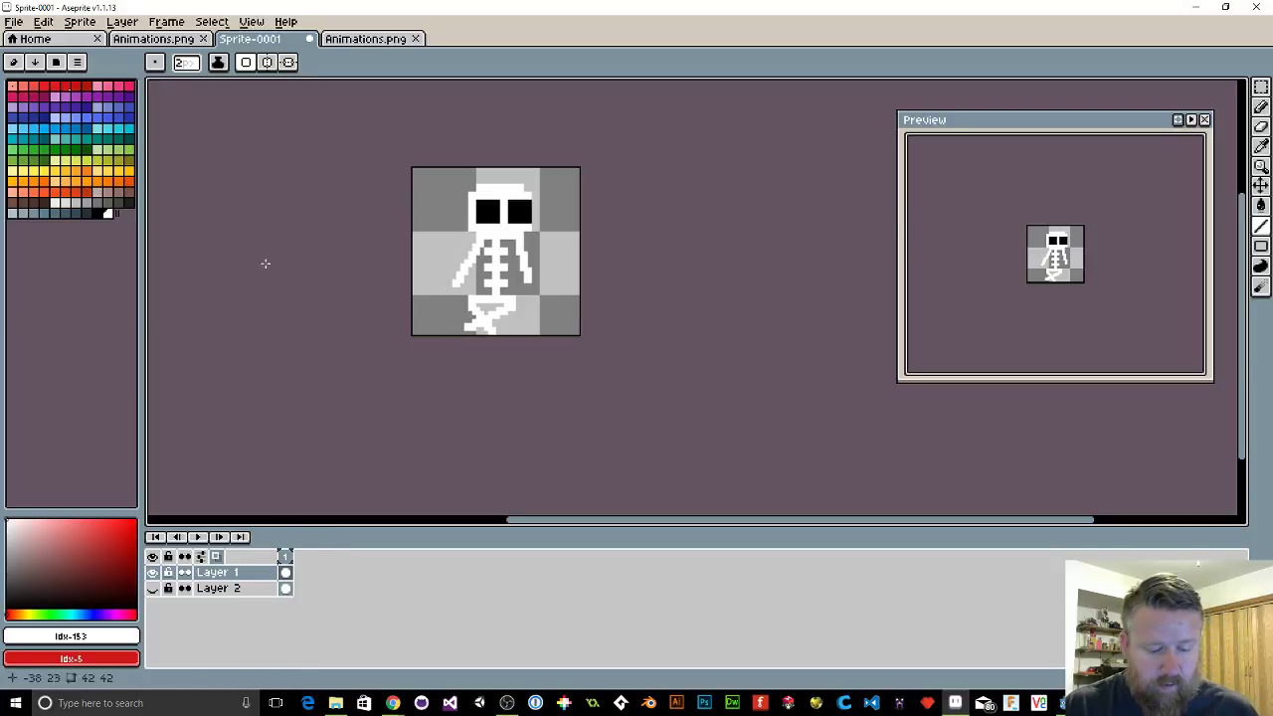
# Step: Add a second frame to the skeleton animation, copied from frame 1
pyautogui.hotkey('ctrl', 'n')
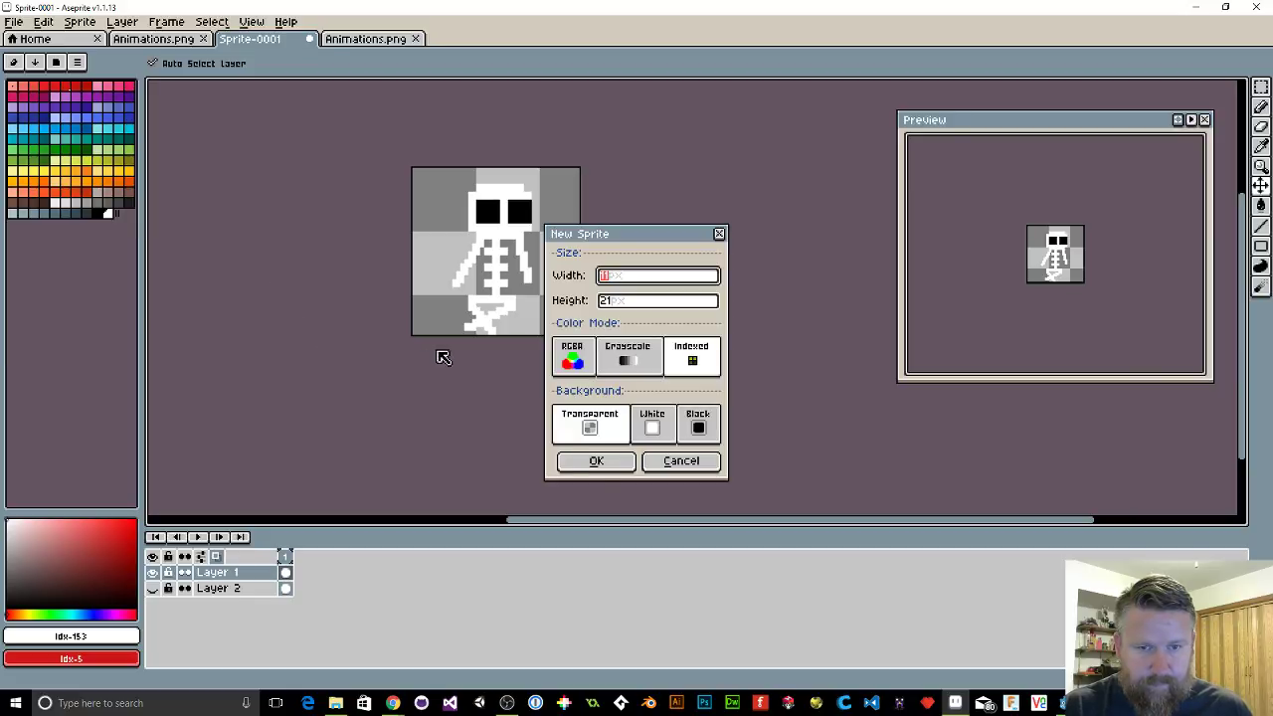
pyautogui.click(652, 460)
pyautogui.click(166, 21)
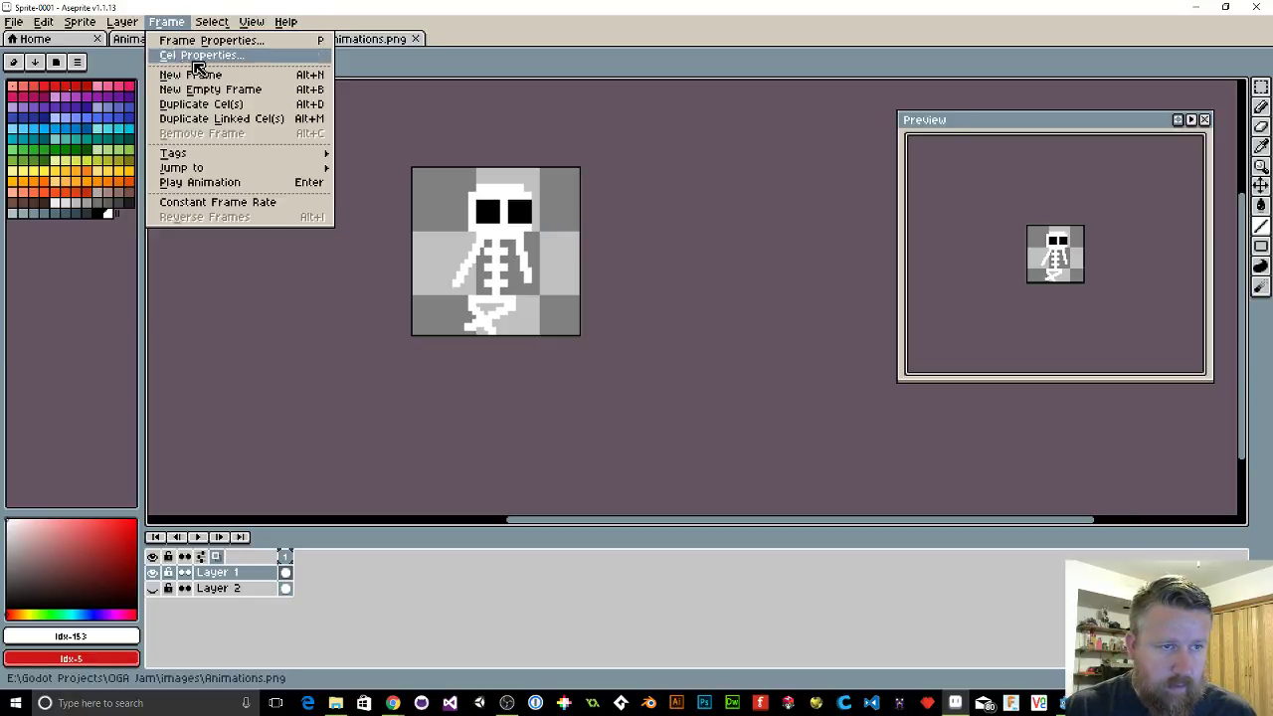
pyautogui.click(204, 76)
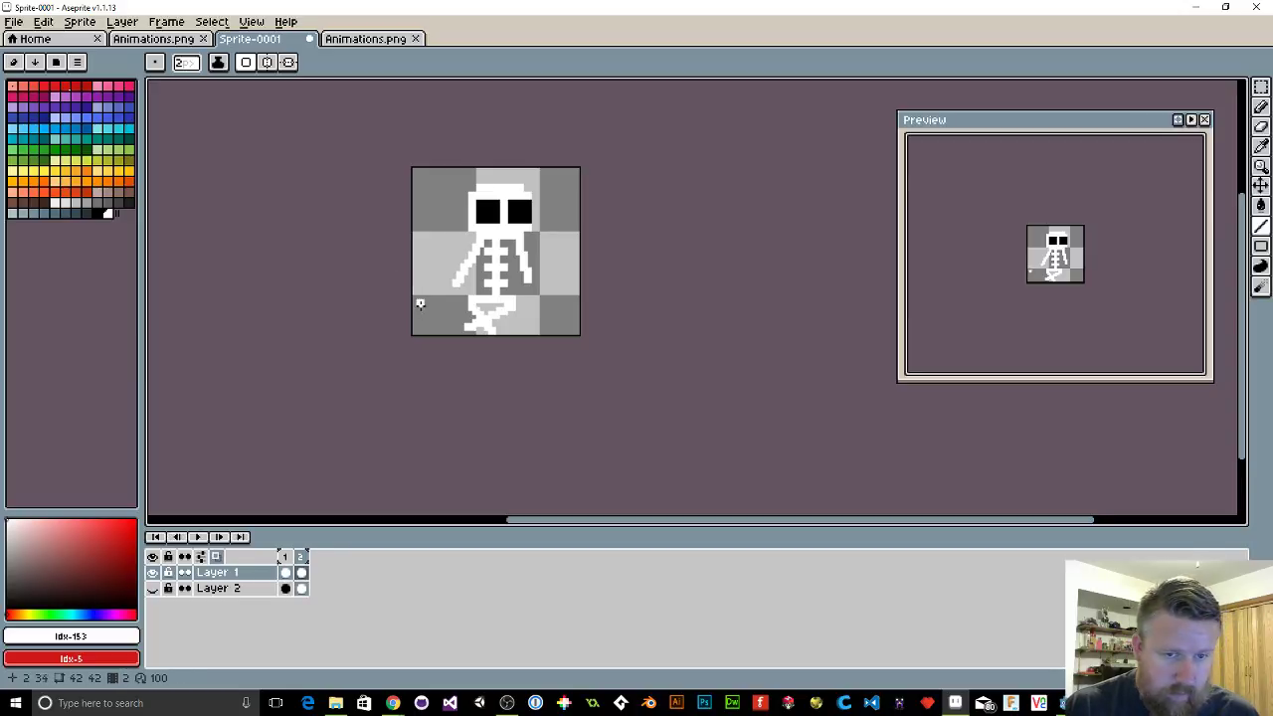
# Step: Erase both legs of the skeleton below the pelvis in frame 2
pyautogui.press('b')
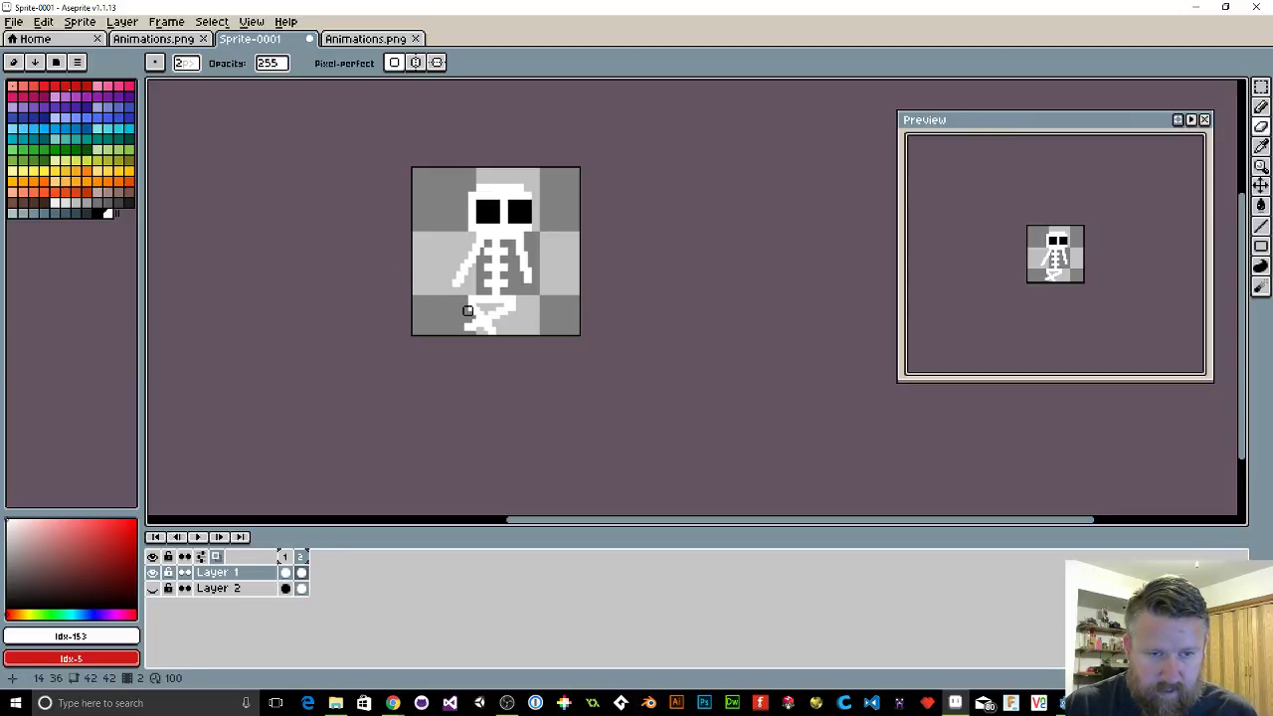
pyautogui.press('m')
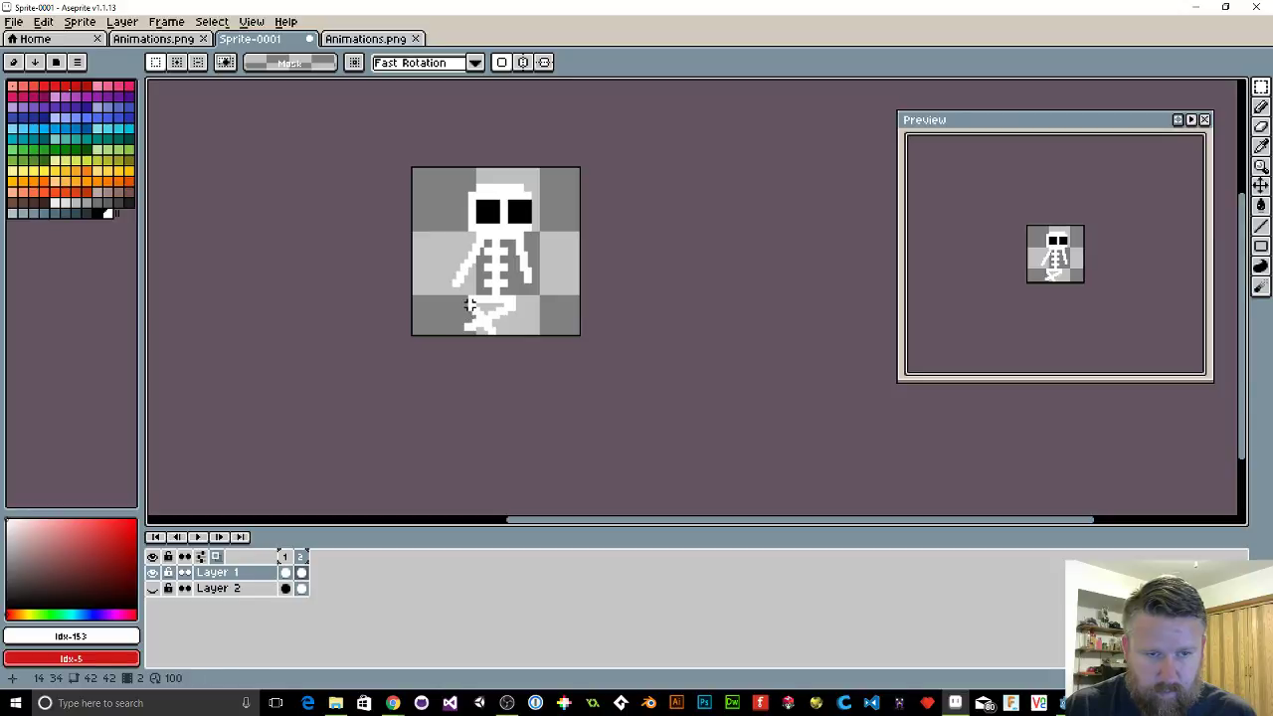
pyautogui.moveTo(469, 303)
pyautogui.mouseDown()
pyautogui.moveTo(527, 324)
pyautogui.moveTo(521, 340)
pyautogui.mouseUp()
pyautogui.hotkey('ctrl', 'x')
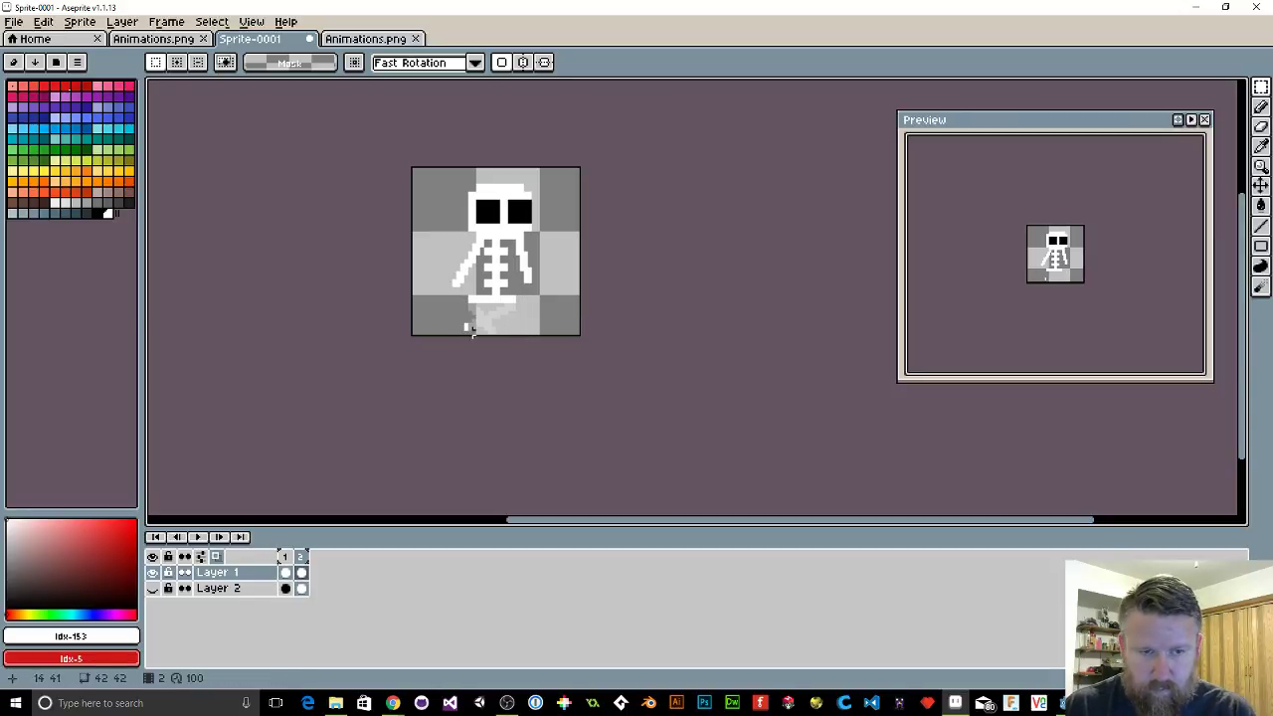
pyautogui.moveTo(434, 310); pyautogui.dragTo(471, 338)
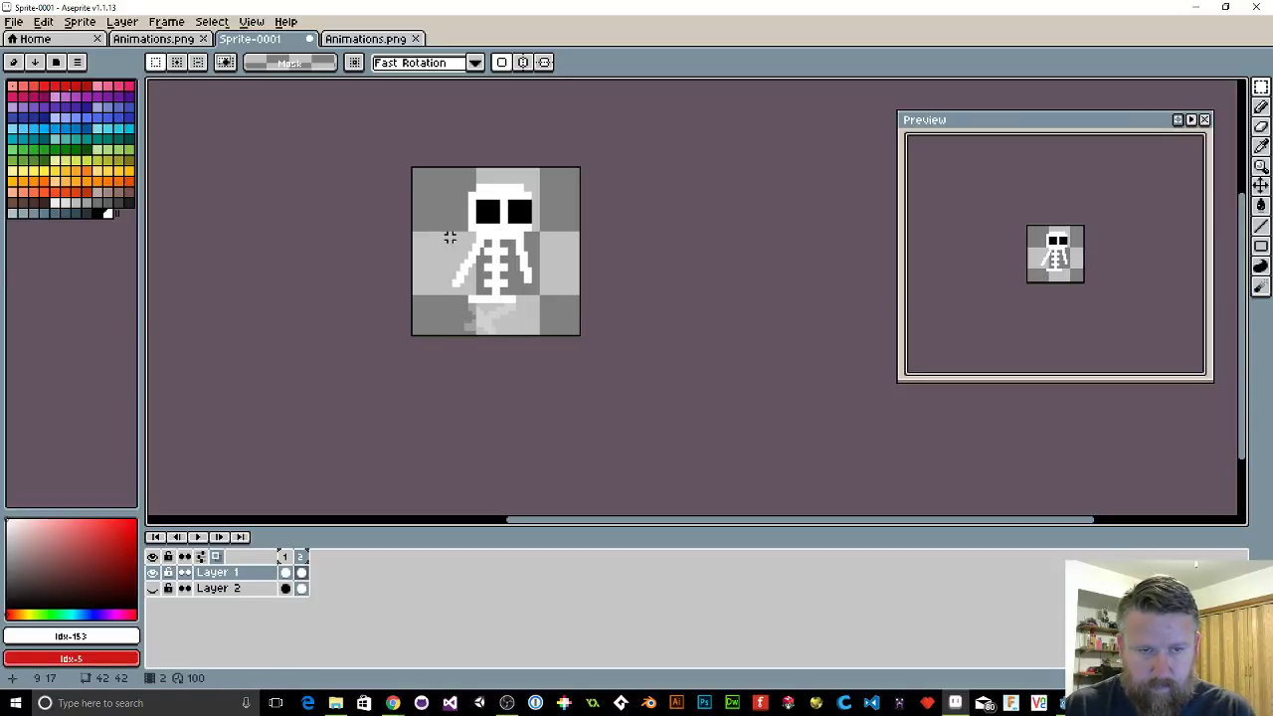
pyautogui.moveTo(441, 236); pyautogui.dragTo(486, 297)
pyautogui.hotkey('ctrl', 'x')
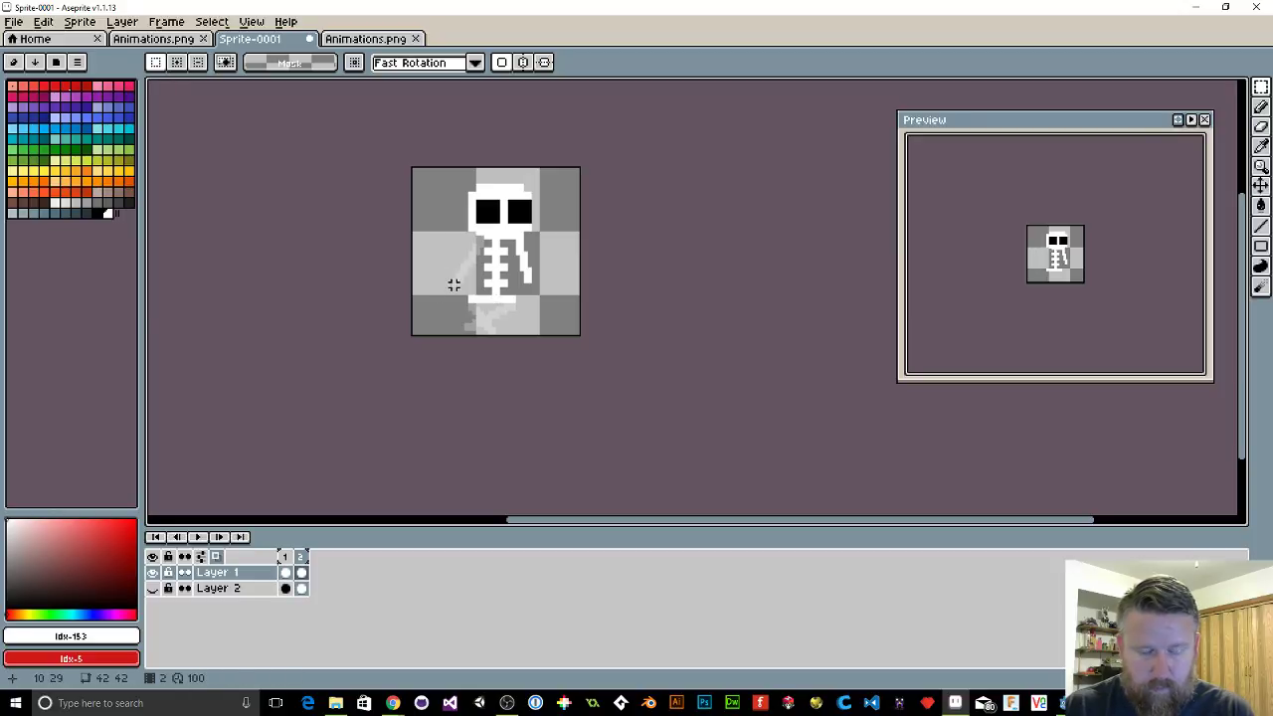
pyautogui.hotkey('ctrl', 'v')
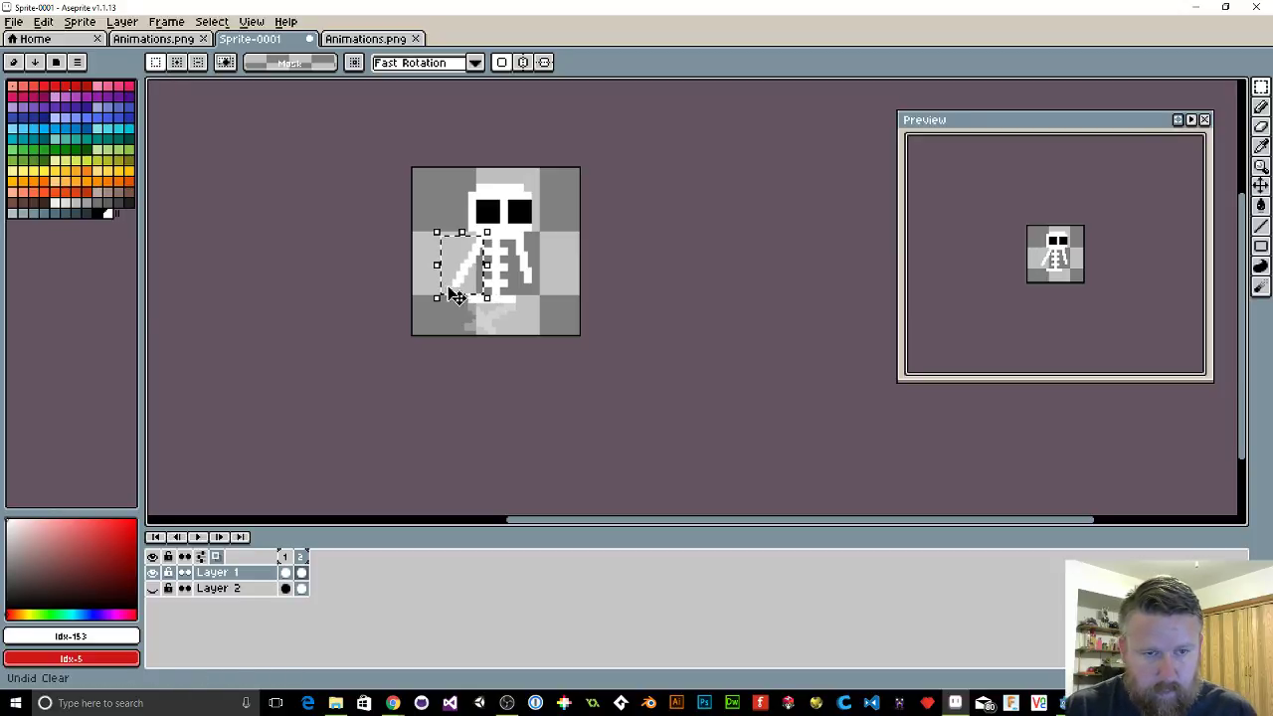
pyautogui.click(459, 232)
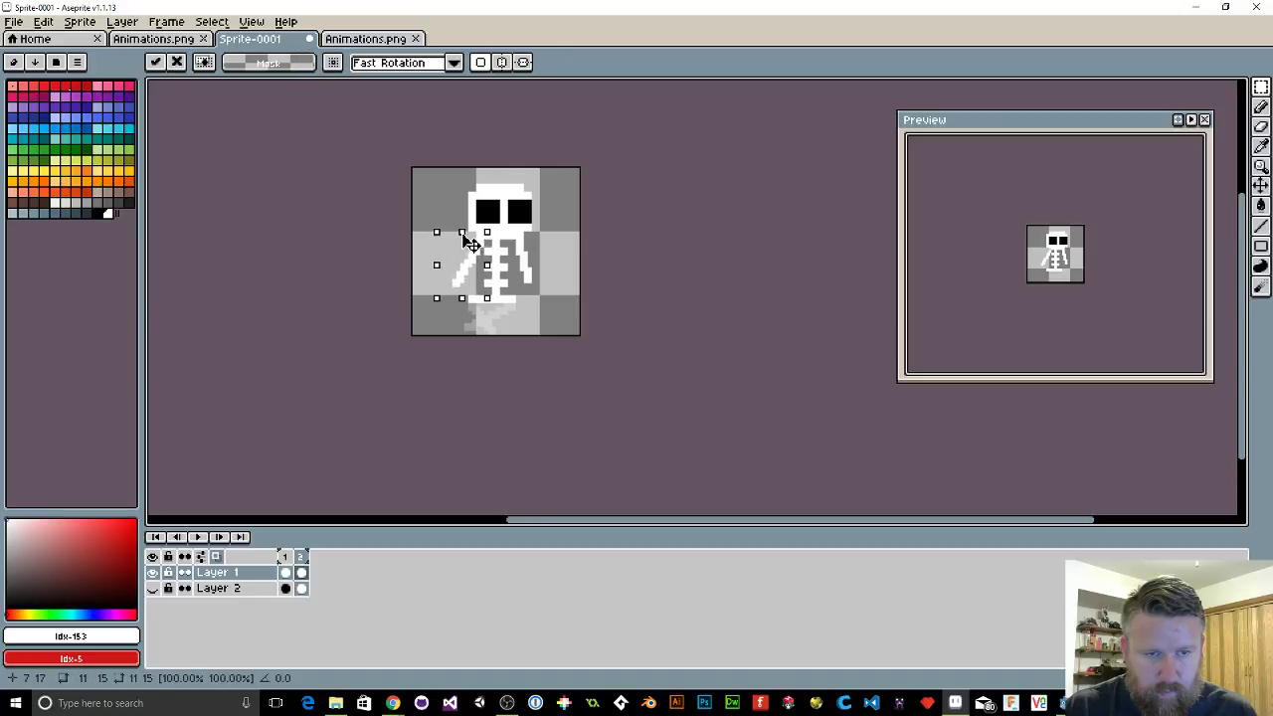
pyautogui.press('Return')
pyautogui.hotkey('ctrl', 'd')
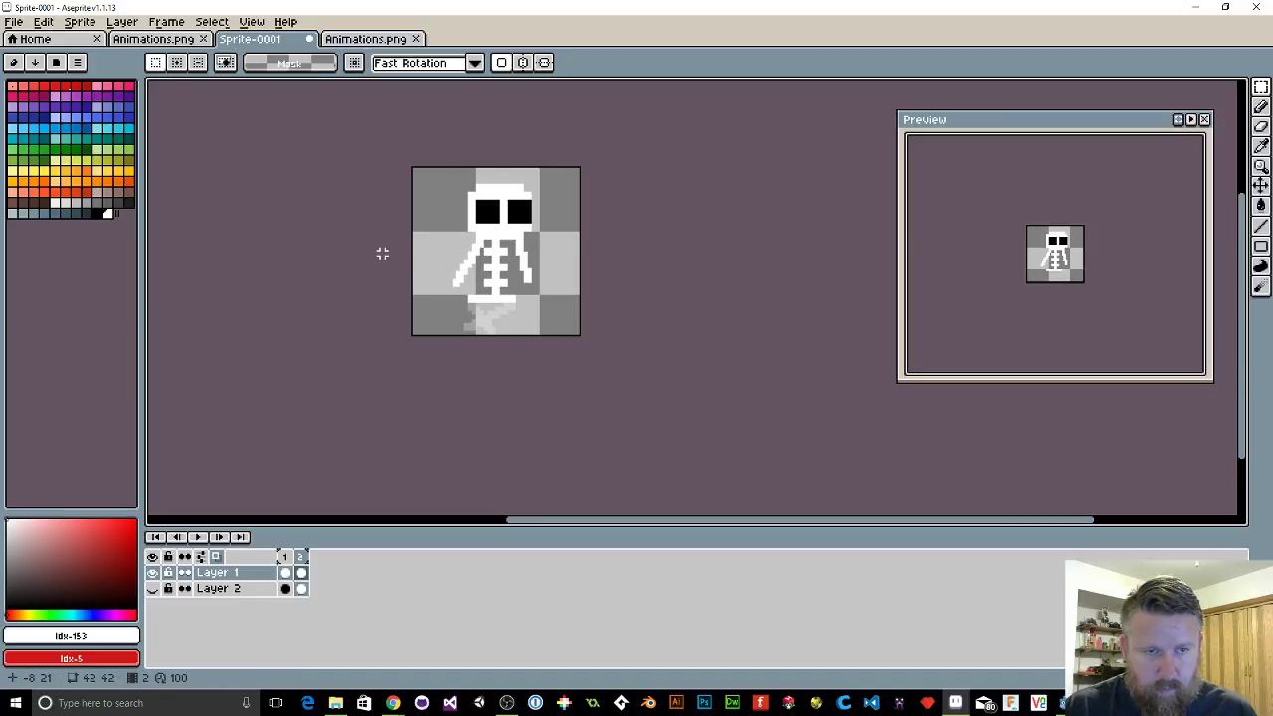
# Step: Erase both arms of the skeleton in frame 2, keeping the skull, spine and ribs
pyautogui.moveTo(480, 242); pyautogui.dragTo(421, 286)
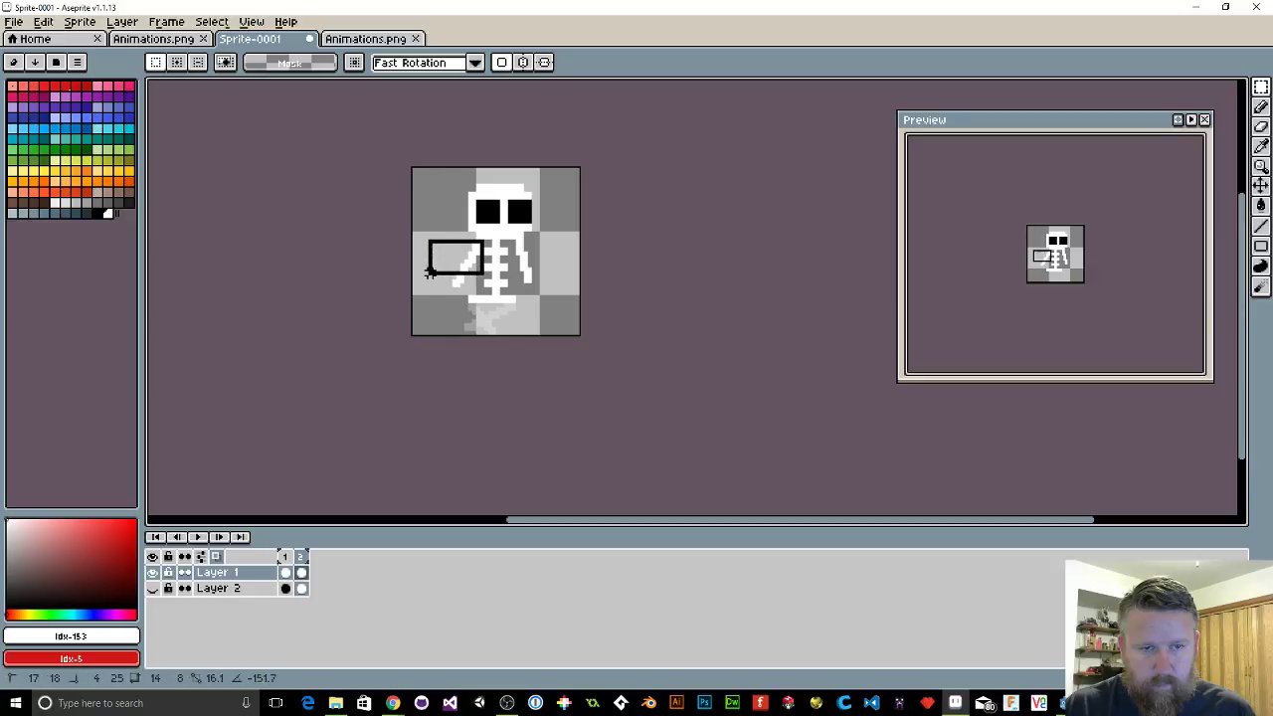
pyautogui.press('Delete')
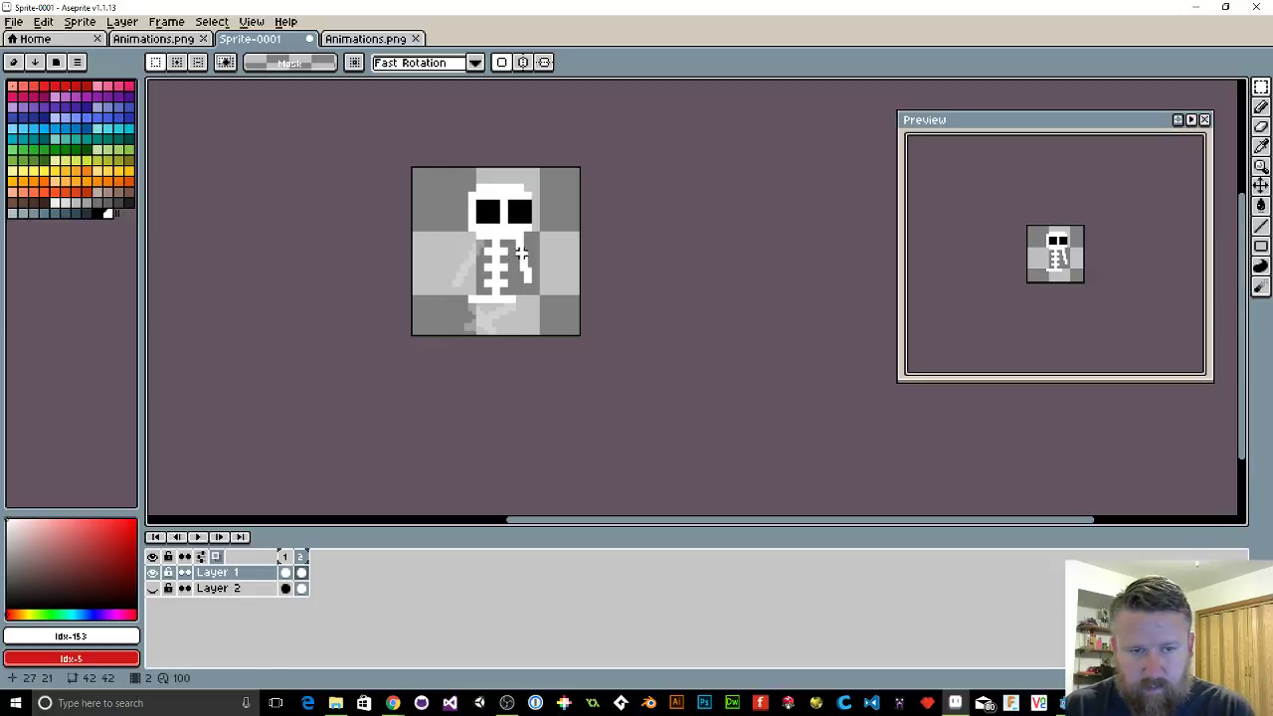
pyautogui.moveTo(515, 238); pyautogui.dragTo(549, 289)
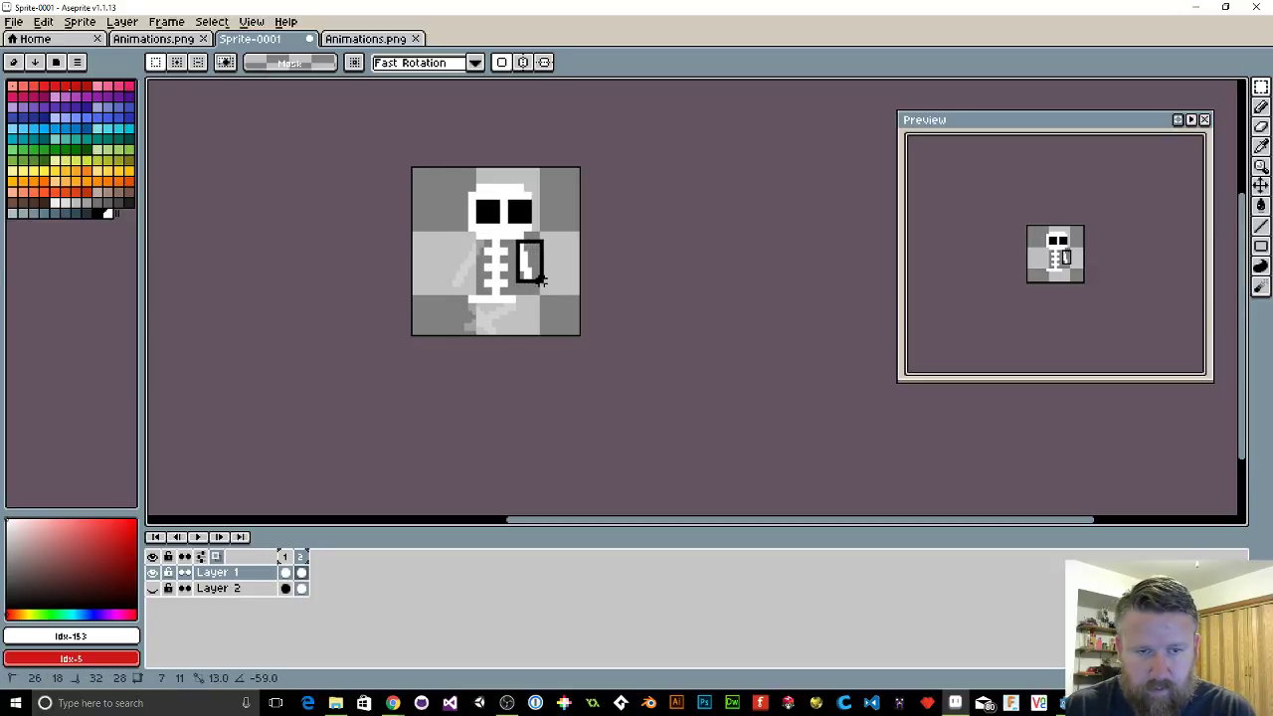
pyautogui.press('Delete')
# Step: Draw 2-pixel white lines in frame 2 for two nearly straight legs under the pelvis and two arms hanging close to the ribs
pyautogui.press('b')
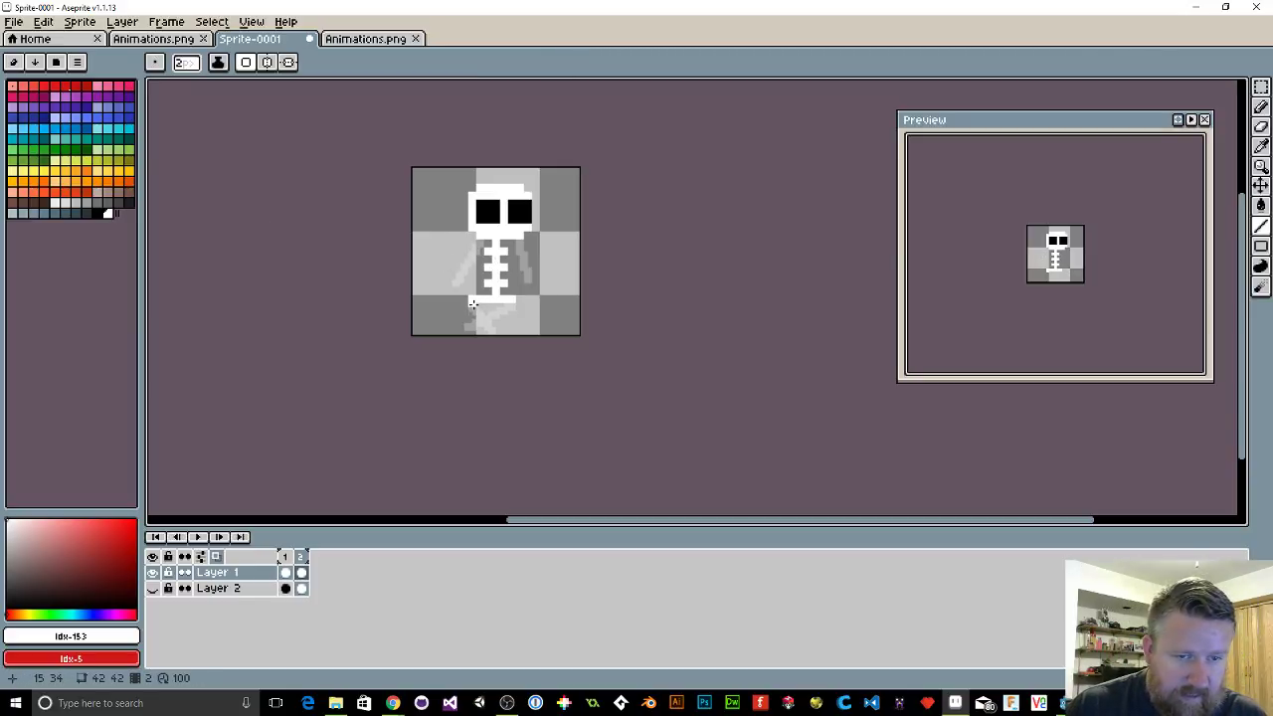
pyautogui.moveTo(473, 303); pyautogui.dragTo(477, 331)
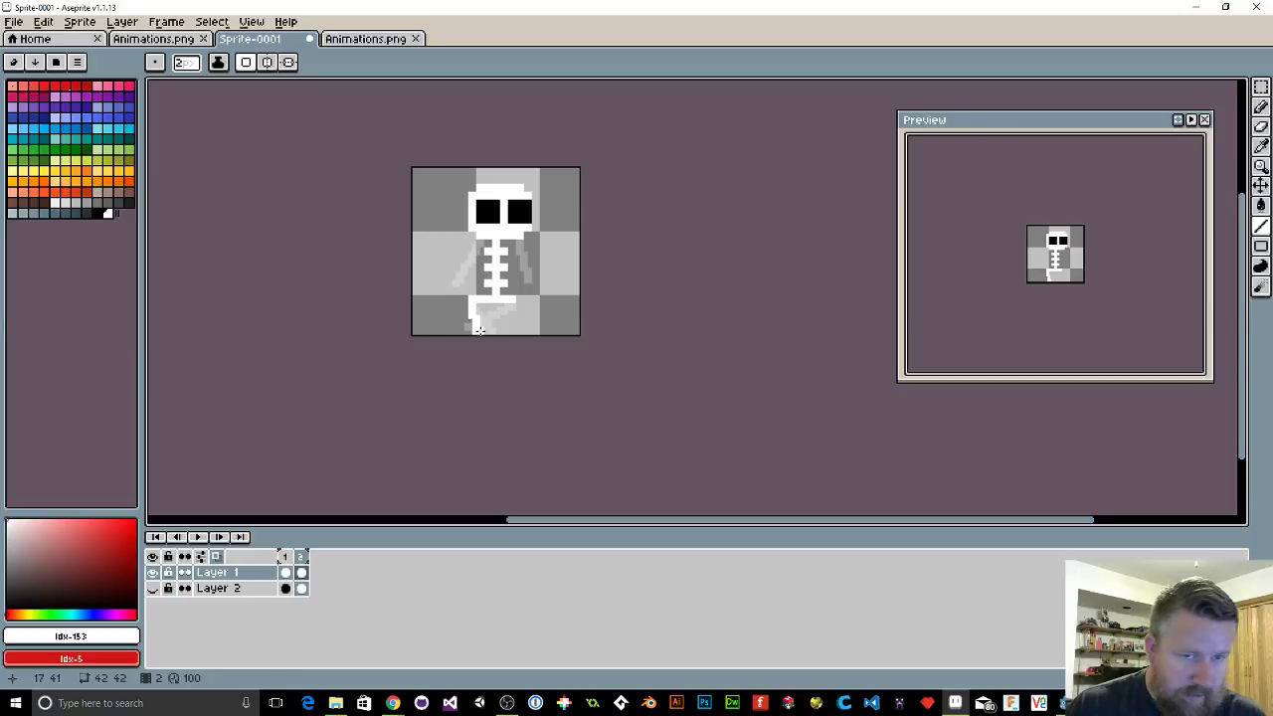
pyautogui.moveTo(481, 242); pyautogui.dragTo(469, 287)
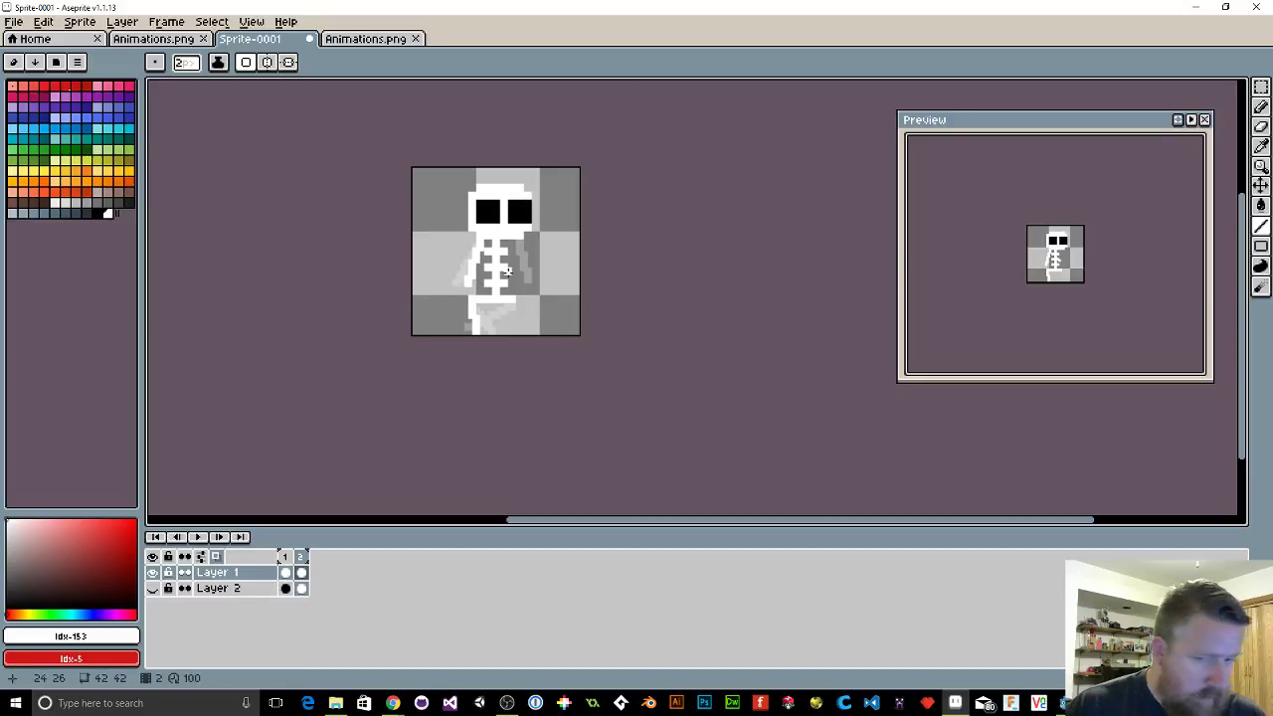
pyautogui.moveTo(518, 243); pyautogui.dragTo(525, 283)
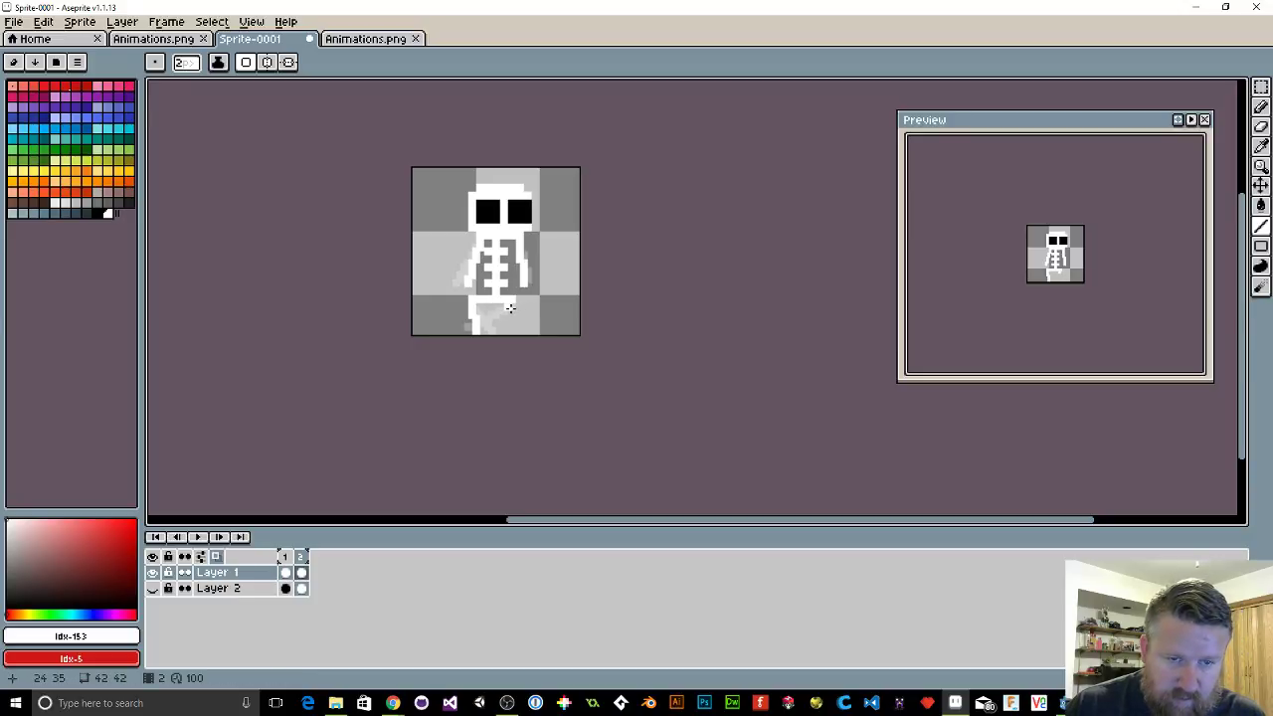
pyautogui.moveTo(512, 307); pyautogui.dragTo(501, 331)
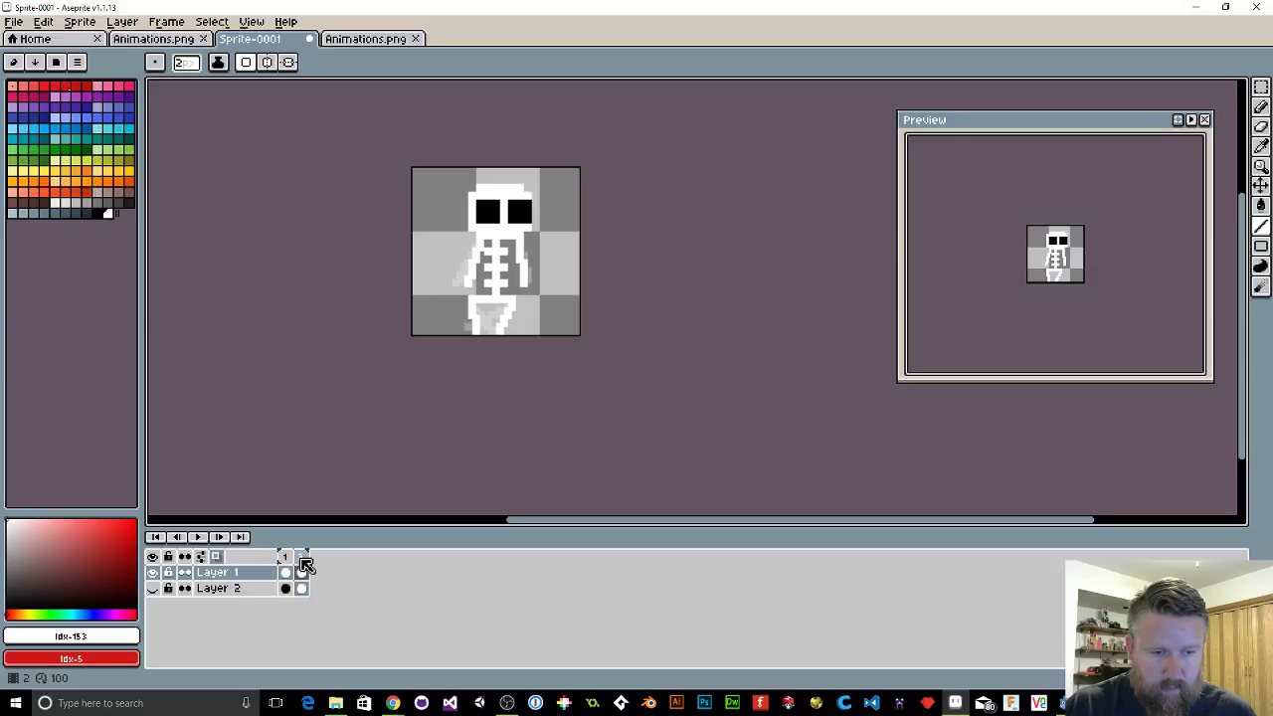
# Step: Add a third frame copied from frame 2 and erase the skeleton's arms and legs in it
pyautogui.hotkey('alt', 'n')
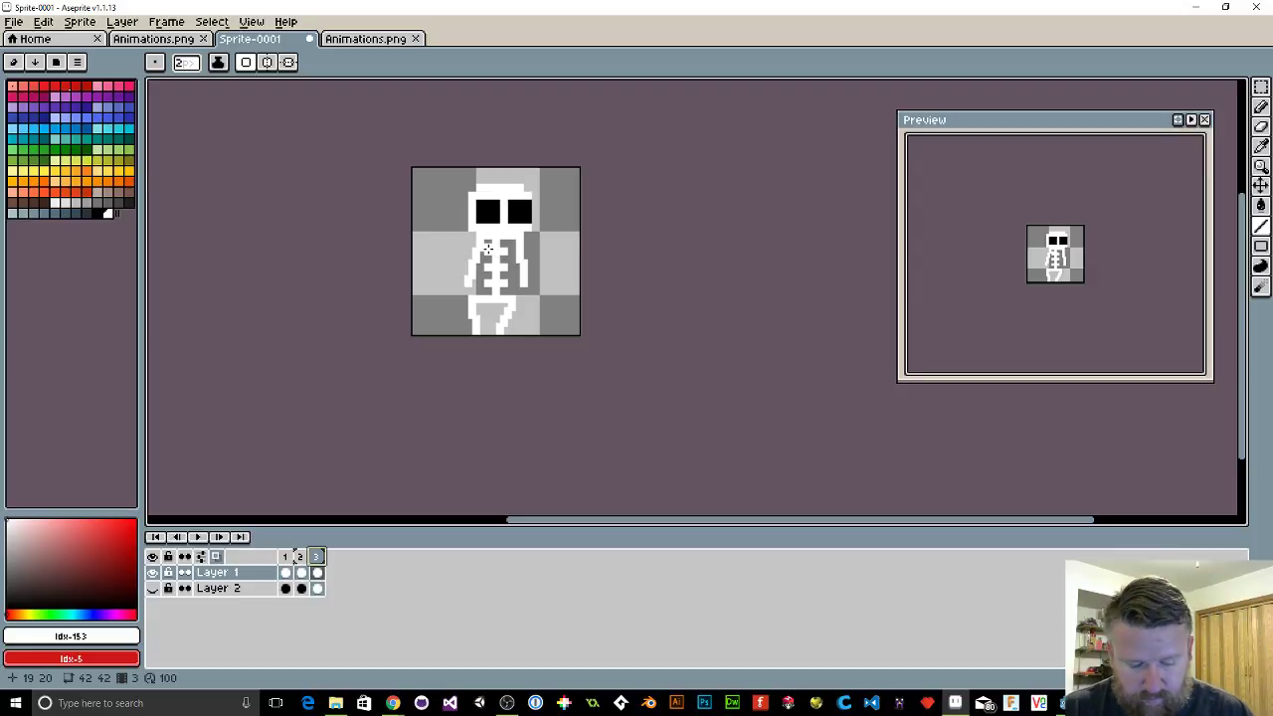
pyautogui.press('m')
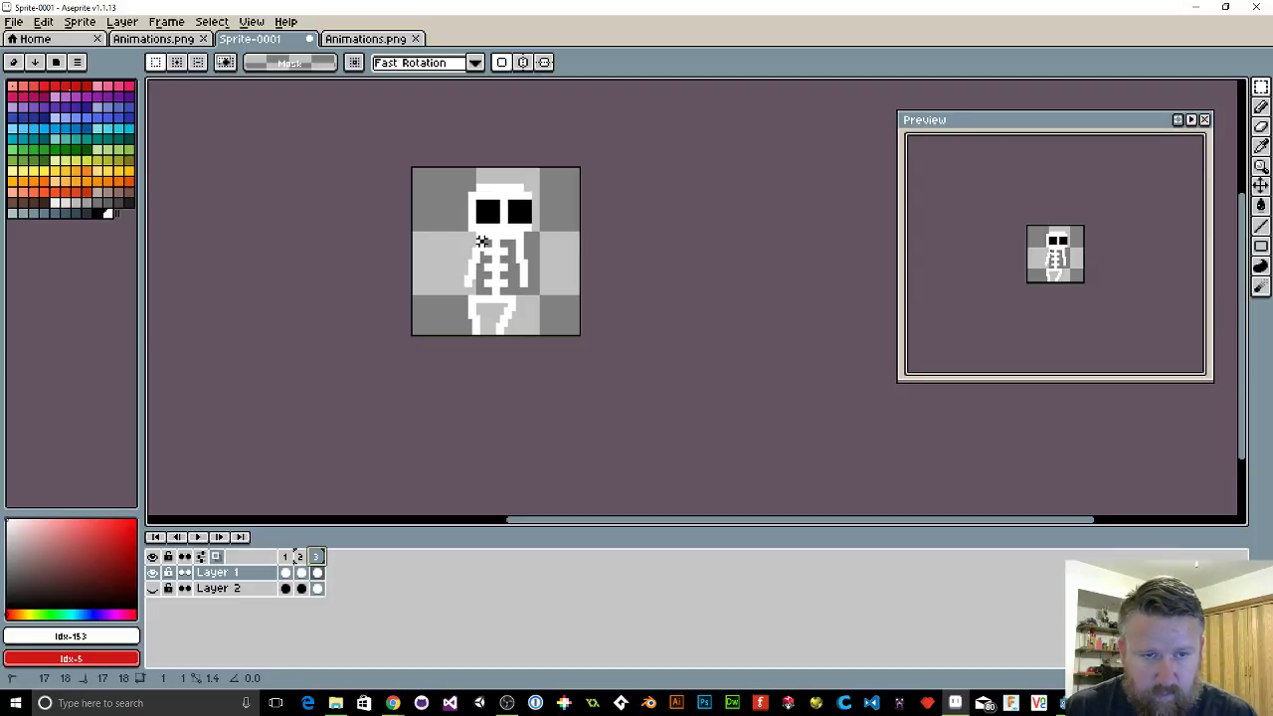
pyautogui.moveTo(484, 242); pyautogui.dragTo(425, 284)
pyautogui.click(440, 279)
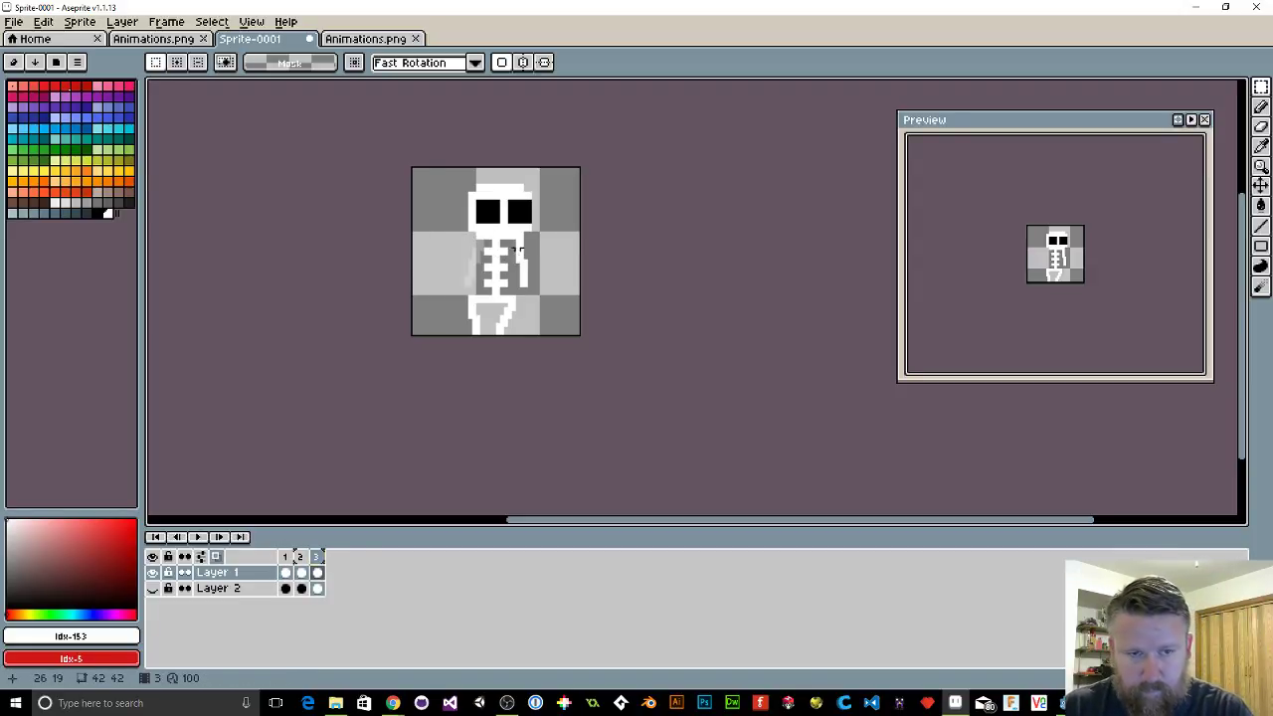
pyautogui.moveTo(513, 240); pyautogui.dragTo(548, 292)
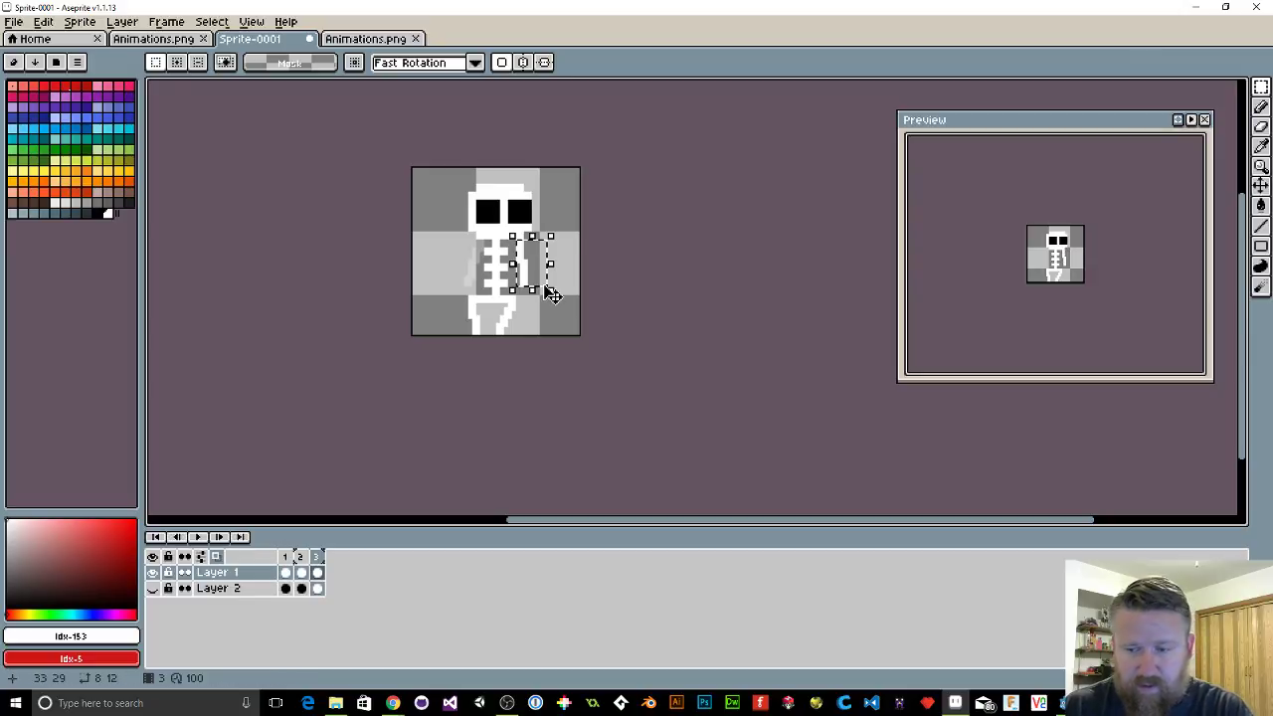
pyautogui.click(540, 285)
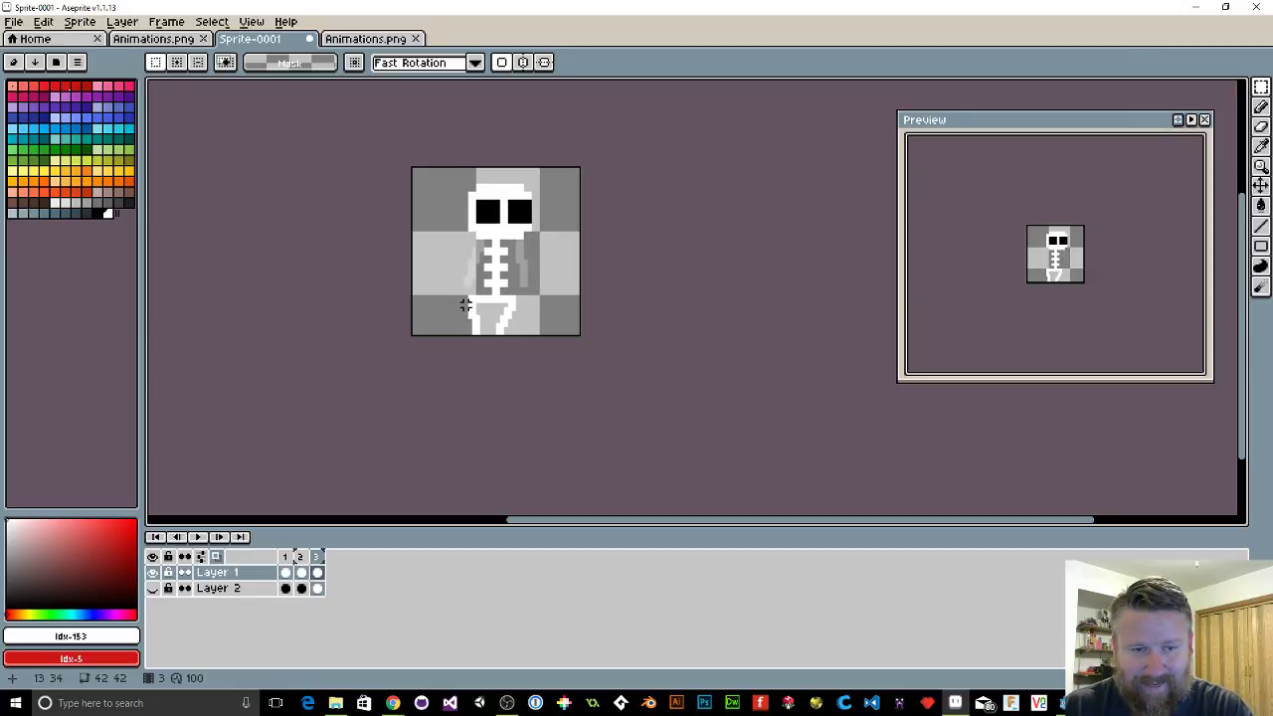
pyautogui.moveTo(465, 305); pyautogui.dragTo(520, 333)
pyautogui.press('Delete')
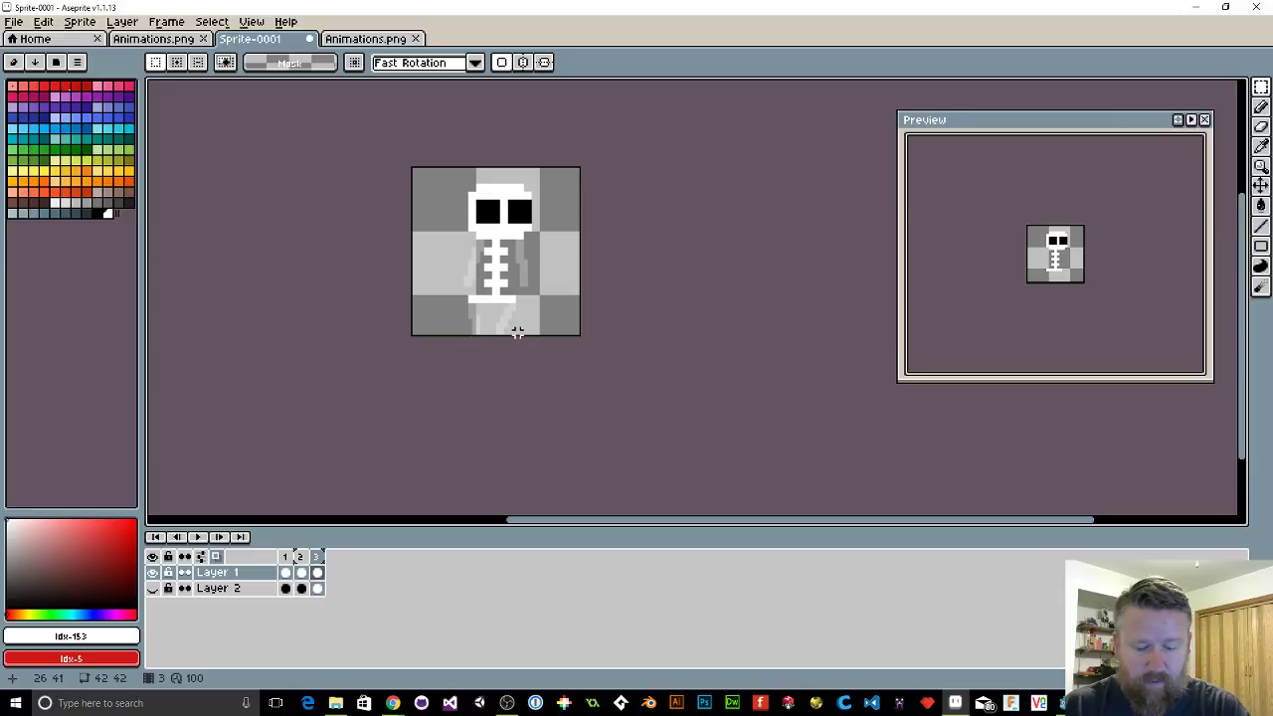
# Step: Draw frame 3's legs spread outward and both arms slanting inward across the ribs with 2-pixel white lines, and play the animation
pyautogui.press('b')
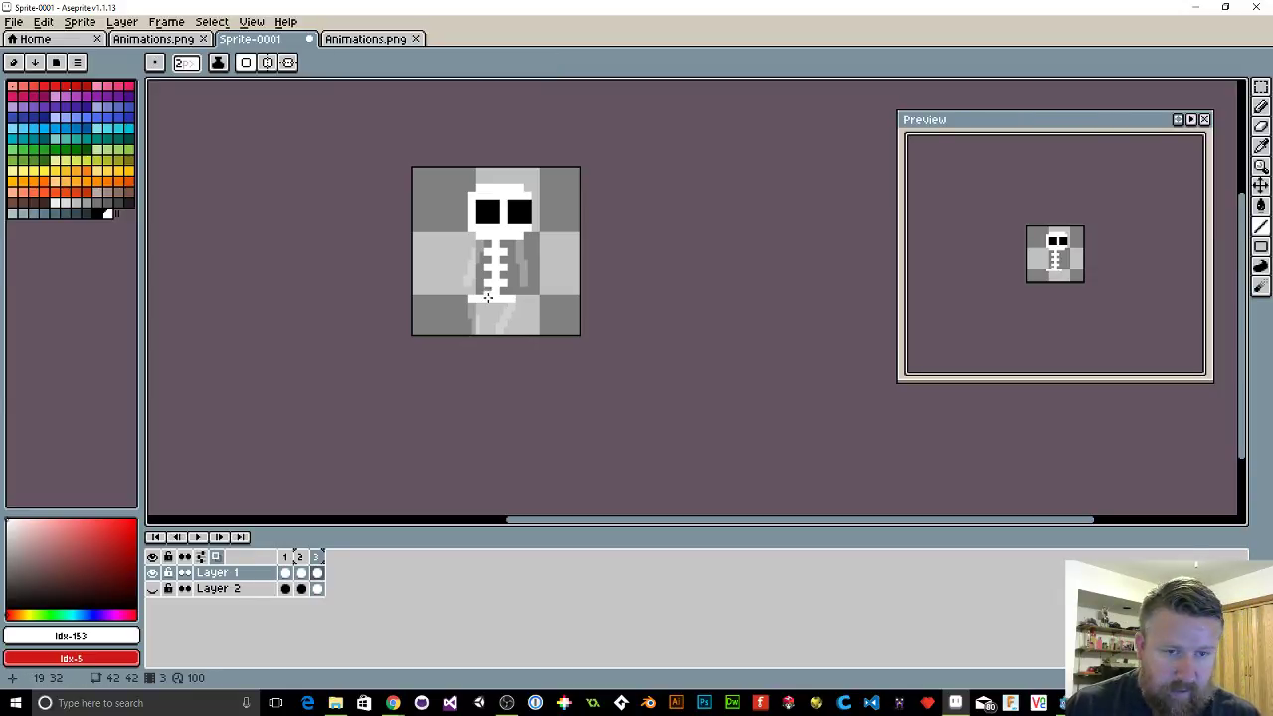
pyautogui.moveTo(473, 310)
pyautogui.mouseDown()
pyautogui.moveTo(460, 332)
pyautogui.moveTo(513, 311)
pyautogui.moveTo(519, 329)
pyautogui.mouseUp()
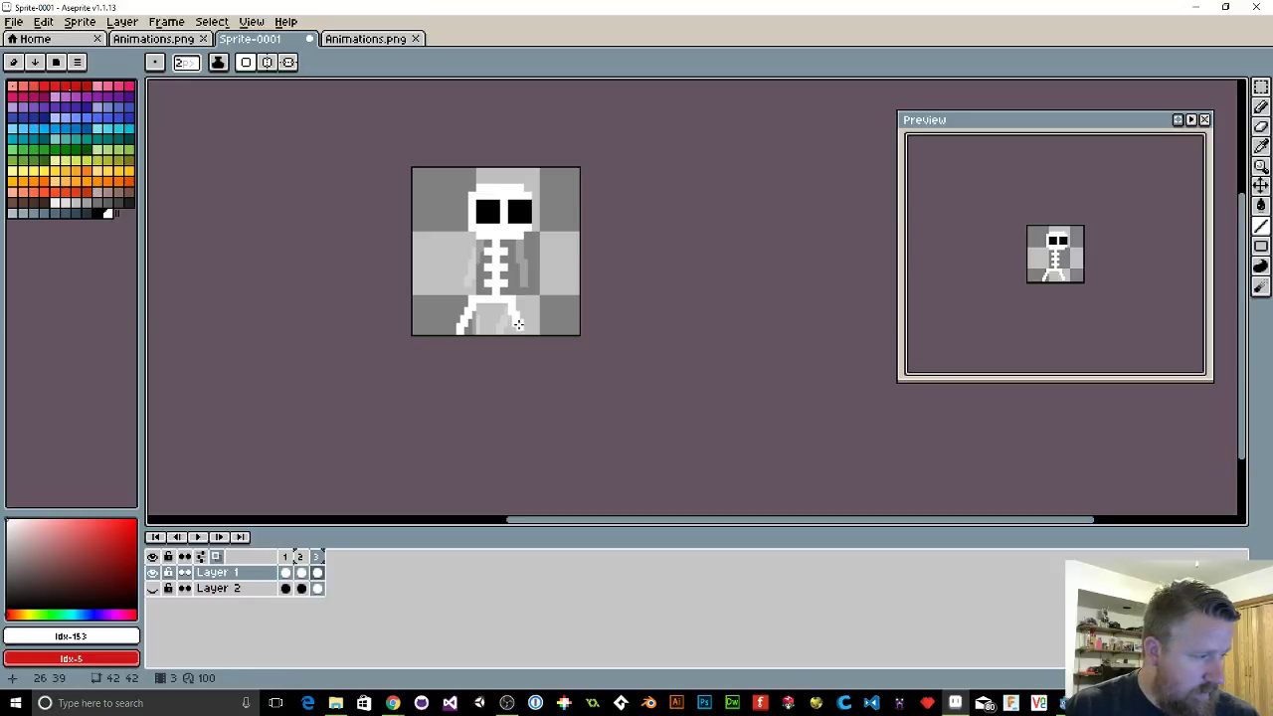
pyautogui.moveTo(481, 247)
pyautogui.mouseDown()
pyautogui.moveTo(490, 289)
pyautogui.moveTo(508, 261)
pyautogui.moveTo(501, 284)
pyautogui.mouseUp()
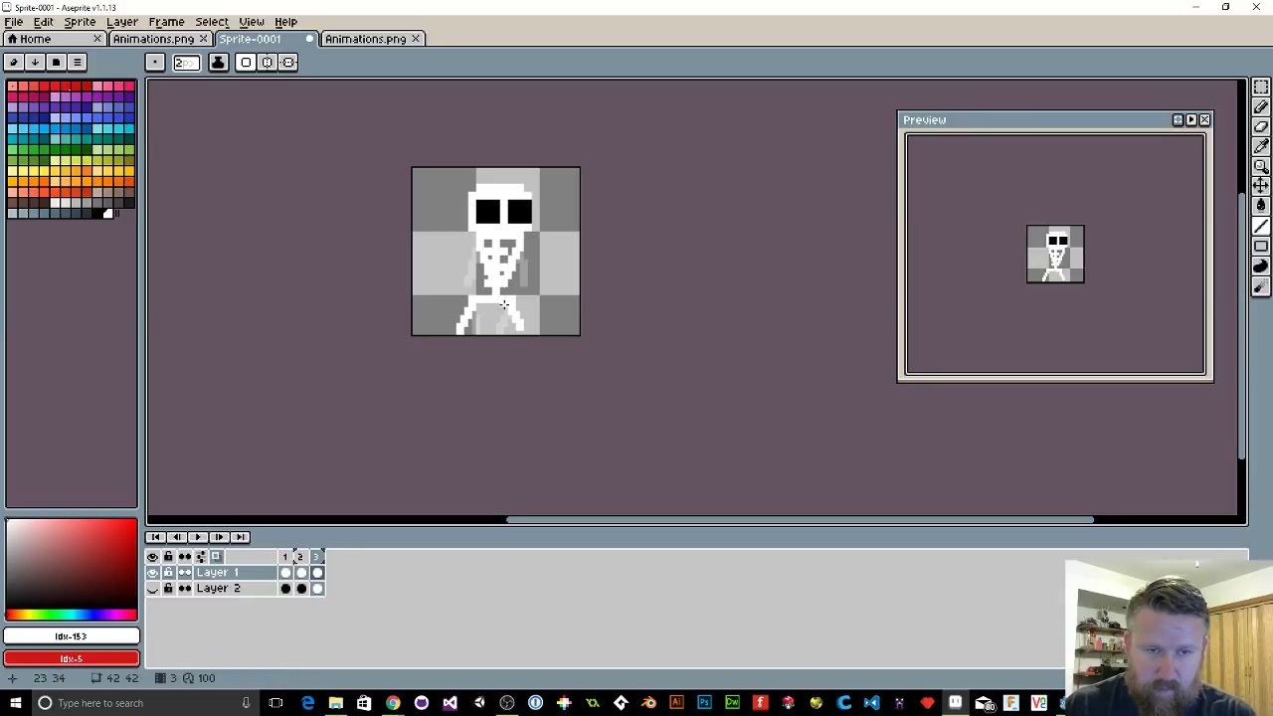
pyautogui.press('Return')
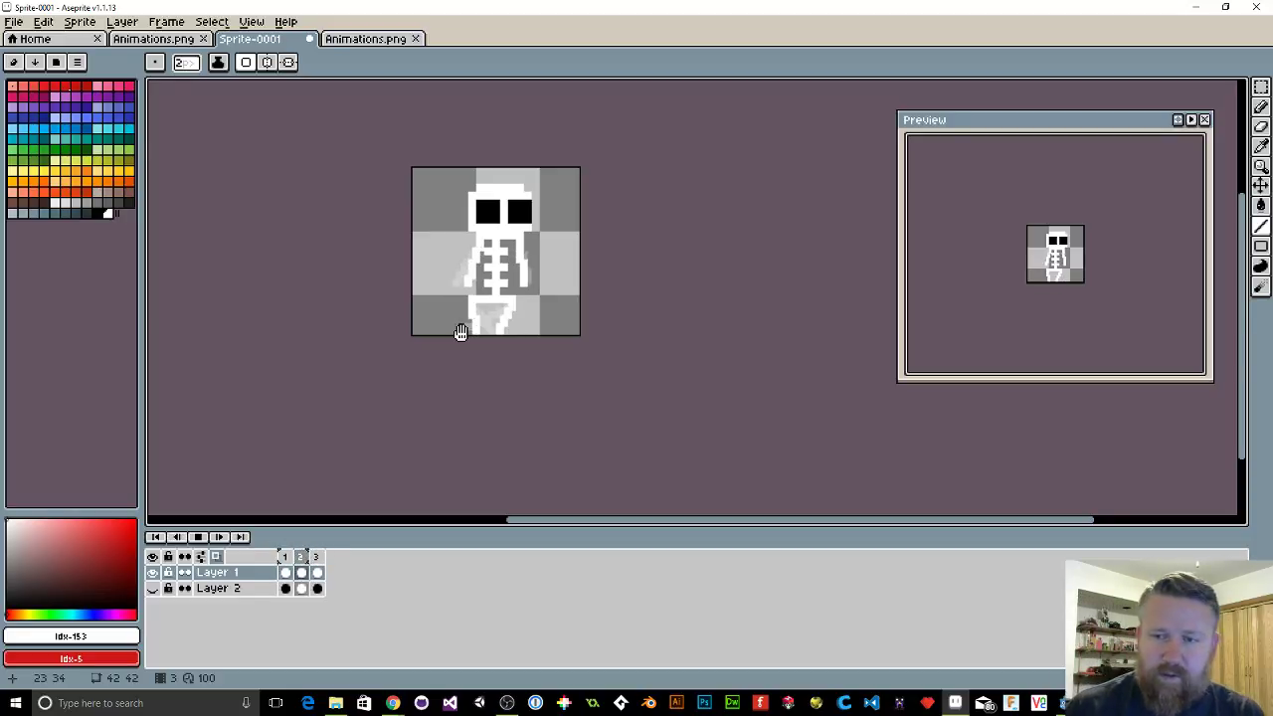
# Step: Move the skull, ribs and arms in frame 2 up by one pixel and fill the gap above the pelvis
pyautogui.click(301, 557)
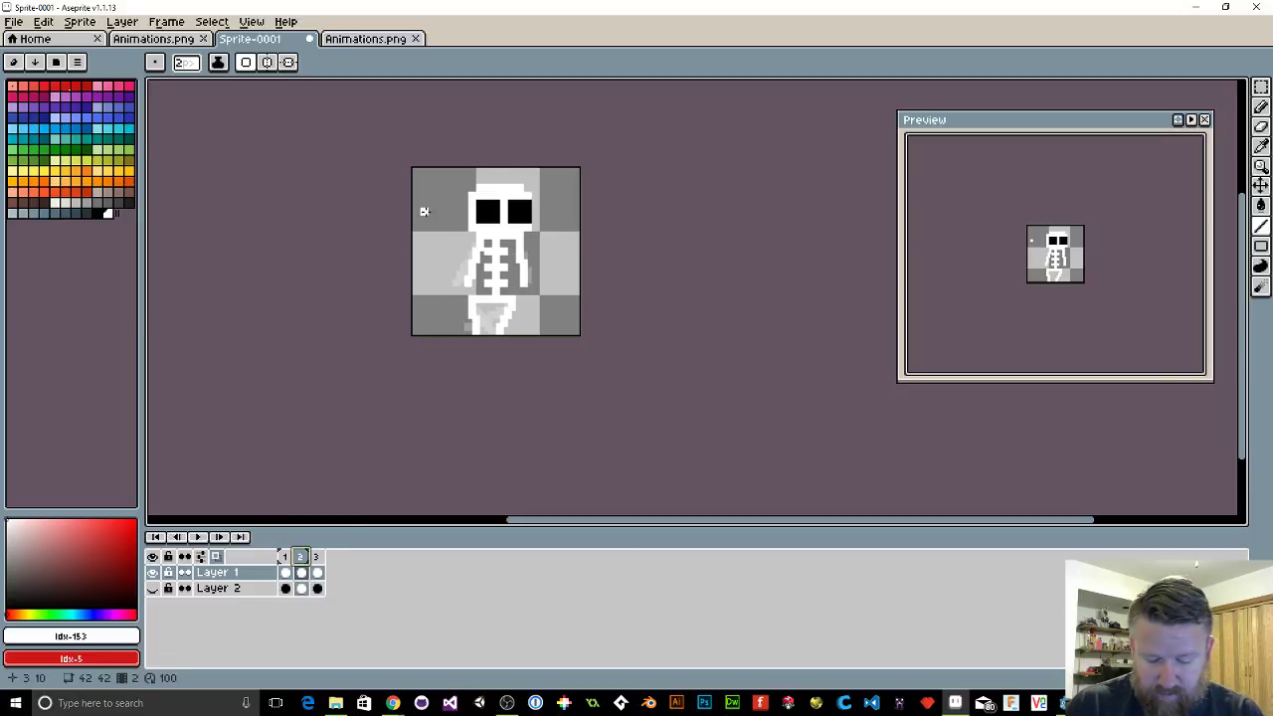
pyautogui.press('m')
pyautogui.moveTo(433, 167); pyautogui.dragTo(524, 277)
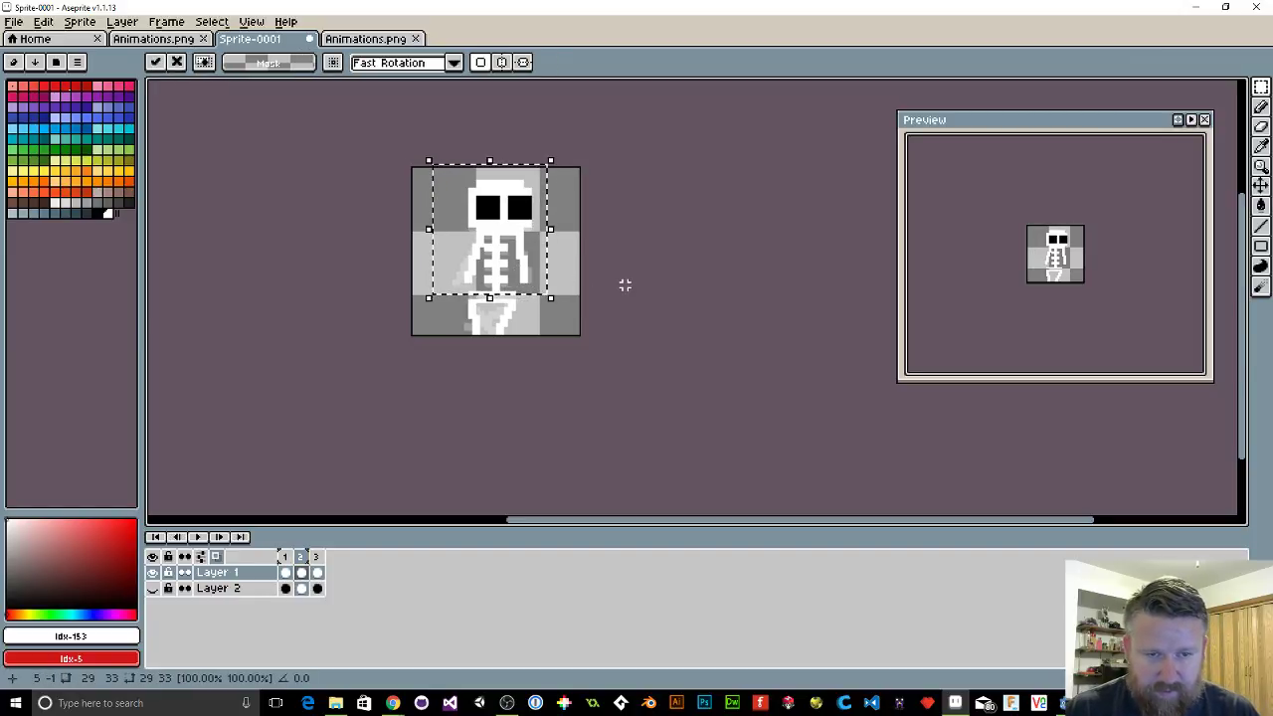
pyautogui.hotkey('ctrl', 'd')
pyautogui.press('l')
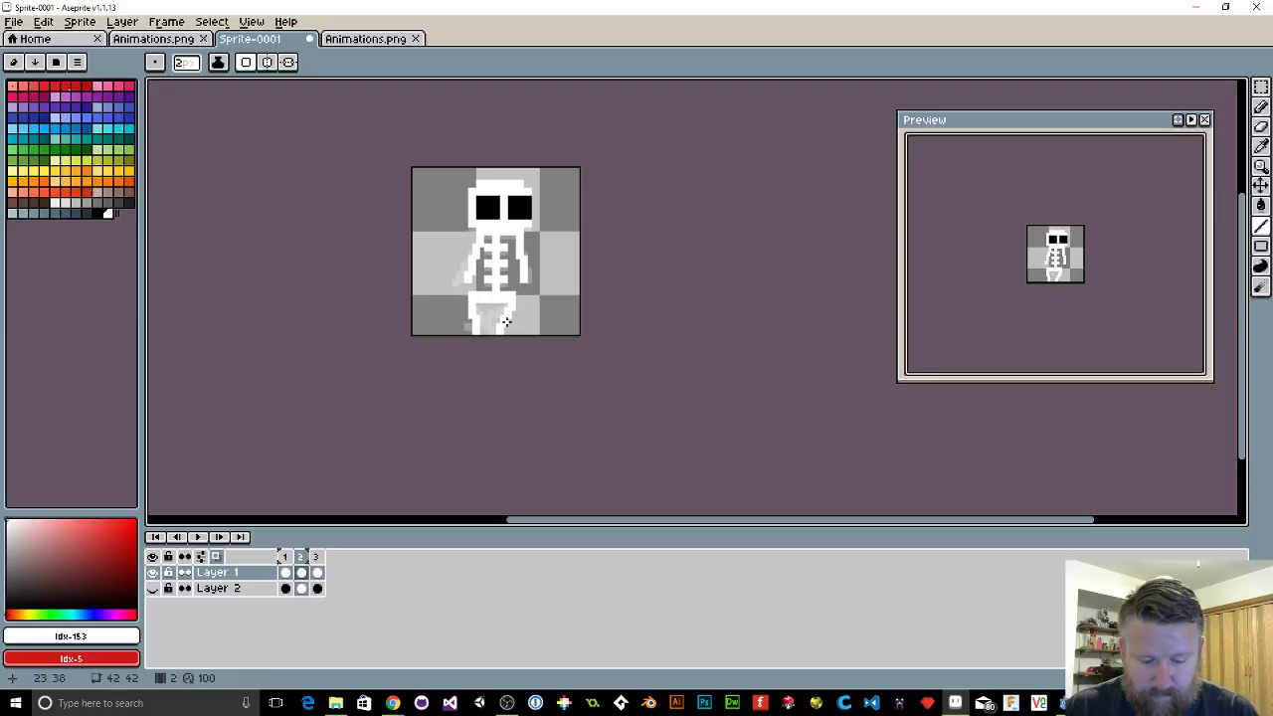
# Step: Play the three-frame animation to check the skeleton's motion, and stop it
pyautogui.press('Return')
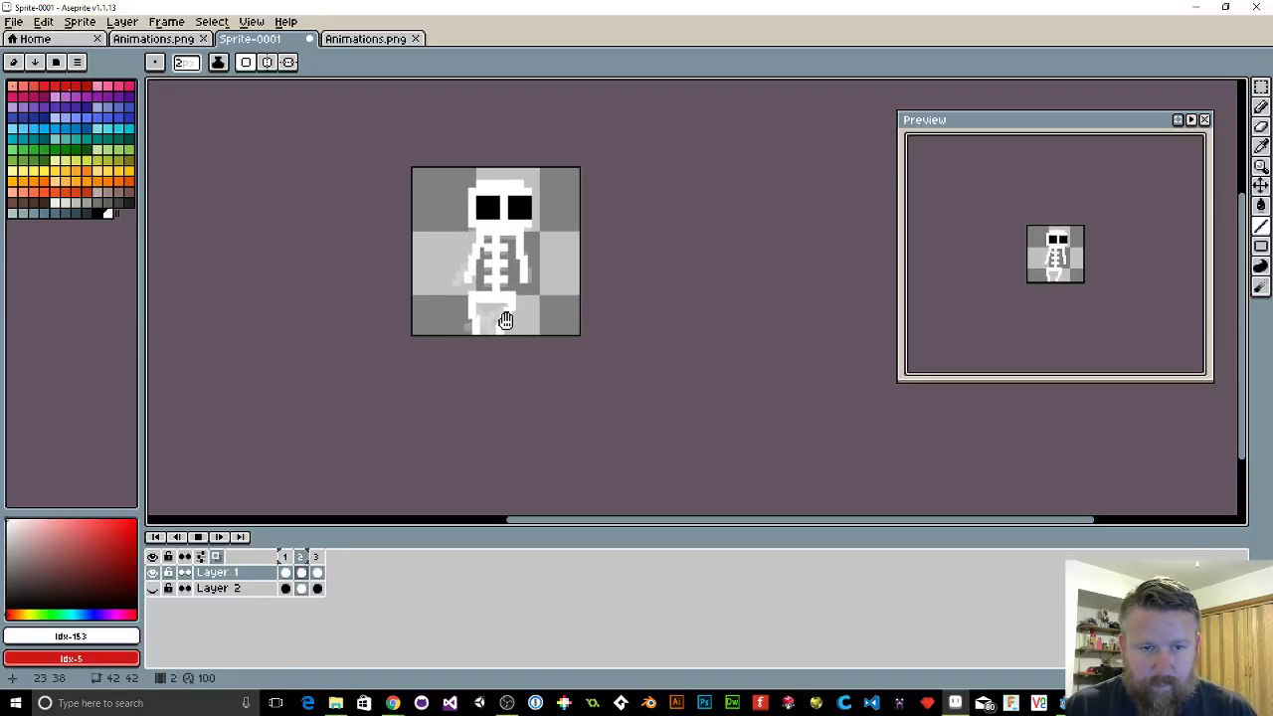
pyautogui.press('Return')
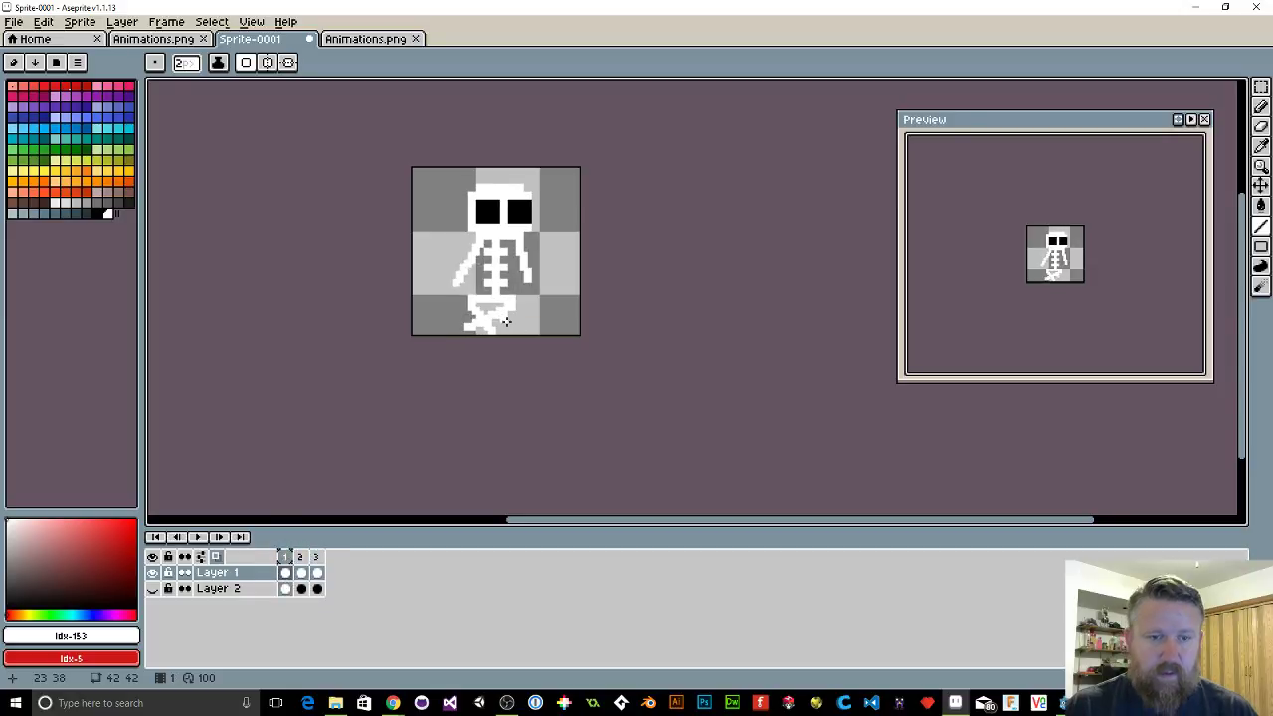
# Step: Export all frames of Layer 1 as a horizontal-strip sprite sheet named Skell_Run.png in the images folder
pyautogui.click(14, 21)
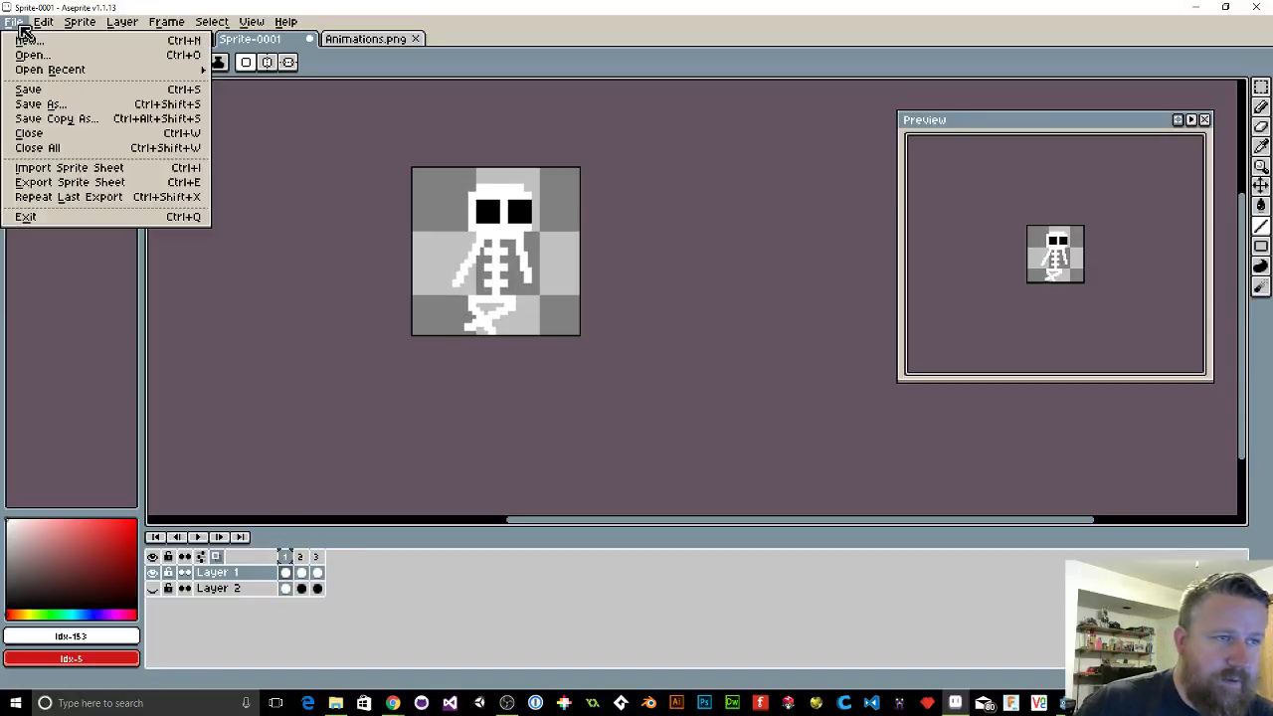
pyautogui.click(90, 182)
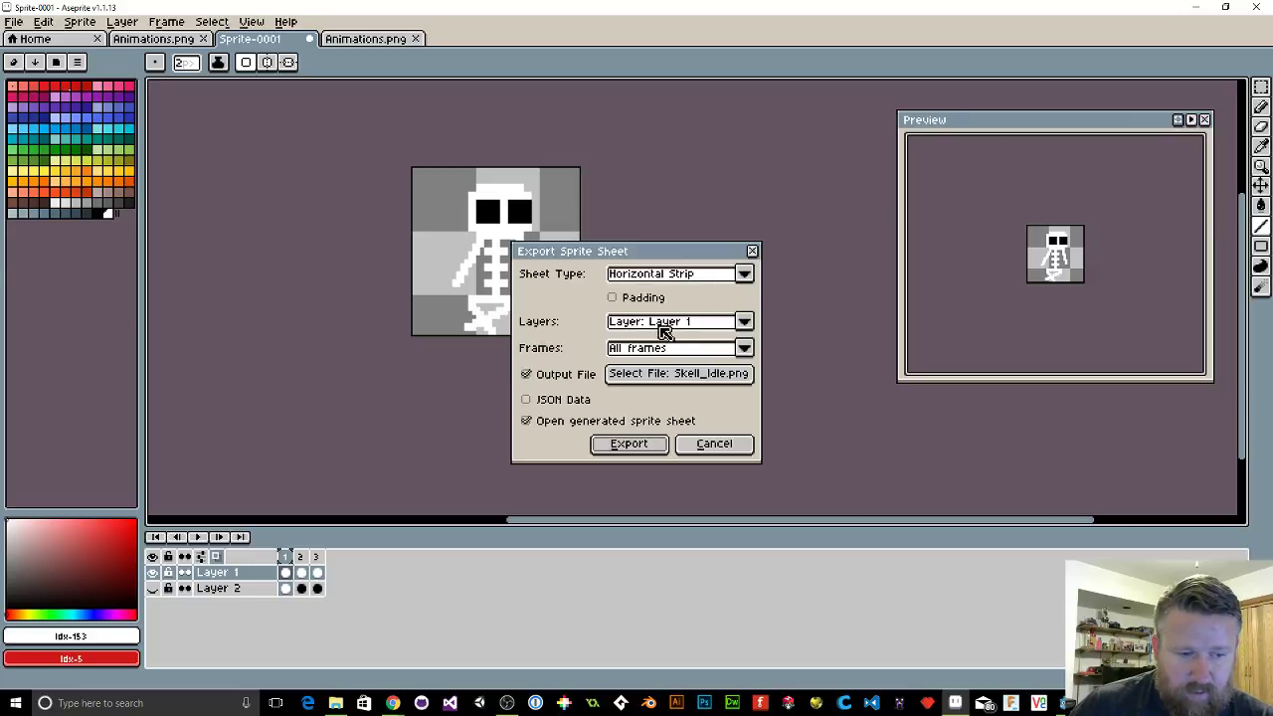
pyautogui.click(684, 375)
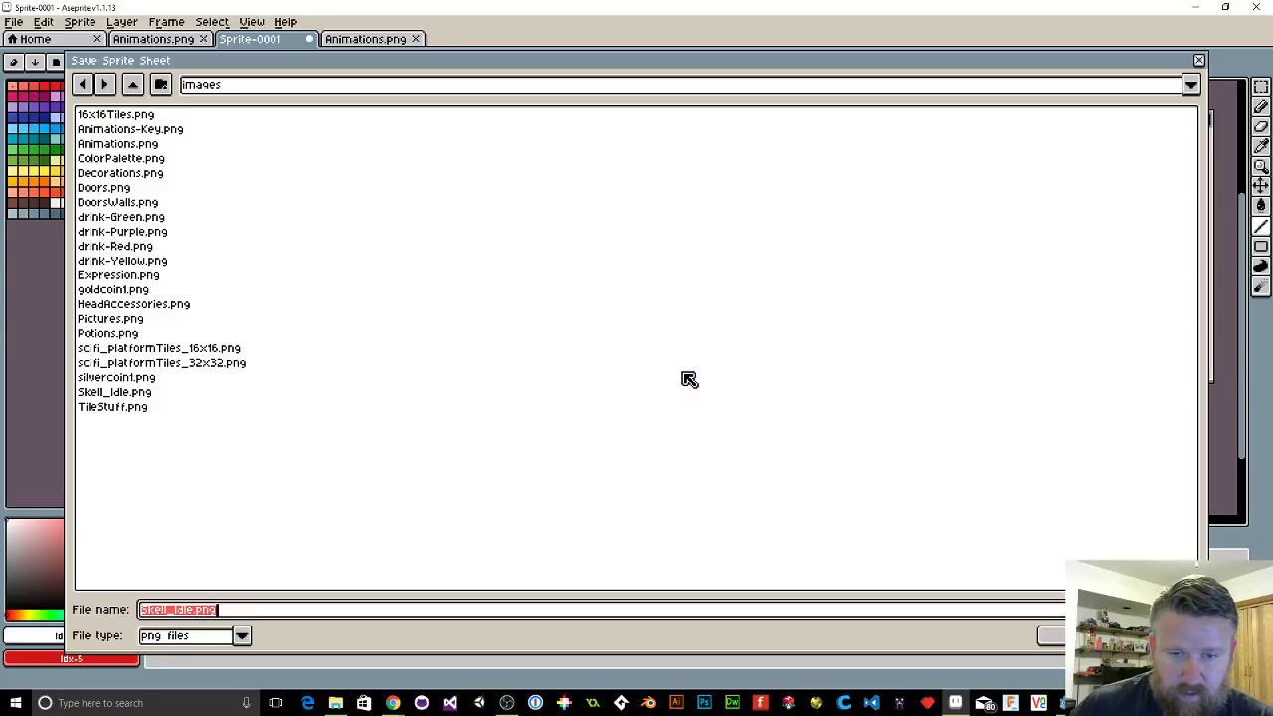
pyautogui.click(194, 610)
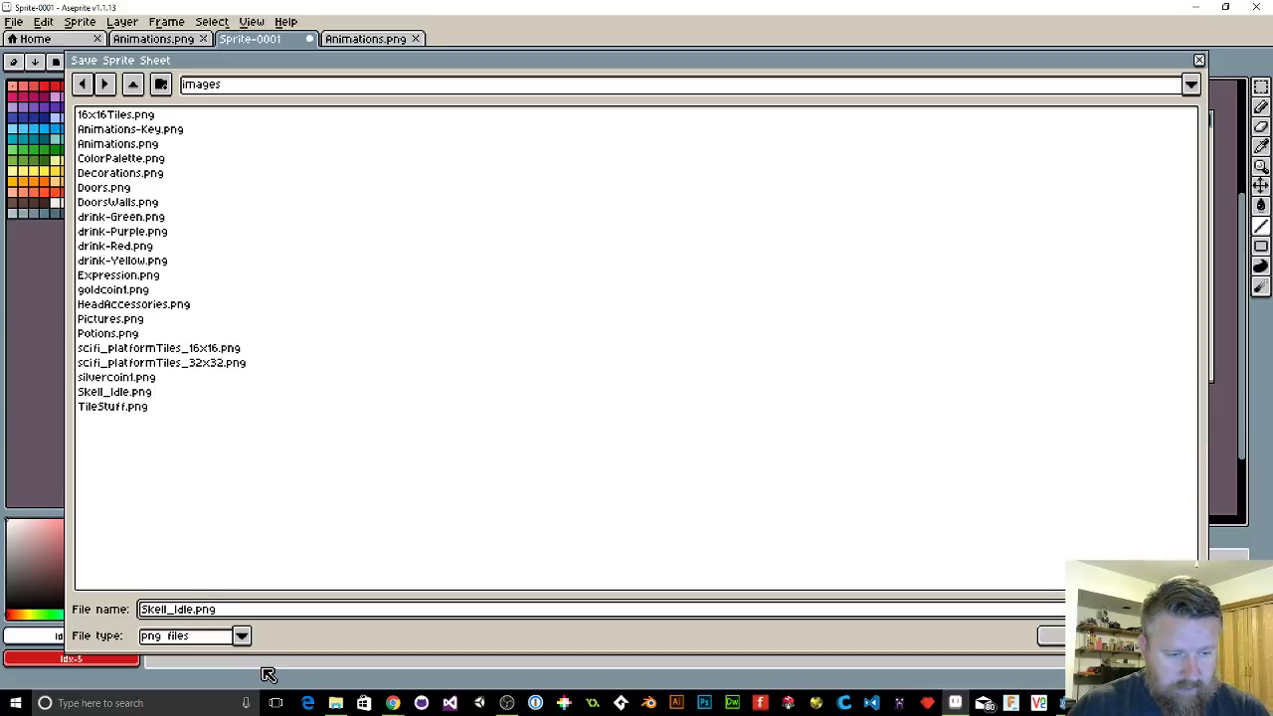
pyautogui.press('BackSpace')
pyautogui.press('BackSpace')
pyautogui.press('BackSpace')
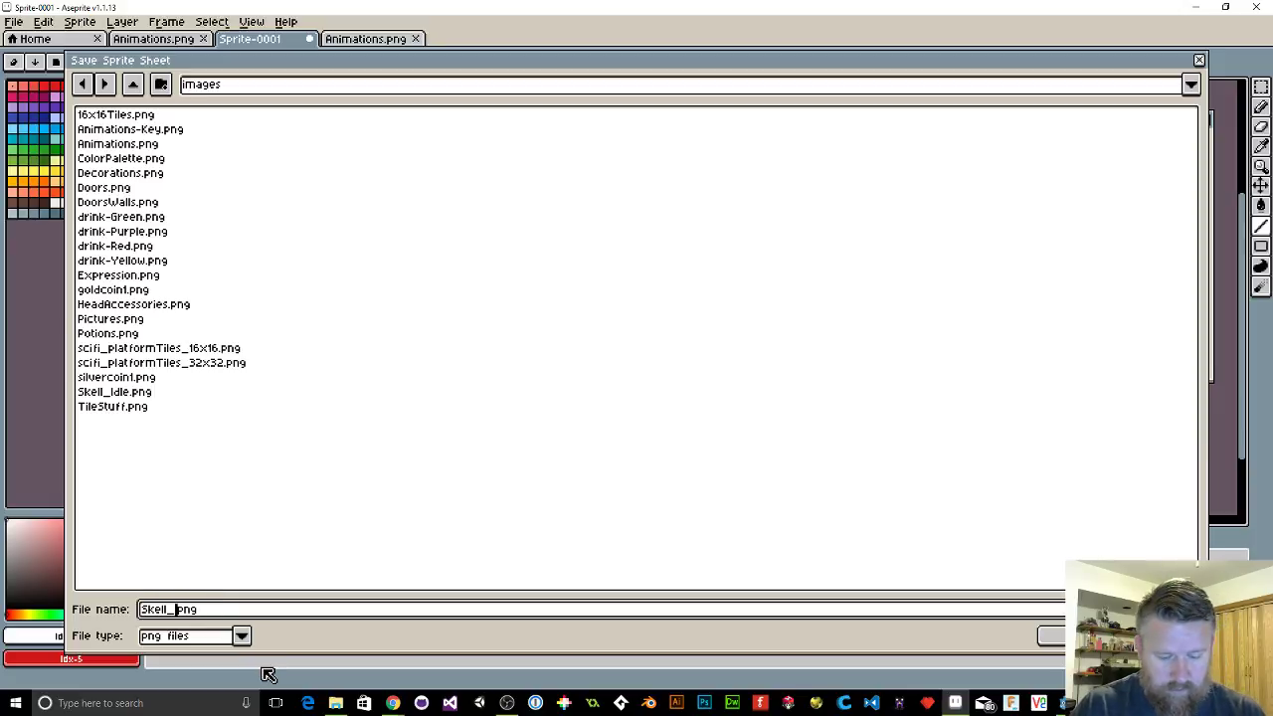
pyautogui.write('r')
pyautogui.press('BackSpace')
pyautogui.write('Run')
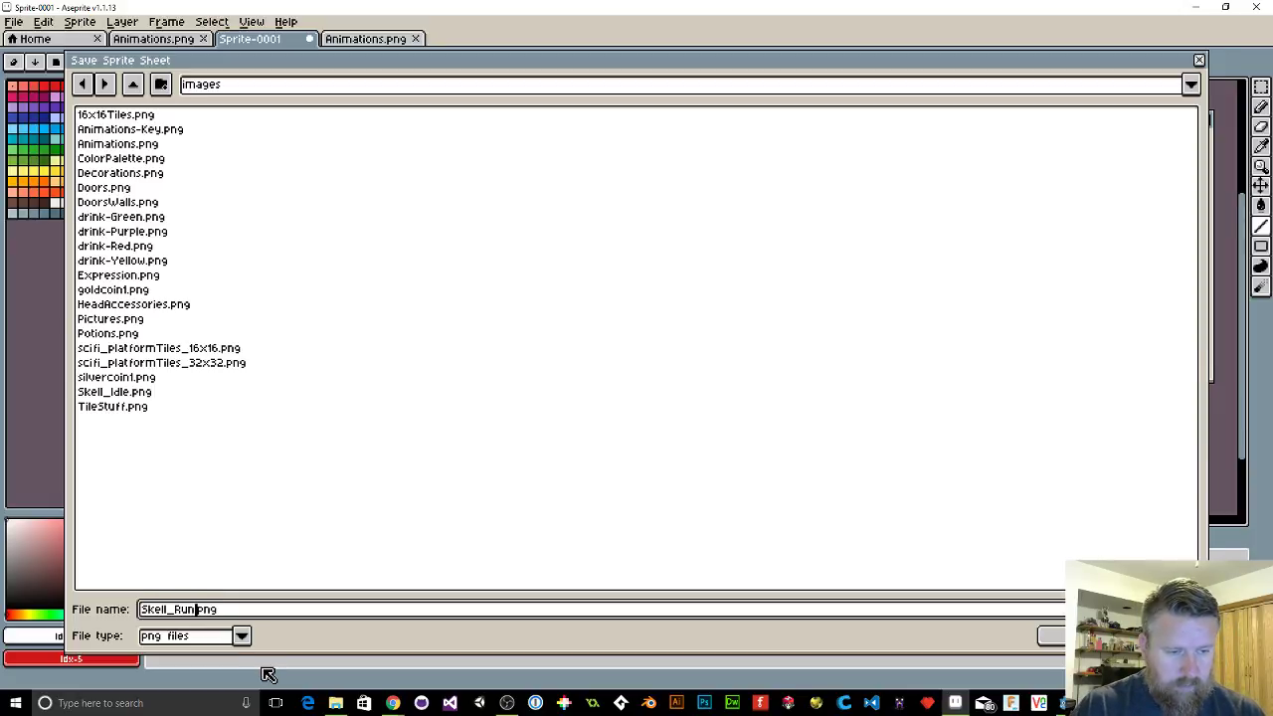
pyautogui.press('Return')
pyautogui.click(626, 443)
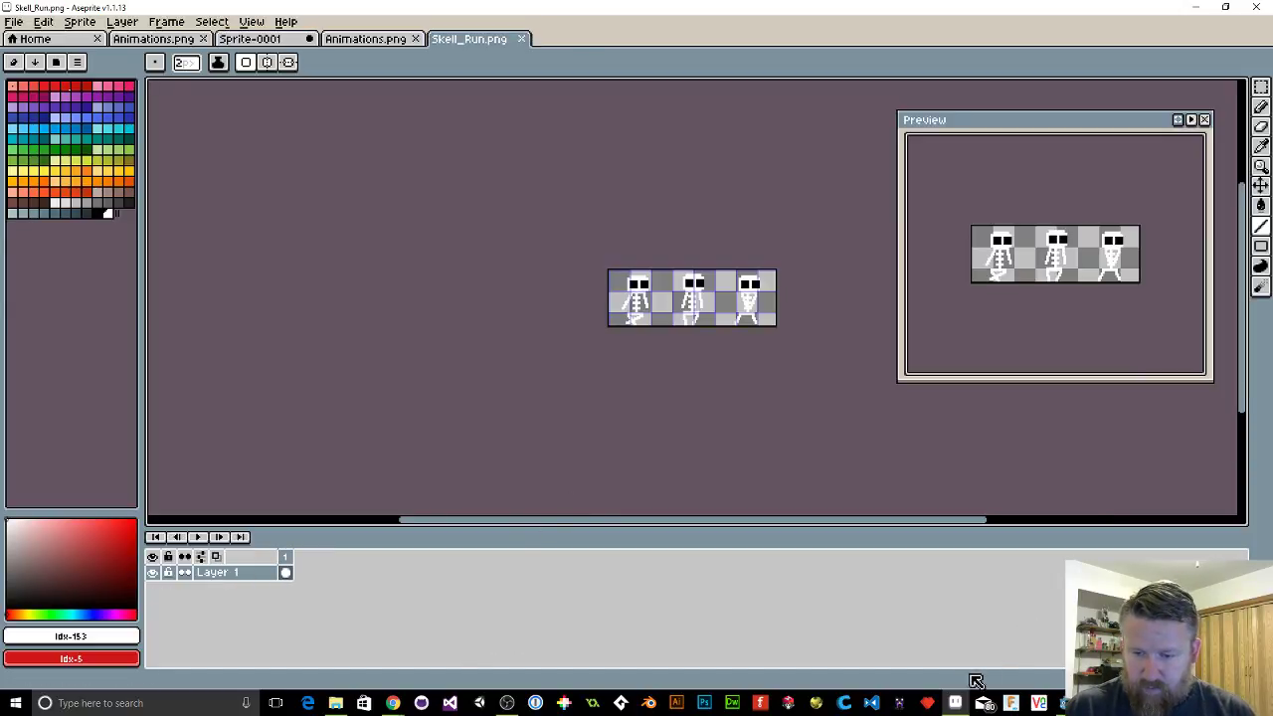
# Step: Switch to Godot and start a 2D texture import with No MipMaps and Filter (Magnifying) turned off
pyautogui.moveTo(1061, 704)
pyautogui.click(994, 647)
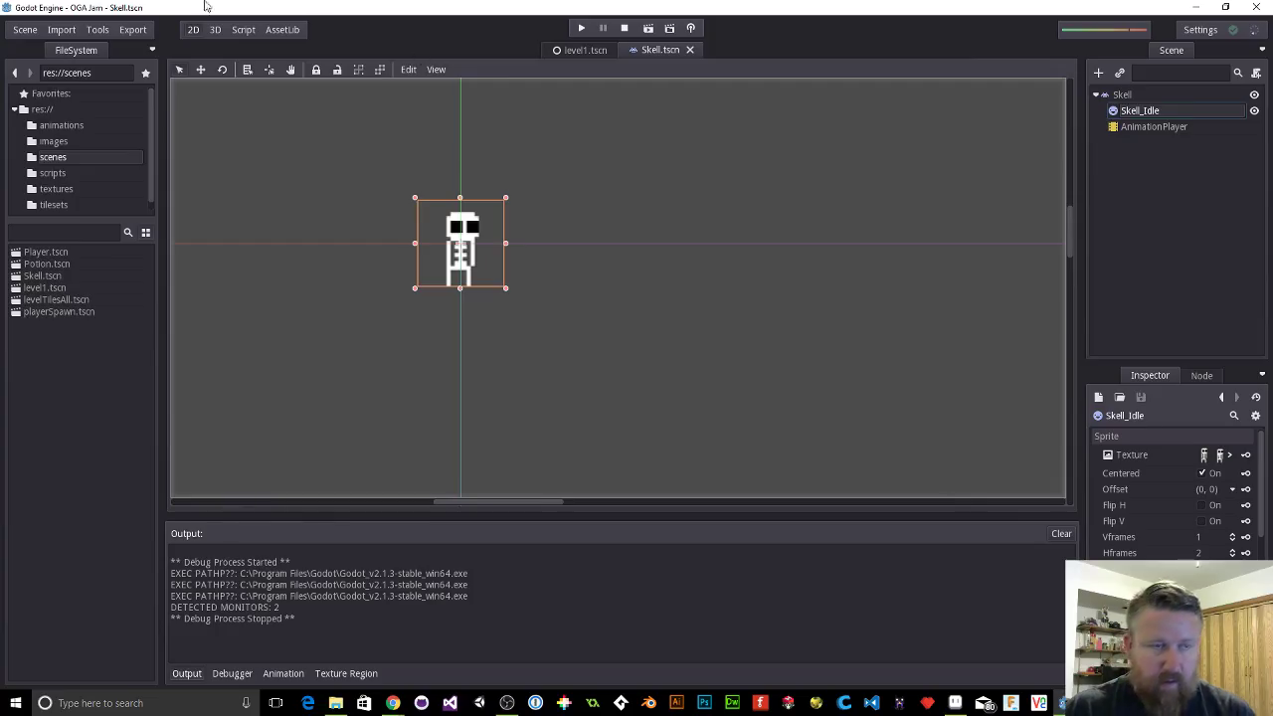
pyautogui.click(62, 30)
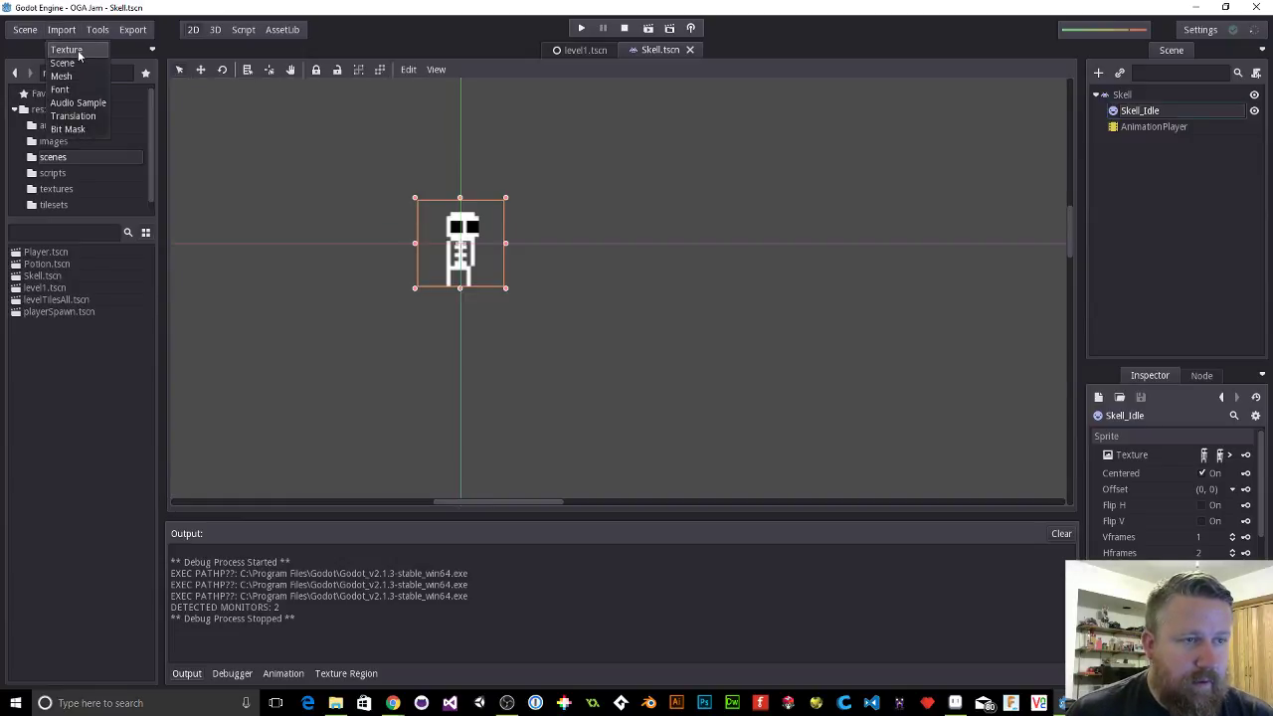
pyautogui.click(68, 50)
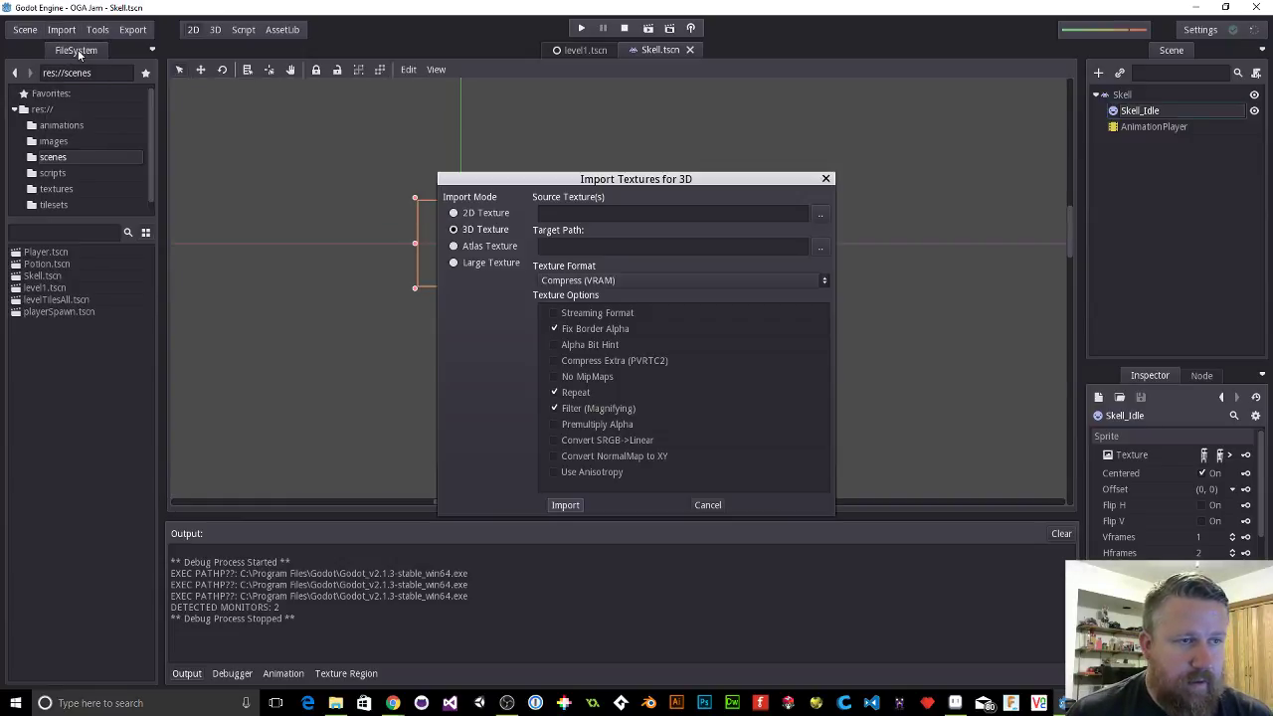
pyautogui.click(454, 213)
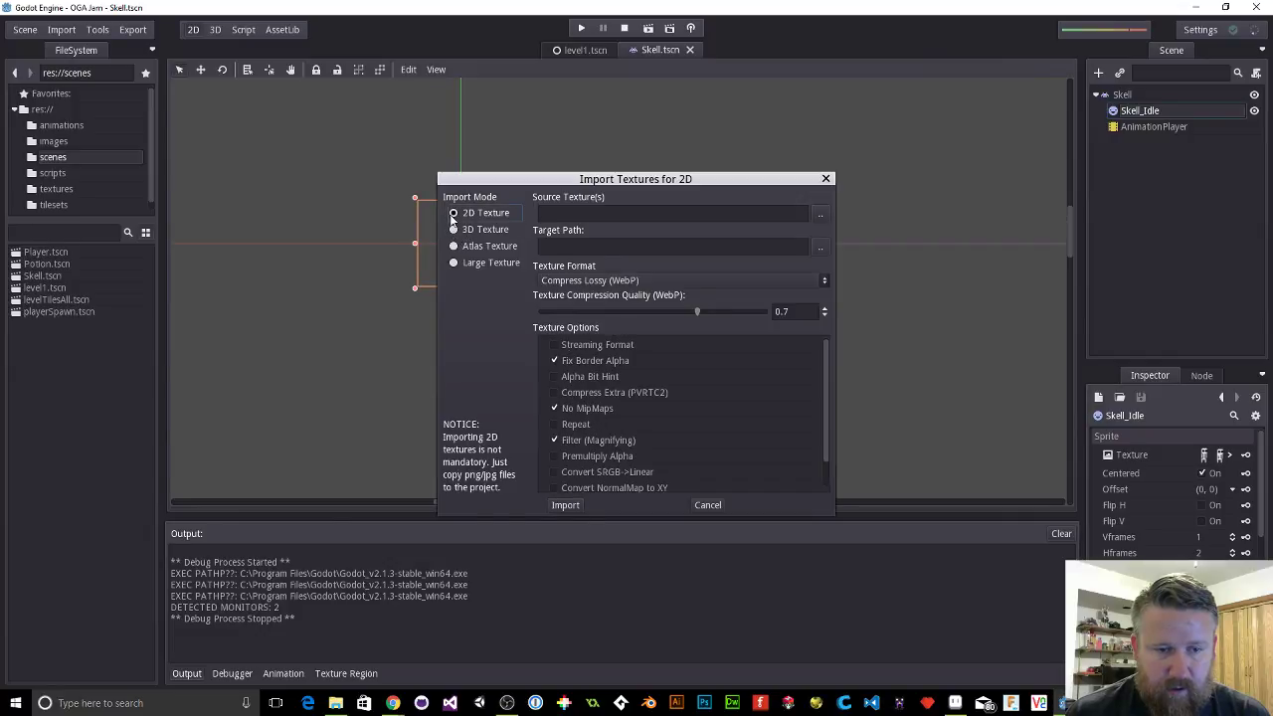
pyautogui.click(554, 410)
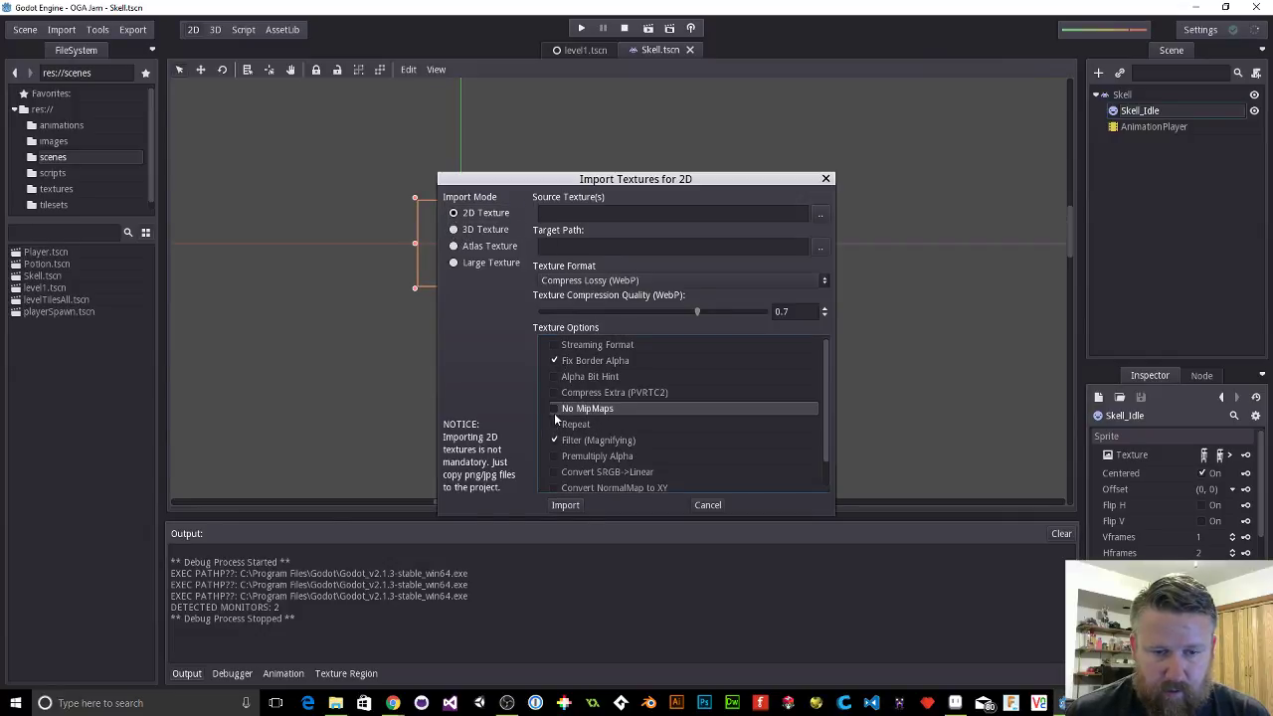
pyautogui.click(556, 441)
# Step: Choose Skell_Run.png from the project's images folder as the source texture for the import
pyautogui.click(820, 215)
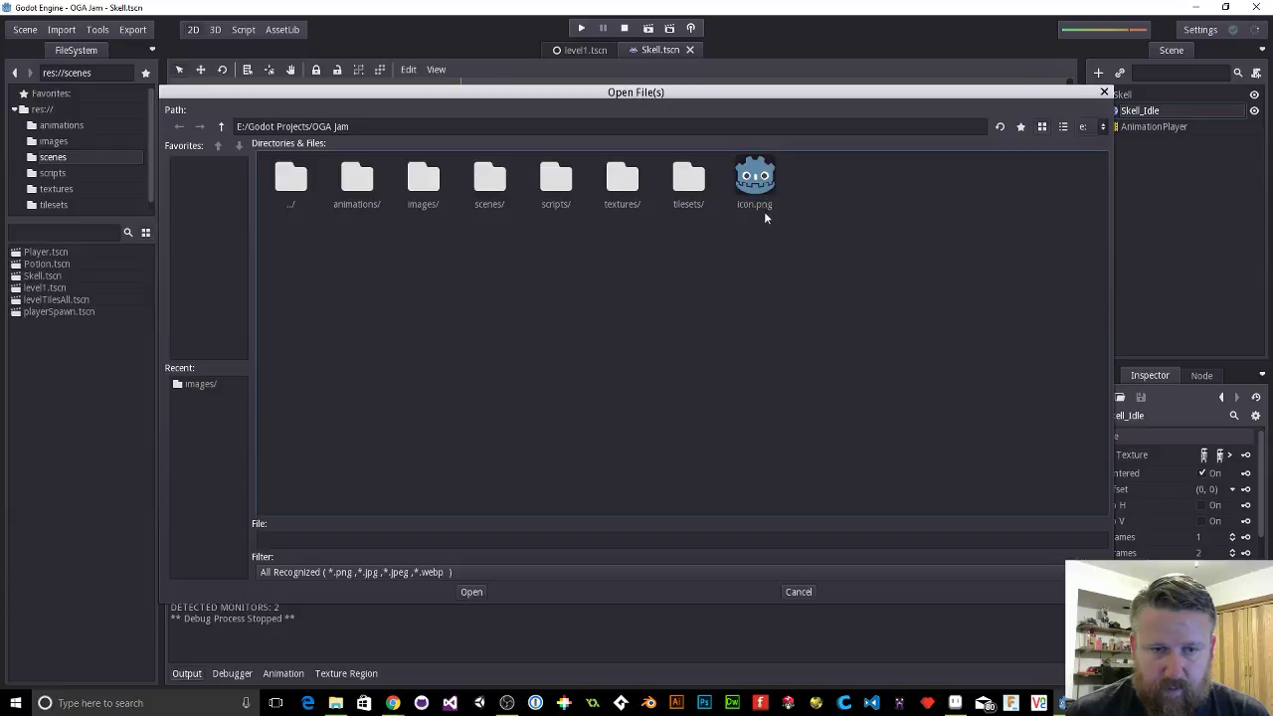
pyautogui.doubleClick(425, 194)
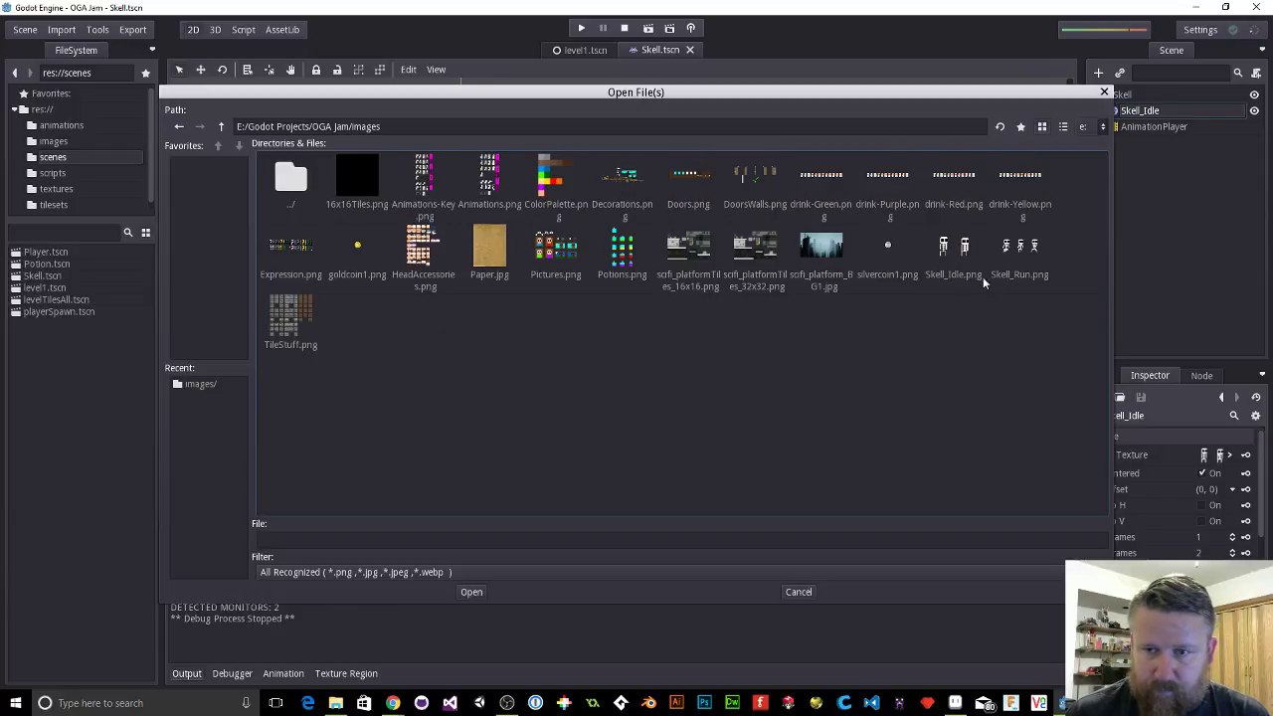
pyautogui.click(1007, 252)
pyautogui.click(471, 591)
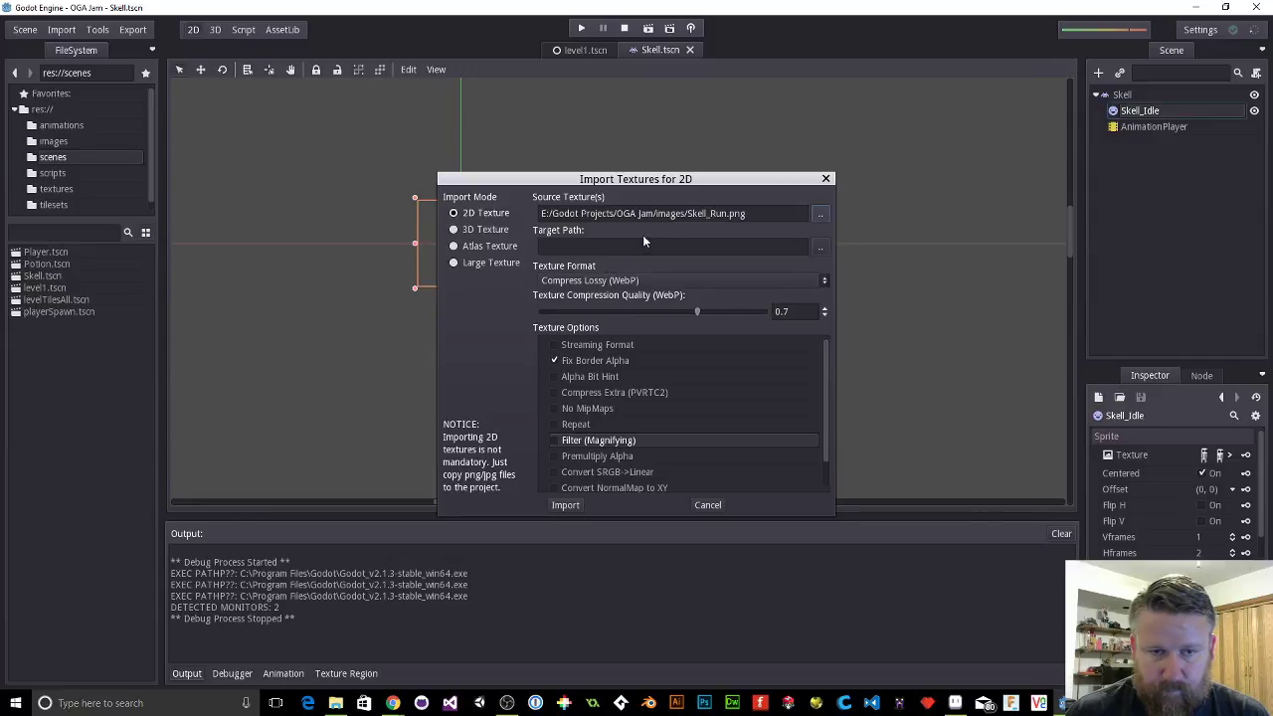
# Step: Set the target path to res://textures and the texture format to Uncompressed, and import the texture
pyautogui.click(820, 248)
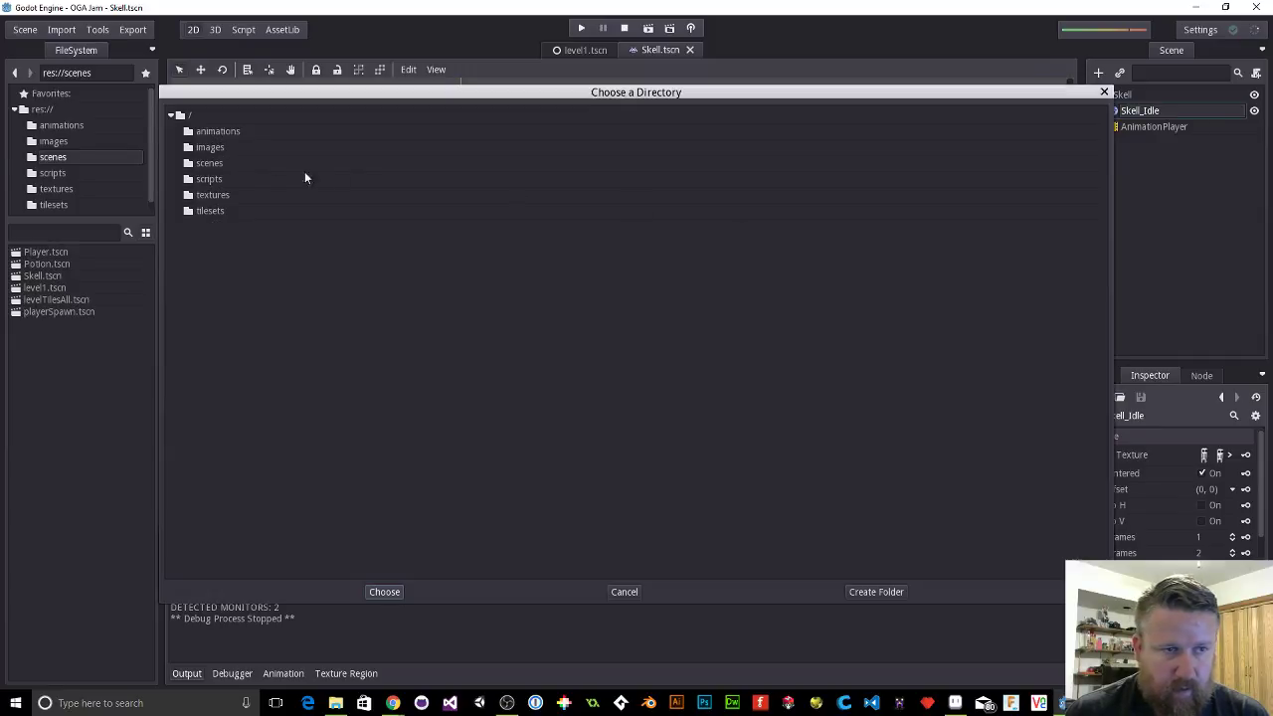
pyautogui.click(215, 197)
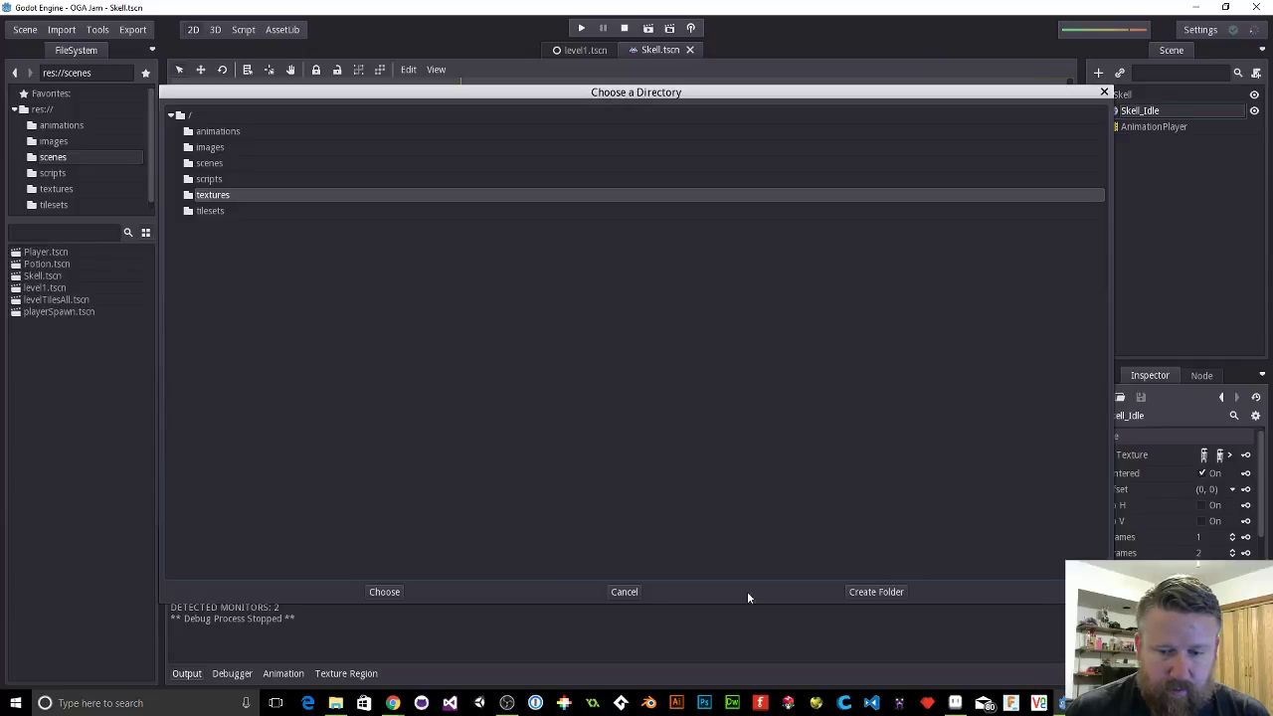
pyautogui.click(384, 591)
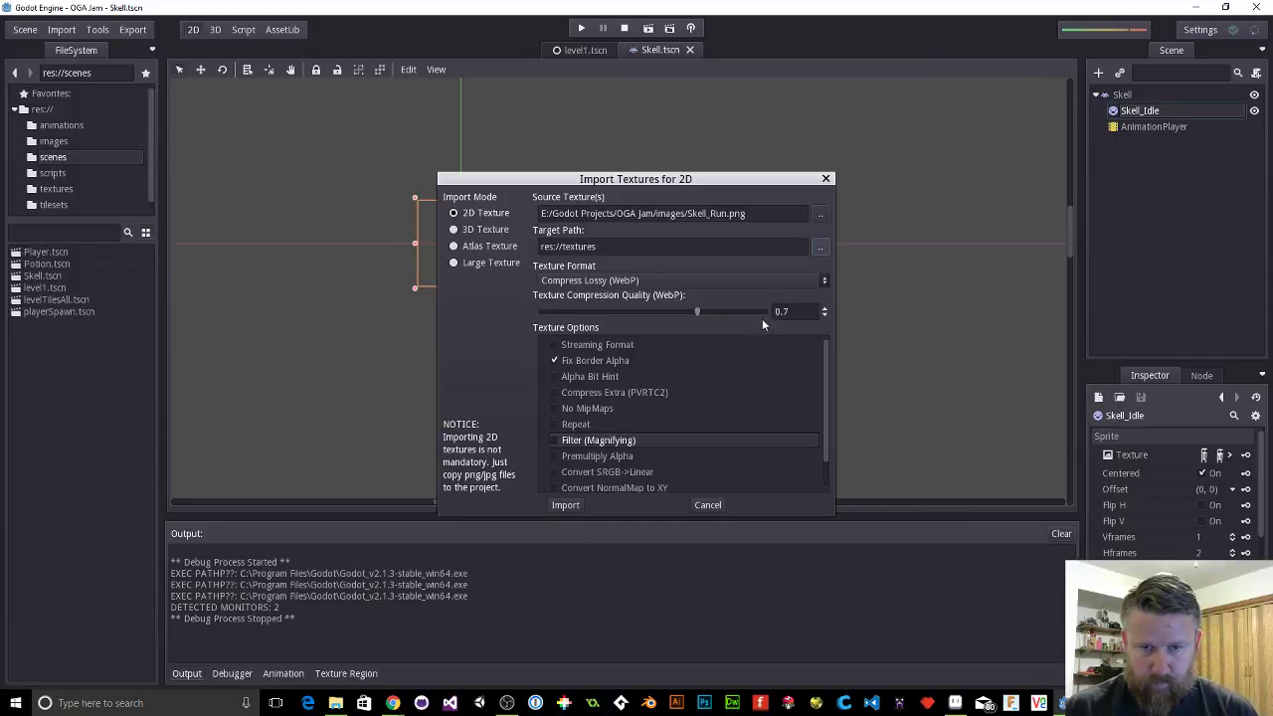
pyautogui.click(687, 284)
pyautogui.click(612, 295)
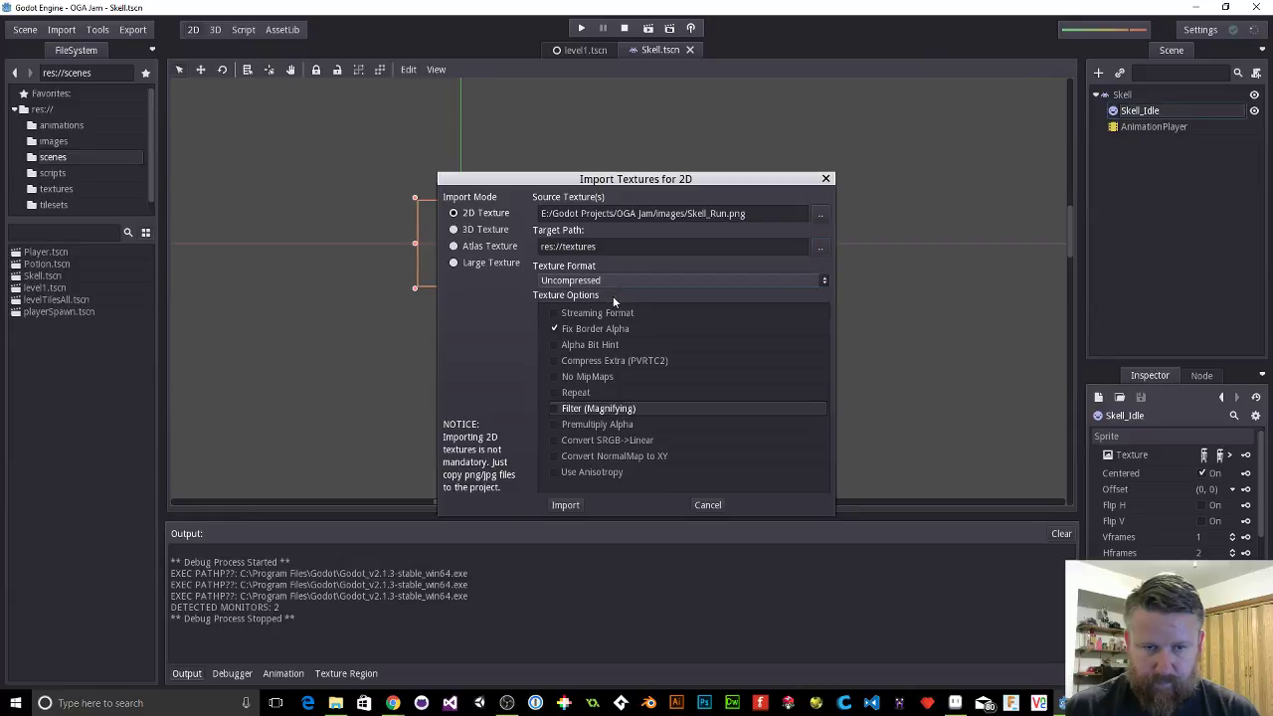
pyautogui.click(563, 505)
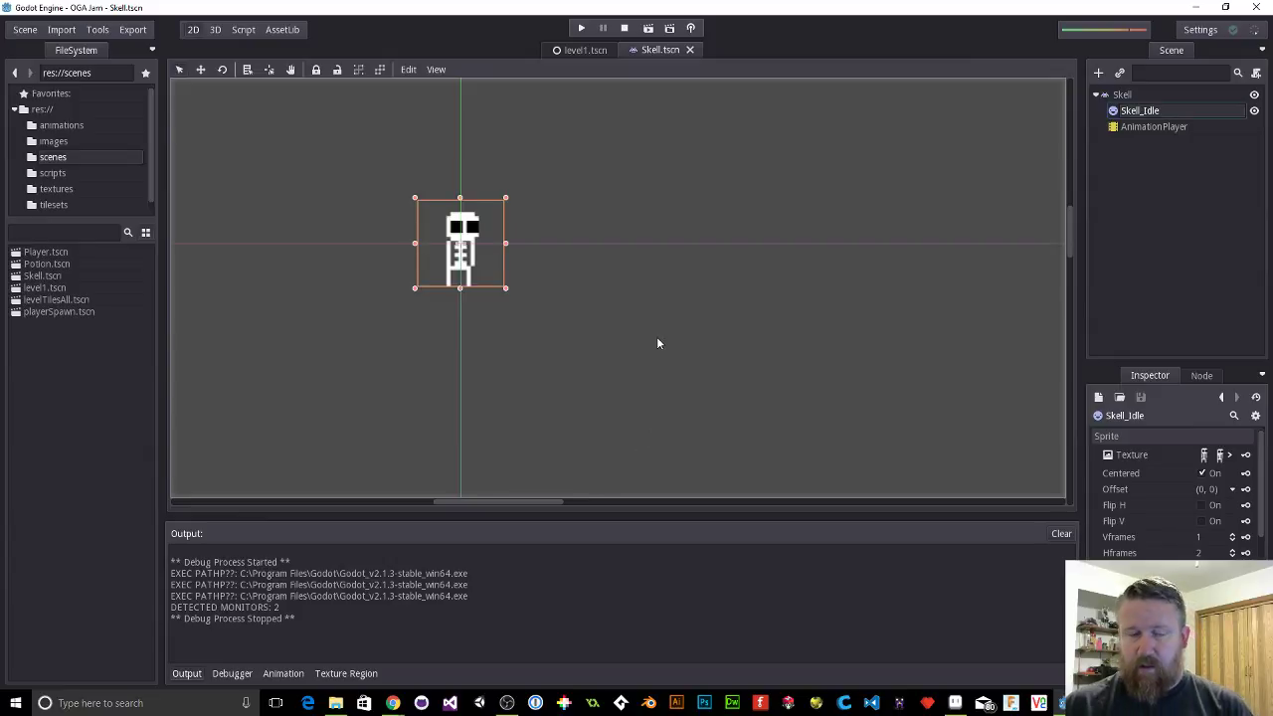
# Step: Select the skeleton's AnimationPlayer node to edit its animations
pyautogui.click(1150, 126)
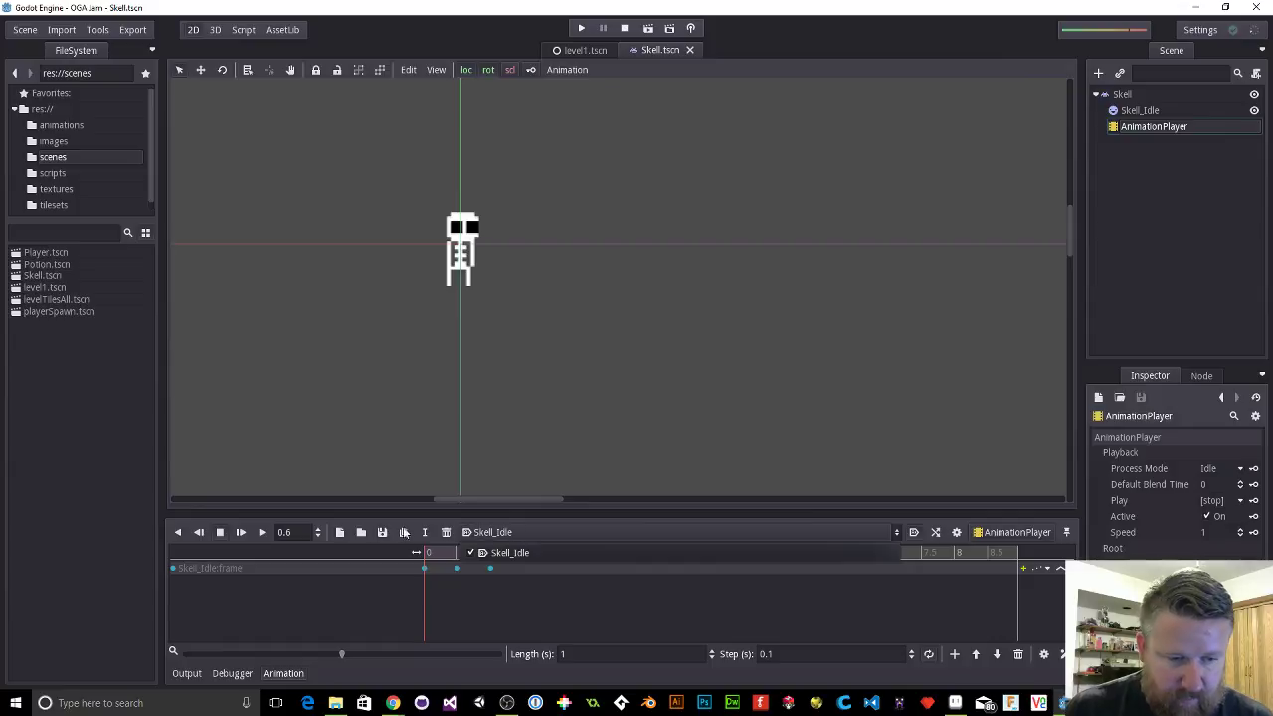
pyautogui.click(339, 533)
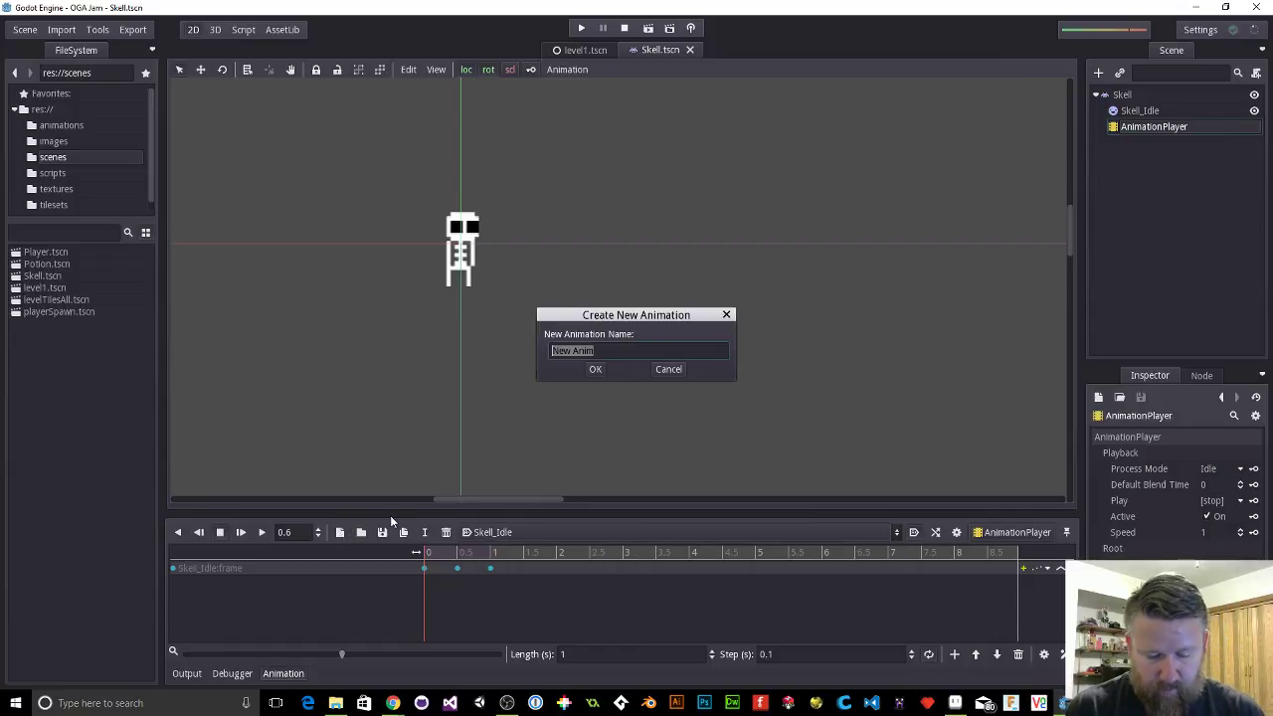
pyautogui.write('Skell_run')
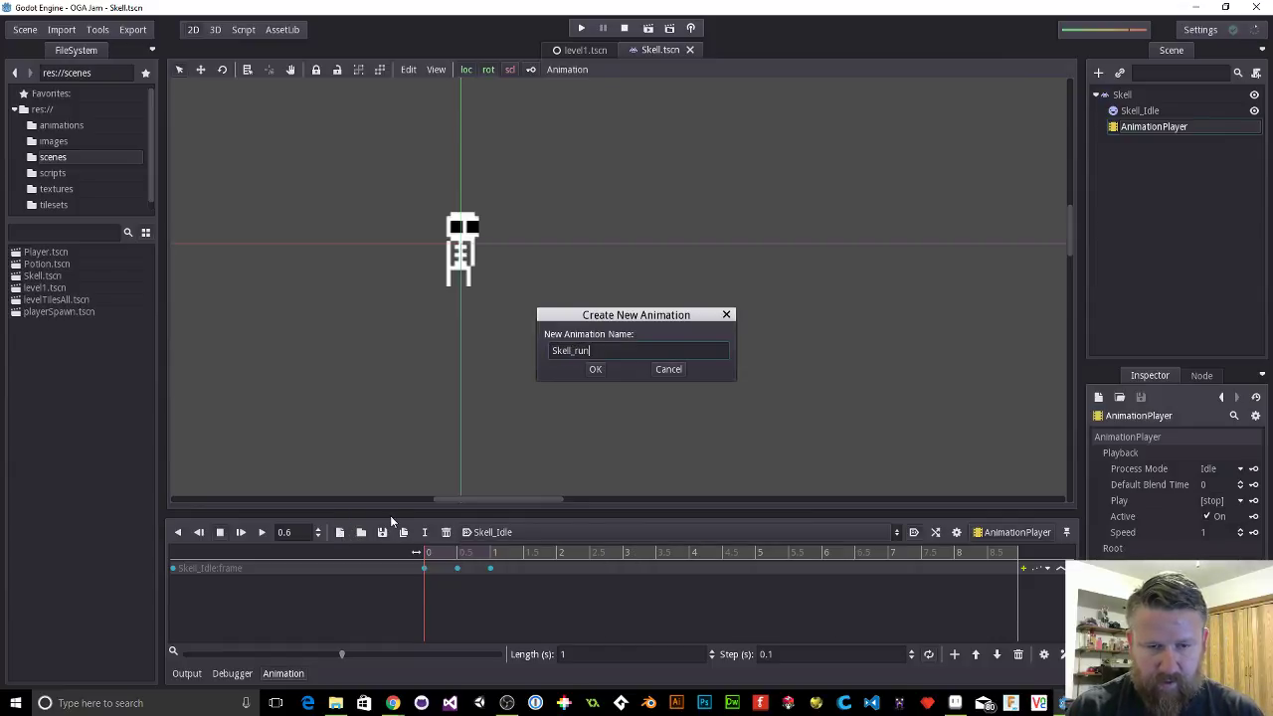
pyautogui.press('Return')
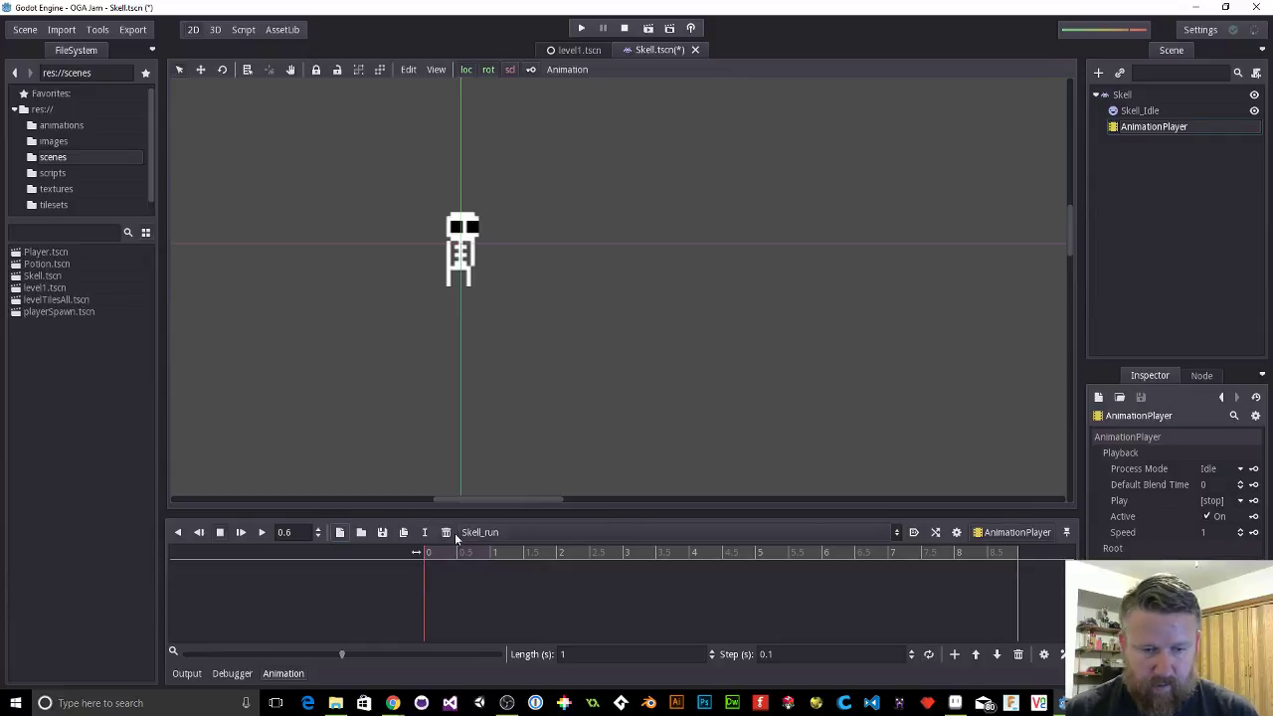
pyautogui.click(486, 536)
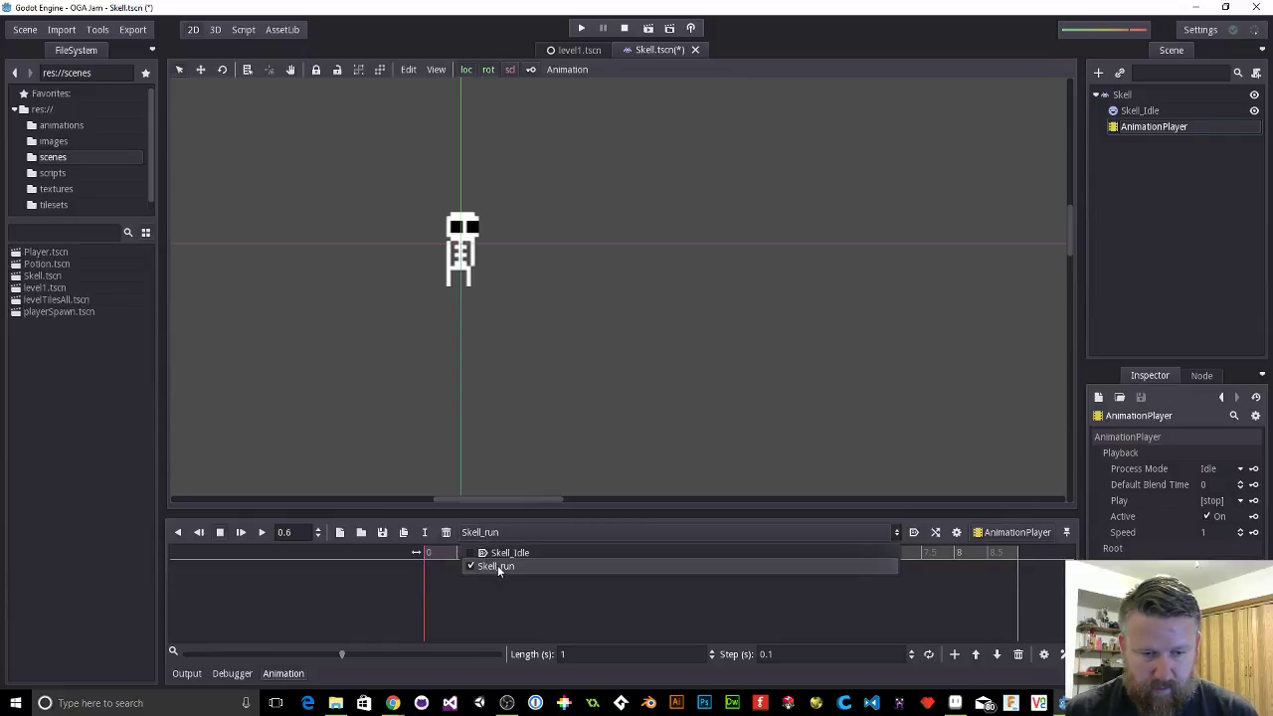
pyautogui.click(497, 565)
pyautogui.click(447, 533)
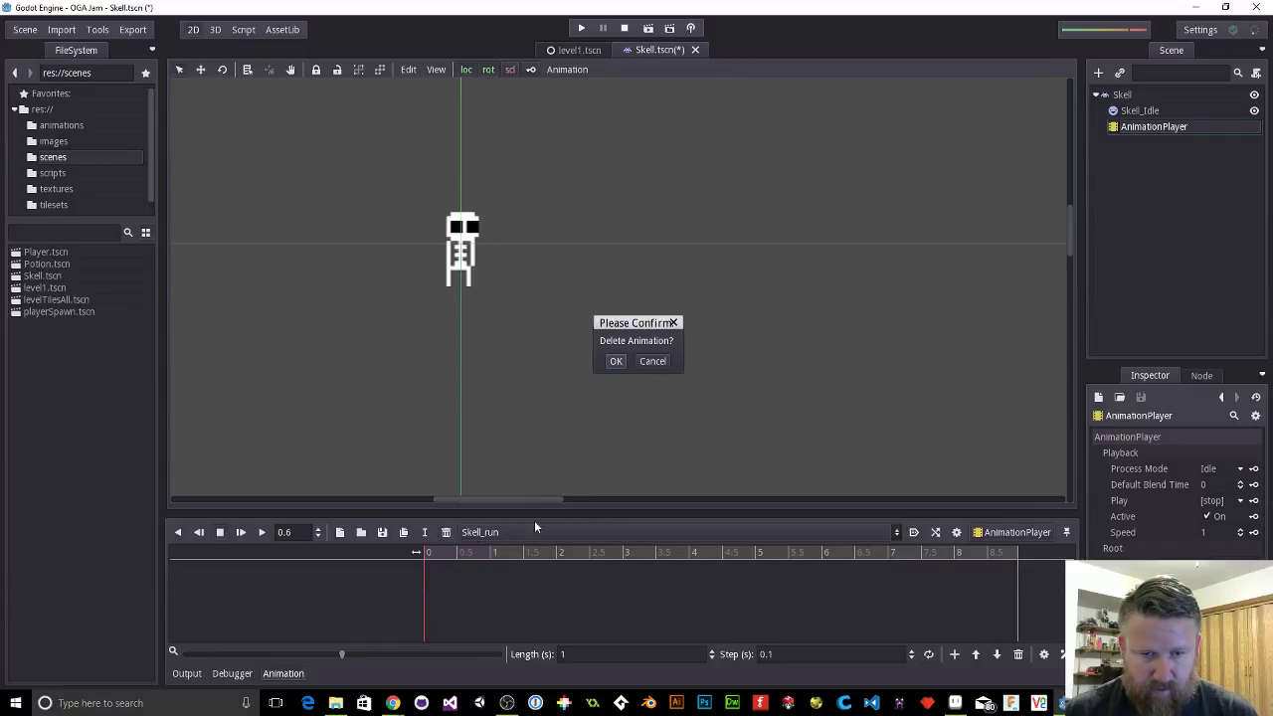
pyautogui.click(619, 361)
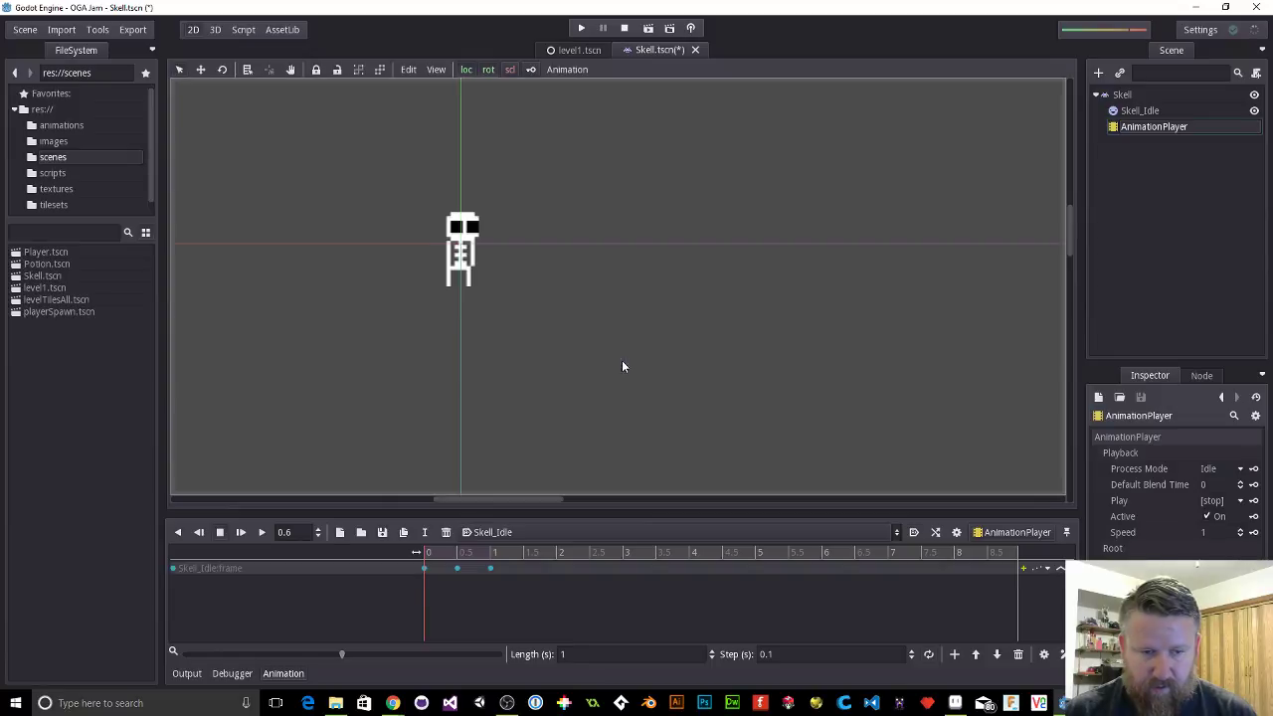
# Step: Create a new animation named Skell_Run in the AnimationPlayer
pyautogui.click(339, 532)
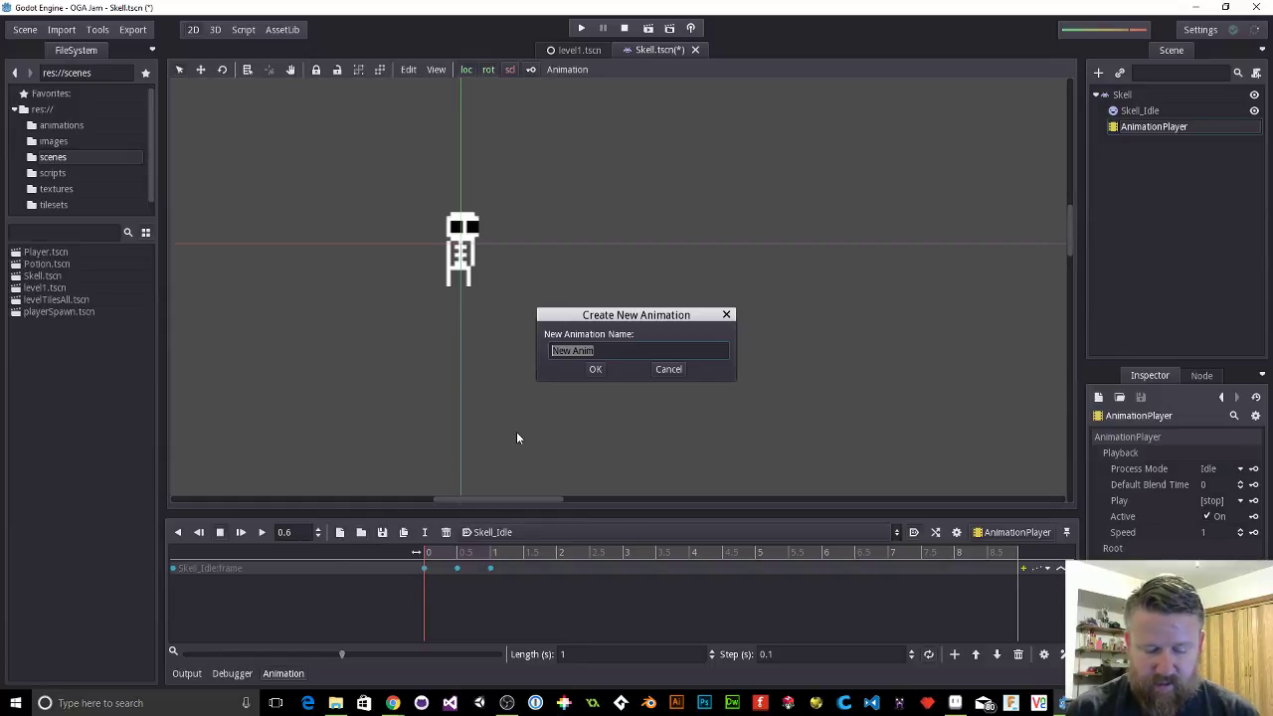
pyautogui.write('Skell_')
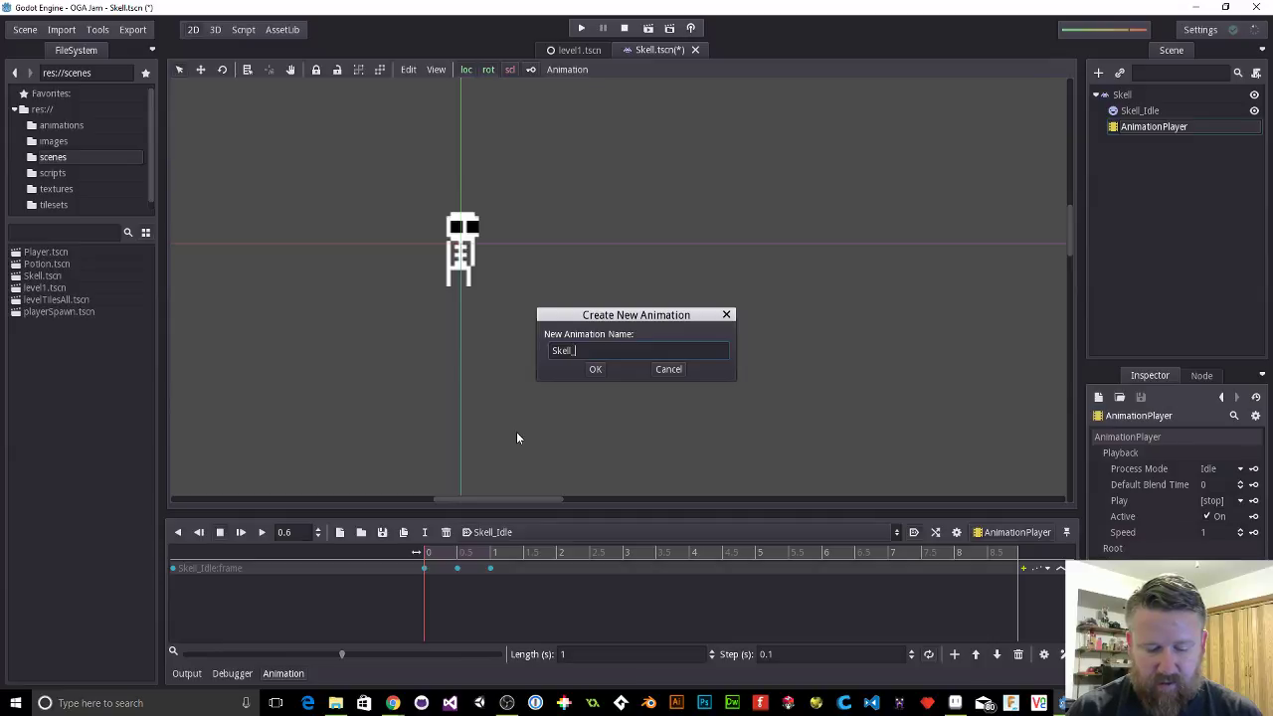
pyautogui.write('Run')
pyautogui.press('Return')
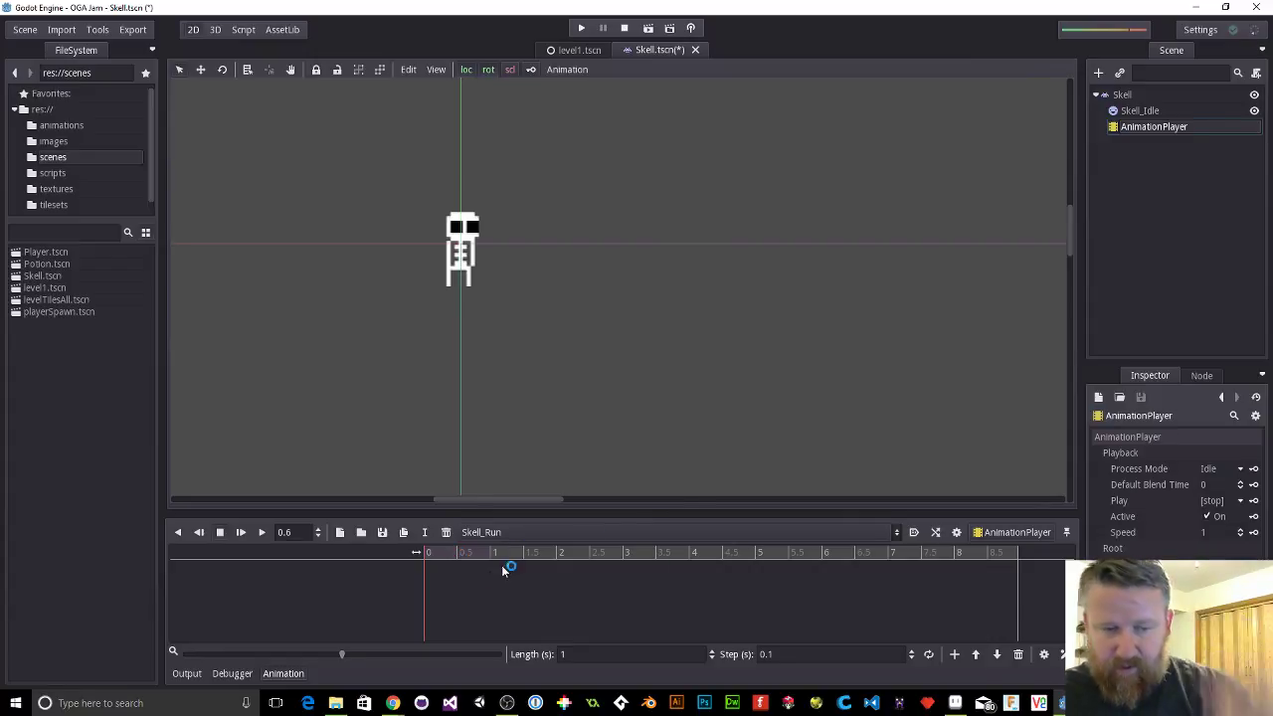
# Step: Add a texture track for the Skell_Idle sprite with a key at the start of the Skell_Run animation
pyautogui.click(1151, 111)
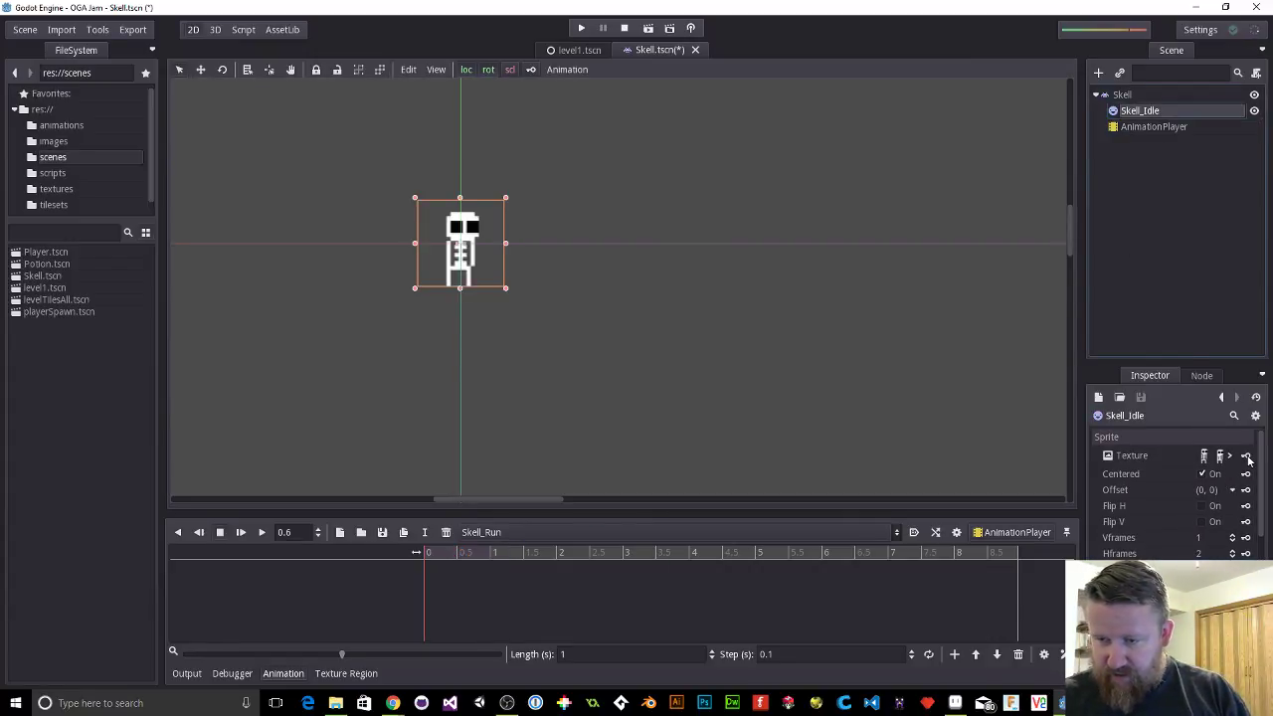
pyautogui.click(1246, 455)
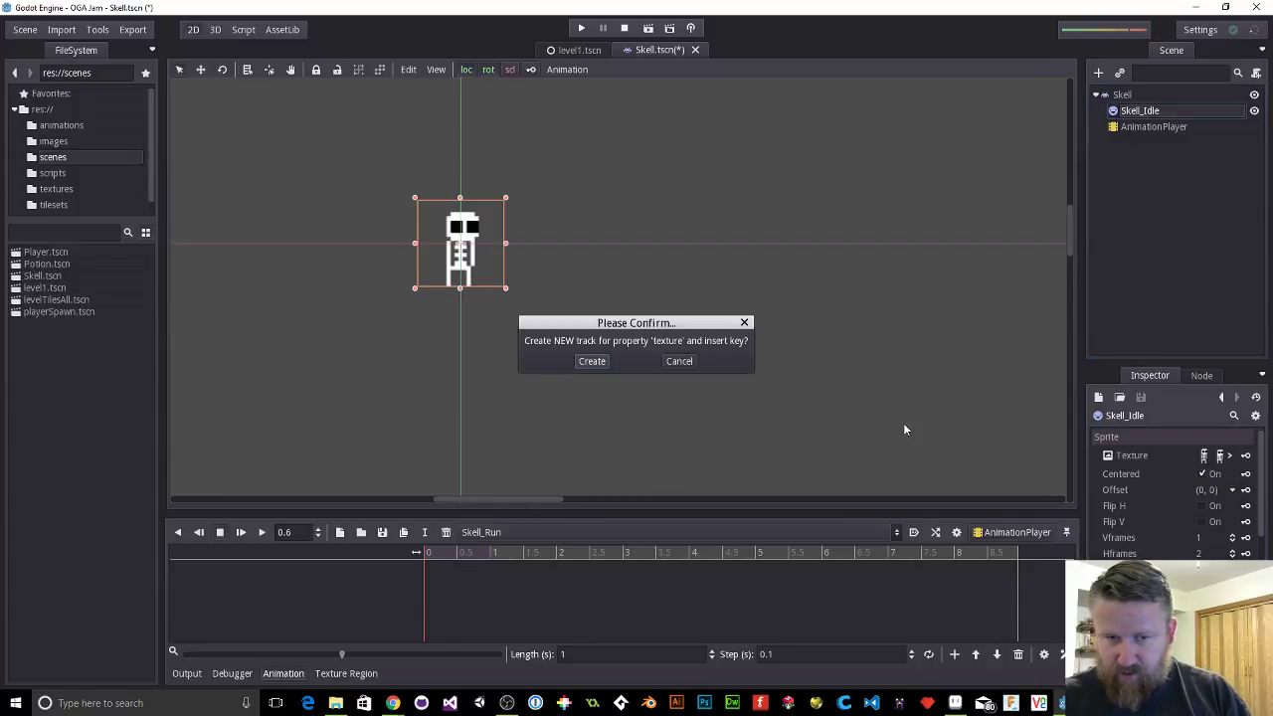
pyautogui.click(592, 361)
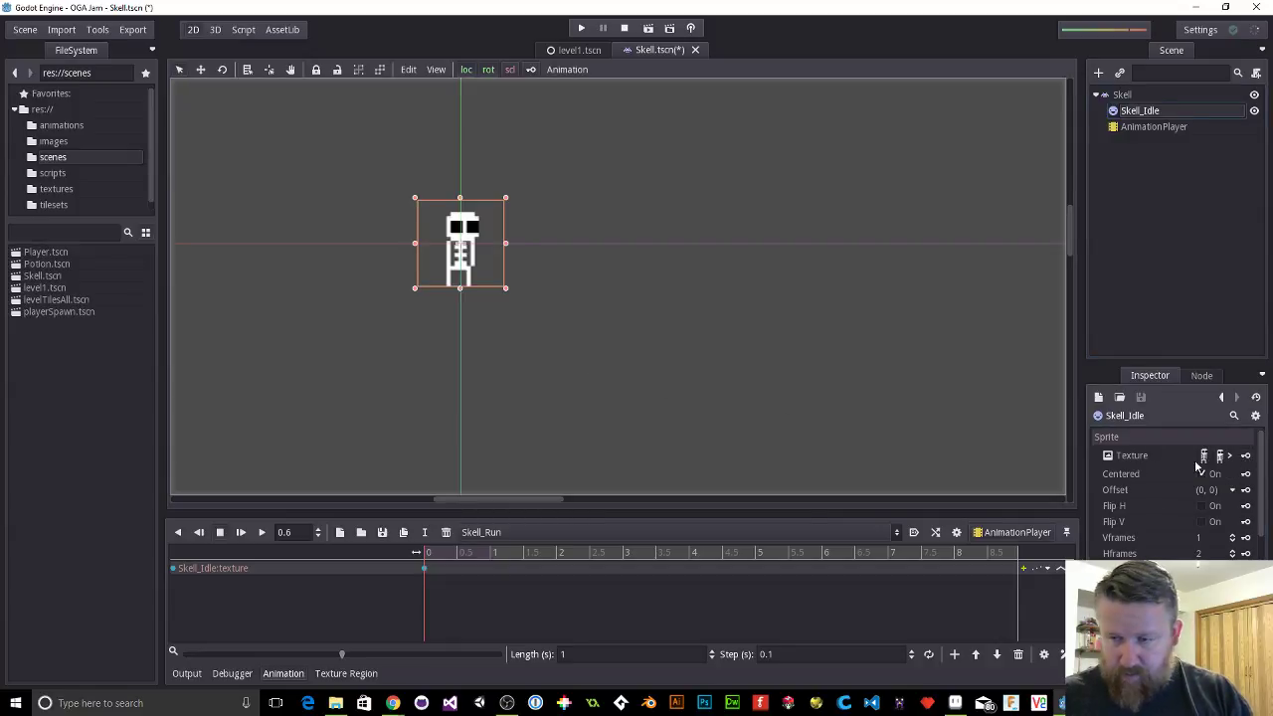
pyautogui.click(1229, 455)
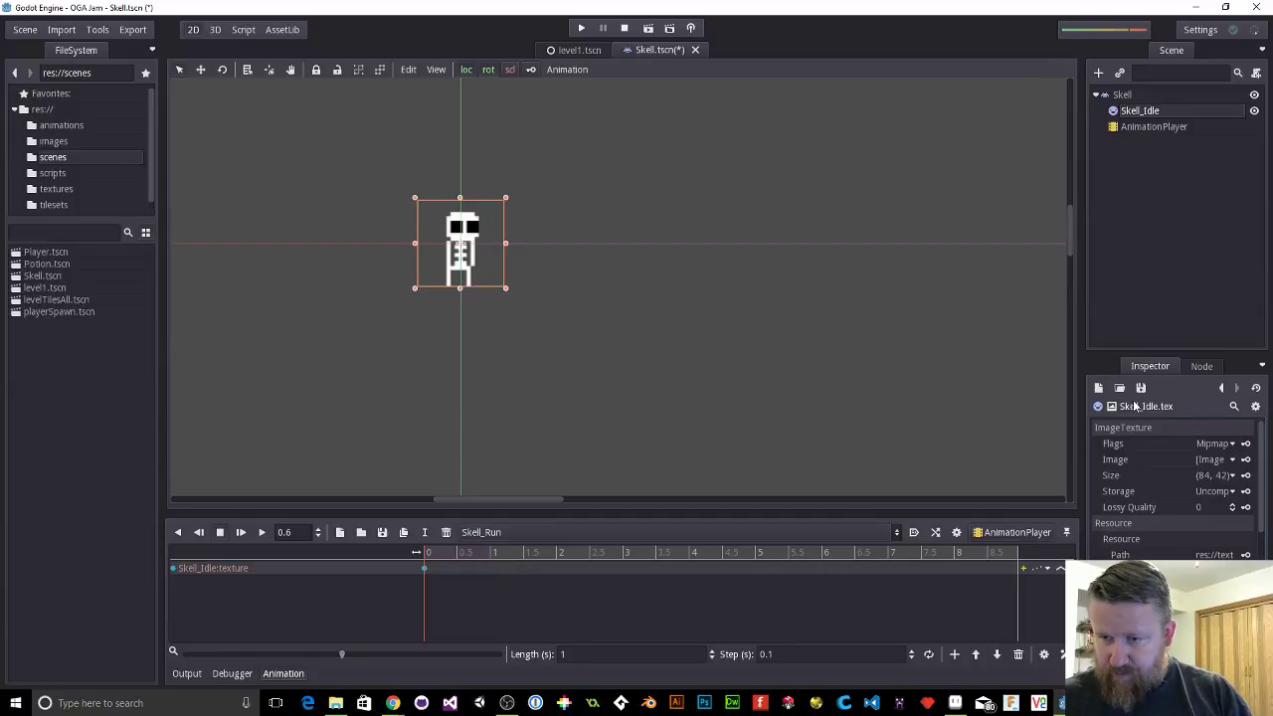
pyautogui.click(1124, 113)
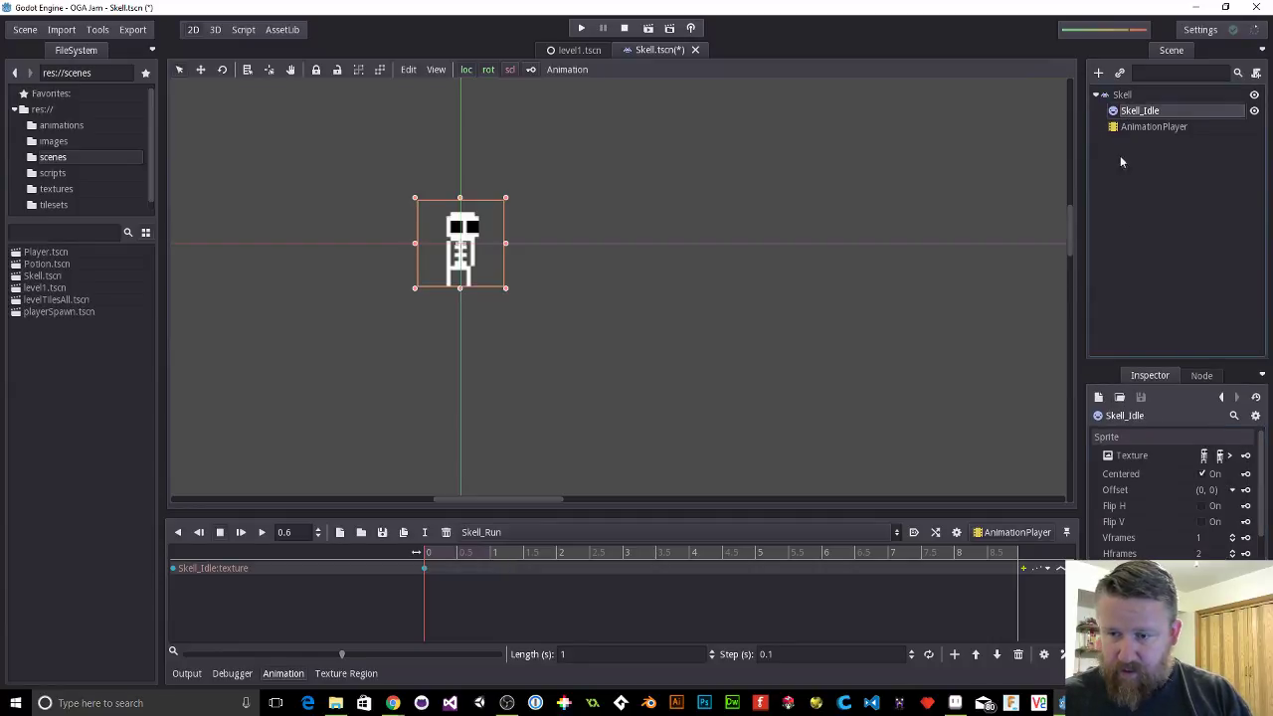
# Step: Load Skell_Run.tex from res://textures as the texture of the Skell_Idle sprite
pyautogui.click(1219, 455)
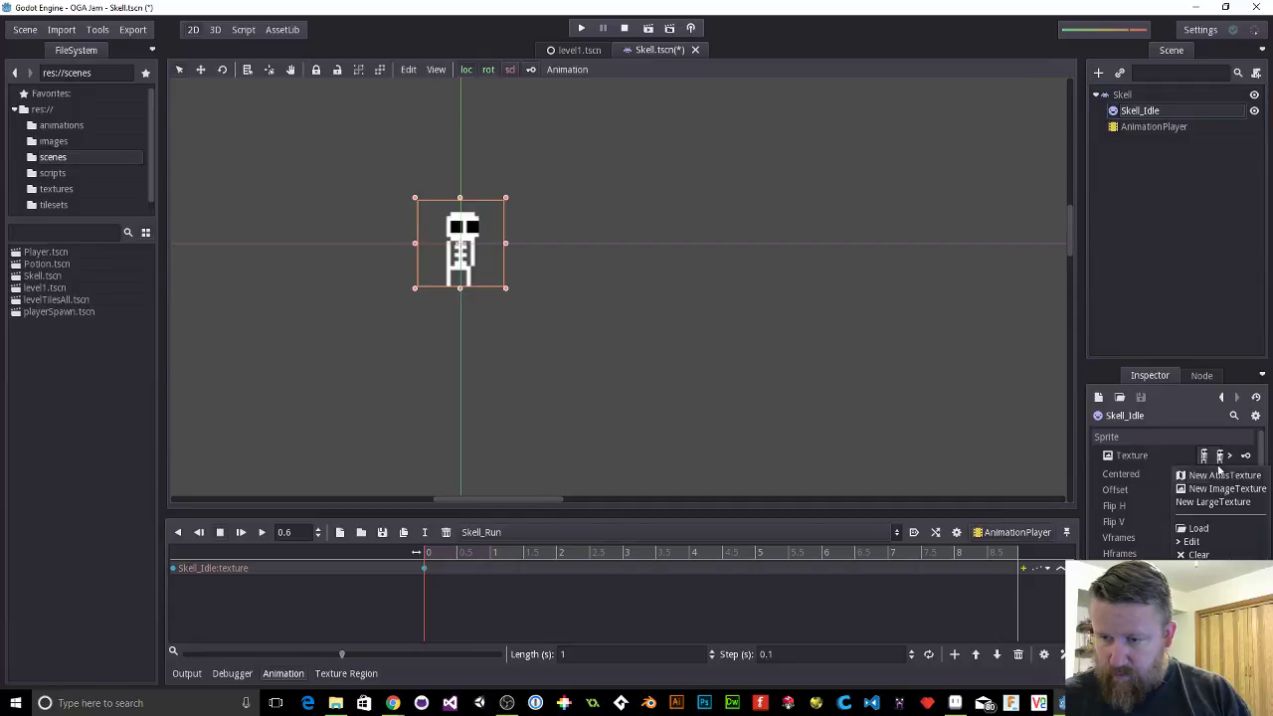
pyautogui.click(1215, 530)
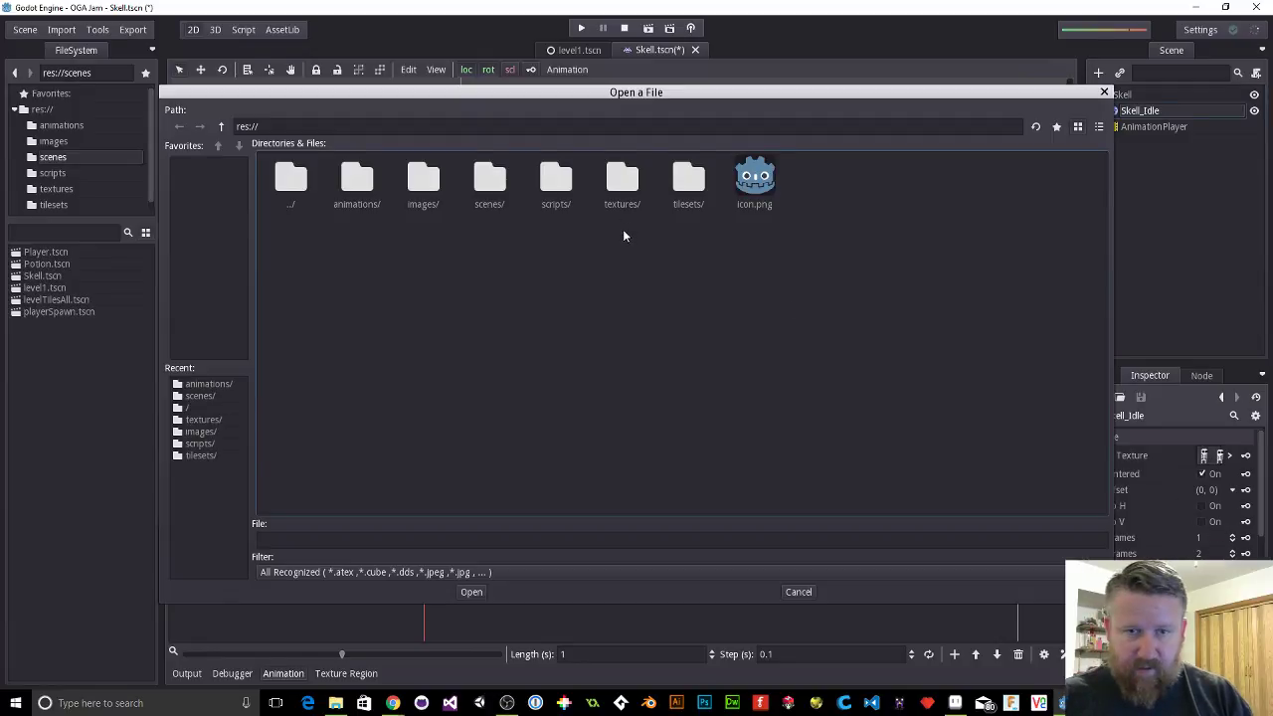
pyautogui.doubleClick(614, 184)
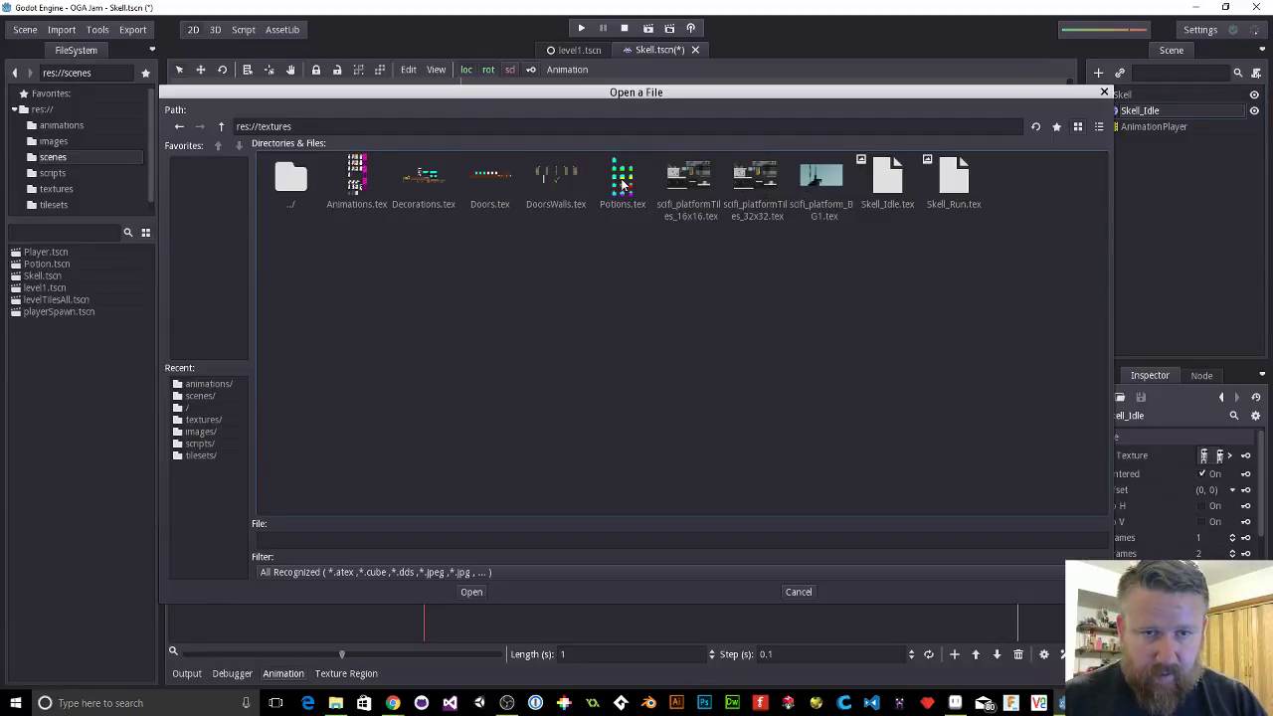
pyautogui.click(957, 187)
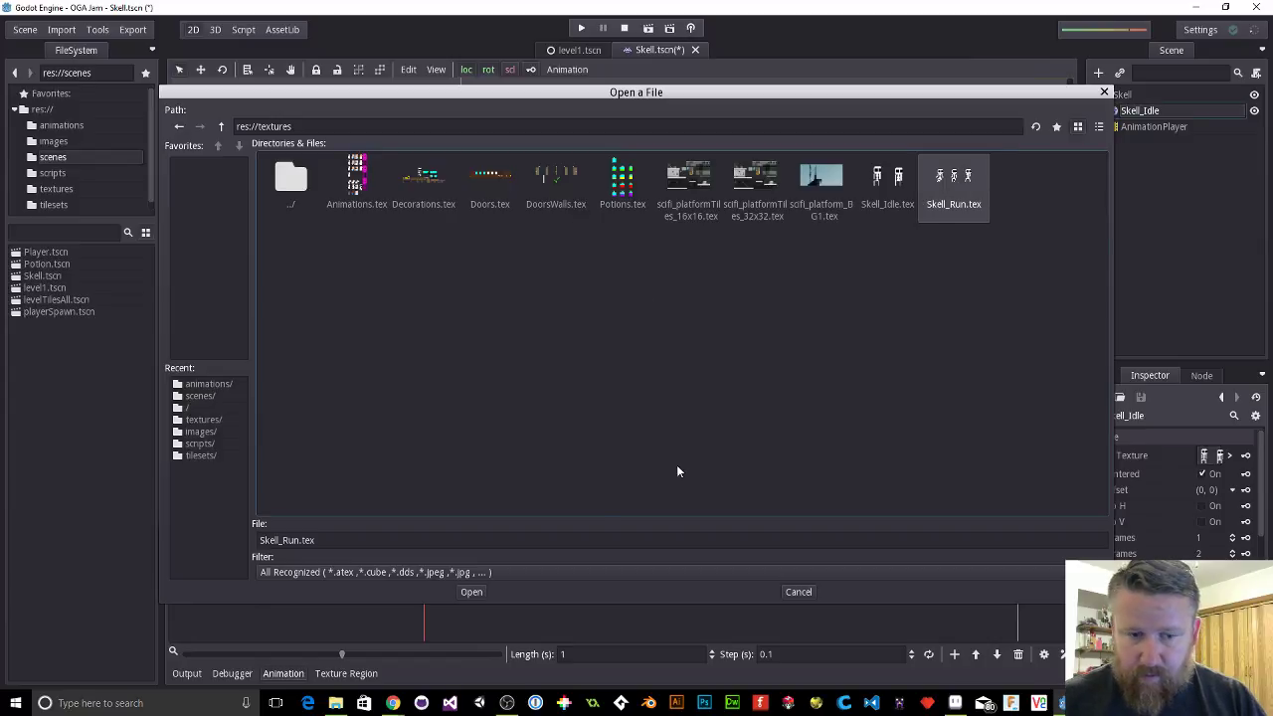
pyautogui.click(471, 591)
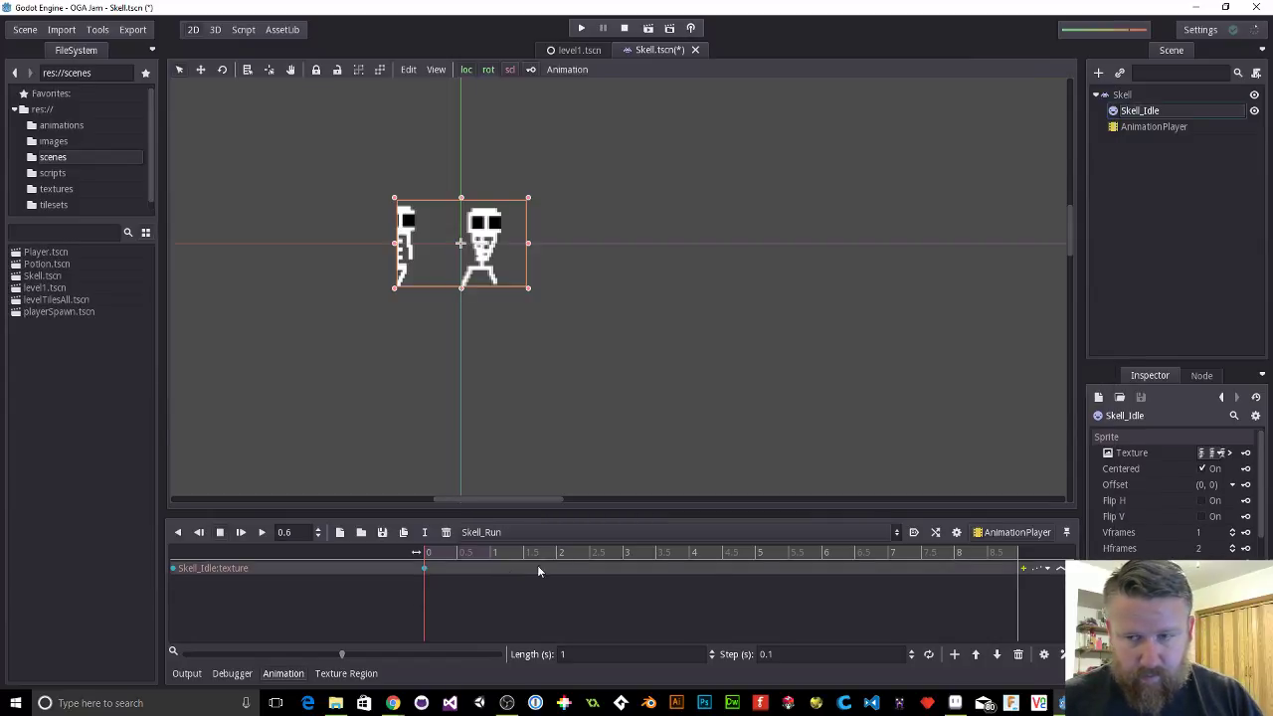
# Step: Set the Skell_Idle sprite's Hframes to 3
pyautogui.click(1201, 547)
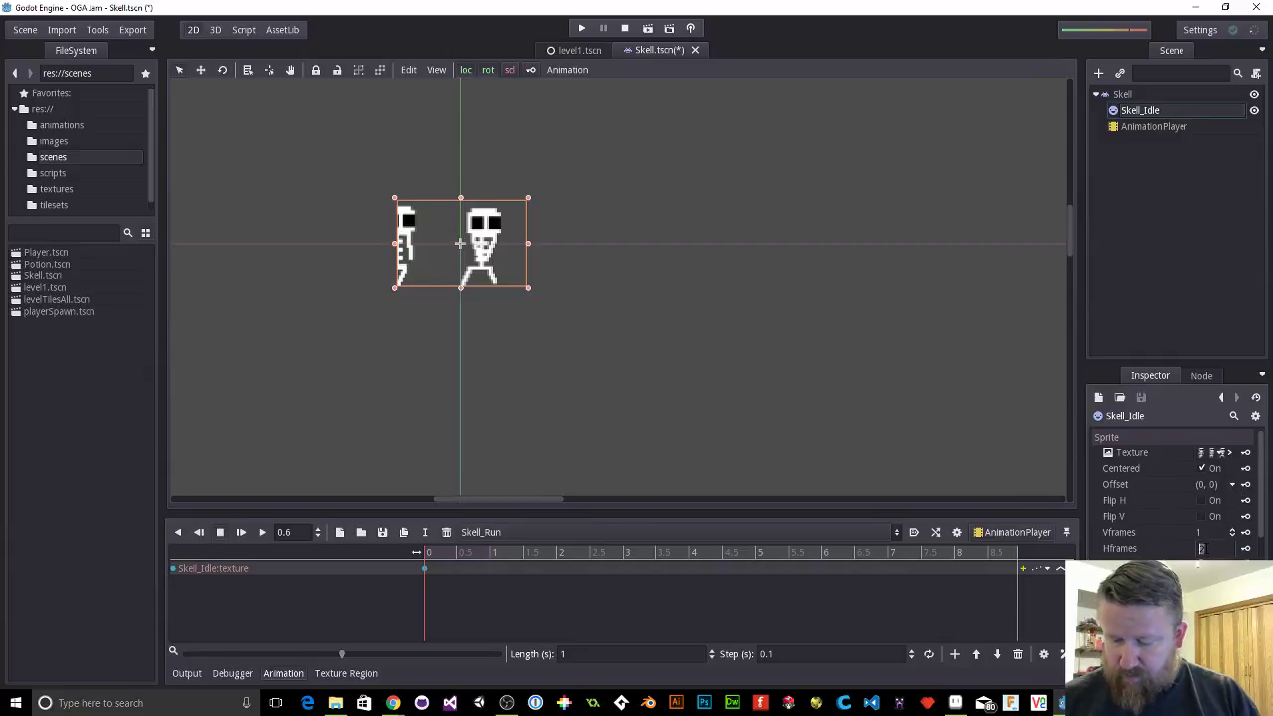
pyautogui.write('3')
pyautogui.press('Return')
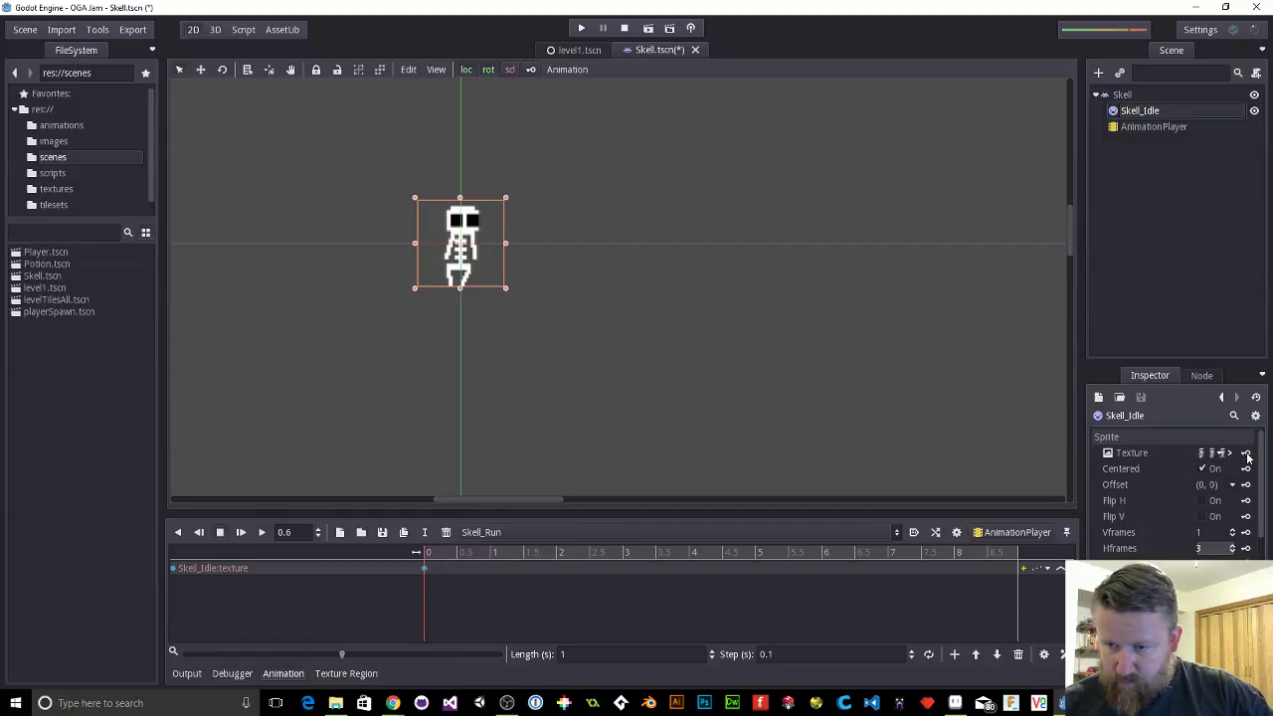
# Step: Add an hframes track for Skell_Idle with a key of 3 at the start of the Skell_Run animation
pyautogui.click(425, 568)
pyautogui.click(459, 555)
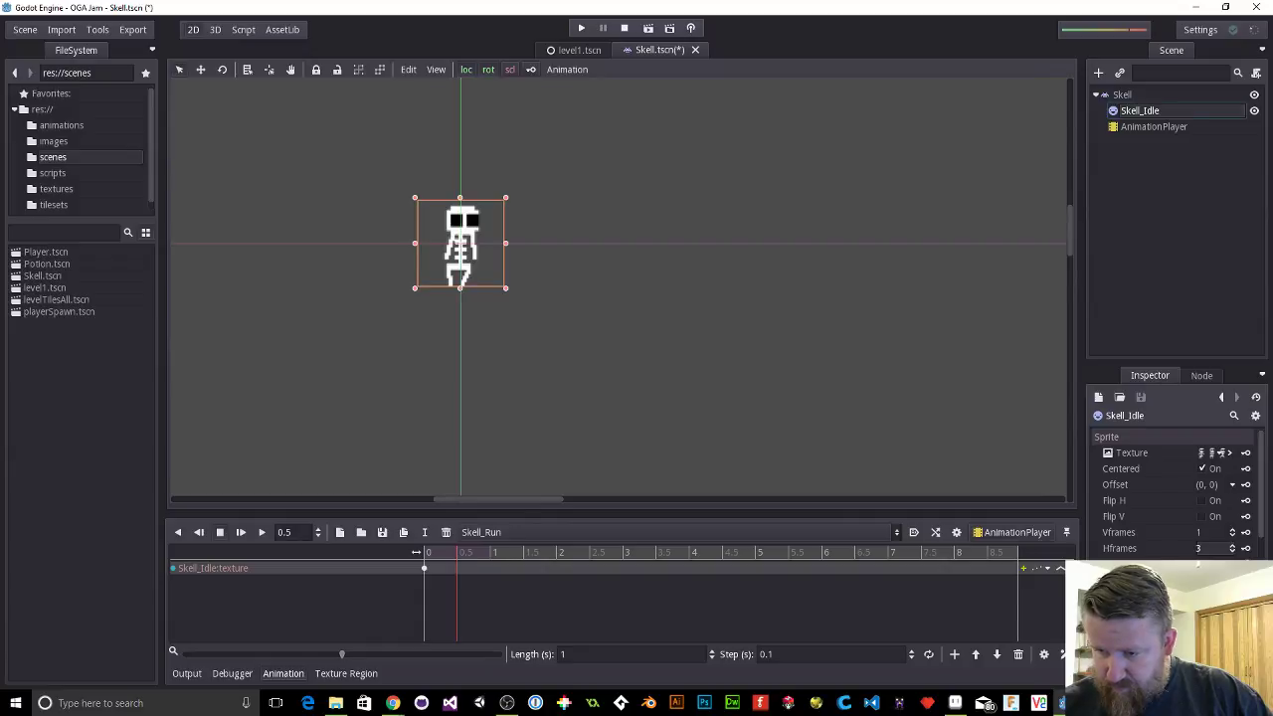
pyautogui.click(425, 552)
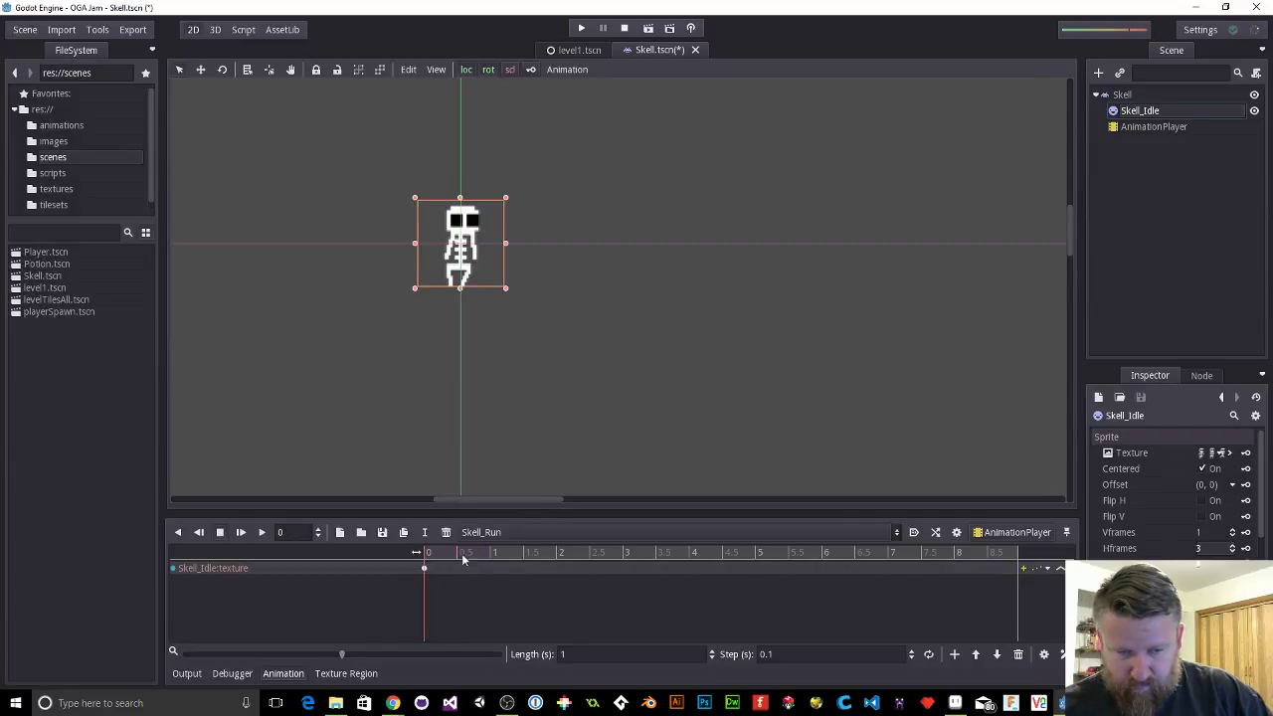
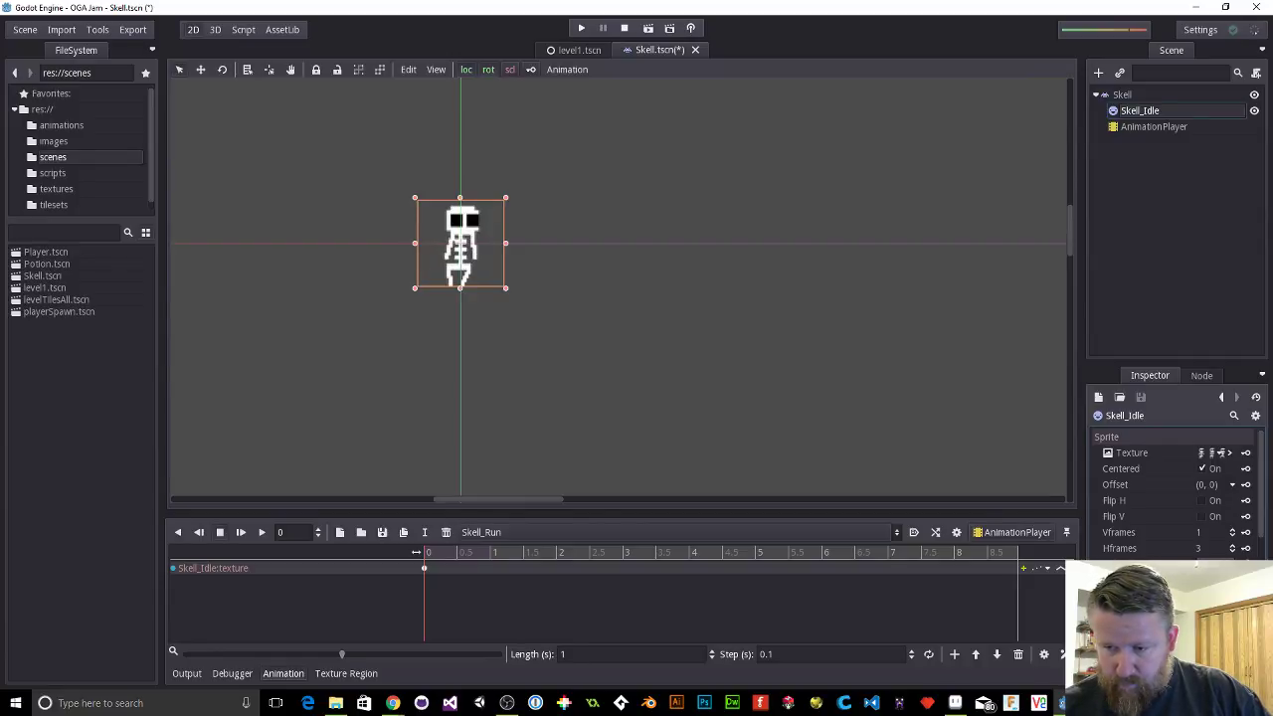
pyautogui.click(1232, 546)
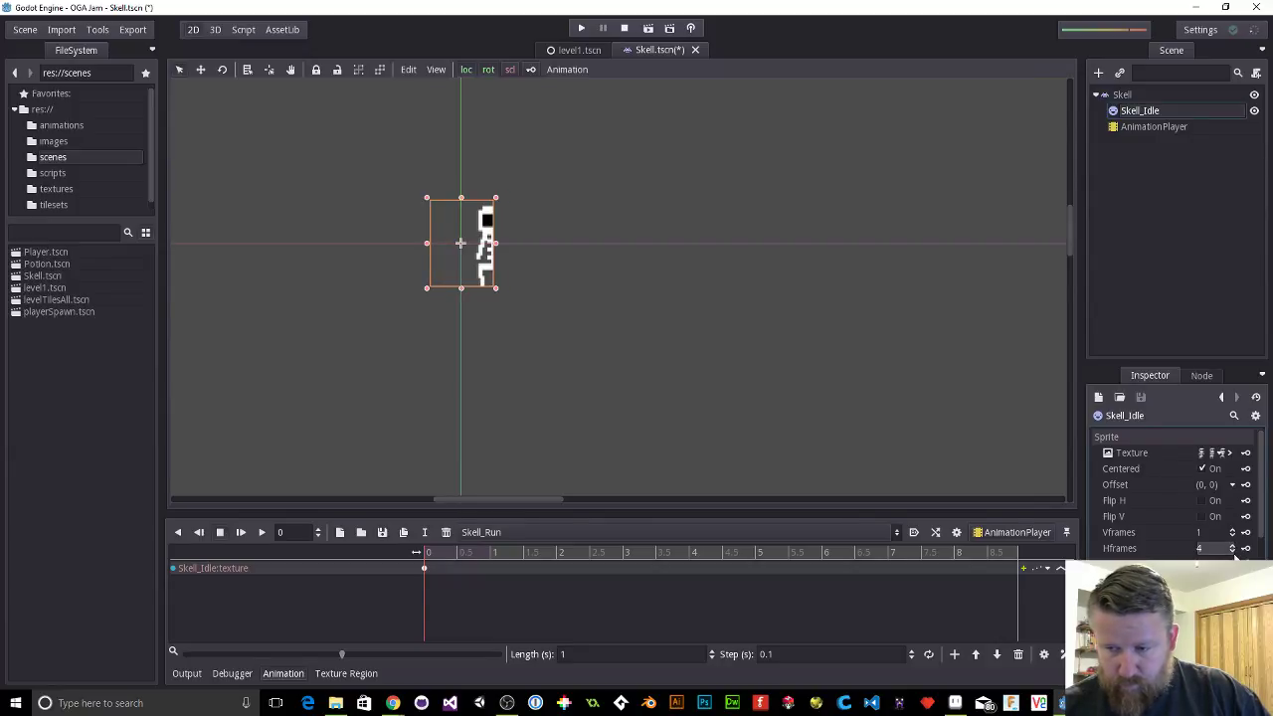
pyautogui.click(1232, 553)
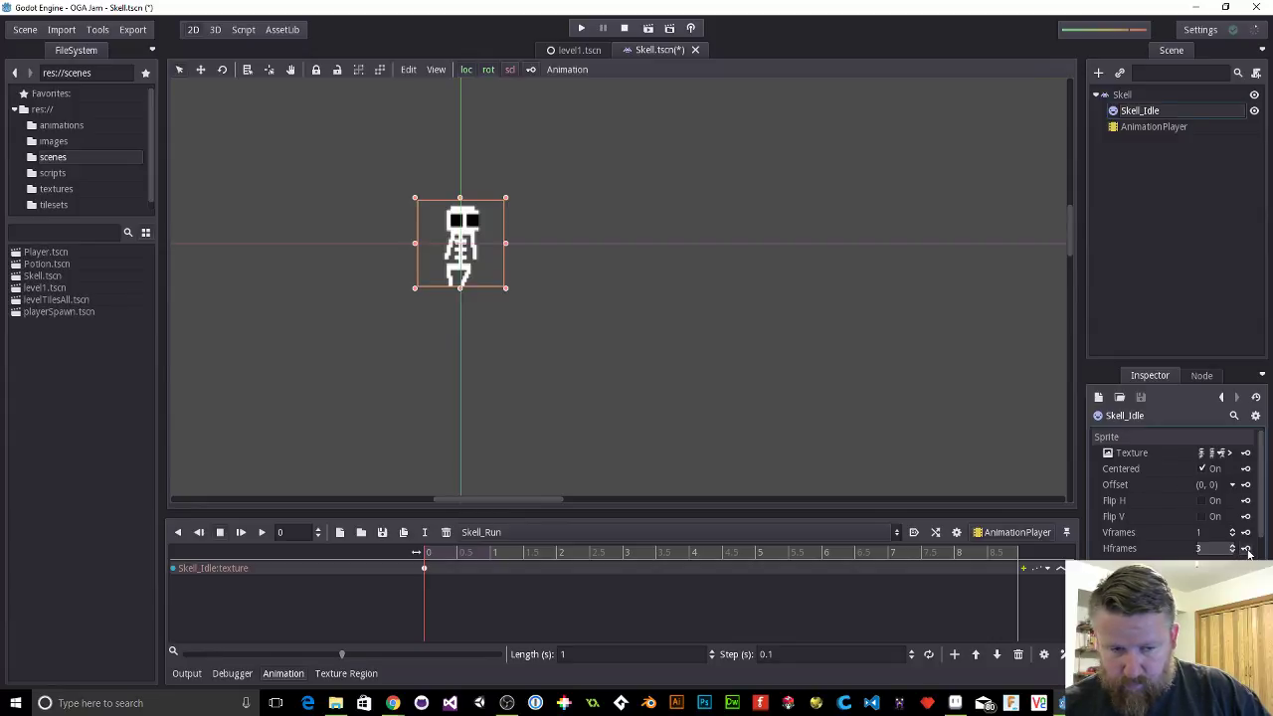
pyautogui.click(1247, 549)
pyautogui.click(586, 361)
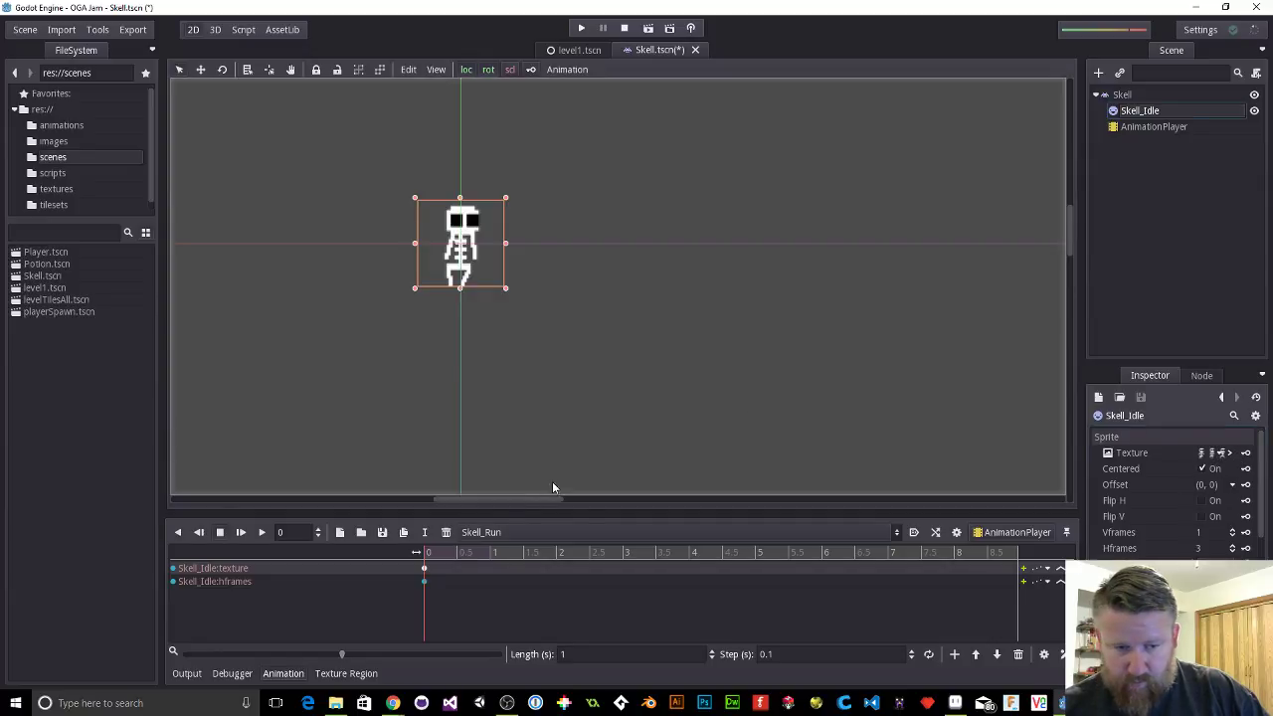
# Step: Save the animation as Skell_Run.tres in res://animations
pyautogui.click(394, 566)
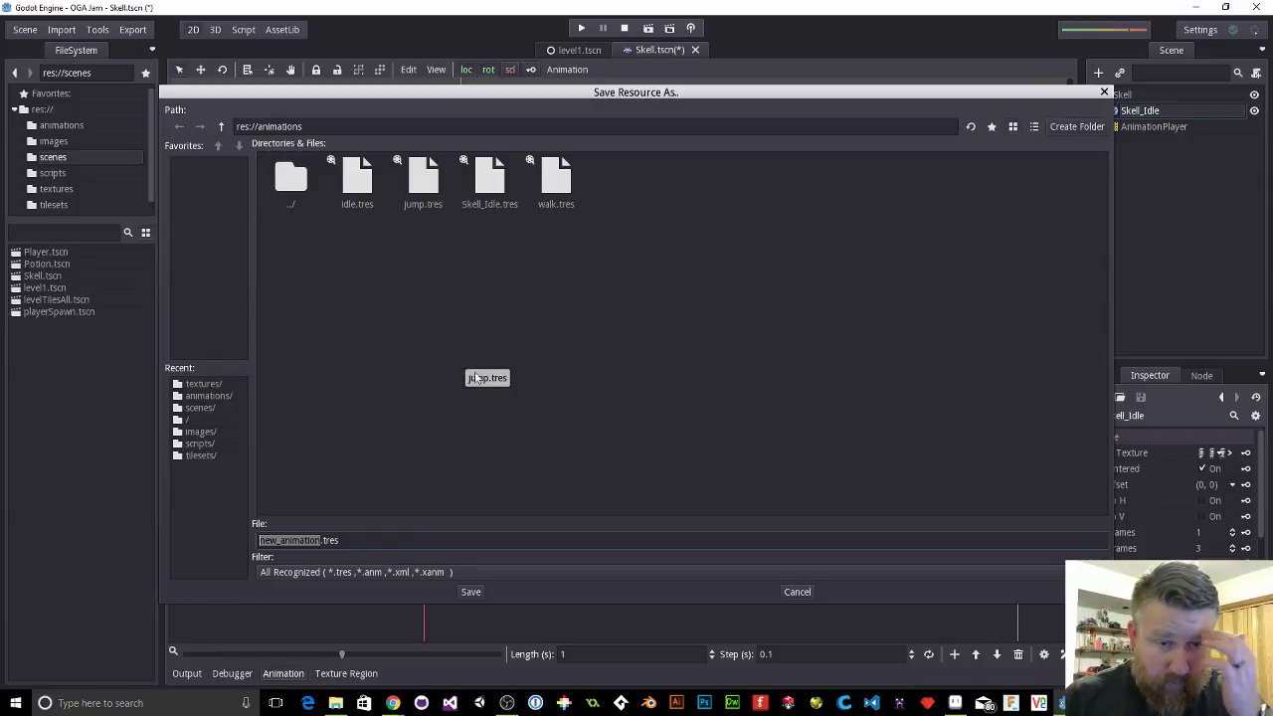
pyautogui.write('Skell_')
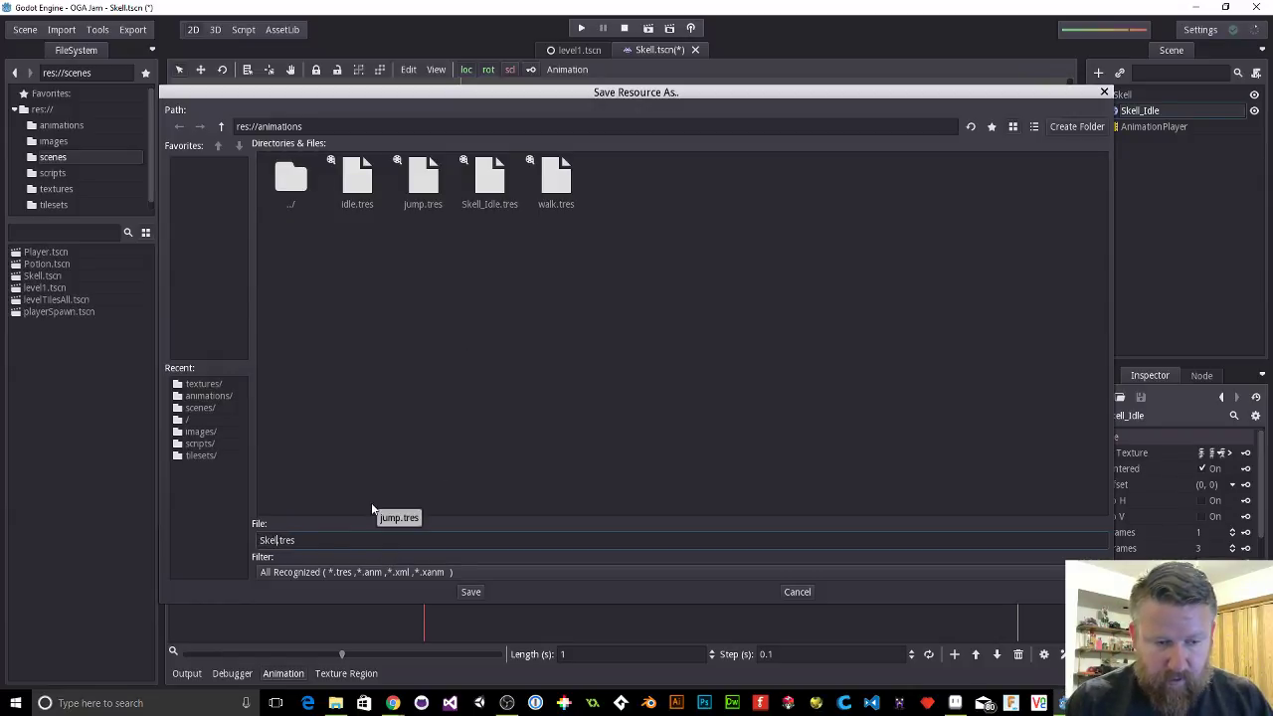
pyautogui.write('Run')
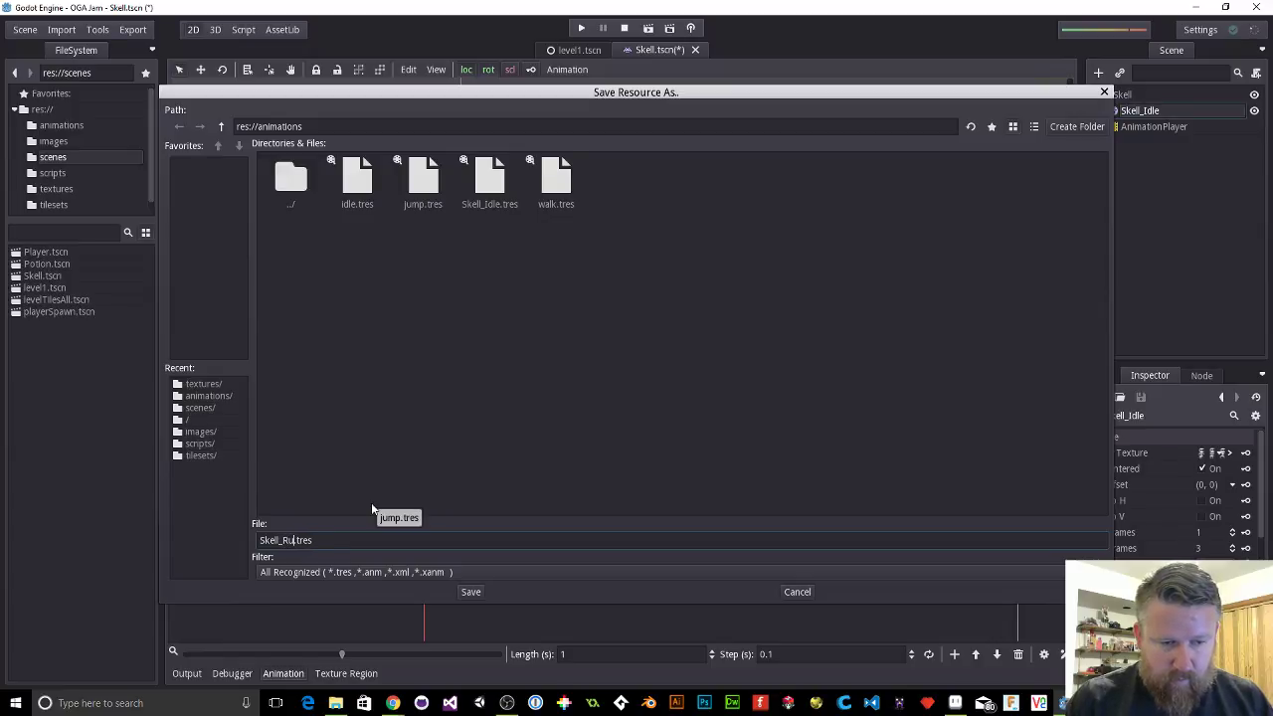
pyautogui.press('Return')
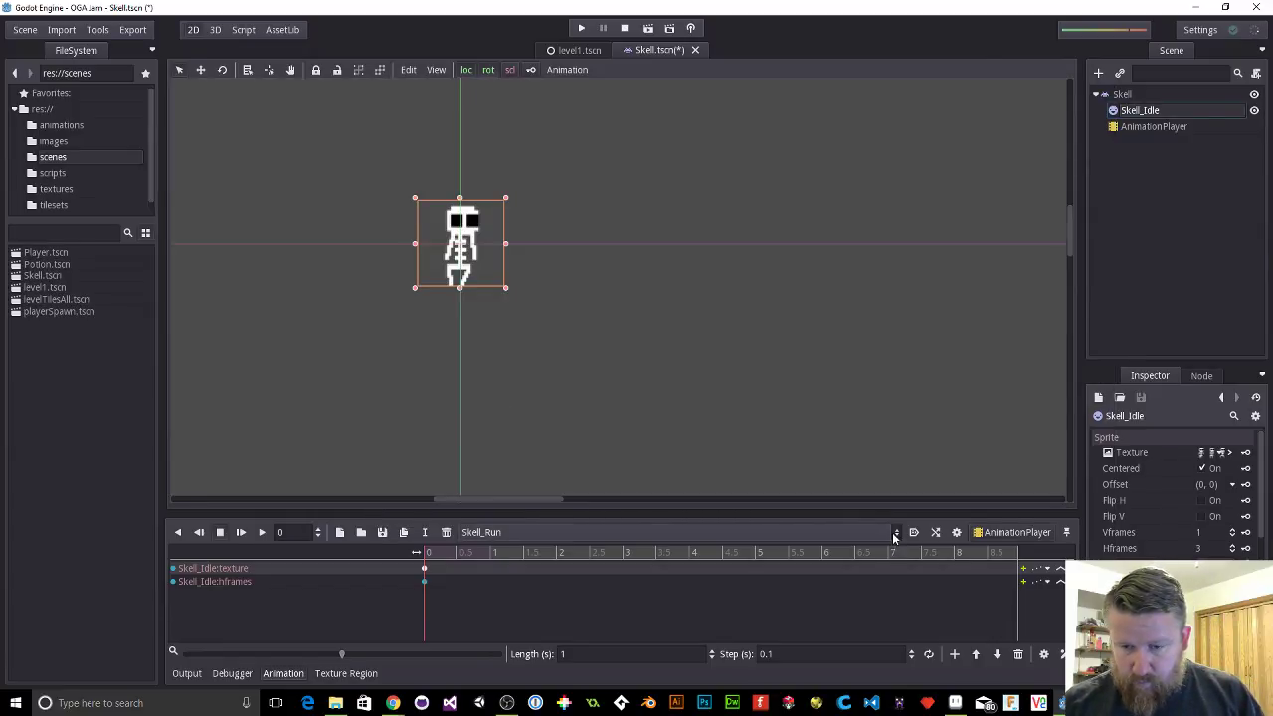
# Step: Save the Skell.tscn scene, close it and reopen it
pyautogui.click(1118, 113)
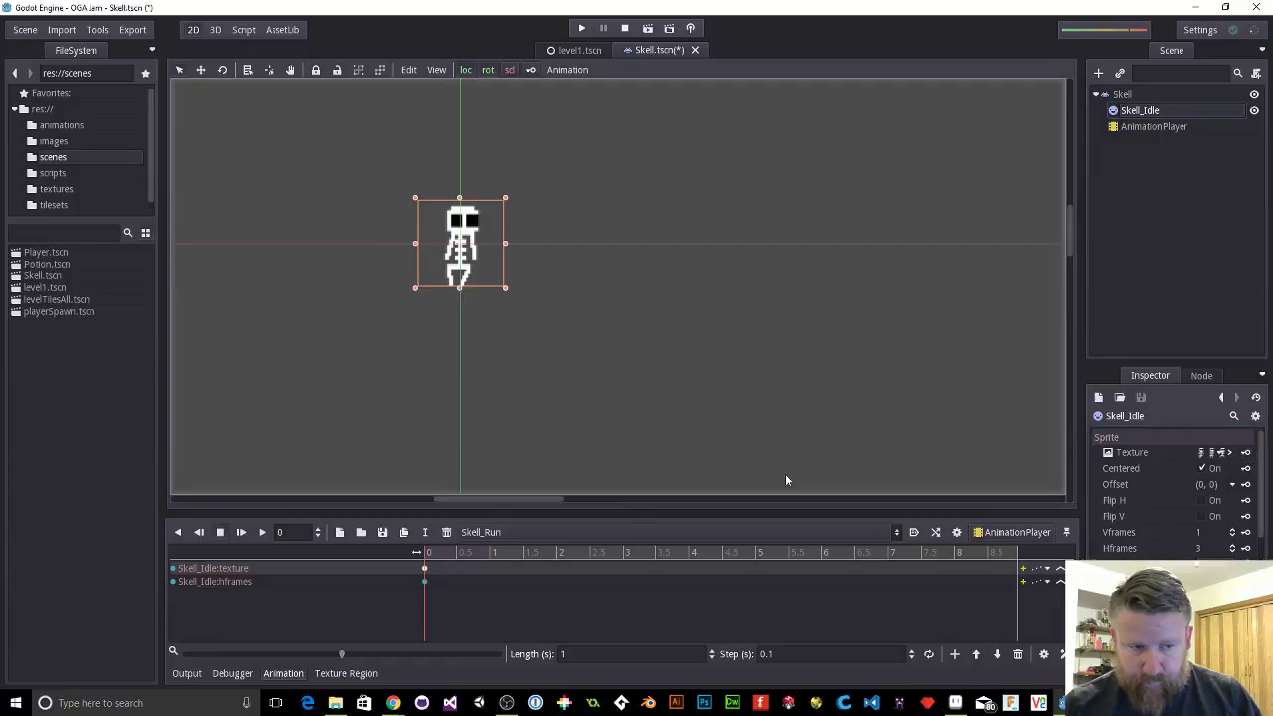
pyautogui.moveTo(467, 553); pyautogui.dragTo(460, 557)
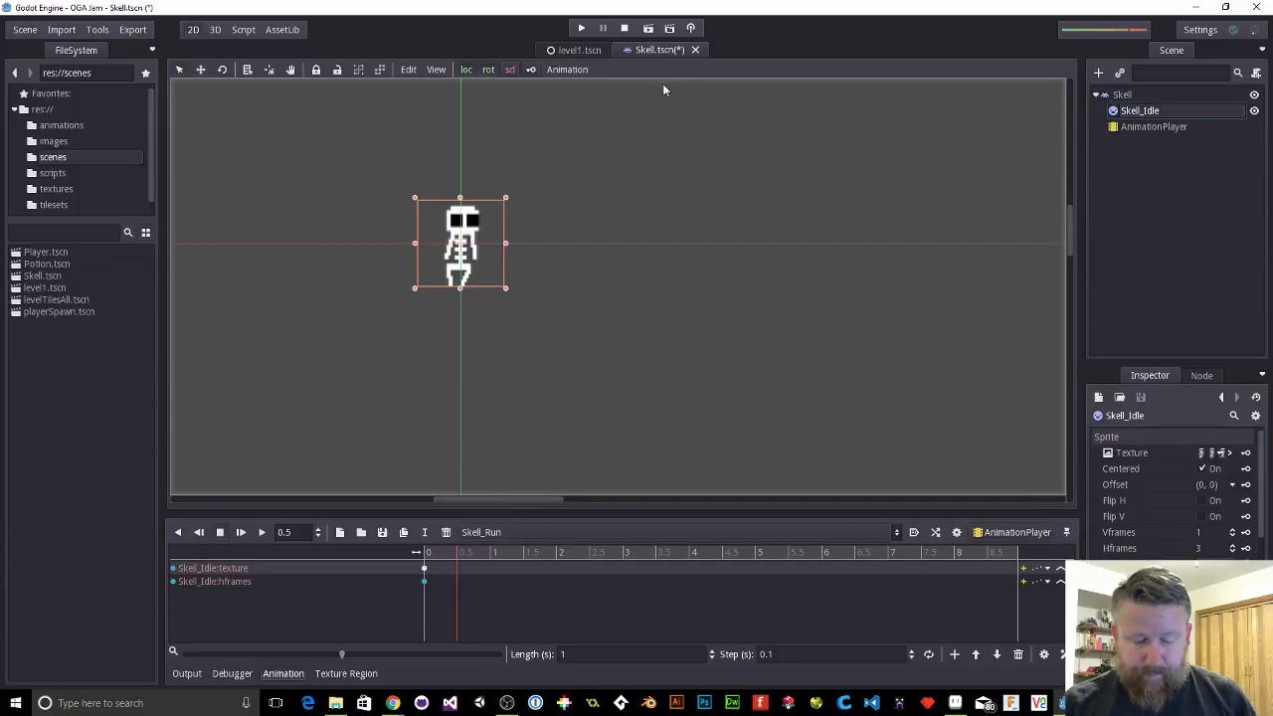
pyautogui.hotkey('ctrl', 's')
pyautogui.click(689, 50)
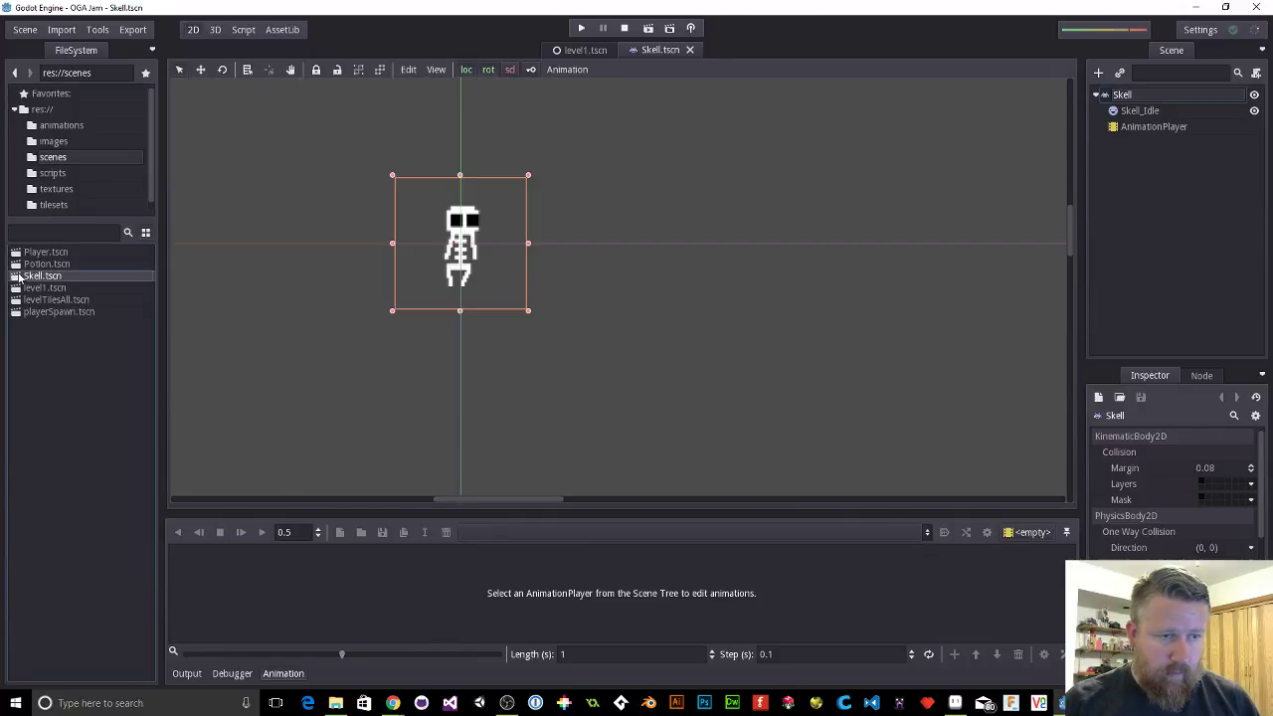
pyautogui.doubleClick(24, 277)
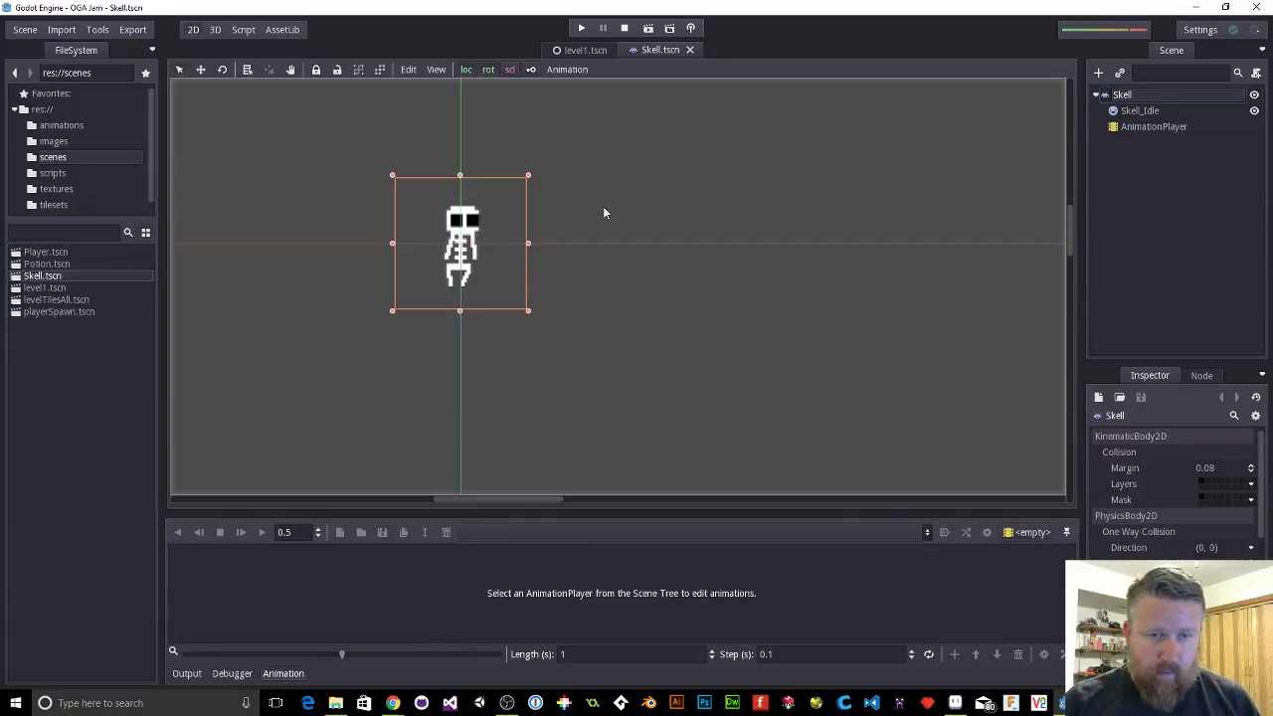
# Step: Select the AnimationPlayer node and switch to its Skell_Run animation
pyautogui.click(1118, 128)
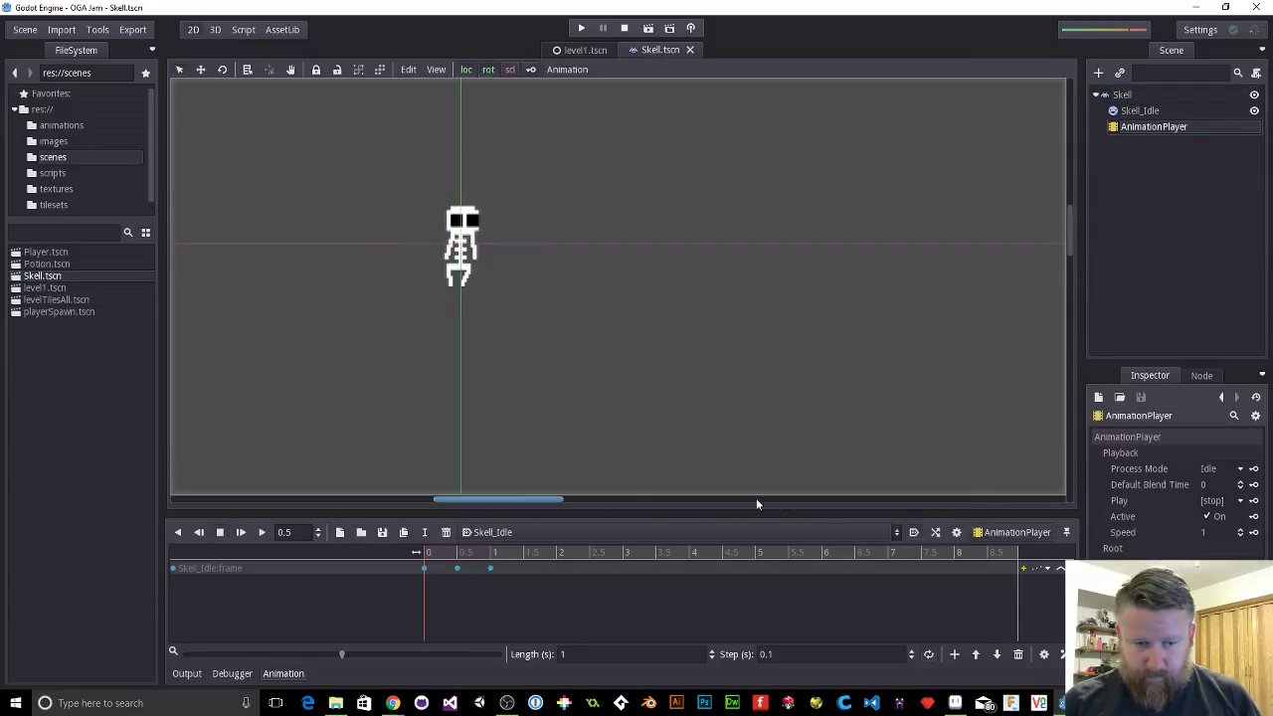
pyautogui.click(510, 534)
pyautogui.click(494, 568)
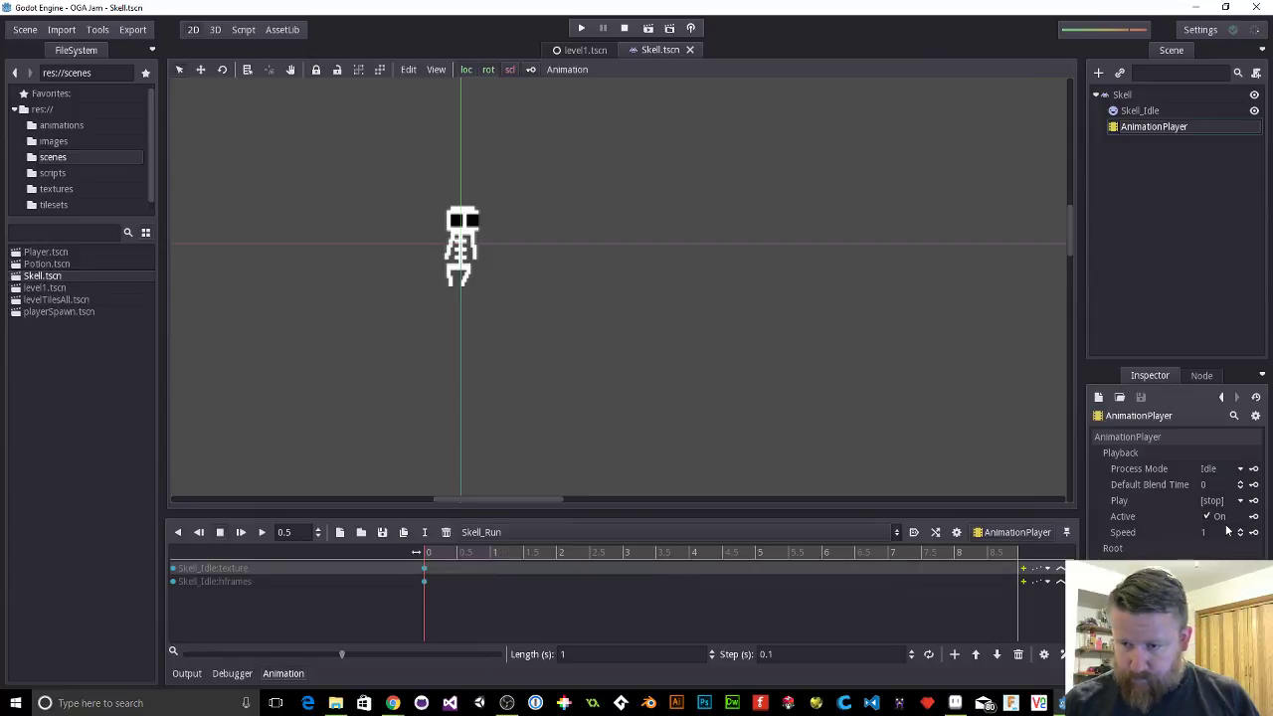
# Step: Add a frame track for the Skell_Idle sprite with a key at the start of Skell_Run
pyautogui.click(1149, 111)
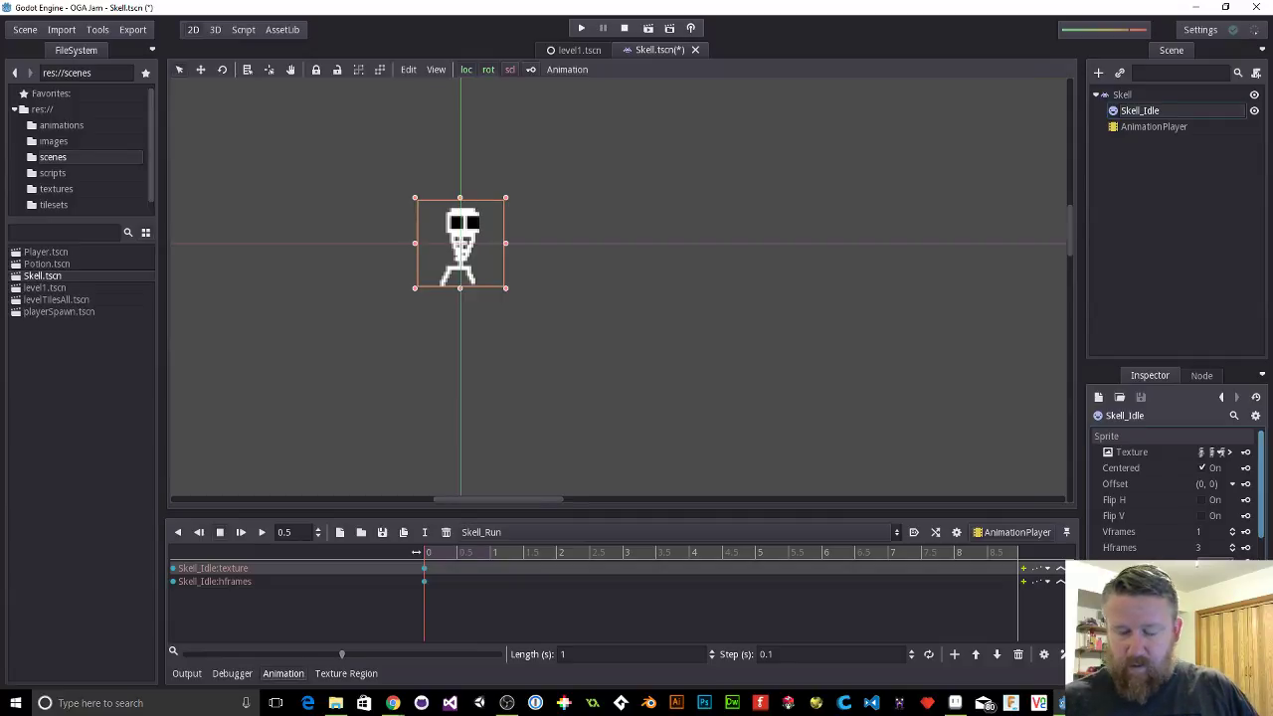
pyautogui.click(1245, 563)
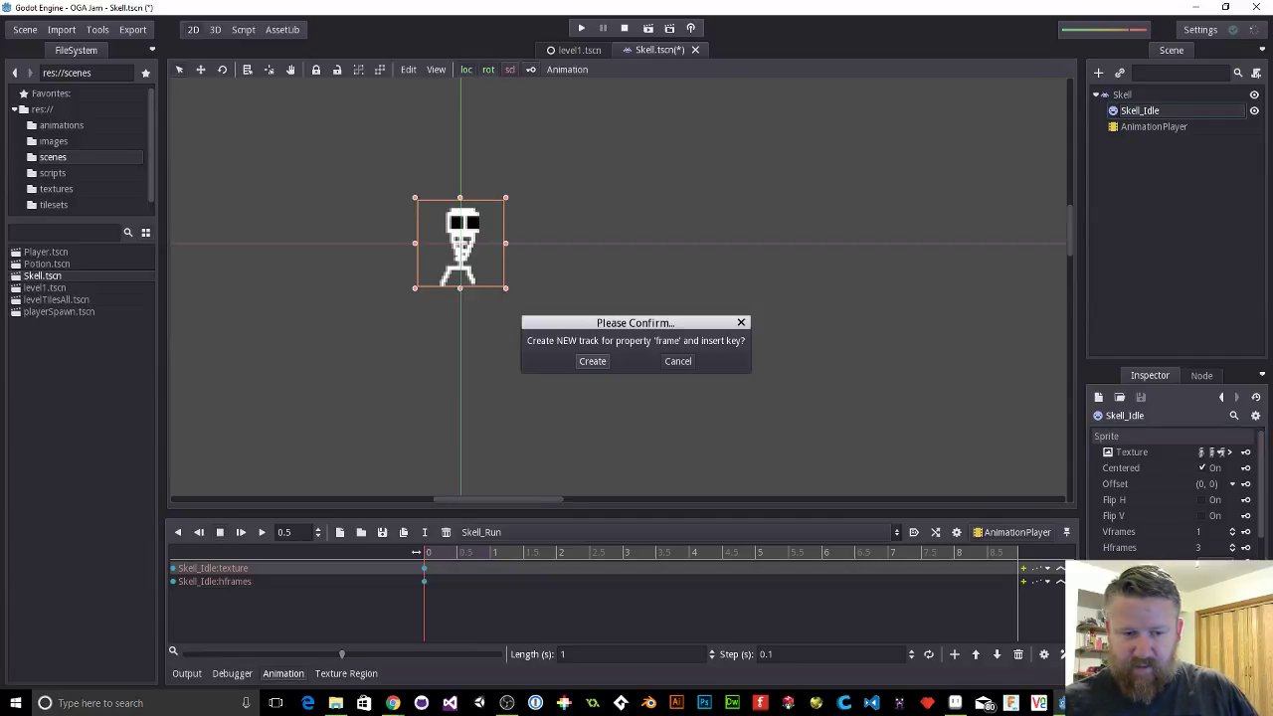
pyautogui.click(591, 361)
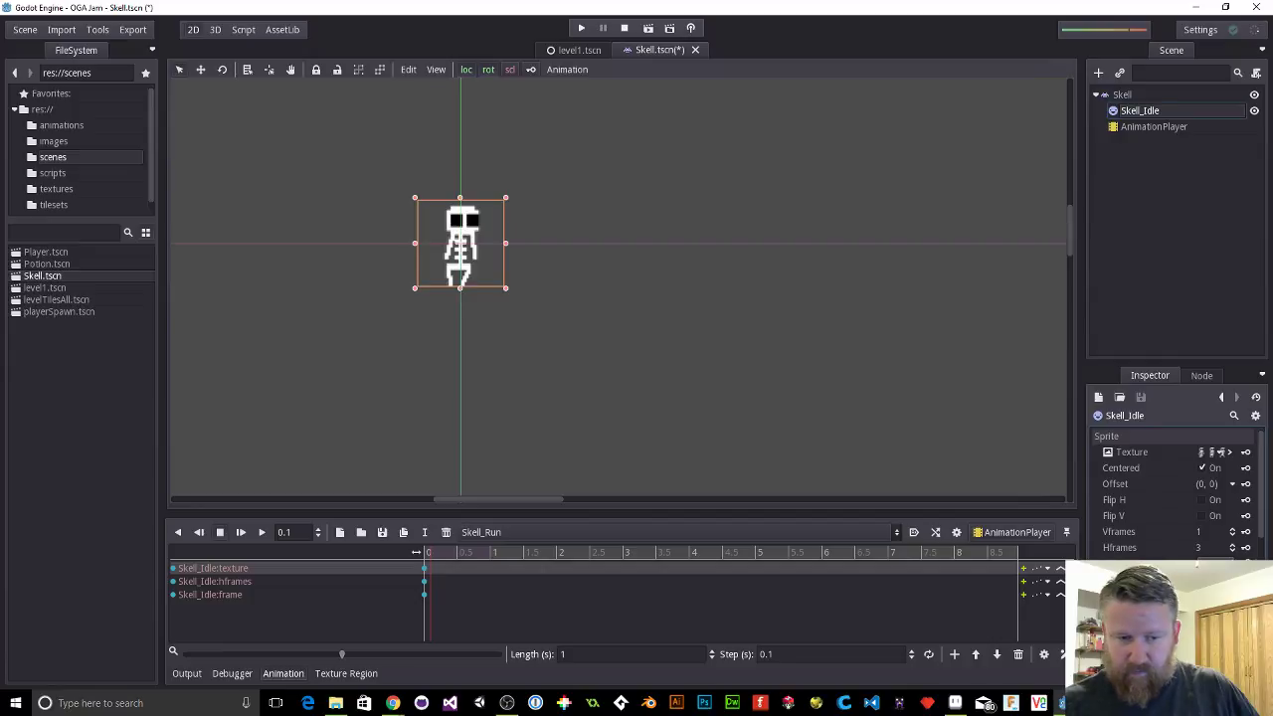
# Step: Insert two more keys on the Skell_Idle frame track and space them at 0.5 s and 1 s
pyautogui.click(1244, 563)
pyautogui.click(1244, 562)
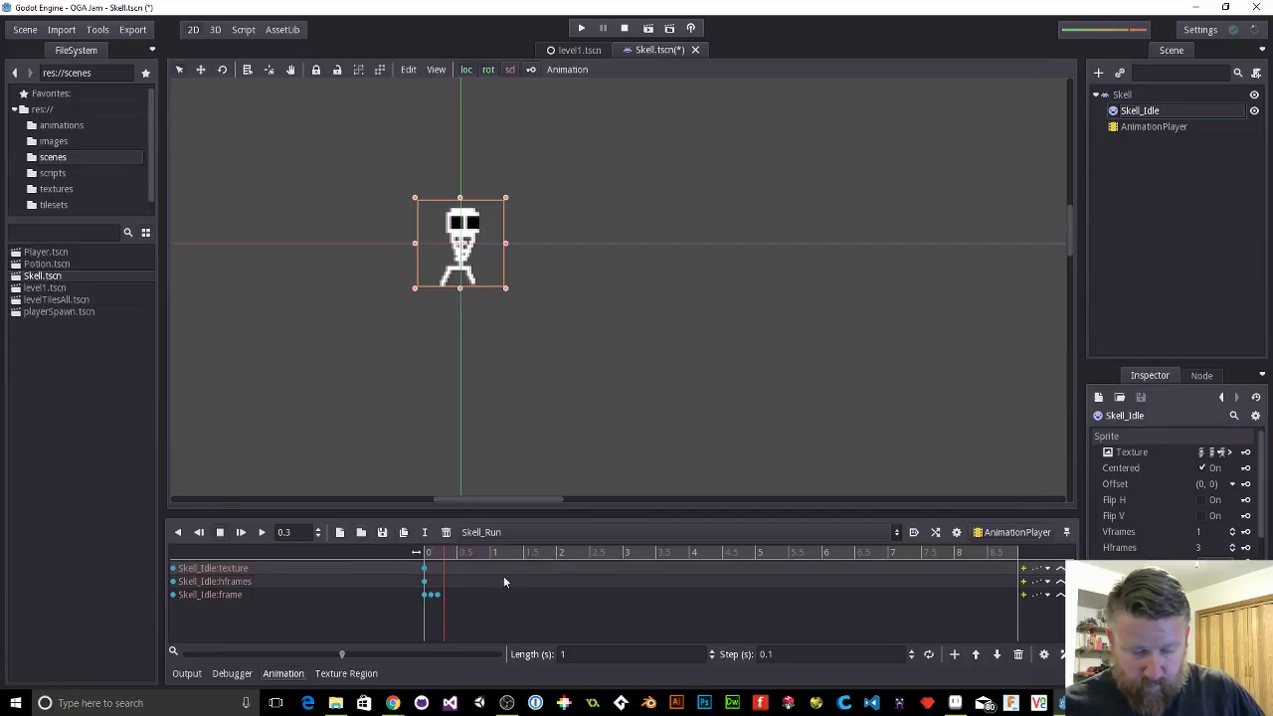
pyautogui.moveTo(437, 595)
pyautogui.mouseDown()
pyautogui.moveTo(491, 595)
pyautogui.moveTo(457, 595)
pyautogui.mouseUp()
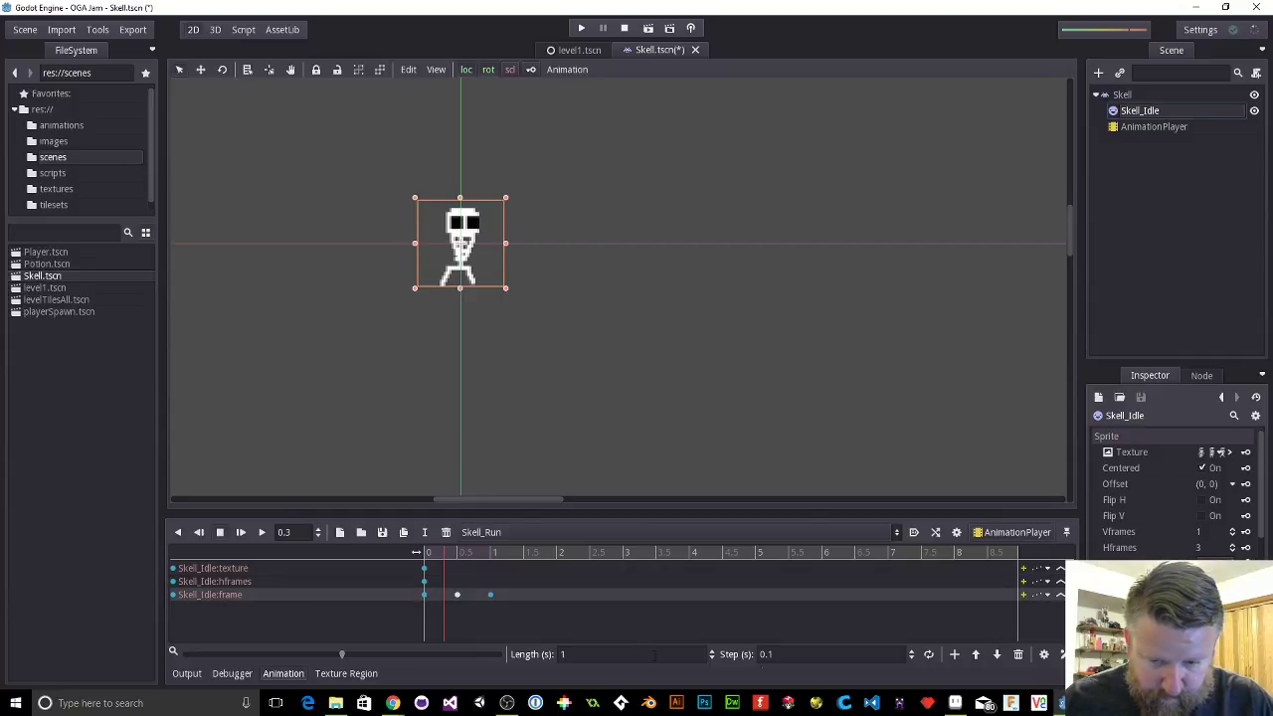
# Step: Play back Skell_Run, check its frames at 0, 0.5 and 1 s, and save the animation
pyautogui.click(263, 532)
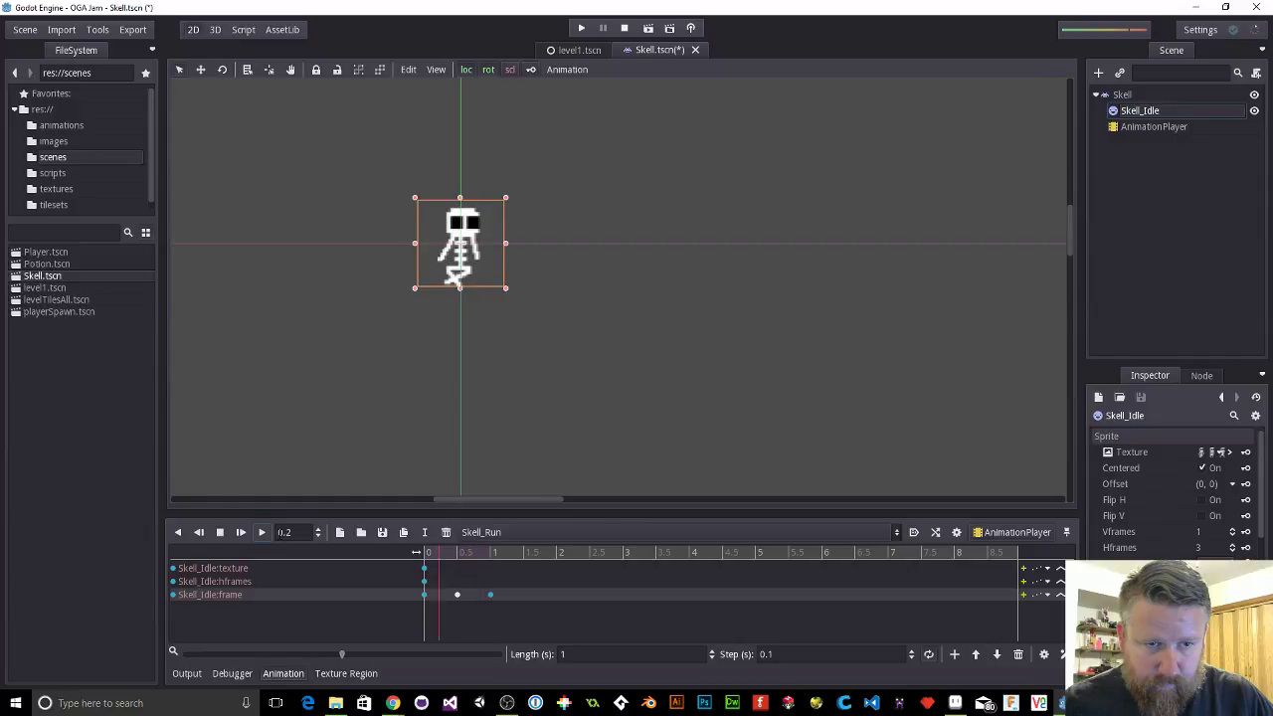
pyautogui.click(219, 532)
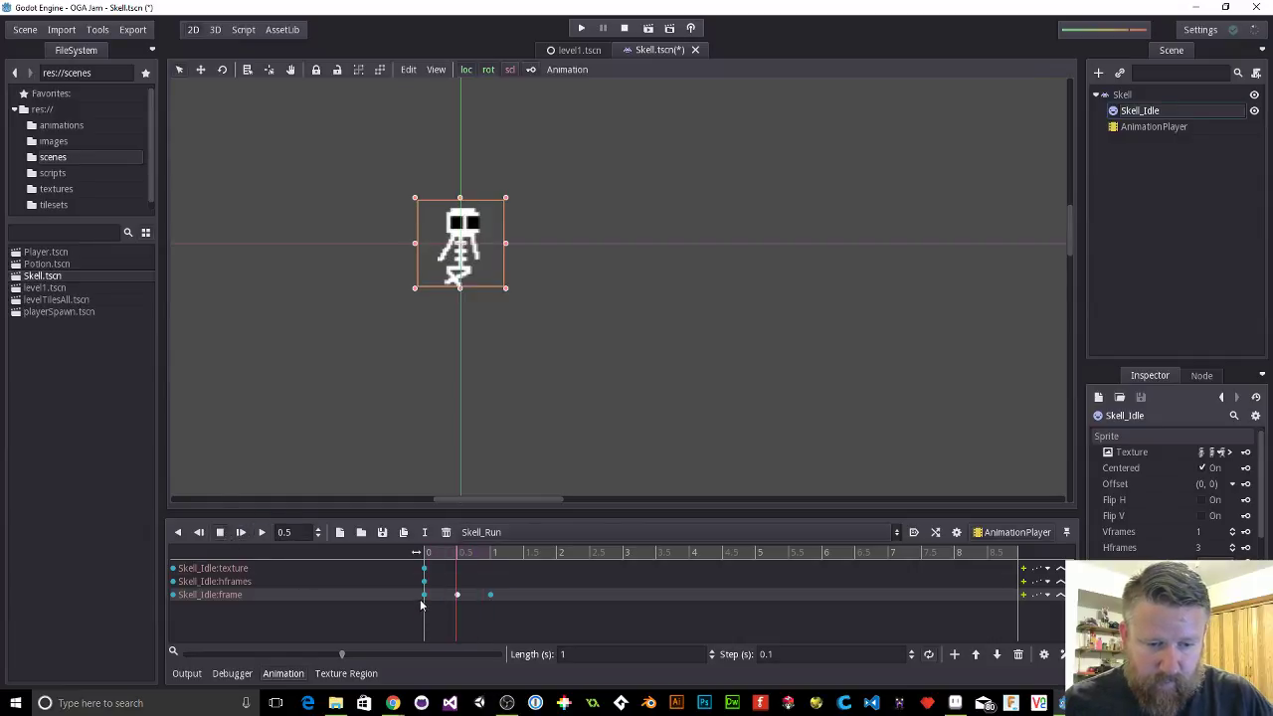
pyautogui.click(424, 557)
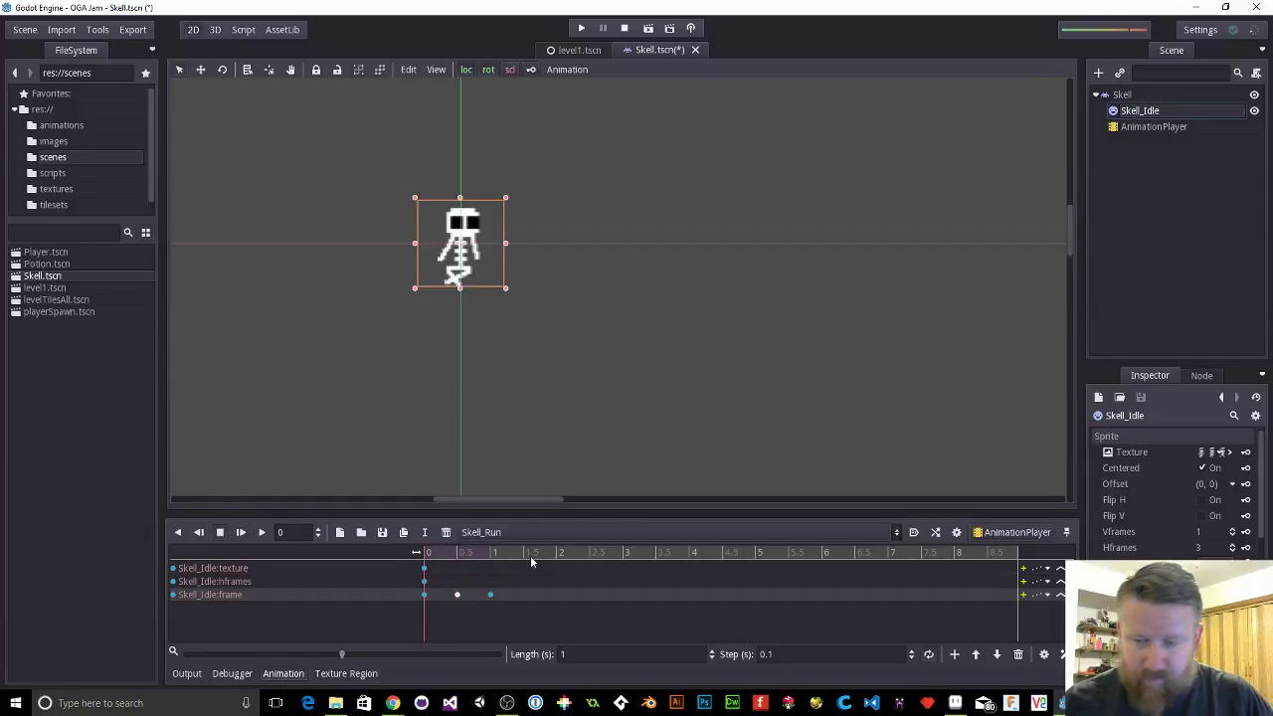
pyautogui.click(458, 556)
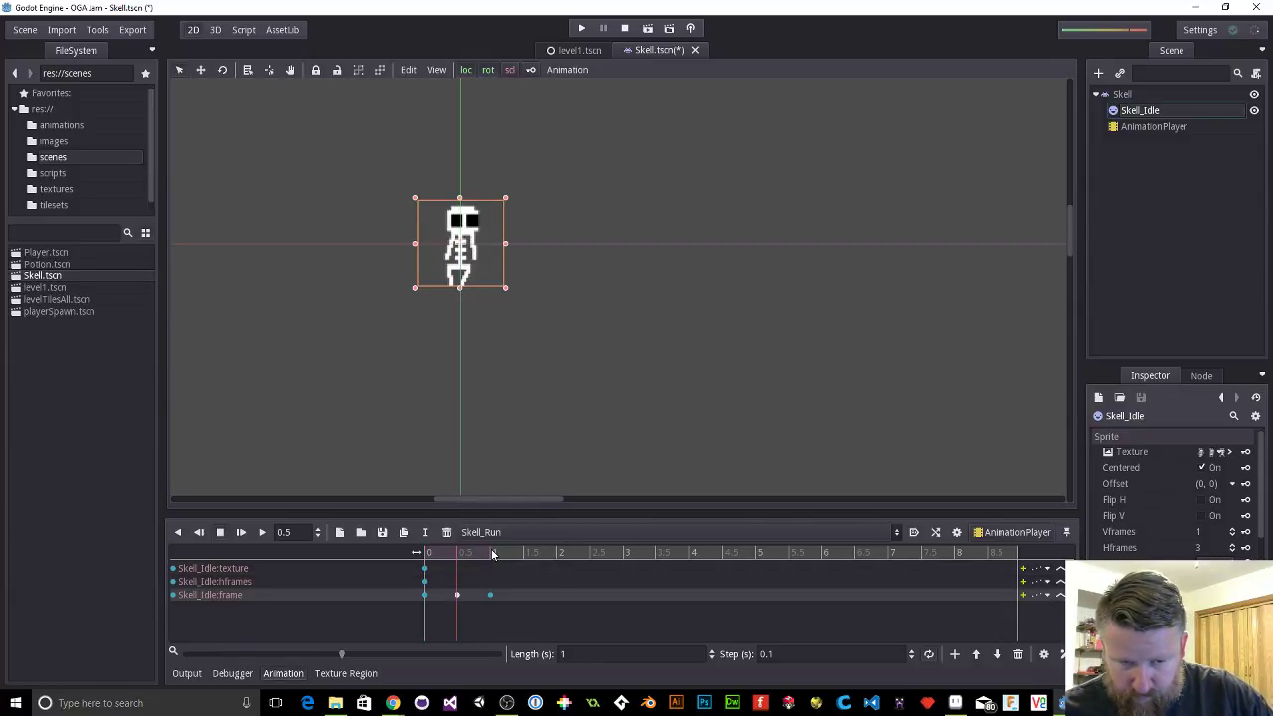
pyautogui.click(493, 554)
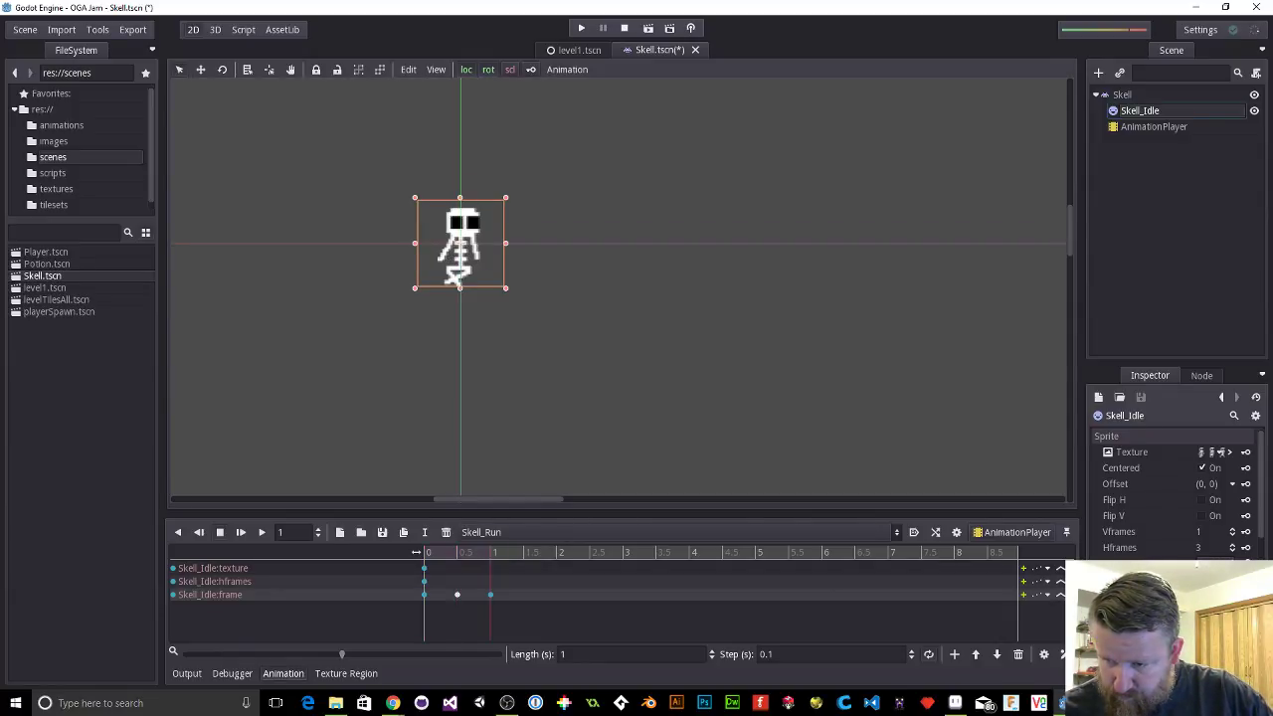
pyautogui.click(382, 533)
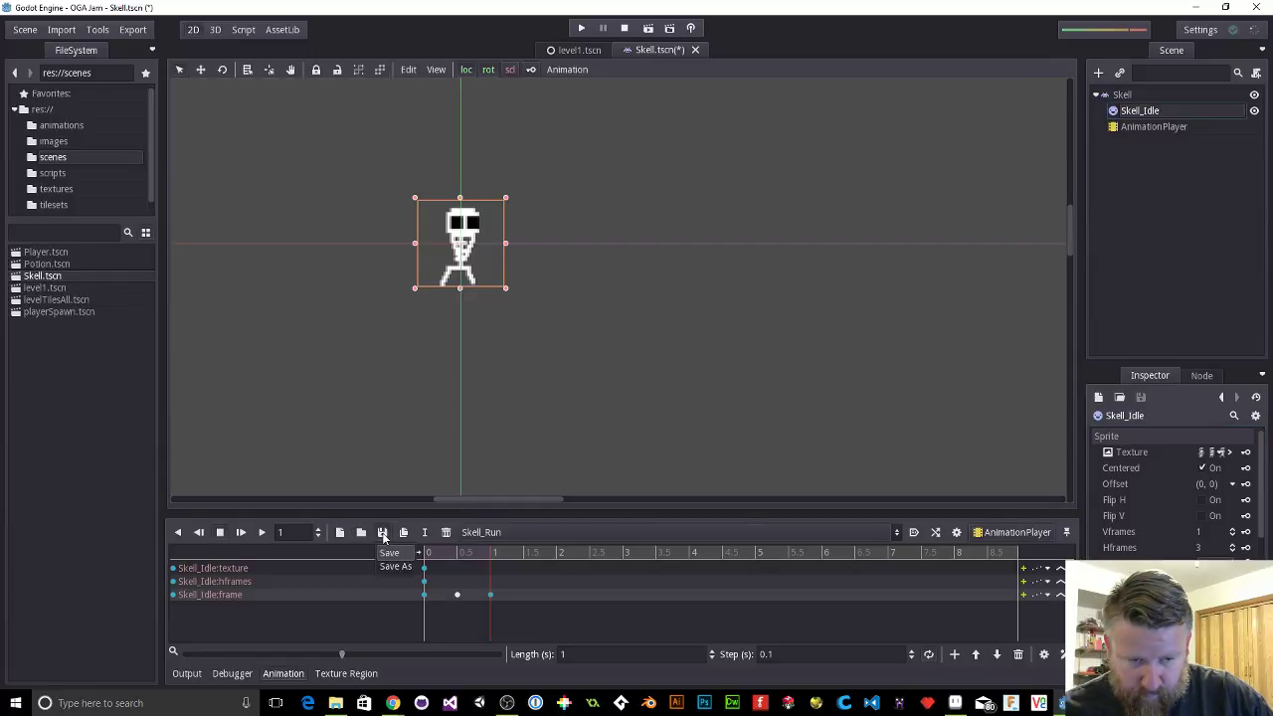
pyautogui.click(390, 550)
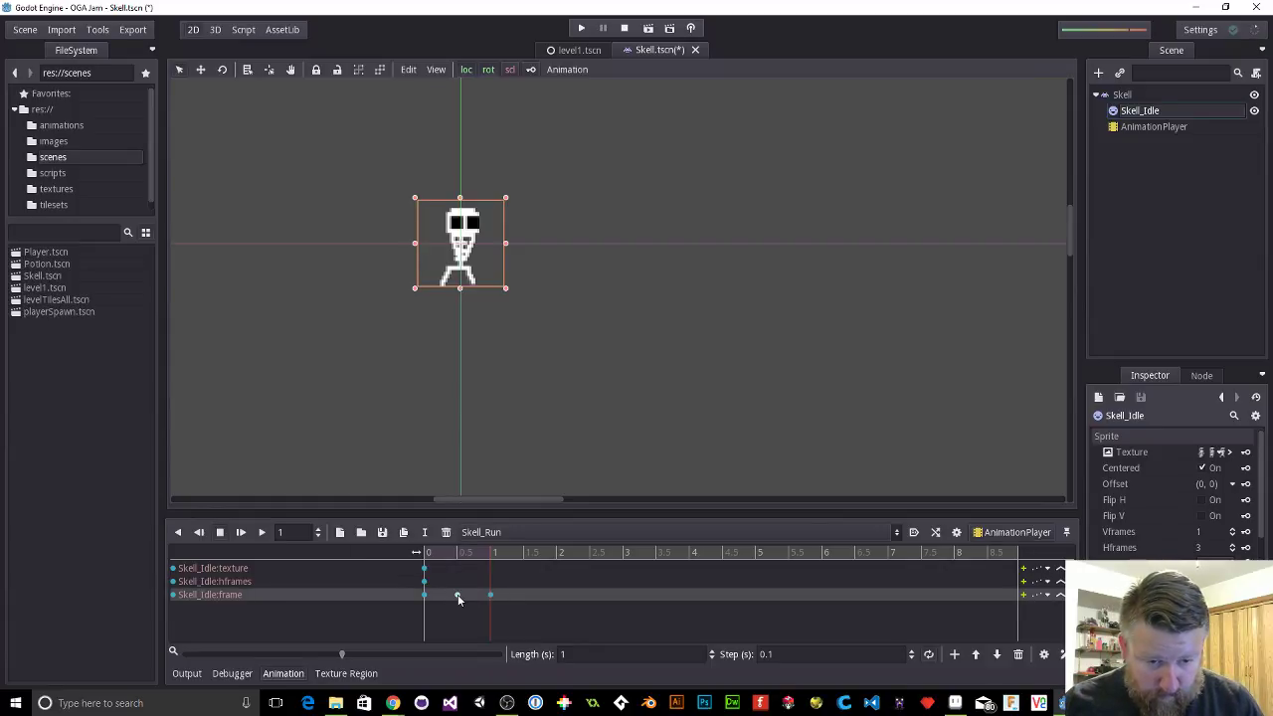
# Step: Move the second and third frame keys of Skell_Run to 0.3 s and 0.6 s, checking the playback between adjustments
pyautogui.moveTo(459, 598)
pyautogui.mouseDown()
pyautogui.moveTo(444, 596)
pyautogui.moveTo(476, 595)
pyautogui.mouseUp()
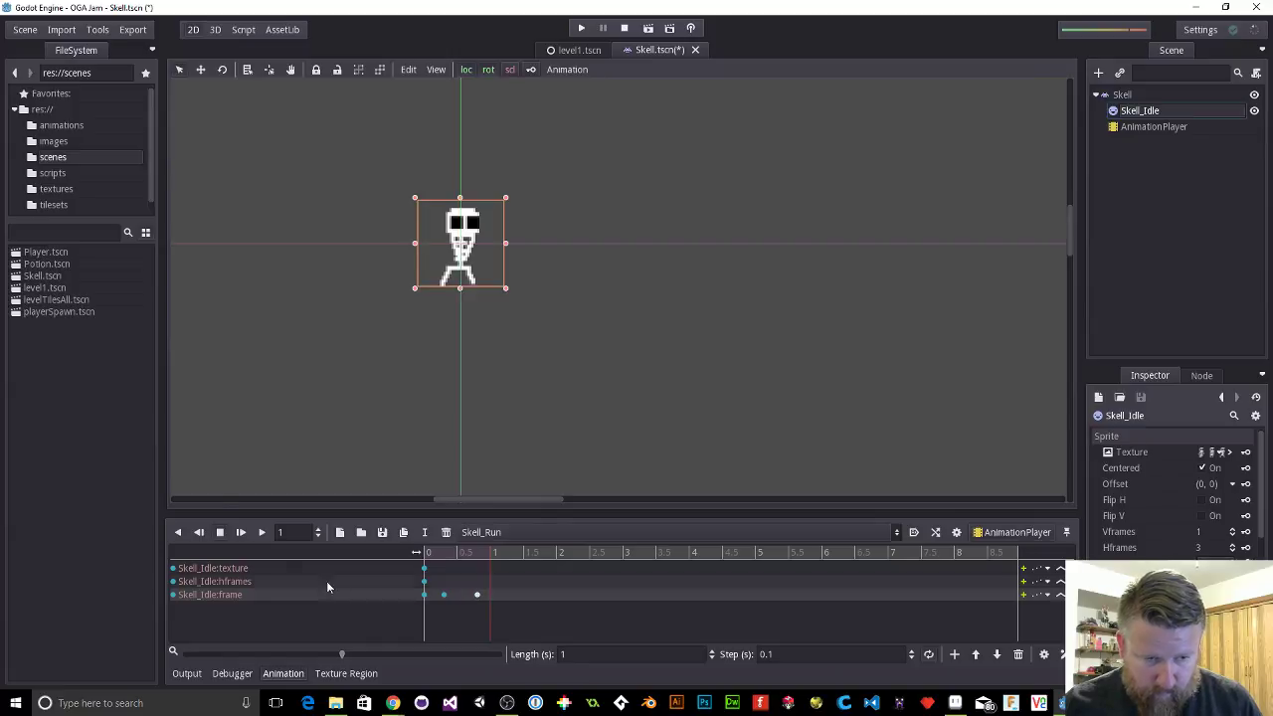
pyautogui.click(261, 533)
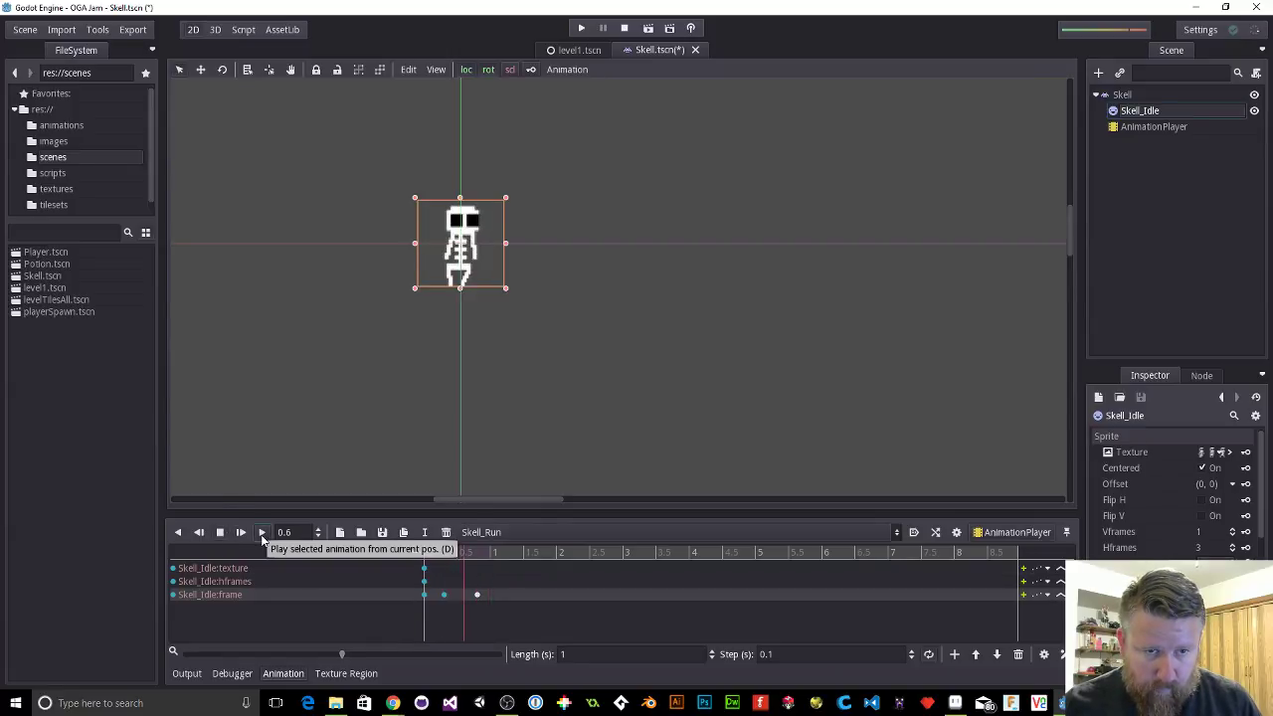
pyautogui.click(220, 531)
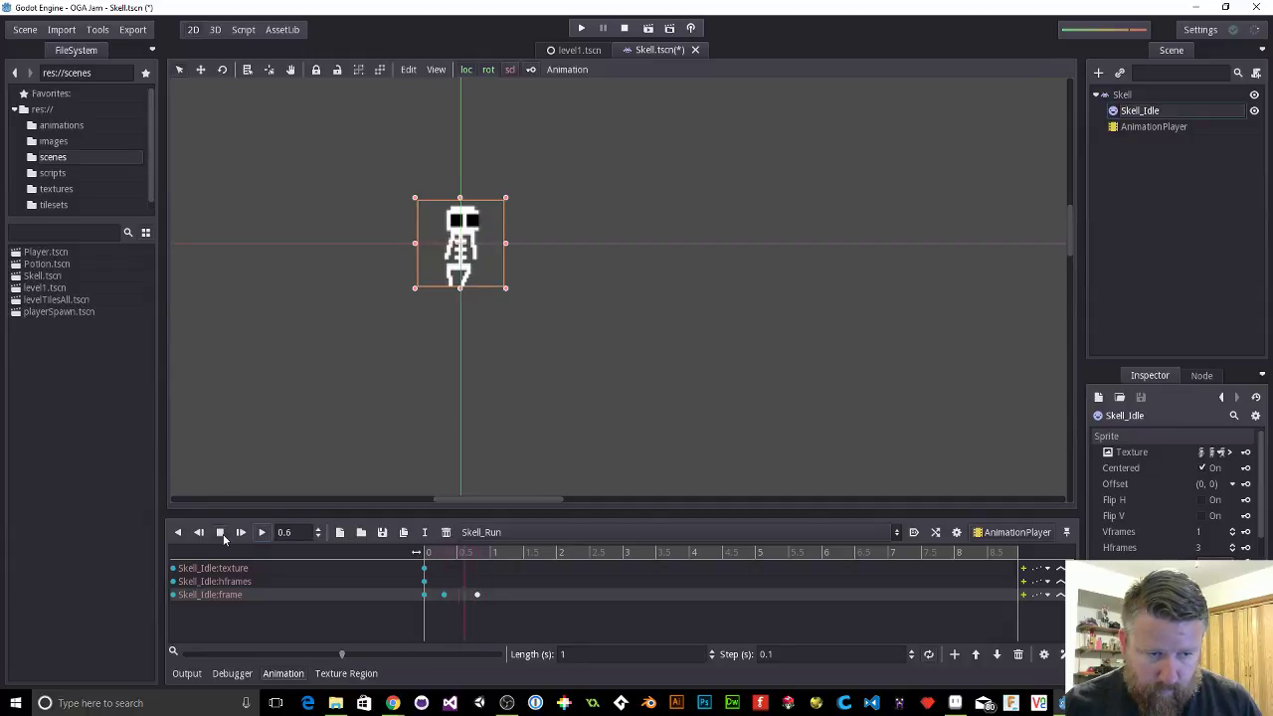
pyautogui.moveTo(475, 596); pyautogui.dragTo(463, 595)
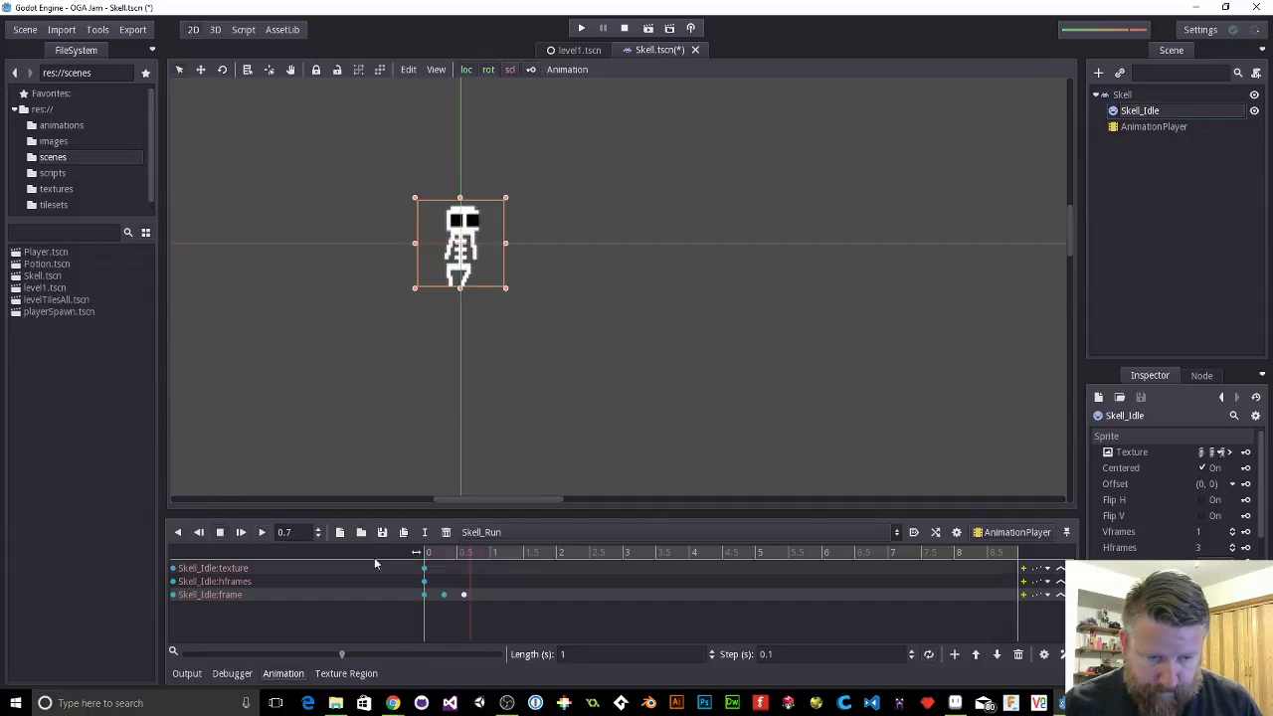
pyautogui.click(468, 553)
pyautogui.moveTo(469, 555); pyautogui.dragTo(452, 554)
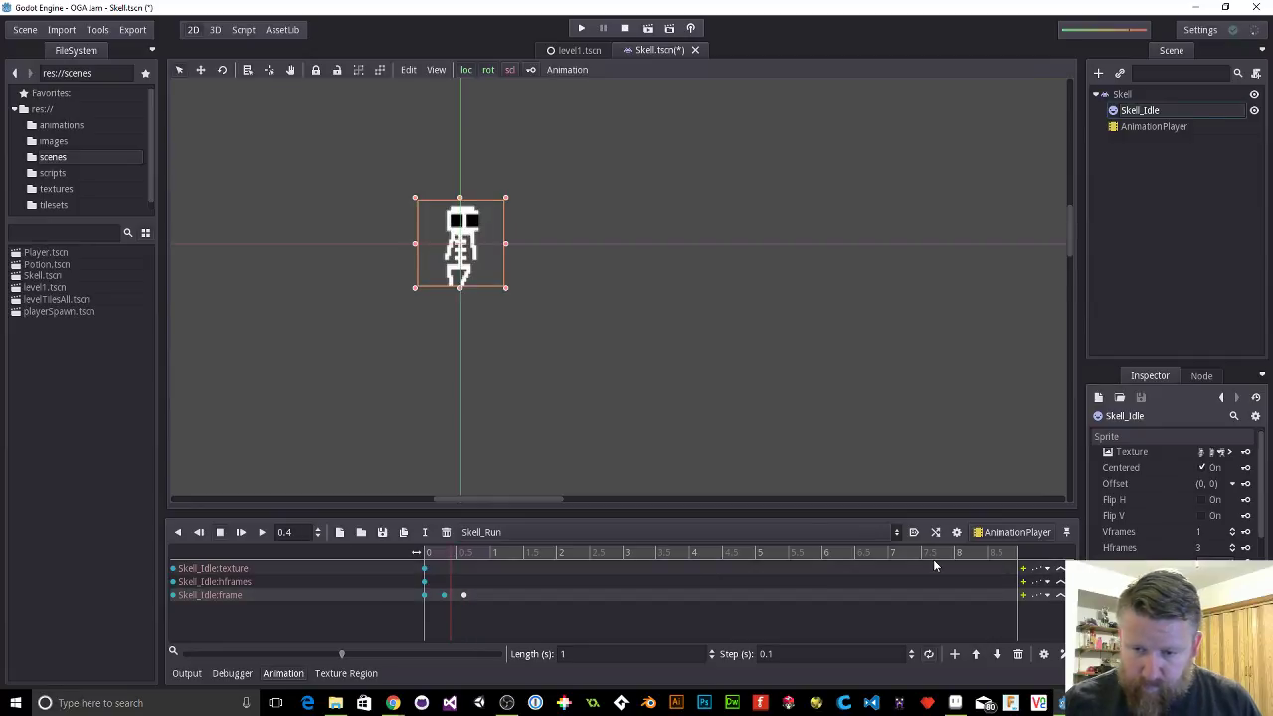
pyautogui.click(473, 587)
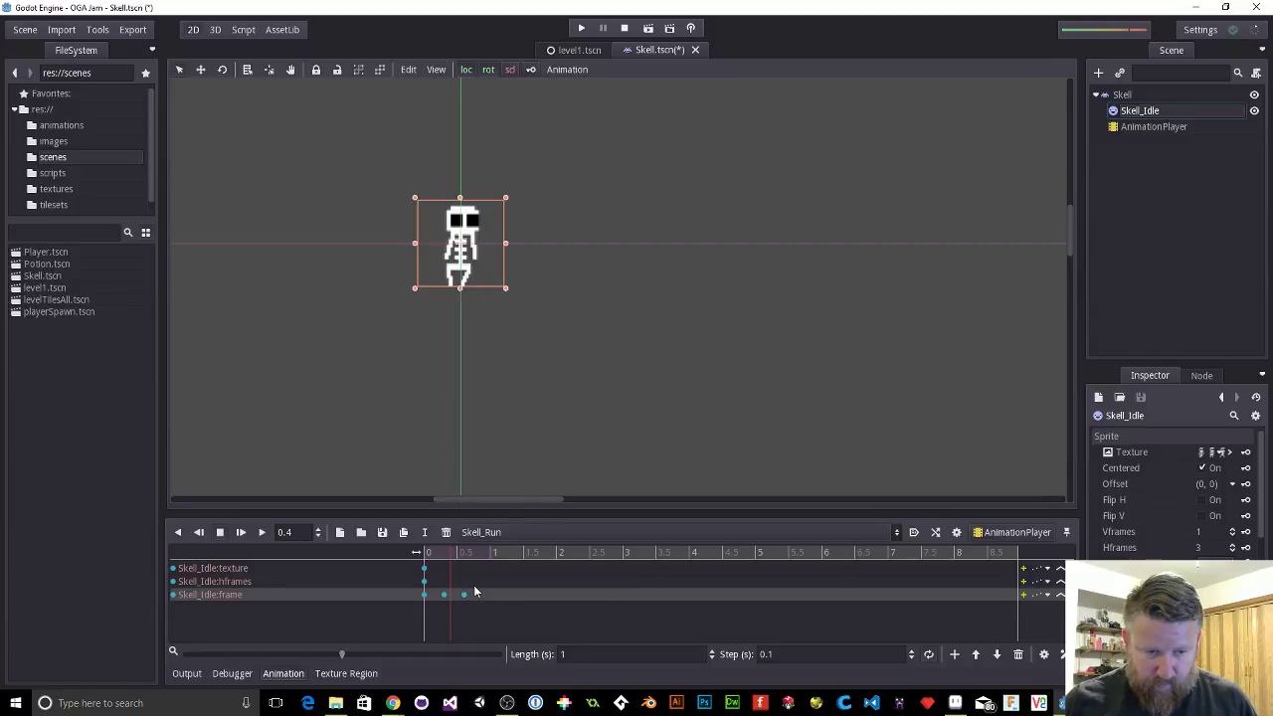
# Step: Set the Skell_Run length to 0.5 s and move its second and third frame keys to 0.1 s and 0.3 s
pyautogui.scroll(10, 490, 590)
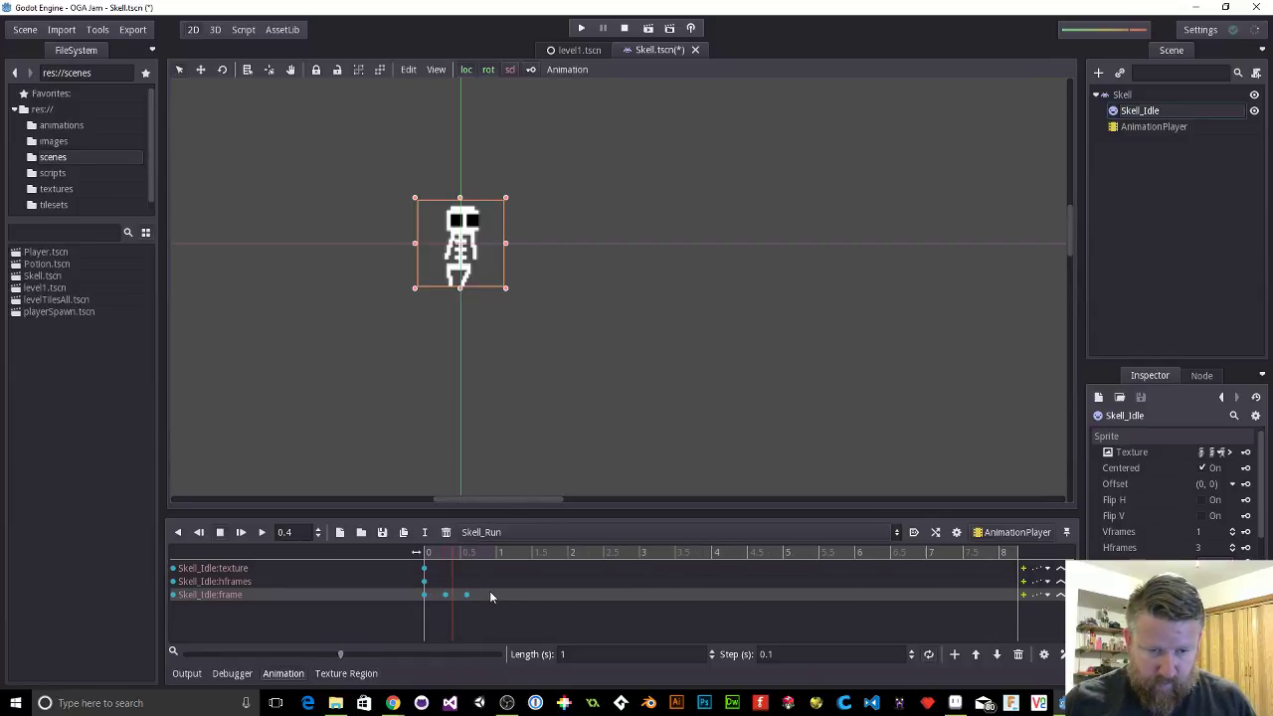
pyautogui.scroll(3, 539, 577)
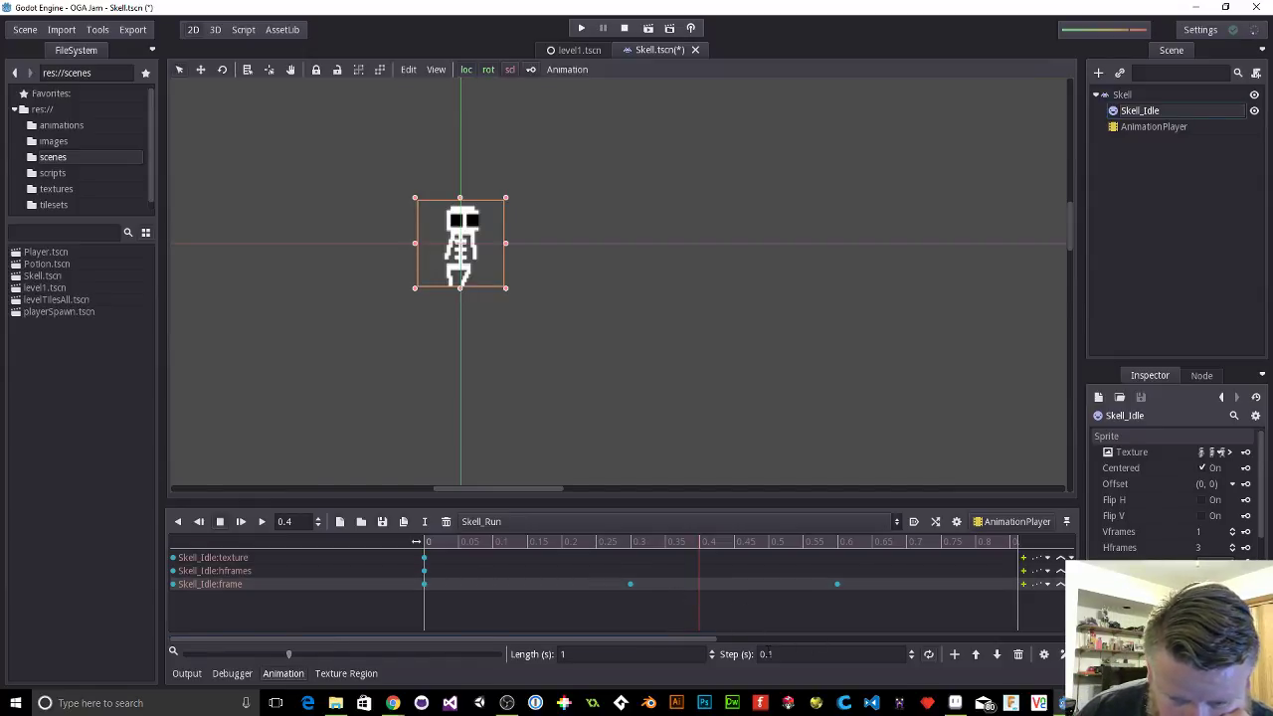
pyautogui.click(621, 654)
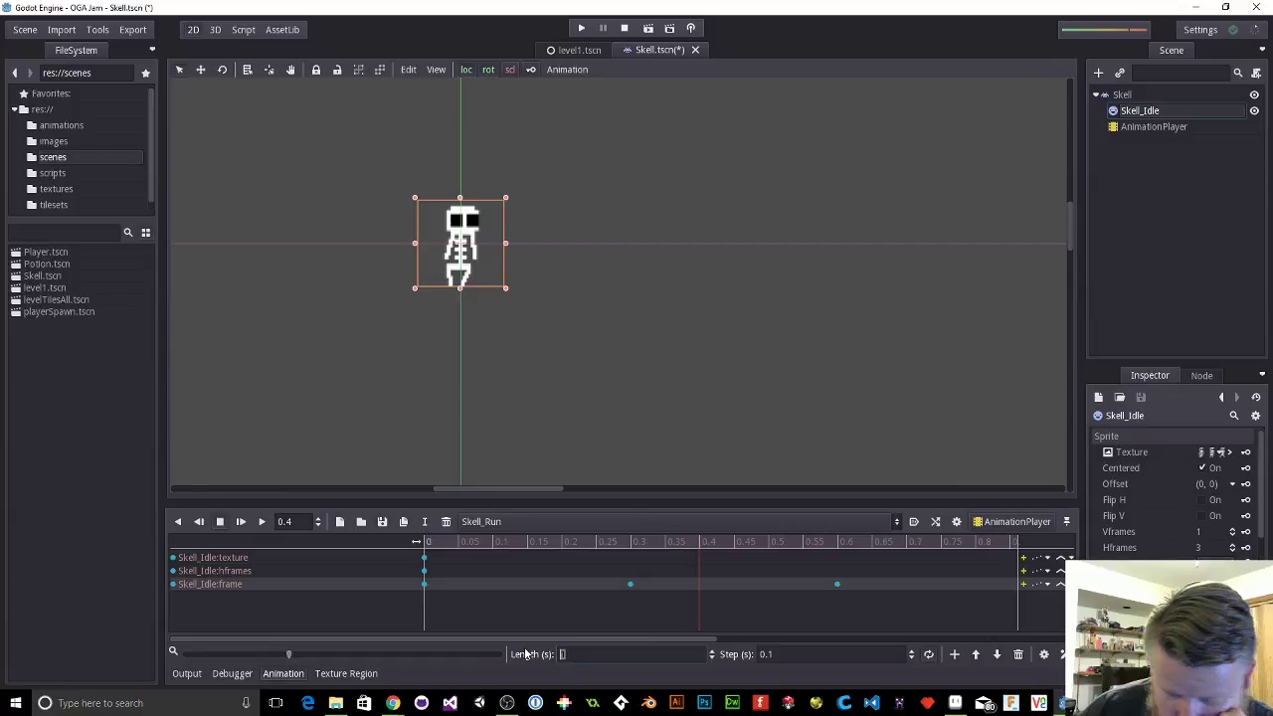
pyautogui.write('0.5')
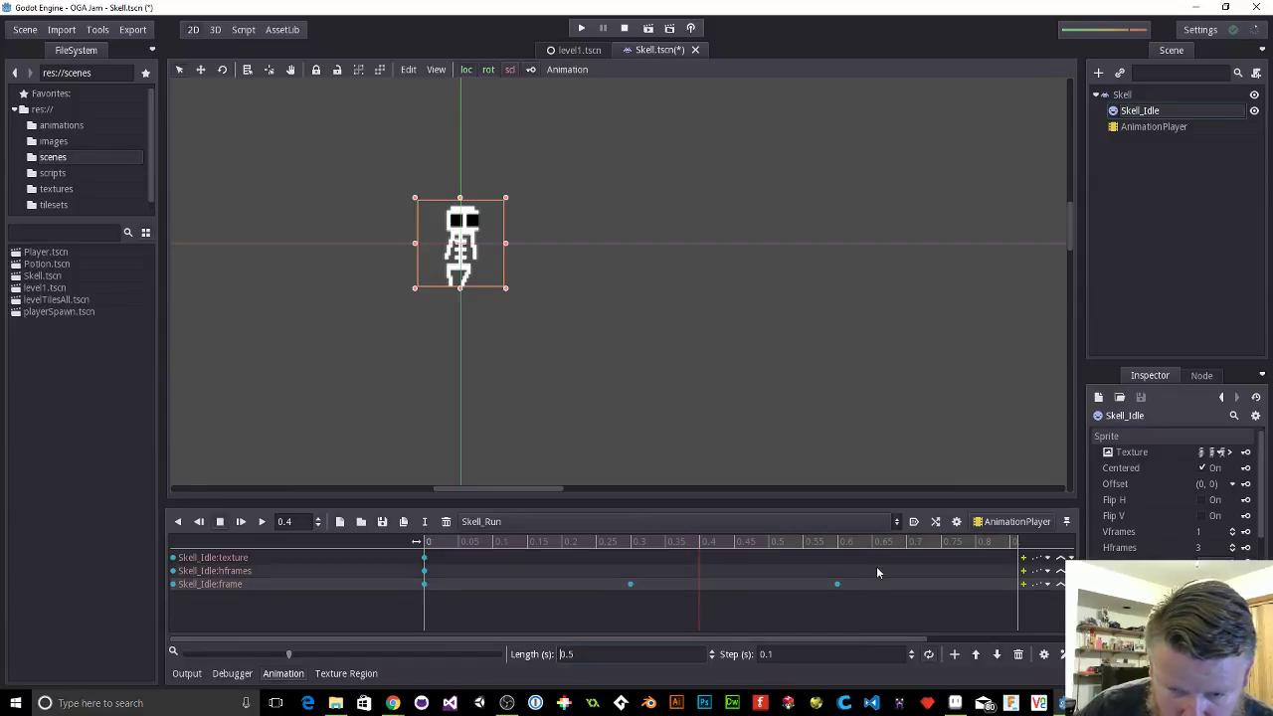
pyautogui.click(629, 585)
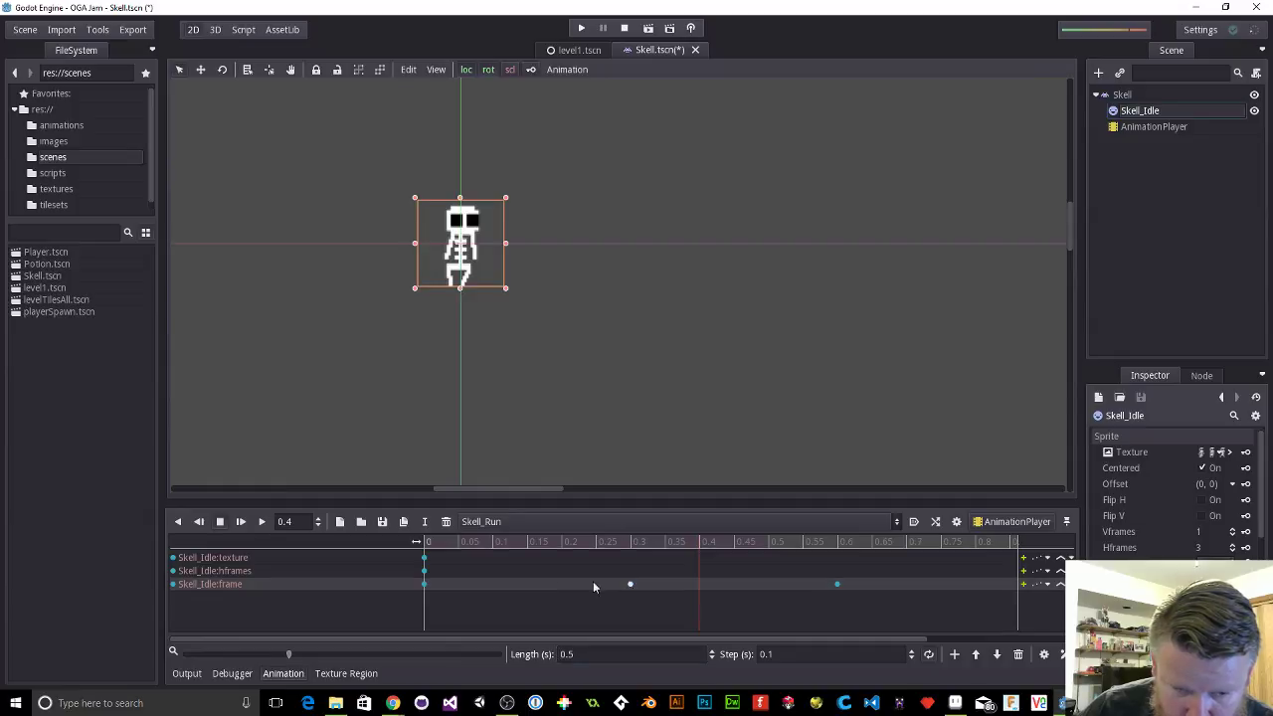
pyautogui.moveTo(526, 585); pyautogui.dragTo(519, 584)
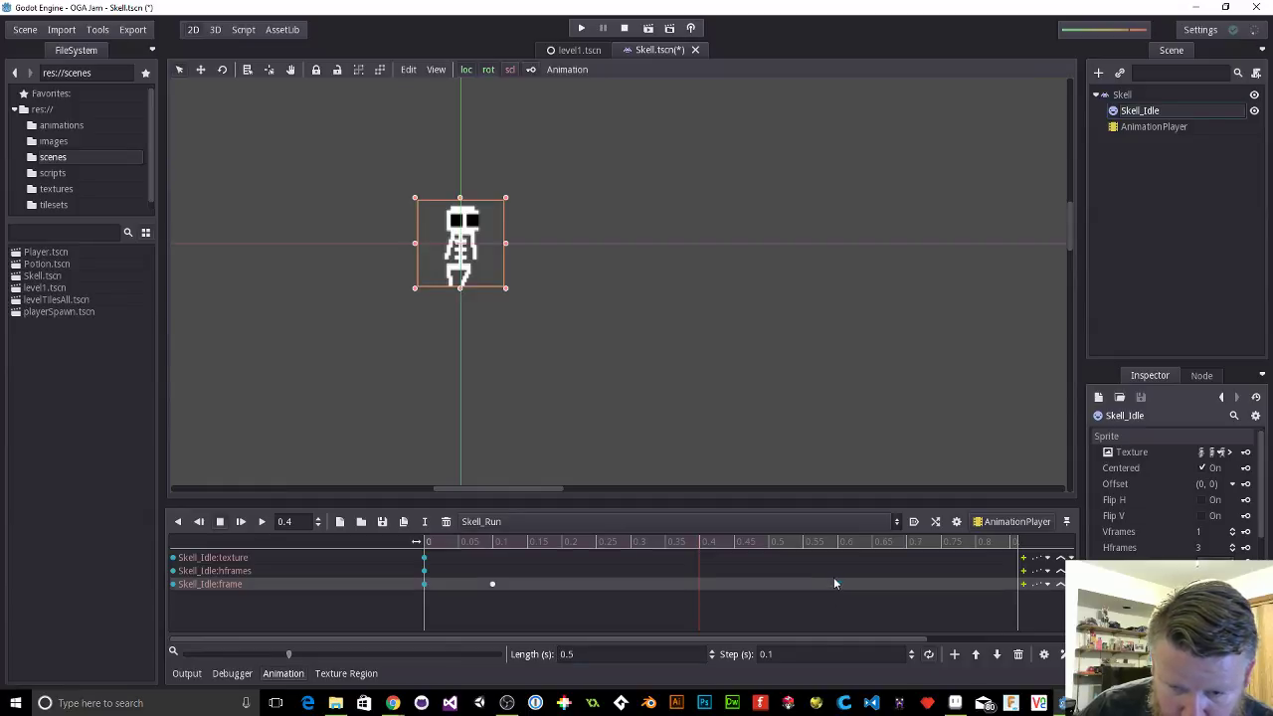
pyautogui.moveTo(836, 585); pyautogui.dragTo(677, 584)
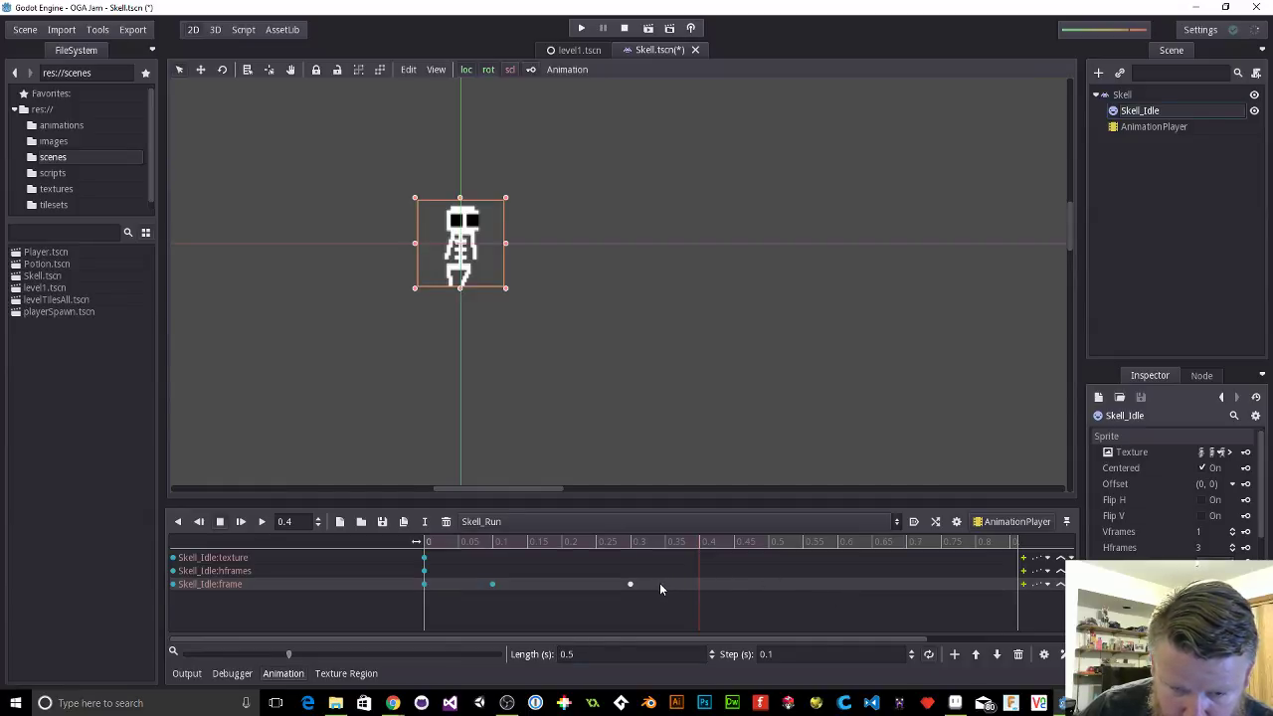
pyautogui.click(493, 584)
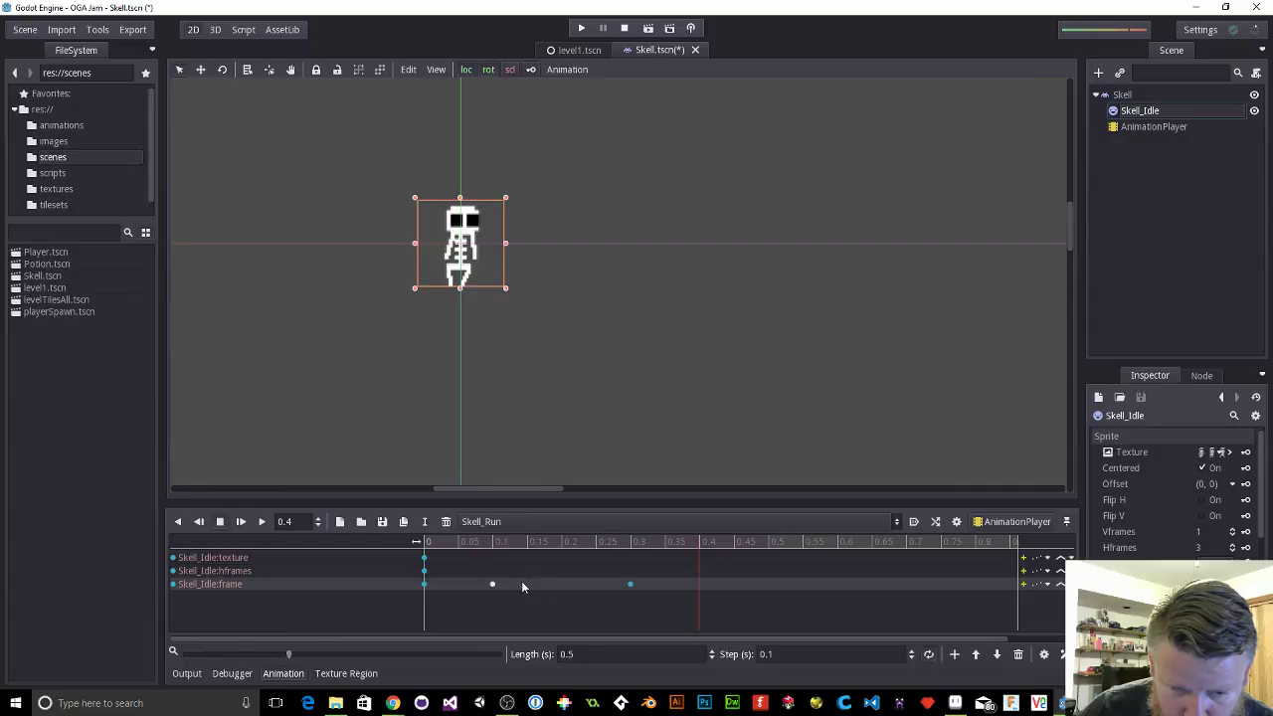
# Step: Set the animation step to 0.01 s and move the middle frame key to about 0.16 s
pyautogui.click(713, 656)
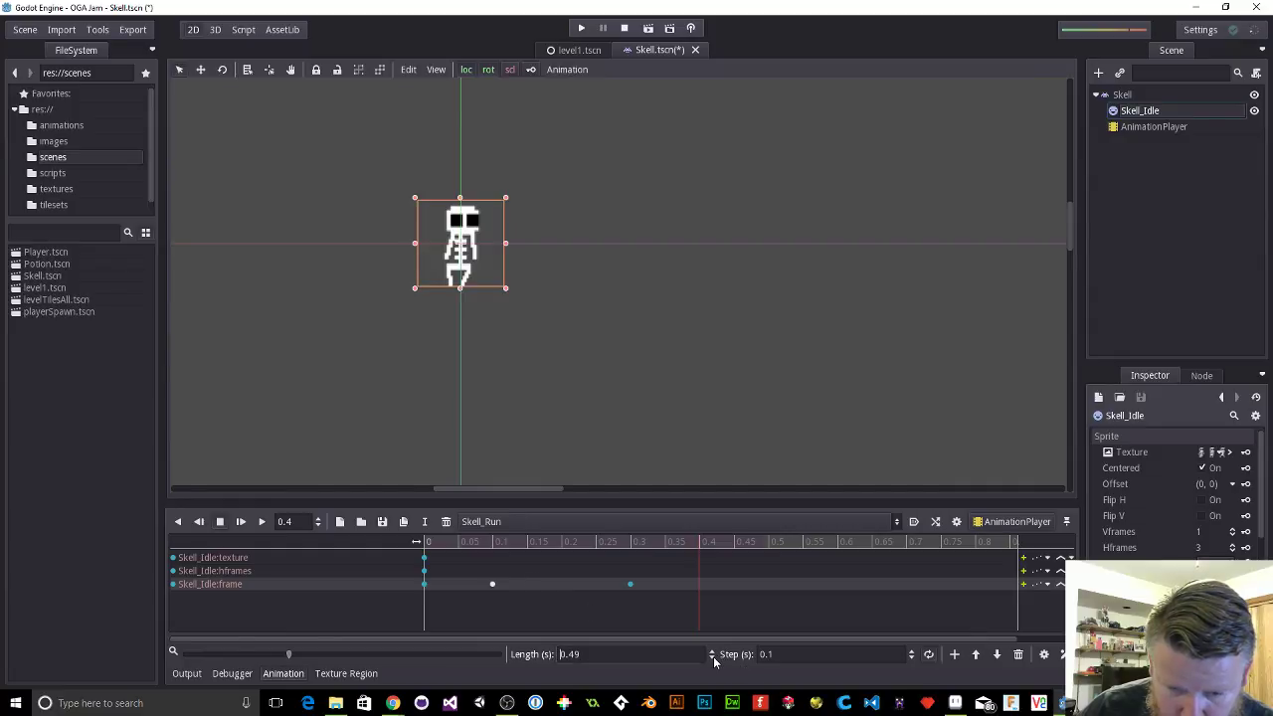
pyautogui.click(912, 658)
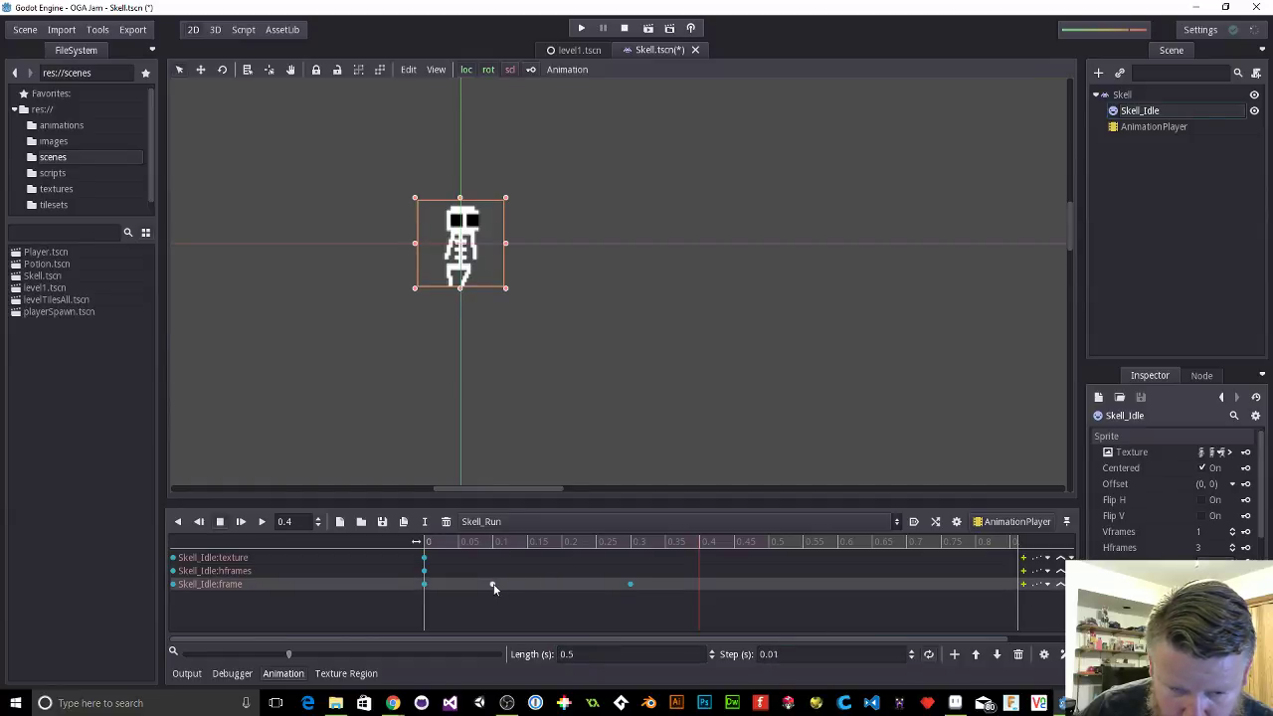
pyautogui.moveTo(492, 584); pyautogui.dragTo(527, 584)
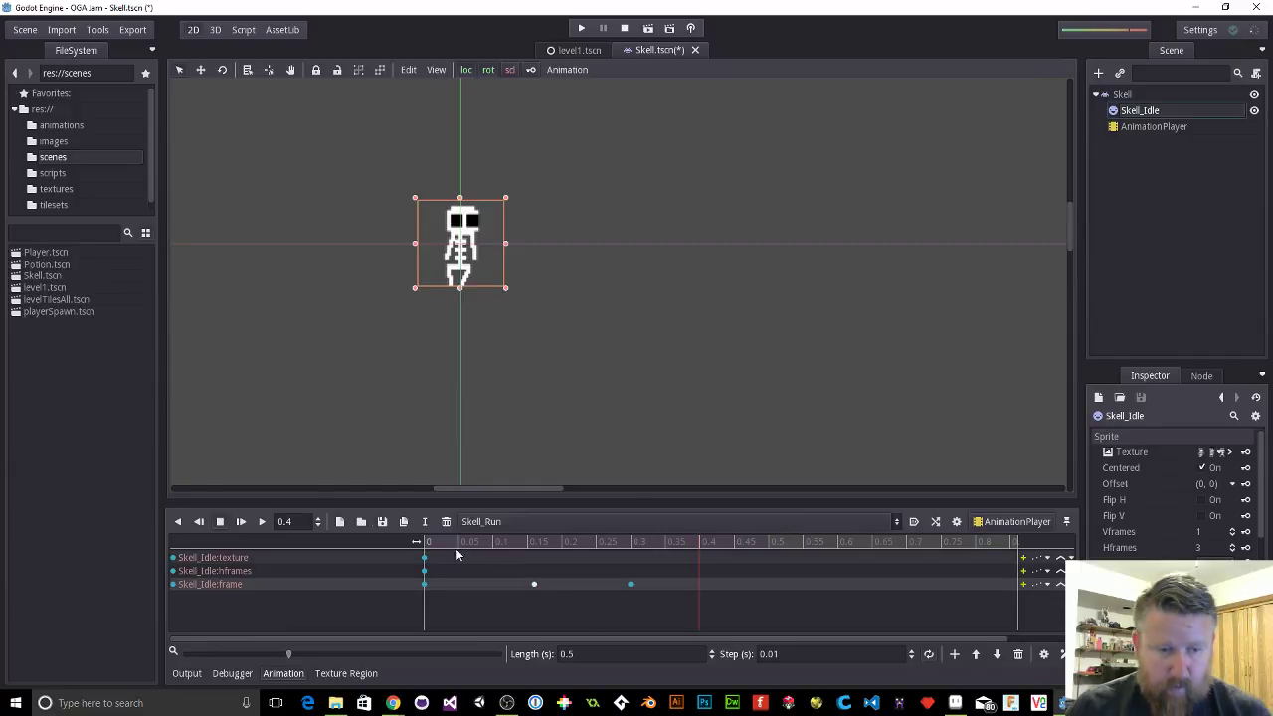
# Step: Play back Skell_Run and scrub from 0 to 0.5 s to check the timing of its frames
pyautogui.click(261, 523)
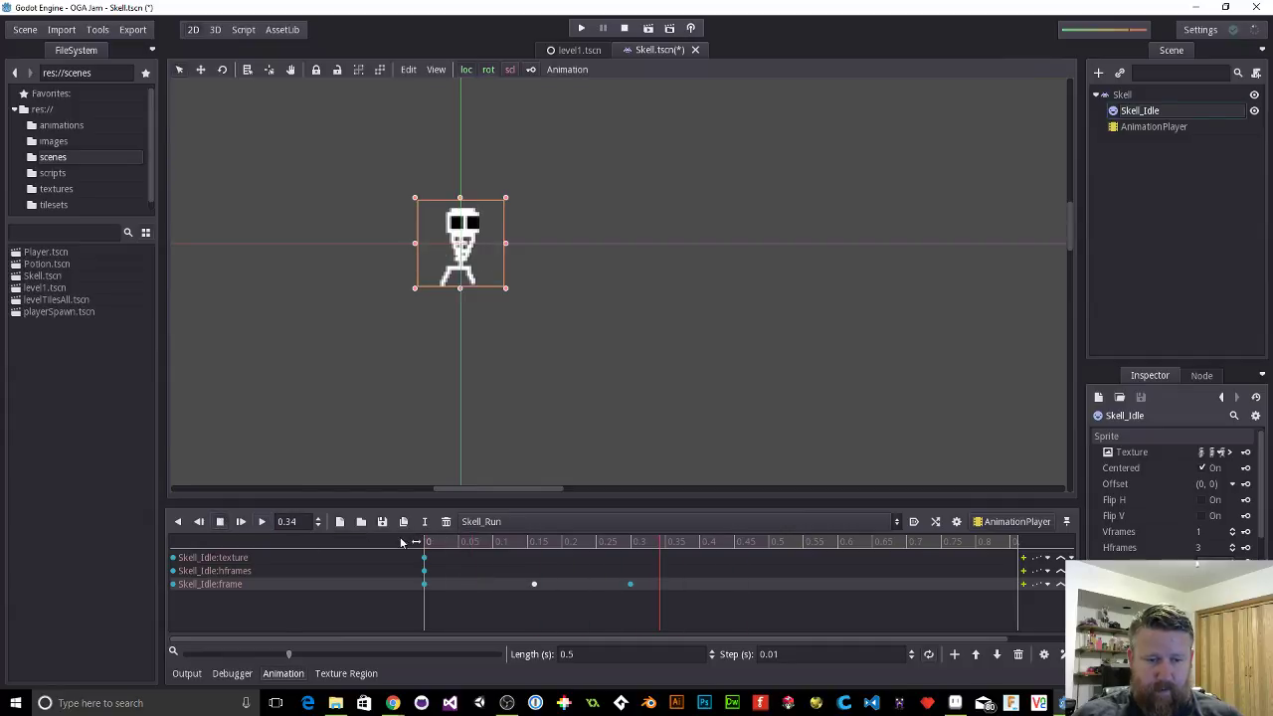
pyautogui.click(425, 544)
pyautogui.moveTo(426, 546); pyautogui.dragTo(792, 543)
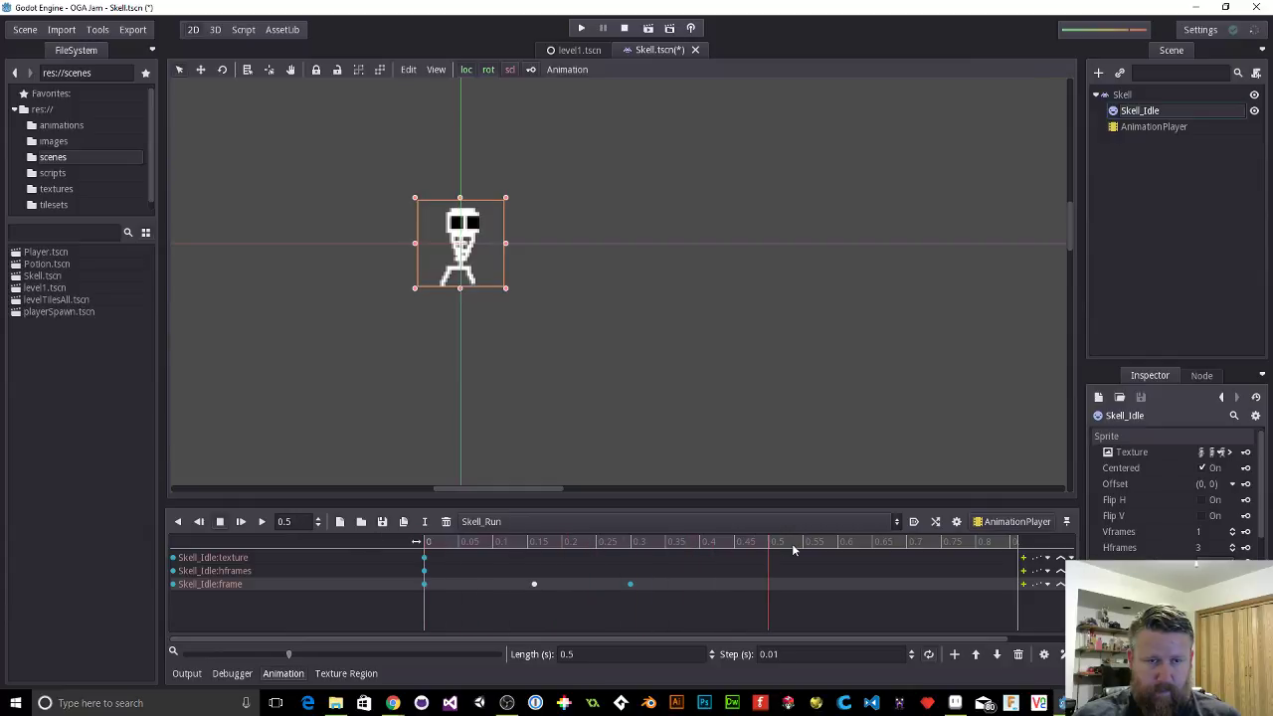
pyautogui.click(264, 521)
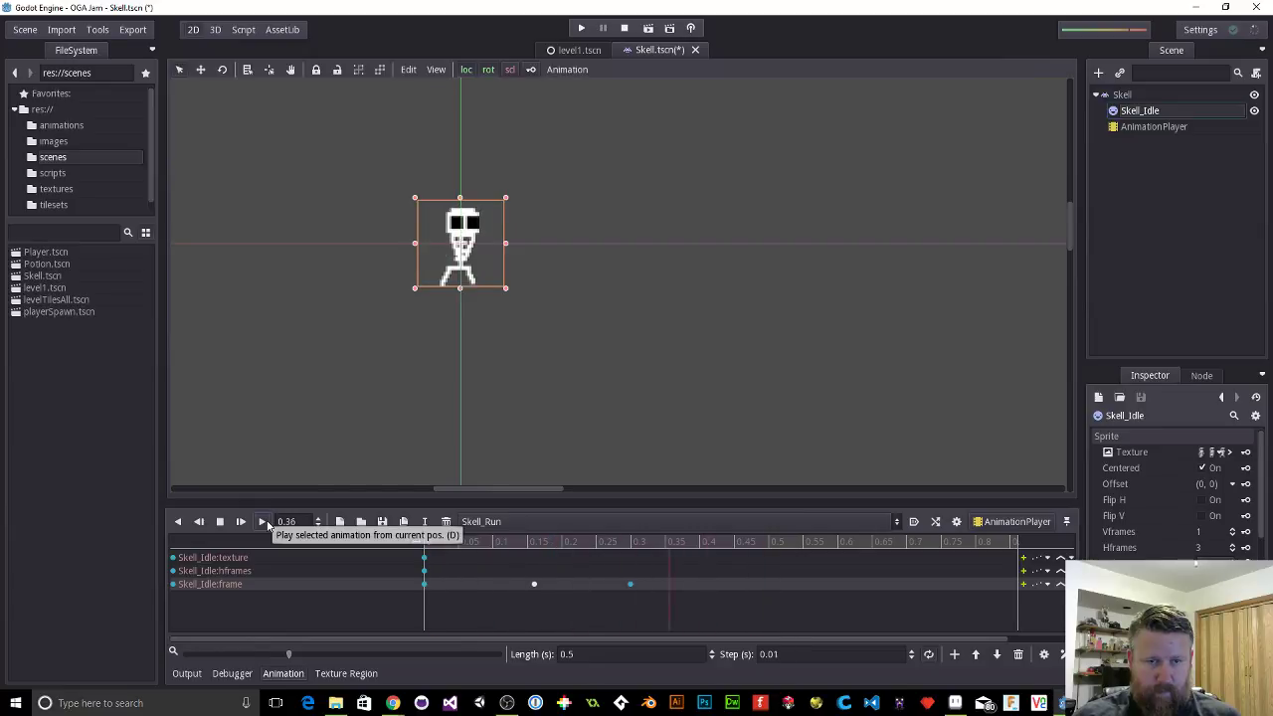
pyautogui.click(240, 524)
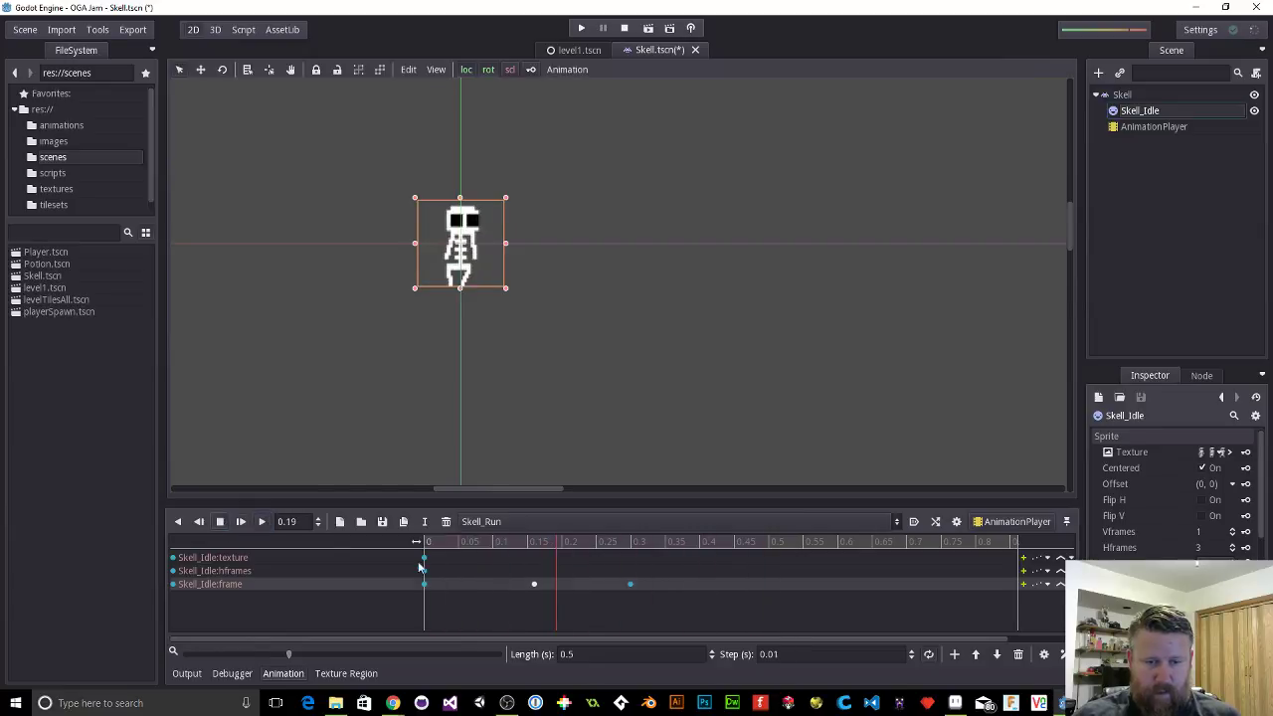
# Step: Move the second and third frame keys to about 0.2 s and 0.4 s and play back the run animation
pyautogui.moveTo(629, 584); pyautogui.dragTo(646, 584)
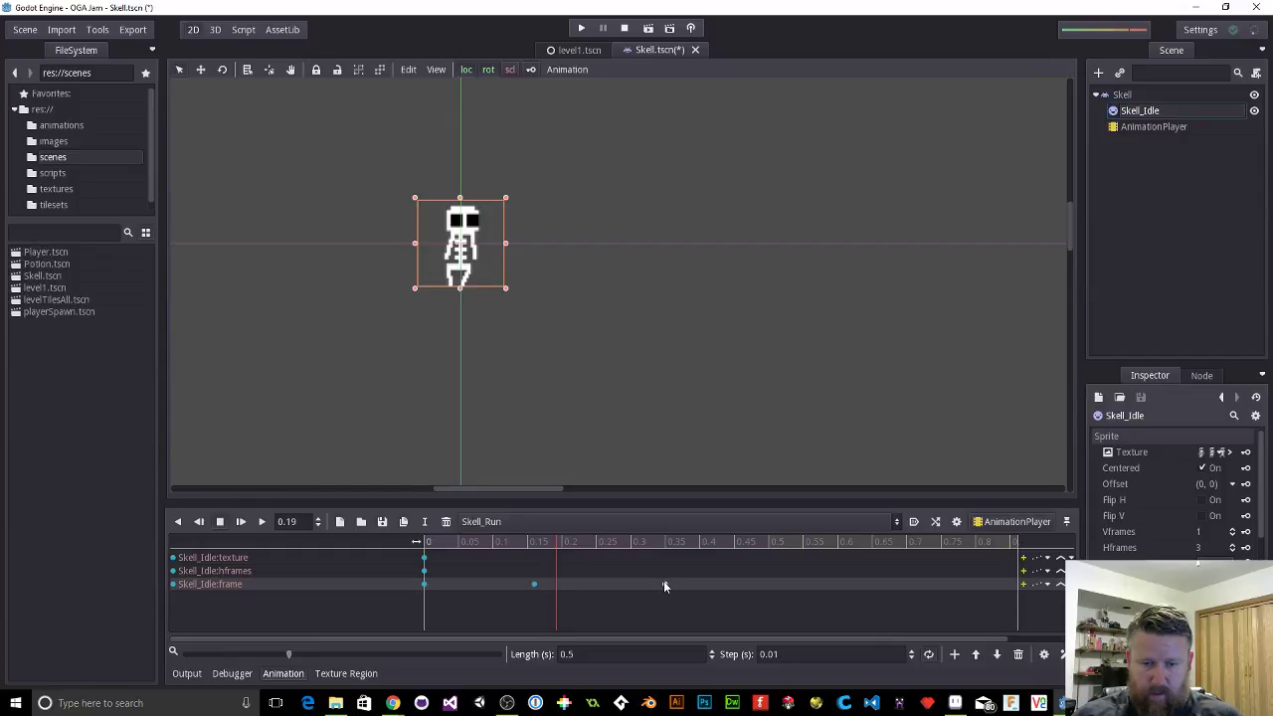
pyautogui.click(664, 584)
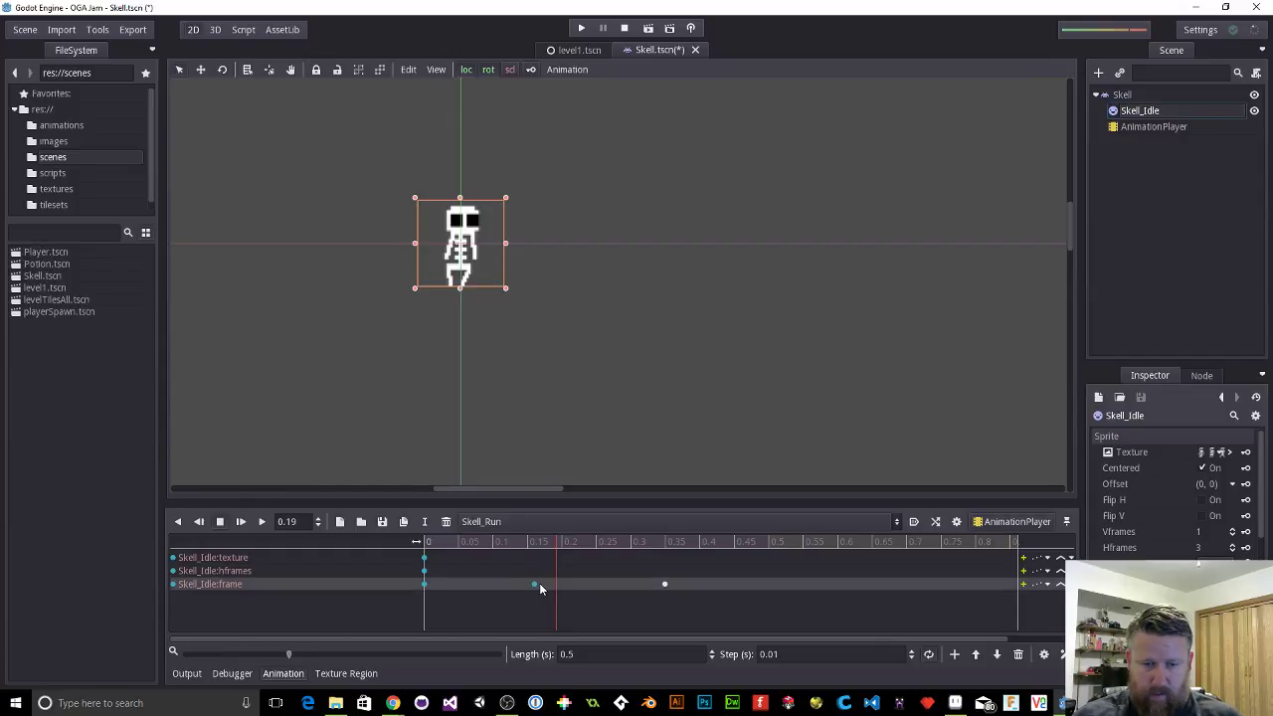
pyautogui.moveTo(535, 588); pyautogui.dragTo(561, 588)
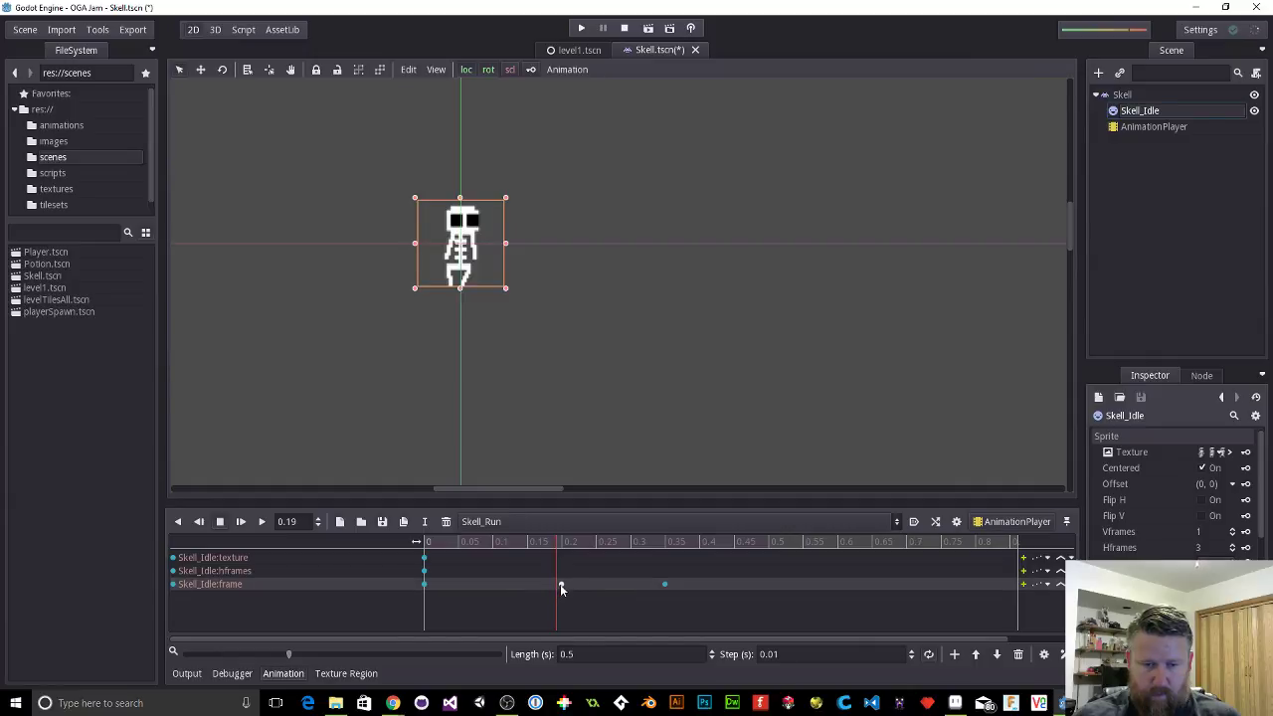
pyautogui.click(664, 583)
pyautogui.press('Delete')
pyautogui.click(696, 583)
pyautogui.click(264, 523)
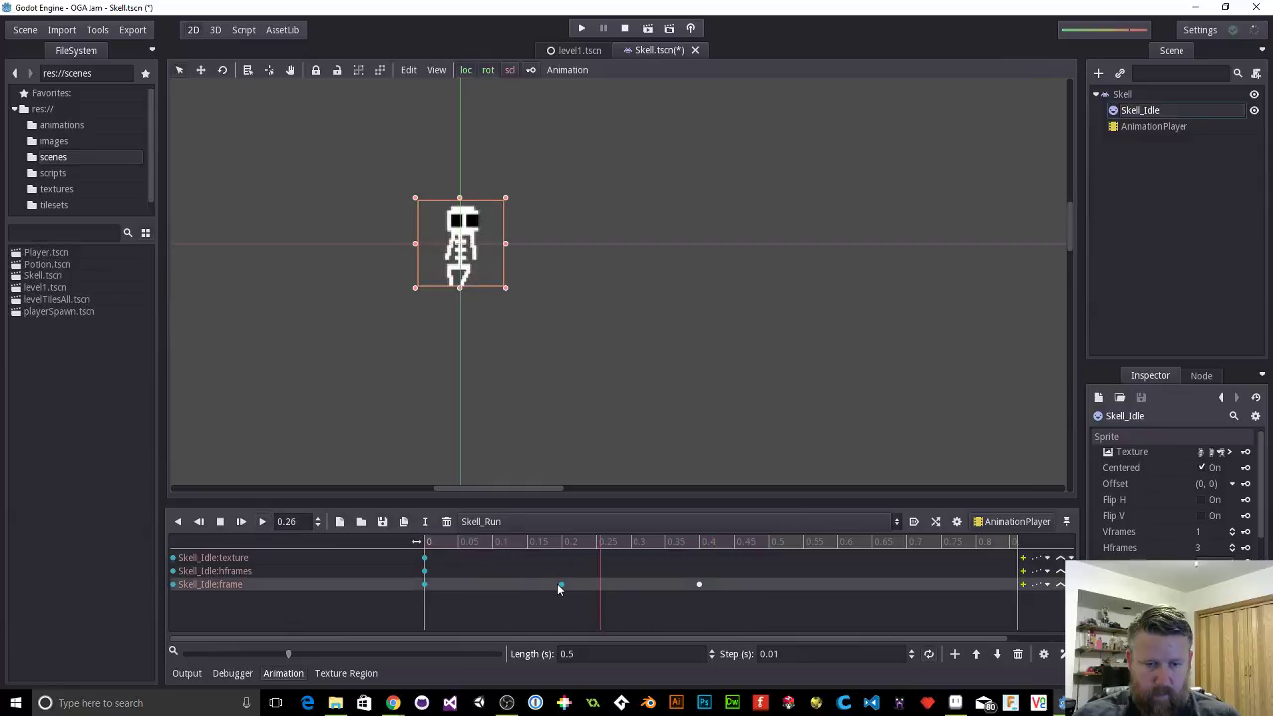
# Step: Shift the second and third frame keys to about 0.18 s and 0.38 s and save the Skell scene
pyautogui.moveTo(561, 584); pyautogui.dragTo(548, 583)
pyautogui.moveTo(699, 584); pyautogui.dragTo(685, 588)
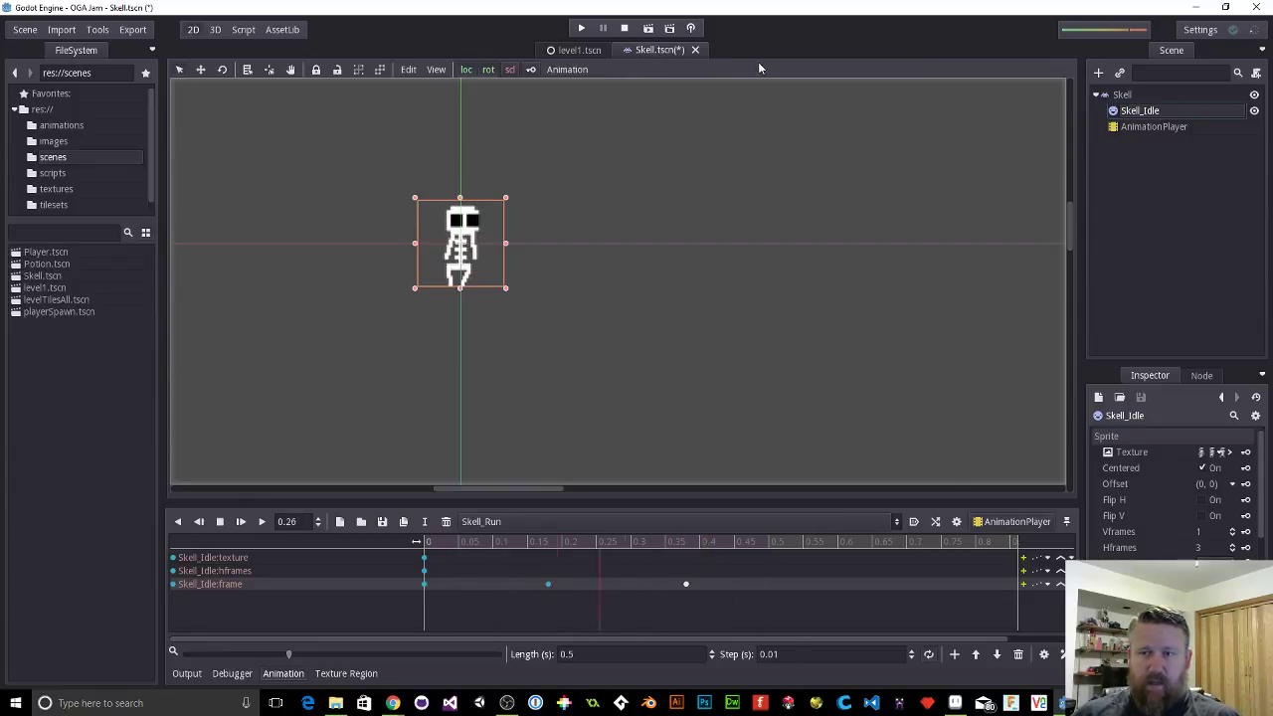
pyautogui.hotkey('ctrl', 's')
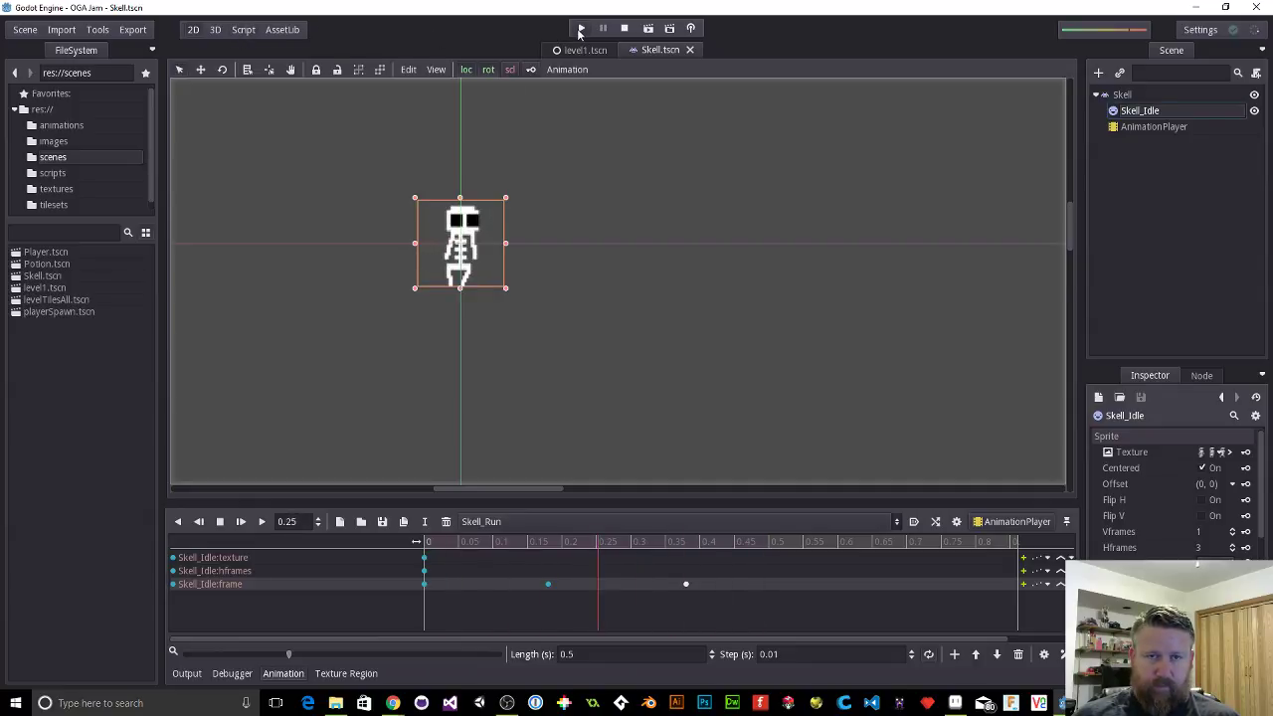
# Step: Run the project to check the skeleton's animation in the level, close the game, and return to the Skell scene
pyautogui.click(577, 30)
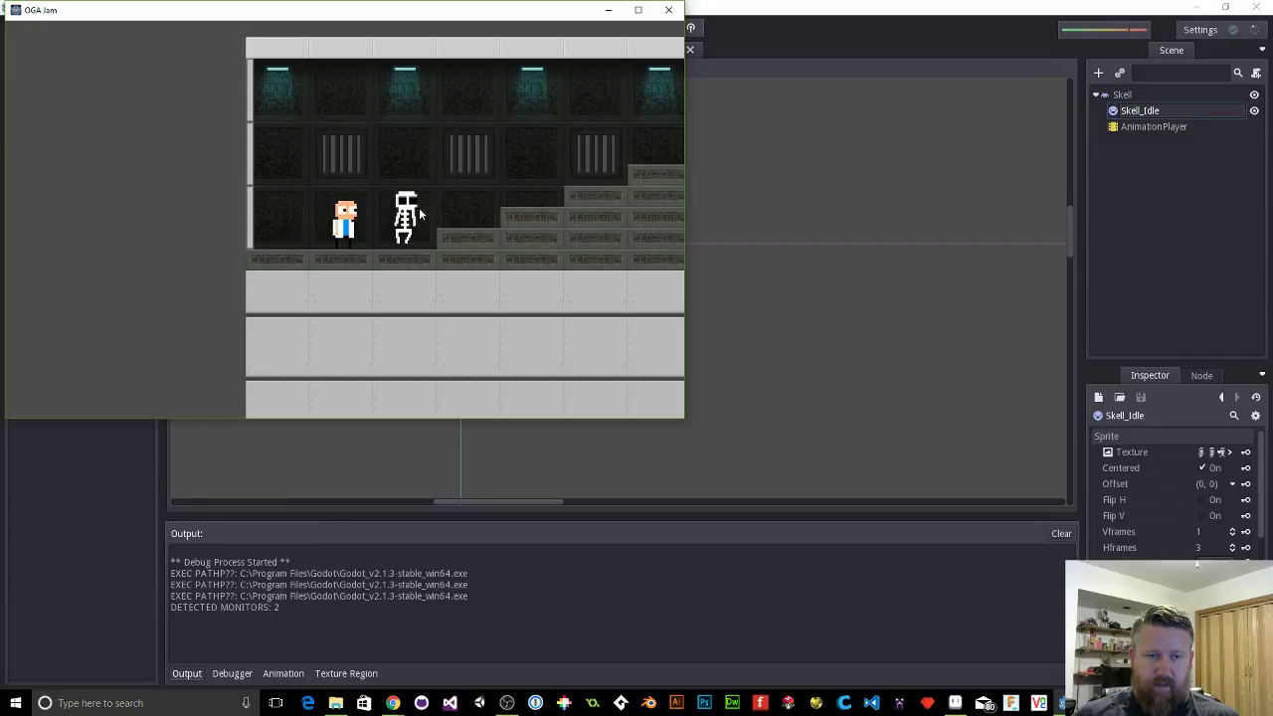
pyautogui.click(668, 10)
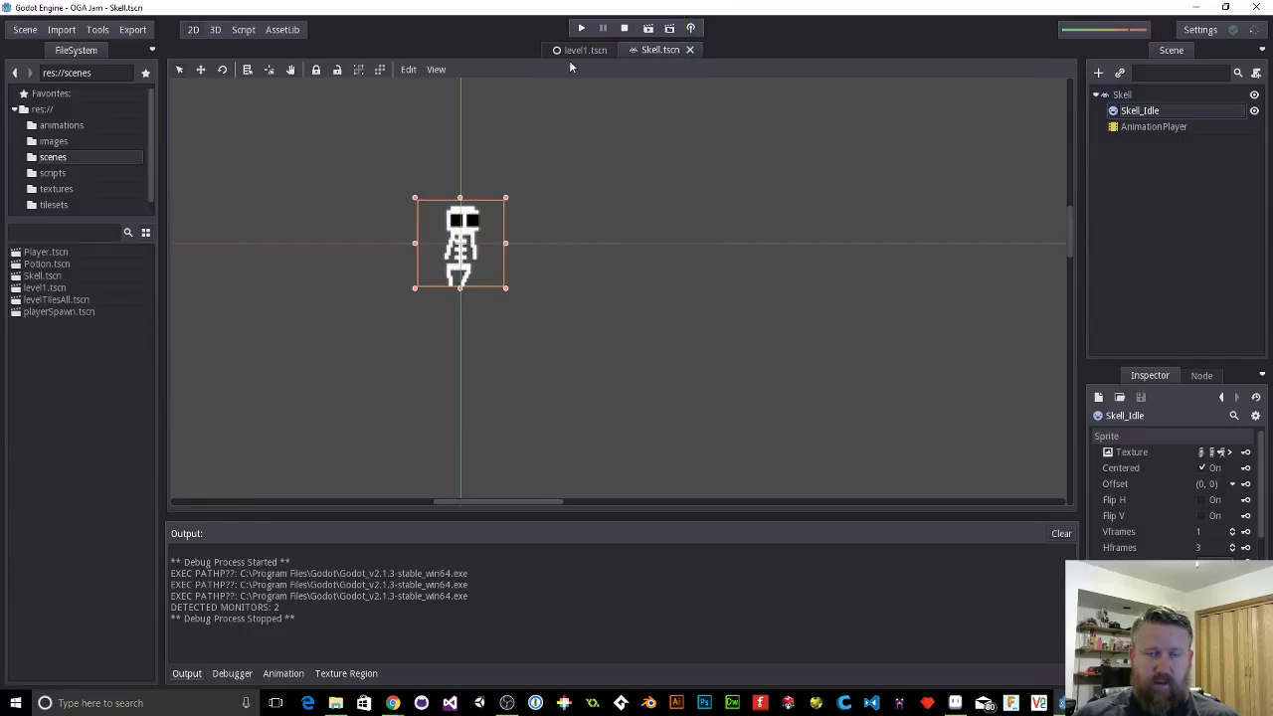
pyautogui.click(575, 52)
pyautogui.click(644, 50)
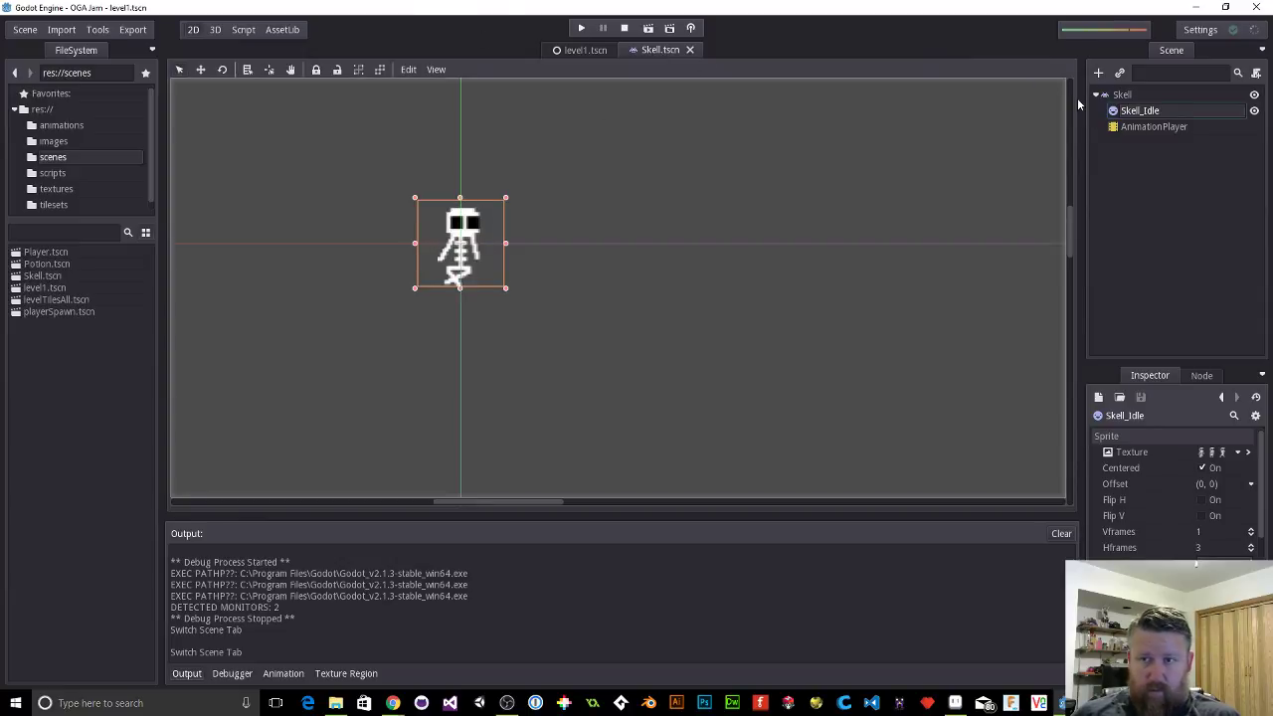
# Step: Switch the AnimationPlayer to the Skell_Idle animation and place its stopped playhead at 0 s
pyautogui.click(1134, 128)
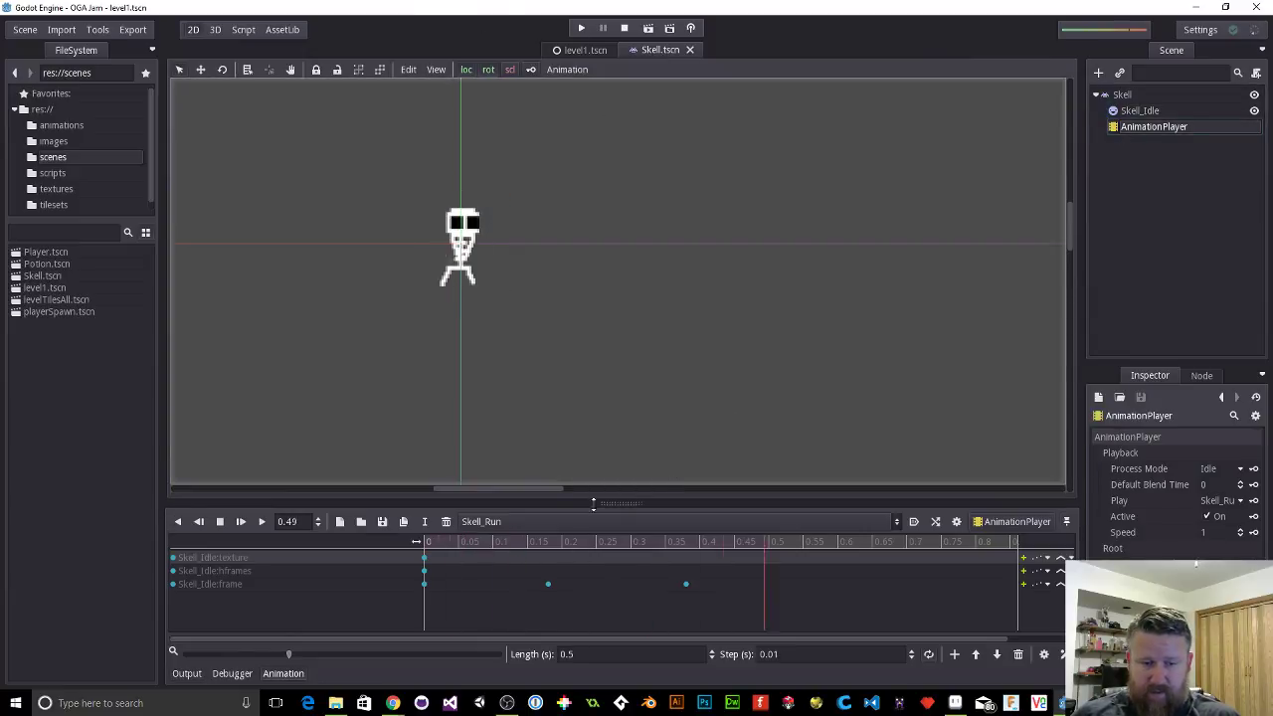
pyautogui.click(564, 521)
pyautogui.click(505, 539)
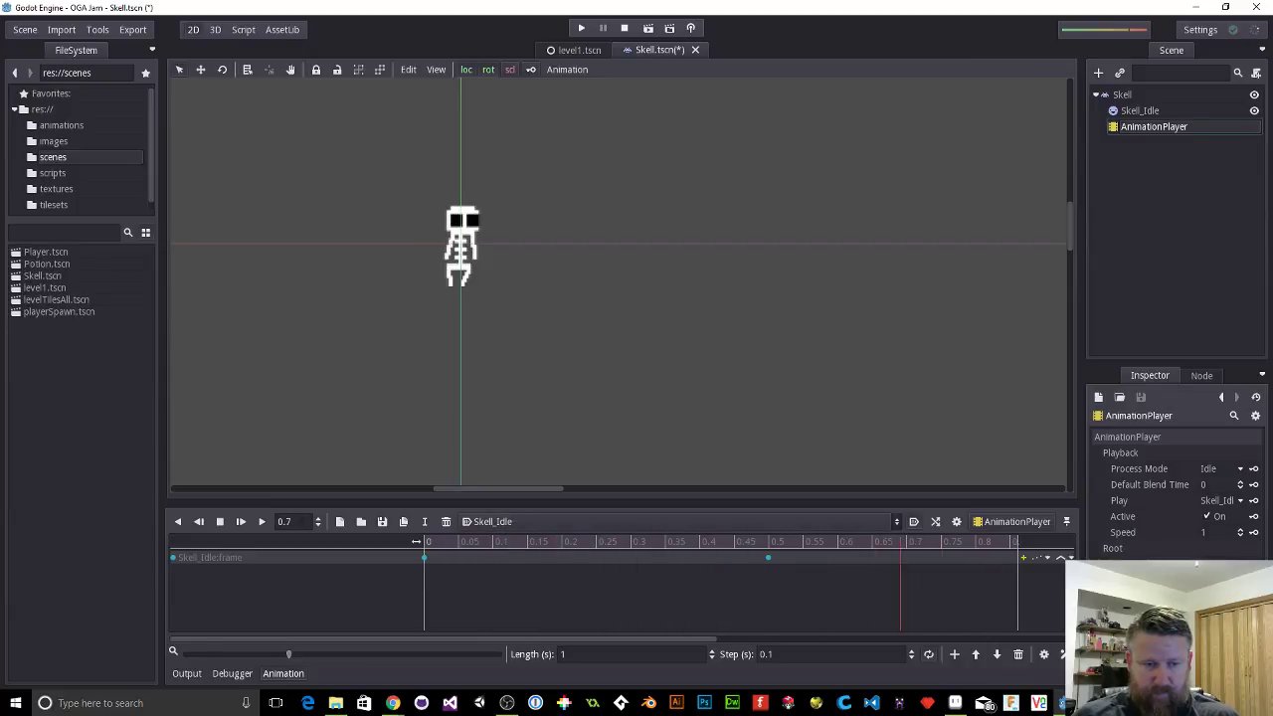
pyautogui.click(220, 521)
pyautogui.click(423, 547)
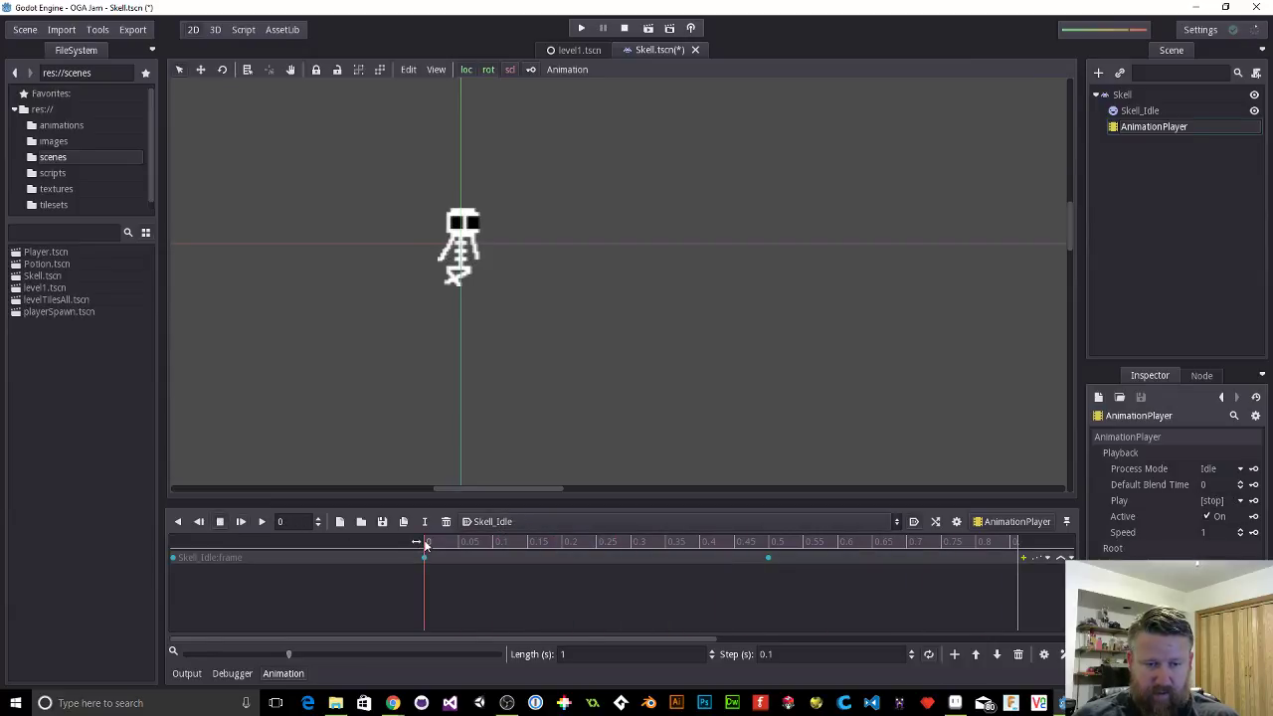
# Step: Load Skell_Idle.tex as the Skell_Idle sprite's texture and set its Hframes to 2
pyautogui.click(1139, 111)
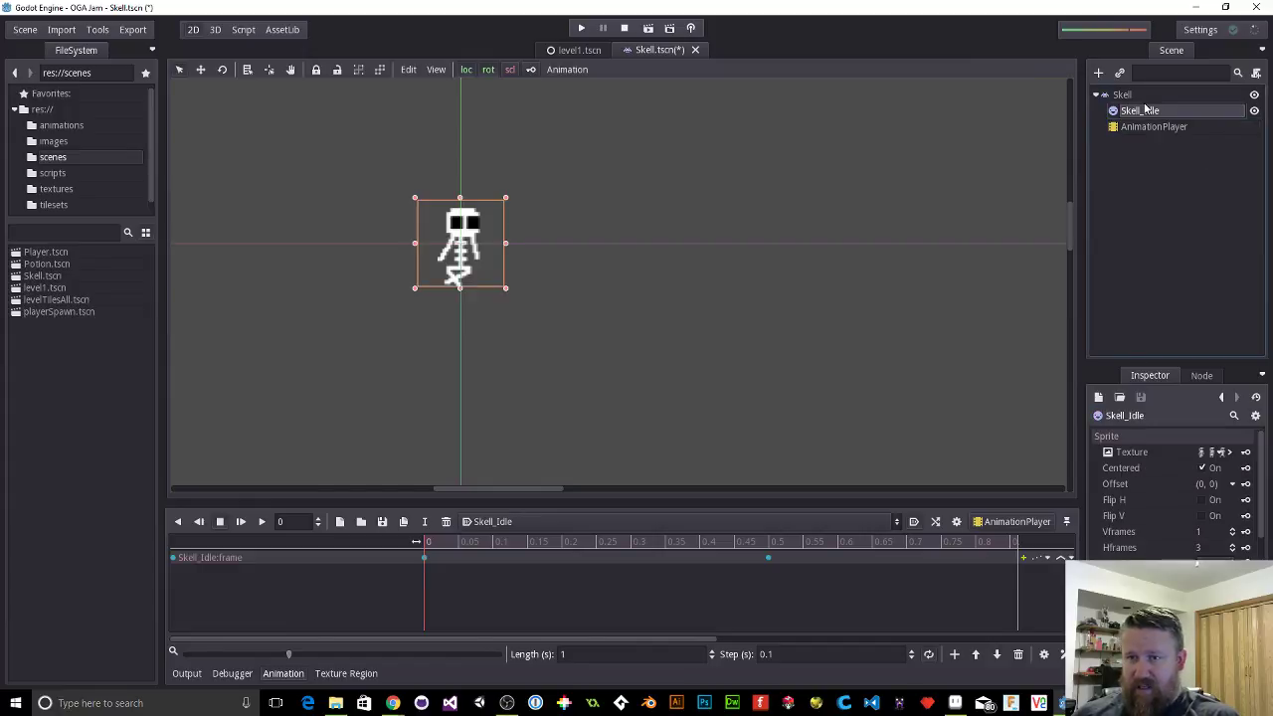
pyautogui.click(1222, 453)
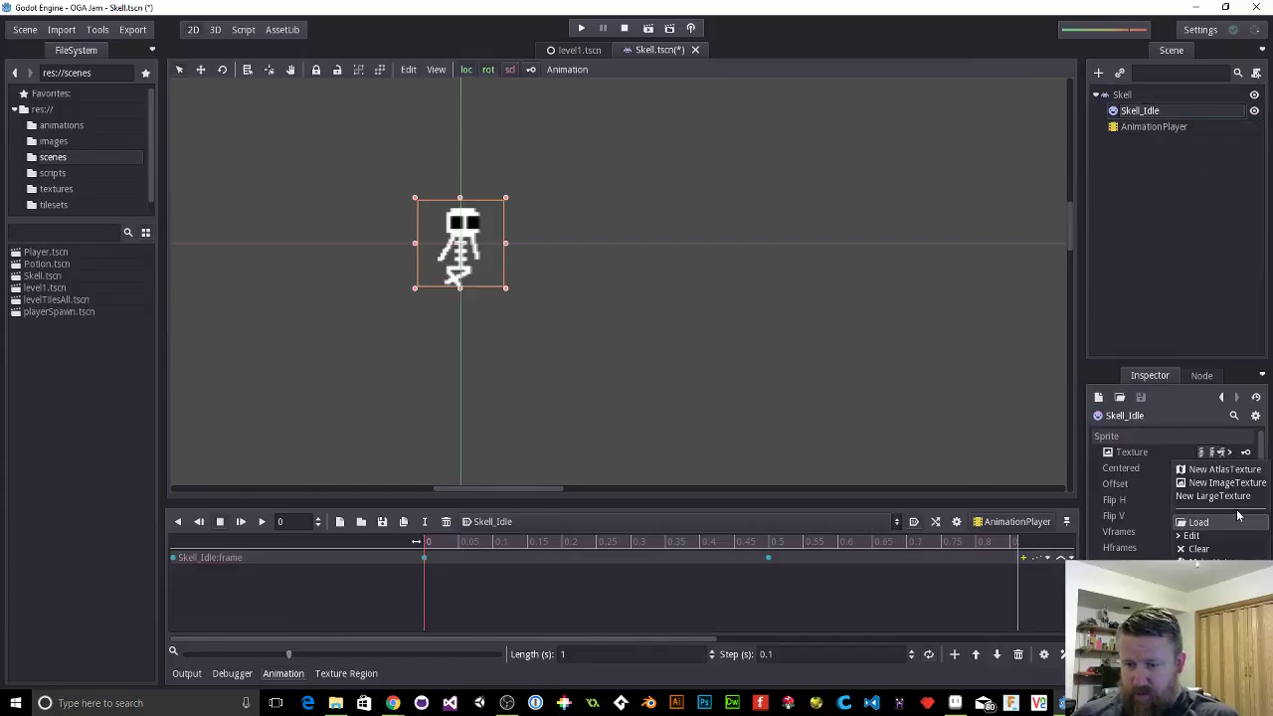
pyautogui.click(1198, 522)
pyautogui.click(907, 186)
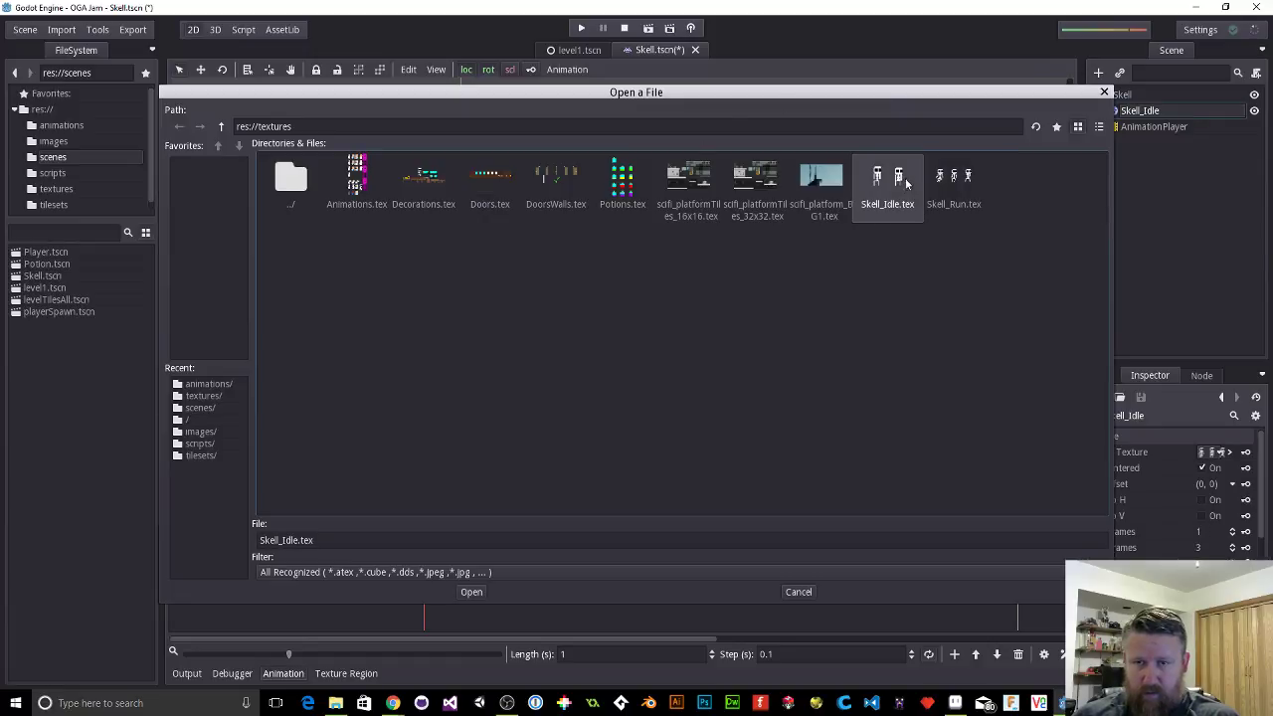
pyautogui.click(473, 592)
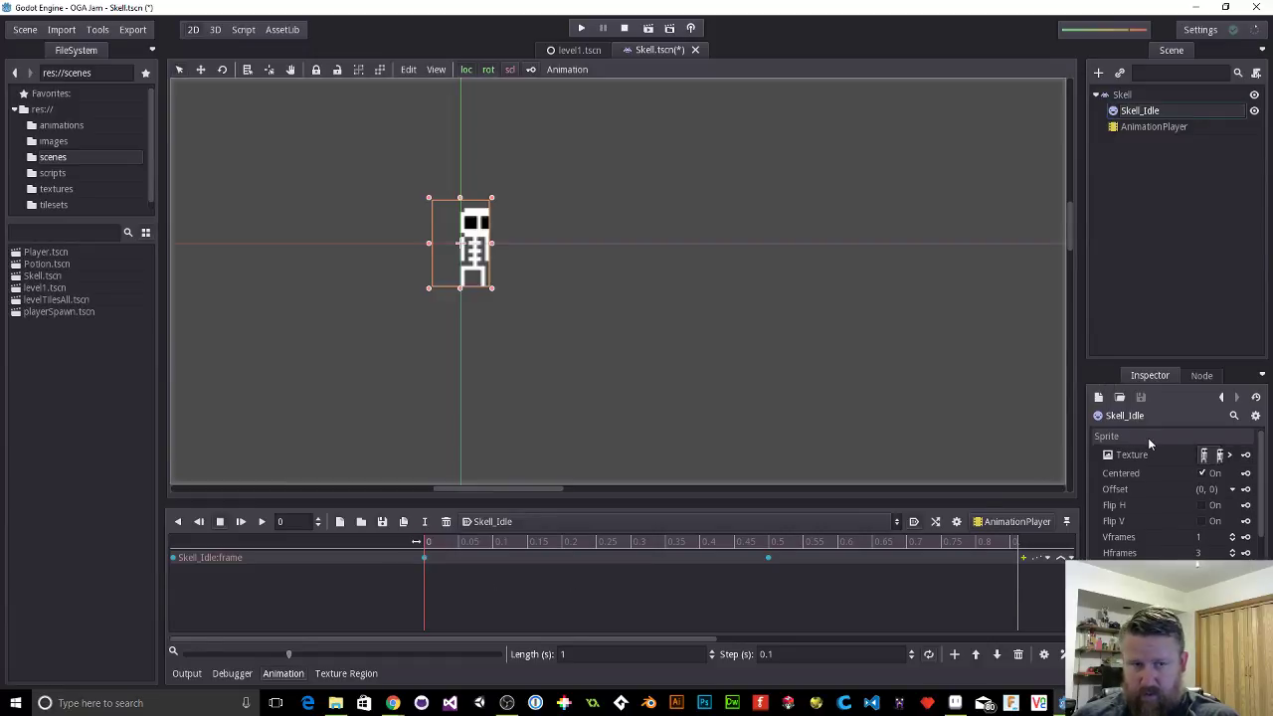
pyautogui.click(1233, 556)
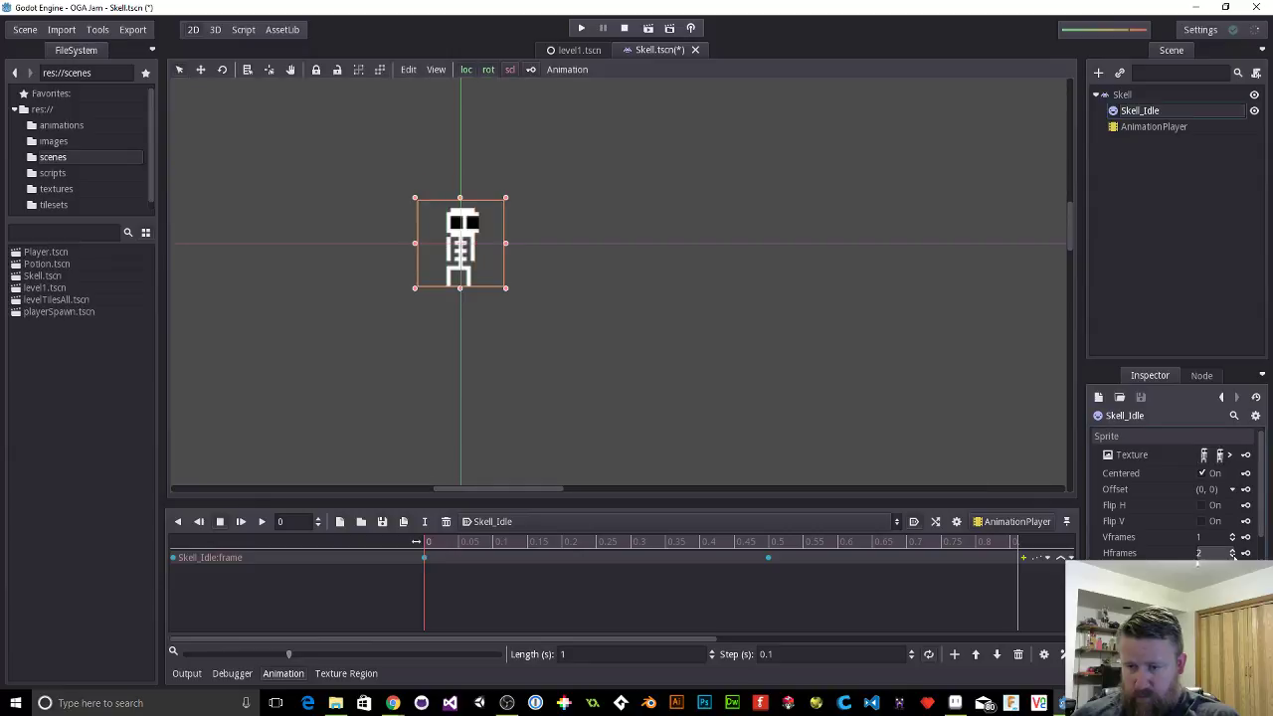
# Step: Create texture and Hframes tracks in the Skell_Idle animation, keying the sprite's current values at 0 s
pyautogui.click(1246, 455)
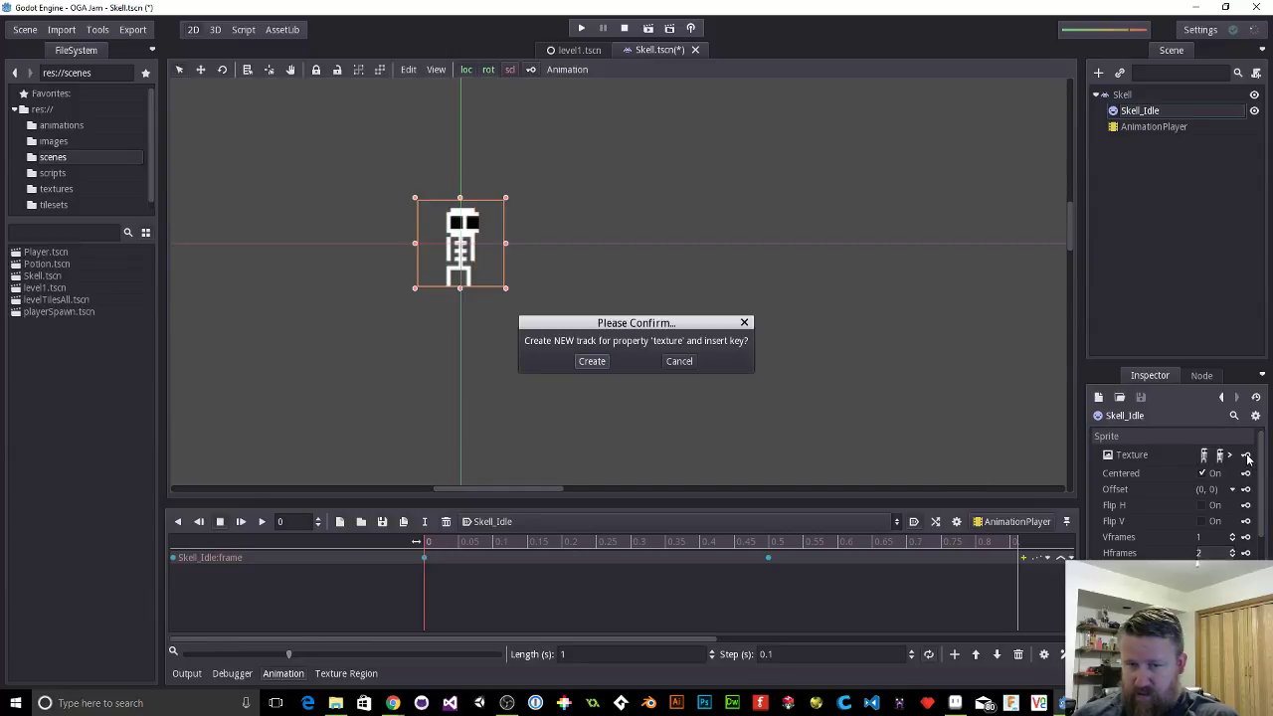
pyautogui.click(592, 362)
pyautogui.click(1247, 553)
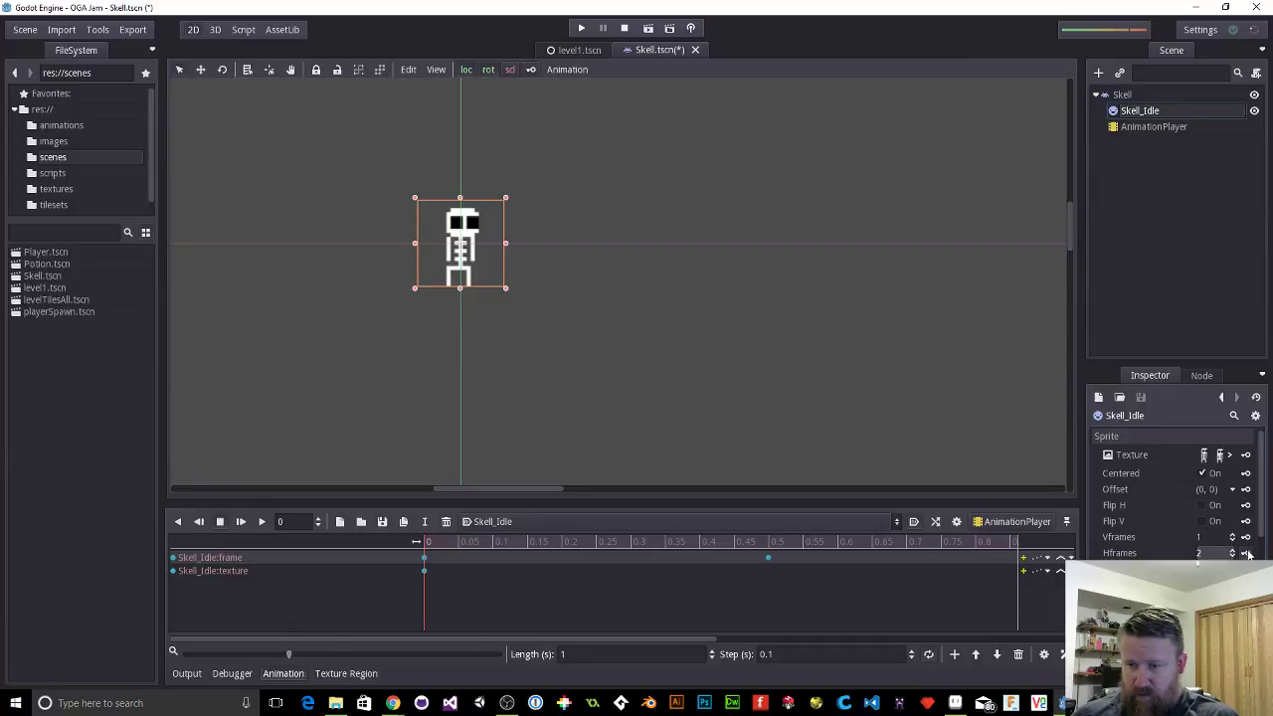
pyautogui.click(594, 363)
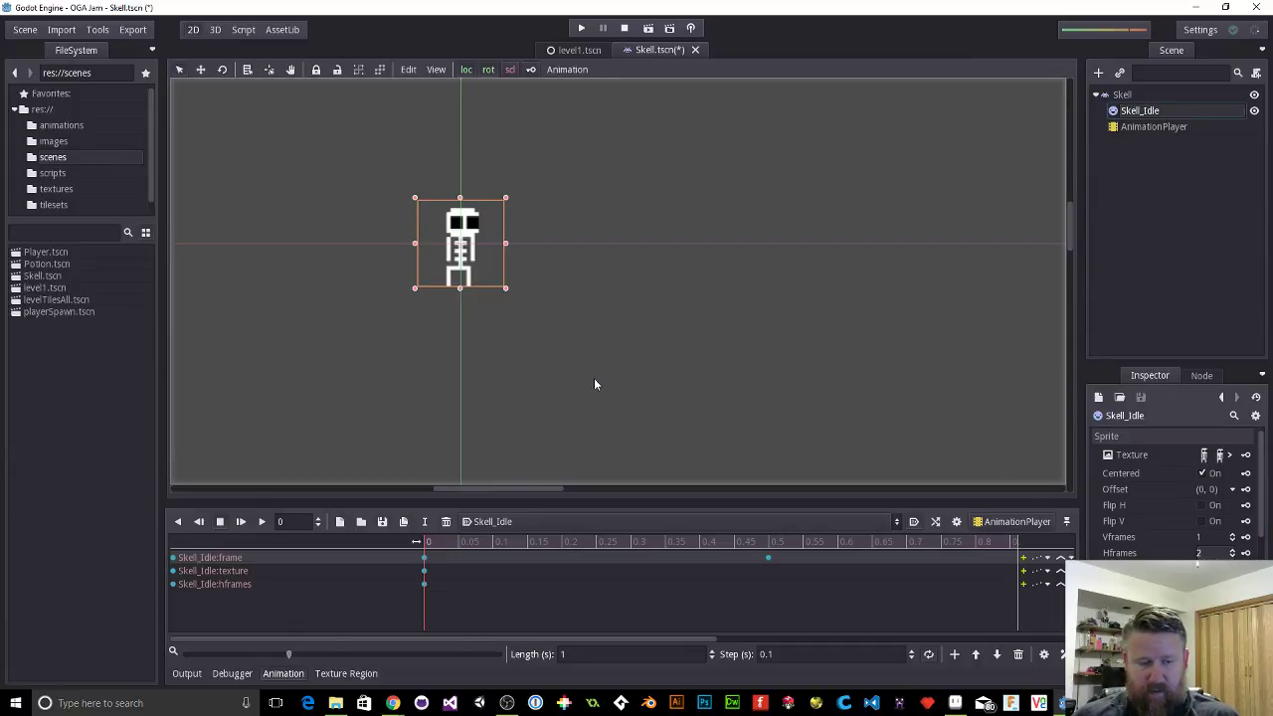
# Step: Save the Skell scene and the Skell_Idle animation, and run the project briefly to check the idle skeleton in the level
pyautogui.hotkey('ctrl', 's')
pyautogui.click(383, 522)
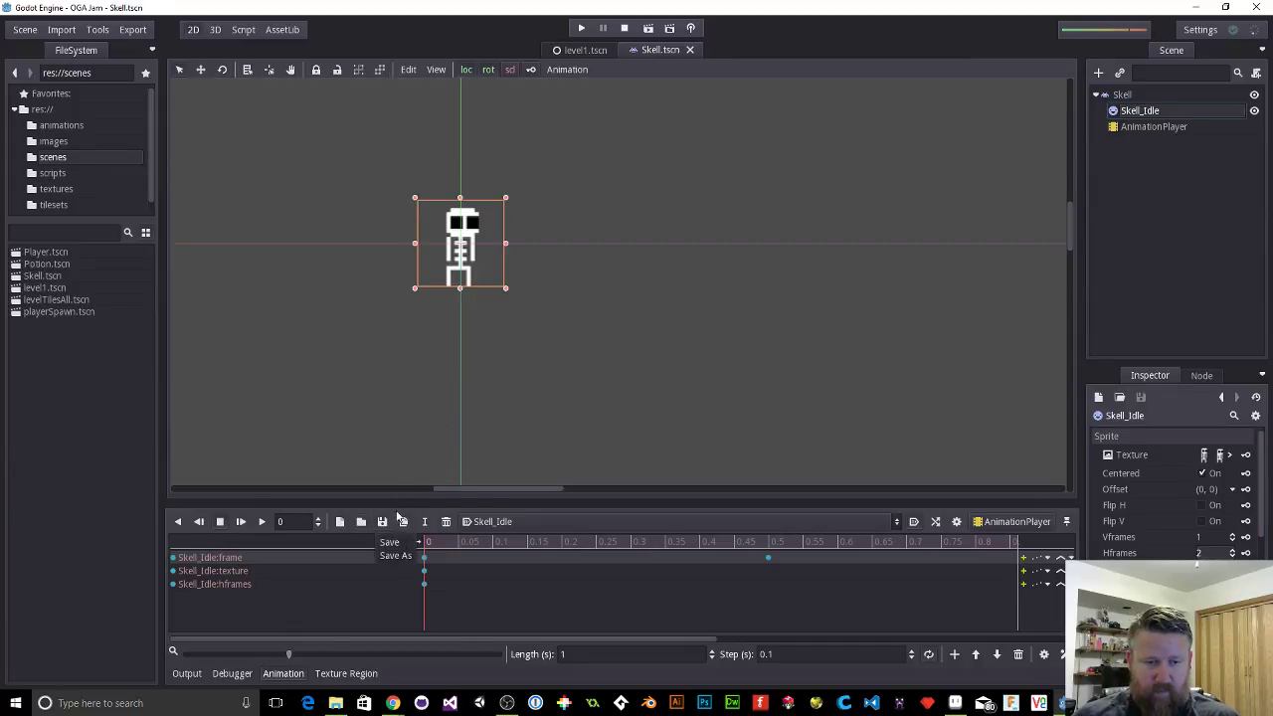
pyautogui.click(392, 543)
pyautogui.press('F5')
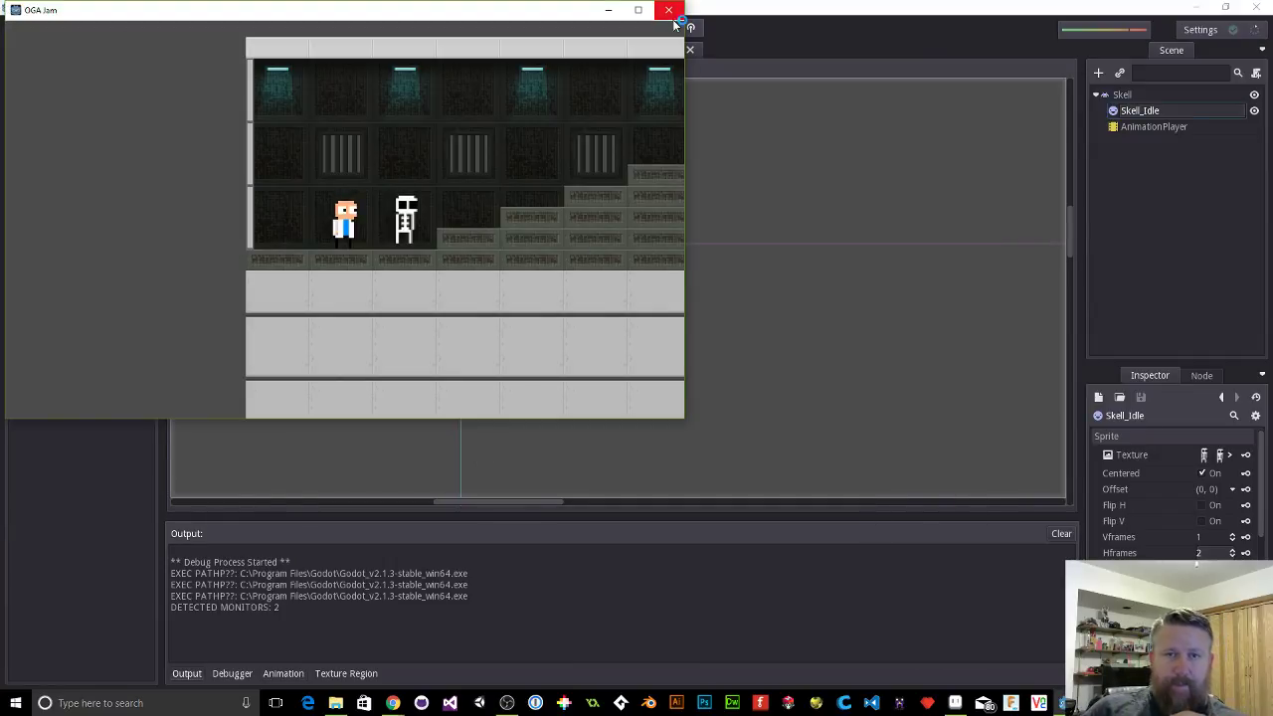
pyautogui.click(668, 12)
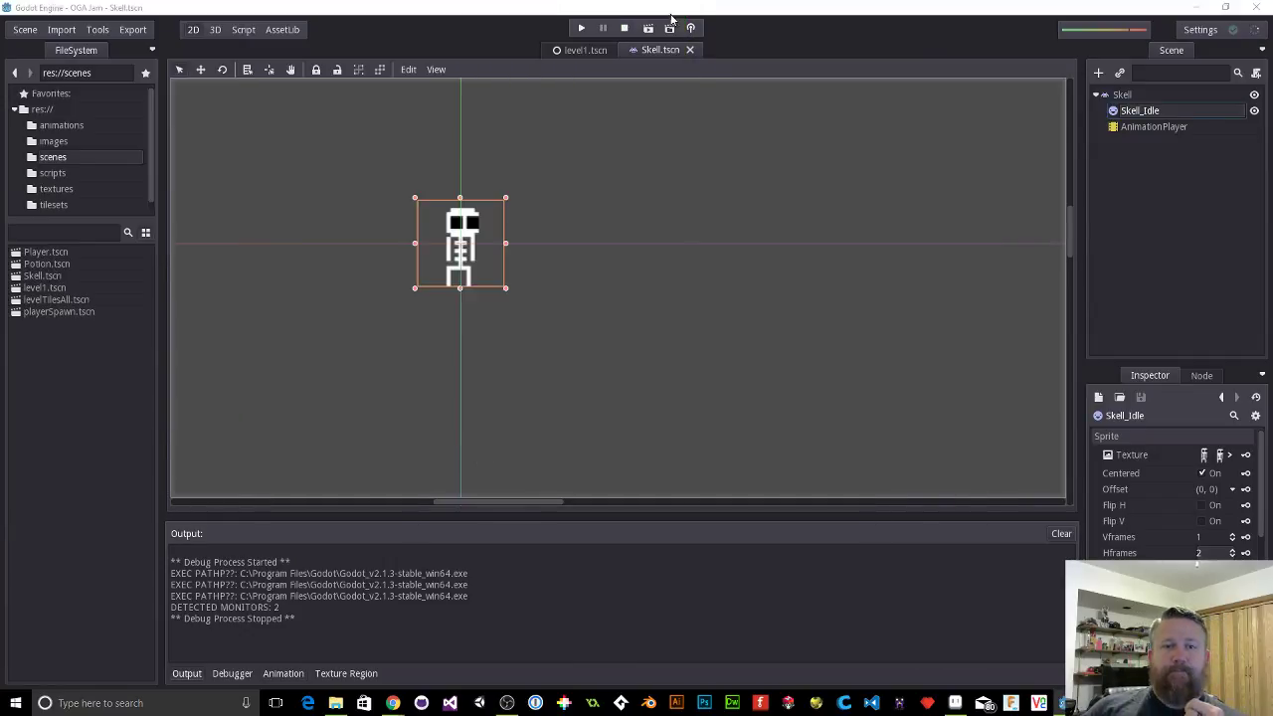
# Step: Add a CollisionShape2D node as a child of the Skell root node
pyautogui.click(1114, 97)
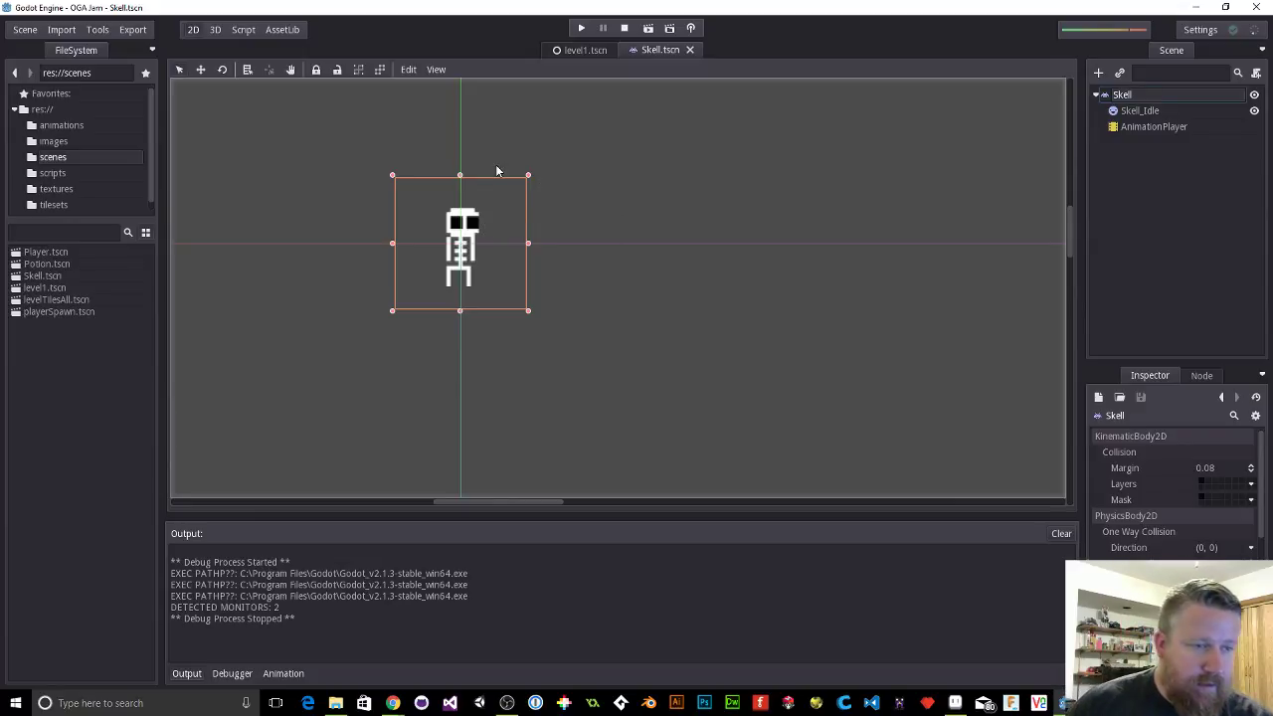
pyautogui.click(1103, 97)
pyautogui.hotkey('ctrl', 'a')
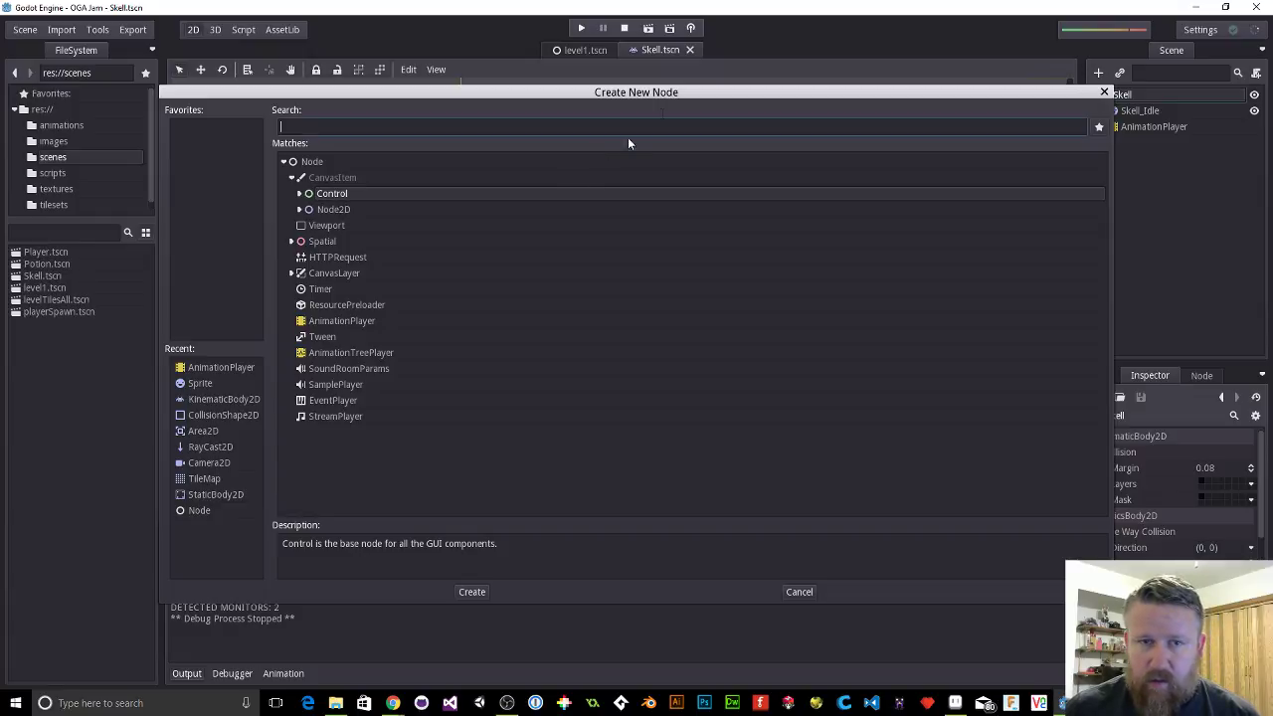
pyautogui.moveTo(669, 95); pyautogui.dragTo(620, 99)
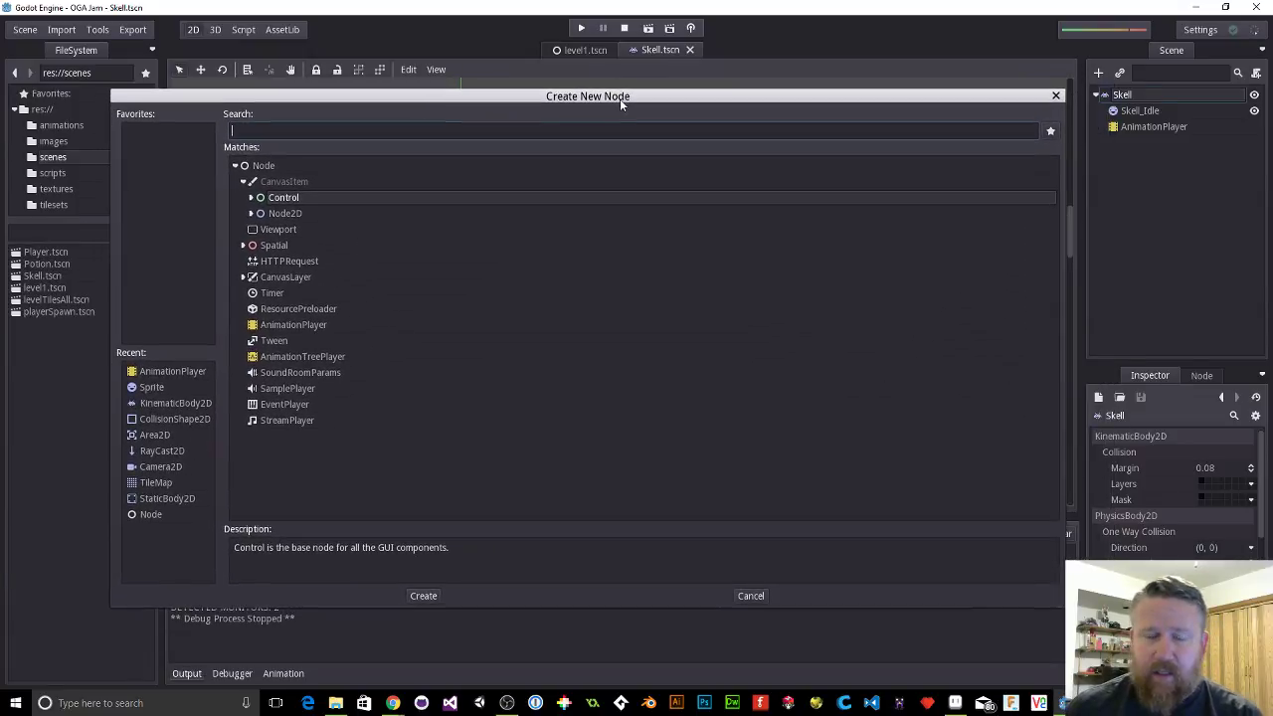
pyautogui.click(165, 420)
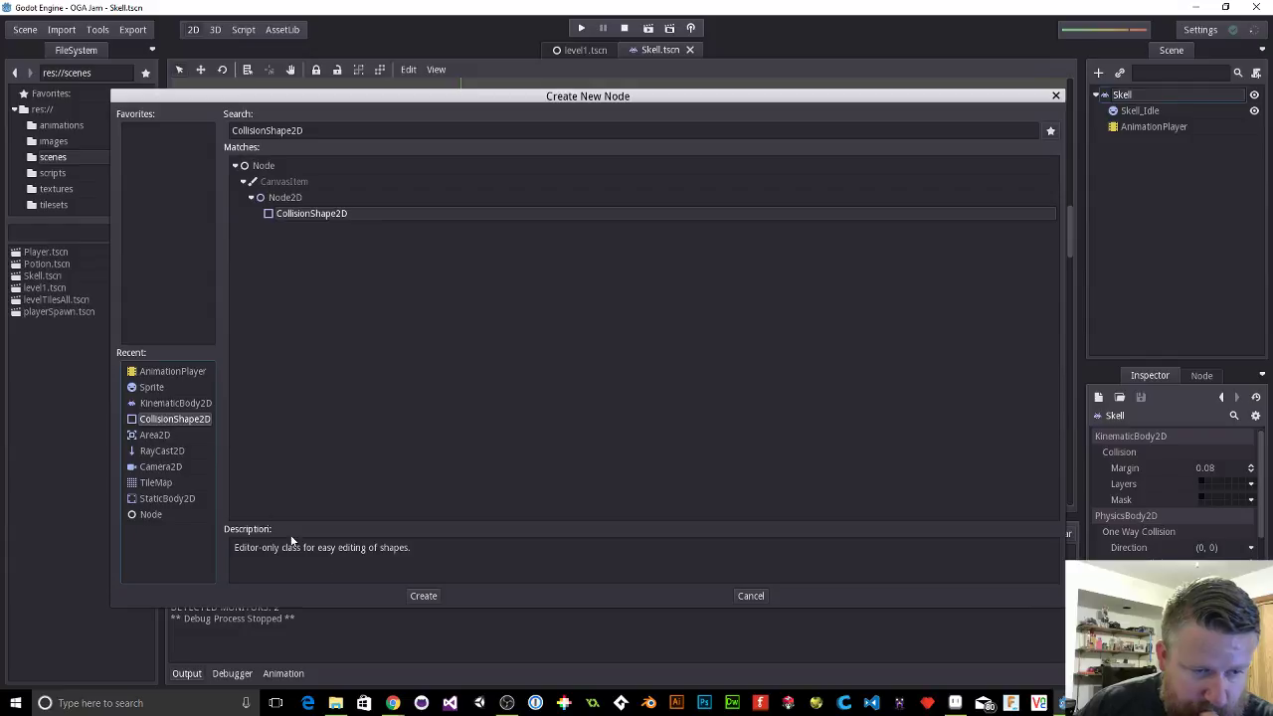
pyautogui.click(415, 597)
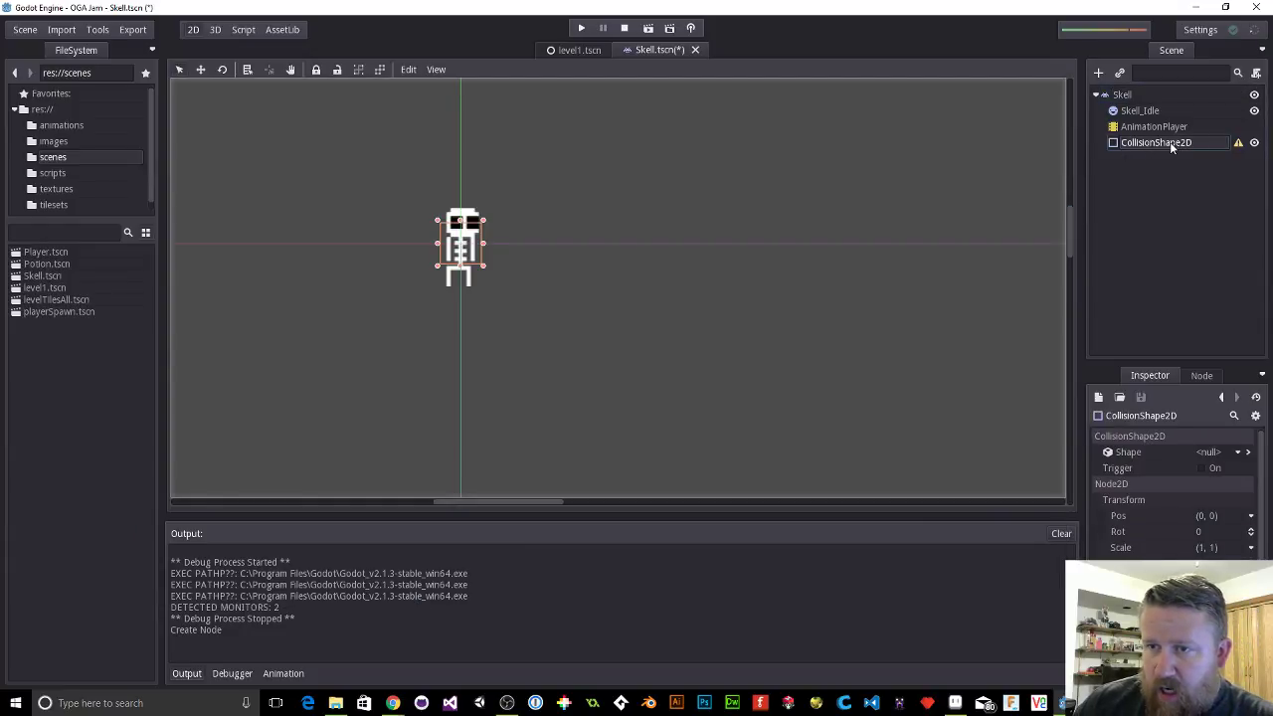
# Step: Move the CollisionShape2D above Skell_Idle in the node tree and give it a new CapsuleShape2D
pyautogui.moveTo(1169, 141); pyautogui.dragTo(1167, 104)
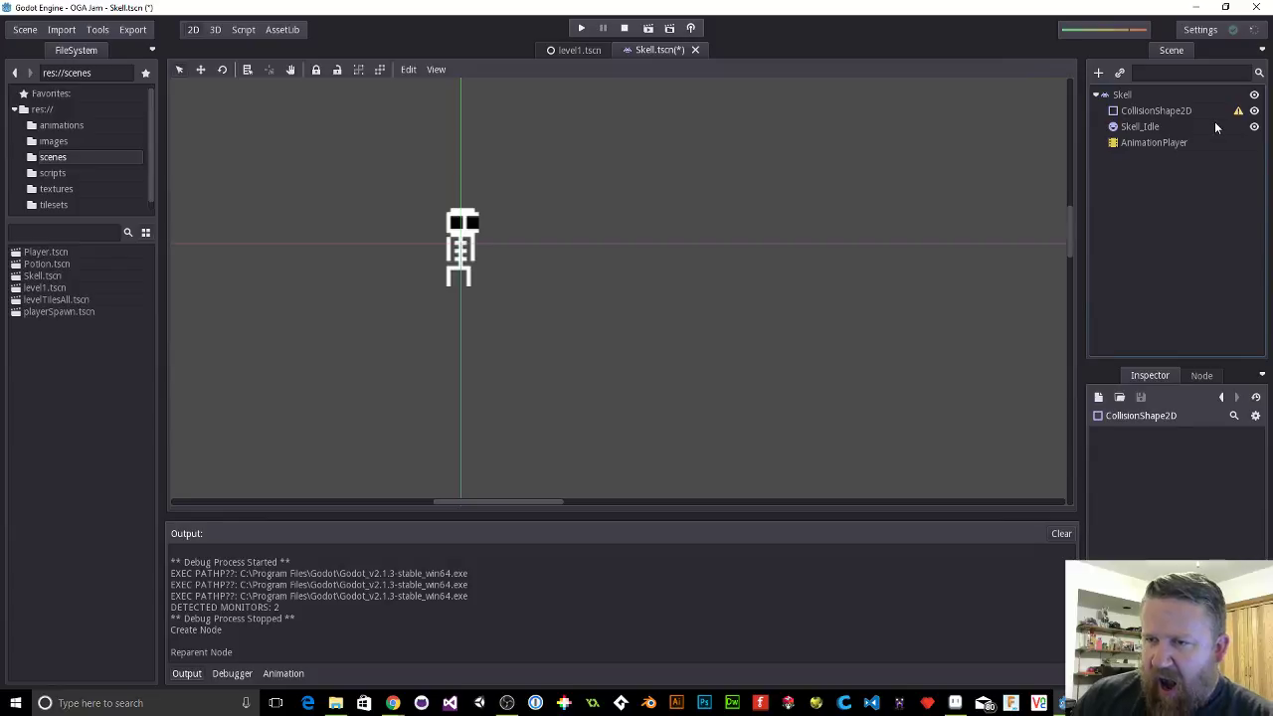
pyautogui.click(1196, 111)
pyautogui.click(1236, 452)
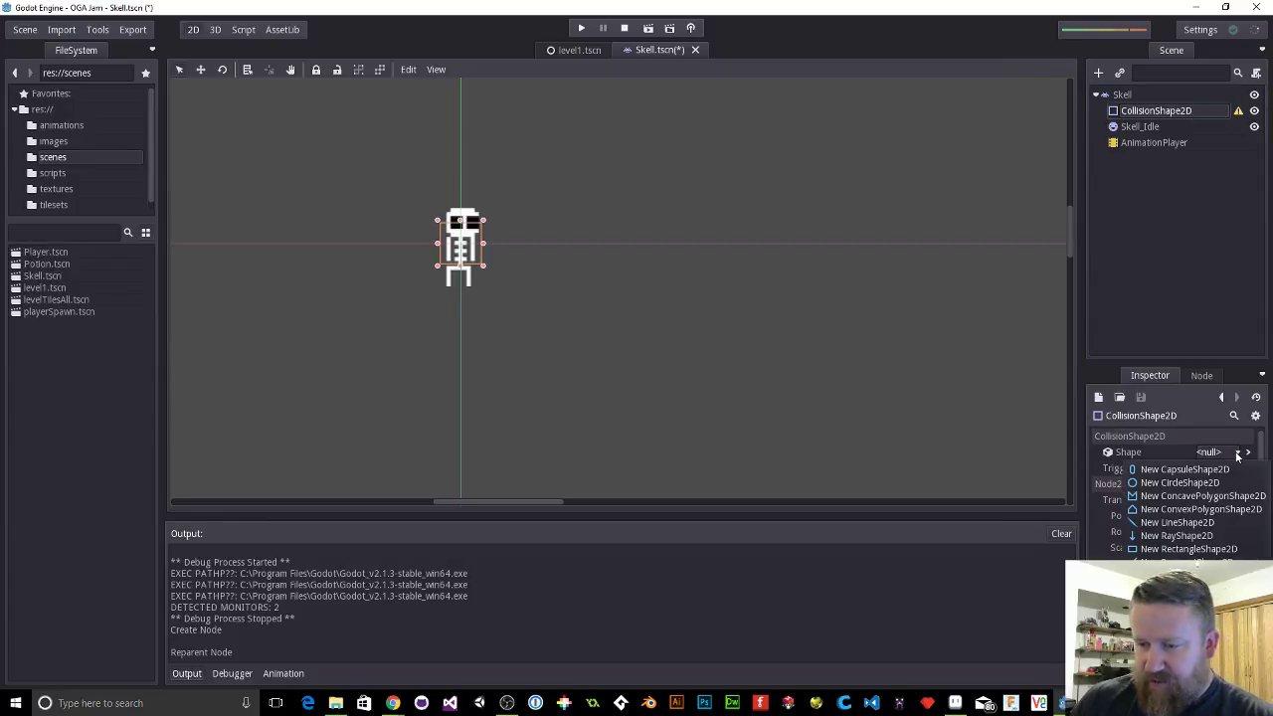
pyautogui.click(1161, 471)
# Step: Shift the capsule collision shape slightly down so its lower end lines up with the skeleton's feet
pyautogui.scroll(8, 463, 232)
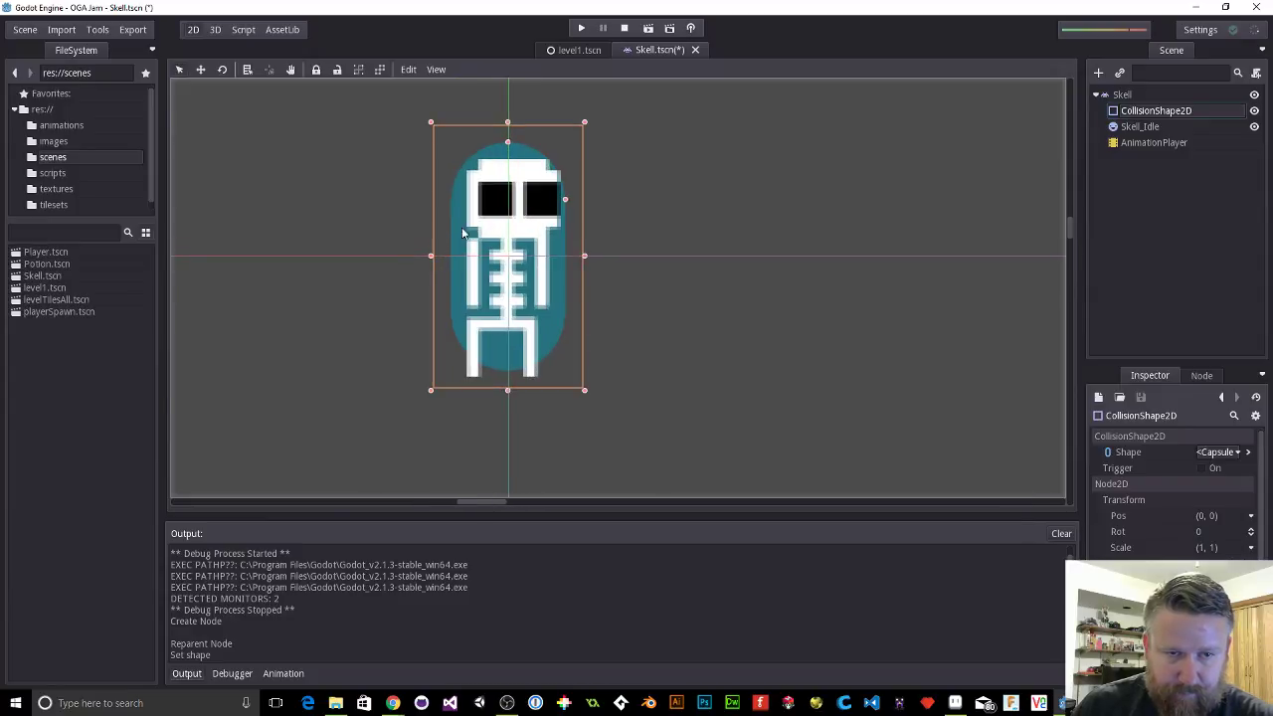
pyautogui.click(513, 232)
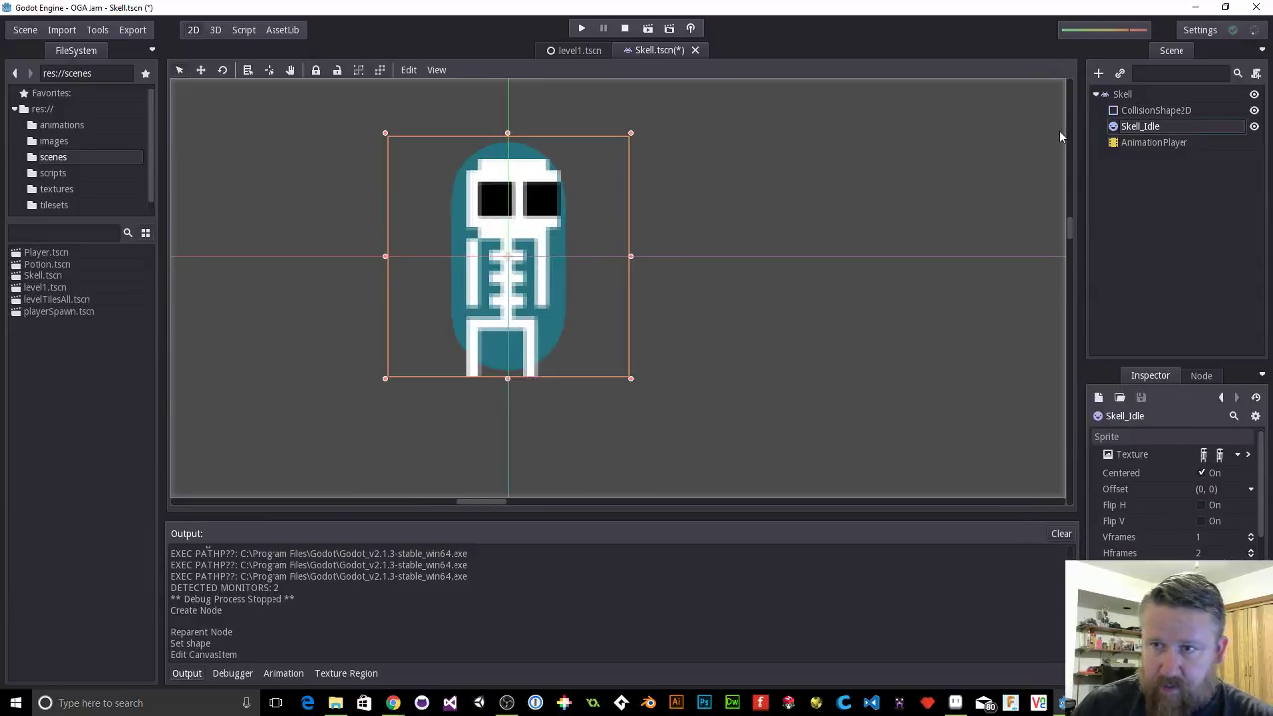
pyautogui.click(1169, 111)
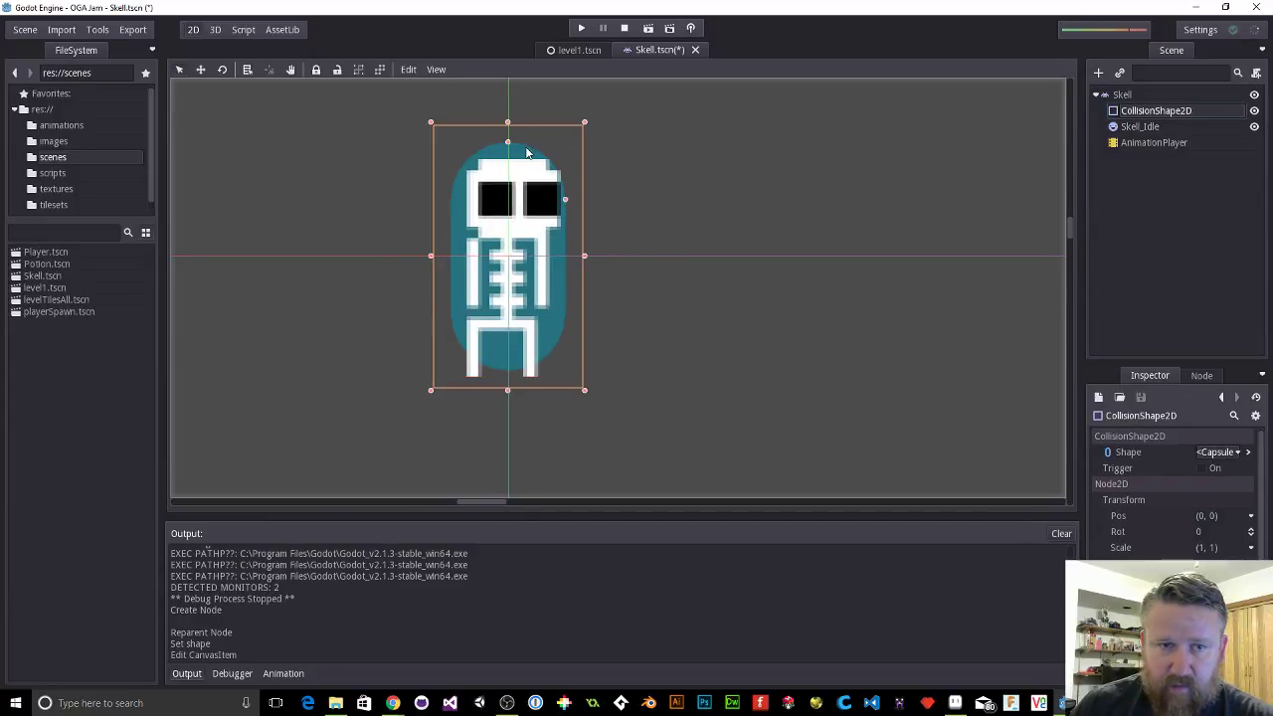
pyautogui.moveTo(518, 210)
pyautogui.mouseDown()
pyautogui.moveTo(516, 231)
pyautogui.moveTo(515, 221)
pyautogui.mouseUp()
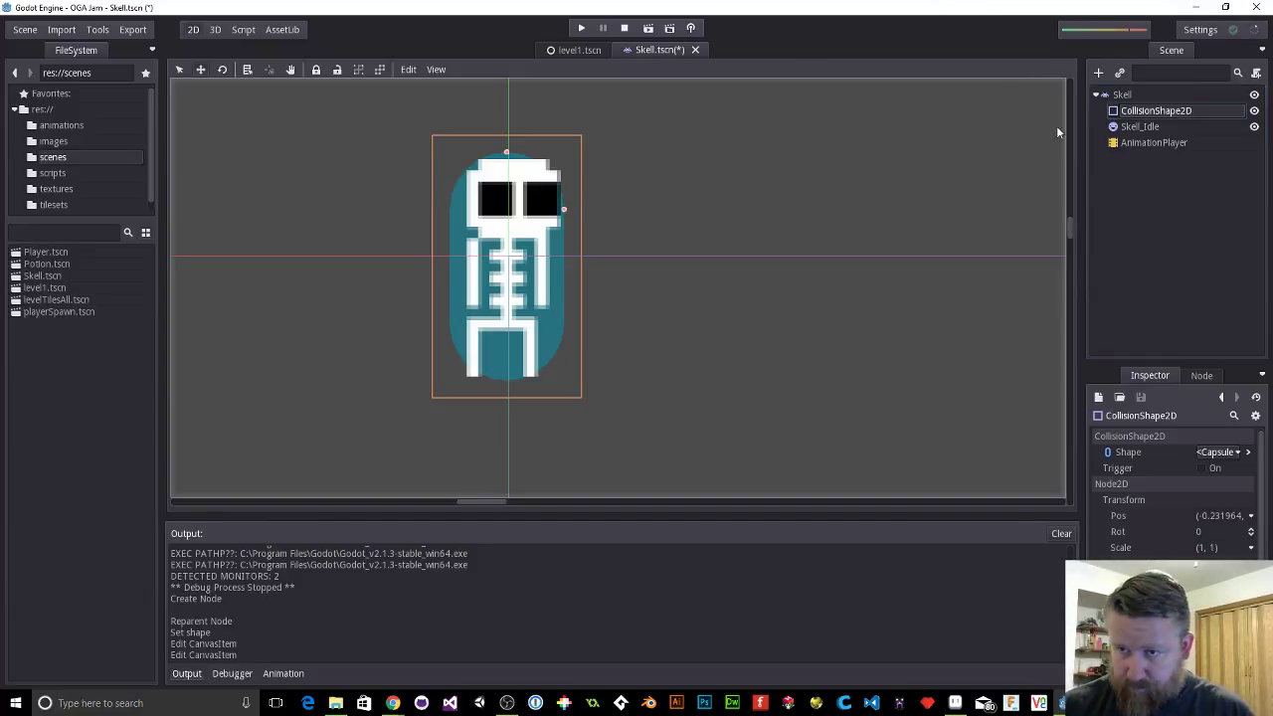
# Step: Attach a new GDScript to the Skell root node, saved as res://scripts/Skell.gd
pyautogui.click(1172, 94)
pyautogui.click(1256, 73)
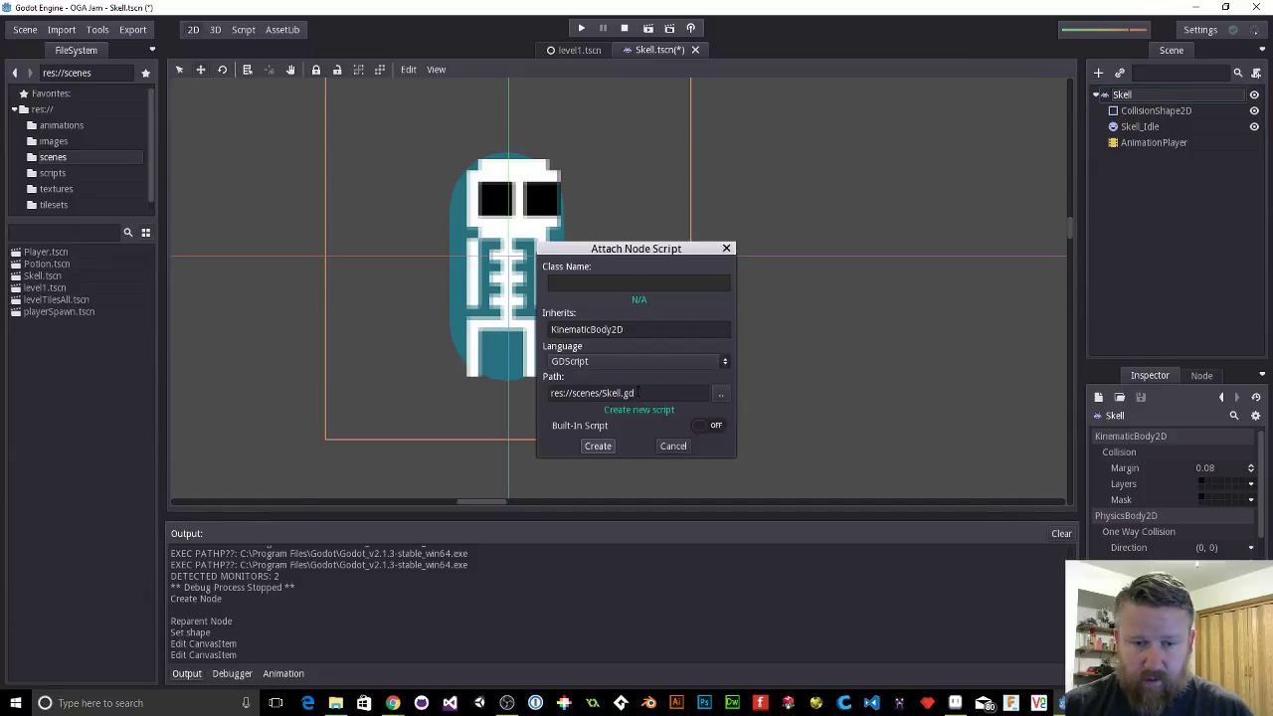
pyautogui.click(721, 393)
pyautogui.doubleClick(299, 191)
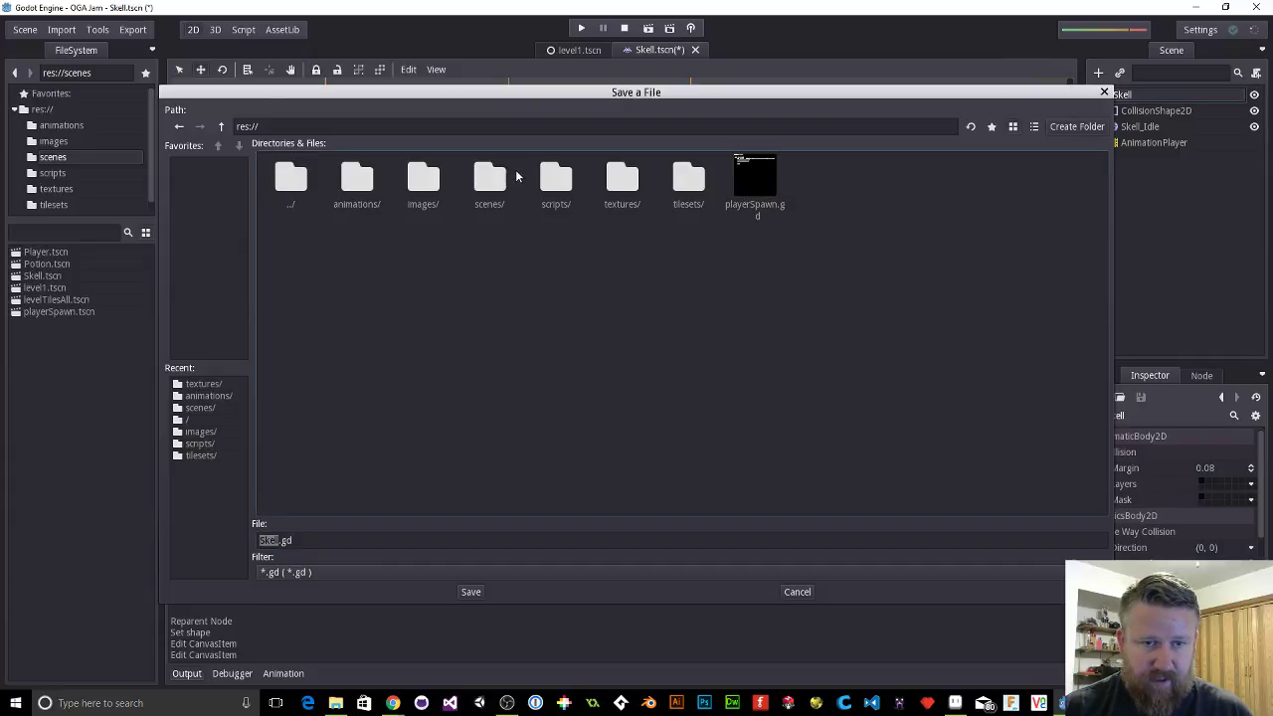
pyautogui.doubleClick(549, 183)
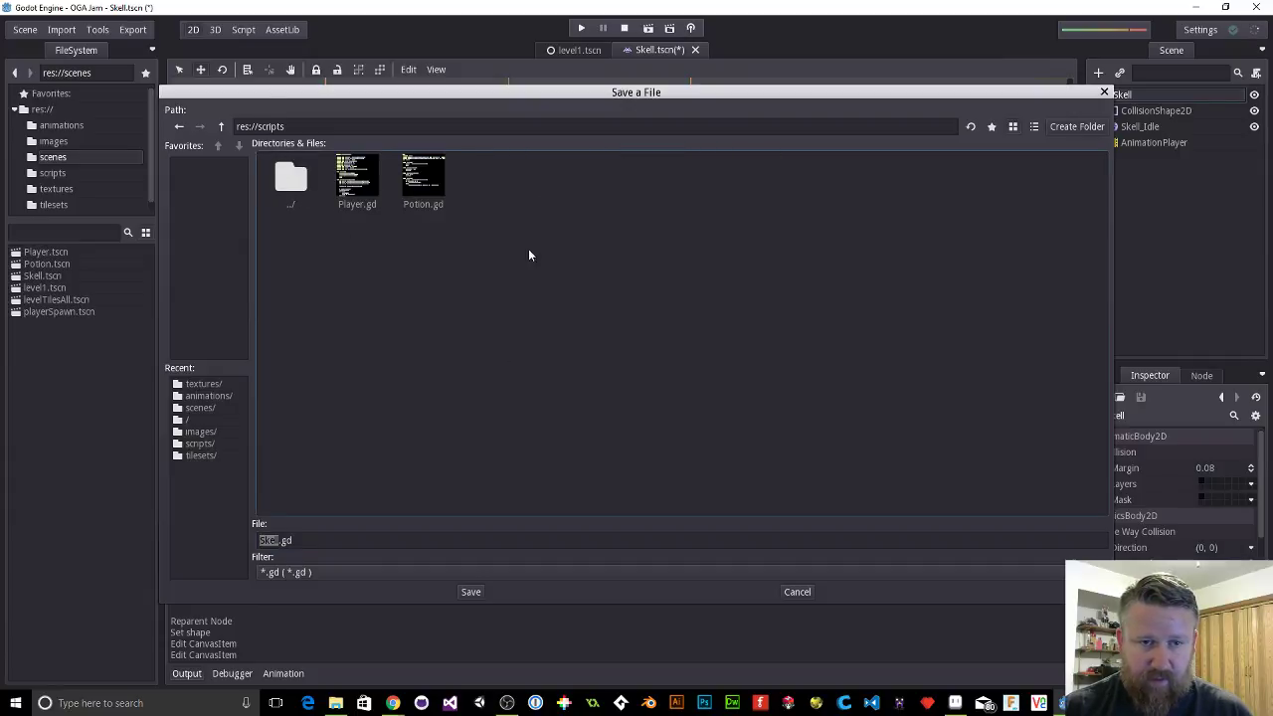
pyautogui.click(470, 592)
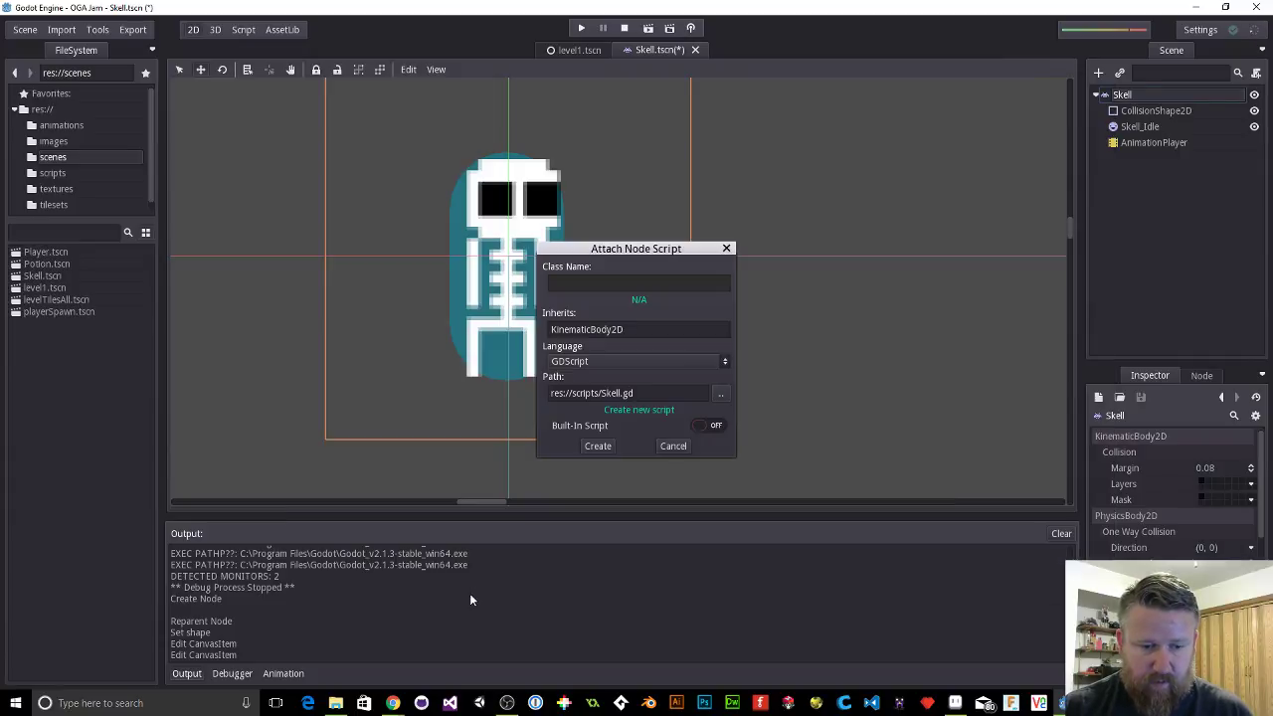
pyautogui.click(597, 446)
# Step: Delete the template comments from Skell.gd, keeping the extends line and the _ready function
pyautogui.moveTo(433, 207); pyautogui.dragTo(237, 193)
pyautogui.press('BackSpace')
pyautogui.moveTo(416, 148); pyautogui.dragTo(208, 104)
pyautogui.press('BackSpace')
pyautogui.press('BackSpace')
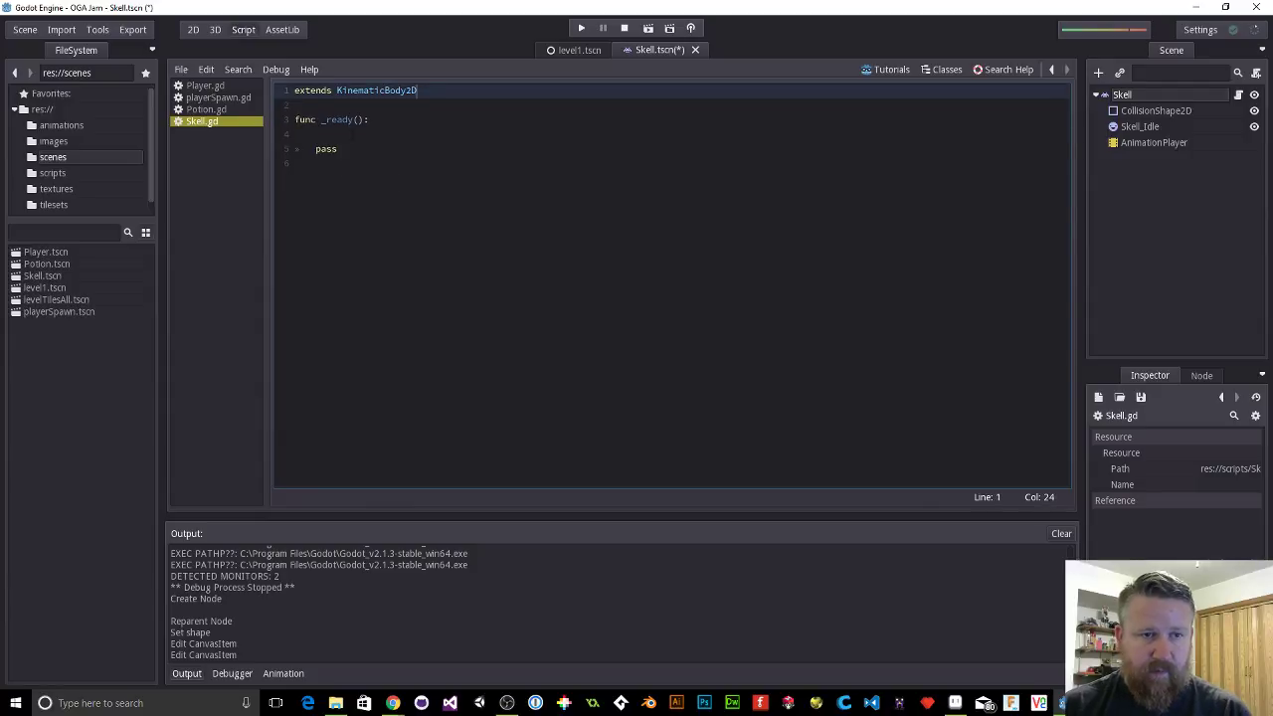
# Step: Add the call set_fixed_process(true) to the _ready function, above pass
pyautogui.click(372, 137)
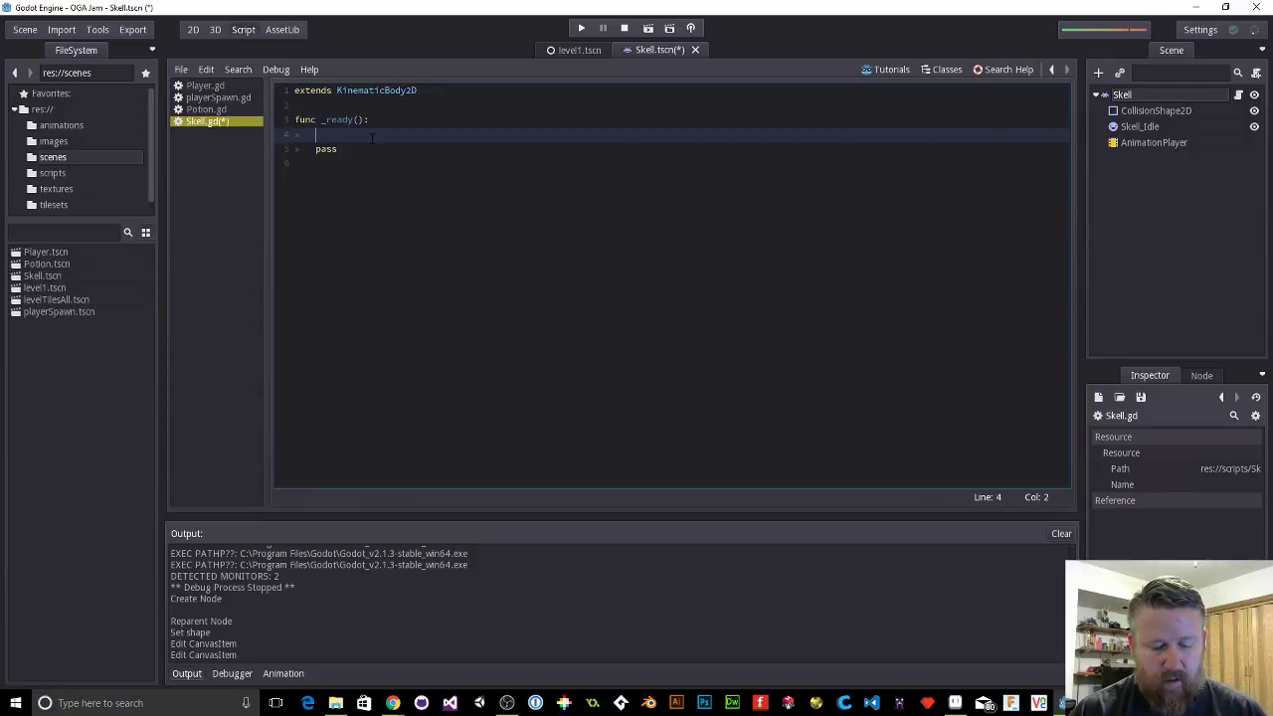
pyautogui.write('set_pro')
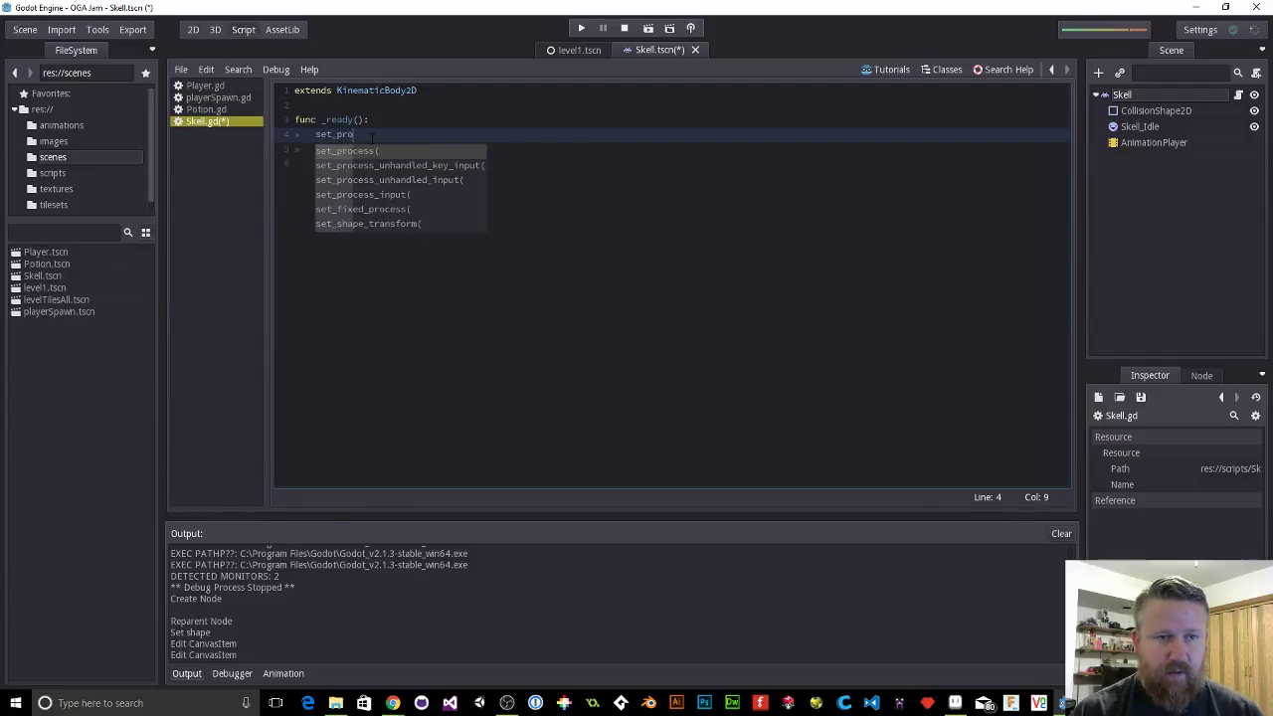
pyautogui.press('Return')
pyautogui.write('true')
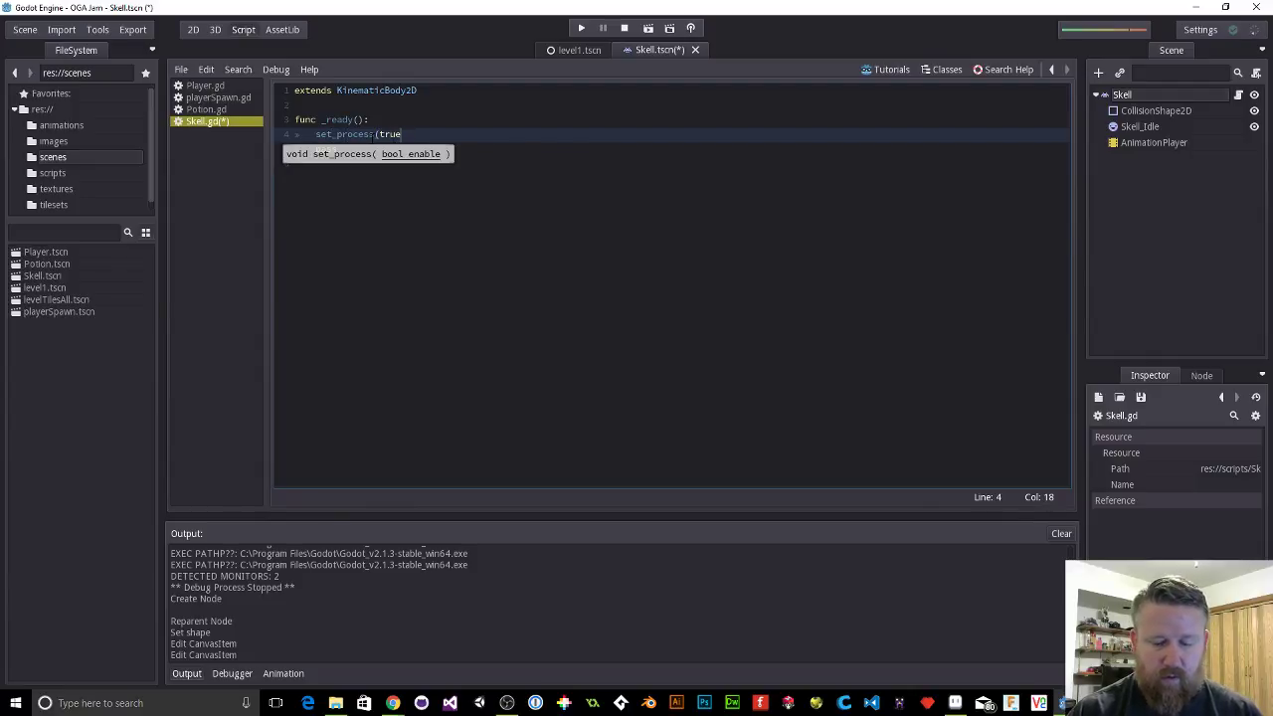
pyautogui.write(')')
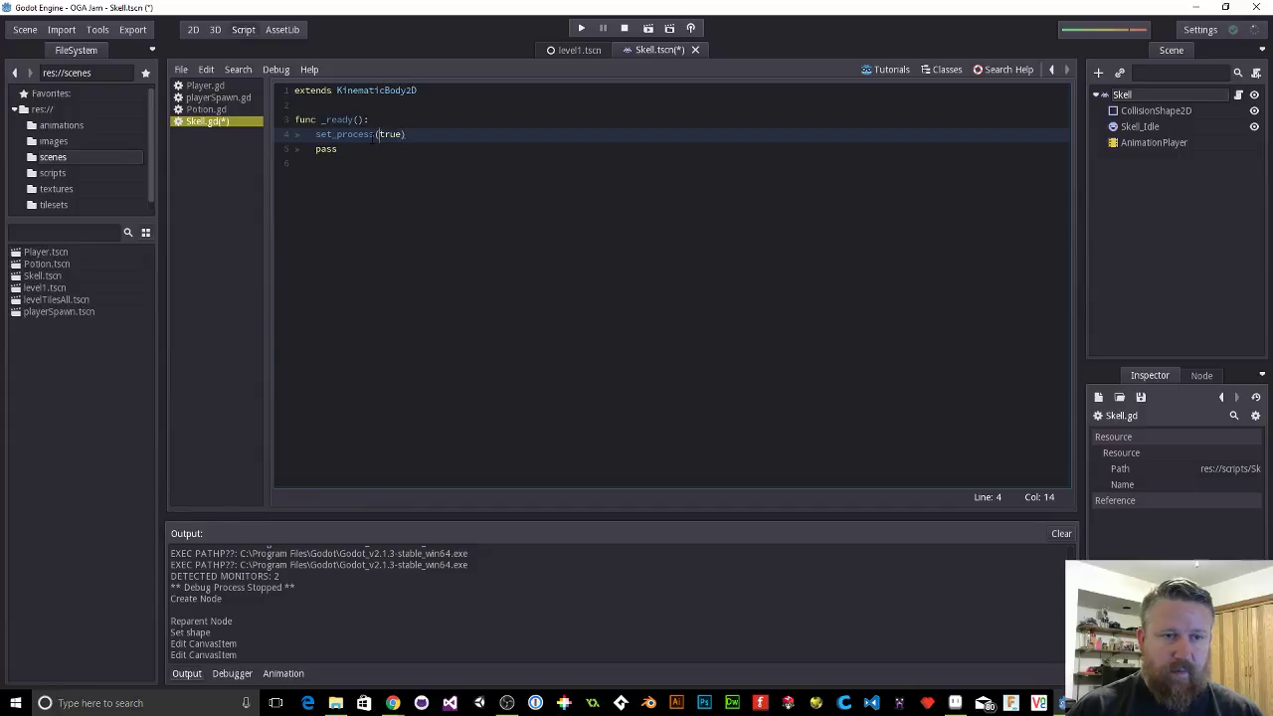
pyautogui.press('Left')
pyautogui.press('Left')
pyautogui.press('Left')
pyautogui.press('Left')
pyautogui.press('Left')
pyautogui.press('Left')
pyautogui.press('Left')
pyautogui.press('Left')
pyautogui.write('fixed_')
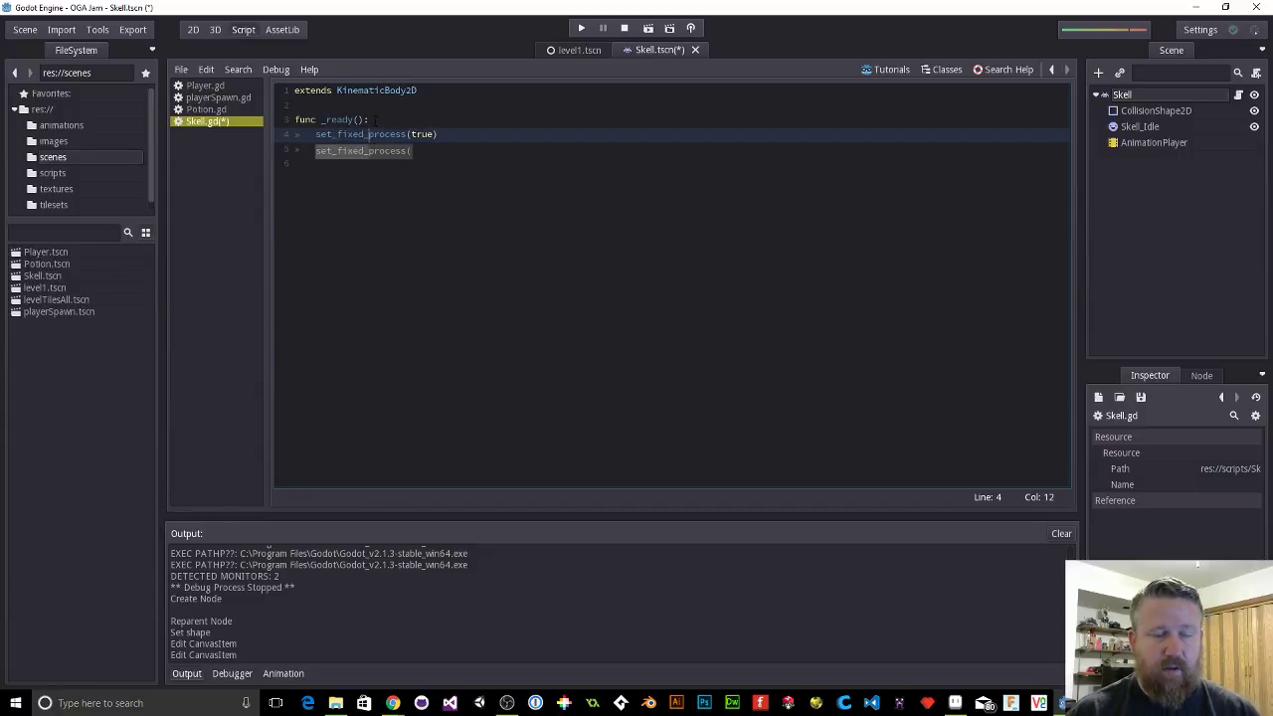
# Step: Add a _fixed_process(delta) function below _ready in Skell.gd, with an empty indented line for its body
pyautogui.click(338, 191)
pyautogui.press('Return')
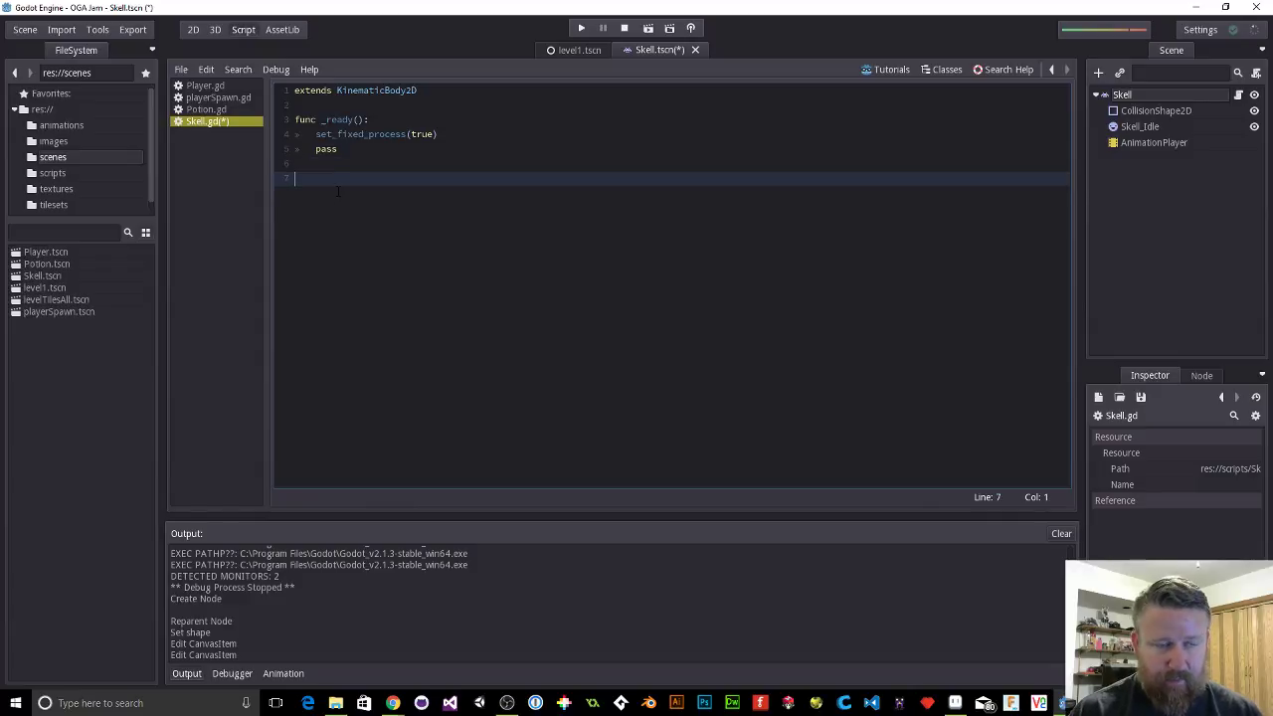
pyautogui.write('func')
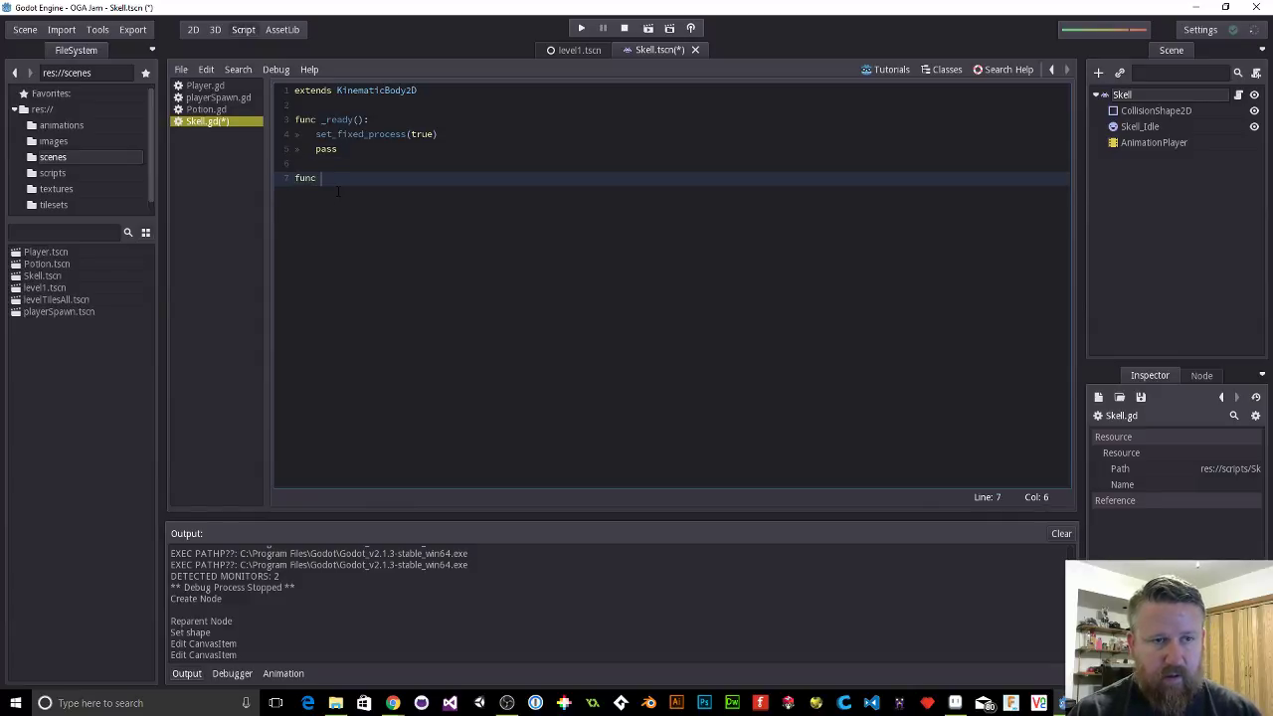
pyautogui.write(' _pr')
pyautogui.press('BackSpace')
pyautogui.press('BackSpace')
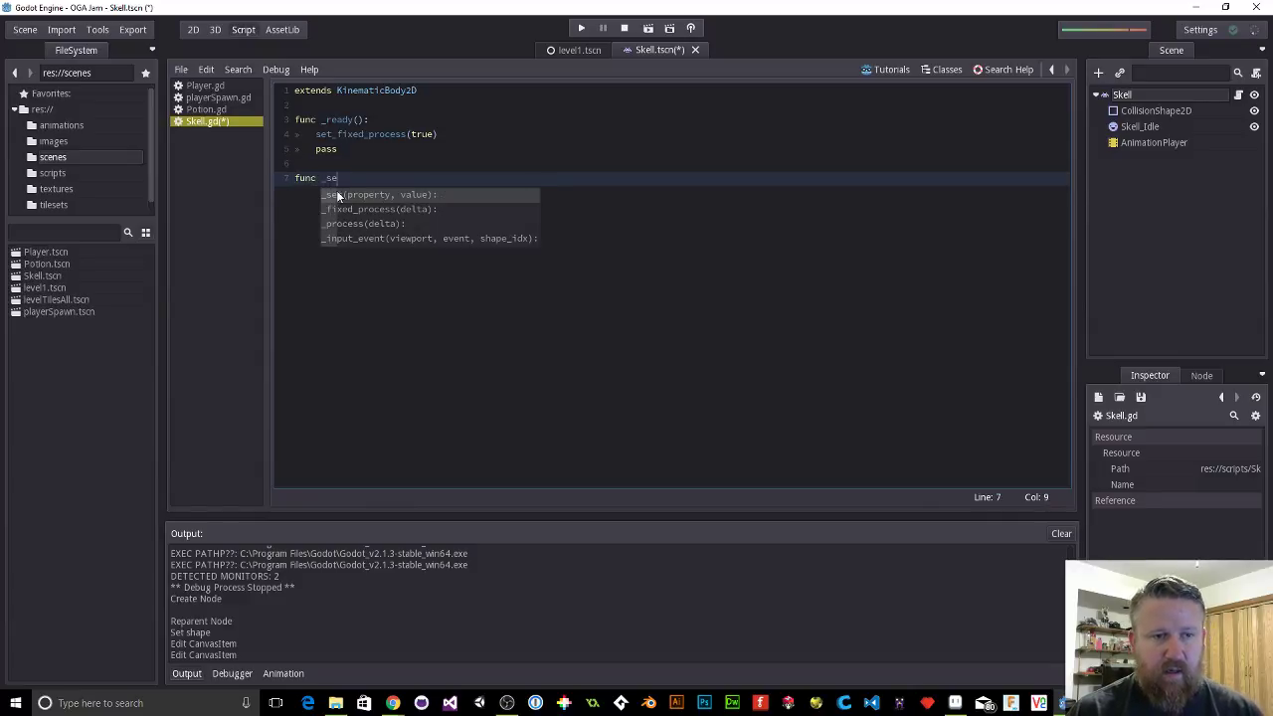
pyautogui.write('fi')
pyautogui.press('Return')
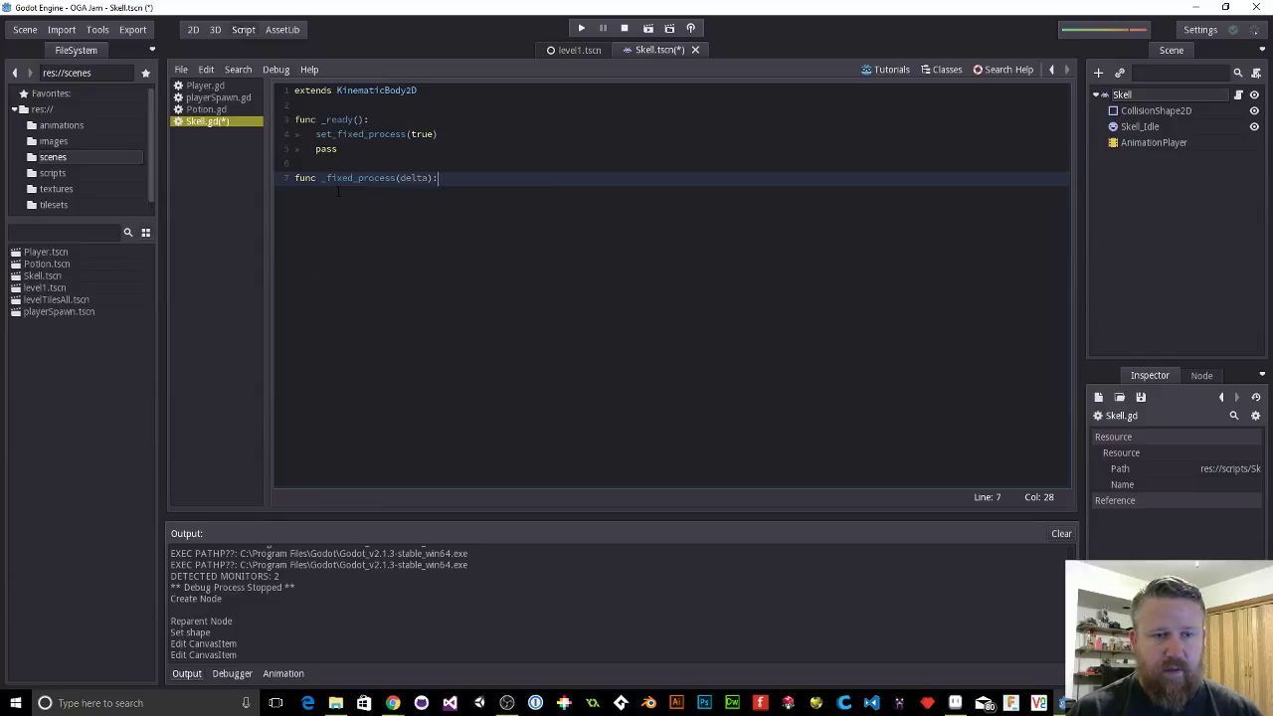
pyautogui.press('Return')
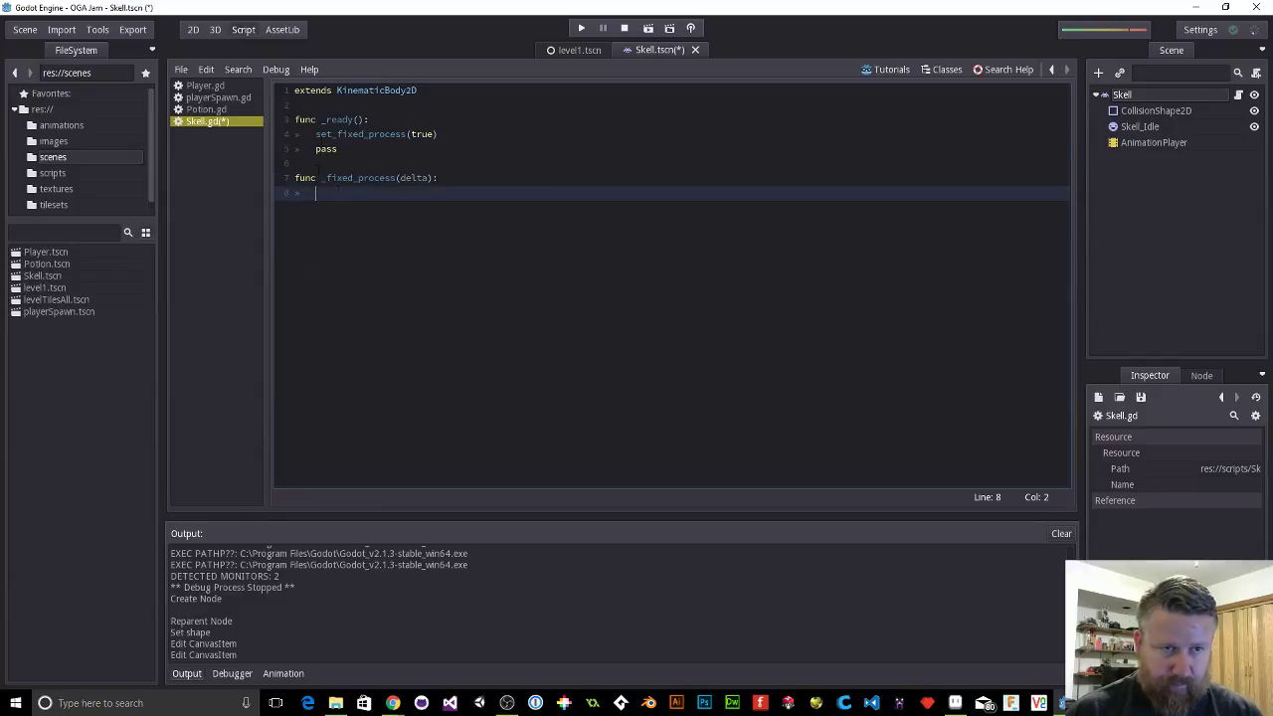
# Step: Declare onready var vel = Vector2(0,0) directly under the extends line
pyautogui.click(341, 102)
pyautogui.press('Return')
pyautogui.press('Up')
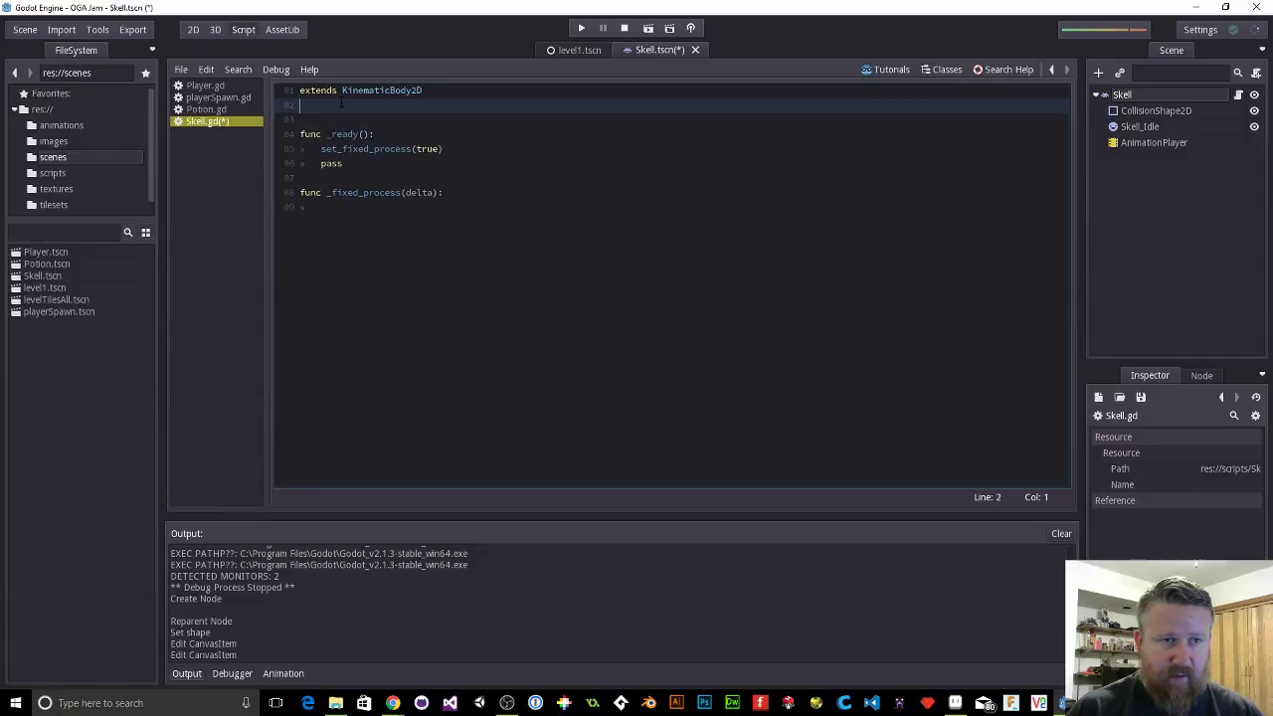
pyautogui.write('onrea')
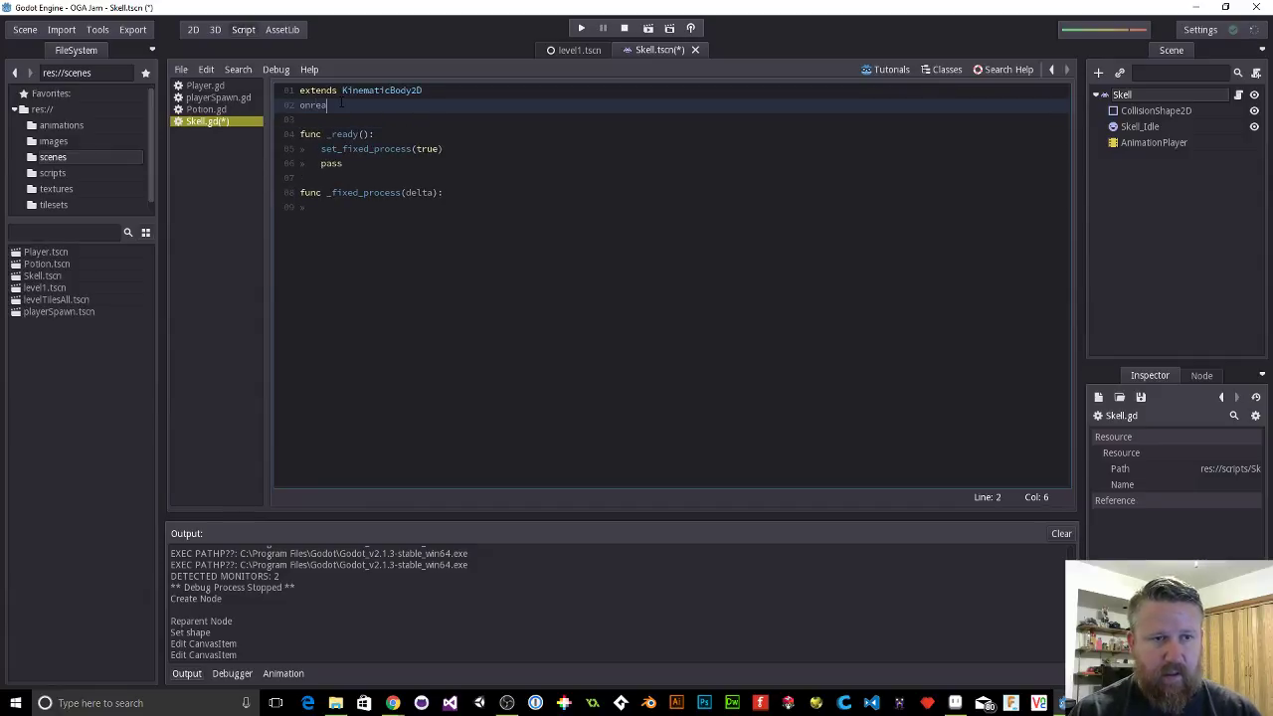
pyautogui.write('dy var vel =')
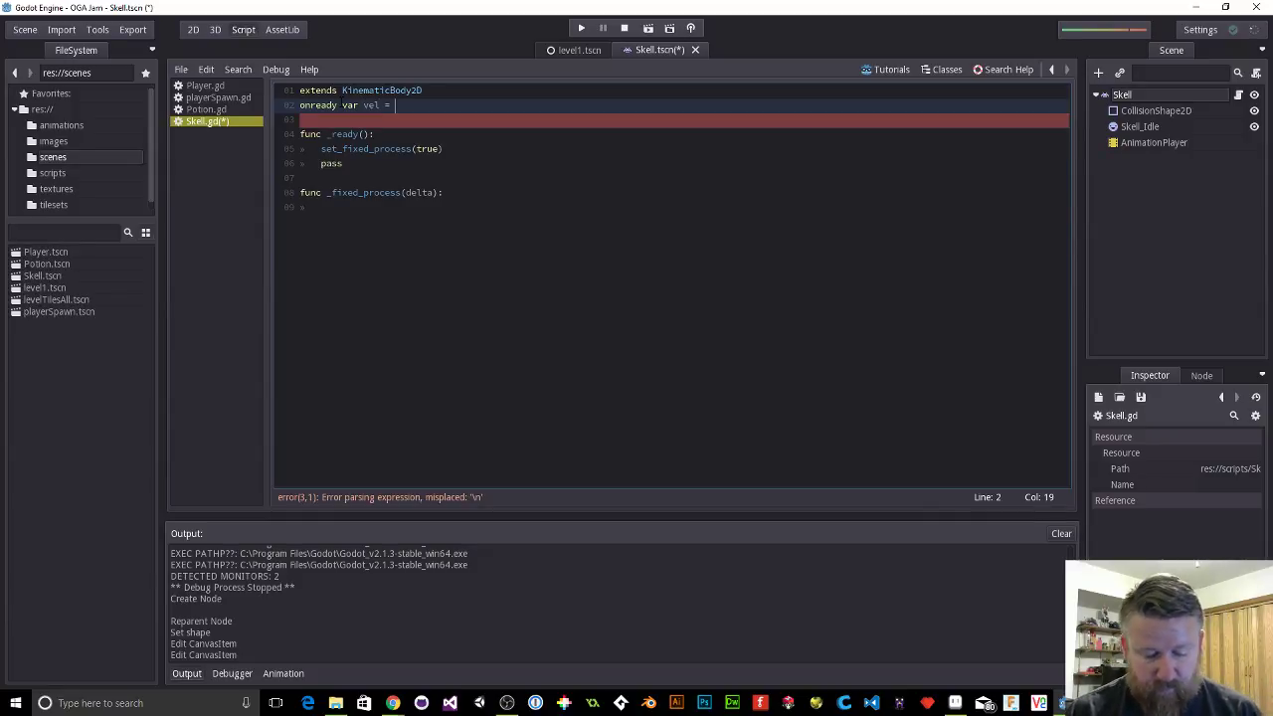
pyautogui.write('Vec')
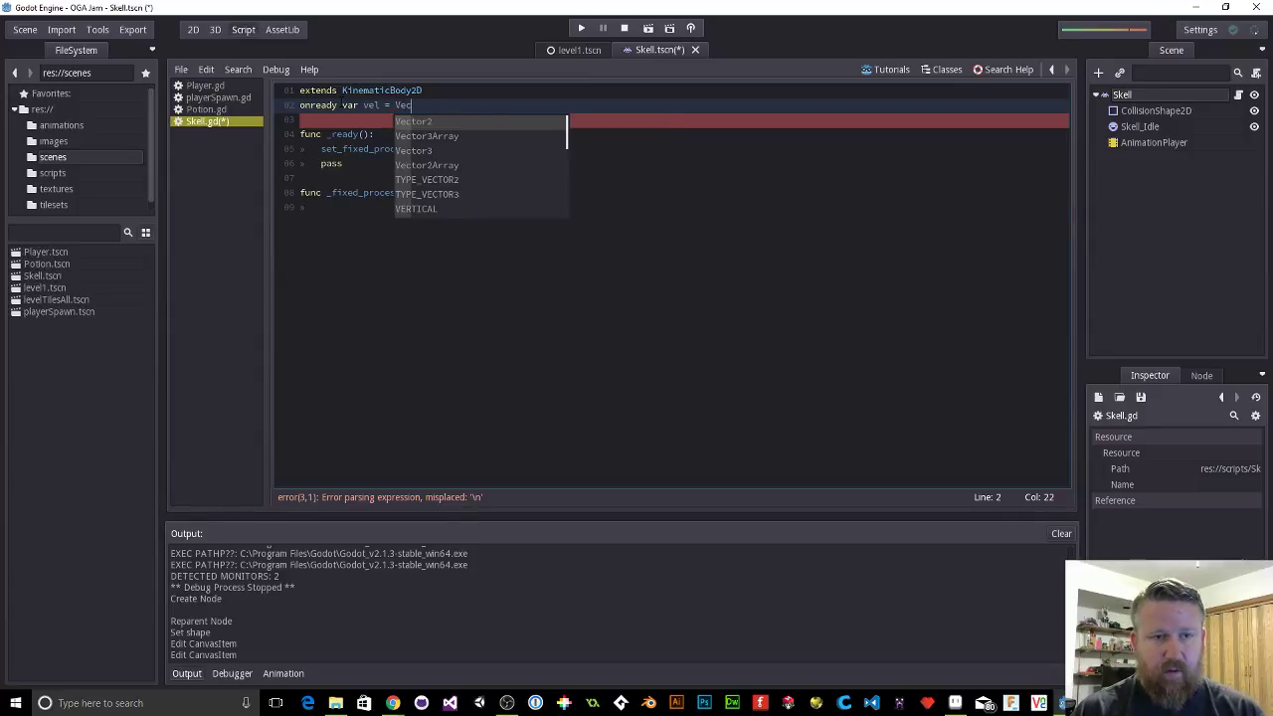
pyautogui.press('Return')
pyautogui.write('(0,0')
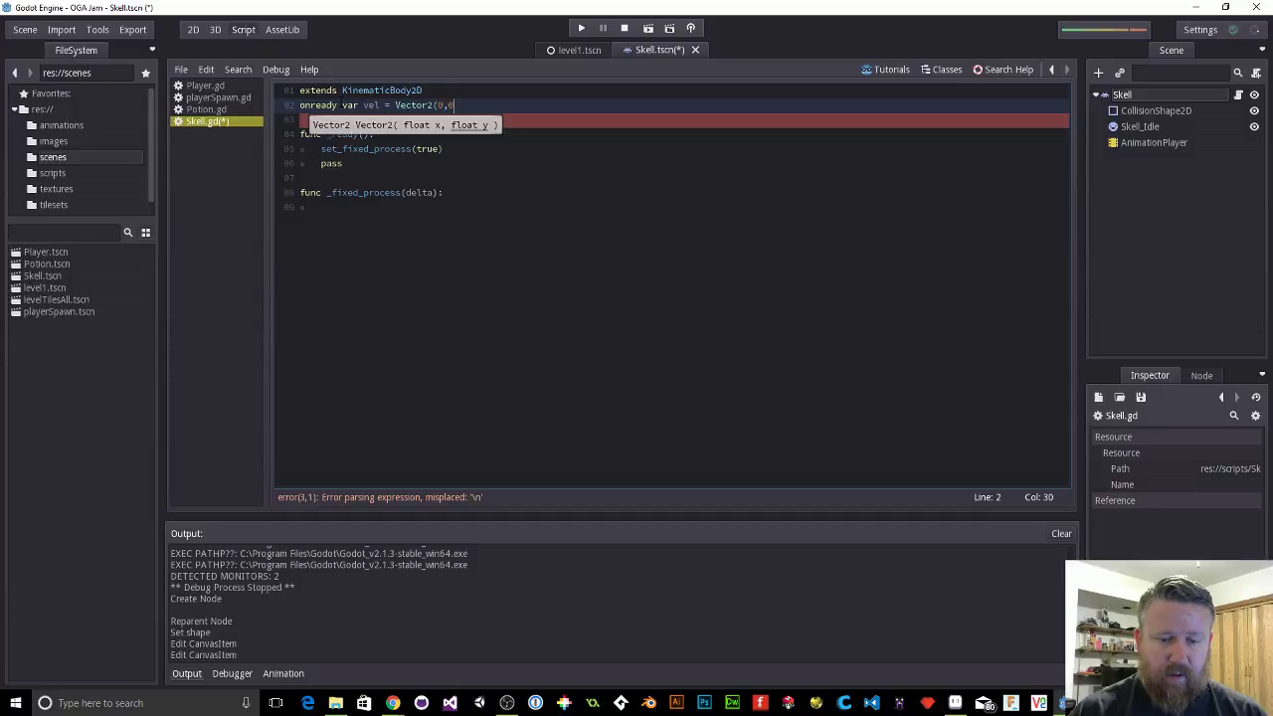
pyautogui.write(')')
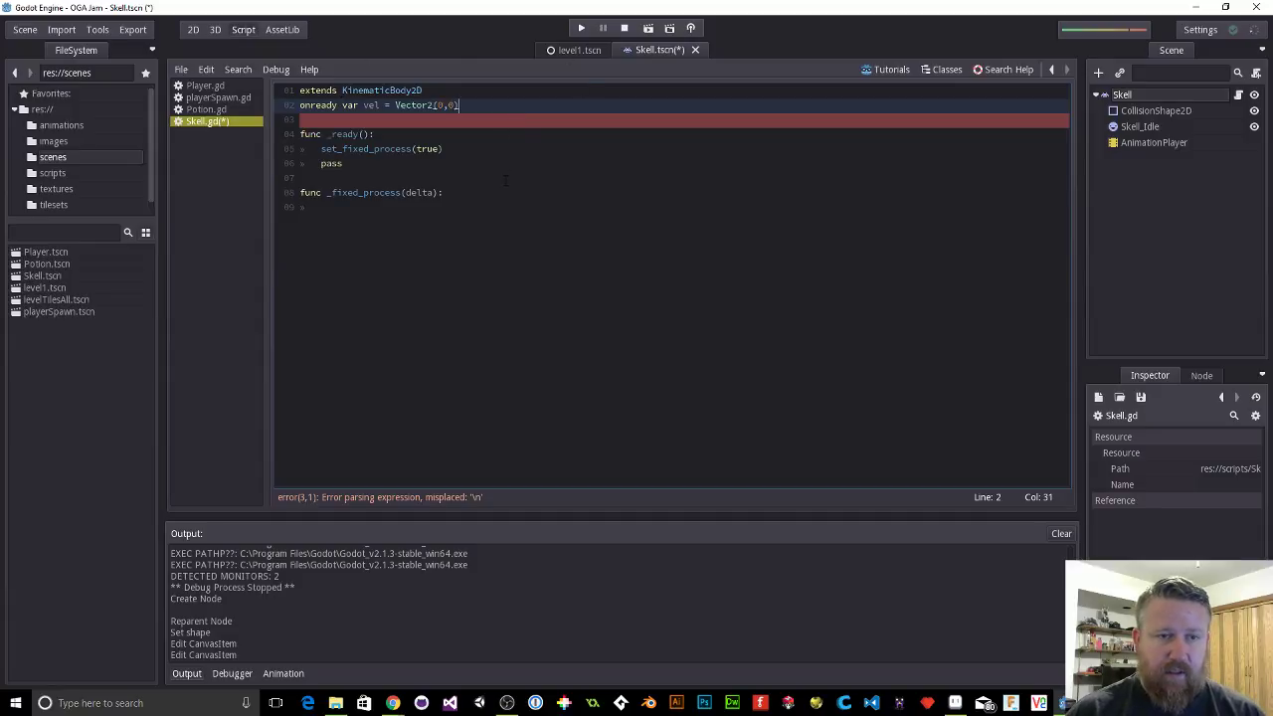
pyautogui.click(505, 180)
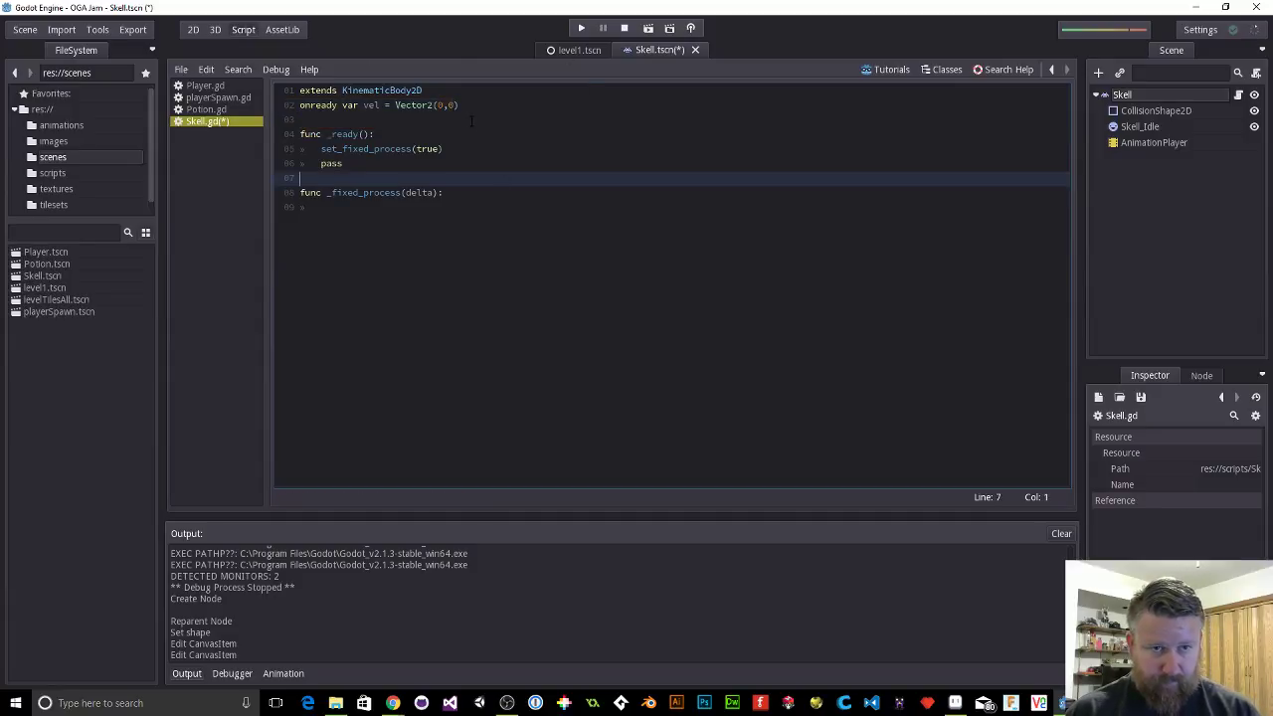
pyautogui.click(441, 105)
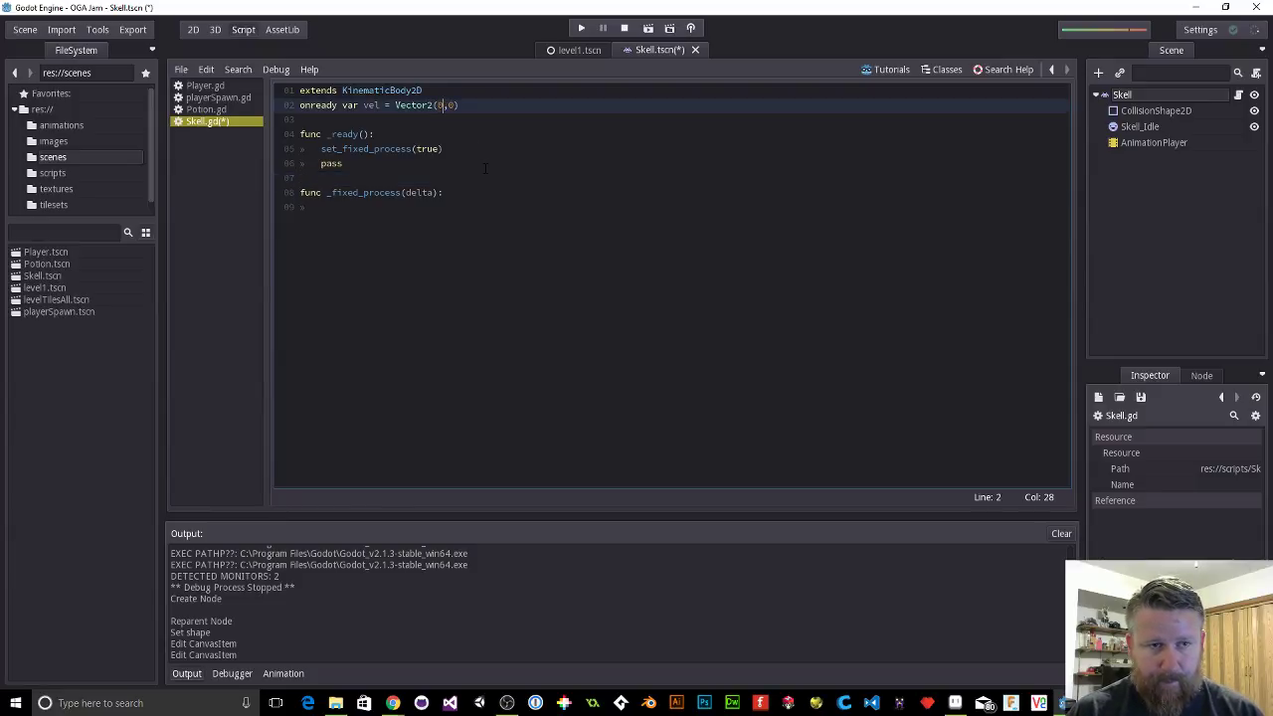
pyautogui.press('Down')
pyautogui.press('Down')
pyautogui.press('Down')
pyautogui.press('Down')
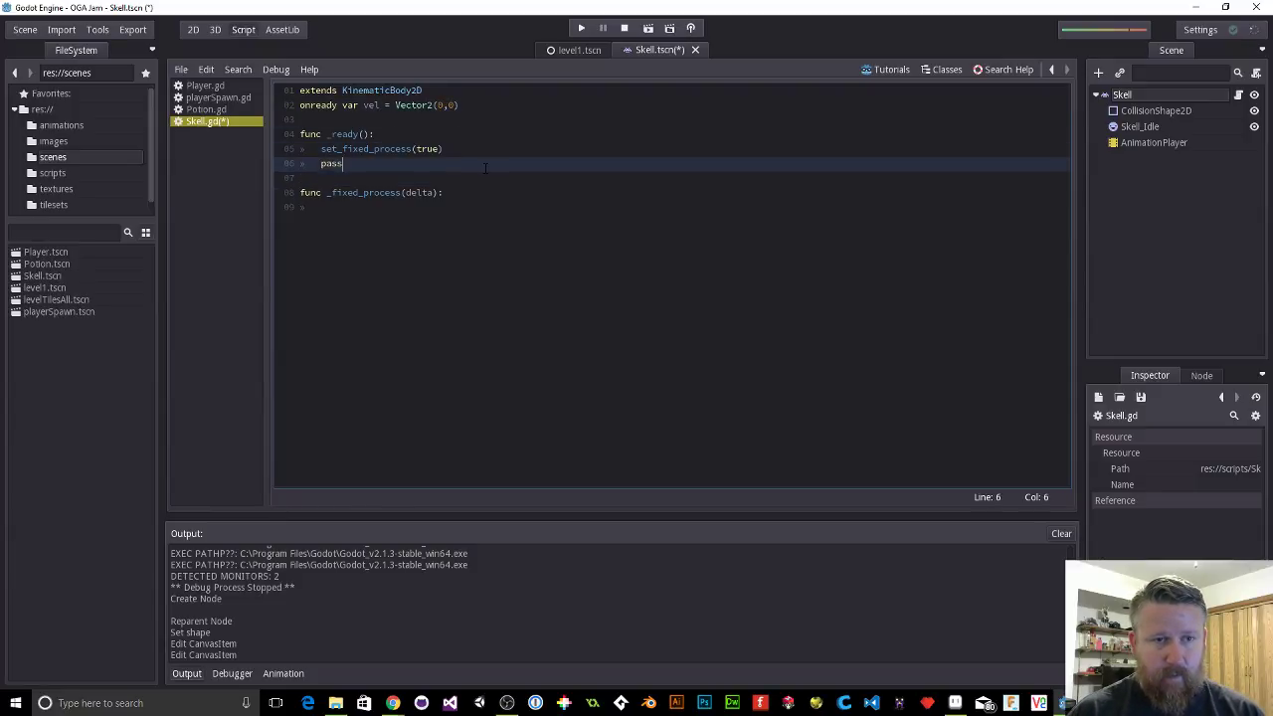
pyautogui.press('Up')
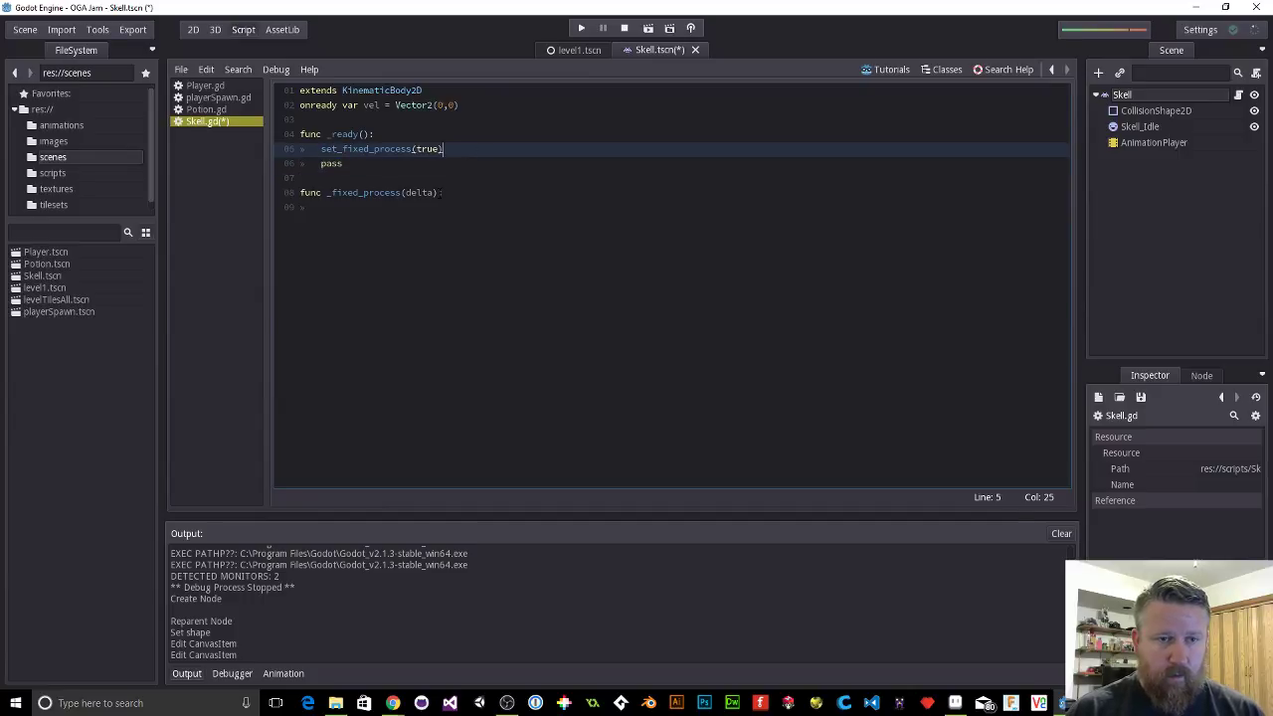
pyautogui.click(422, 209)
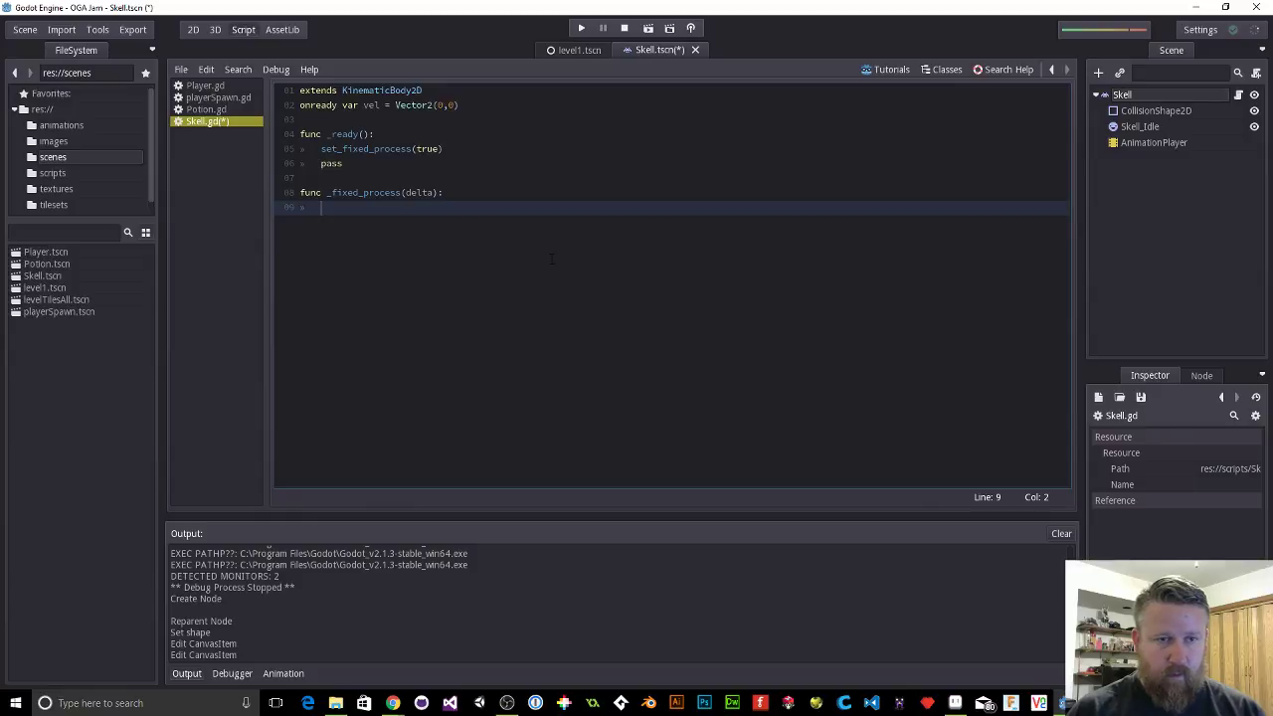
pyautogui.click(445, 150)
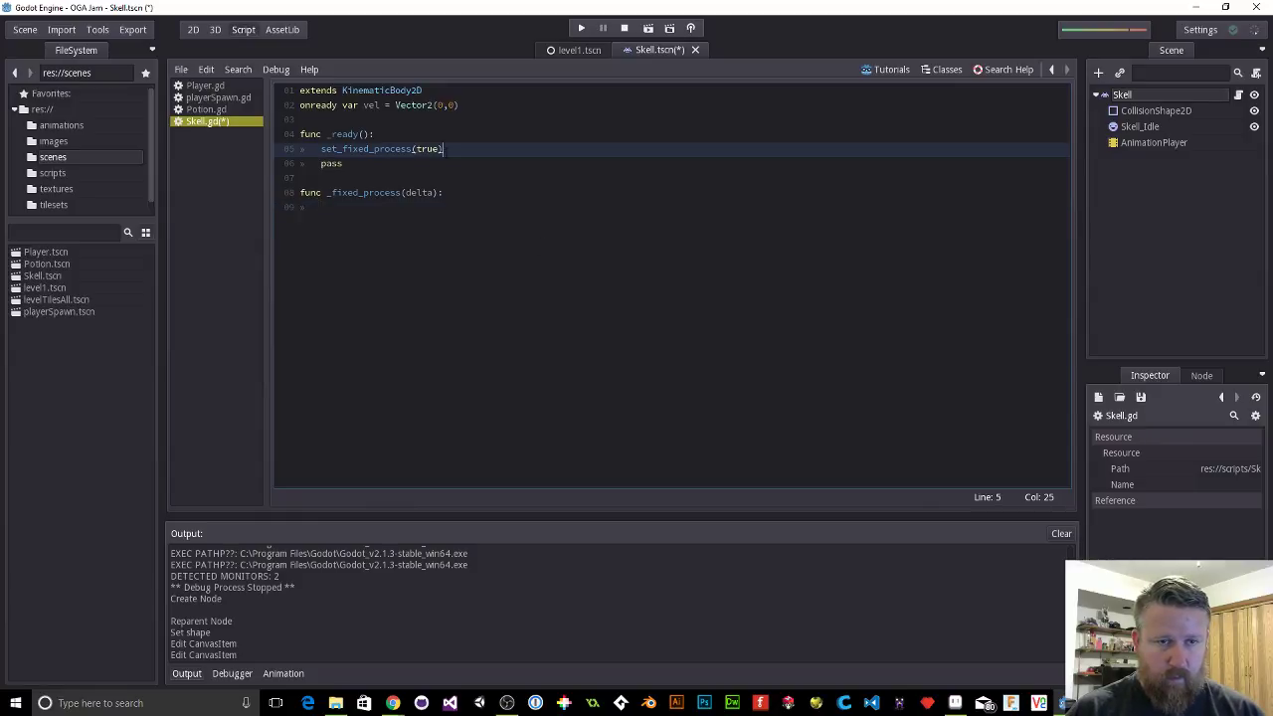
# Step: Declare the variable WALK_SPEED = 10 on the line below the vel declaration
pyautogui.click(444, 105)
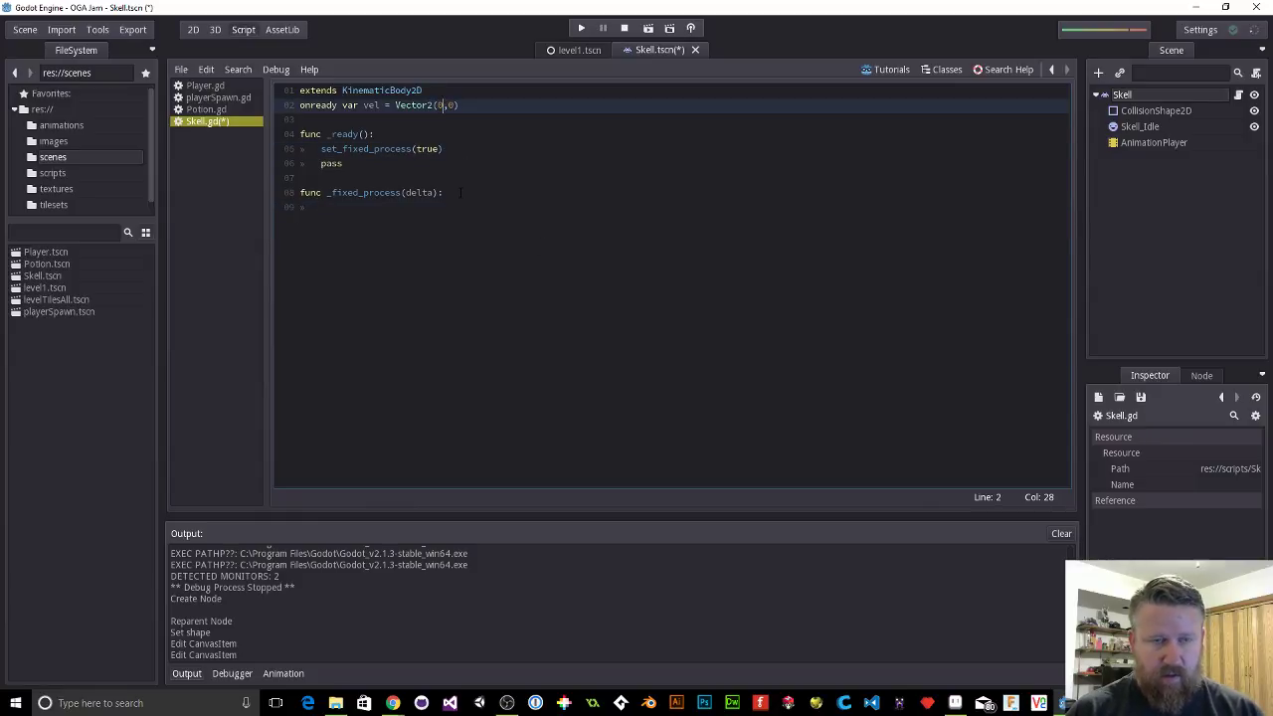
pyautogui.press('Down')
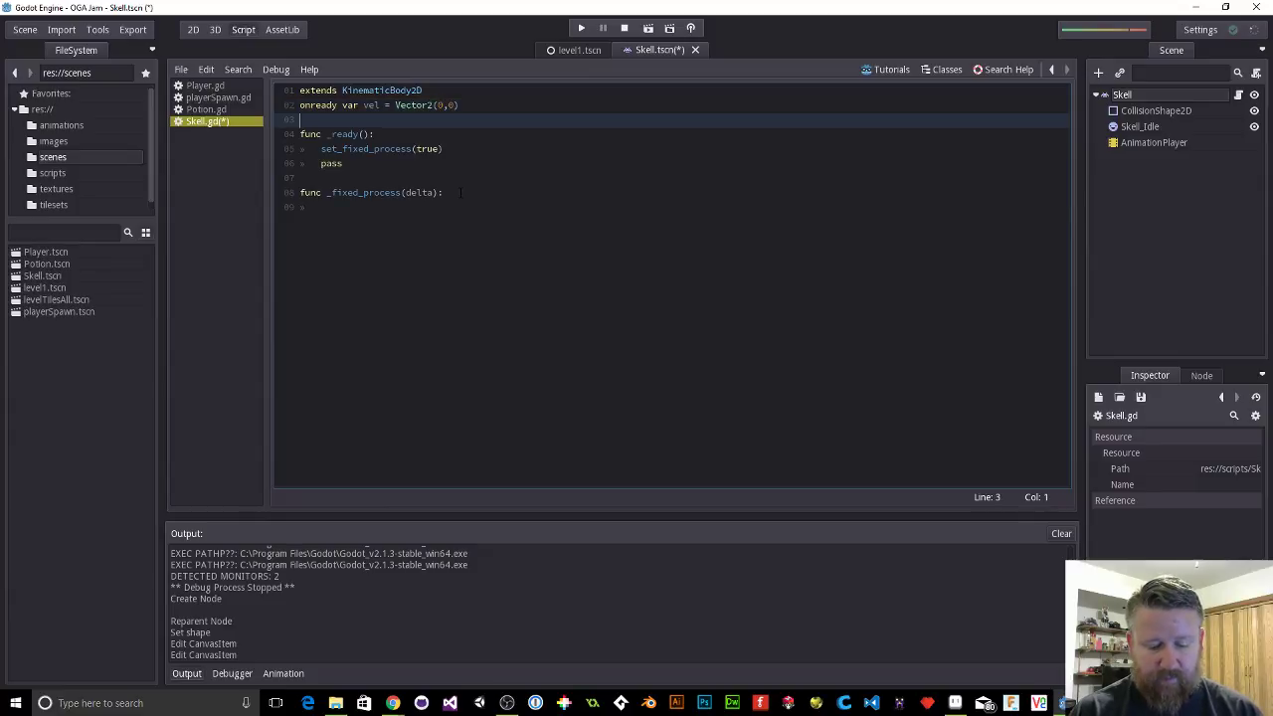
pyautogui.write('var ')
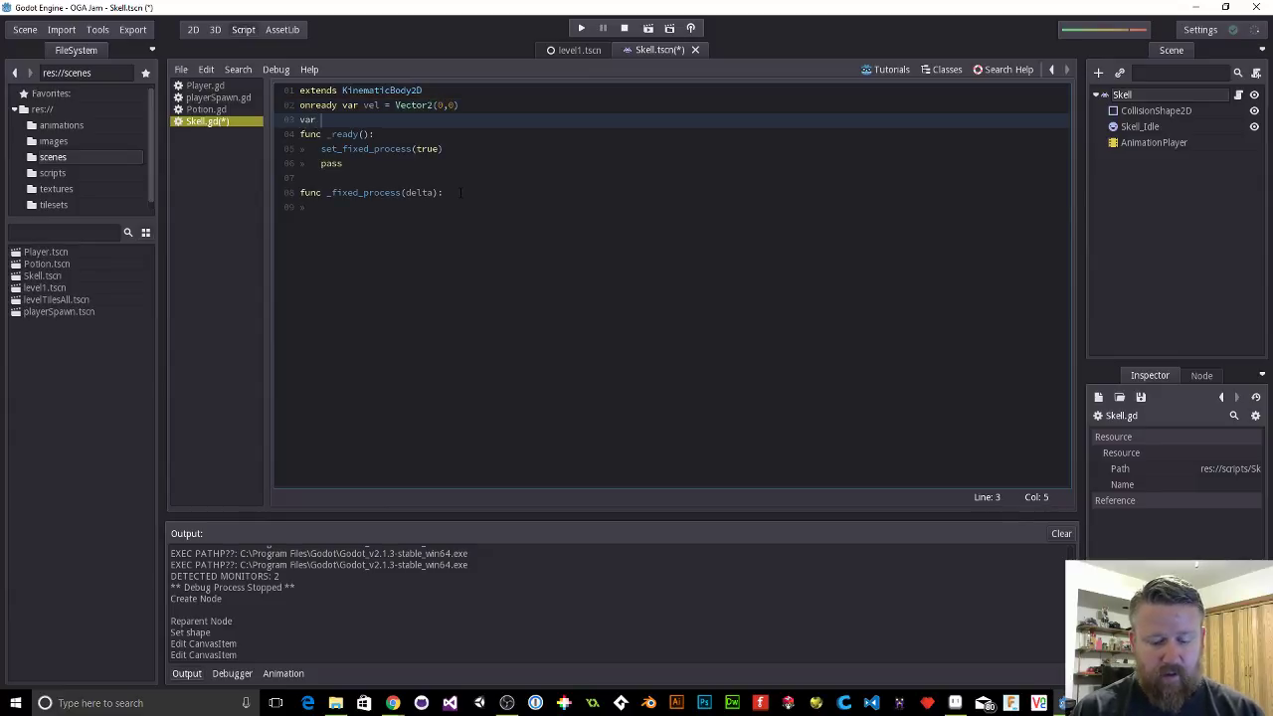
pyautogui.write('WALK_')
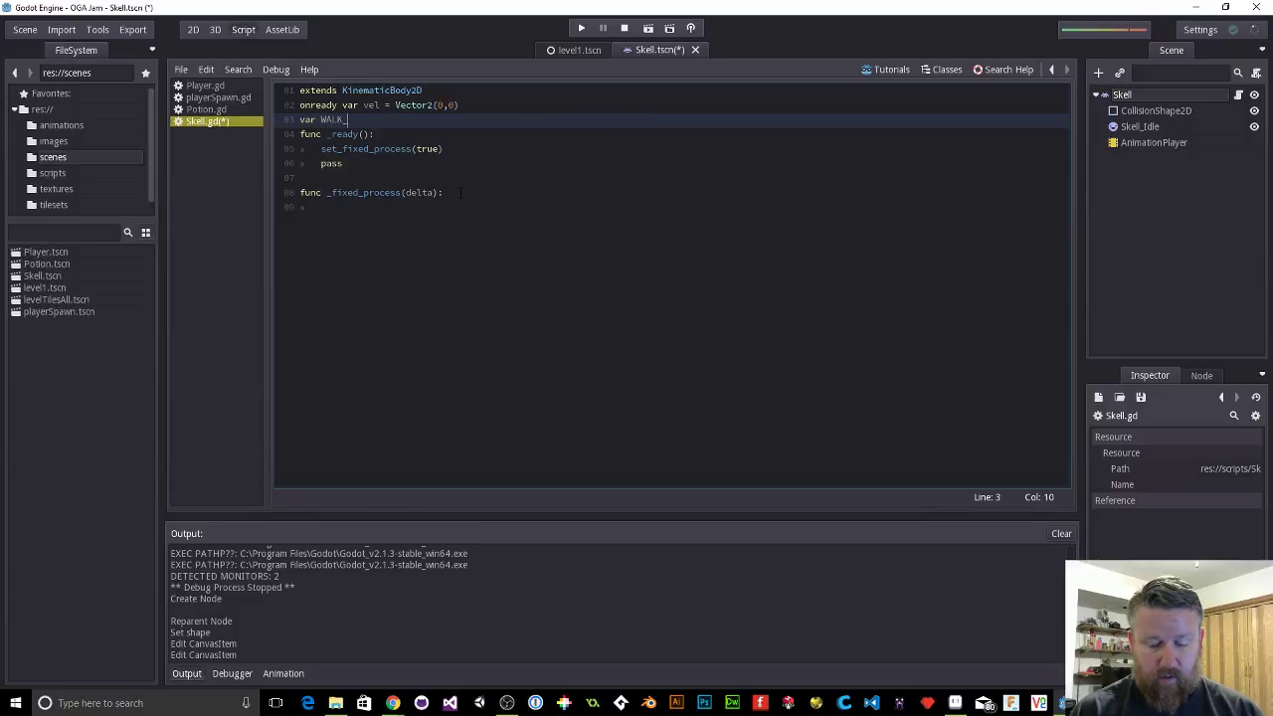
pyautogui.write('SPEED')
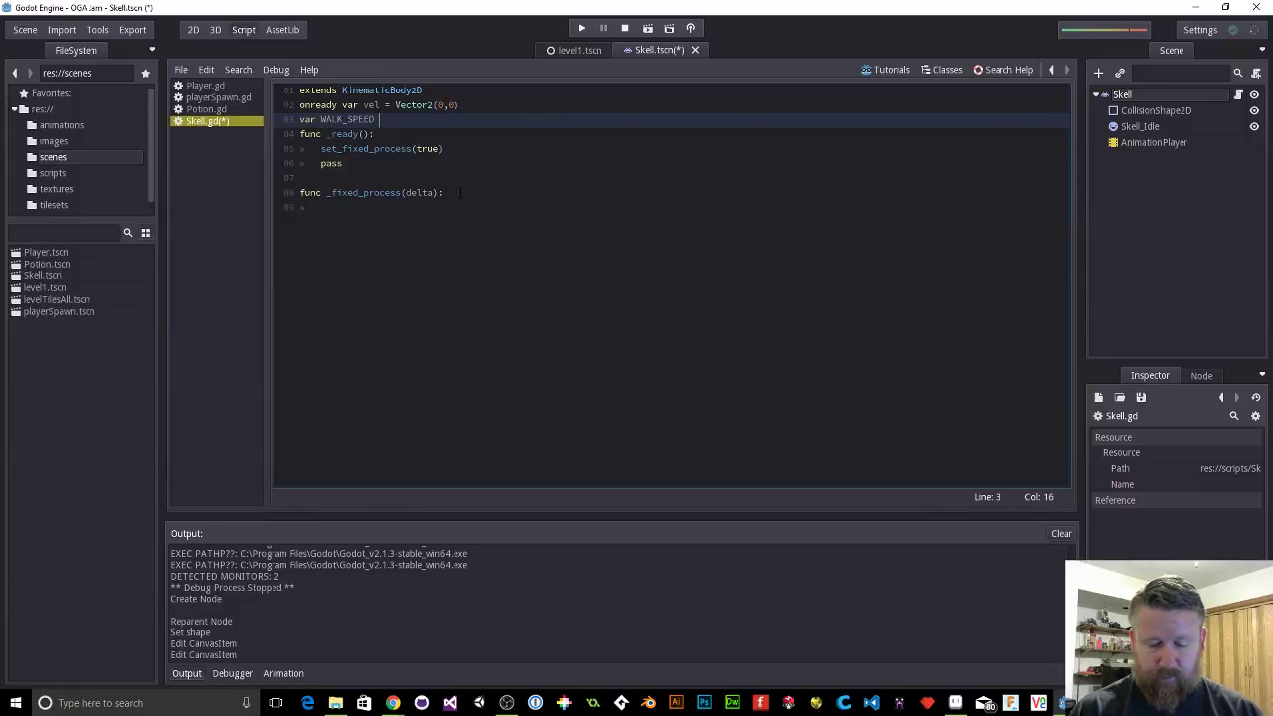
pyautogui.write(' = ')
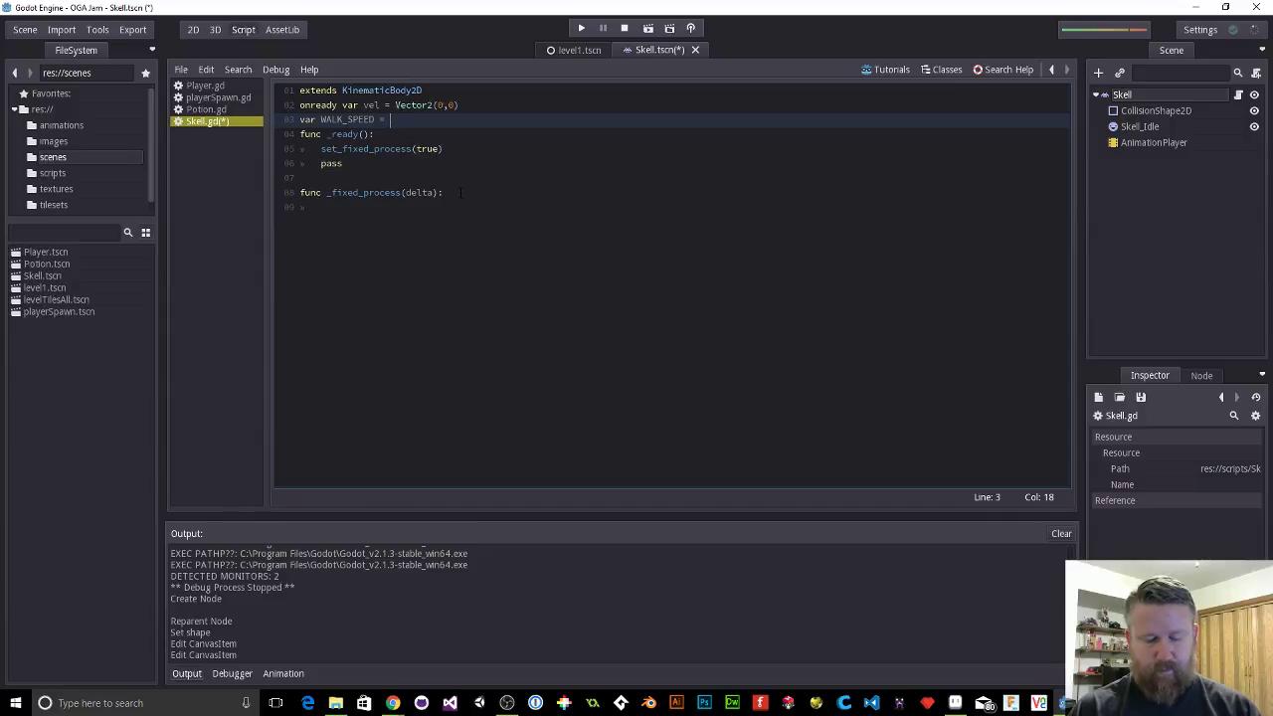
pyautogui.write('10')
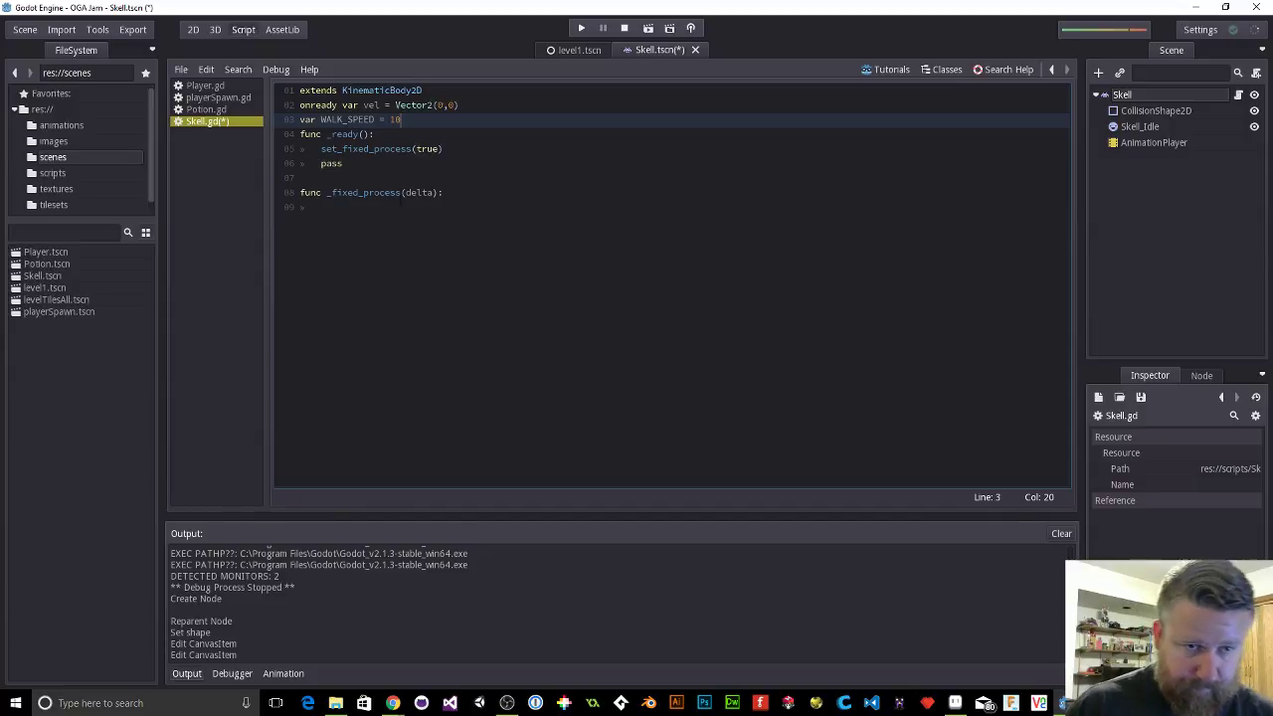
# Step: Declare the variable goRight = true on a new line below WALK_SPEED
pyautogui.click(408, 206)
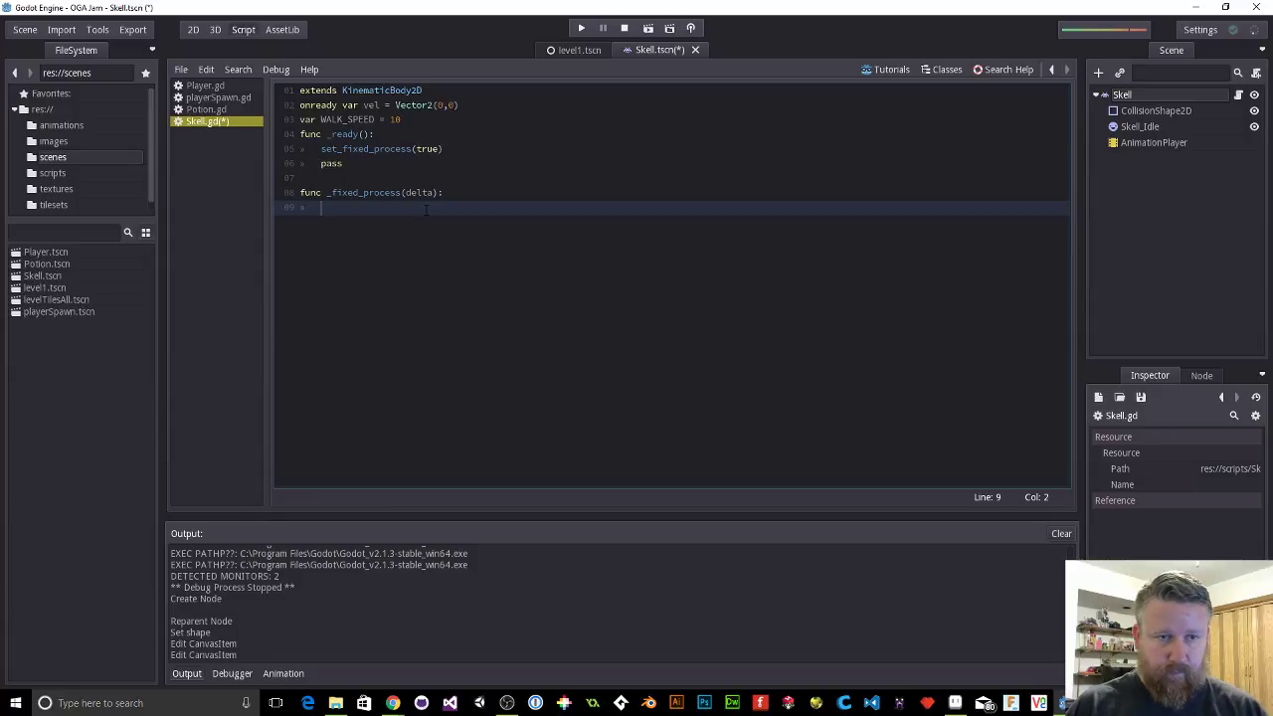
pyautogui.click(417, 105)
pyautogui.click(420, 122)
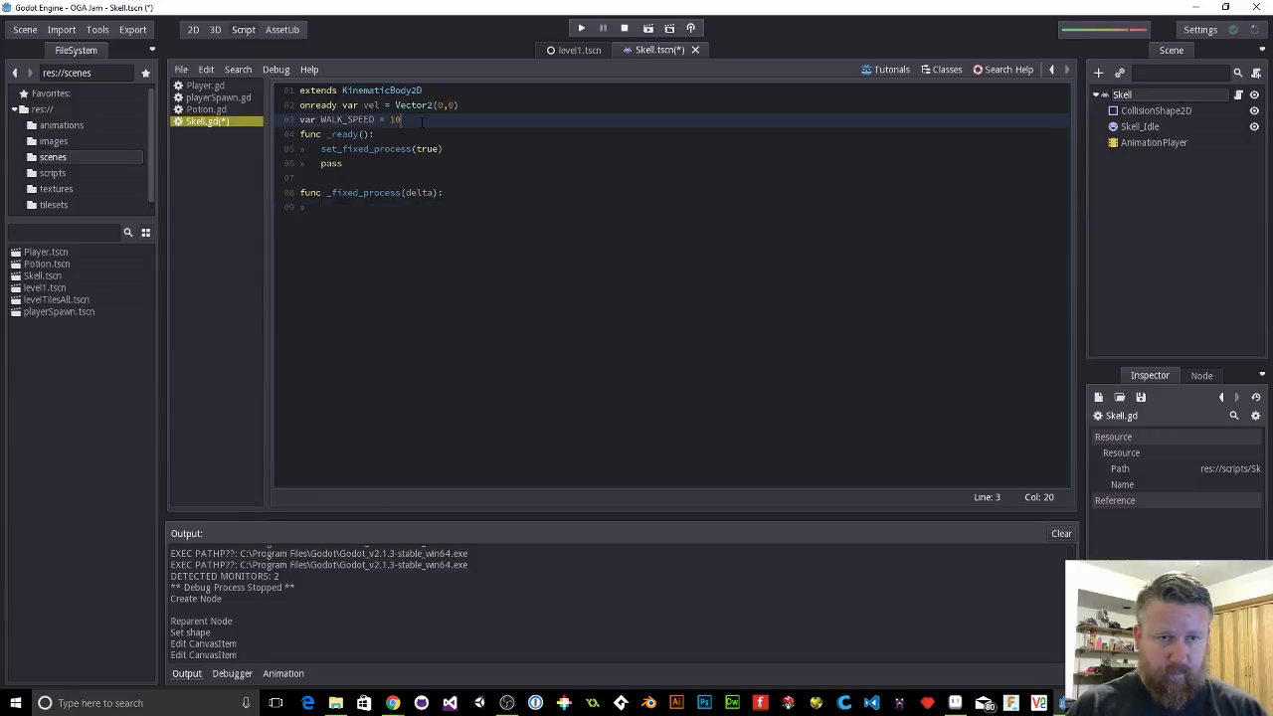
pyautogui.press('Return')
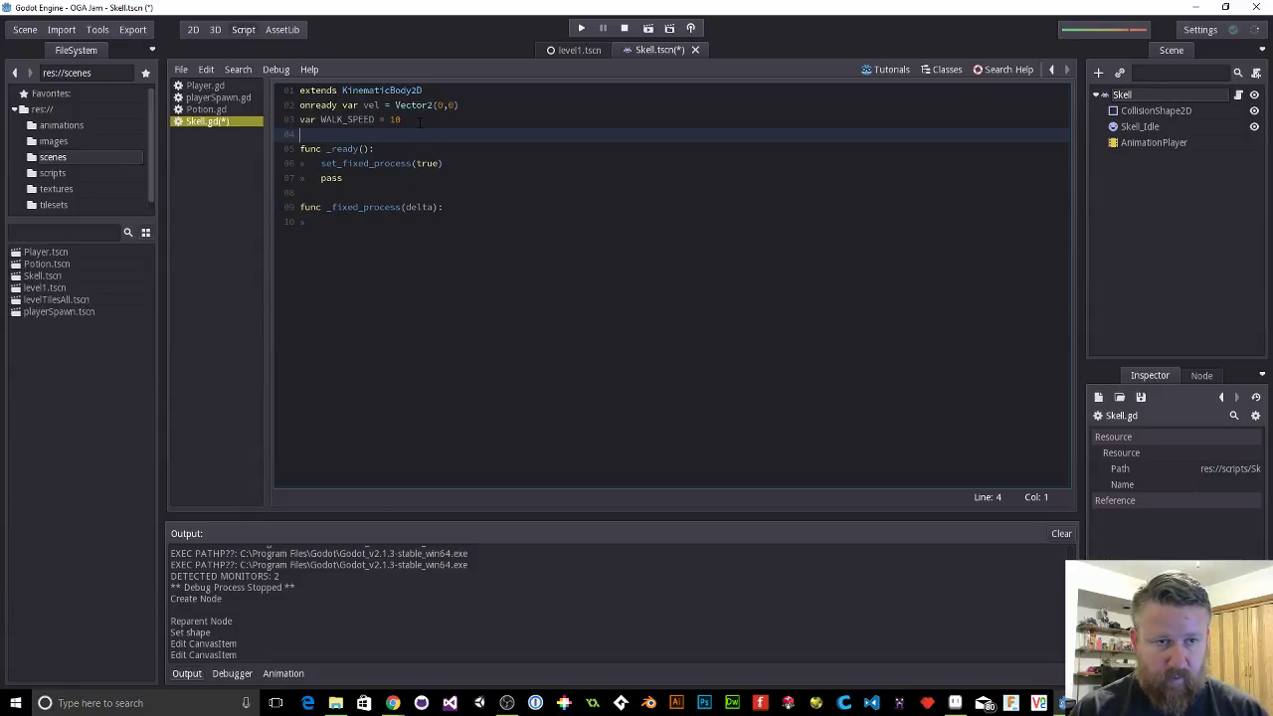
pyautogui.write('var')
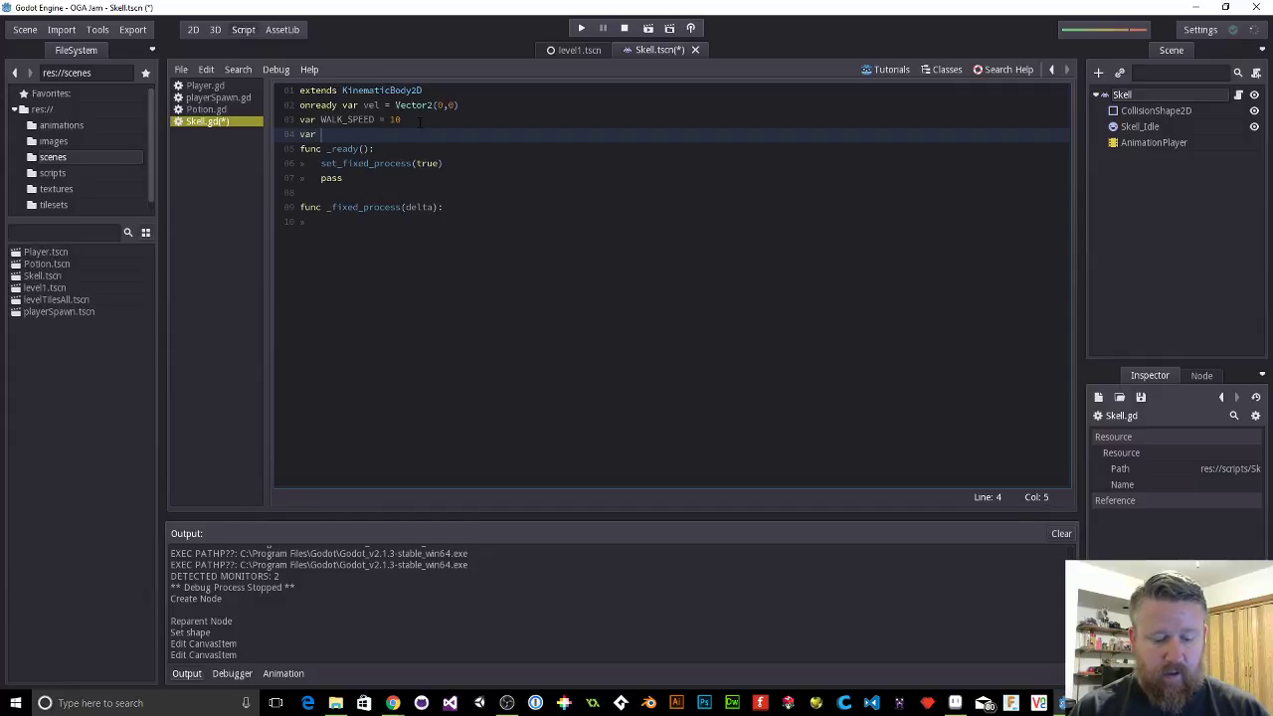
pyautogui.write(' goRightr')
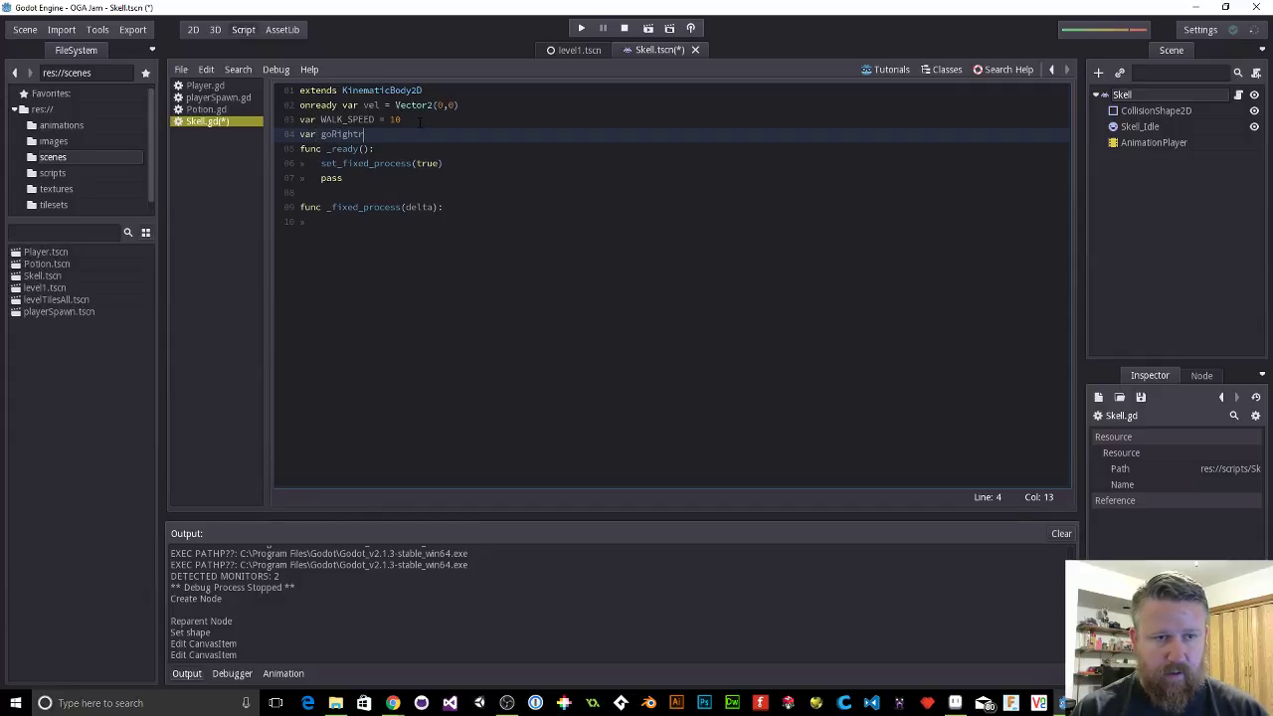
pyautogui.press('BackSpace')
pyautogui.write('= true')
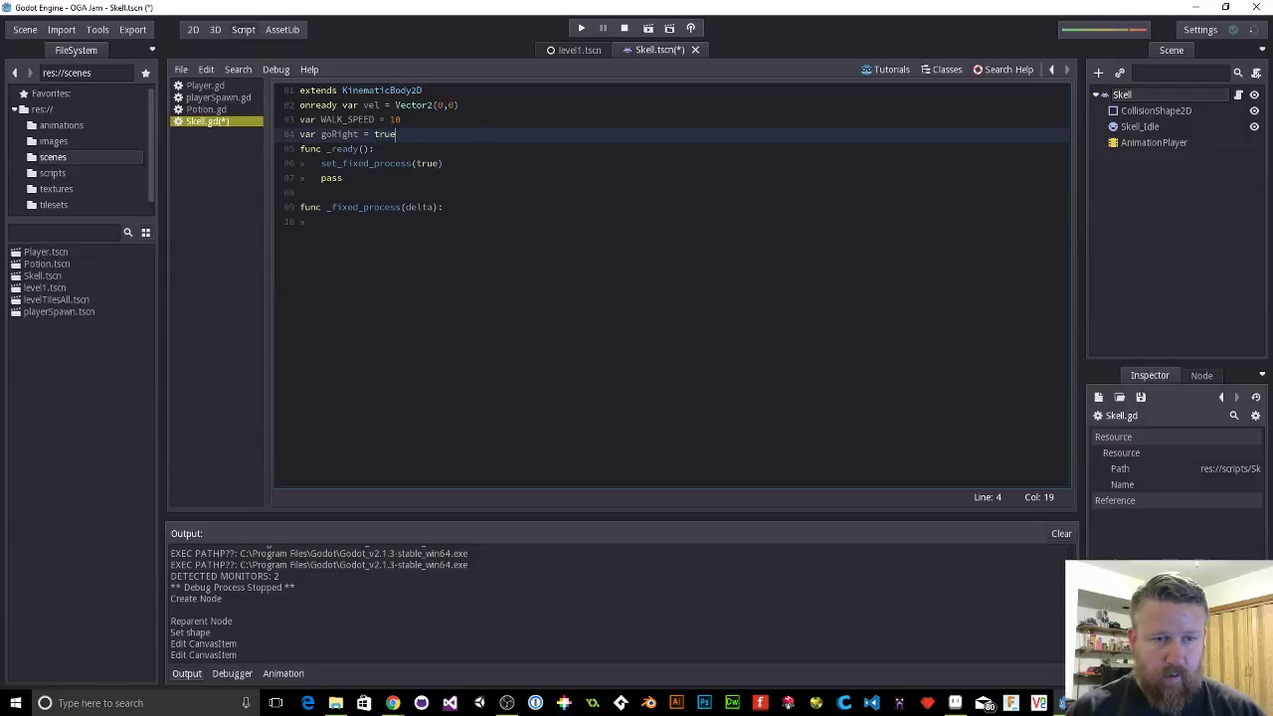
# Step: Begin the _fixed_process body with the condition if goRight: and an indented line beneath it
pyautogui.click(397, 223)
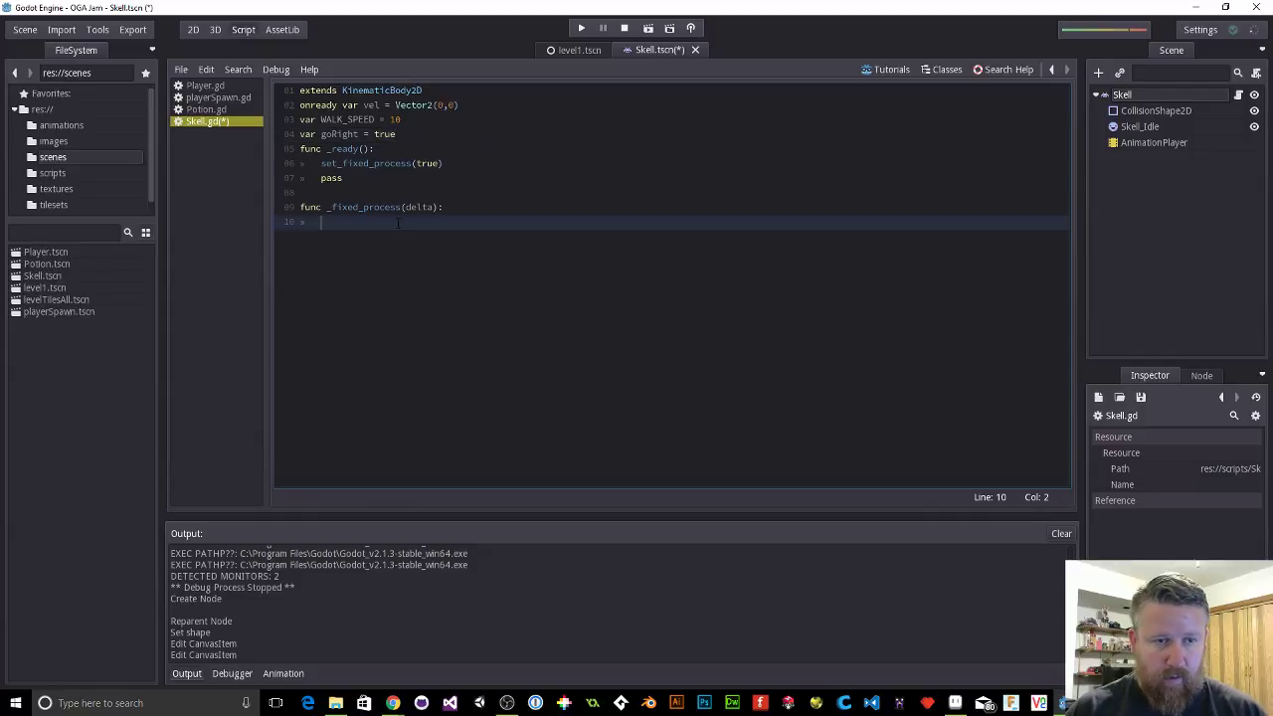
pyautogui.write('if(')
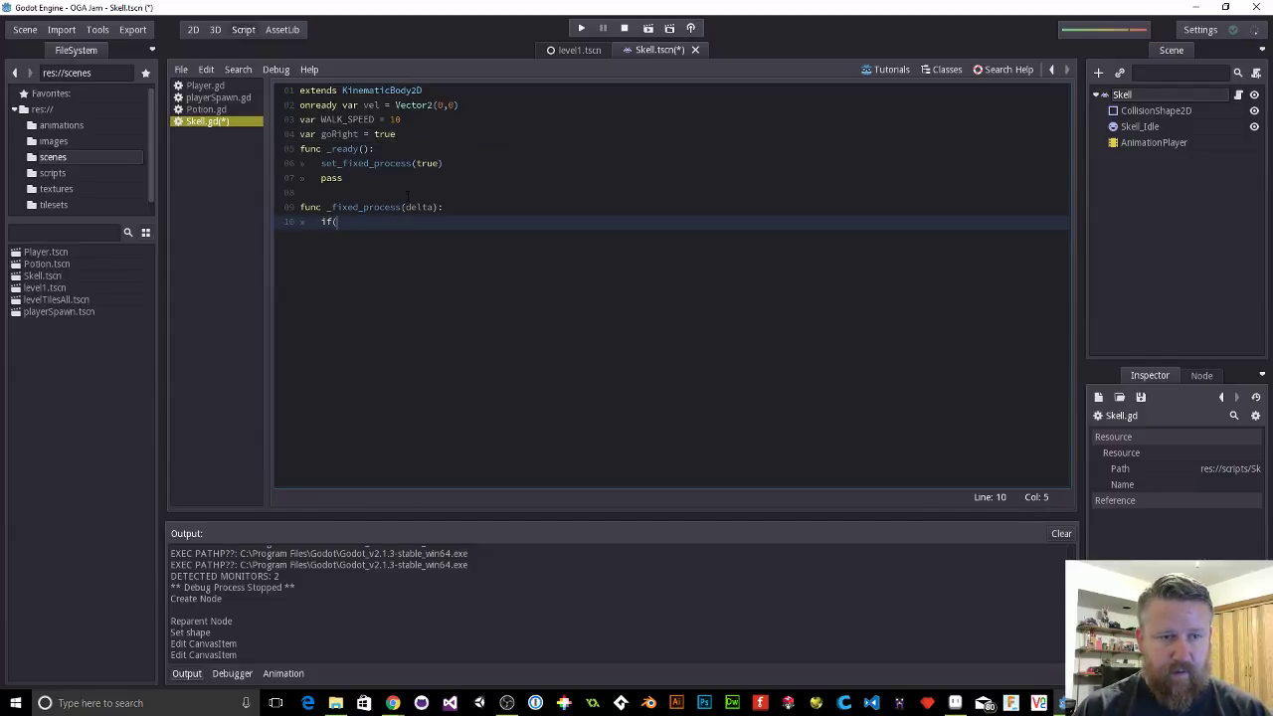
pyautogui.write('goRi')
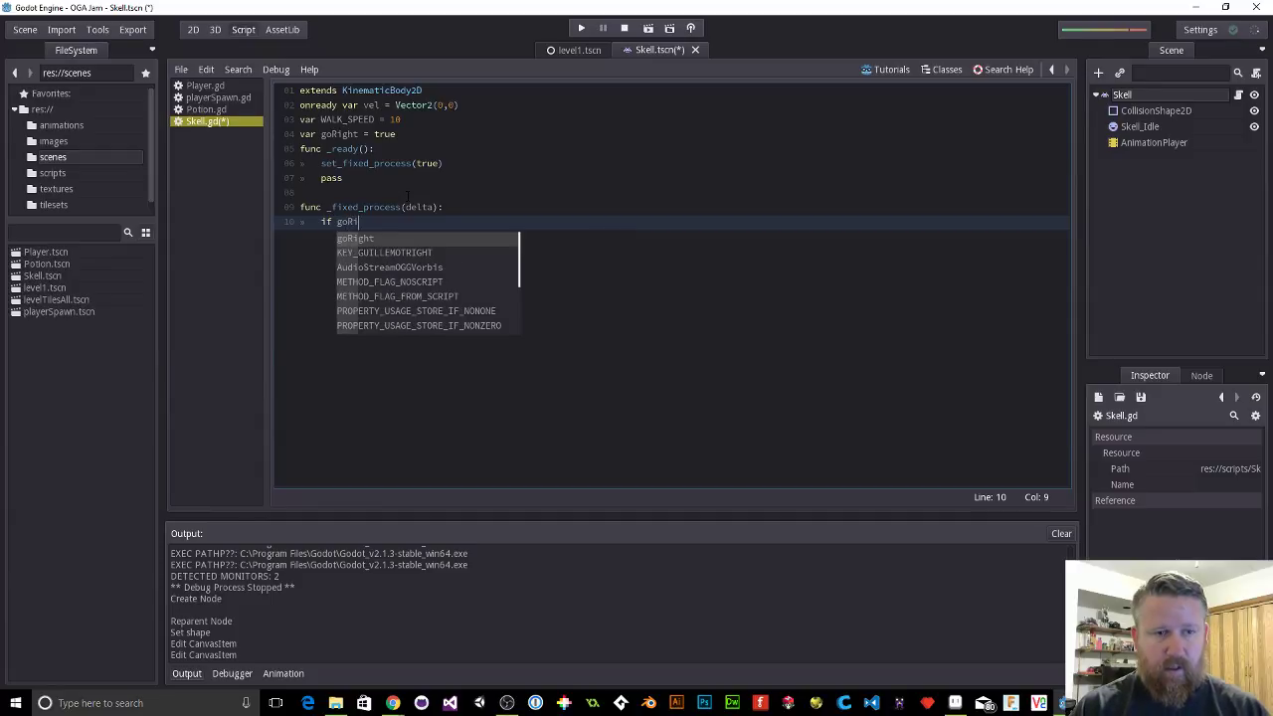
pyautogui.write('ght:')
pyautogui.press('Return')
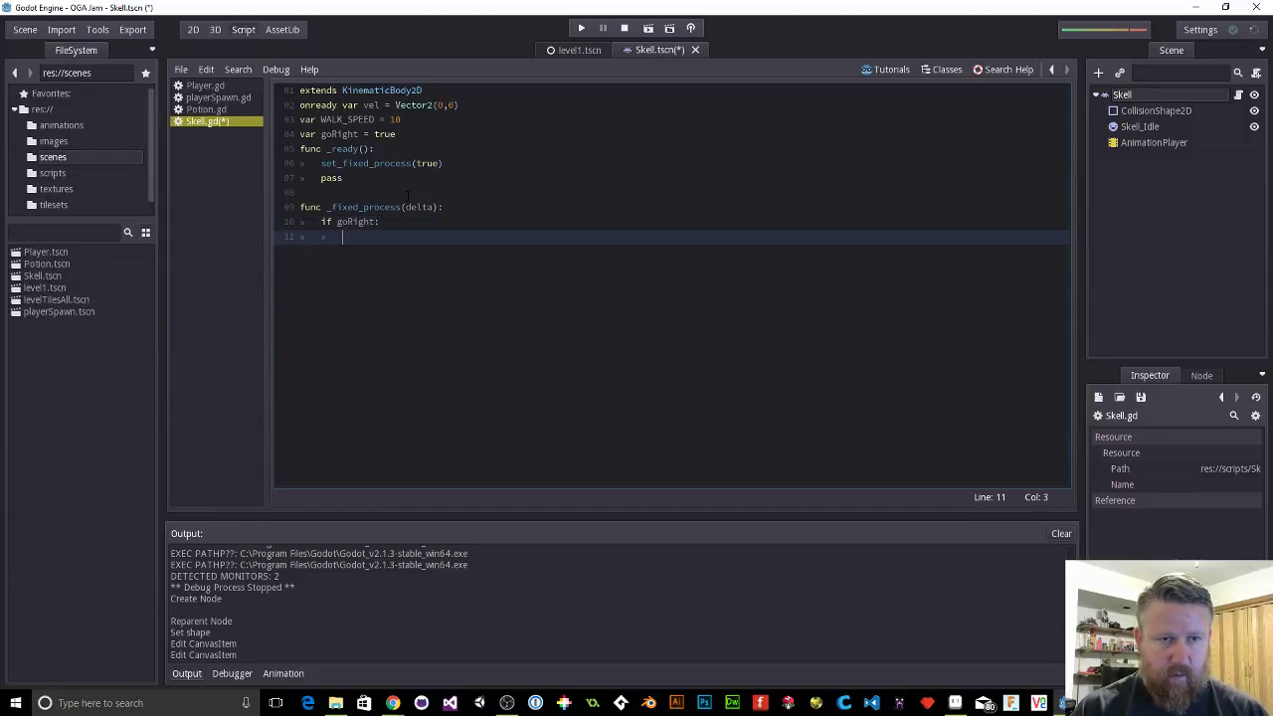
# Step: Set vel.x = WALK_SPEED * delta inside the goRight condition, add move(vel) after the condition, and save the script
pyautogui.write('vel.x')
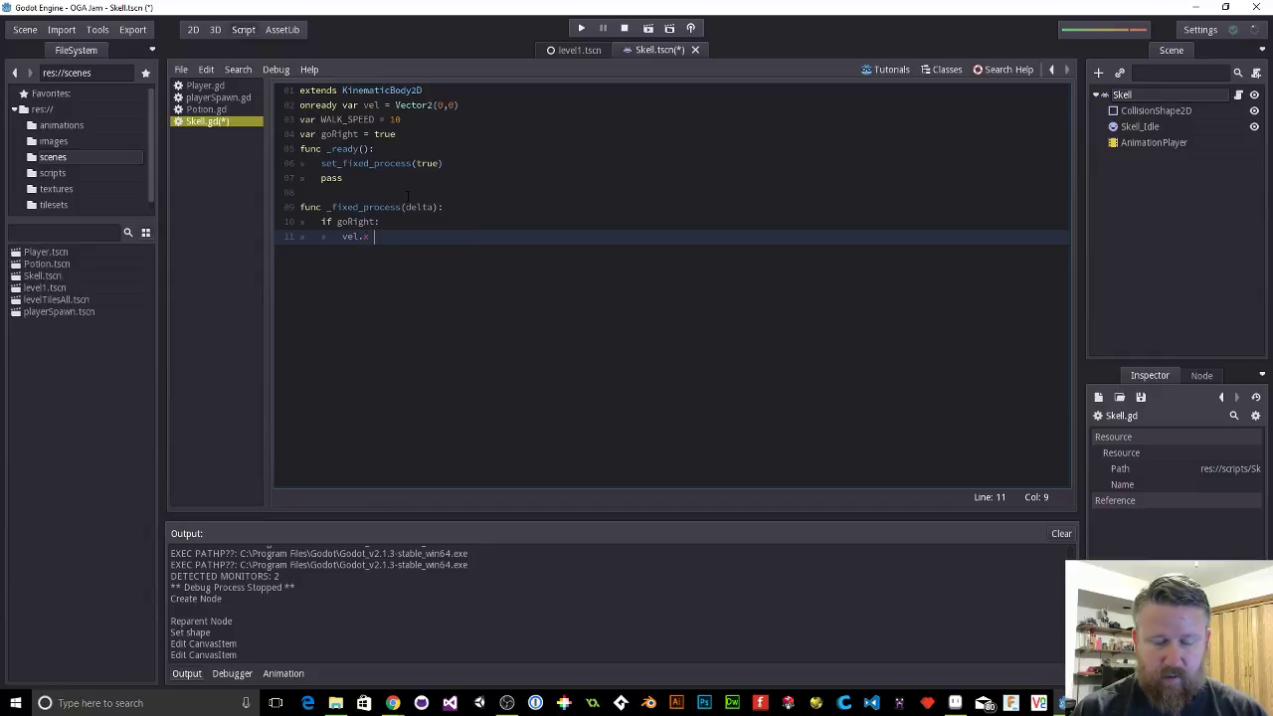
pyautogui.write(' = ')
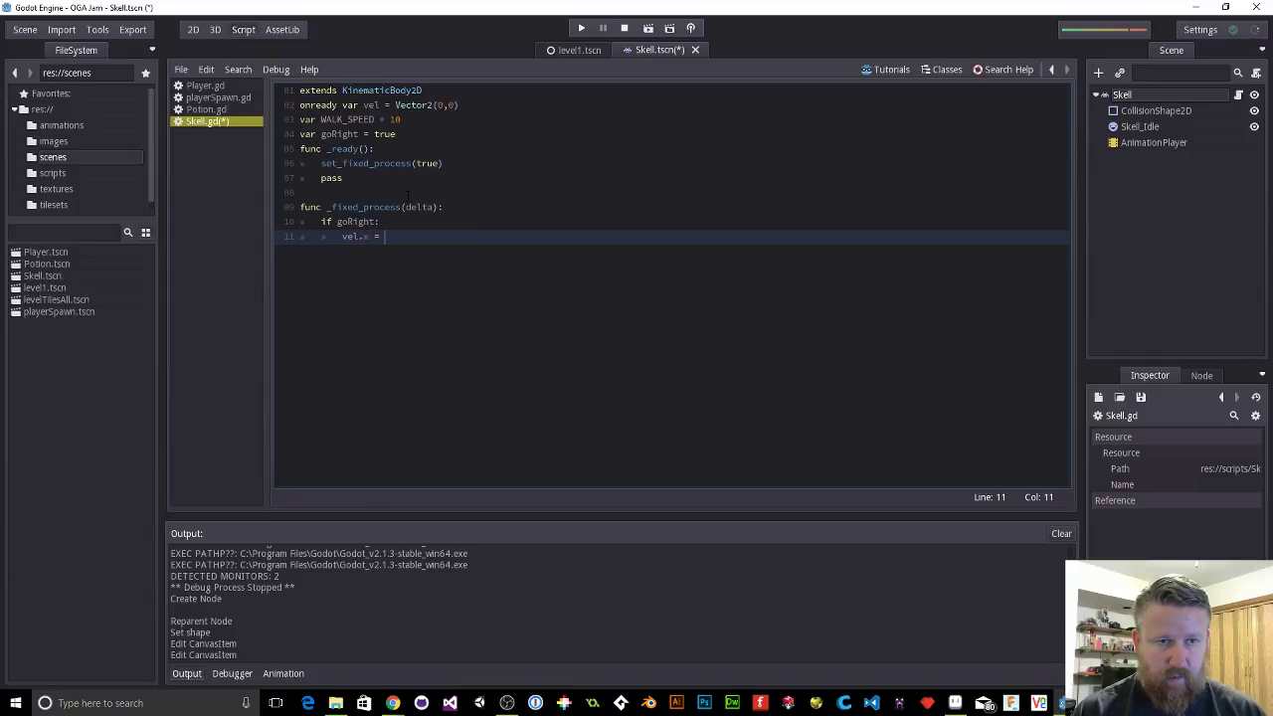
pyautogui.write('WALK')
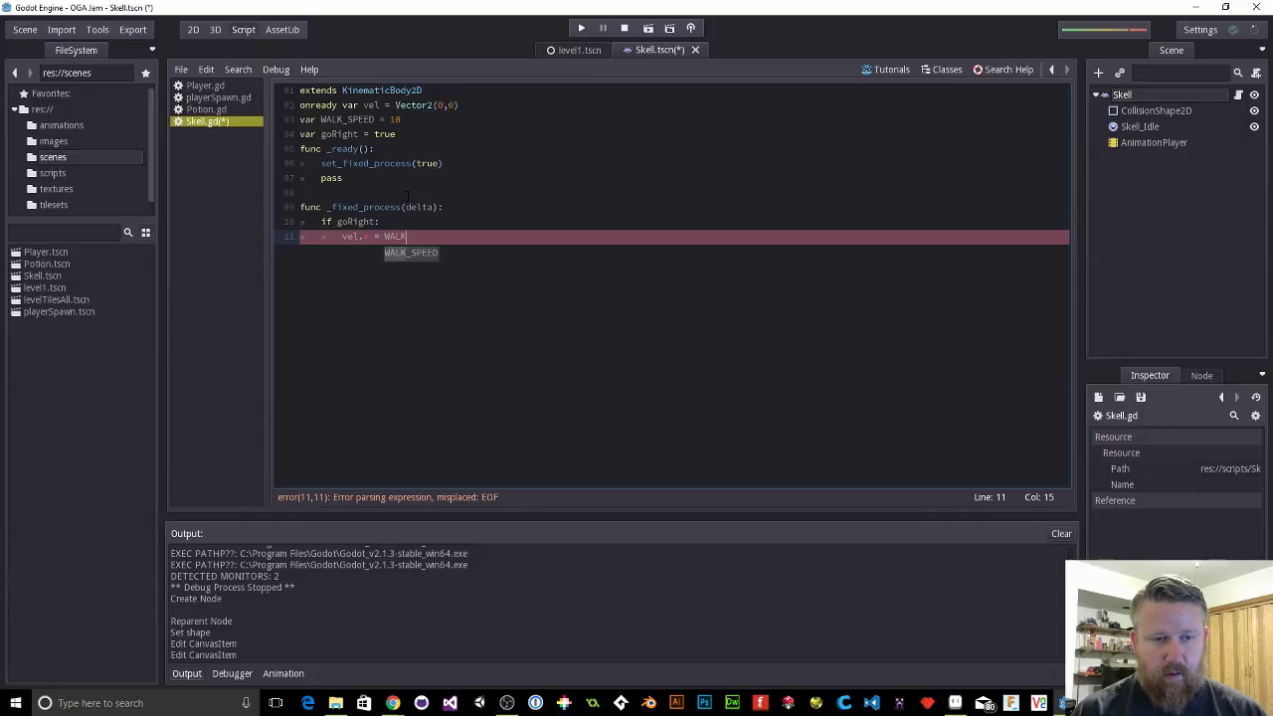
pyautogui.press('Return')
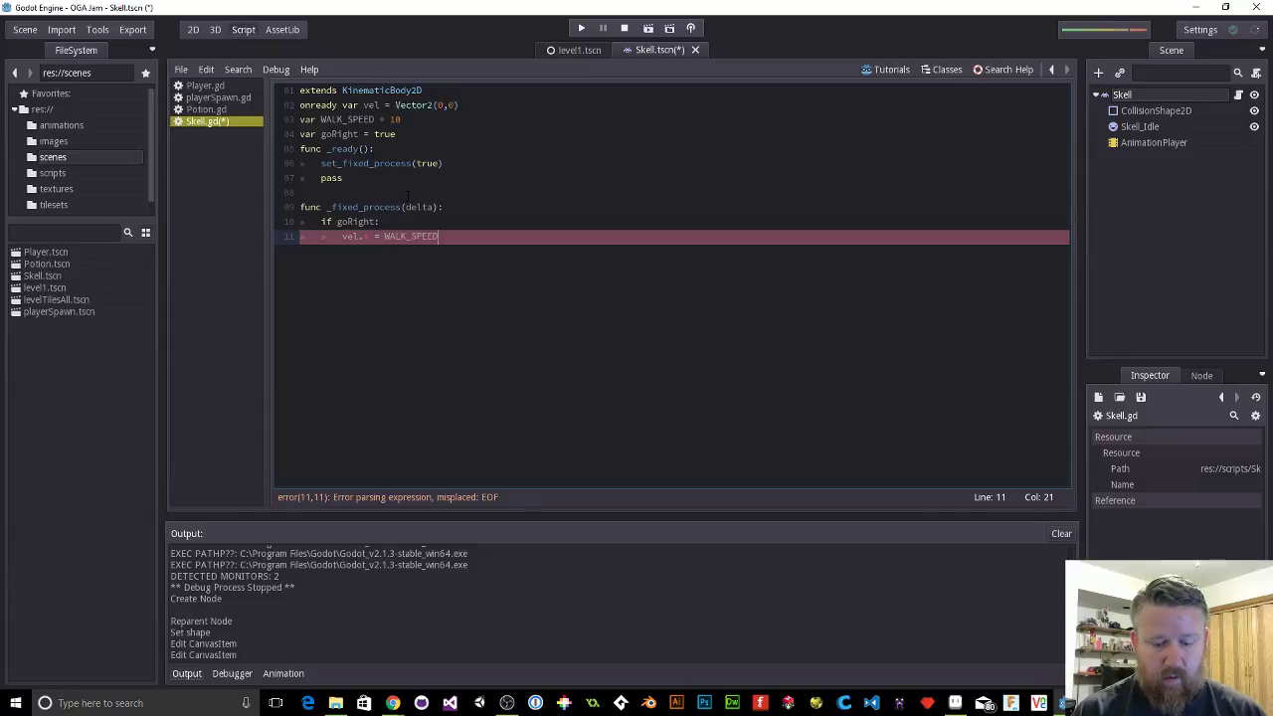
pyautogui.write('* ')
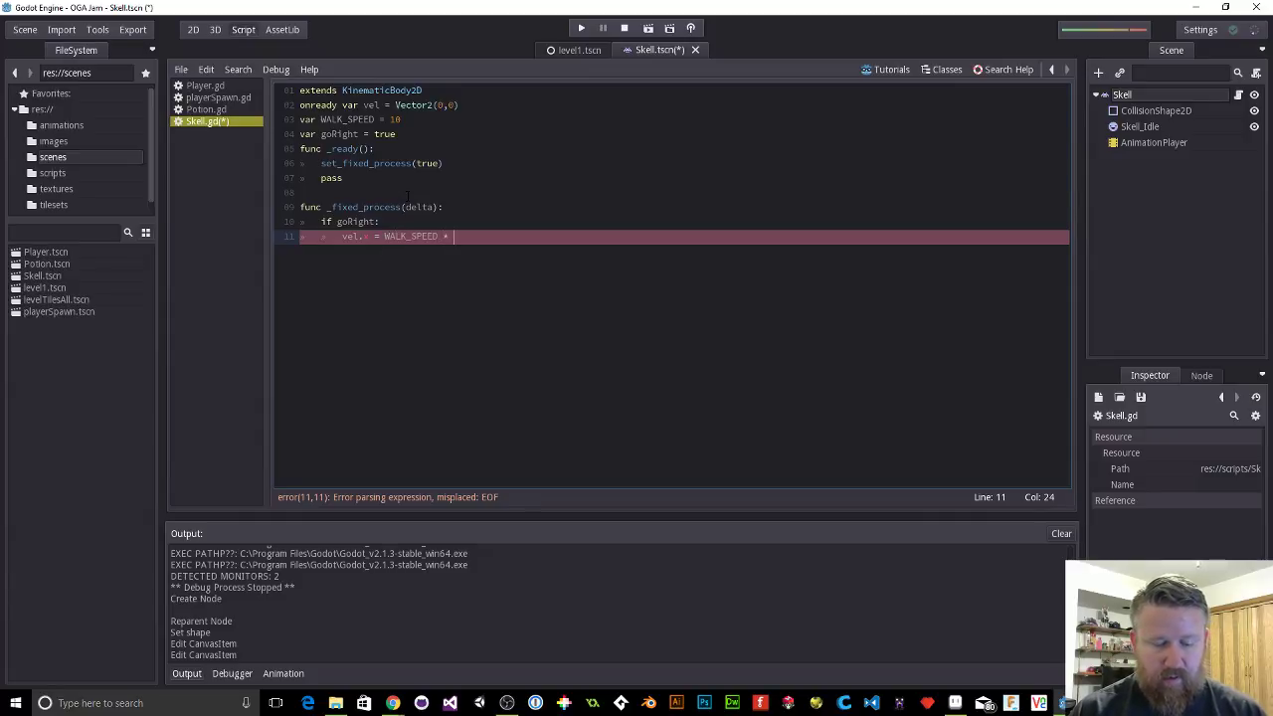
pyautogui.write('delta')
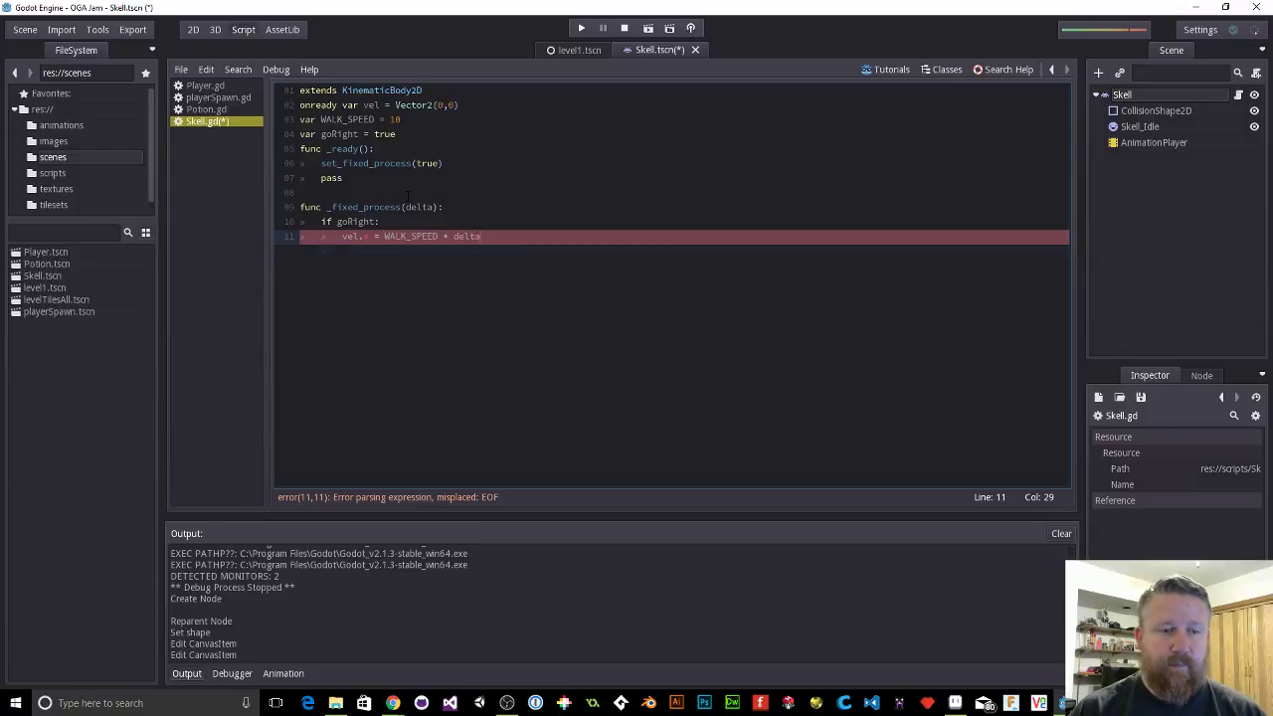
pyautogui.press('Return')
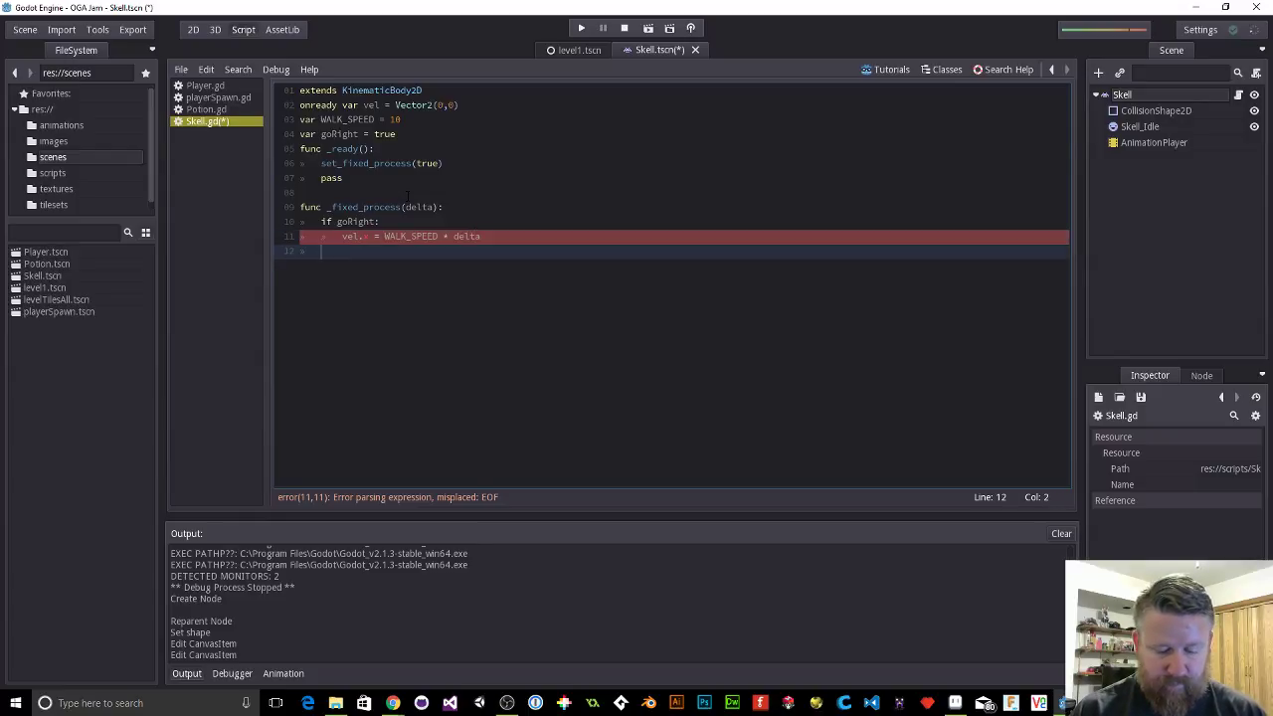
pyautogui.write('move(vel)')
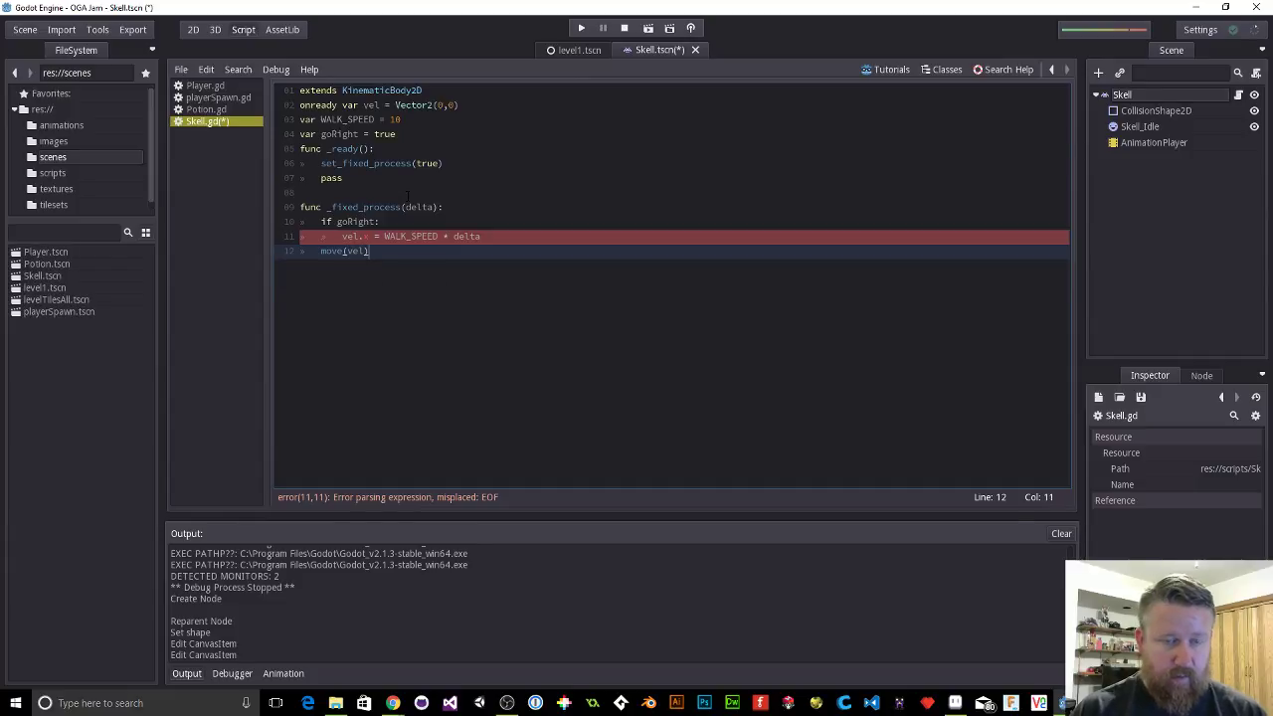
pyautogui.hotkey('ctrl', 's')
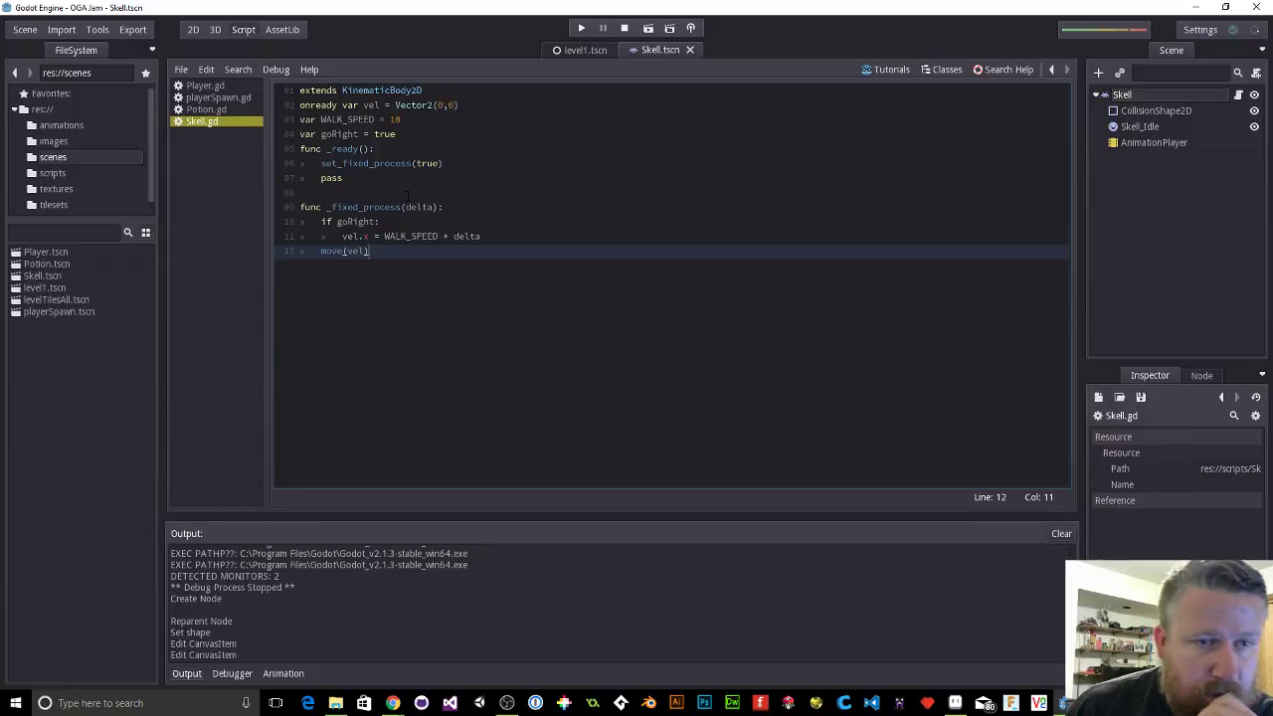
# Step: In the level1 scene's 2D view, move Skell to the floor between the room's left wall and the player, and save
pyautogui.click(581, 51)
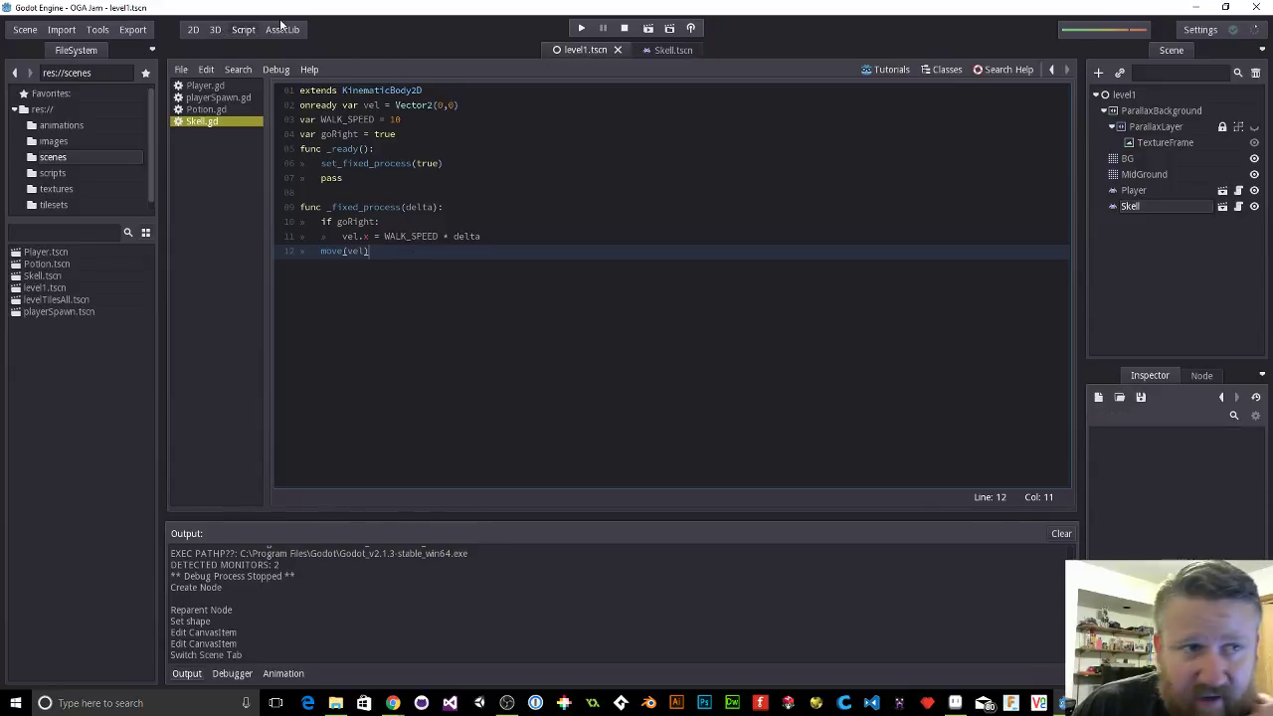
pyautogui.click(193, 30)
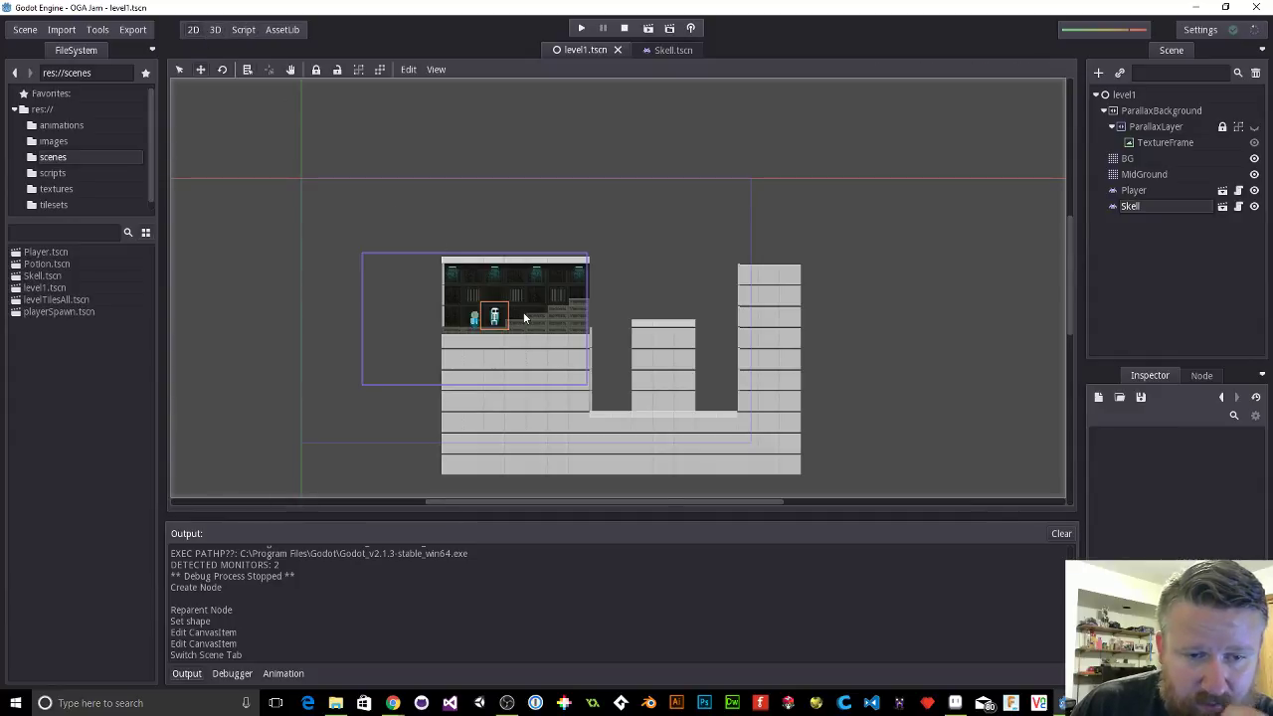
pyautogui.moveTo(488, 321); pyautogui.dragTo(456, 317)
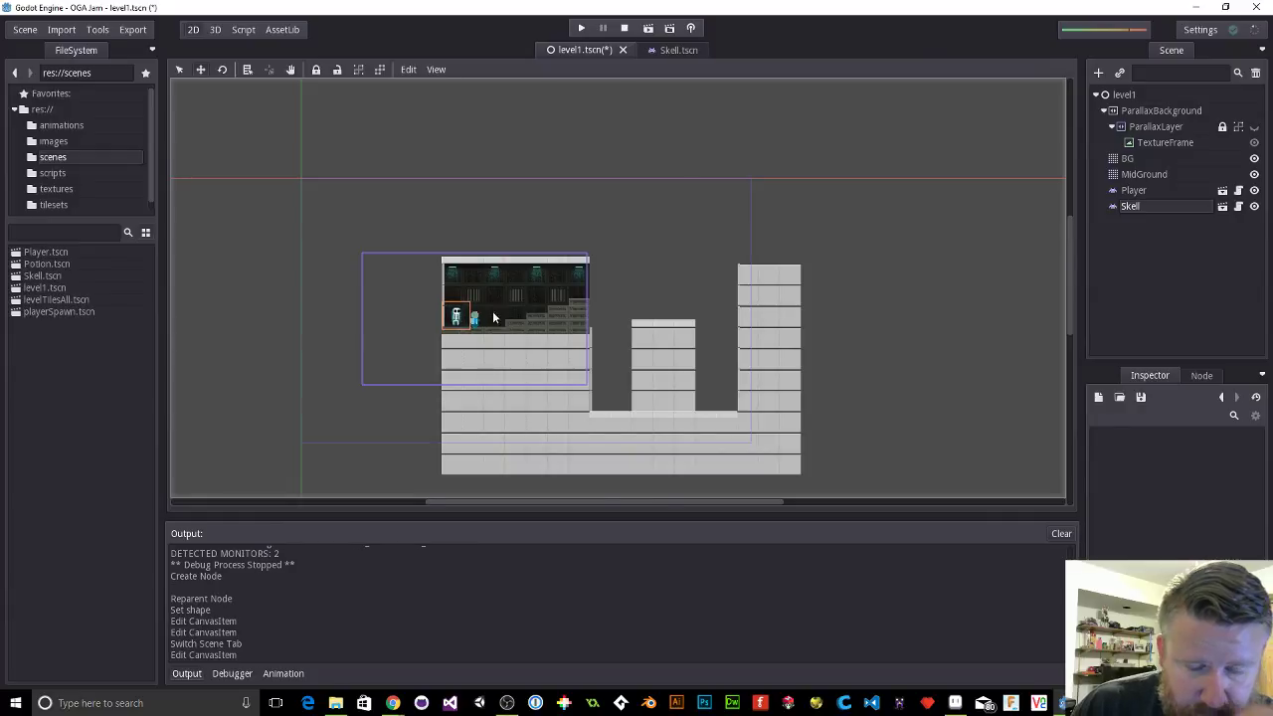
pyautogui.hotkey('ctrl', 's')
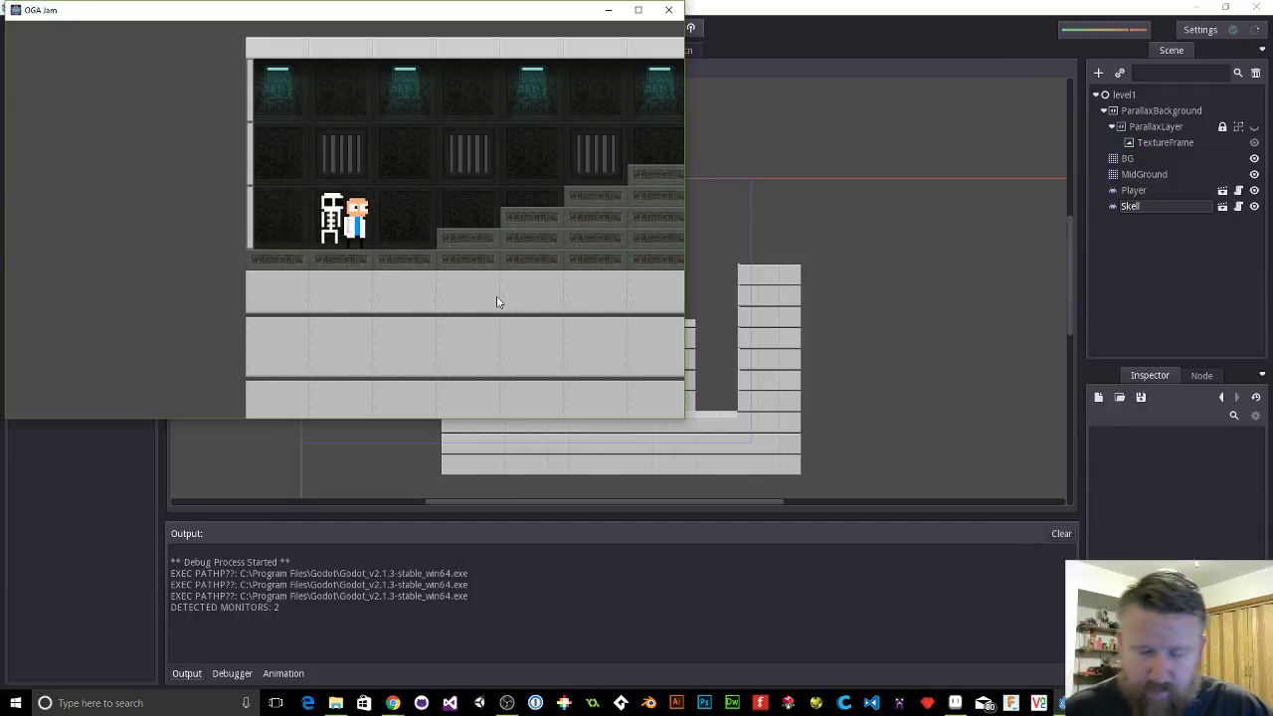
# Step: Play-test the level, walking and jumping the player around the skeleton to check its movement and collisions, and close the game
pyautogui.press('Left')
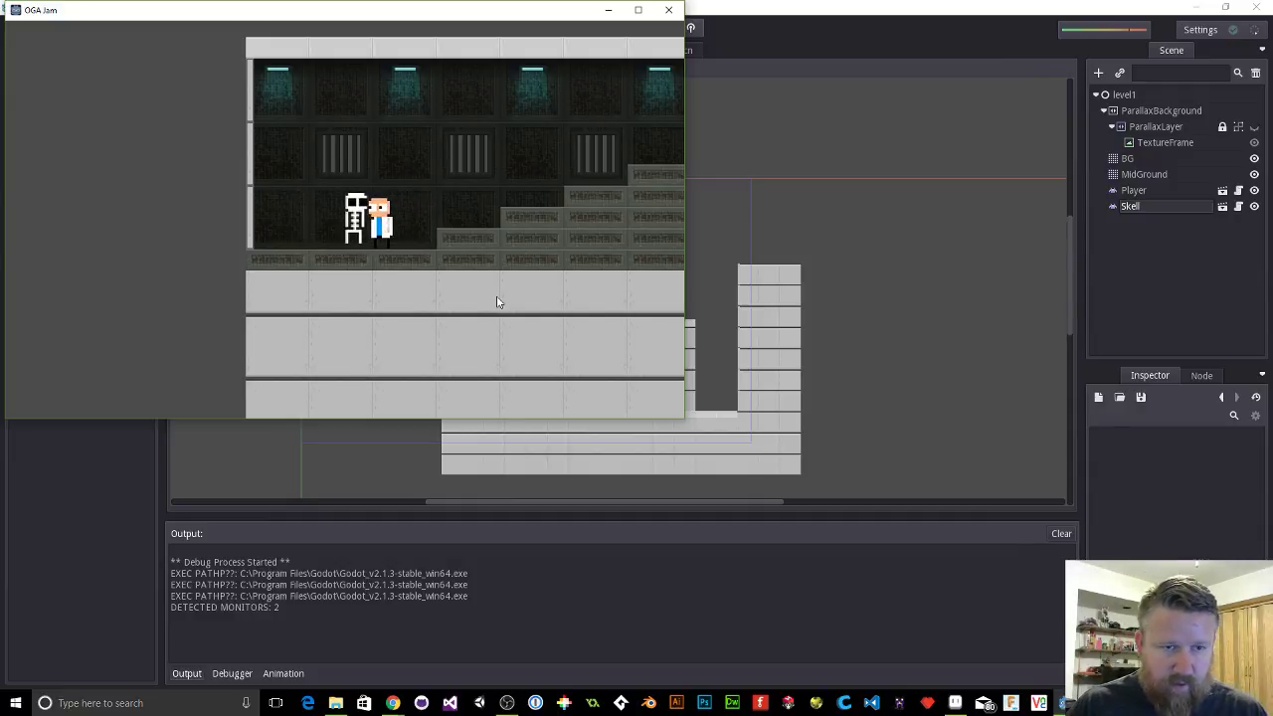
pyautogui.press('Up')
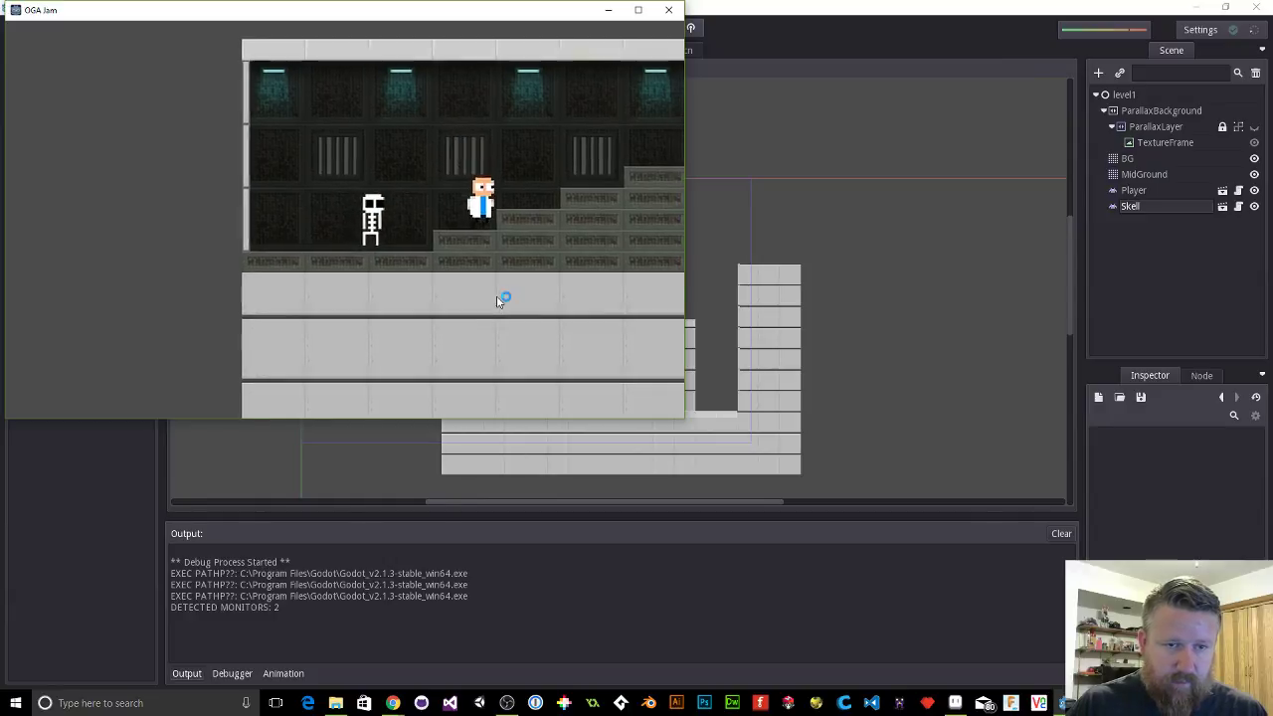
pyautogui.press('Up')
pyautogui.press('Left')
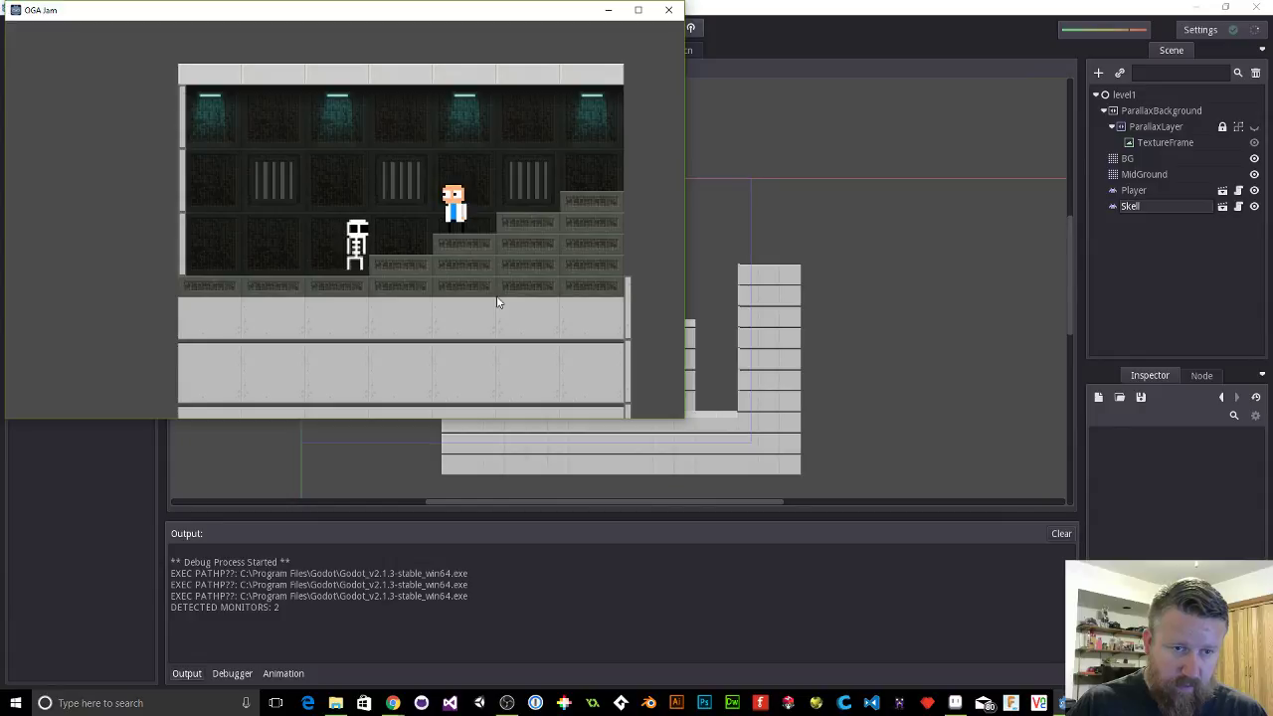
pyautogui.press('Left')
pyautogui.press('Left')
pyautogui.press('Up')
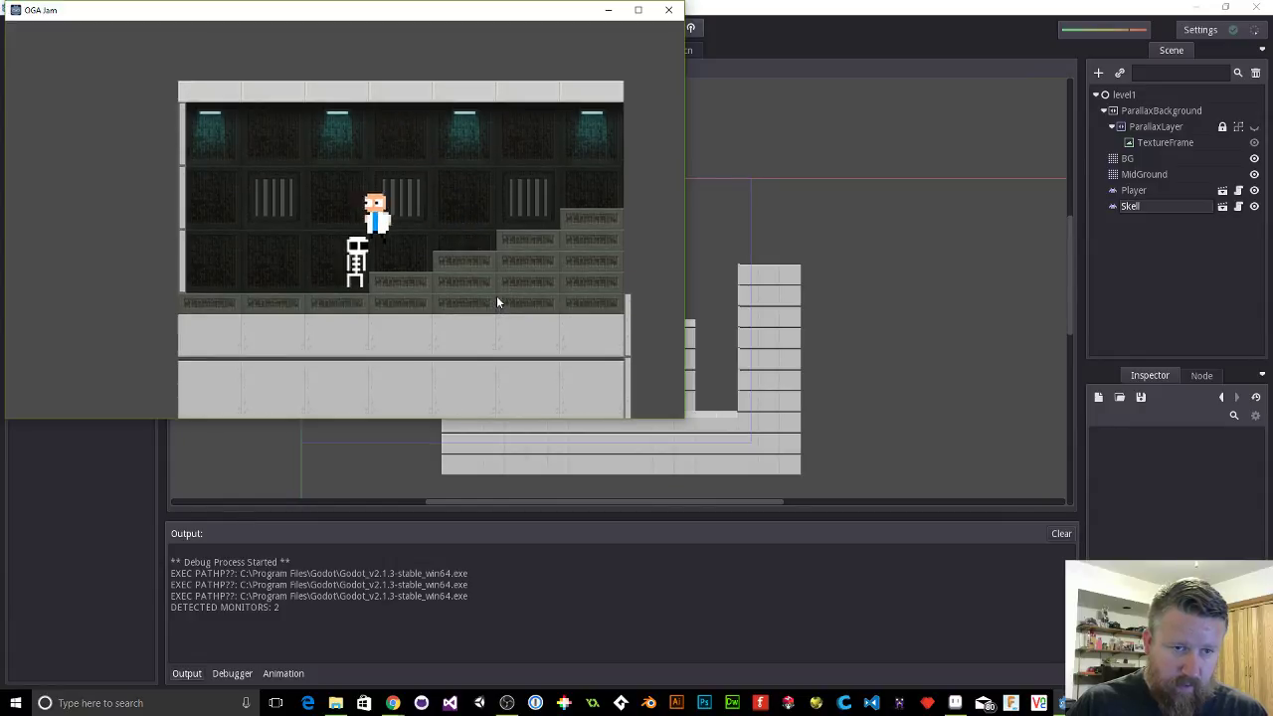
pyautogui.press('Up')
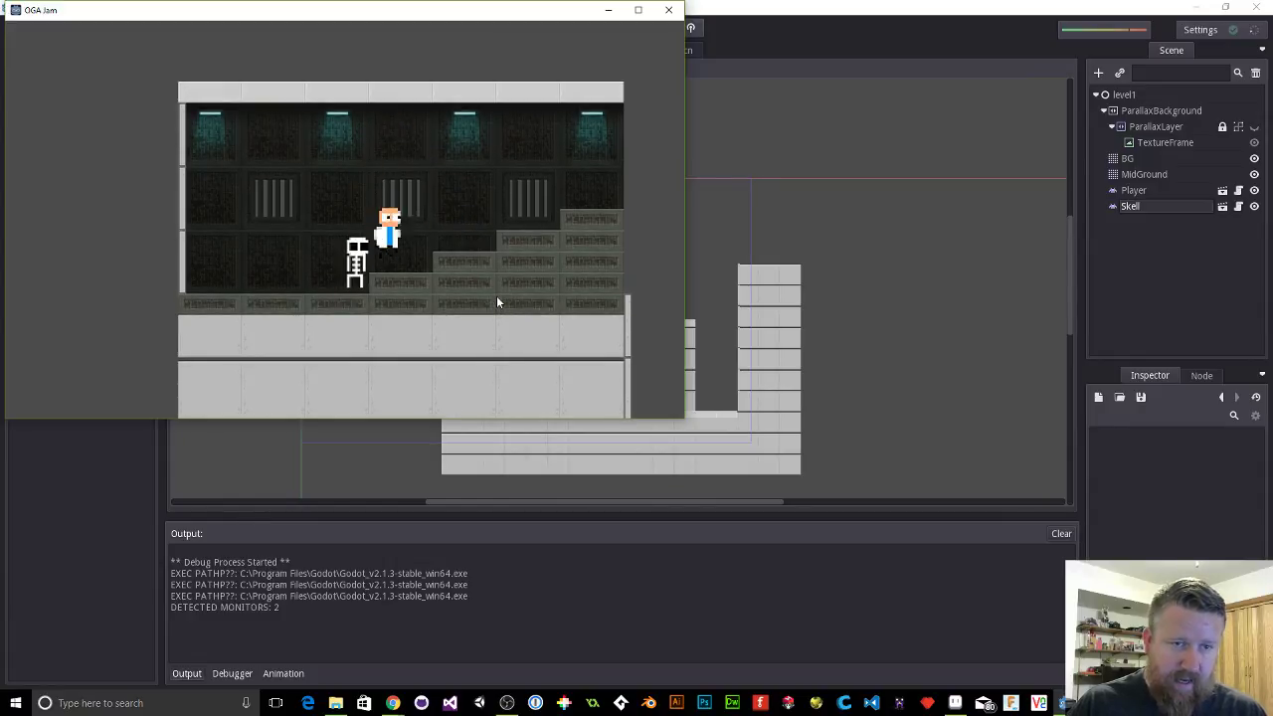
pyautogui.press('Up')
pyautogui.press('Left')
pyautogui.press('Up')
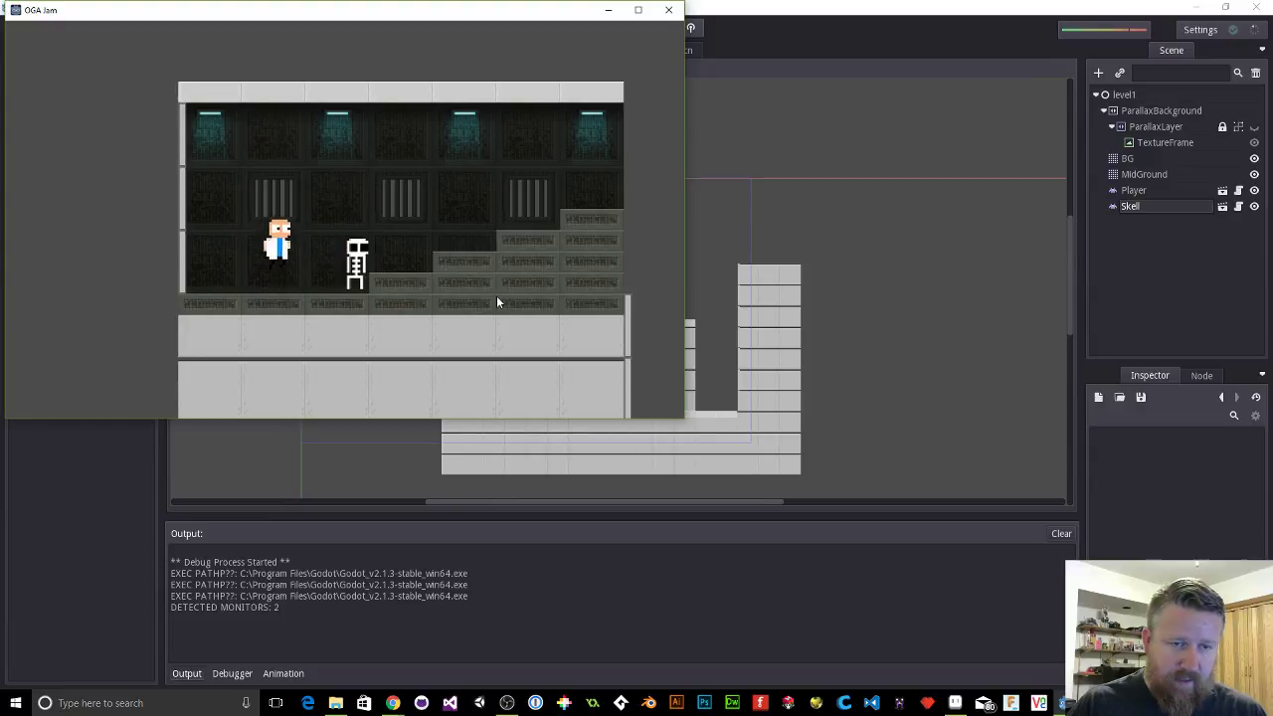
pyautogui.press('Right')
pyautogui.press('Up')
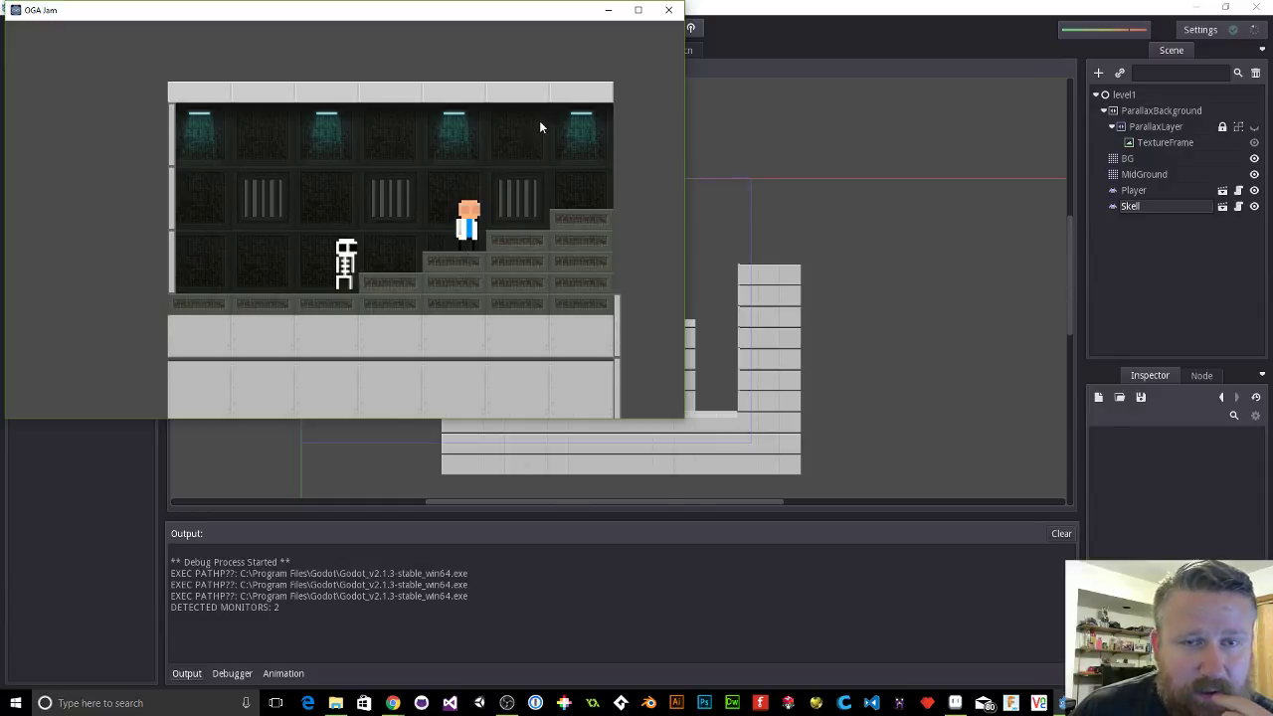
pyautogui.click(668, 12)
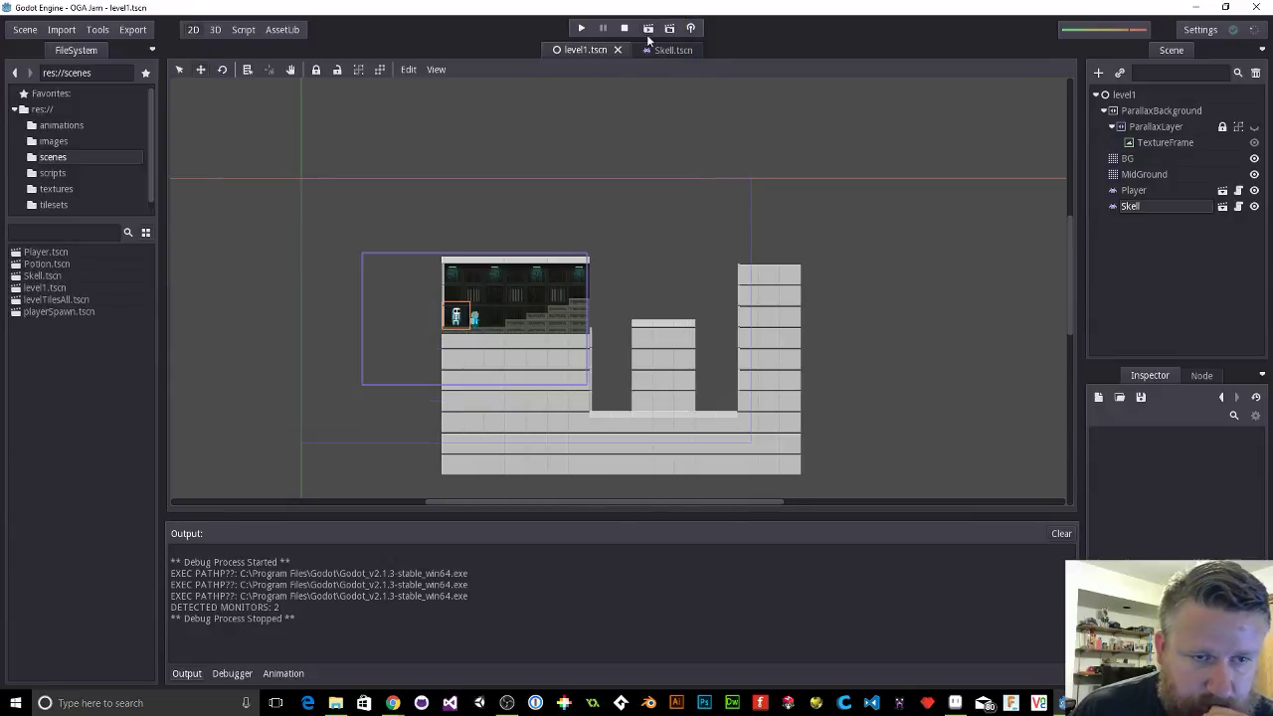
# Step: Add a RayCast2D node as a child of the Skell root in the Skell.tscn scene
pyautogui.click(660, 51)
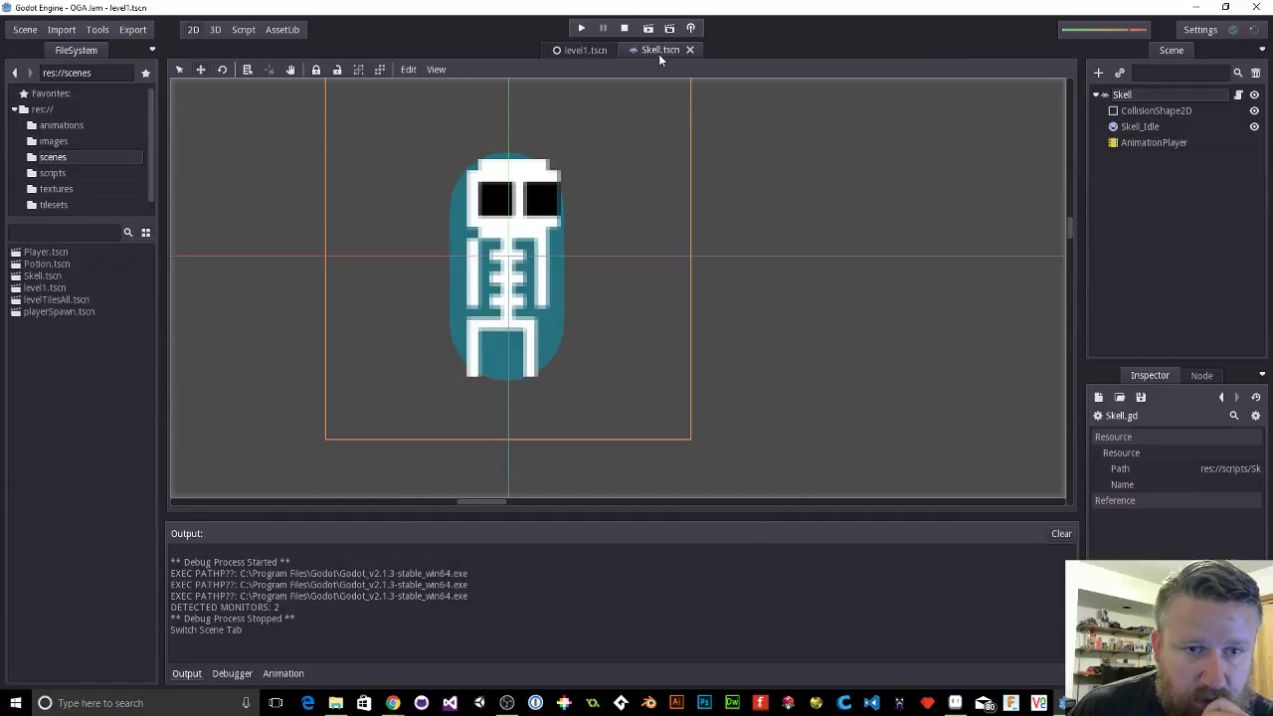
pyautogui.click(1106, 96)
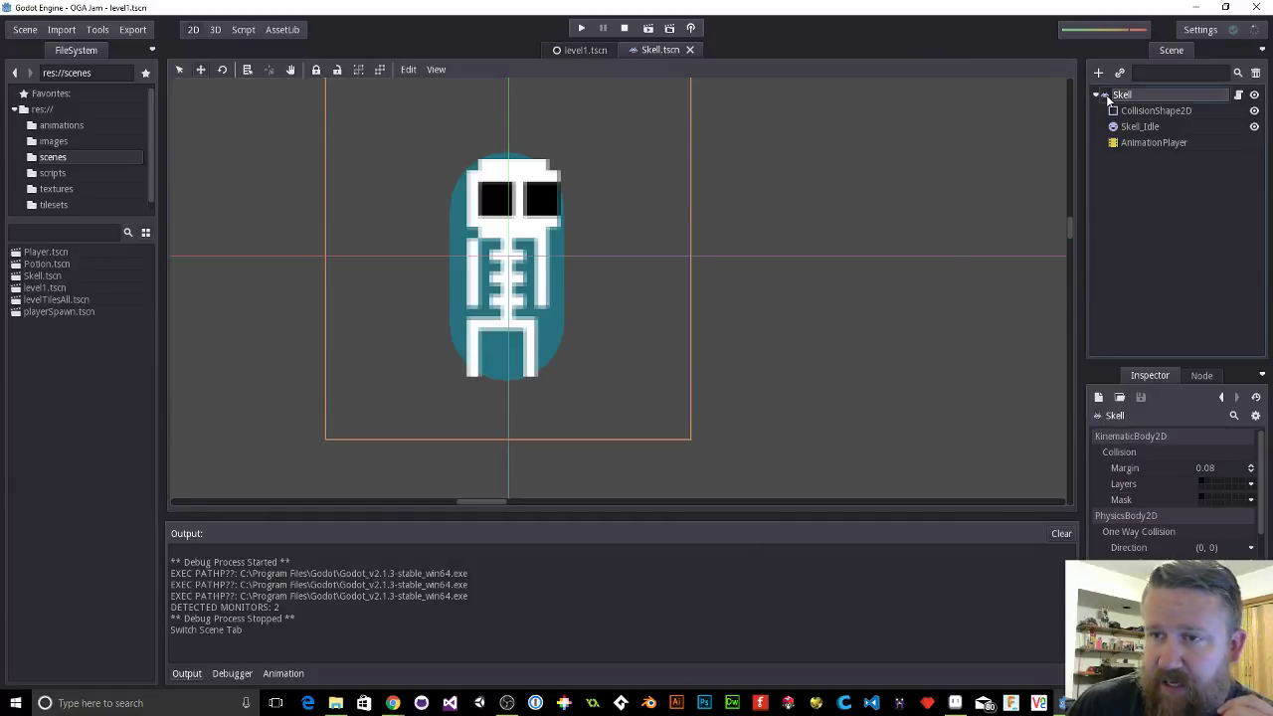
pyautogui.hotkey('ctrl', 'a')
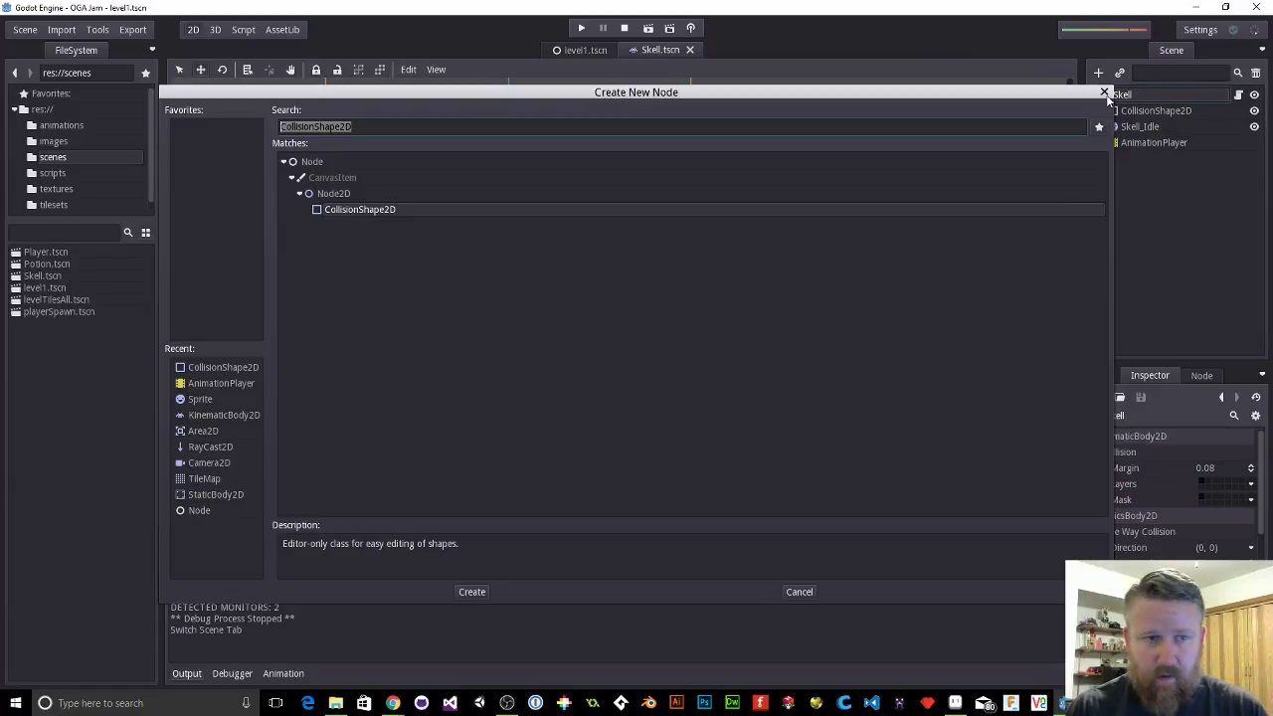
pyautogui.write('ra')
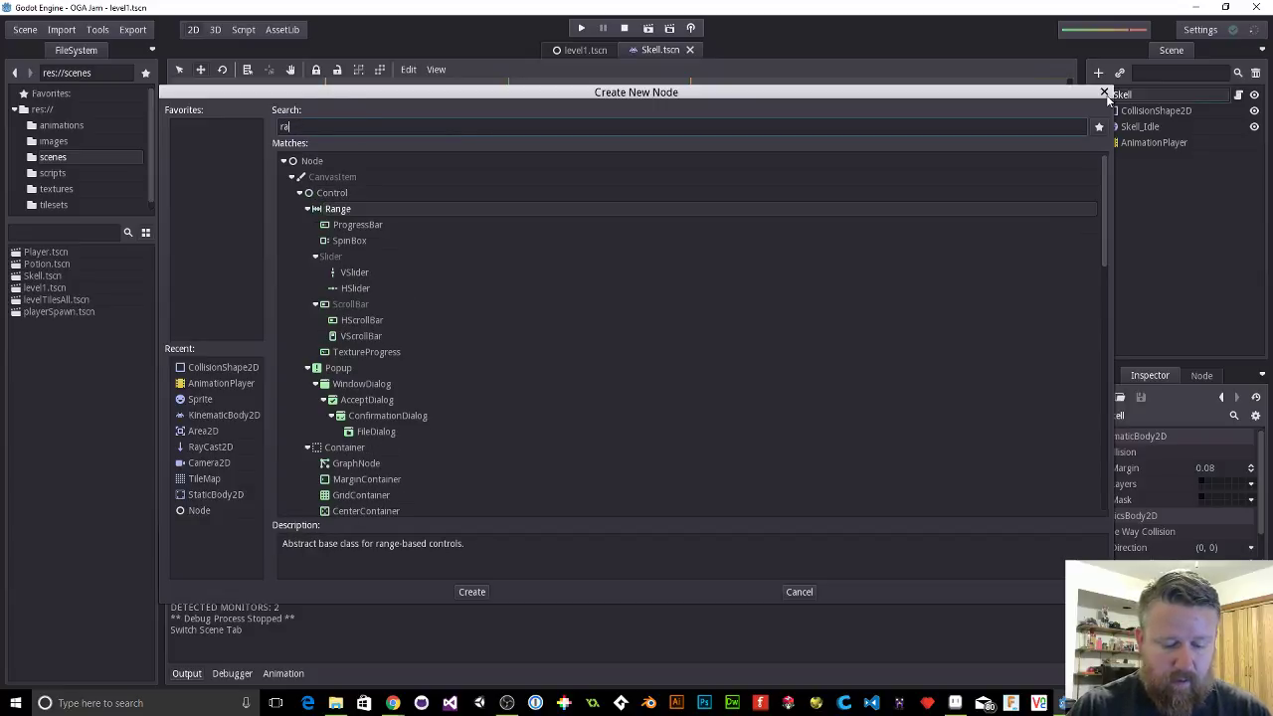
pyautogui.write('yca')
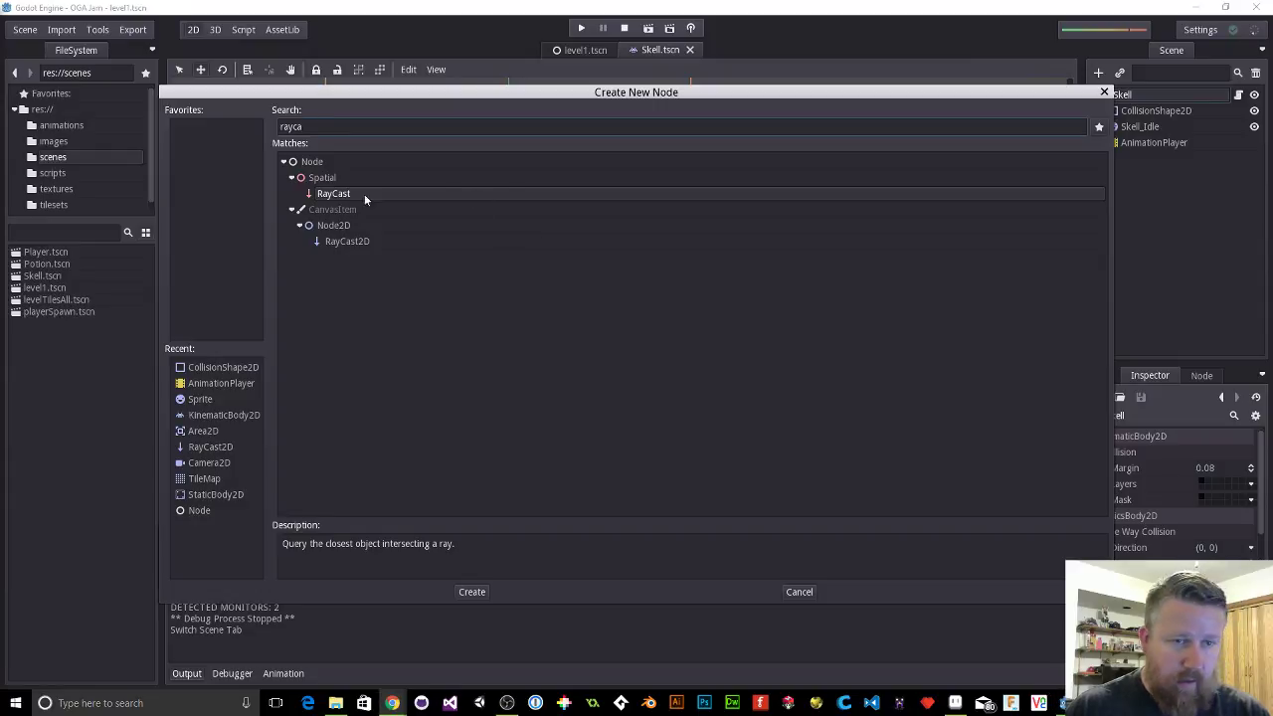
pyautogui.click(333, 240)
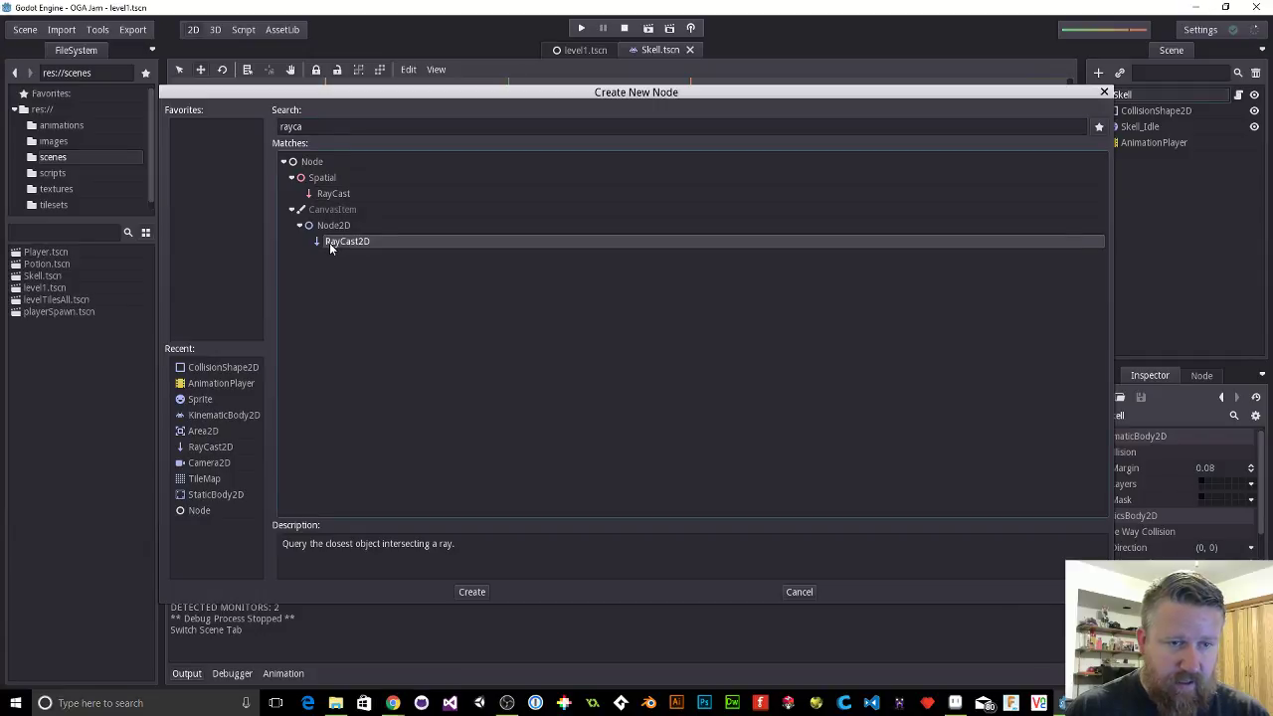
pyautogui.doubleClick(320, 241)
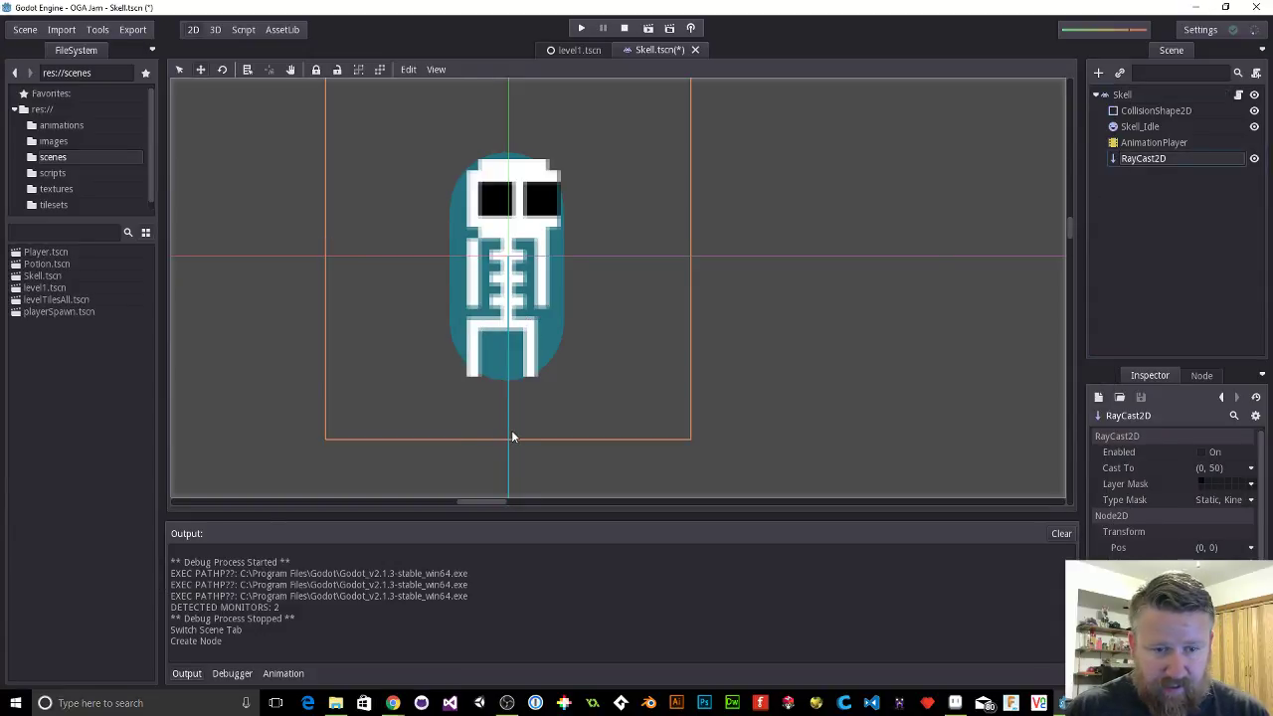
# Step: Move the RayCast2D to the right of the skeleton, at about x = 32, and set its Cast To vector to (5, 0)
pyautogui.moveTo(512, 436); pyautogui.dragTo(694, 339)
pyautogui.click(1210, 469)
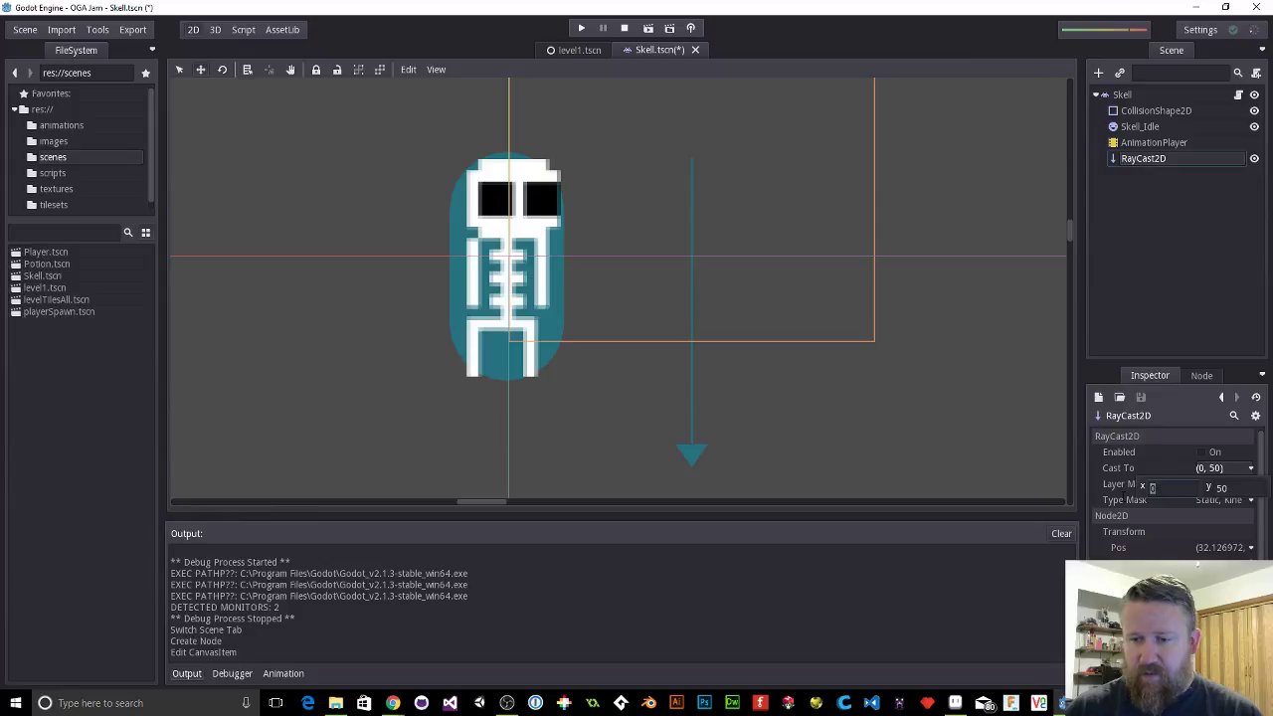
pyautogui.write('5')
pyautogui.press('Tab')
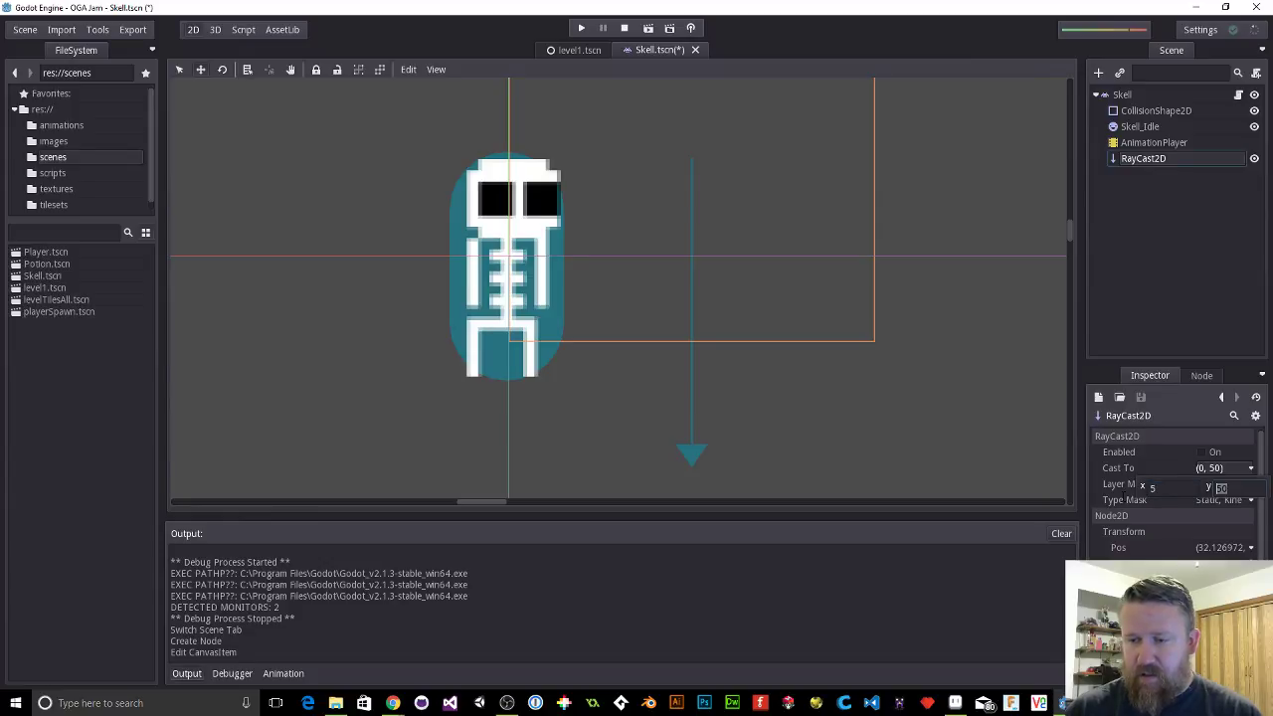
pyautogui.write('0')
pyautogui.press('Return')
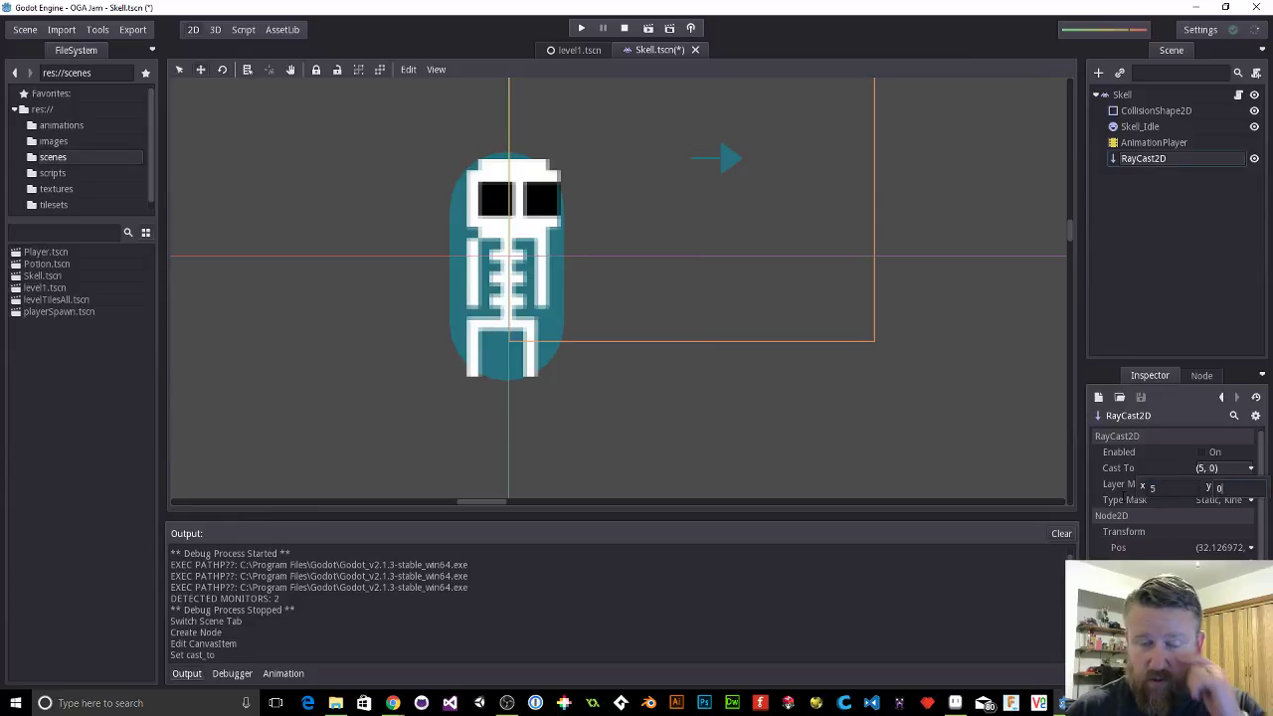
# Step: Move the RayCast2D to the skeleton's lower right edge, at about x = 6, and rename the node rayWall
pyautogui.click(725, 162)
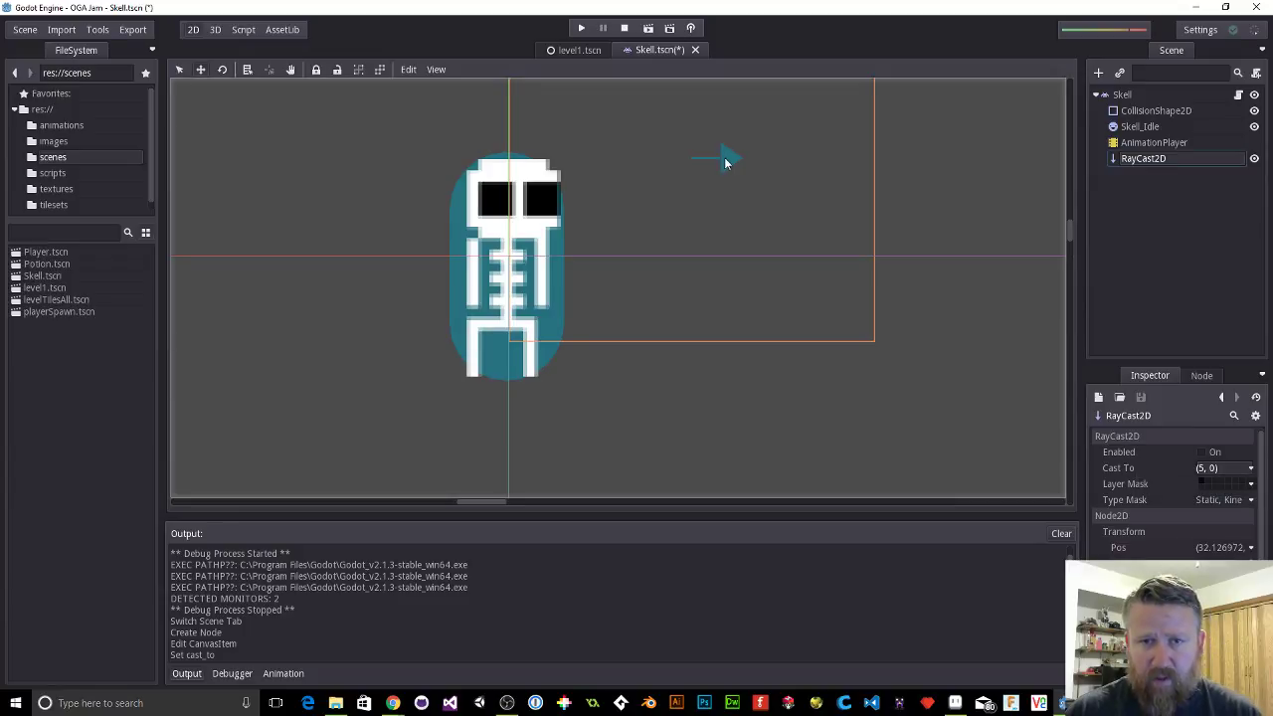
pyautogui.moveTo(726, 162); pyautogui.dragTo(584, 358)
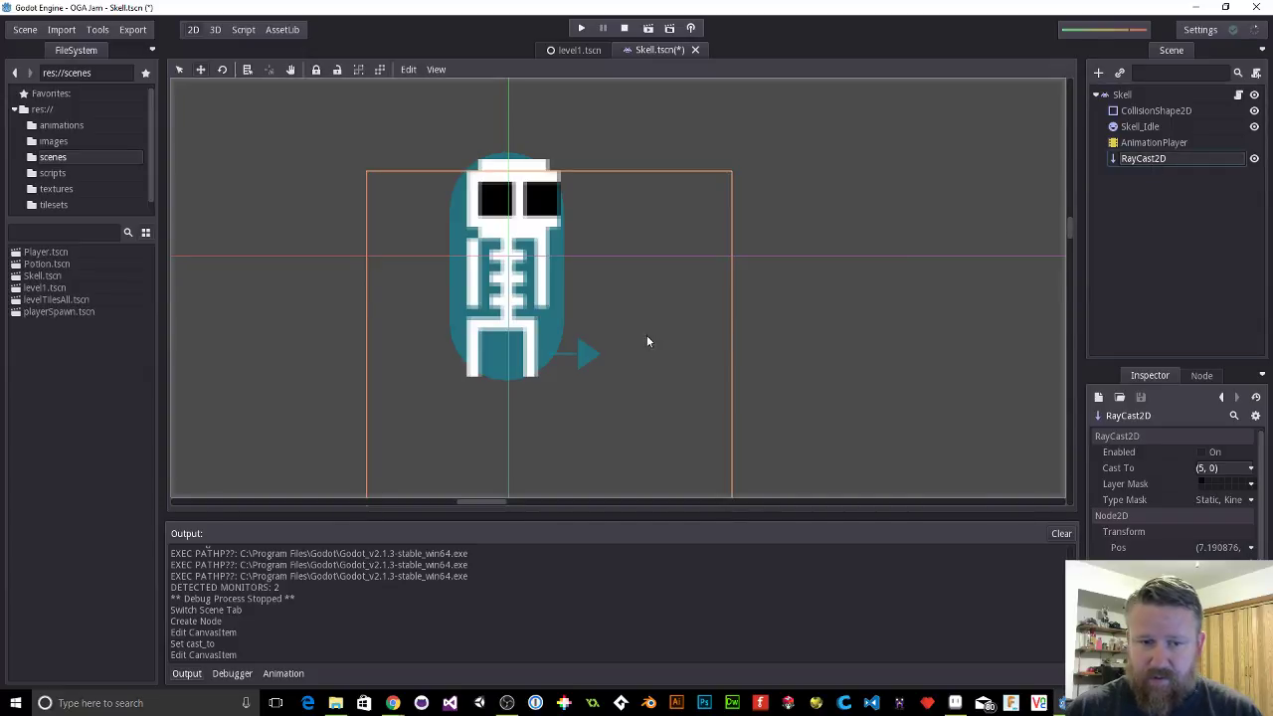
pyautogui.moveTo(579, 356); pyautogui.dragTo(572, 352)
pyautogui.doubleClick(1178, 159)
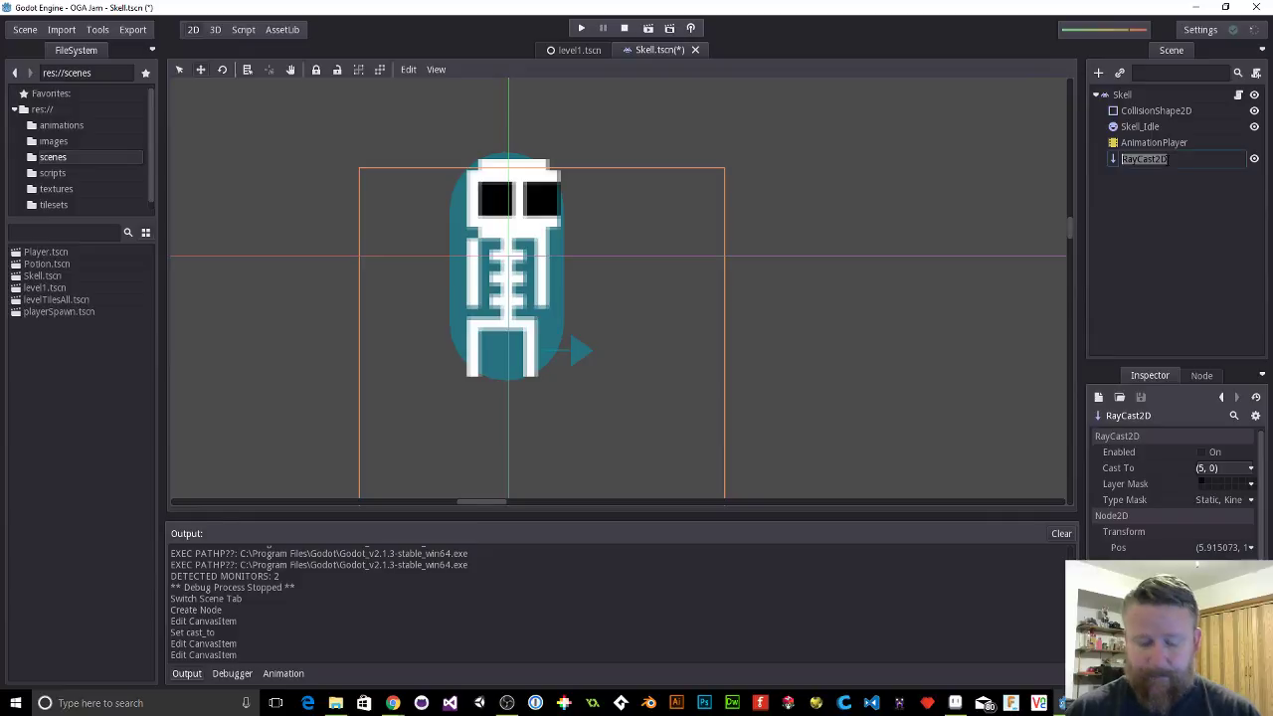
pyautogui.write('rayWall')
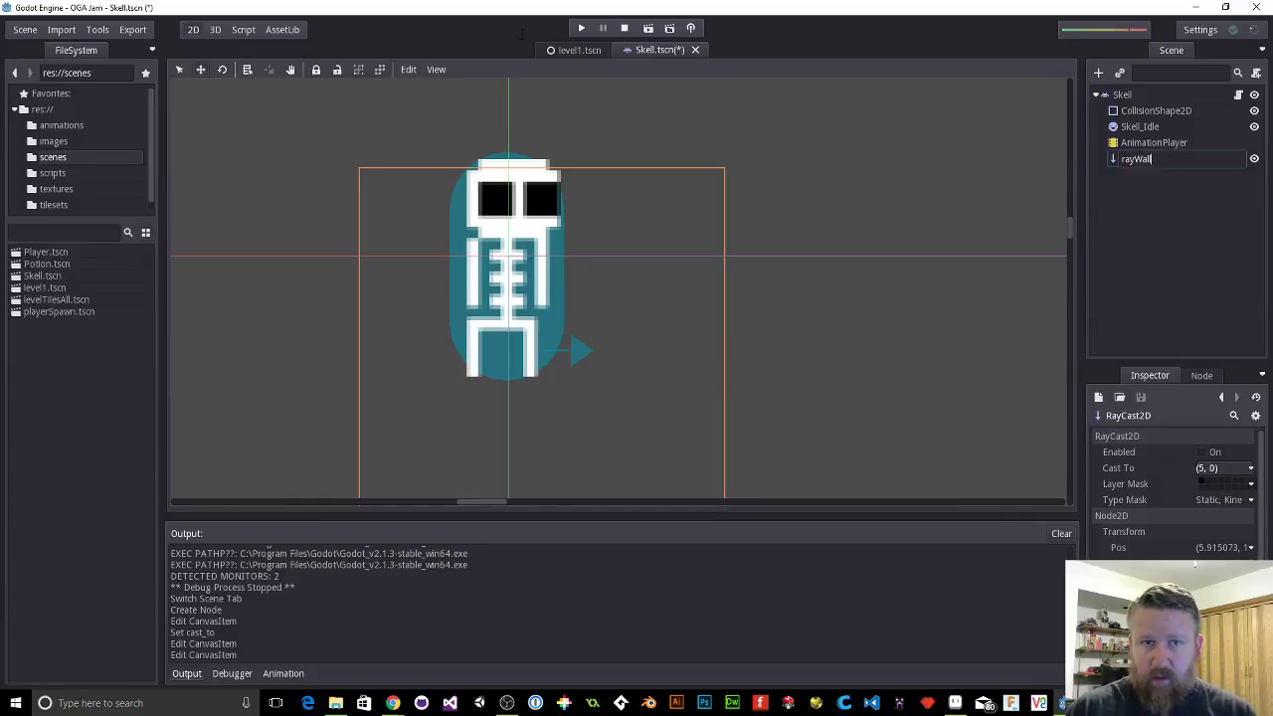
pyautogui.press('Return')
# Step: In the Skell.gd script, insert one blank line after the vel declaration and one before the _ready function
pyautogui.click(243, 29)
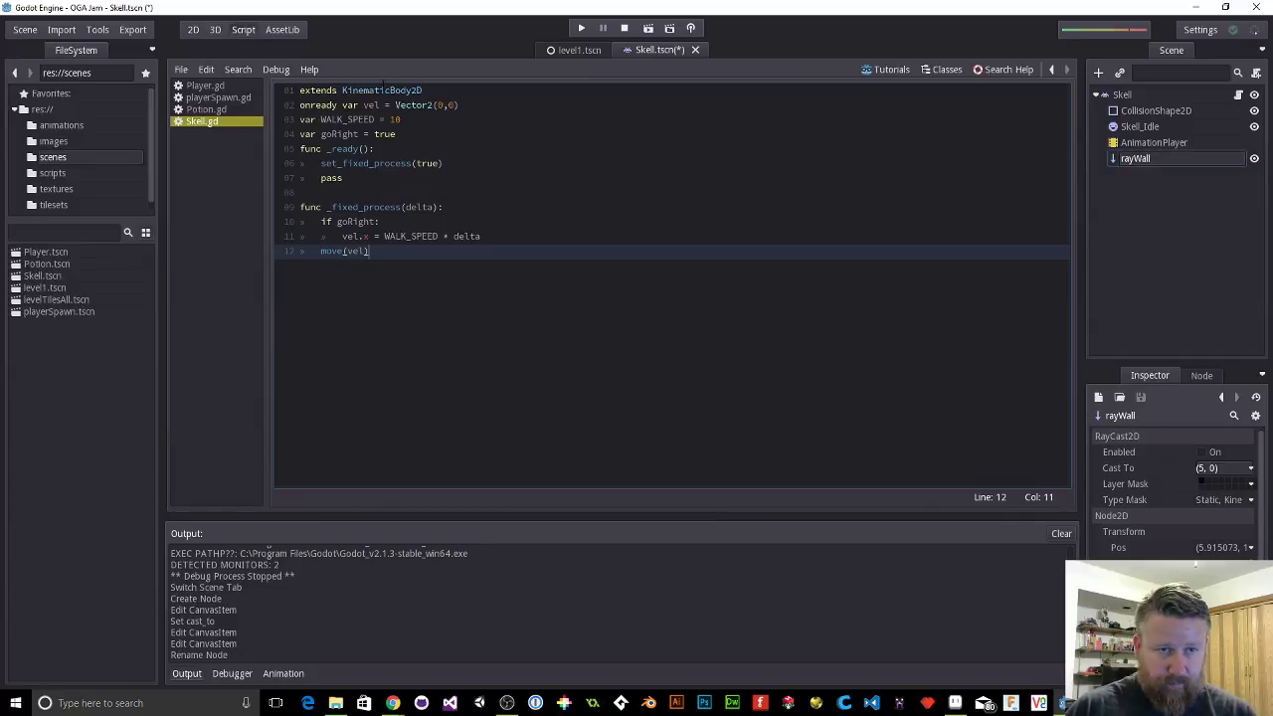
pyautogui.click(481, 106)
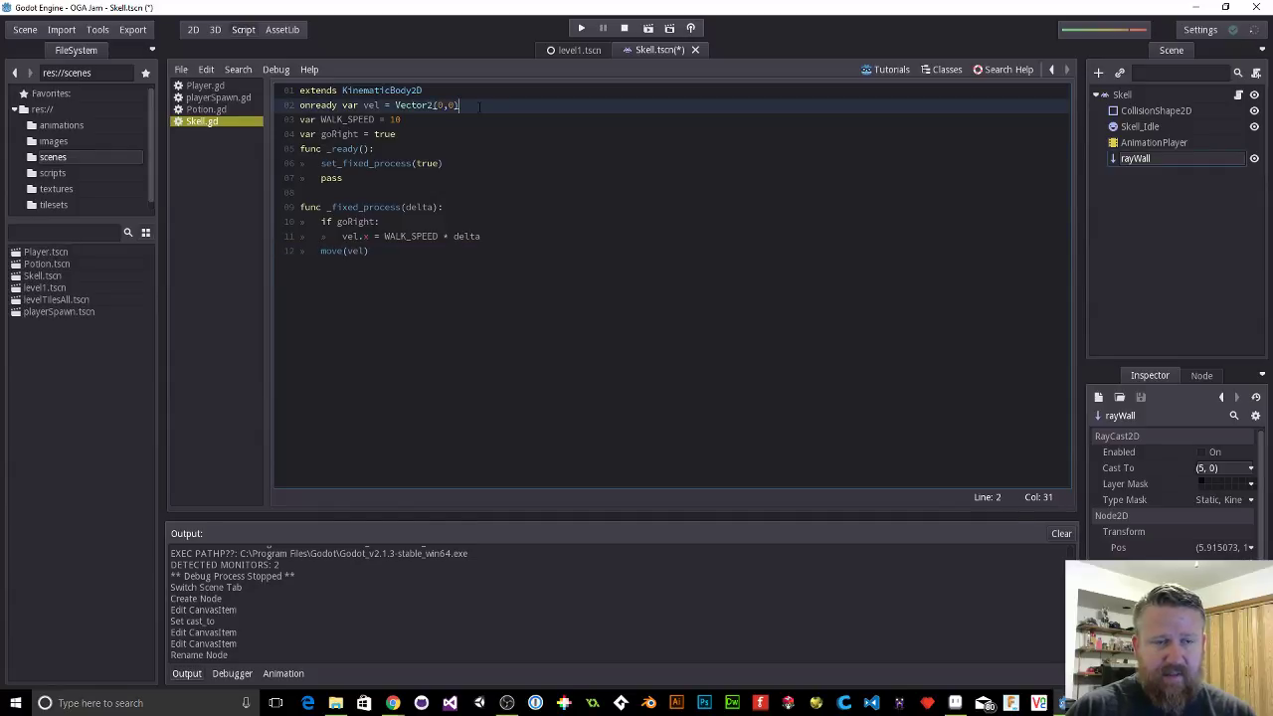
pyautogui.press('Return')
pyautogui.press('Return')
pyautogui.press('Down')
pyautogui.press('Down')
pyautogui.press('Down')
pyautogui.press('Return')
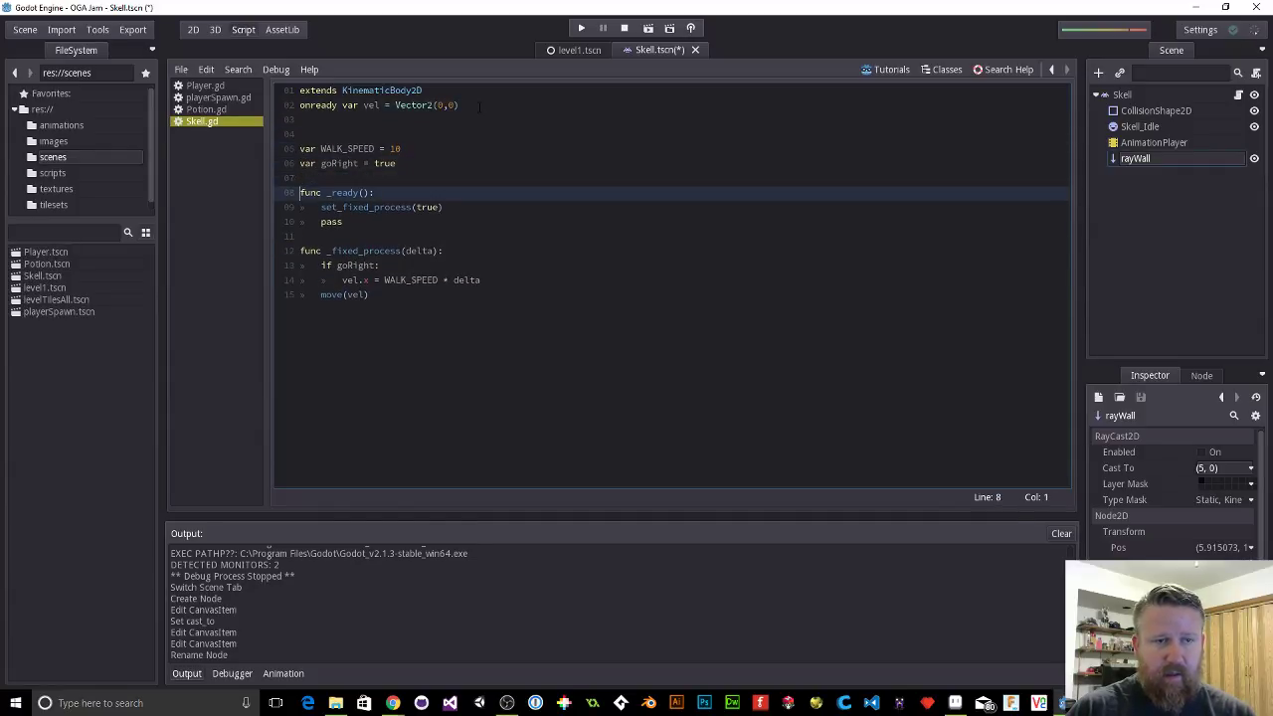
pyautogui.press('Up')
pyautogui.press('Up')
pyautogui.press('Up')
pyautogui.press('Up')
pyautogui.press('BackSpace')
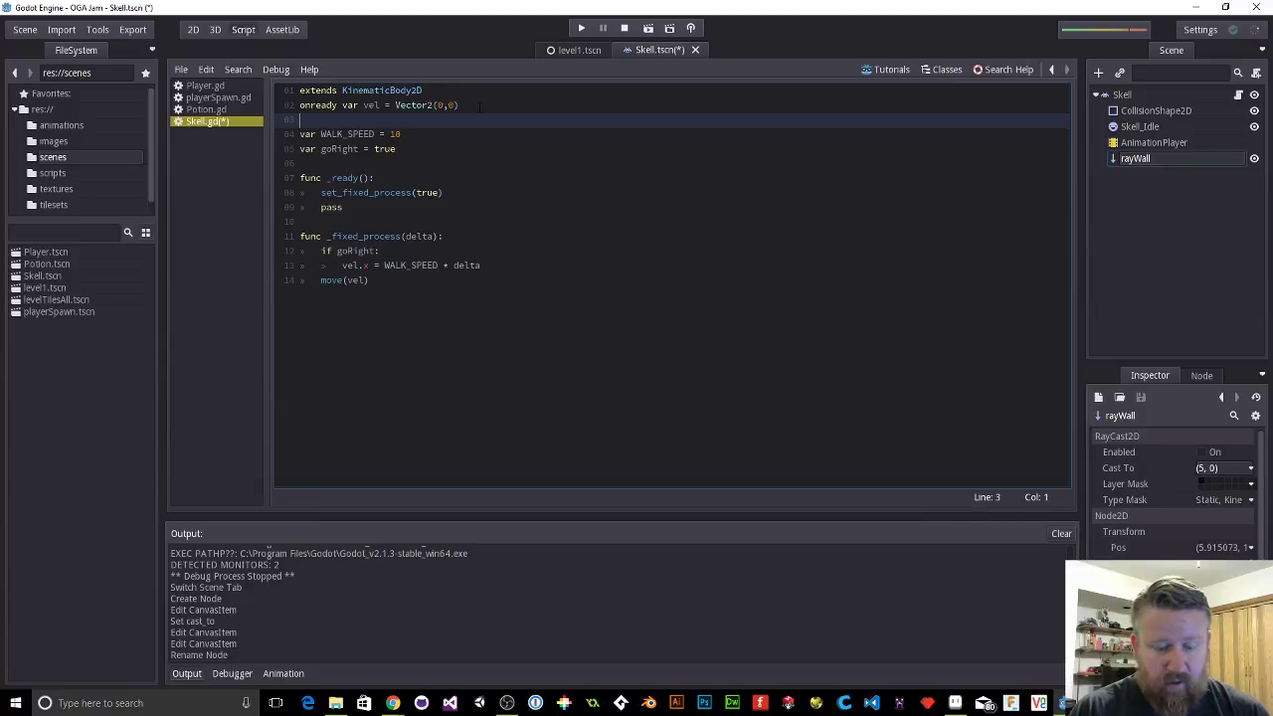
# Step: On the blank line below vel, start declaring an onready variable rayWall assigned from a get_node( call
pyautogui.write('onready')
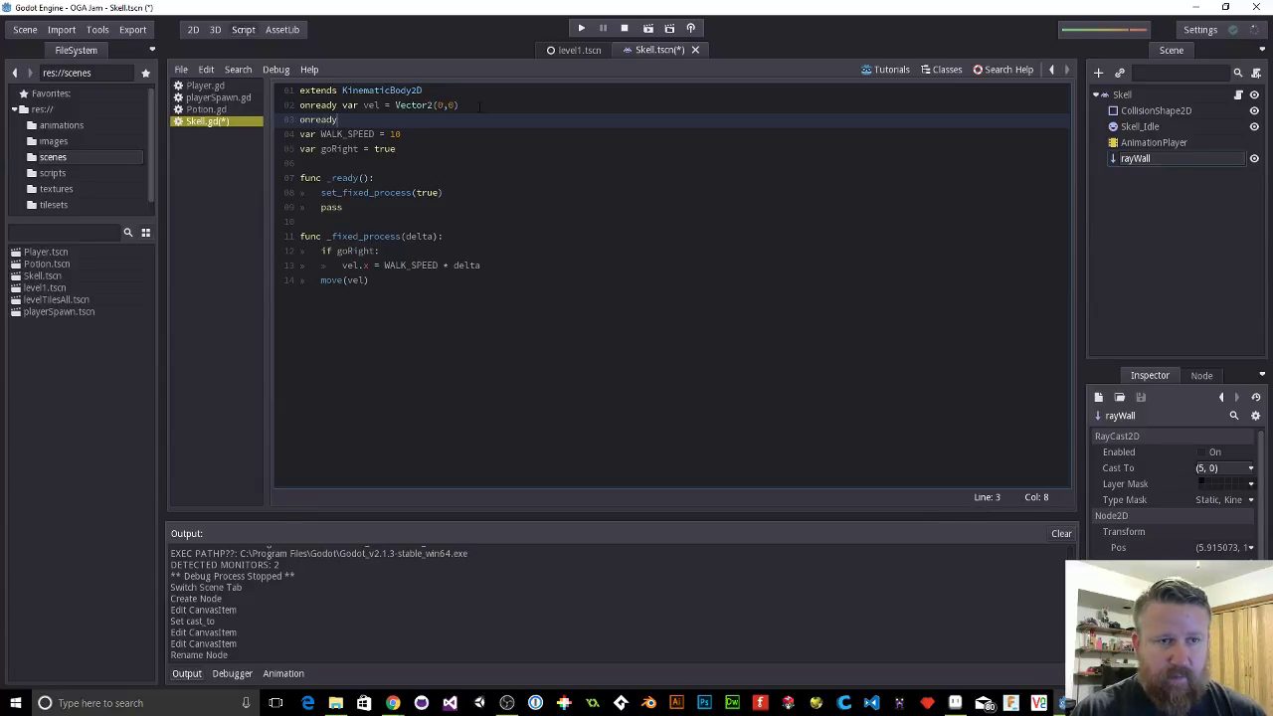
pyautogui.write(' var ')
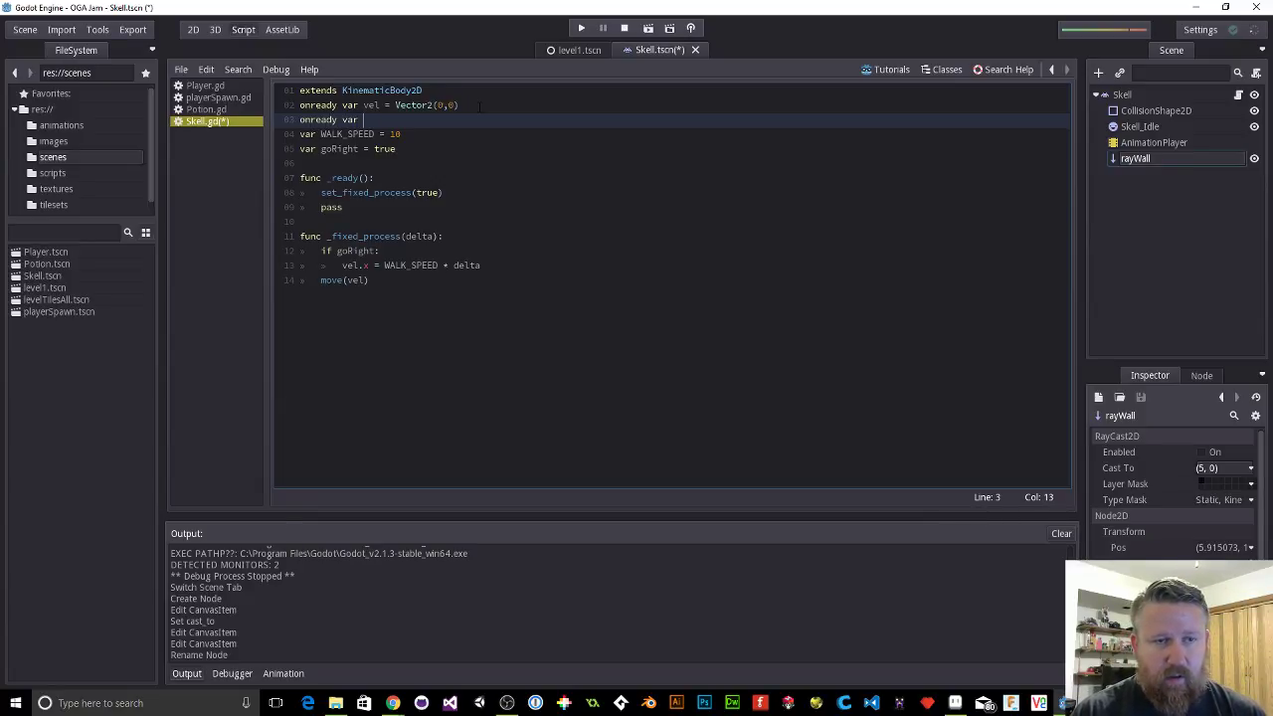
pyautogui.write('rayWall')
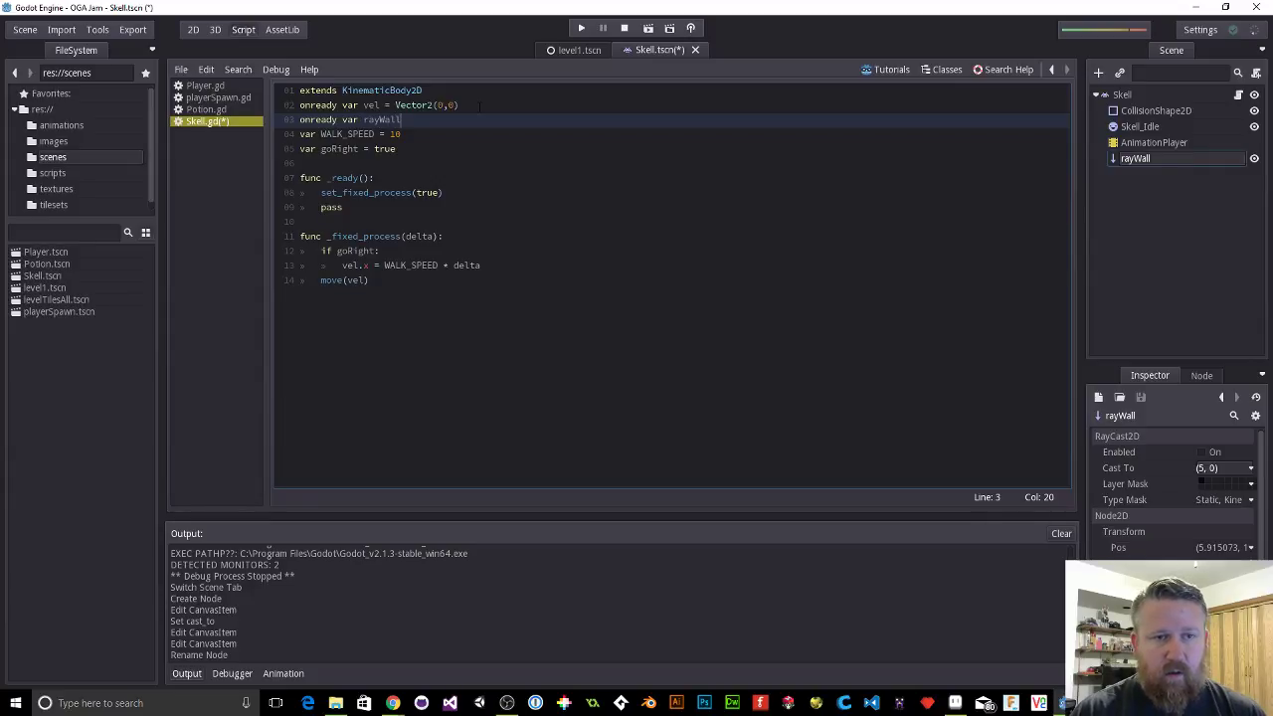
pyautogui.write(' =')
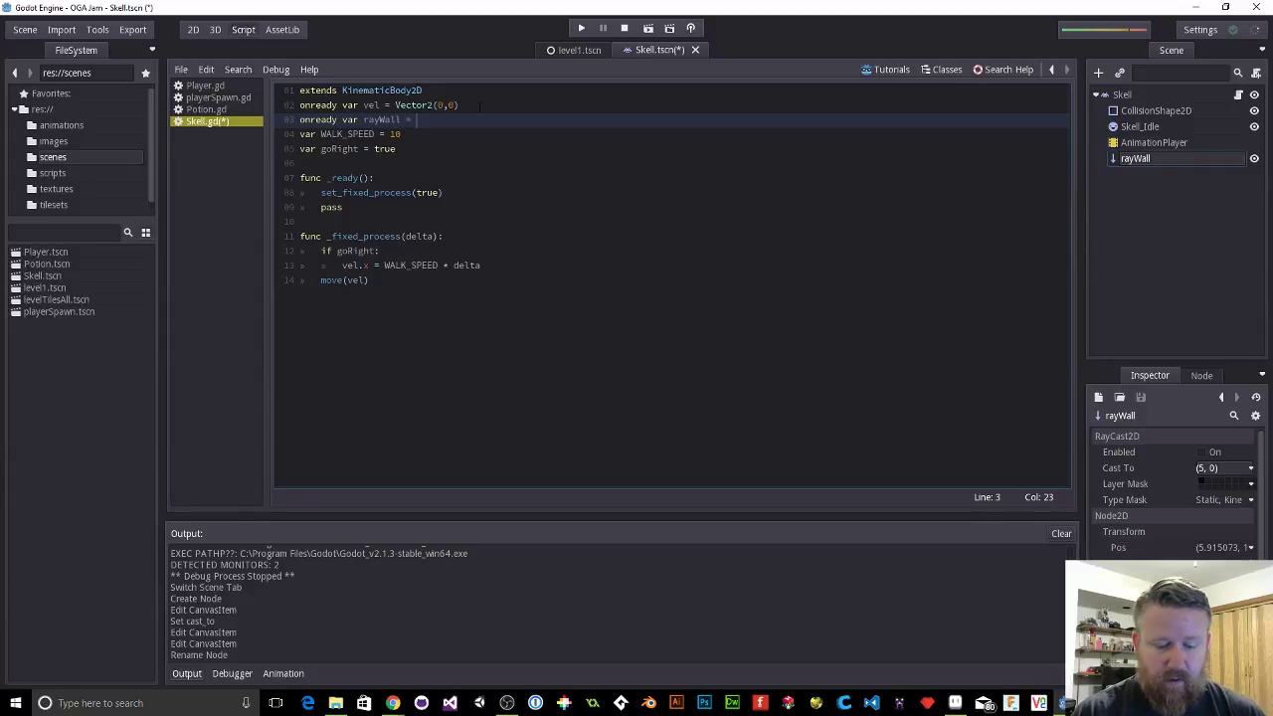
pyautogui.write(' get_nod')
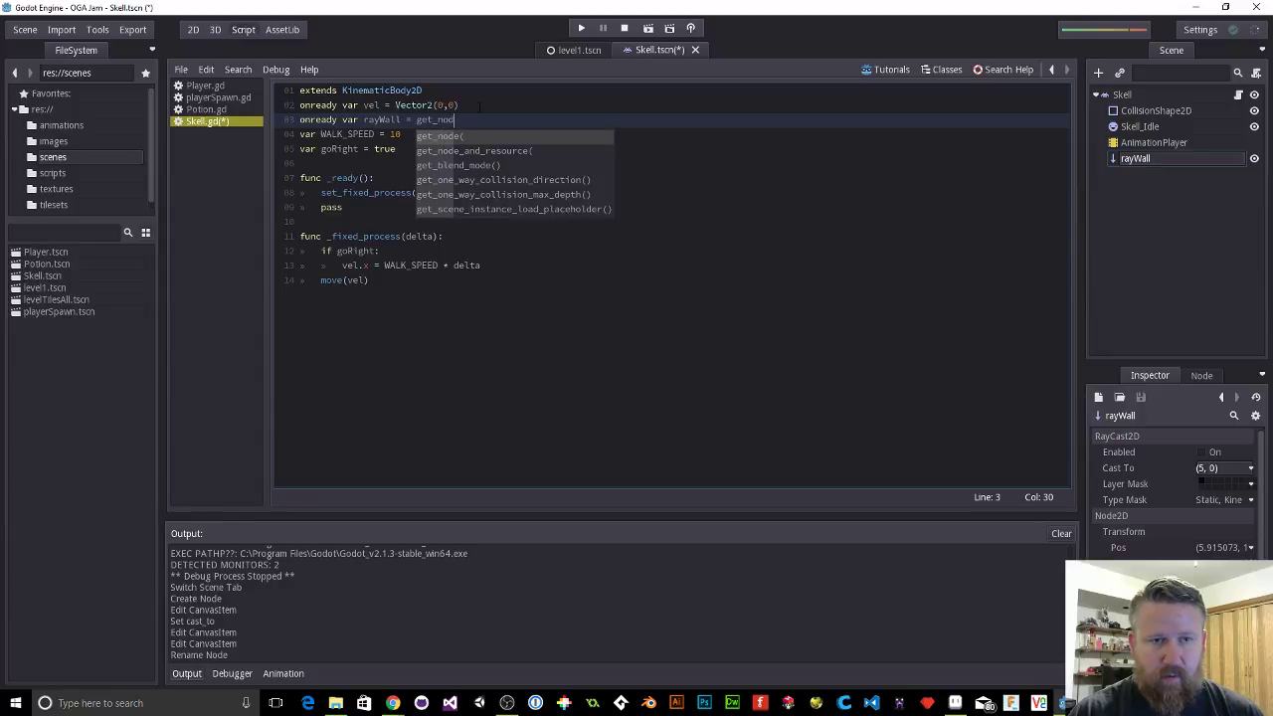
pyautogui.press('Return')
pyautogui.press('BackSpace')
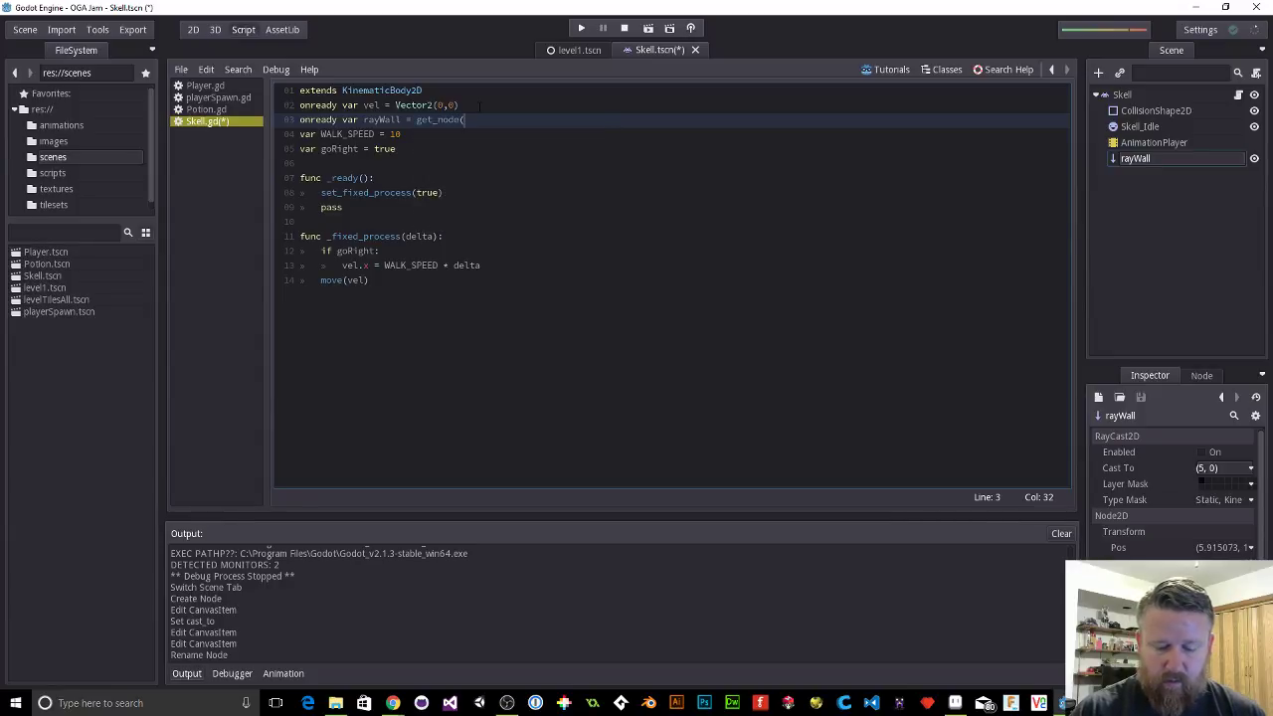
# Step: Complete the rayWall variable declaration as get_node("rayWall") and add a blank line below it
pyautogui.write('"')
pyautogui.write('ray')
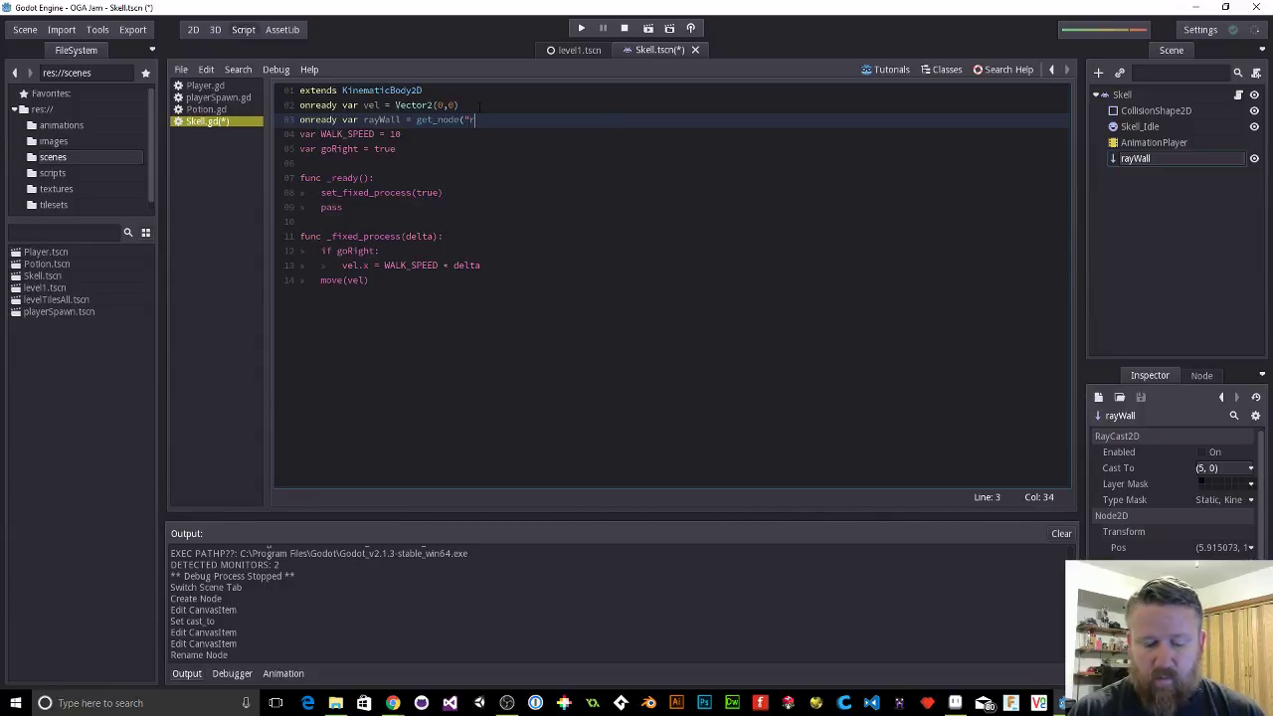
pyautogui.write('Wall")')
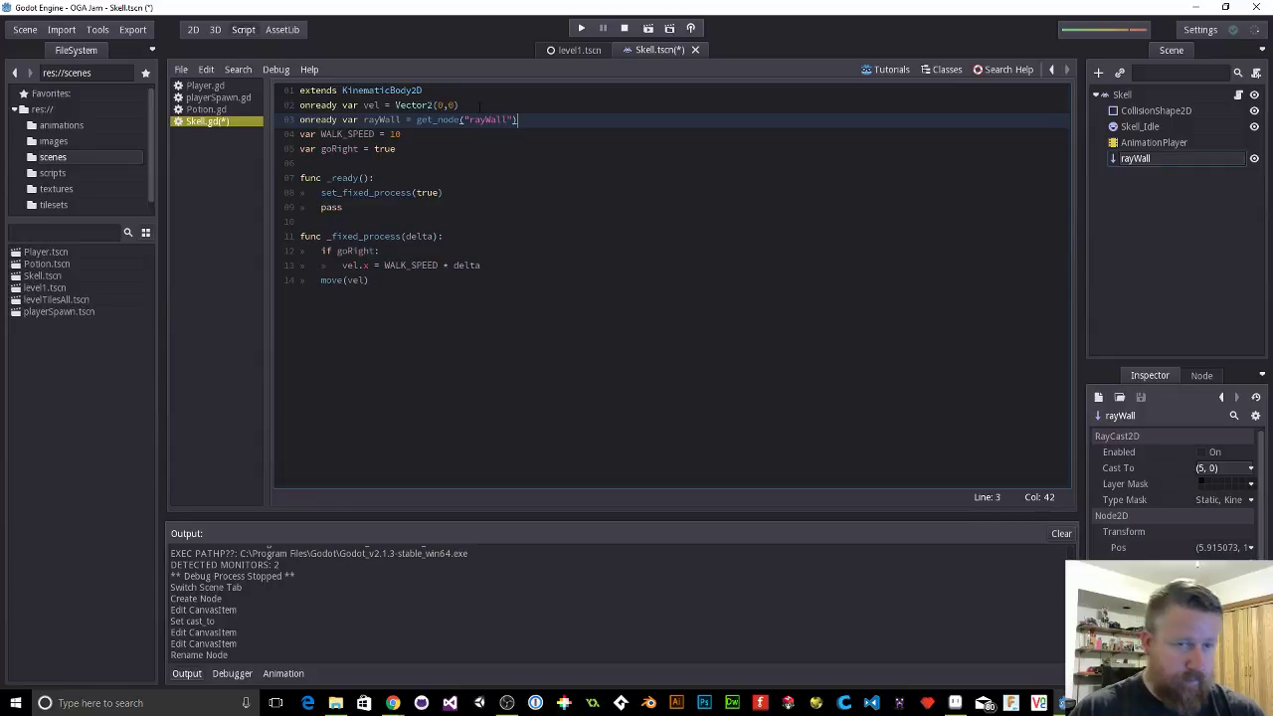
pyautogui.press('Return')
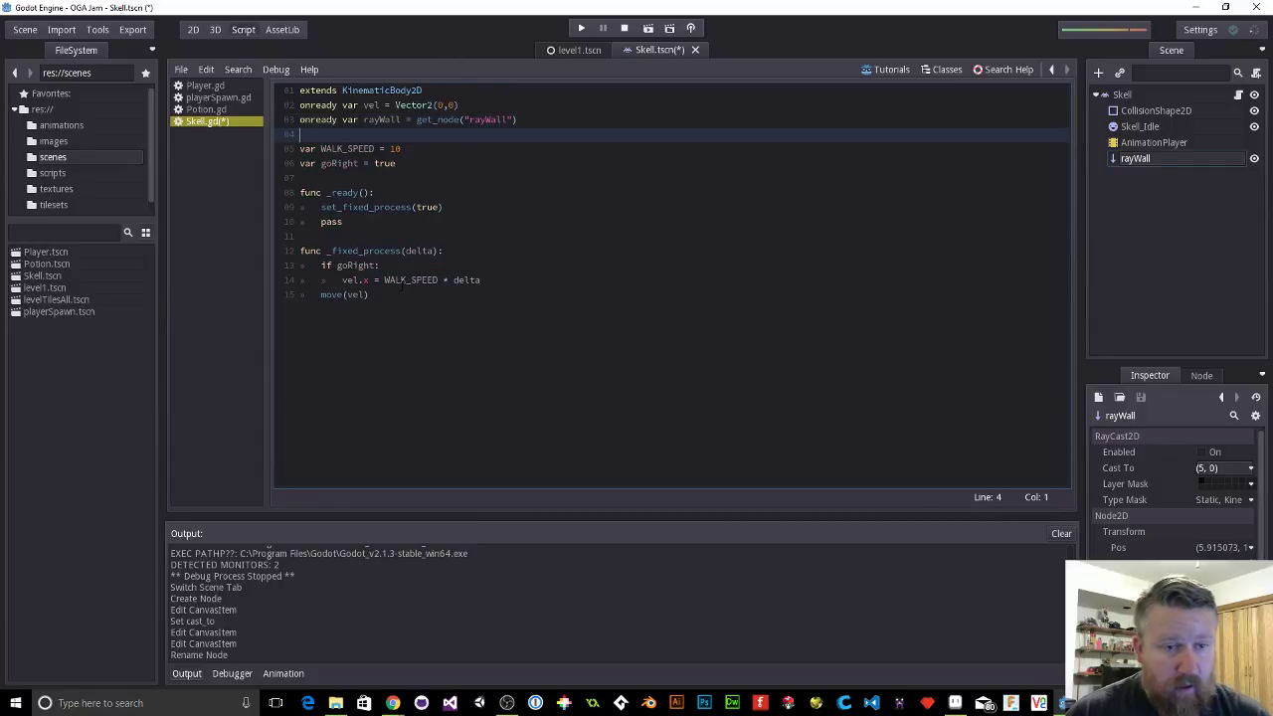
# Step: Start an if statement on a new first line inside _fixed_process
pyautogui.click(393, 280)
pyautogui.press('Up')
pyautogui.press('Home')
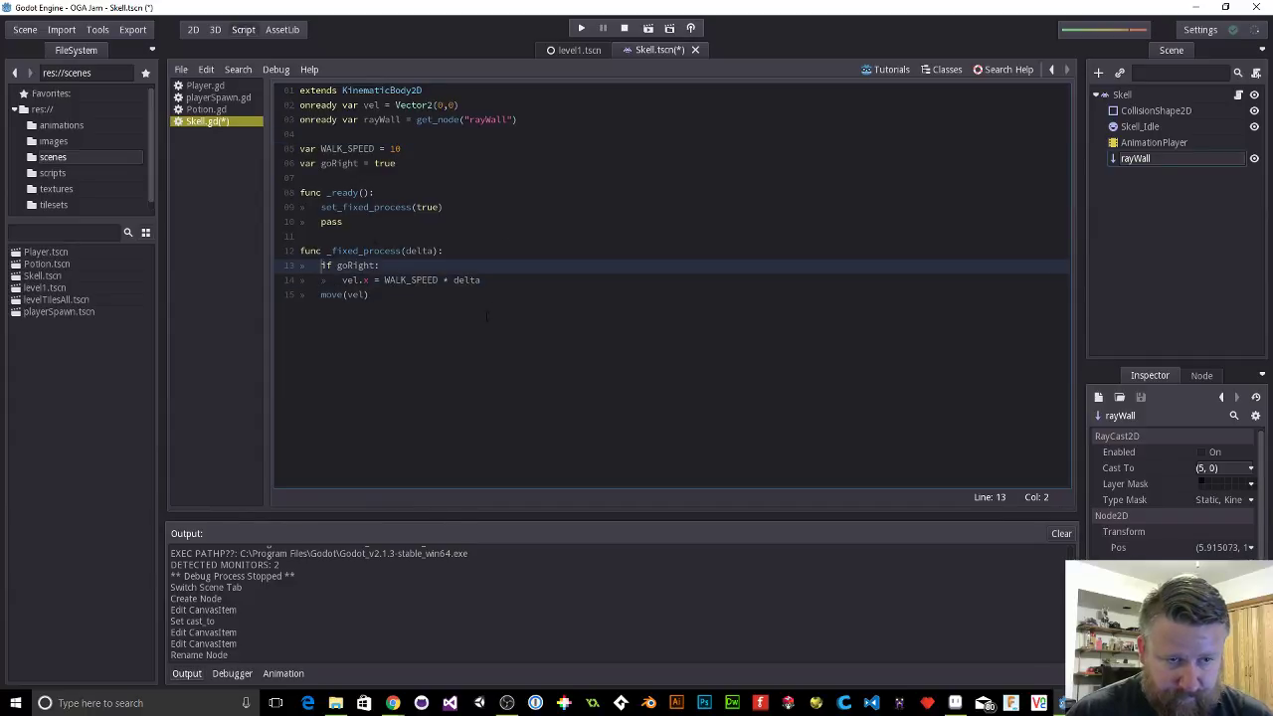
pyautogui.click(466, 281)
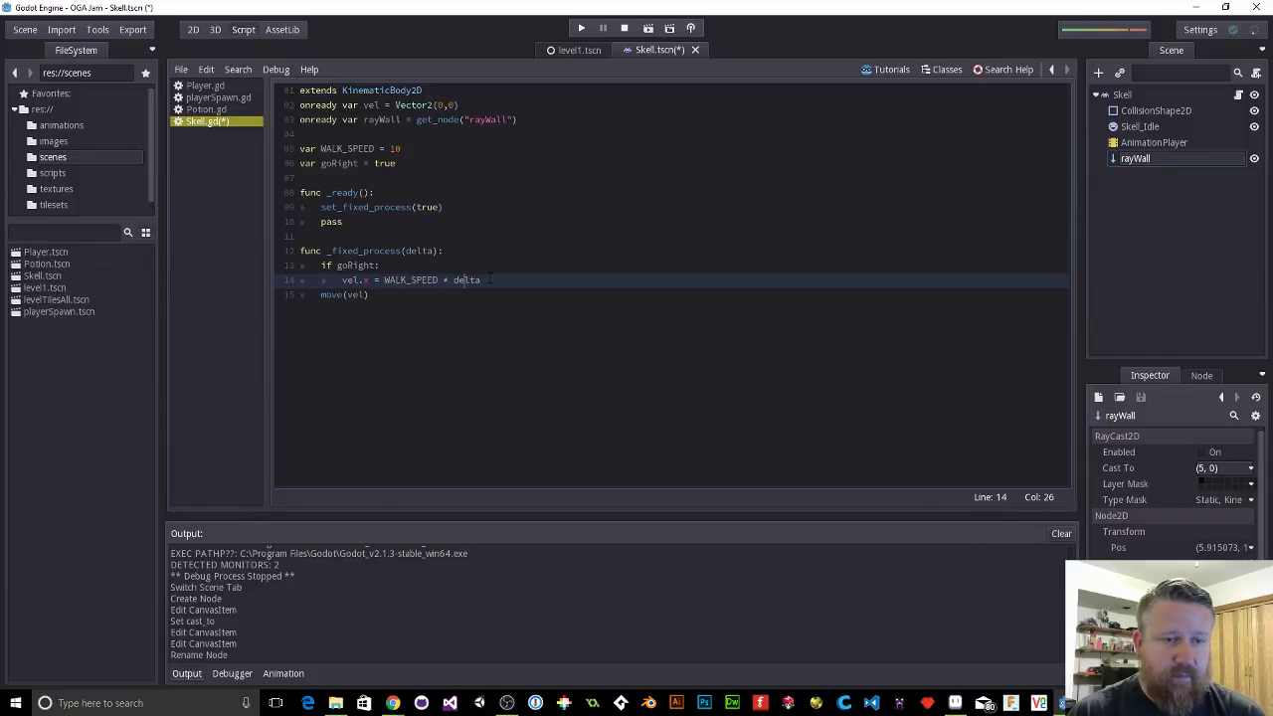
pyautogui.click(468, 256)
pyautogui.press('Return')
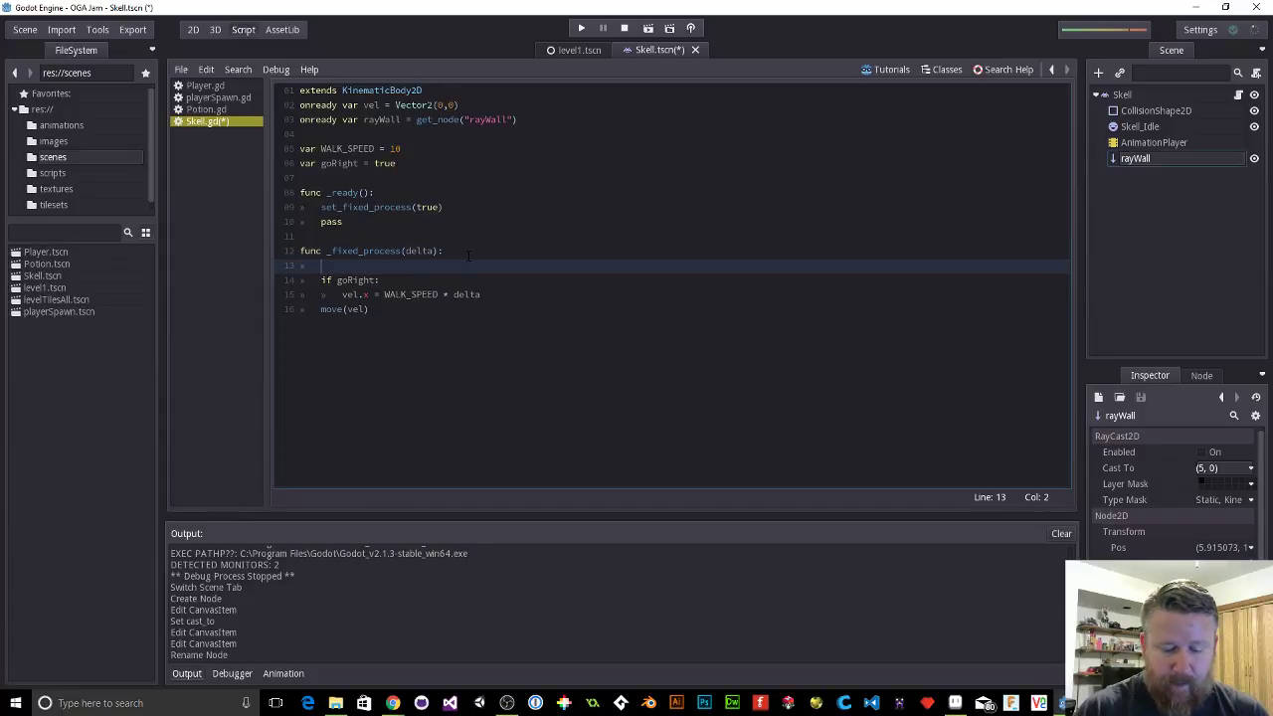
pyautogui.write('if(')
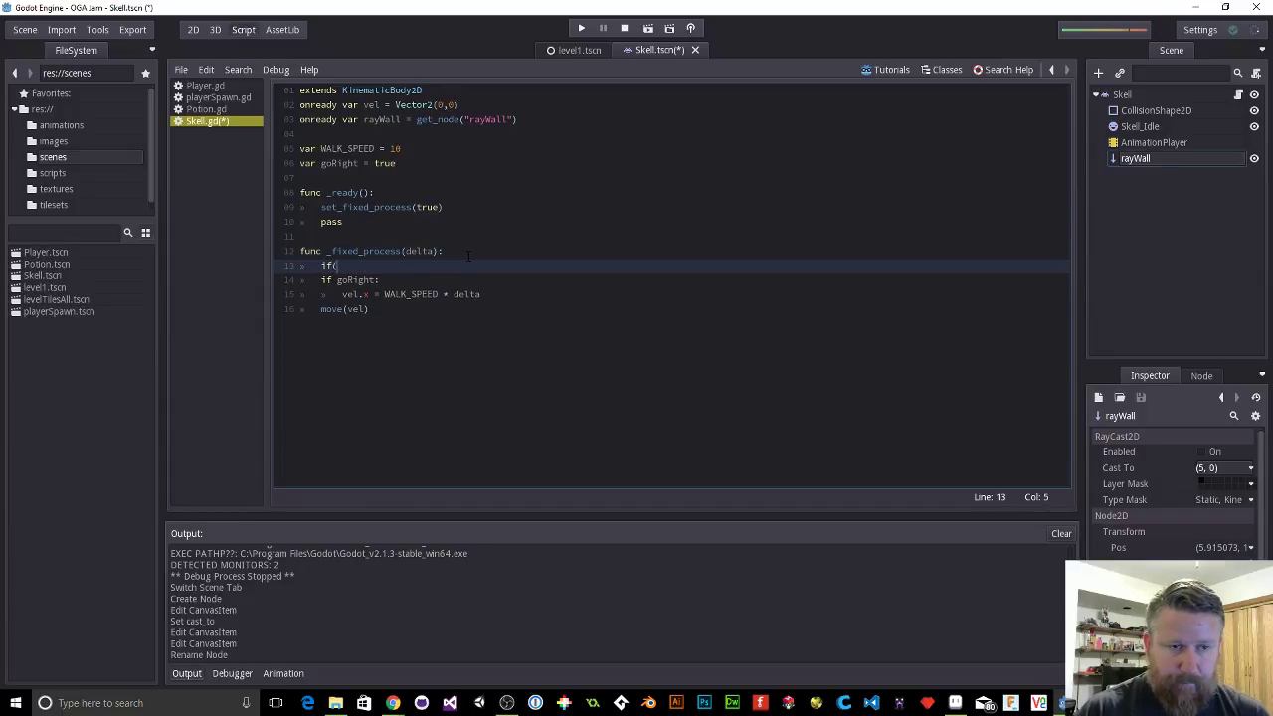
pyautogui.write('ray')
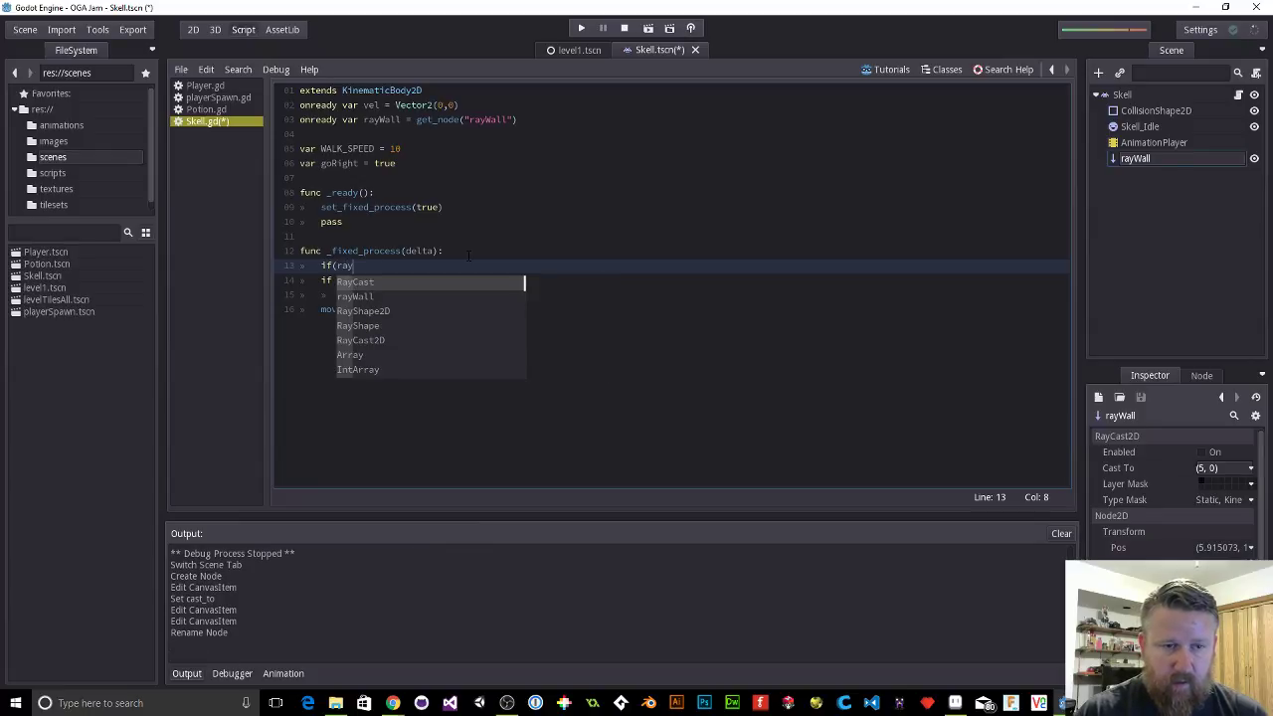
pyautogui.press('Down')
pyautogui.press('Return')
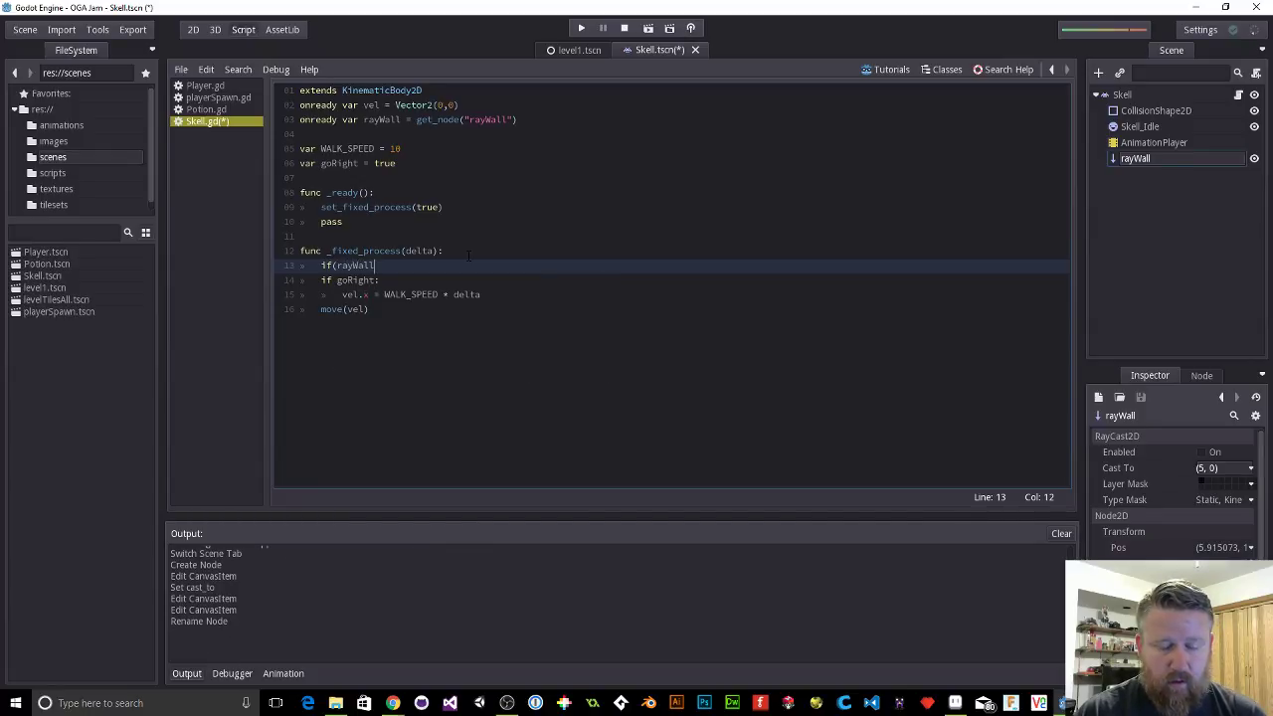
pyautogui.press('BackSpace')
pyautogui.press('BackSpace')
pyautogui.press('BackSpace')
pyautogui.press('BackSpace')
pyautogui.press('BackSpace')
pyautogui.press('BackSpace')
pyautogui.press('BackSpace')
pyautogui.press('BackSpace')
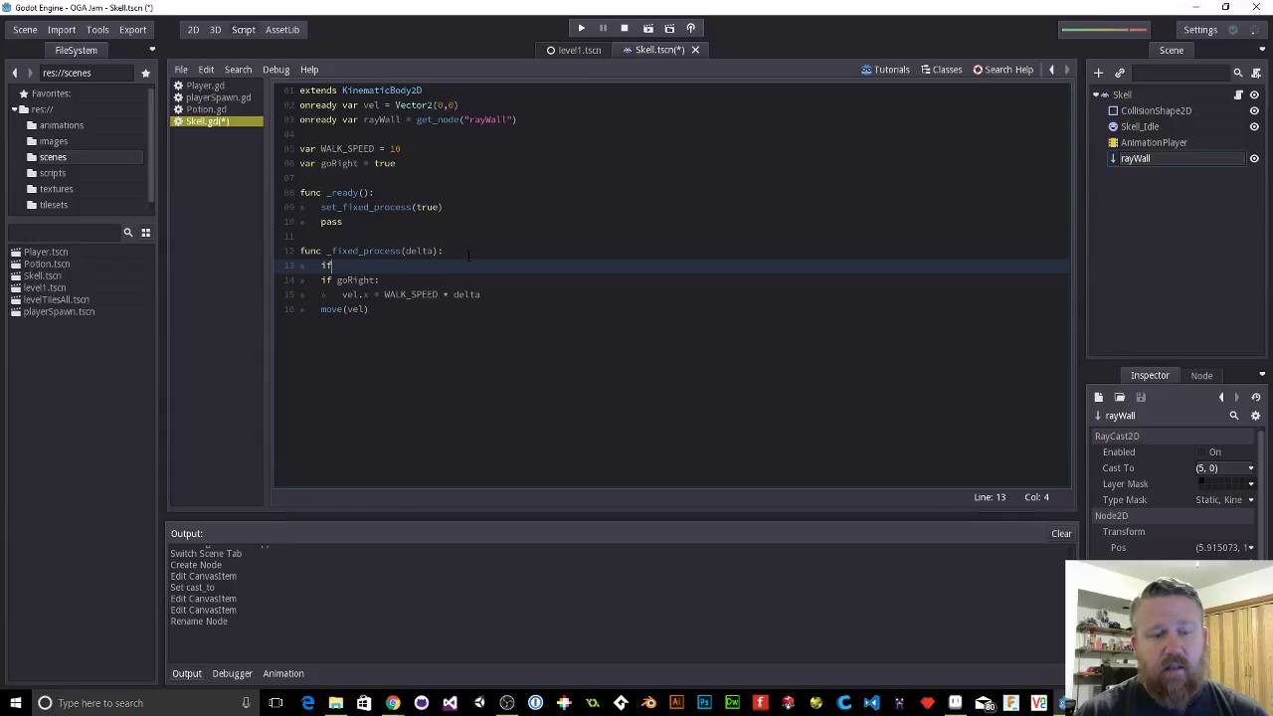
# Step: Complete the condition as "if rayWall.is_colliding():" and begin its indented body with goRight
pyautogui.write('ray')
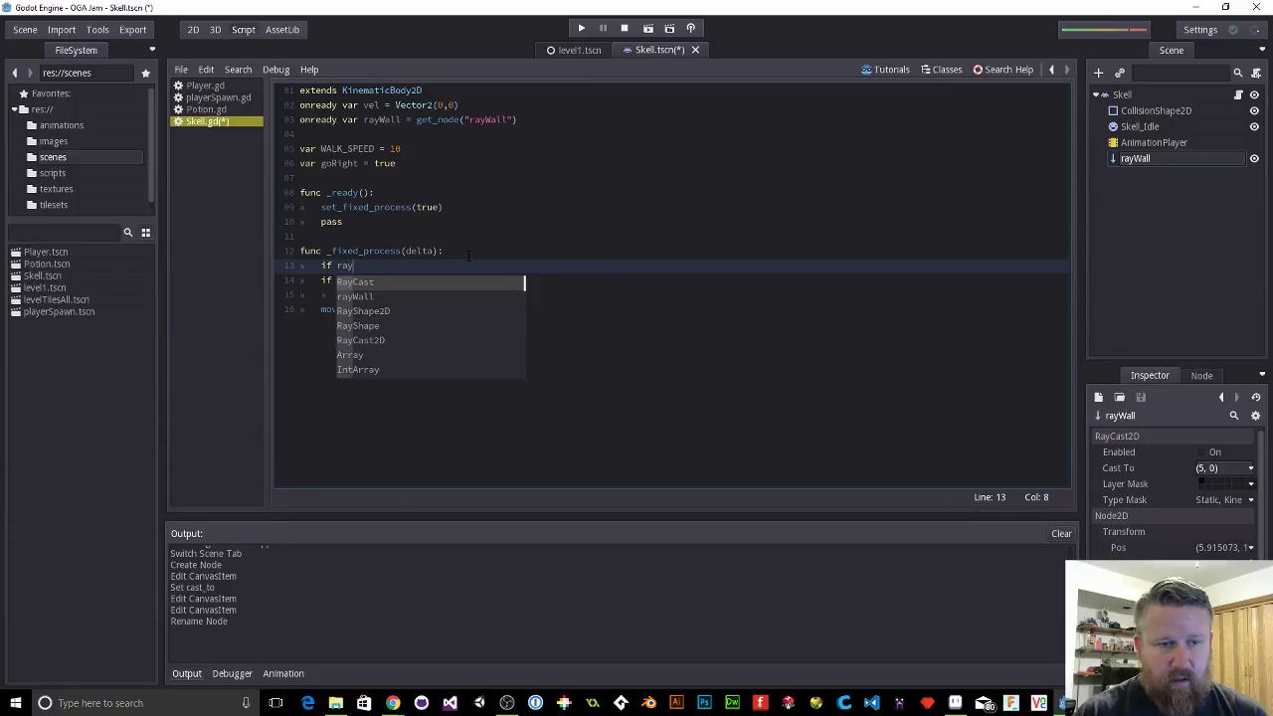
pyautogui.press('Down')
pyautogui.press('Return')
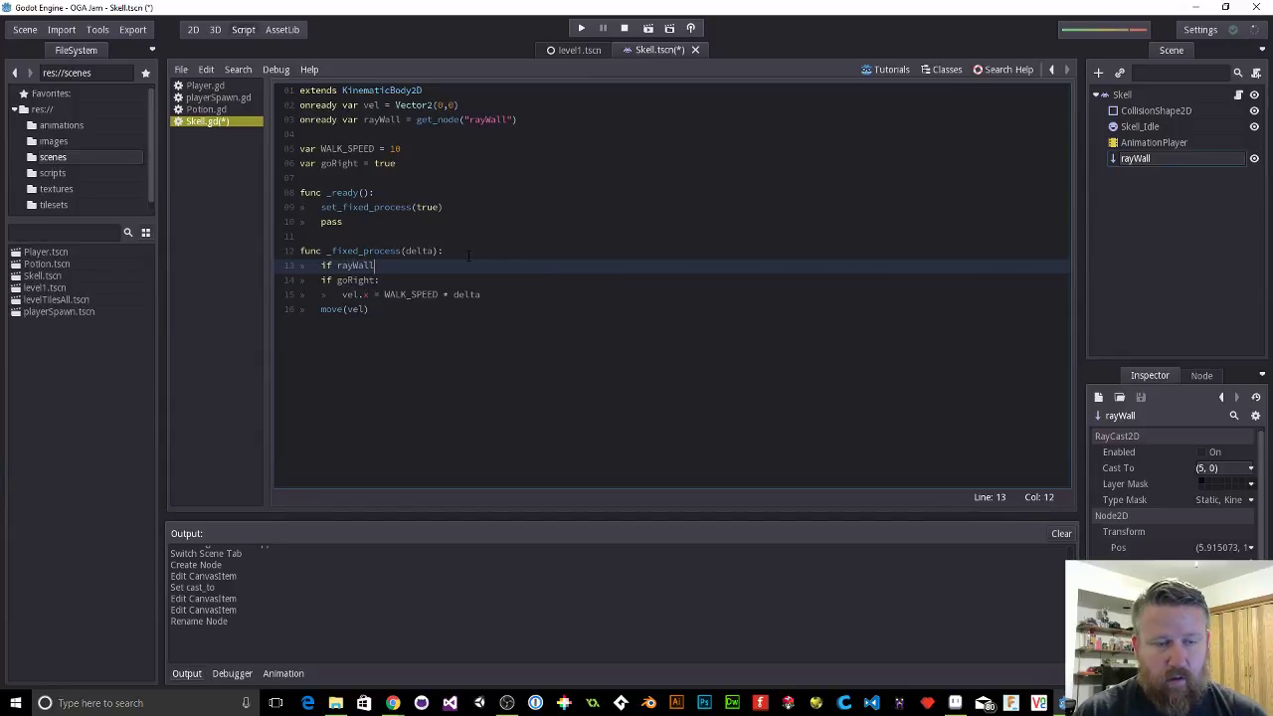
pyautogui.write('.is')
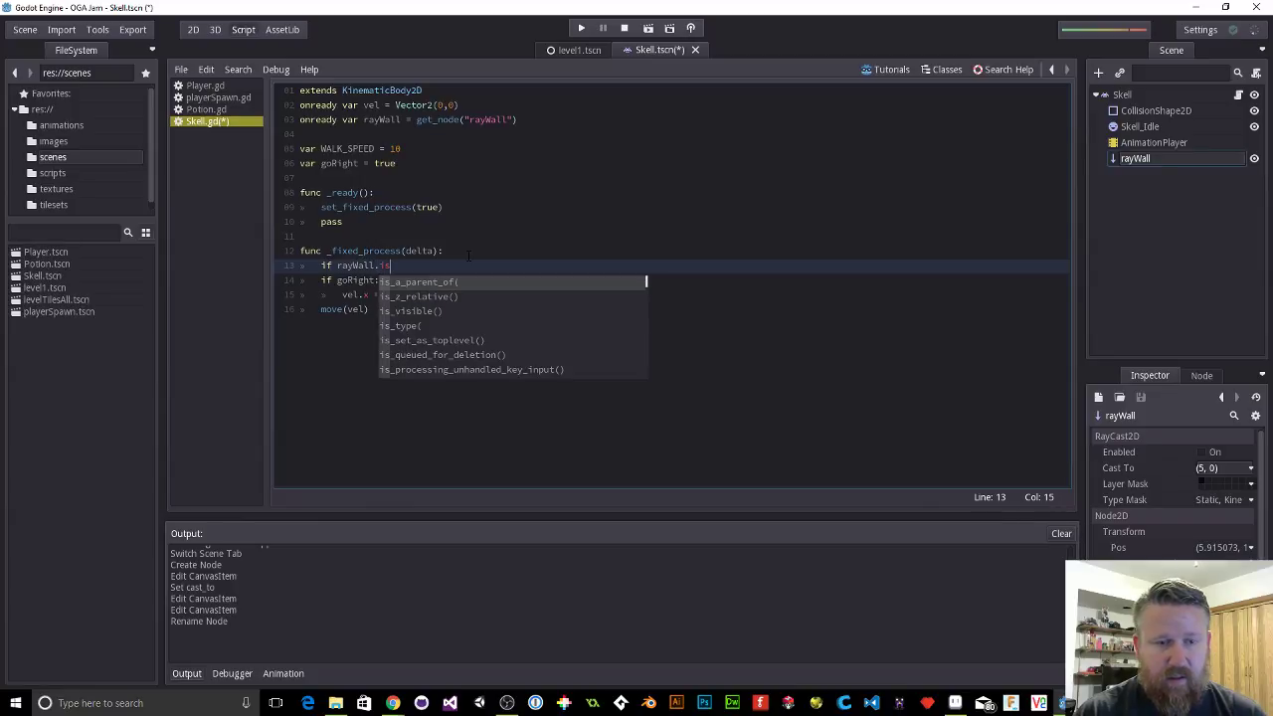
pyautogui.write('_co')
pyautogui.press('Return')
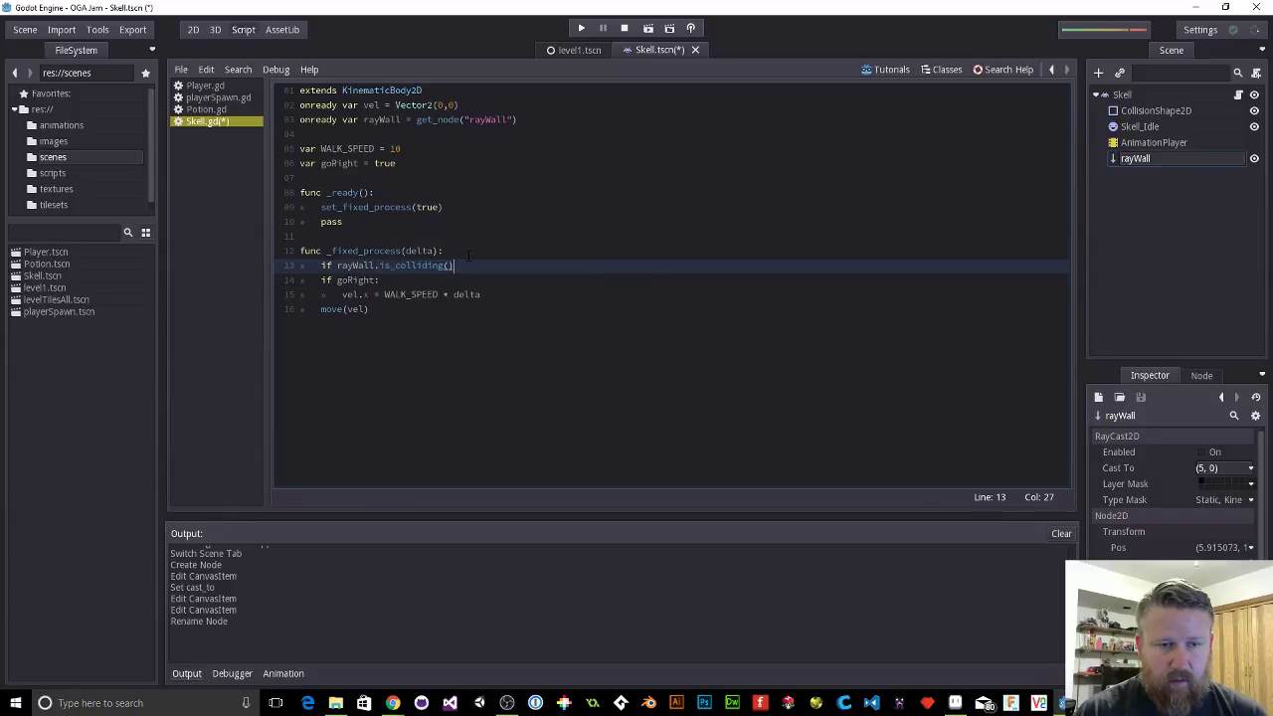
pyautogui.write(':')
pyautogui.press('Return')
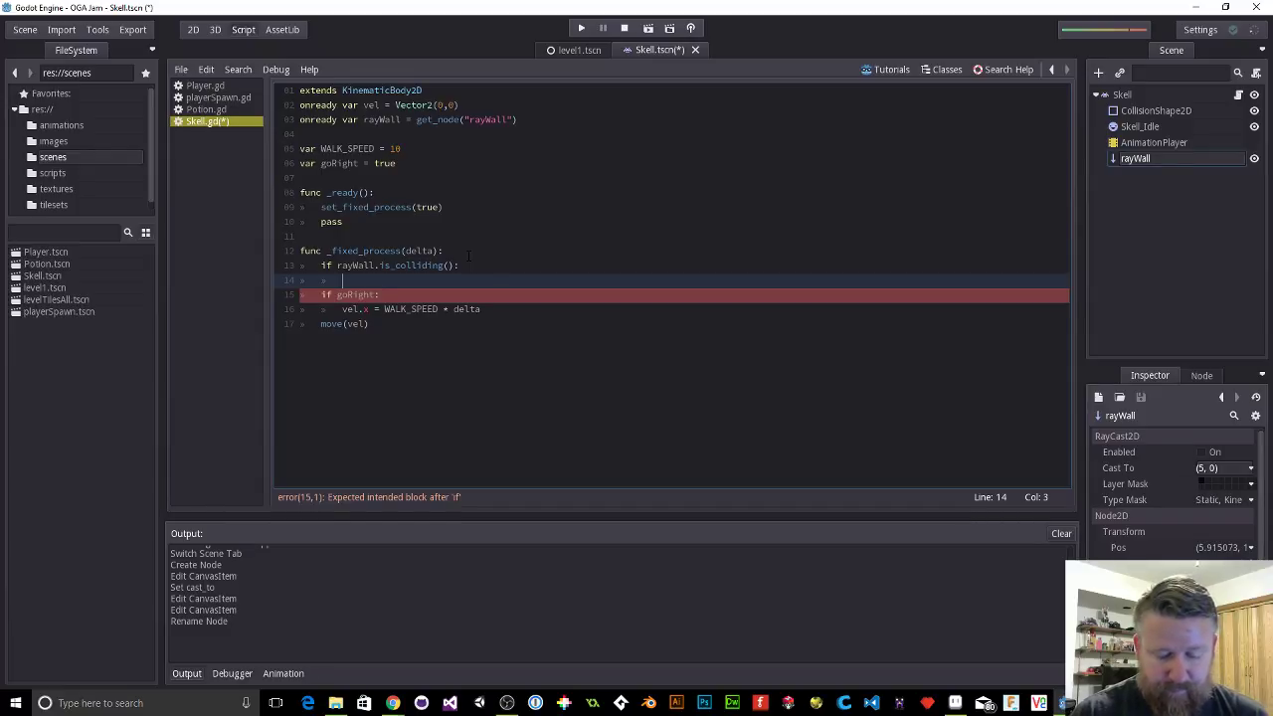
pyautogui.write('goRight')
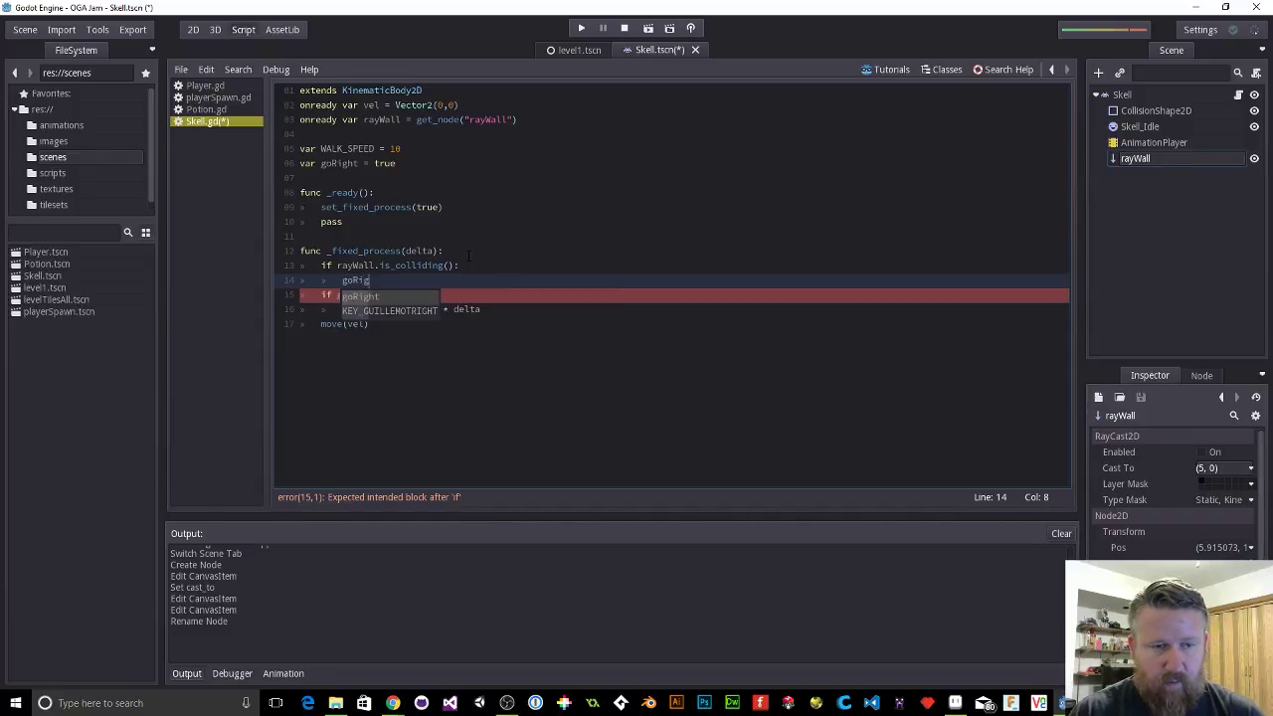
pyautogui.press('Return')
pyautogui.write('=')
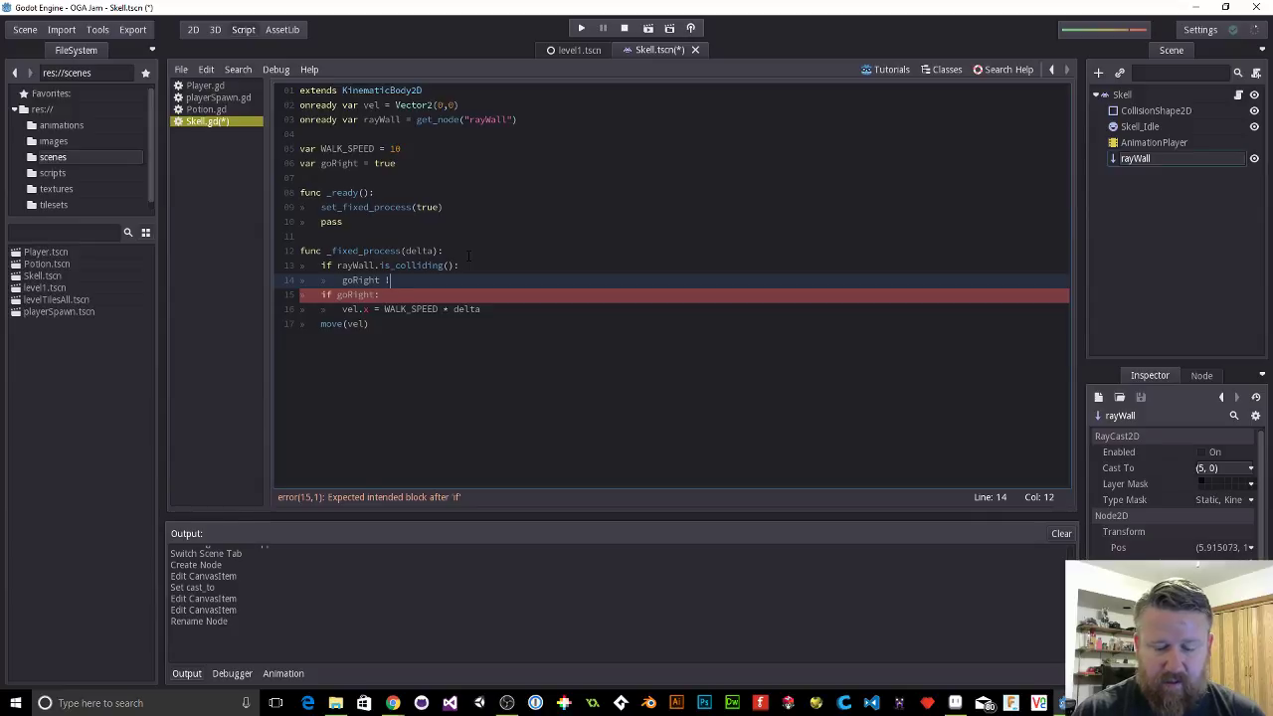
pyautogui.write('=')
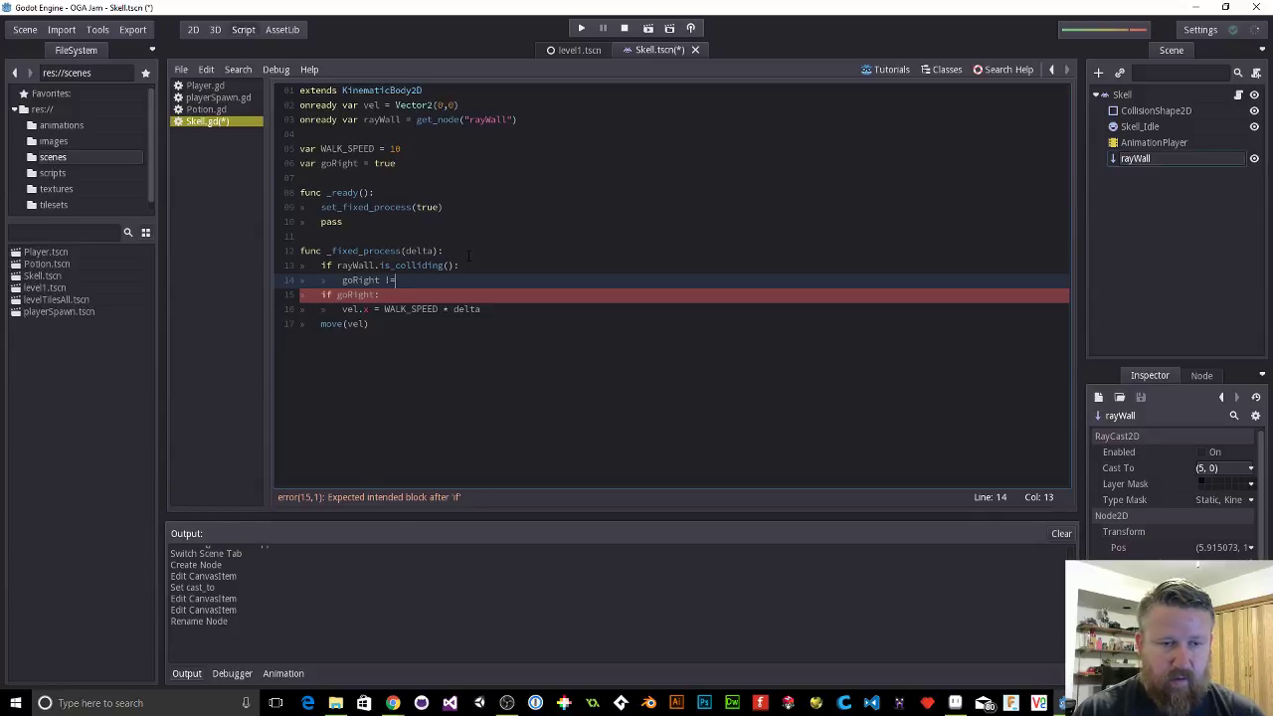
pyautogui.press('BackSpace')
pyautogui.press('BackSpace')
pyautogui.write('*=')
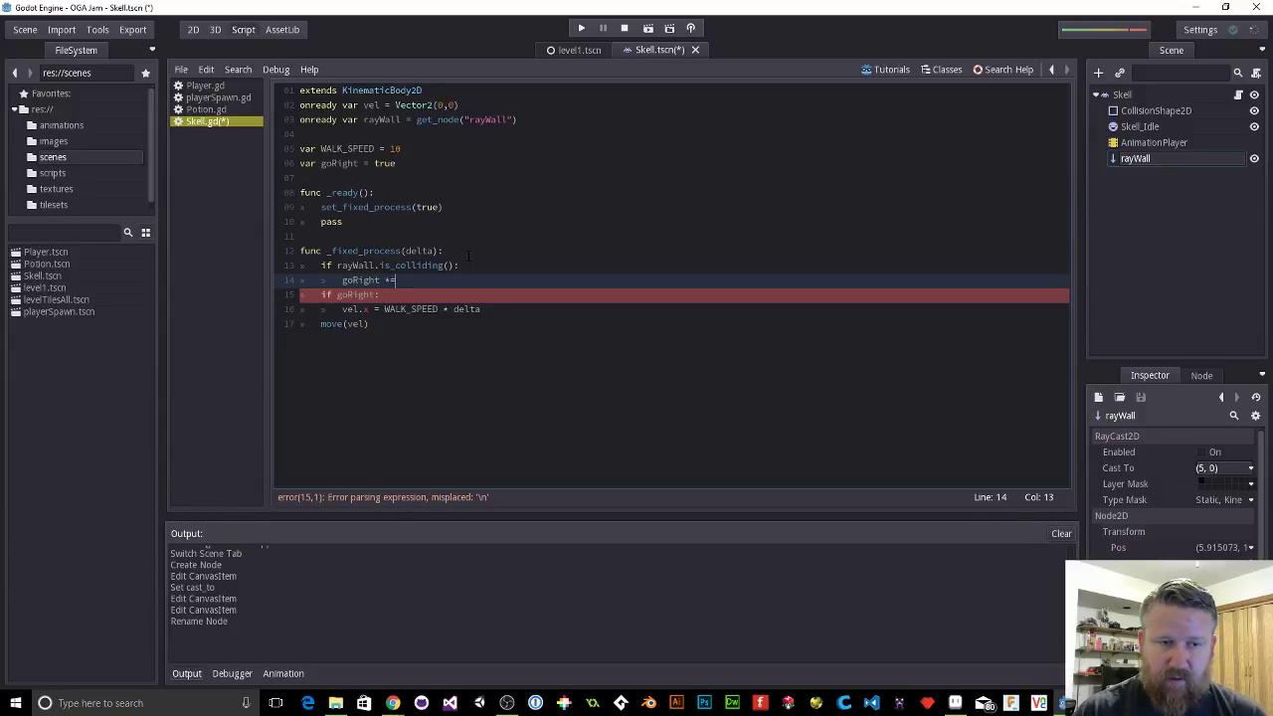
pyautogui.press('BackSpace')
pyautogui.press('BackSpace')
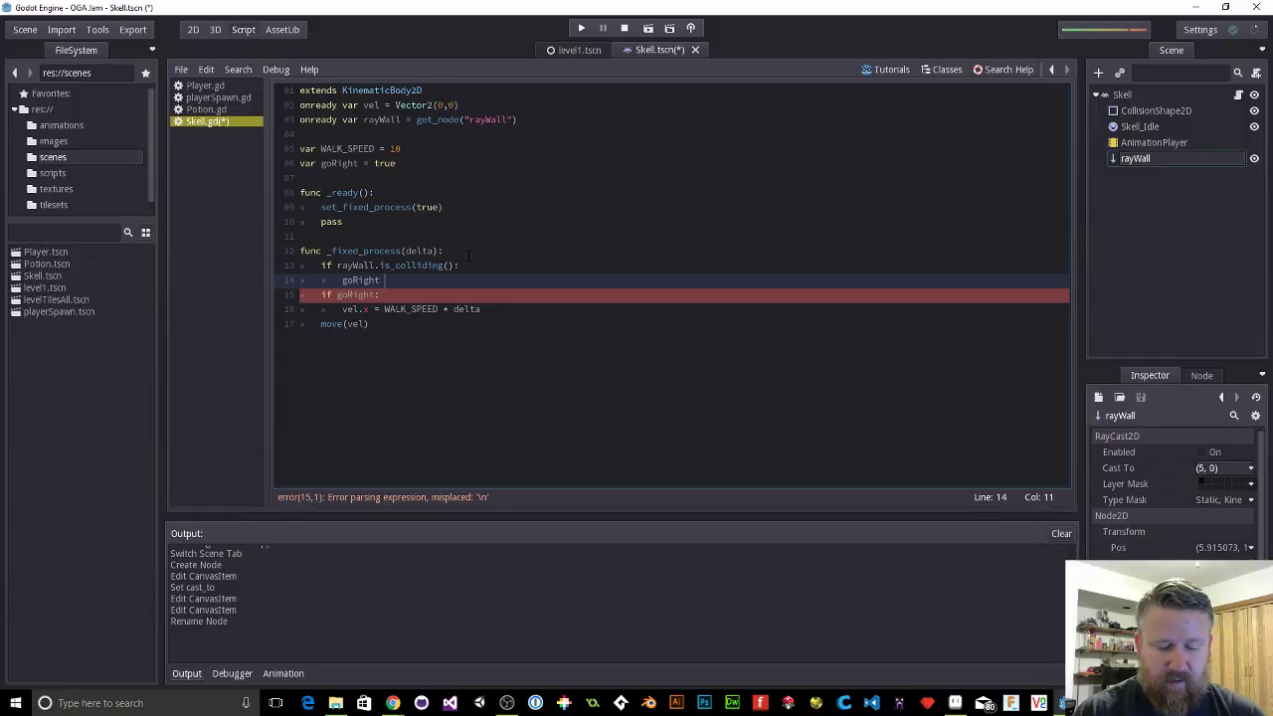
# Step: Finish the collision body as "goRight = !goRight" and insert a new line below the "vel.x = WALK_SPEED * delta" assignment
pyautogui.write('= !')
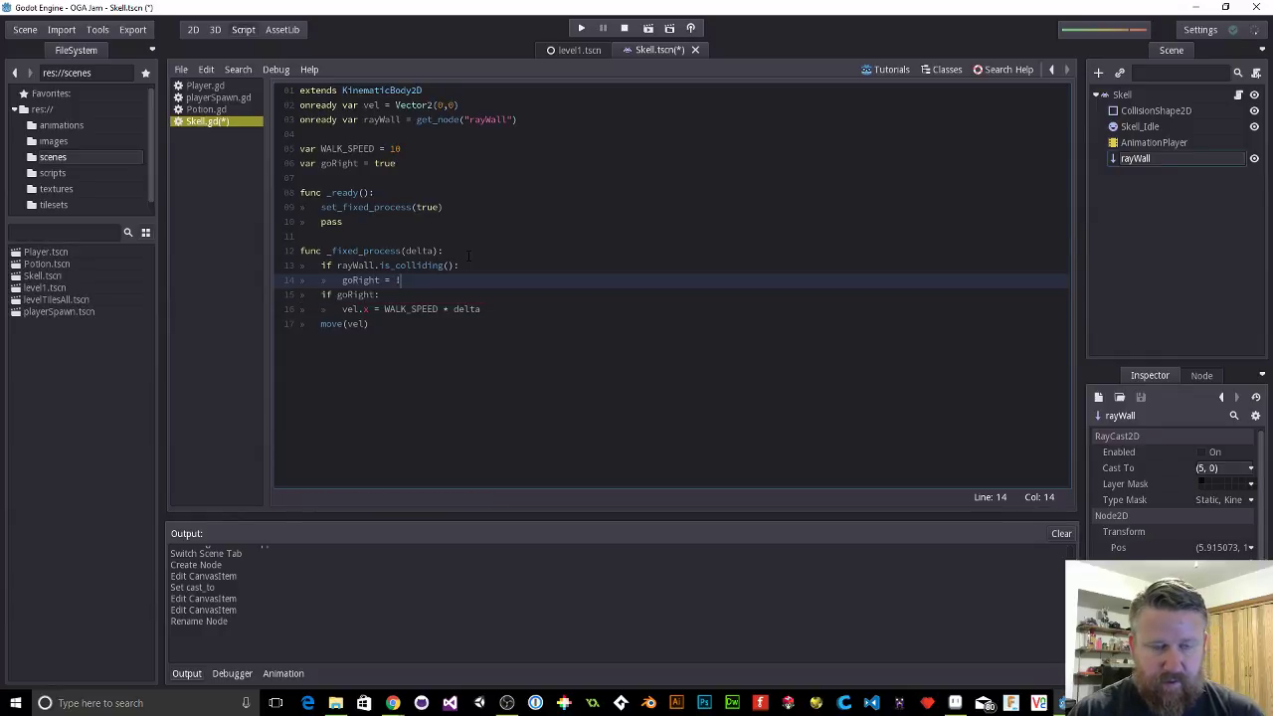
pyautogui.write('goRight')
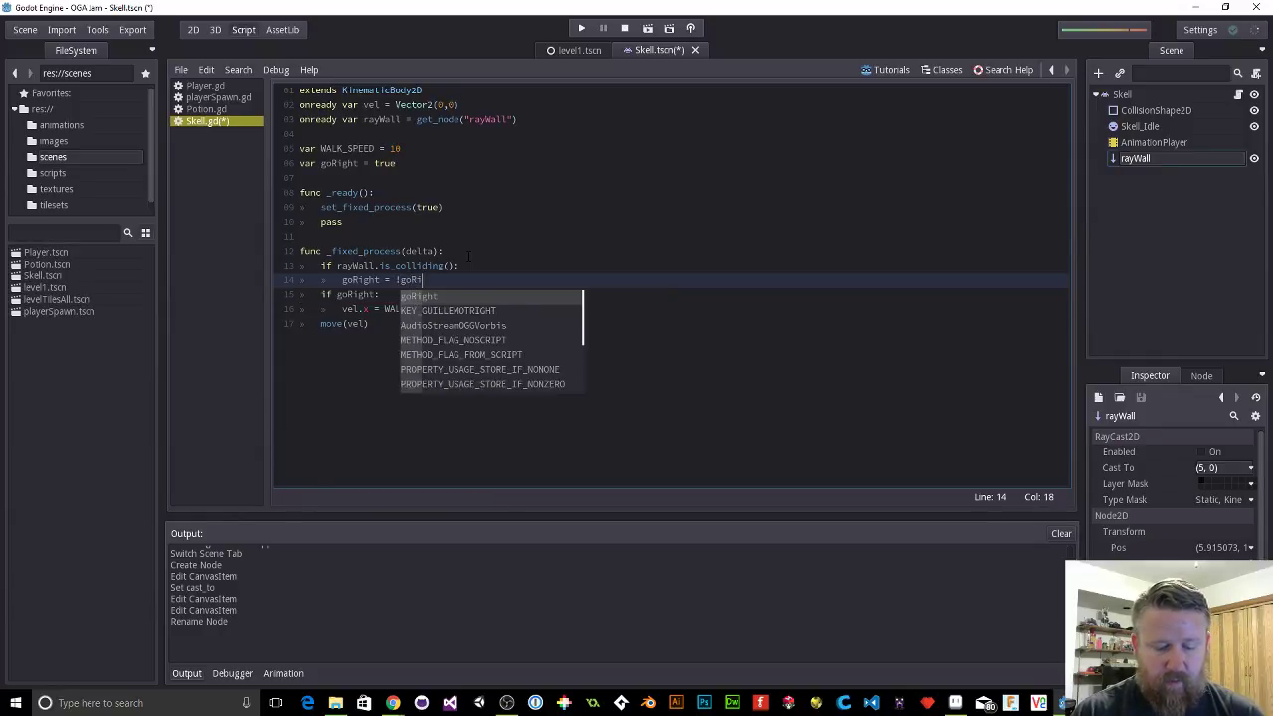
pyautogui.press('Return')
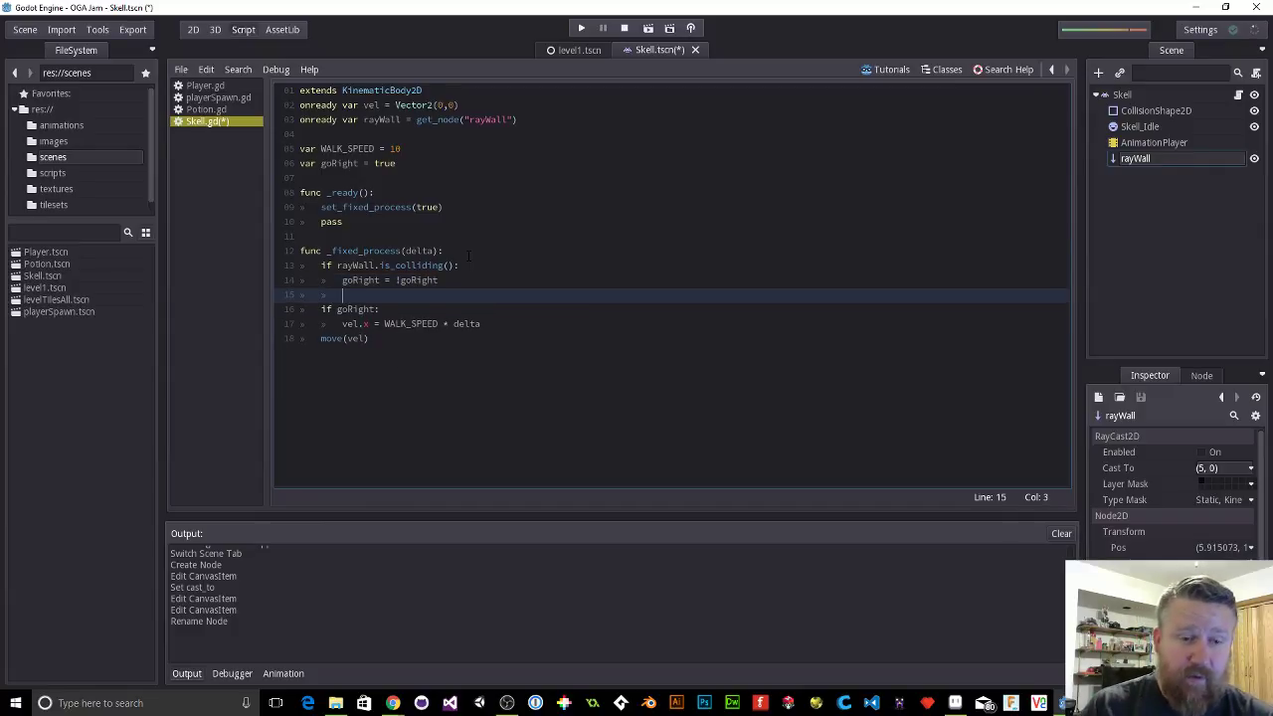
pyautogui.click(494, 324)
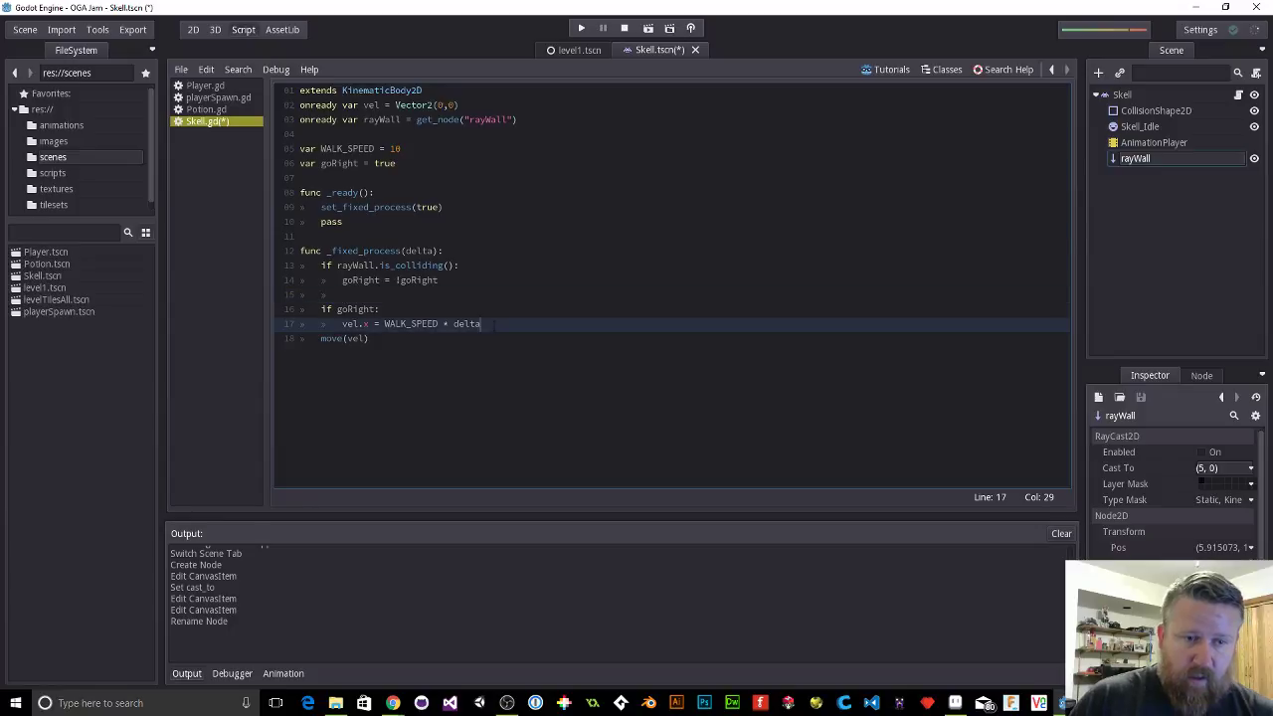
pyautogui.press('Return')
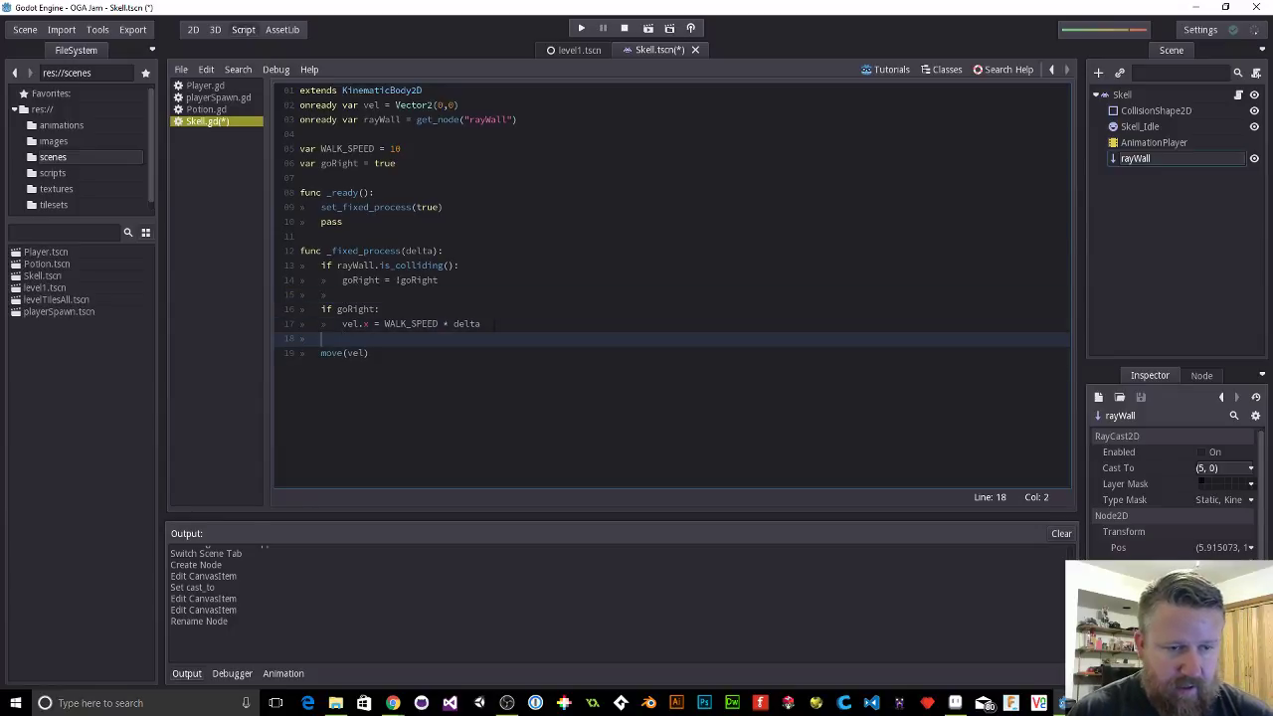
pyautogui.write('if')
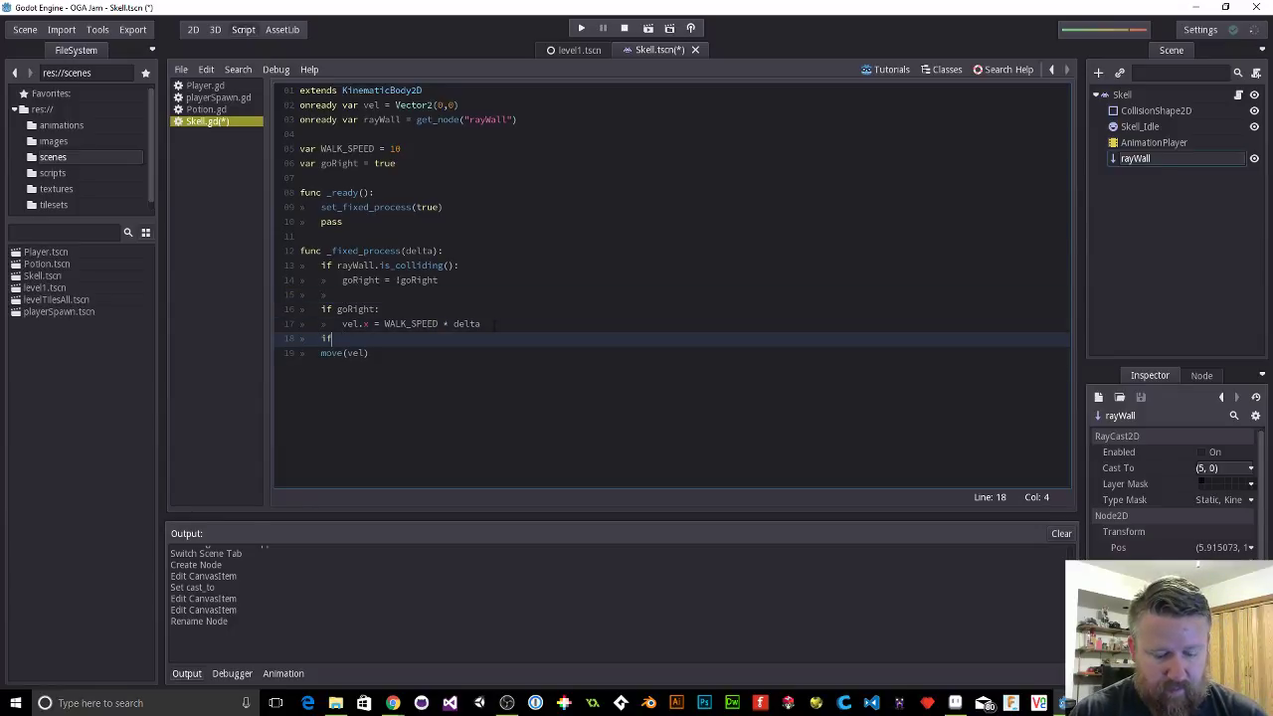
pyautogui.press('BackSpace')
pyautogui.press('BackSpace')
pyautogui.write('else')
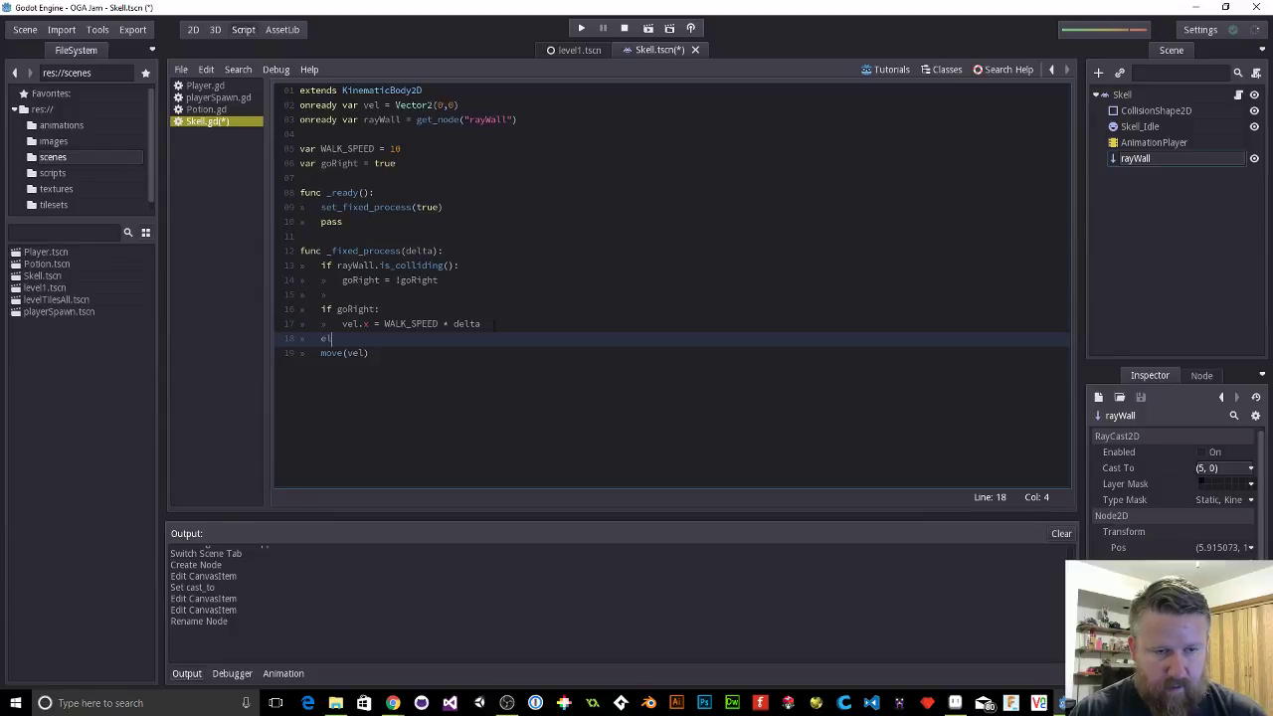
pyautogui.press('BackSpace')
pyautogui.press('BackSpace')
pyautogui.press('BackSpace')
pyautogui.press('BackSpace')
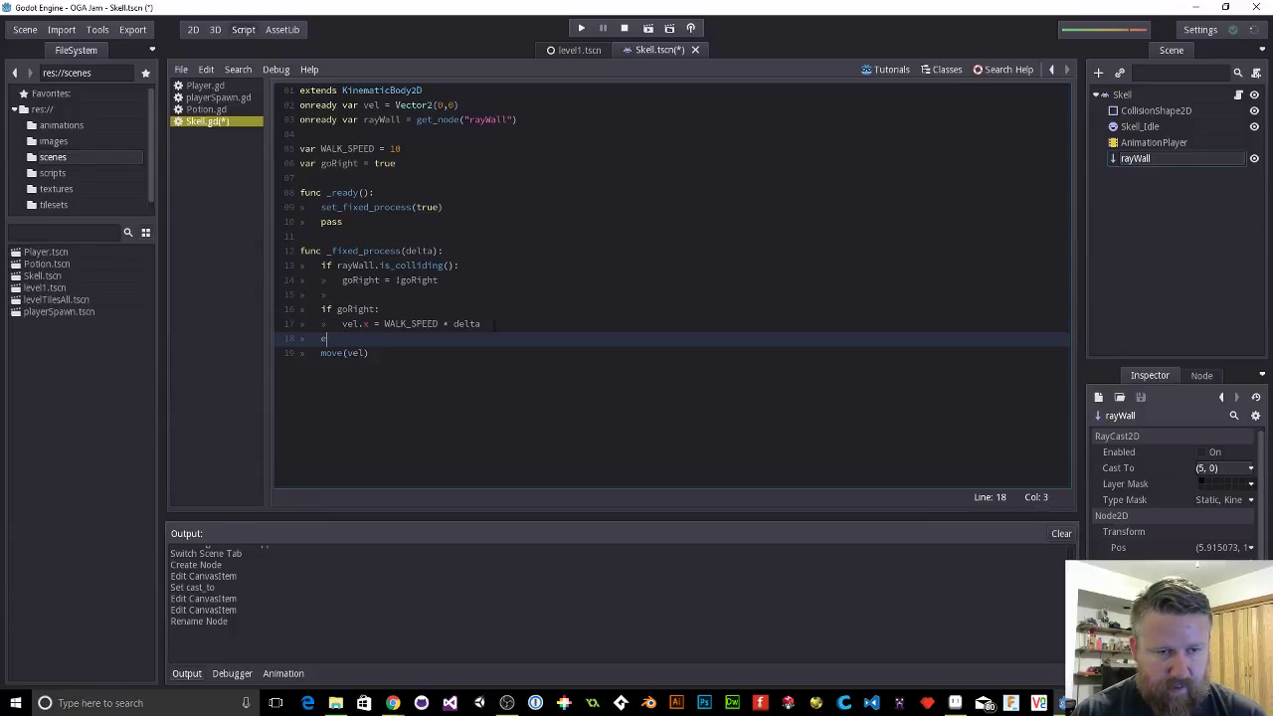
# Step: Add an "if goRight == false:" block containing "vel.x = -WALK_SPEED * delta", save, and leave an empty line before move(vel)
pyautogui.write('if goRight')
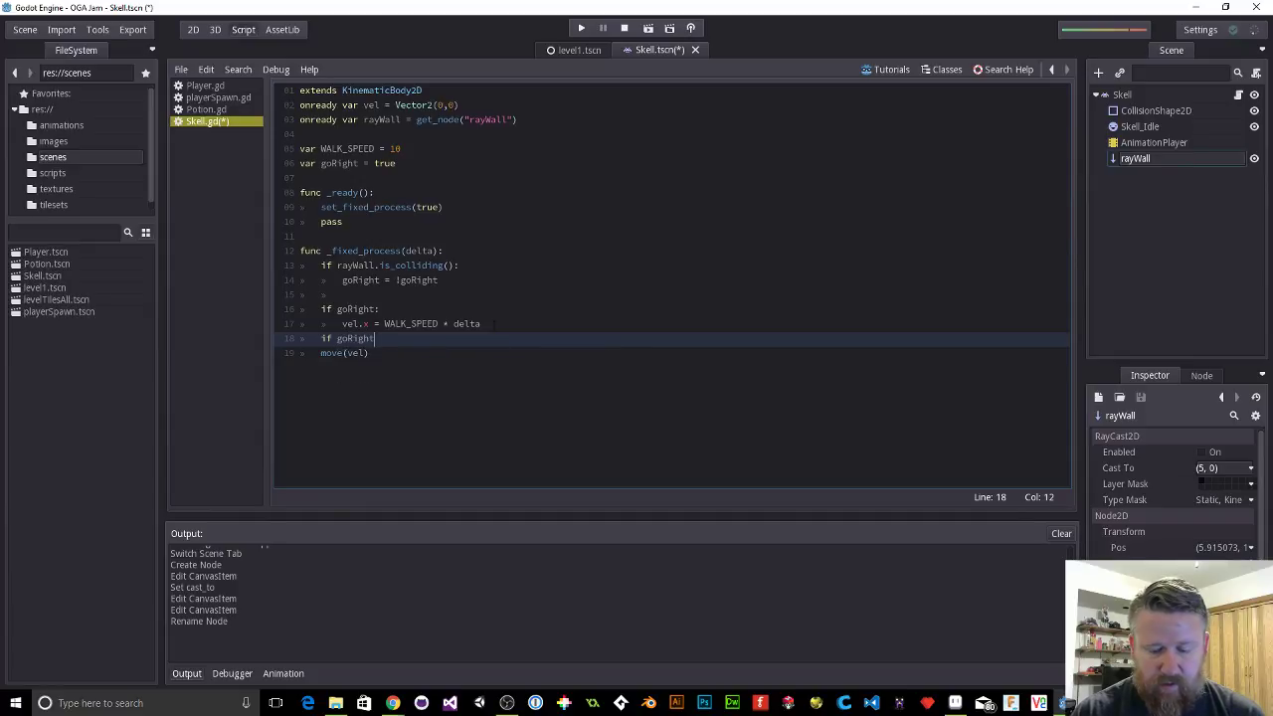
pyautogui.write(' == false:')
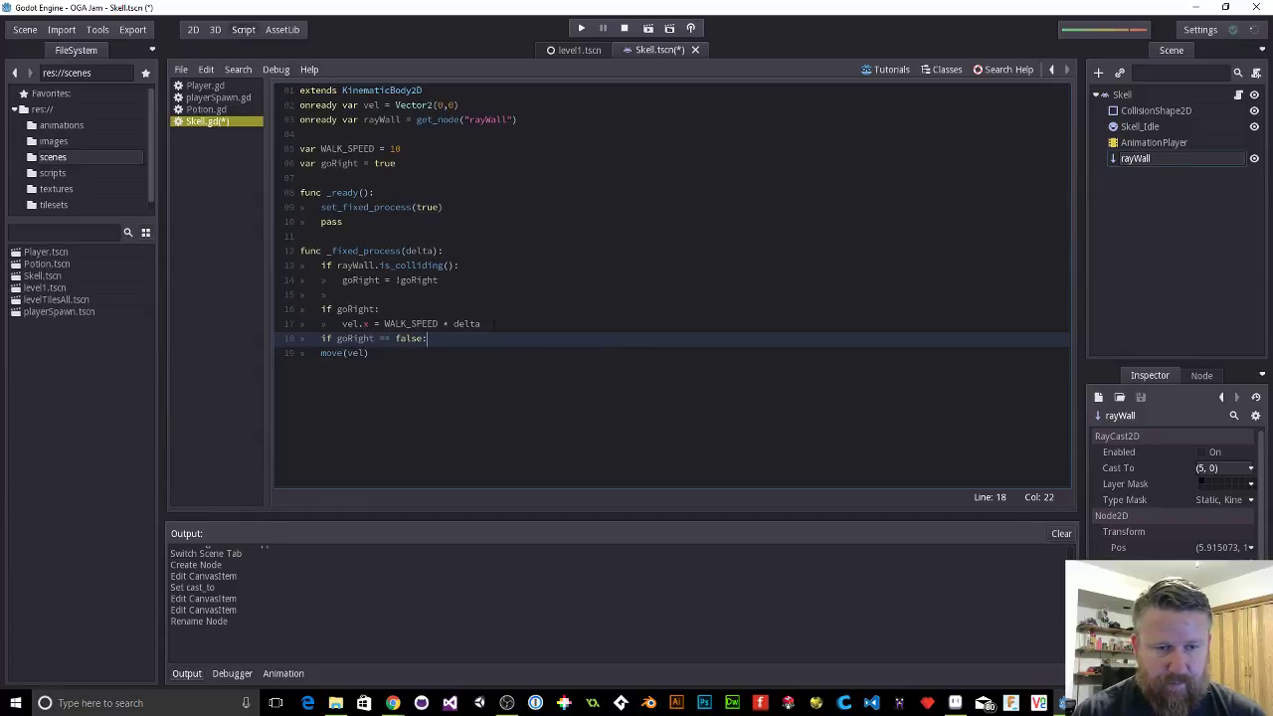
pyautogui.press('Return')
pyautogui.write('ve')
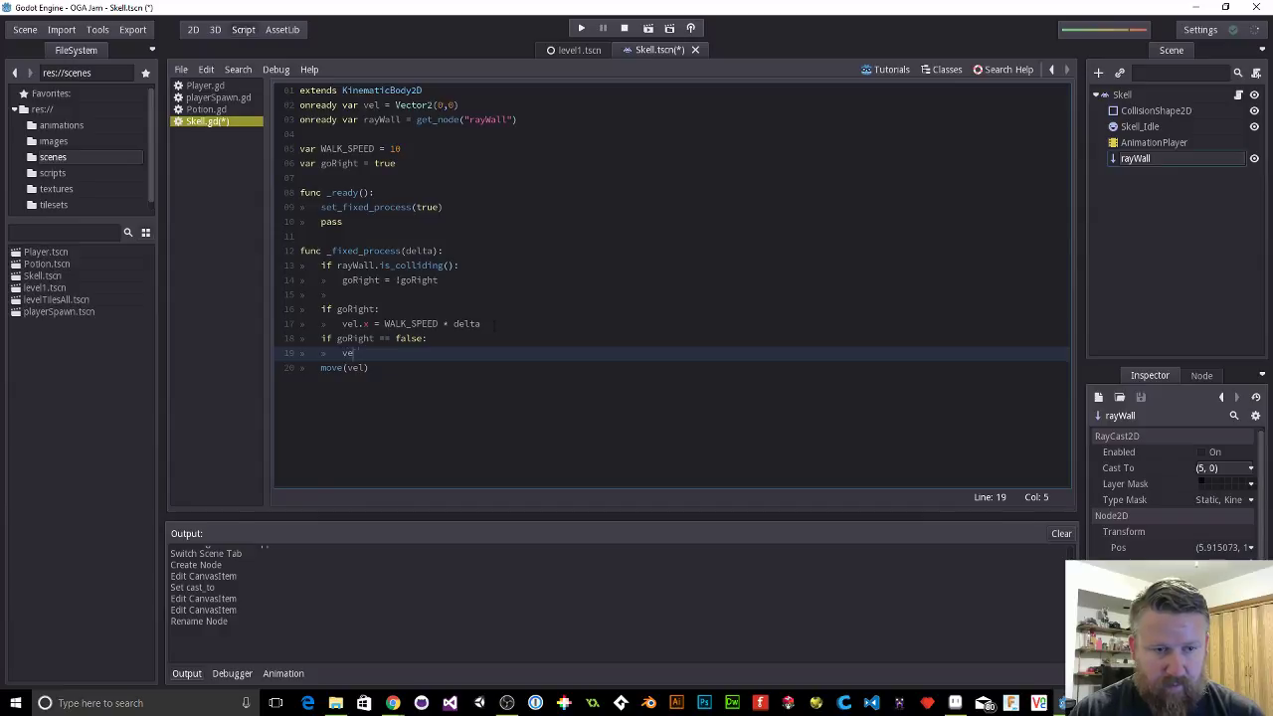
pyautogui.write('l.x = ')
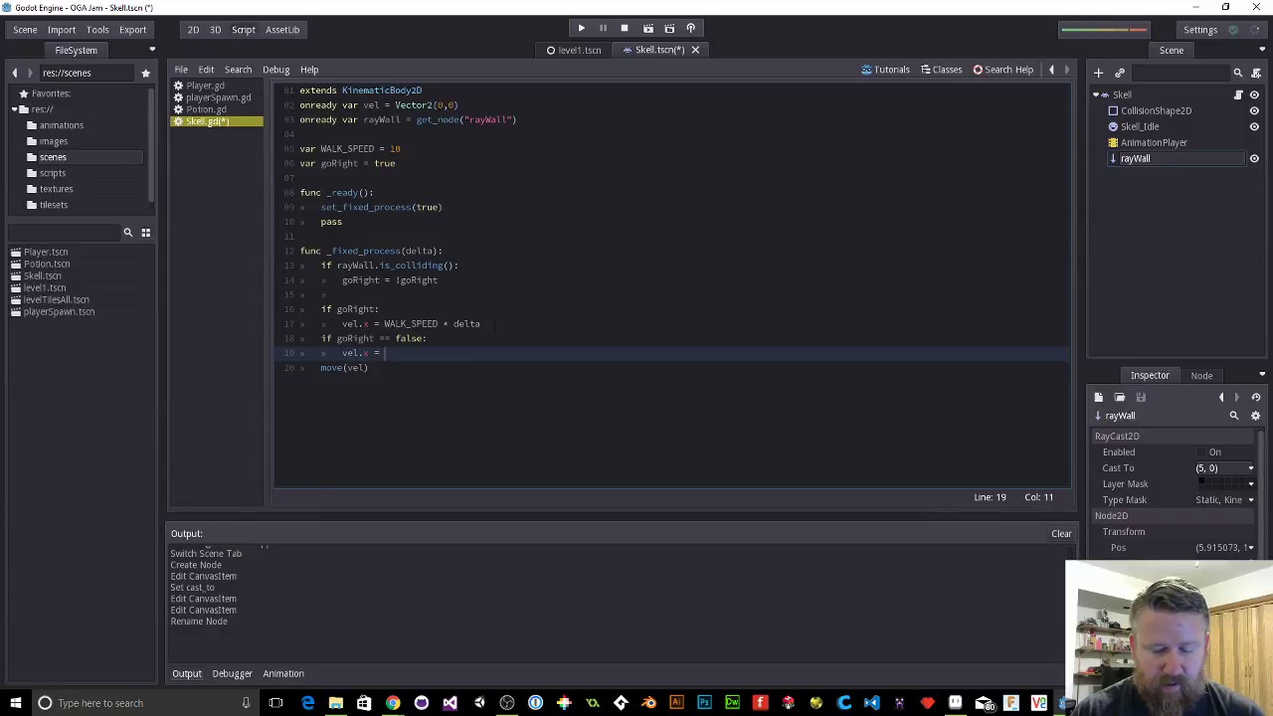
pyautogui.write('-W')
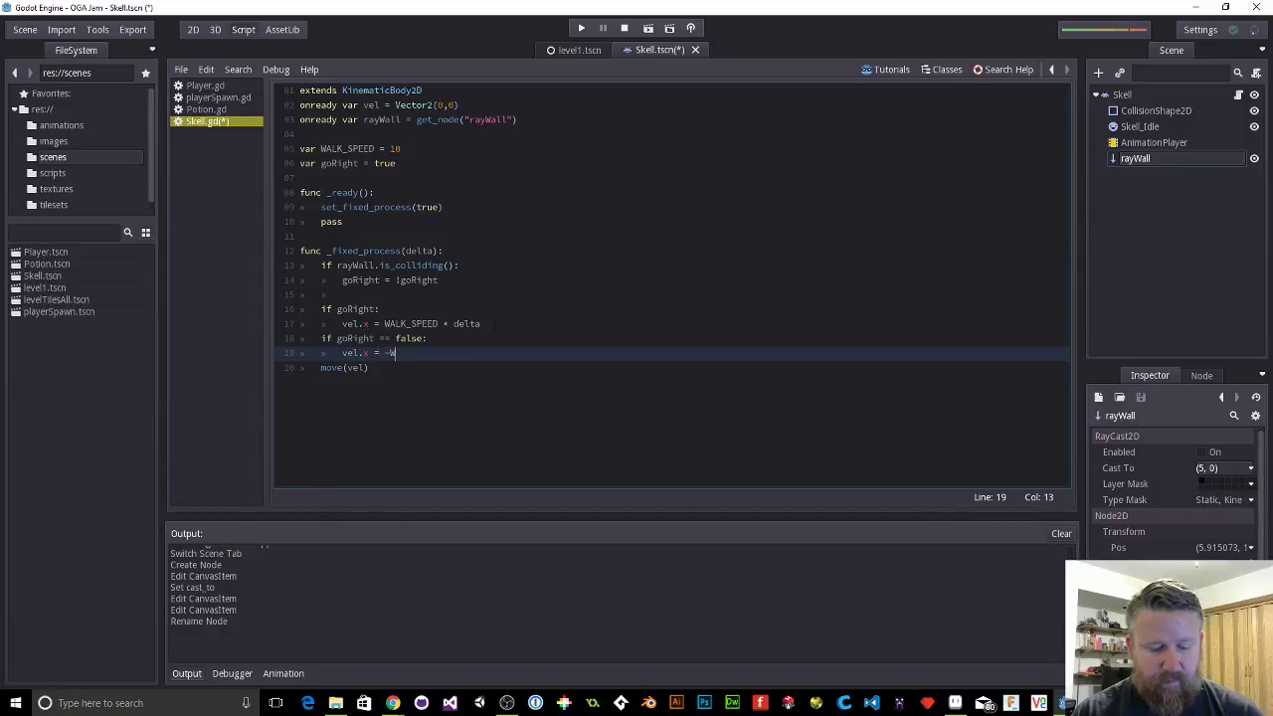
pyautogui.write('ALK_SPEED * delta')
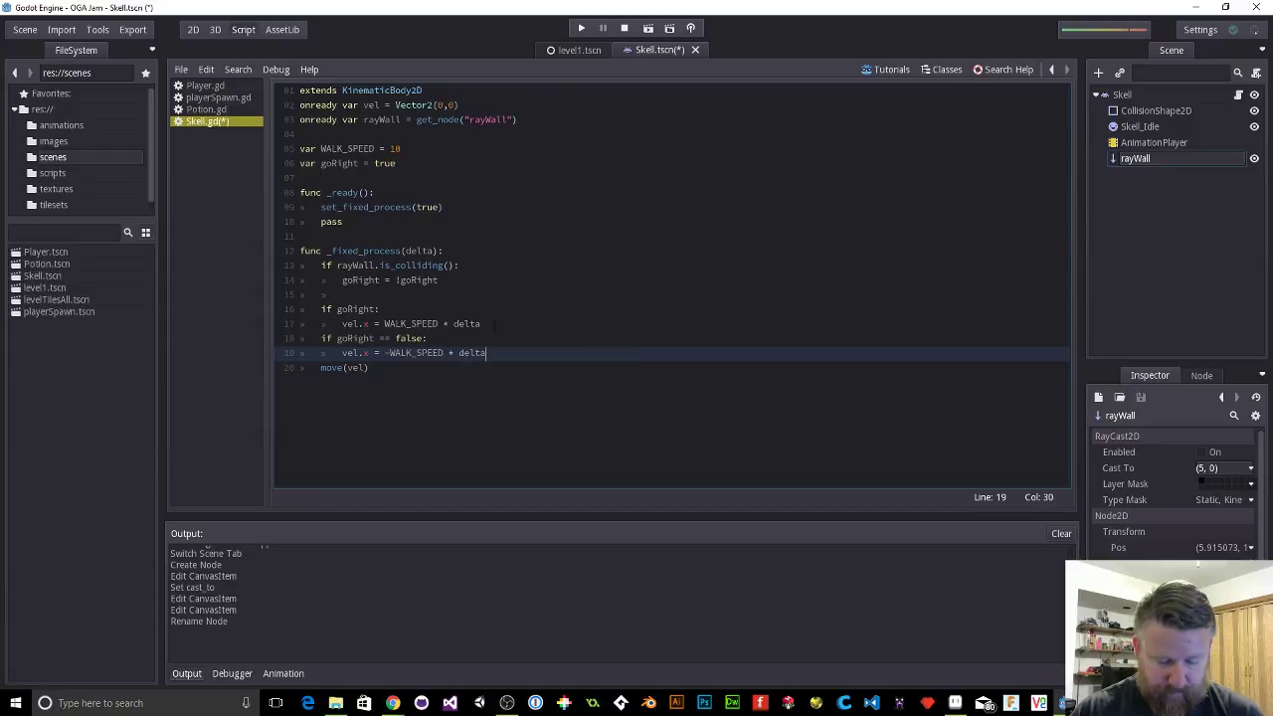
pyautogui.hotkey('ctrl', 's')
pyautogui.press('Return')
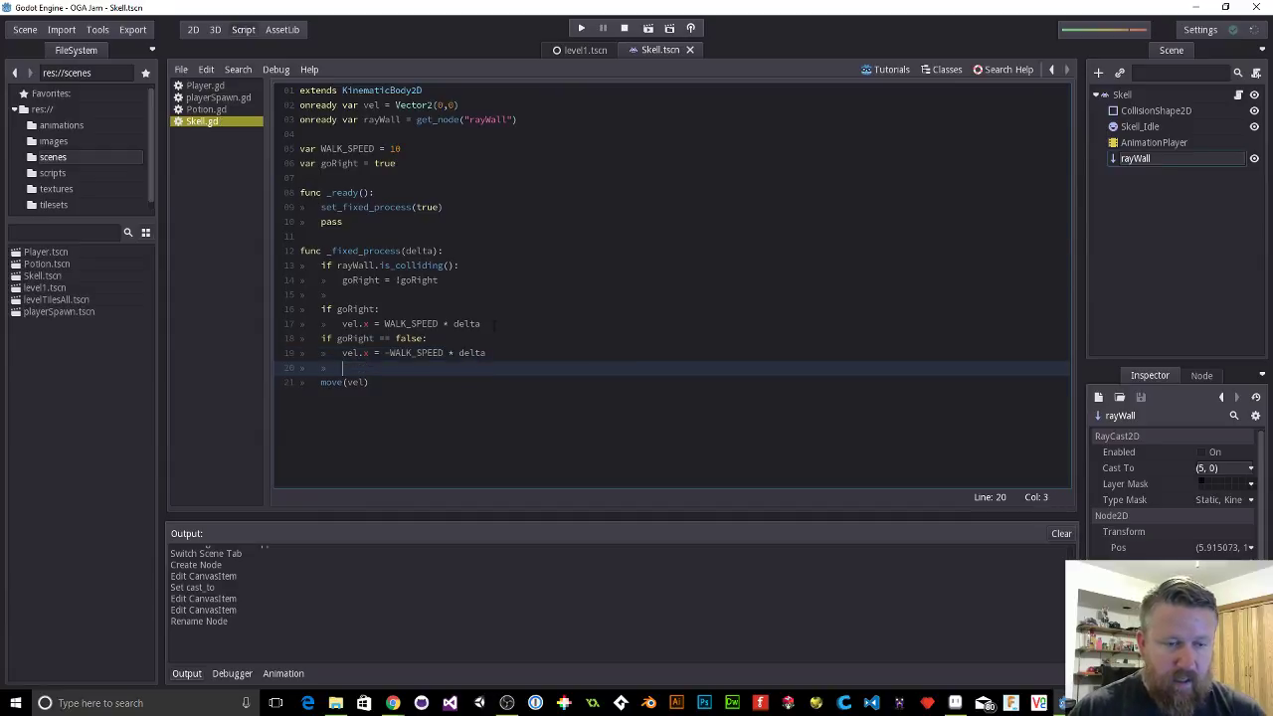
# Step: Remove the extra indent on the empty line before move(vel), then test-run the game while moving and jumping the player
pyautogui.press('BackSpace')
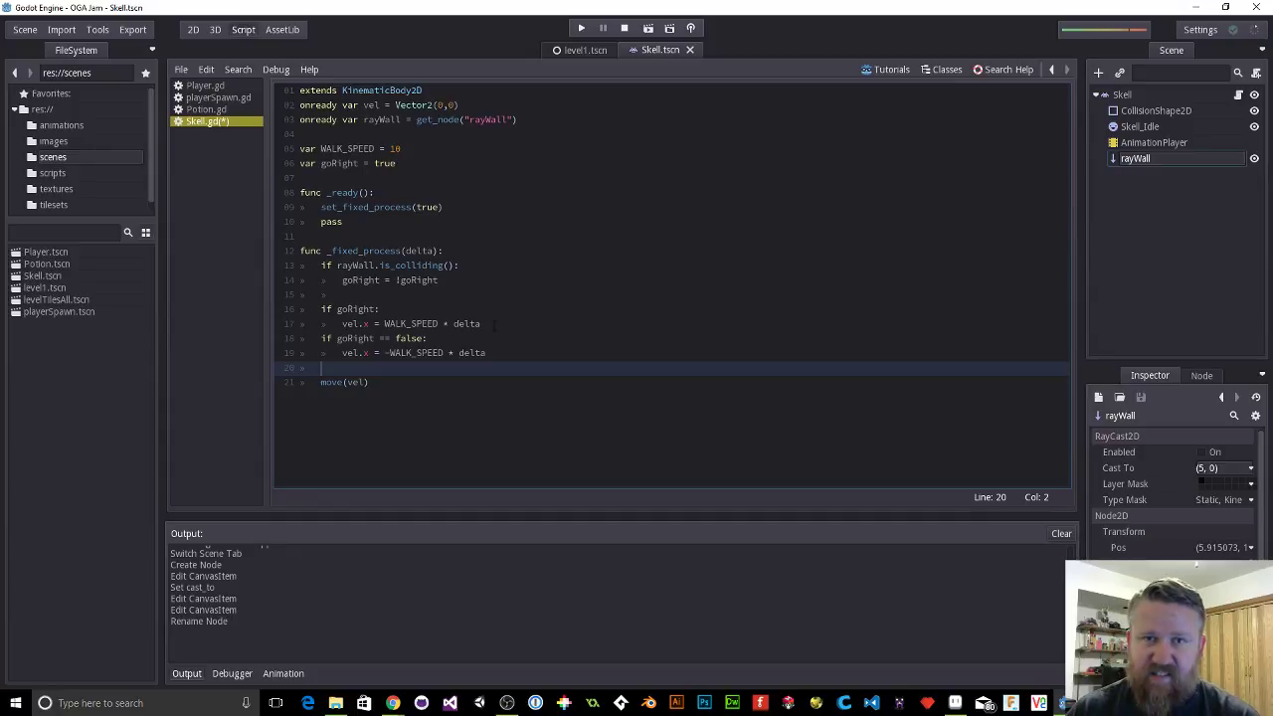
pyautogui.press('F5')
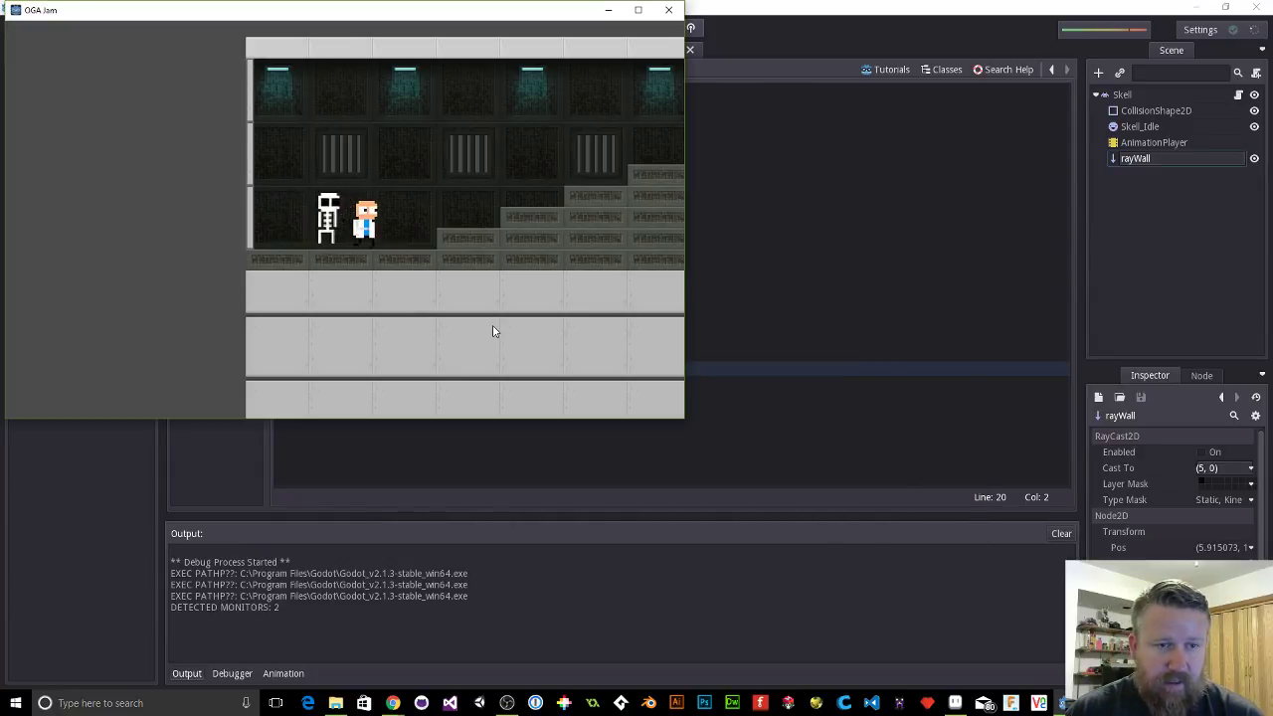
pyautogui.press('Right')
pyautogui.press('space')
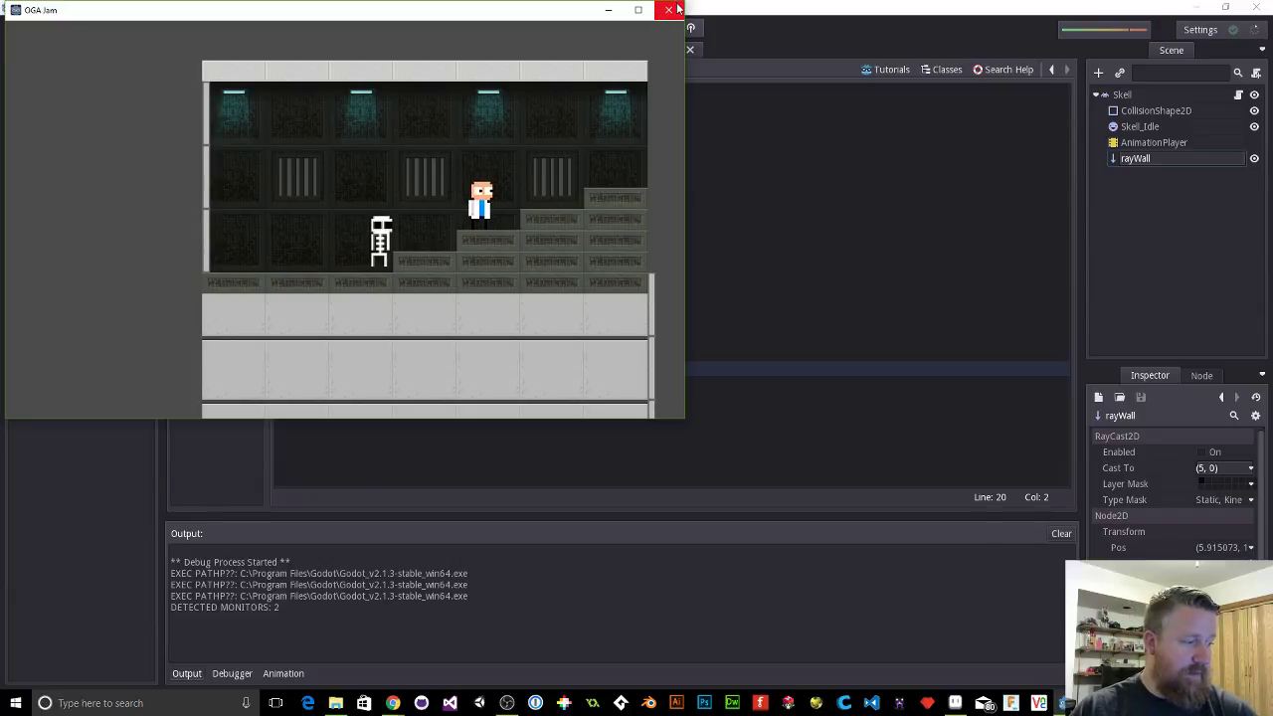
pyautogui.click(676, 9)
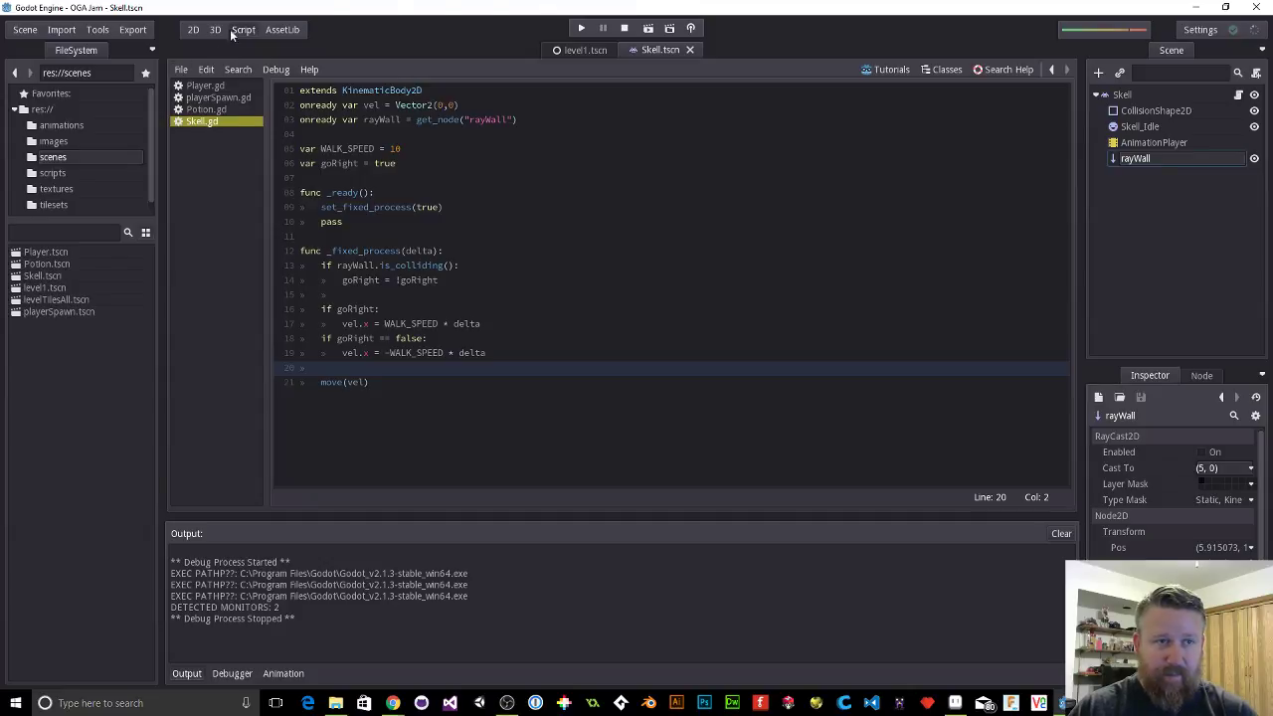
# Step: Enable the rayWall raycast in the Skell scene's 2D view
pyautogui.click(193, 29)
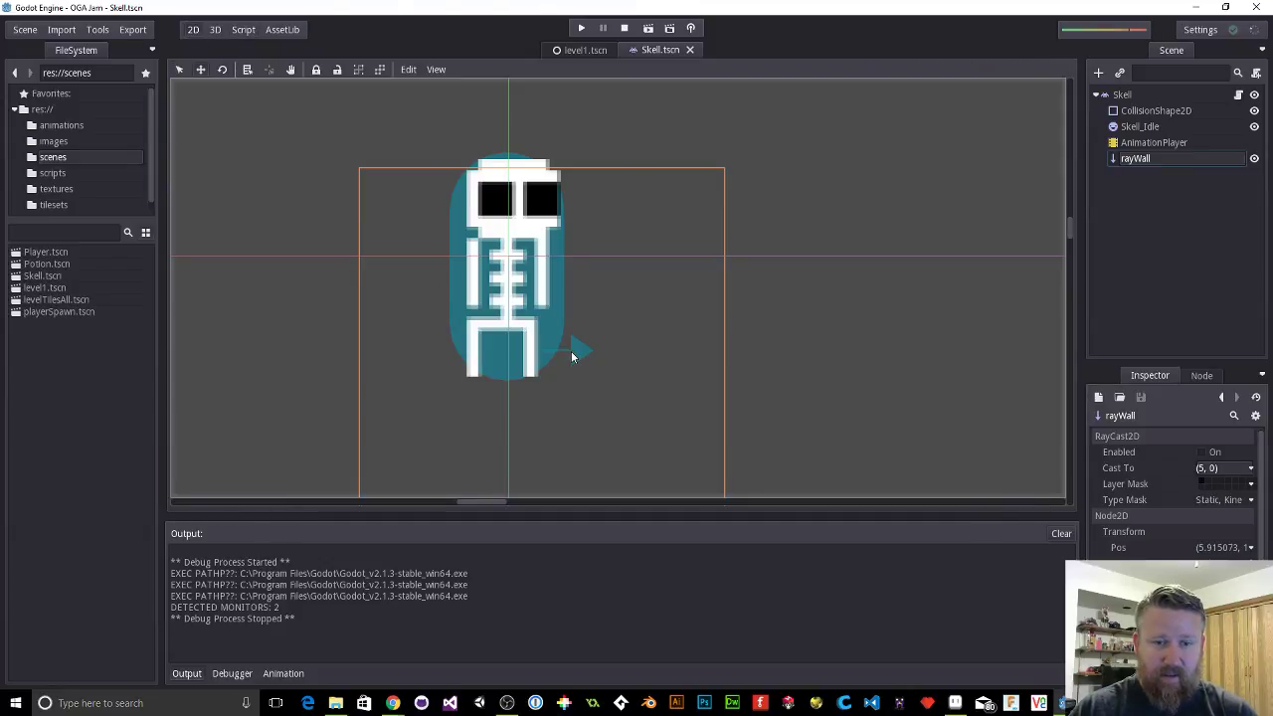
pyautogui.moveTo(572, 356); pyautogui.dragTo(571, 350)
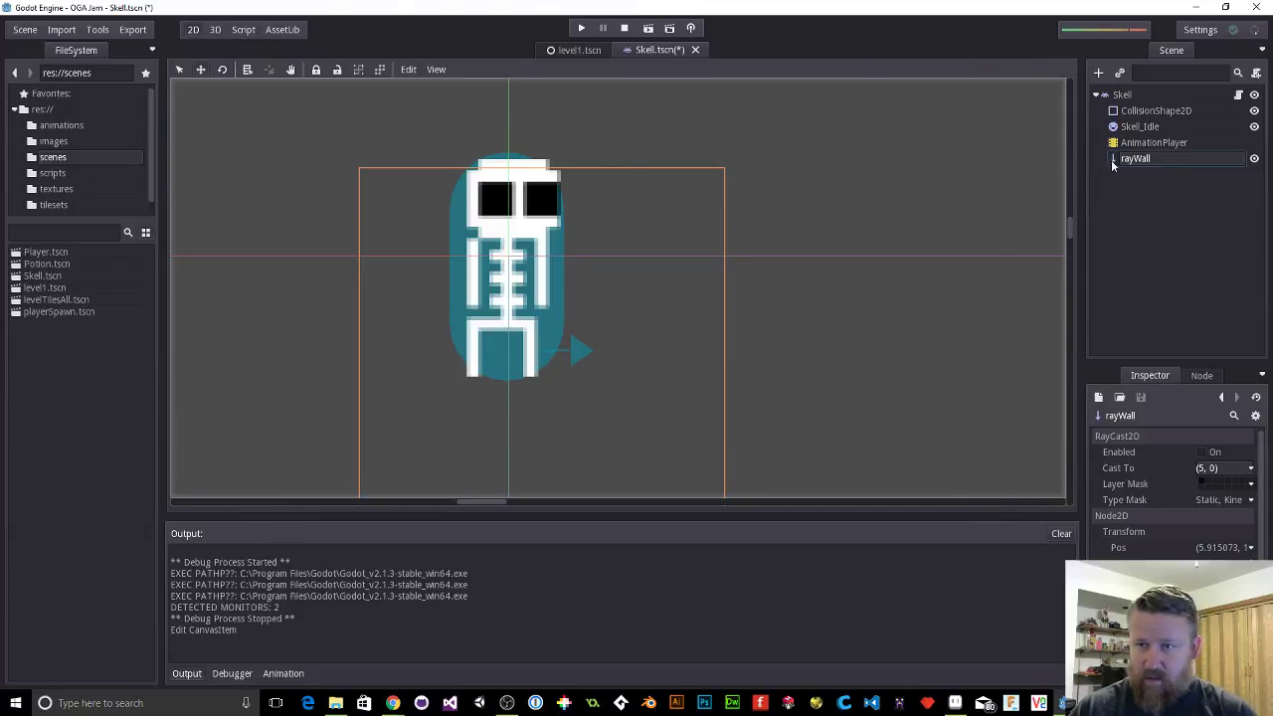
pyautogui.click(1204, 454)
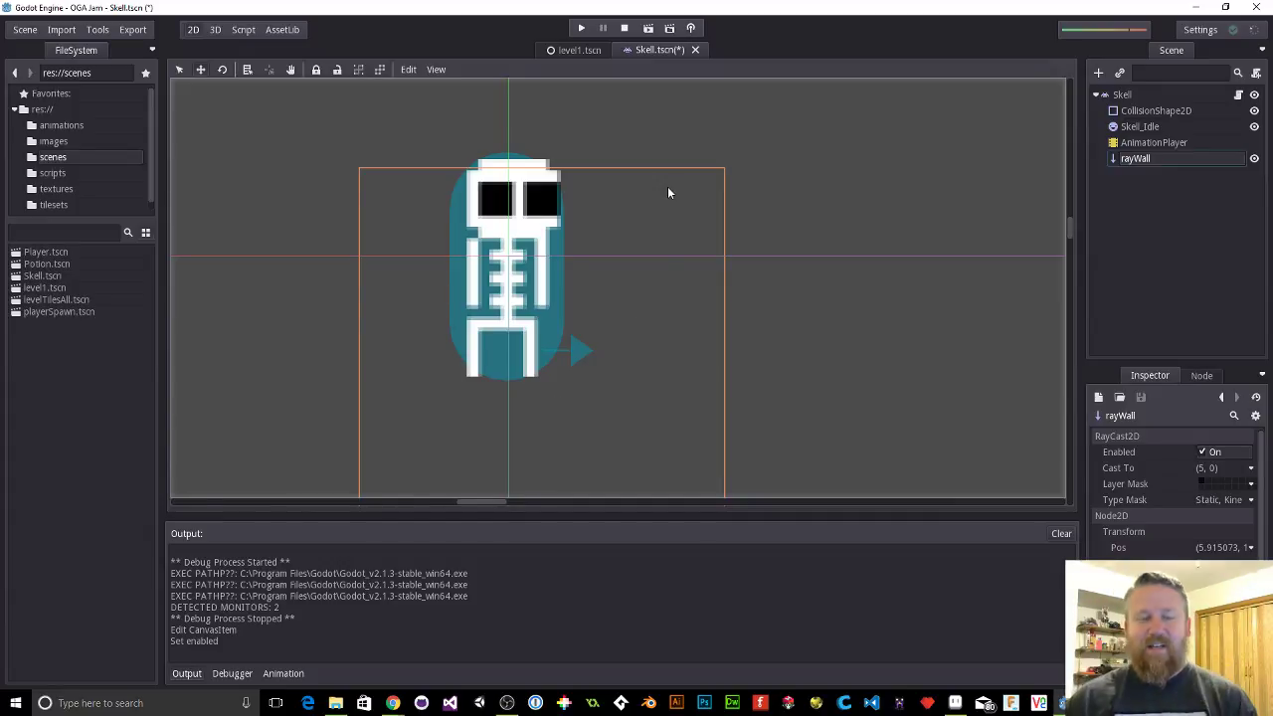
# Step: Add "rayWall.add_exception(self)" below set_fixed_process(true) in the _ready function of Skell.gd
pyautogui.click(244, 30)
pyautogui.click(477, 205)
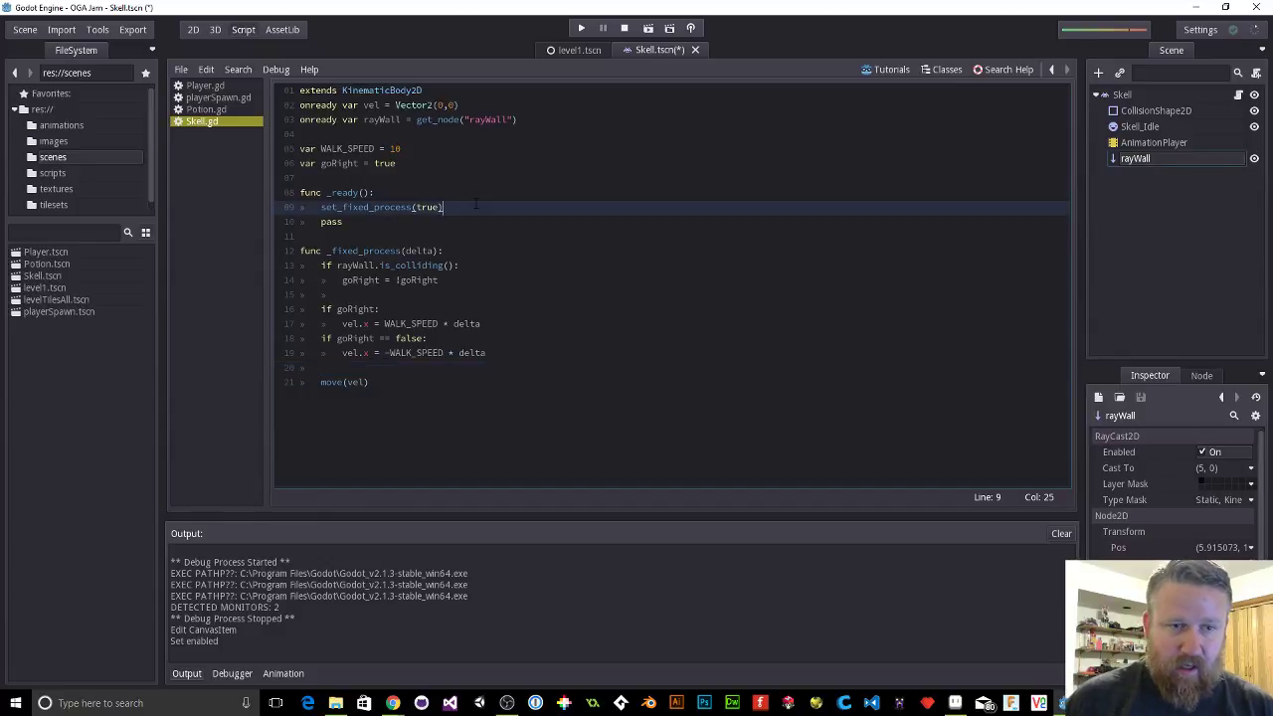
pyautogui.press('Return')
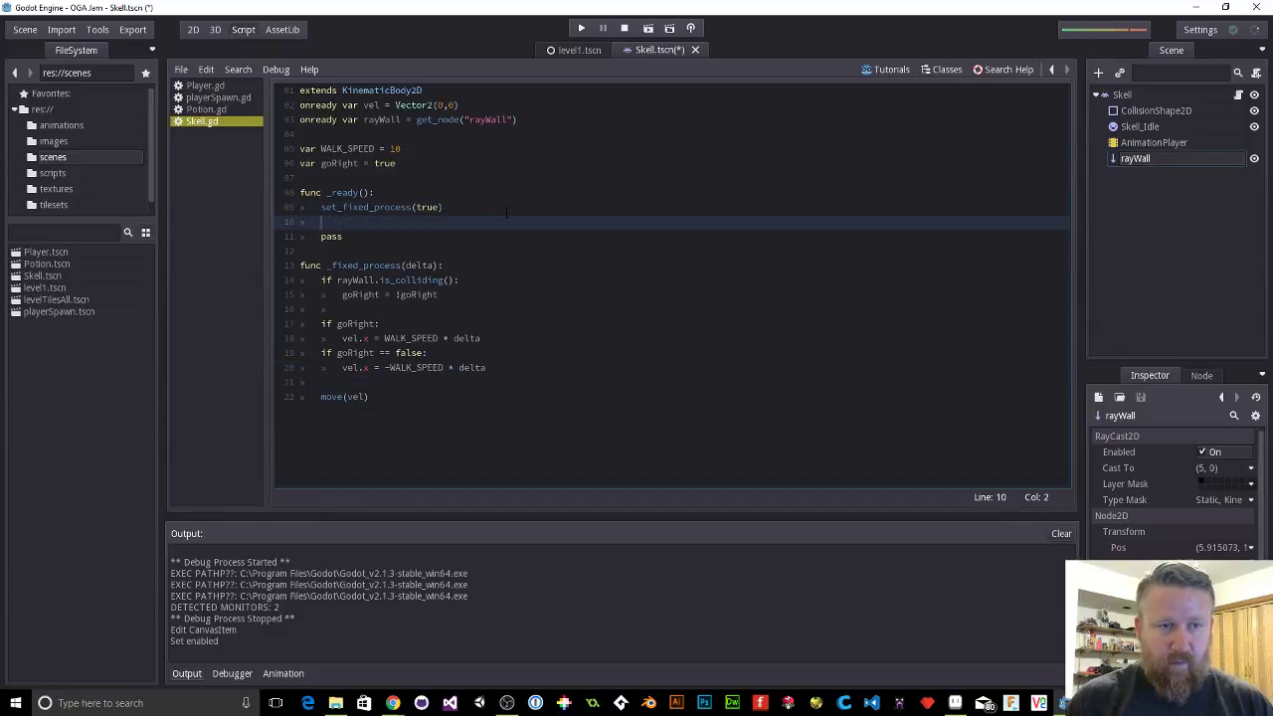
pyautogui.write('raw')
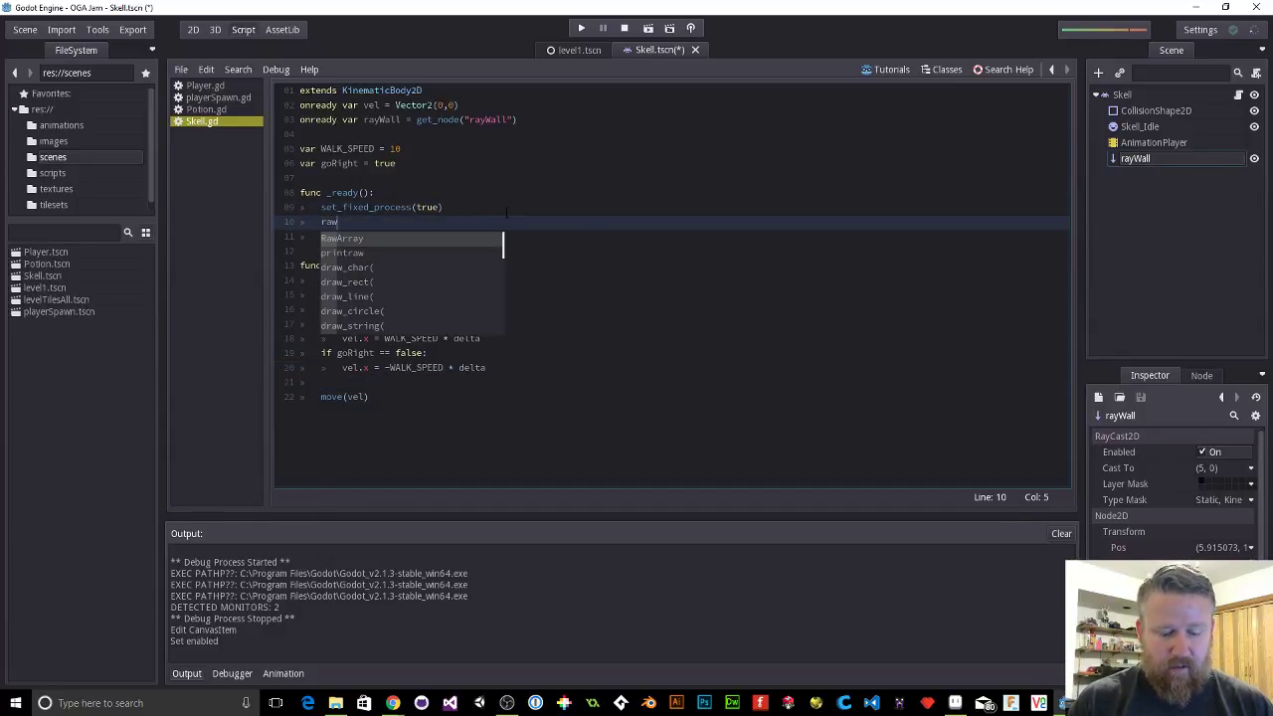
pyautogui.press('BackSpace')
pyautogui.press('BackSpace')
pyautogui.write('ra')
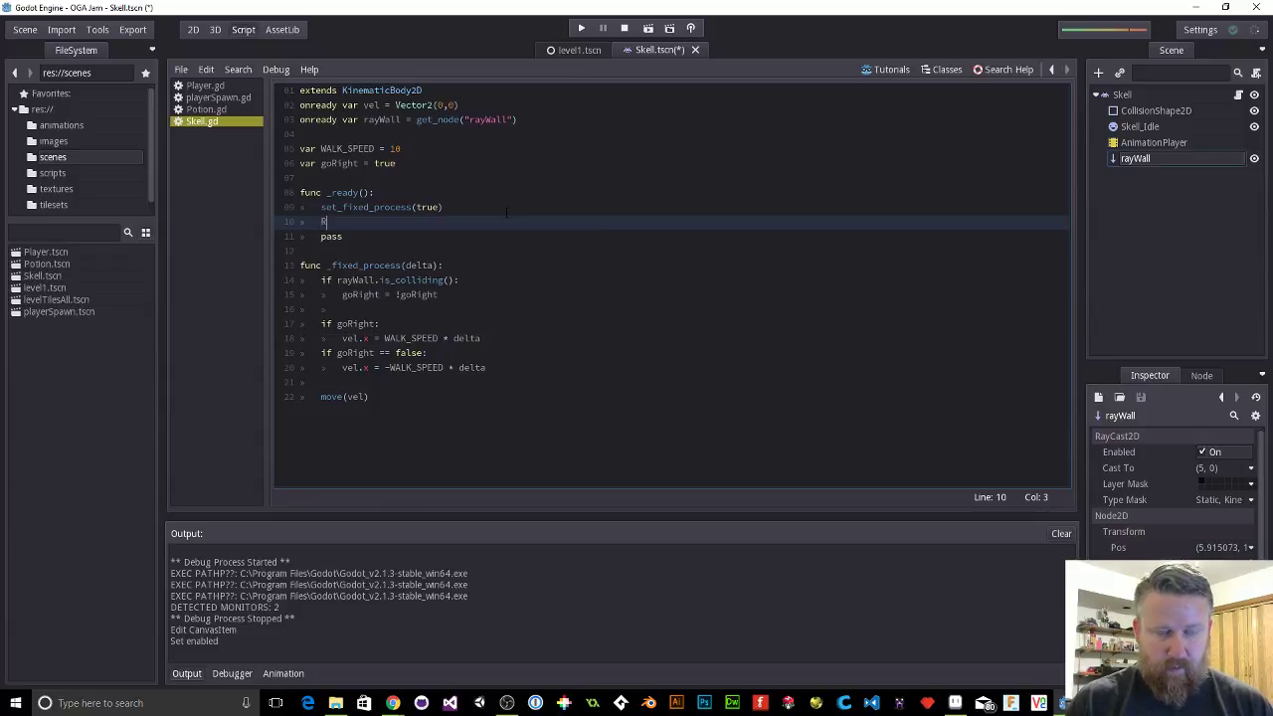
pyautogui.press('BackSpace')
pyautogui.press('BackSpace')
pyautogui.write('ra')
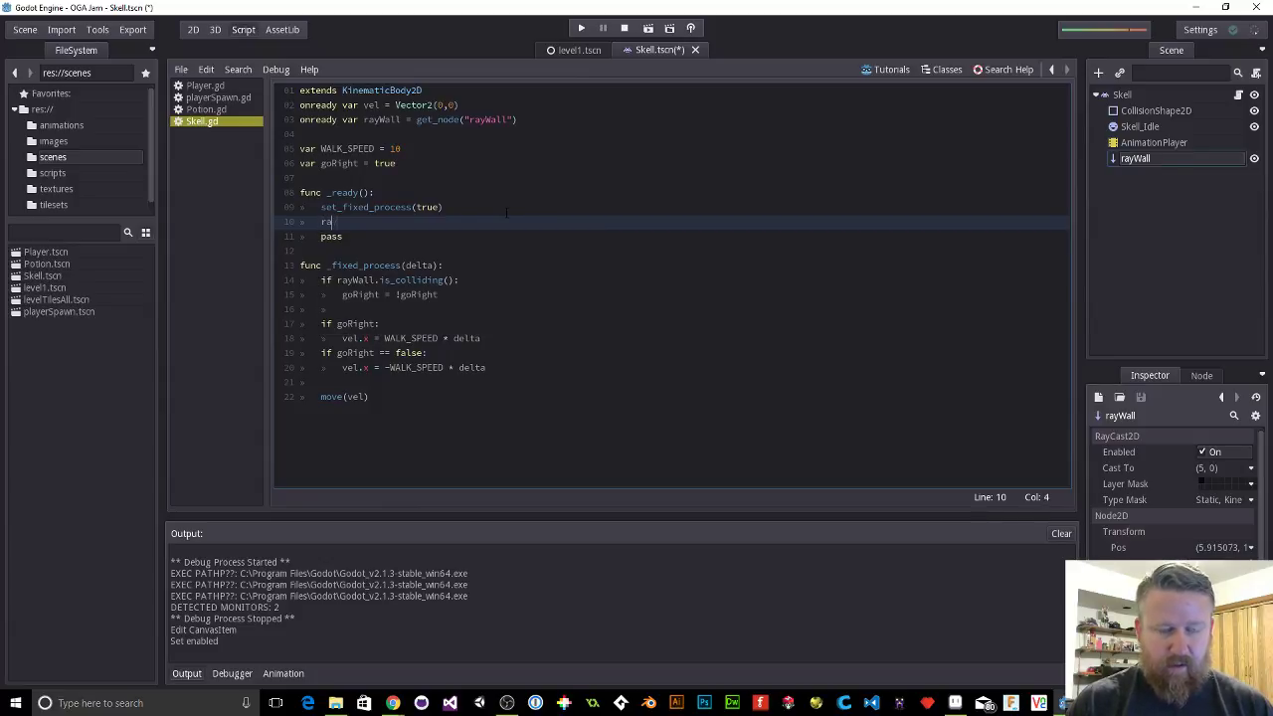
pyautogui.write('yWall.')
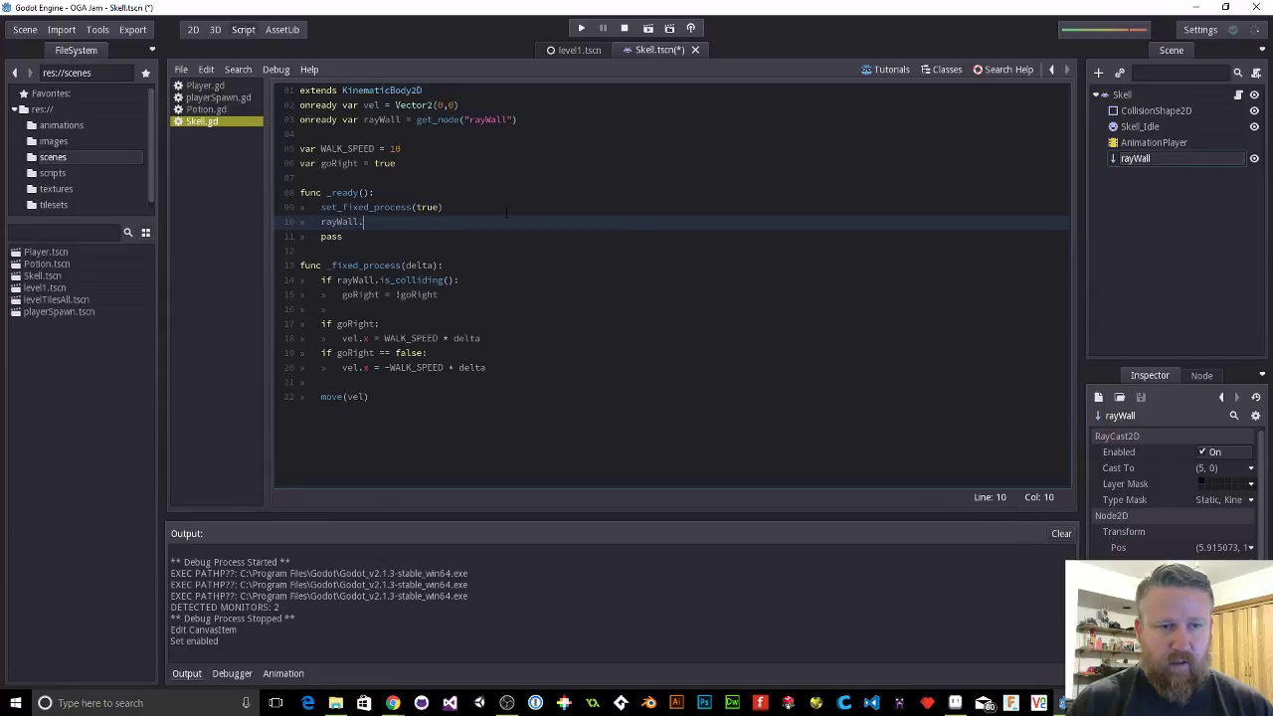
pyautogui.write('add')
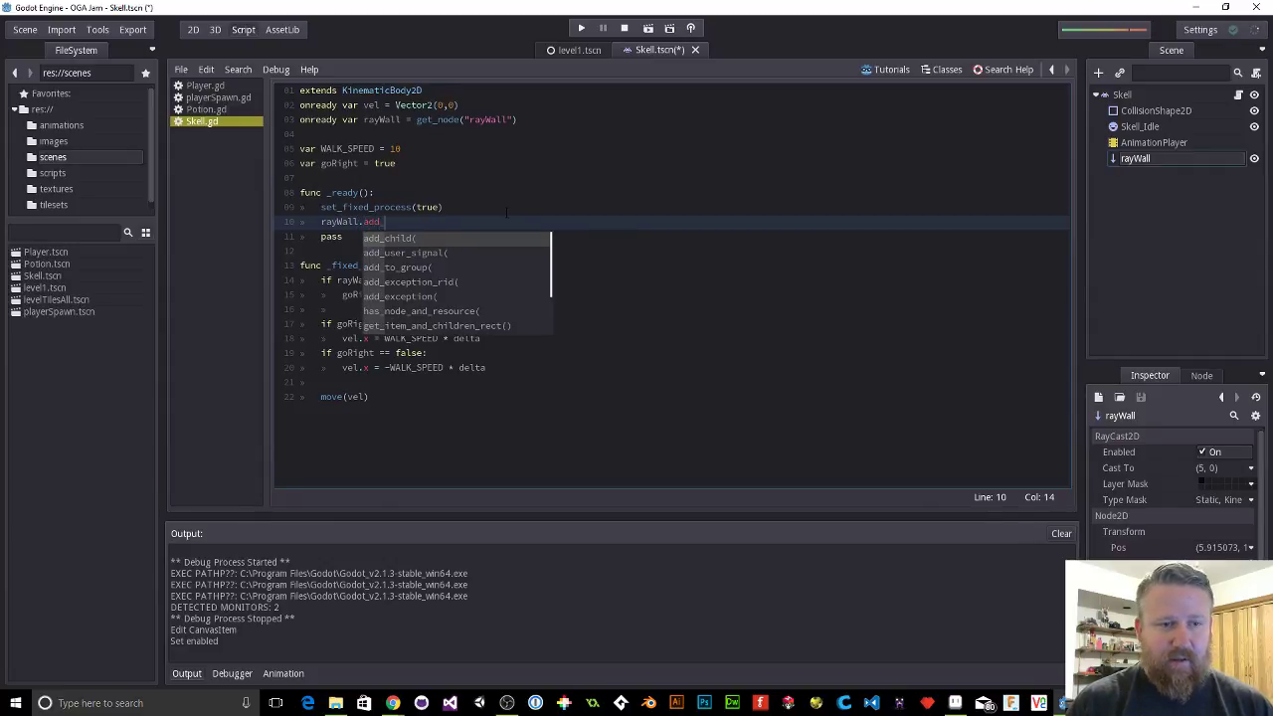
pyautogui.write('_exception(self)')
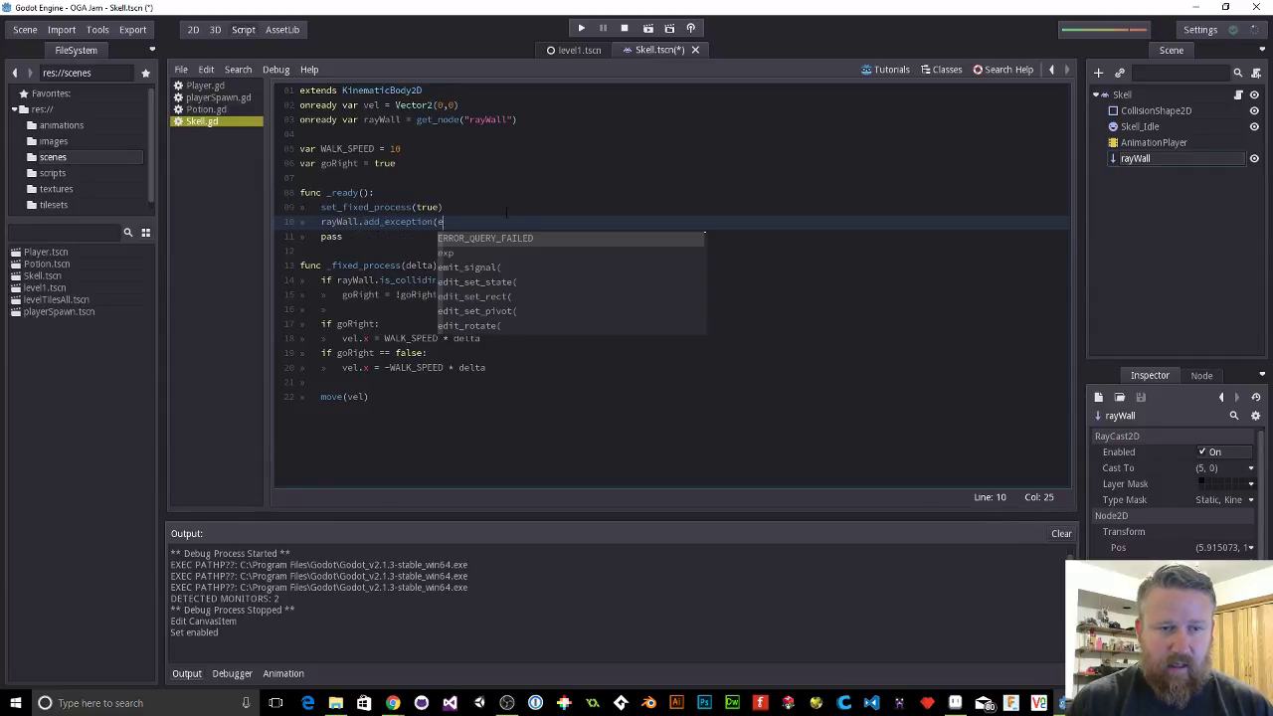
pyautogui.press('BackSpace')
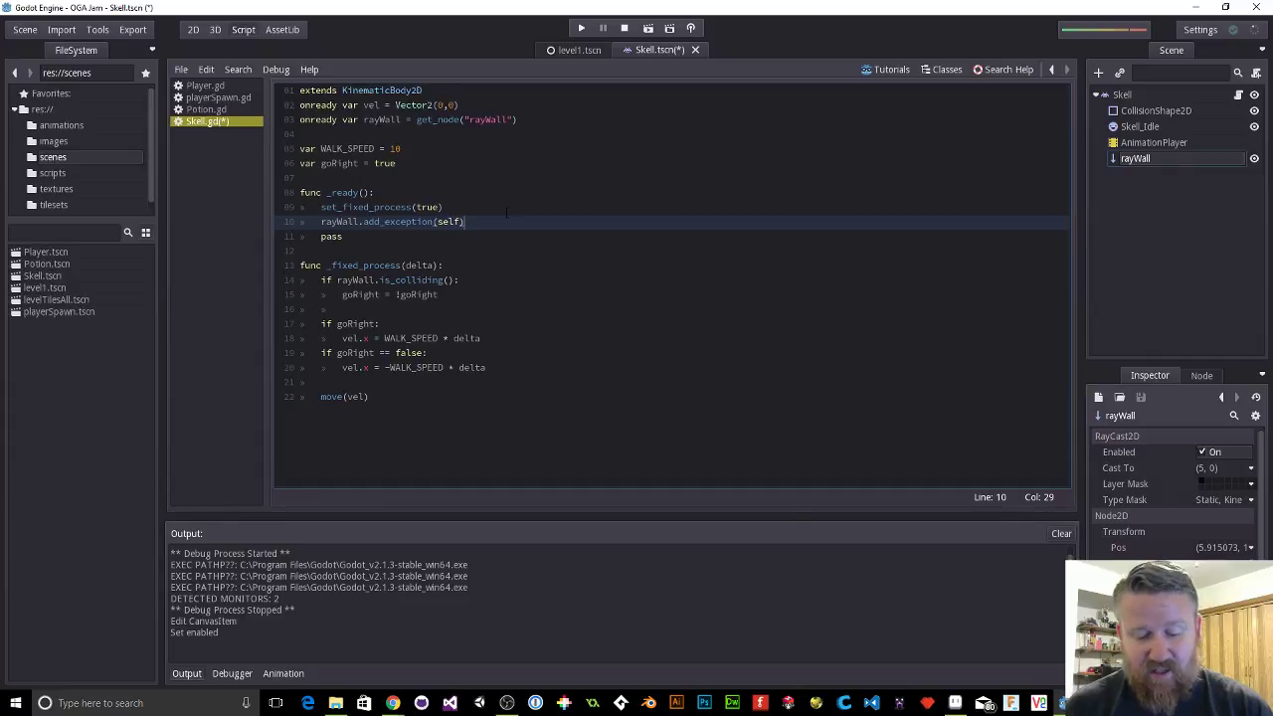
# Step: Test-run the game, turn on Visible Collision Shapes, and run it again to check the skeleton's raycast
pyautogui.press('F5')
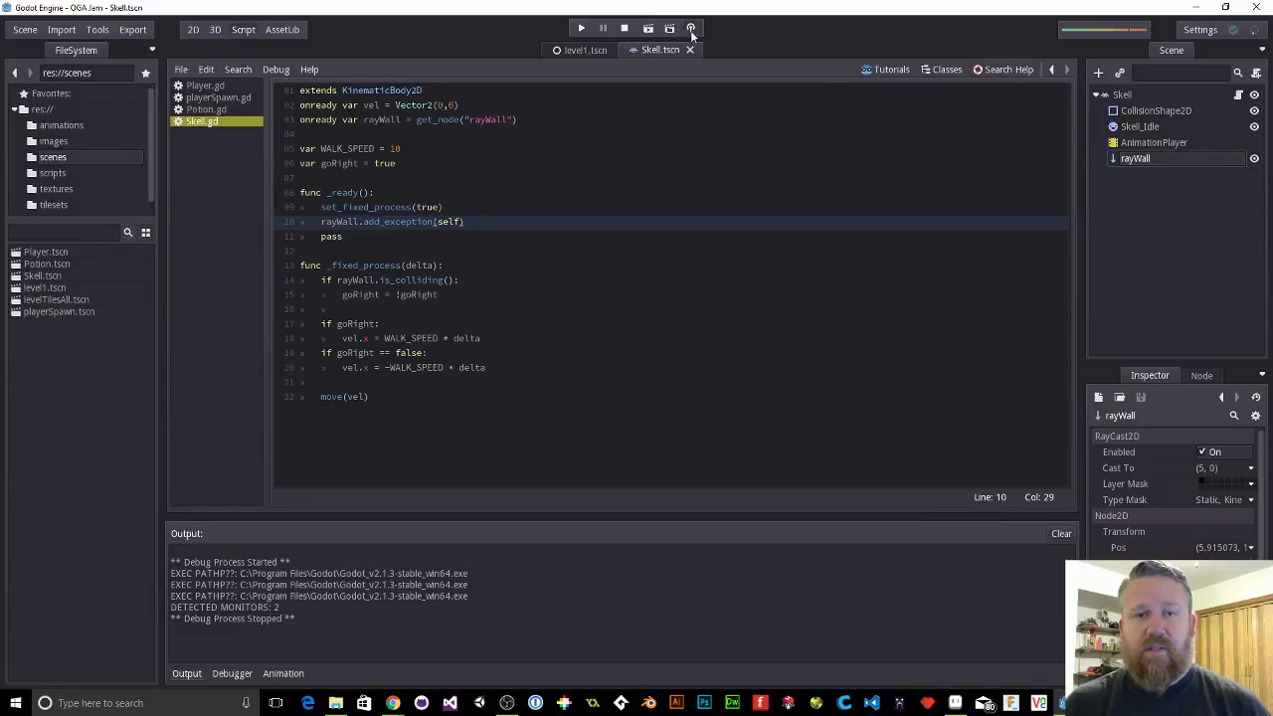
pyautogui.click(690, 28)
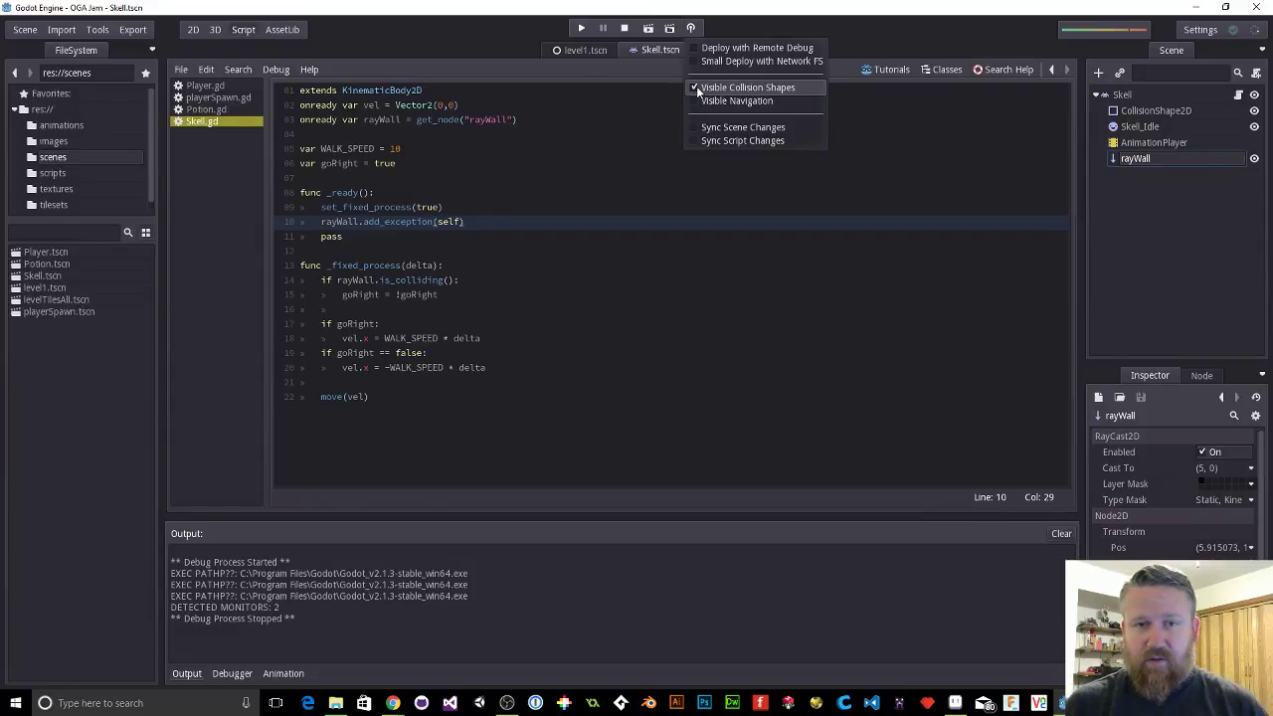
pyautogui.click(581, 28)
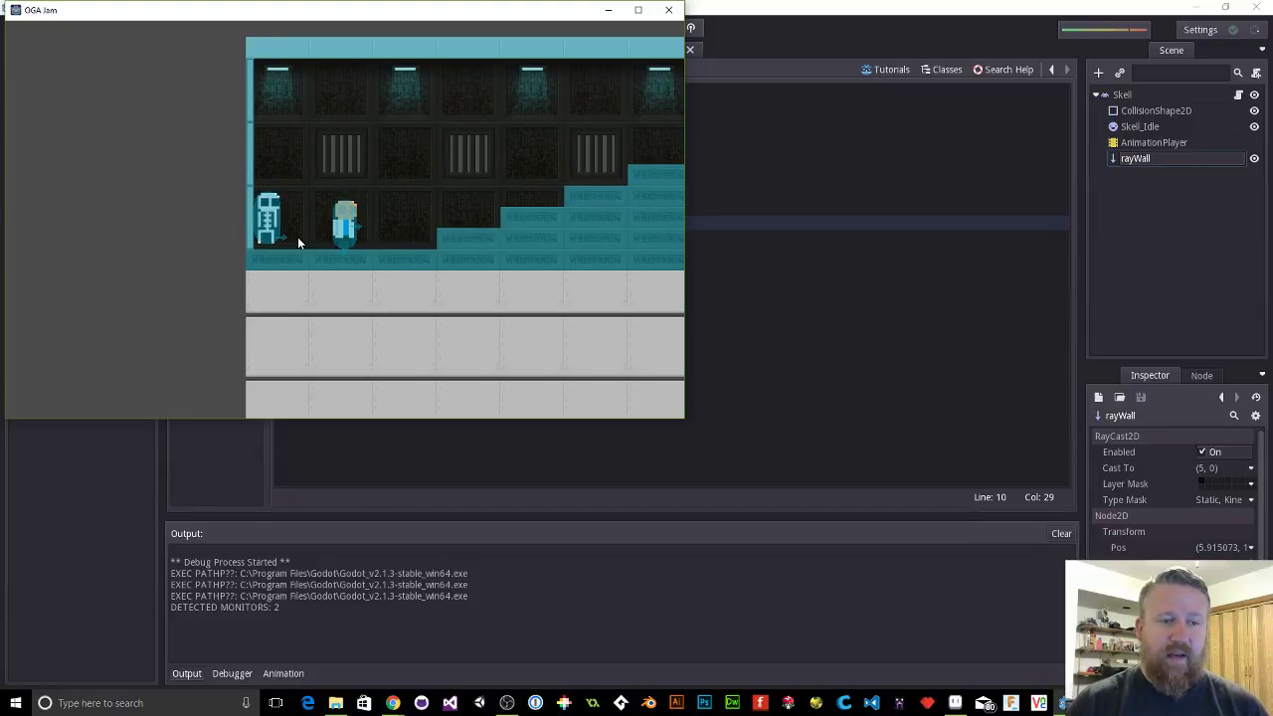
pyautogui.click(666, 10)
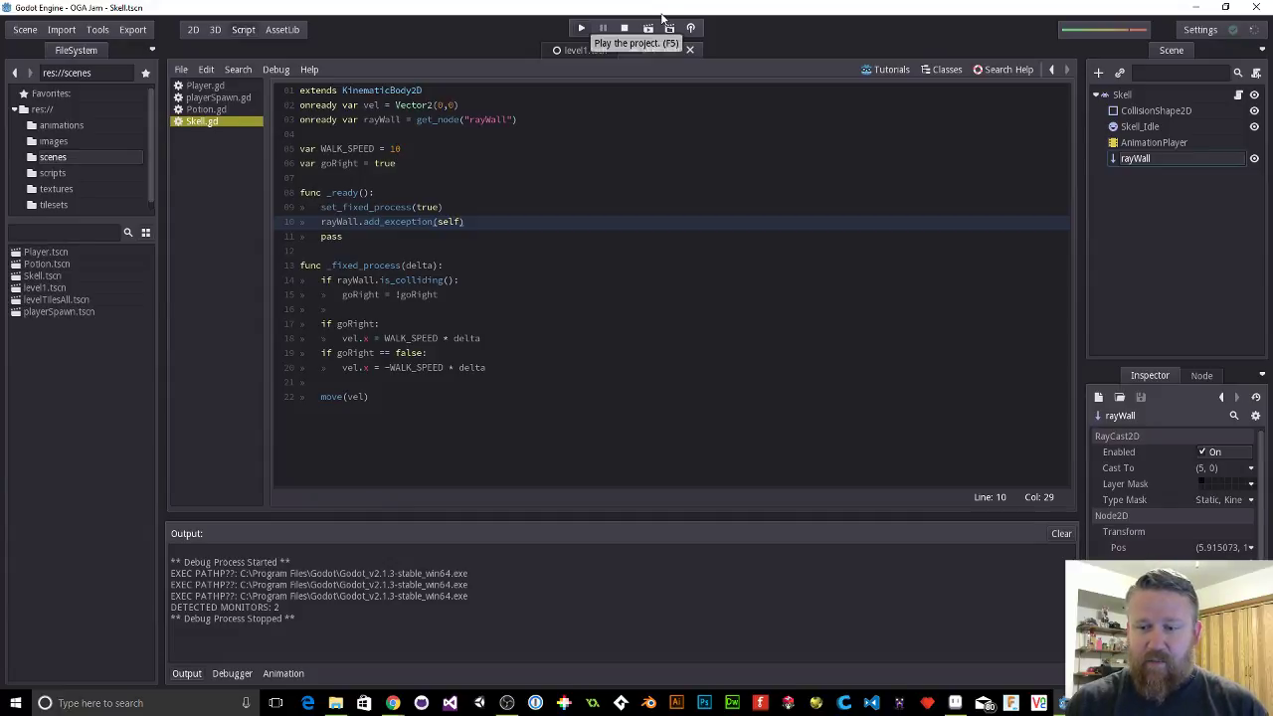
# Step: Add "set_scale(Vector2(1,1))" as the first line of the "if goRight:" block in the Skell script
pyautogui.click(1123, 94)
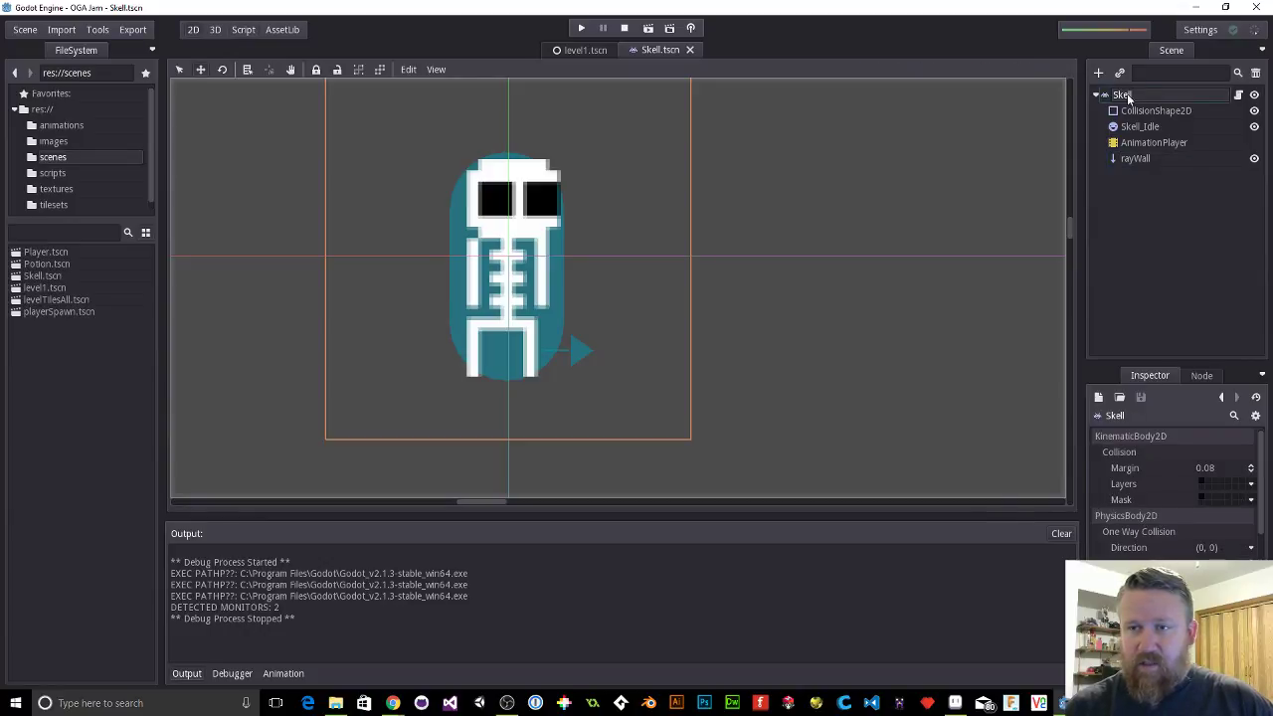
pyautogui.click(1110, 96)
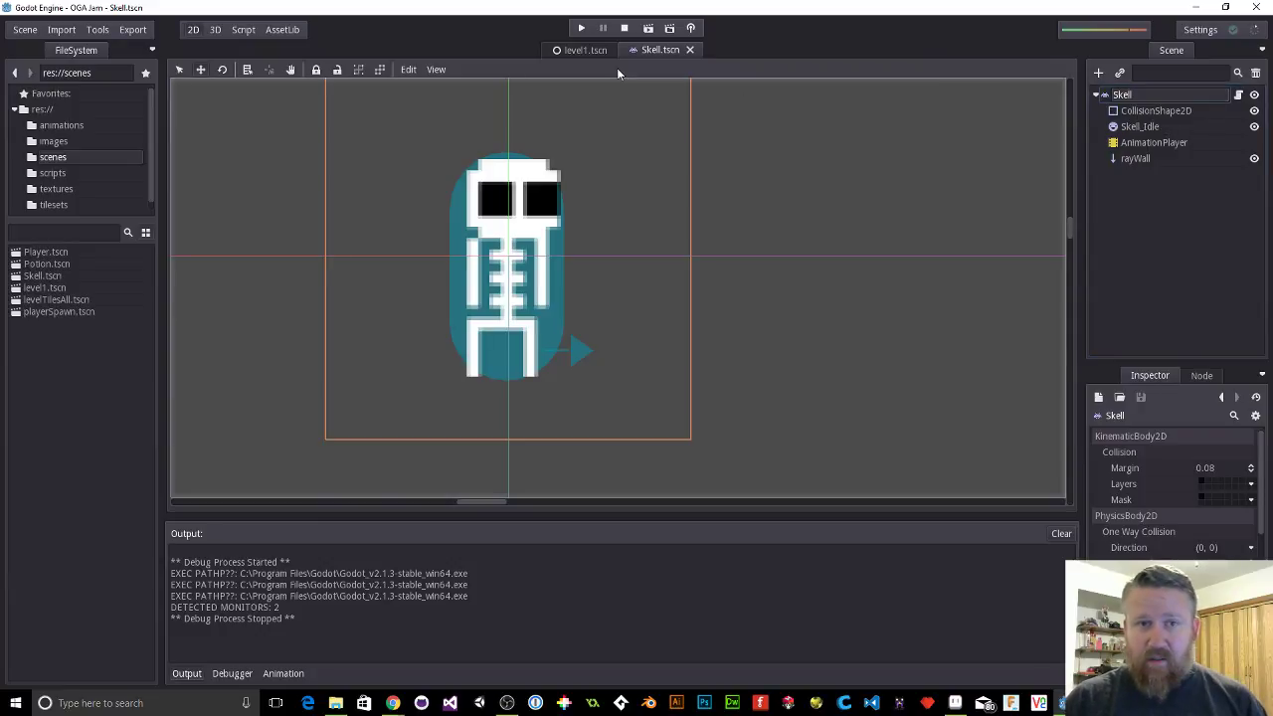
pyautogui.click(243, 30)
pyautogui.click(398, 308)
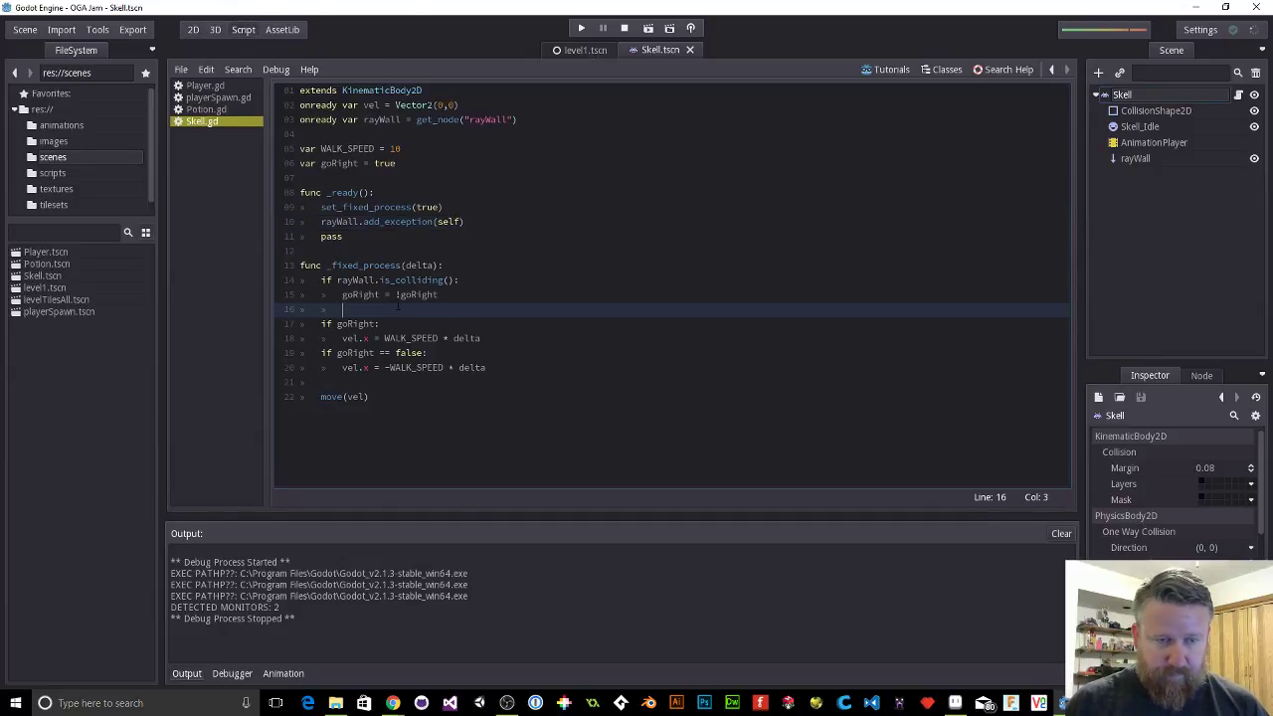
pyautogui.click(403, 323)
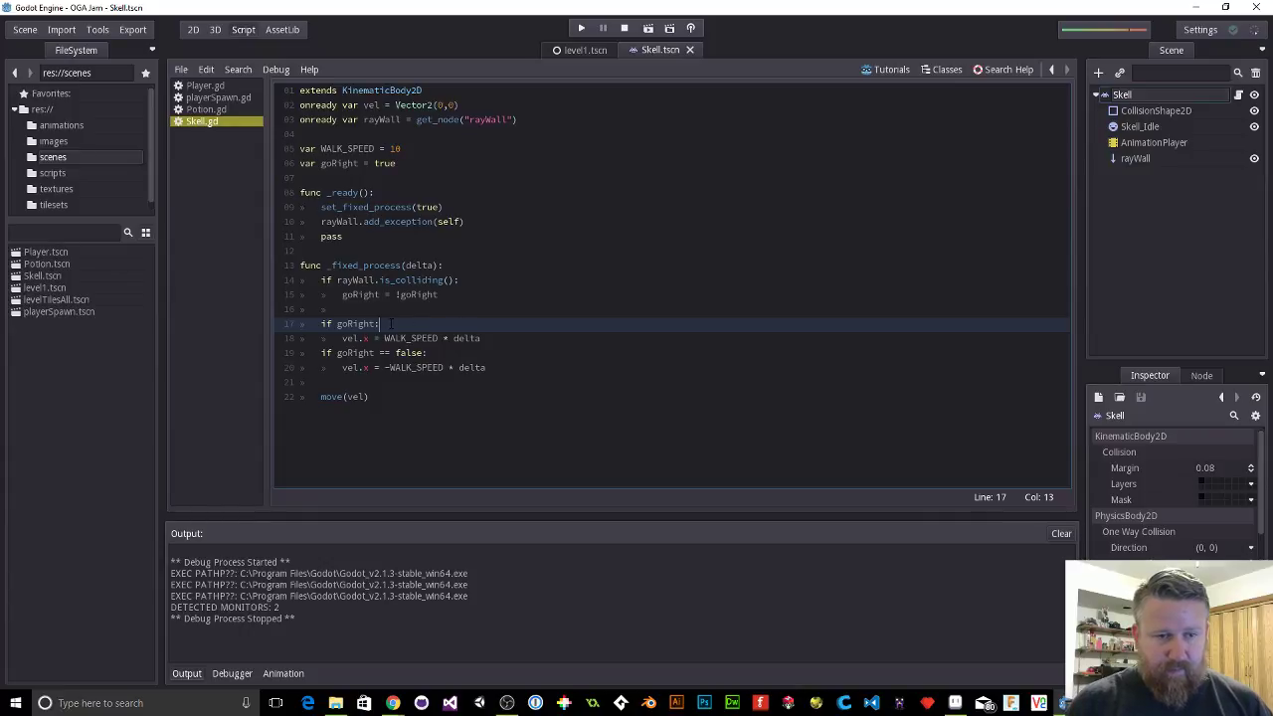
pyautogui.press('Return')
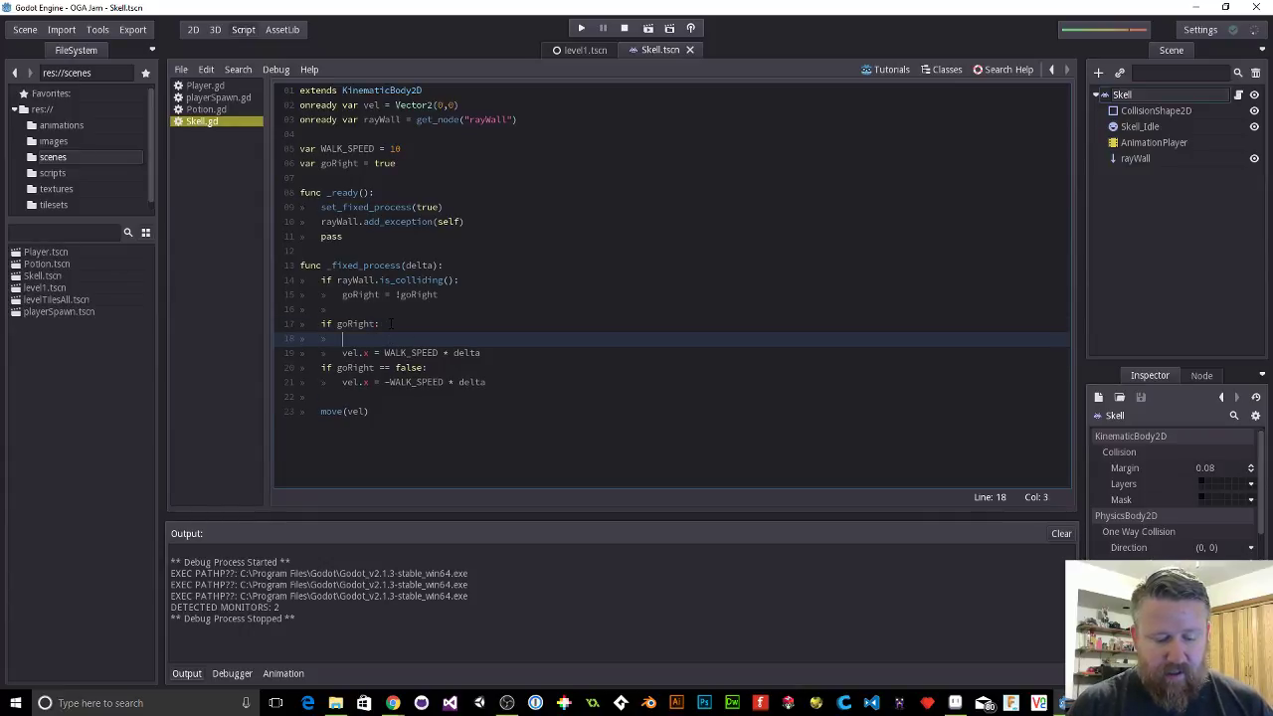
pyautogui.write('set_')
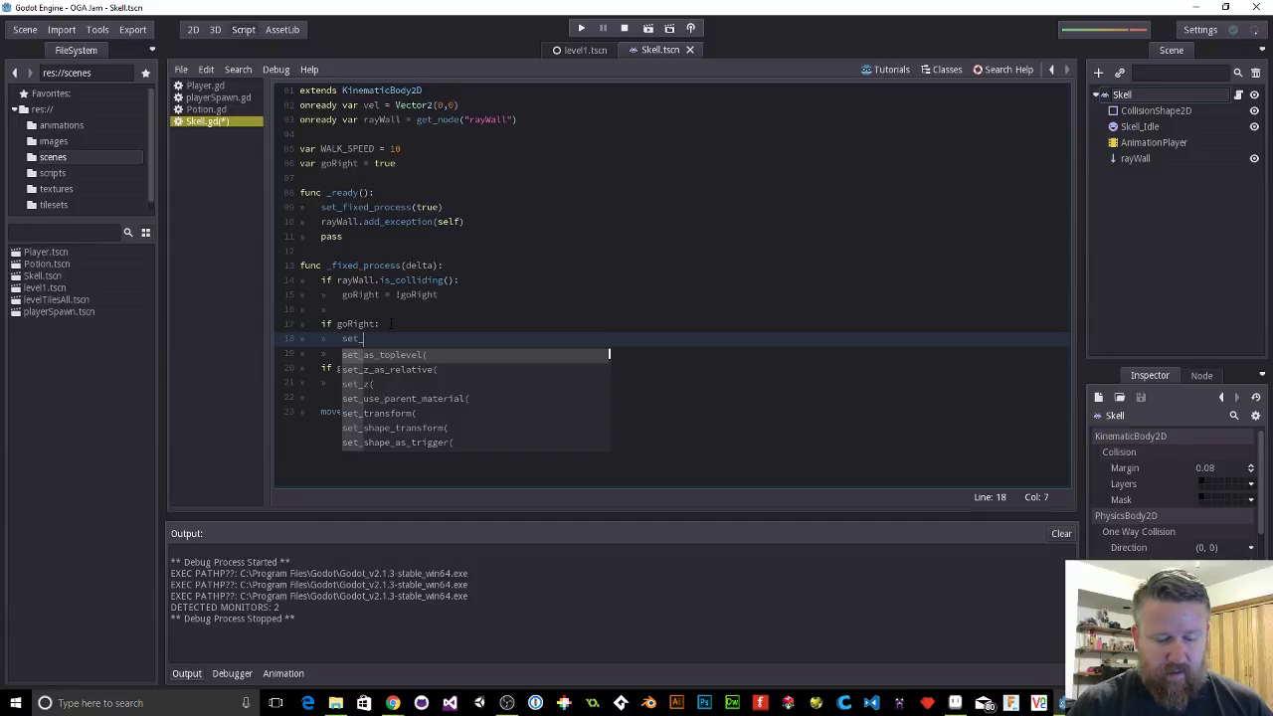
pyautogui.write('scale(')
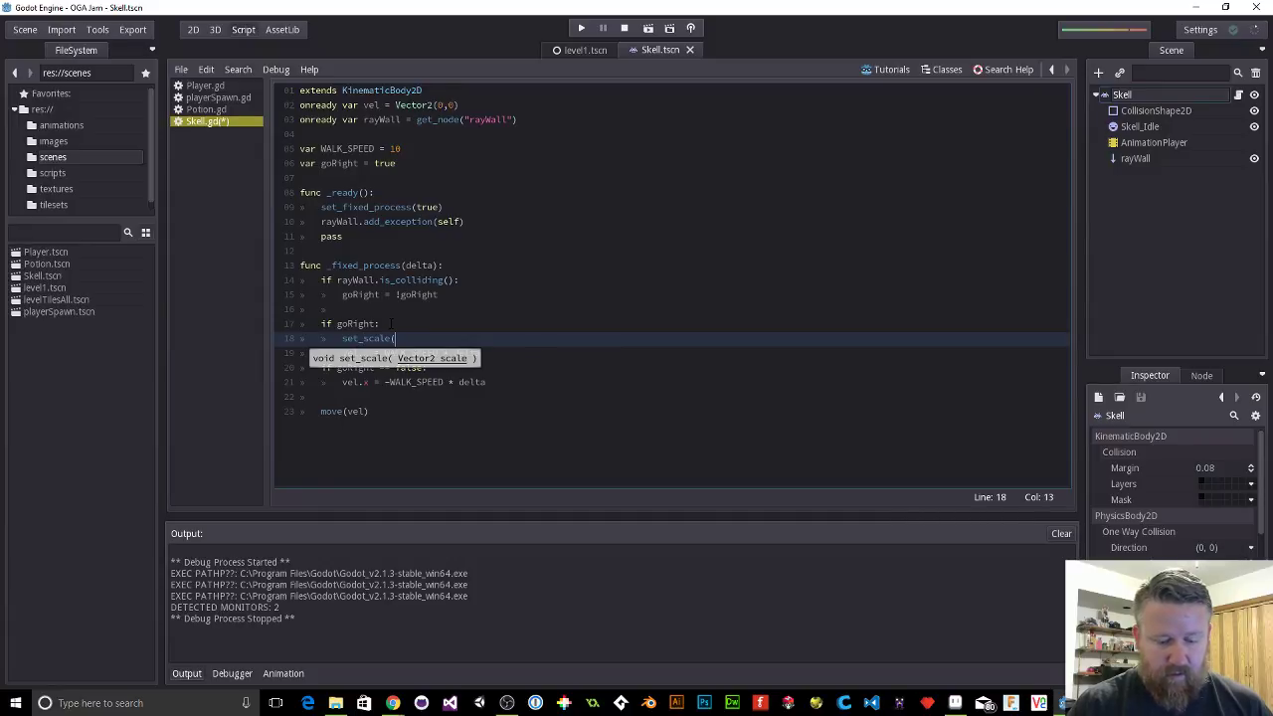
pyautogui.write('Vector')
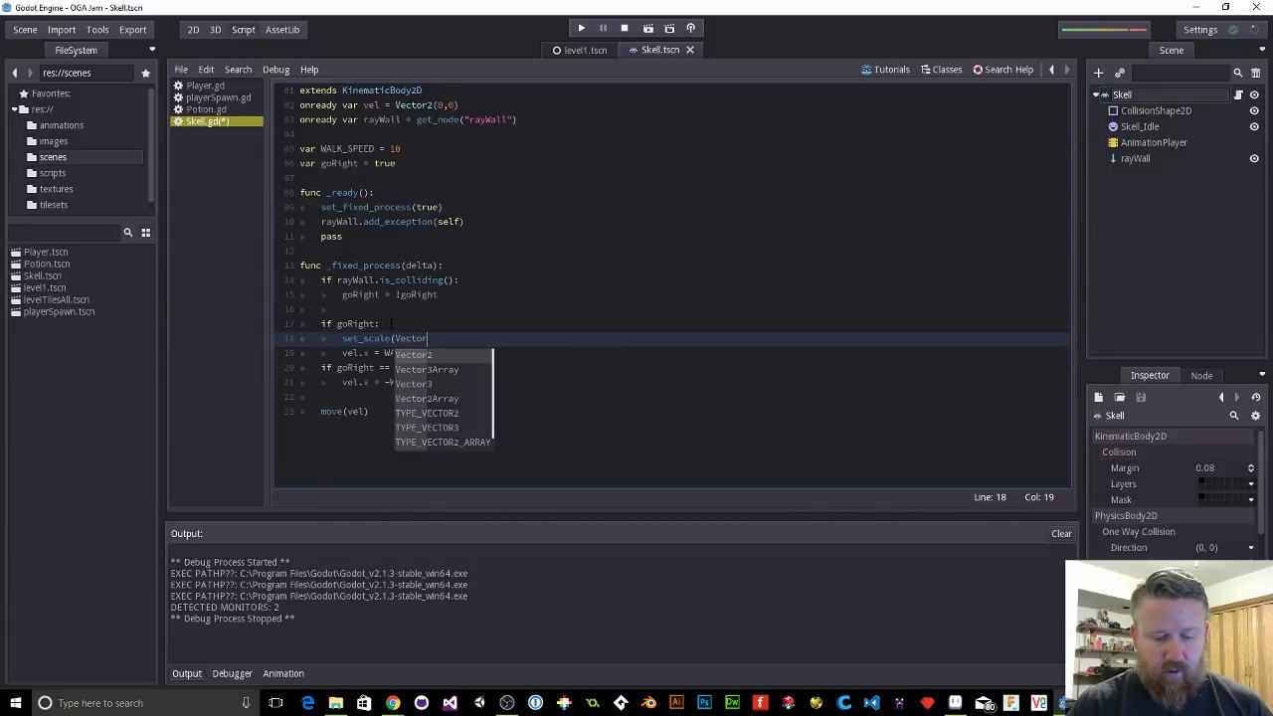
pyautogui.write('2(')
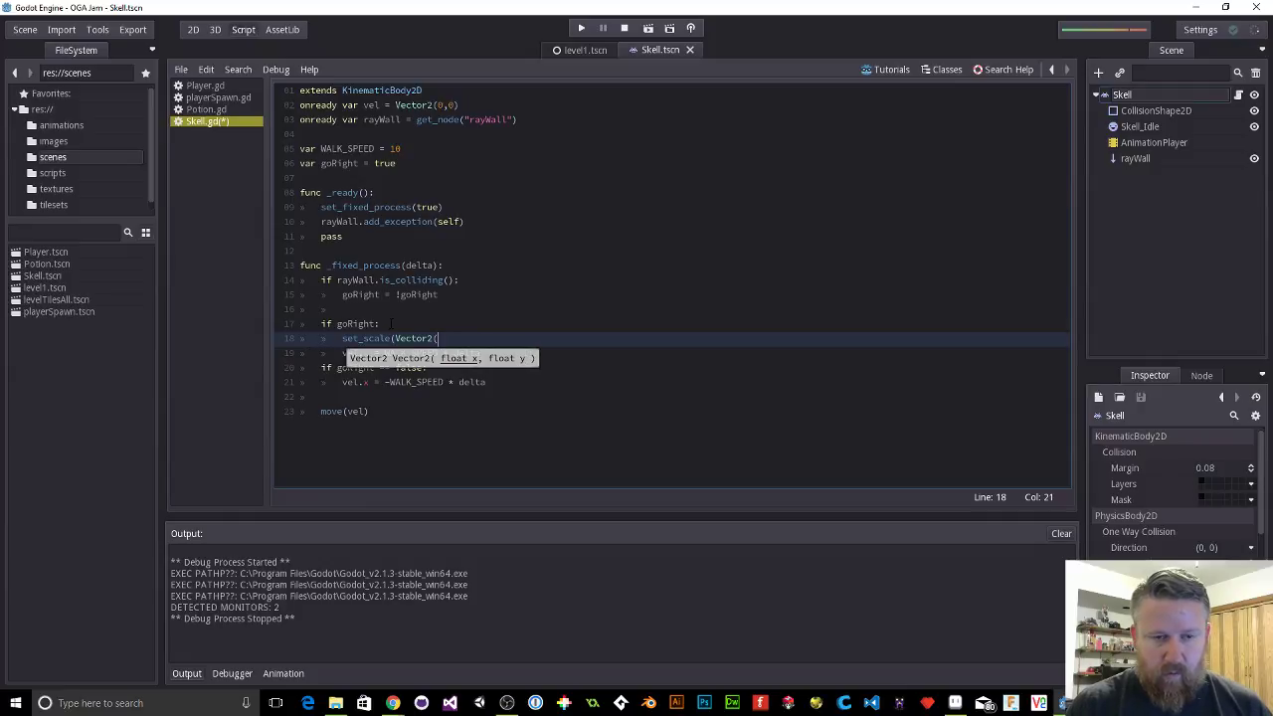
pyautogui.write('1,1')
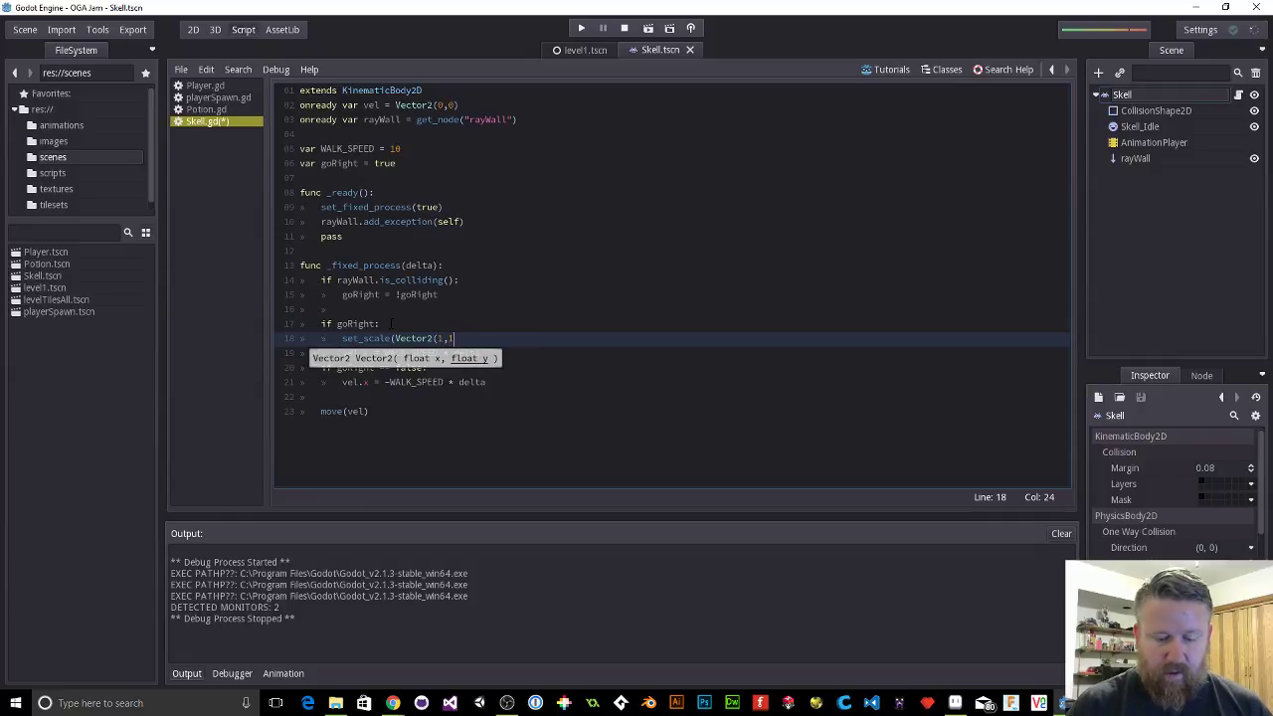
pyautogui.write('))')
# Step: Copy the set_scale line to the start of the "if goRight == false:" block as "set_scale(Vector2(-1,1))" and run the game
pyautogui.hotkey('shift', 'Home')
pyautogui.hotkey('ctrl', 'c')
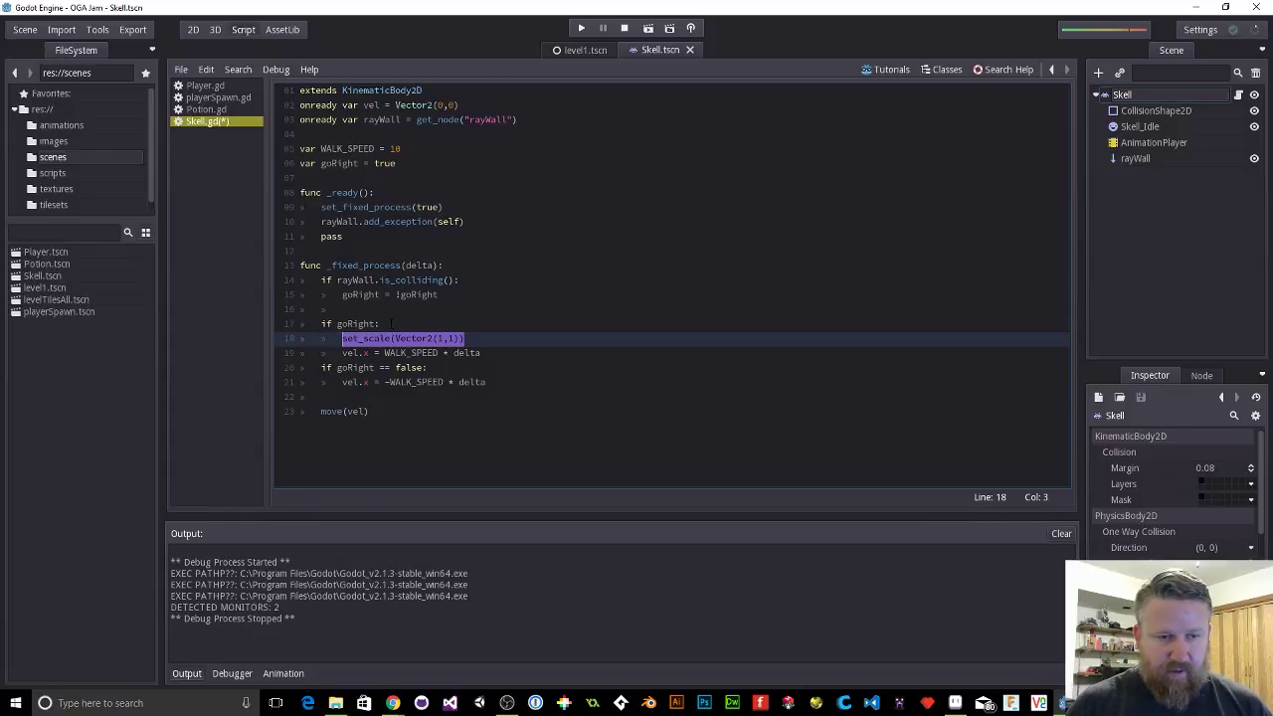
pyautogui.click(427, 367)
pyautogui.press('Return')
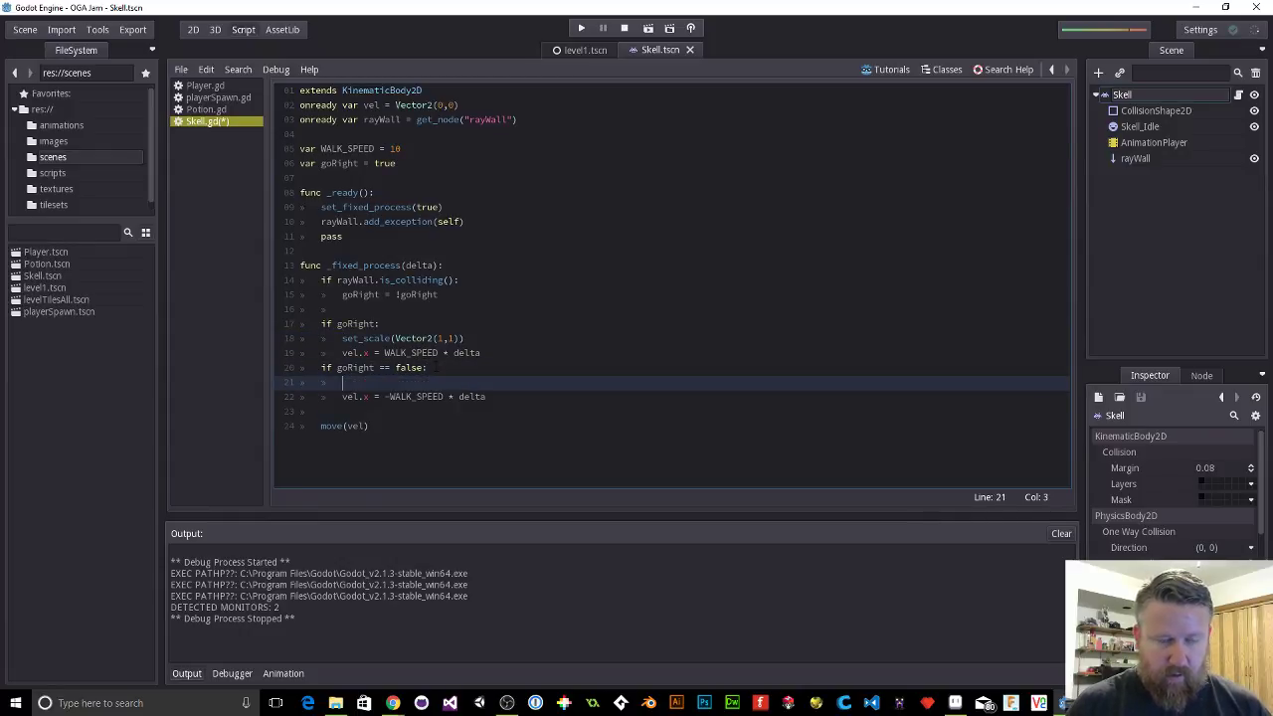
pyautogui.hotkey('ctrl', 'v')
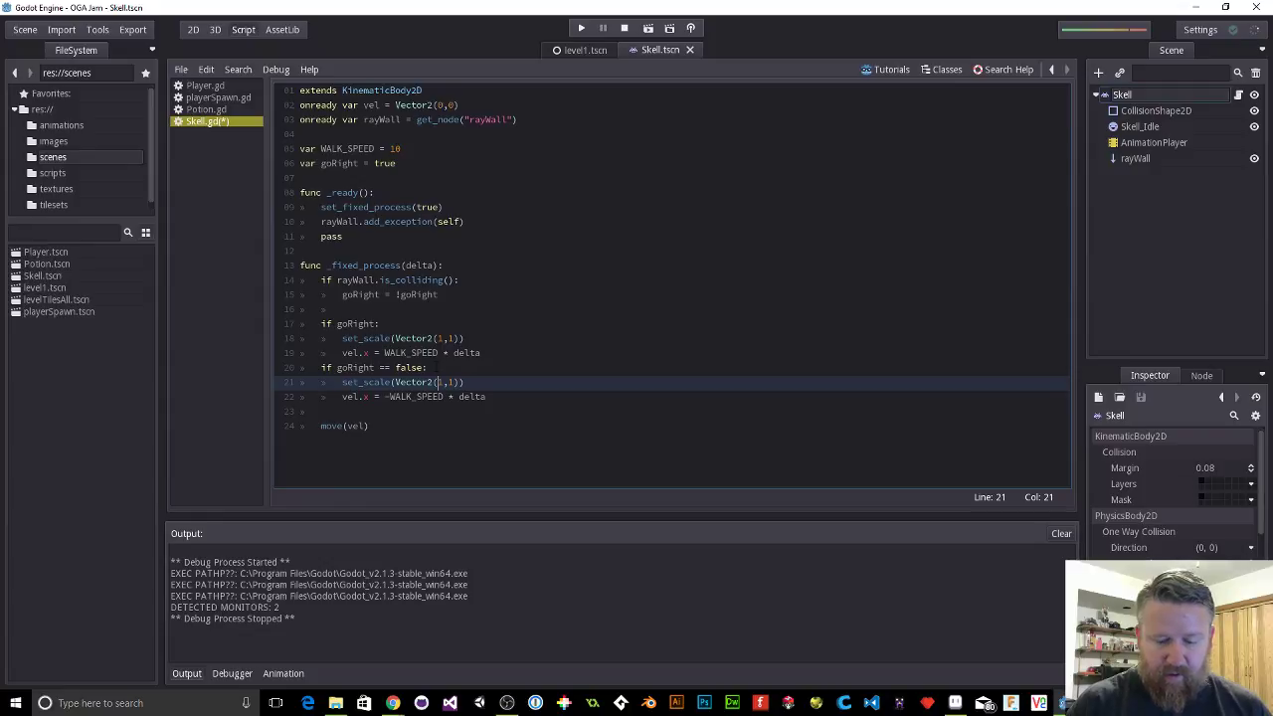
pyautogui.write('-')
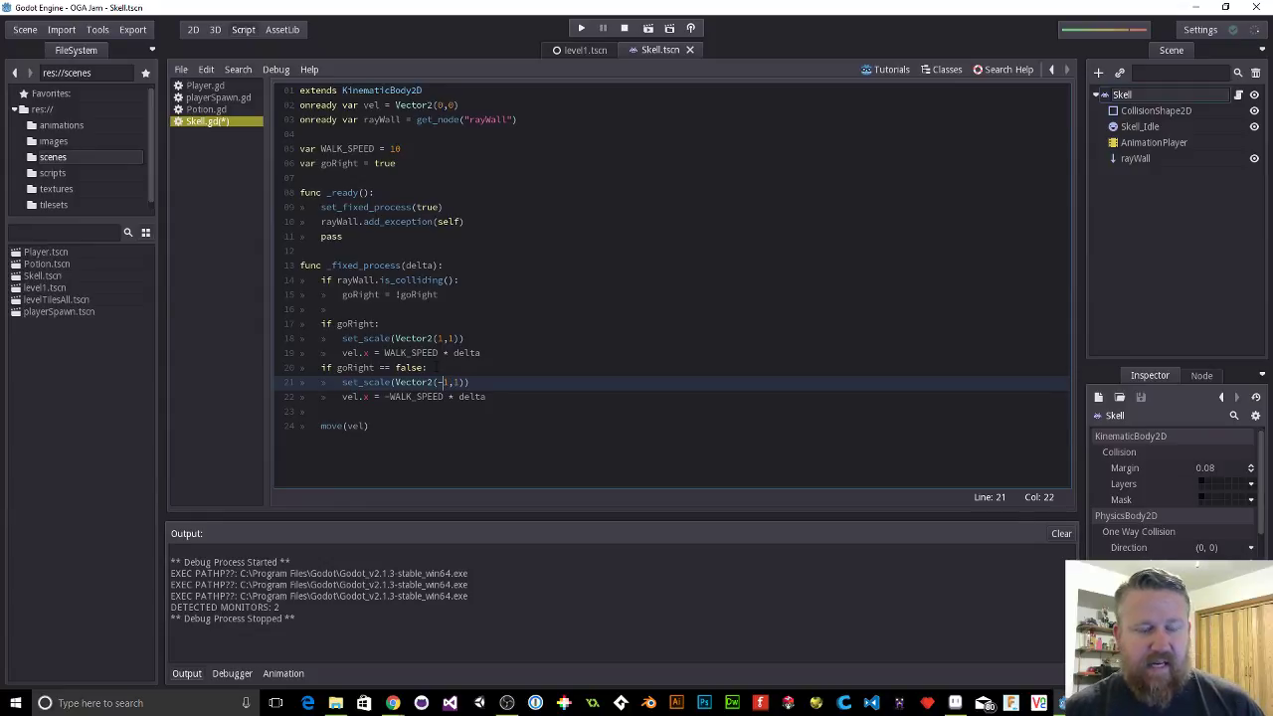
pyautogui.press('F5')
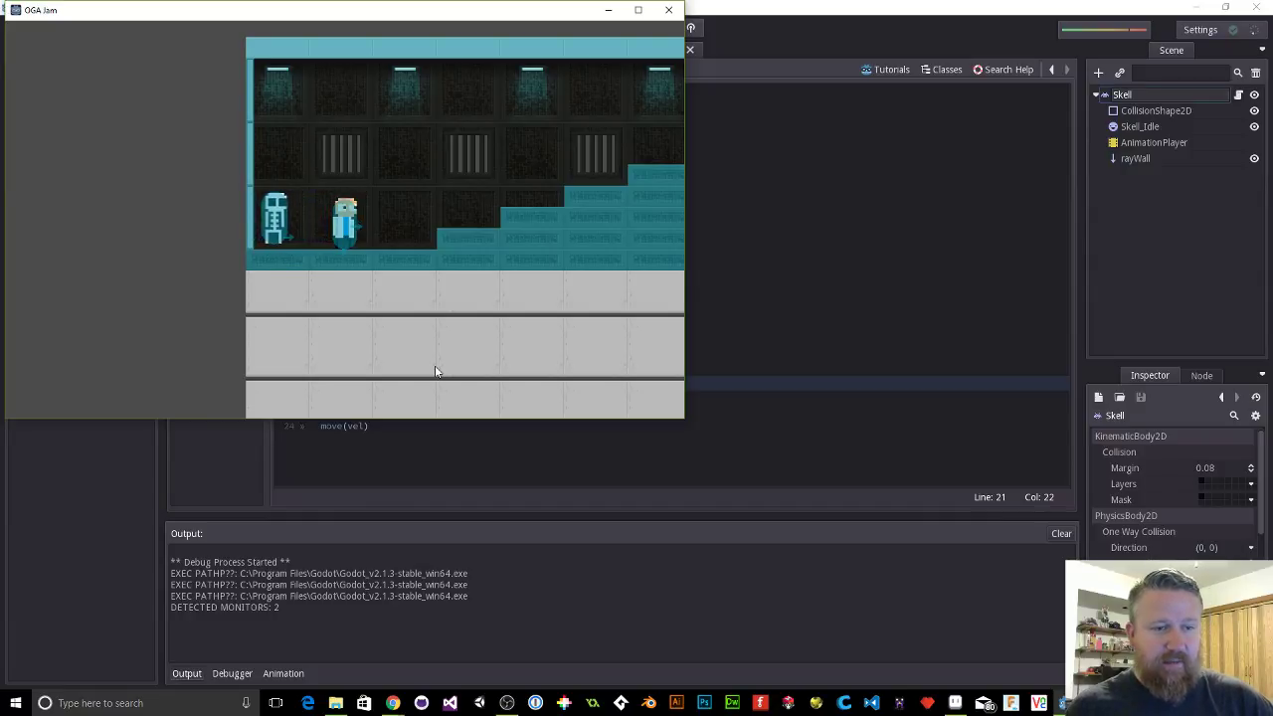
# Step: Raise the Skell slightly off the floor in the level1 scene and test-run the game to check its movement
pyautogui.press('Right')
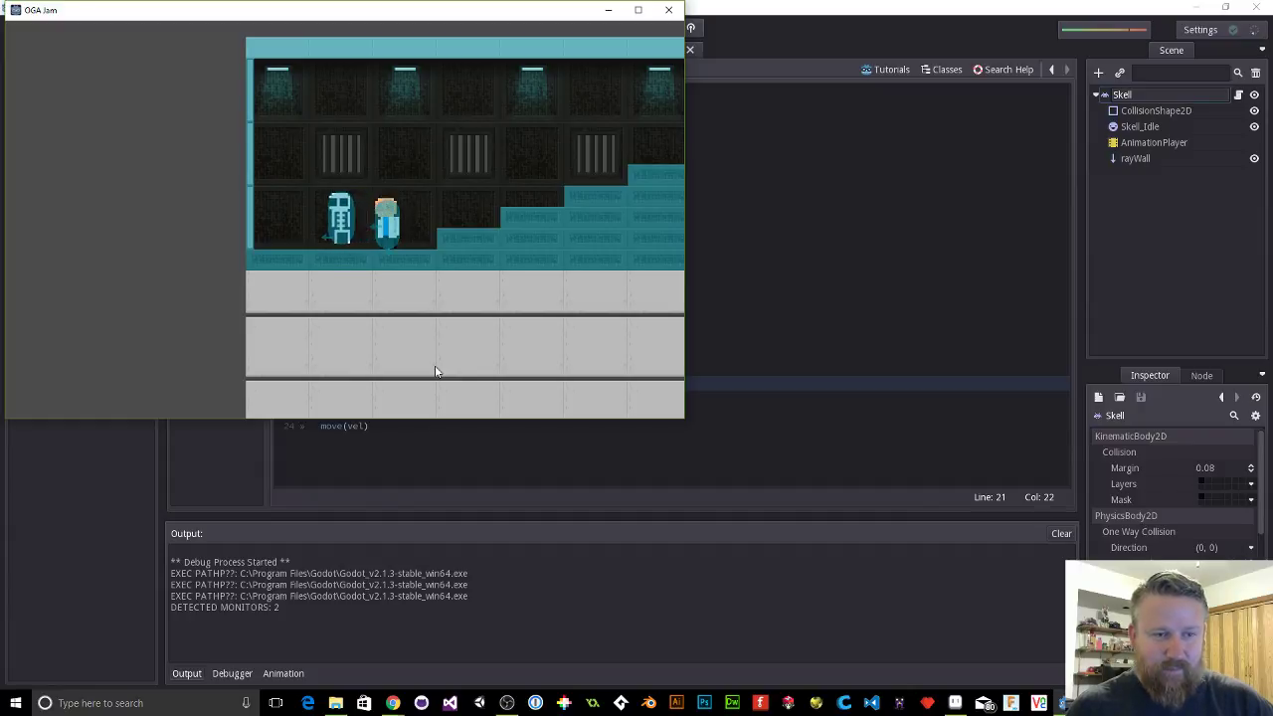
pyautogui.click(670, 11)
pyautogui.click(587, 50)
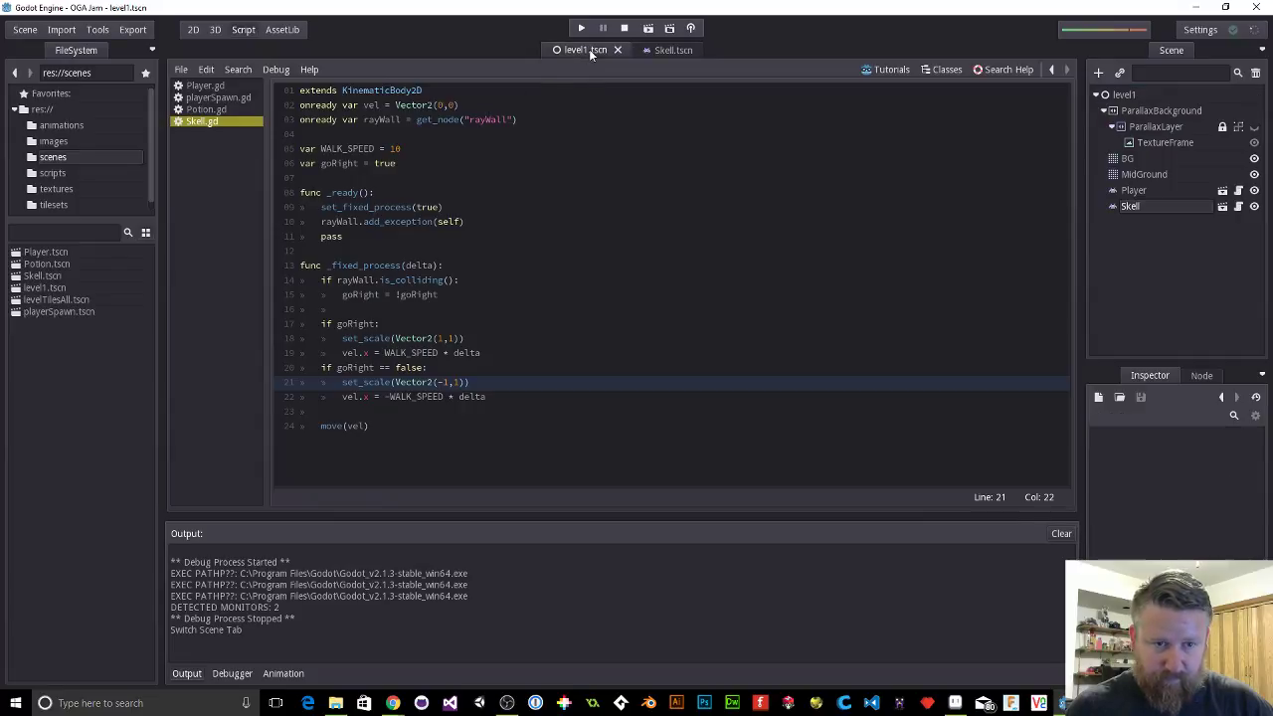
pyautogui.click(197, 30)
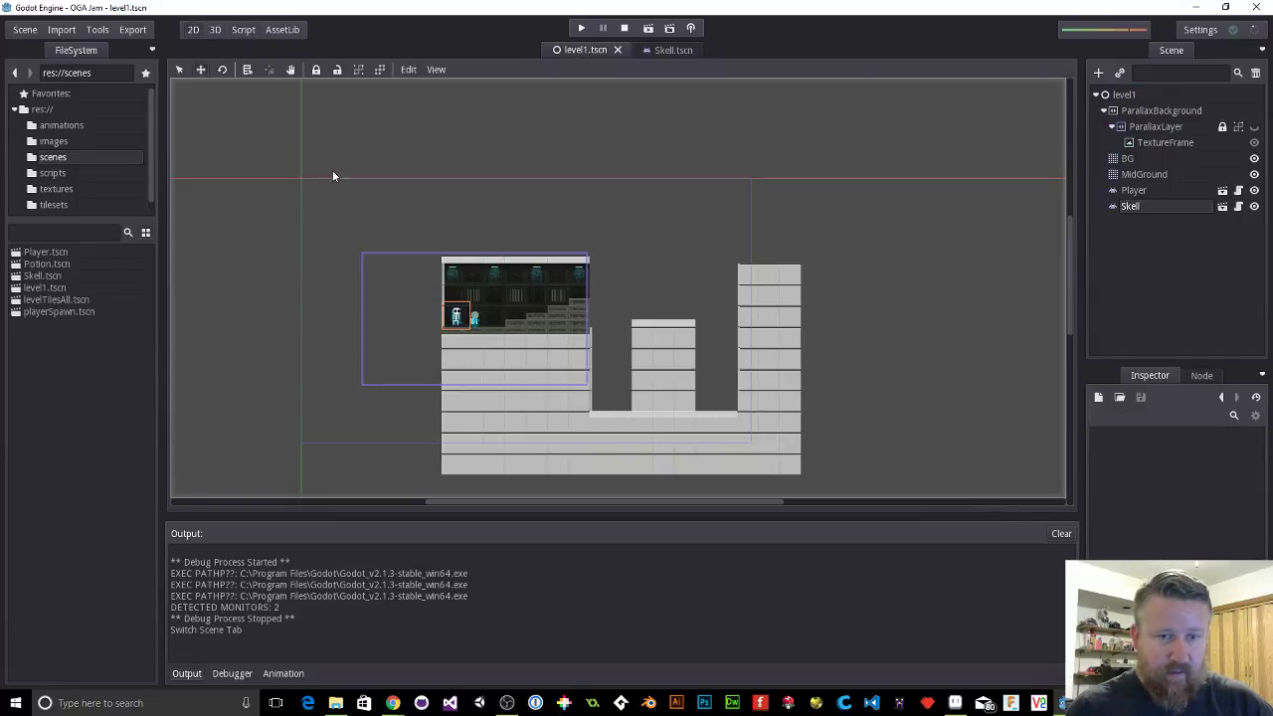
pyautogui.scroll(3, 465, 324)
pyautogui.scroll(2, 464, 323)
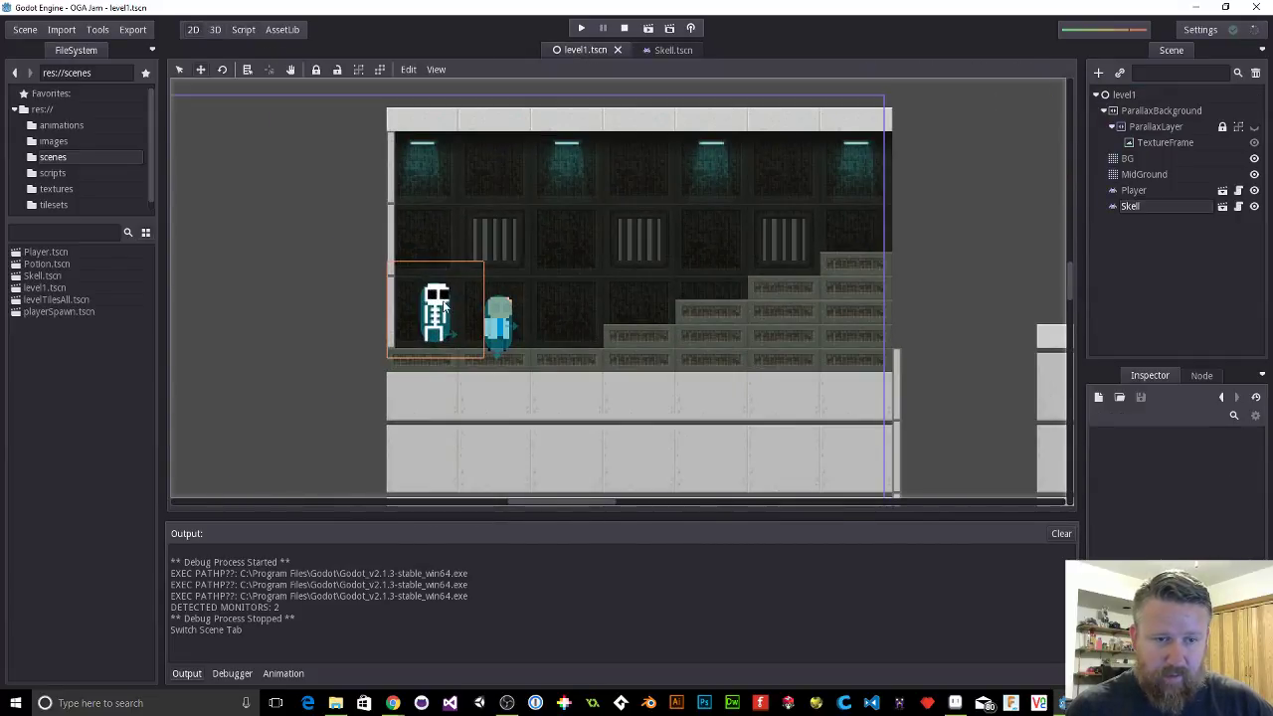
pyautogui.moveTo(442, 302); pyautogui.dragTo(465, 268)
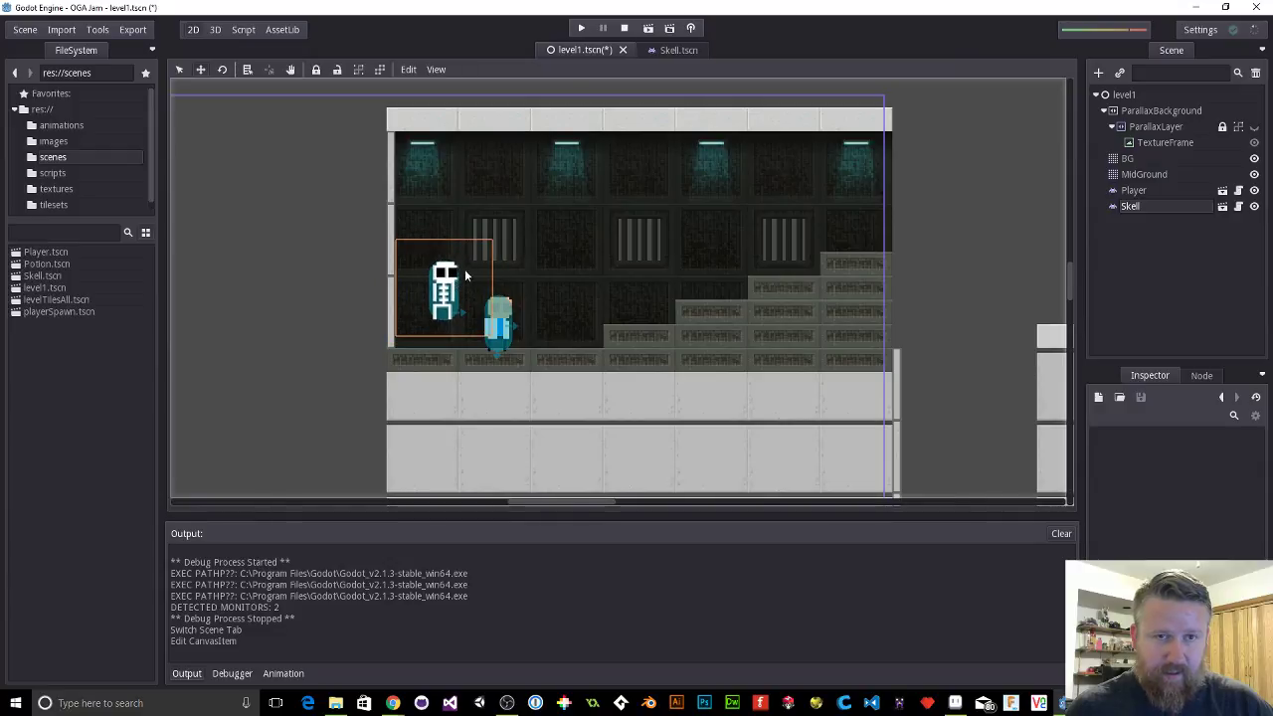
pyautogui.click(582, 29)
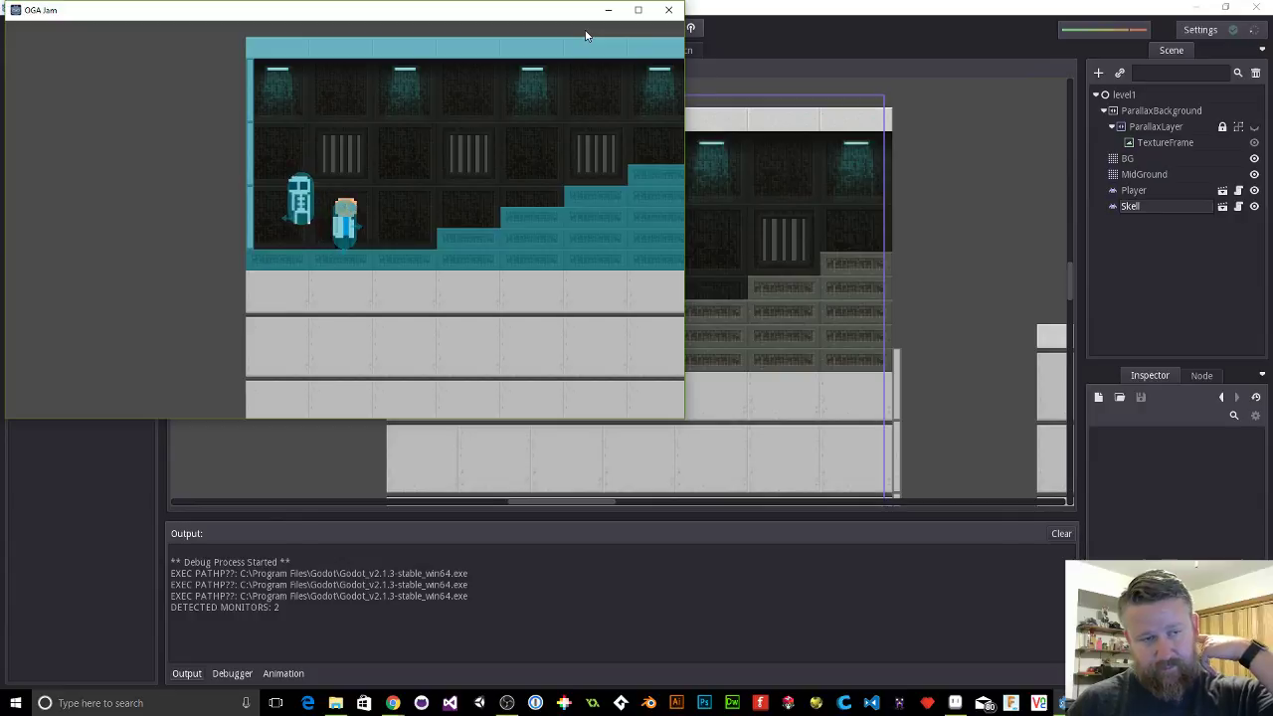
pyautogui.click(669, 12)
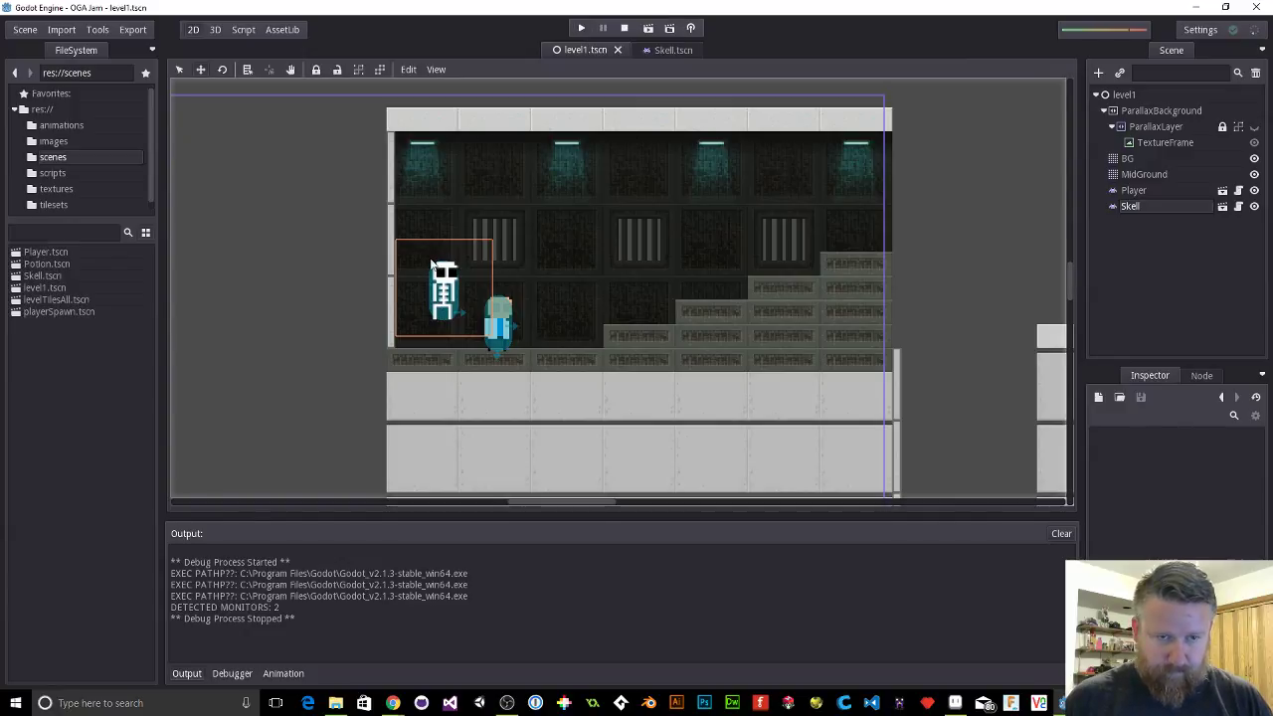
# Step: Add a RayCast2D node to the Skell scene and move it down to the skeleton's feet, at about (0, 20)
pyautogui.scroll(5, 504, 312)
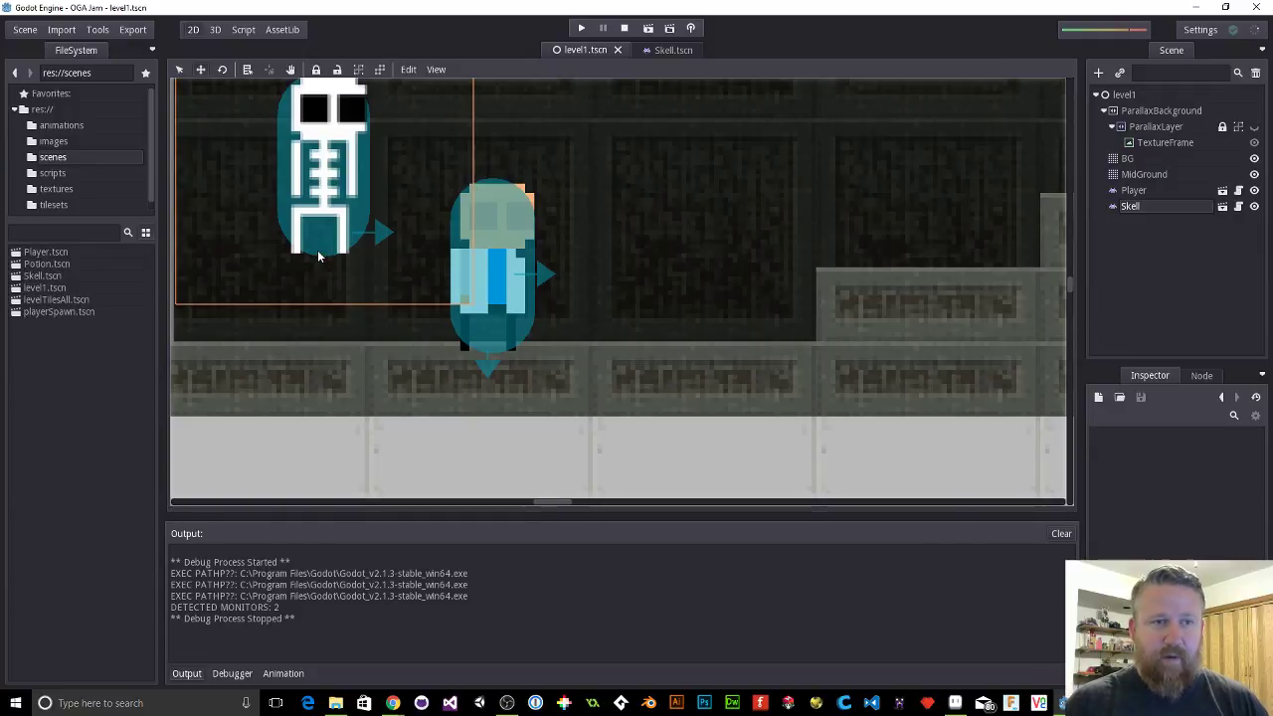
pyautogui.click(690, 51)
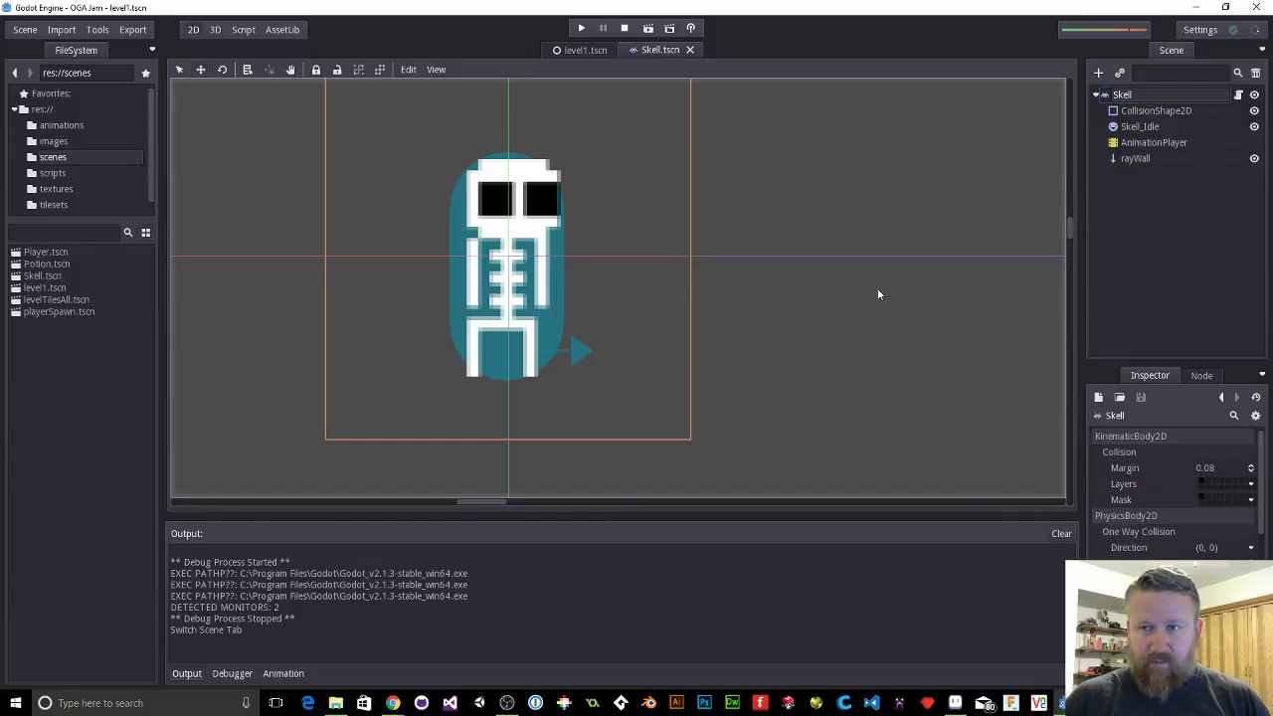
pyautogui.click(1098, 75)
pyautogui.doubleClick(330, 243)
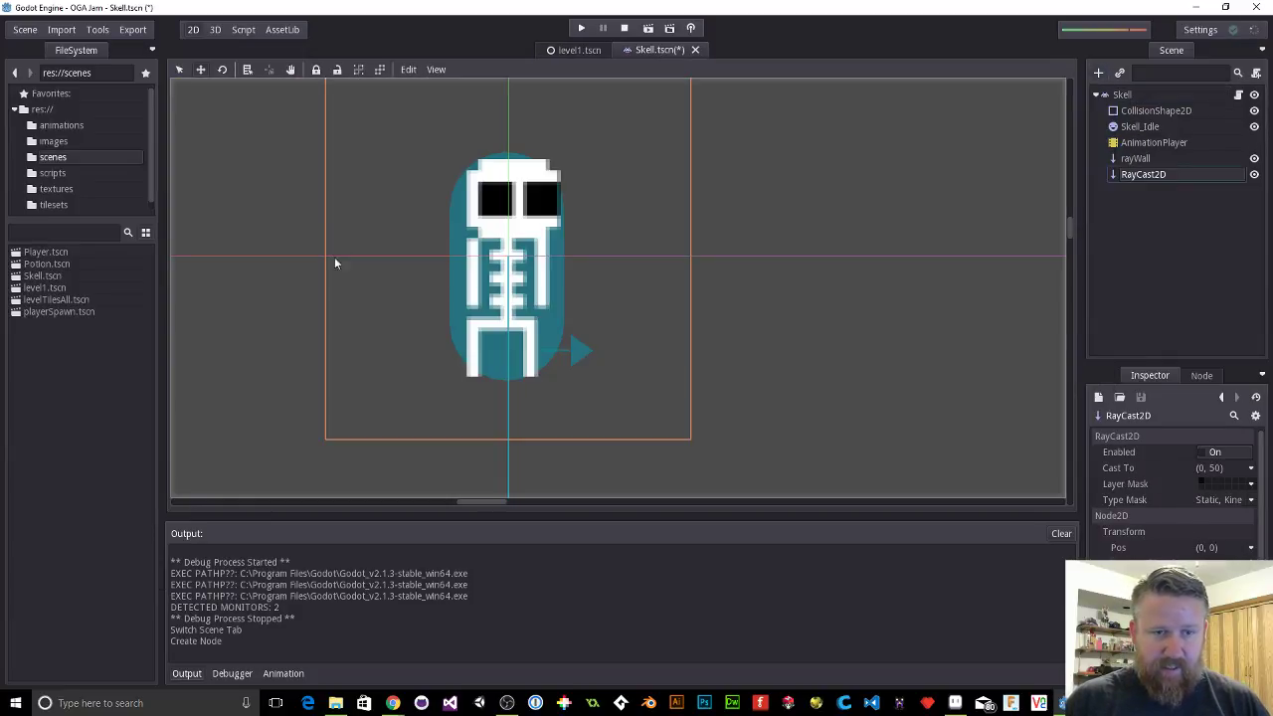
pyautogui.scroll(-3, 527, 373)
pyautogui.moveTo(617, 389); pyautogui.dragTo(581, 308)
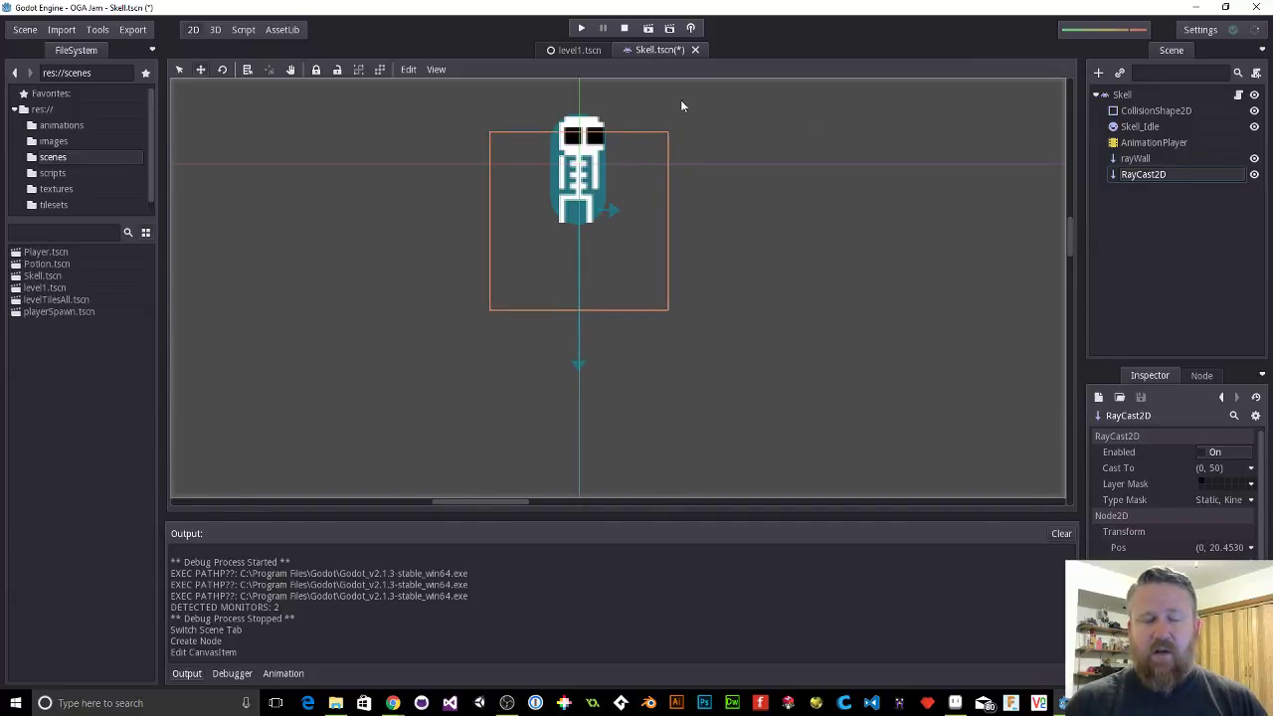
# Step: Enable the new RayCast2D and set its Cast To vector to (0, 3)
pyautogui.click(1201, 456)
pyautogui.click(1215, 471)
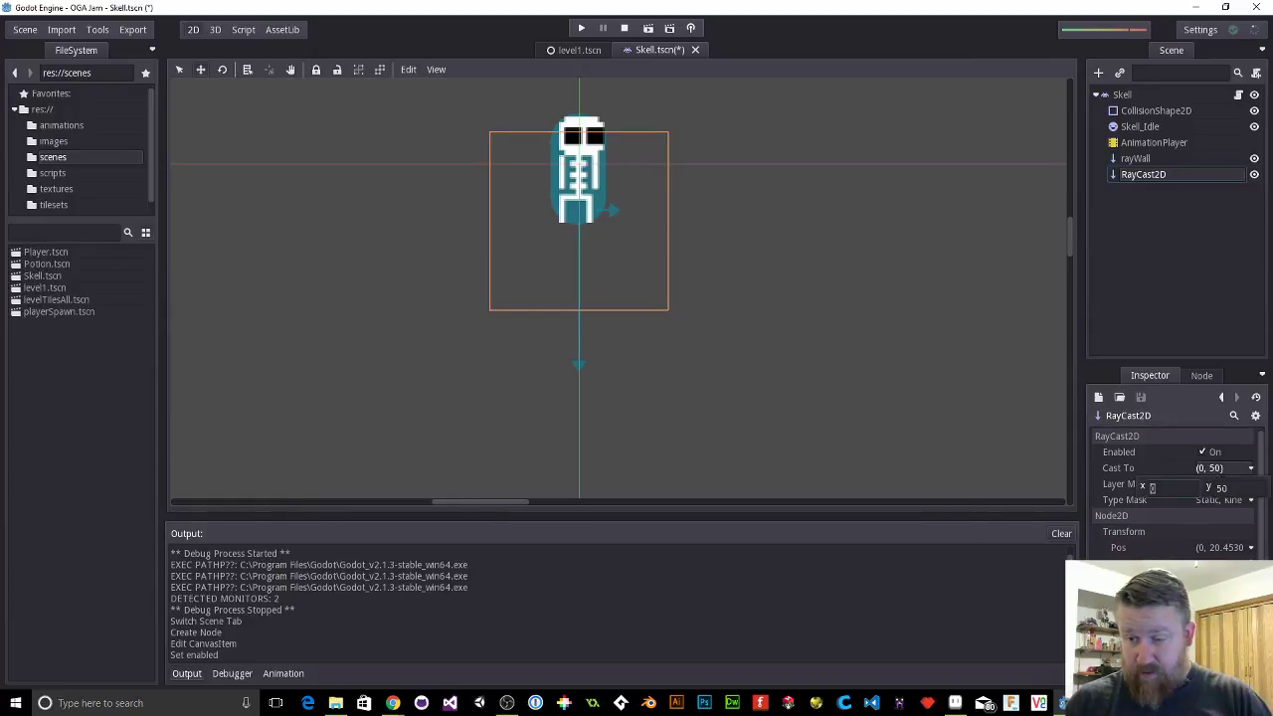
pyautogui.press('Tab')
pyautogui.write('5')
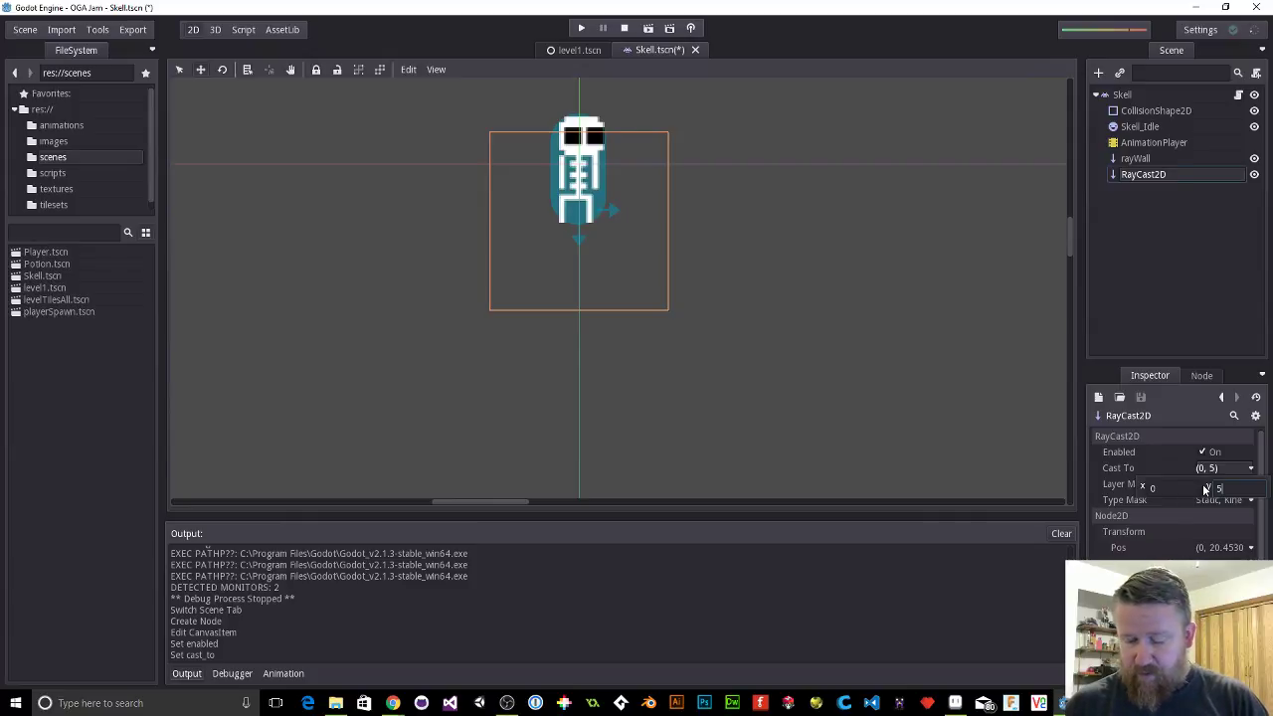
pyautogui.press('BackSpace')
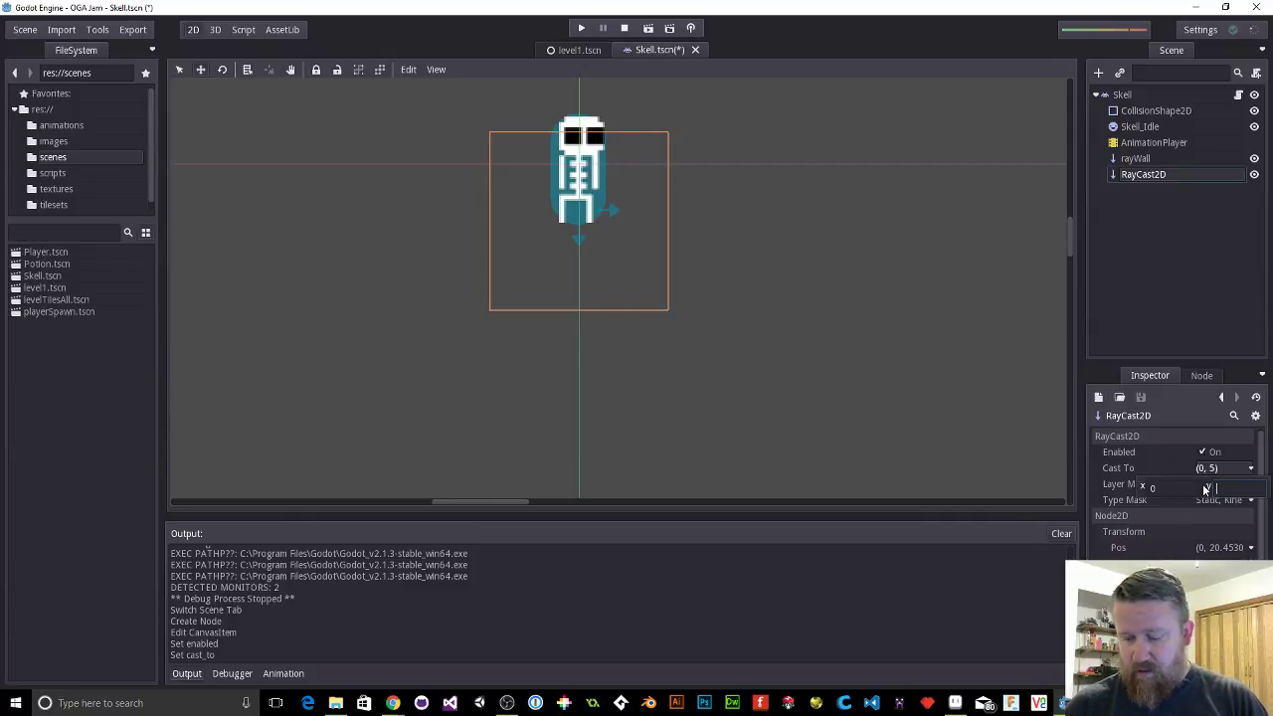
pyautogui.write('3')
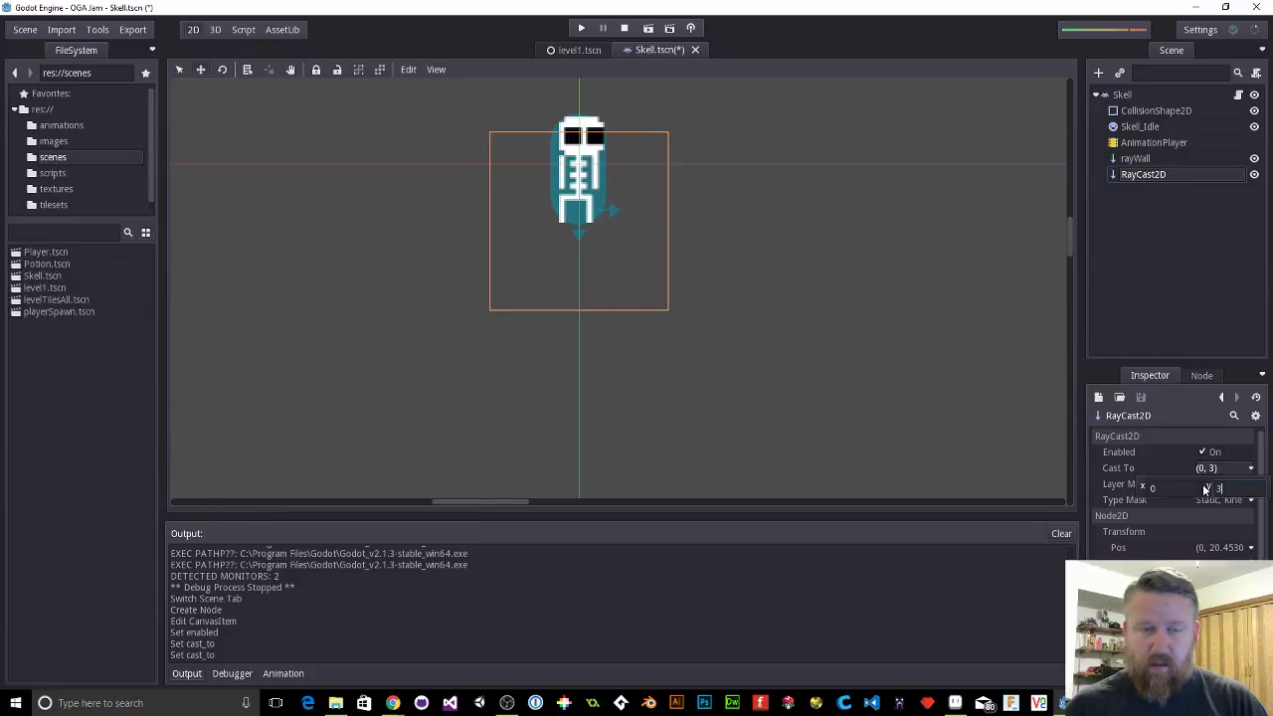
# Step: Rename the new RayCast2D node as "rawFloor"
pyautogui.click(1134, 176)
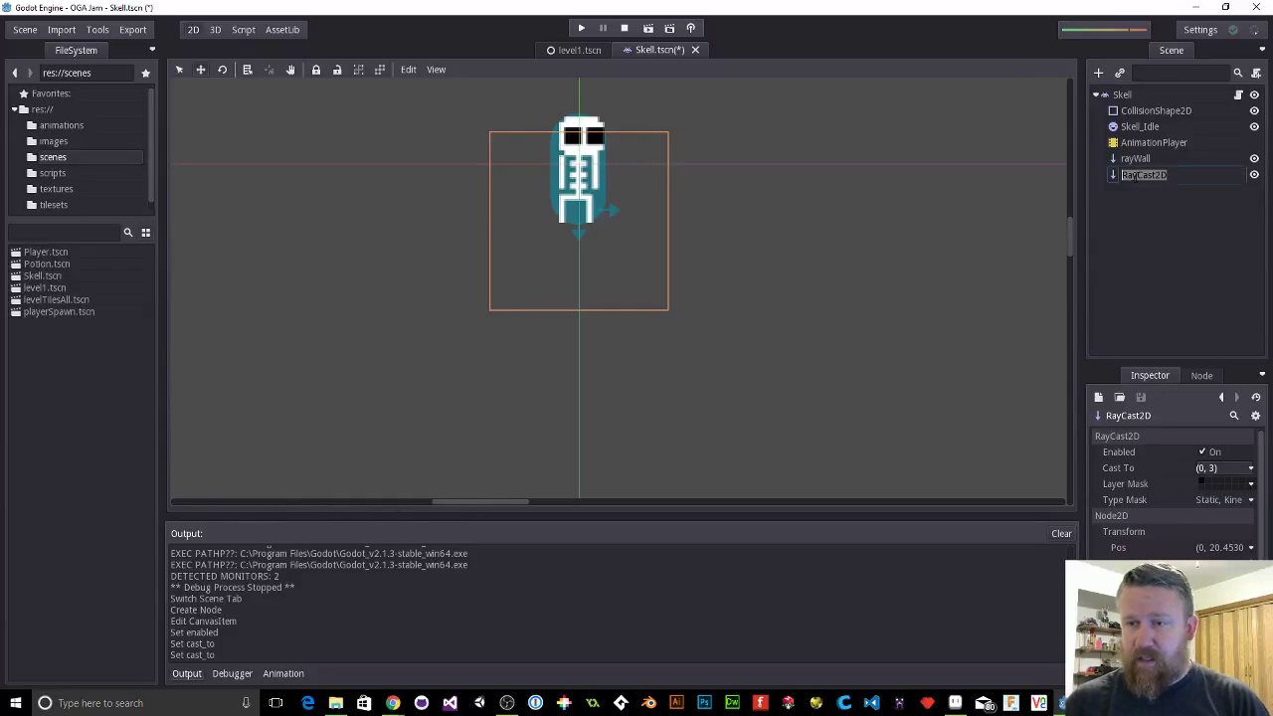
pyautogui.write('rayF')
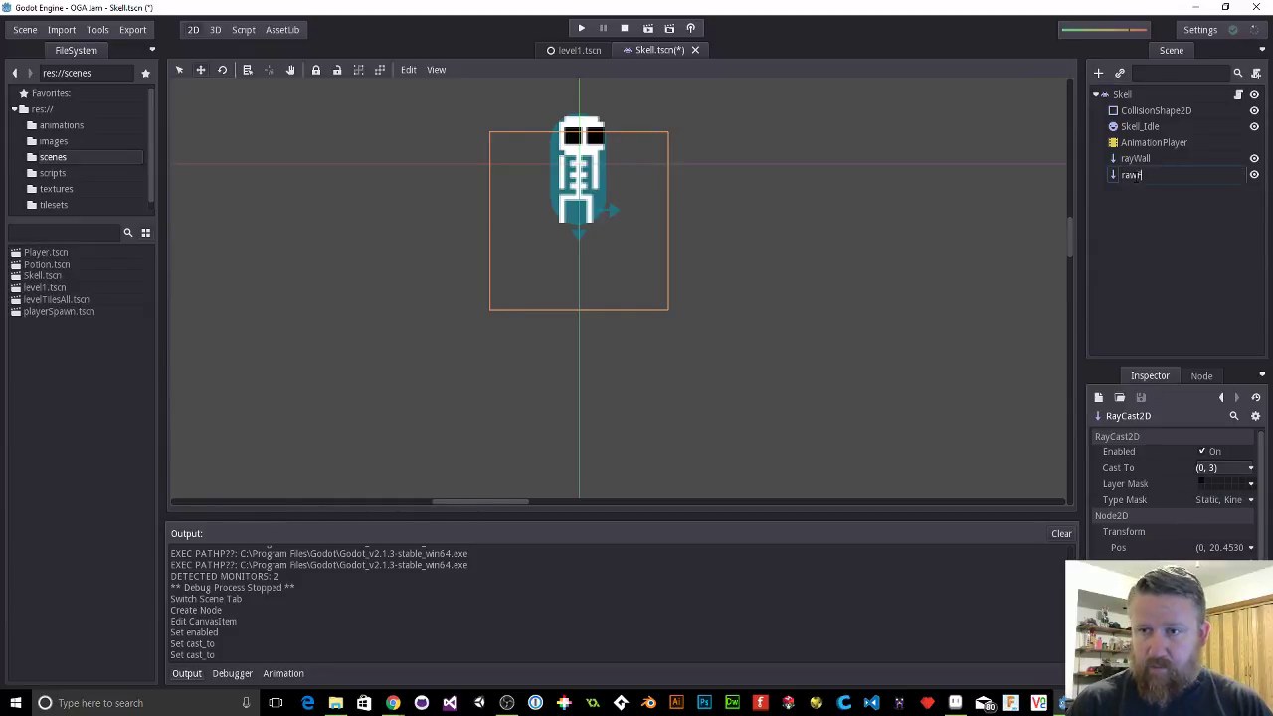
pyautogui.write('wFloor')
pyautogui.press('Return')
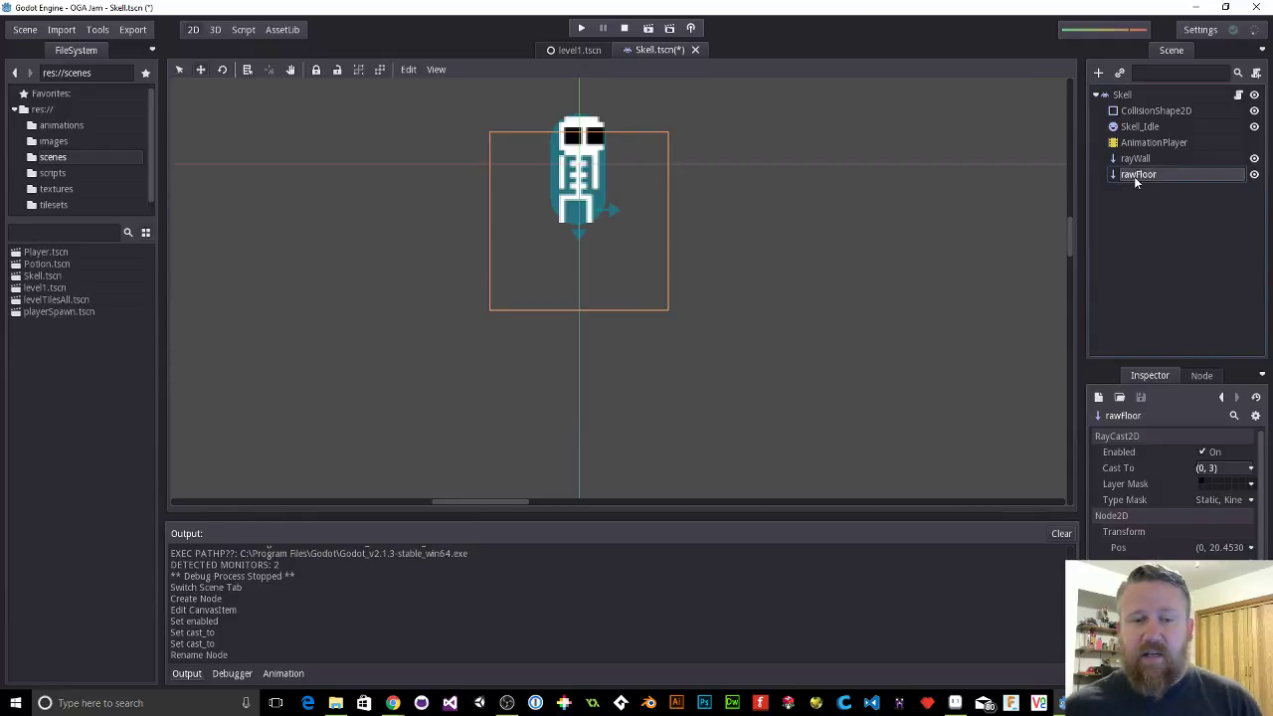
# Step: Declare "onready var rayFloor = get_node("rayFloor")" below the rayWall variable in Skell.gd and save
pyautogui.click(254, 30)
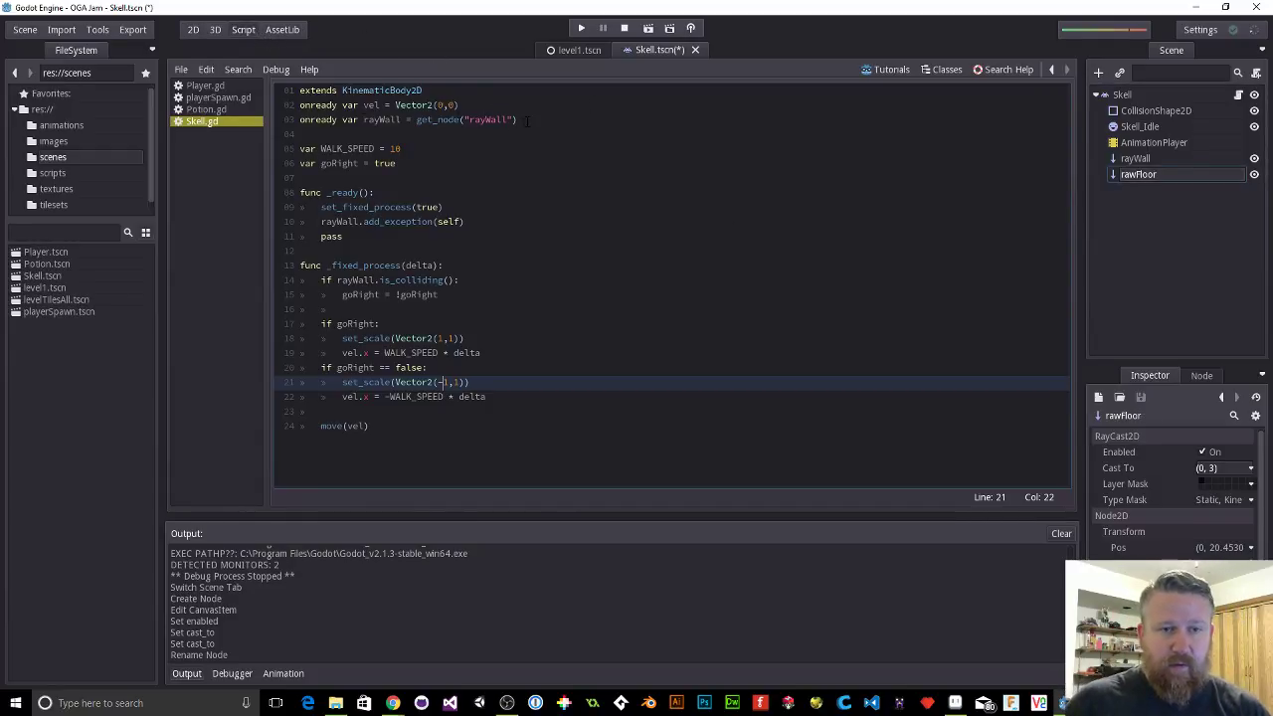
pyautogui.moveTo(527, 121); pyautogui.dragTo(276, 122)
pyautogui.click(356, 133)
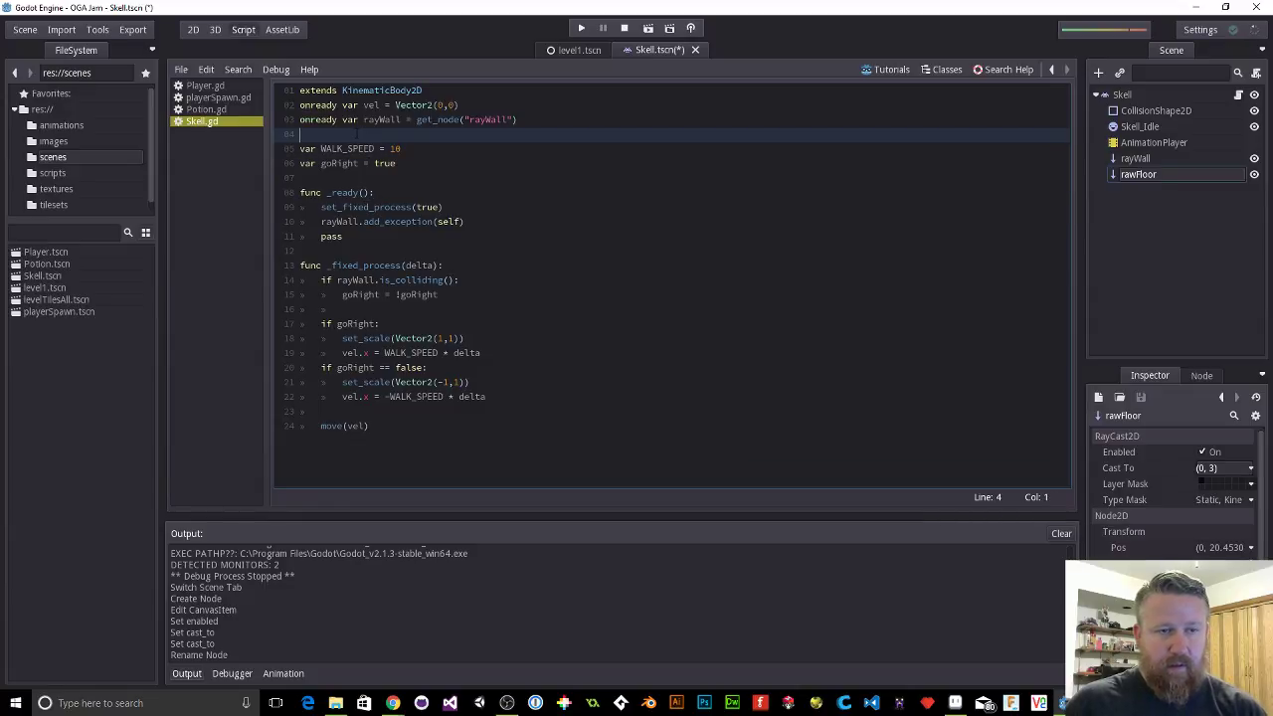
pyautogui.write('onready')
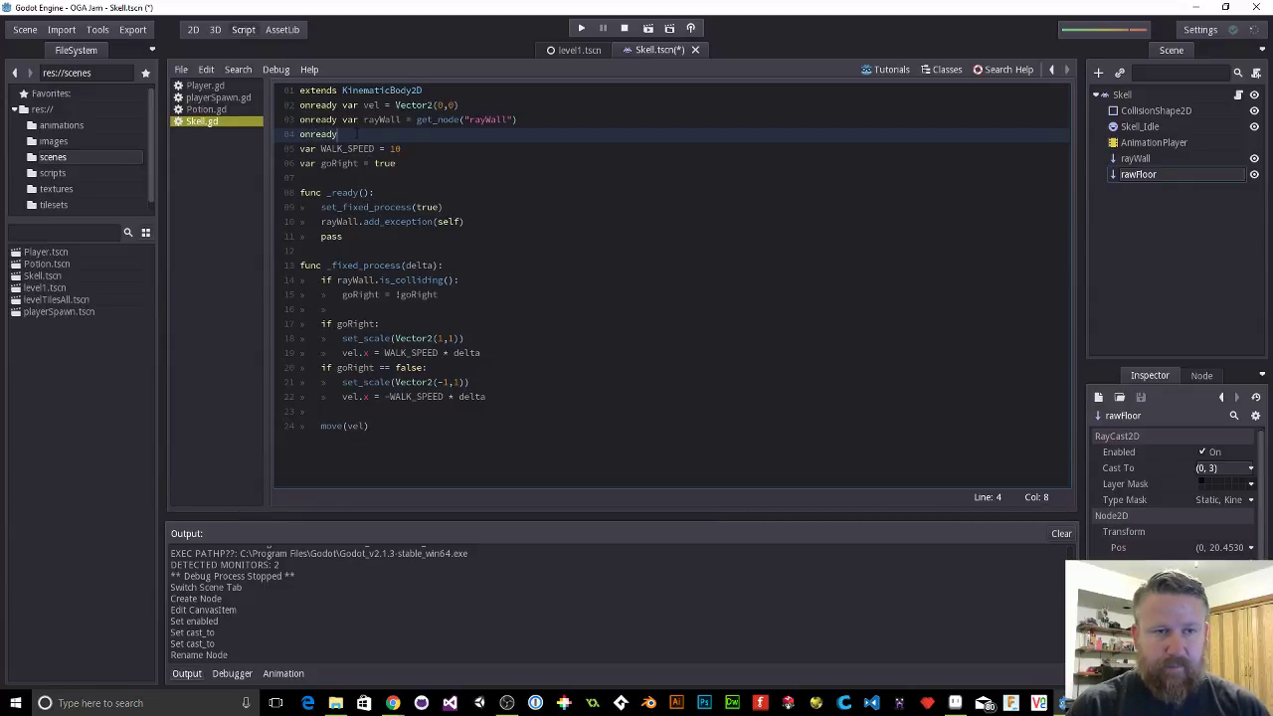
pyautogui.write(' var raw')
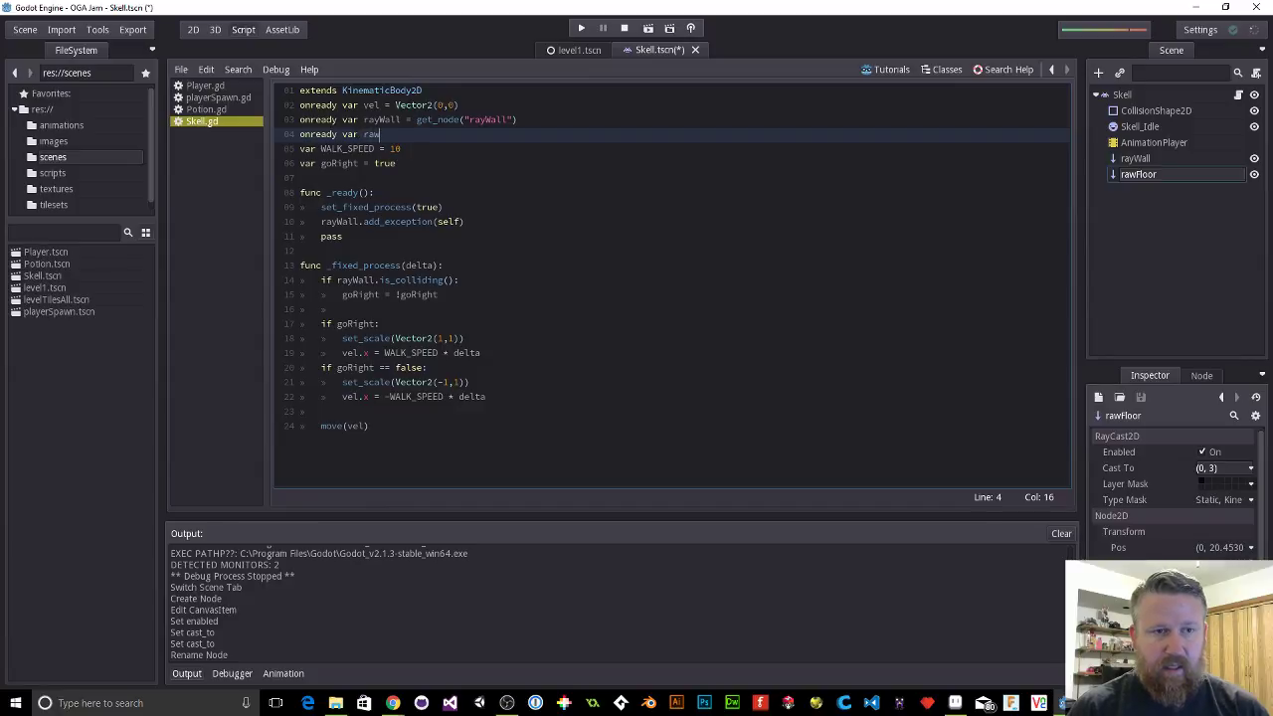
pyautogui.press('BackSpace')
pyautogui.write('yF')
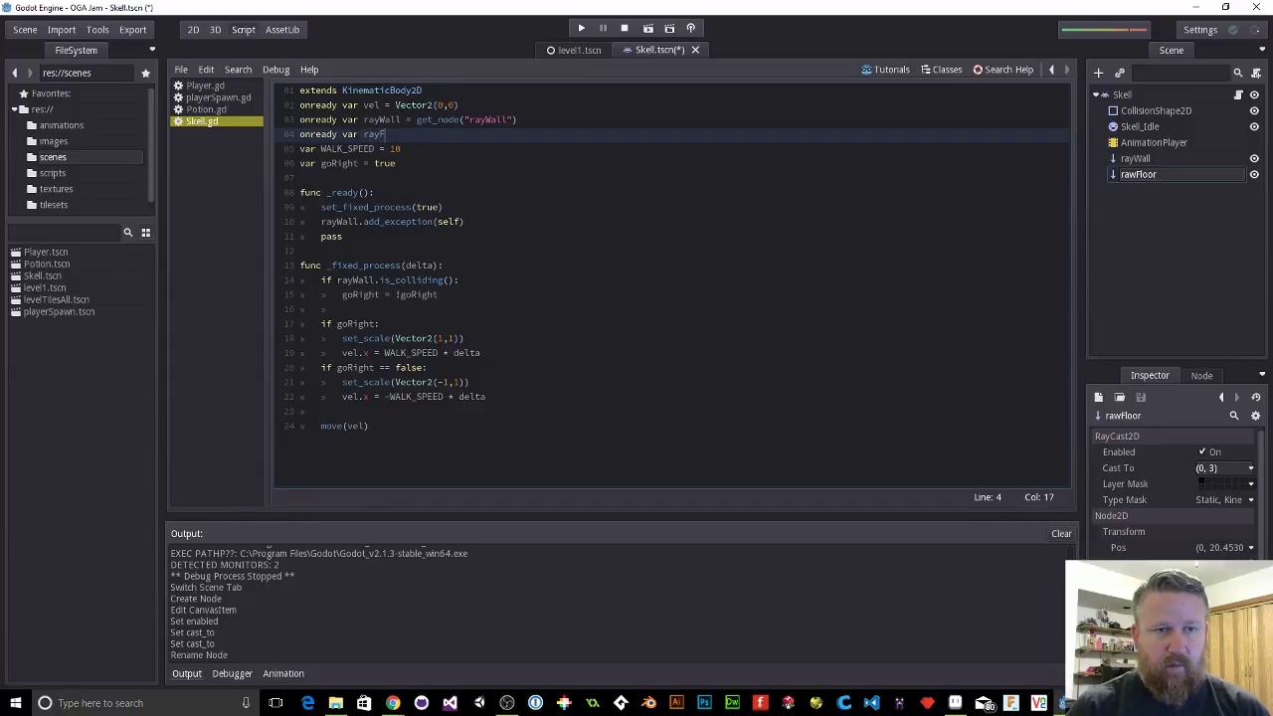
pyautogui.write('loor = ')
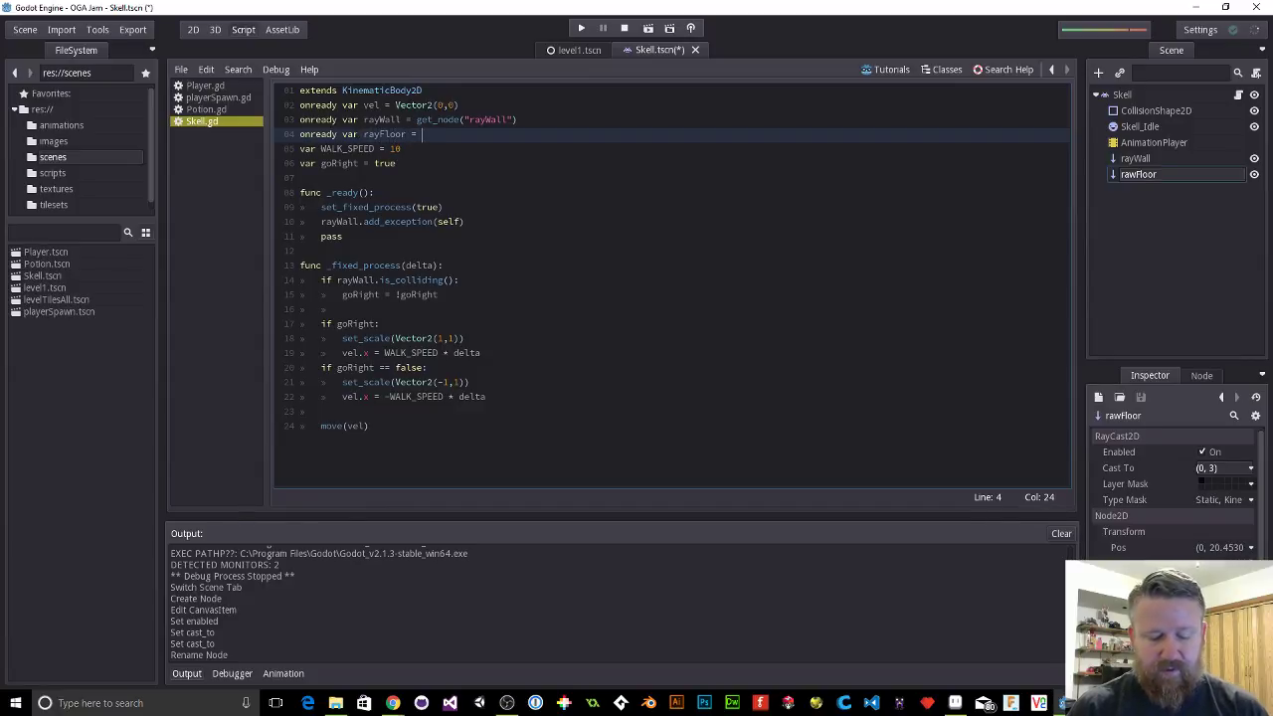
pyautogui.write('get_node')
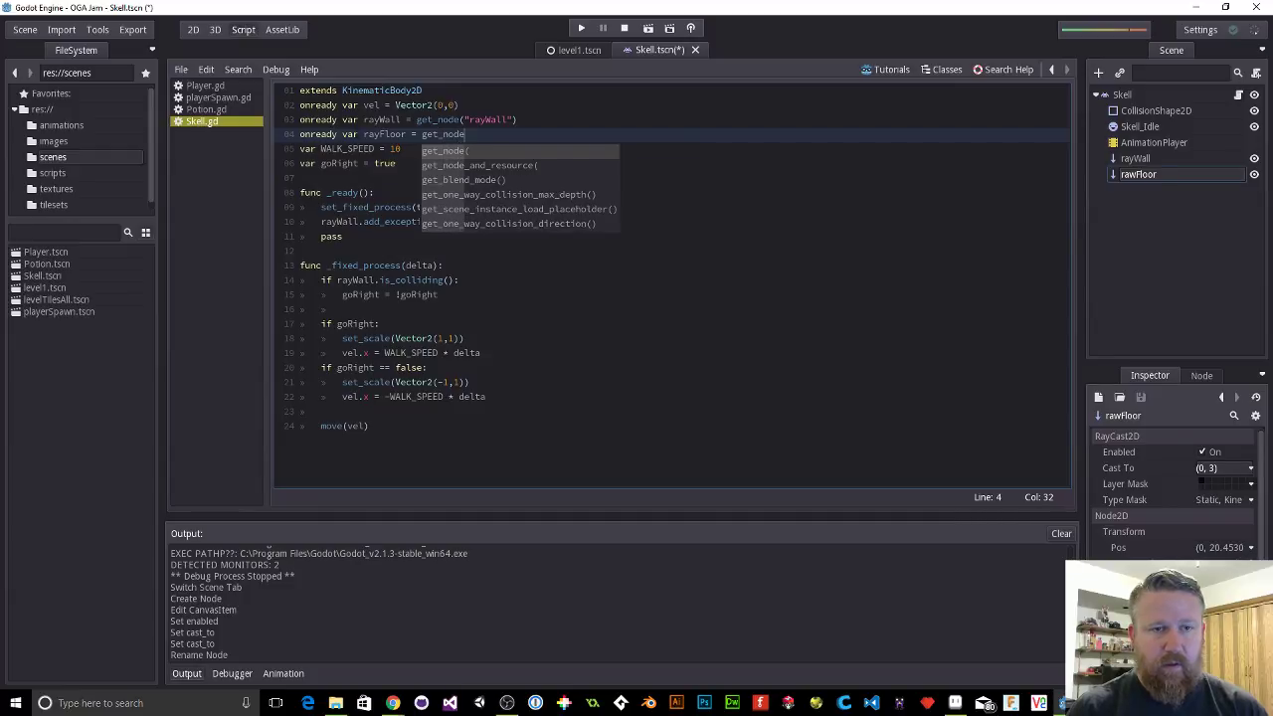
pyautogui.write('("r')
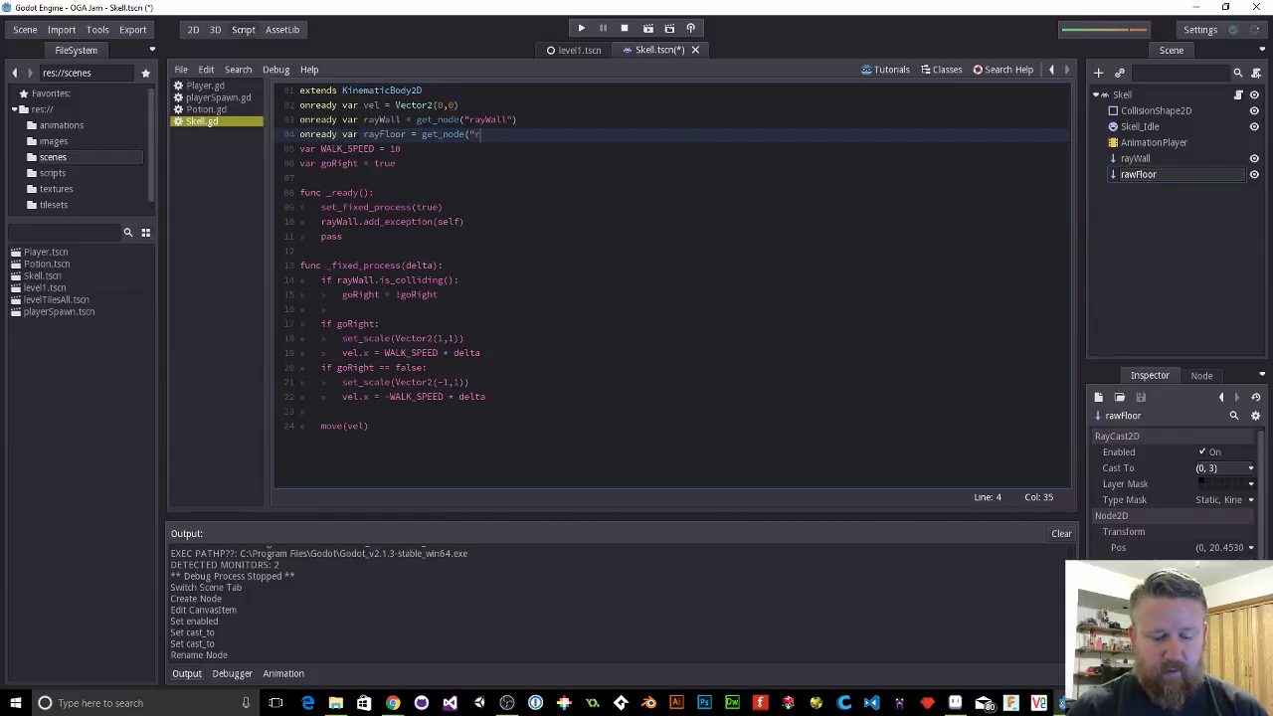
pyautogui.write('aw')
pyautogui.write('yFlo')
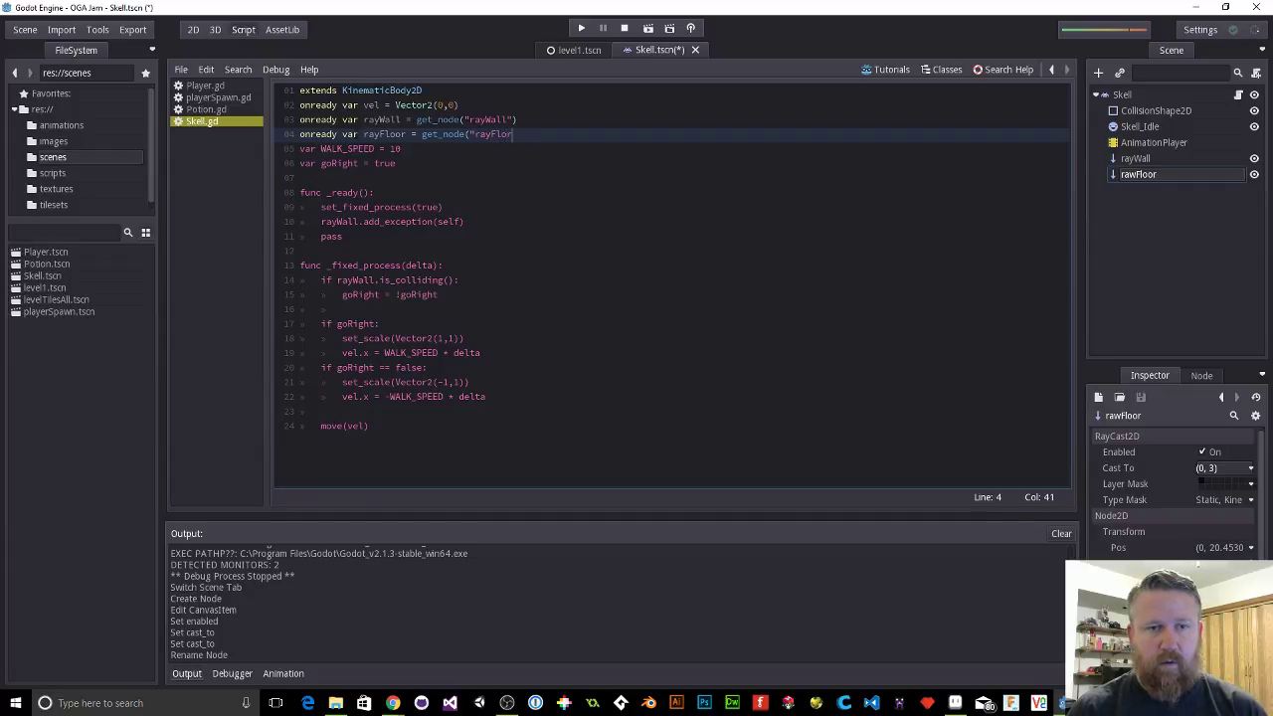
pyautogui.write('or")')
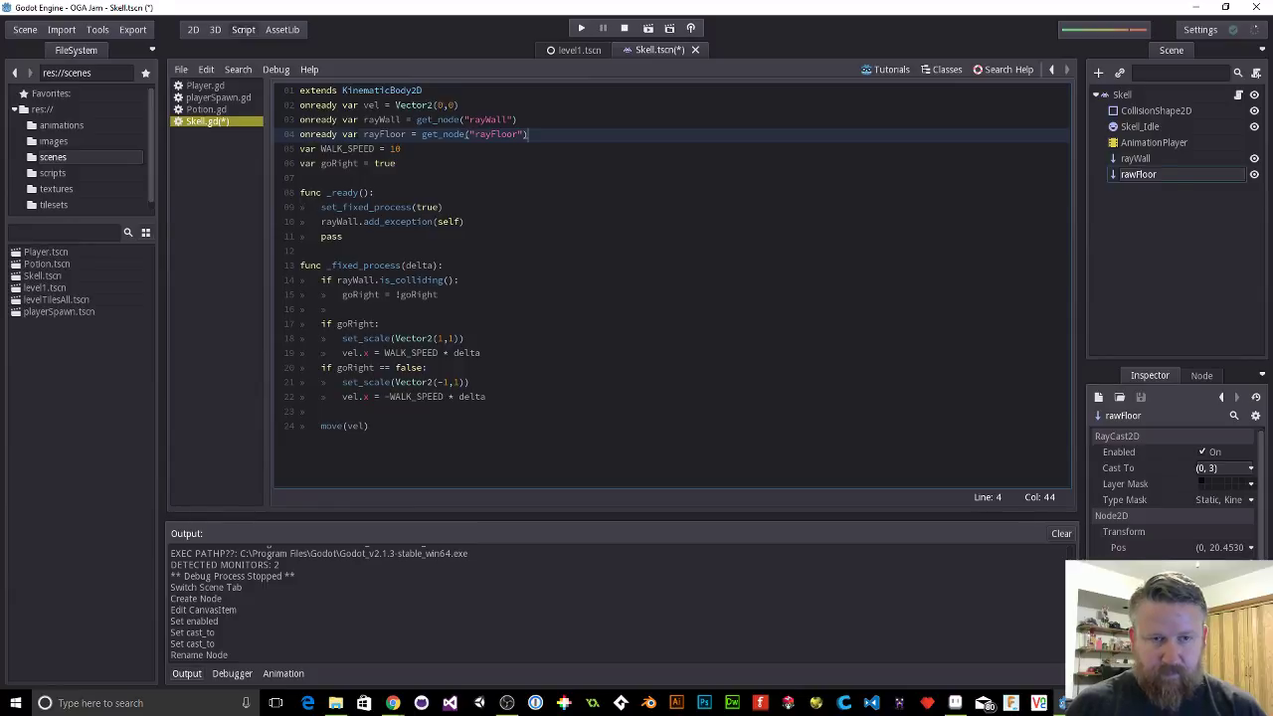
pyautogui.hotkey('ctrl', 's')
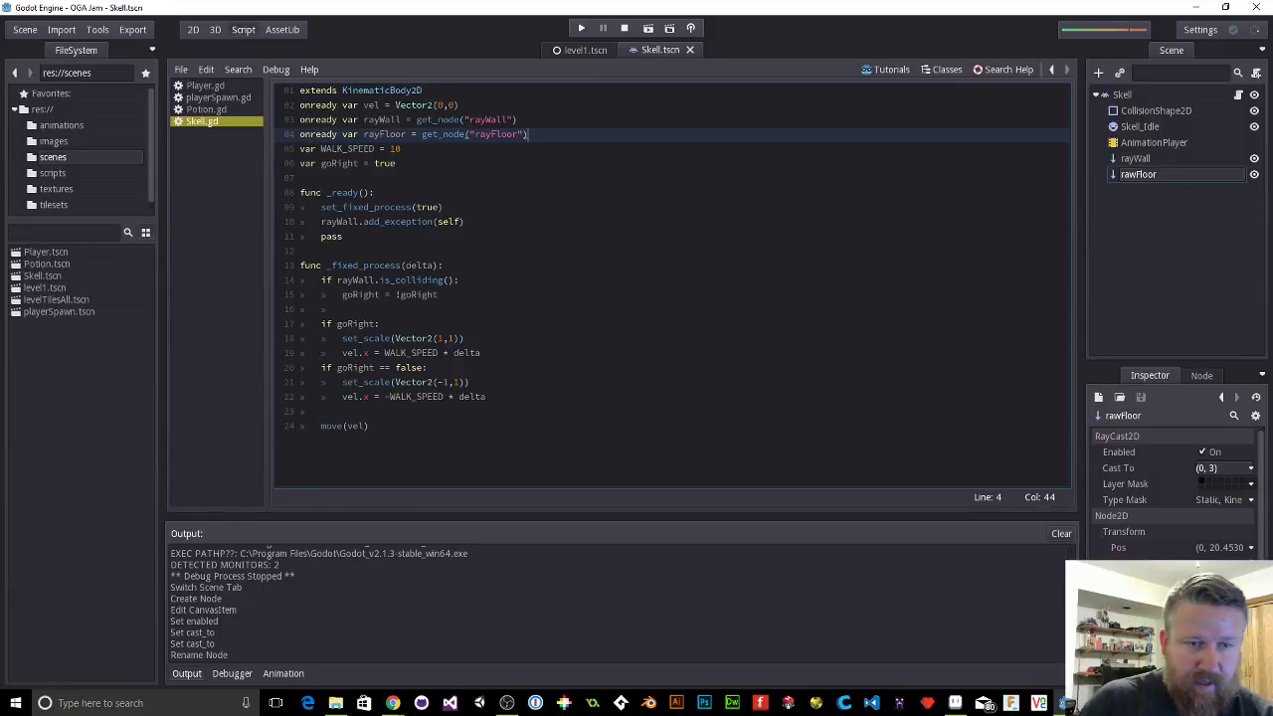
# Step: Insert the line "vel.y += GRAV" at the start of _fixed_process, above the rayWall collision check
pyautogui.click(405, 265)
pyautogui.click(324, 280)
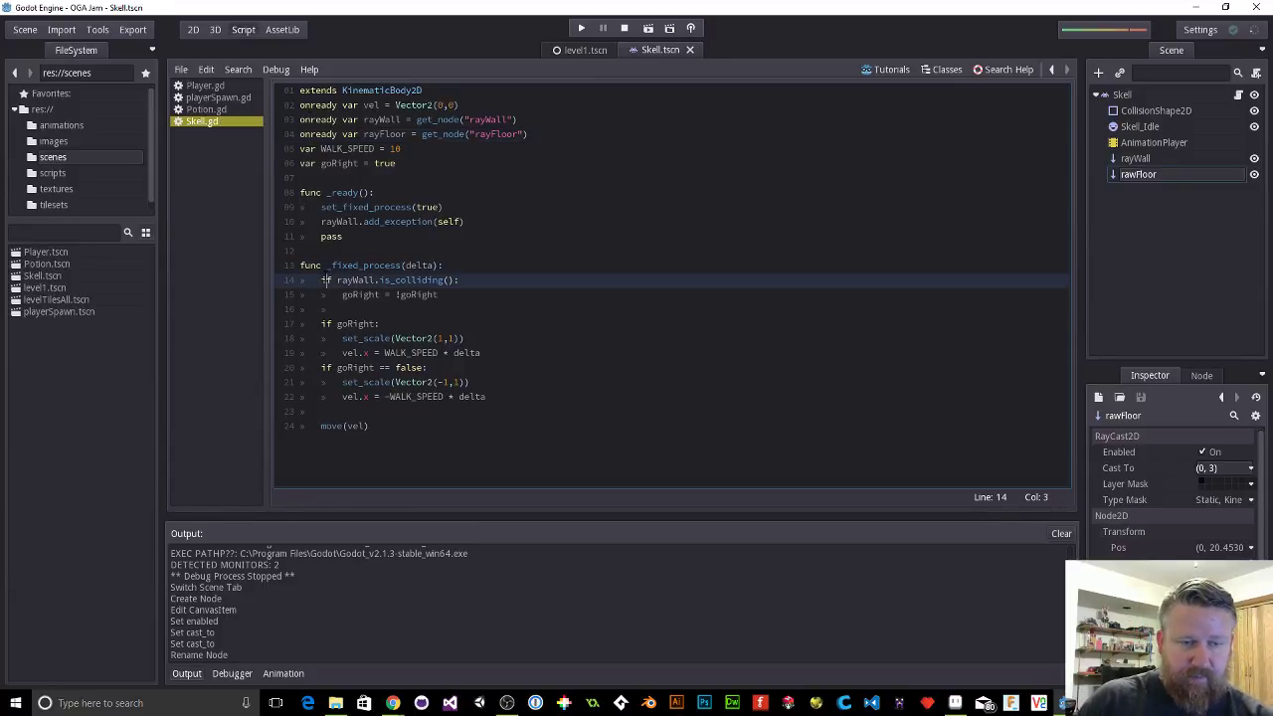
pyautogui.click(321, 280)
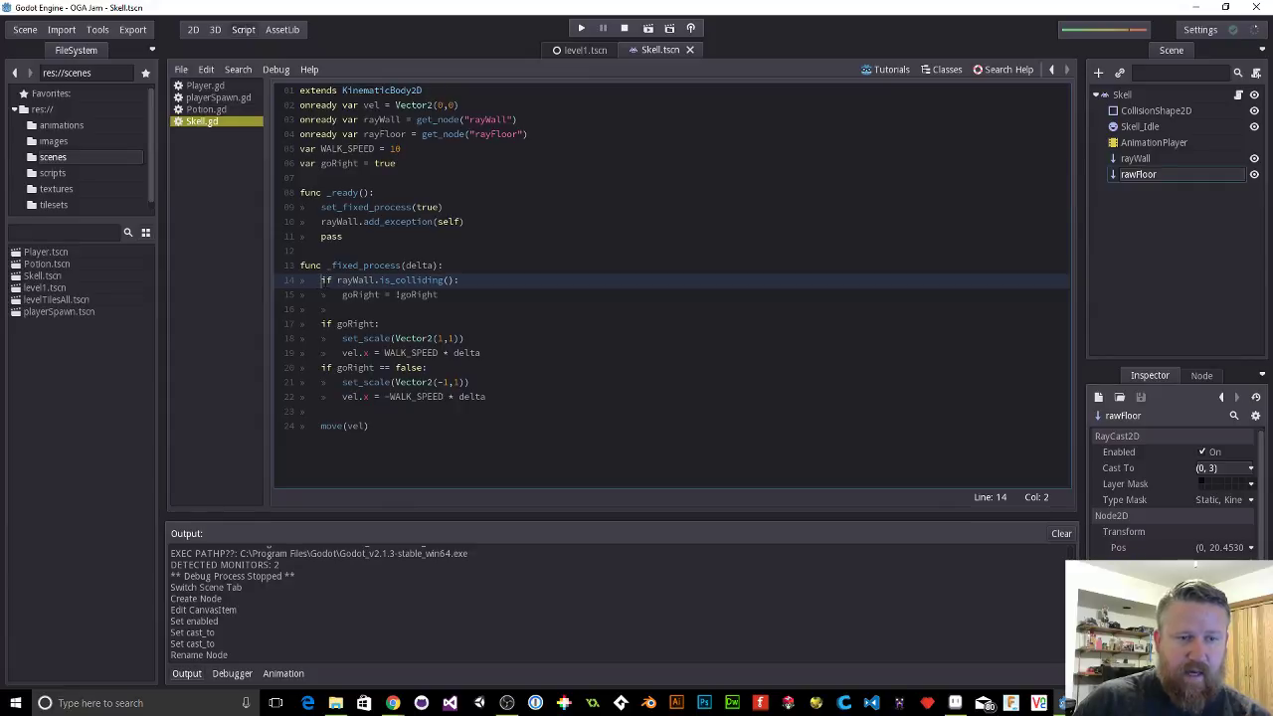
pyautogui.press('Return')
pyautogui.press('Return')
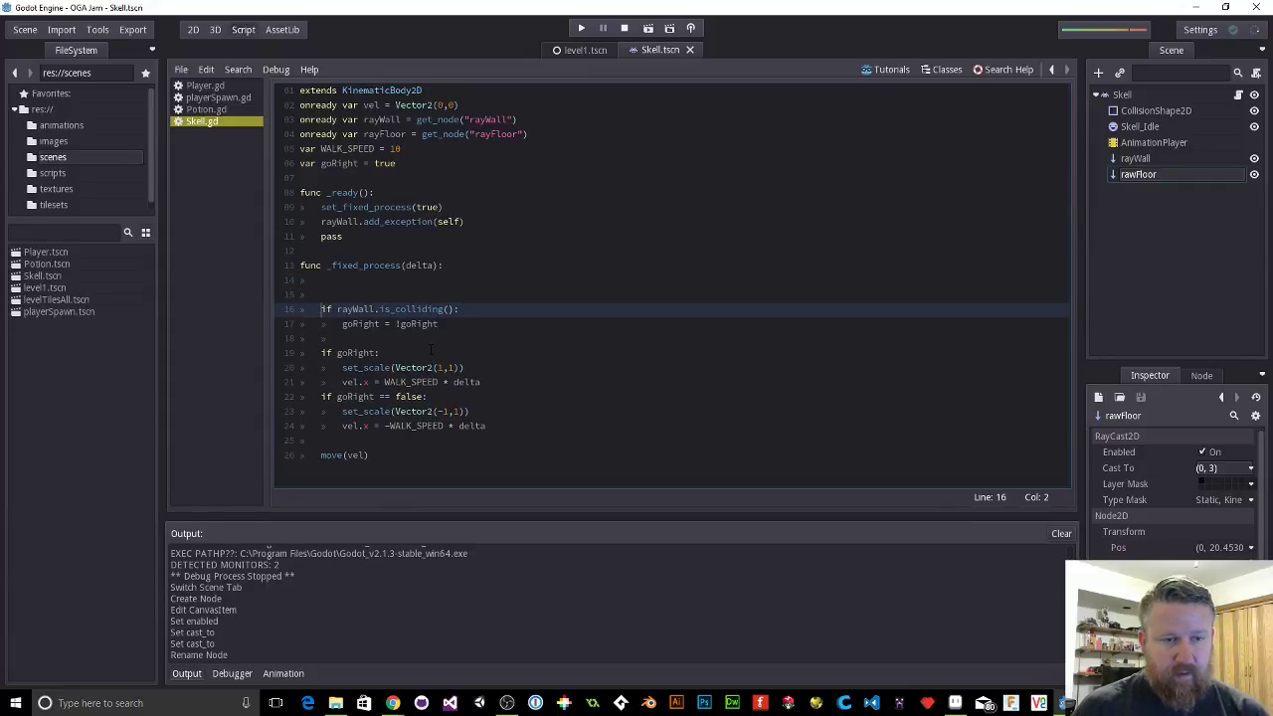
pyautogui.press('Up')
pyautogui.press('Up')
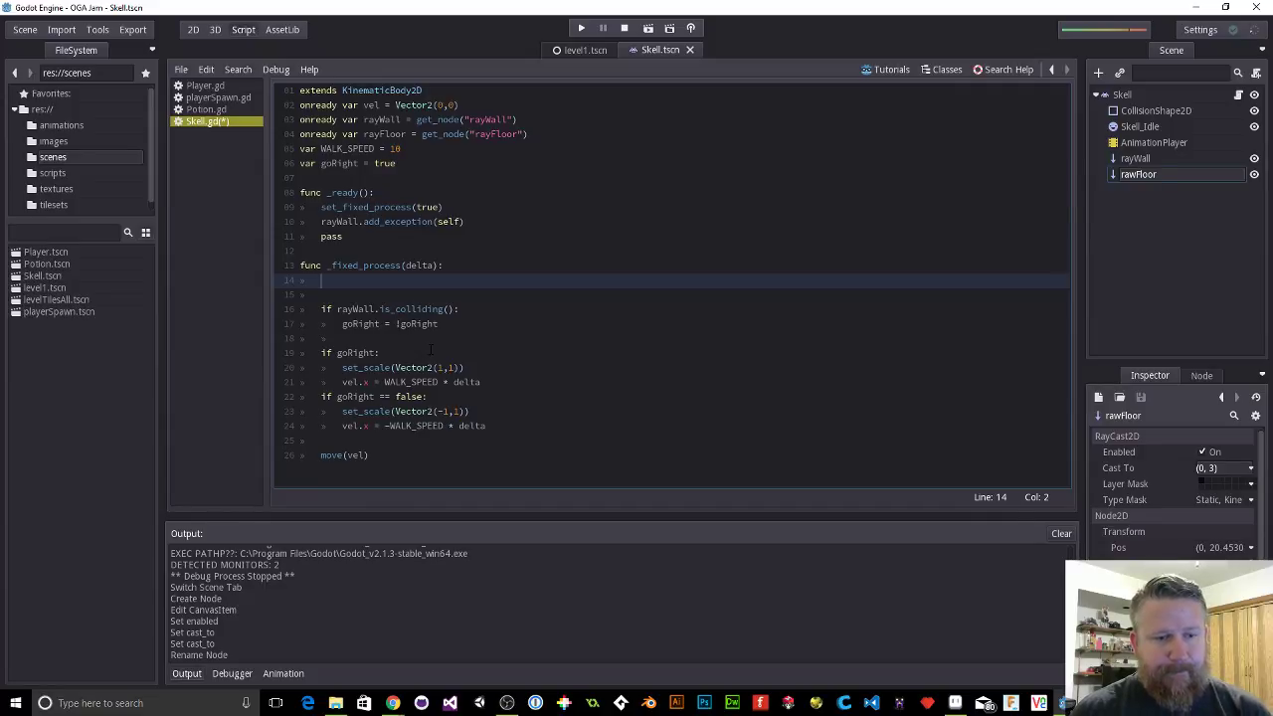
pyautogui.press('BackSpace')
pyautogui.press('BackSpace')
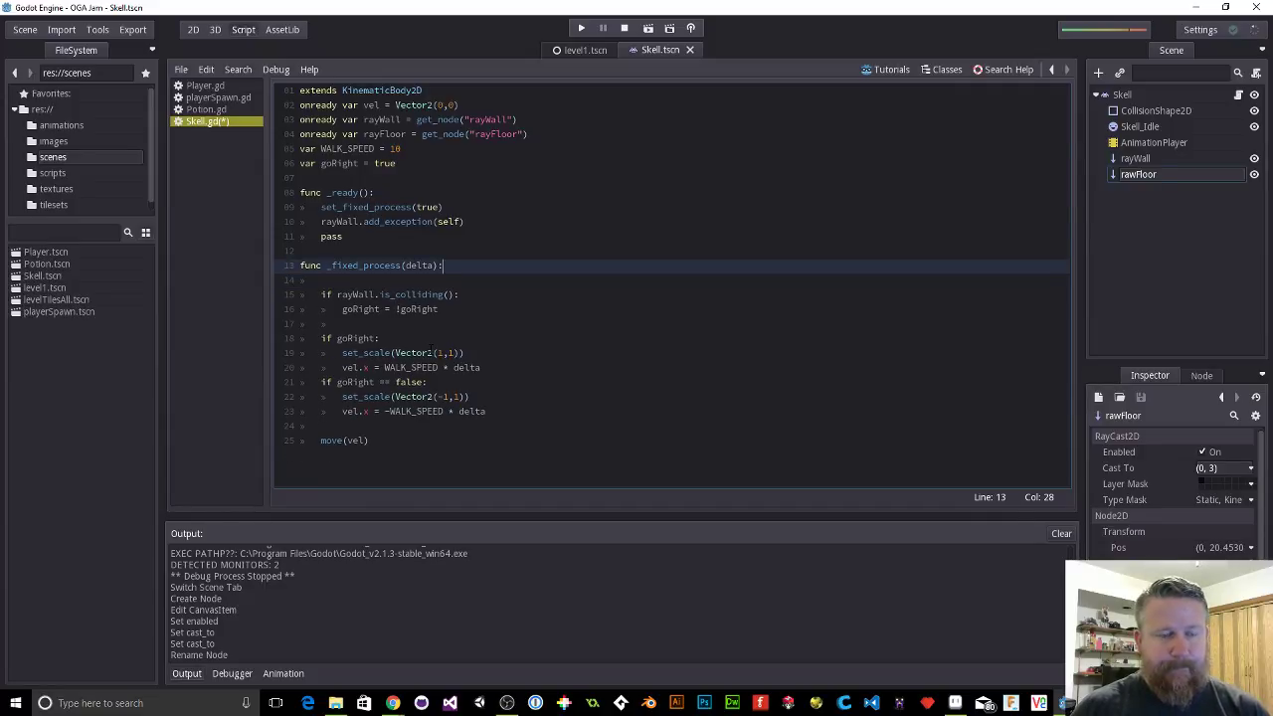
pyautogui.click(321, 279)
pyautogui.write('v')
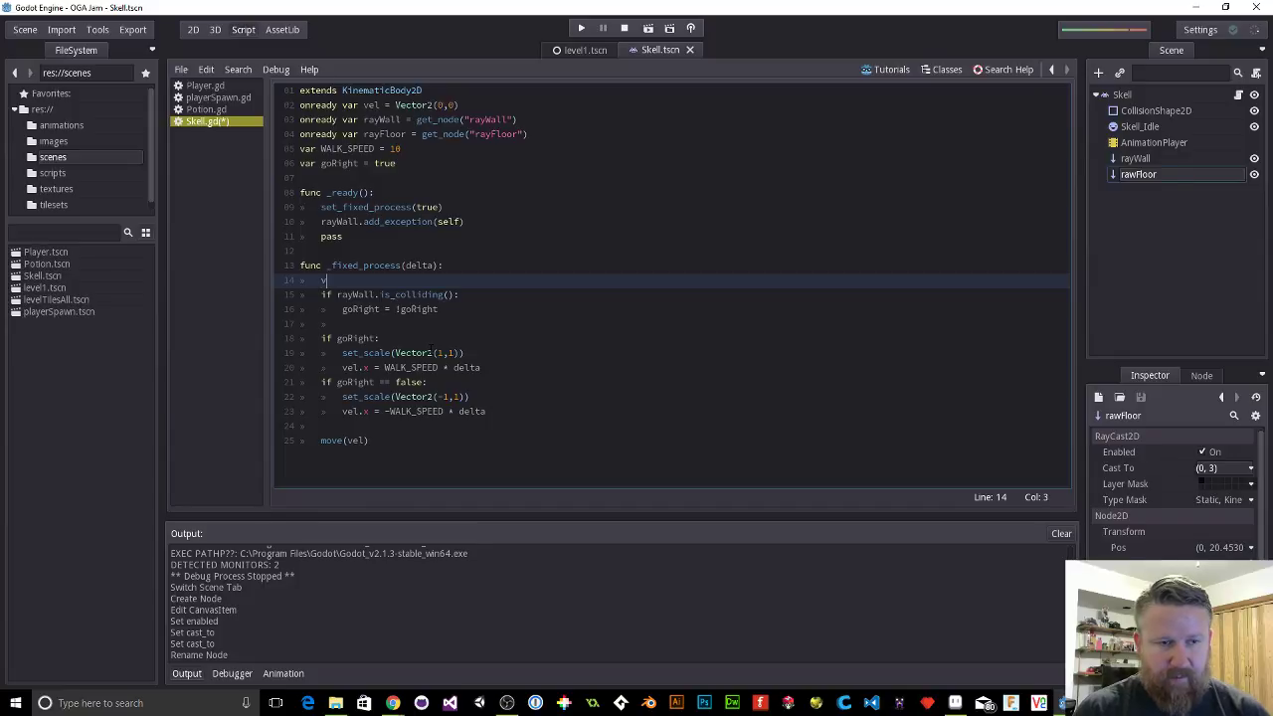
pyautogui.write('el.y')
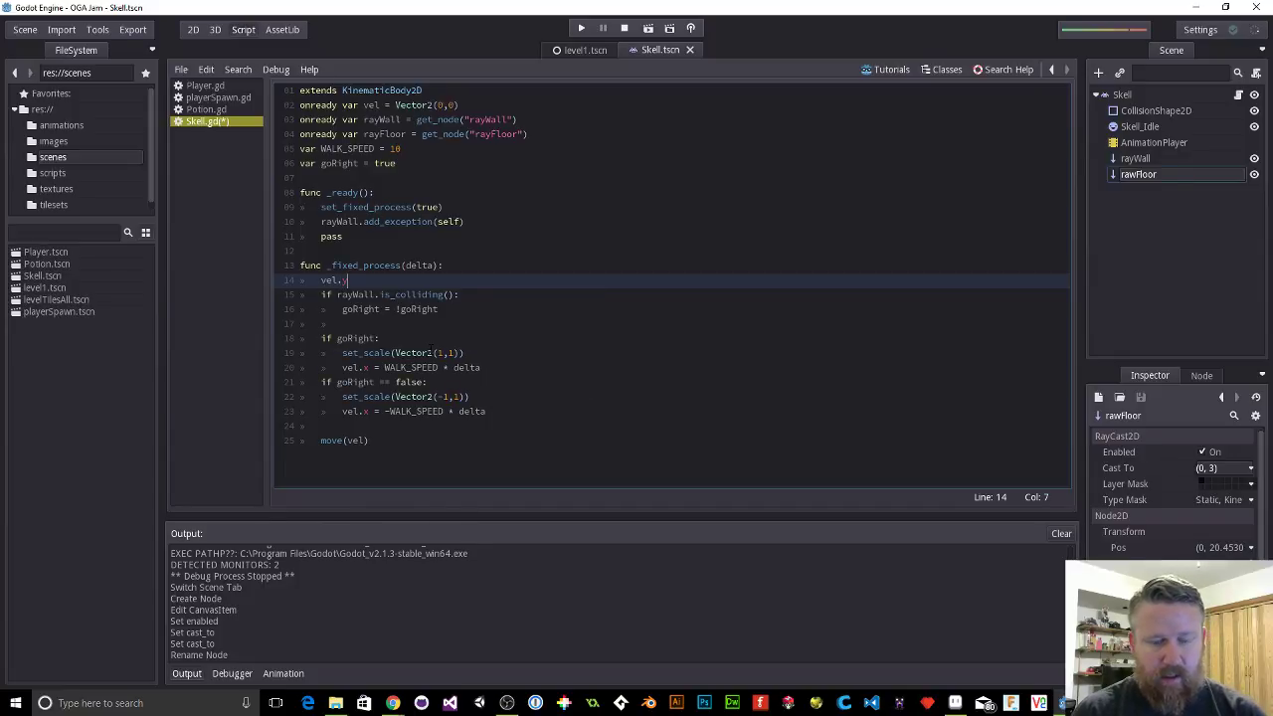
pyautogui.write(' += GRAV')
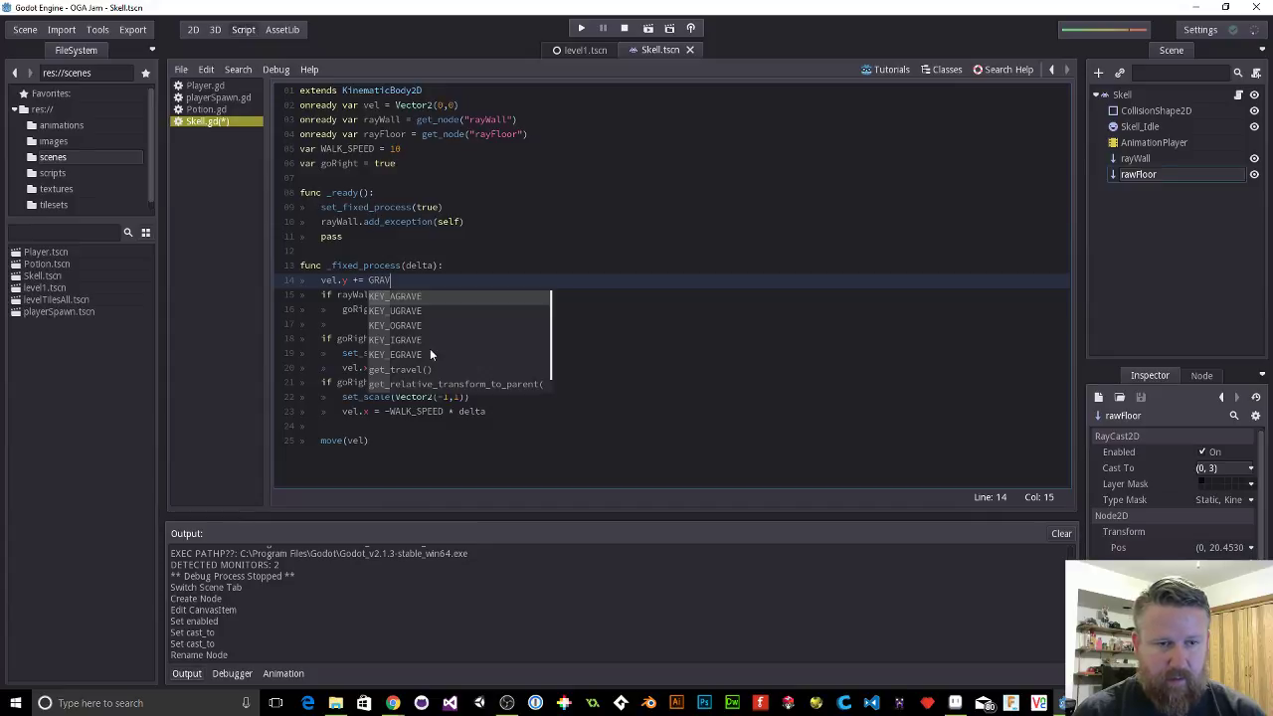
pyautogui.press('Escape')
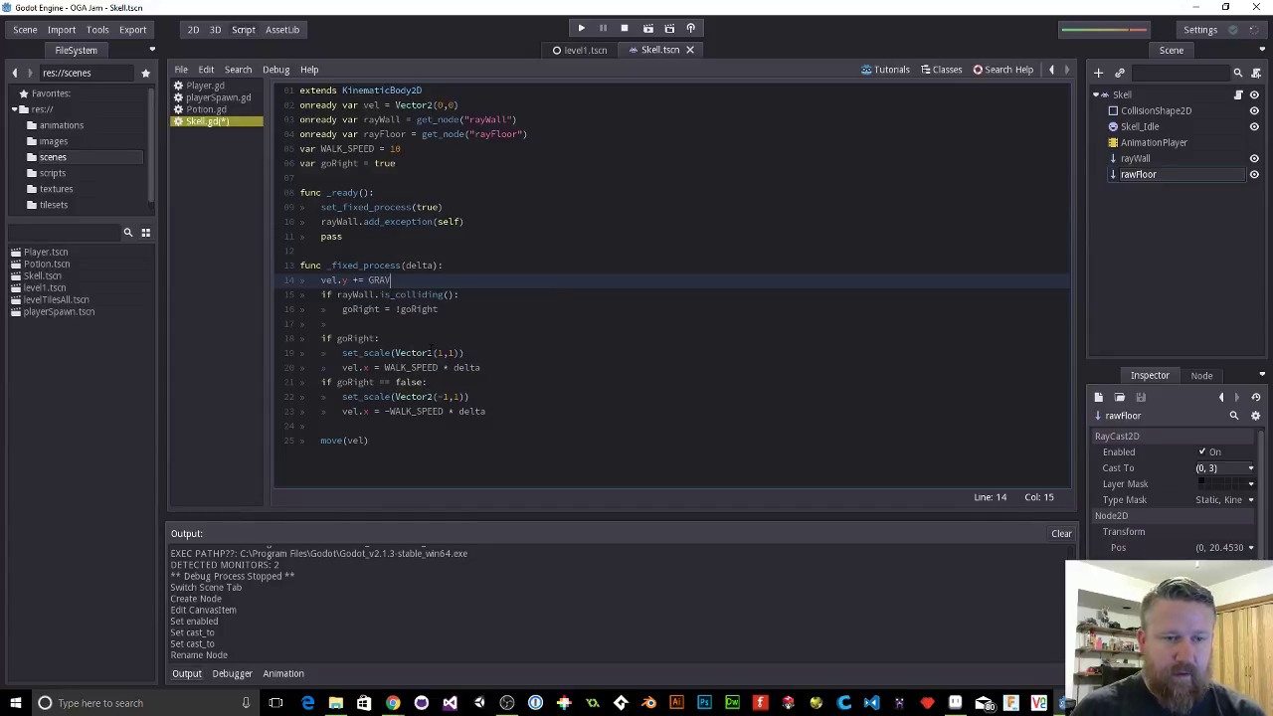
# Step: Declare "var GRAV = 300" on a new line below the WALK_SPEED variable
pyautogui.press('Up')
pyautogui.press('Up')
pyautogui.press('Up')
pyautogui.press('Up')
pyautogui.press('Up')
pyautogui.press('Up')
pyautogui.press('Up')
pyautogui.press('Up')
pyautogui.press('Up')
pyautogui.press('Right')
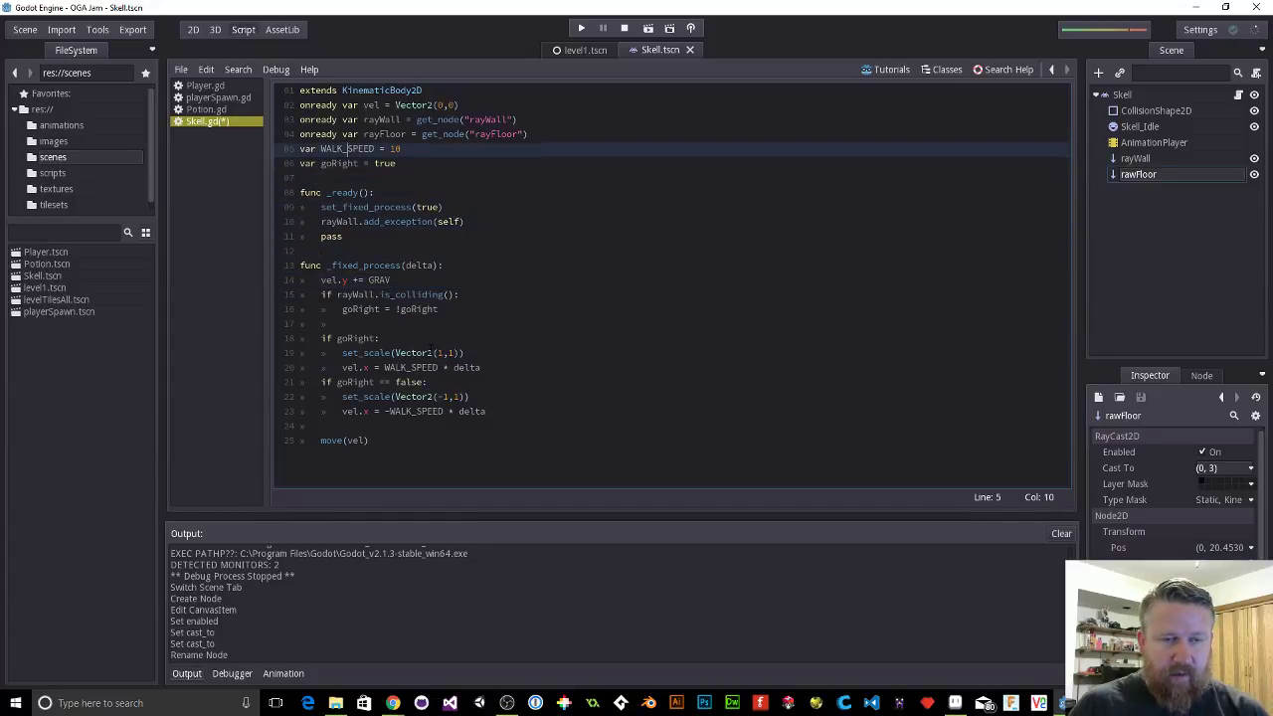
pyautogui.press('End')
pyautogui.press('Return')
pyautogui.write('vare')
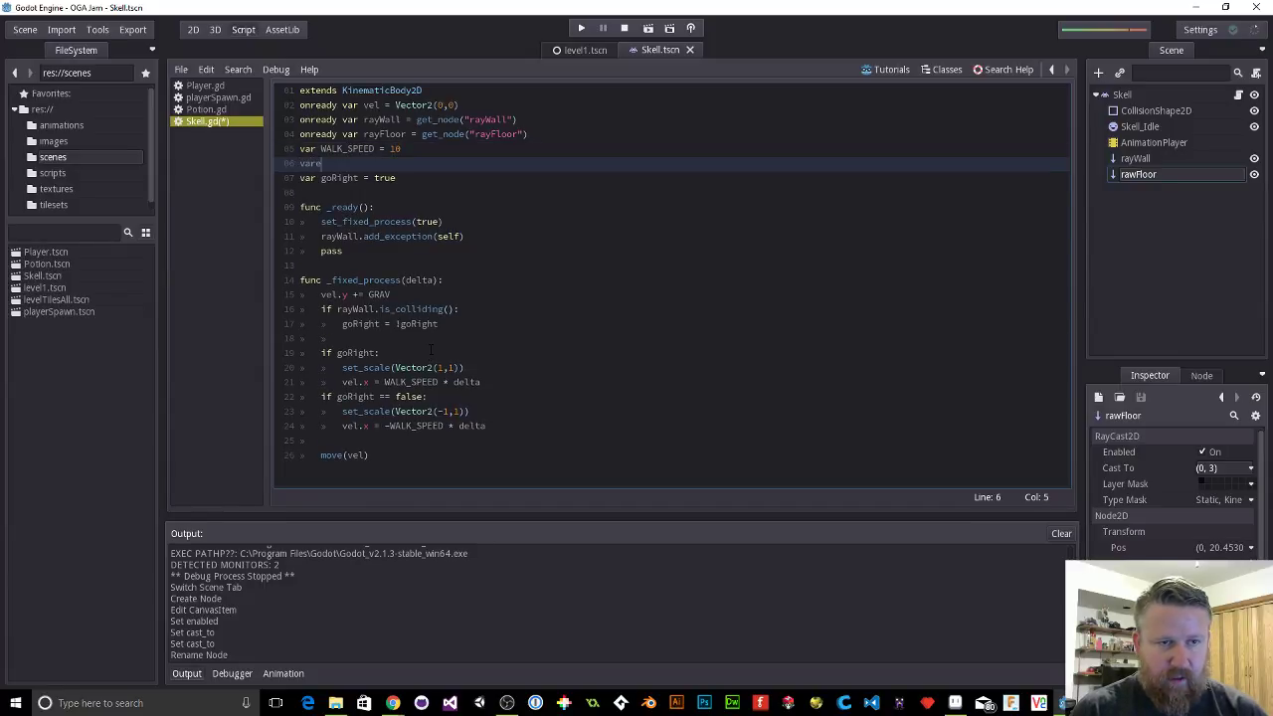
pyautogui.press('BackSpace')
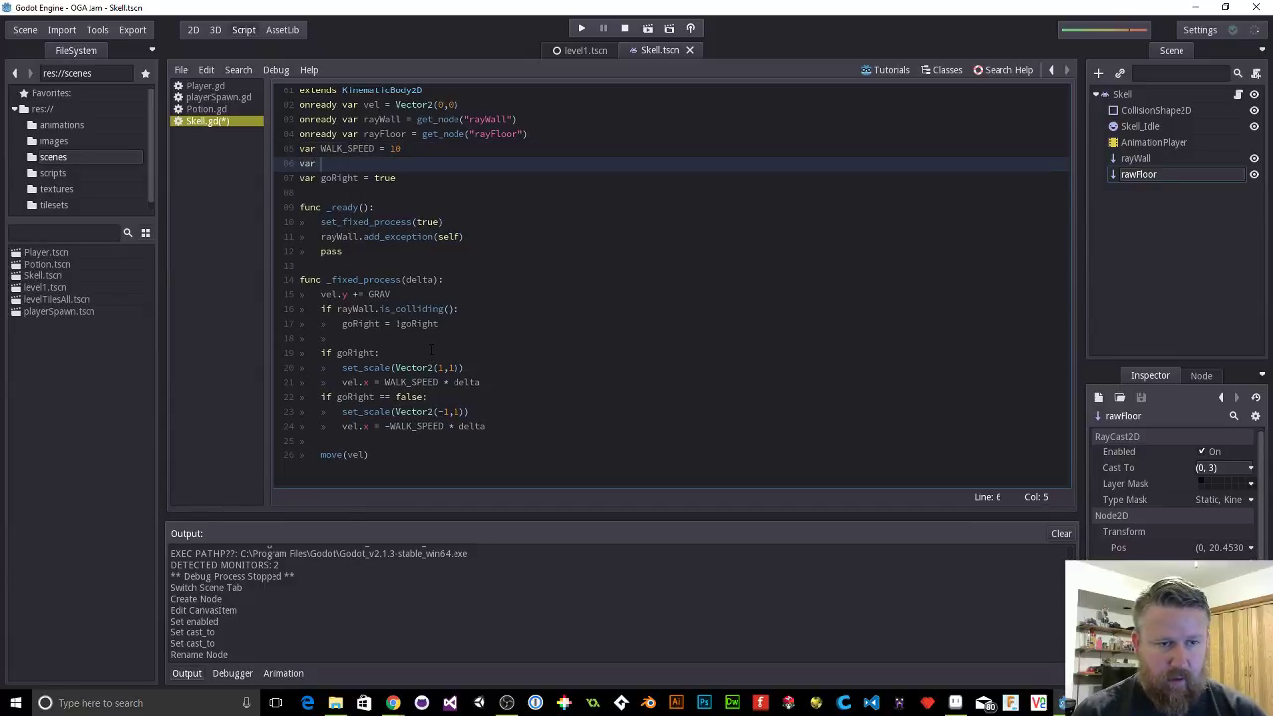
pyautogui.write('GRAV ')
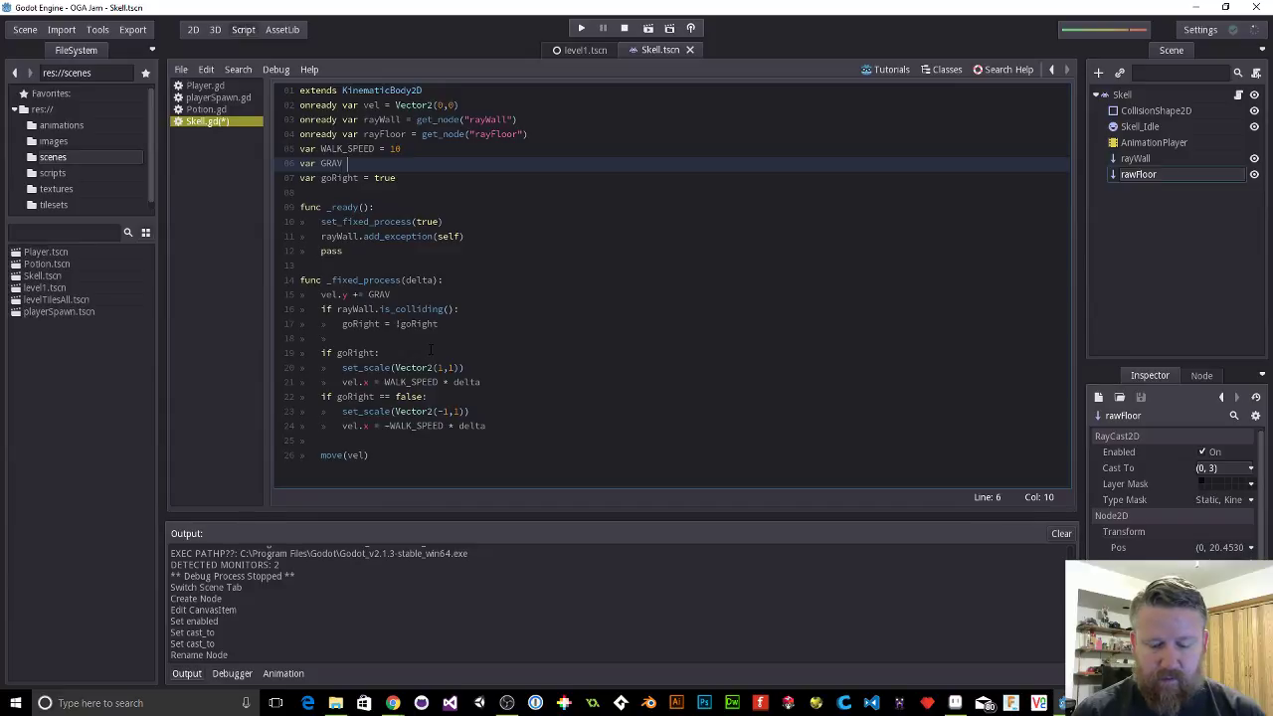
pyautogui.write('= 300')
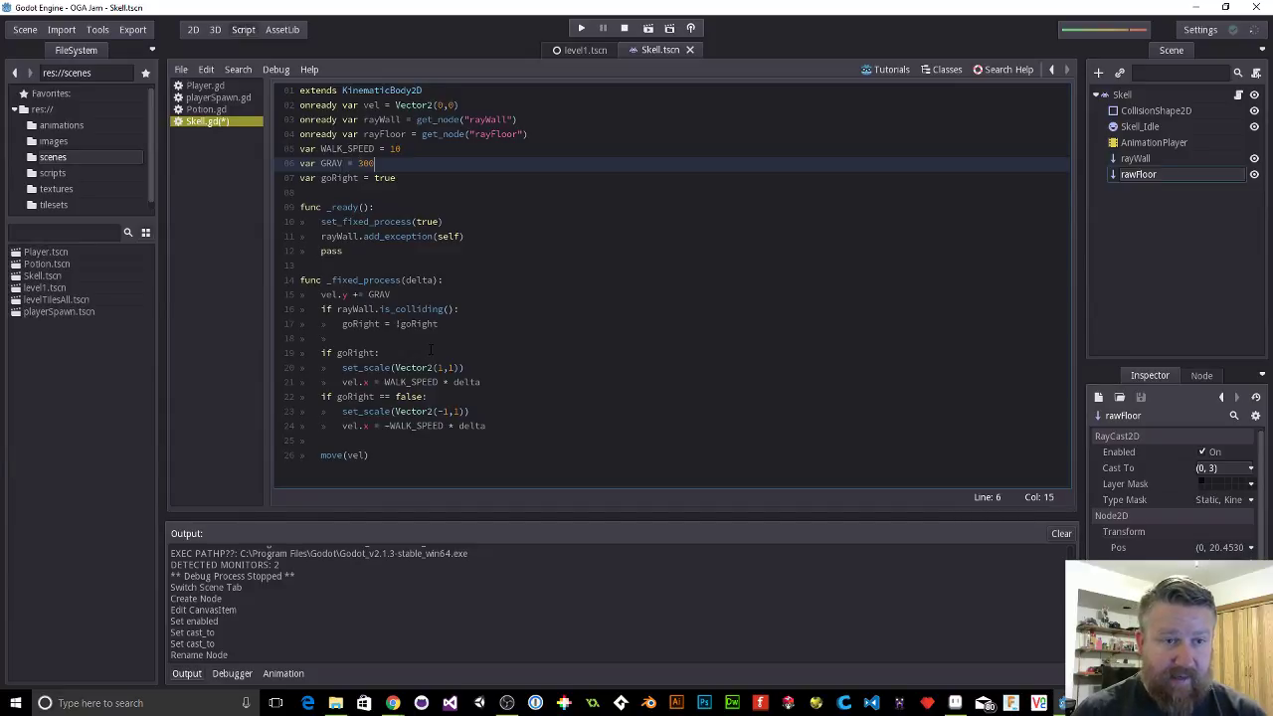
# Step: Extend the gravity line to "vel.y += GRAV * delta" and add a blank line below it
pyautogui.click(407, 296)
pyautogui.write('* delta')
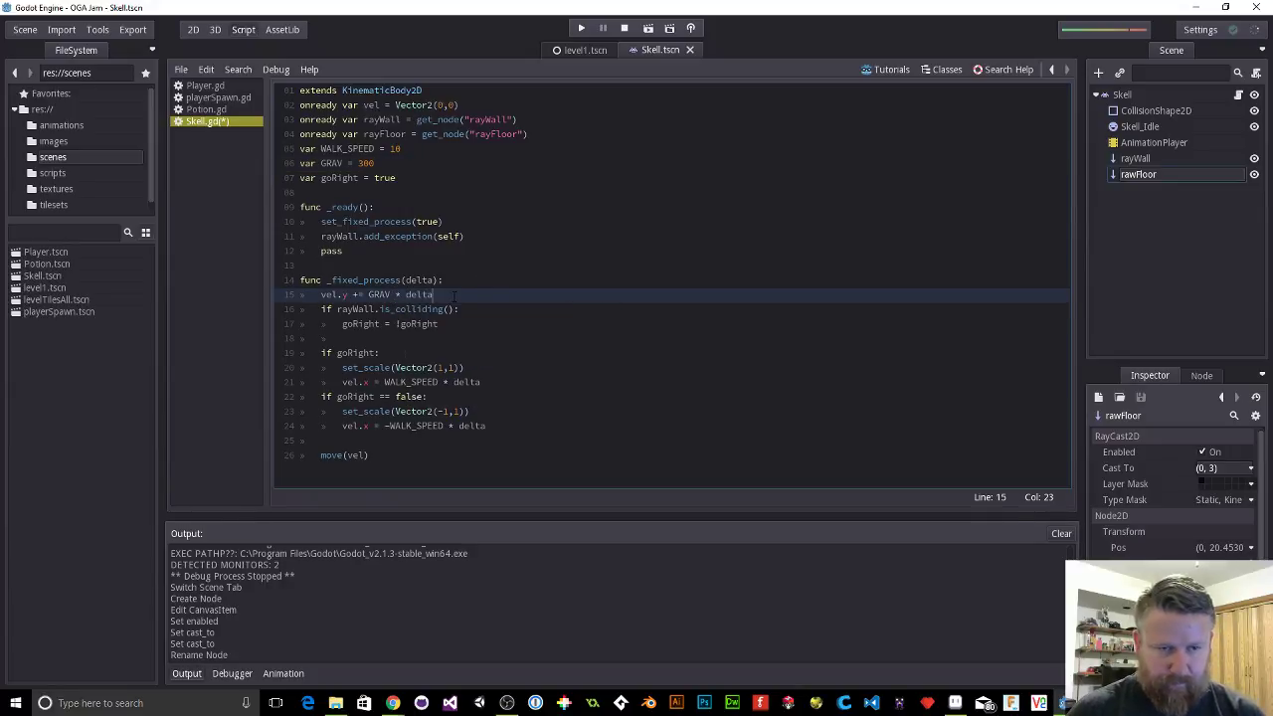
pyautogui.press('Return')
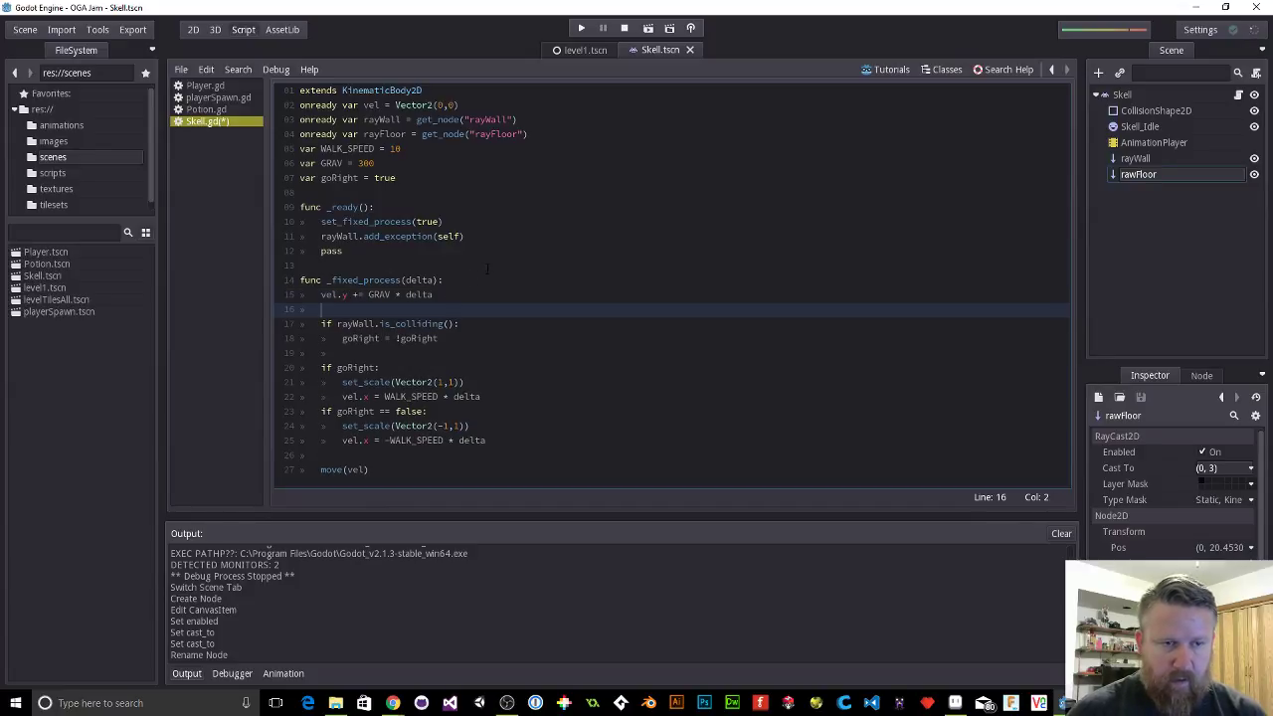
pyautogui.moveTo(407, 280)
pyautogui.mouseDown()
pyautogui.moveTo(432, 294)
pyautogui.moveTo(434, 280)
pyautogui.moveTo(406, 280)
pyautogui.mouseUp()
pyautogui.click(433, 294)
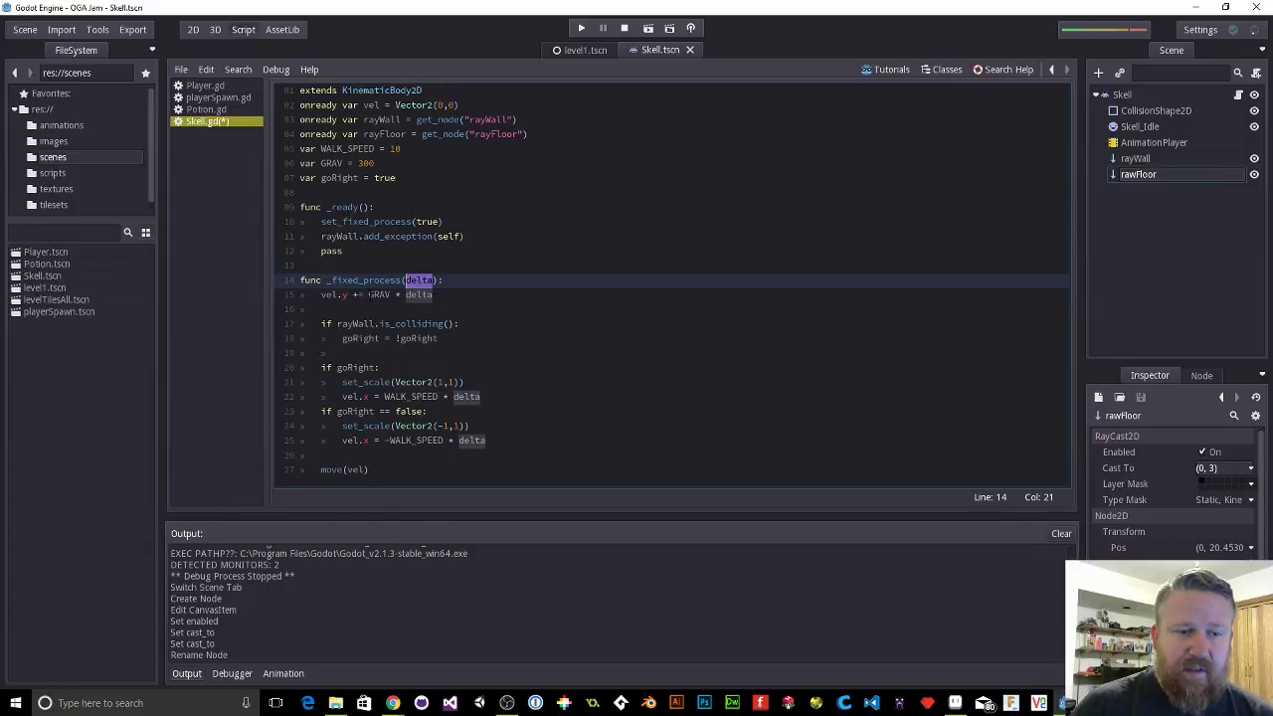
pyautogui.moveTo(369, 294); pyautogui.dragTo(392, 294)
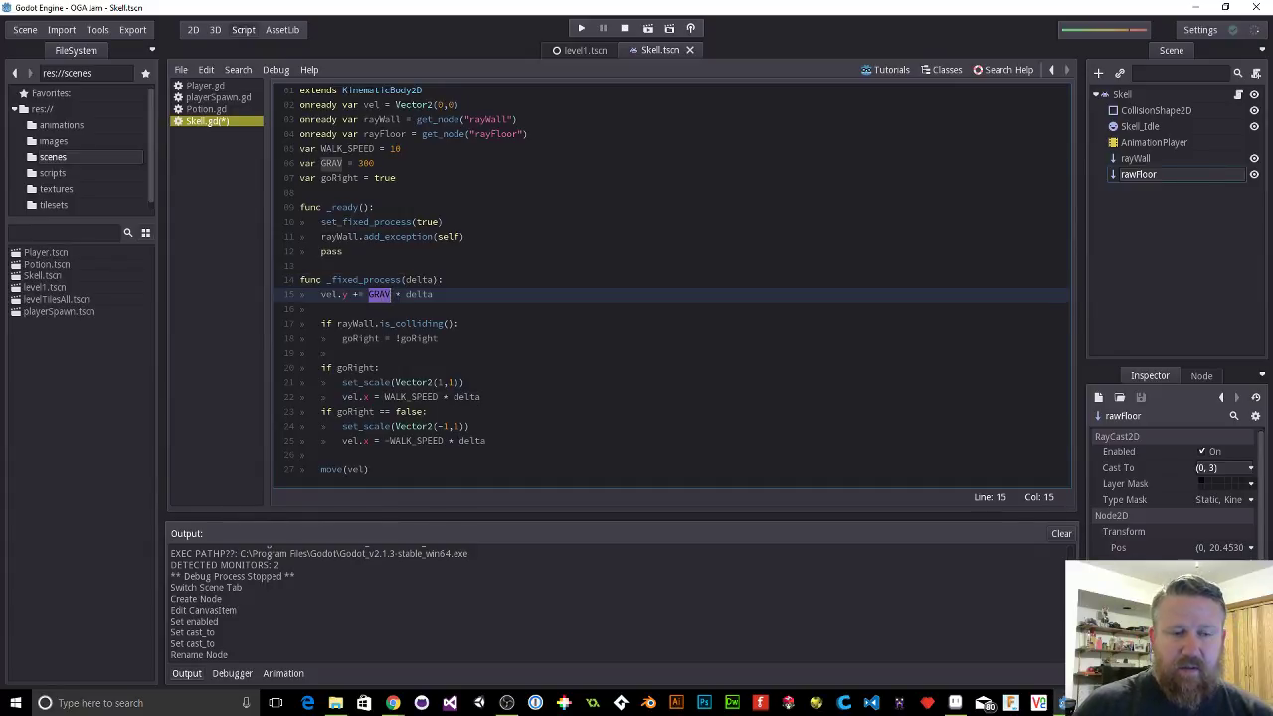
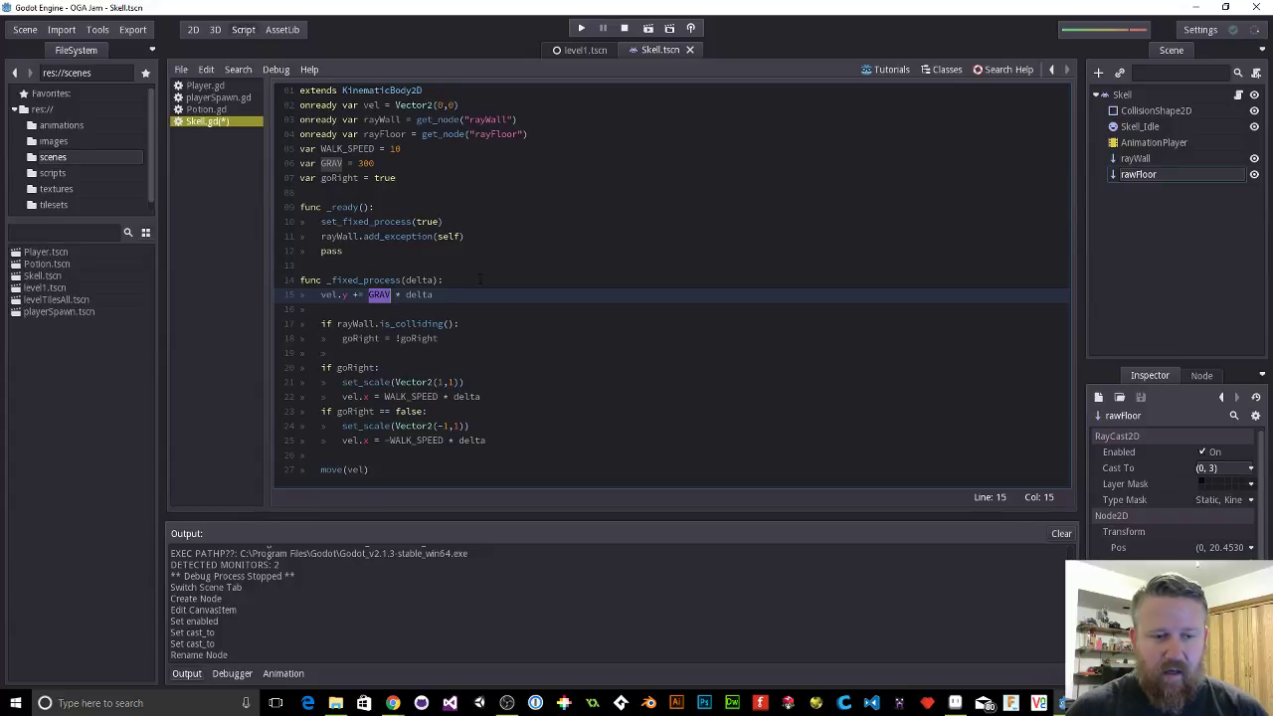
# Step: Shift move(vel) down one line to open an empty line above it in _fixed_process
pyautogui.click(330, 457)
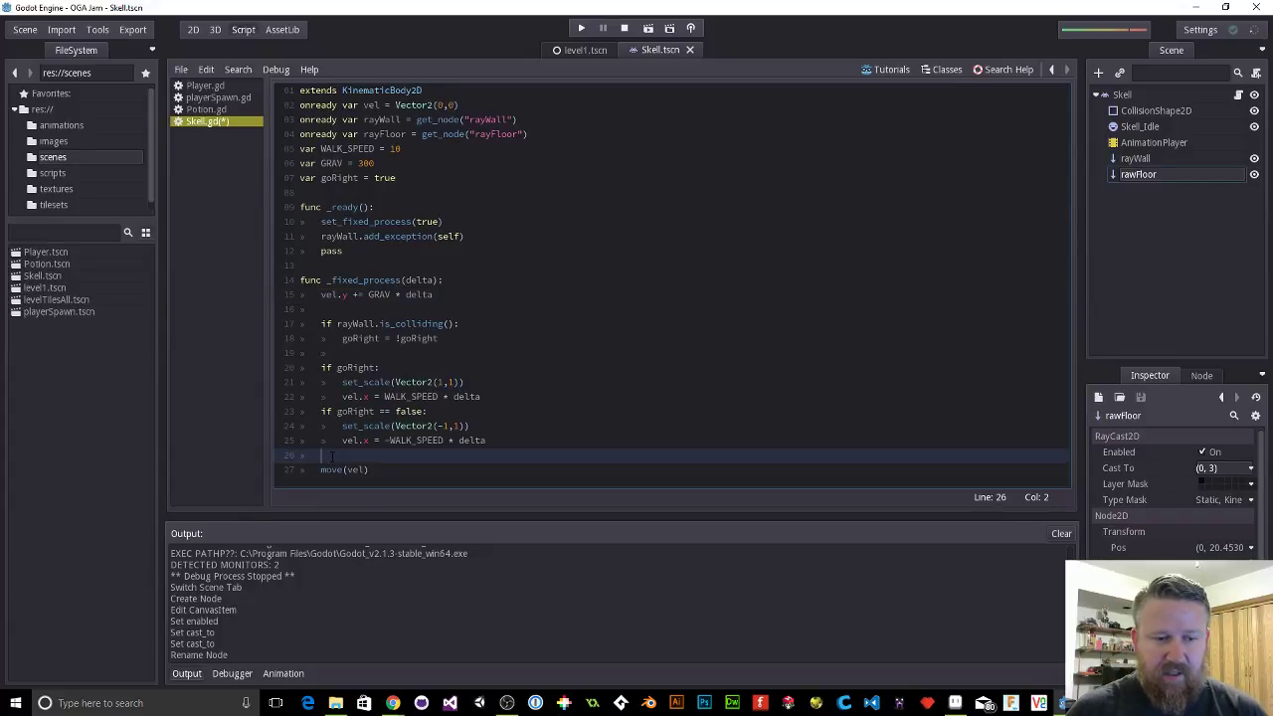
pyautogui.press('Down')
pyautogui.hotkey('shift', 'End')
pyautogui.hotkey('ctrl', 'x')
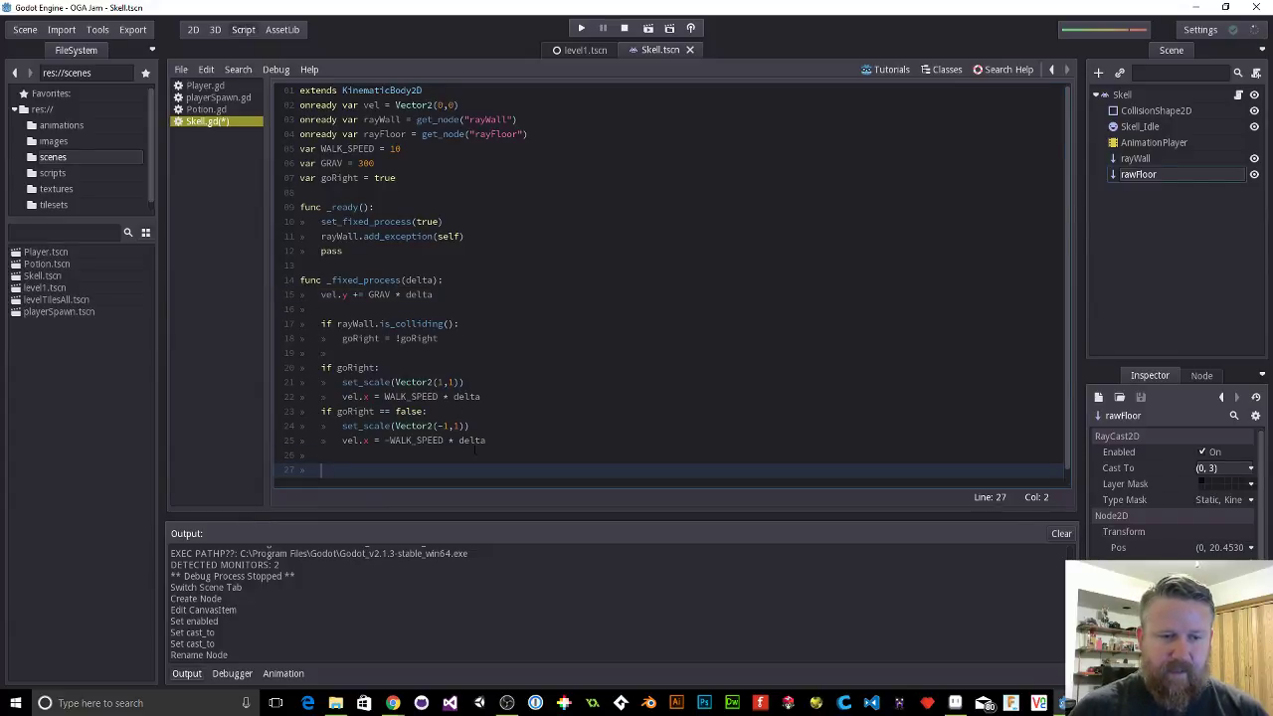
pyautogui.hotkey('ctrl', 'v')
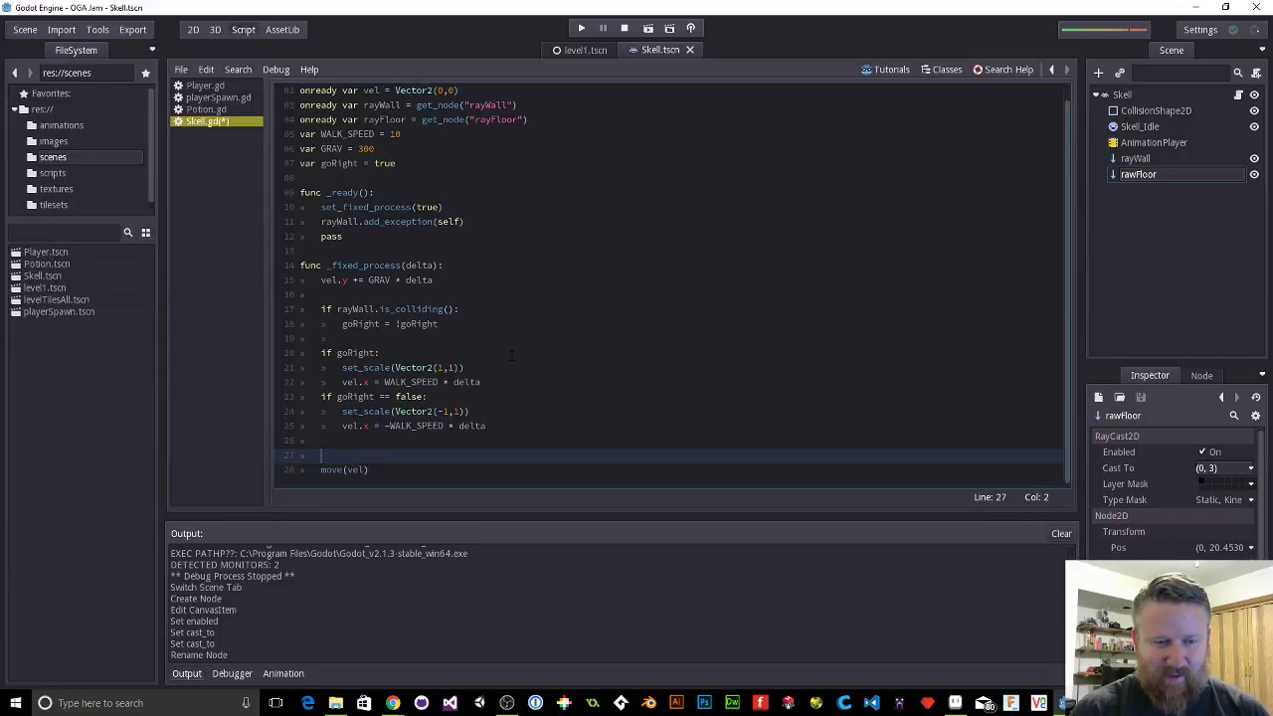
# Step: Above move(vel), write the check "if rayFloor.is_colliding():" with the indented body "vel.y = 0;"
pyautogui.write('if ra')
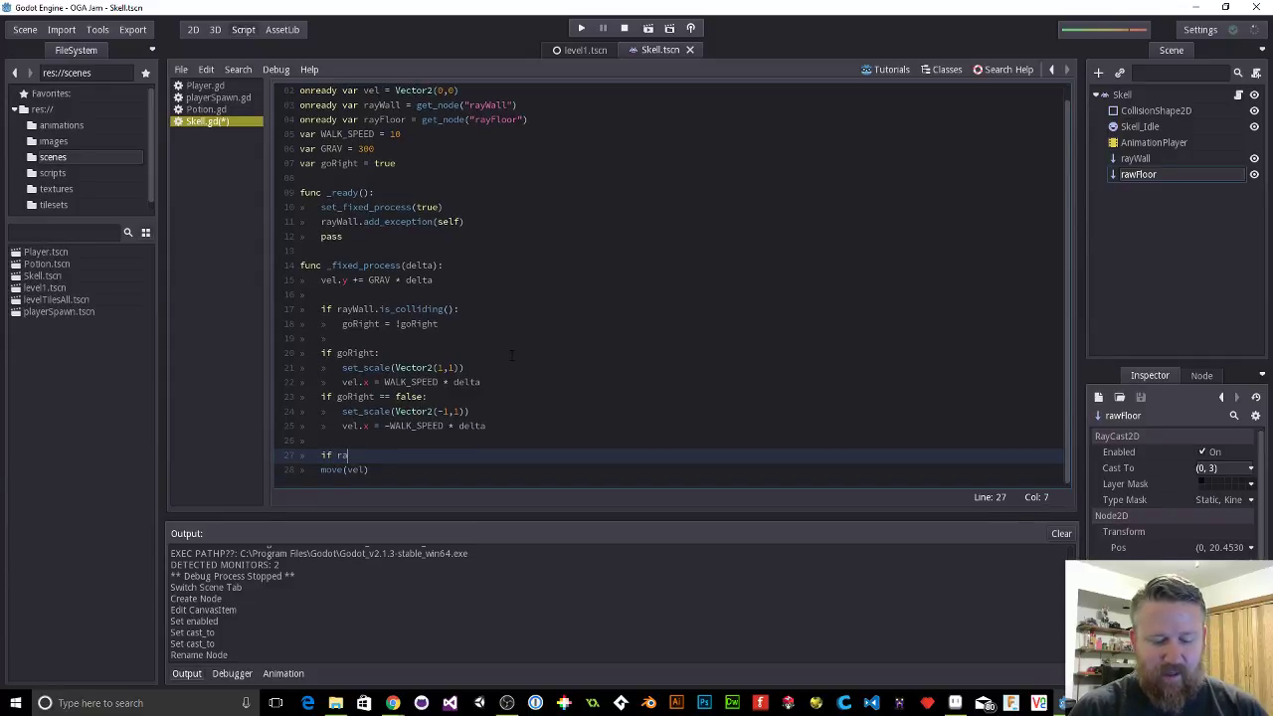
pyautogui.write('yFloor')
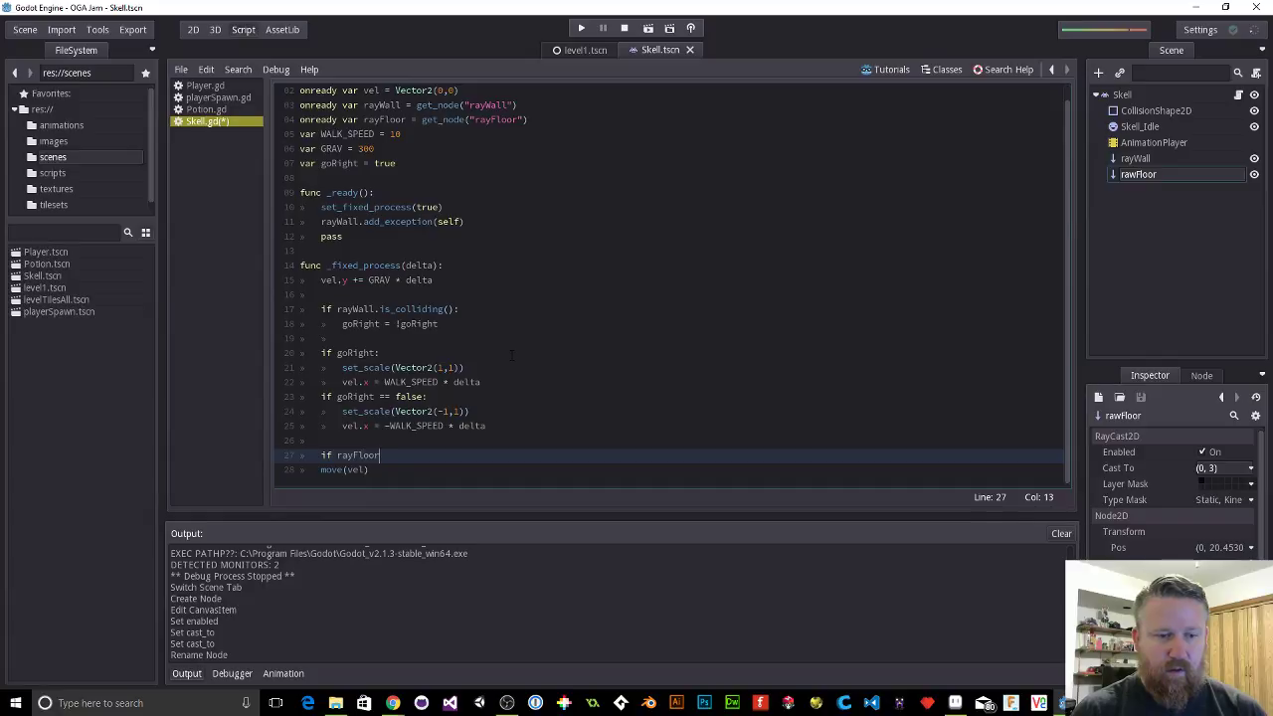
pyautogui.write('.i')
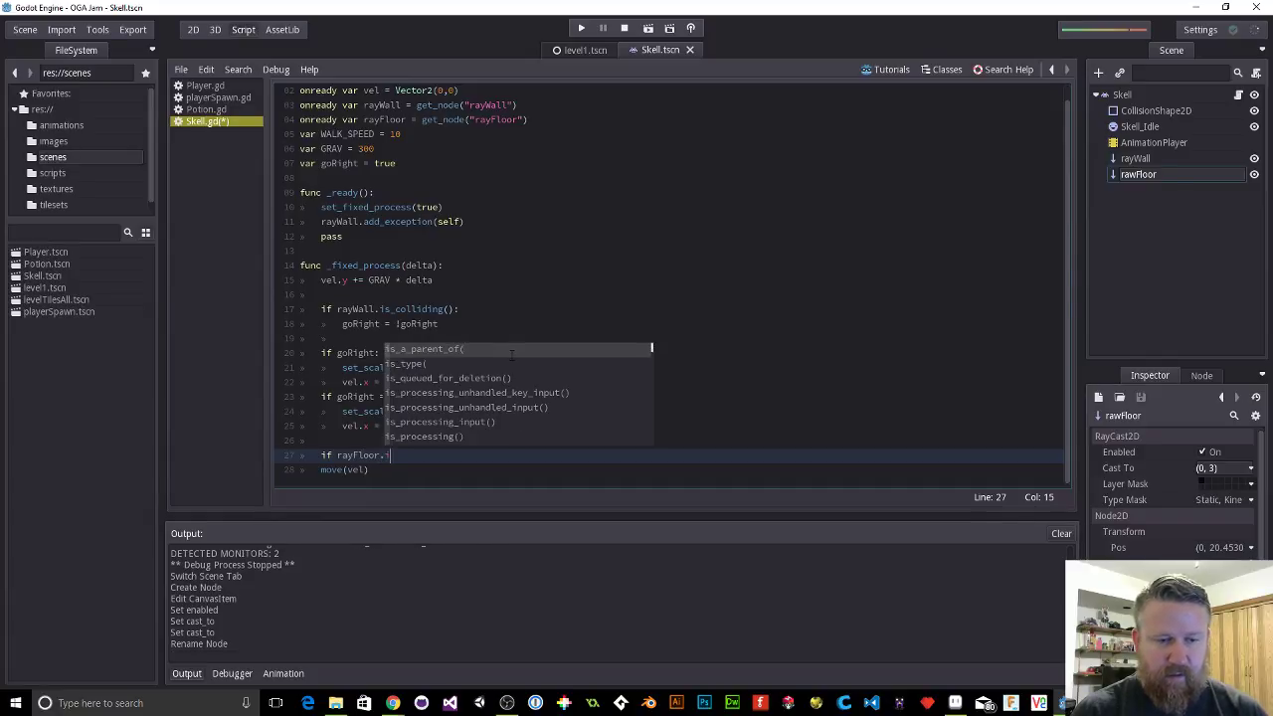
pyautogui.write('s_c')
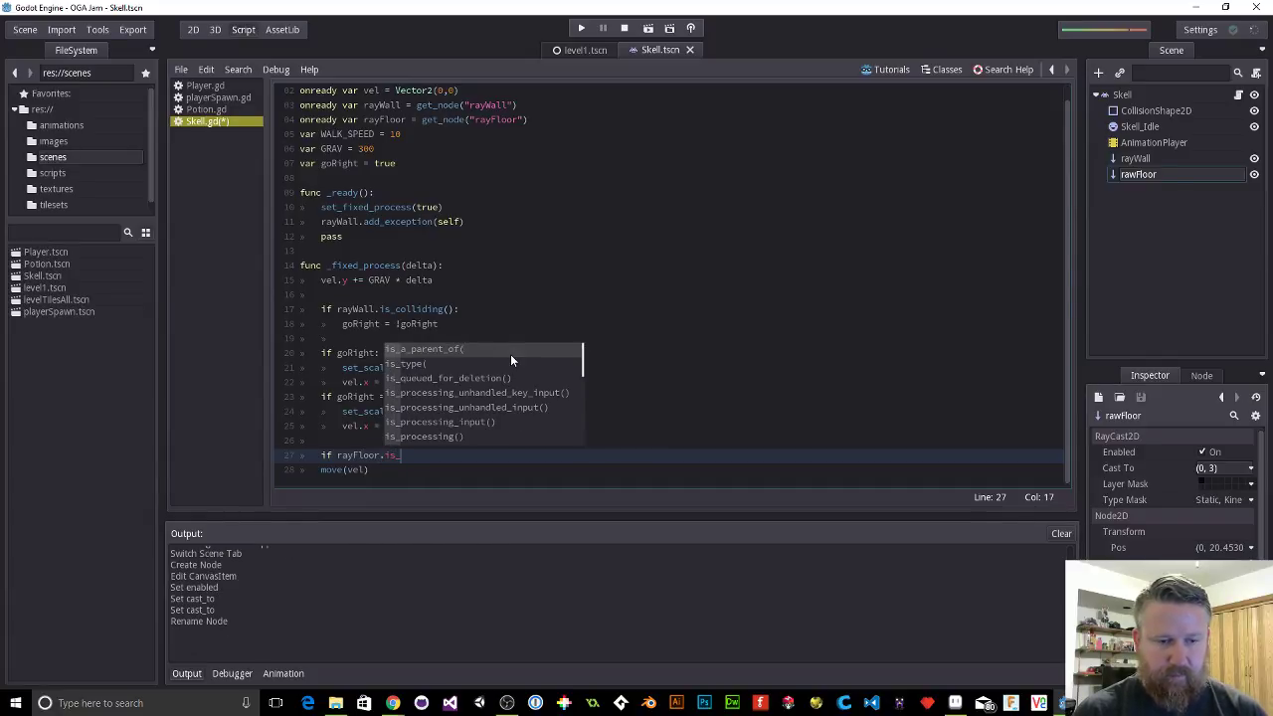
pyautogui.press('Return')
pyautogui.press('BackSpace')
pyautogui.press('BackSpace')
pyautogui.press('BackSpace')
pyautogui.press('BackSpace')
pyautogui.press('BackSpace')
pyautogui.press('BackSpace')
pyautogui.press('BackSpace')
pyautogui.press('BackSpace')
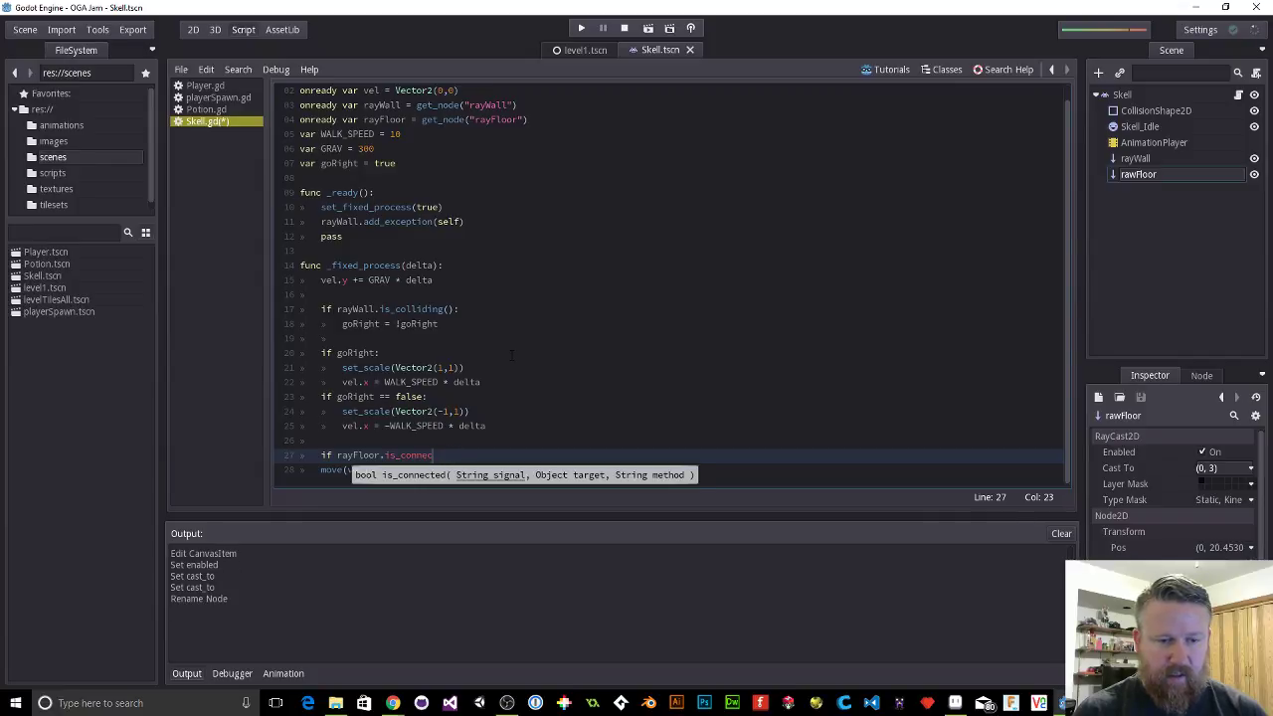
pyautogui.write('l')
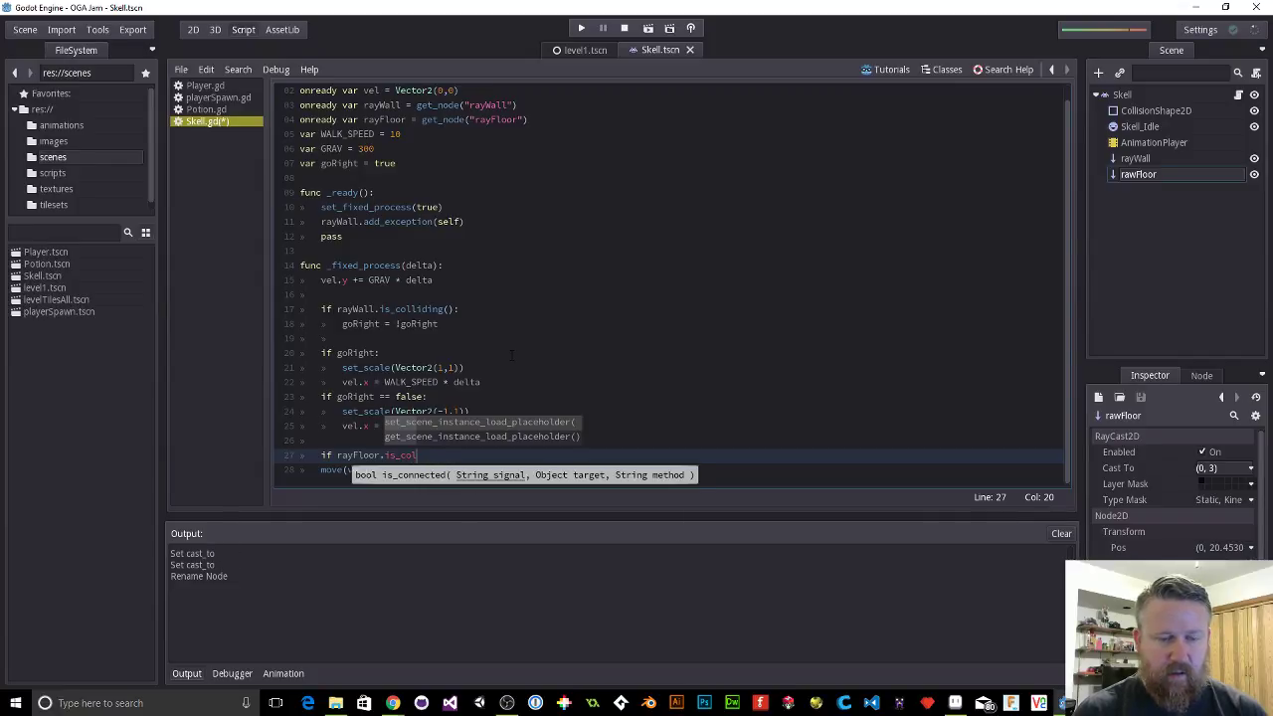
pyautogui.write('lidi')
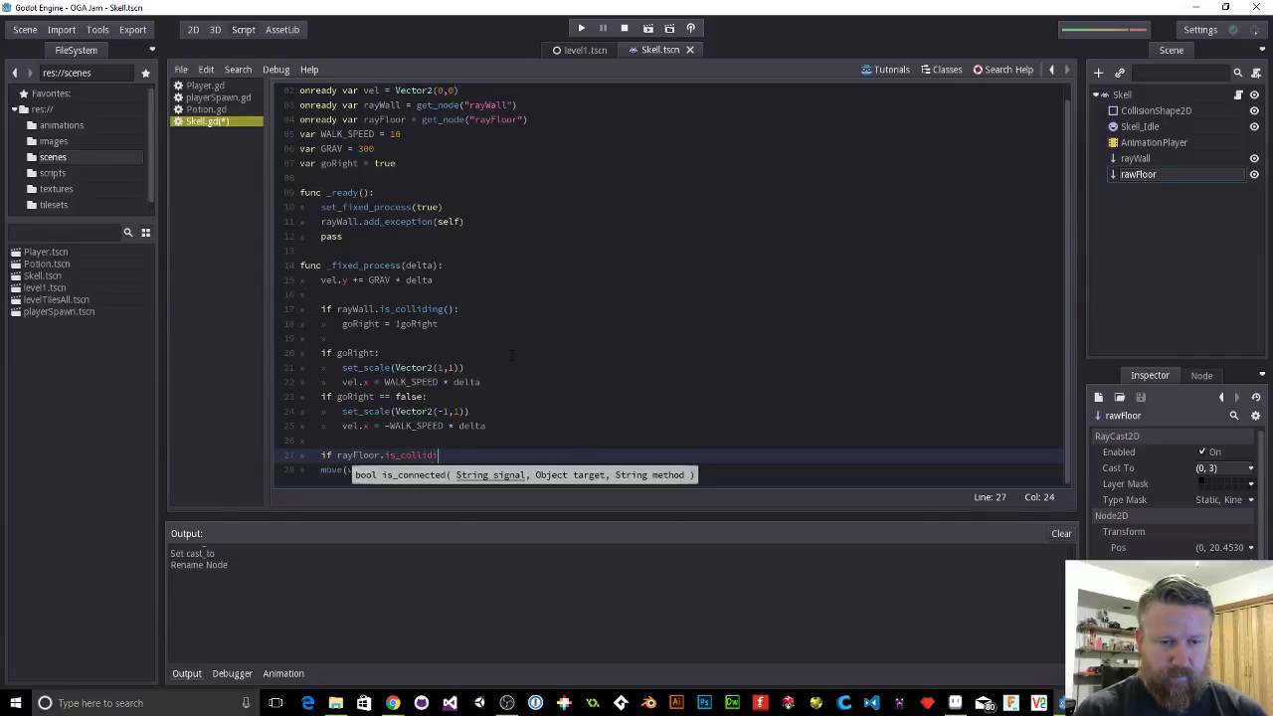
pyautogui.write('ng()')
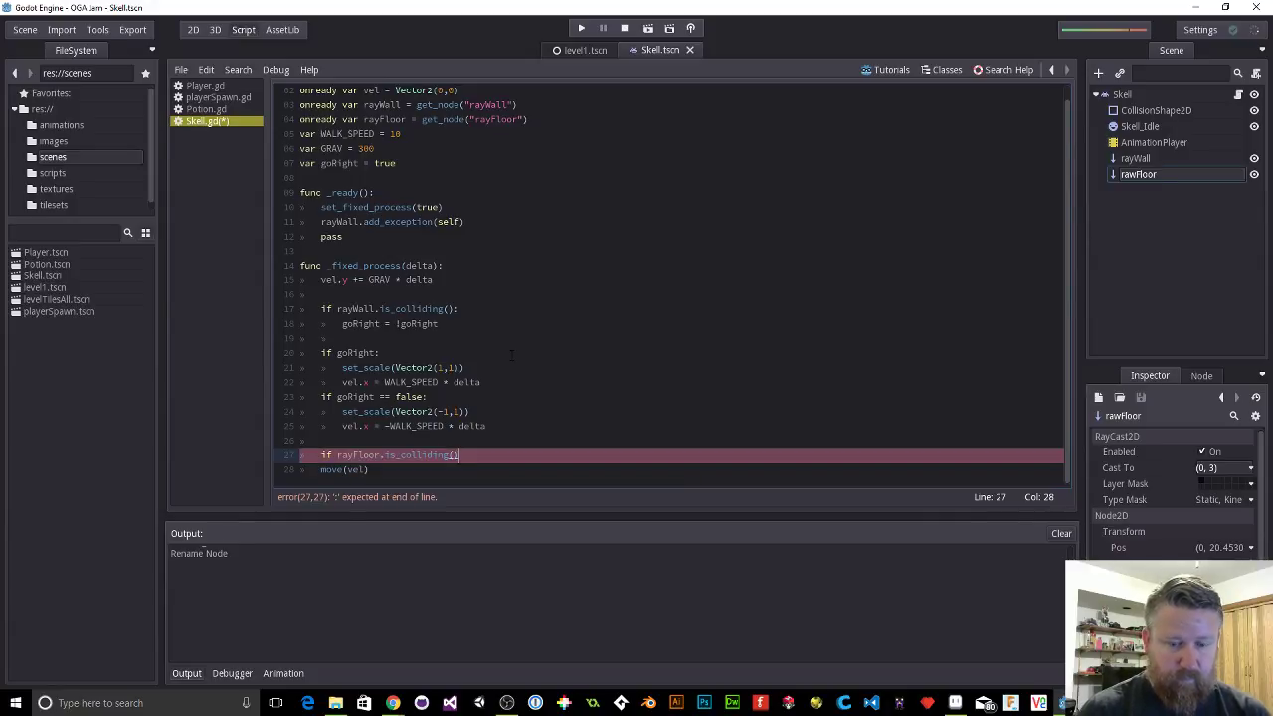
pyautogui.write(':')
pyautogui.press('Return')
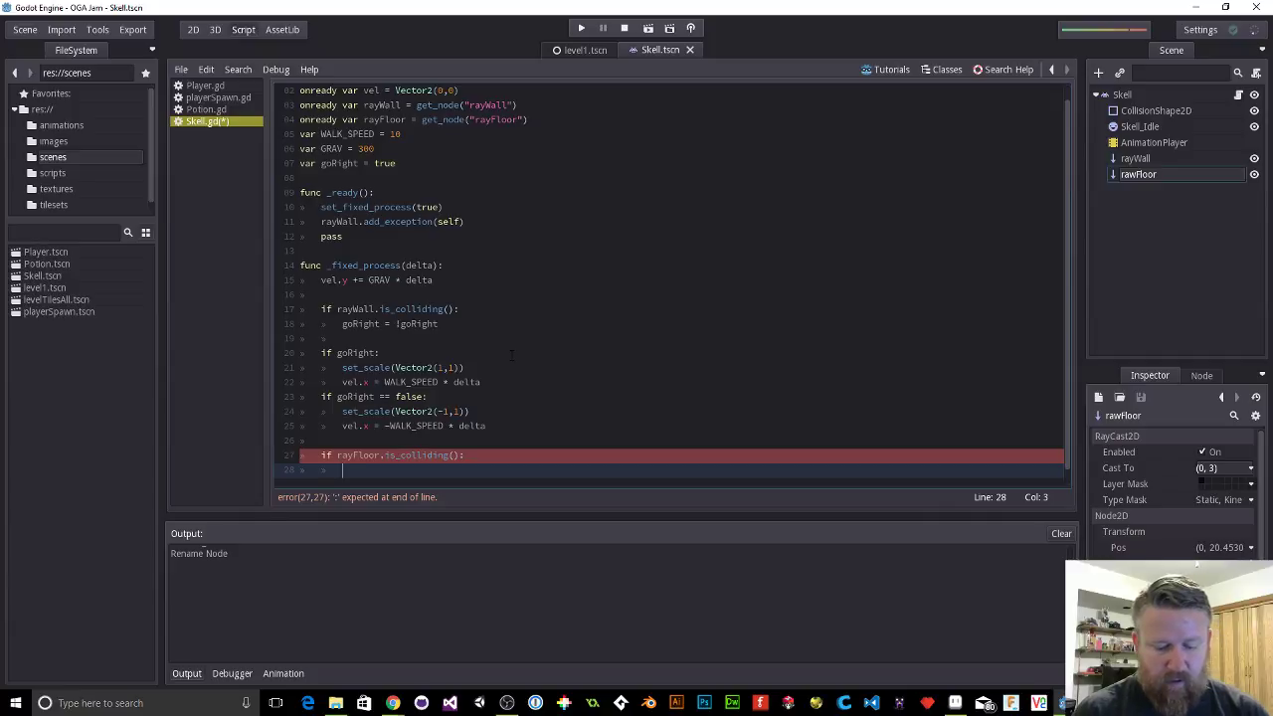
pyautogui.write('vel.y')
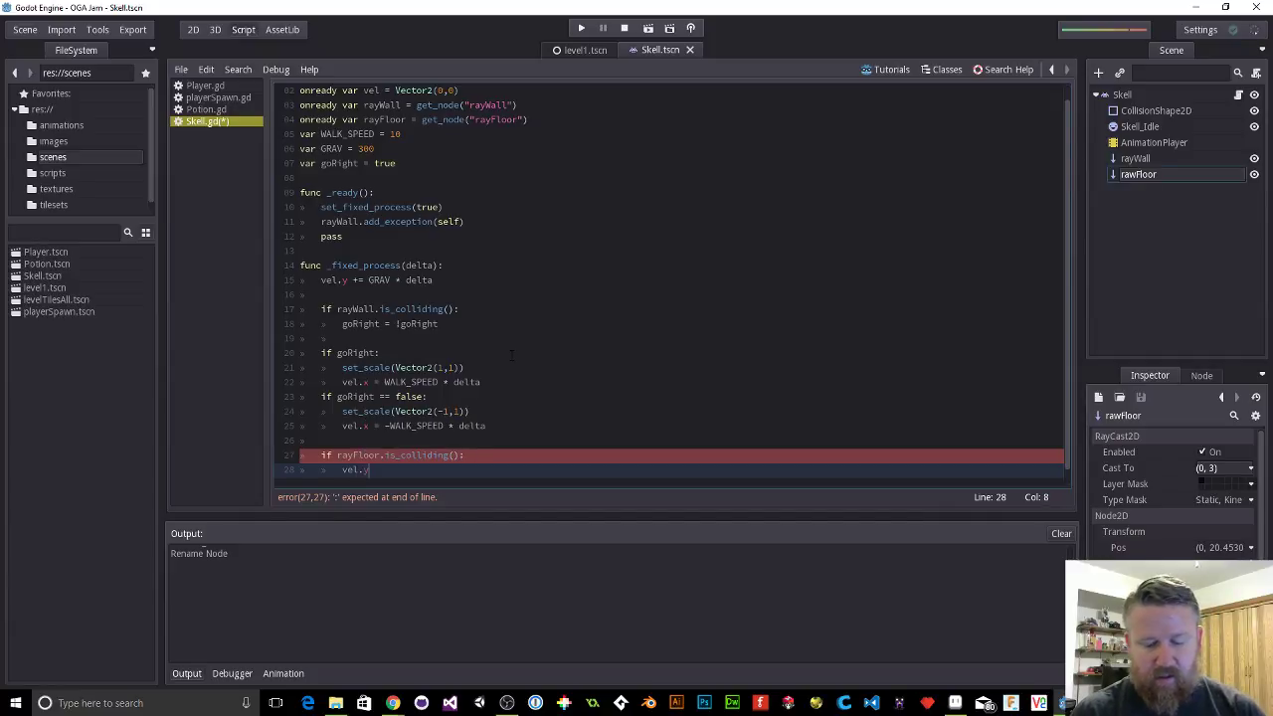
pyautogui.write(' = 0;')
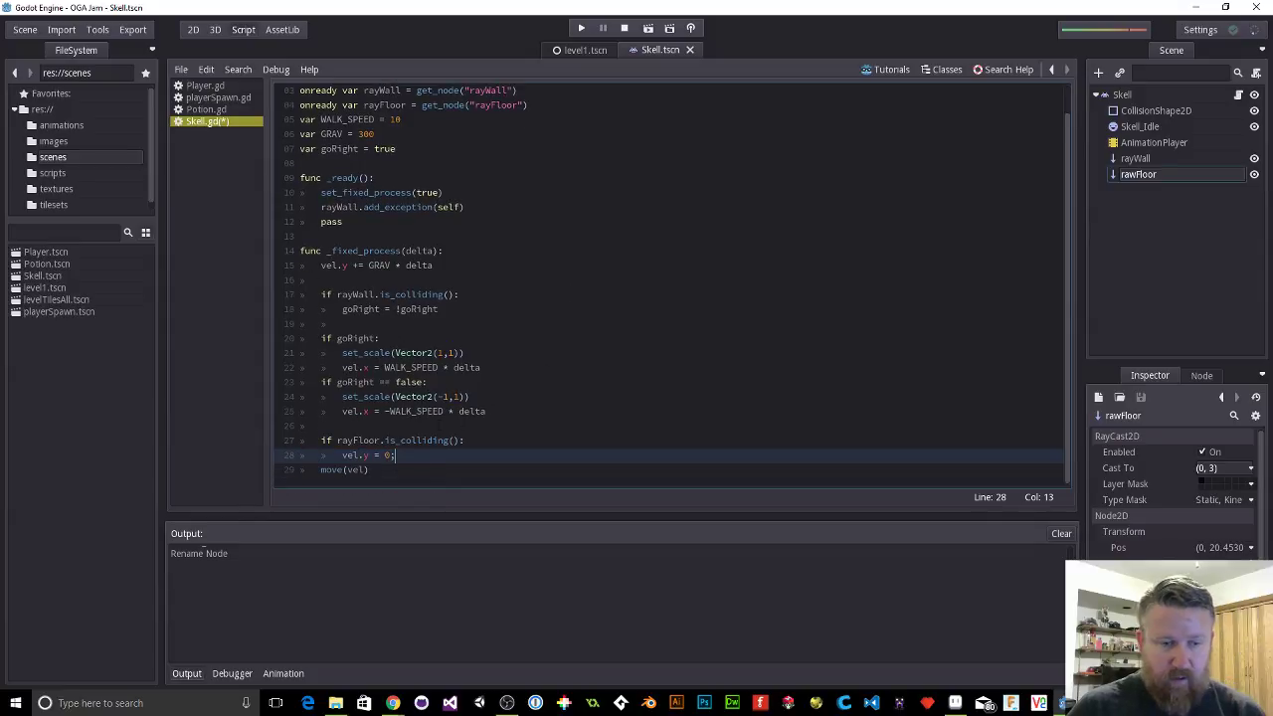
# Step: In Skell.gd's _ready function, start a line "rayFloor.add_exception" below the rayWall exception
pyautogui.click(427, 440)
pyautogui.scroll(1, 428, 439)
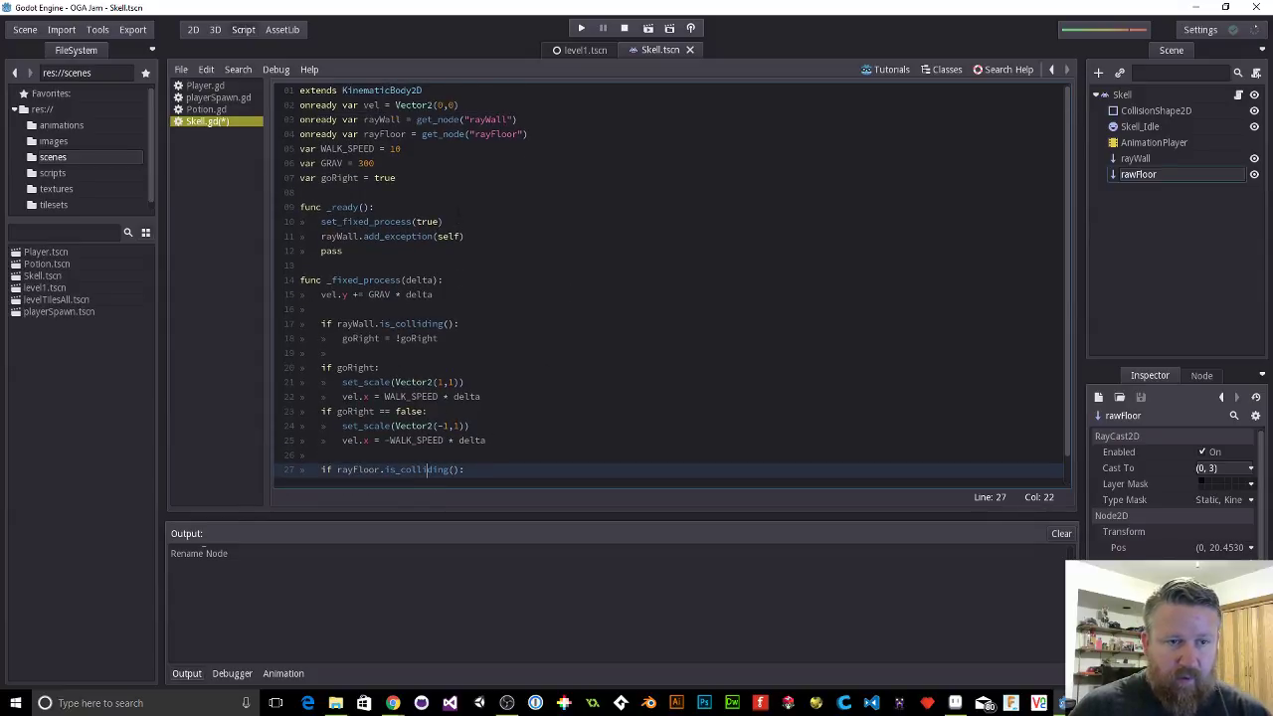
pyautogui.click(495, 235)
pyautogui.press('Return')
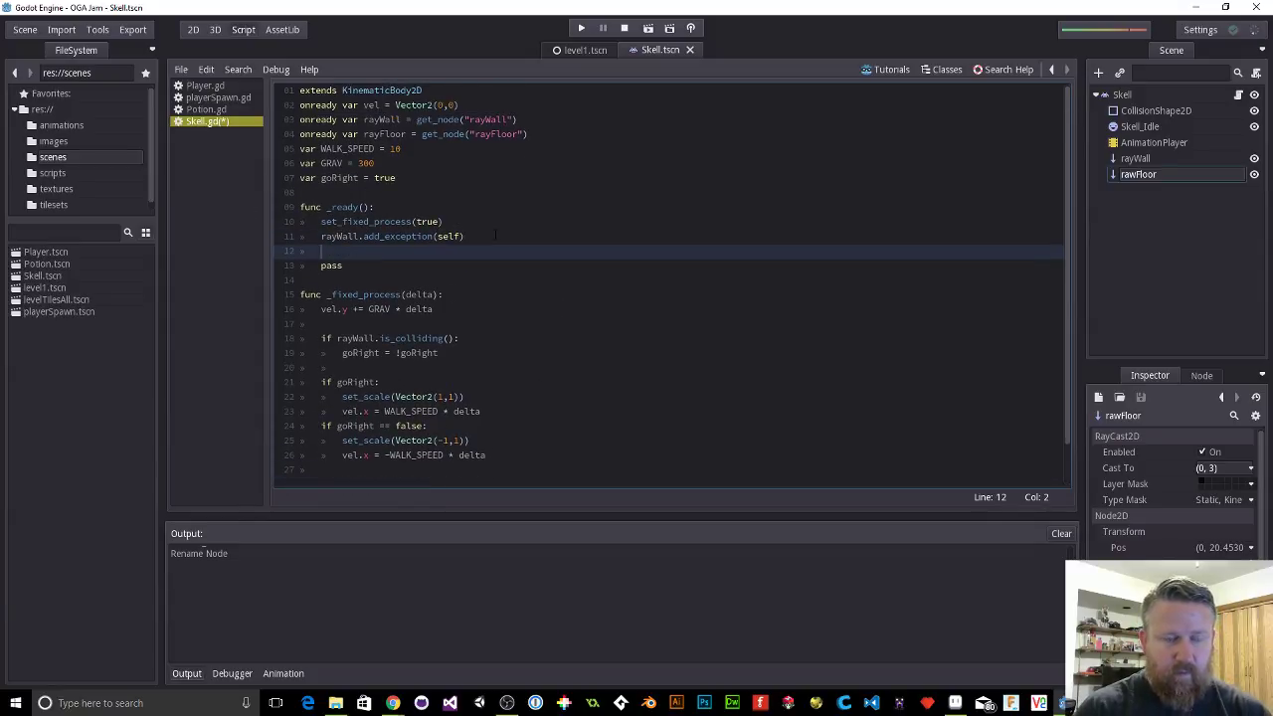
pyautogui.write('ray')
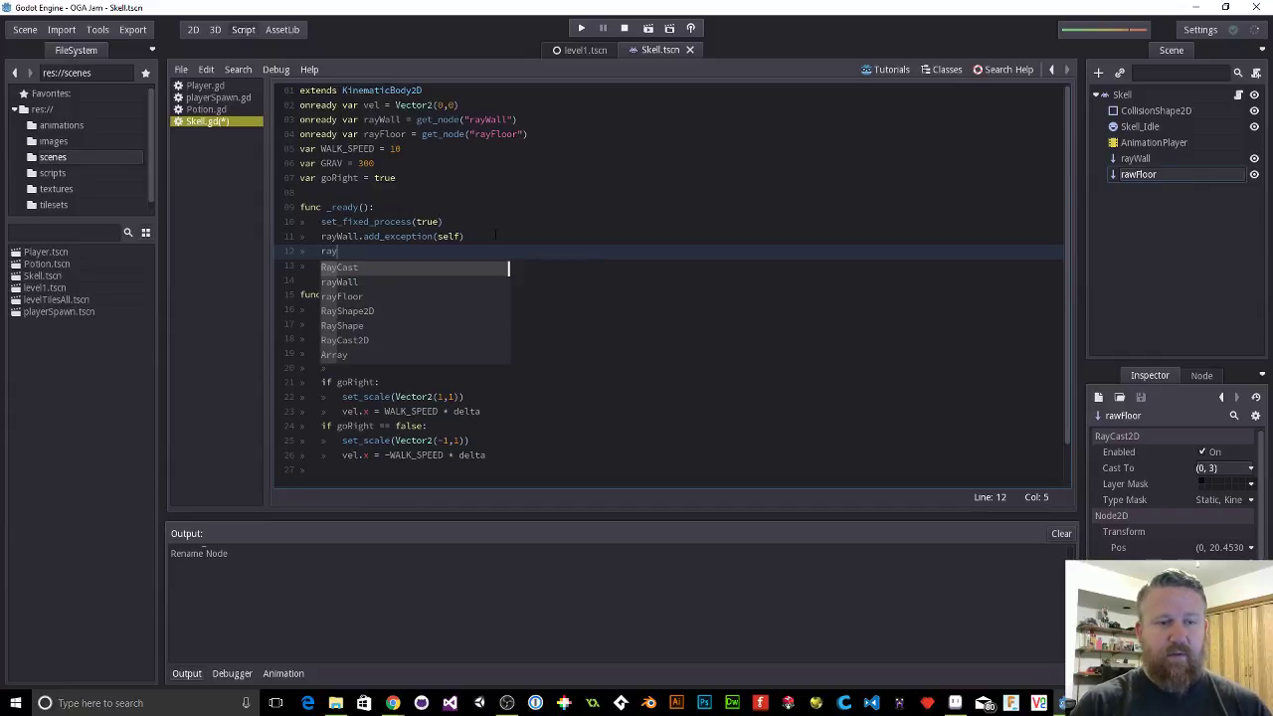
pyautogui.write('F')
pyautogui.press('Return')
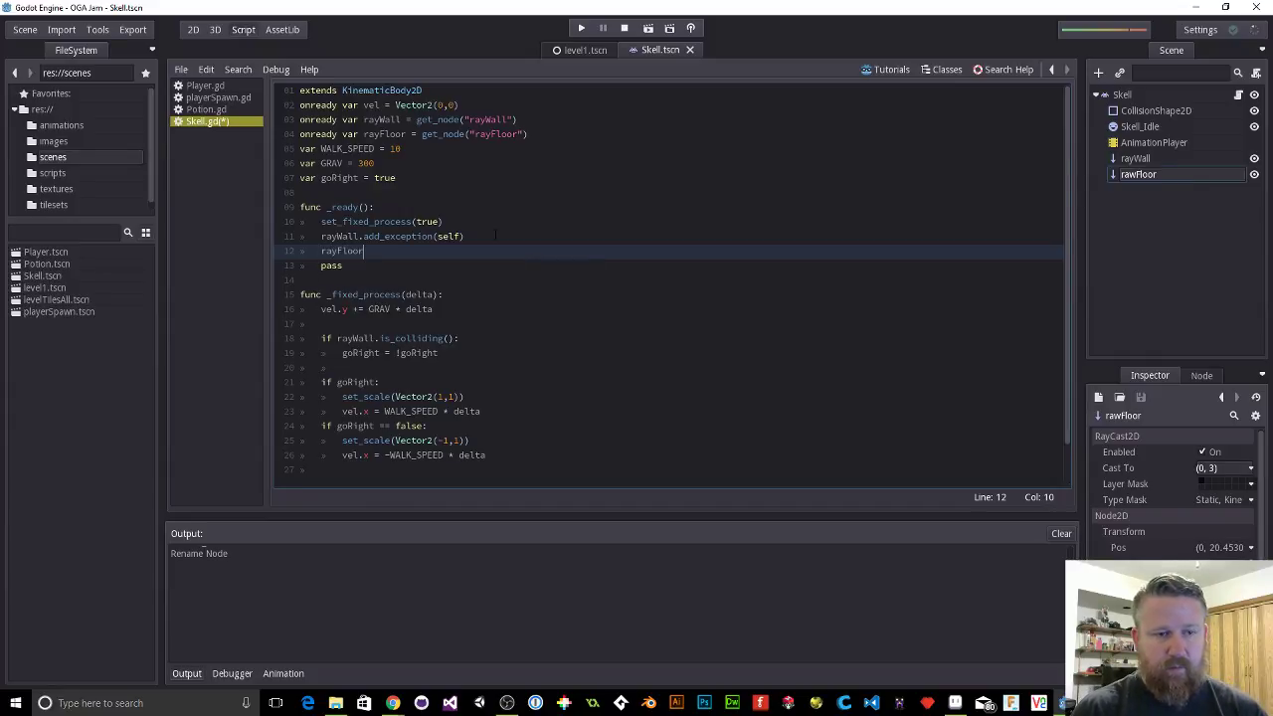
pyautogui.write('.add_')
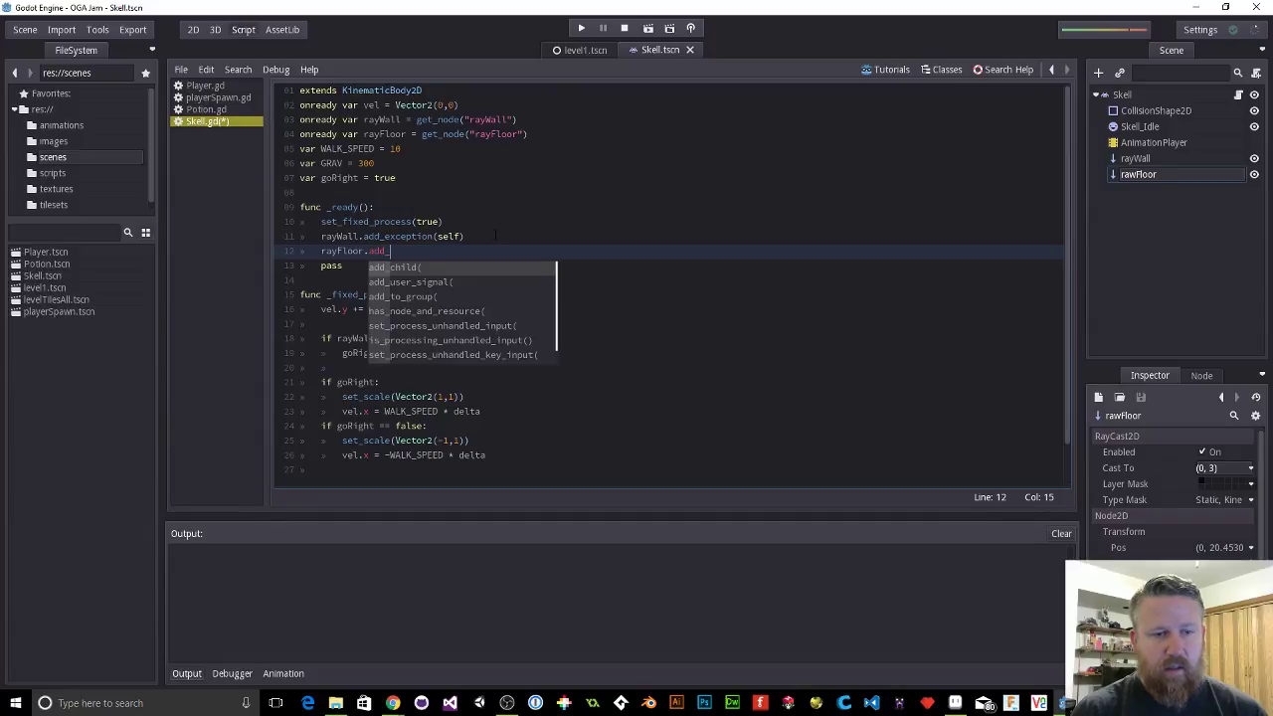
pyautogui.write('exception')
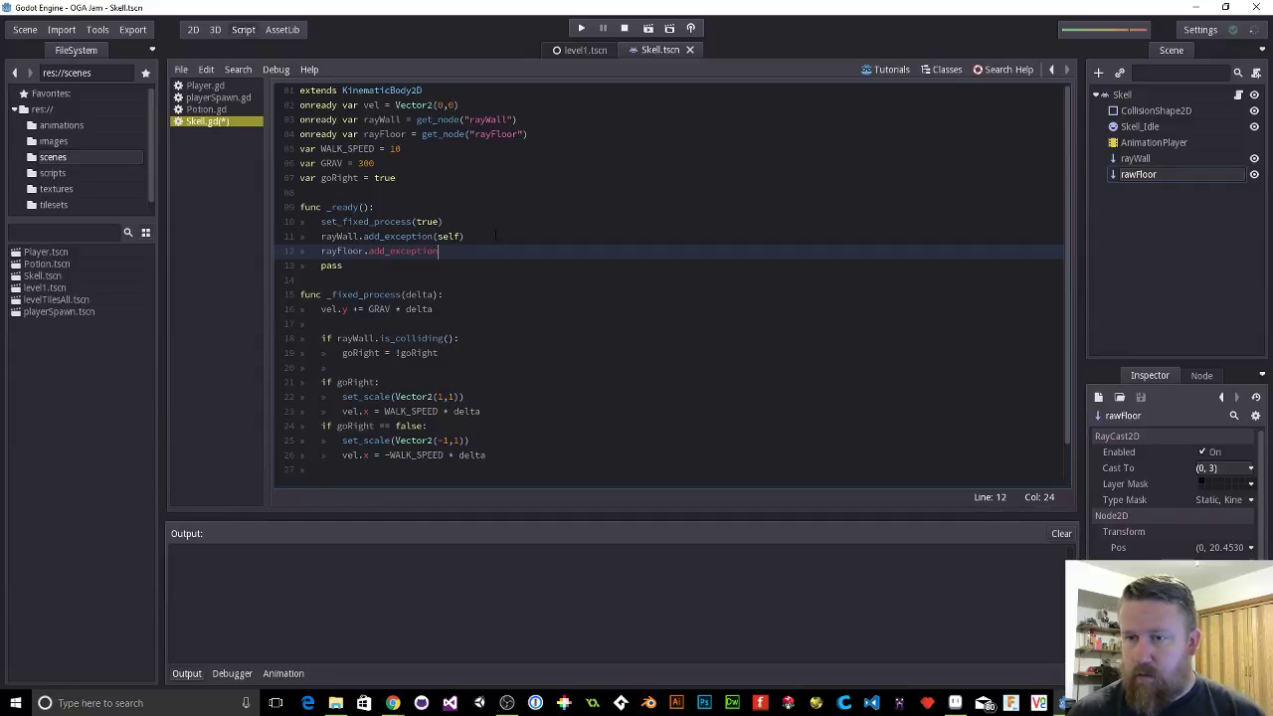
# Step: Rename the rawFloor raycast node in the Skell scene to rayFloor
pyautogui.click(1135, 175)
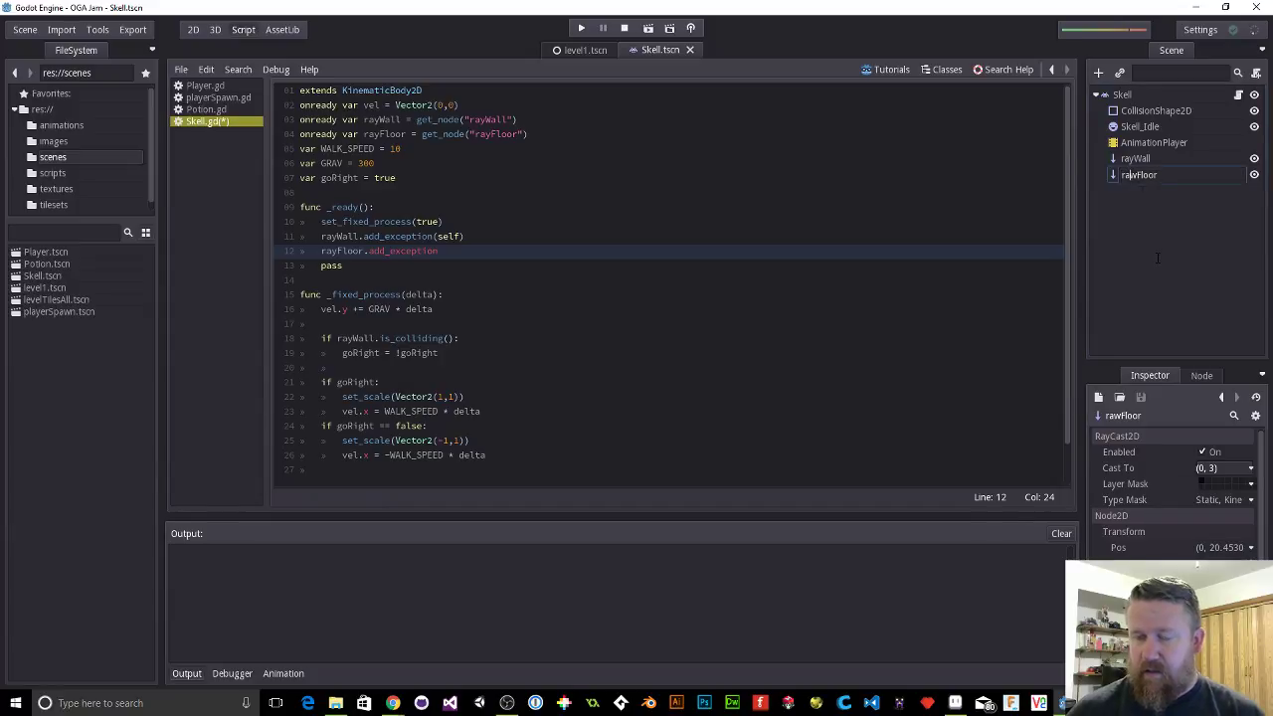
pyautogui.press('BackSpace')
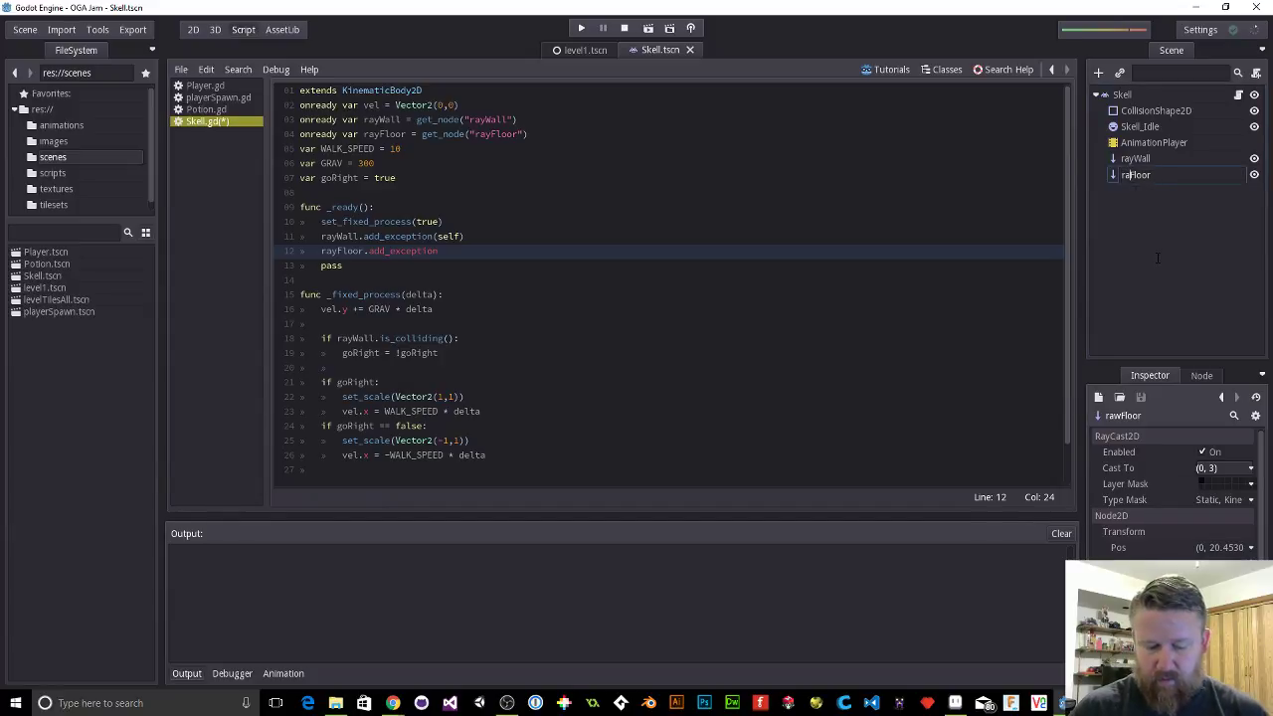
pyautogui.write('y')
pyautogui.press('Return')
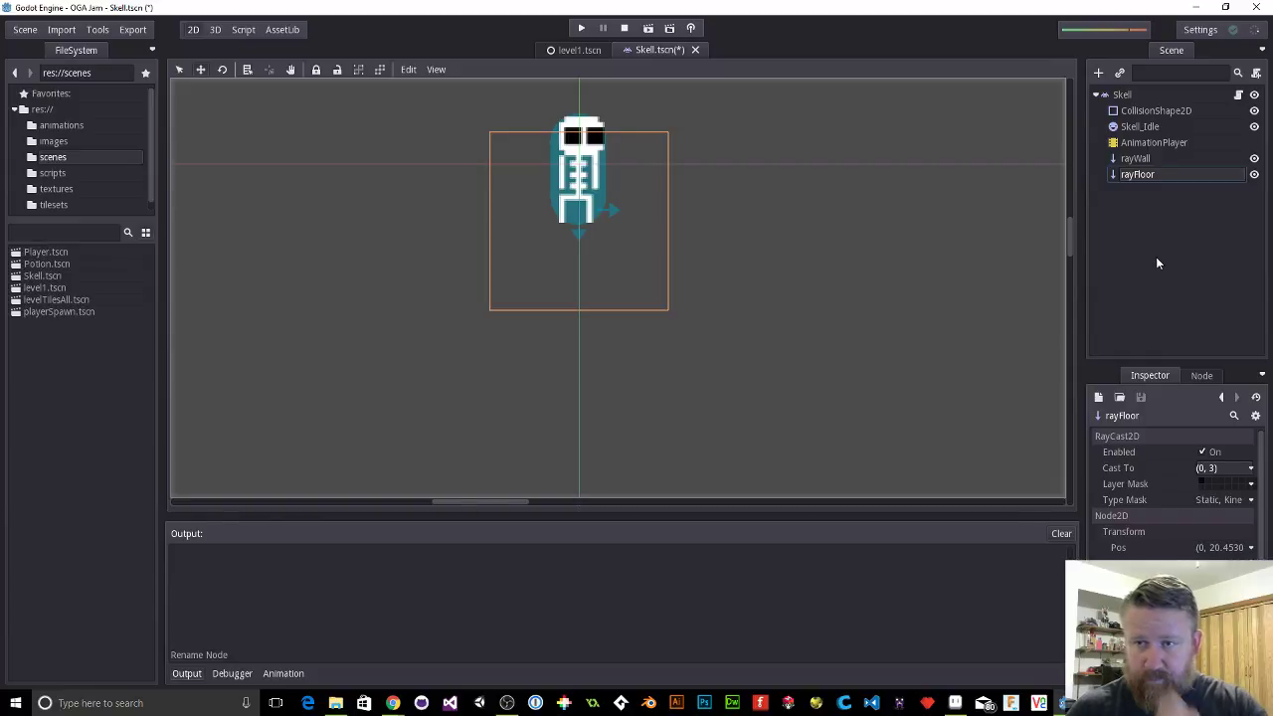
# Step: Return to the Skell script, complete the exception line as "rayFloor.add_exception(self)", and save
pyautogui.click(242, 29)
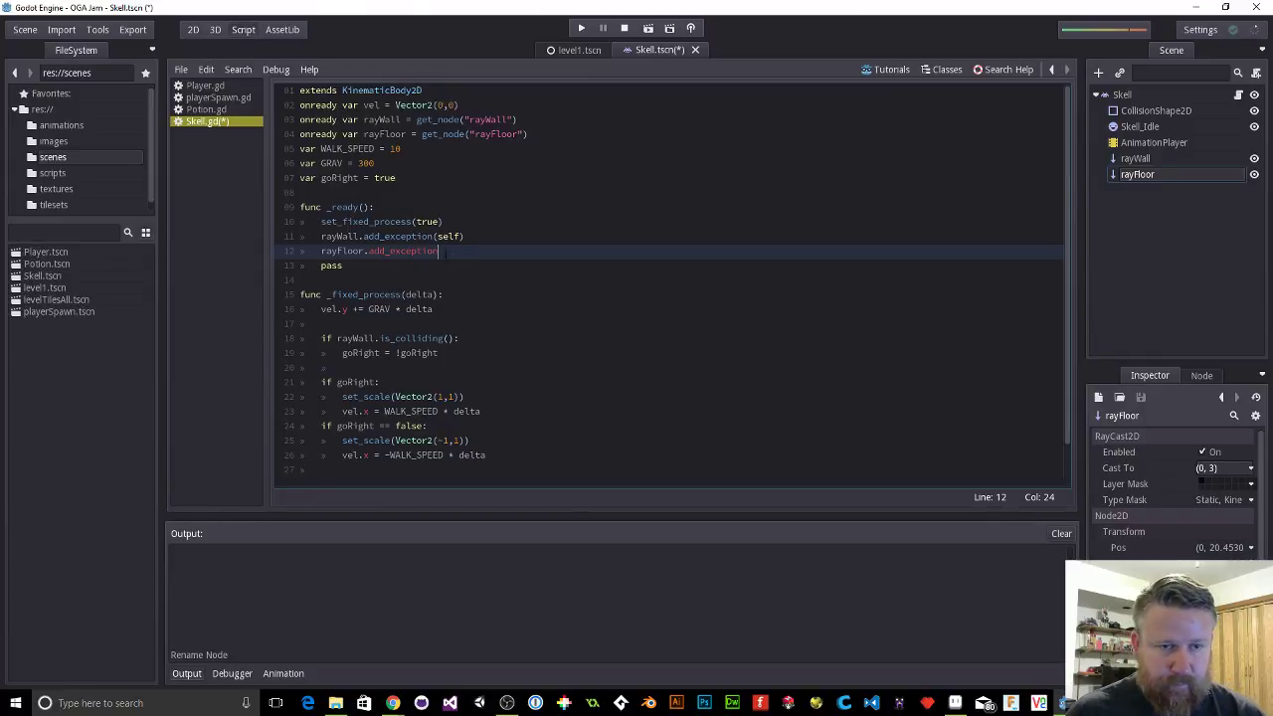
pyautogui.write('(')
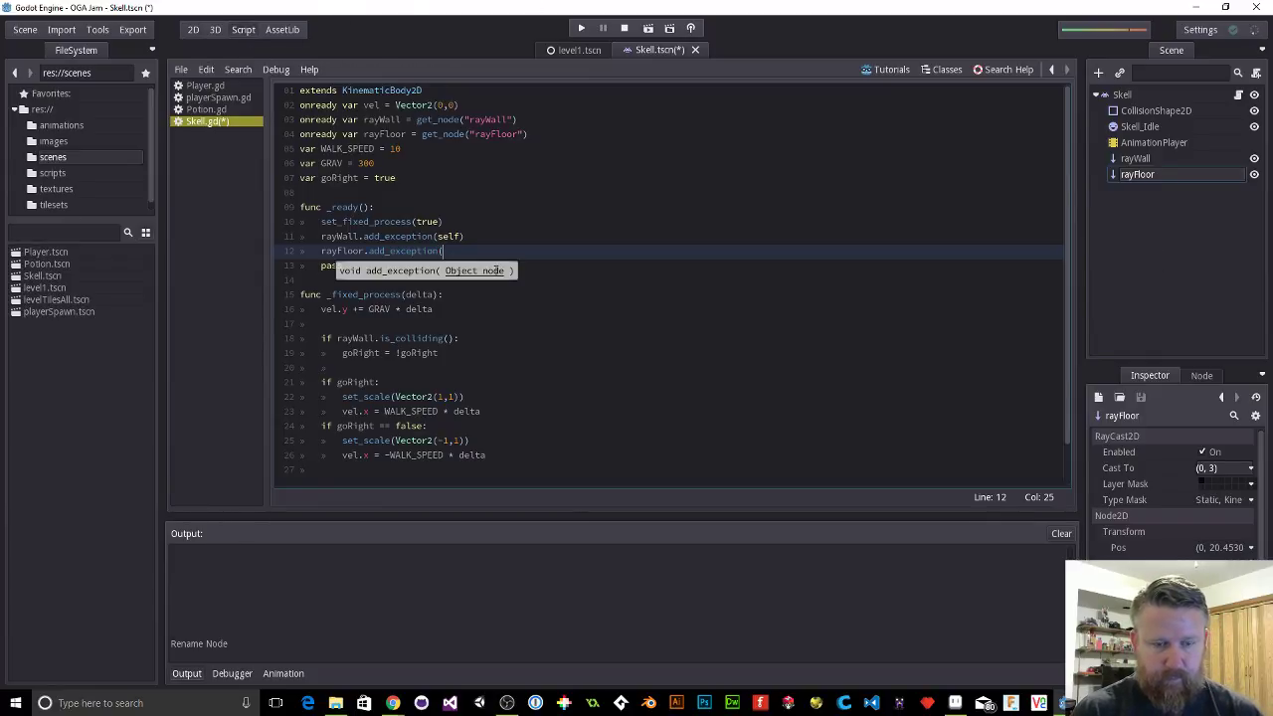
pyautogui.write('self)')
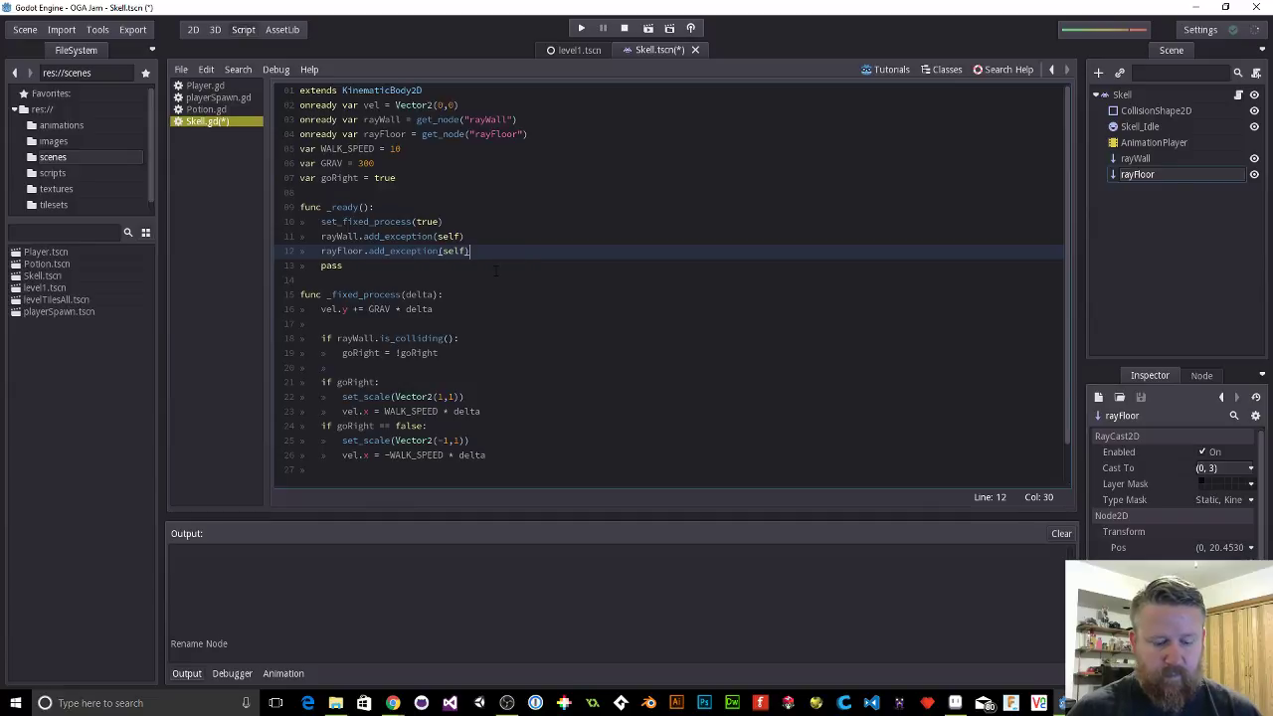
pyautogui.hotkey('ctrl', 's')
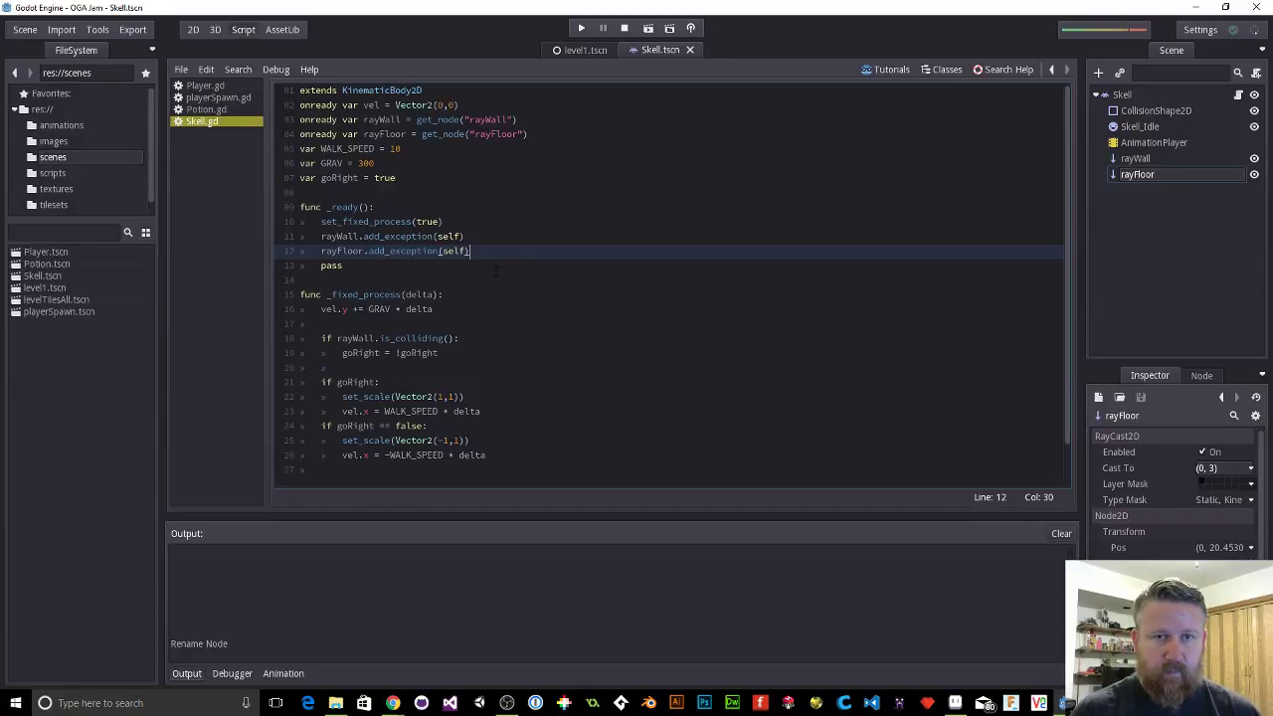
# Step: Inspect the level1 scene in the 2D view, then run the game to test Skell's falling and close it
pyautogui.click(582, 49)
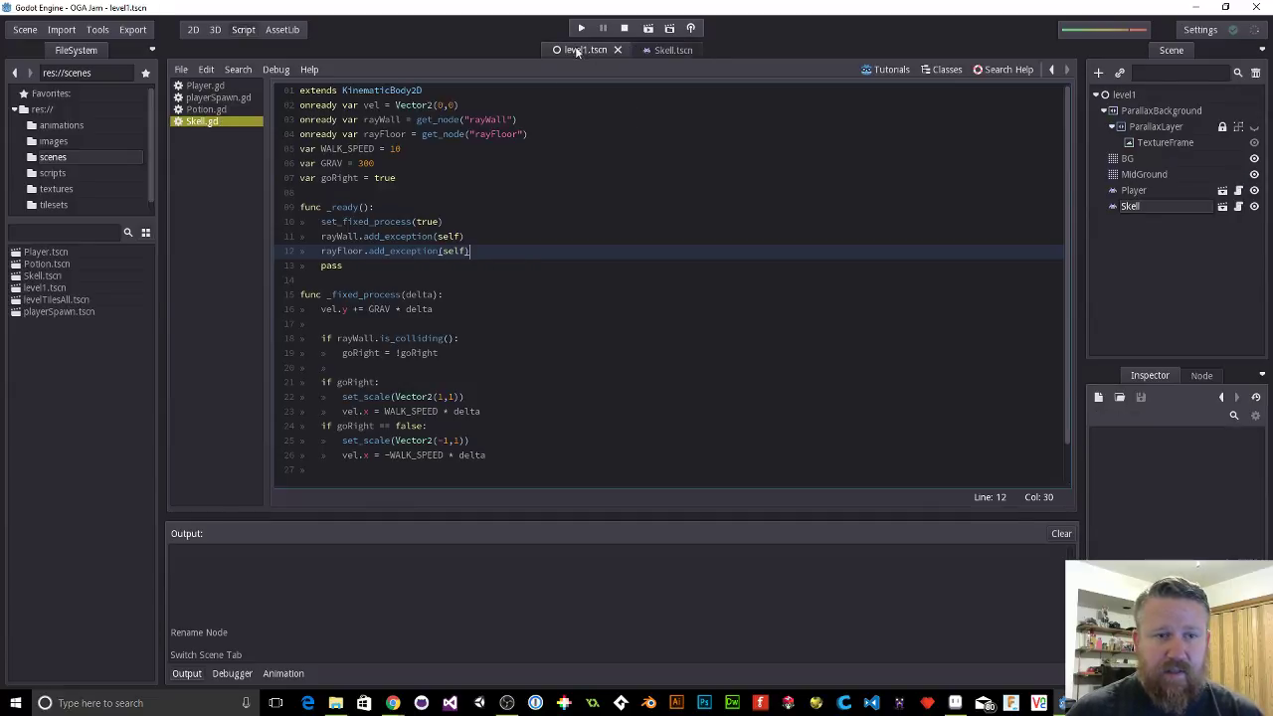
pyautogui.click(196, 29)
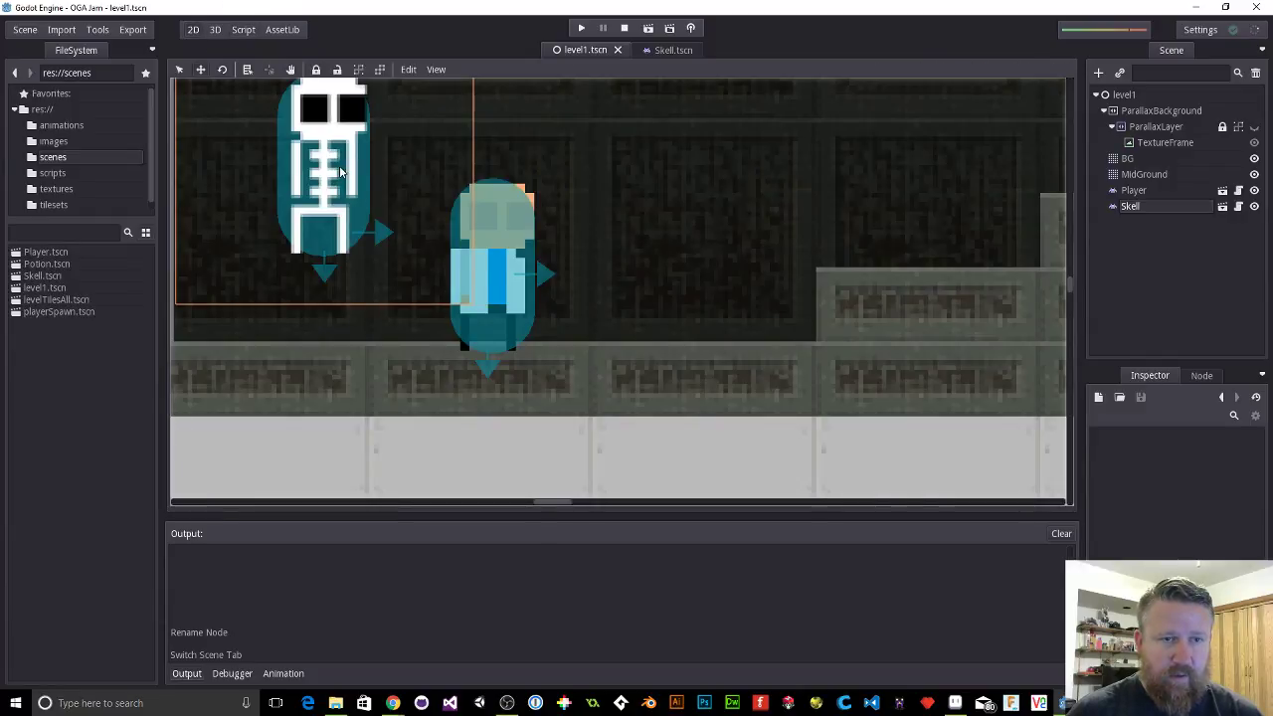
pyautogui.scroll(2, 430, 169)
pyautogui.scroll(-3, 444, 145)
pyautogui.moveTo(444, 145); pyautogui.dragTo(576, 179)
pyautogui.scroll(3, 488, 324)
pyautogui.moveTo(487, 323); pyautogui.dragTo(475, 228)
pyautogui.click(581, 28)
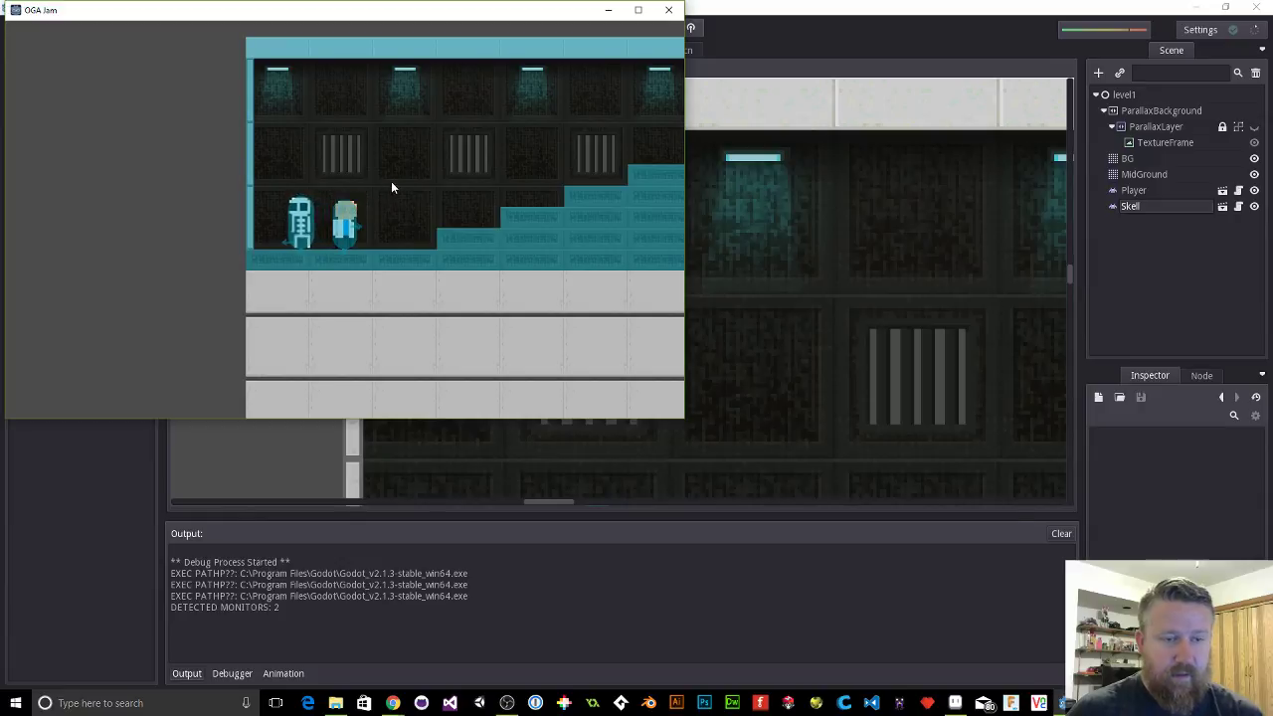
pyautogui.click(668, 10)
# Step: Set GRAV to 30 in the Skell script, test-run the game, and close it
pyautogui.click(649, 47)
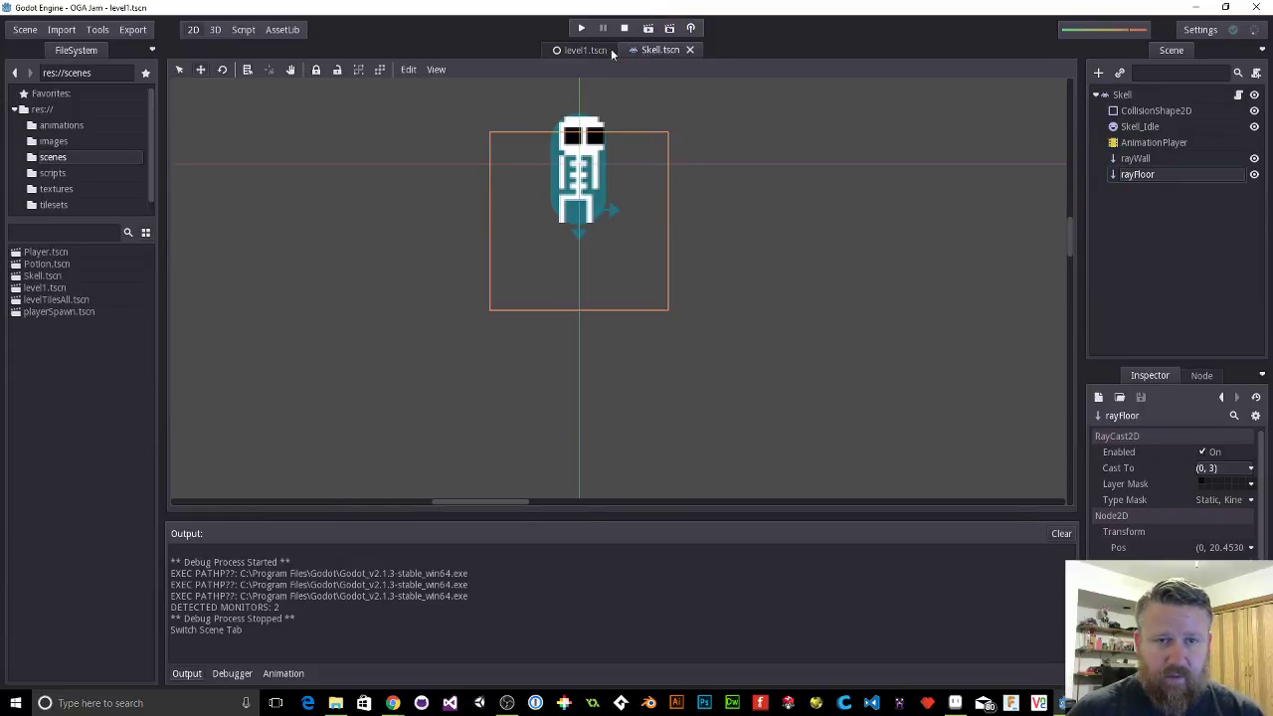
pyautogui.click(244, 30)
pyautogui.click(471, 207)
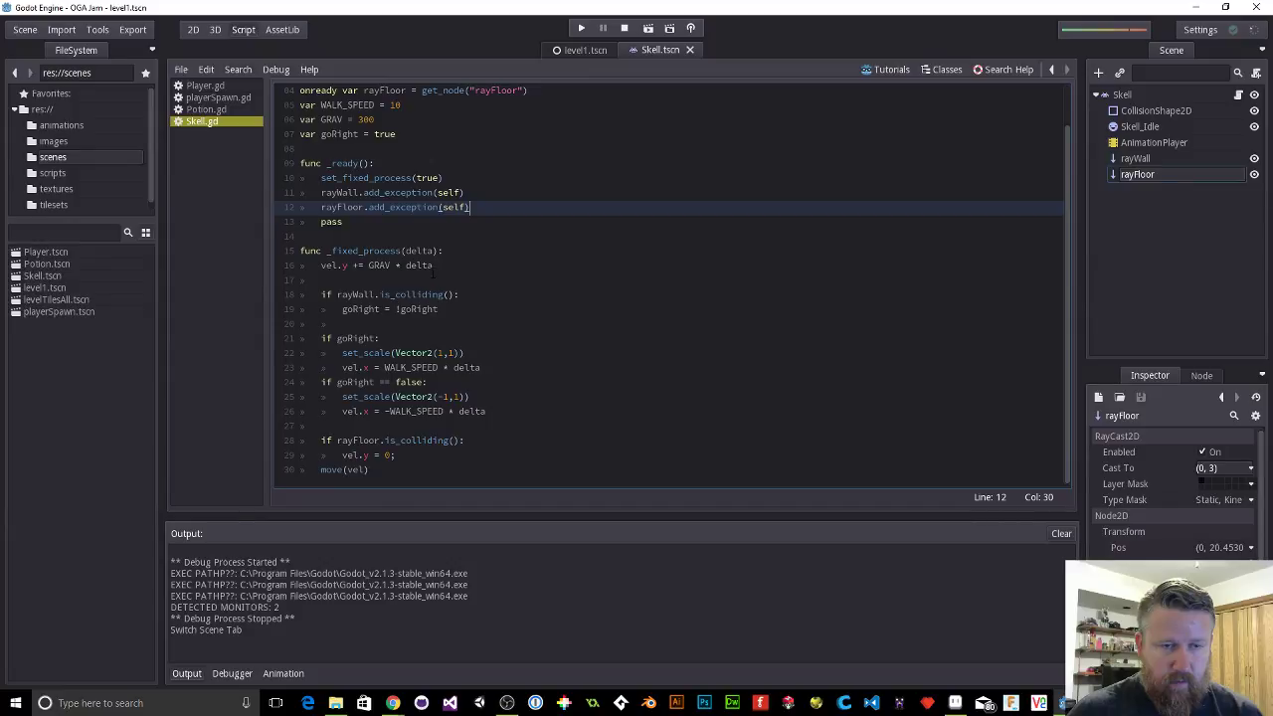
pyautogui.scroll(1, 433, 273)
pyautogui.click(375, 163)
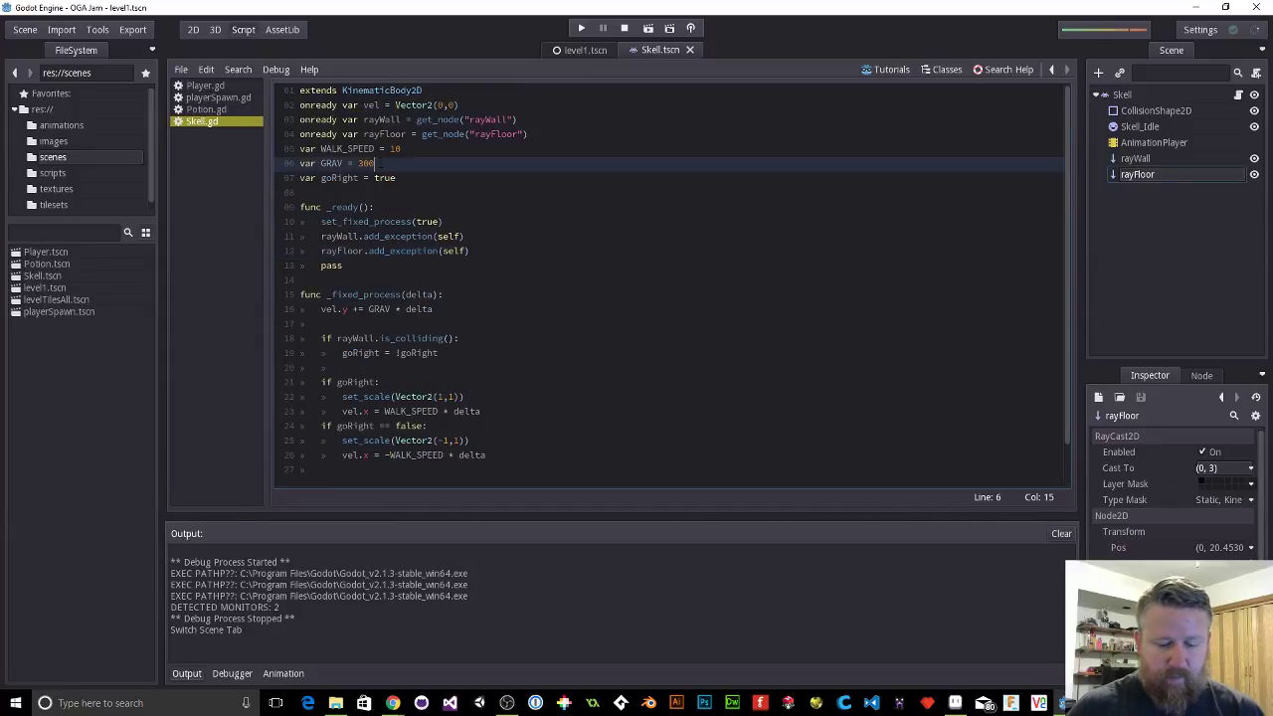
pyautogui.press('BackSpace')
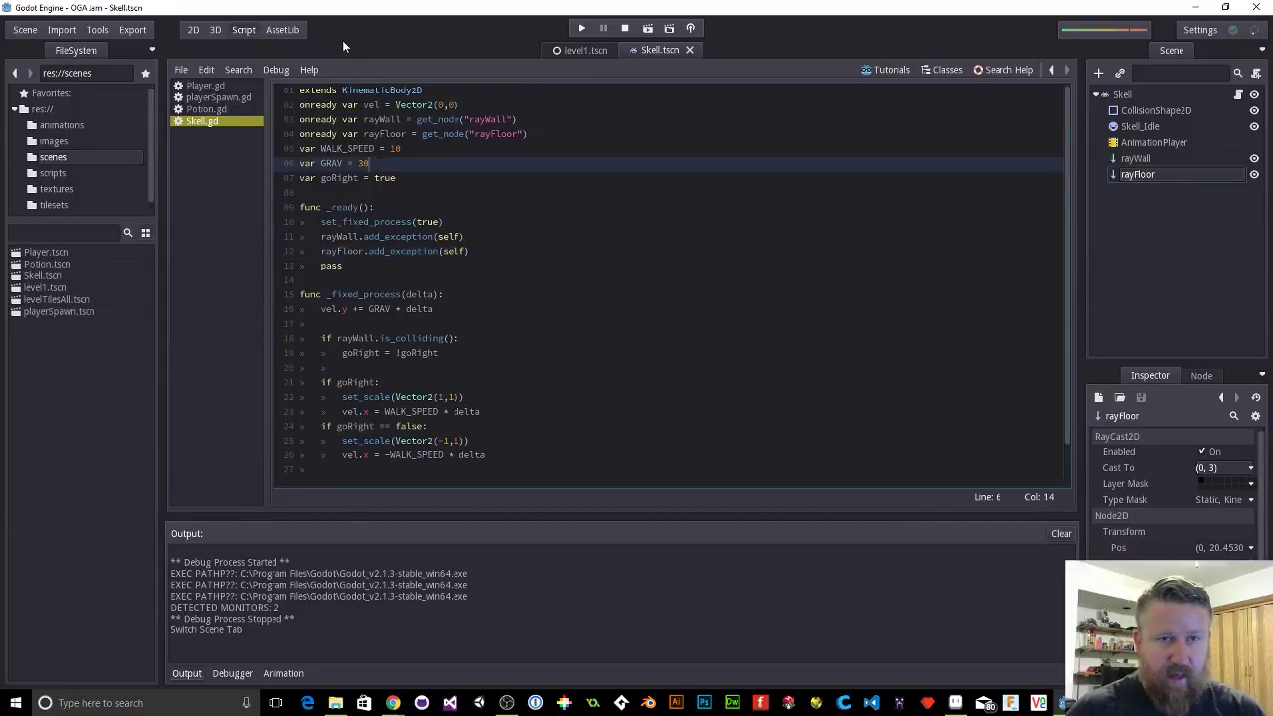
pyautogui.click(581, 28)
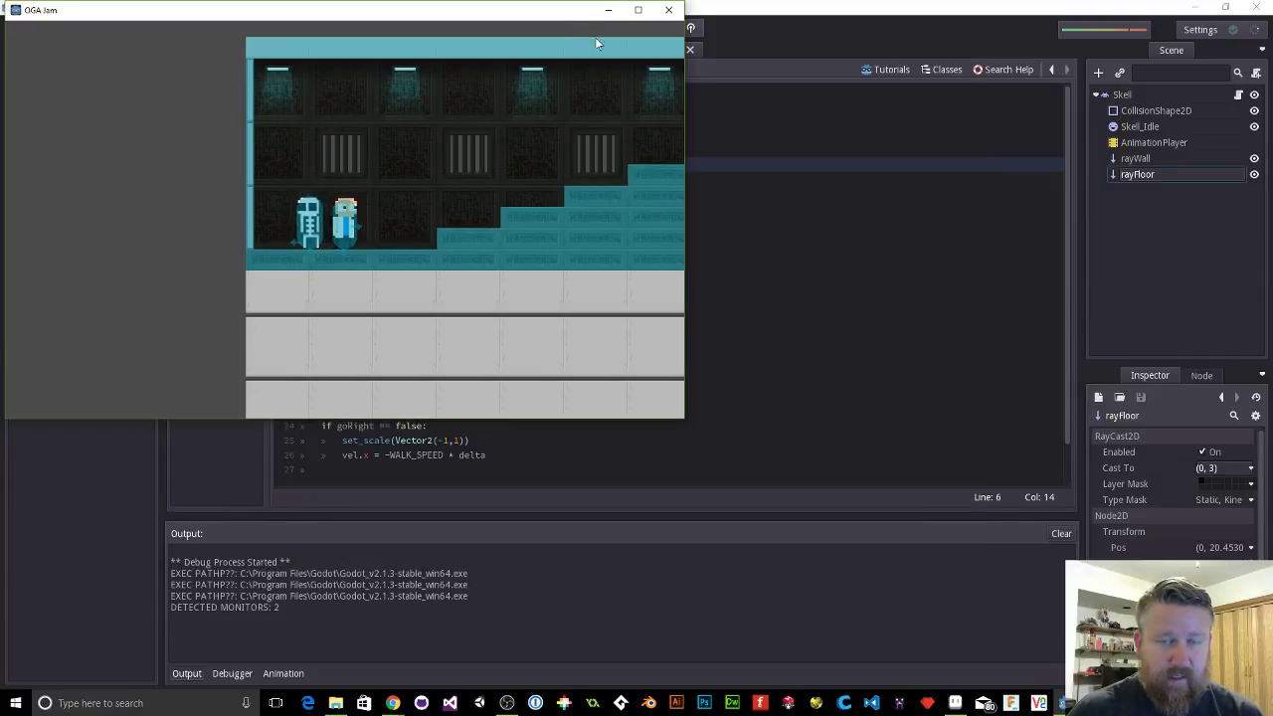
pyautogui.click(668, 10)
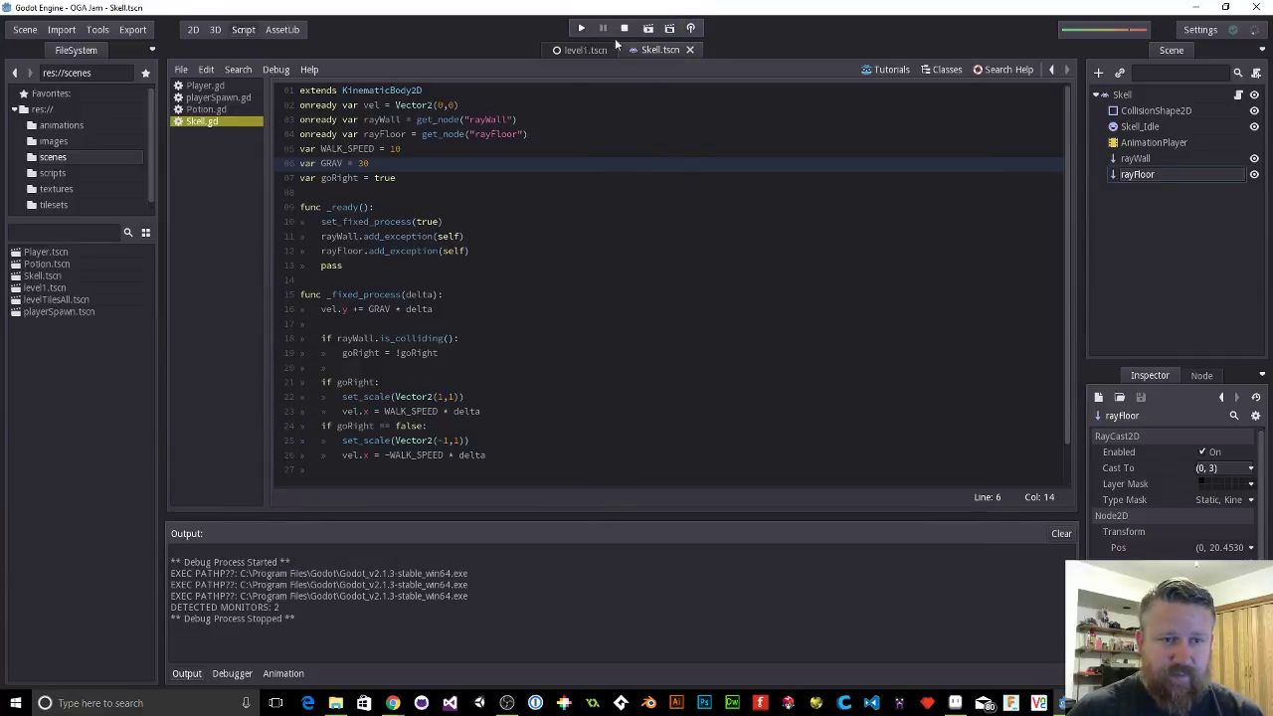
# Step: Set GRAV to 3 in the Skell script and run the game to check the fall speed
pyautogui.click(369, 163)
pyautogui.click(405, 309)
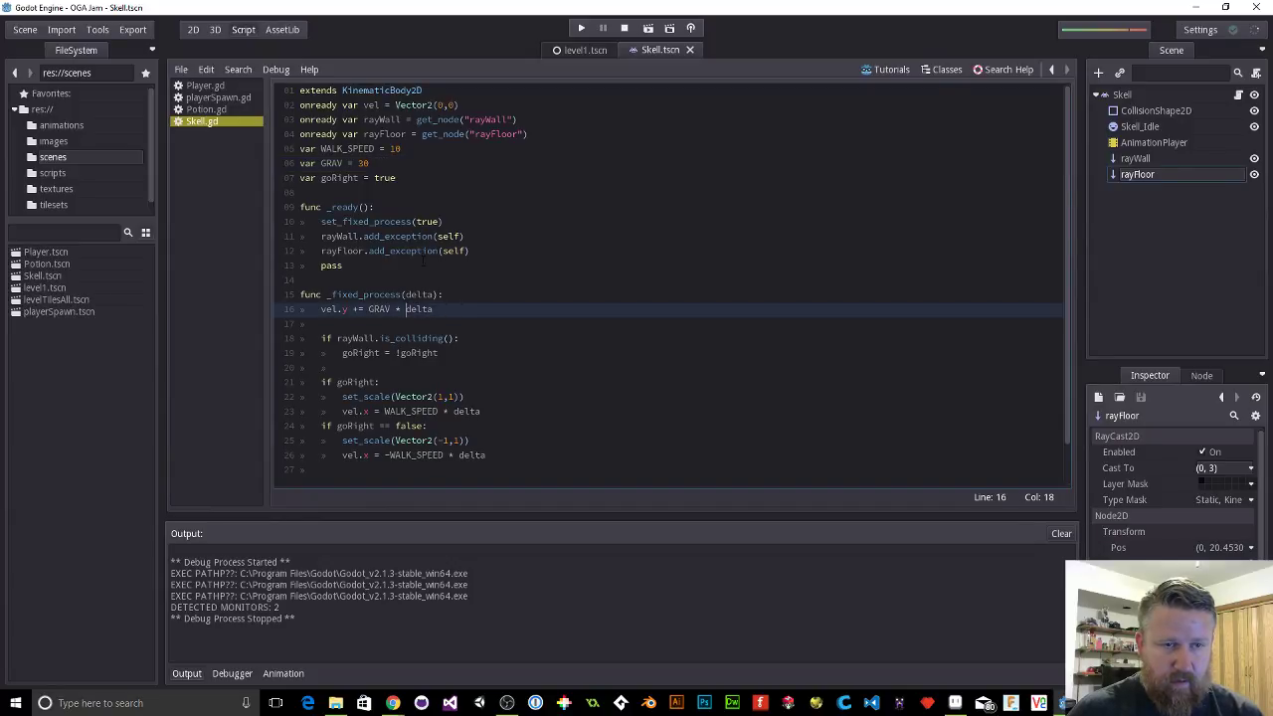
pyautogui.click(377, 163)
pyautogui.press('BackSpace')
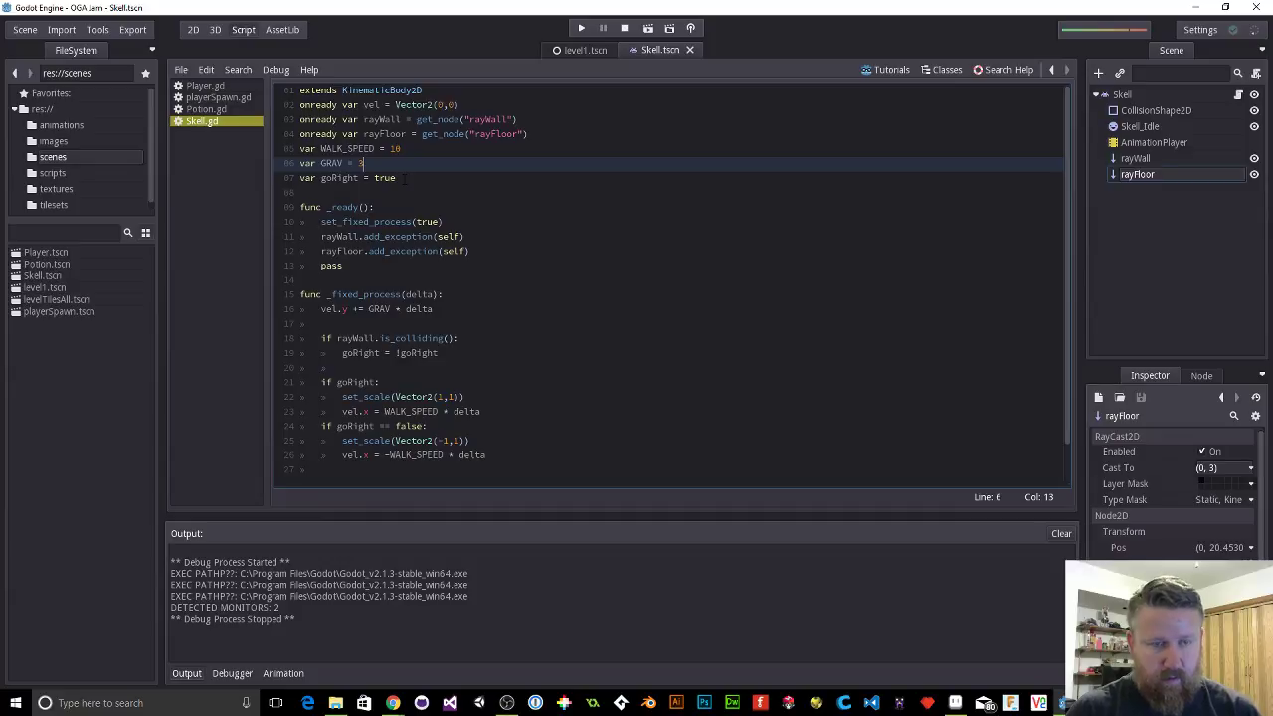
pyautogui.press('F5')
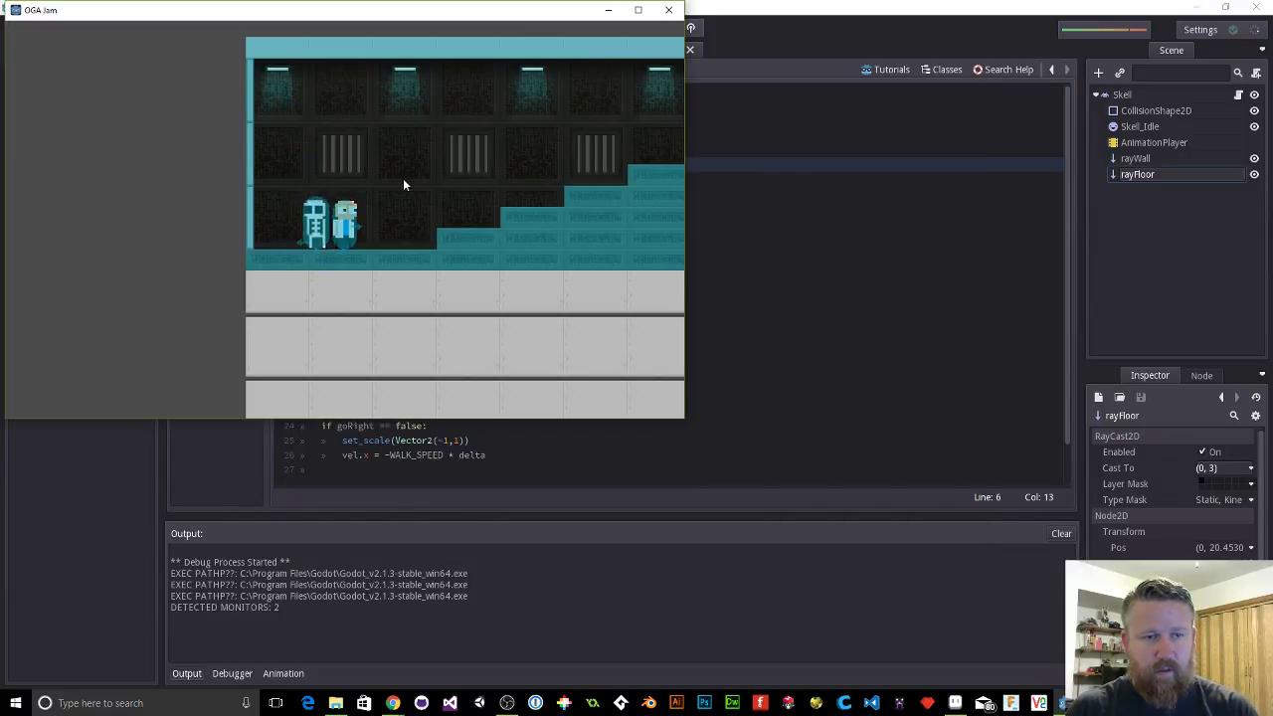
# Step: Close the running game, set GRAV to 7, and playtest by moving the player onto the first stair
pyautogui.click(668, 10)
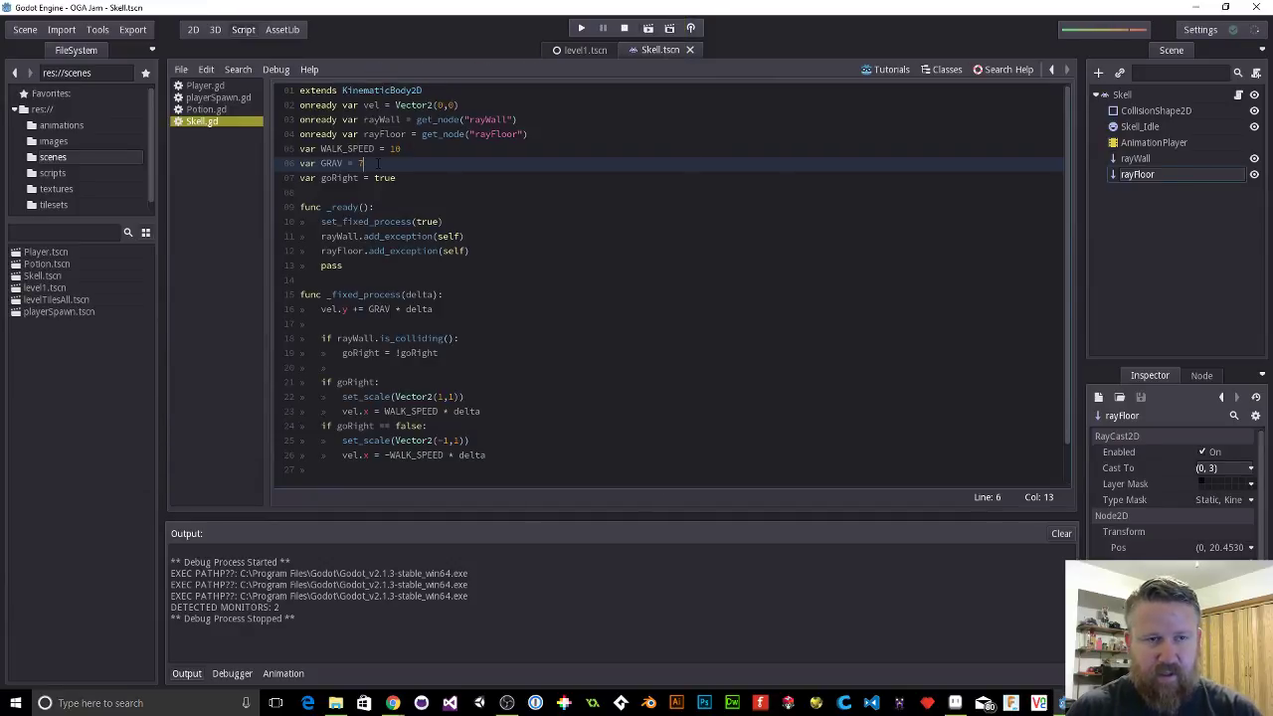
pyautogui.press('F5')
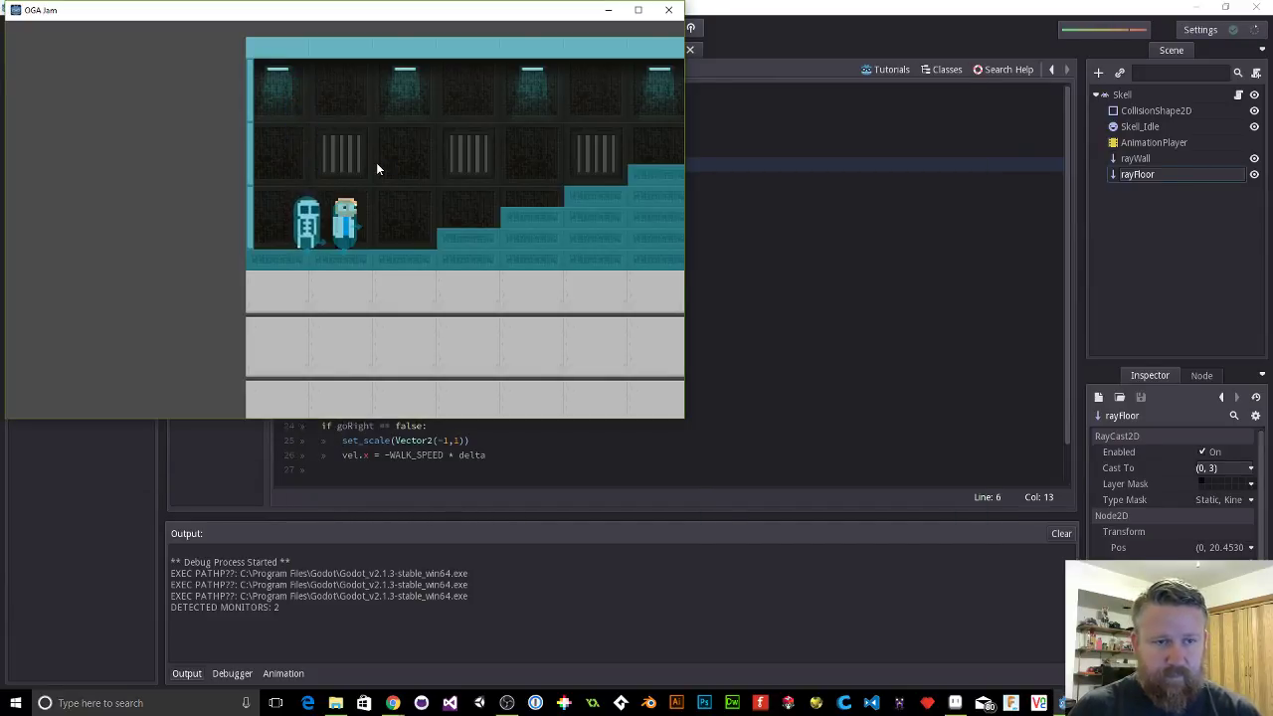
pyautogui.press('Right')
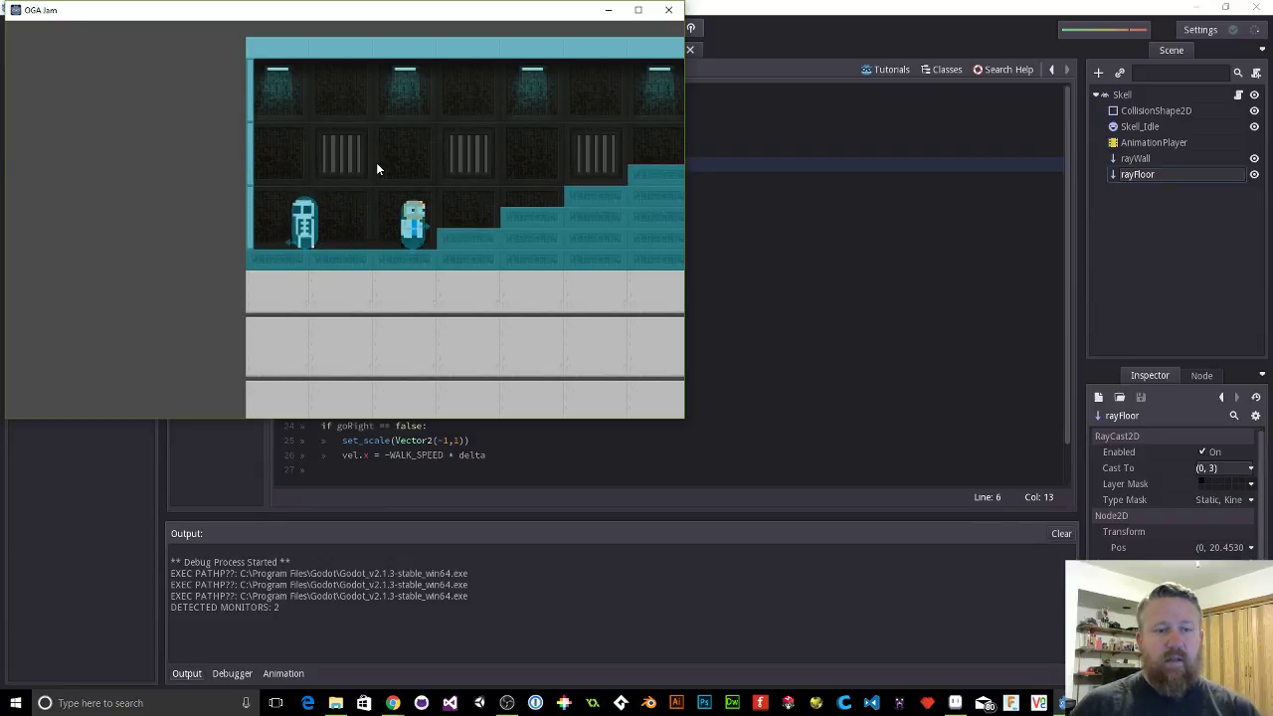
pyautogui.press('space')
pyautogui.press('Right')
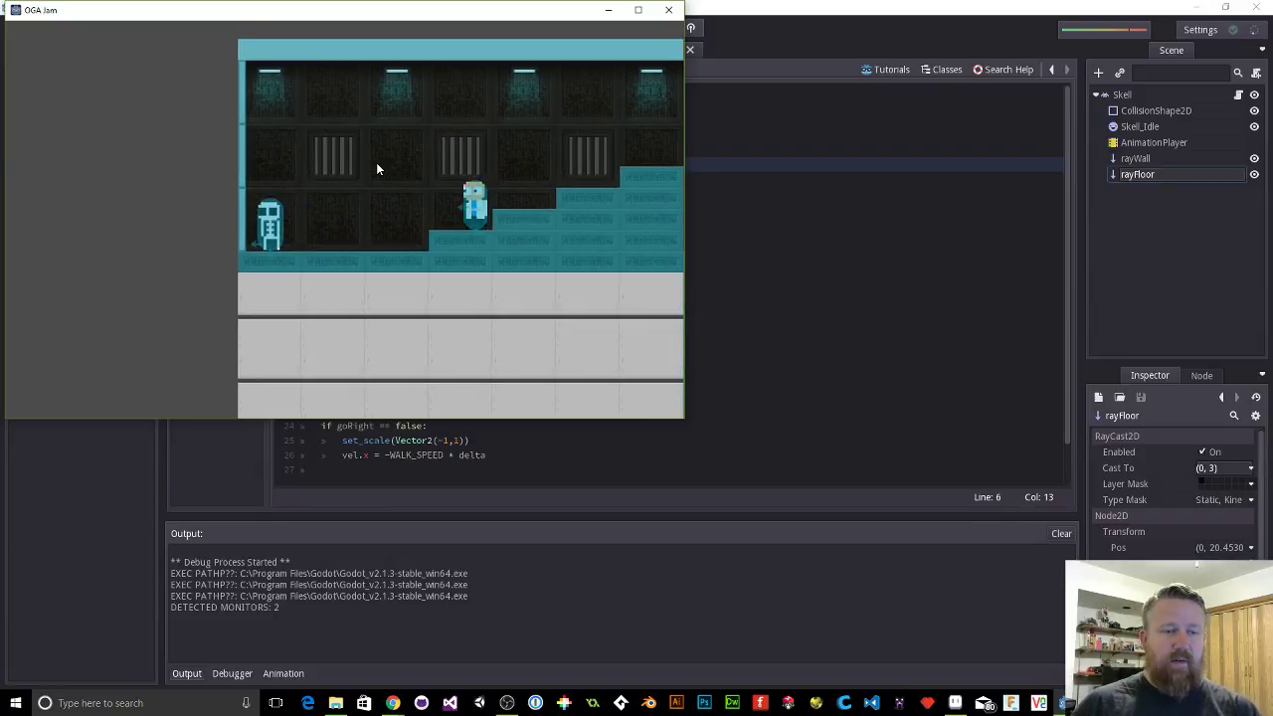
pyautogui.click(668, 10)
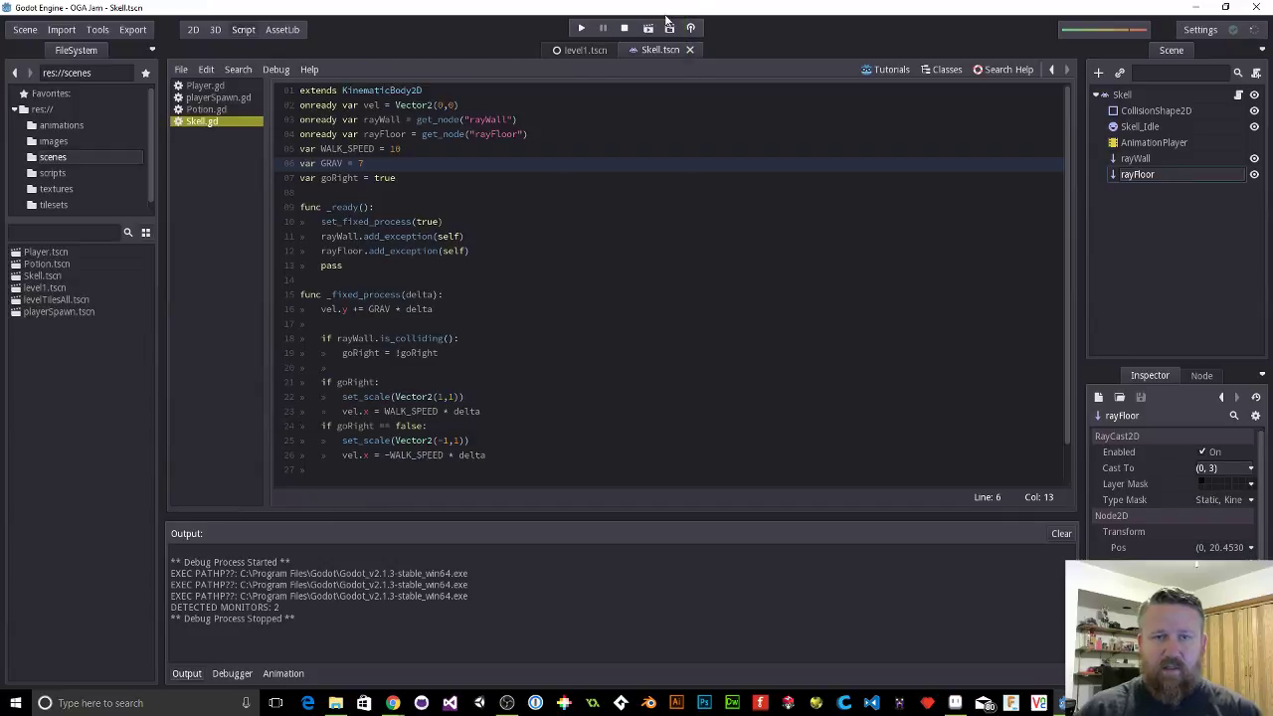
# Step: Set WALK_SPEED to 20 in the Skell script, playtest Skell's walking and turning, and close the game
pyautogui.click(413, 148)
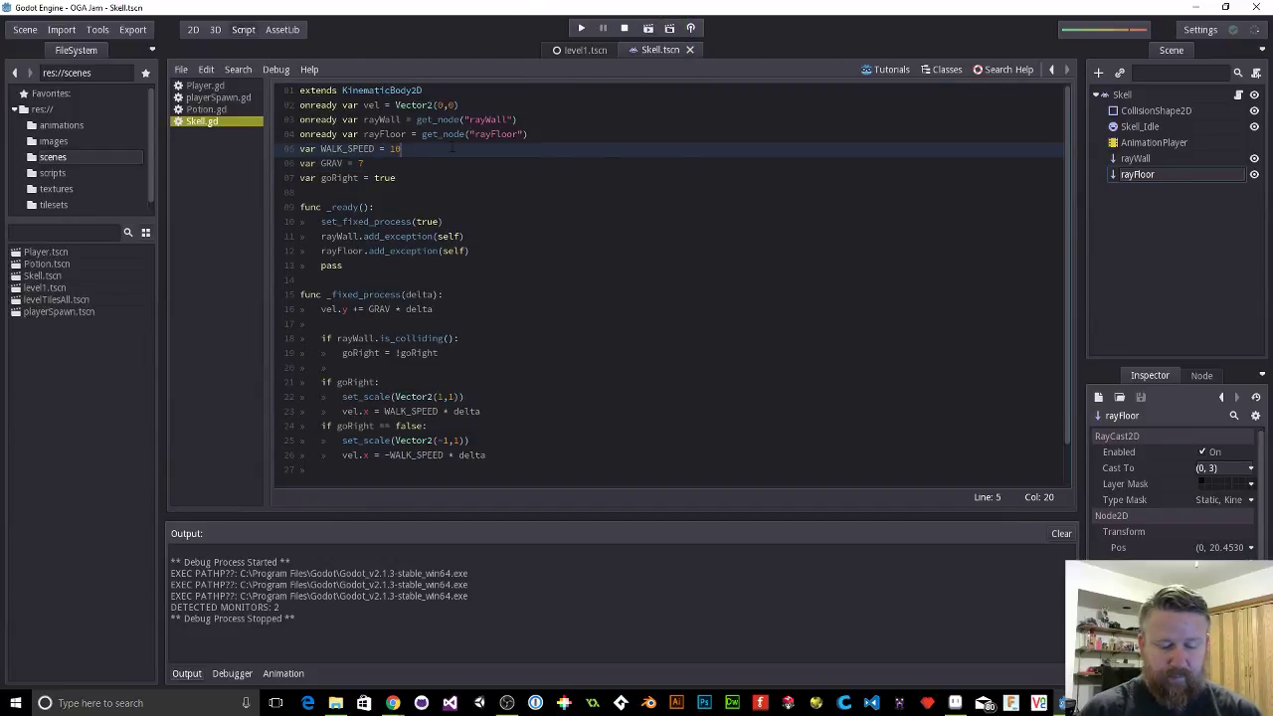
pyautogui.press('BackSpace')
pyautogui.press('BackSpace')
pyautogui.write('20')
pyautogui.press('F5')
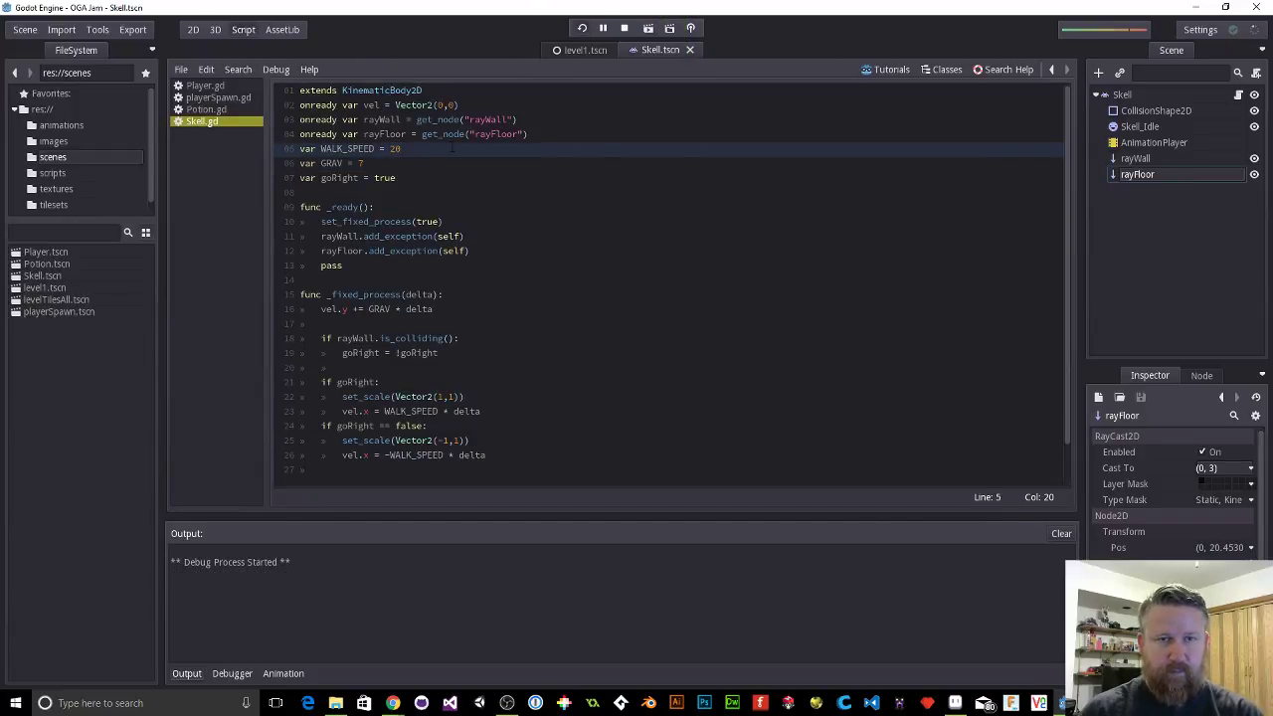
pyautogui.press('Right')
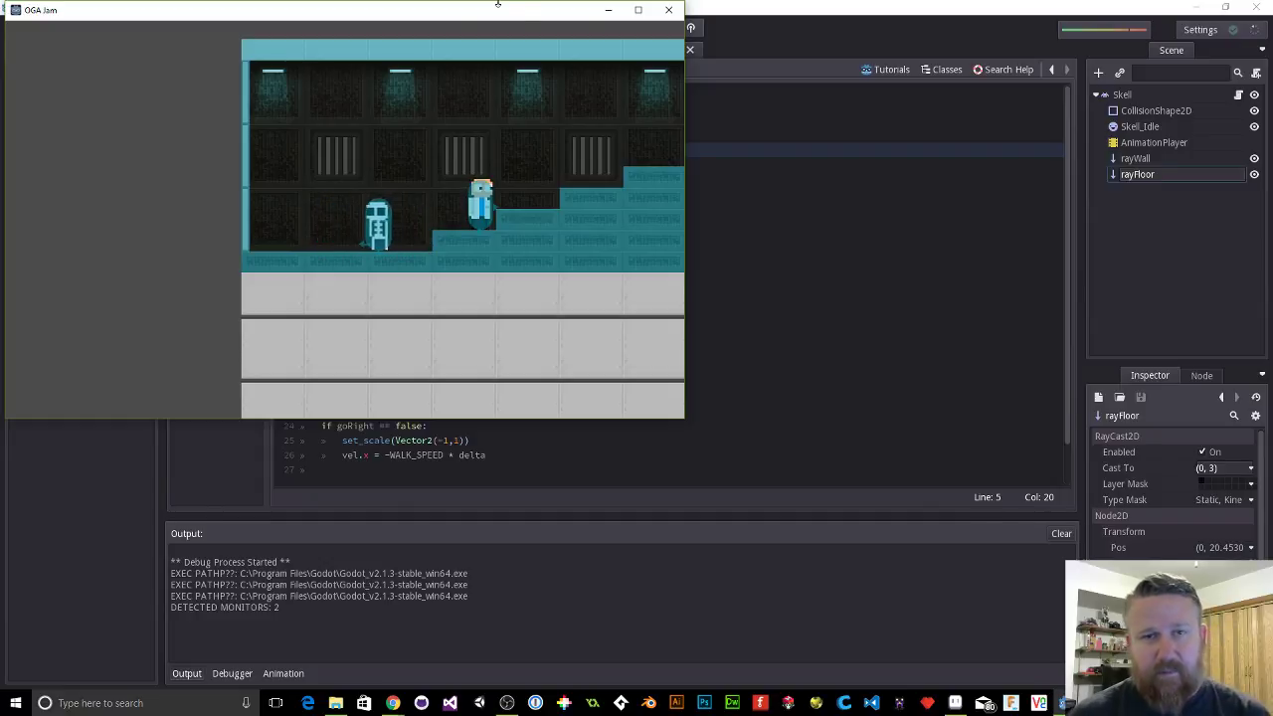
pyautogui.click(666, 12)
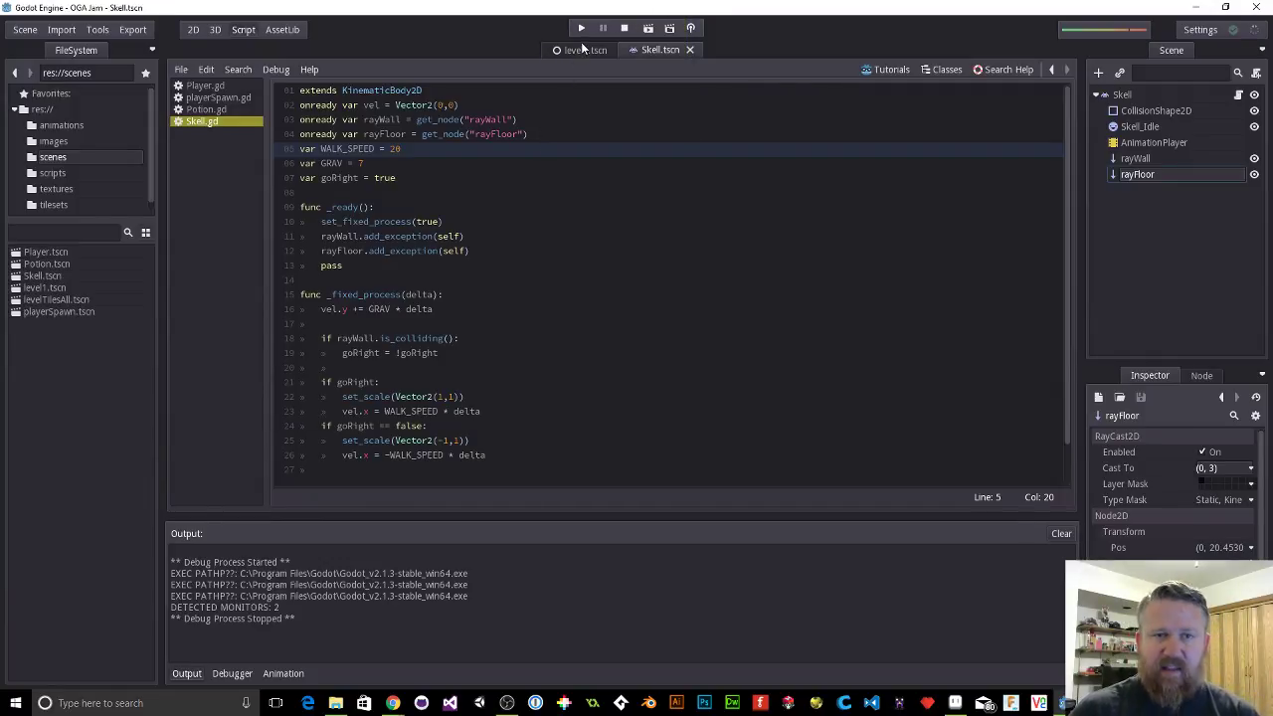
# Step: Check the level1 layout in the 2D view, and create a new scene with a plain Node as its root
pyautogui.click(581, 52)
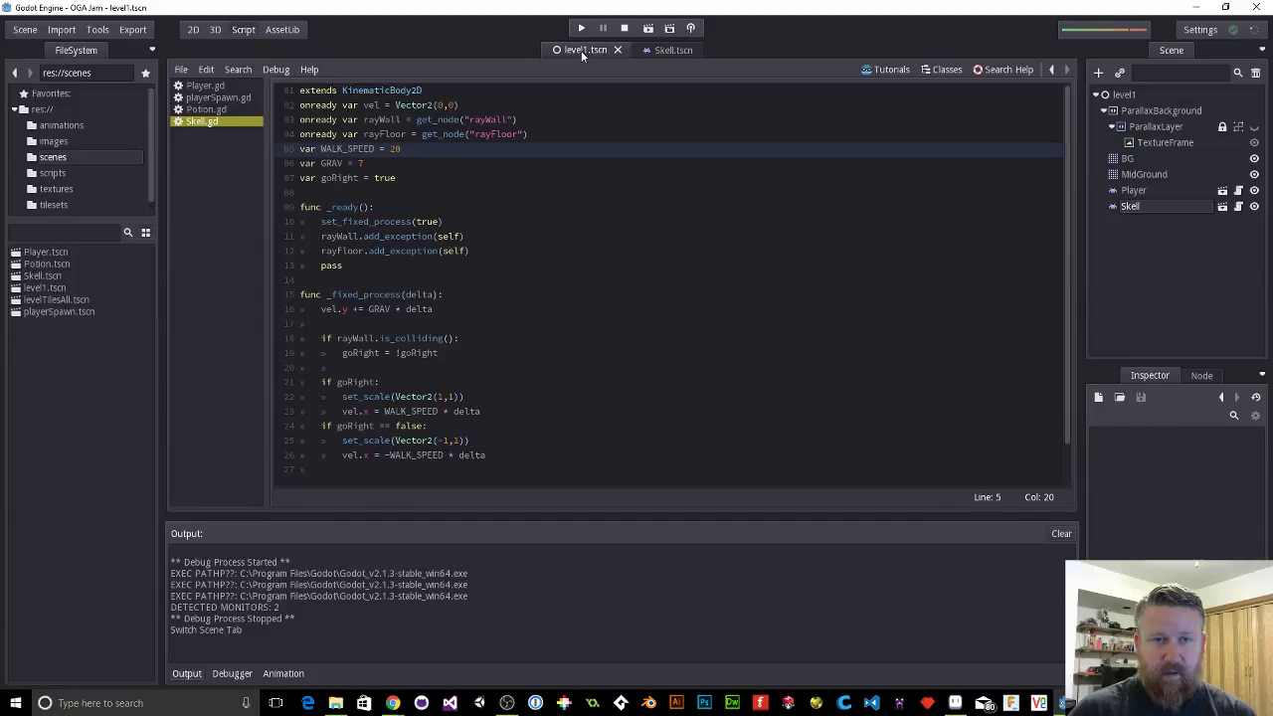
pyautogui.click(212, 30)
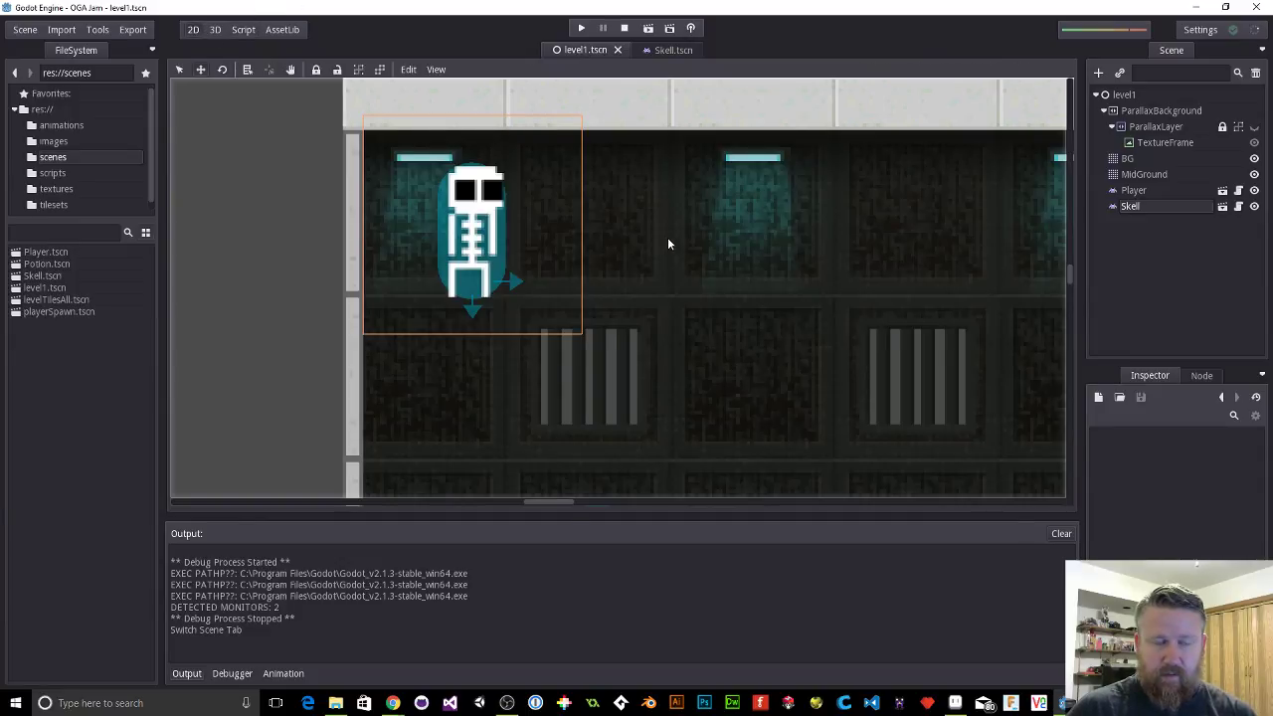
pyautogui.scroll(-5, 667, 236)
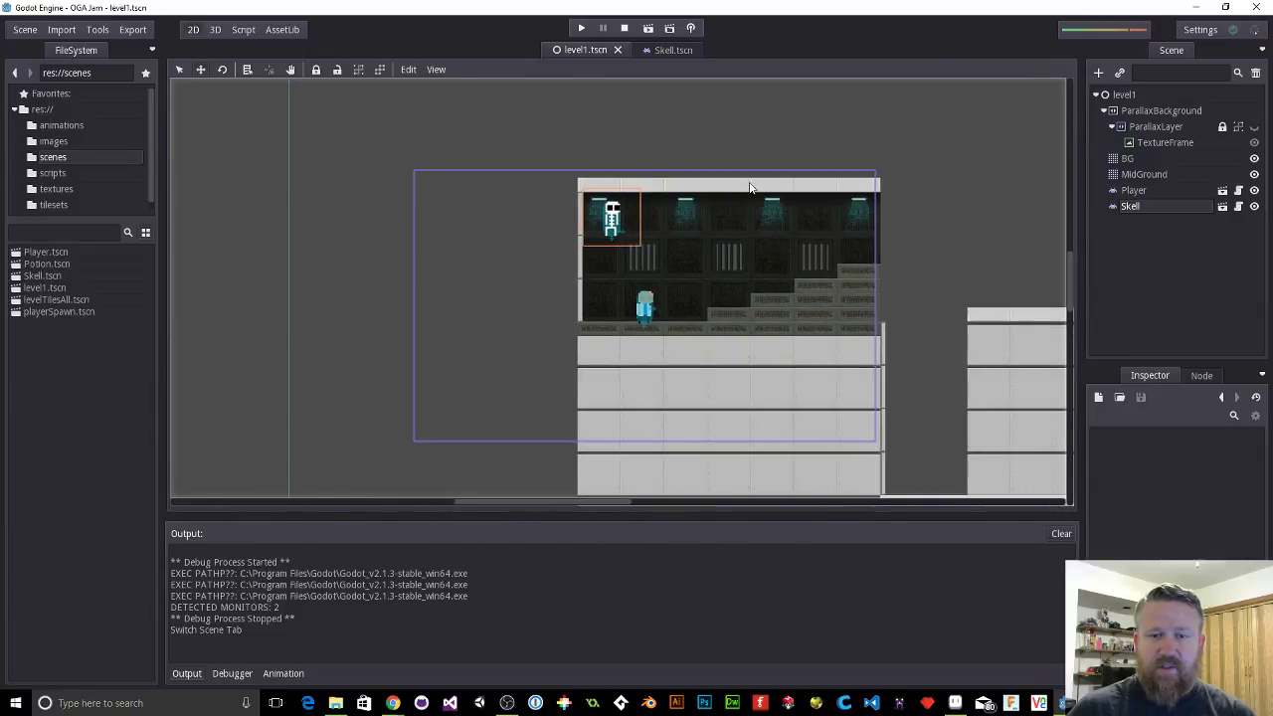
pyautogui.moveTo(979, 118); pyautogui.dragTo(848, 86)
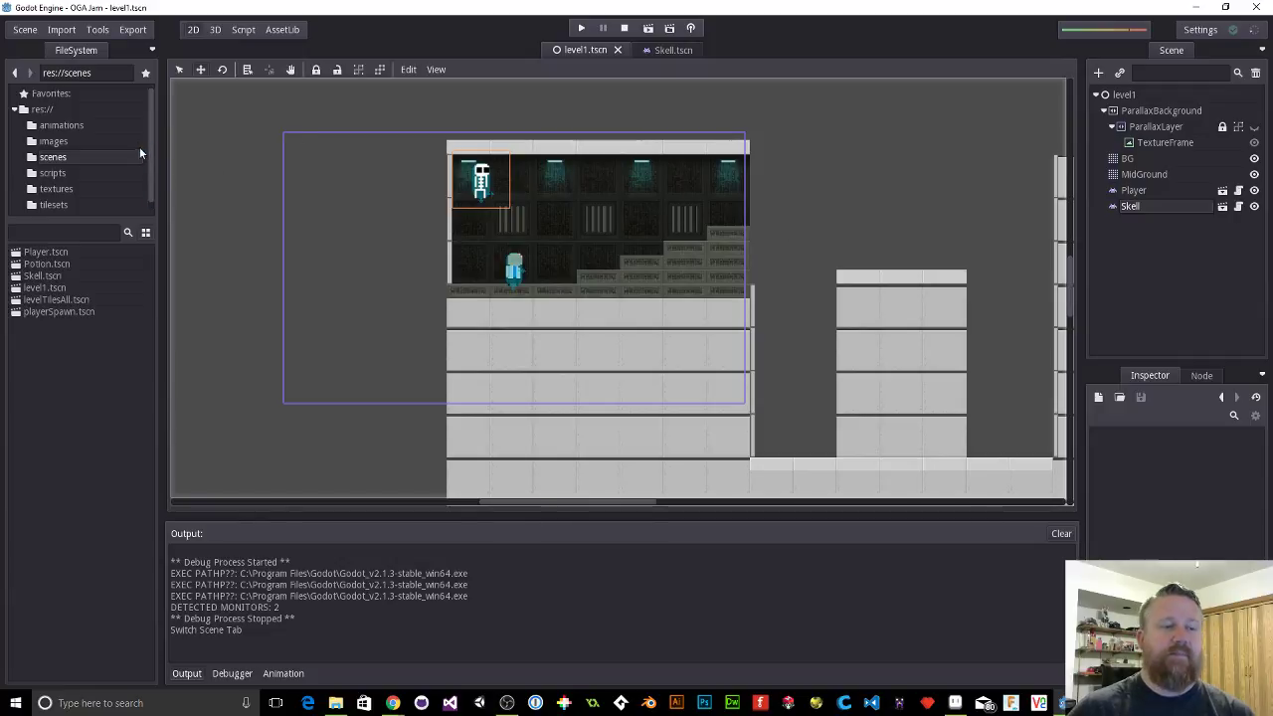
pyautogui.click(25, 29)
pyautogui.click(33, 50)
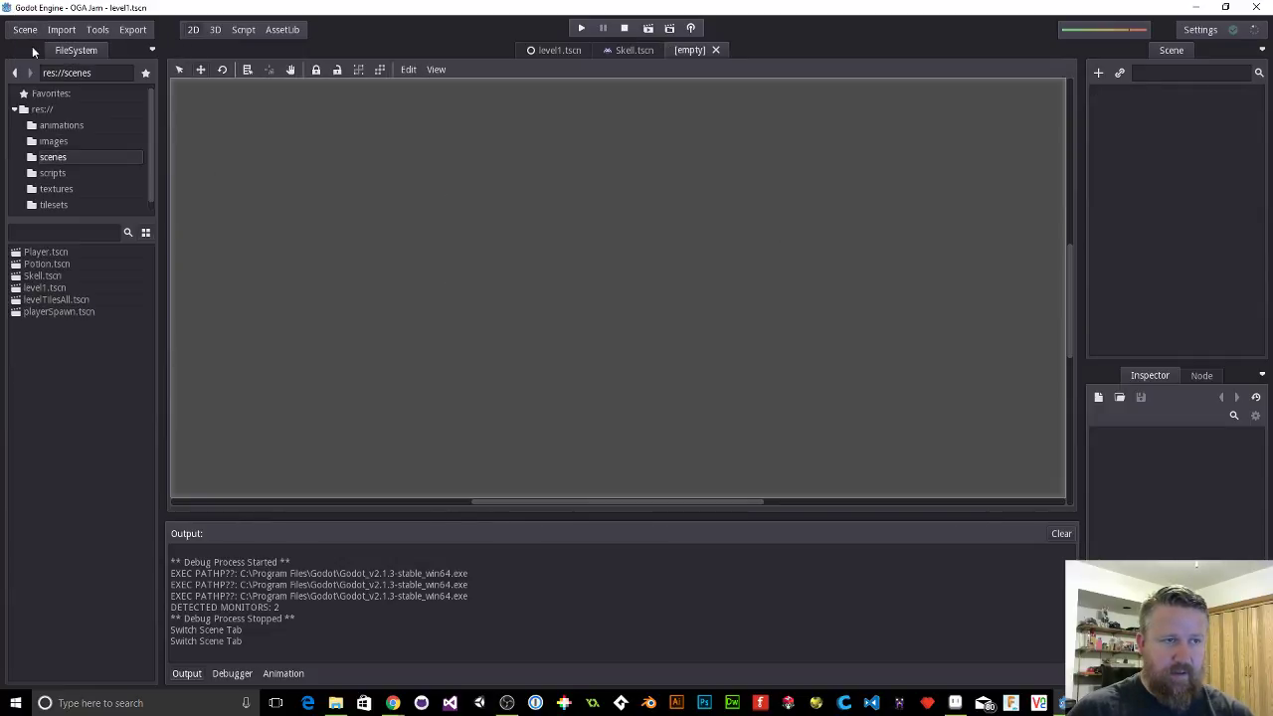
pyautogui.click(1096, 73)
pyautogui.doubleClick(314, 161)
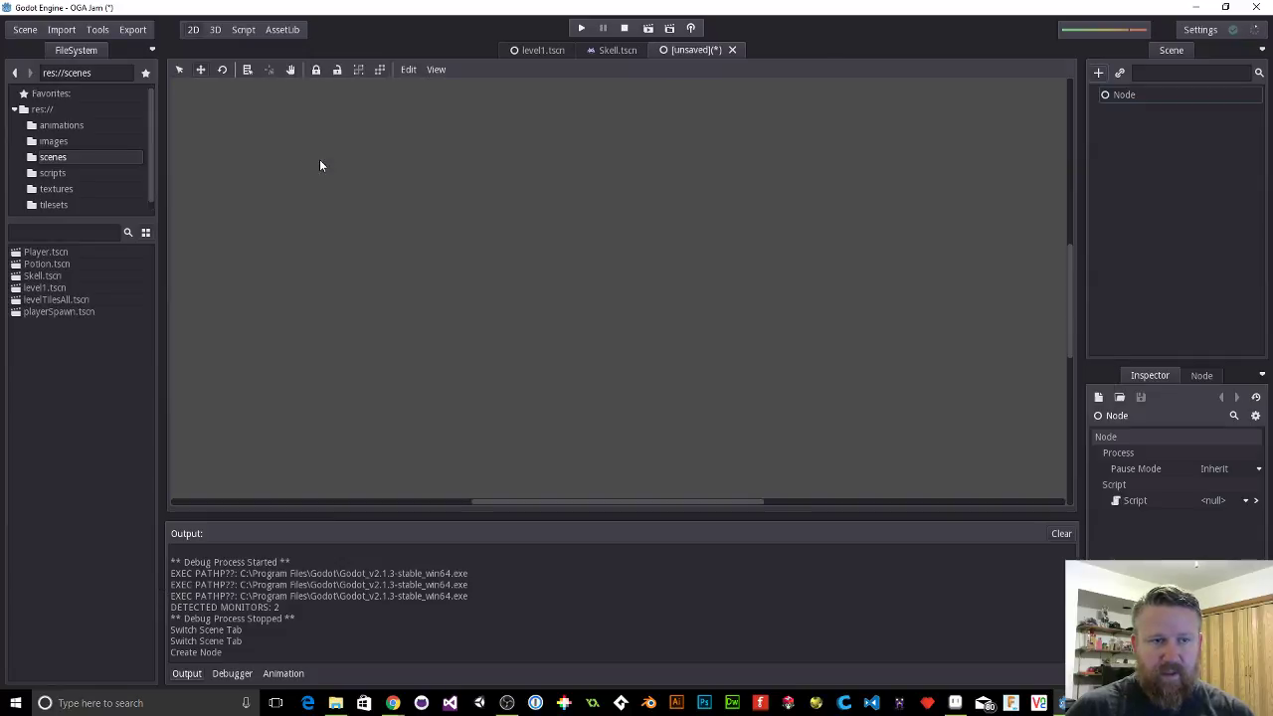
# Step: Rename the new scene's root node to "Test Skell AI"
pyautogui.doubleClick(1133, 95)
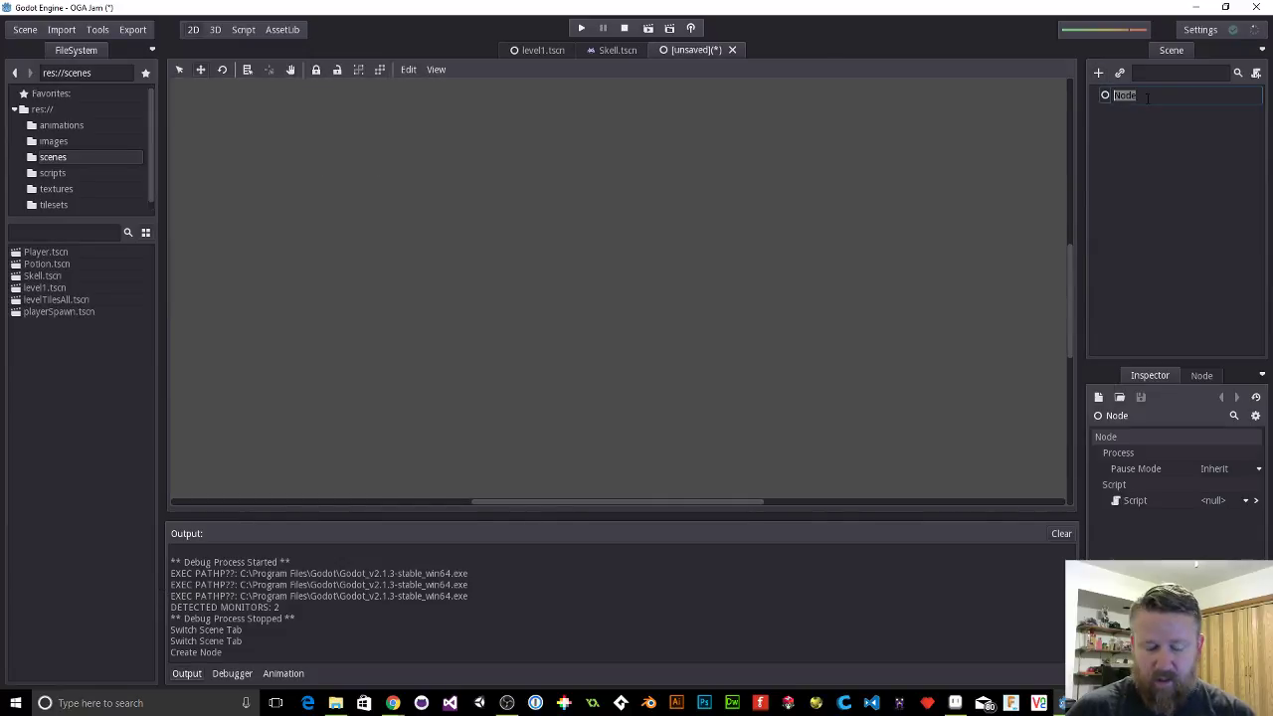
pyautogui.write('Test Skell AI')
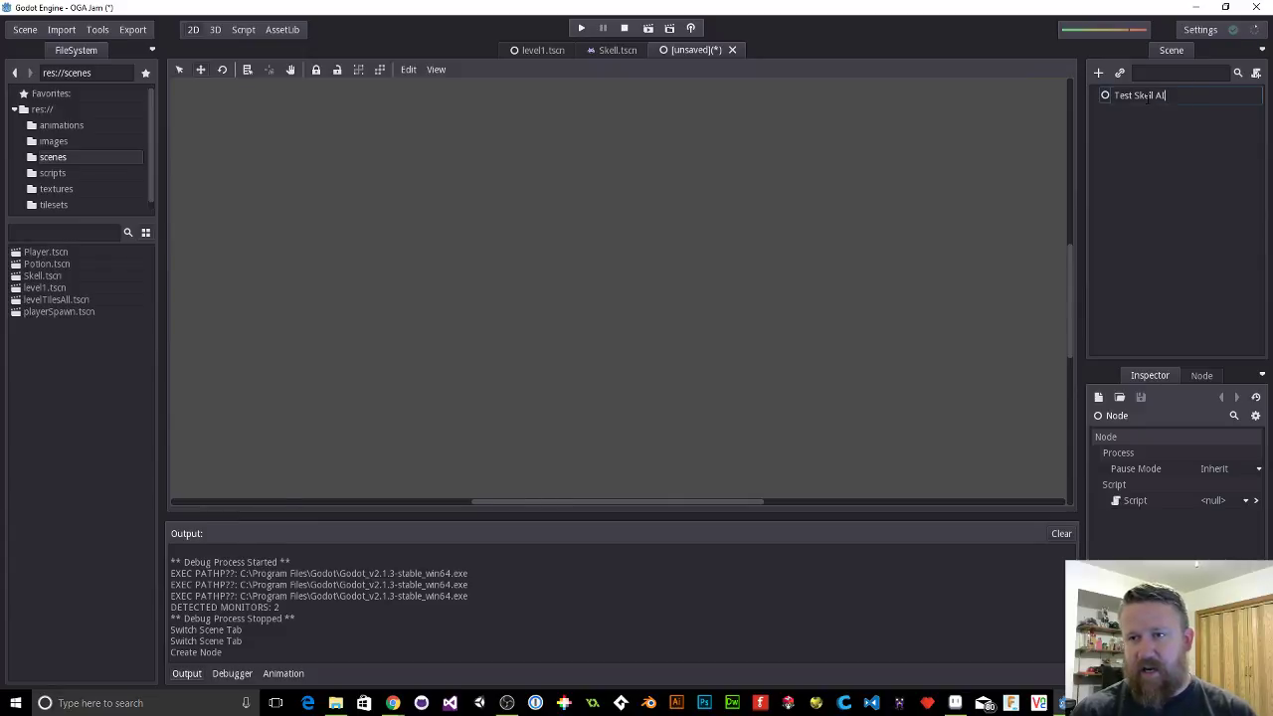
pyautogui.press('Return')
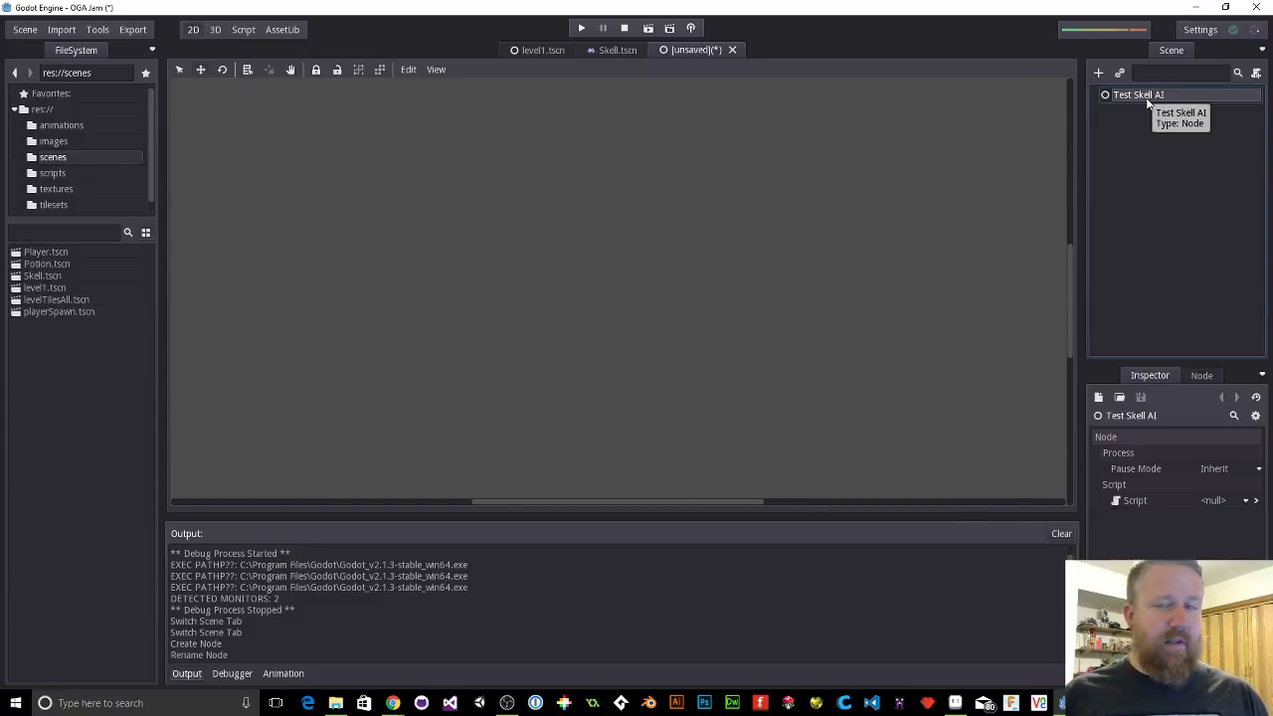
# Step: Add a TileMap node under the root and load levelTilesAll.tres from the tilesets folder as its tile set
pyautogui.click(1098, 73)
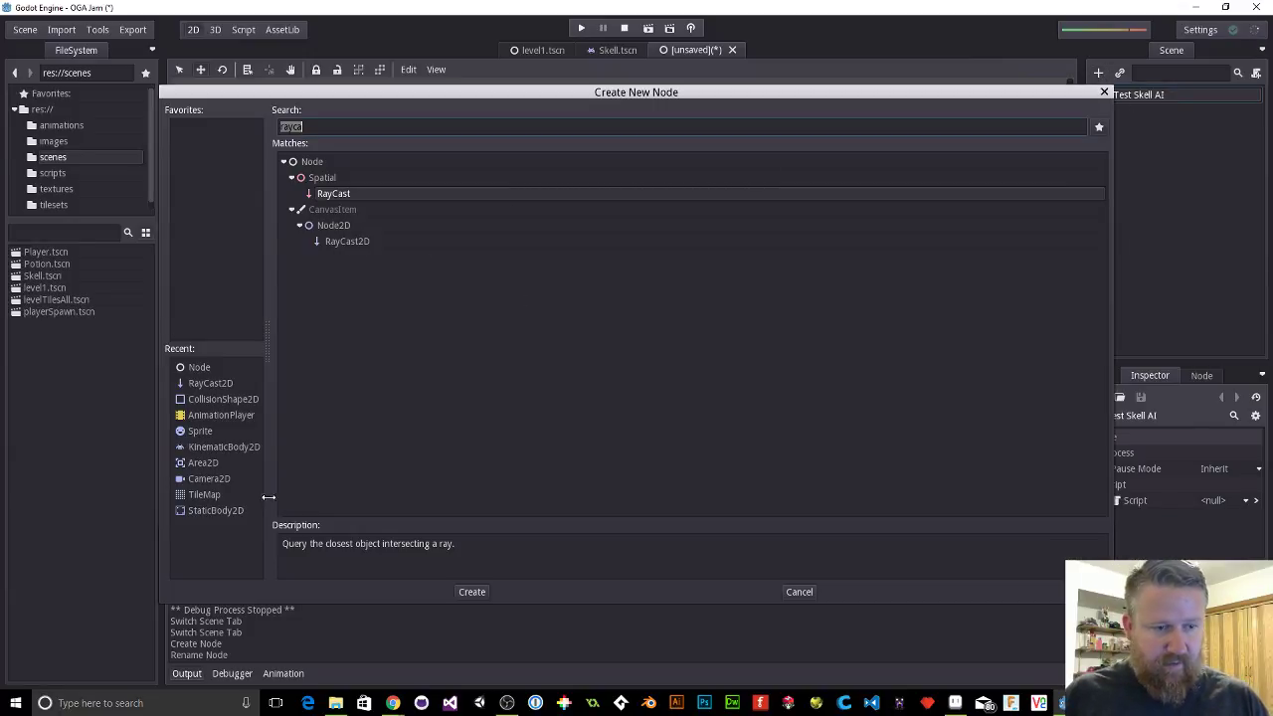
pyautogui.click(206, 499)
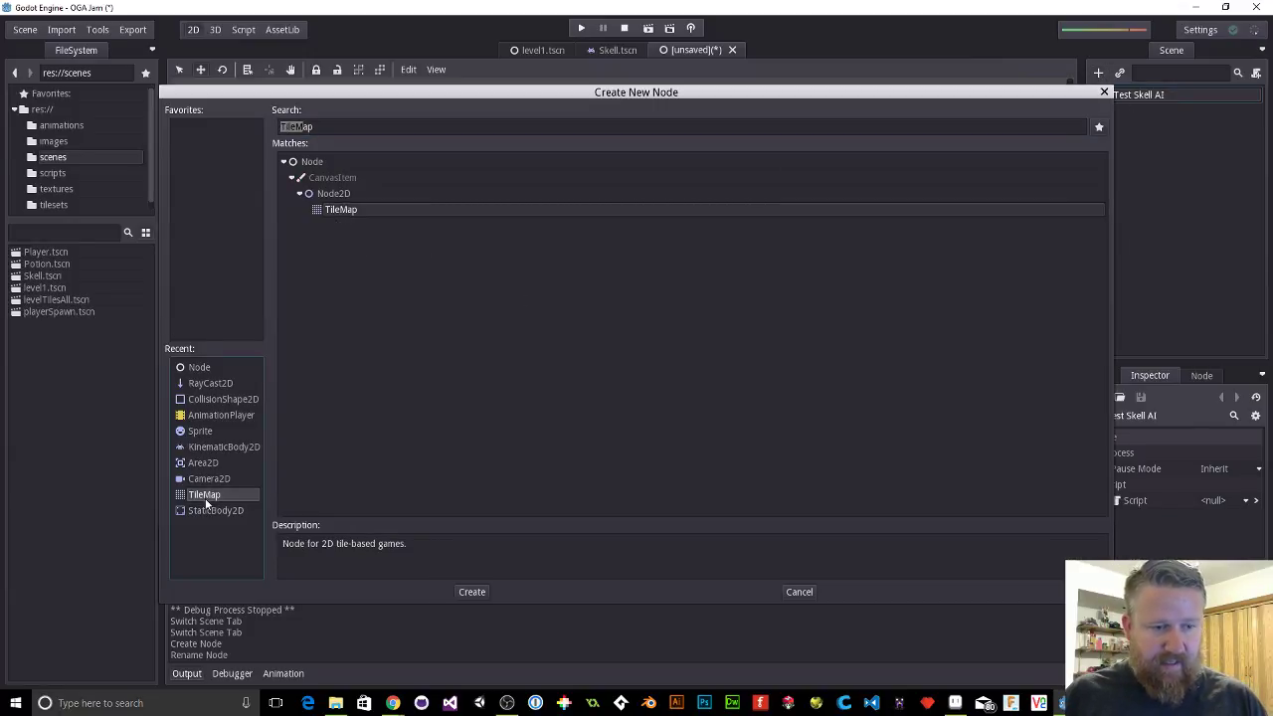
pyautogui.click(472, 591)
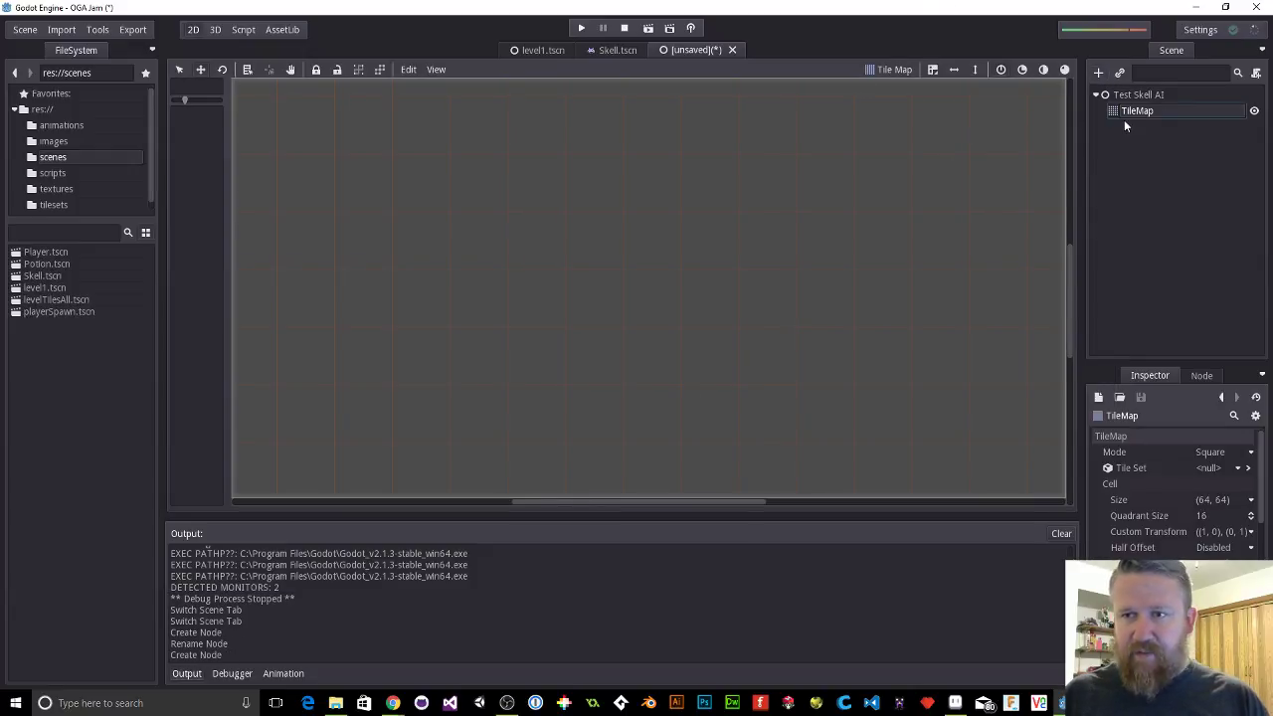
pyautogui.click(1238, 467)
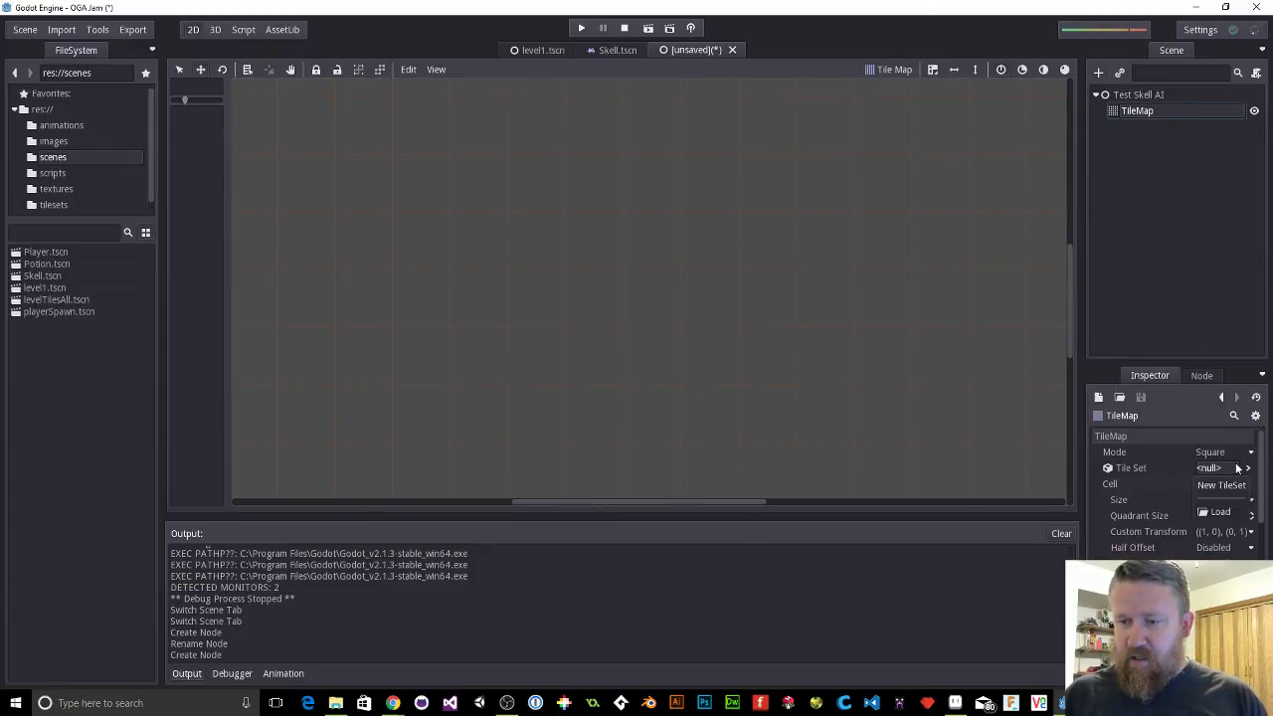
pyautogui.click(1220, 511)
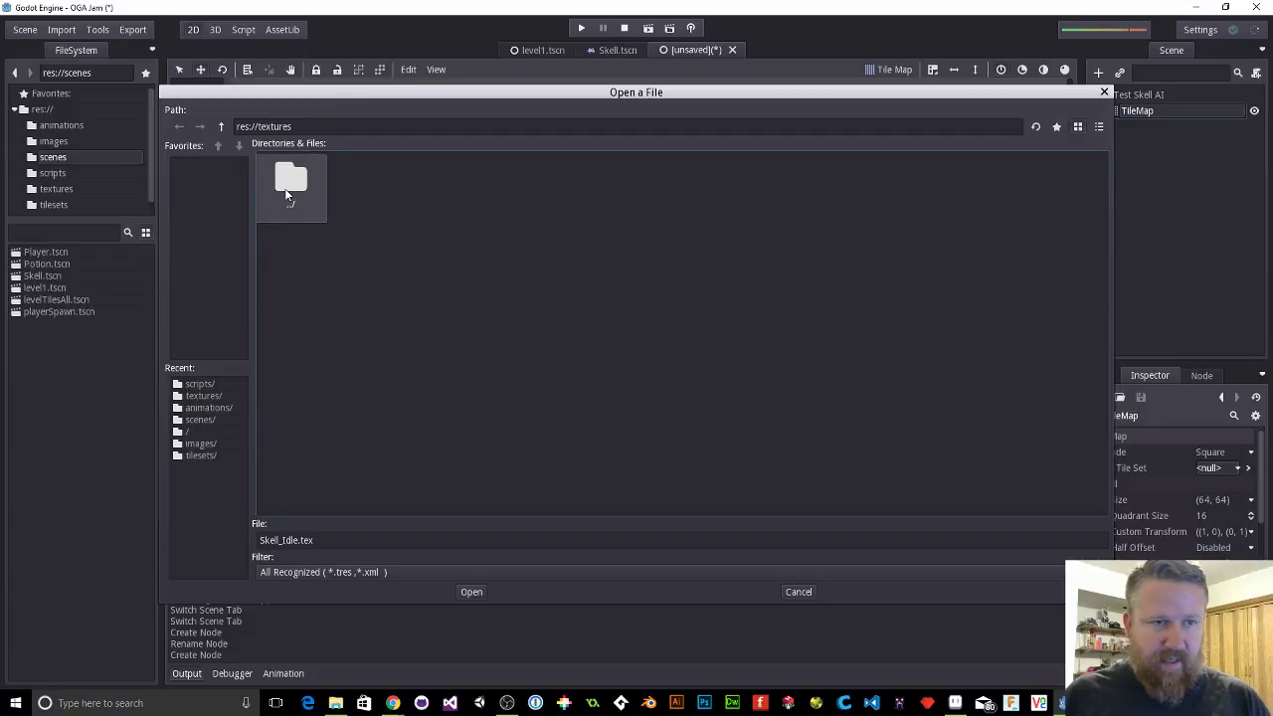
pyautogui.doubleClick(286, 191)
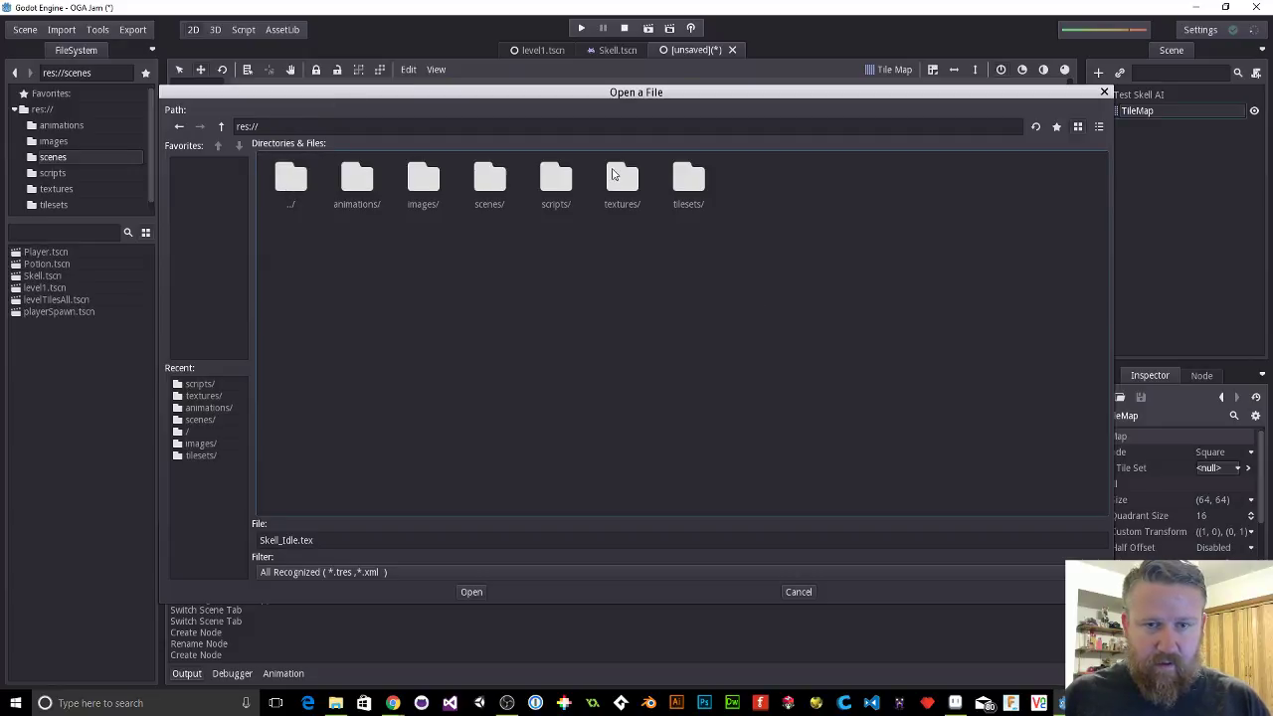
pyautogui.doubleClick(686, 197)
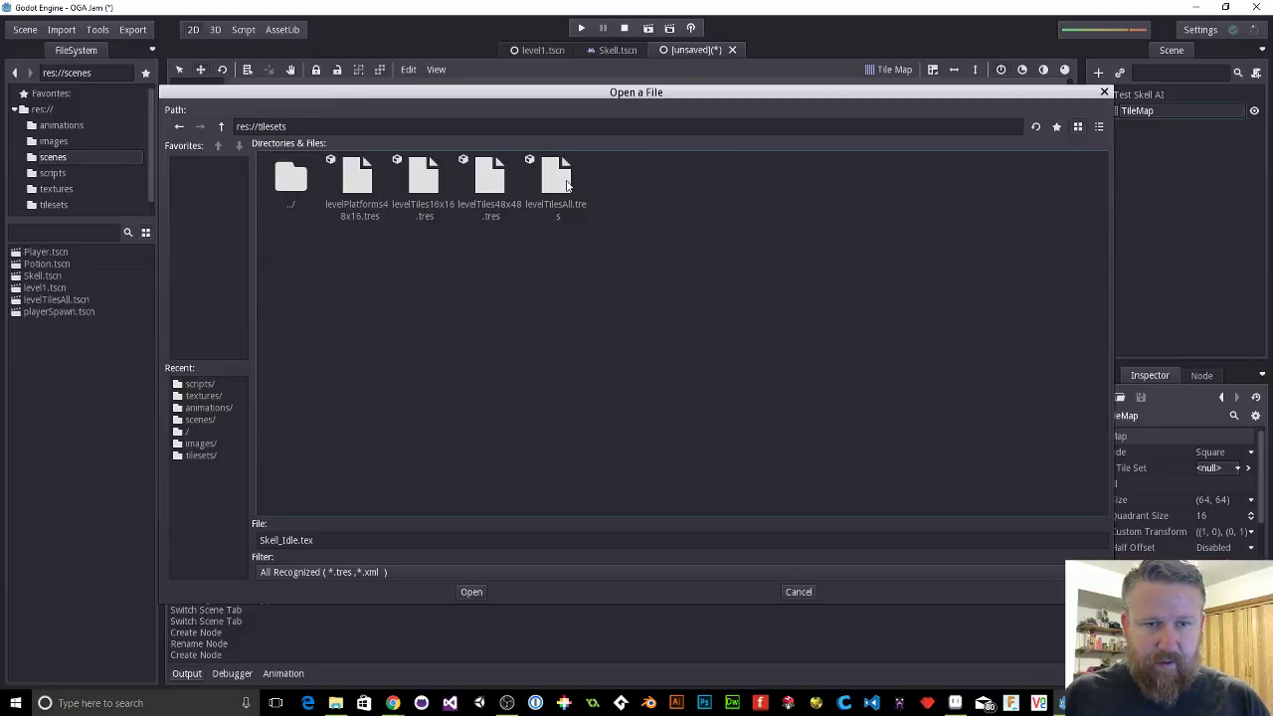
pyautogui.doubleClick(556, 179)
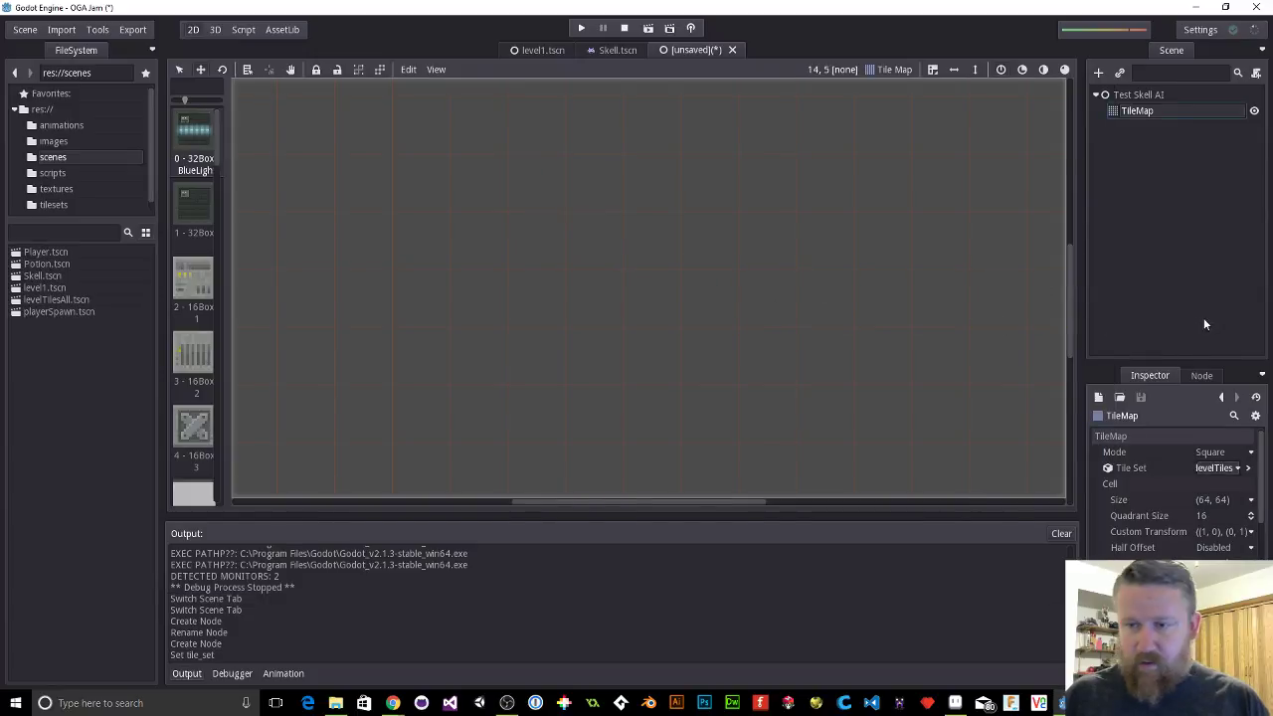
# Step: Set the TileMap's cell size to 8 by 8
pyautogui.click(1228, 501)
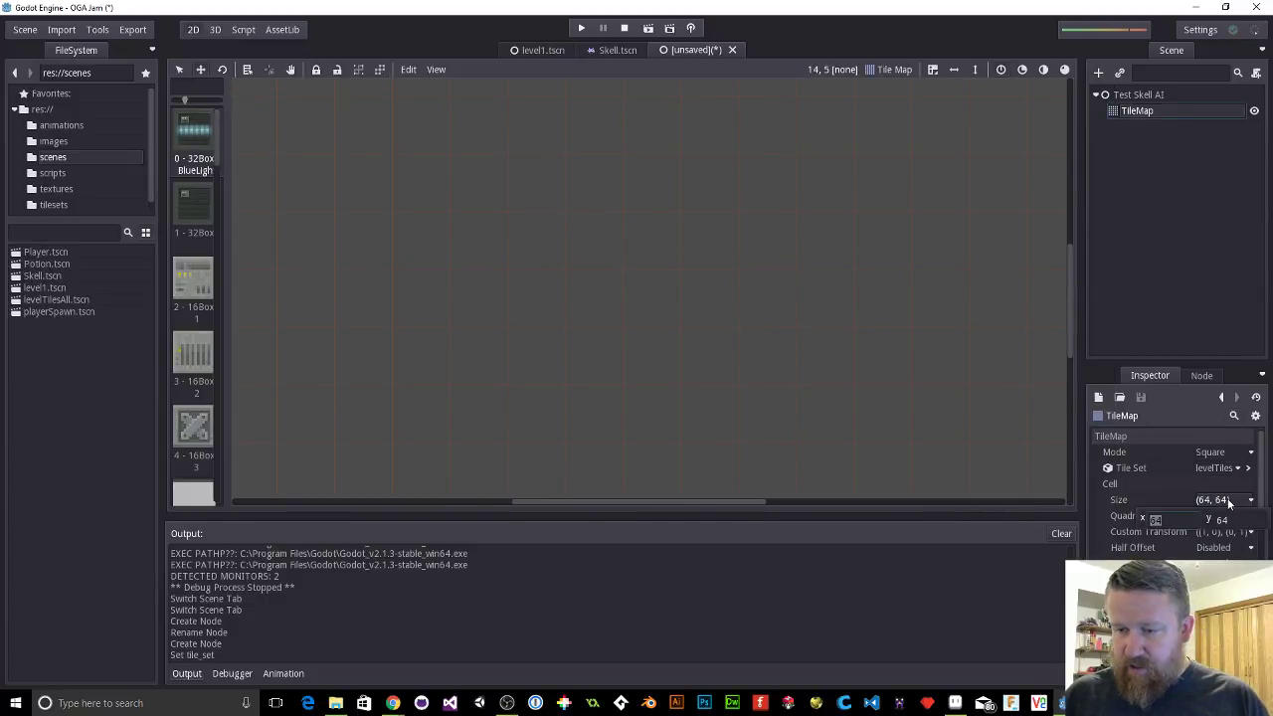
pyautogui.write('8')
pyautogui.press('Tab')
pyautogui.write('8')
pyautogui.press('Return')
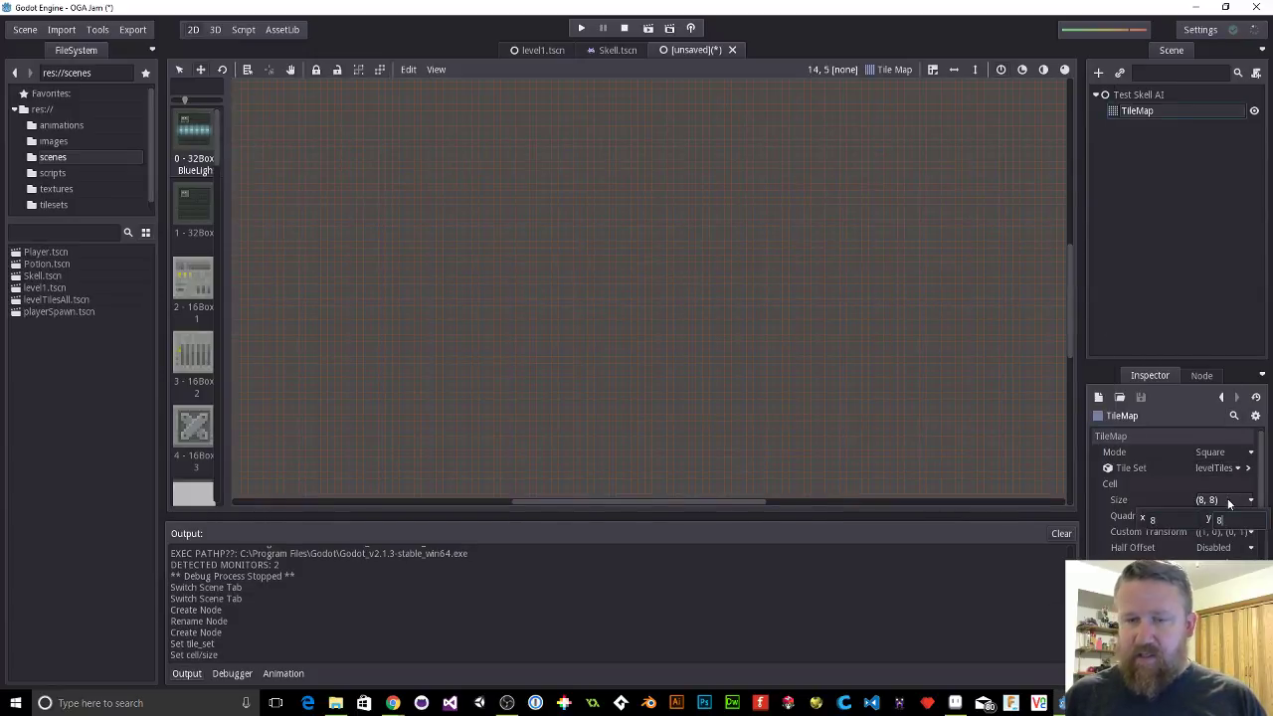
# Step: Widen the tile palette and paint a level platform of four adjoining 32InRoof tiles starting at the vertical axis, undoing the misaligned tile
pyautogui.scroll(-2, 373, 222)
pyautogui.scroll(2, 554, 349)
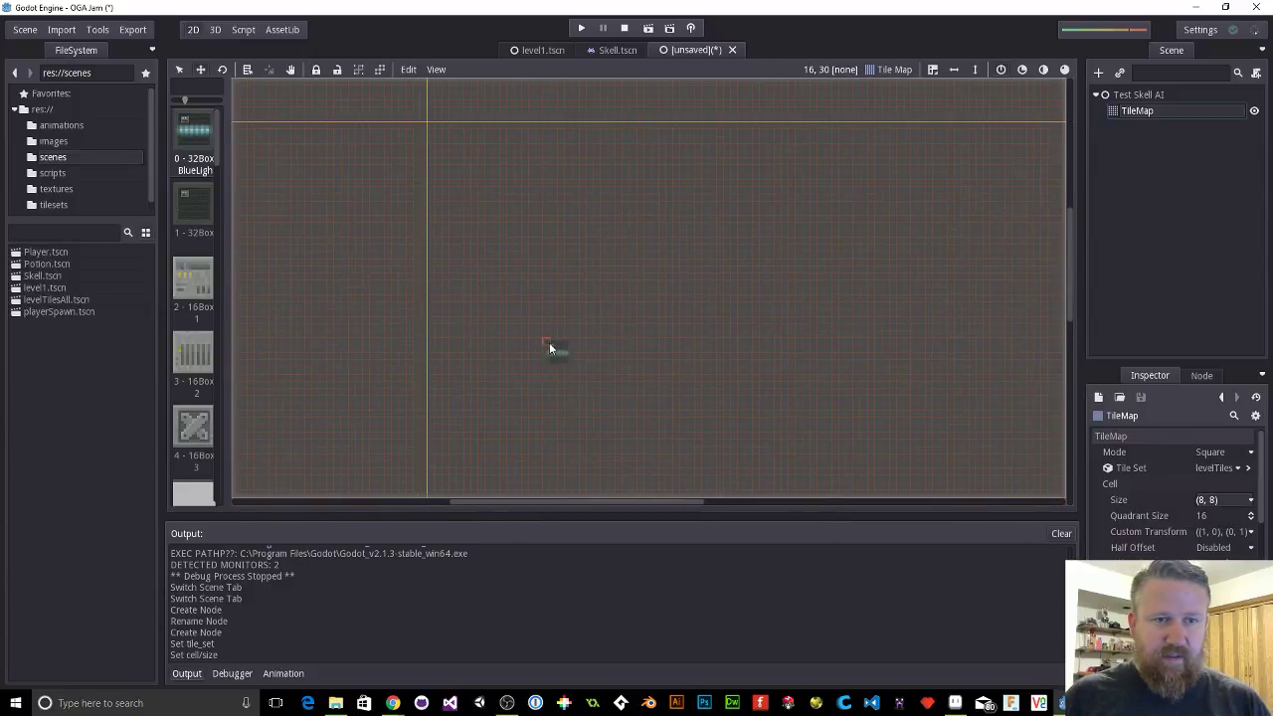
pyautogui.moveTo(554, 349); pyautogui.dragTo(483, 338)
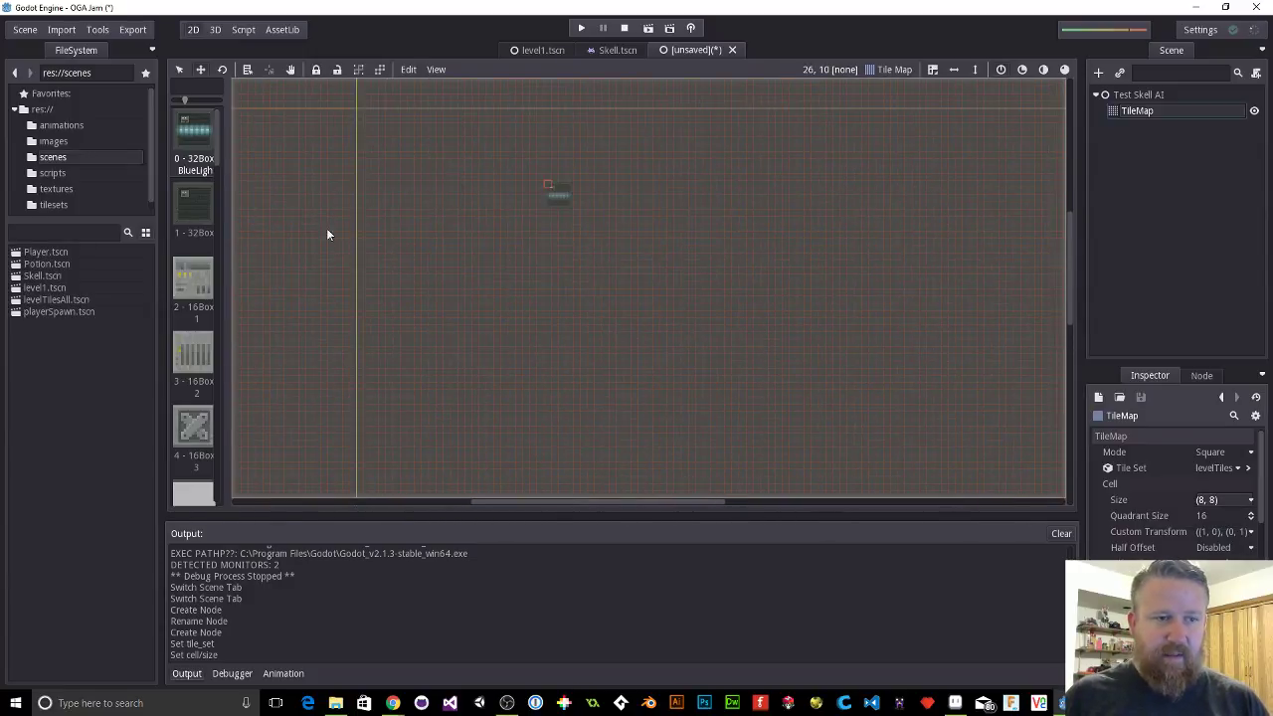
pyautogui.scroll(-2, 200, 455)
pyautogui.scroll(-5, 204, 437)
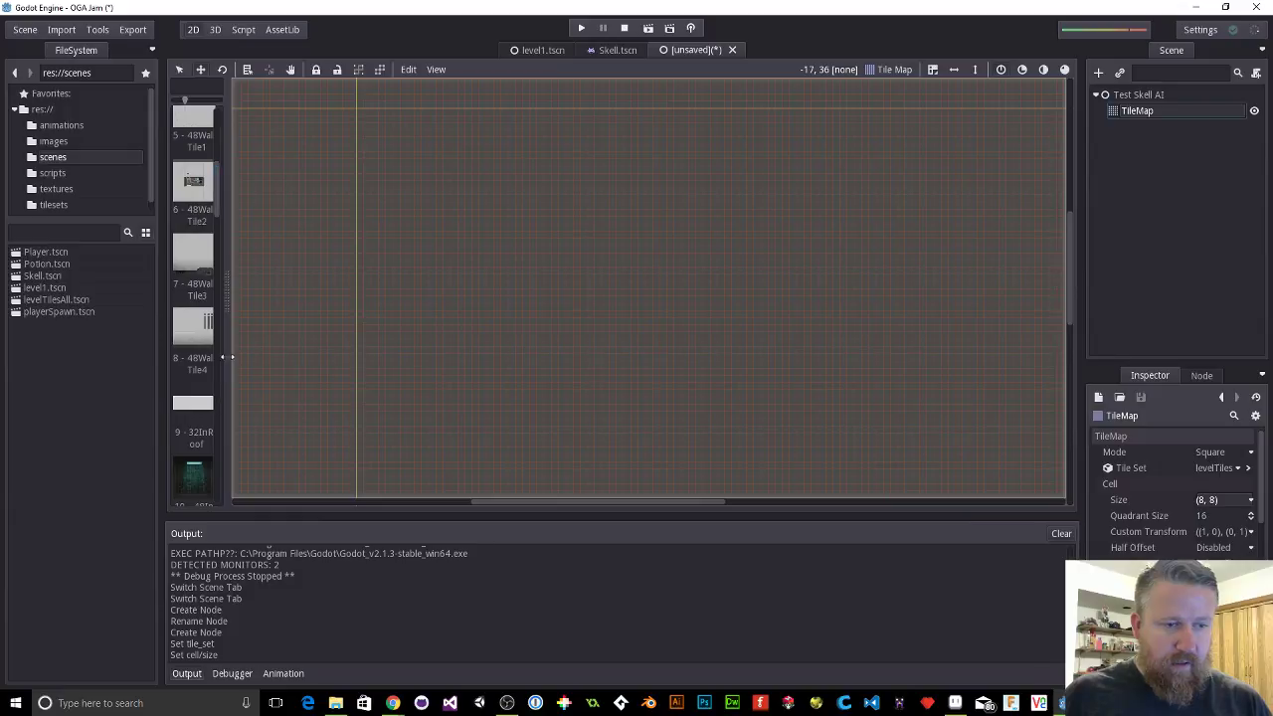
pyautogui.moveTo(229, 355); pyautogui.dragTo(373, 355)
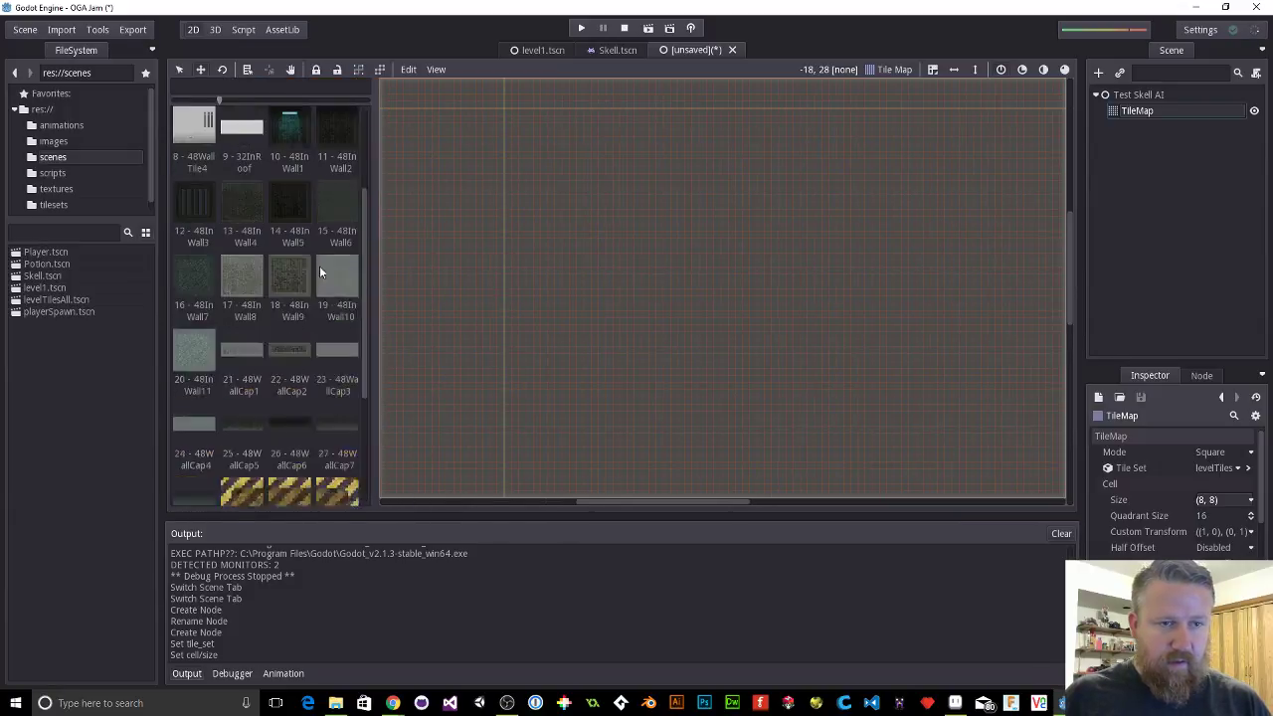
pyautogui.click(242, 280)
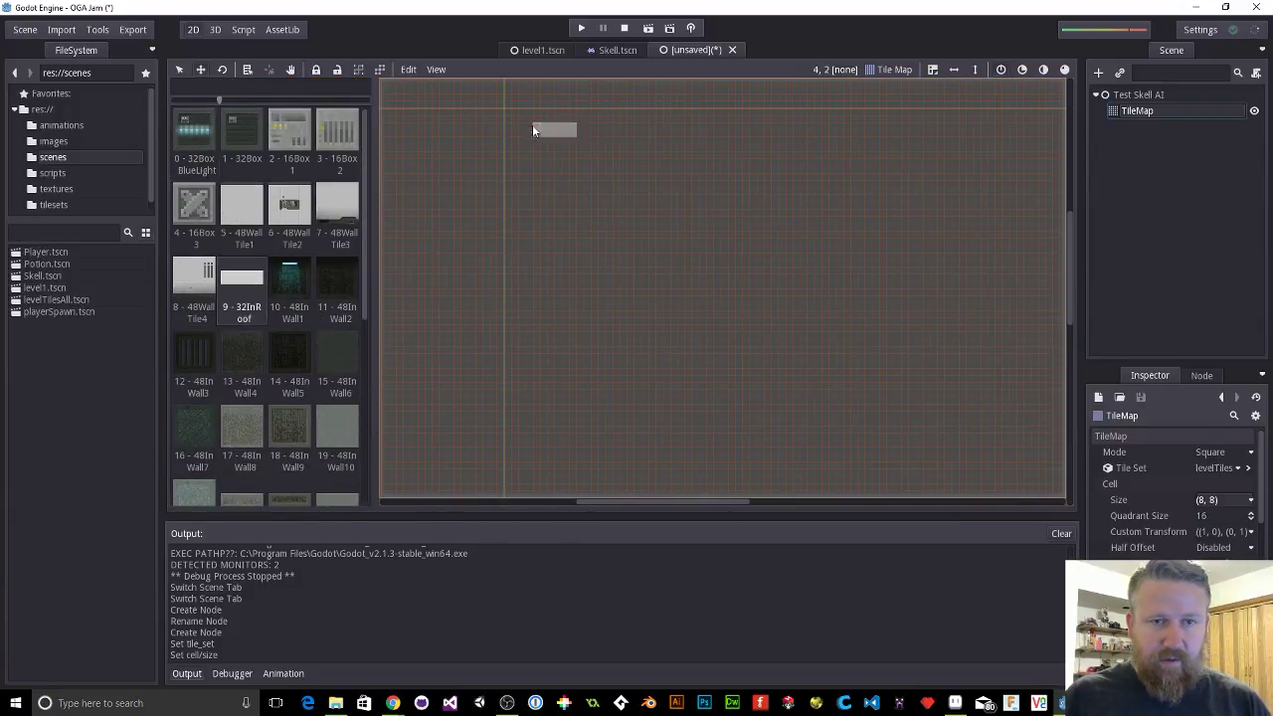
pyautogui.click(509, 207)
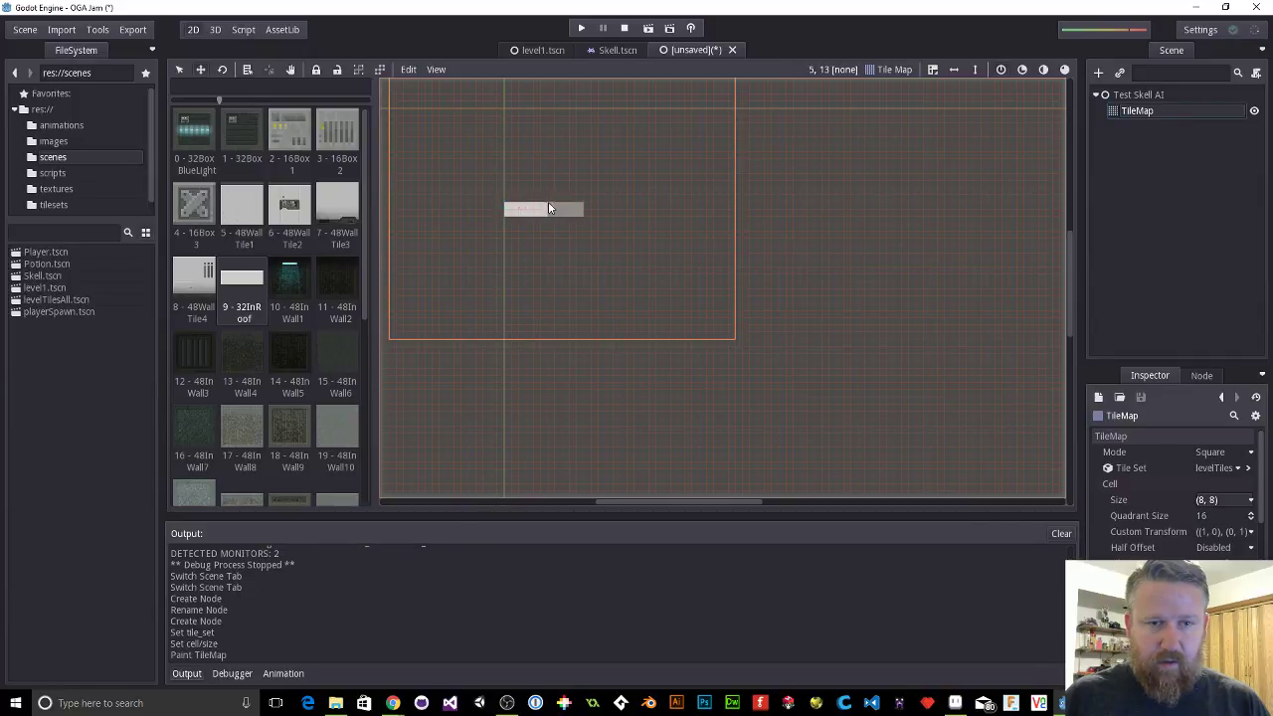
pyautogui.click(553, 204)
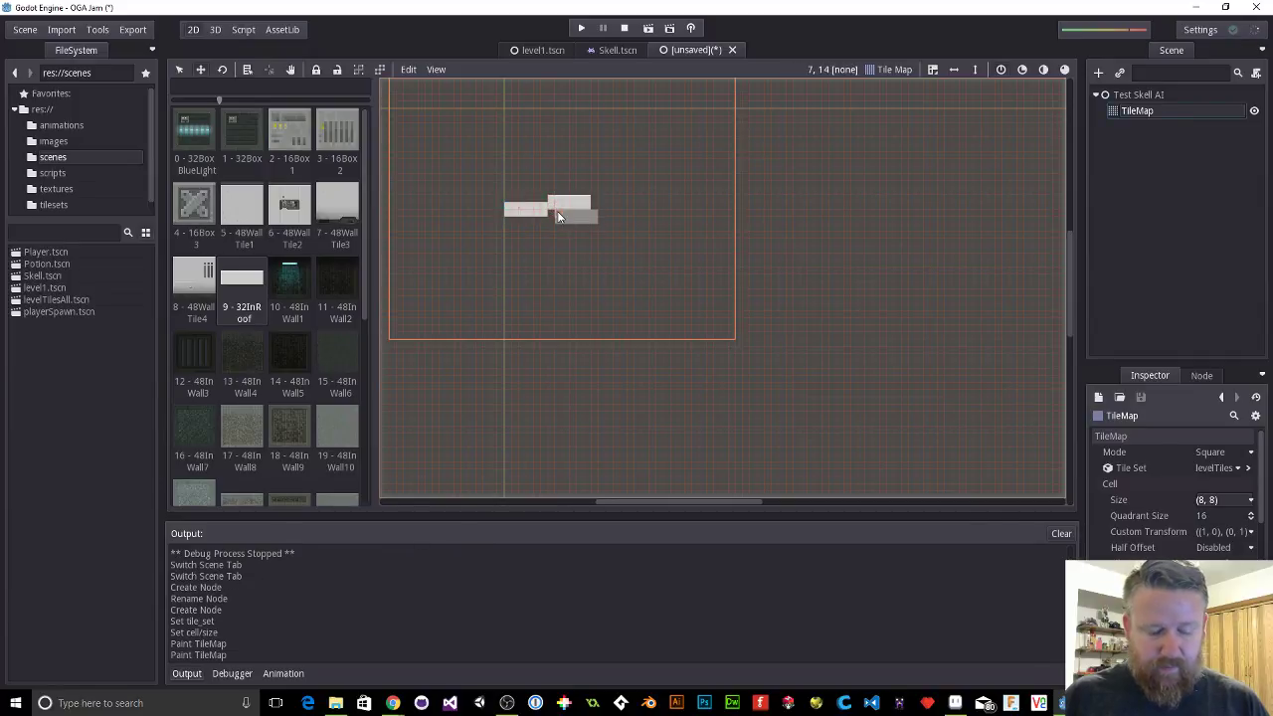
pyautogui.hotkey('ctrl', 'z')
pyautogui.click(556, 207)
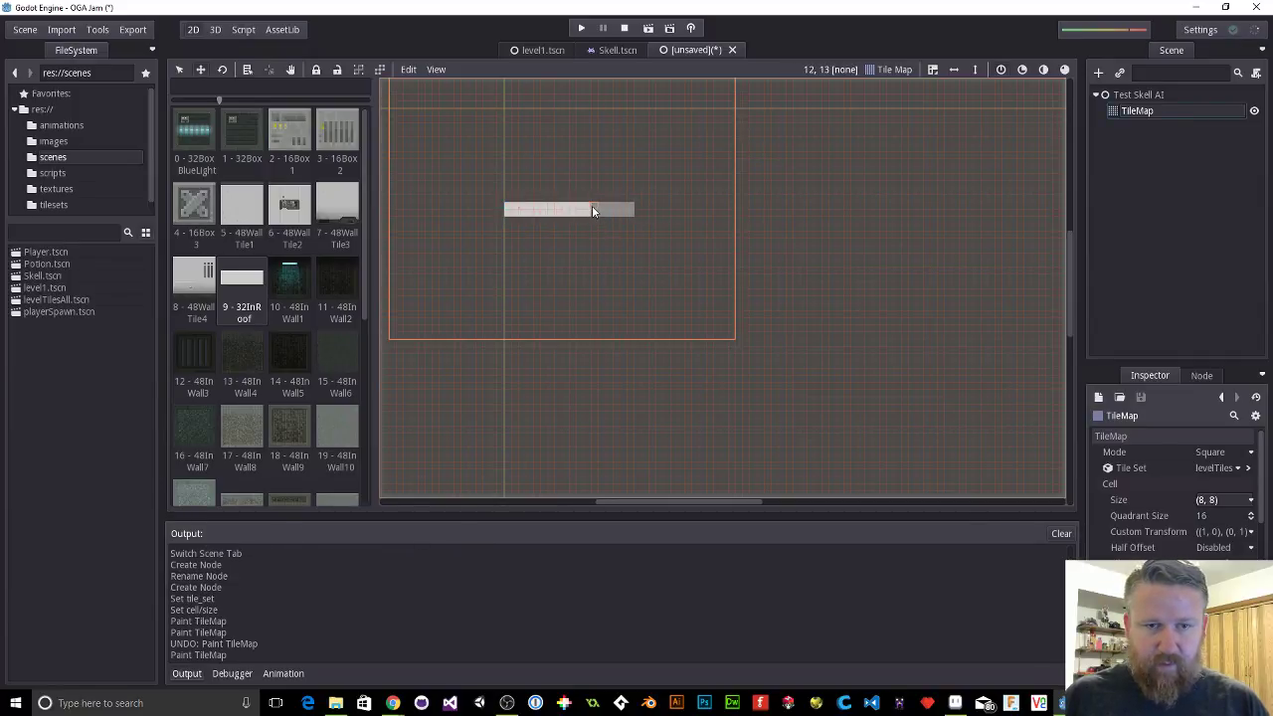
pyautogui.click(593, 209)
pyautogui.click(641, 208)
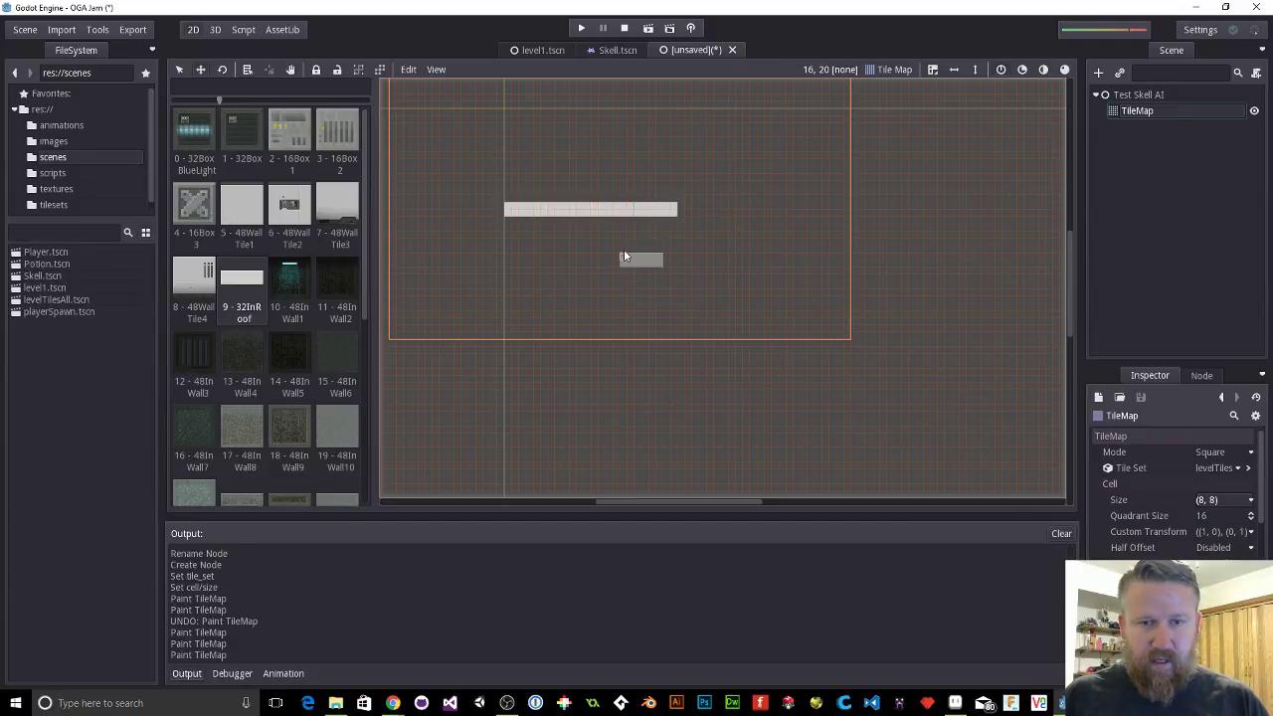
# Step: Instance Skell.tscn from the scenes folder into the scene under the TileMap
pyautogui.click(1119, 72)
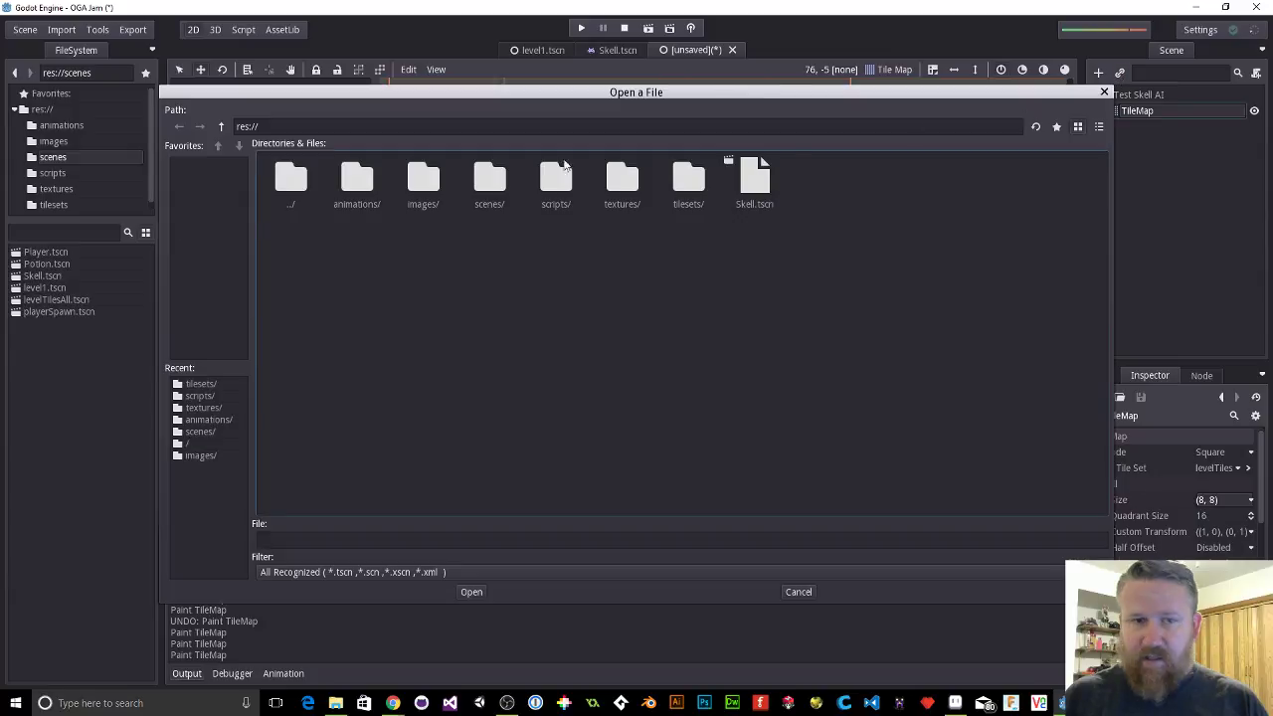
pyautogui.click(502, 187)
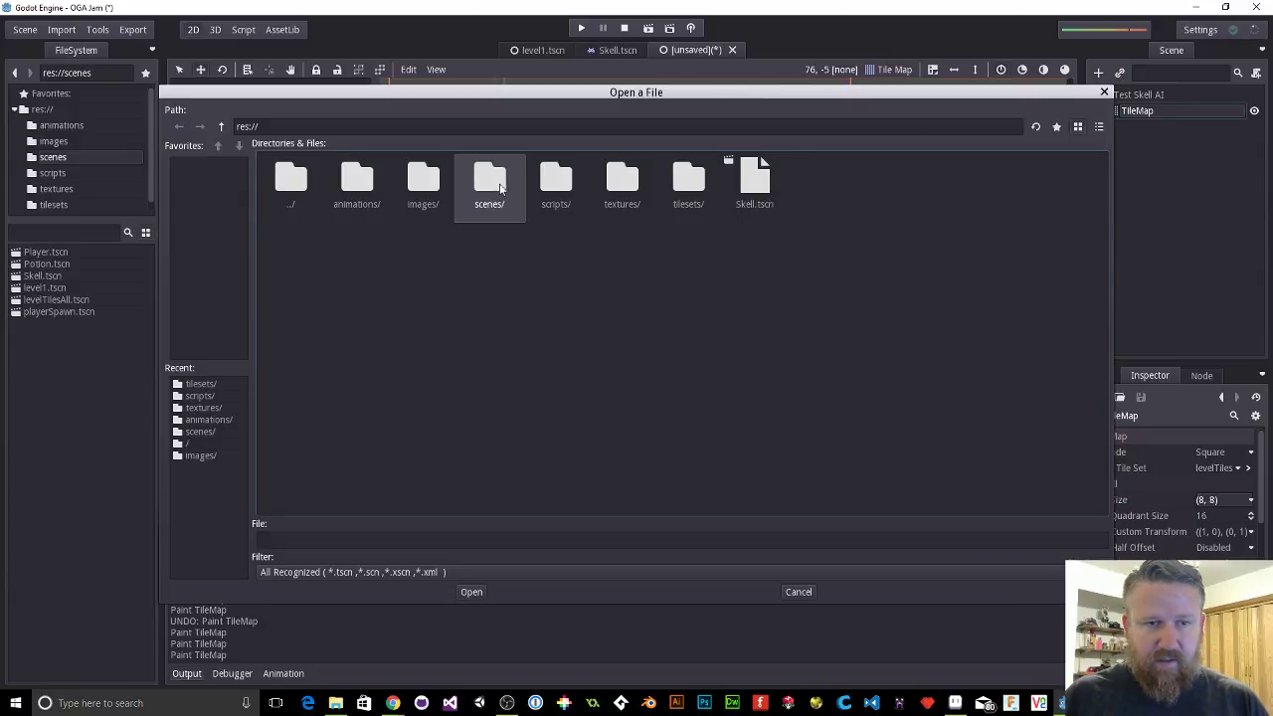
pyautogui.doubleClick(502, 187)
pyautogui.doubleClick(692, 185)
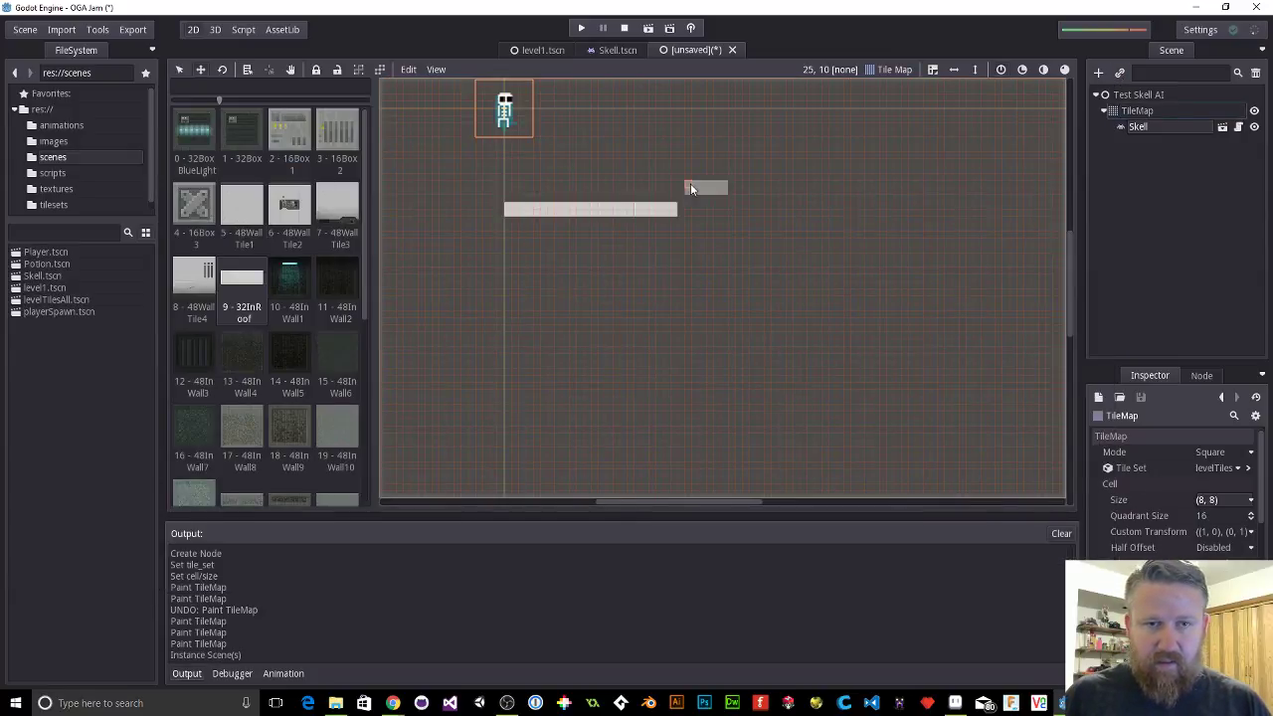
# Step: Undo the stray tile painting, reparent Skell to the Test Skell AI root, and move it above the middle of the platform
pyautogui.moveTo(512, 107); pyautogui.dragTo(604, 139)
pyautogui.hotkey('ctrl', 'z')
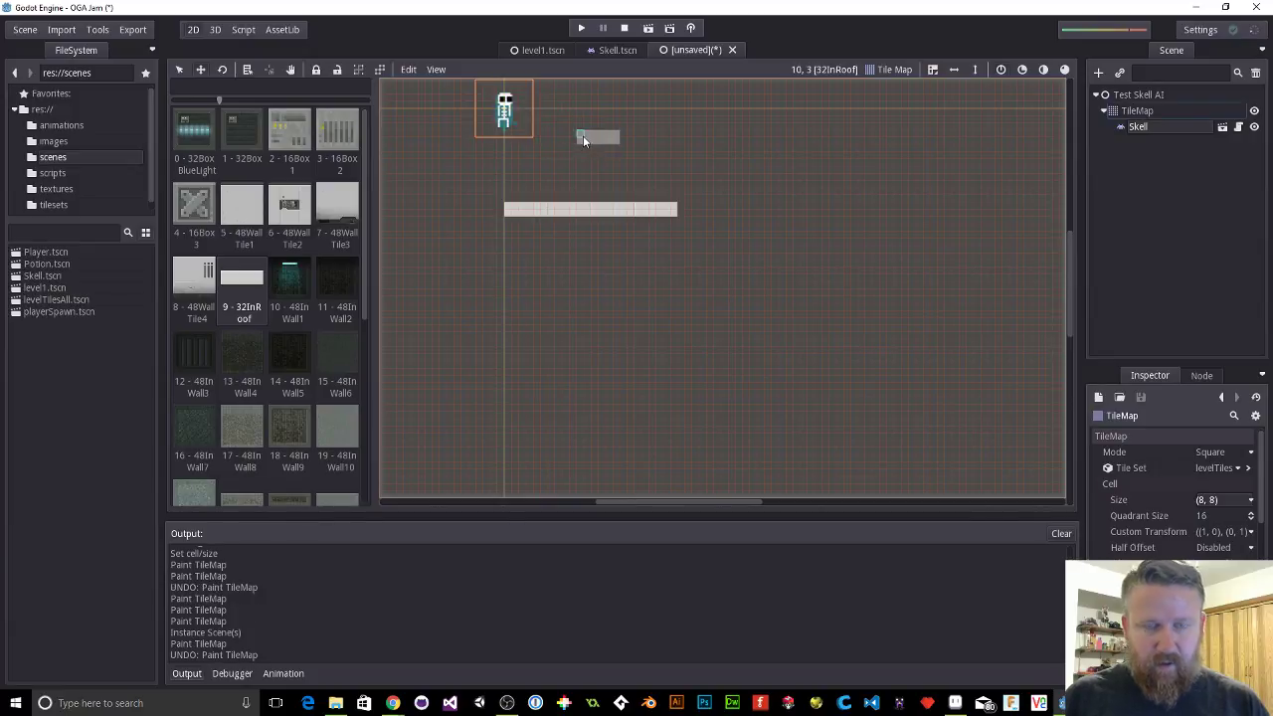
pyautogui.moveTo(1136, 128); pyautogui.dragTo(1139, 95)
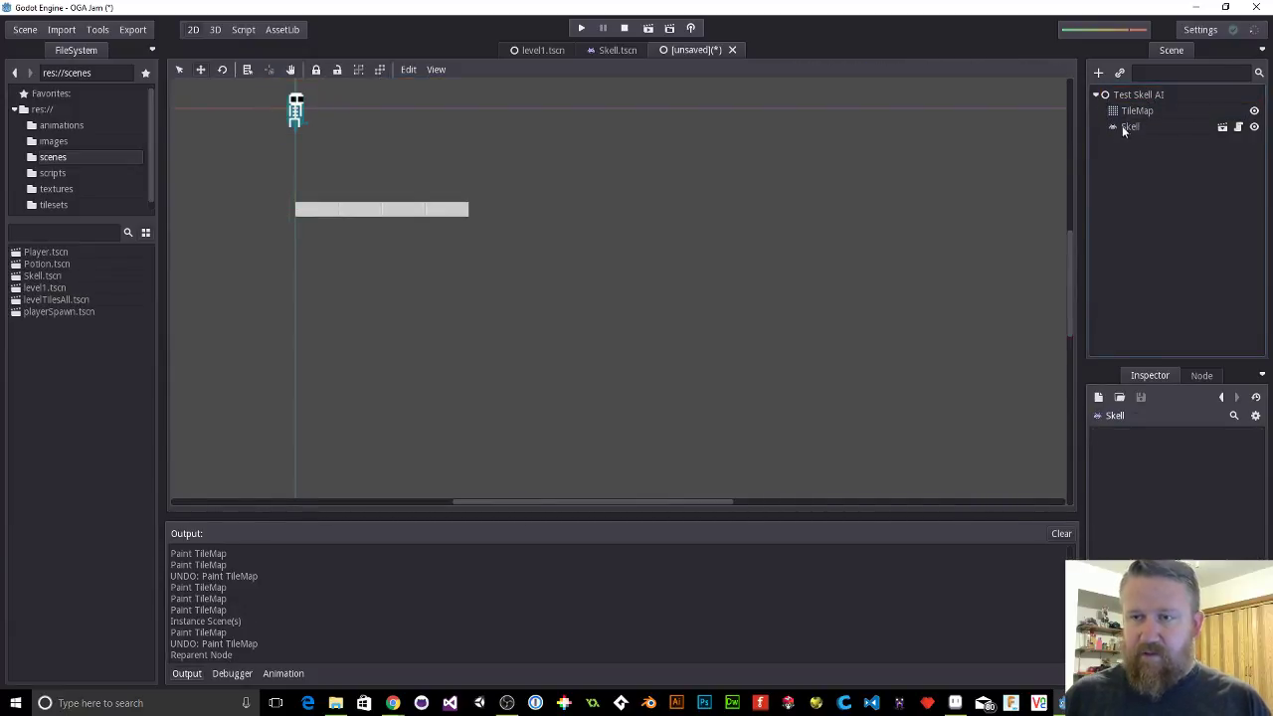
pyautogui.click(1124, 126)
pyautogui.moveTo(296, 117); pyautogui.dragTo(402, 162)
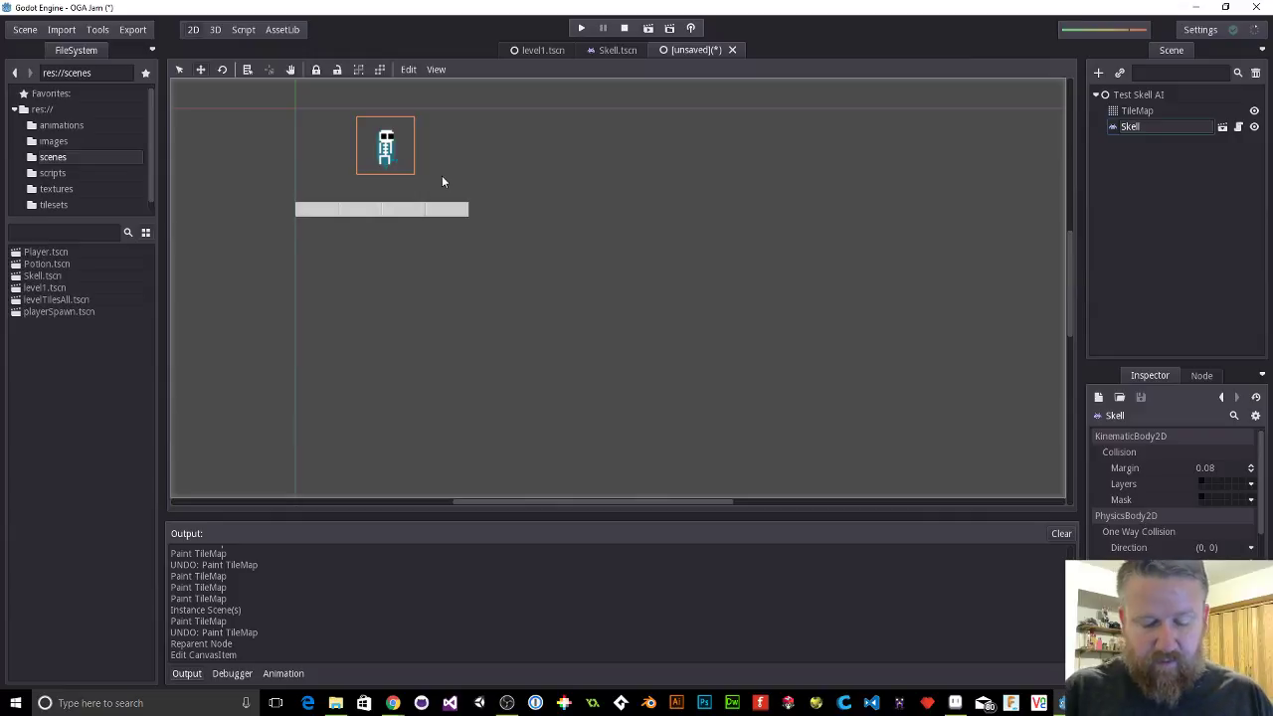
# Step: Save the scene as Test Skell AI.tscn in the scenes folder, and test-run it to watch Skell on the platform
pyautogui.press('F6')
pyautogui.press('Return')
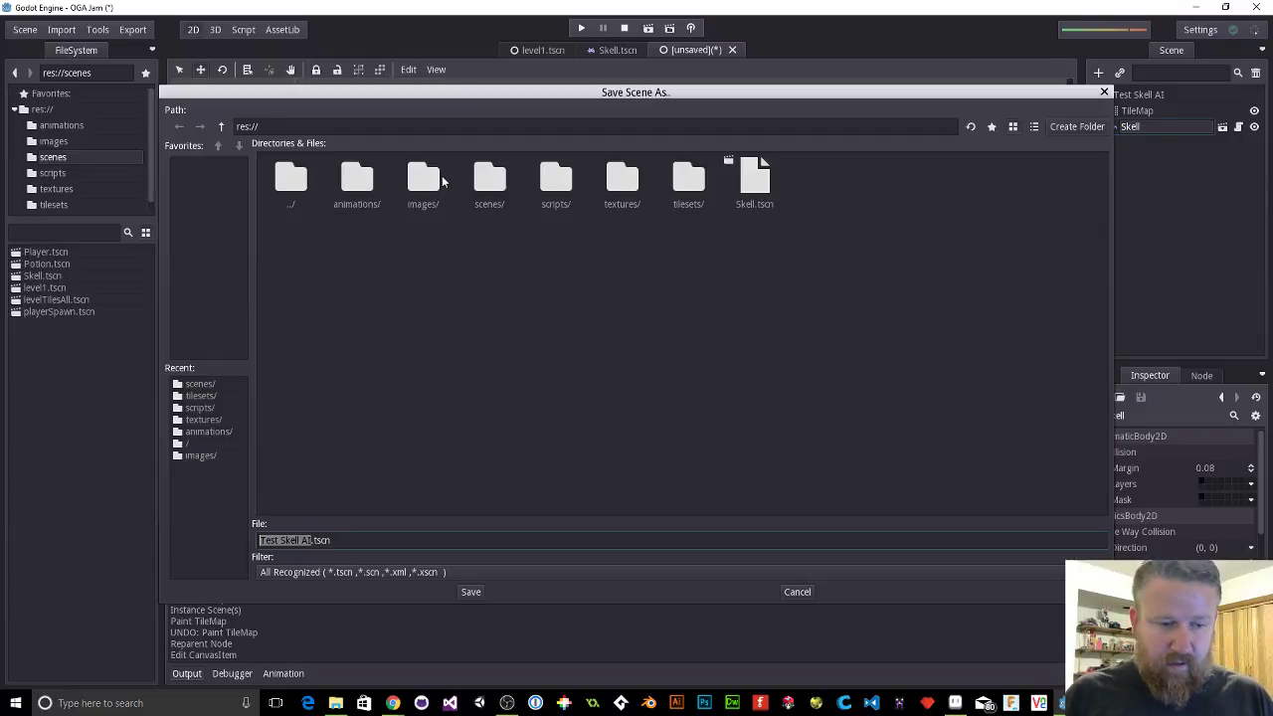
pyautogui.doubleClick(491, 184)
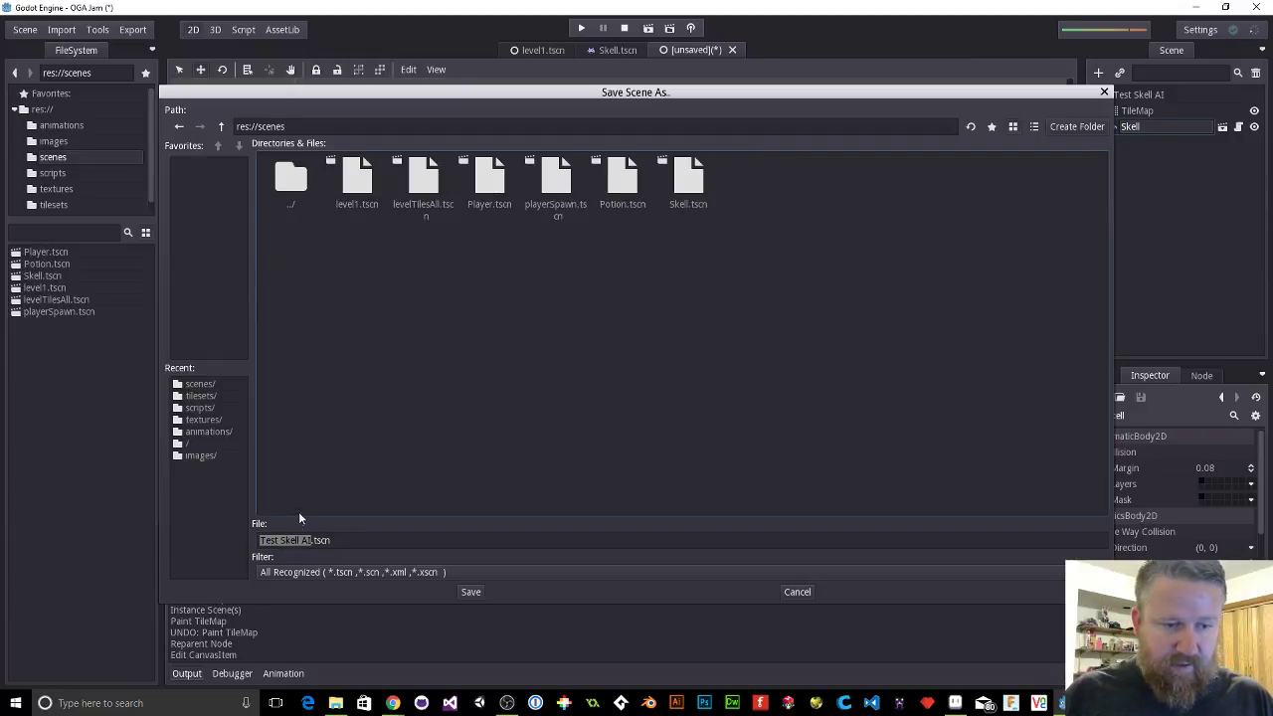
pyautogui.click(487, 592)
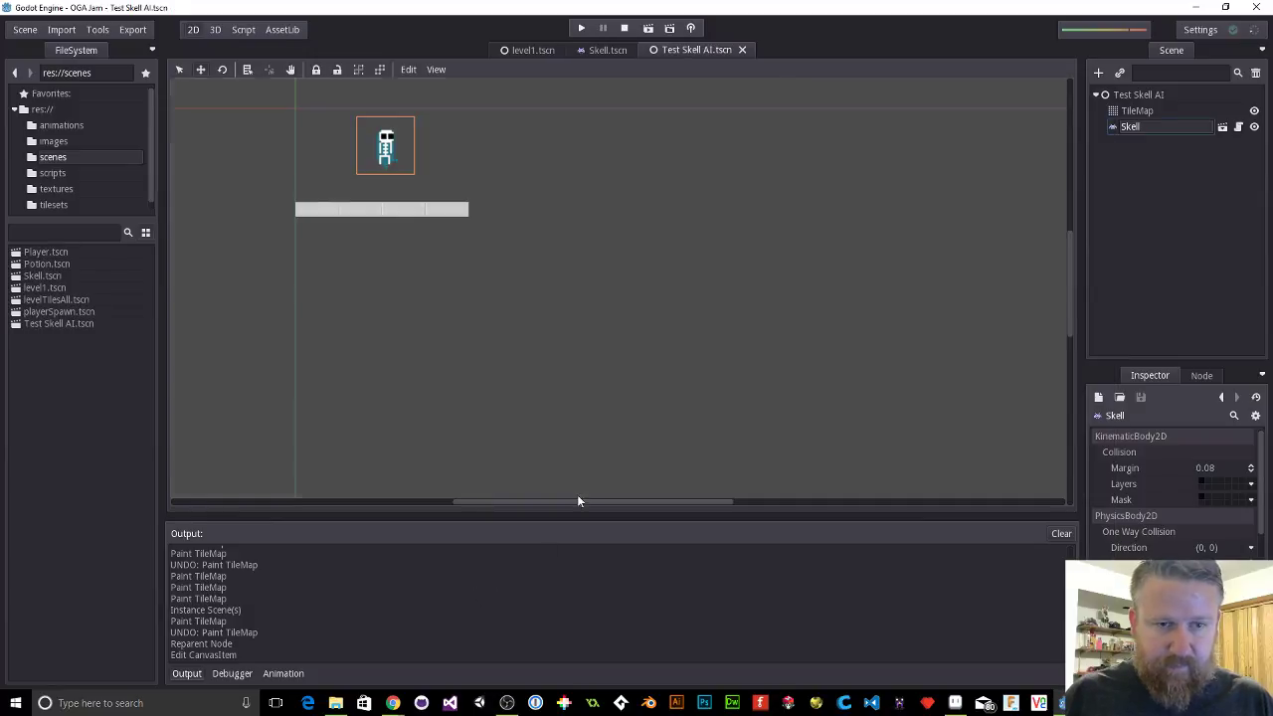
pyautogui.click(648, 28)
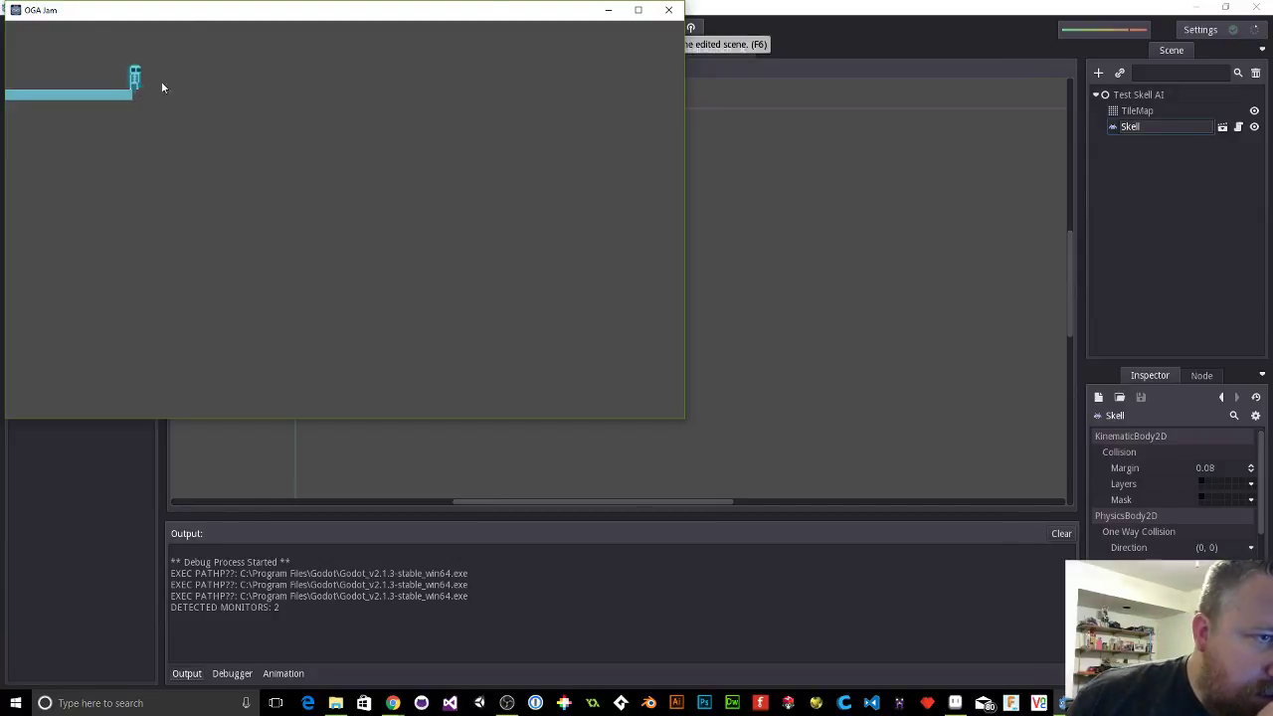
pyautogui.click(668, 10)
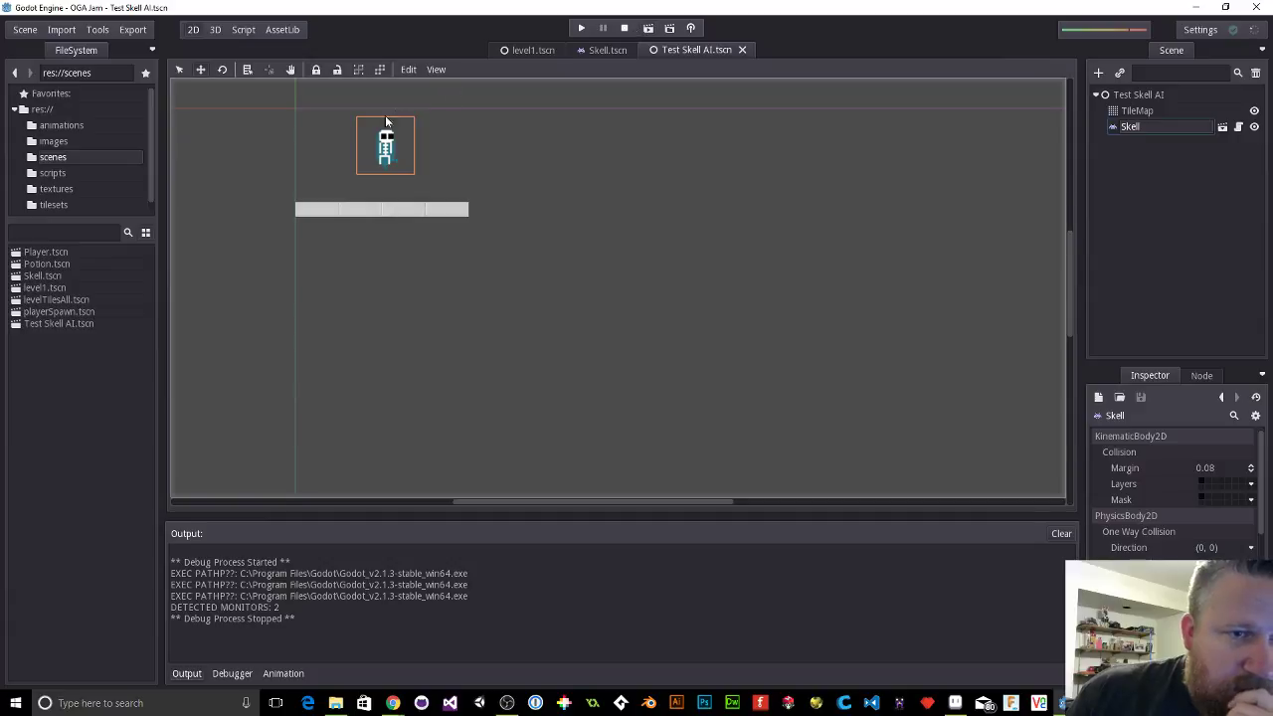
# Step: Set WALK_SPEED to 50 in Skell.gd and test-run the Test Skell AI scene
pyautogui.click(243, 29)
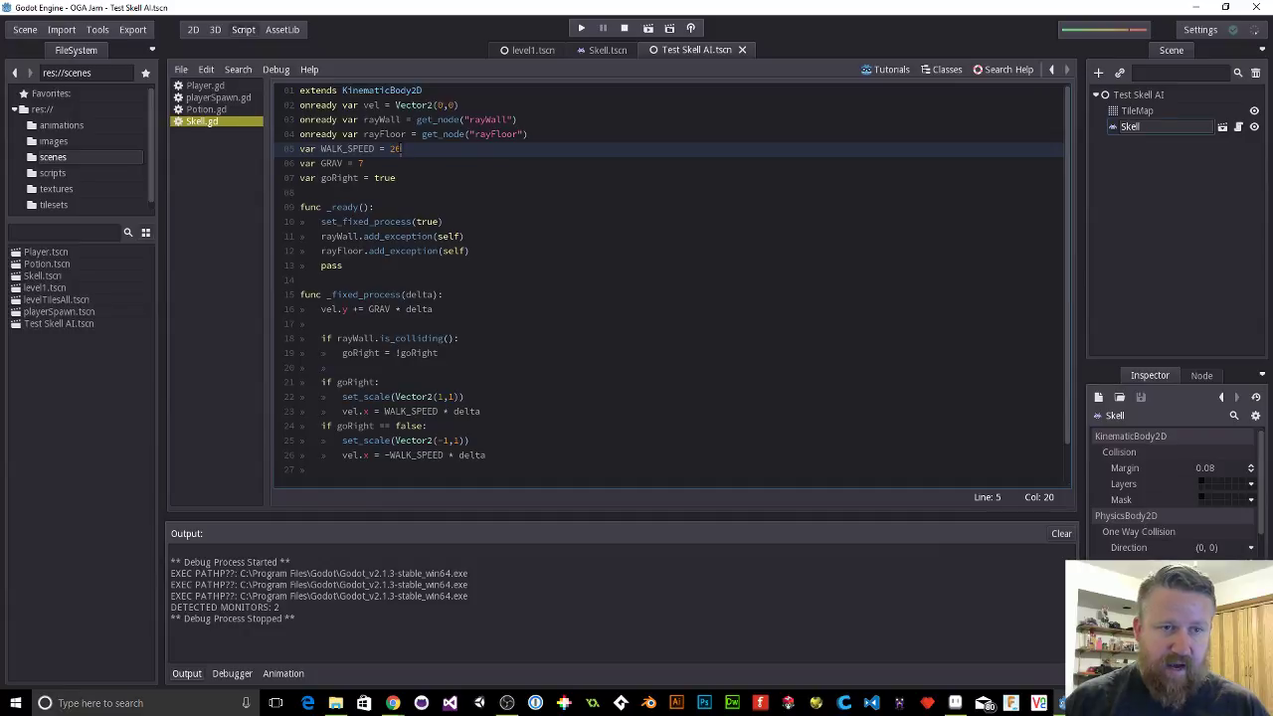
pyautogui.hotkey('ctrl', 'shift', 'Left')
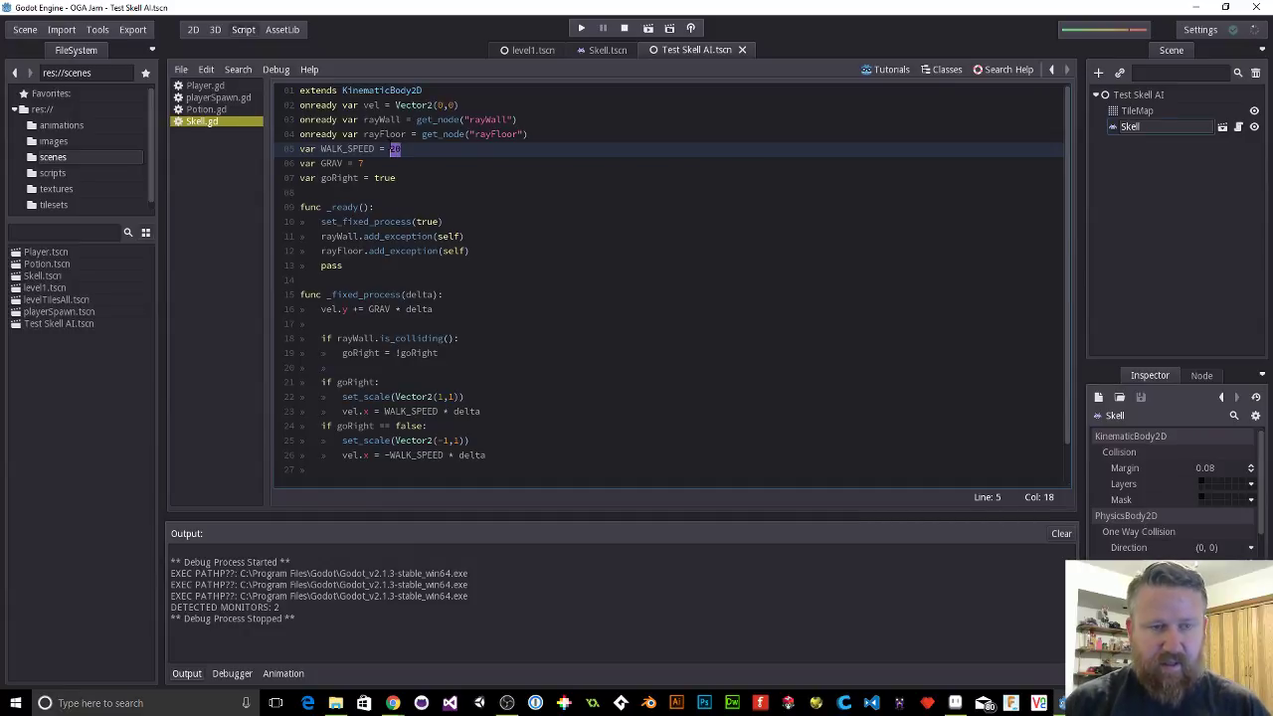
pyautogui.write('50')
pyautogui.press('F6')
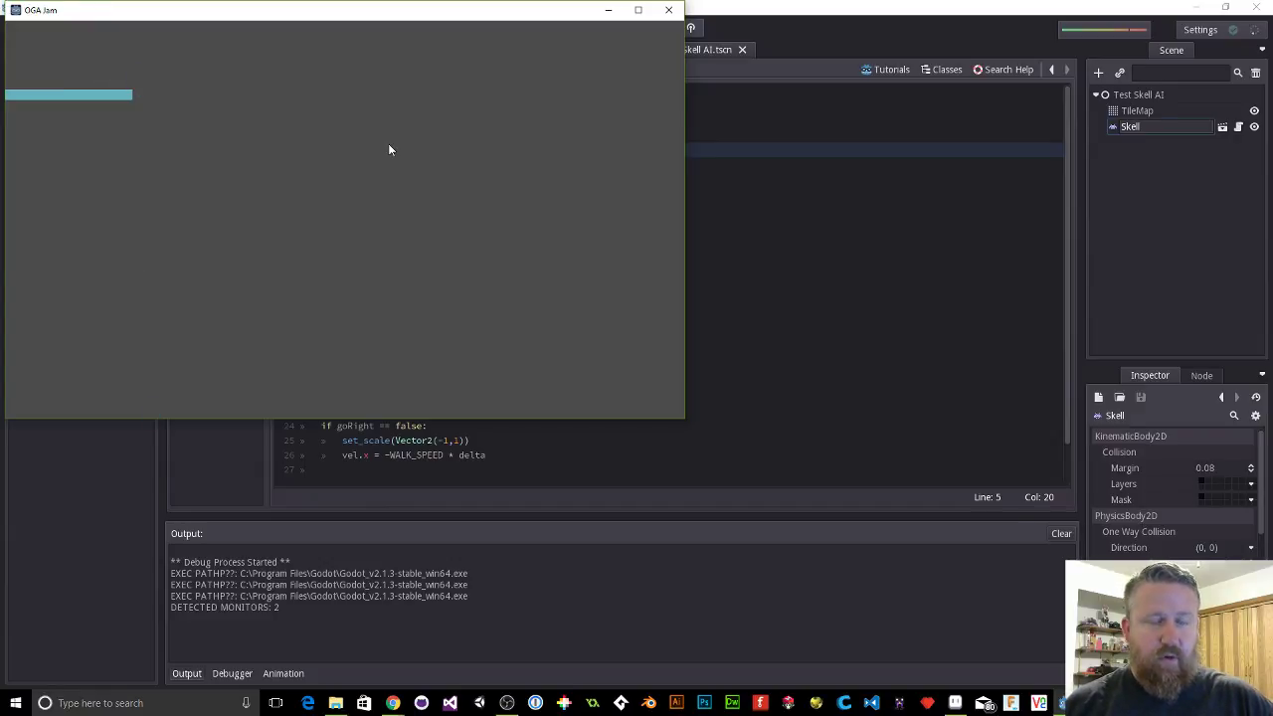
pyautogui.click(669, 13)
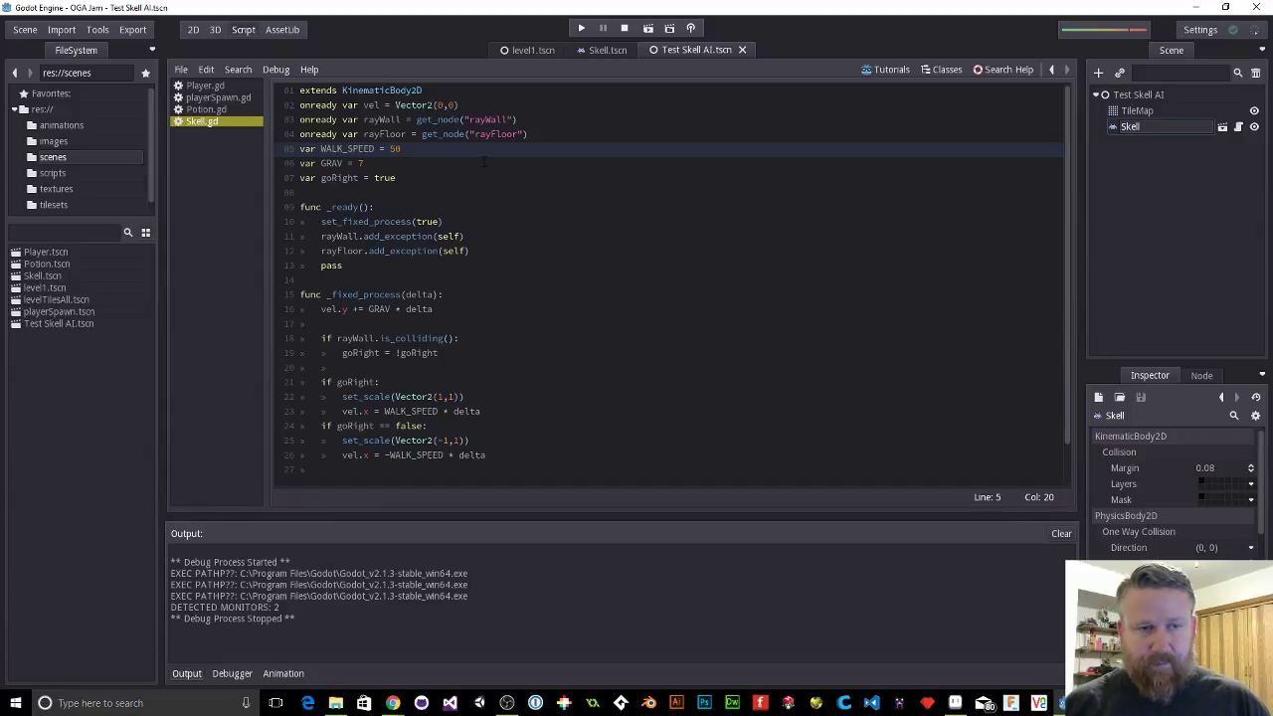
# Step: Add a RayCast2D node under the Skell root in the Skell.tscn scene
pyautogui.click(596, 50)
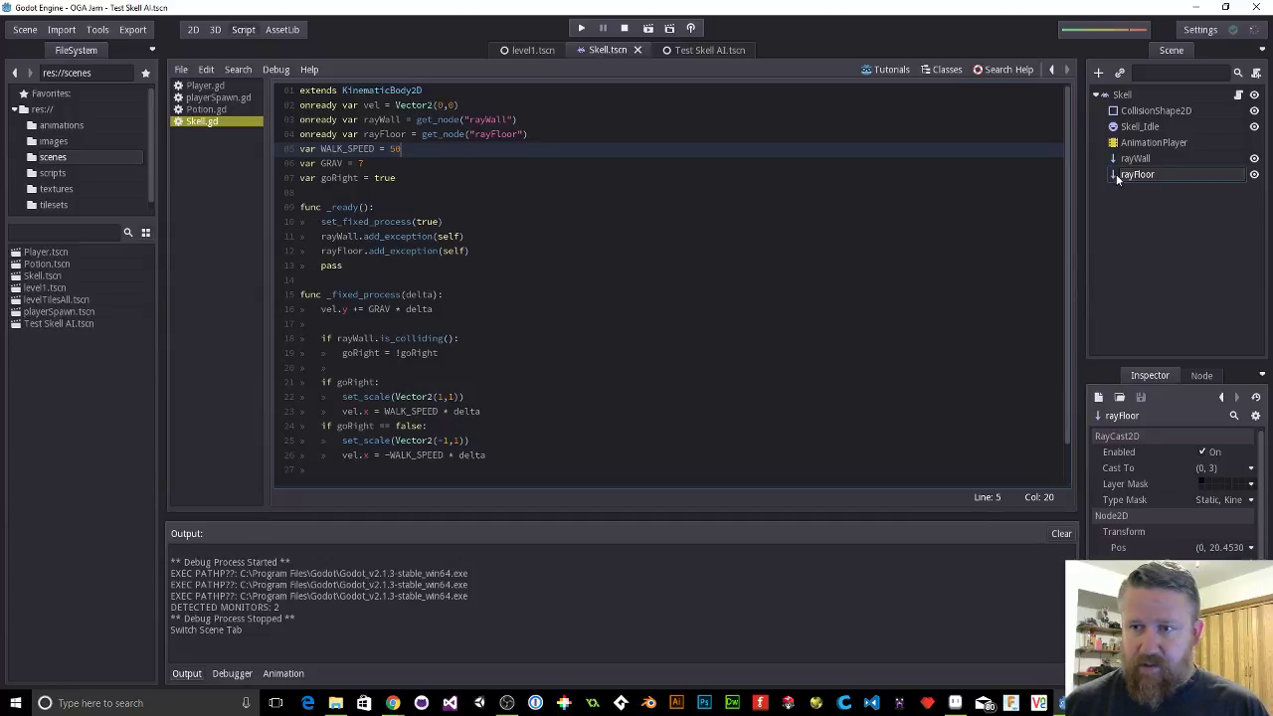
pyautogui.click(193, 30)
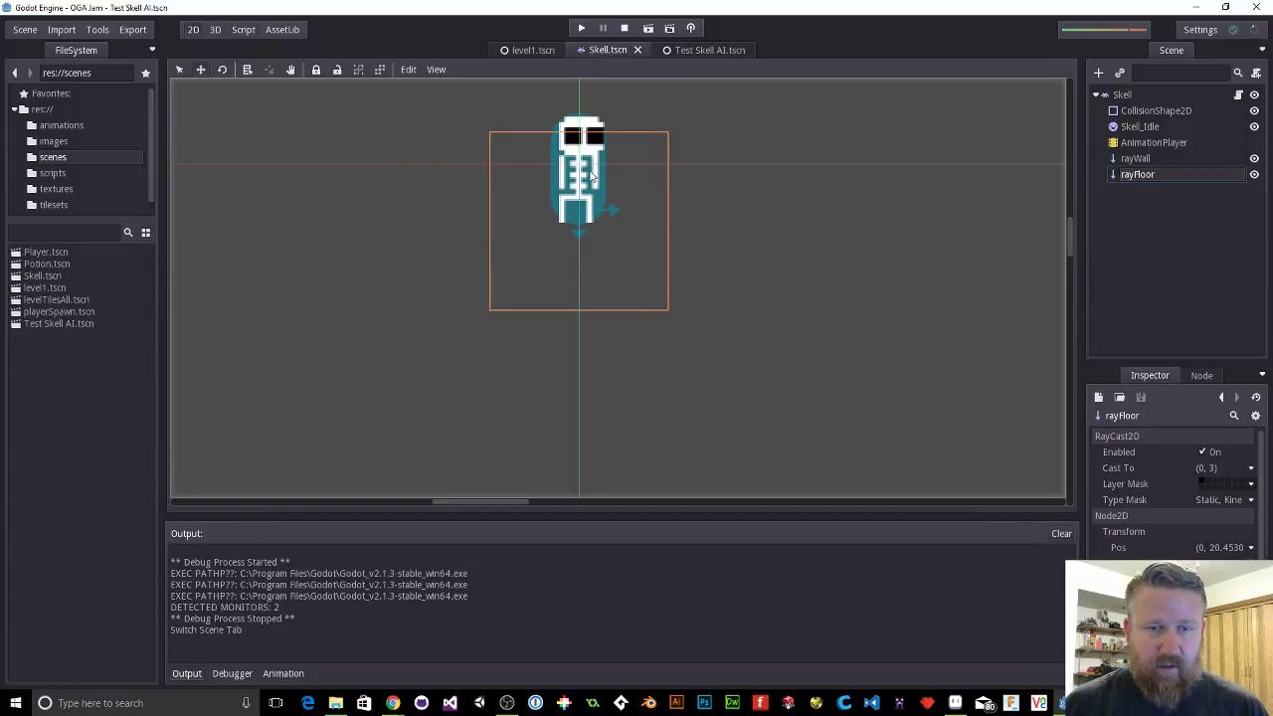
pyautogui.click(1120, 95)
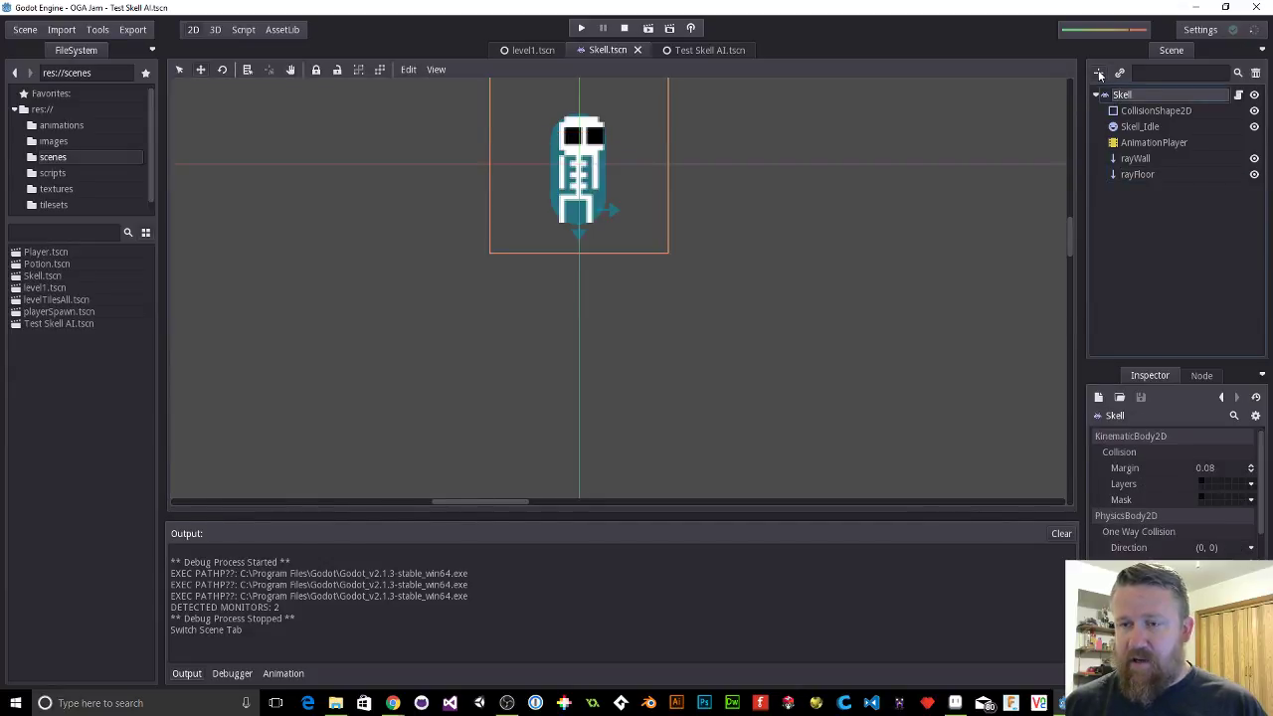
pyautogui.click(1099, 74)
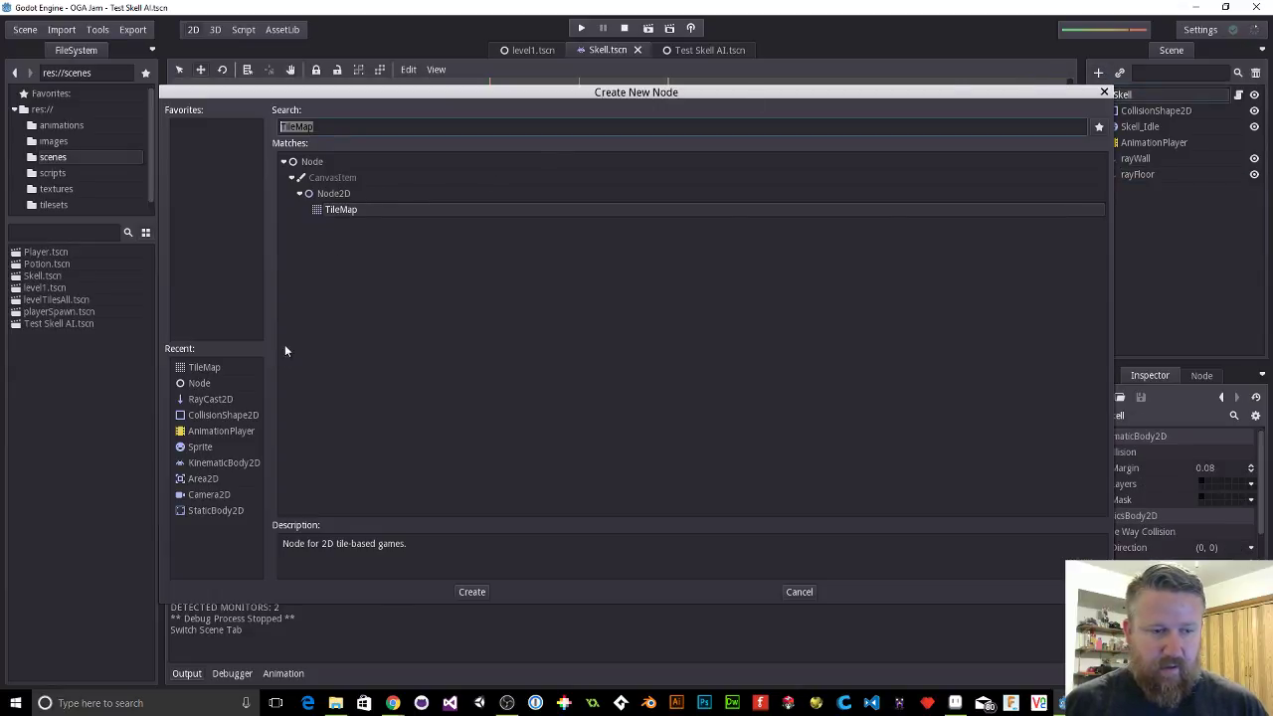
pyautogui.click(195, 402)
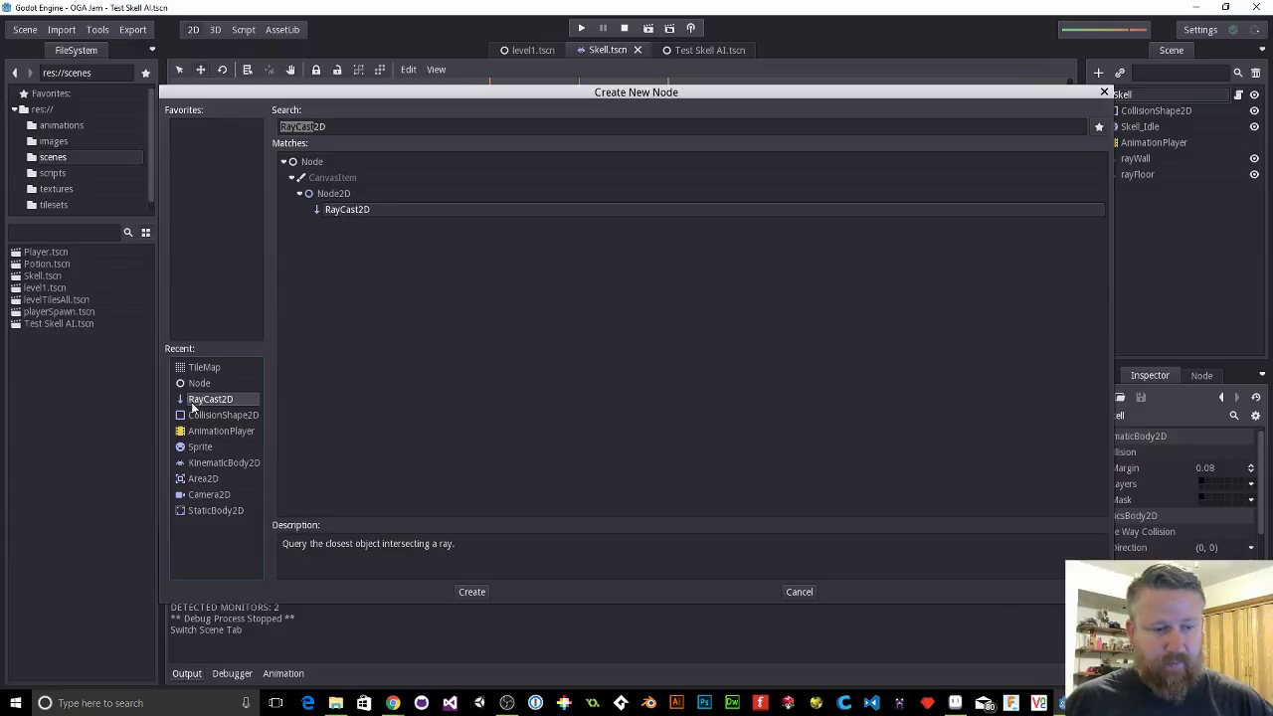
pyautogui.click(477, 593)
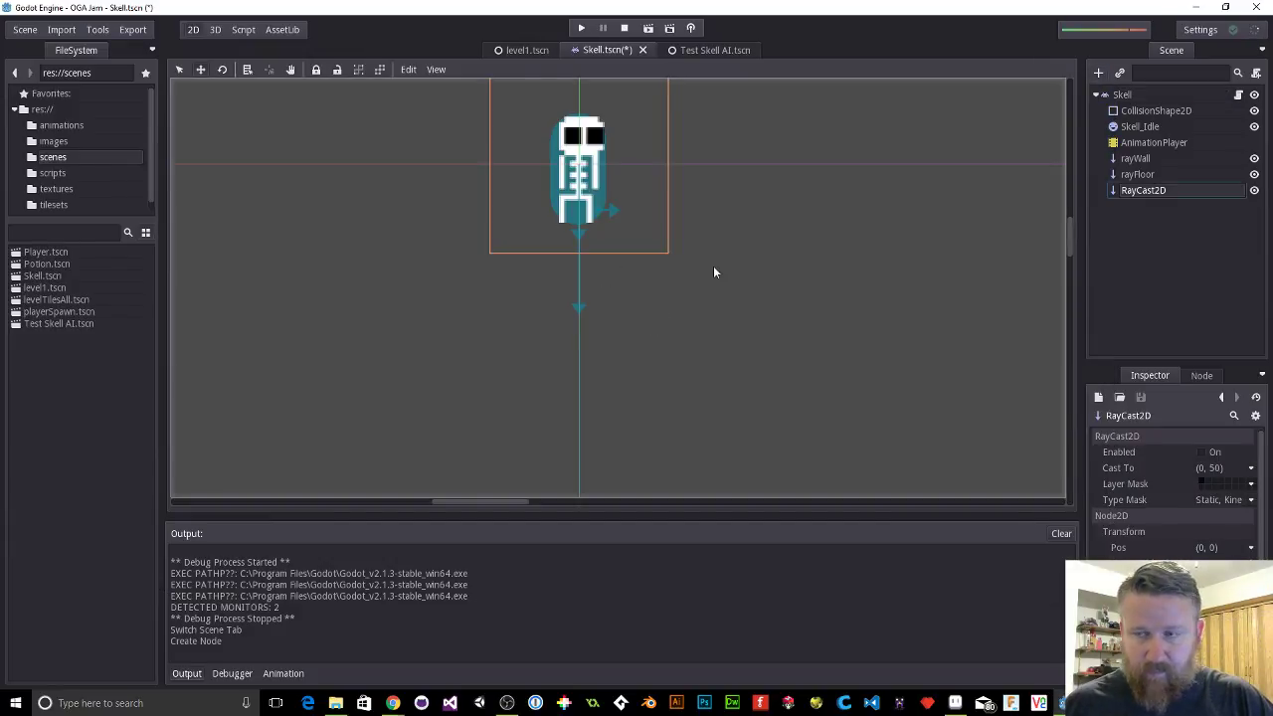
# Step: Set the new RayCast2D's Cast To vector to (10, 10)
pyautogui.click(1207, 472)
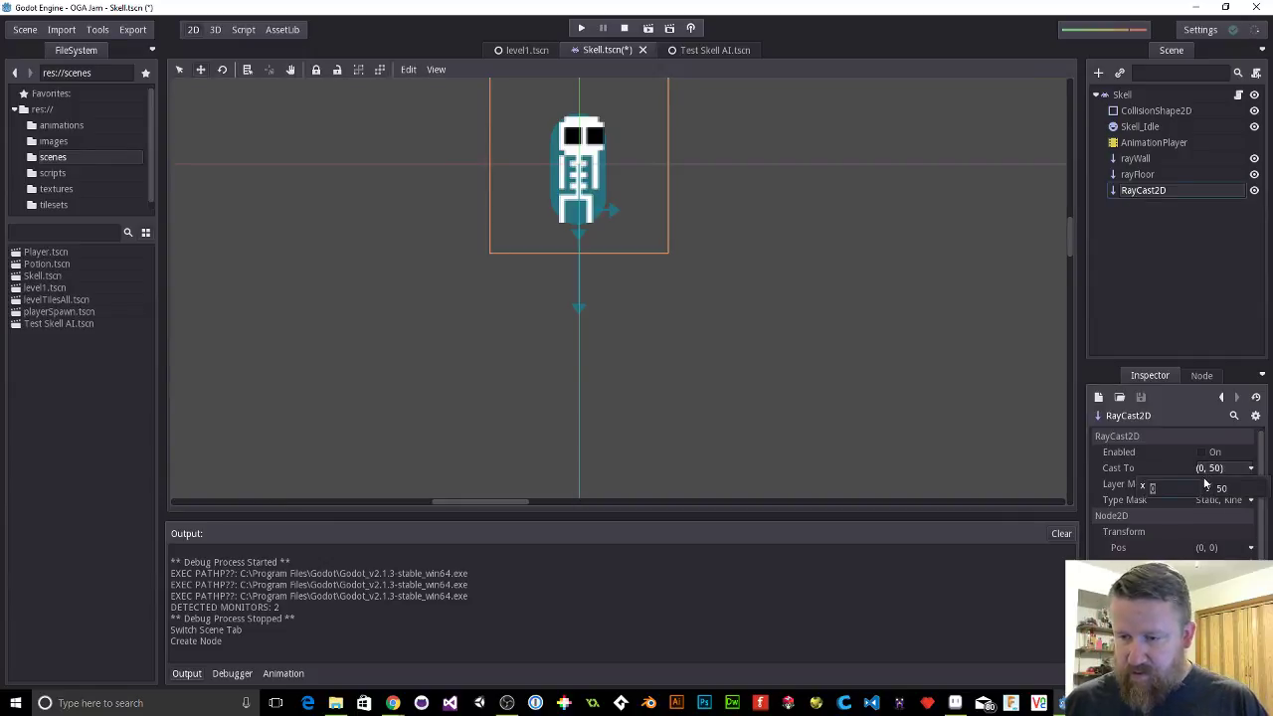
pyautogui.write('10')
pyautogui.press('Tab')
pyautogui.write('10')
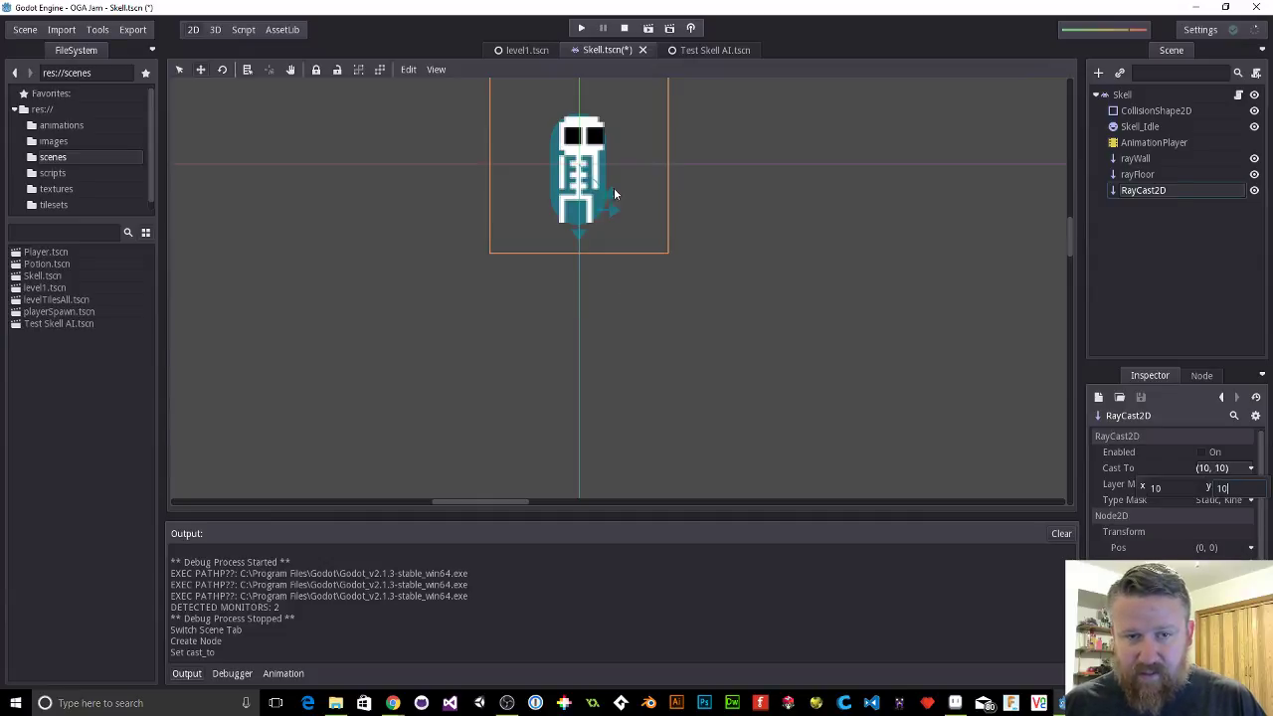
# Step: Move the diagonal ray down beside Skell's legs, at about x 1.9, with its tip just below the rayWall arrow
pyautogui.moveTo(597, 186); pyautogui.dragTo(610, 213)
pyautogui.moveTo(609, 213)
pyautogui.mouseDown()
pyautogui.moveTo(578, 211)
pyautogui.moveTo(600, 209)
pyautogui.mouseUp()
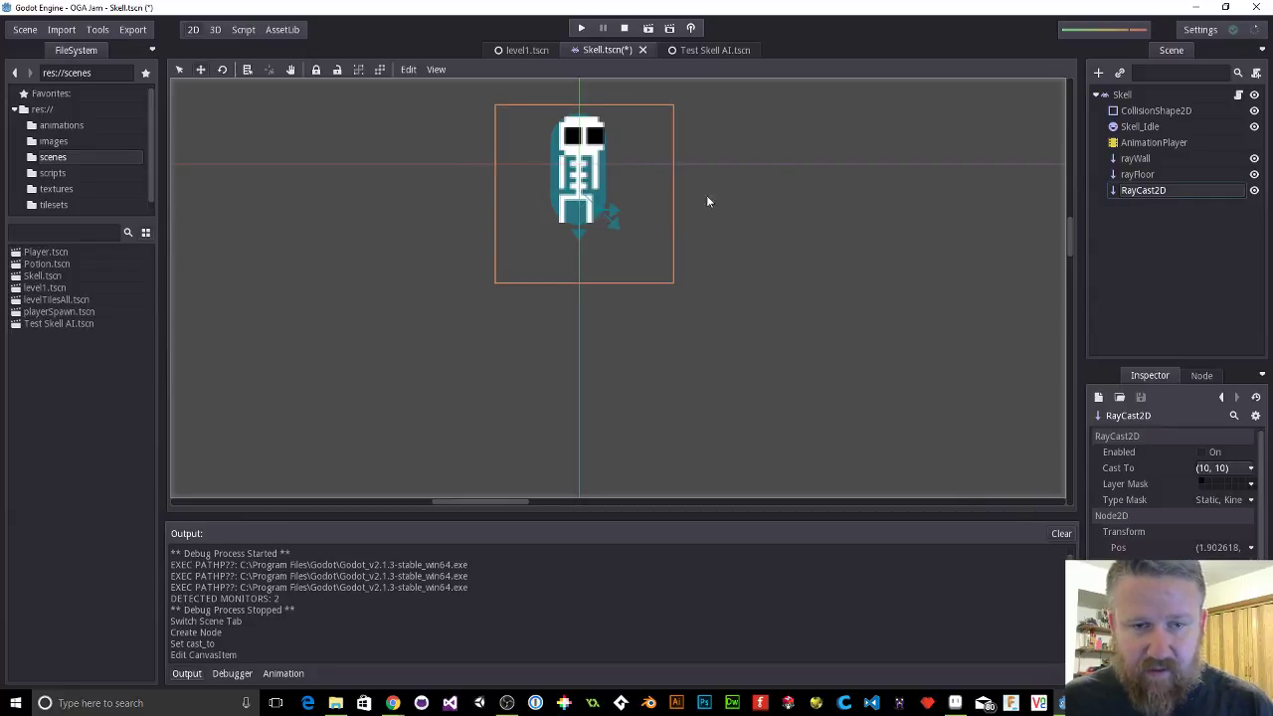
pyautogui.scroll(3, 769, 161)
pyautogui.moveTo(744, 161); pyautogui.dragTo(787, 396)
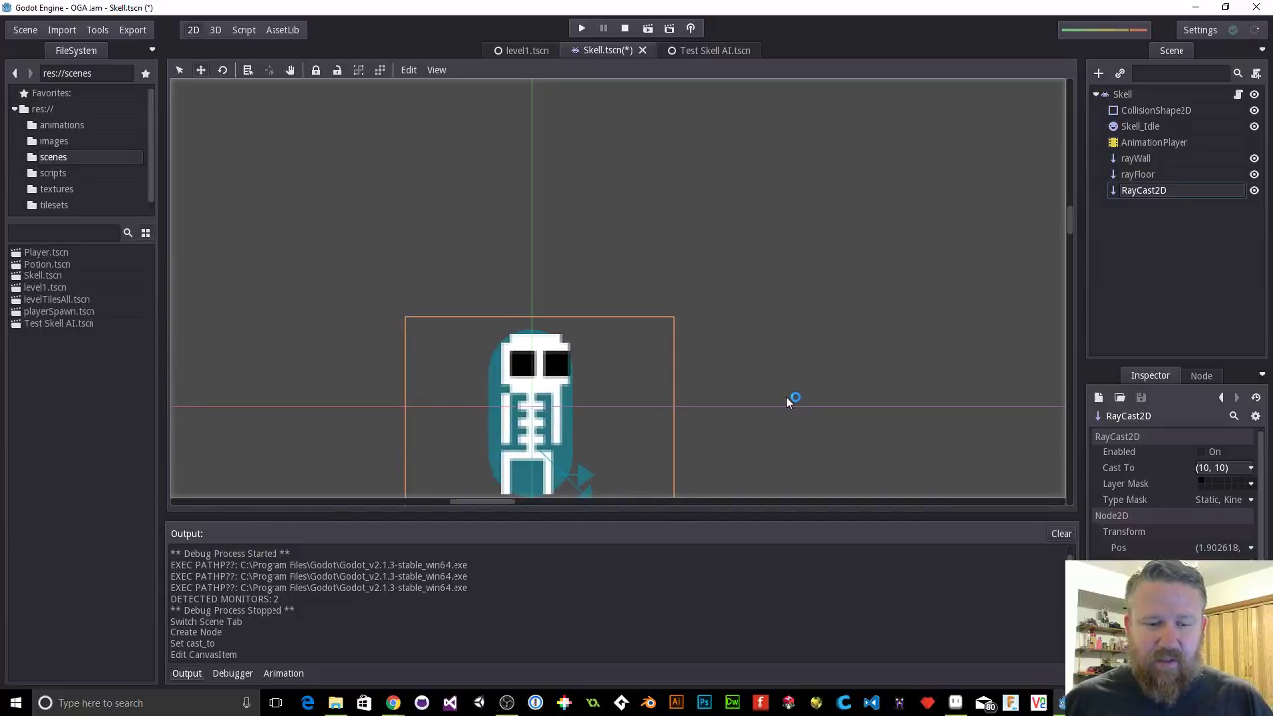
pyautogui.moveTo(577, 485); pyautogui.dragTo(578, 492)
pyautogui.scroll(-3, 773, 397)
pyautogui.moveTo(773, 396); pyautogui.dragTo(757, 242)
# Step: Rename the new RayCast2D node to rayForward and check its placement beside Skell's feet
pyautogui.doubleClick(1153, 190)
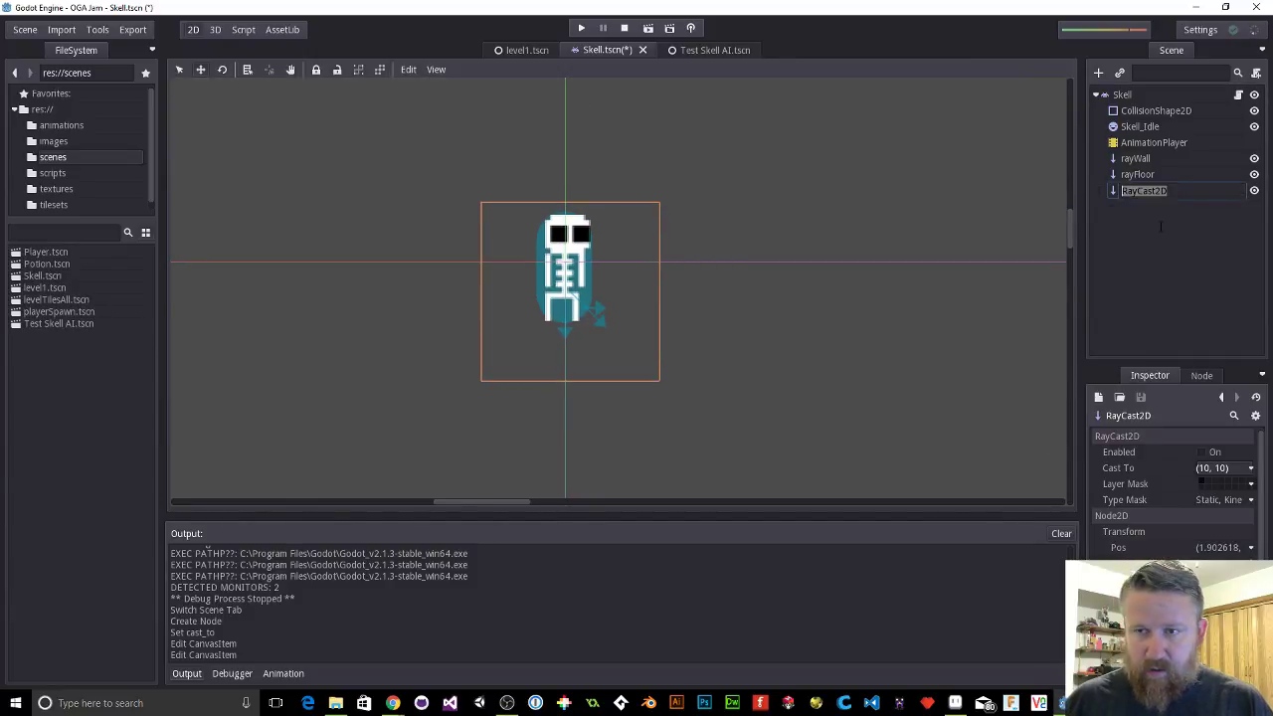
pyautogui.write('ray')
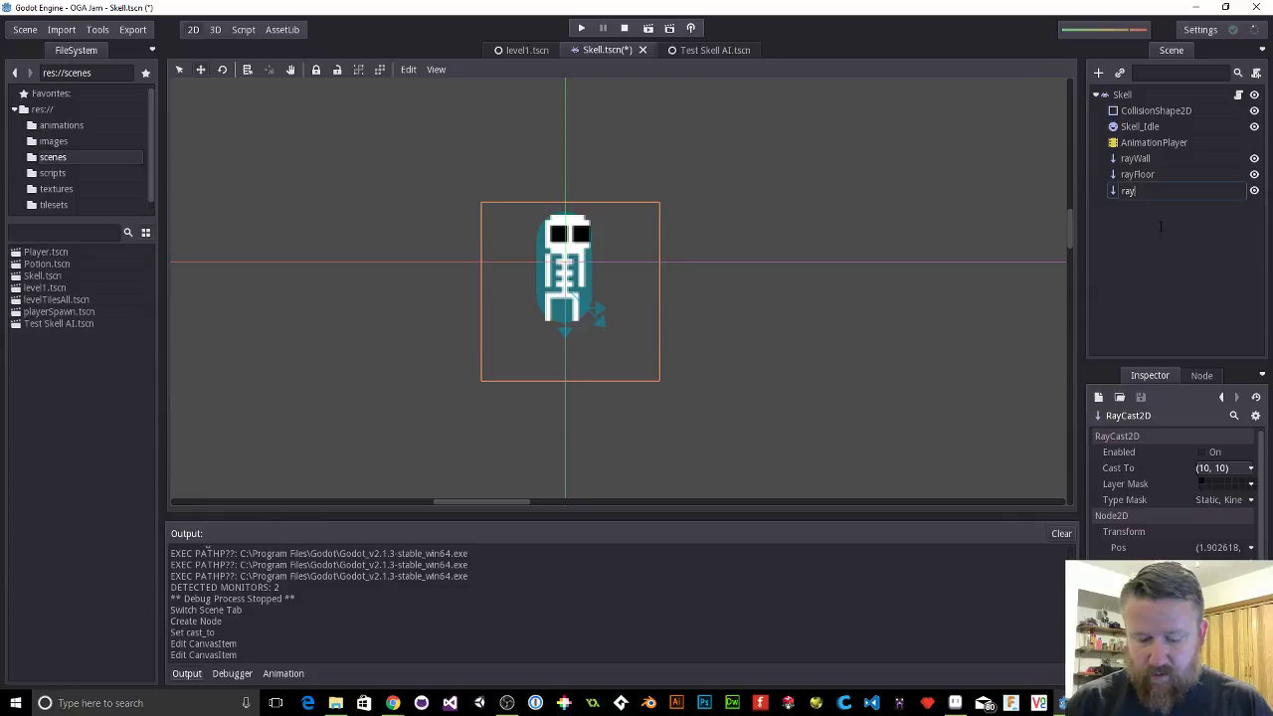
pyautogui.write('F')
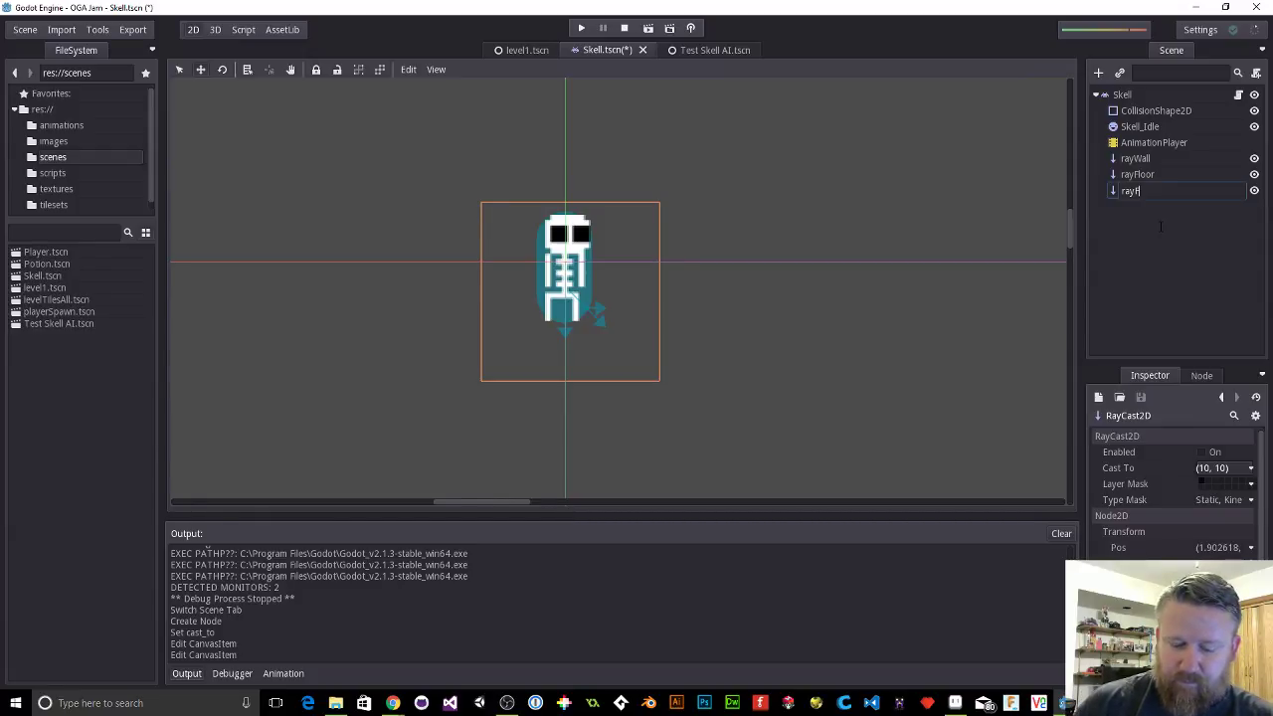
pyautogui.write('orward')
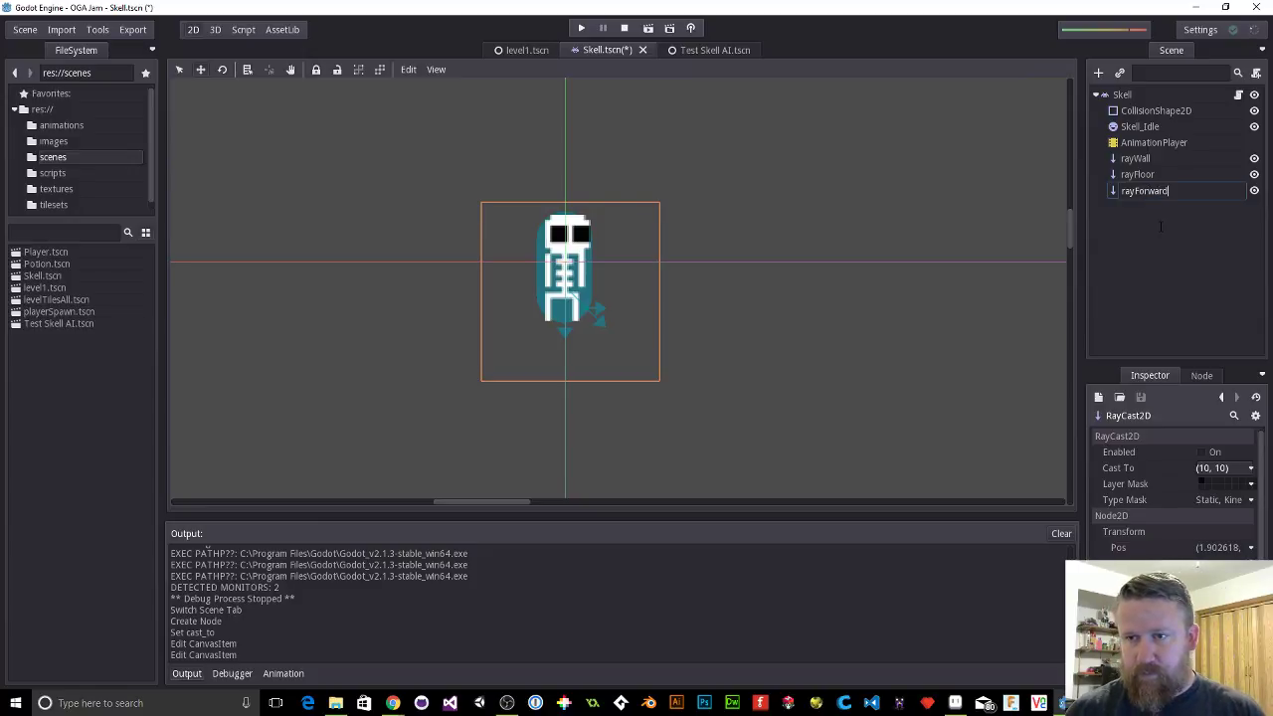
pyautogui.press('Return')
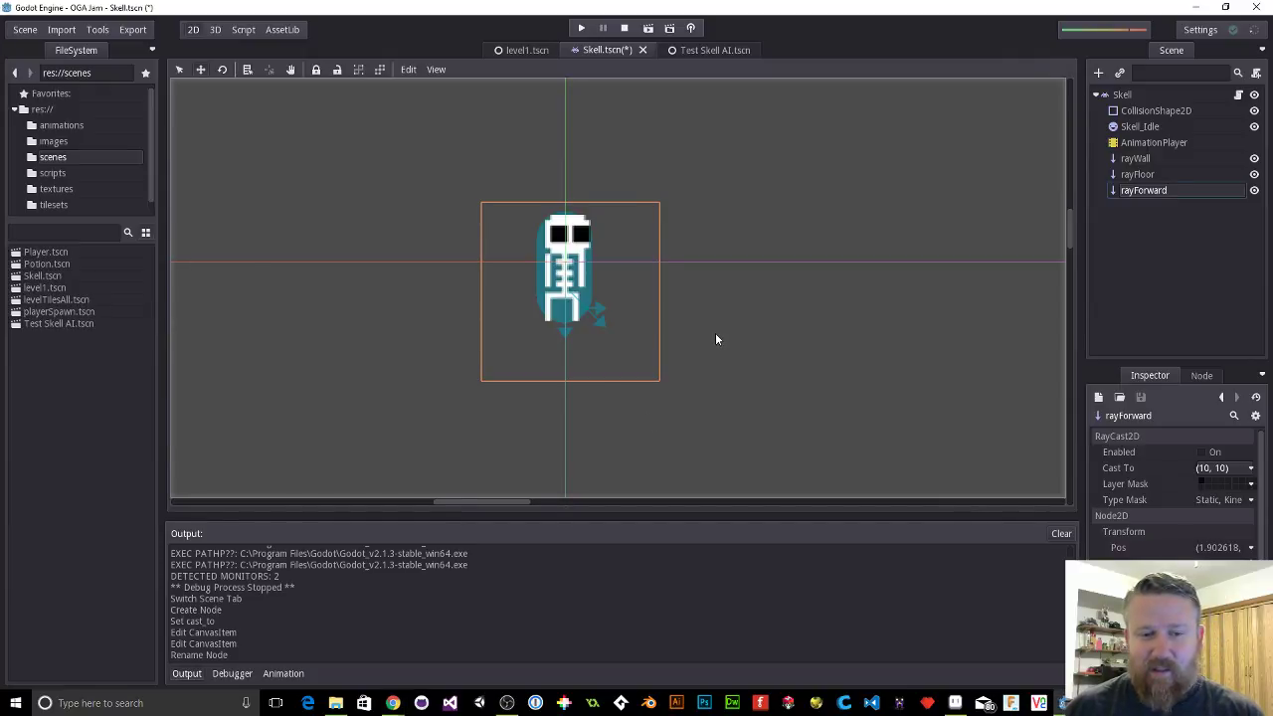
pyautogui.scroll(6, 715, 338)
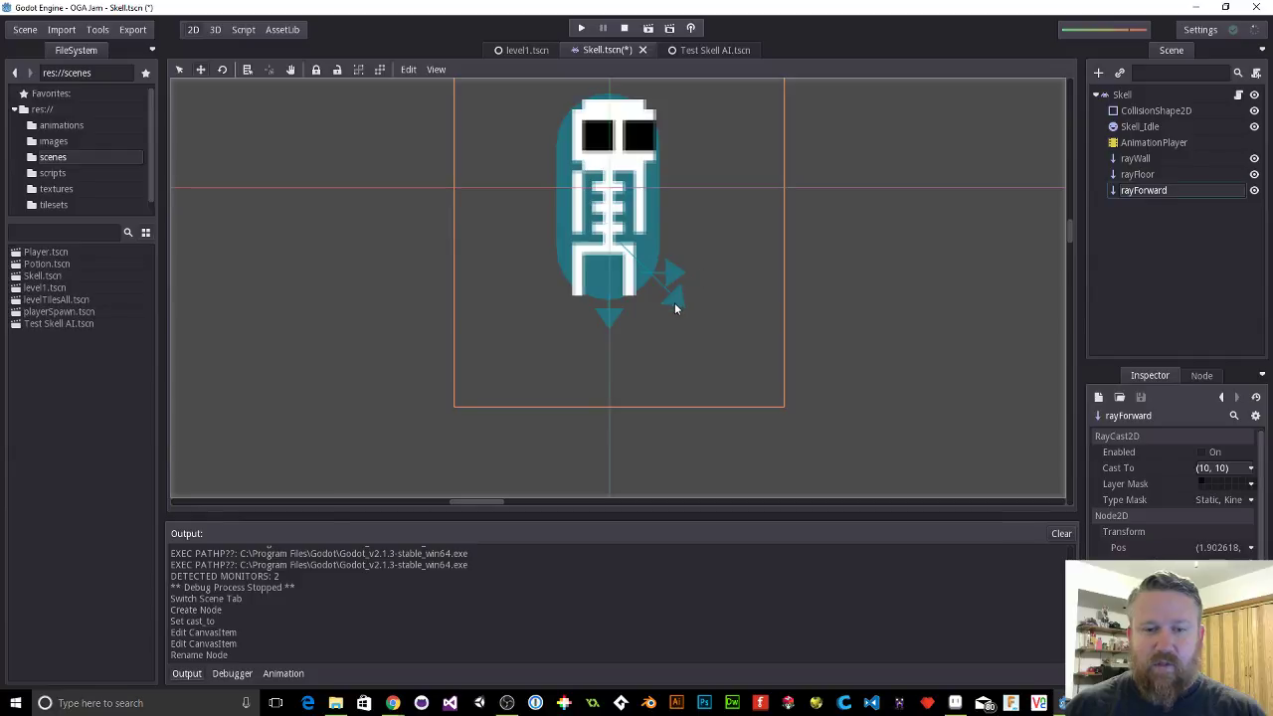
pyautogui.click(674, 303)
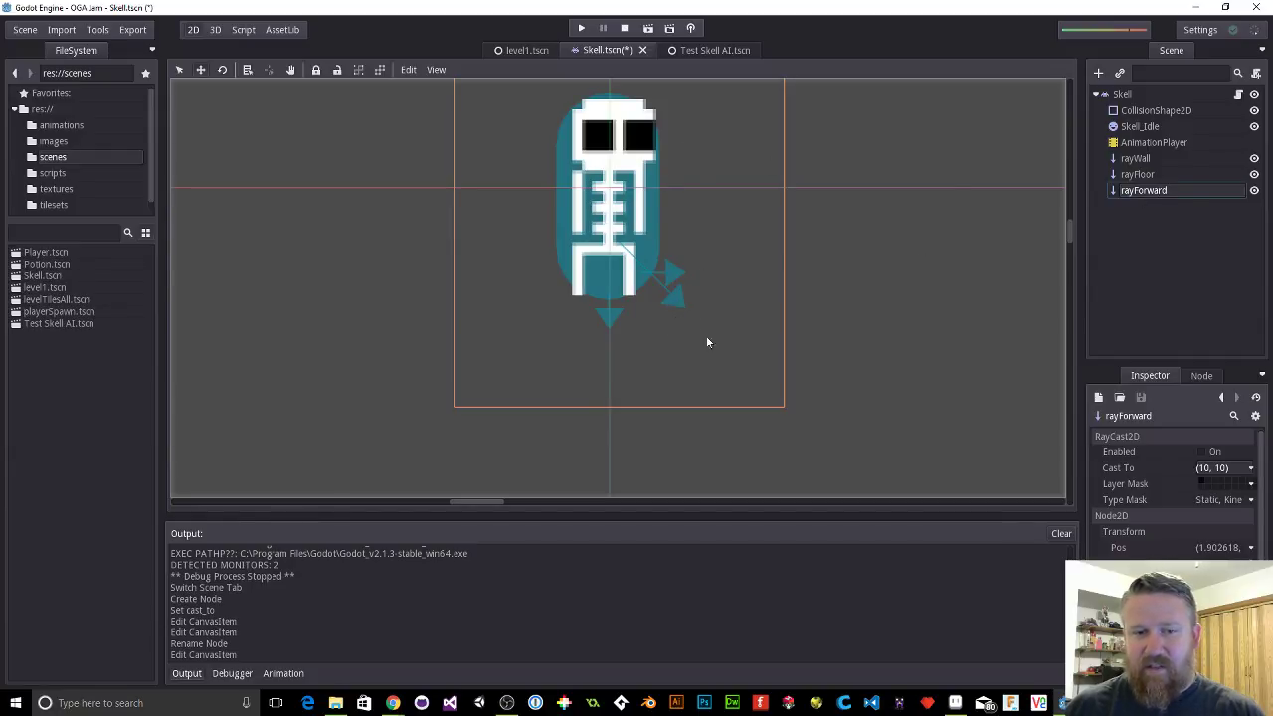
# Step: In Skell.gd, declare onready var rayForward = get_node("rayForward") below the rayFloor declaration, save, and add a blank line after it
pyautogui.press('F3')
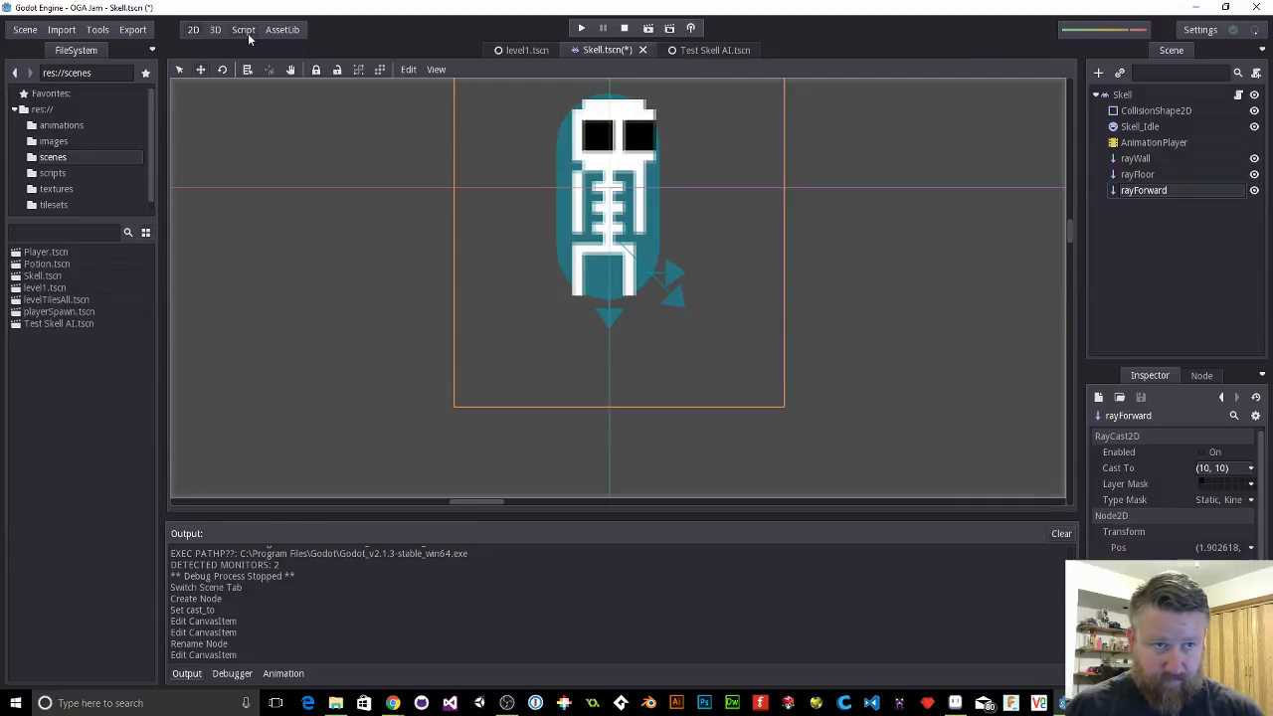
pyautogui.click(537, 139)
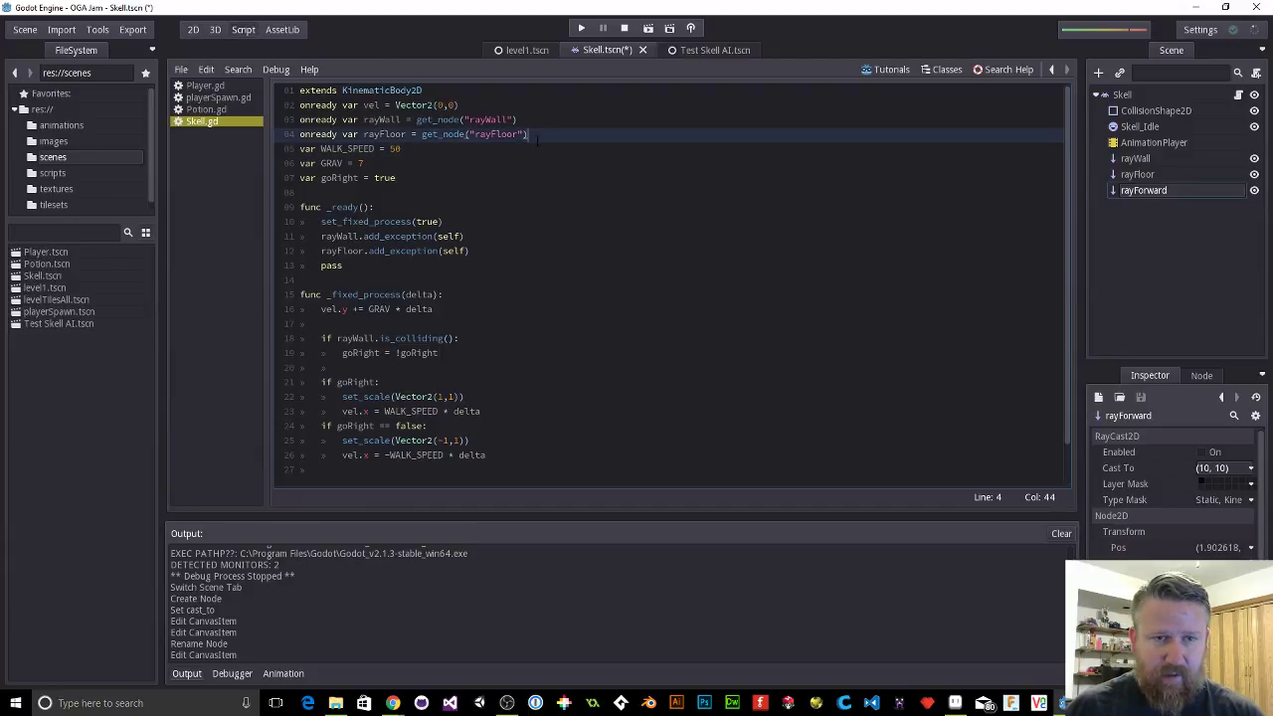
pyautogui.press('Return')
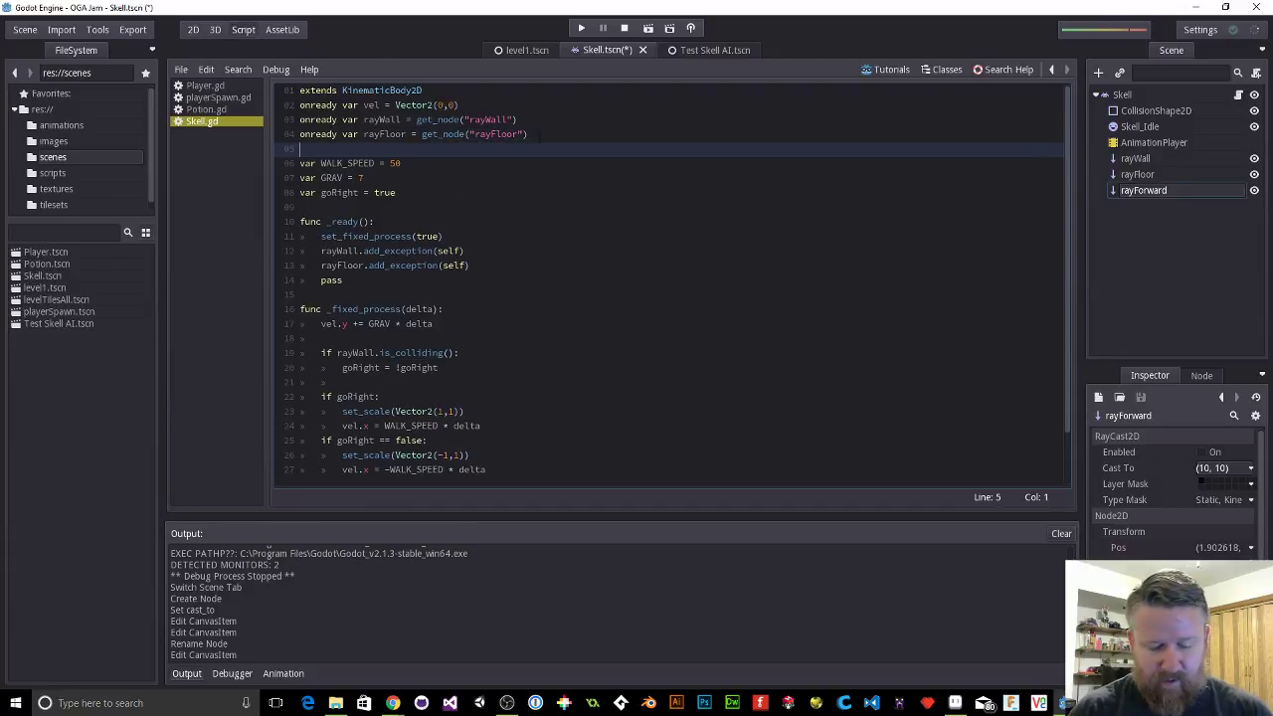
pyautogui.write('onread')
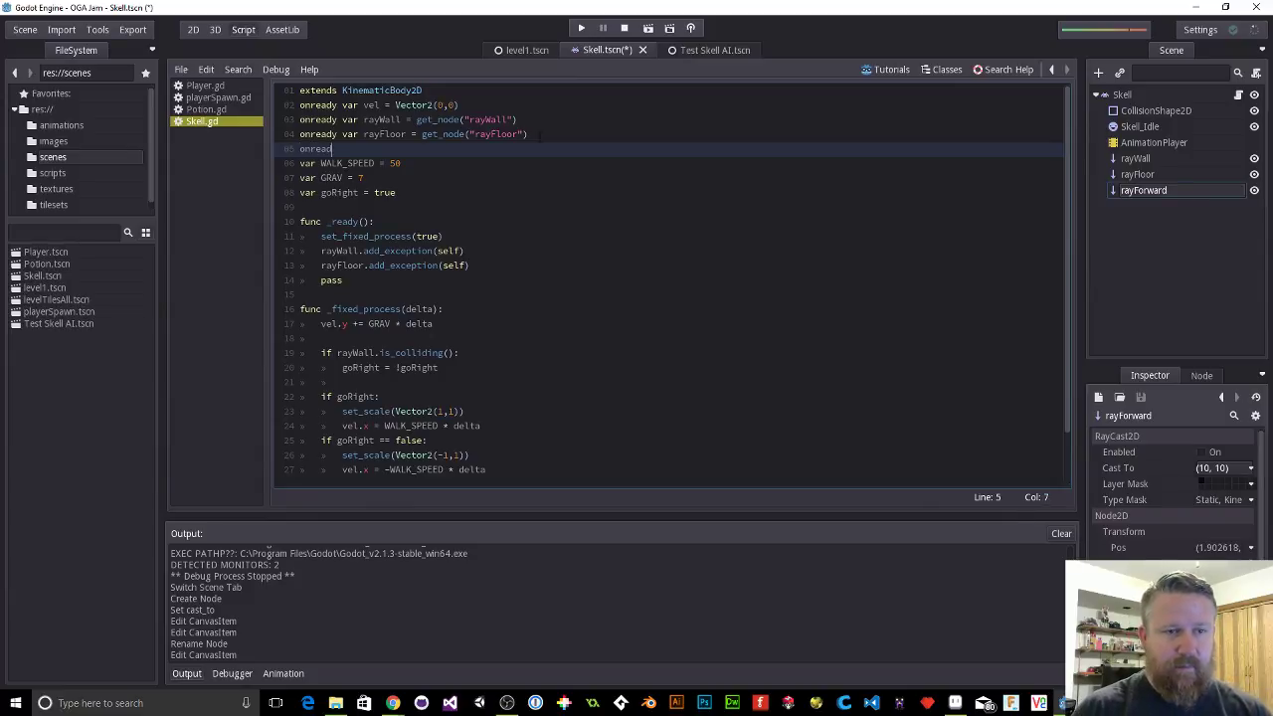
pyautogui.write('y var ra')
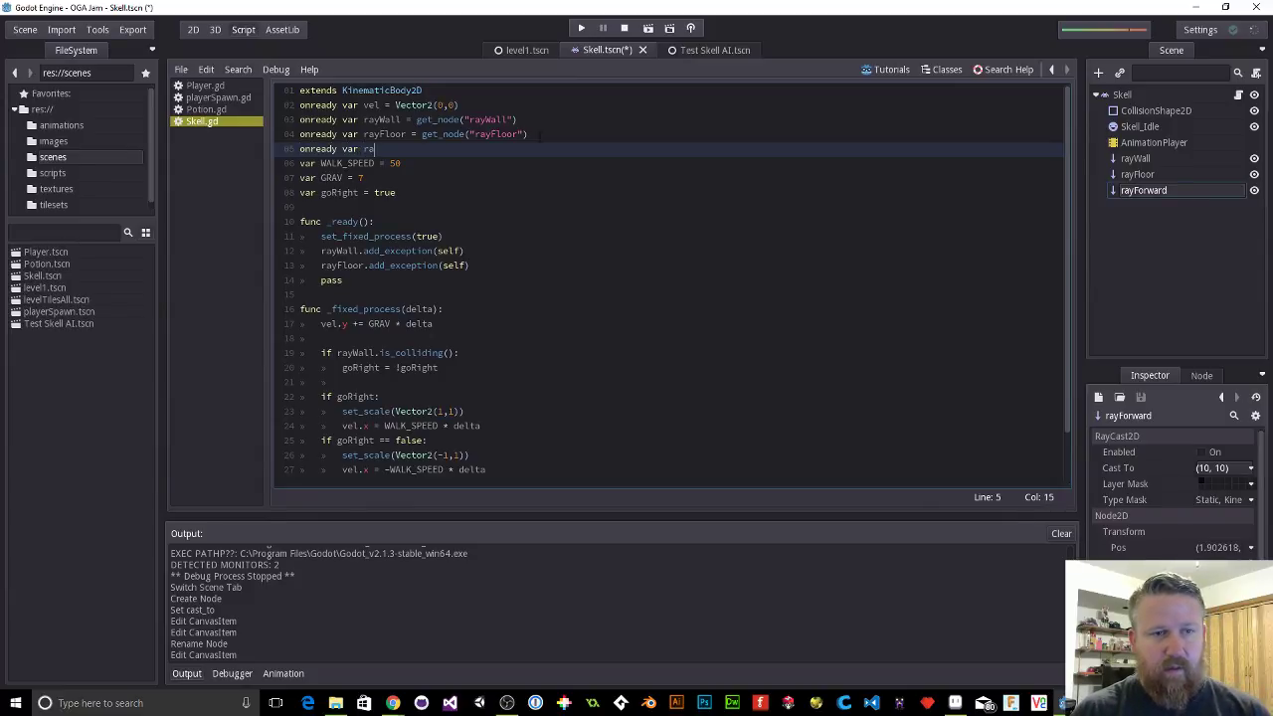
pyautogui.write('y')
pyautogui.write('Forw')
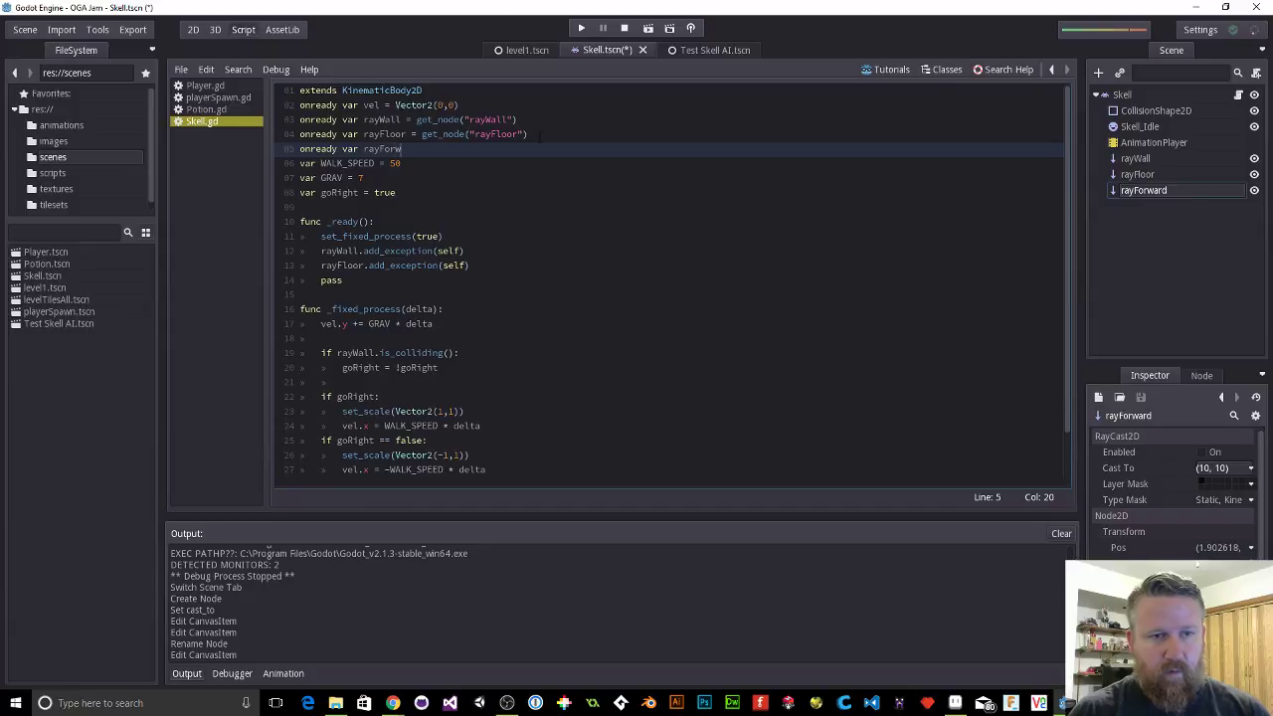
pyautogui.write('ard = ge')
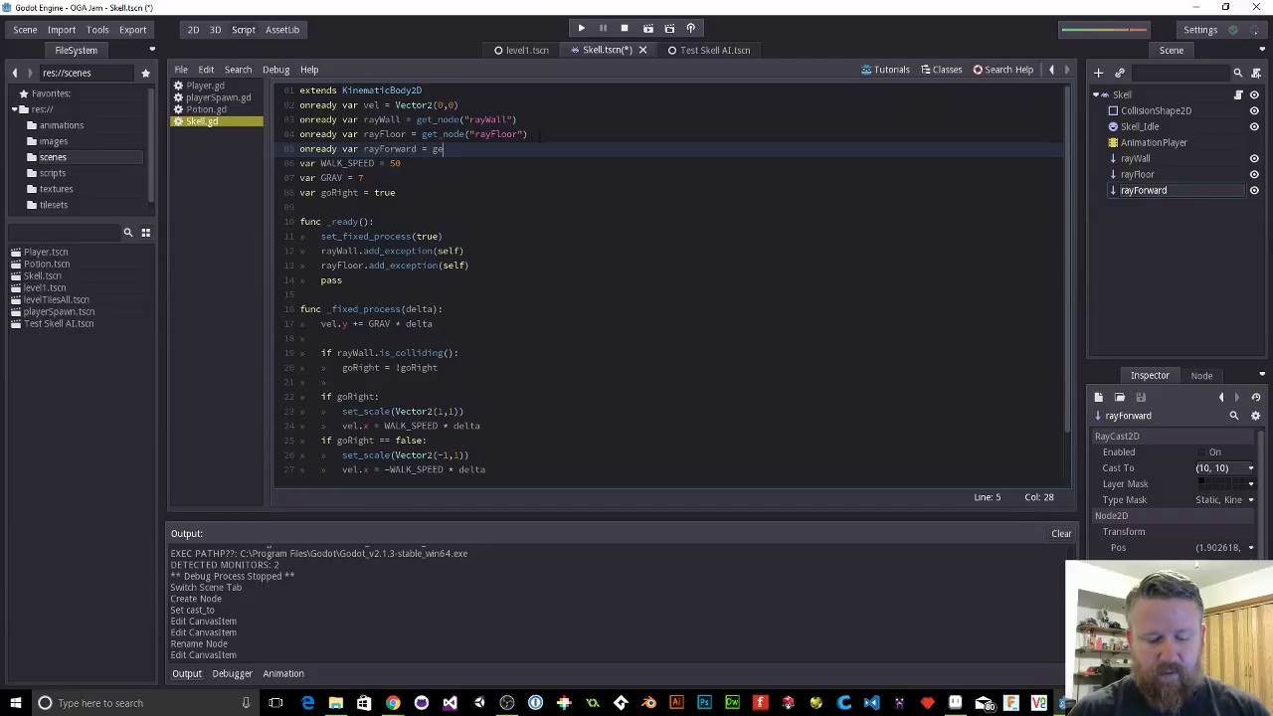
pyautogui.write('t_node')
pyautogui.press('Return')
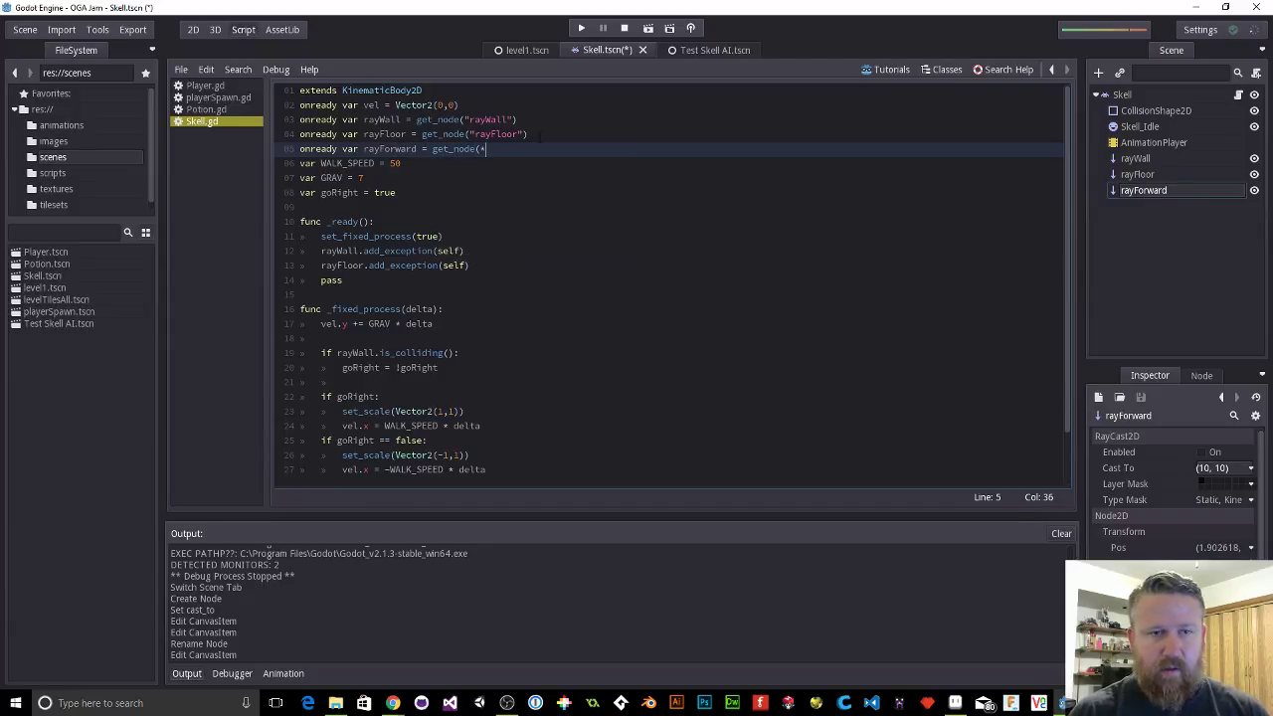
pyautogui.write('":')
pyautogui.press('BackSpace')
pyautogui.write('ray')
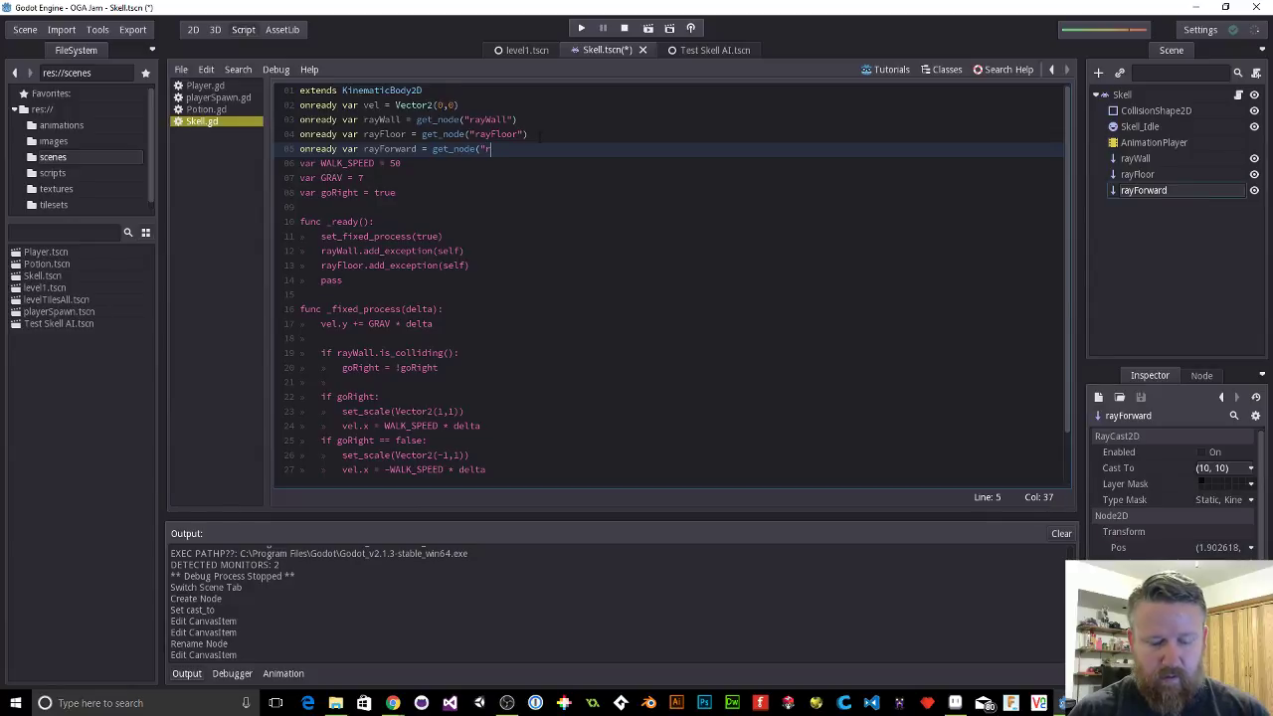
pyautogui.write('Forwar')
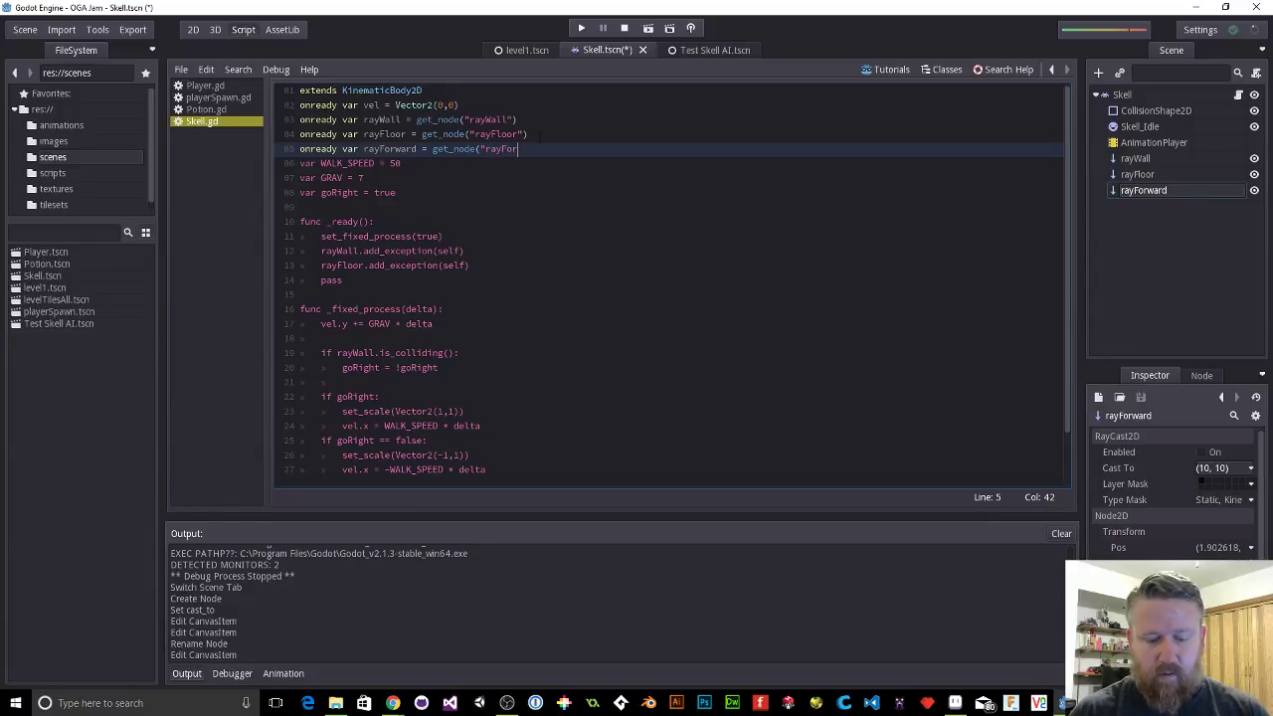
pyautogui.write('d")')
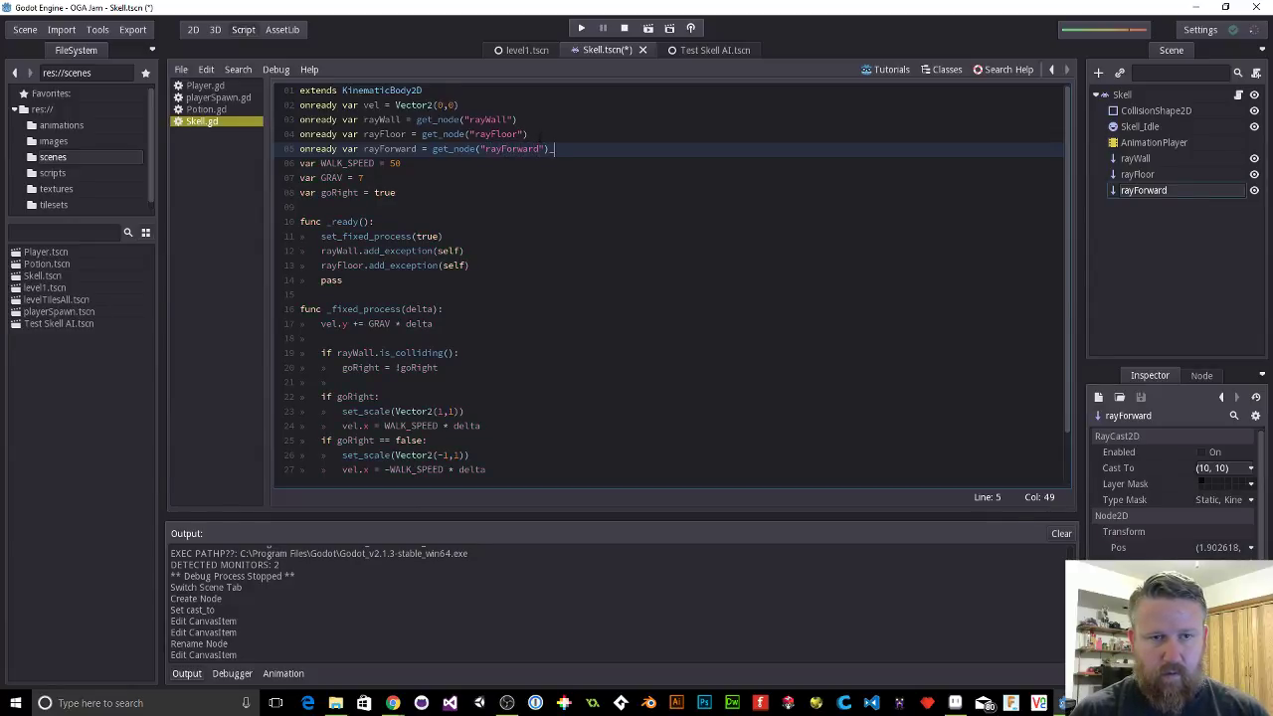
pyautogui.hotkey('ctrl', 's')
pyautogui.scroll(-1, 641, 181)
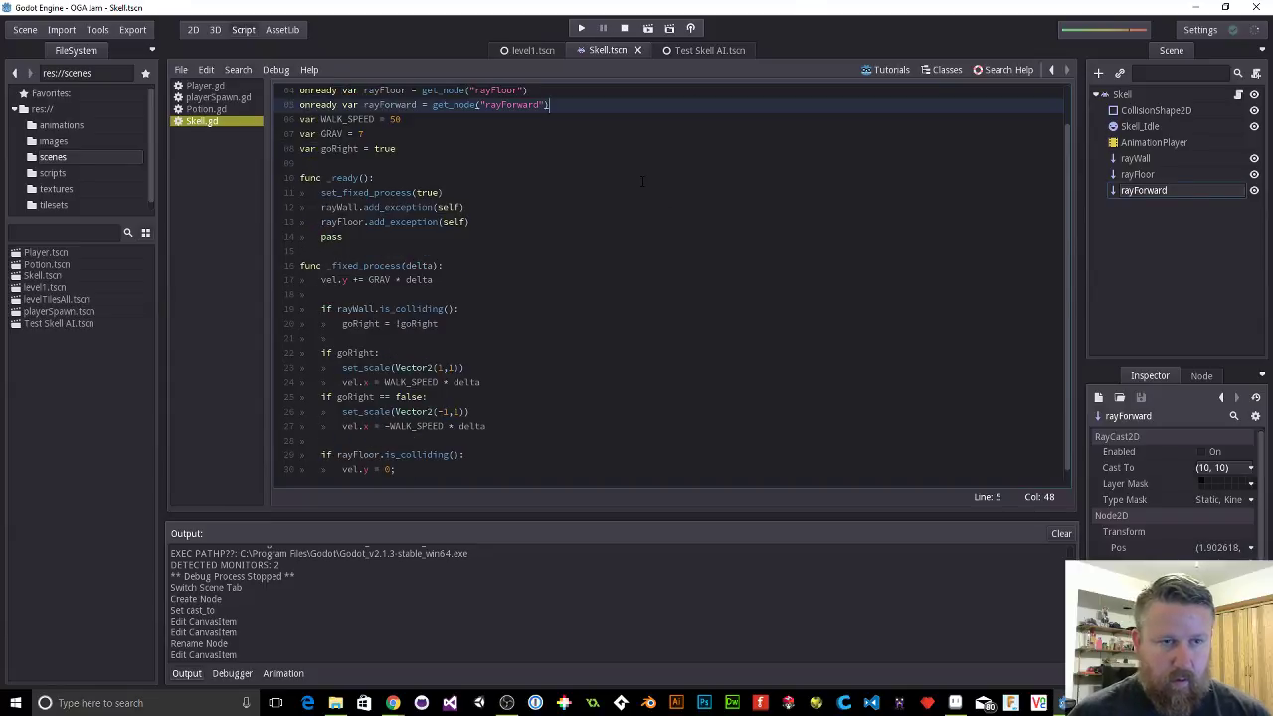
pyautogui.press('Return')
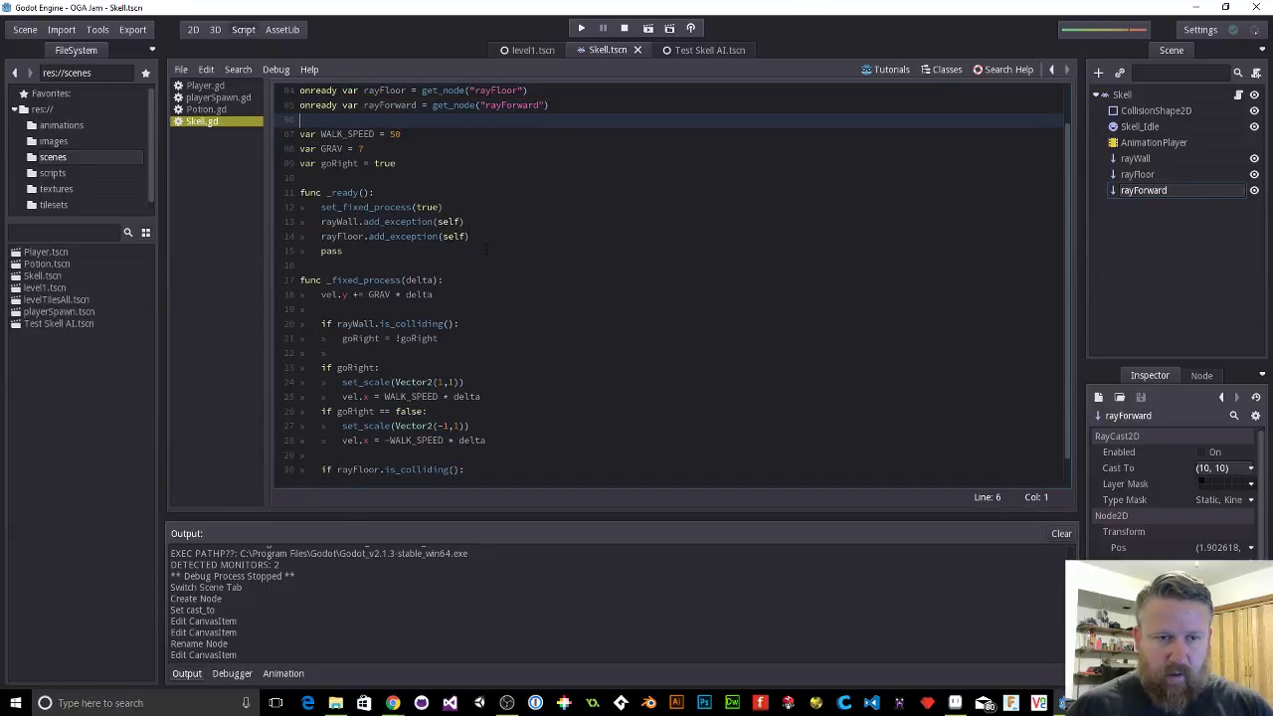
# Step: Add rayForward.add_exception(self) below the rayFloor exception in _ready and enable the rayForward RayCast2D node
pyautogui.click(487, 237)
pyautogui.press('Return')
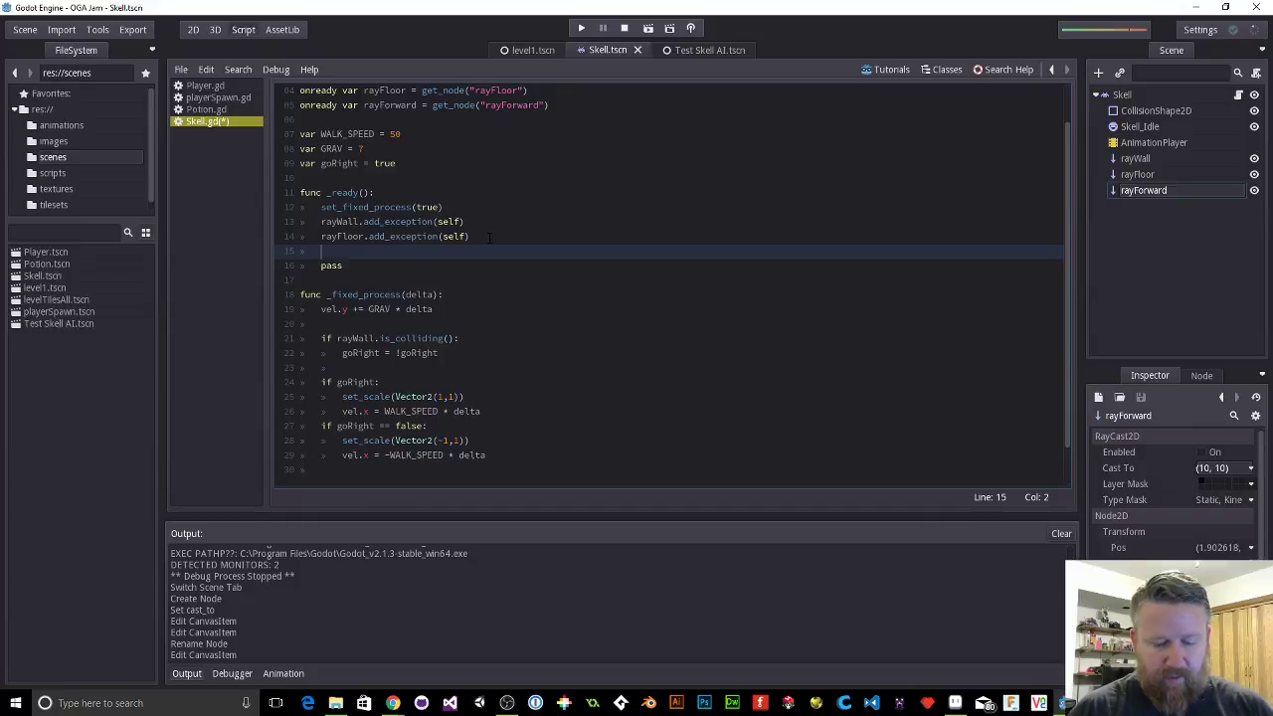
pyautogui.write('ra')
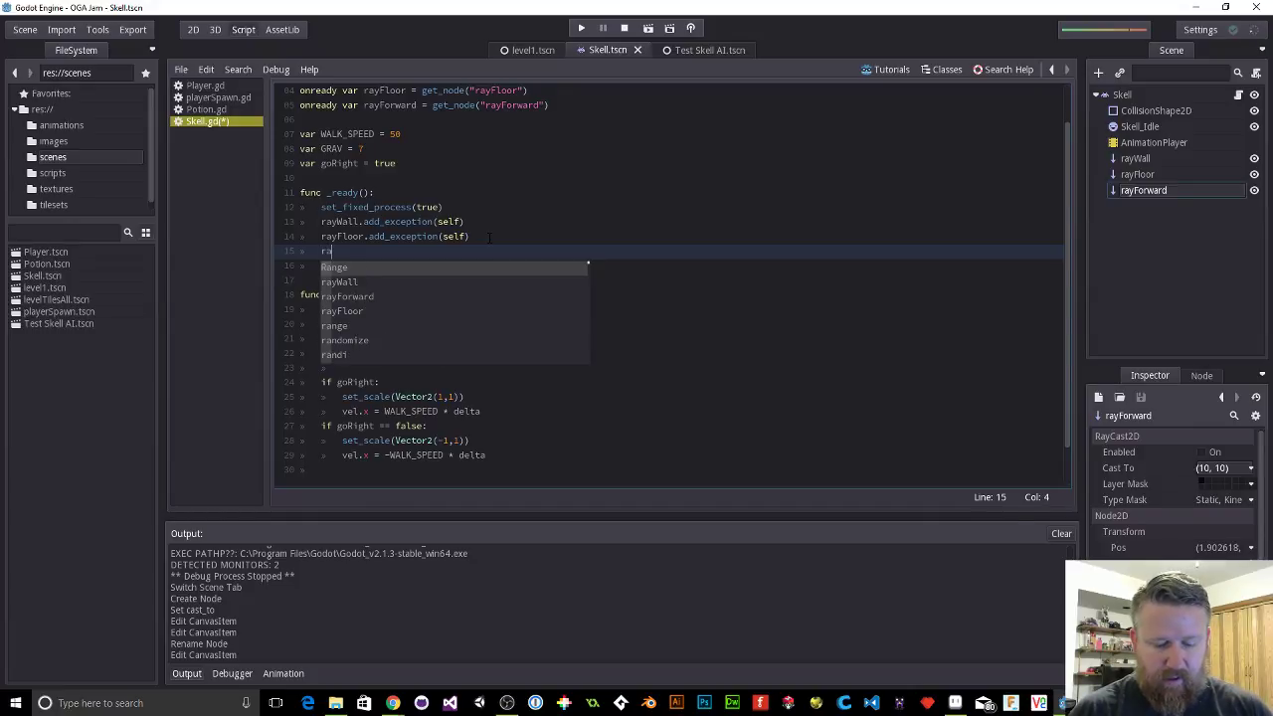
pyautogui.write('yForwa')
pyautogui.press('Return')
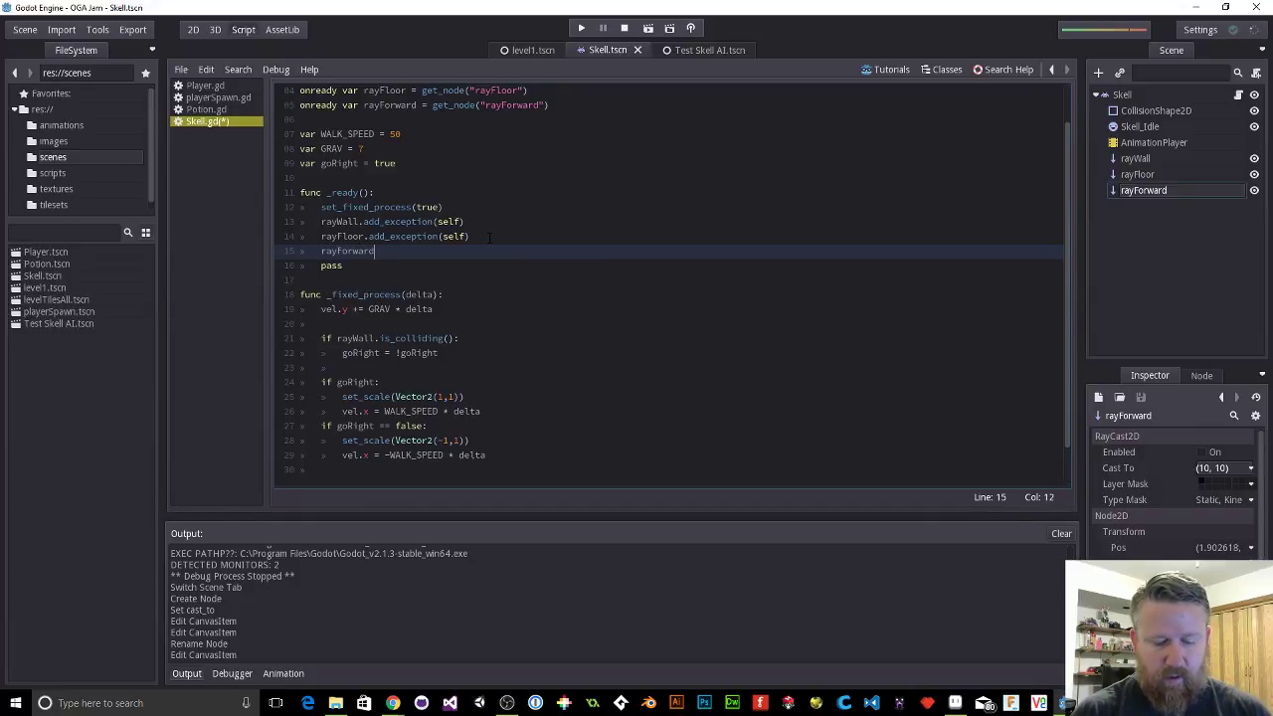
pyautogui.write('.add')
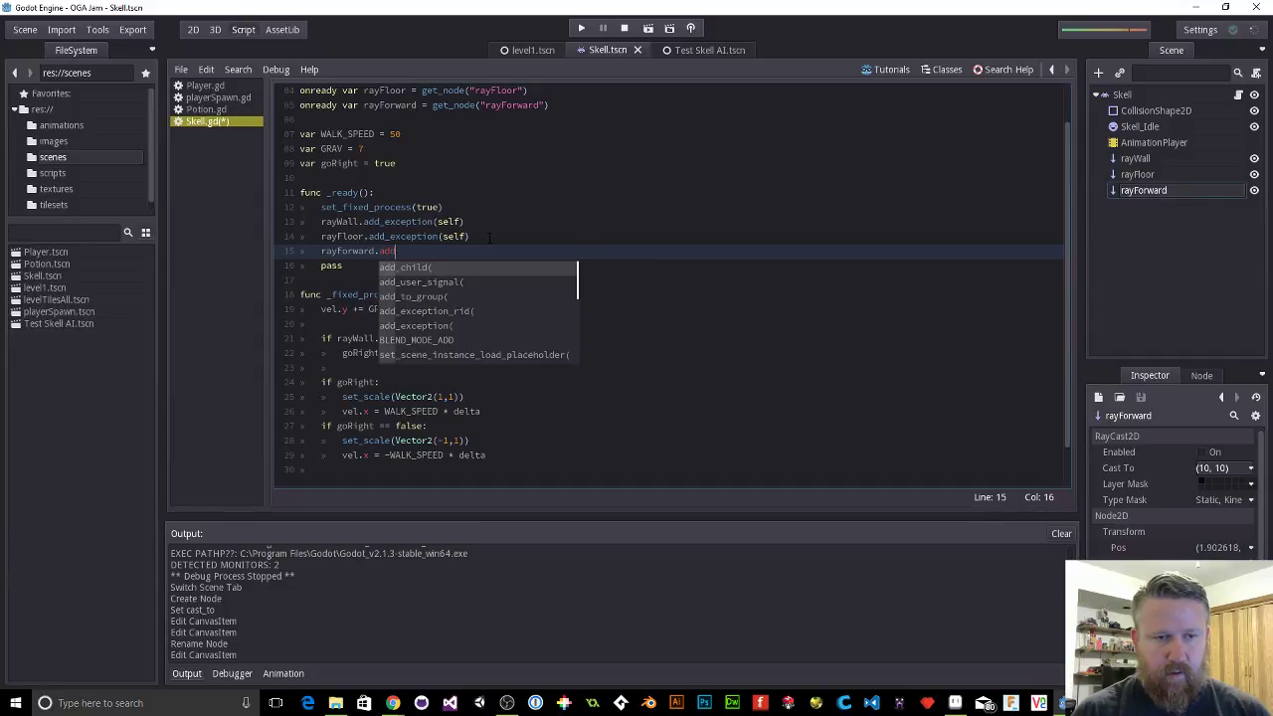
pyautogui.write('_exc')
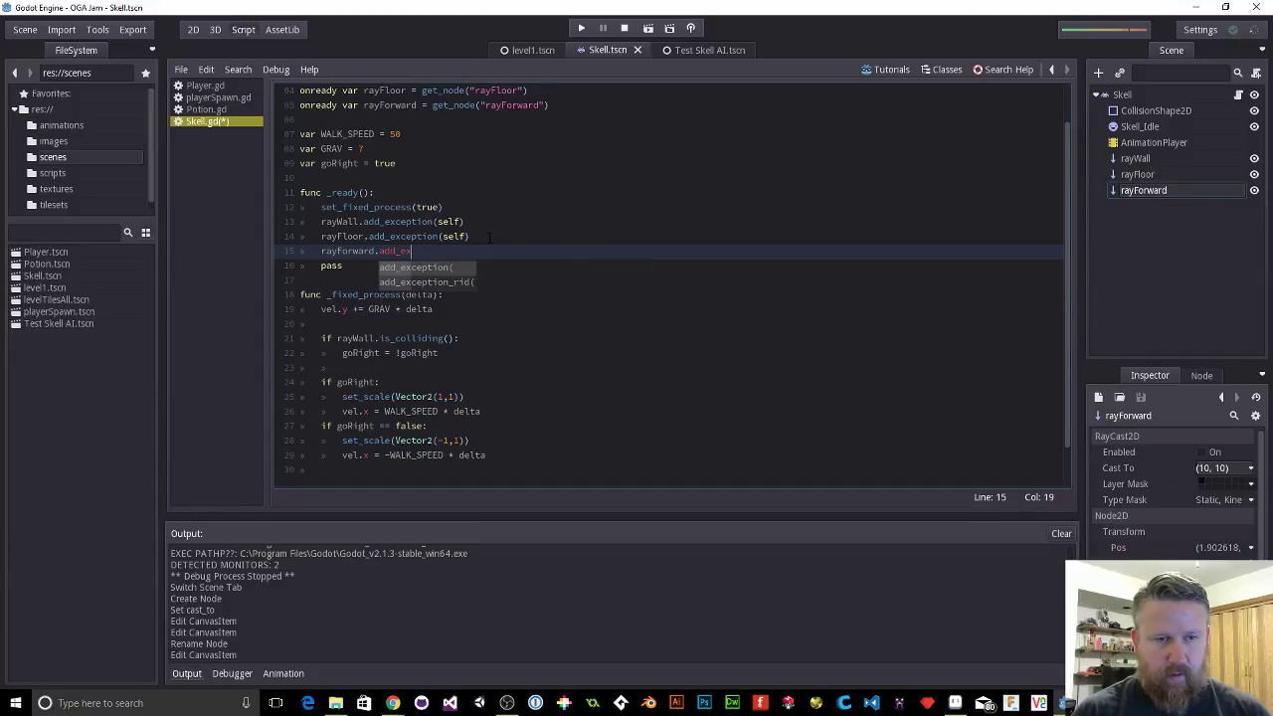
pyautogui.press('Return')
pyautogui.write('self)')
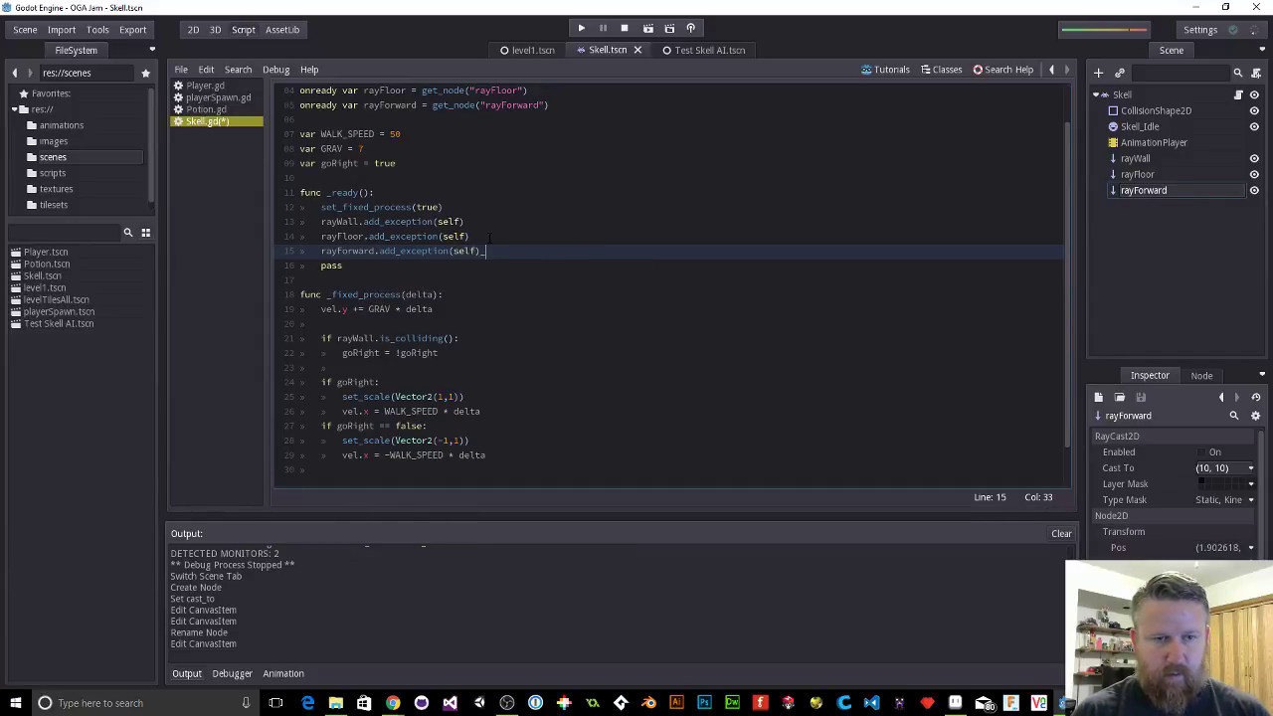
pyautogui.click(1116, 193)
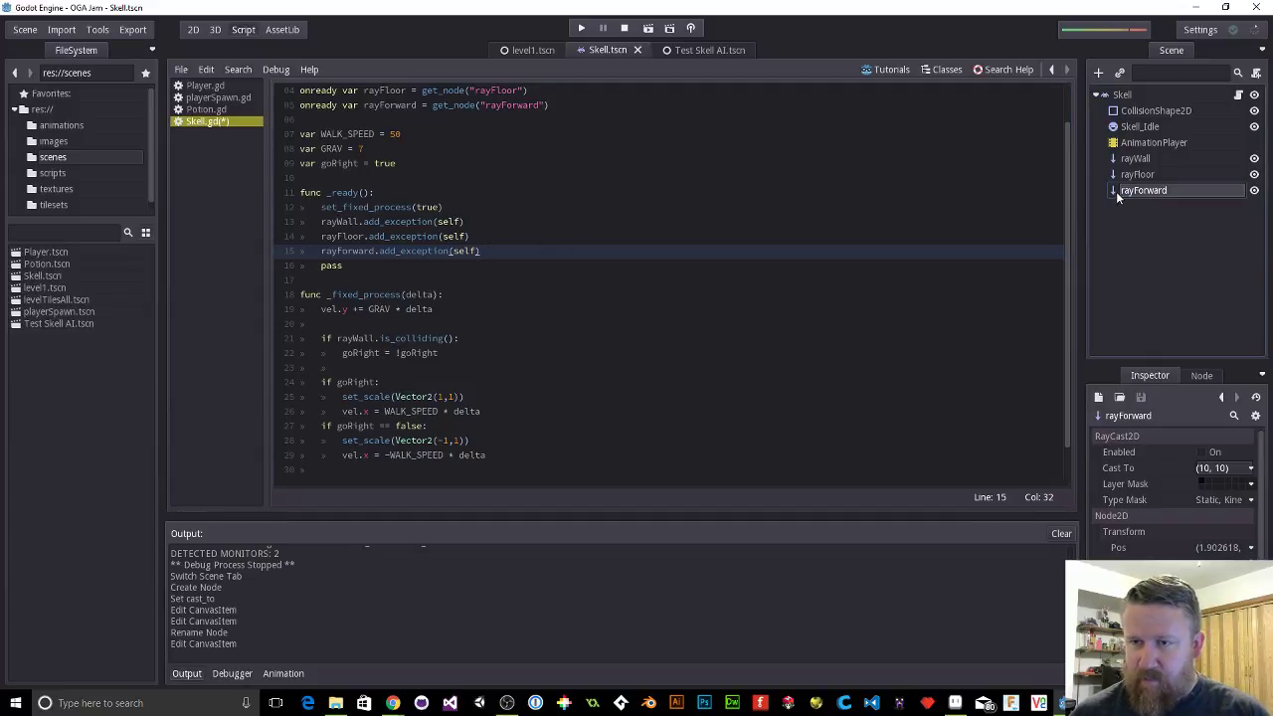
pyautogui.click(1199, 451)
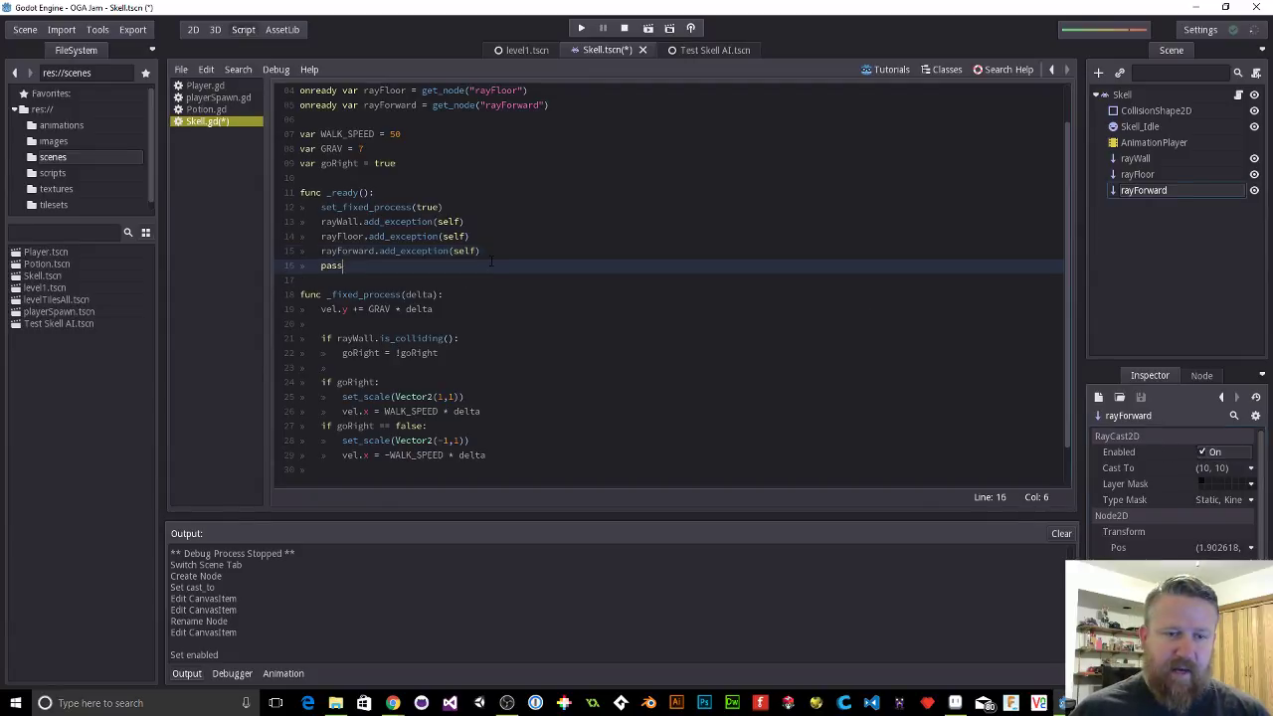
# Step: Extend the rayWall collision condition in _fixed_process with "and not rayForward.is_colliding()" and save the script
pyautogui.scroll(-1, 490, 251)
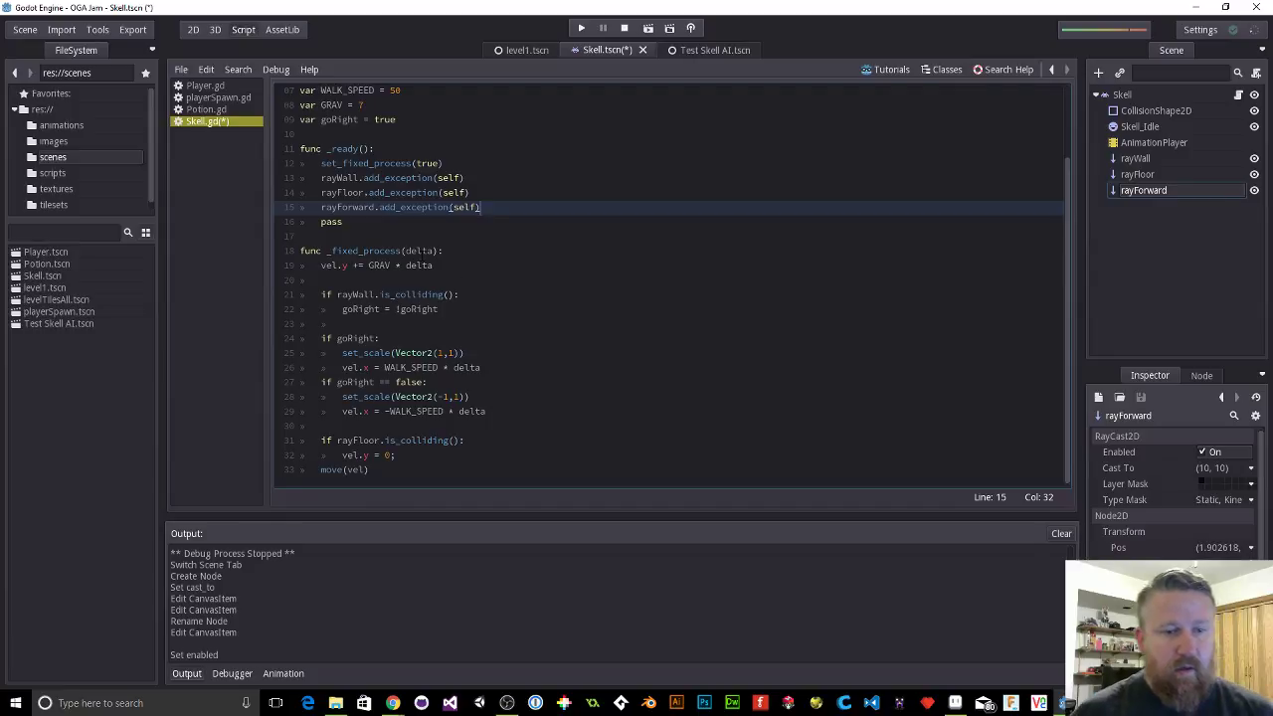
pyautogui.click(391, 295)
pyautogui.click(389, 309)
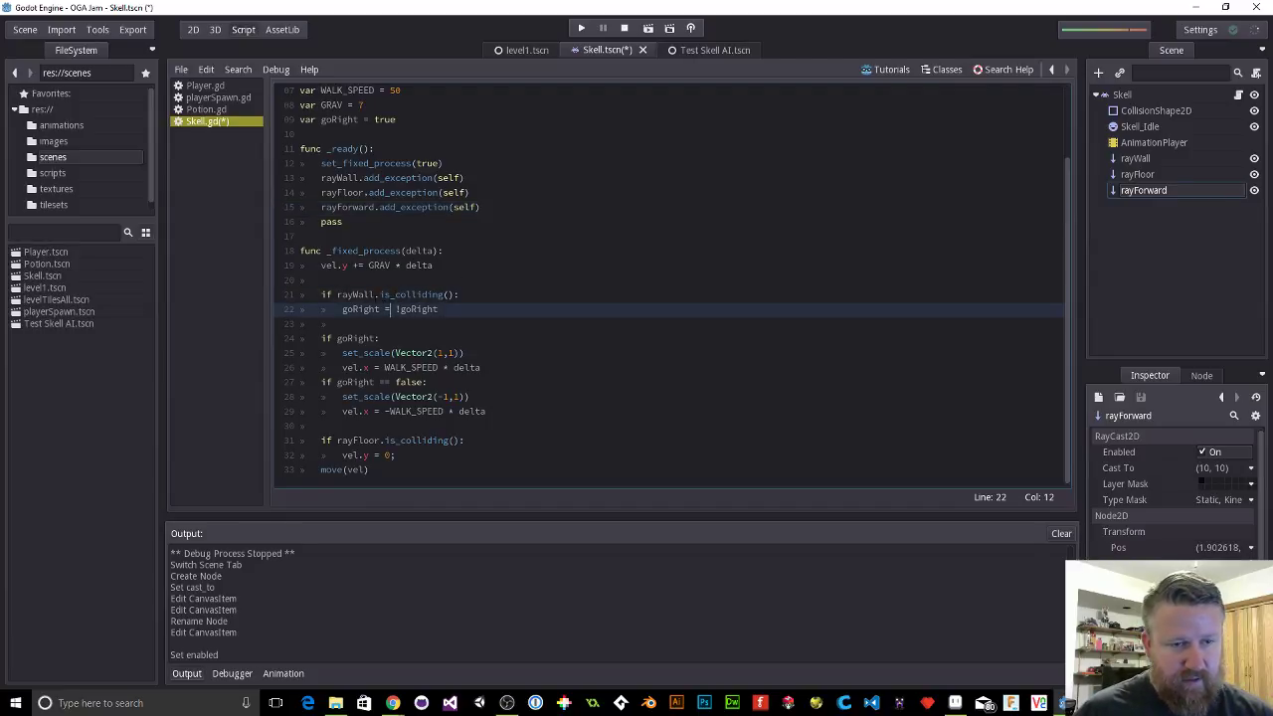
pyautogui.moveTo(336, 294); pyautogui.dragTo(455, 294)
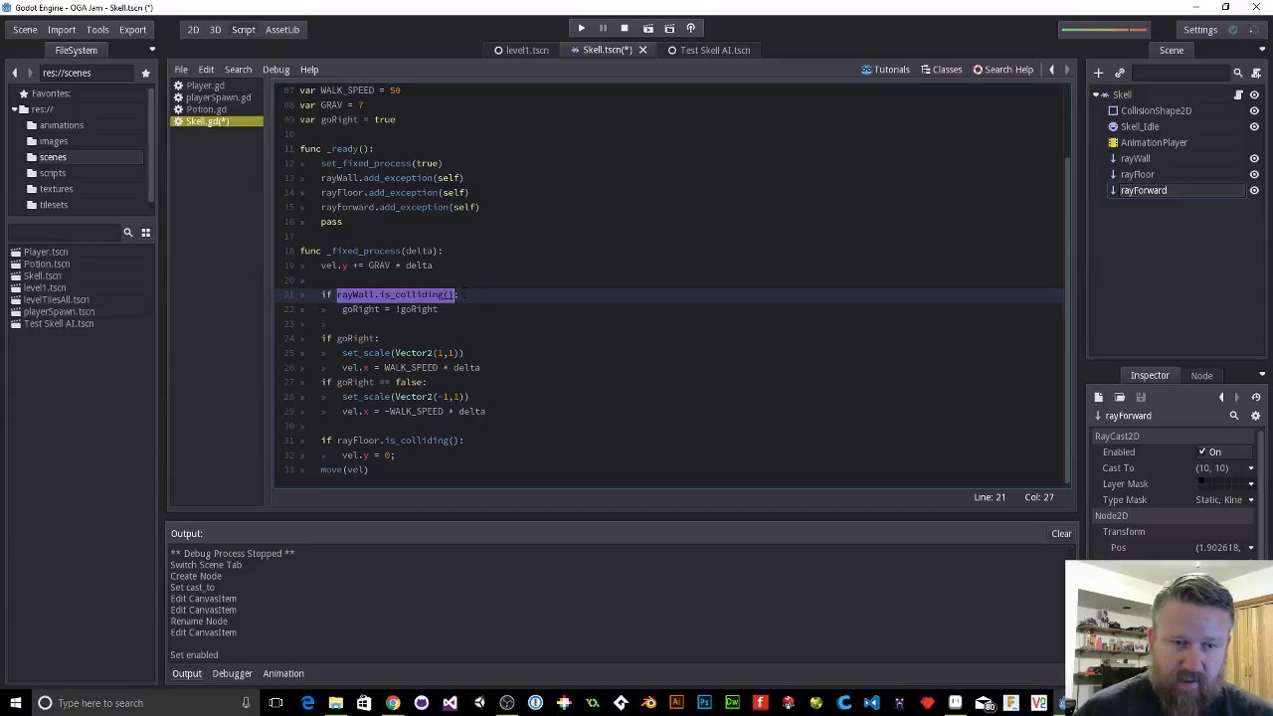
pyautogui.click(462, 294)
pyautogui.press('Left')
pyautogui.write('and ')
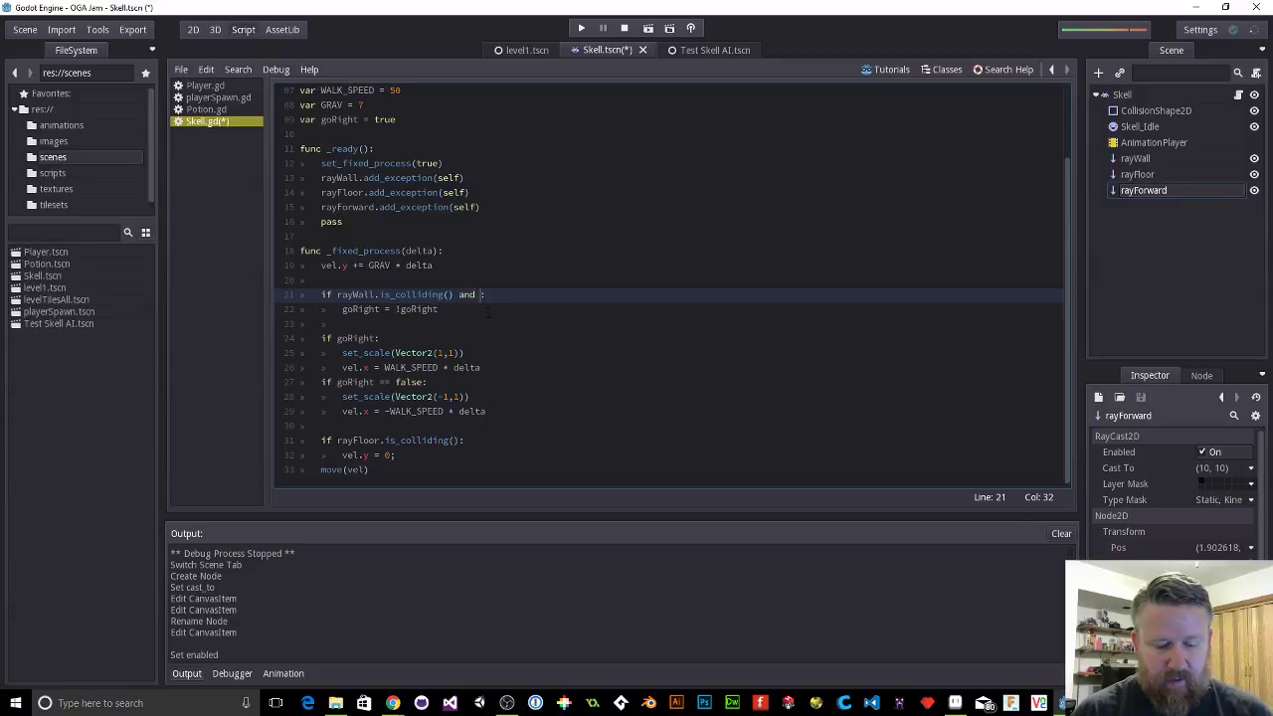
pyautogui.write('not')
pyautogui.write(' ray')
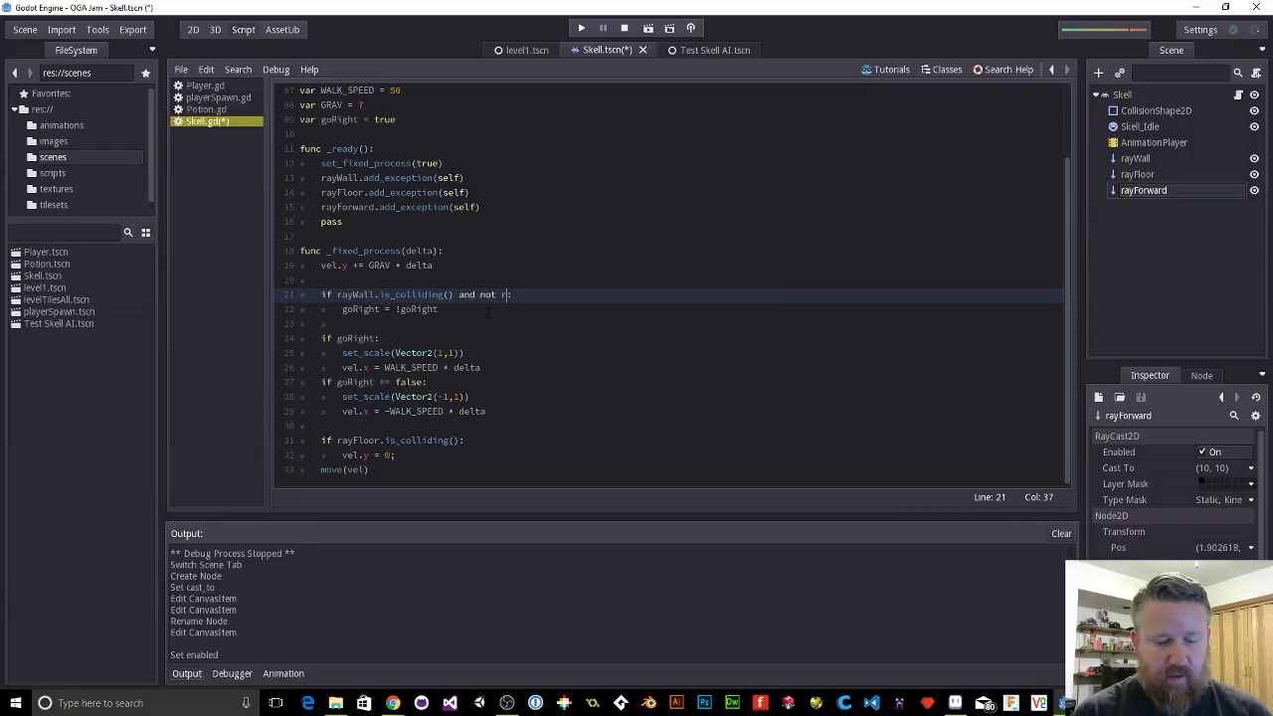
pyautogui.write('Forward.i')
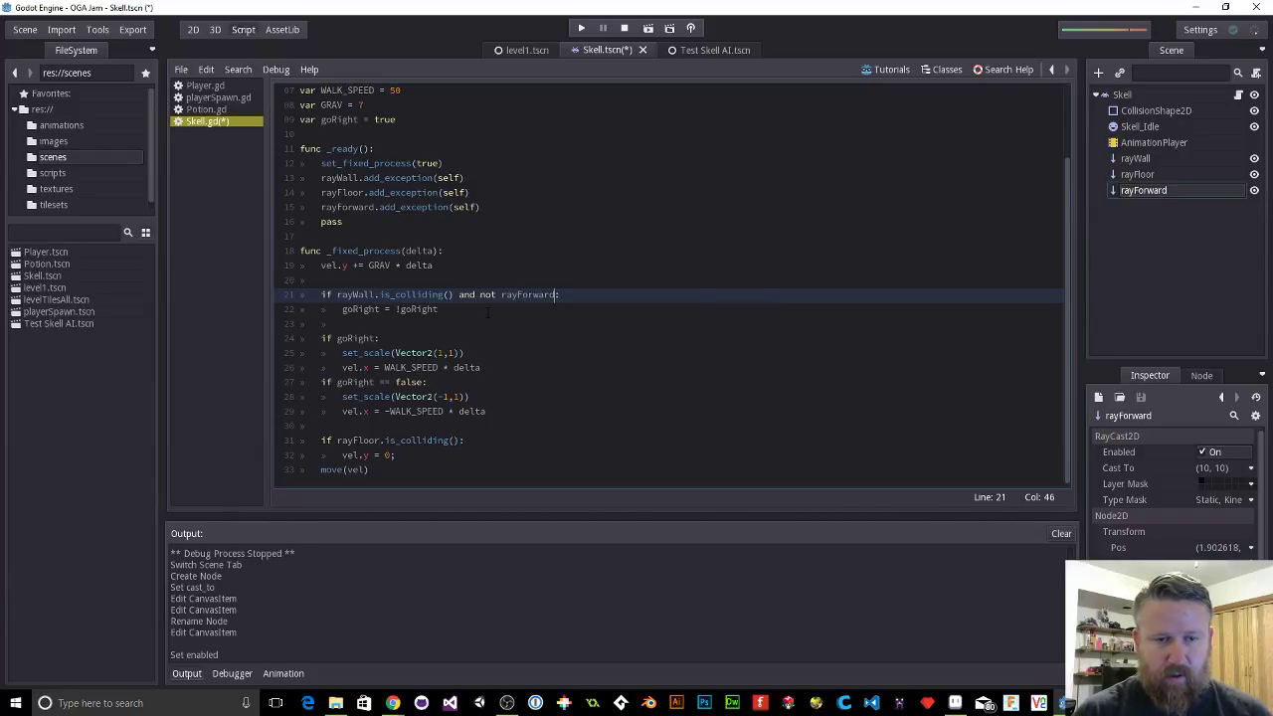
pyautogui.write('sCo')
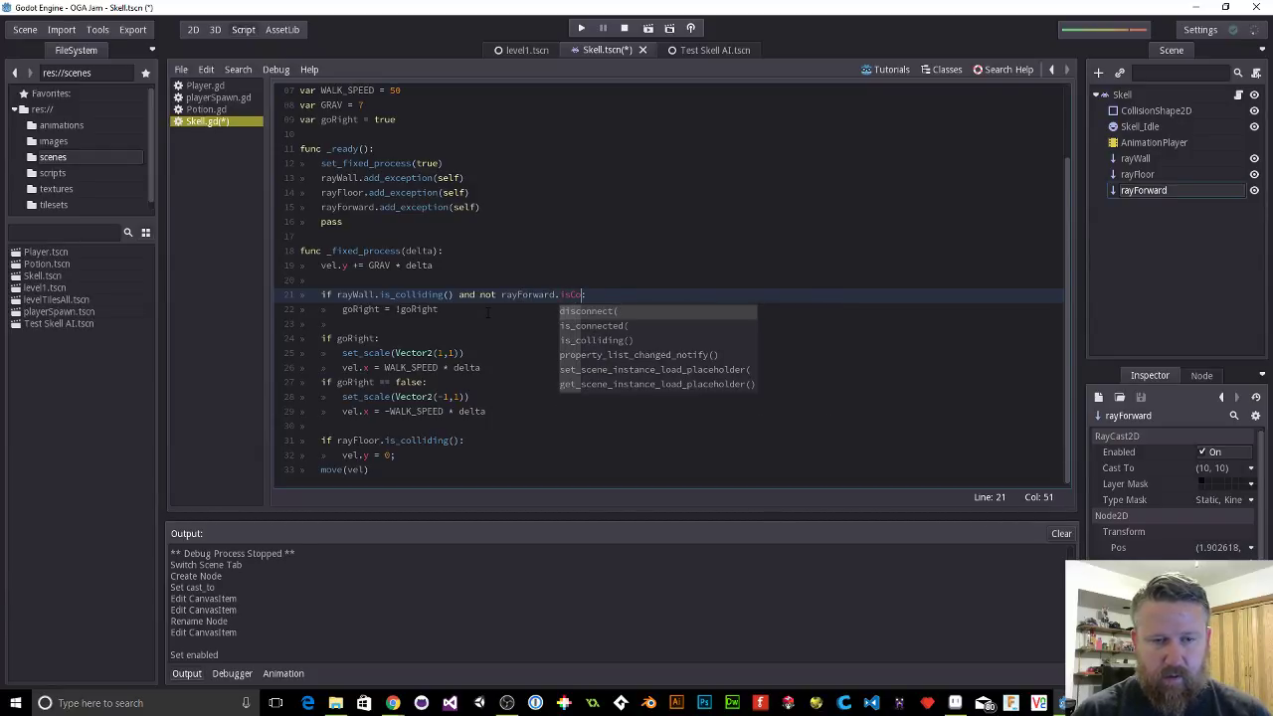
pyautogui.write('ll')
pyautogui.press('Return')
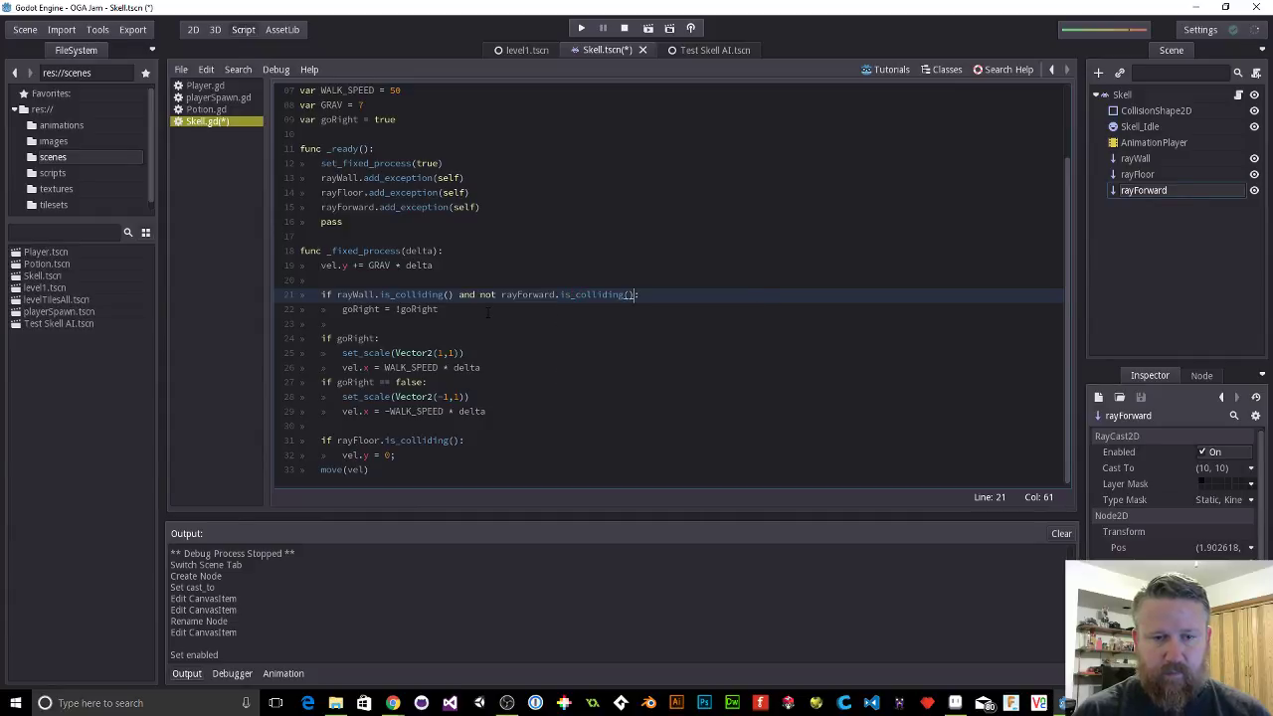
pyautogui.hotkey('ctrl', 's')
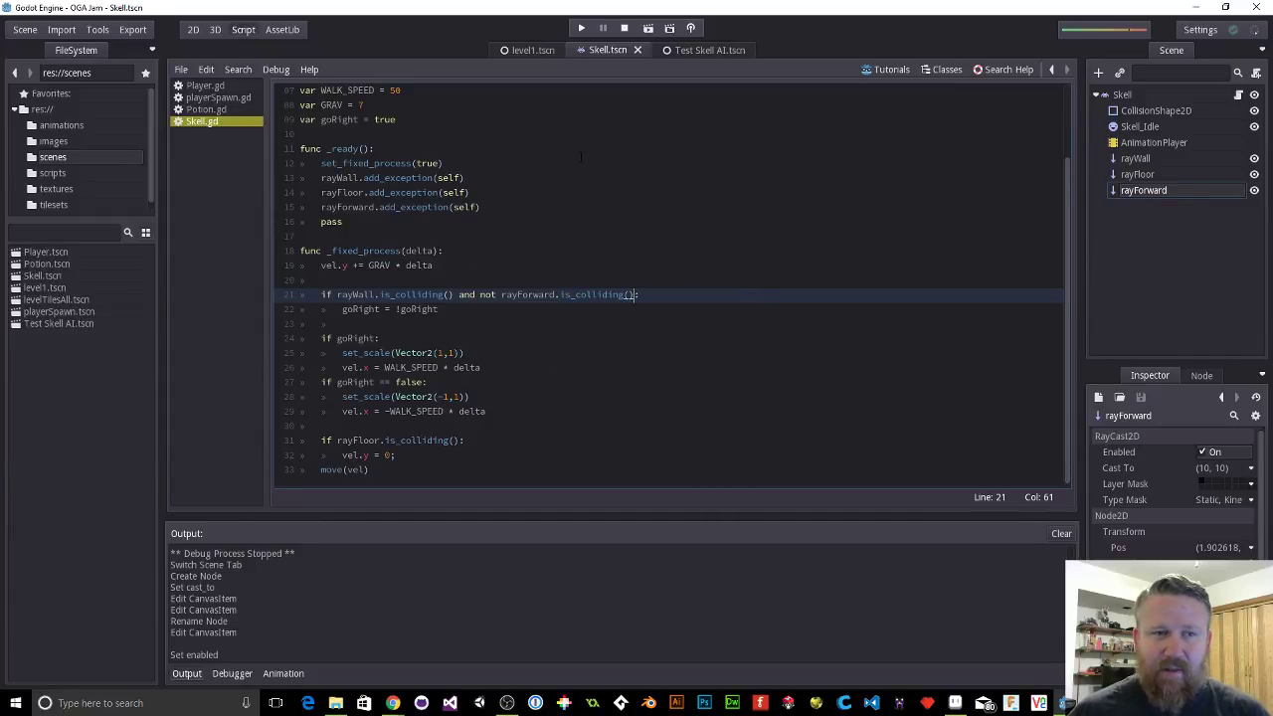
# Step: In the 2D view of the Test Skell AI scene, move Skell down to just above the platform, test-run the scene and close the game
pyautogui.click(702, 51)
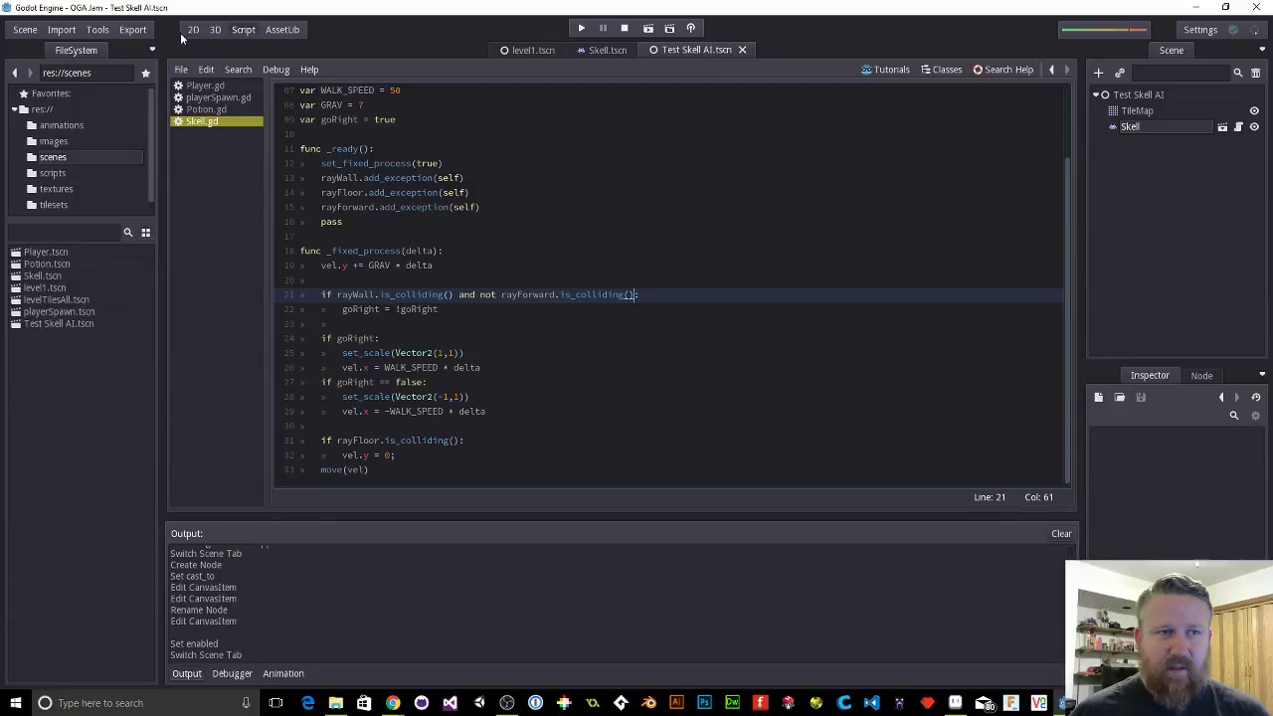
pyautogui.click(191, 30)
pyautogui.moveTo(481, 170); pyautogui.dragTo(560, 206)
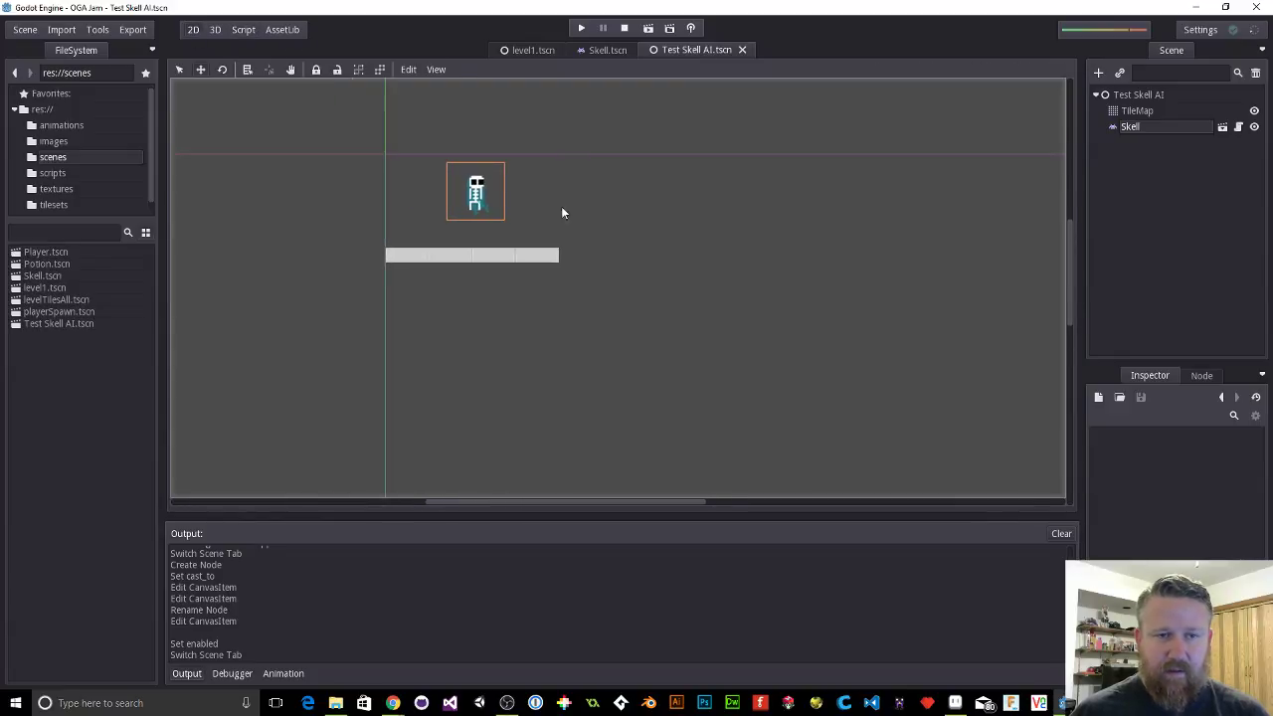
pyautogui.moveTo(476, 189); pyautogui.dragTo(462, 216)
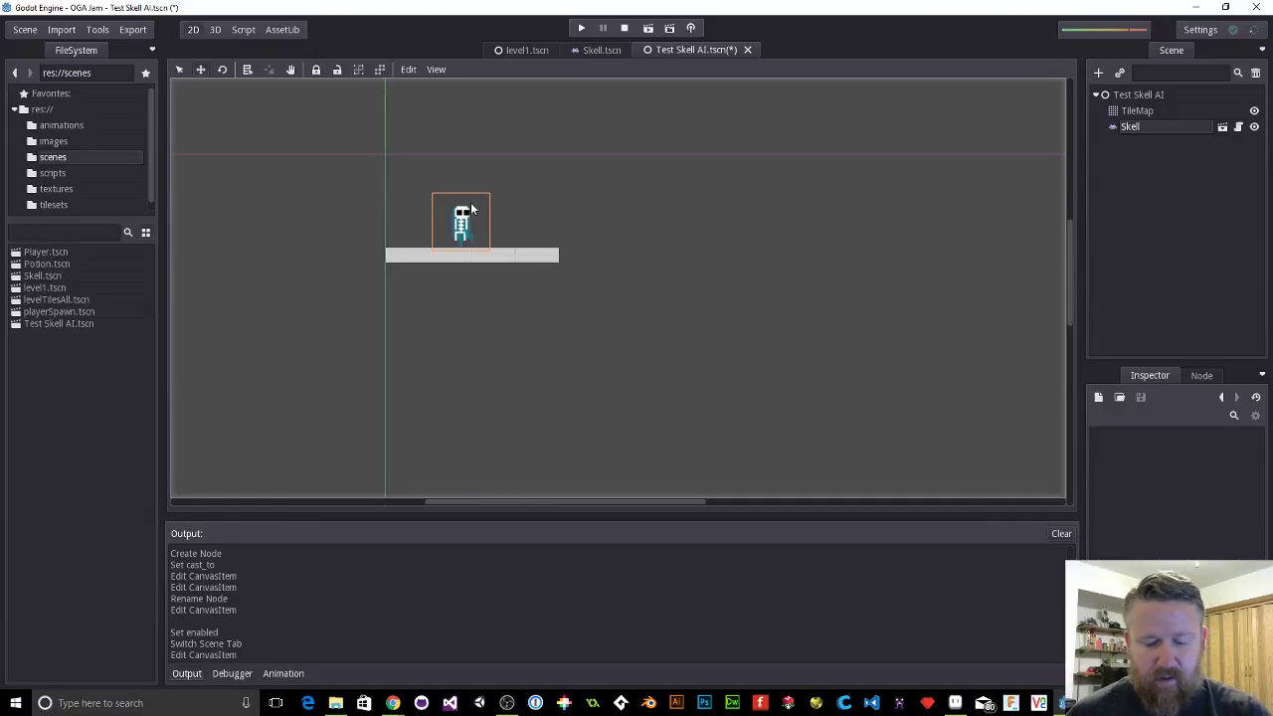
pyautogui.press('F6')
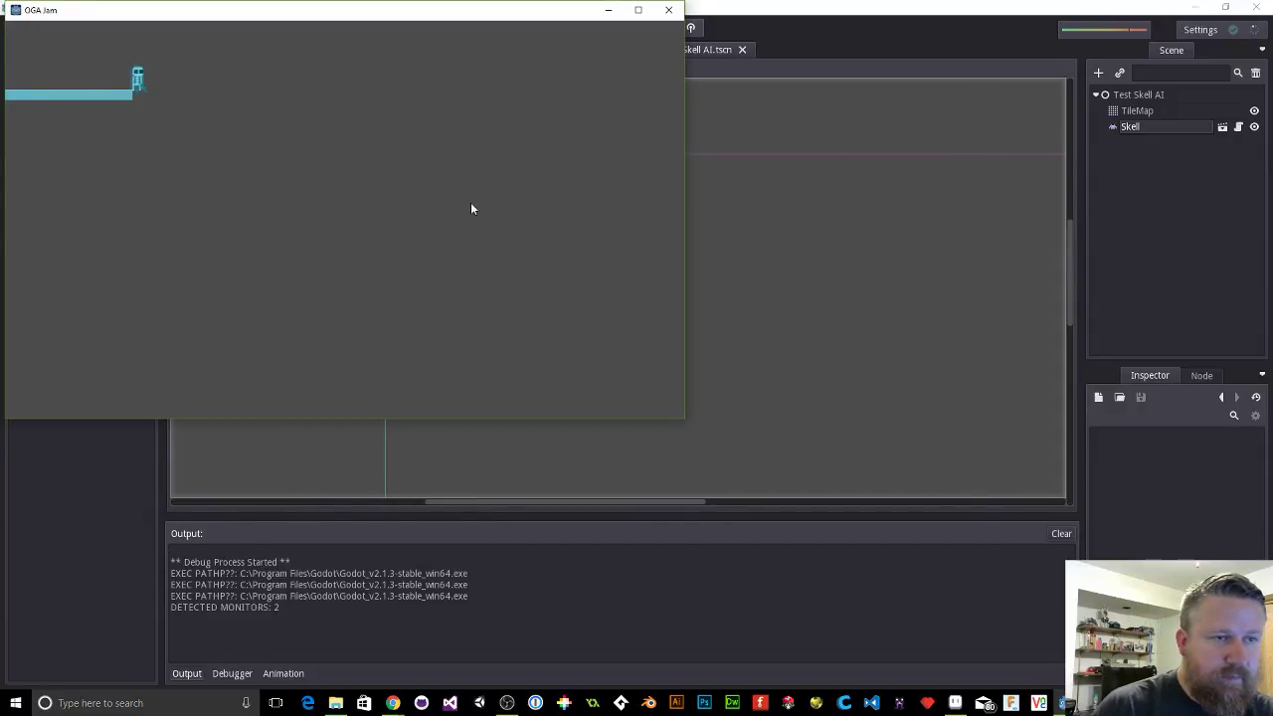
pyautogui.click(669, 10)
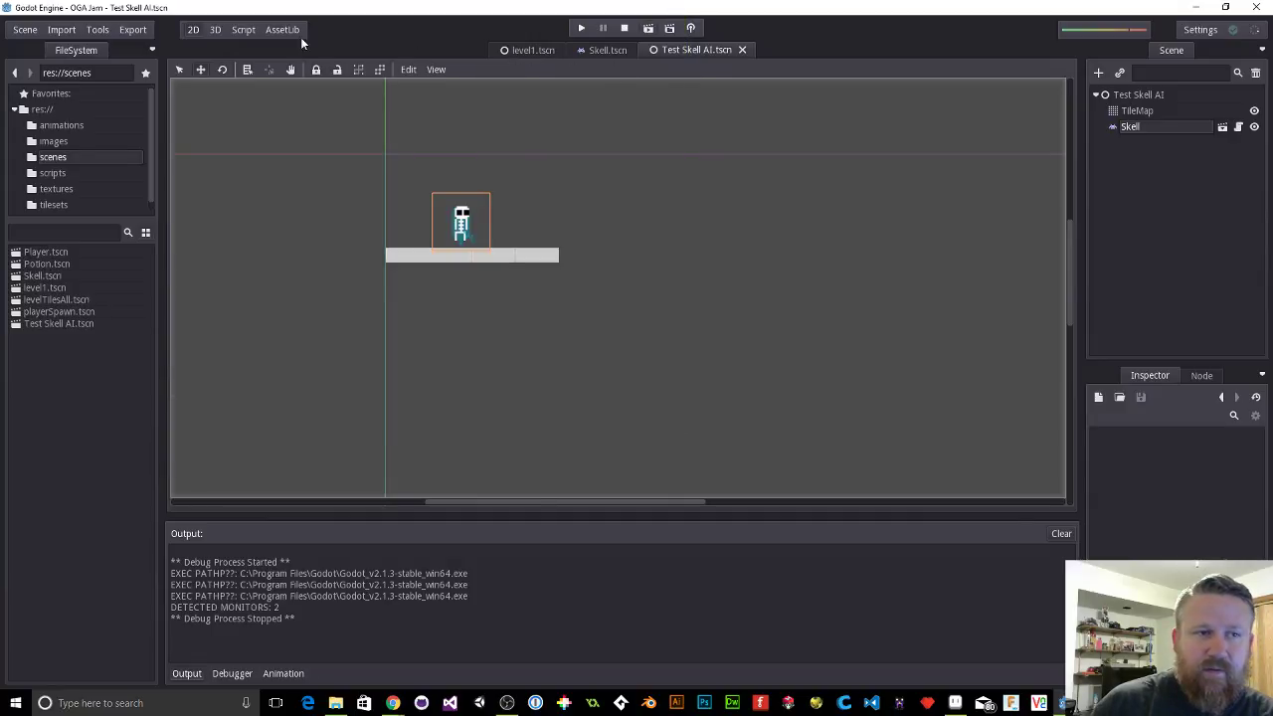
# Step: In Skell.gd, replace "not" with "!" before rayForward.is_colliding() in the wall collision condition, test-run the scene and close the game
pyautogui.click(243, 29)
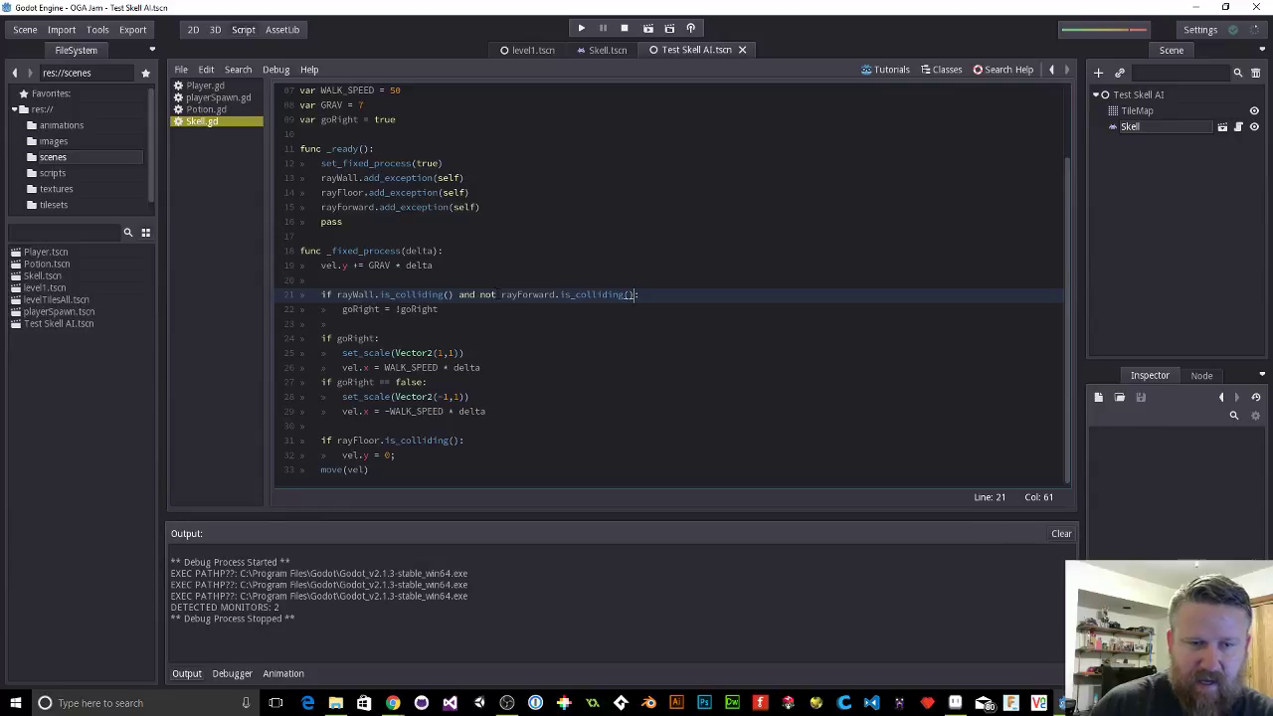
pyautogui.click(496, 295)
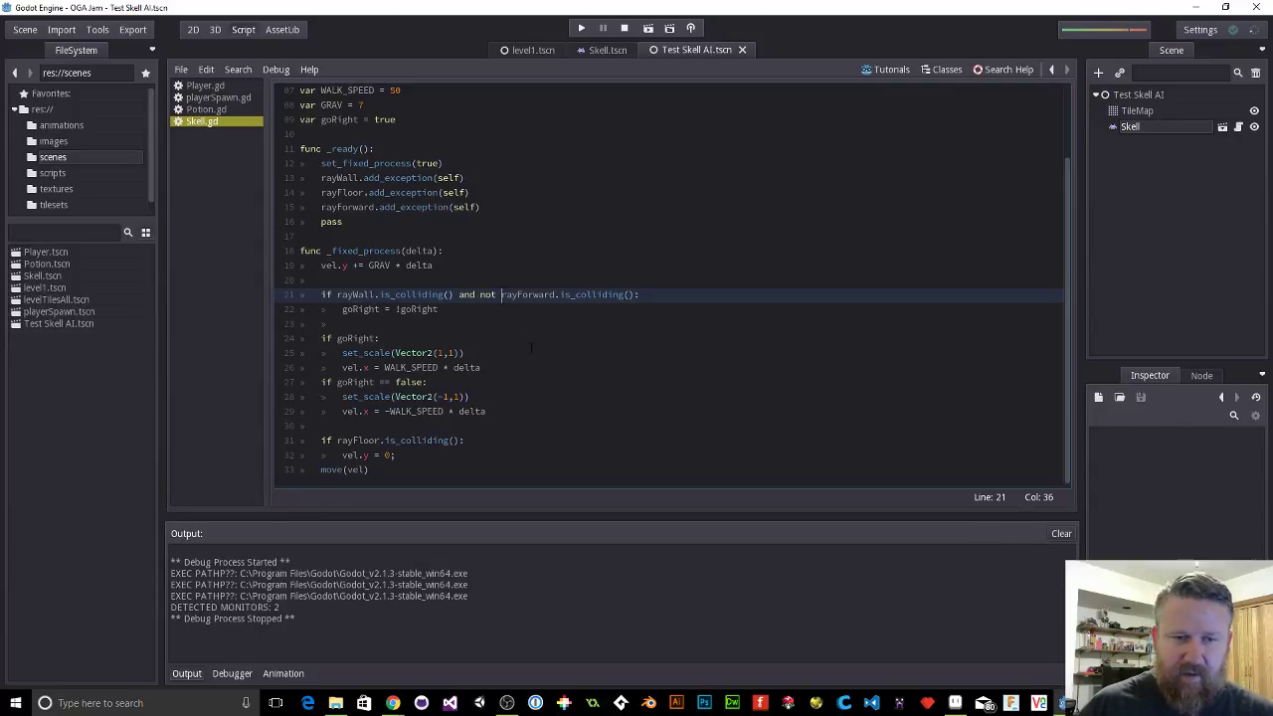
pyautogui.press('BackSpace')
pyautogui.press('BackSpace')
pyautogui.press('BackSpace')
pyautogui.press('BackSpace')
pyautogui.write('!')
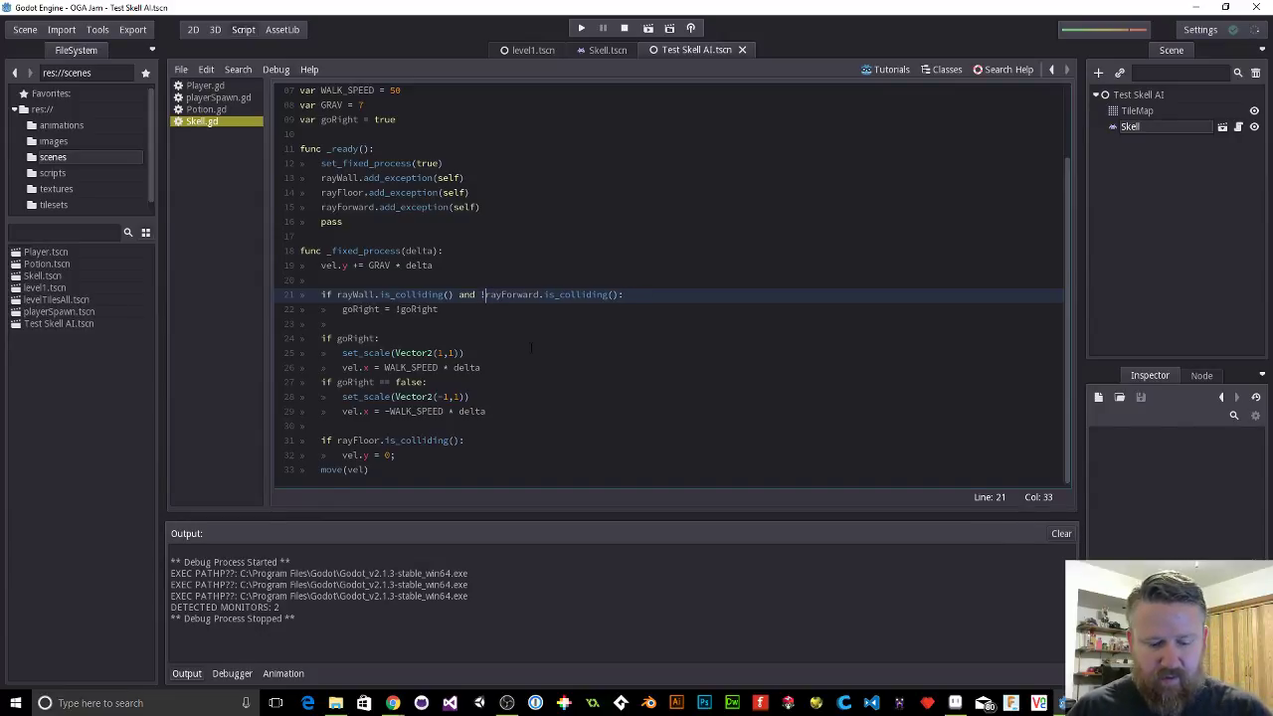
pyautogui.press('F6')
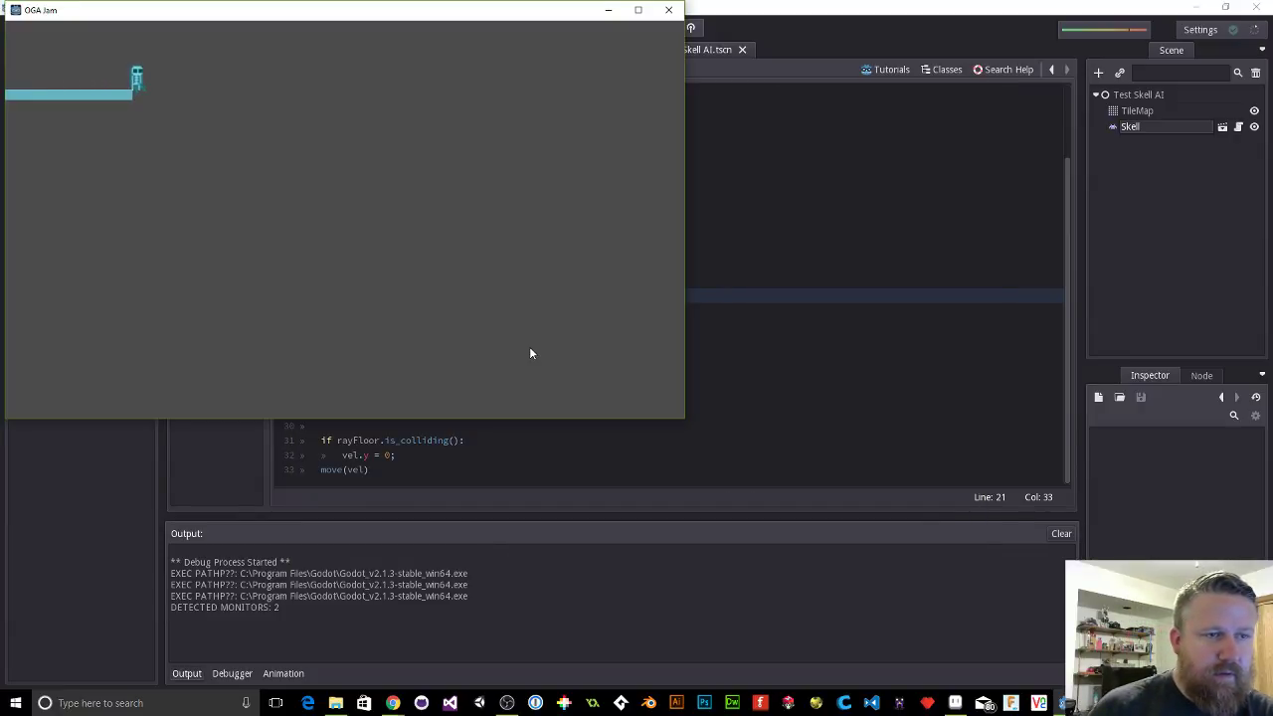
pyautogui.click(668, 10)
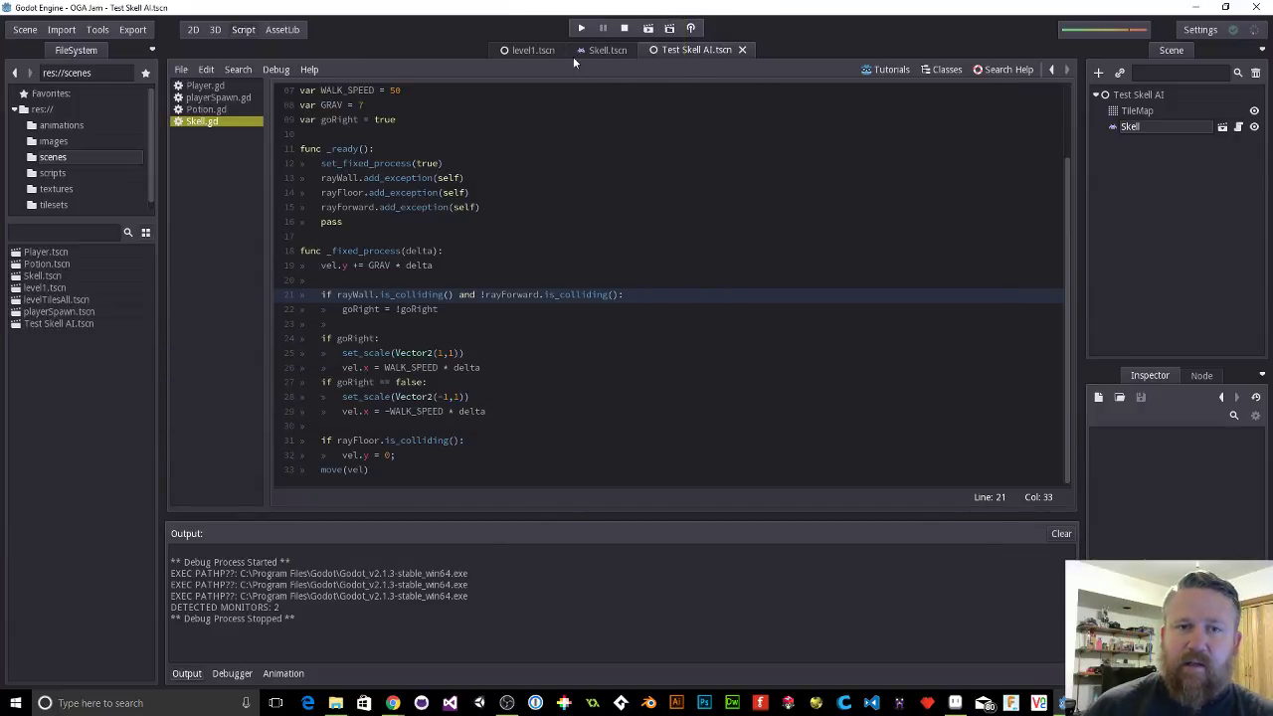
# Step: Open the Skell scene and change "and" to "or" in the collision condition so it reads "if rayWall.is_colliding() or !rayForward.is_colliding():"
pyautogui.click(602, 50)
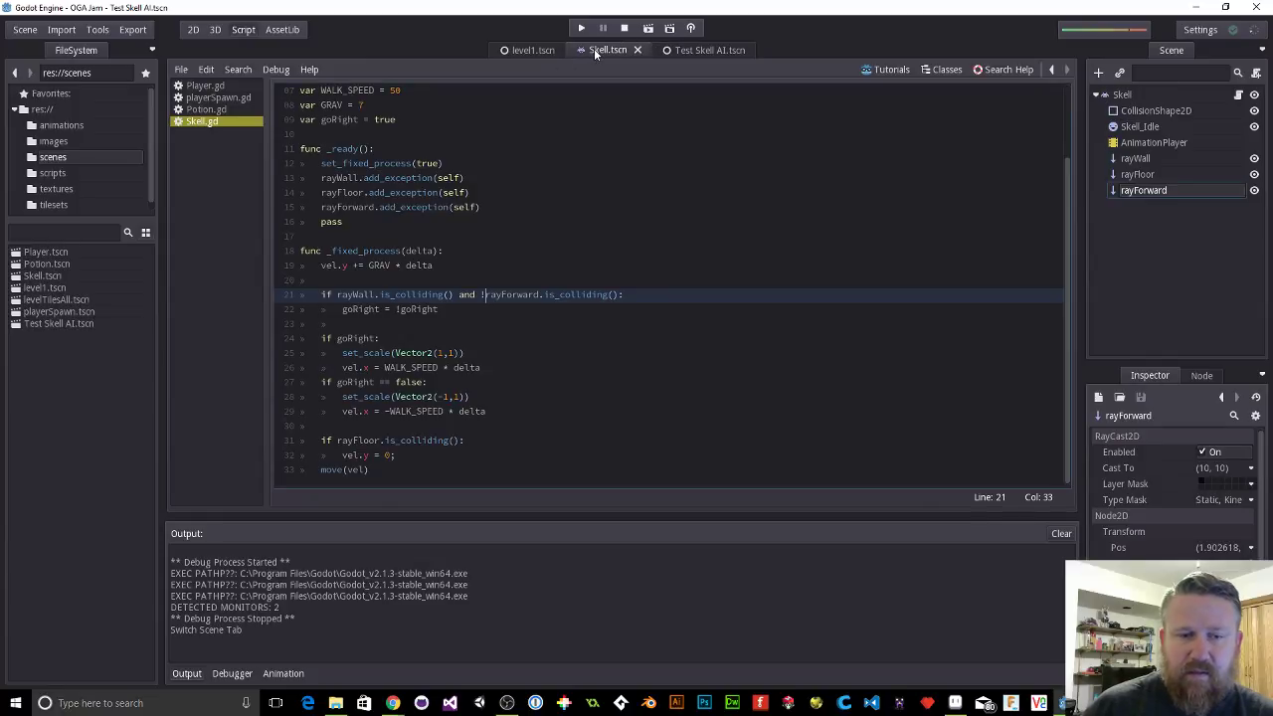
pyautogui.press('Left')
pyautogui.press('Left')
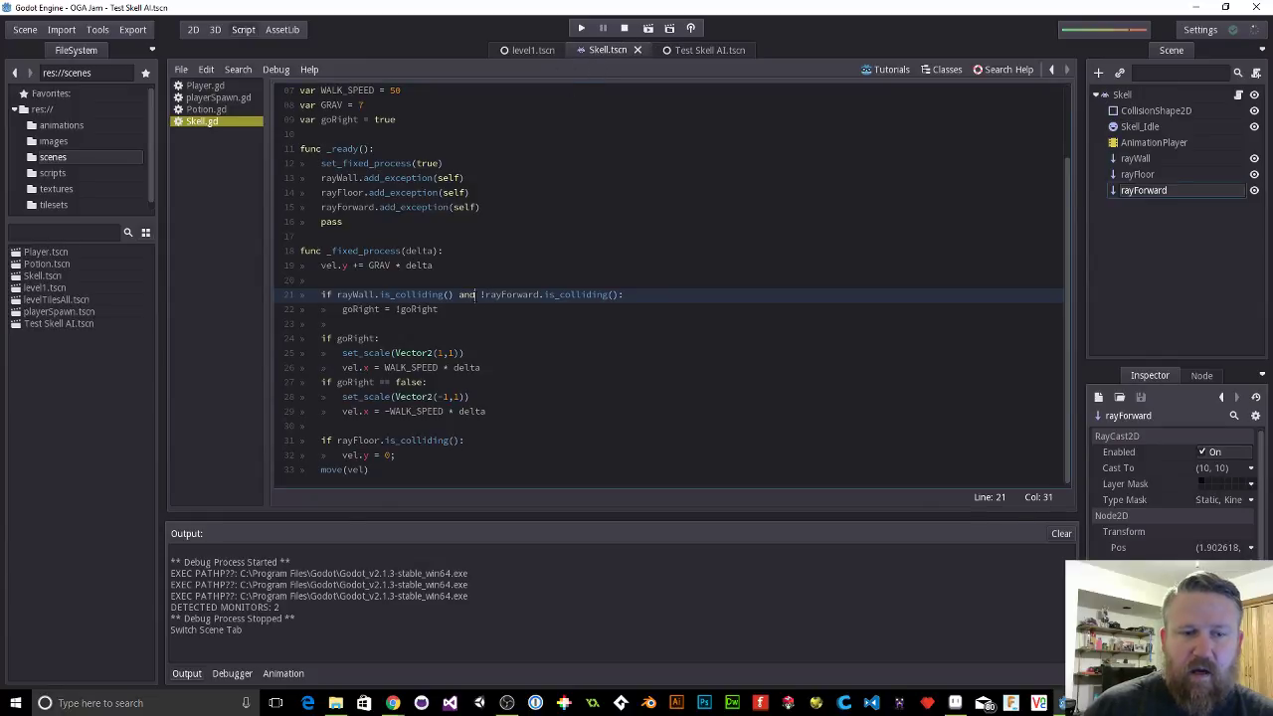
pyautogui.hotkey('shift', 'Left')
pyautogui.hotkey('shift', 'Left')
pyautogui.hotkey('shift', 'Left')
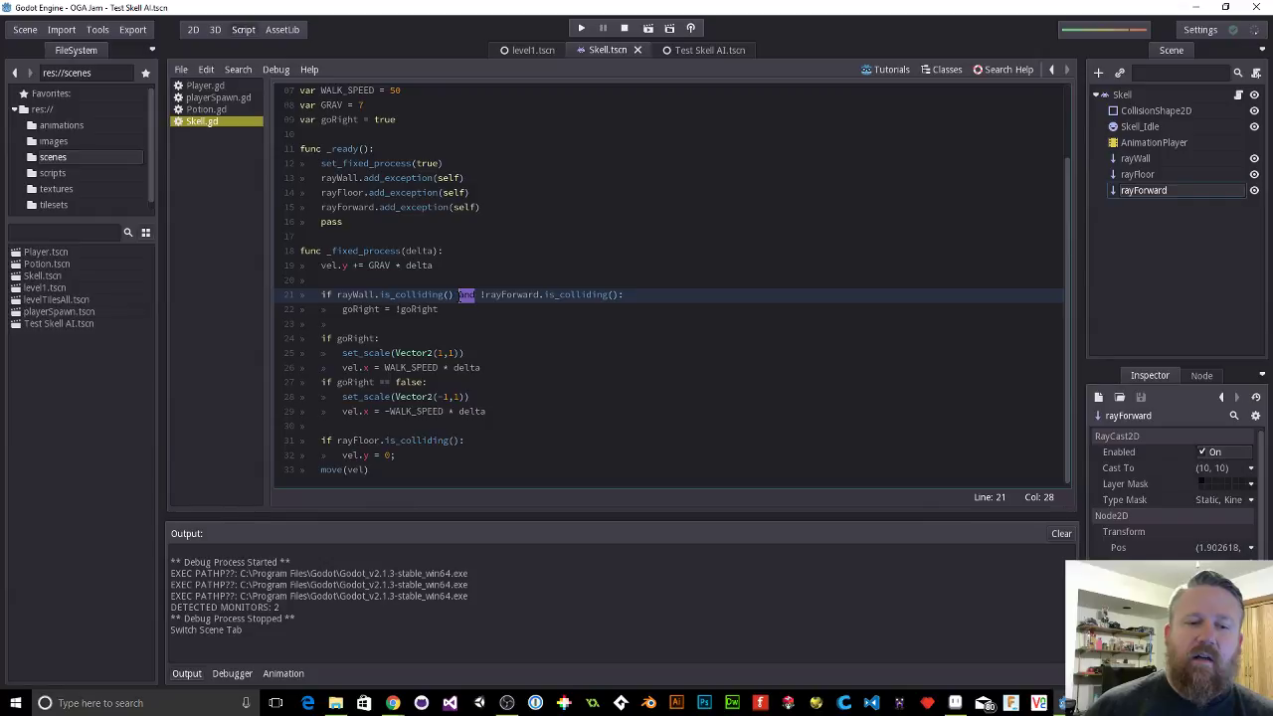
pyautogui.write('or')
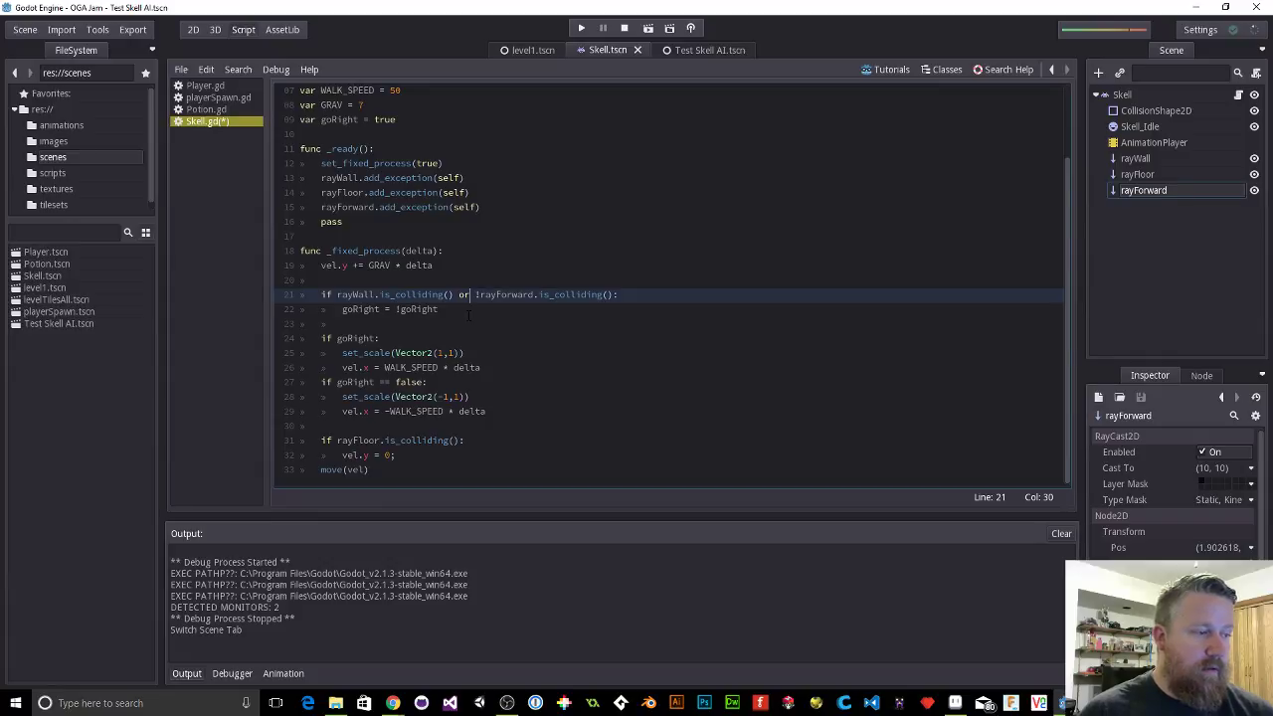
pyautogui.click(498, 280)
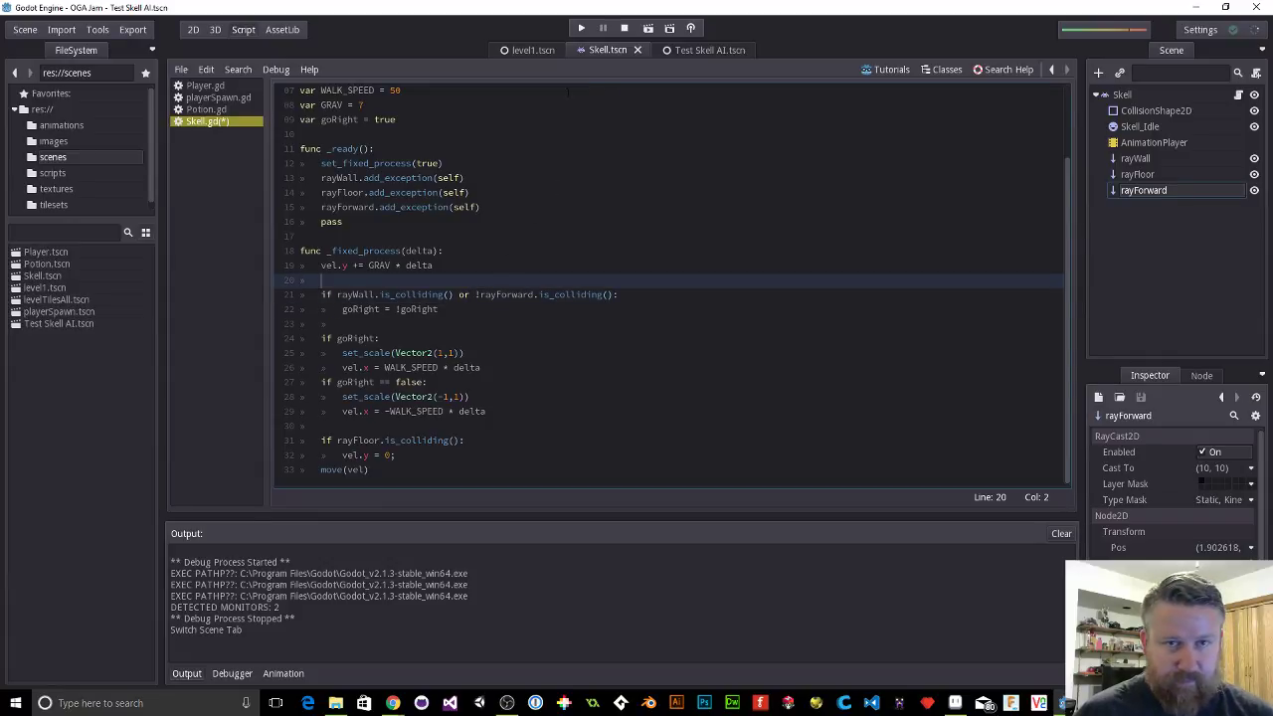
# Step: Test-run the project once and the Test Skell AI scene twice to check Skell's turning, closing the game after each run
pyautogui.click(580, 29)
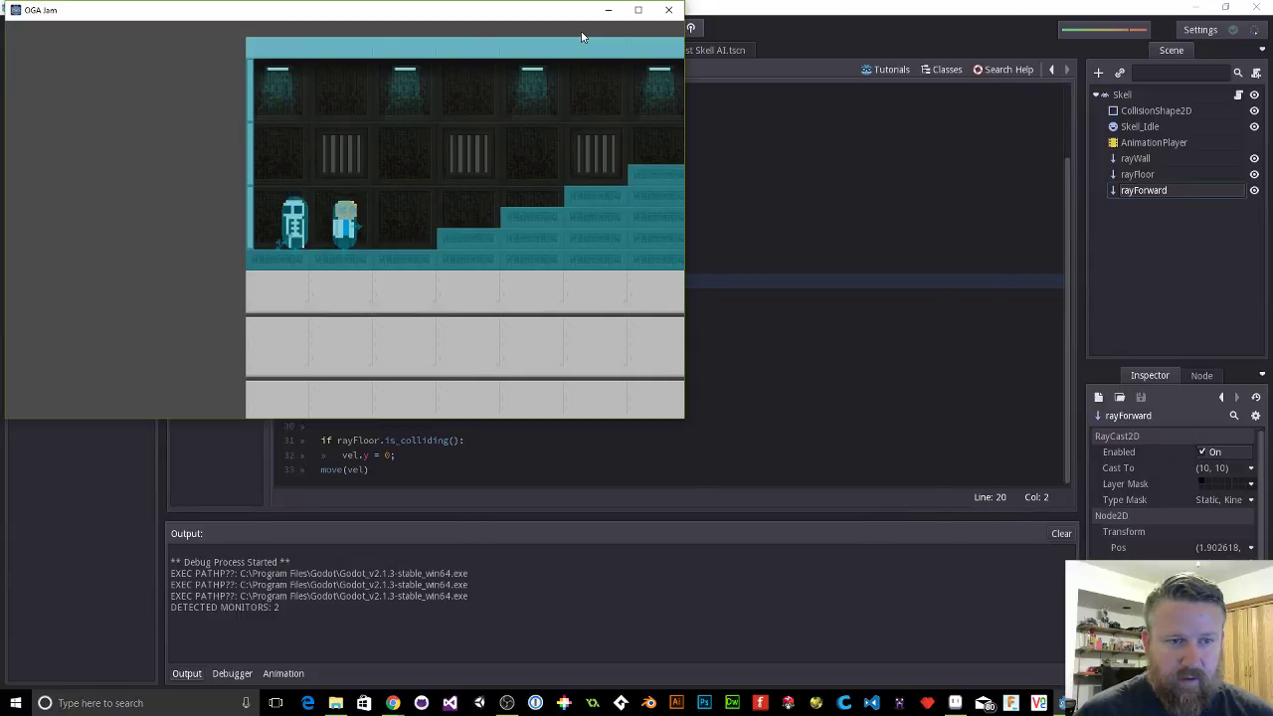
pyautogui.click(671, 13)
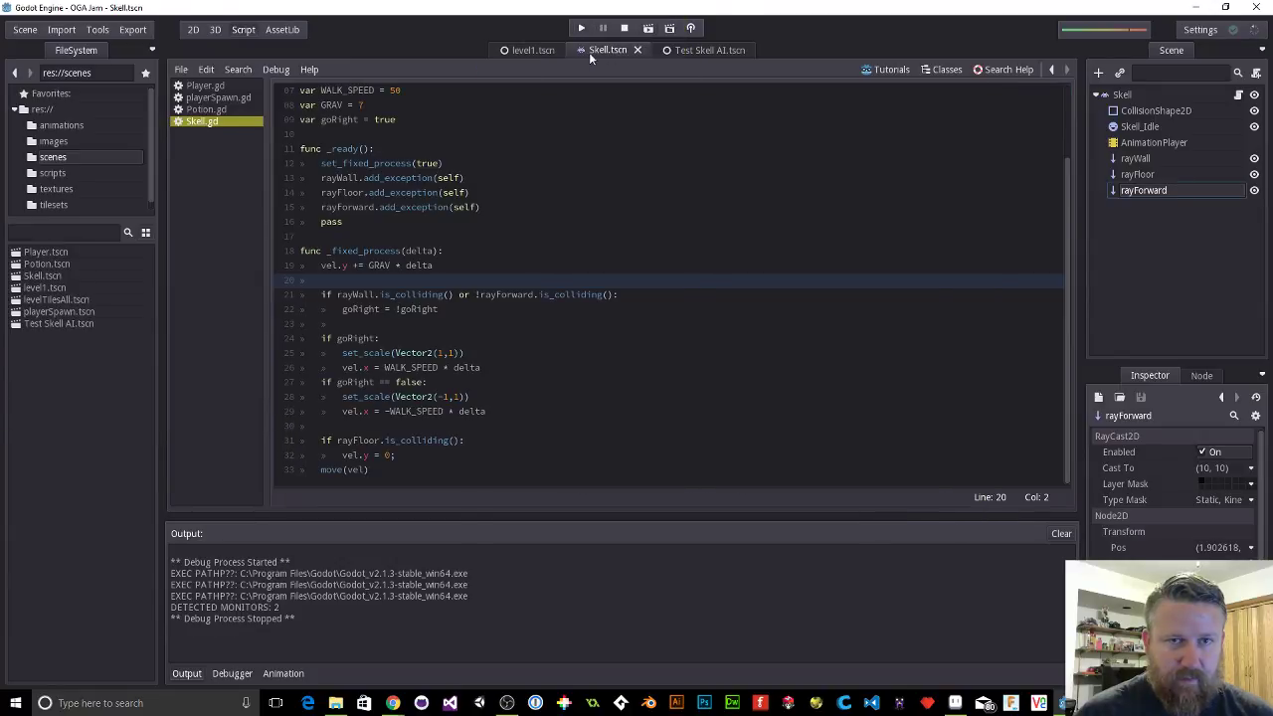
pyautogui.click(701, 50)
pyautogui.click(650, 27)
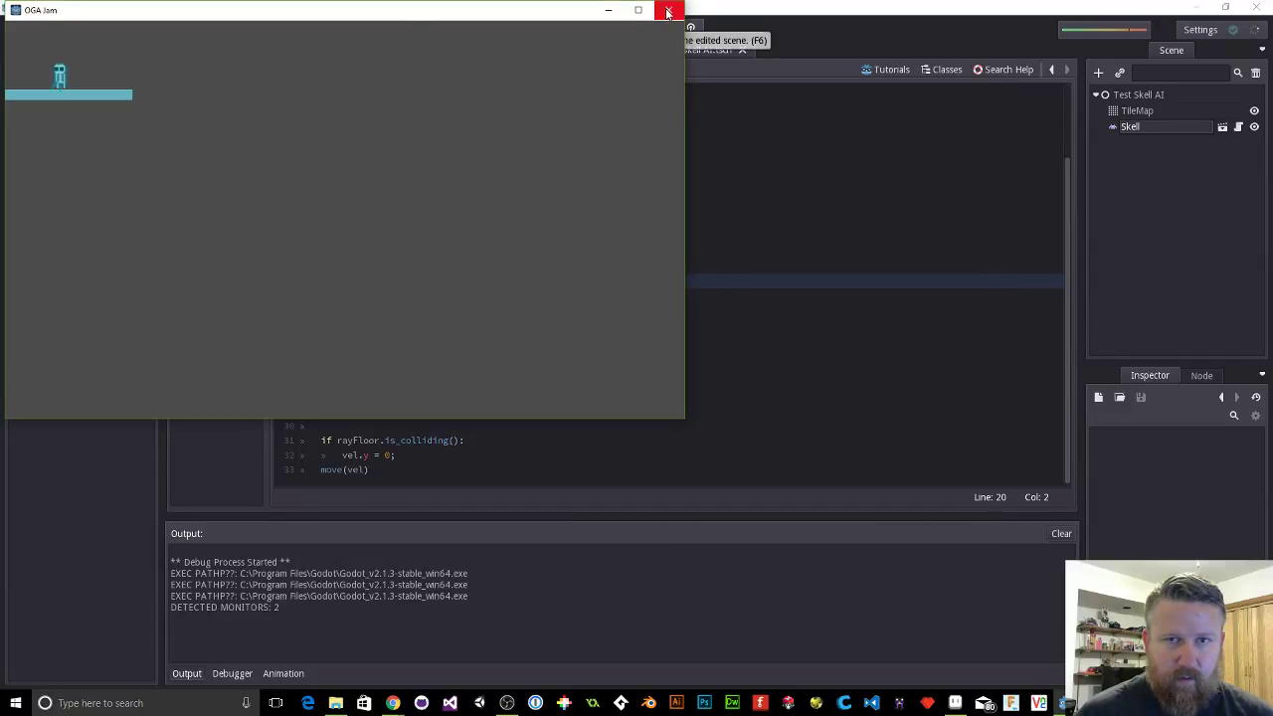
pyautogui.click(668, 10)
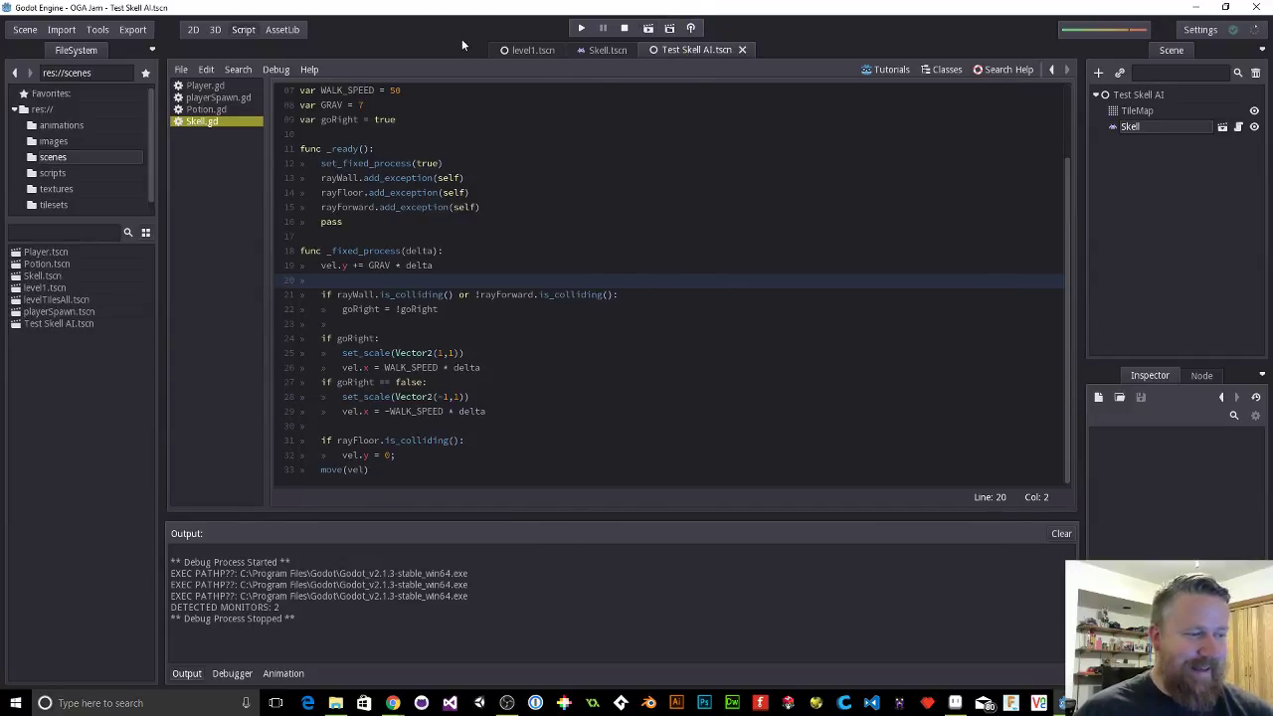
pyautogui.click(647, 29)
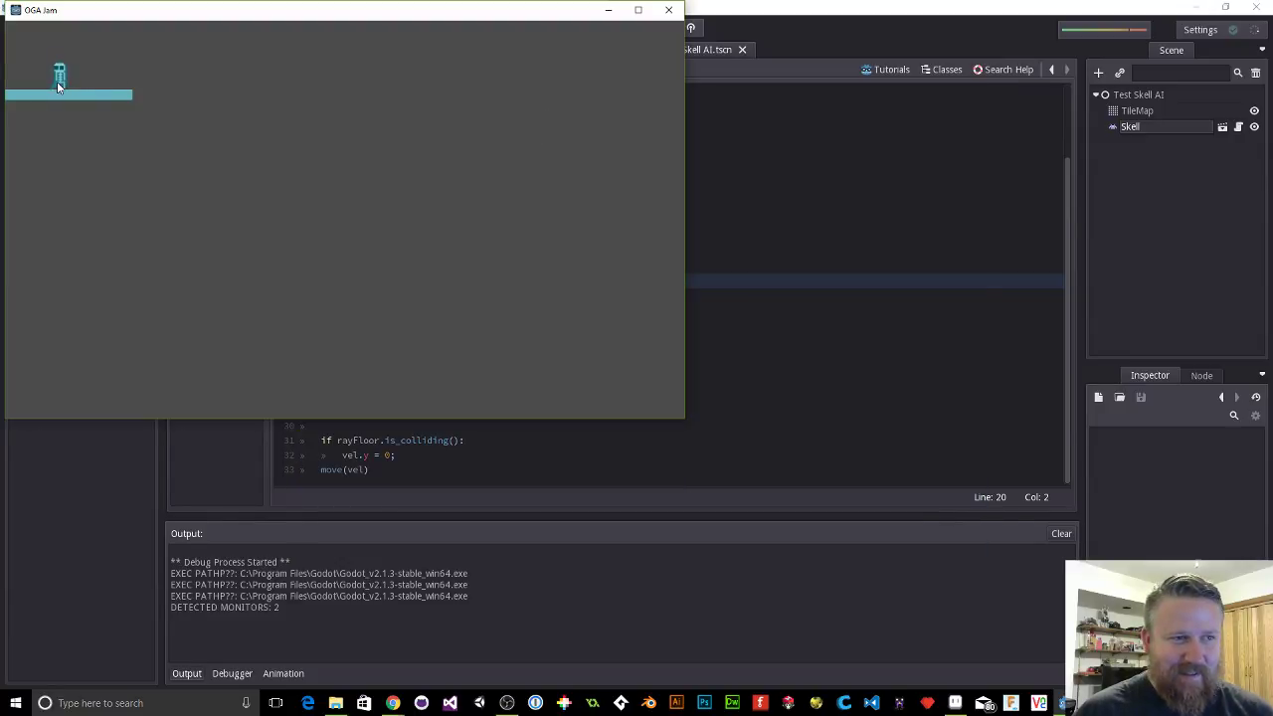
pyautogui.click(659, 10)
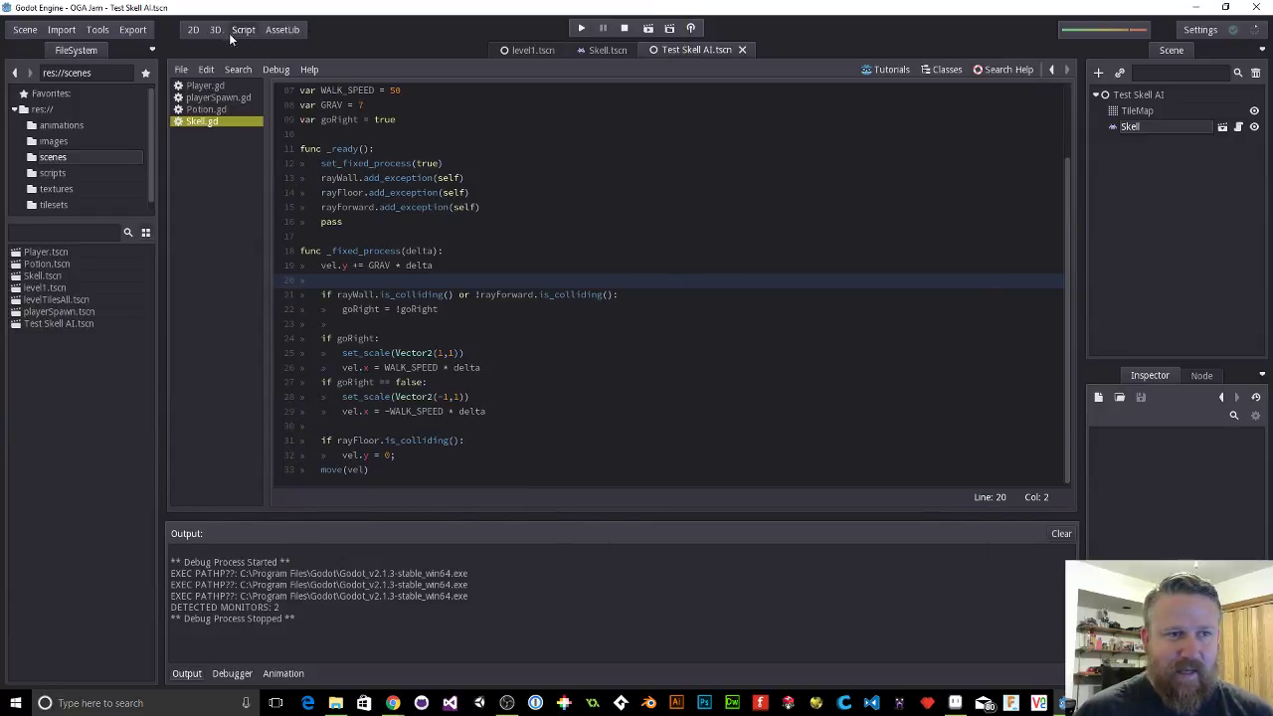
# Step: In the 2D view of the Test Skell AI scene, nudge Skell slightly down toward the platform
pyautogui.click(193, 30)
pyautogui.scroll(7, 504, 261)
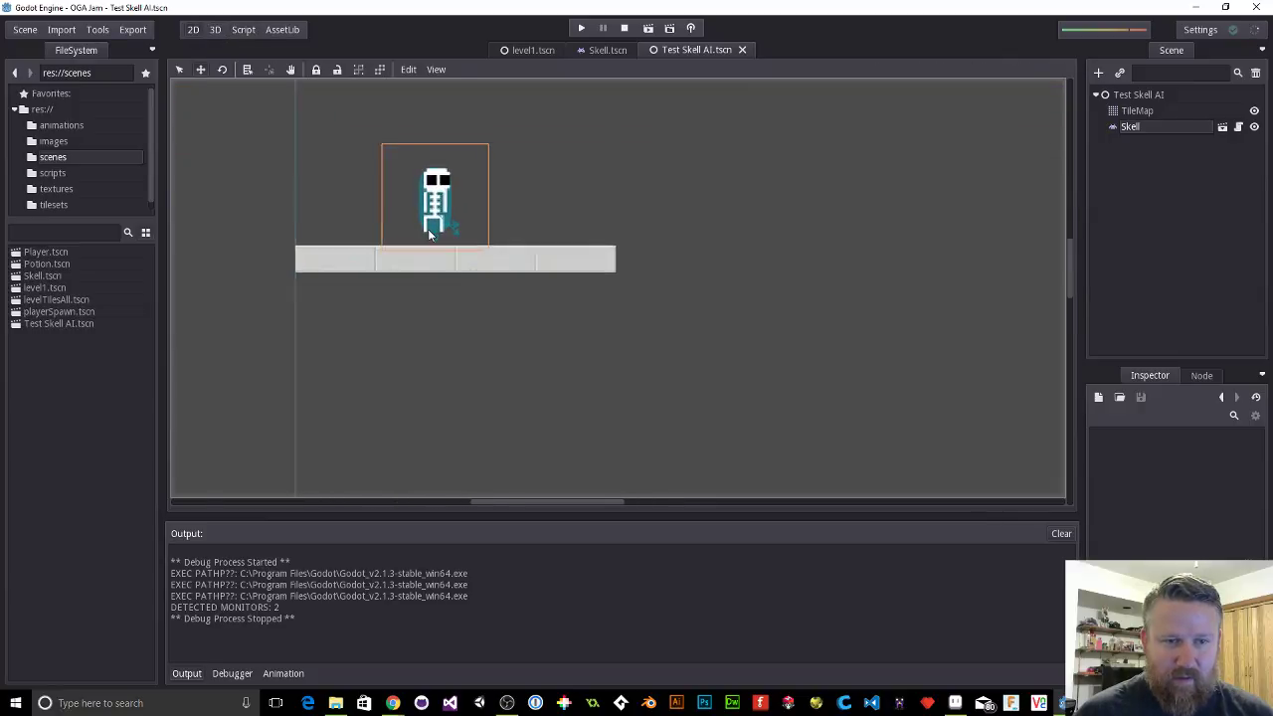
pyautogui.click(484, 242)
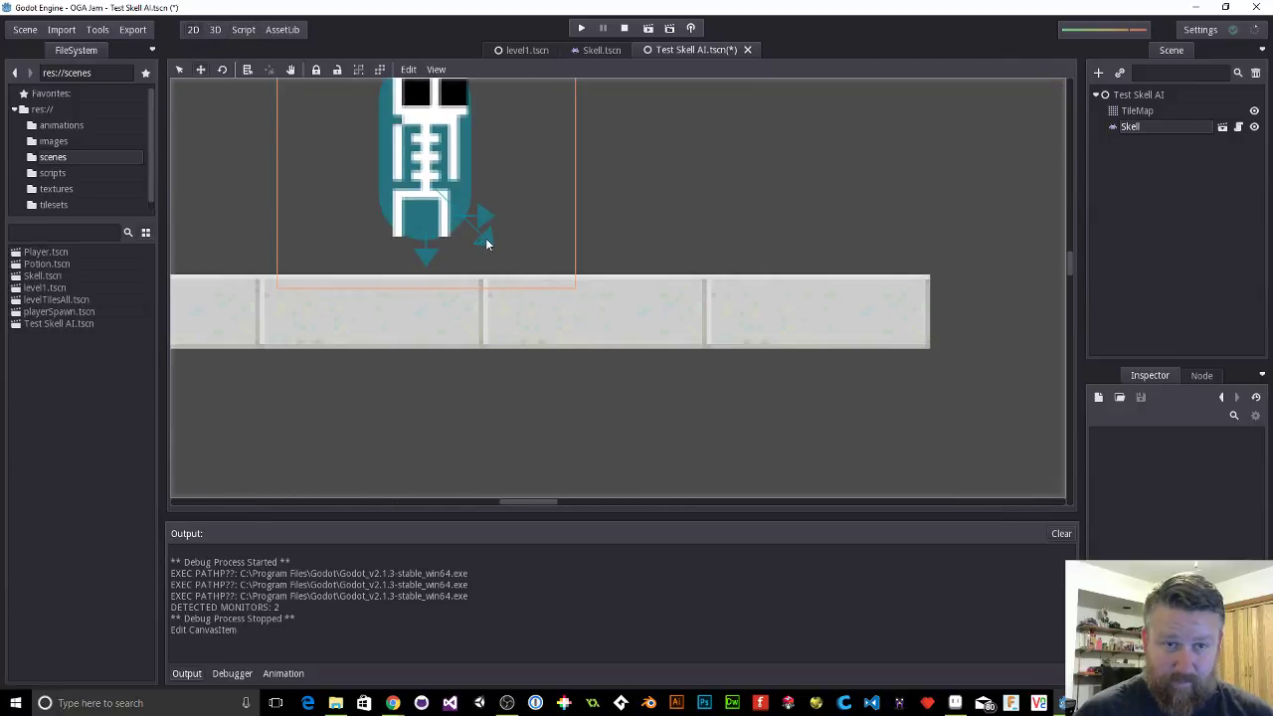
pyautogui.moveTo(485, 242); pyautogui.dragTo(488, 247)
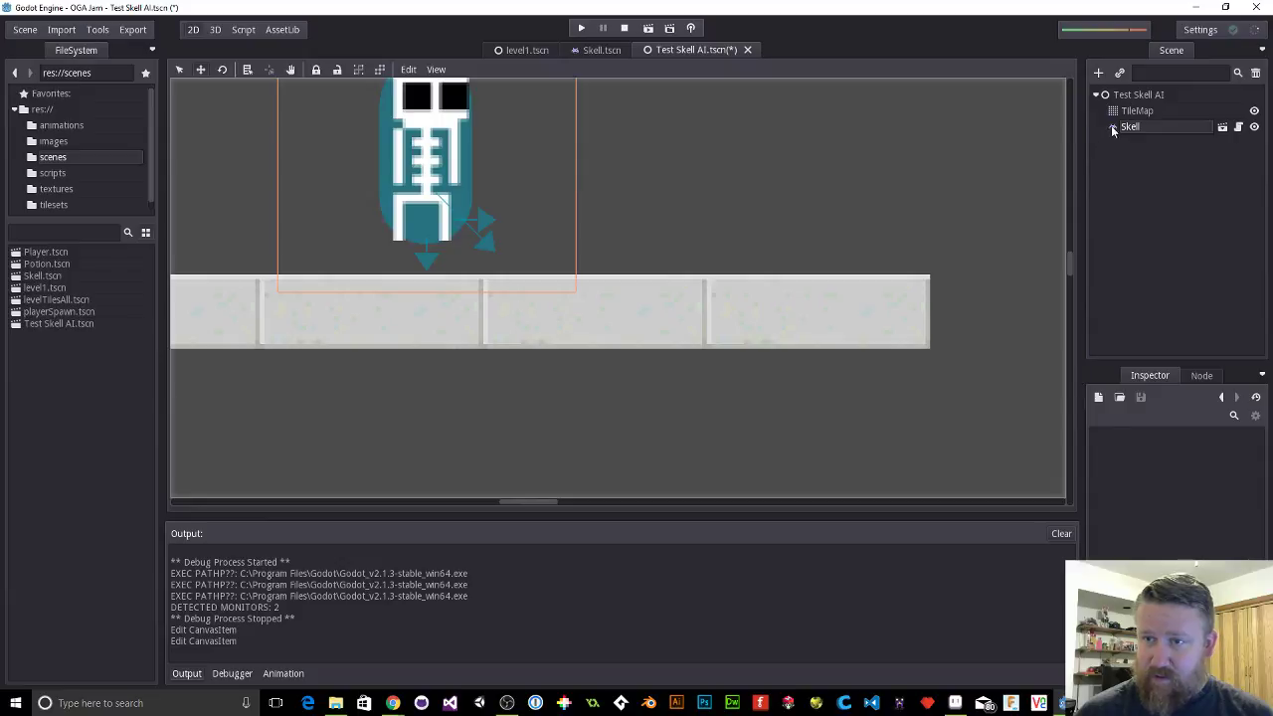
# Step: In the Skell scene, move the rayForward ray slightly down, then play-test the project by running right and jumping, and close the game
pyautogui.click(597, 49)
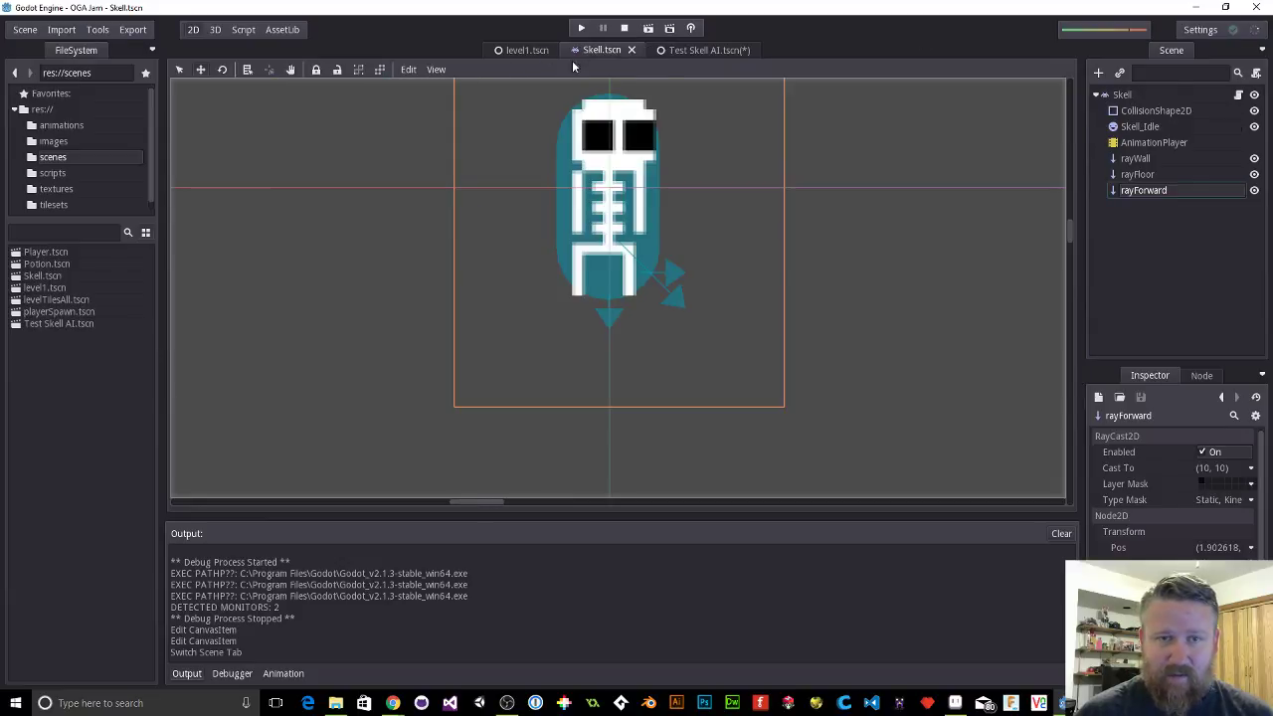
pyautogui.click(674, 302)
pyautogui.moveTo(674, 302); pyautogui.dragTo(675, 325)
pyautogui.press('F5')
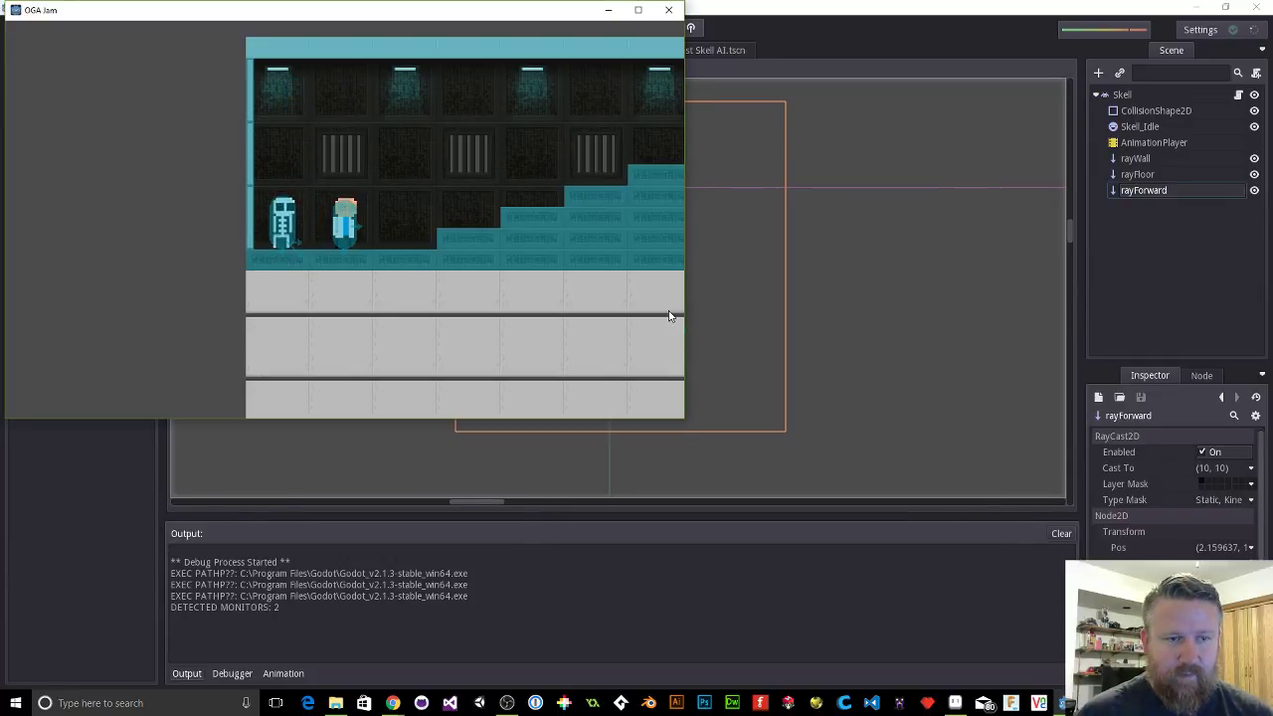
pyautogui.press('Right')
pyautogui.press('space')
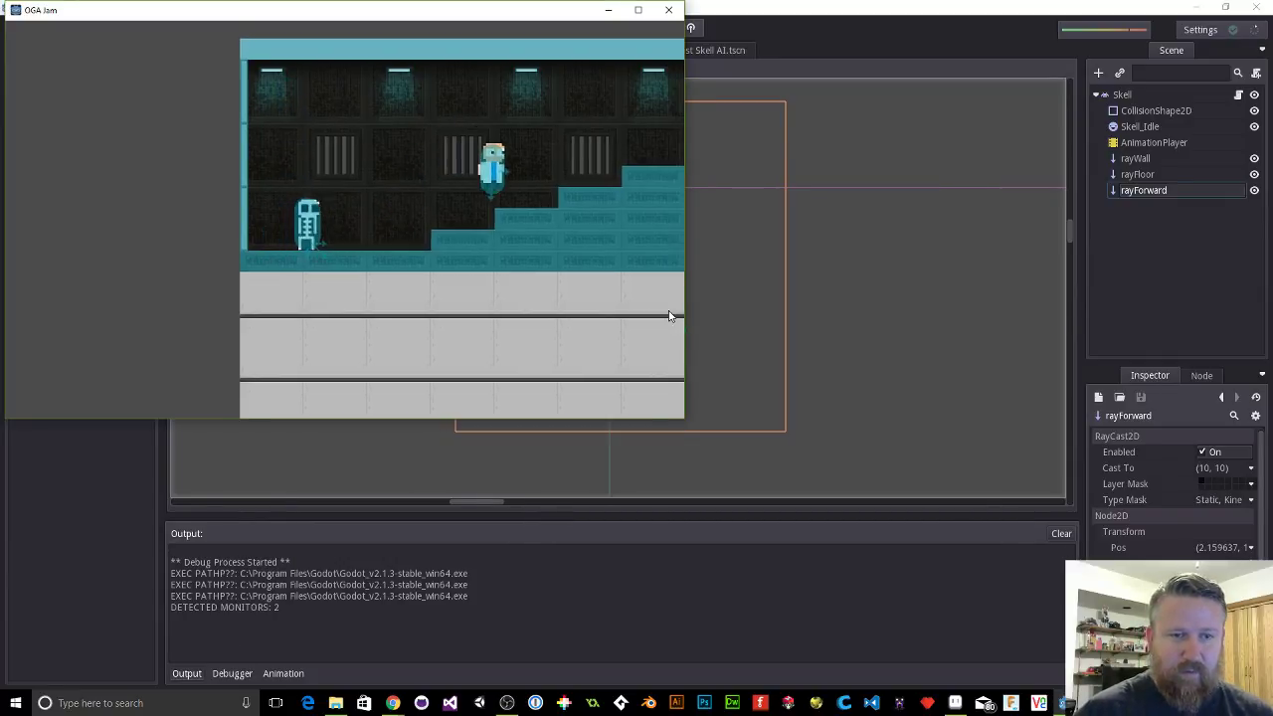
pyautogui.click(668, 10)
# Step: Test-run the project briefly and then the Test Skell AI scene, watch Skell patrol the platform, and close the game
pyautogui.click(682, 50)
pyautogui.click(581, 30)
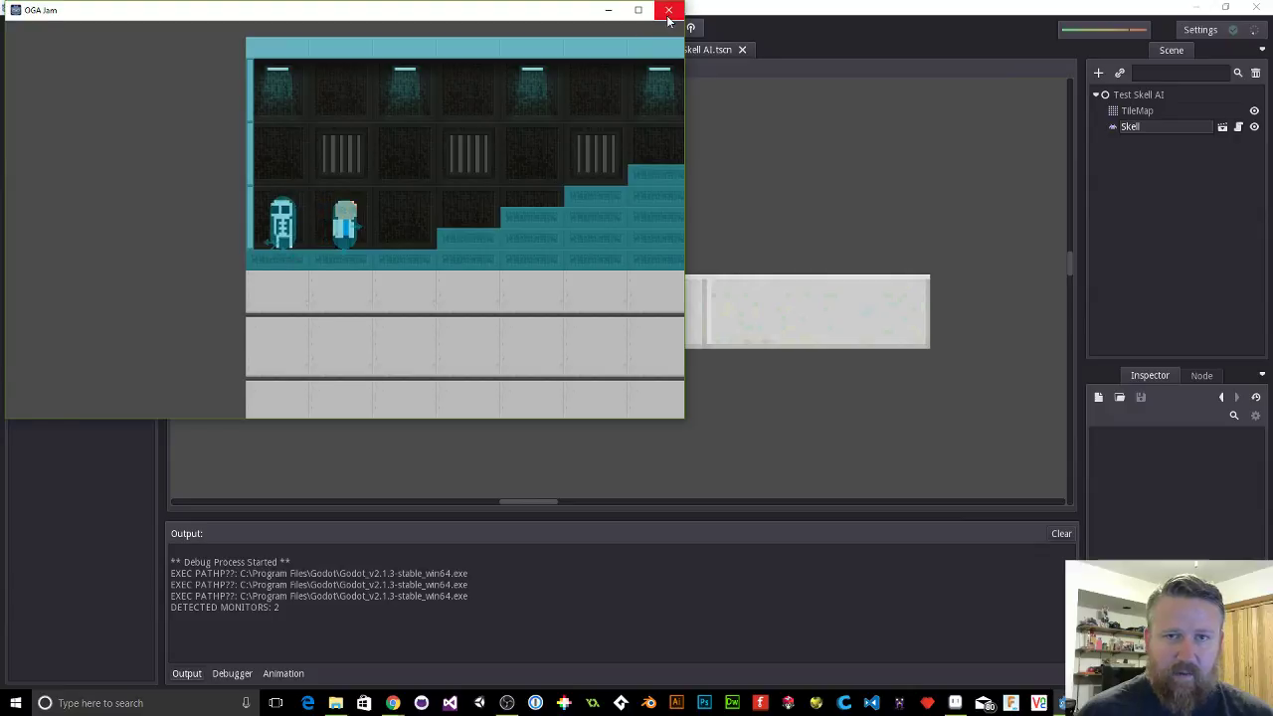
pyautogui.click(668, 10)
pyautogui.click(647, 29)
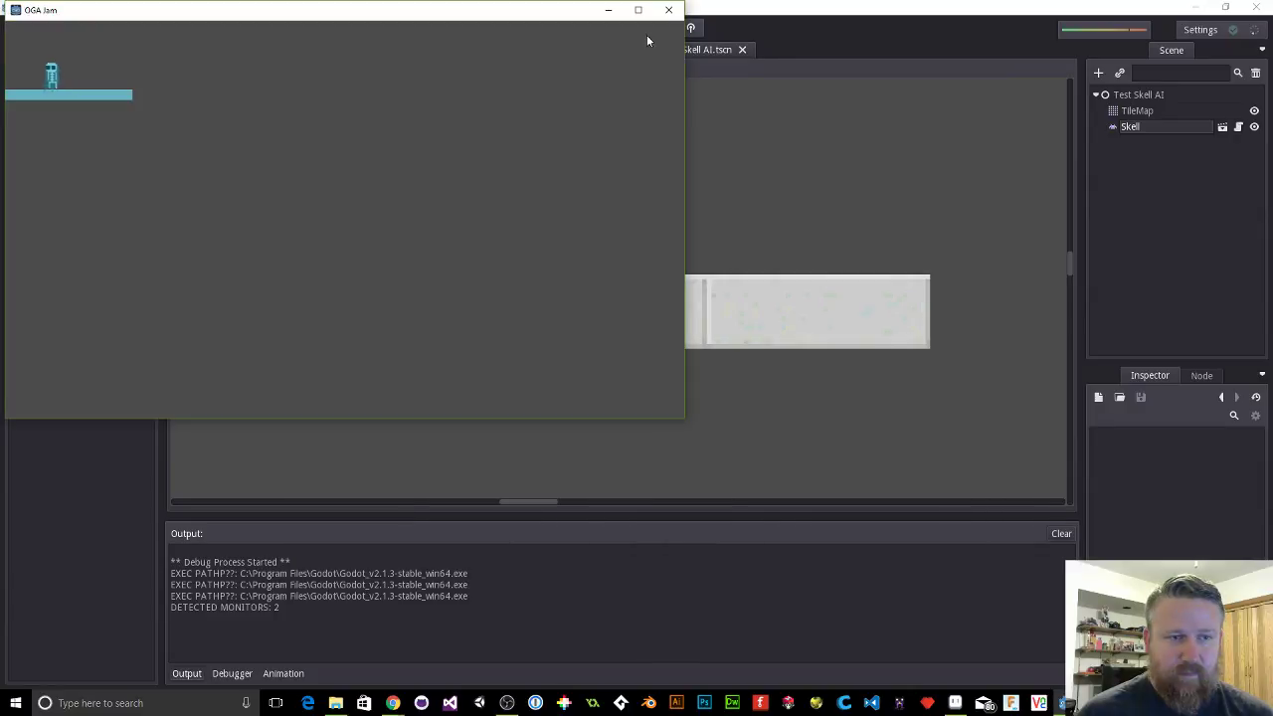
pyautogui.moveTo(429, 12); pyautogui.dragTo(495, 23)
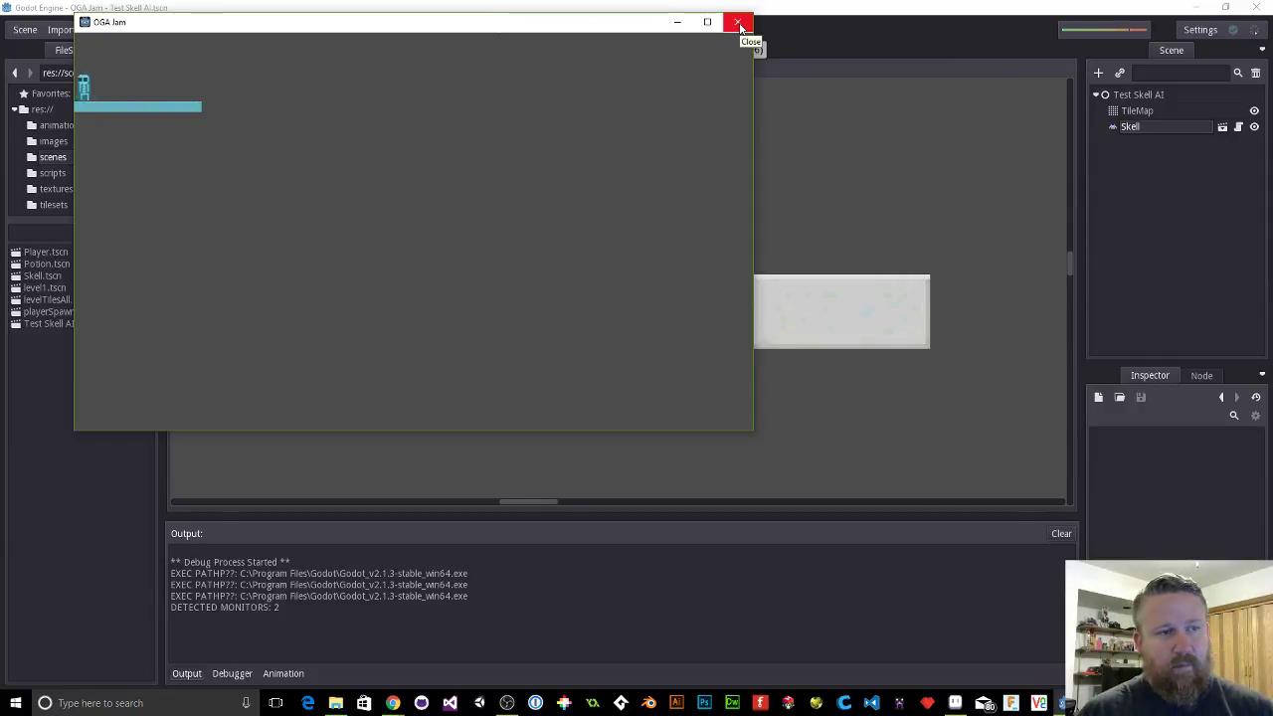
pyautogui.click(737, 22)
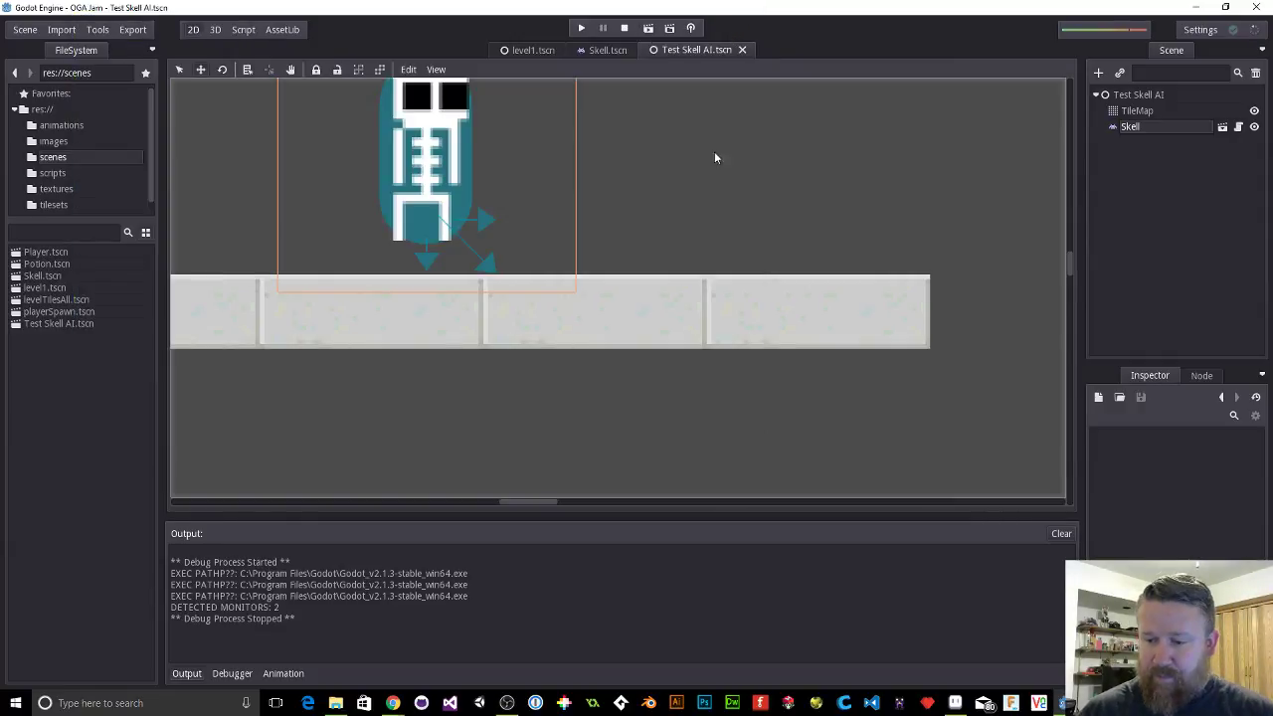
# Step: In the level1 scene, move Skell onto the top of the freestanding pillar, then test-run the project and close the game
pyautogui.scroll(-3, 535, 154)
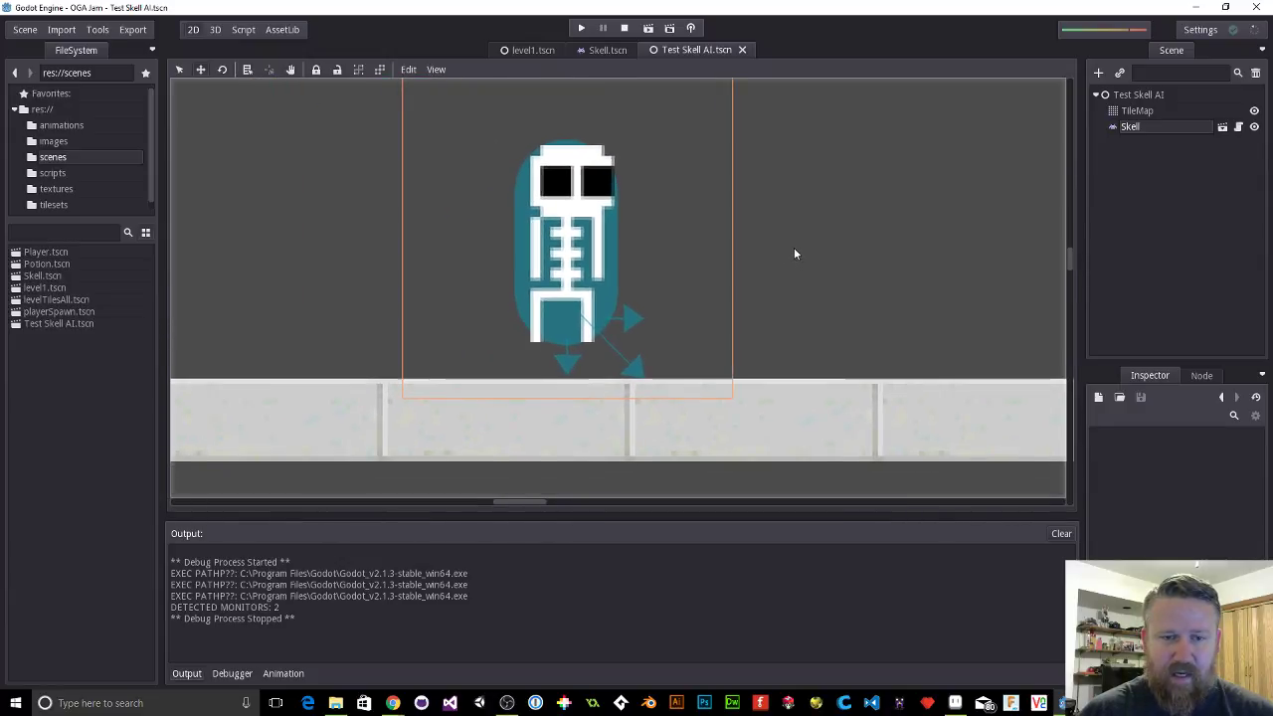
pyautogui.click(527, 50)
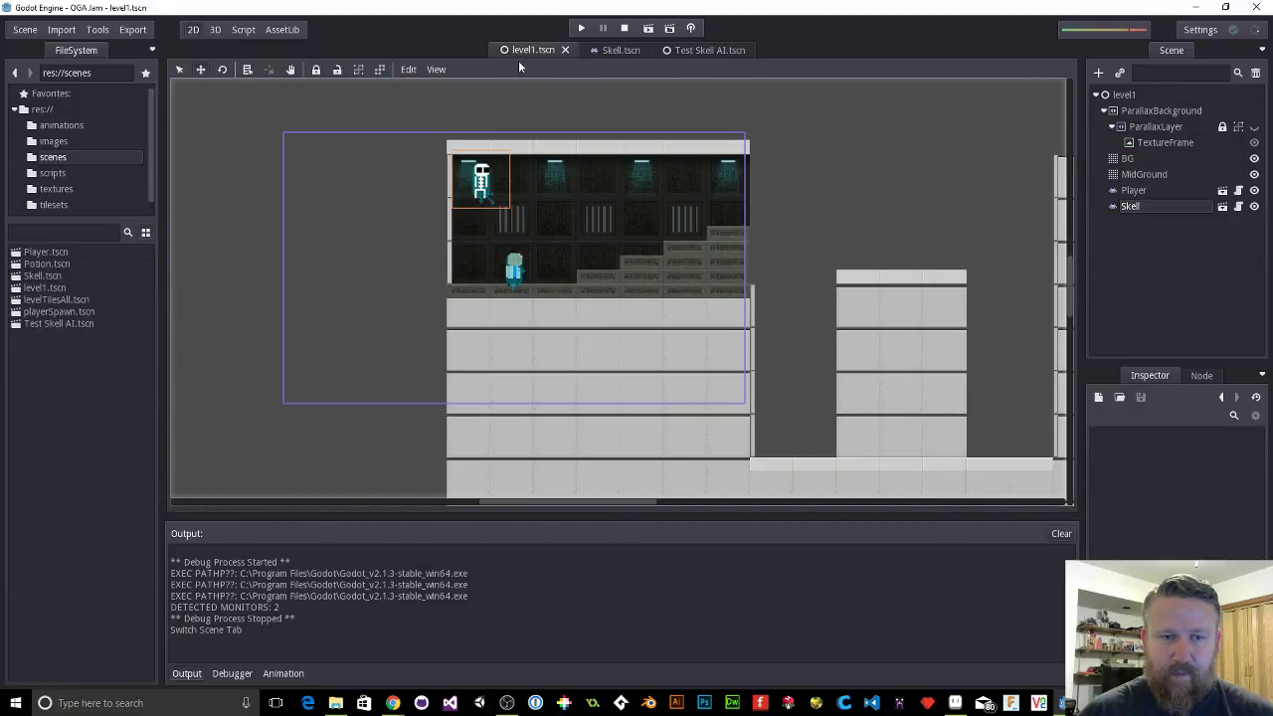
pyautogui.moveTo(478, 190); pyautogui.dragTo(892, 262)
pyautogui.press('F5')
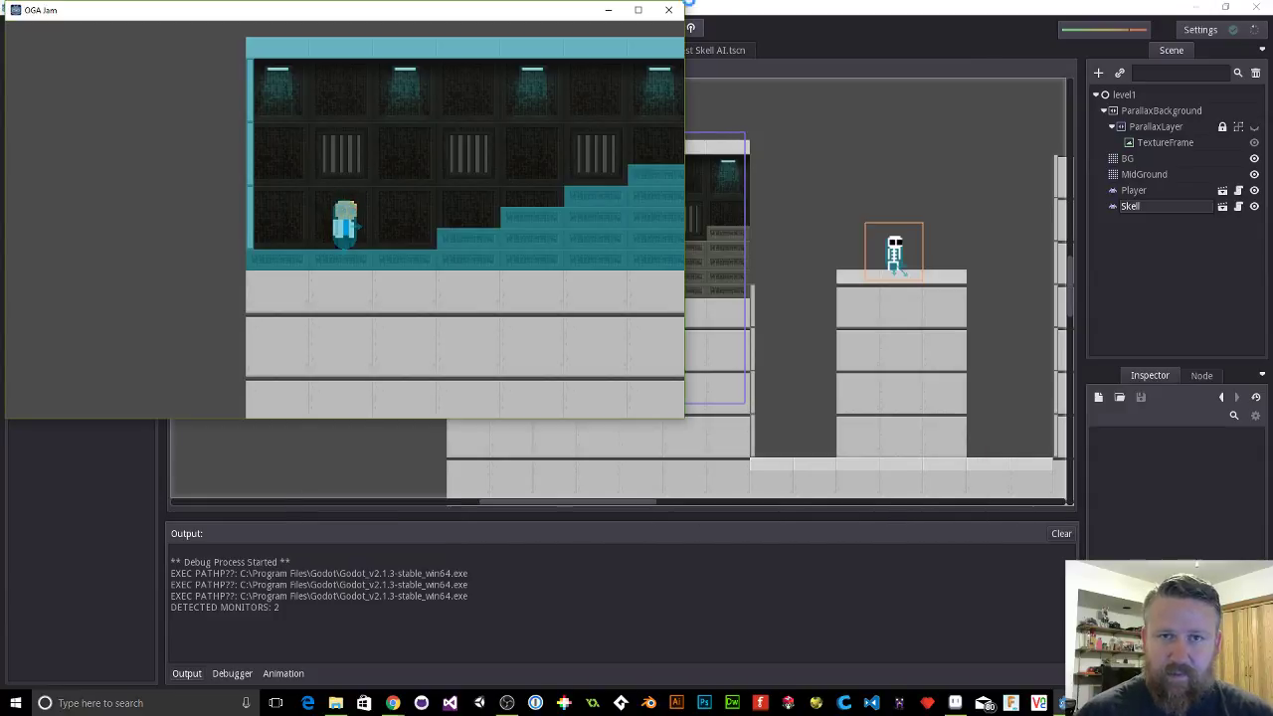
pyautogui.click(668, 10)
# Step: Turn off Visible Collision Shapes for debugging, play-test the project with the player moving right and jumping, and close the game
pyautogui.click(691, 29)
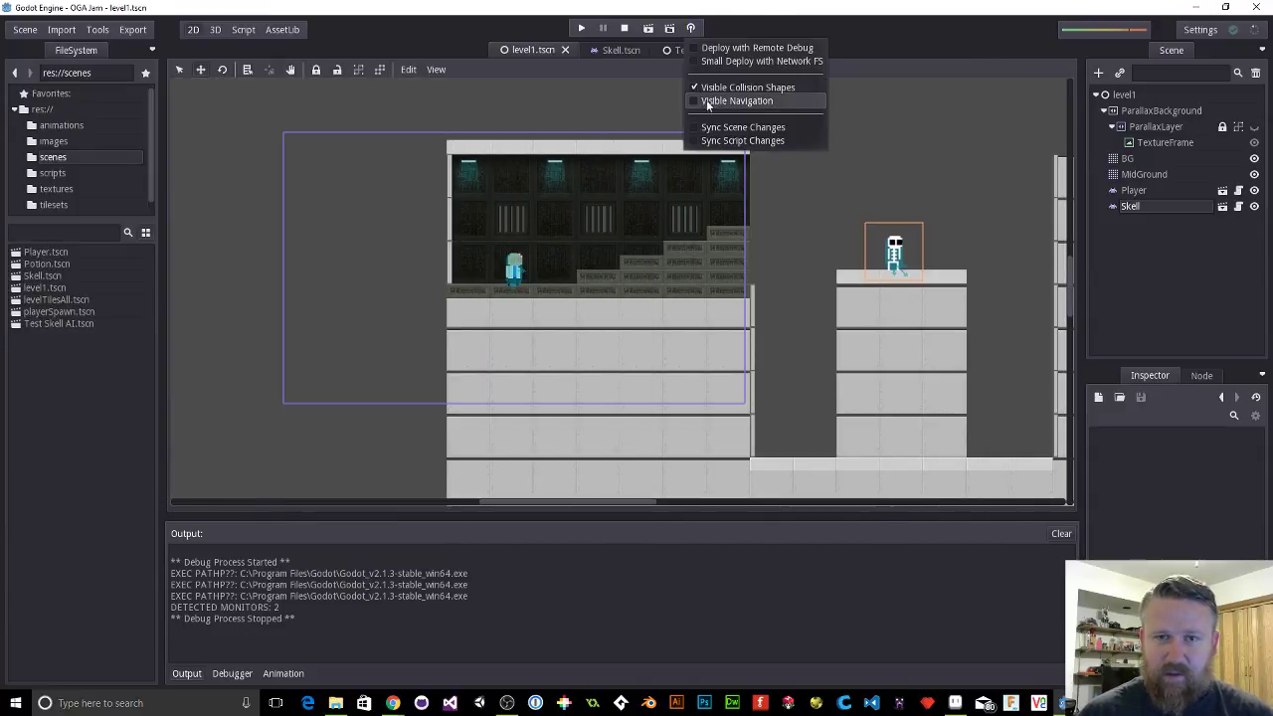
pyautogui.click(702, 89)
pyautogui.click(581, 29)
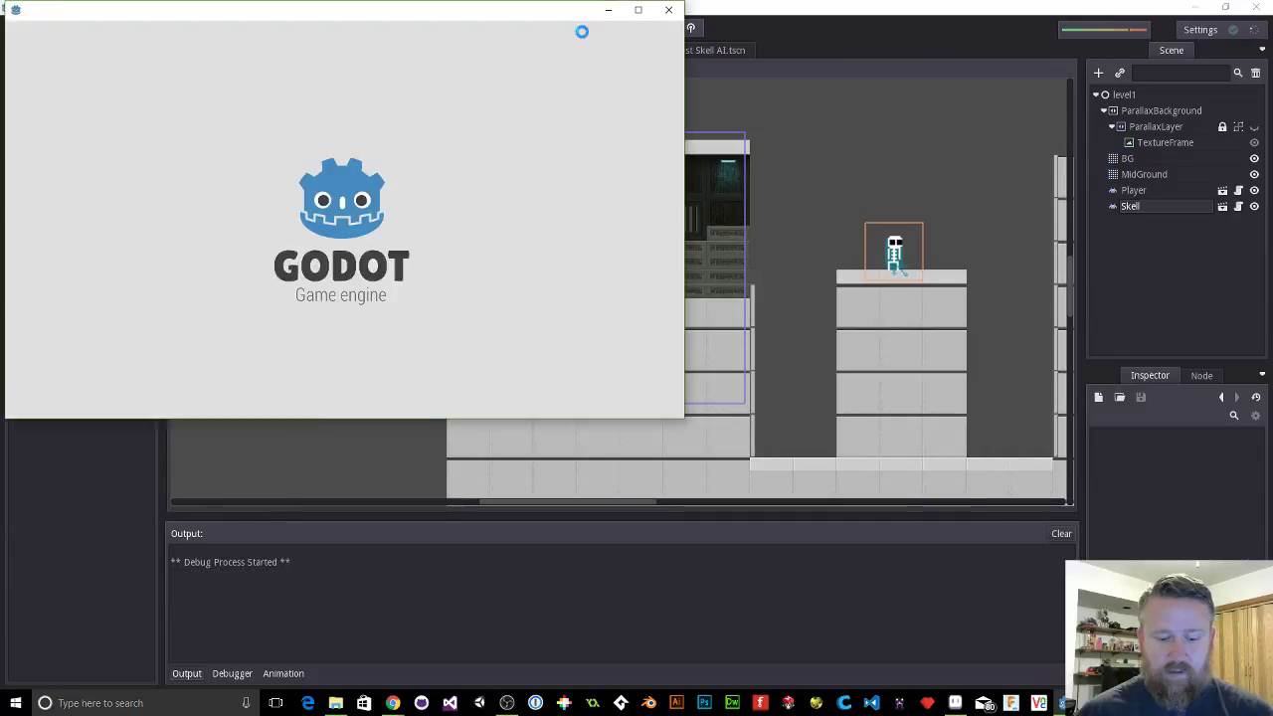
pyautogui.press('Right')
pyautogui.press('Up')
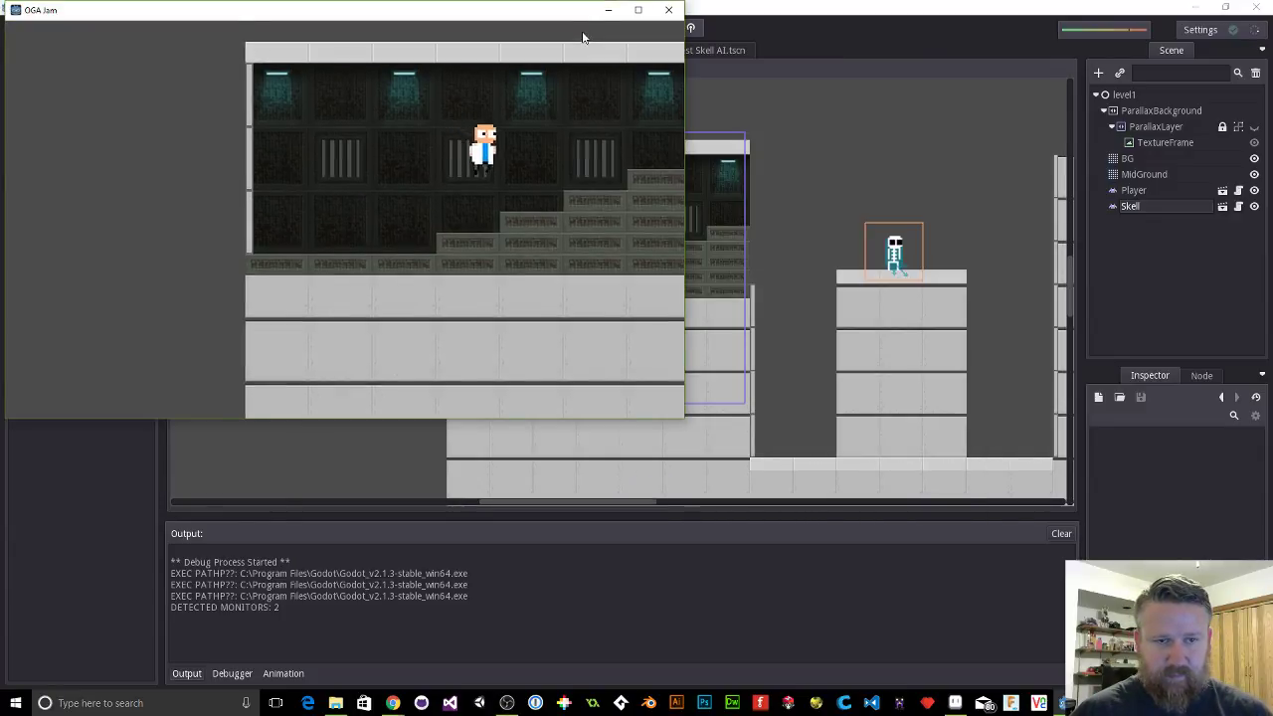
pyautogui.hotkey('alt', 'F4')
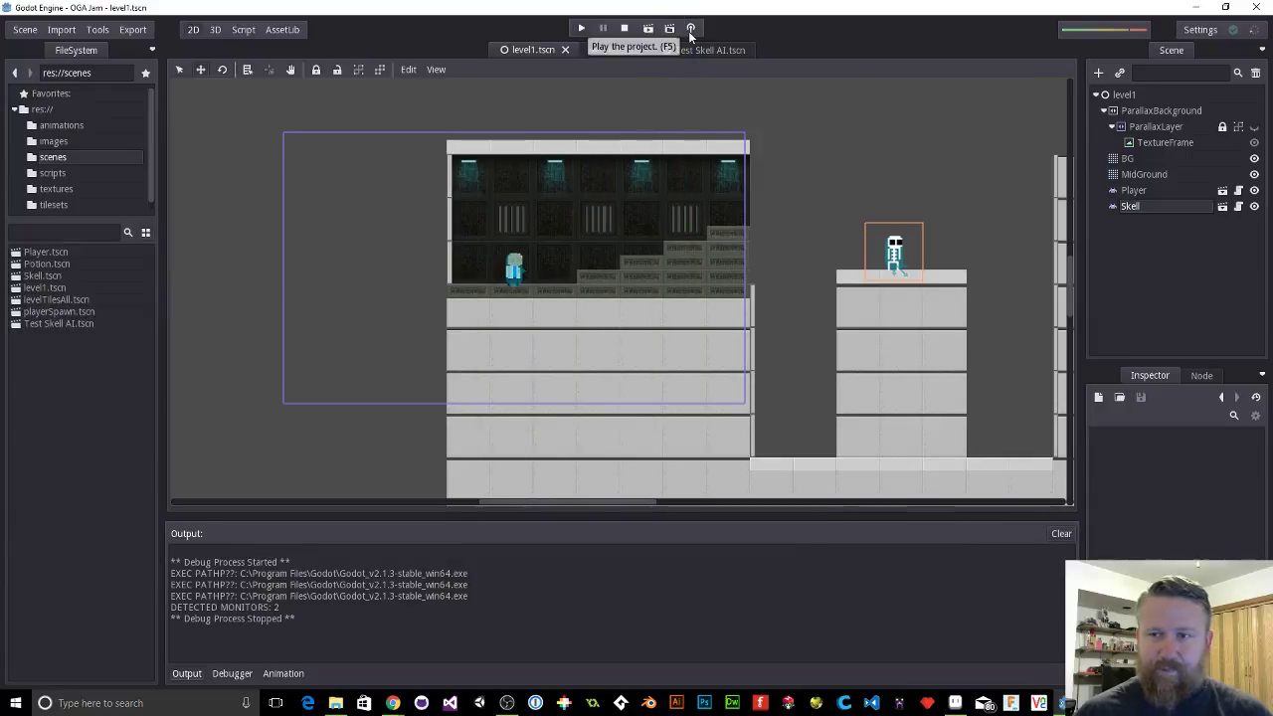
# Step: Make the ParallaxLayer in level1 visible and start a test run of the project
pyautogui.click(1255, 127)
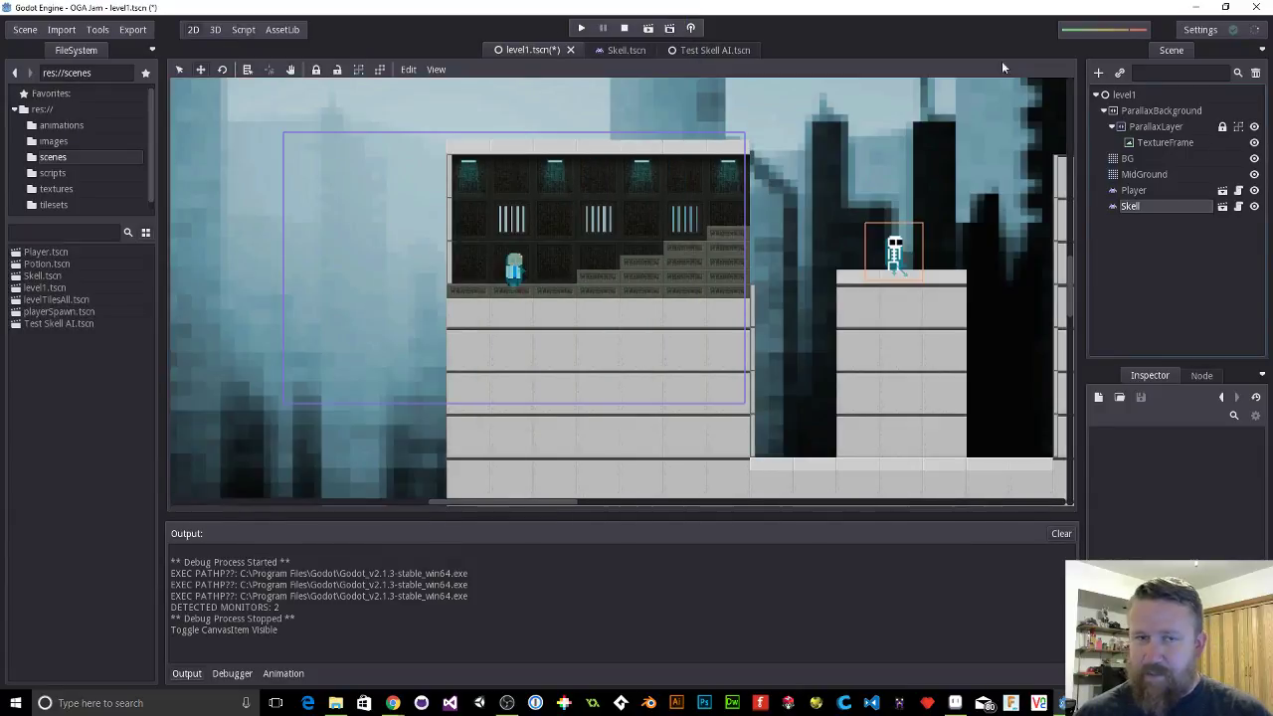
pyautogui.click(581, 28)
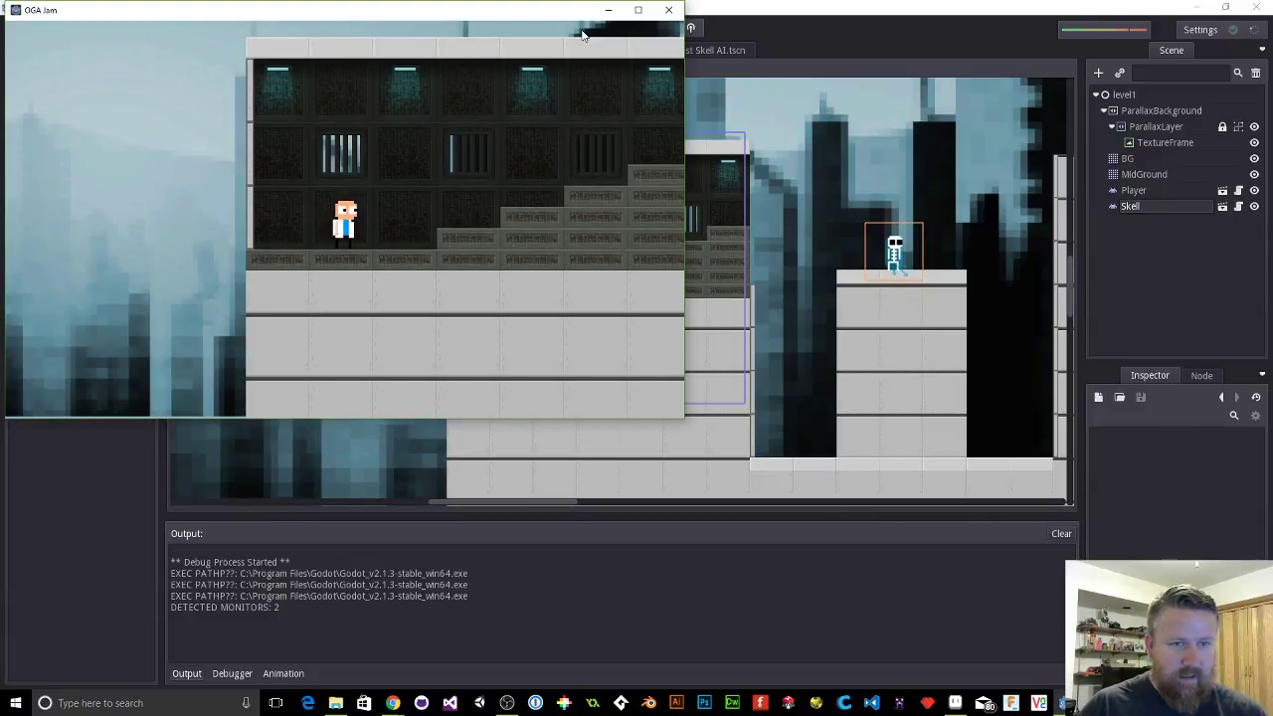
# Step: Play-test level1 by running the player up the stairs and jumping across the gap onto Skell's pillar
pyautogui.press('Right')
pyautogui.press('space')
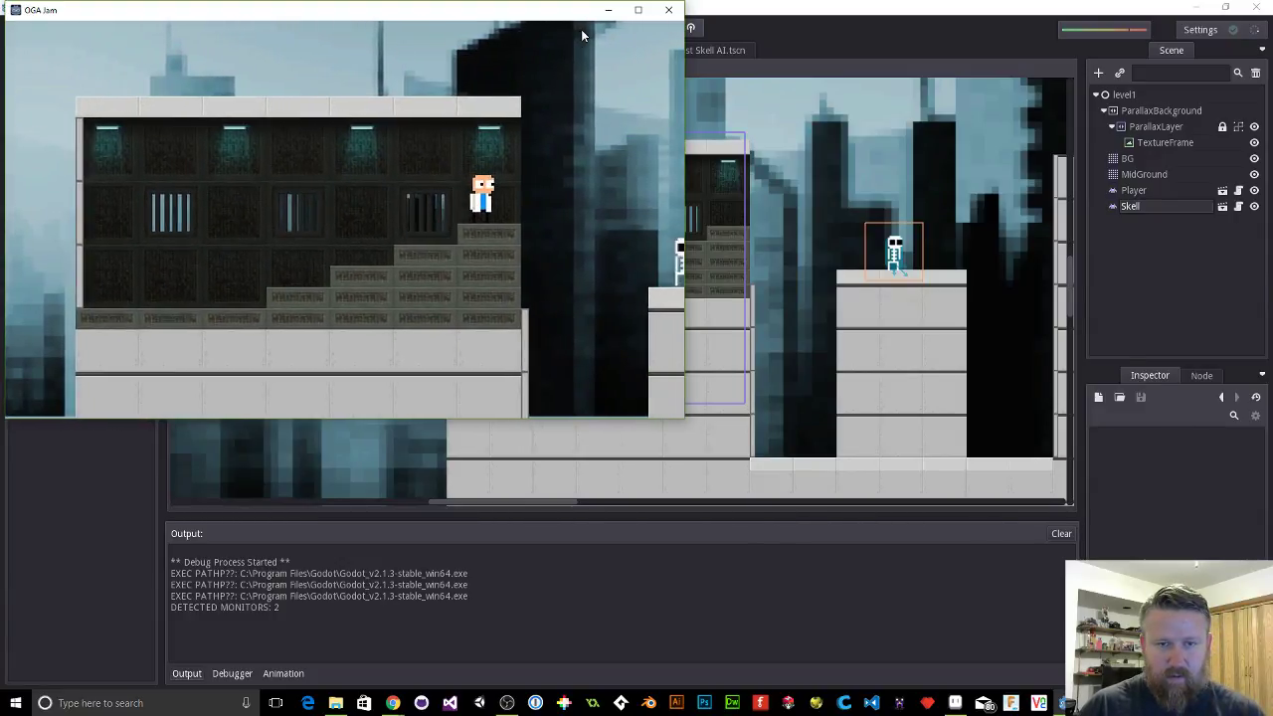
pyautogui.press('Right')
pyautogui.press('space')
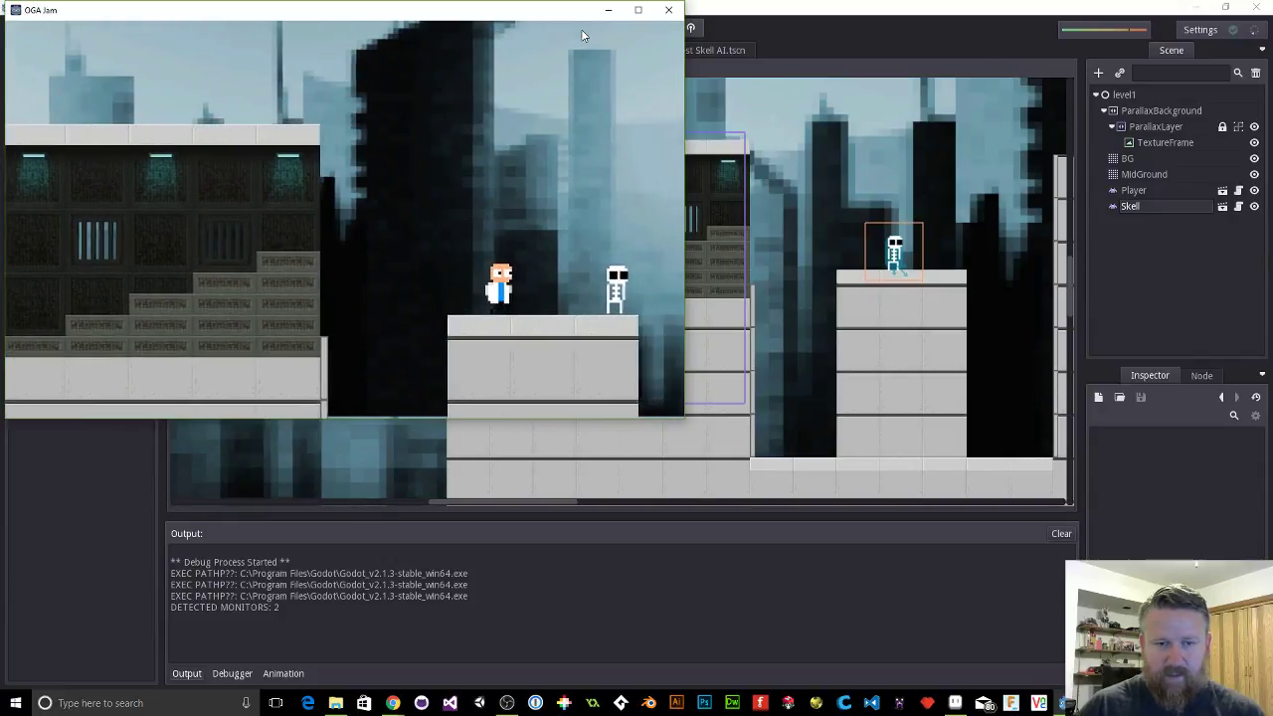
# Step: Jump and walk the player back and forth past the patrolling Skell on top of the pillar to test how they interact
pyautogui.press('Left')
pyautogui.press('space')
pyautogui.press('Right')
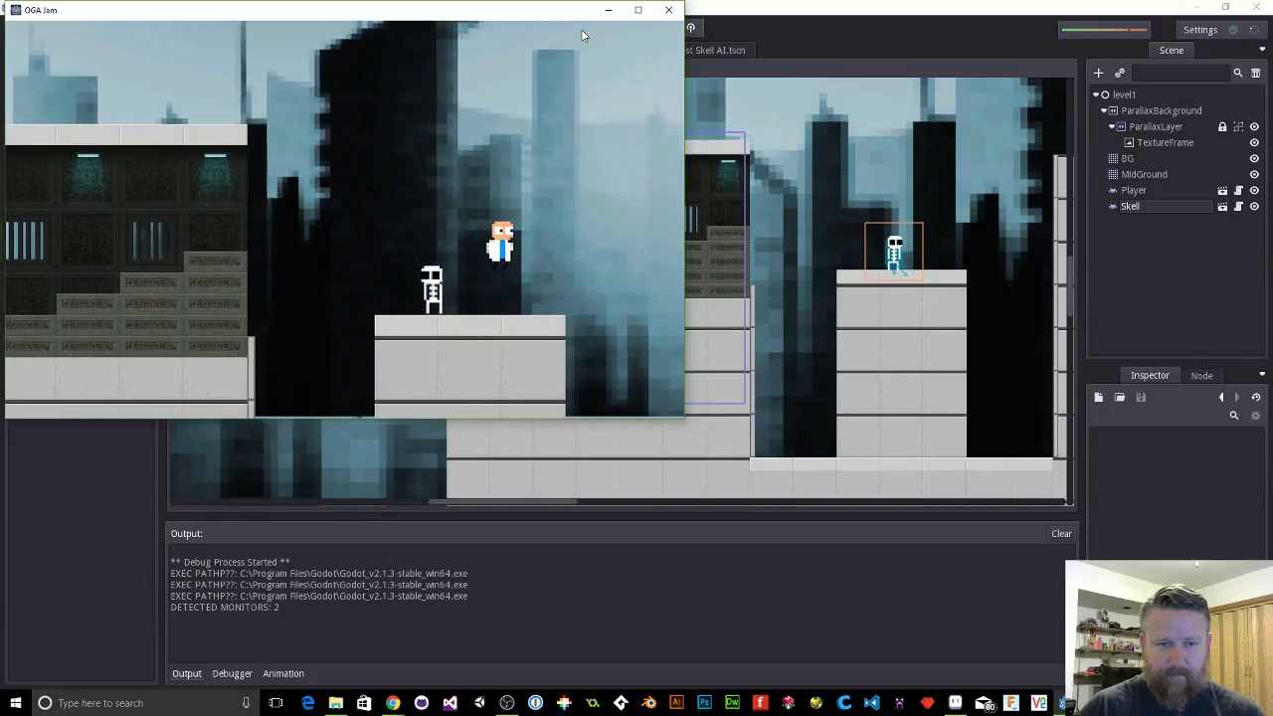
pyautogui.press('space')
pyautogui.press('Left')
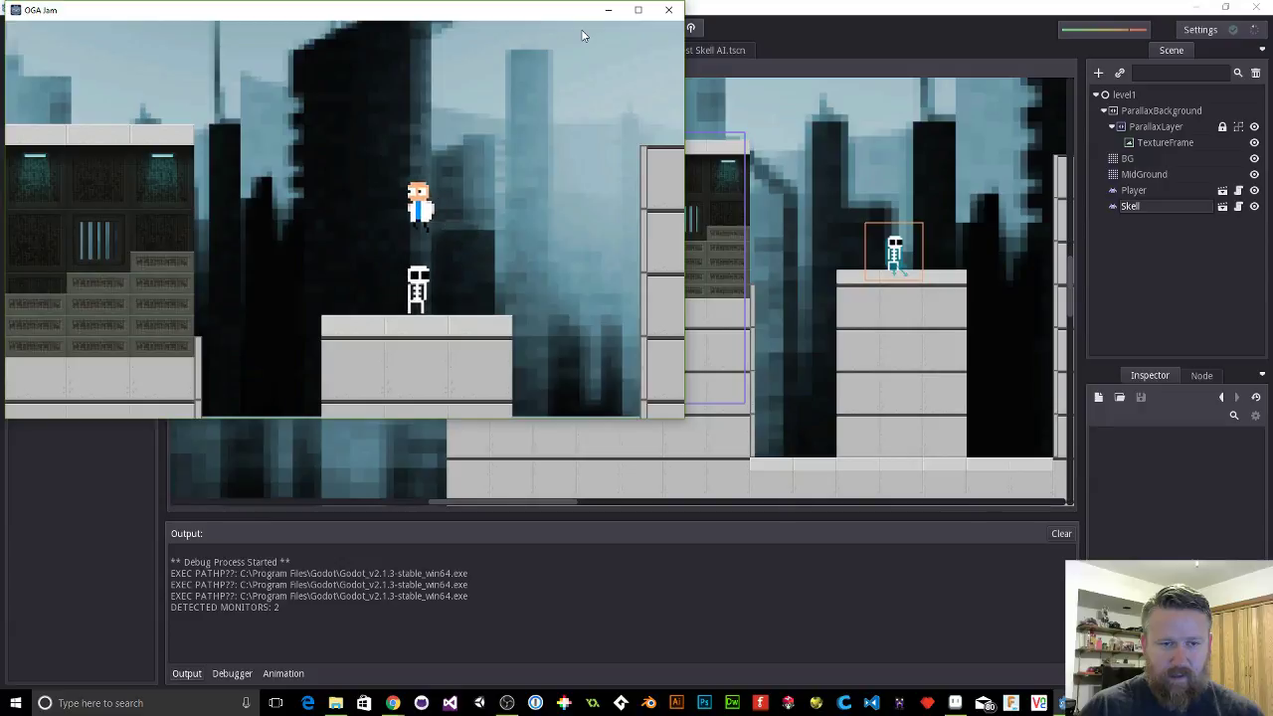
pyautogui.press('Left')
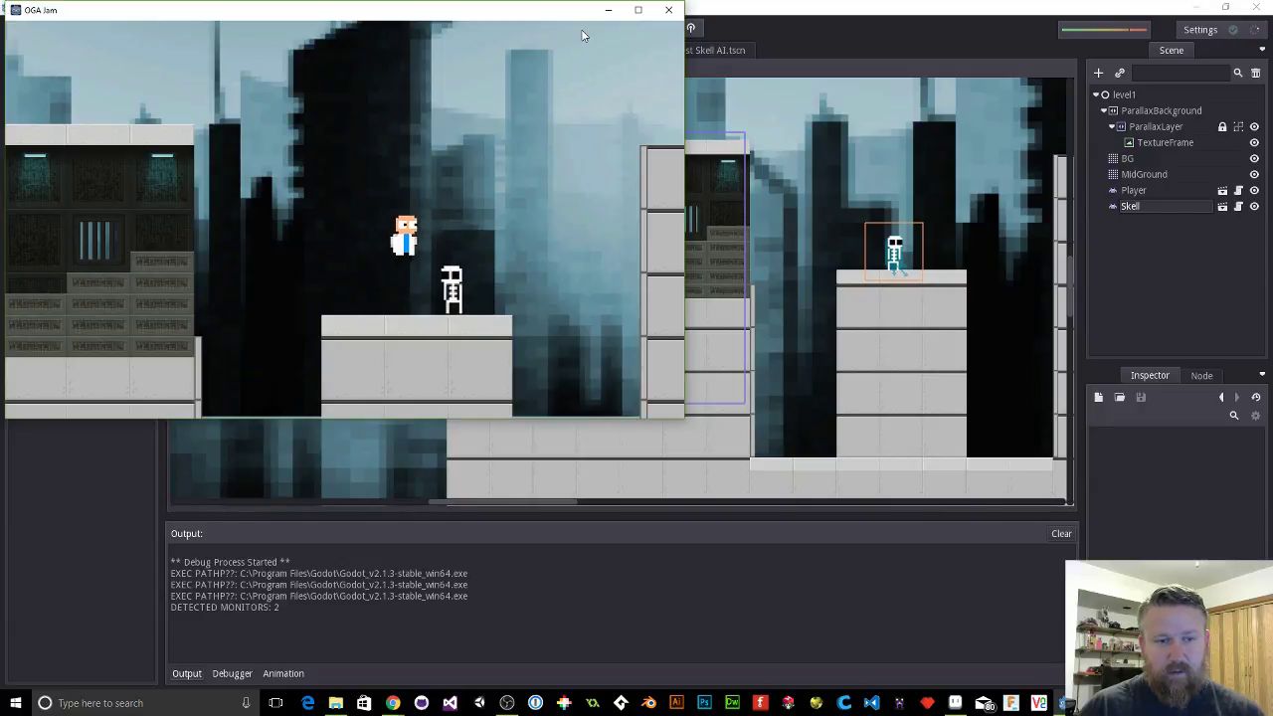
pyautogui.press('space')
pyautogui.press('Right')
pyautogui.press('Left')
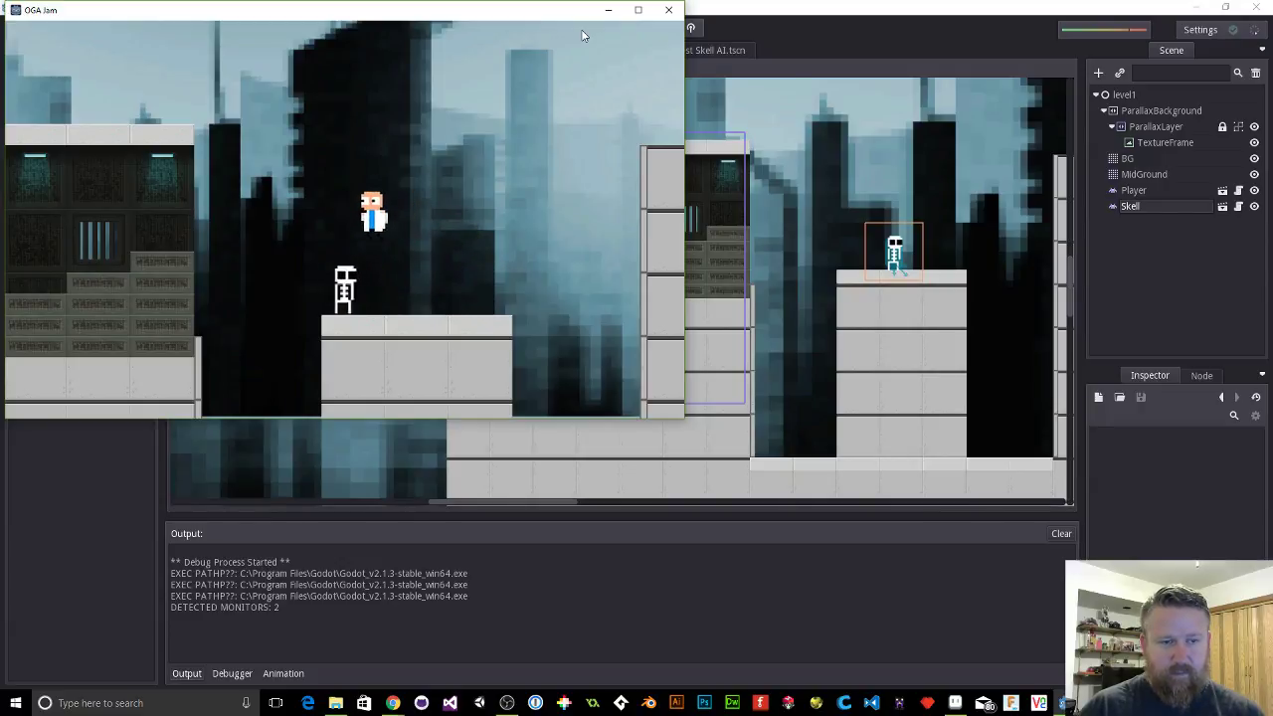
pyautogui.press('space')
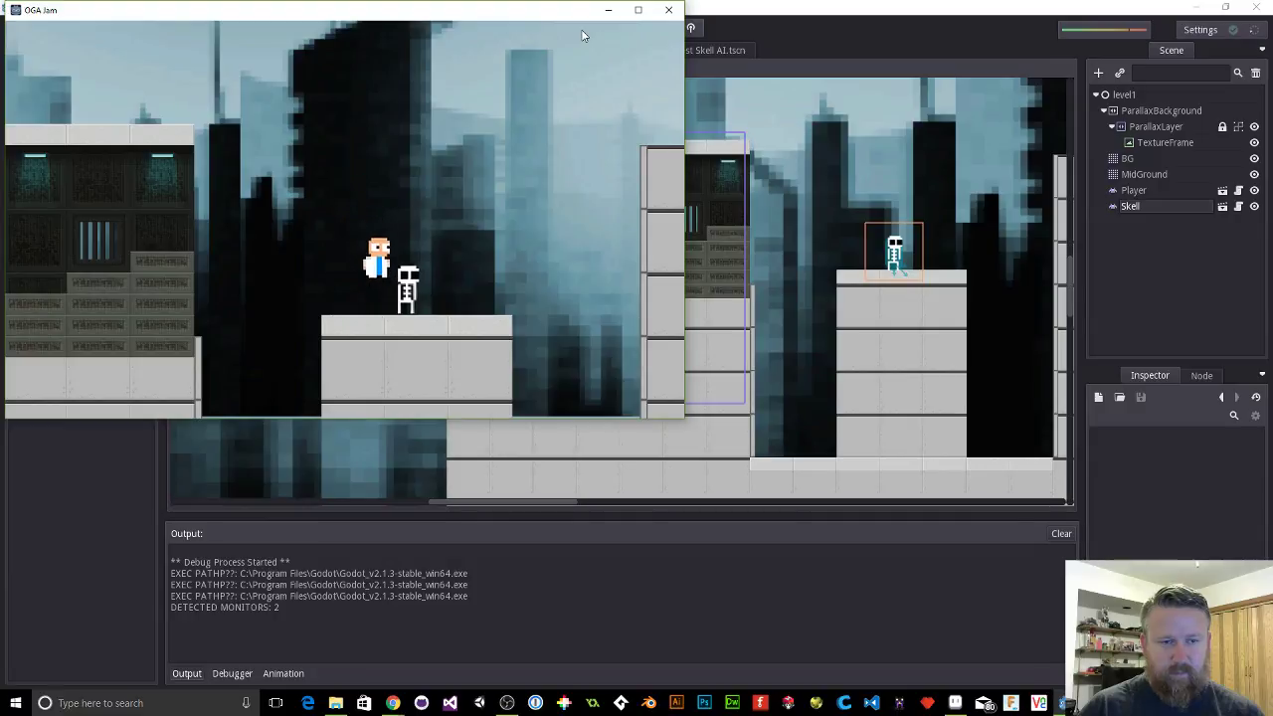
pyautogui.press('Right')
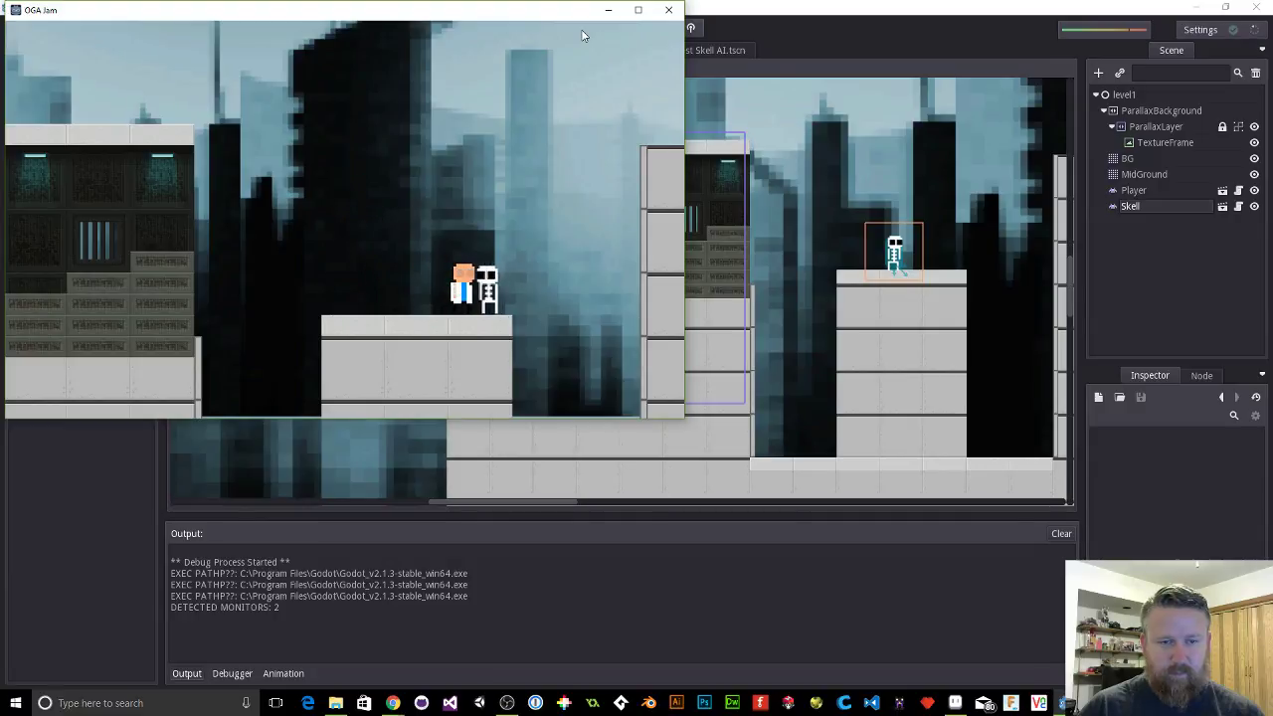
pyautogui.press('Left')
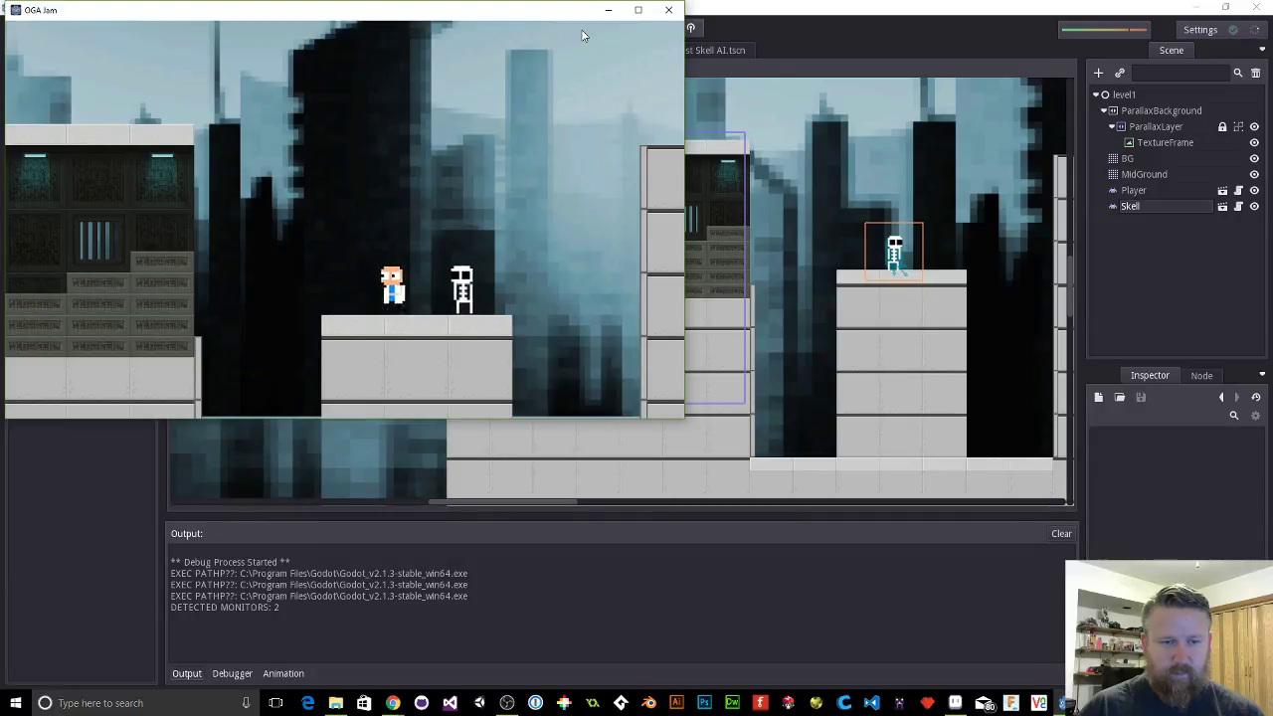
# Step: Drop the player off the pillar into the pit, then run and jump along the floor below Skell in both directions
pyautogui.press('space')
pyautogui.press('Left')
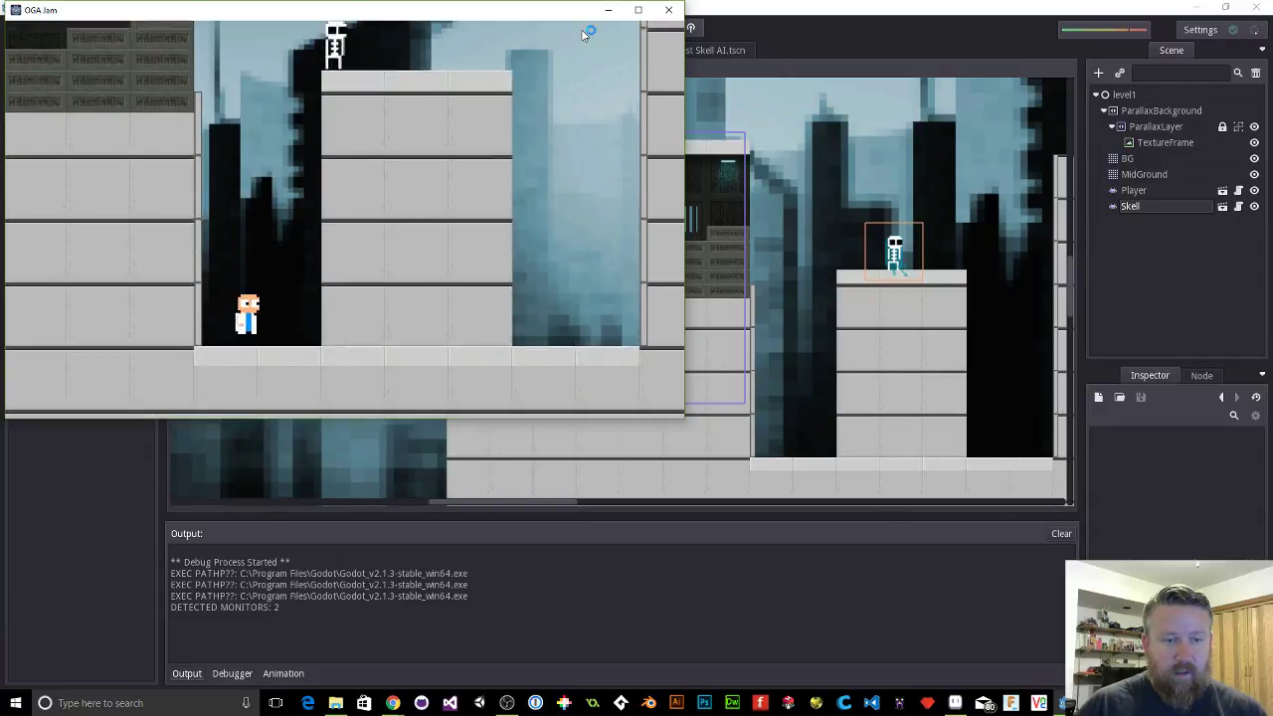
pyautogui.press('Right')
pyautogui.press('Right')
pyautogui.press('space')
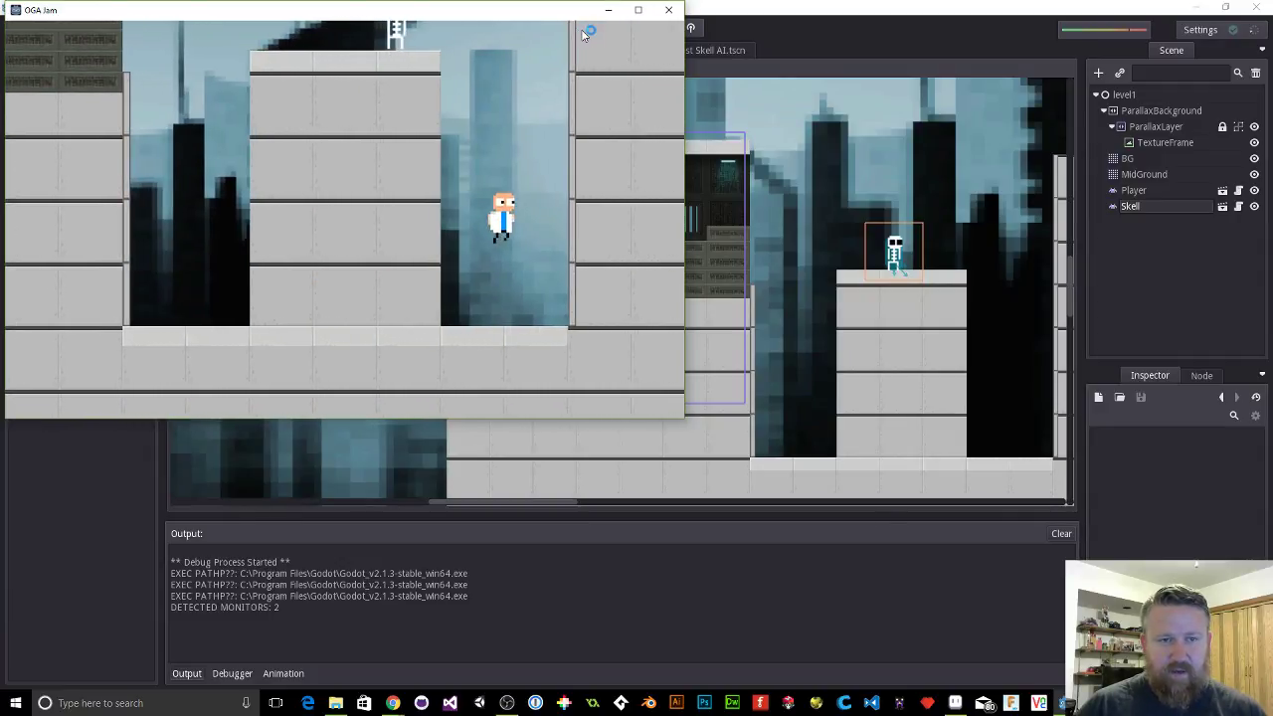
pyautogui.press('Left')
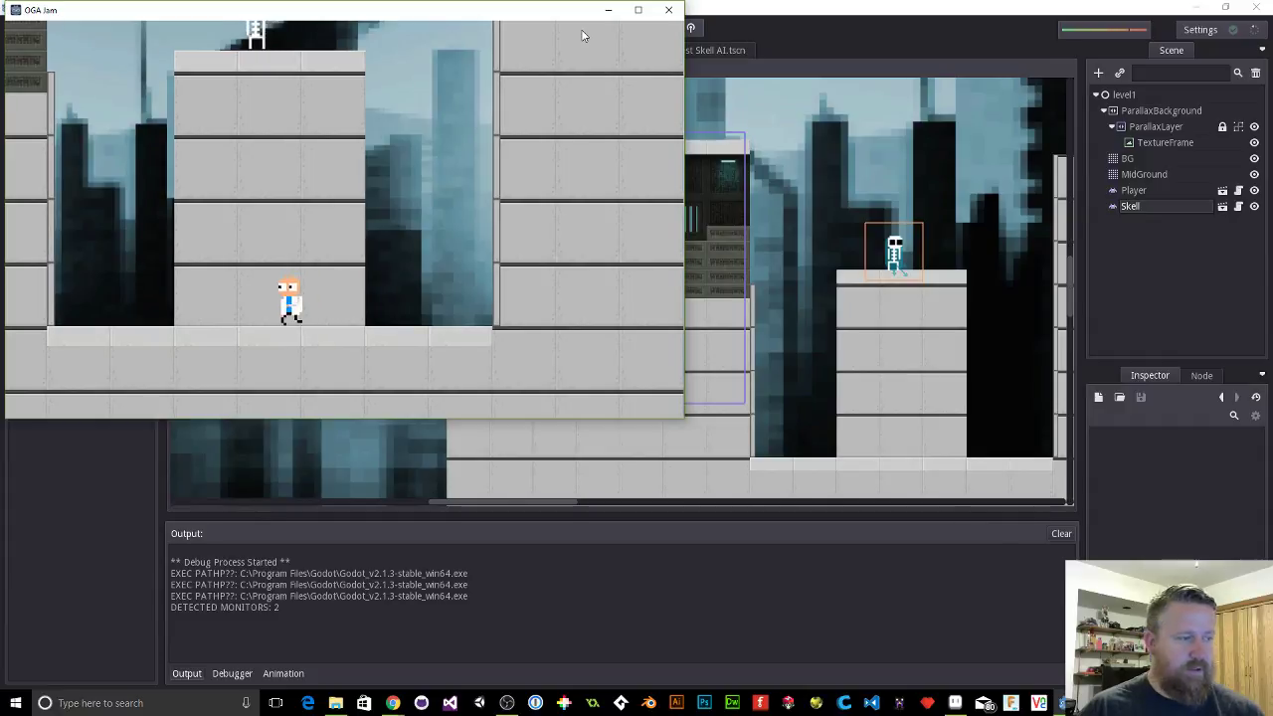
pyautogui.press('space')
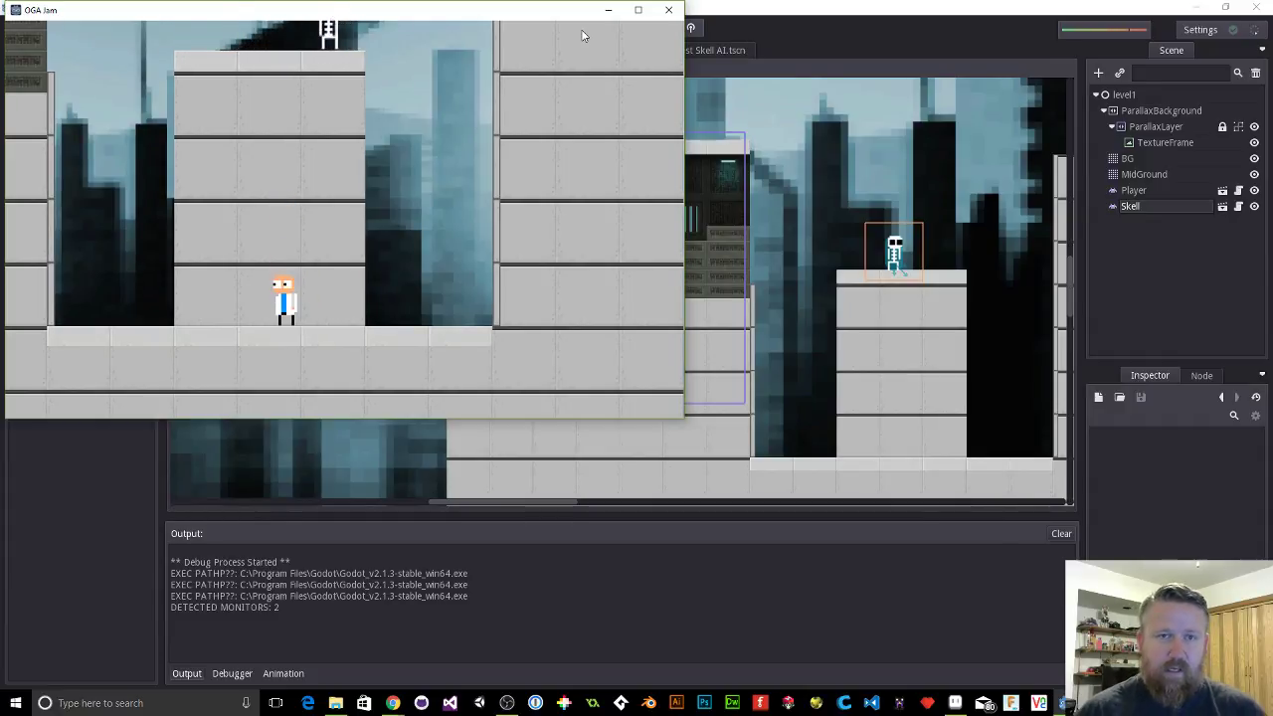
# Step: Move the game window so the editor's play controls are uncovered, and run and jump the player around the pillar's base
pyautogui.moveTo(560, 10); pyautogui.dragTo(729, 88)
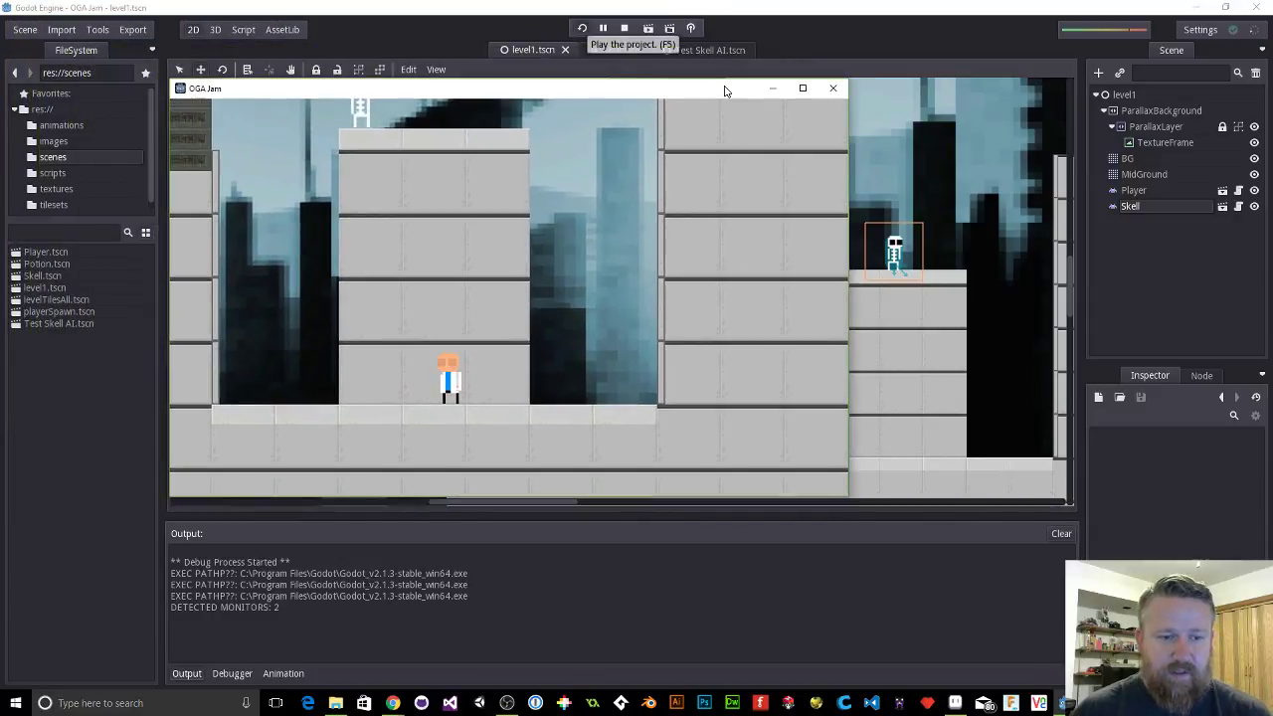
pyautogui.press('Left')
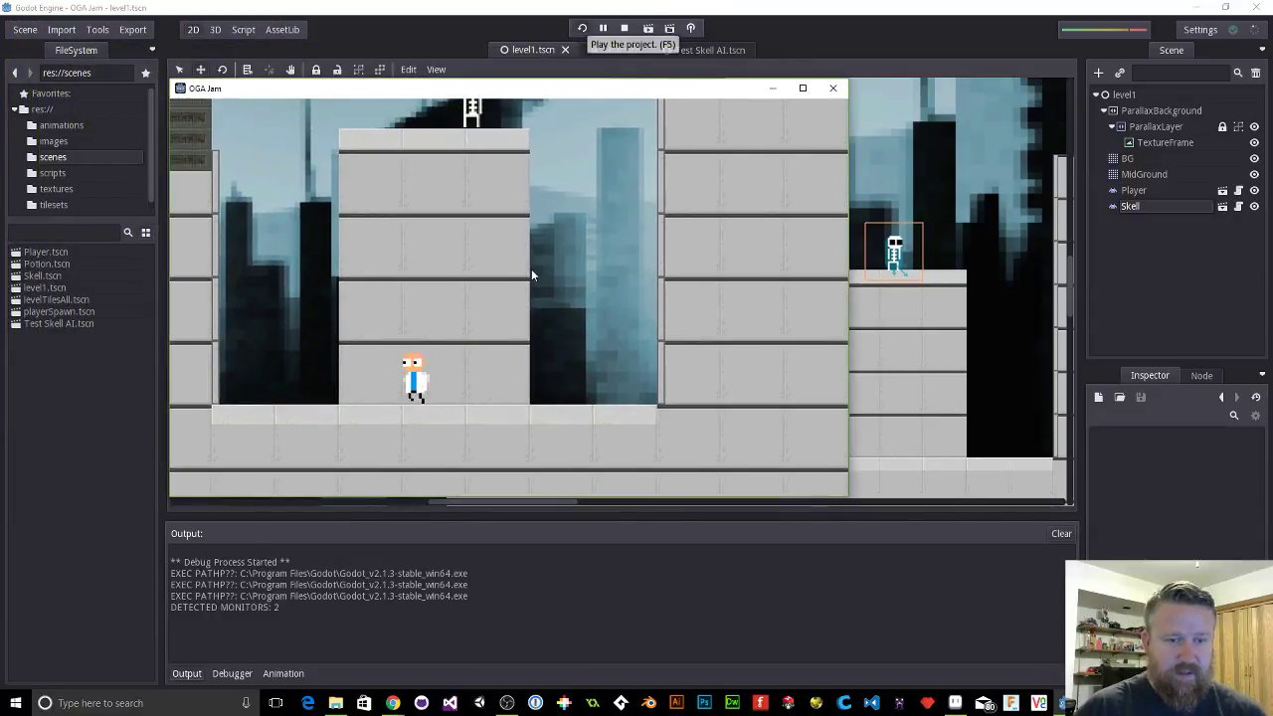
pyautogui.press('space')
pyautogui.press('Right')
pyautogui.press('space')
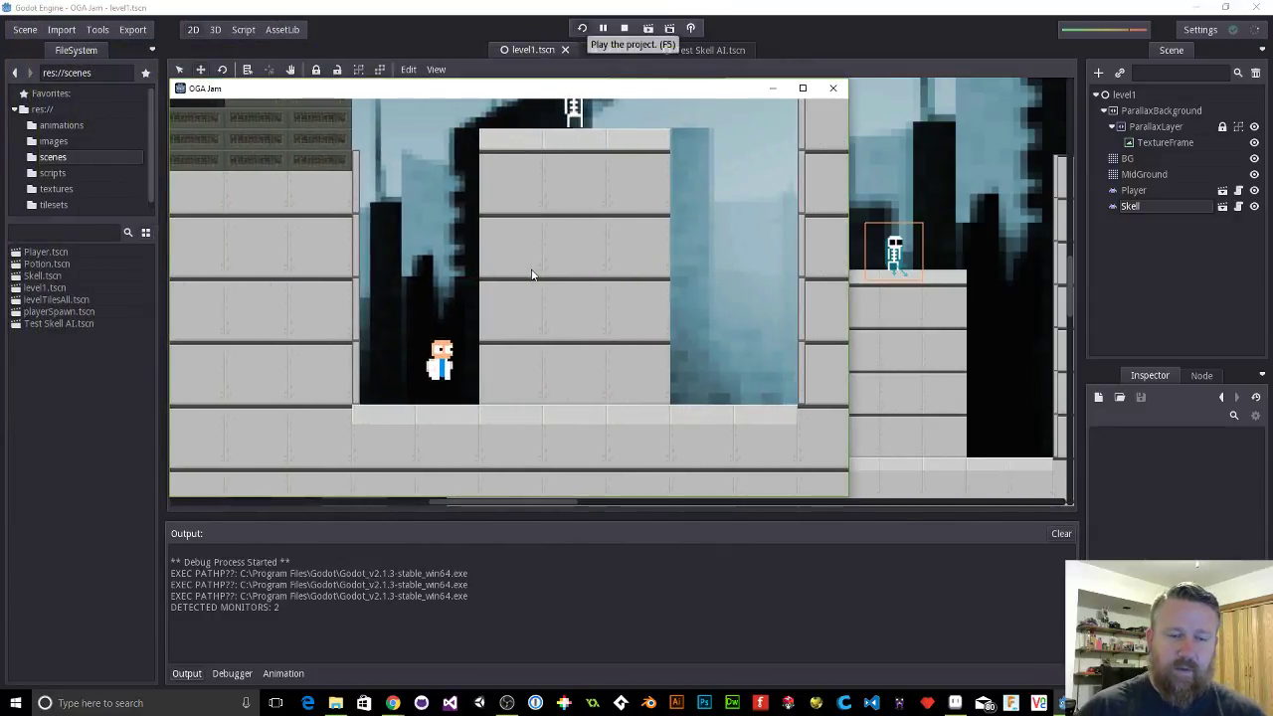
pyautogui.press('Right')
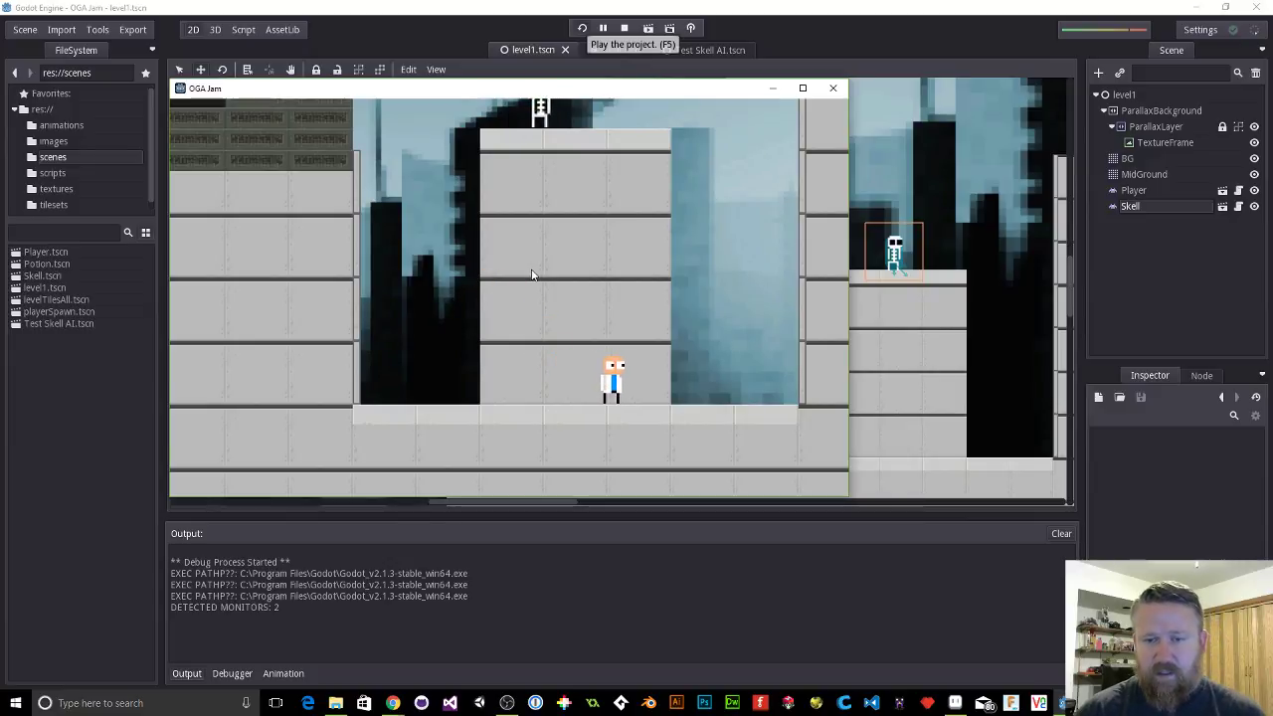